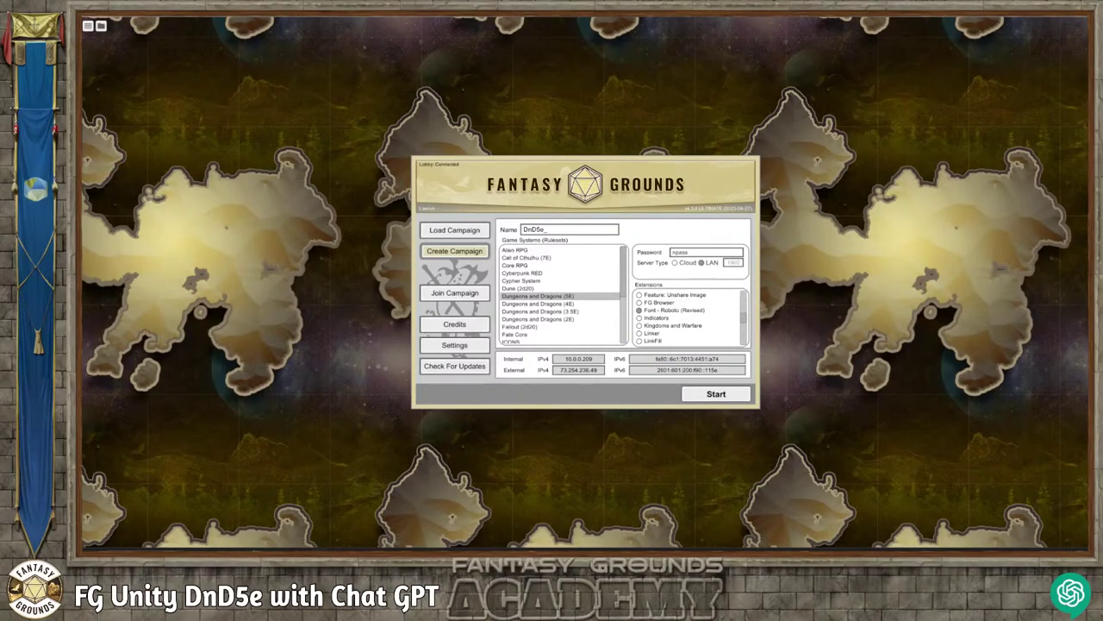
- Maximize the Notepad++ prompt document and scroll through the NPC statblock back up to line 1
key("alt+Tab")
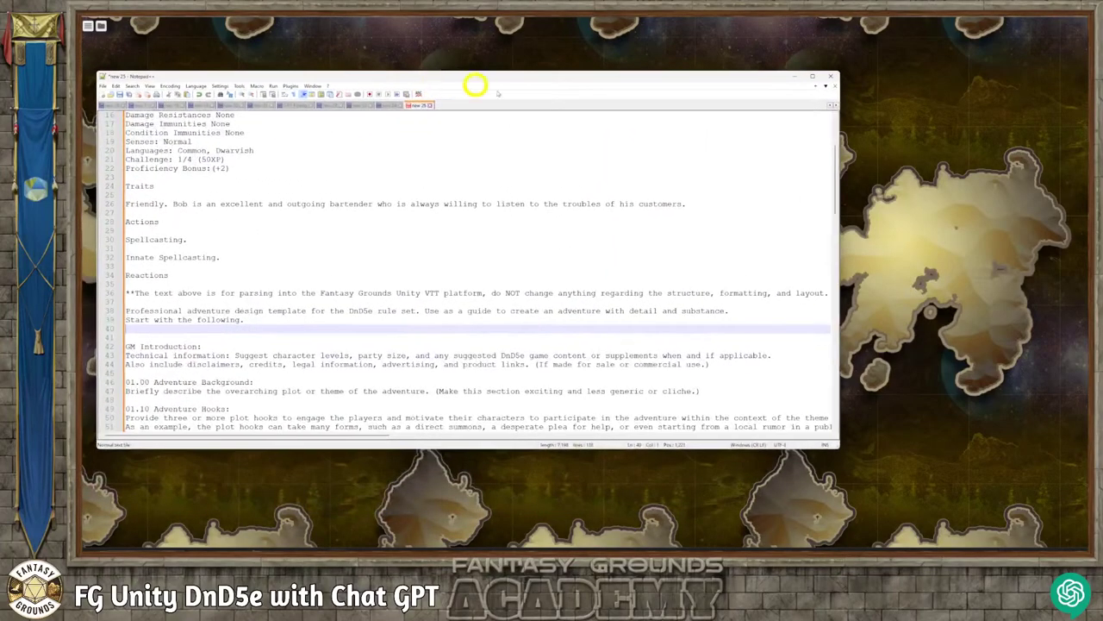
left_click(812, 76)
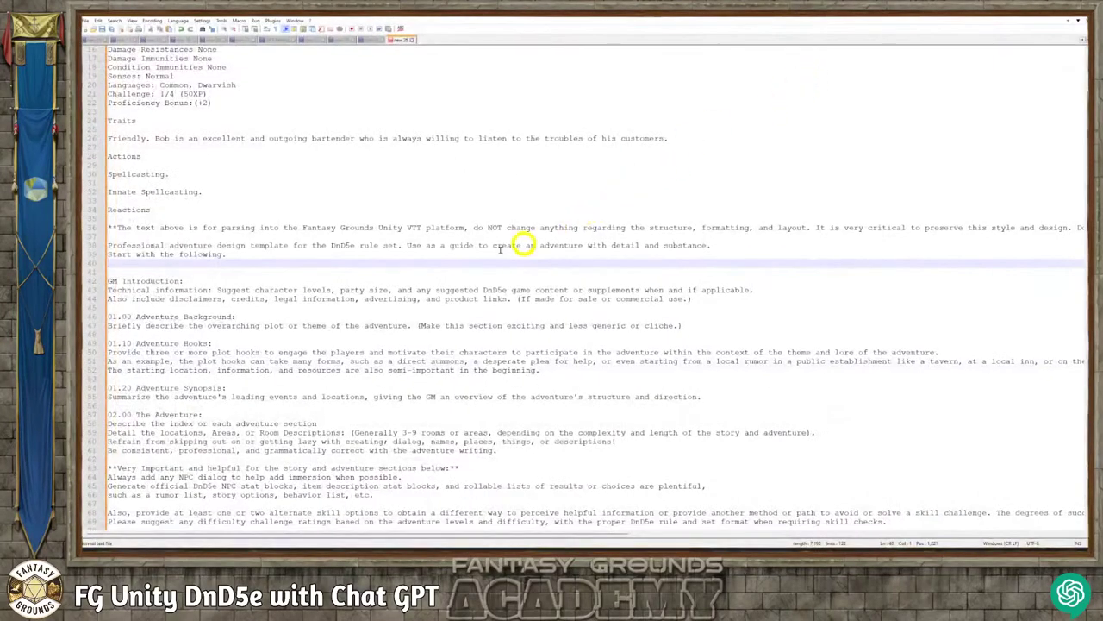
scroll(390, 234, "up", 5)
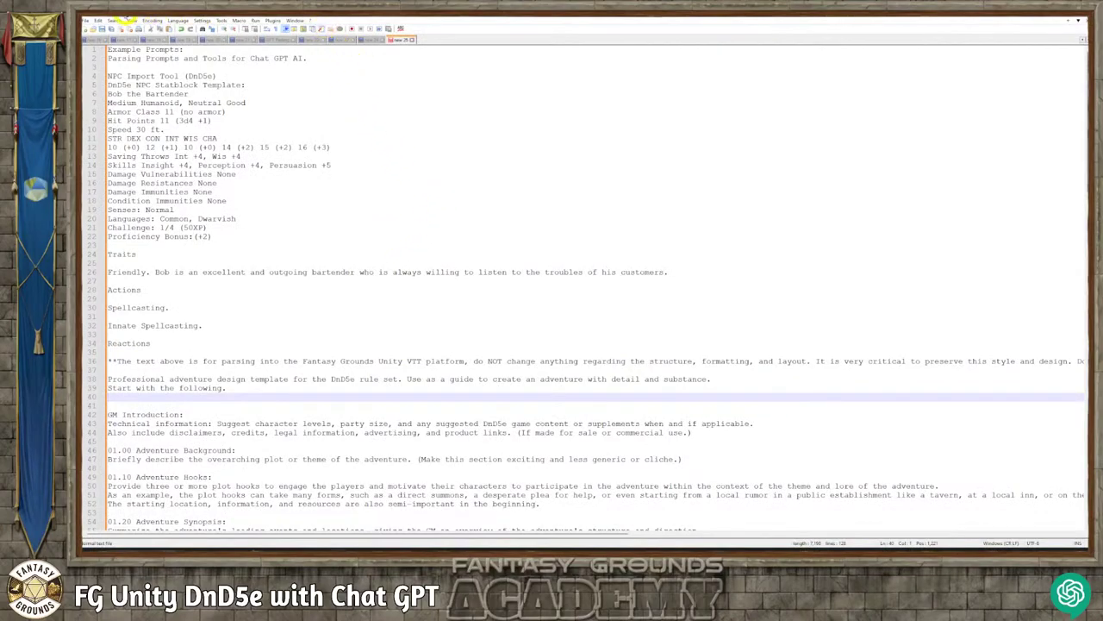
left_click(409, 173)
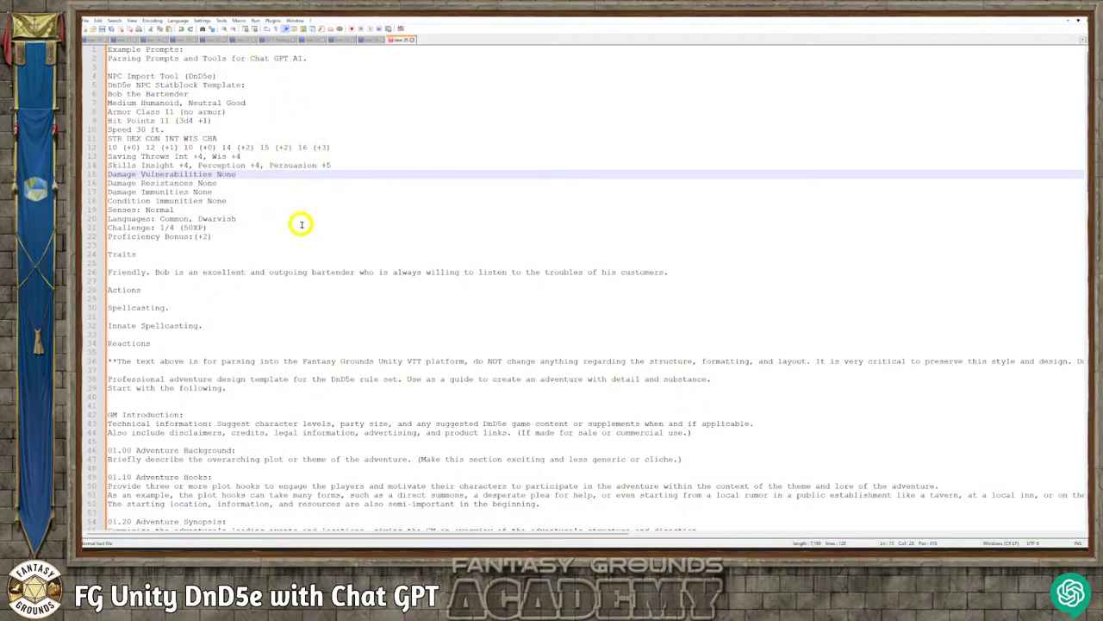
scroll(468, 298, "down", 20)
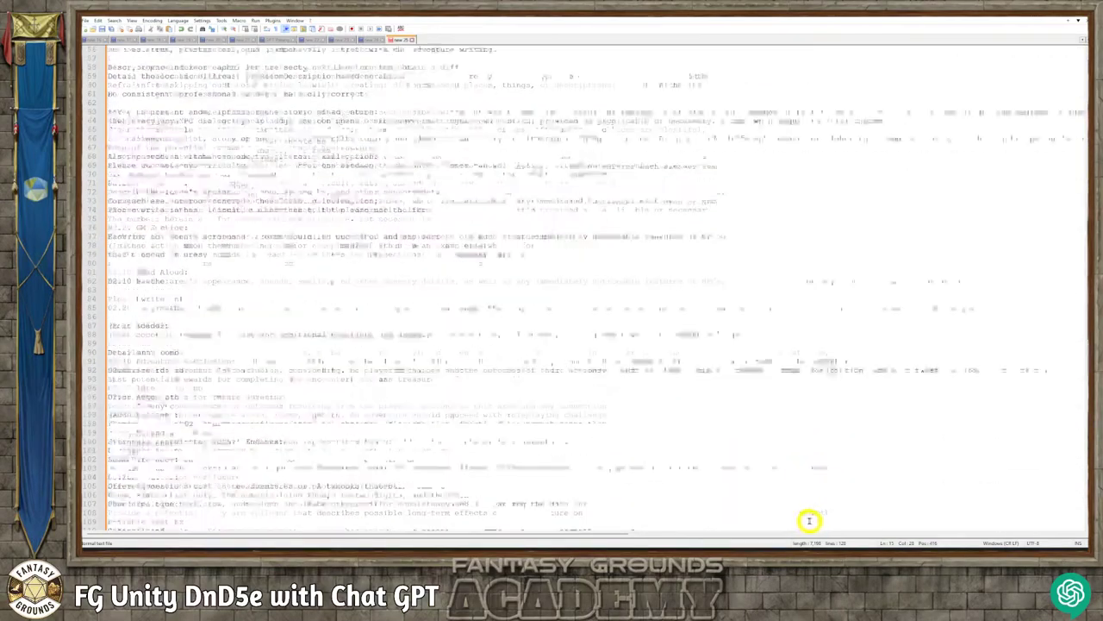
scroll(826, 527, "down", 10)
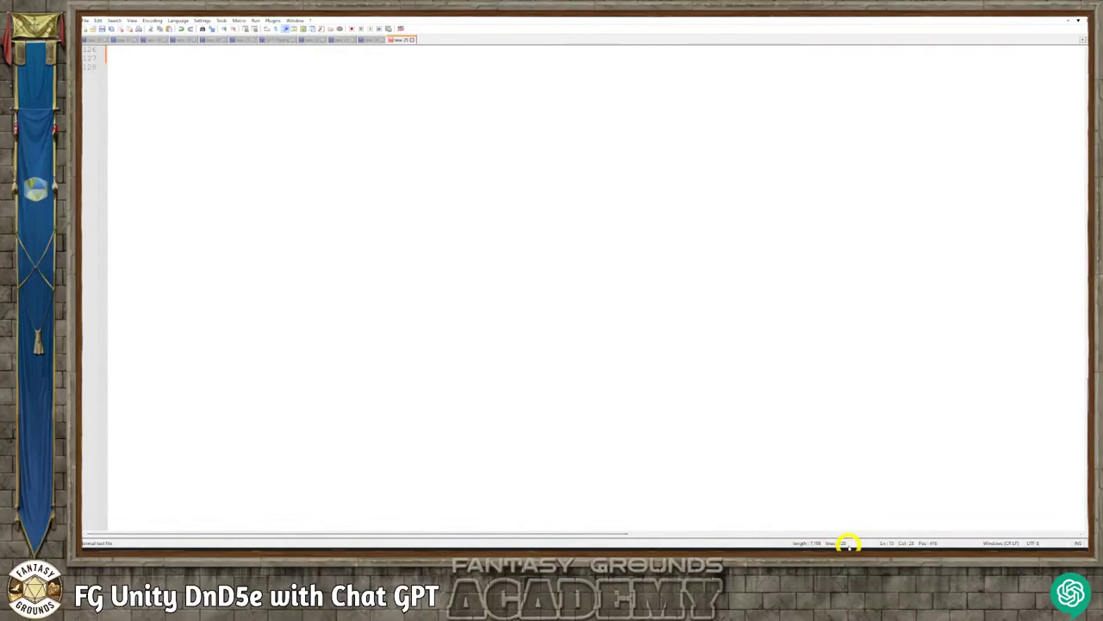
scroll(431, 387, "up", 13)
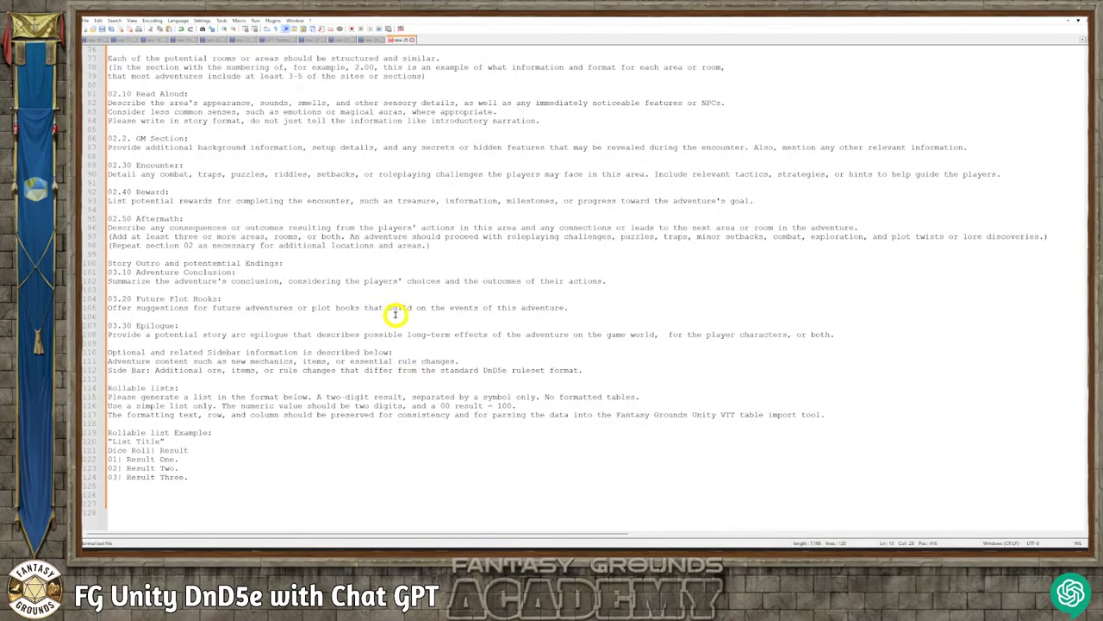
scroll(332, 349, "up", 5)
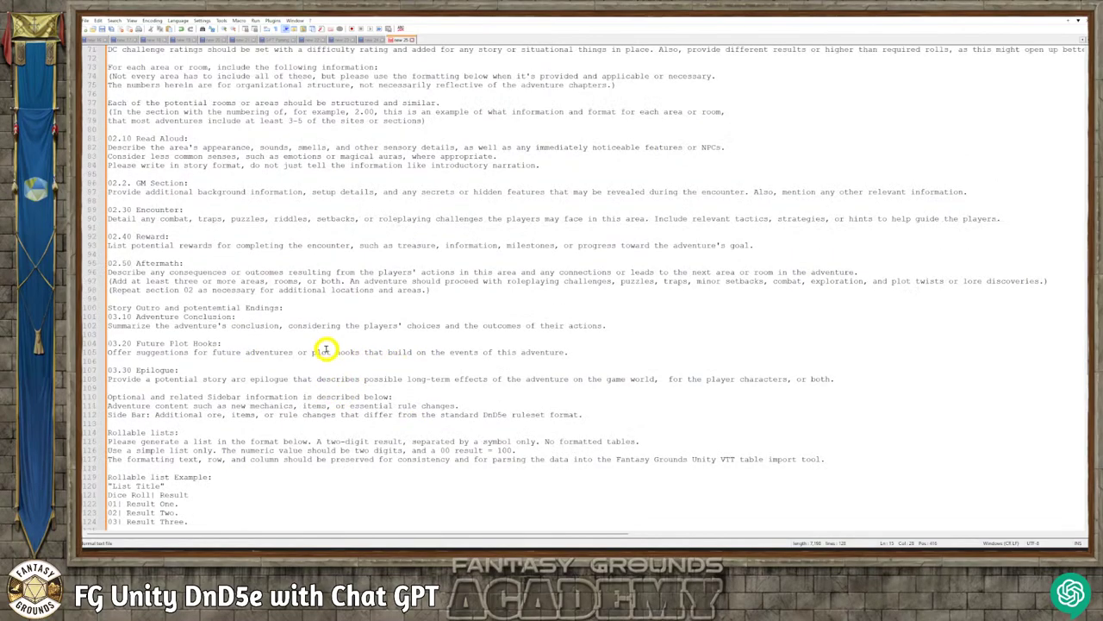
scroll(328, 349, "up", 20)
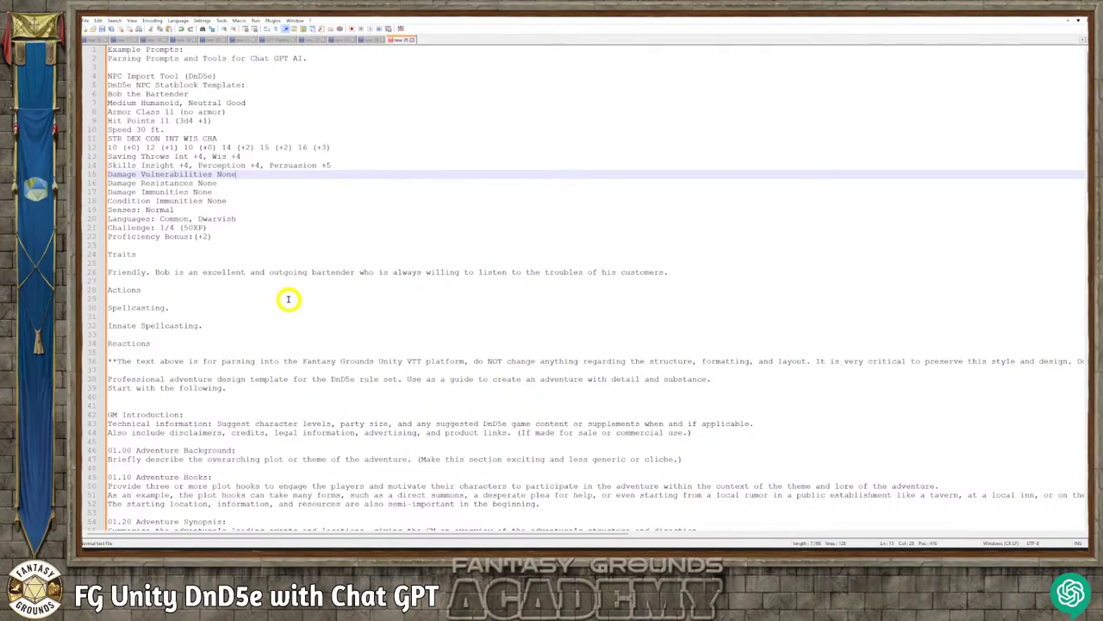
scroll(298, 316, "down", 13)
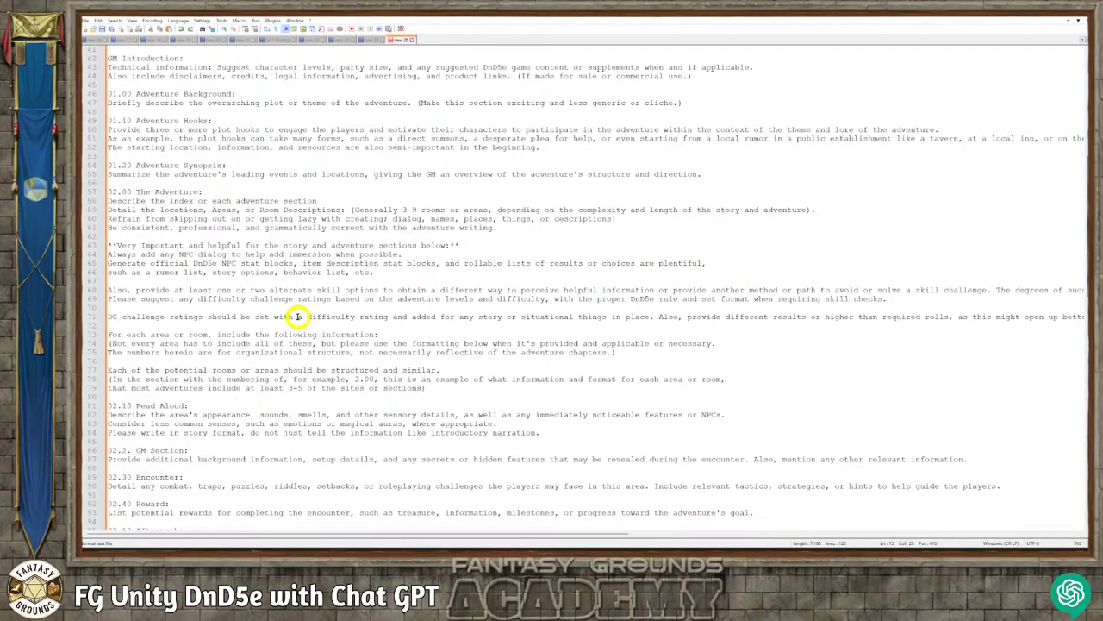
scroll(344, 328, "down", 13)
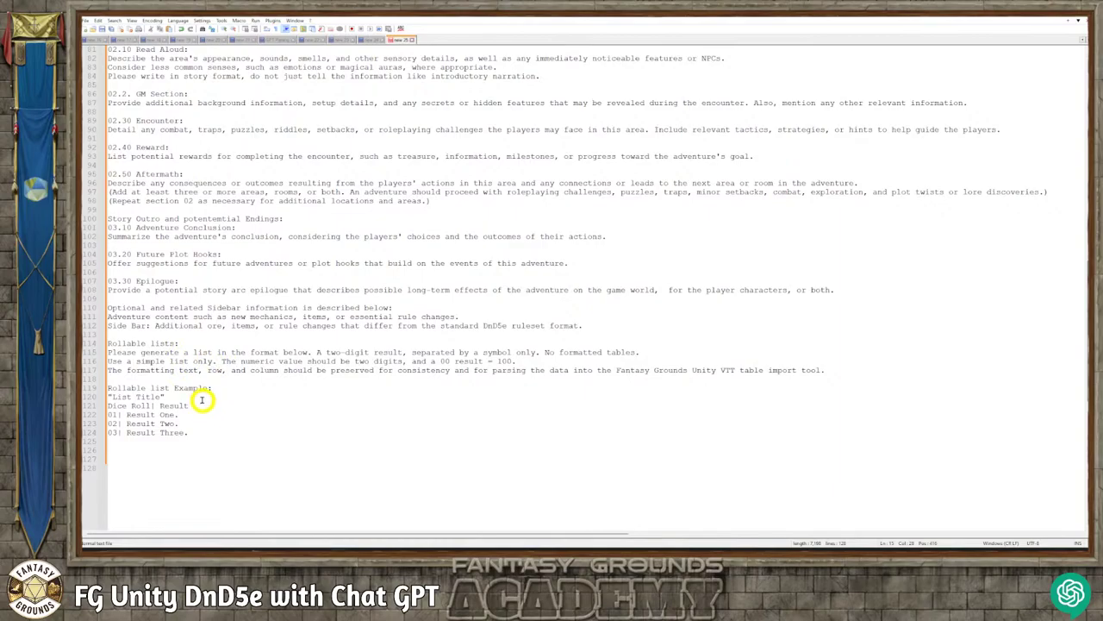
scroll(203, 403, "up", 5)
scroll(211, 318, "up", 15)
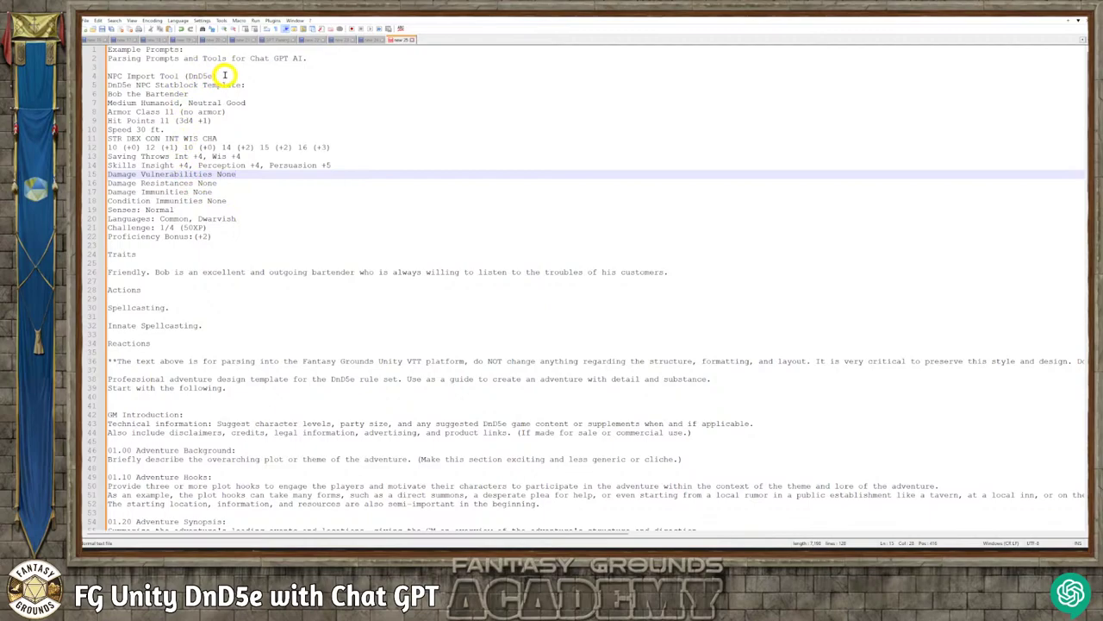
left_click(245, 235)
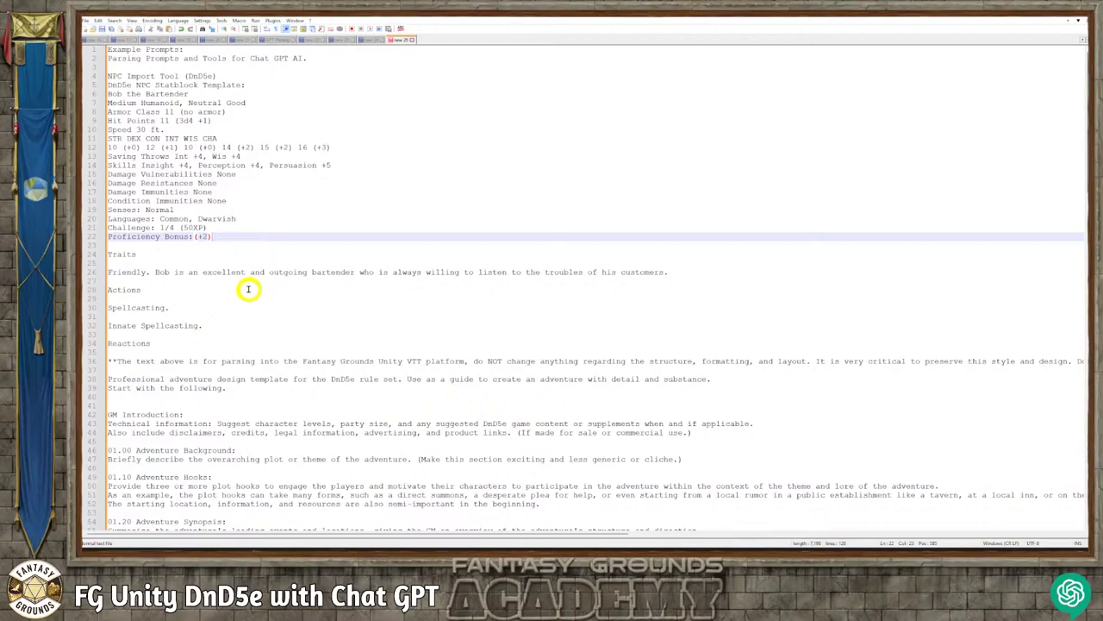
left_click(199, 256)
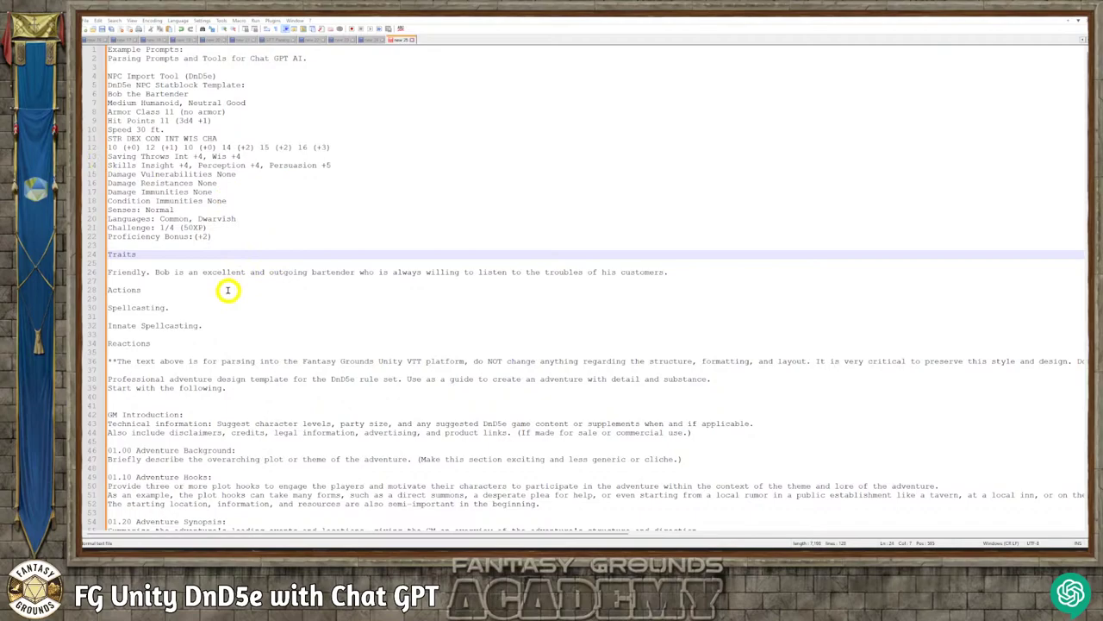
scroll(228, 291, "down", 2)
scroll(224, 291, "down", 2)
scroll(222, 289, "up", 2)
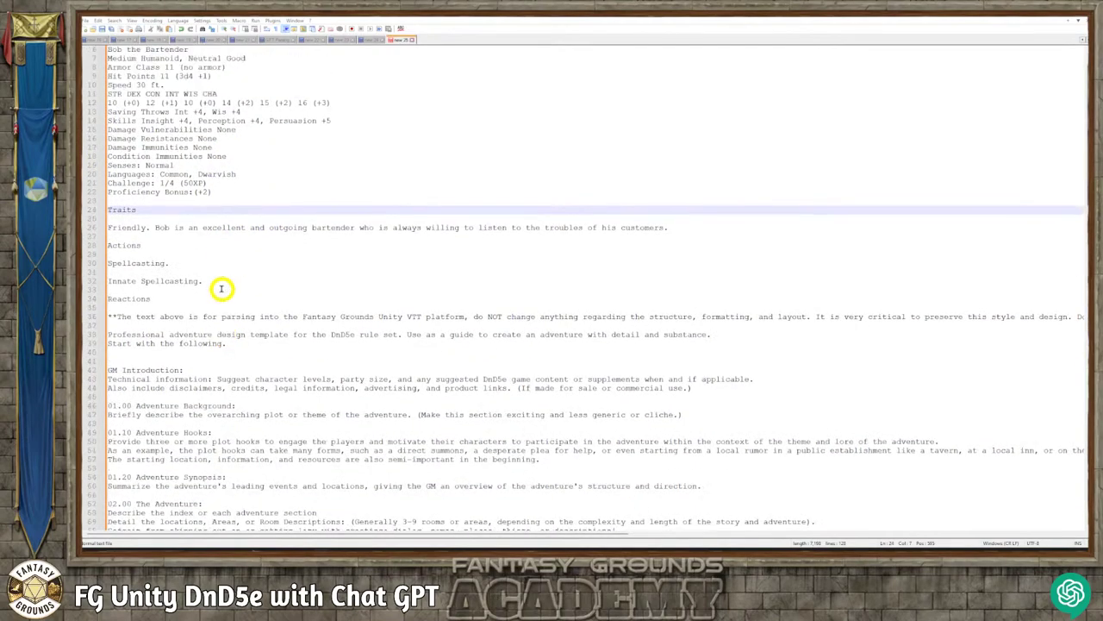
scroll(121, 239, "down", 4)
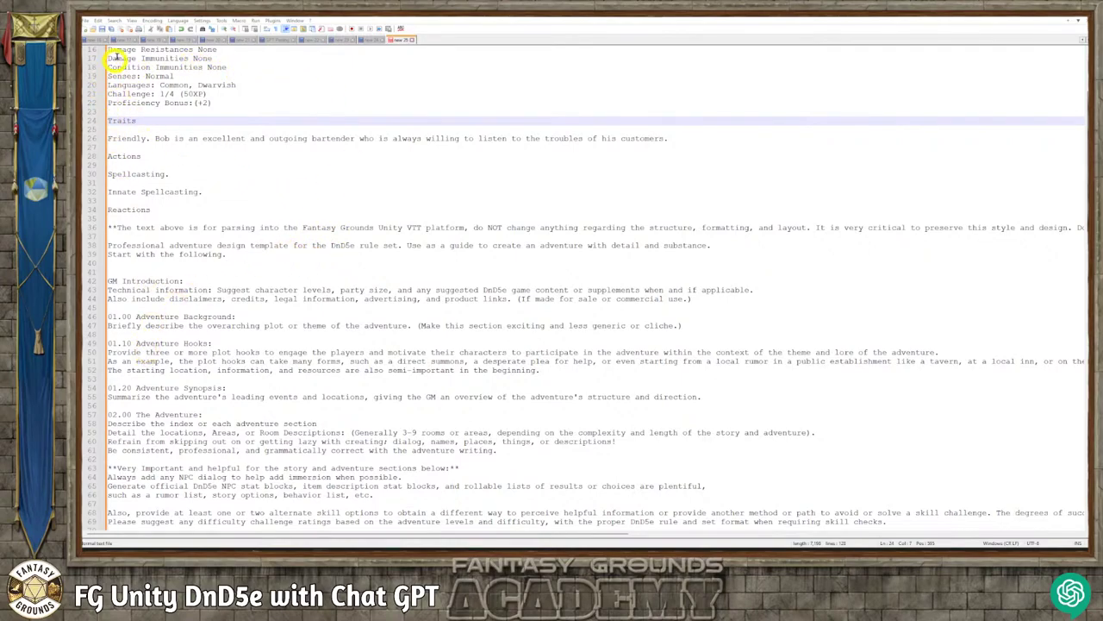
left_click(288, 184)
scroll(260, 205, "down", 8)
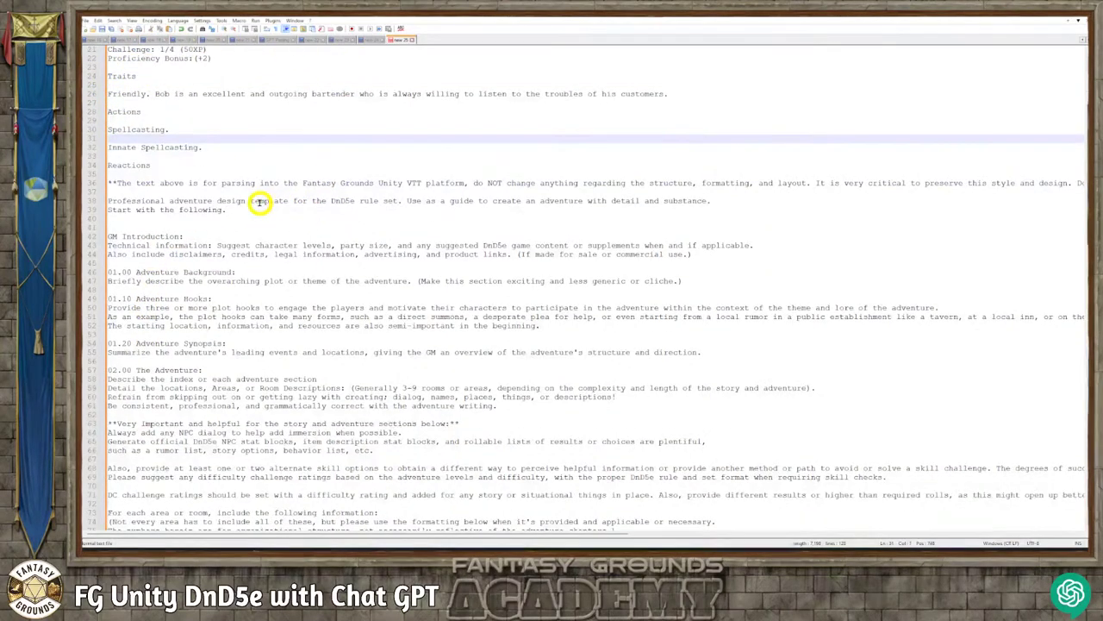
scroll(271, 250, "down", 12)
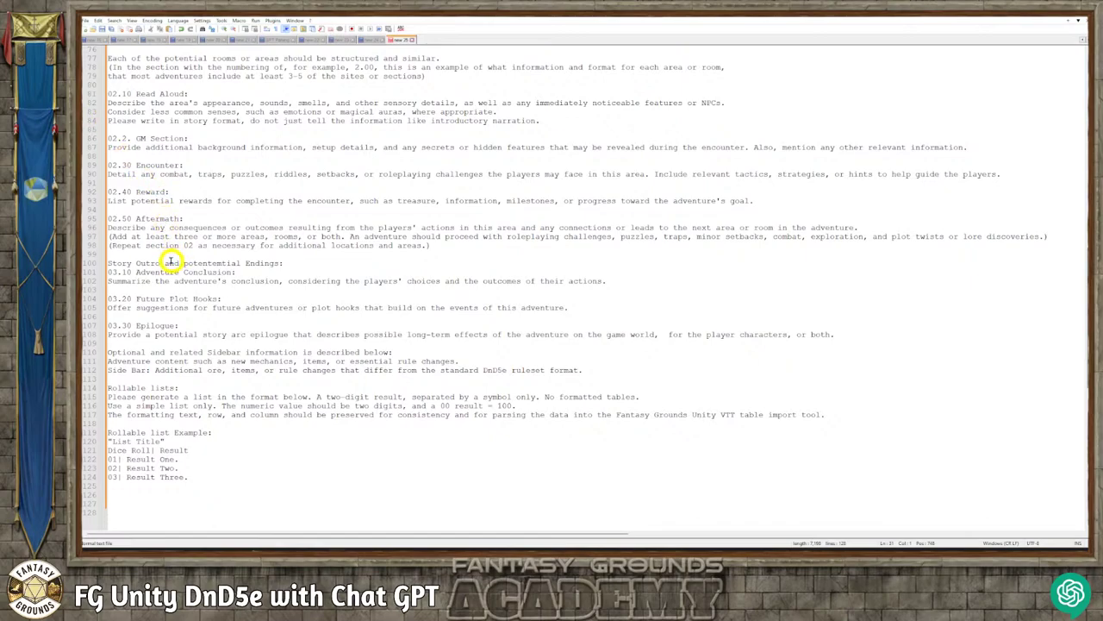
scroll(170, 195, "up", 3)
scroll(169, 195, "up", 3)
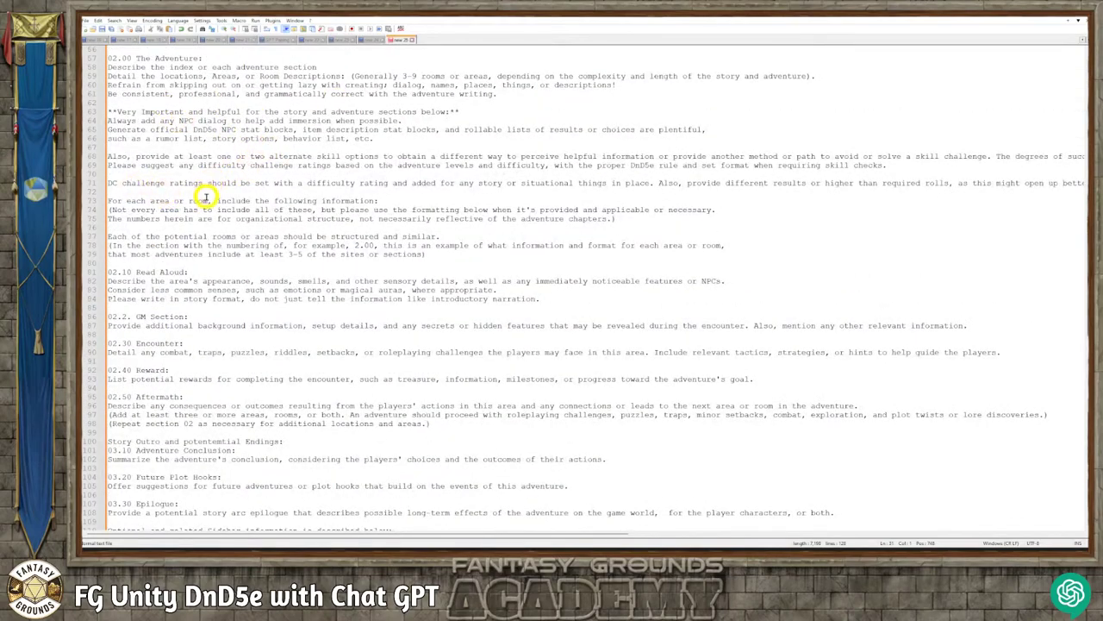
scroll(201, 204, "down", 3)
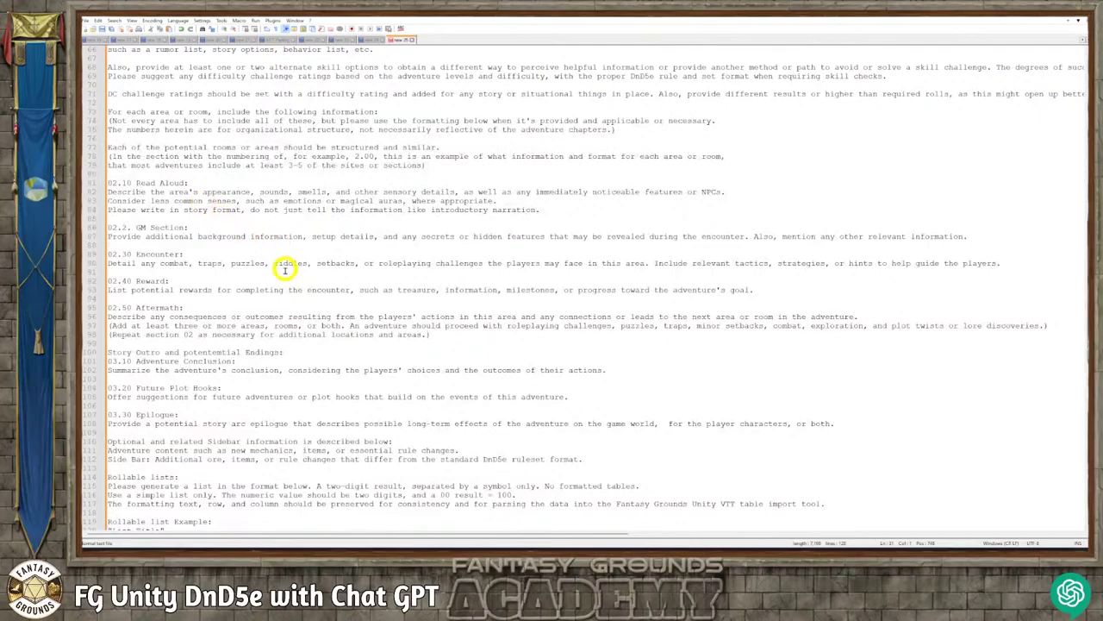
scroll(285, 268, "down", 3)
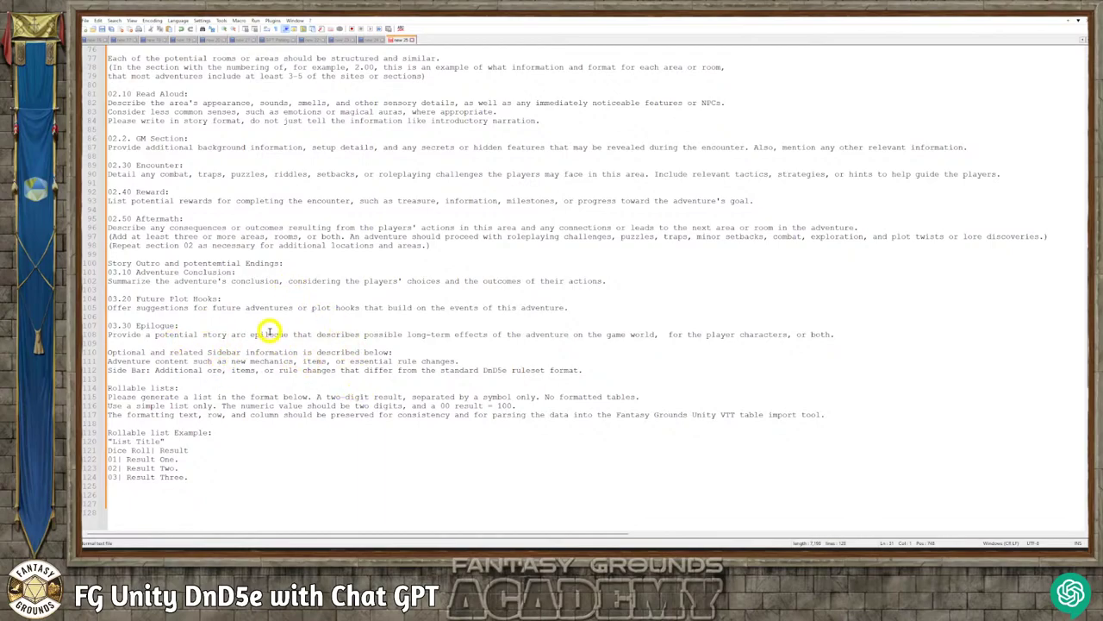
scroll(423, 374, "down", 2)
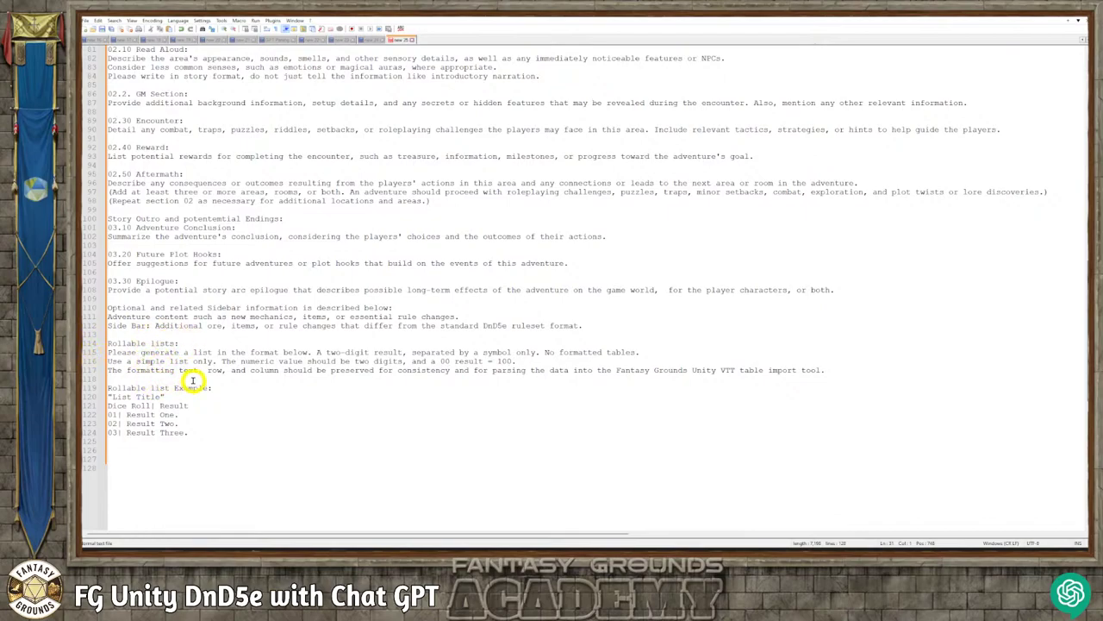
scroll(197, 380, "up", 5)
scroll(197, 366, "down", 5)
- Delete the extra blank line at line 40 before GM Introduction
left_click_drag(584, 326, 111, 226)
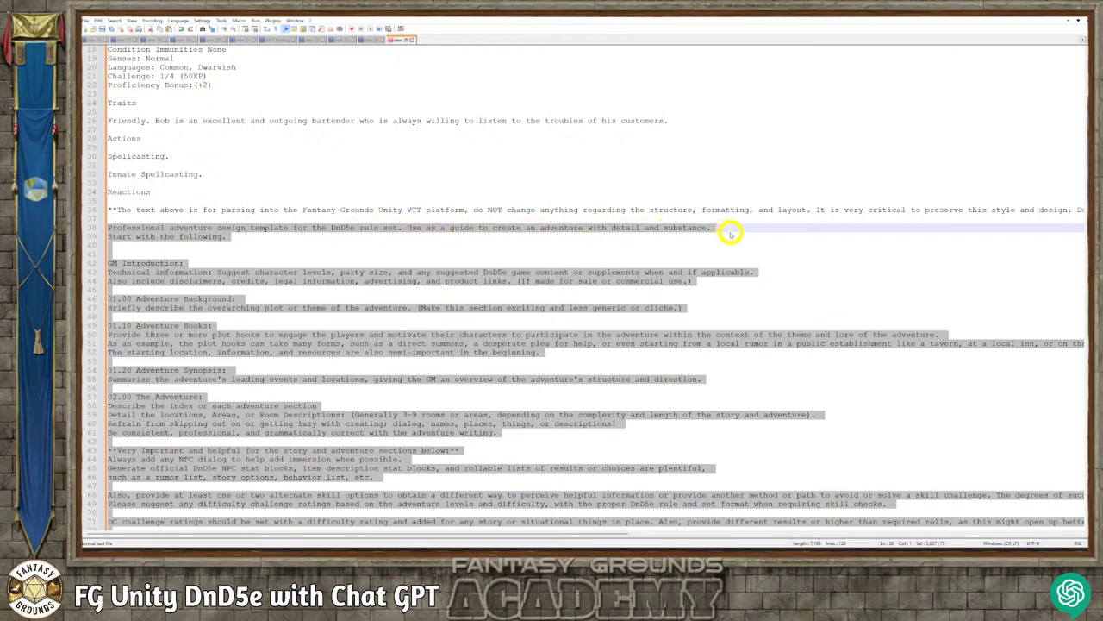
left_click(135, 250)
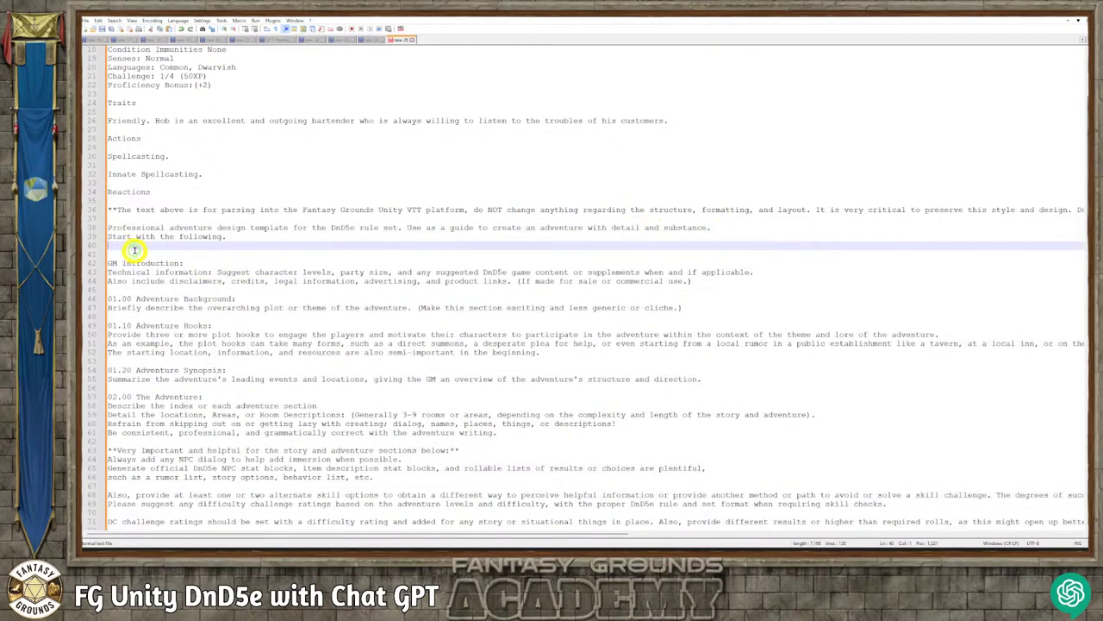
key("BackSpace")
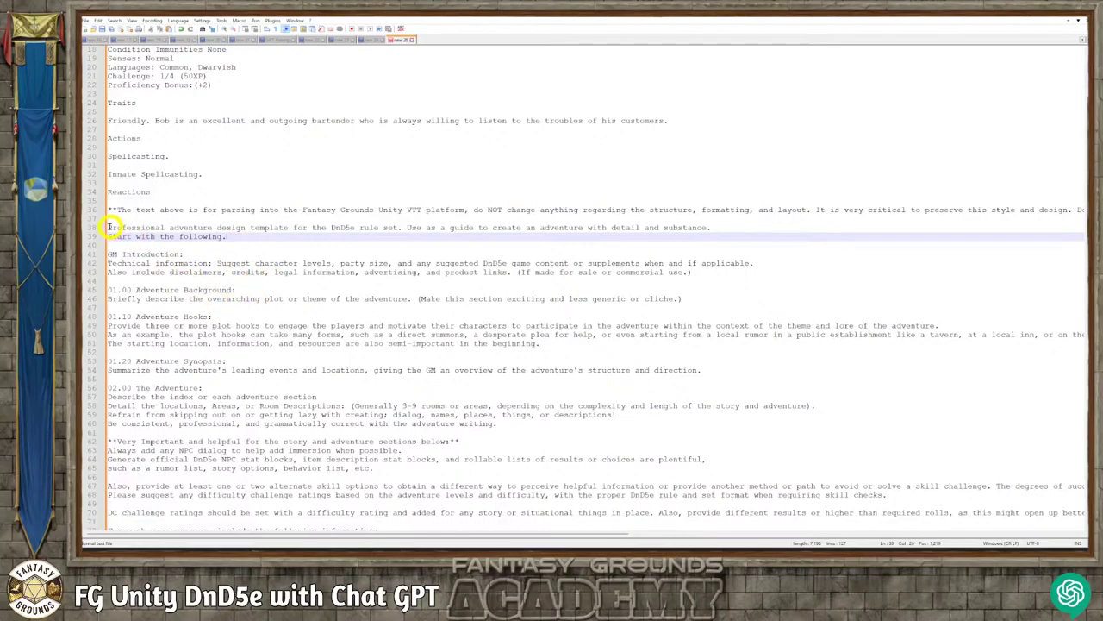
- Copy the adventure design template from line 38 to the end of the document
left_click_drag(112, 228, 830, 379)
scroll(362, 336, "up", 13)
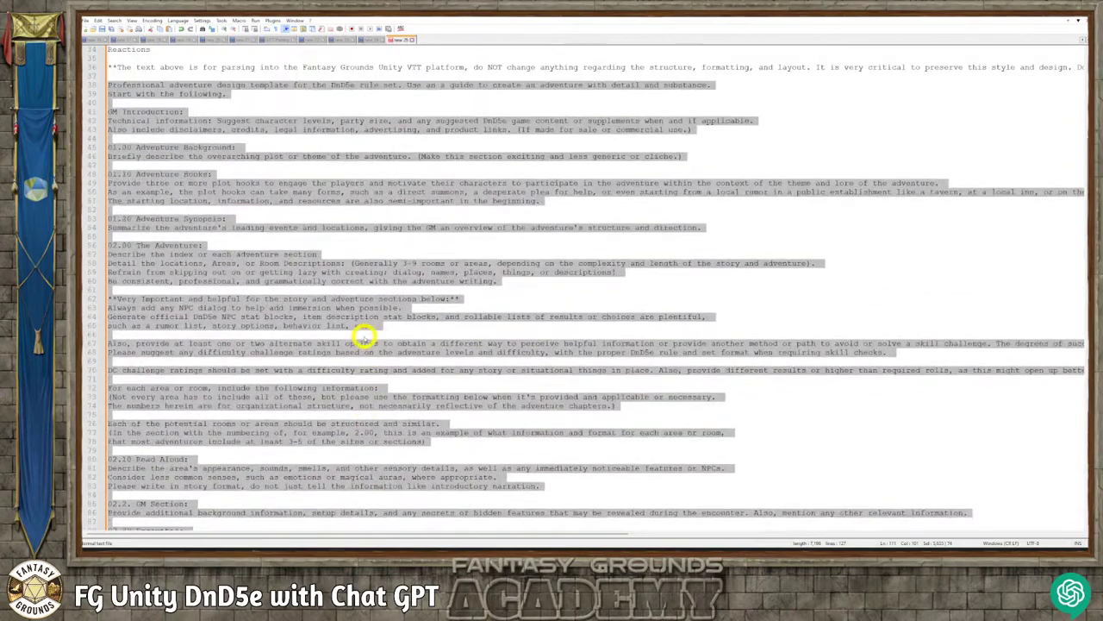
scroll(362, 336, "up", 7)
scroll(360, 335, "down", 2)
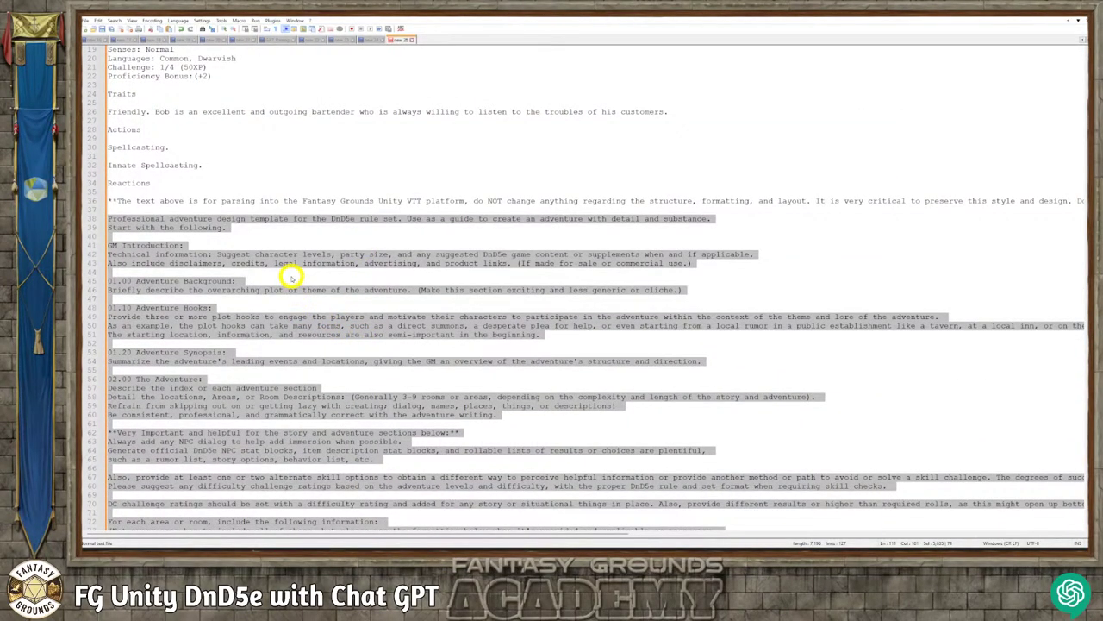
right_click(287, 217)
left_click(299, 231)
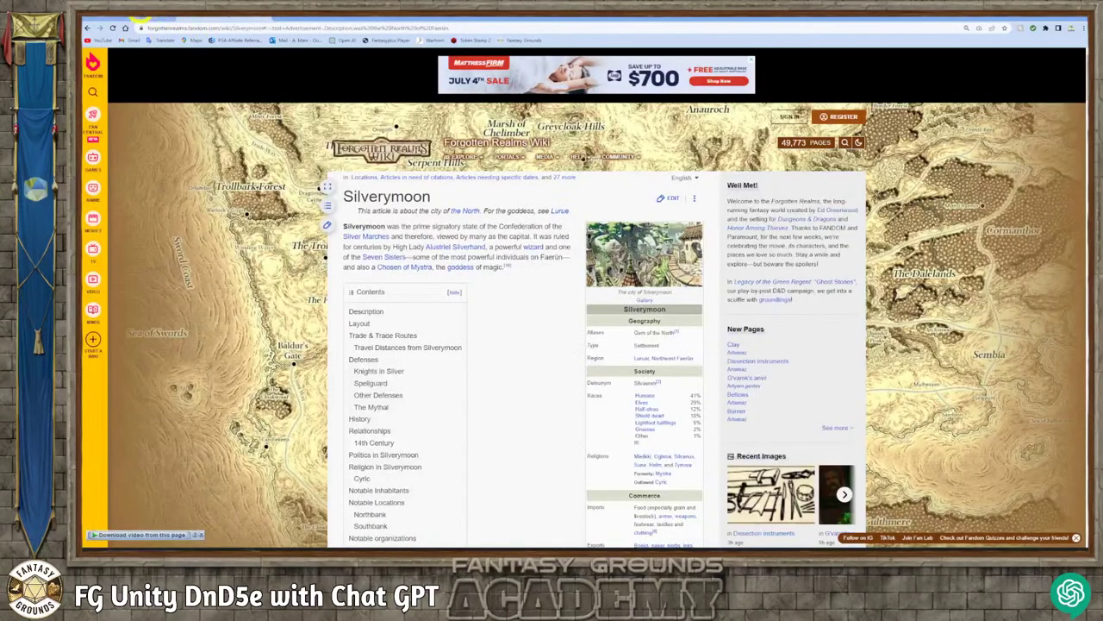
- In the ChatGPT tab, set zoom to 90% and scroll back to the Silverpeak one-shot prompt
left_click(140, 16)
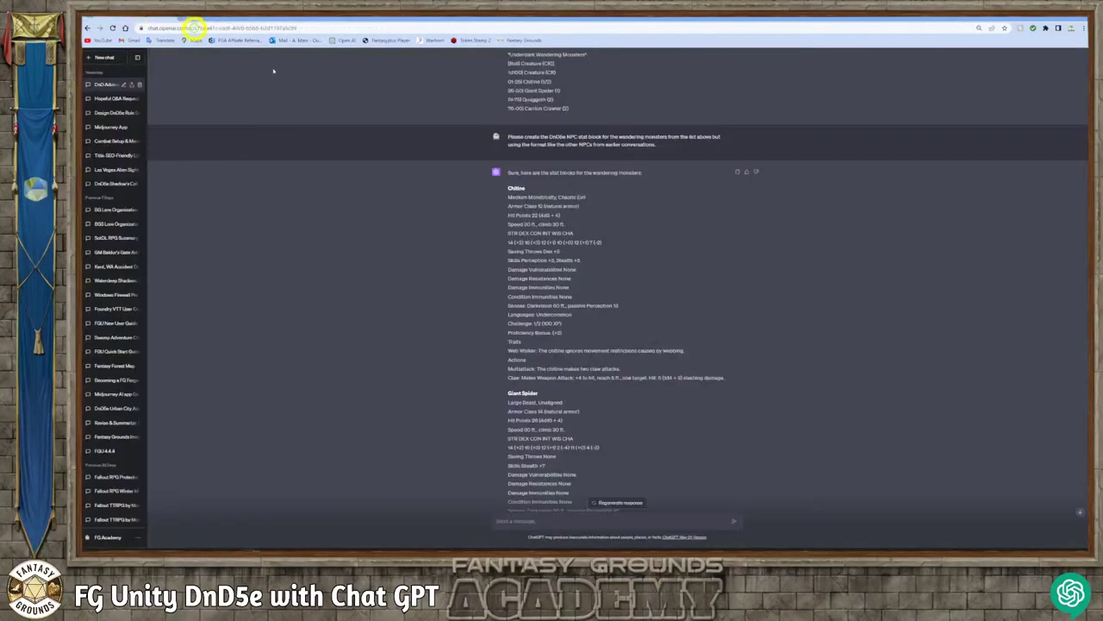
scroll(180, 164, "up", 5)
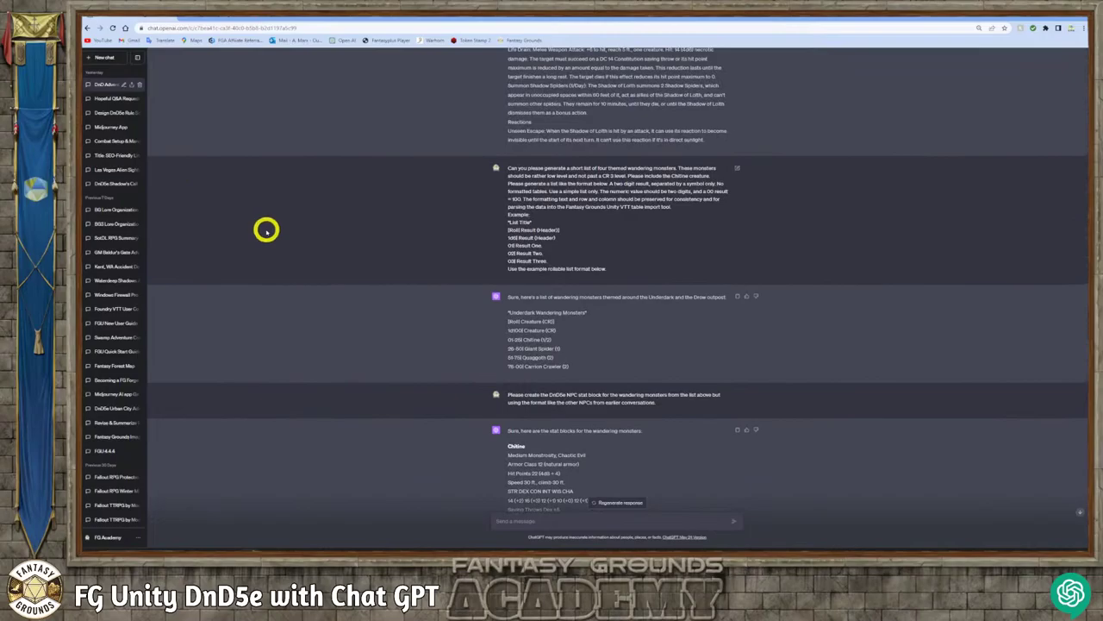
key("ctrl+plus")
key("ctrl+plus")
key("ctrl+plus")
scroll(523, 286, "up", 15)
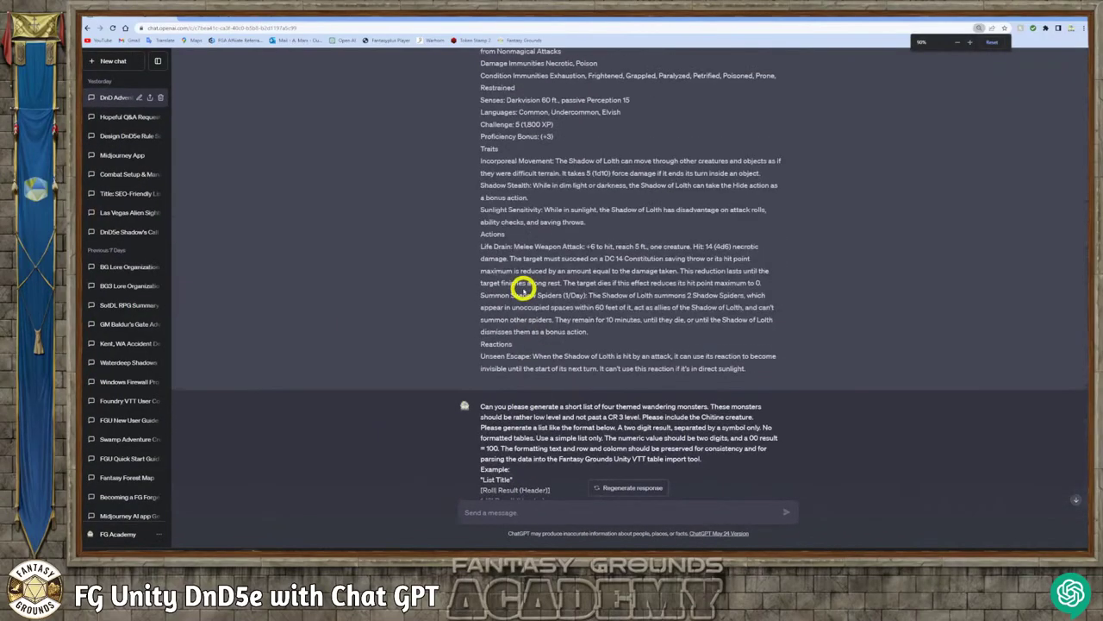
scroll(536, 271, "up", 20)
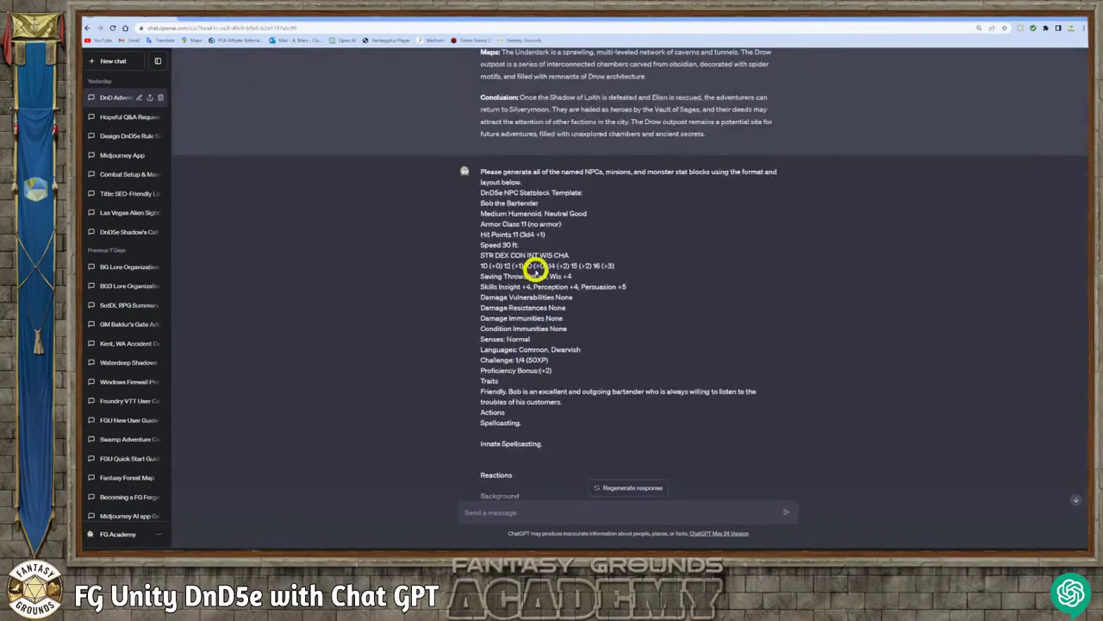
scroll(536, 271, "up", 2)
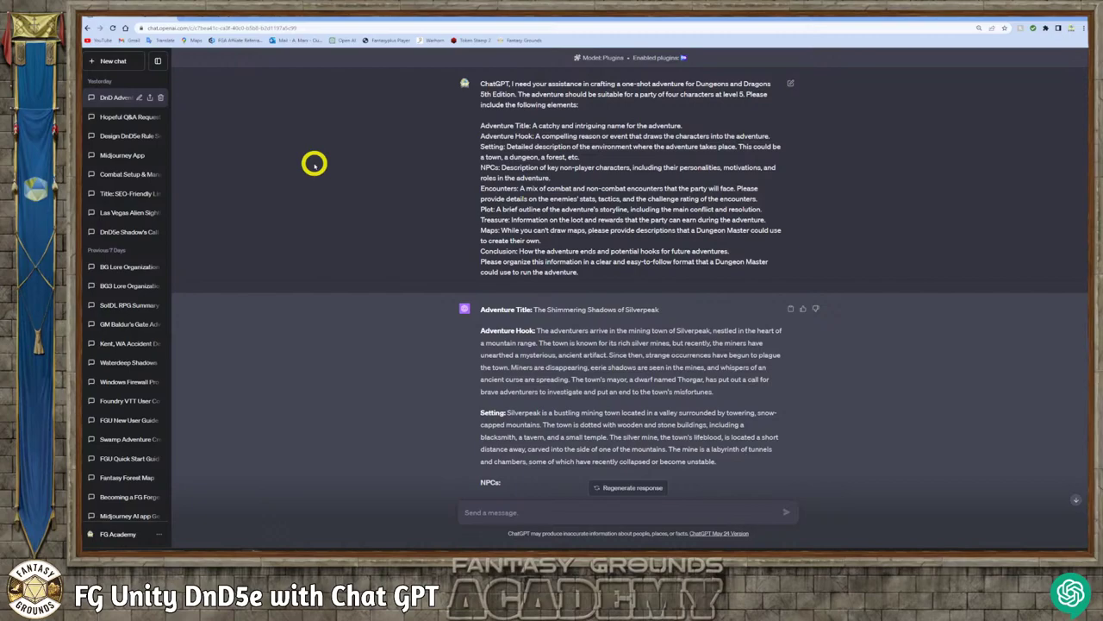
- Start a new chat on GPT-4 with the Plugins mode selected
left_click(112, 61)
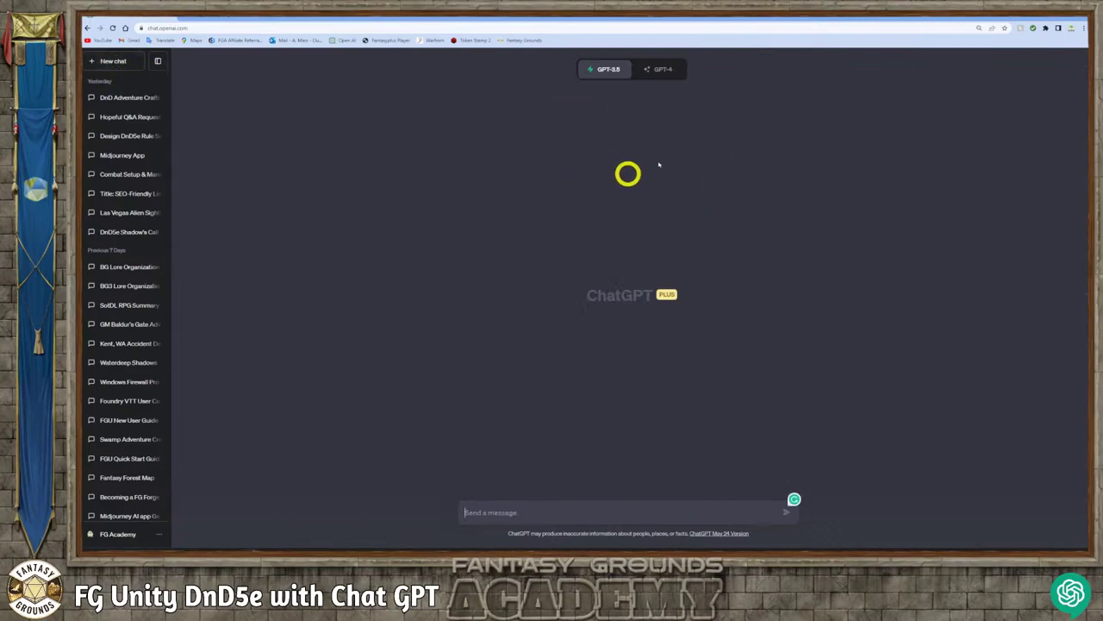
left_click(662, 69)
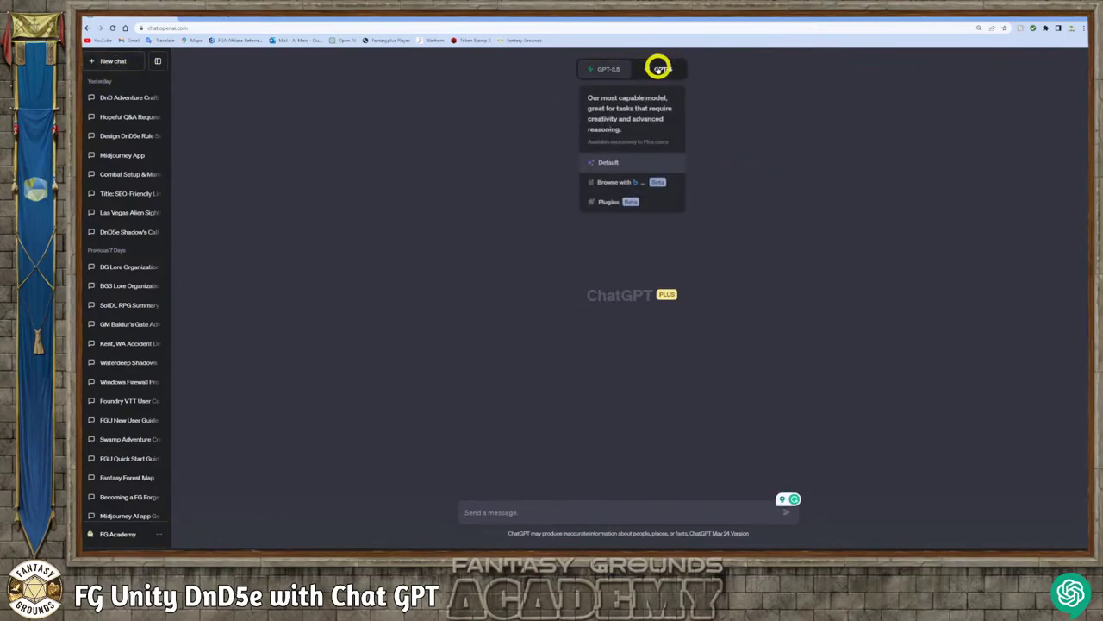
left_click(632, 68)
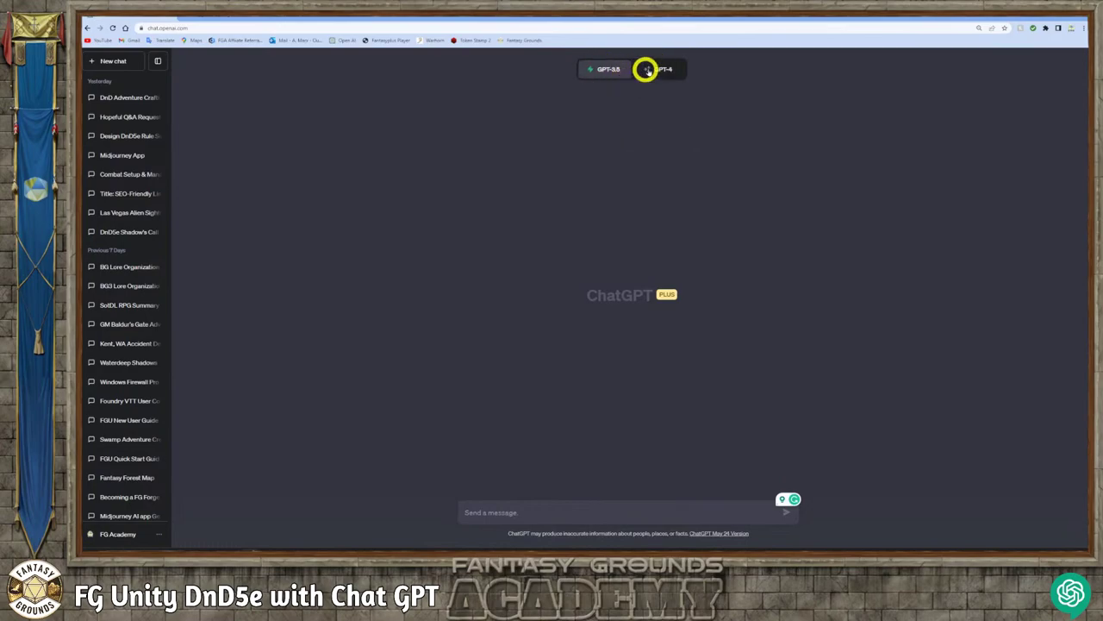
left_click(652, 69)
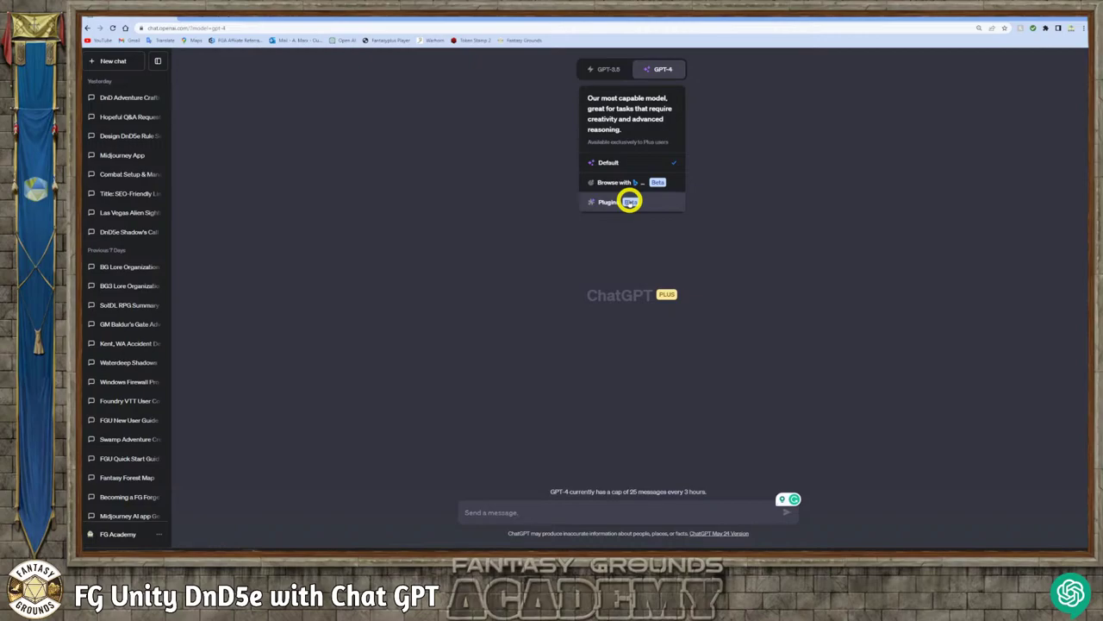
left_click(616, 201)
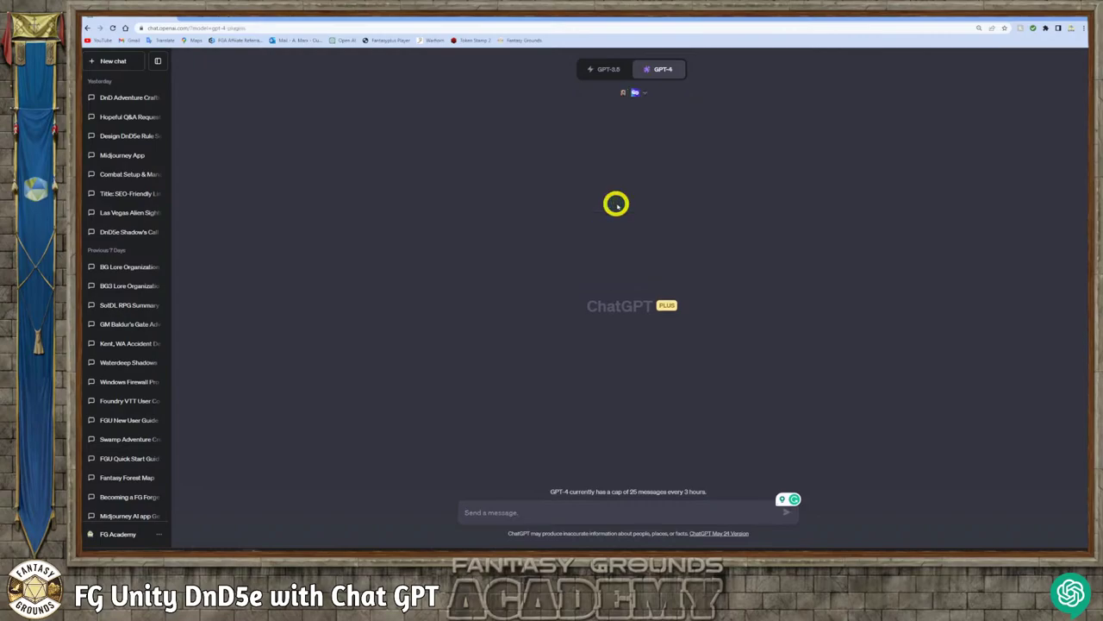
- Disable Prompt Perfect and, after trying Access Link and ChatWithVideo, enable only Photorealistic
left_click(648, 92)
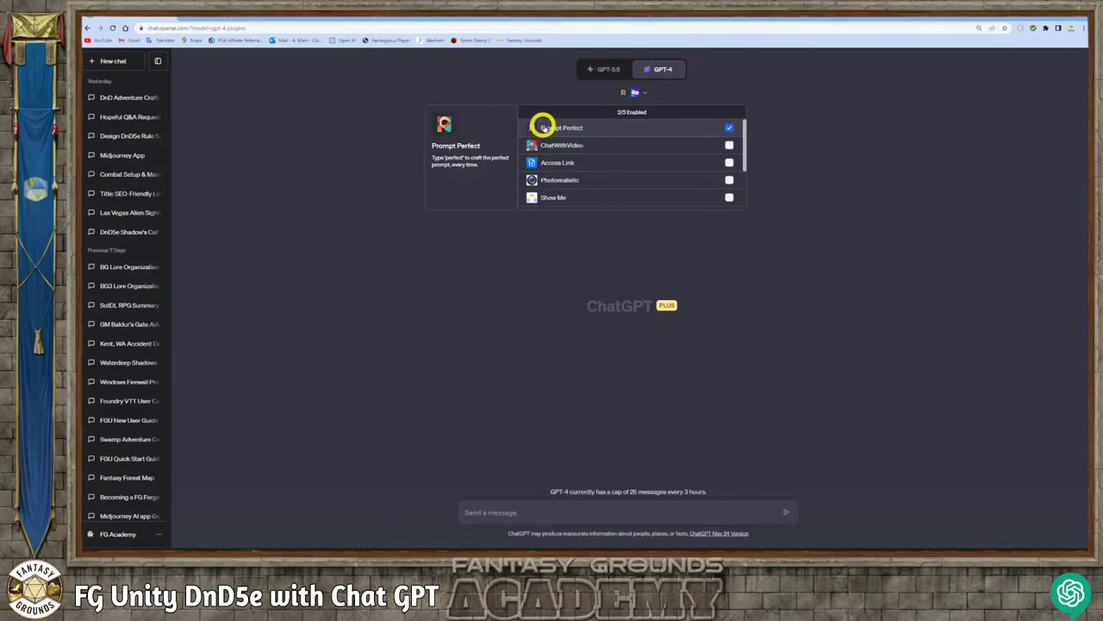
left_click(729, 128)
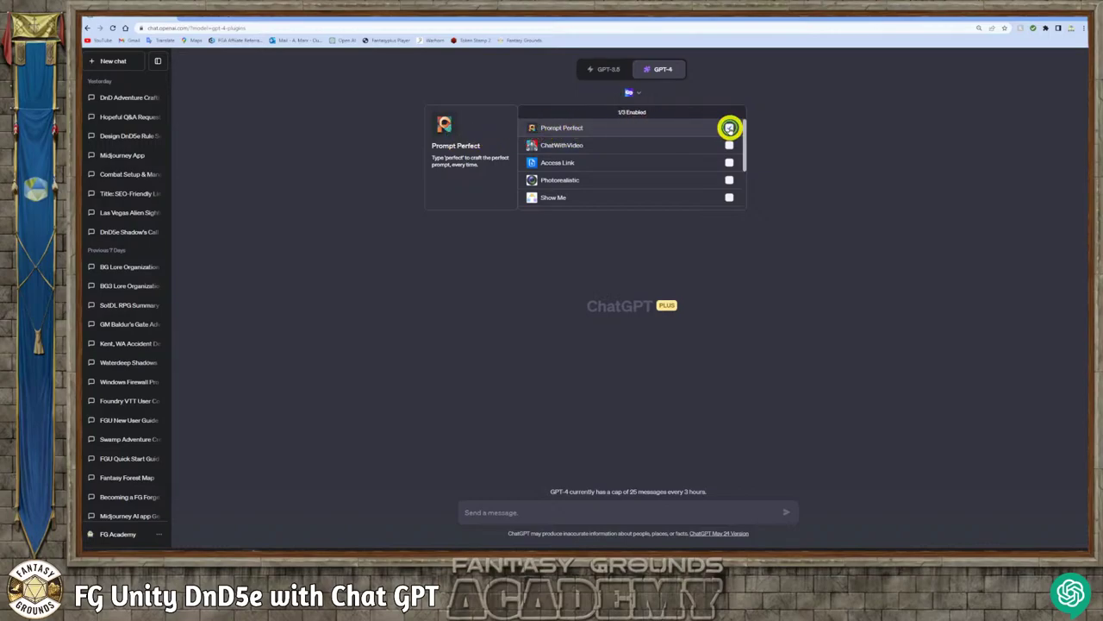
left_click(613, 164)
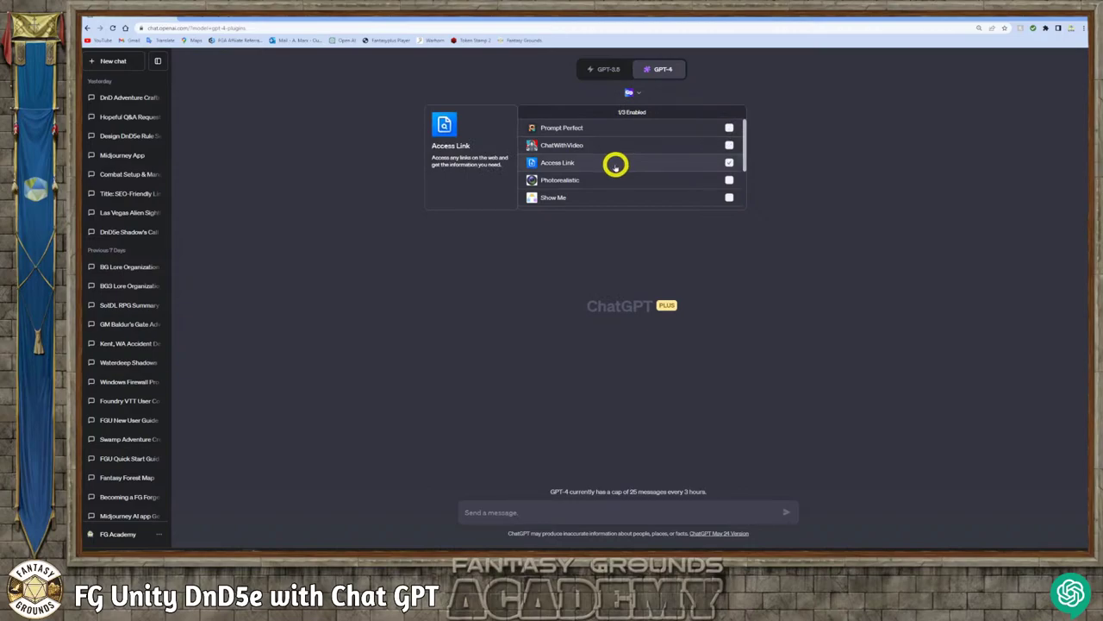
left_click(551, 168)
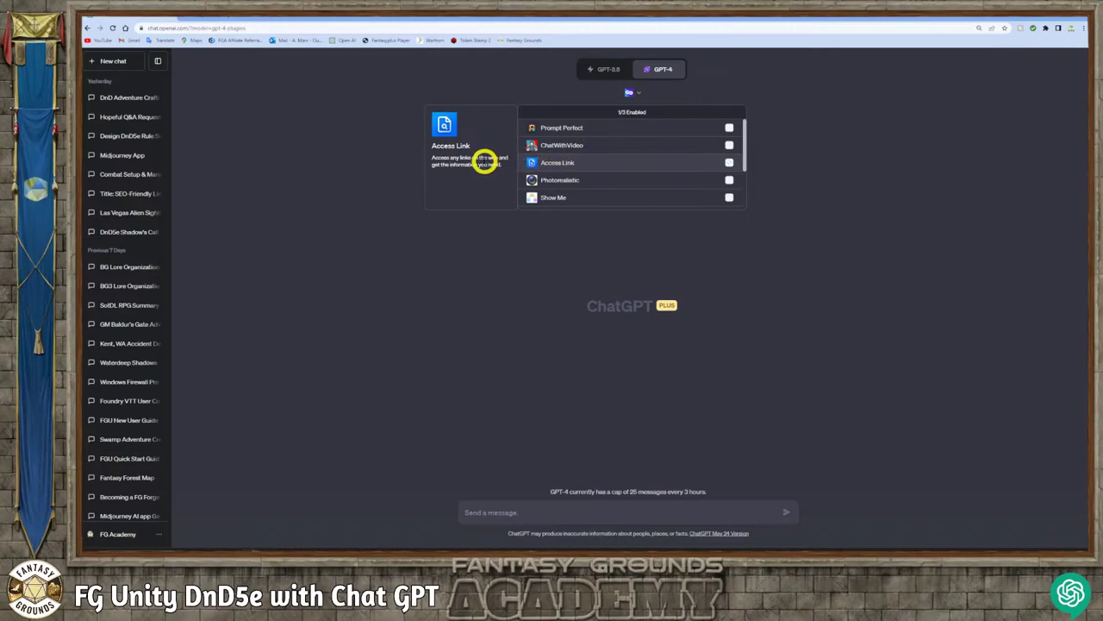
left_click(548, 160)
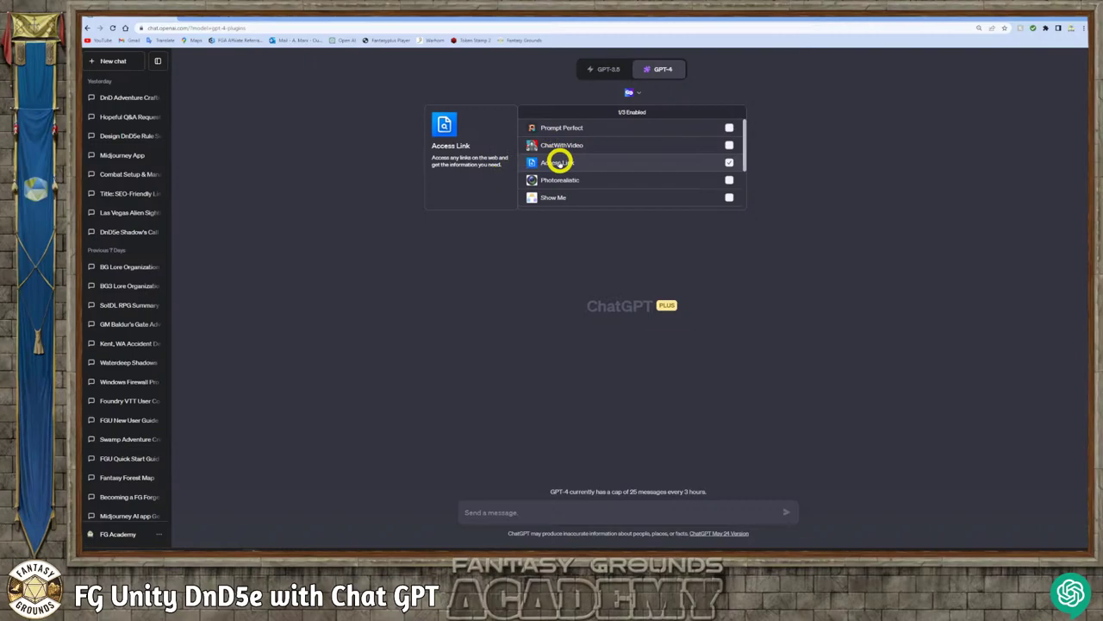
left_click(556, 148)
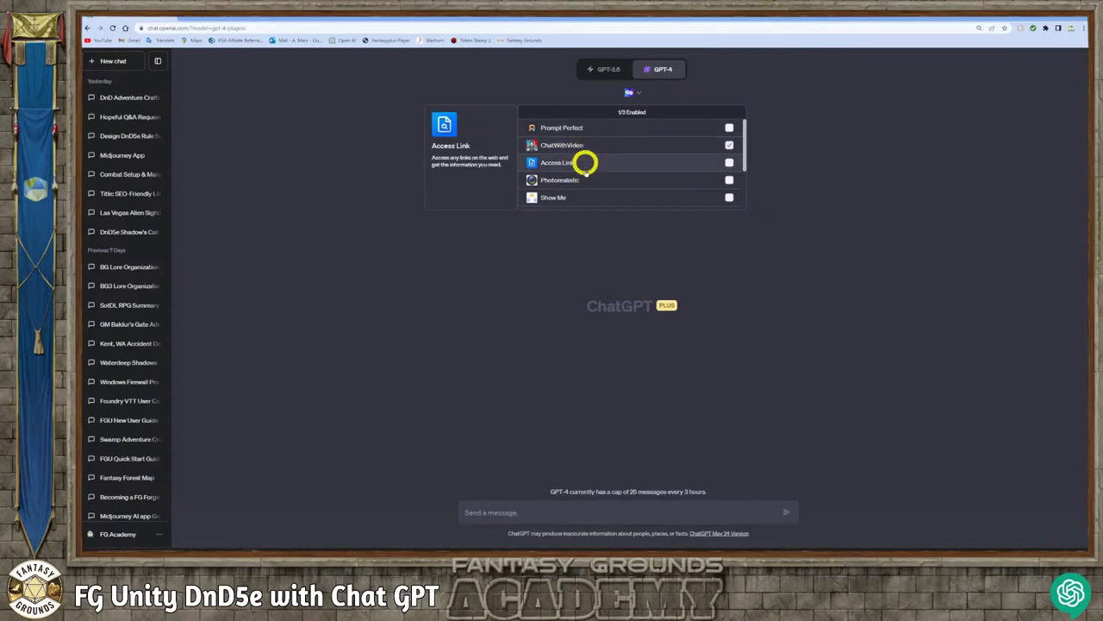
scroll(586, 167, "down", 2)
scroll(586, 167, "up", 2)
left_click(556, 180)
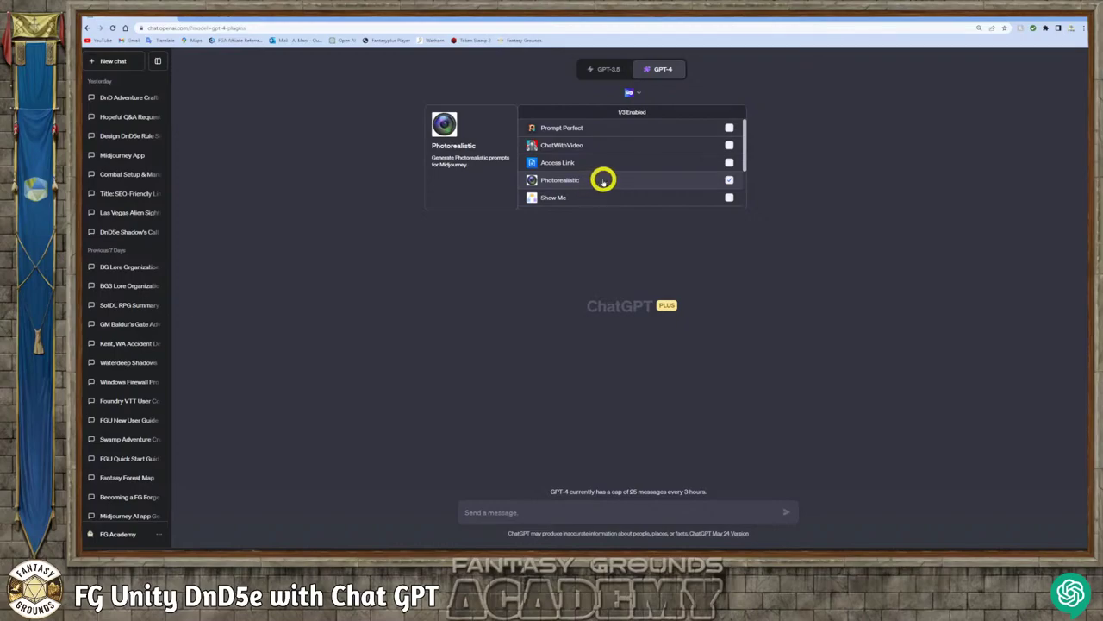
scroll(602, 179, "down", 3)
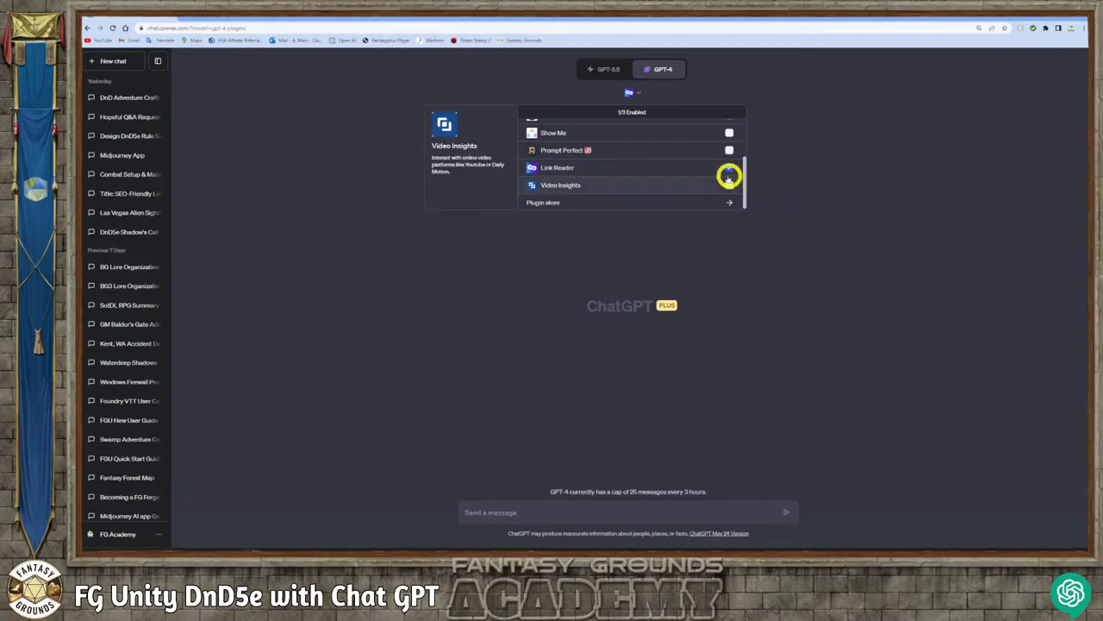
- Leave Link Reader as the only enabled plugin, with Show Me, Prompt Perfect and Video Insights off
left_click(726, 175)
scroll(690, 176, "up", 3)
left_click(659, 179)
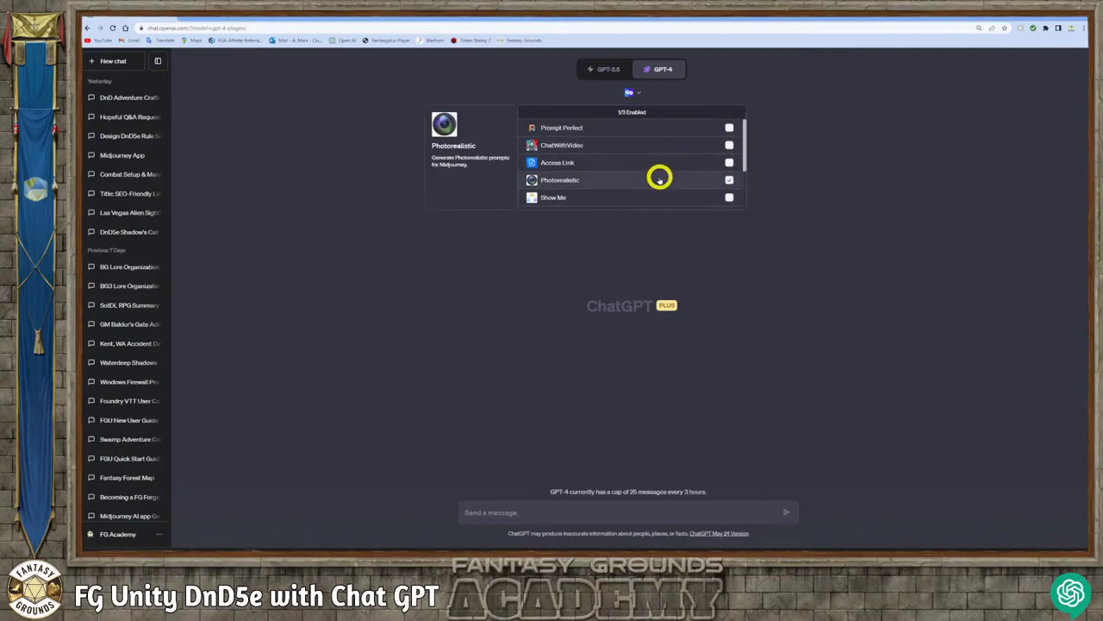
left_click(648, 162)
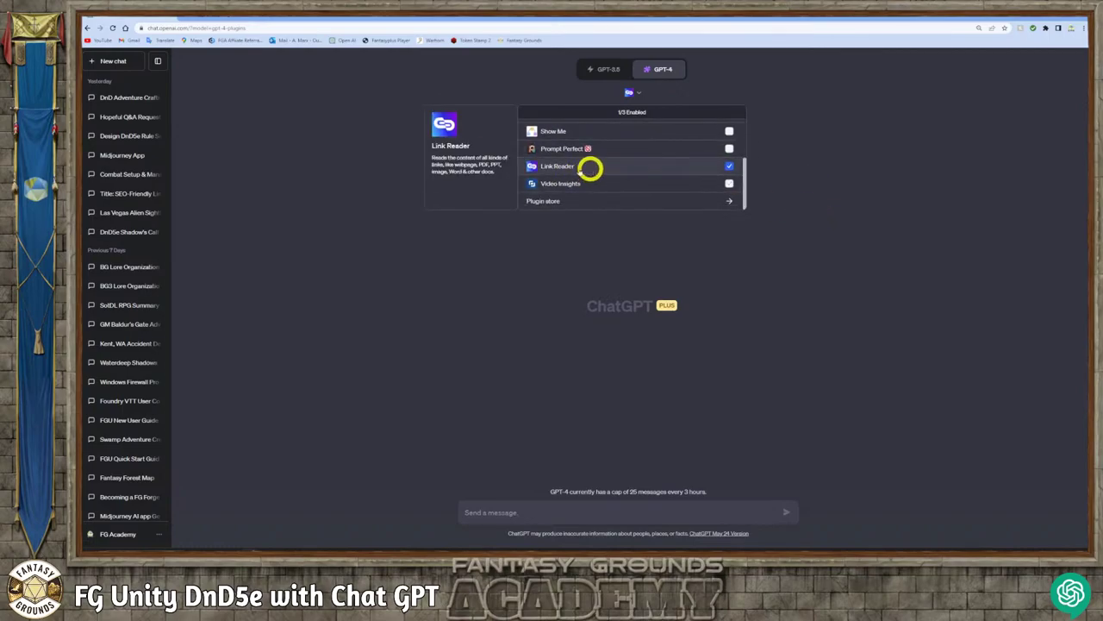
scroll(615, 170, "up", 2)
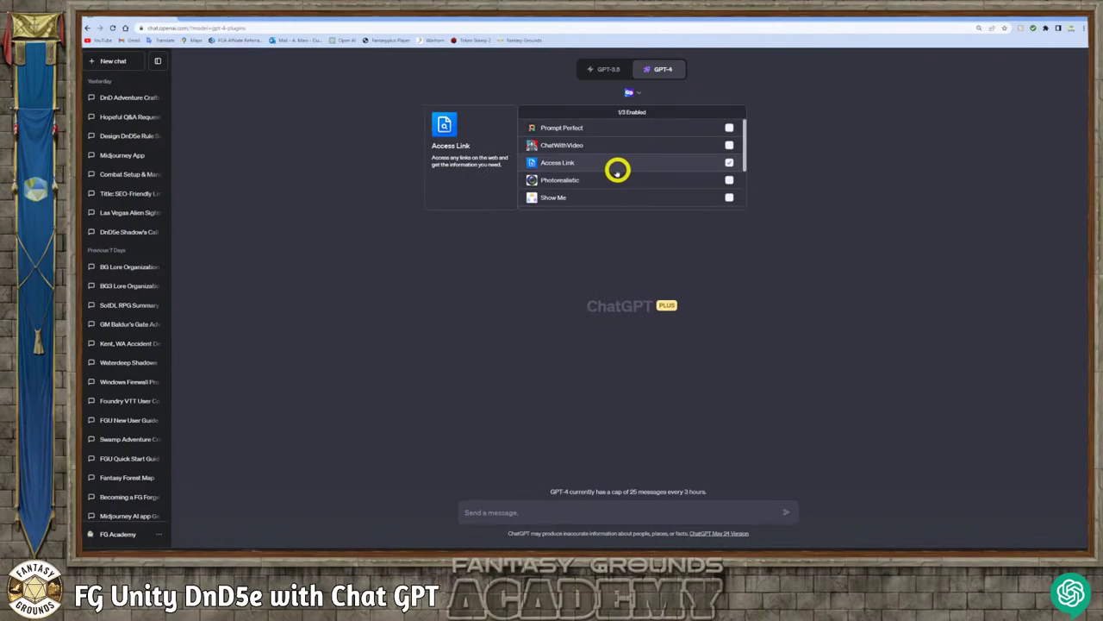
scroll(616, 169, "down", 3)
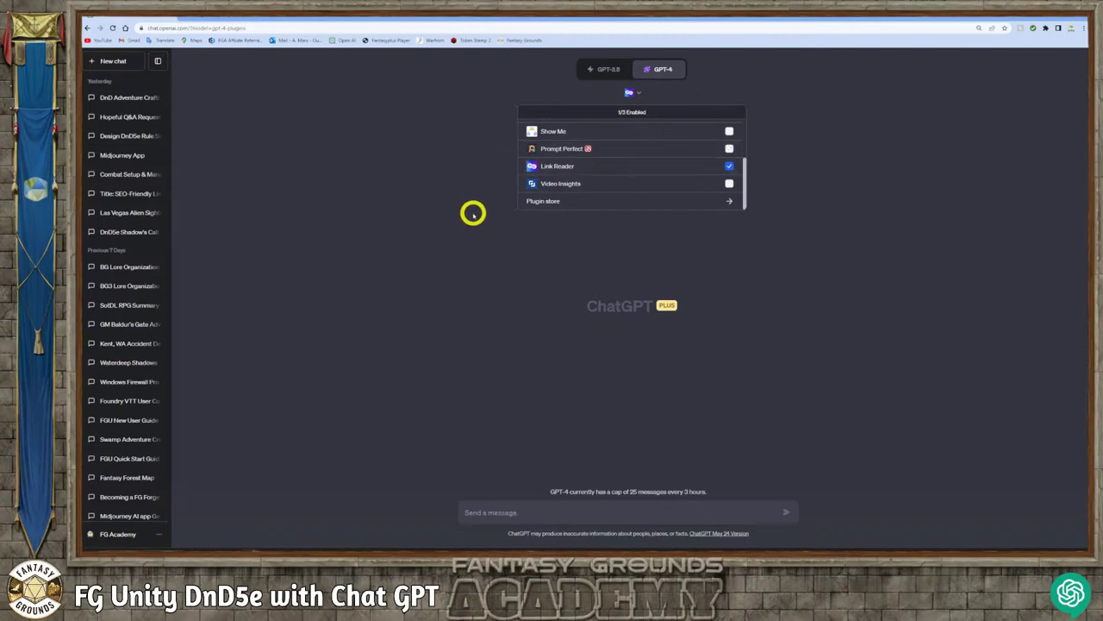
mouse_move(485, 177)
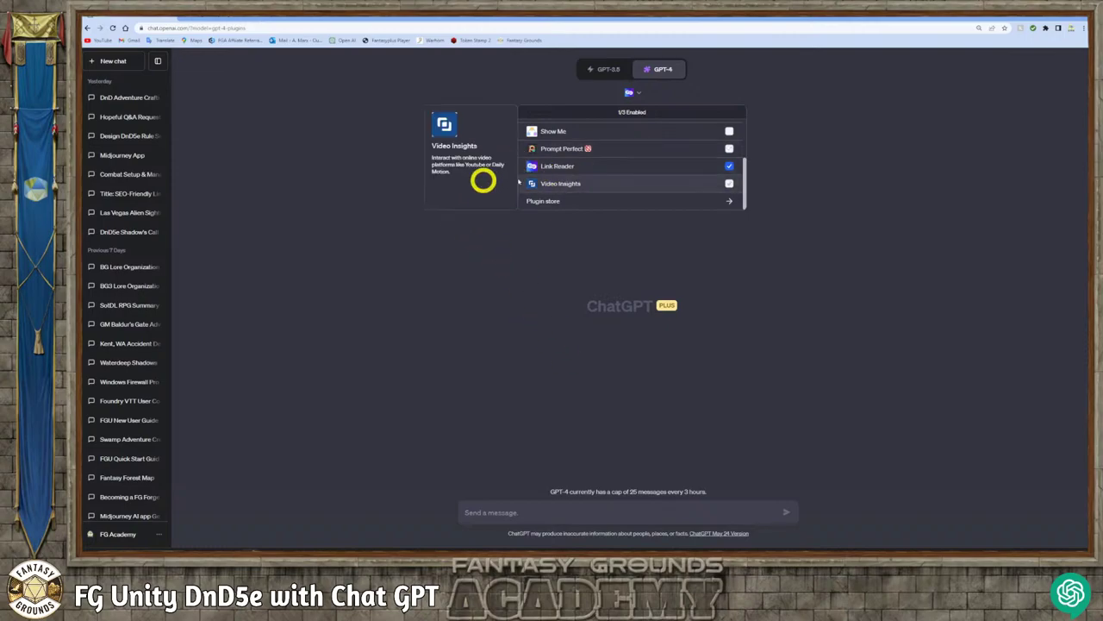
mouse_move(659, 68)
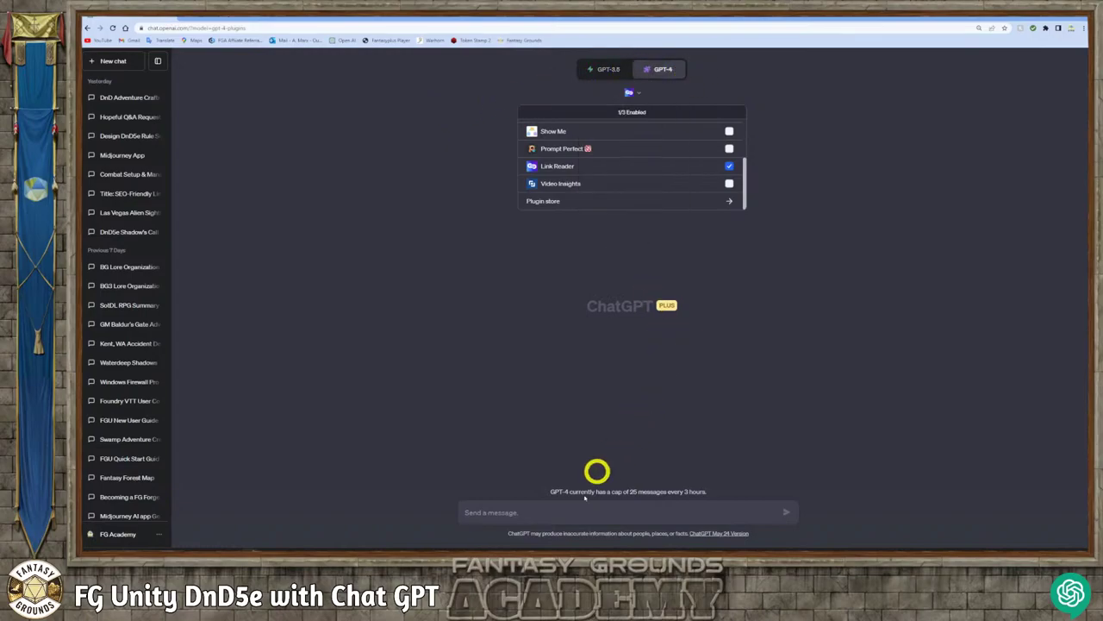
- Close the plugin list, copy the selected template text in Notepad++, and return to Chrome
left_click(527, 510)
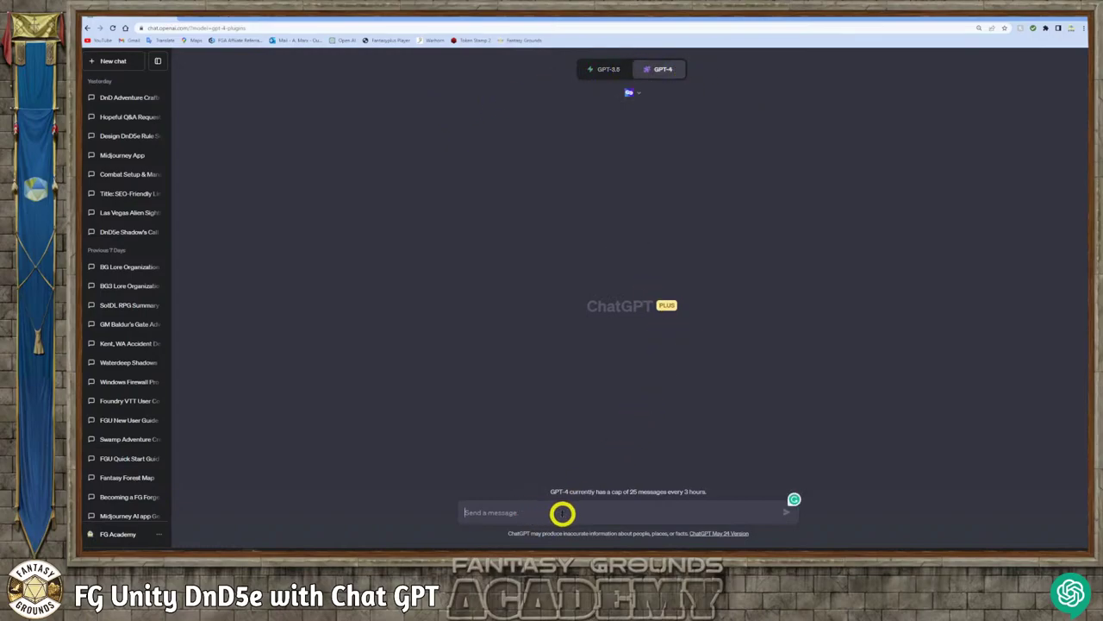
left_click(338, 550)
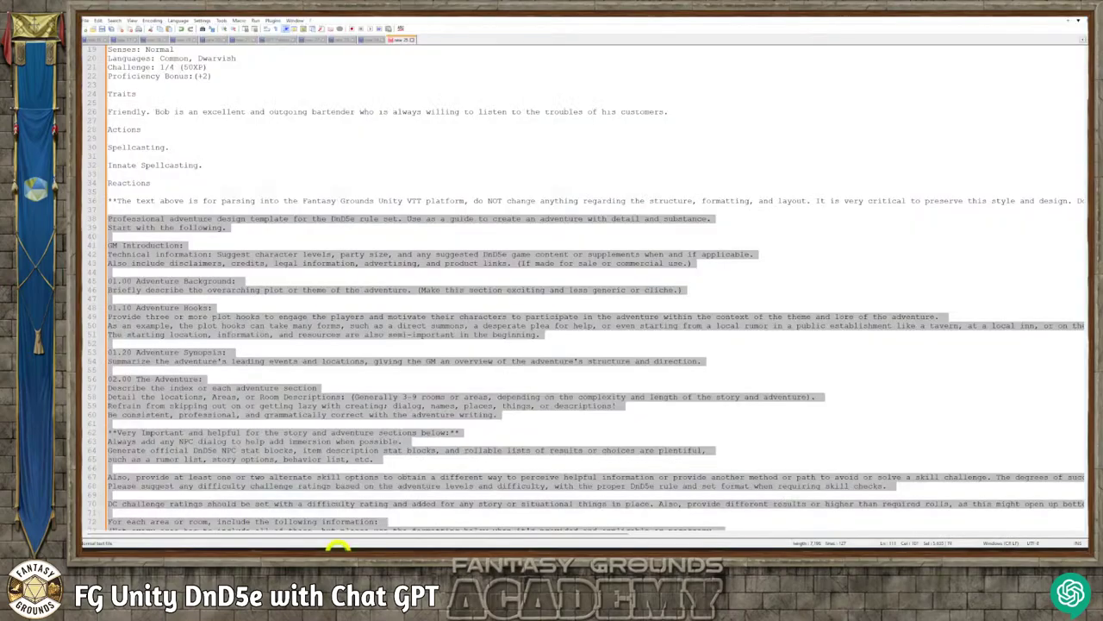
right_click(184, 223)
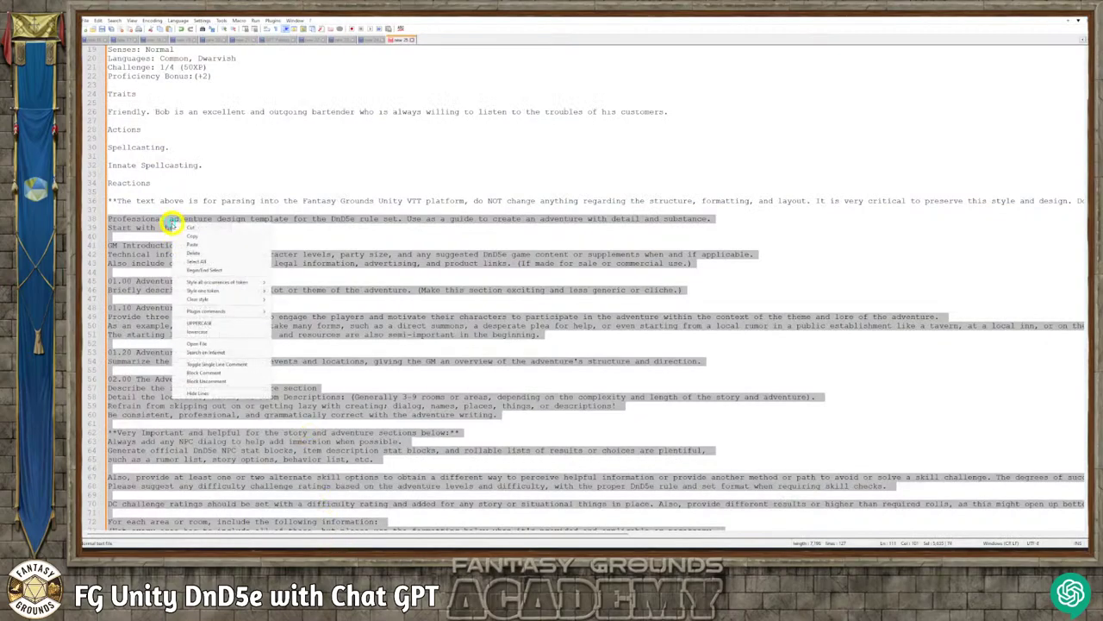
left_click(192, 235)
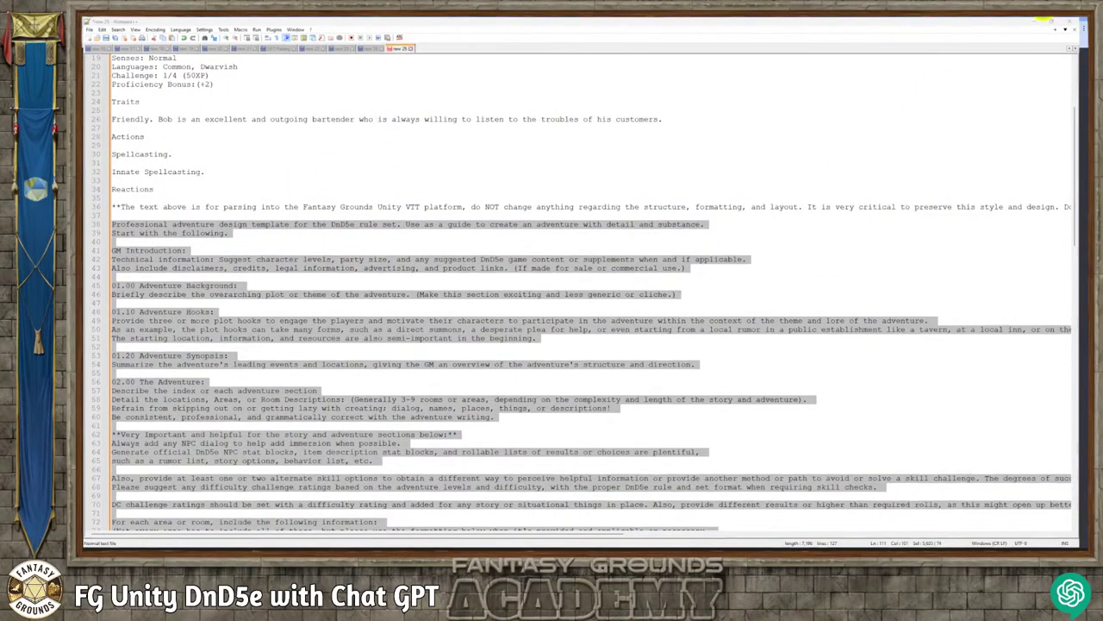
left_click(1043, 18)
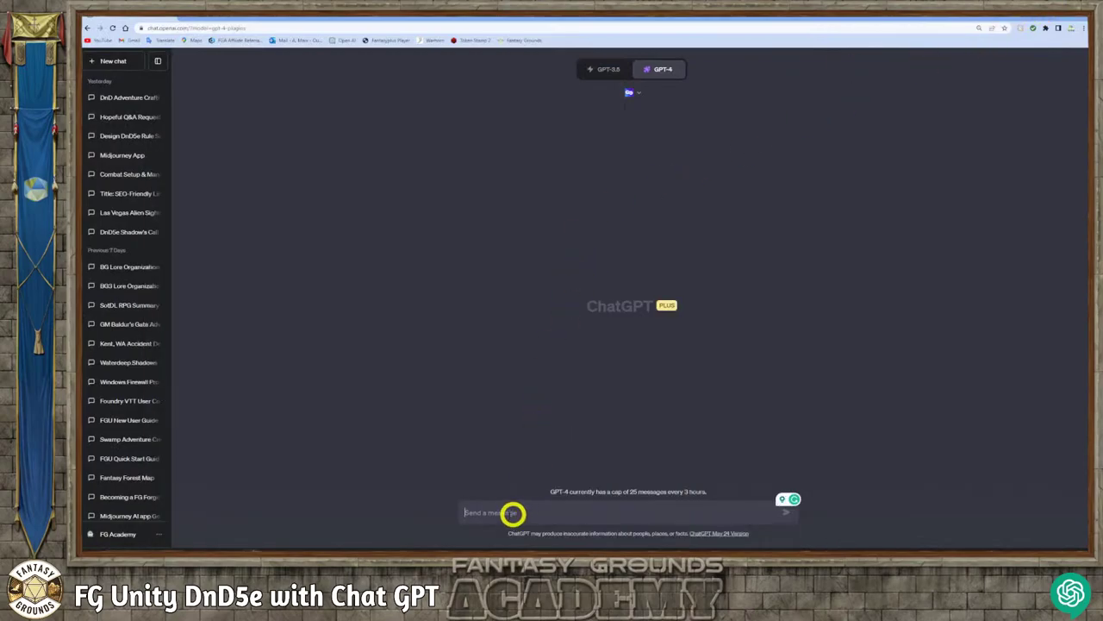
- Paste the adventure design template into the GPT-4 message box and place the caret after the intro
left_click(509, 514)
type("03.30 Epilogue: Provide a potential story arc epilogue that describes possible long-term effects of the adventure on the game world,  for the player characters, or both.  Optional and related Sidebar information is described below: Adventure content such as new mechanics, items, or essential rule changes. Side Bar: Additional ore, items, or rule changes that differ from the standard DnD5e ruleset format.")
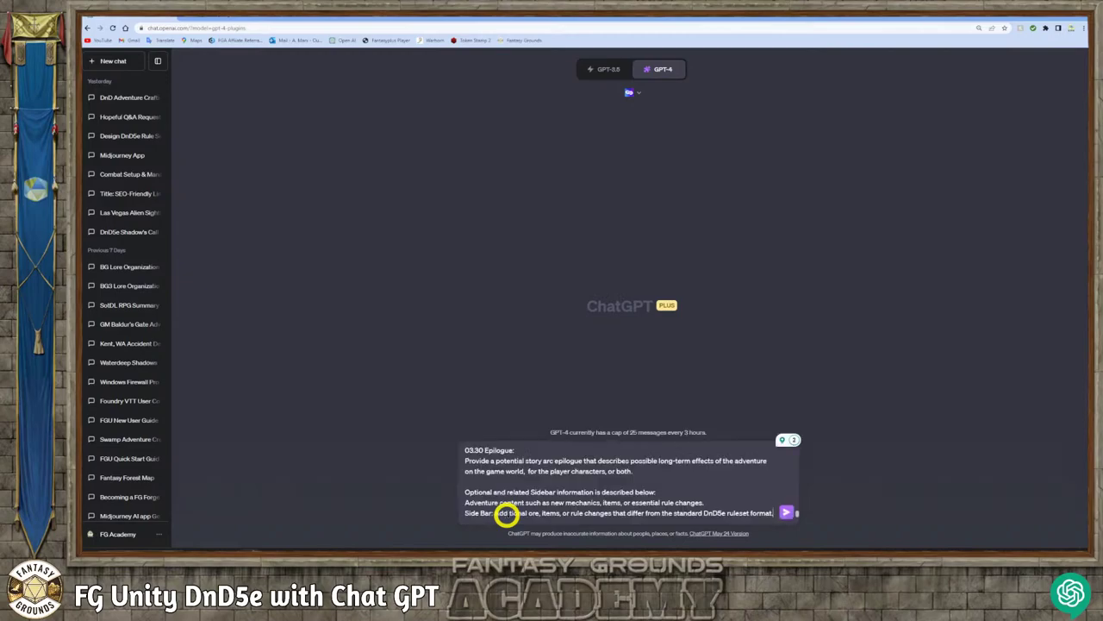
scroll(591, 488, "up", 15)
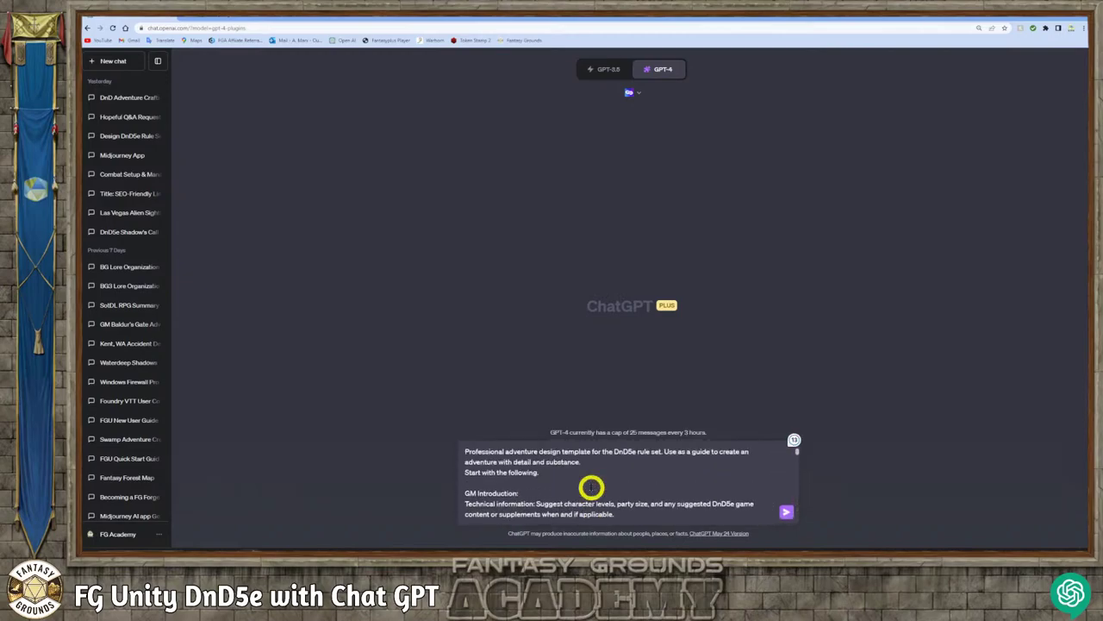
scroll(592, 488, "down", 12)
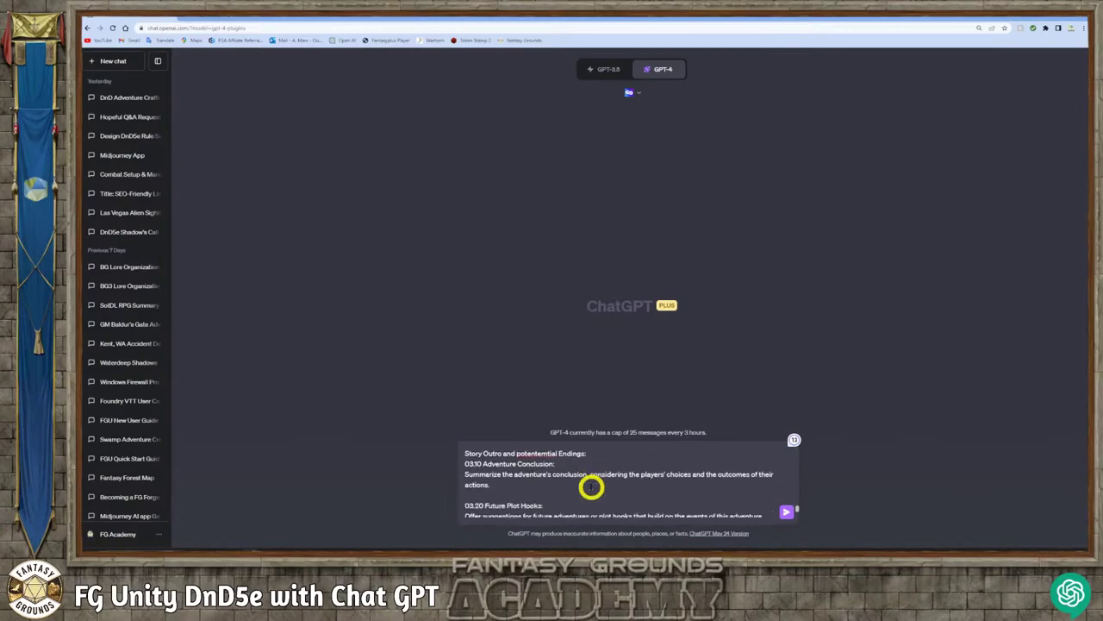
scroll(591, 488, "up", 12)
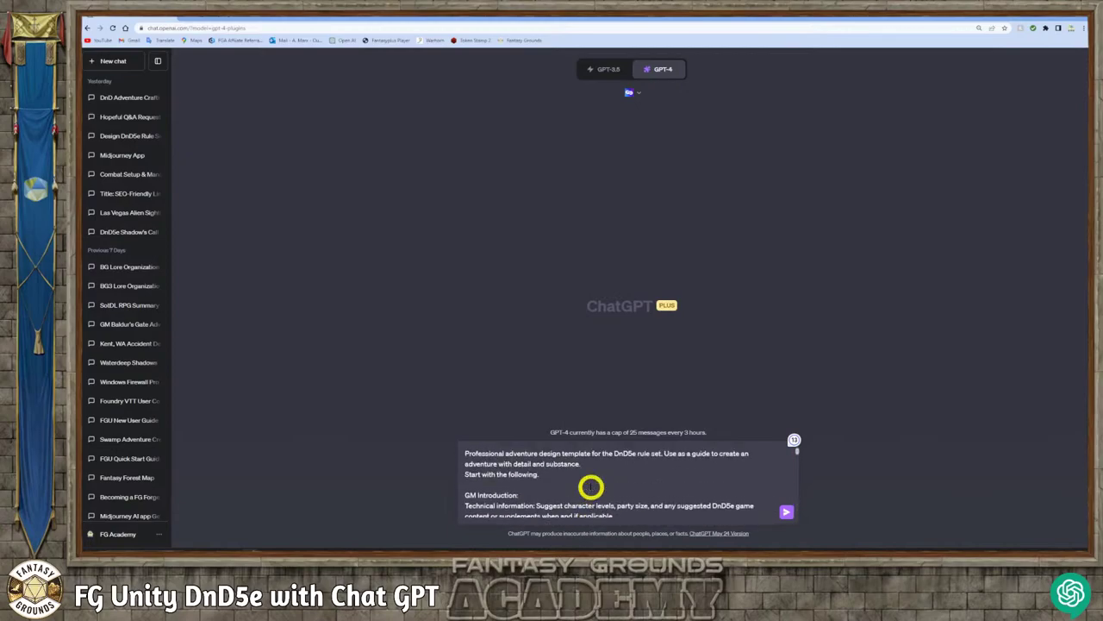
left_click(556, 475)
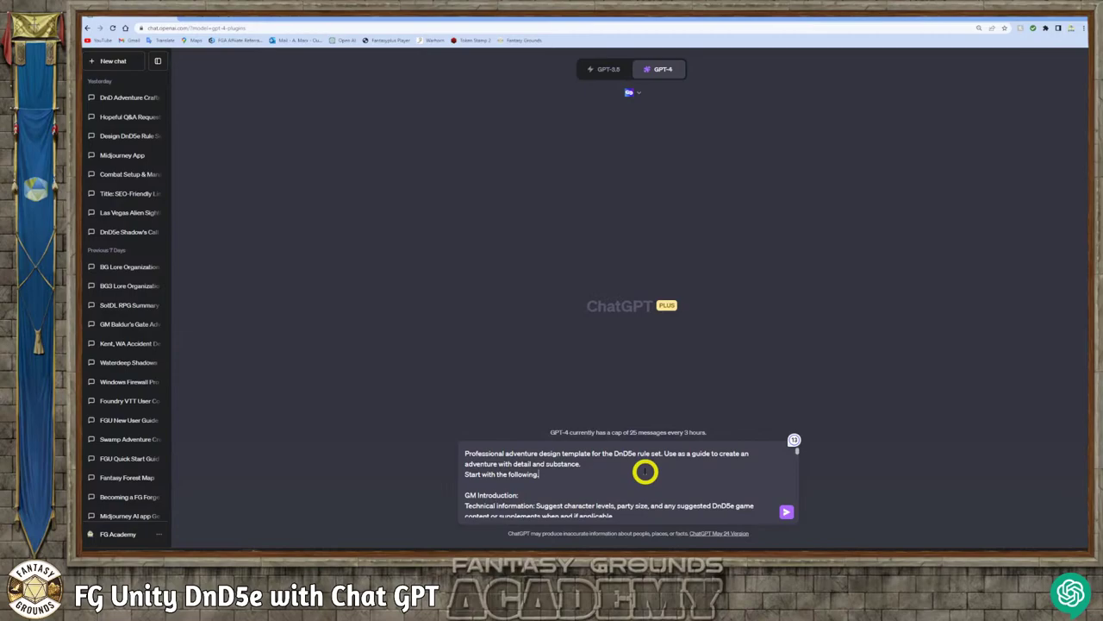
scroll(601, 475, "down", 5)
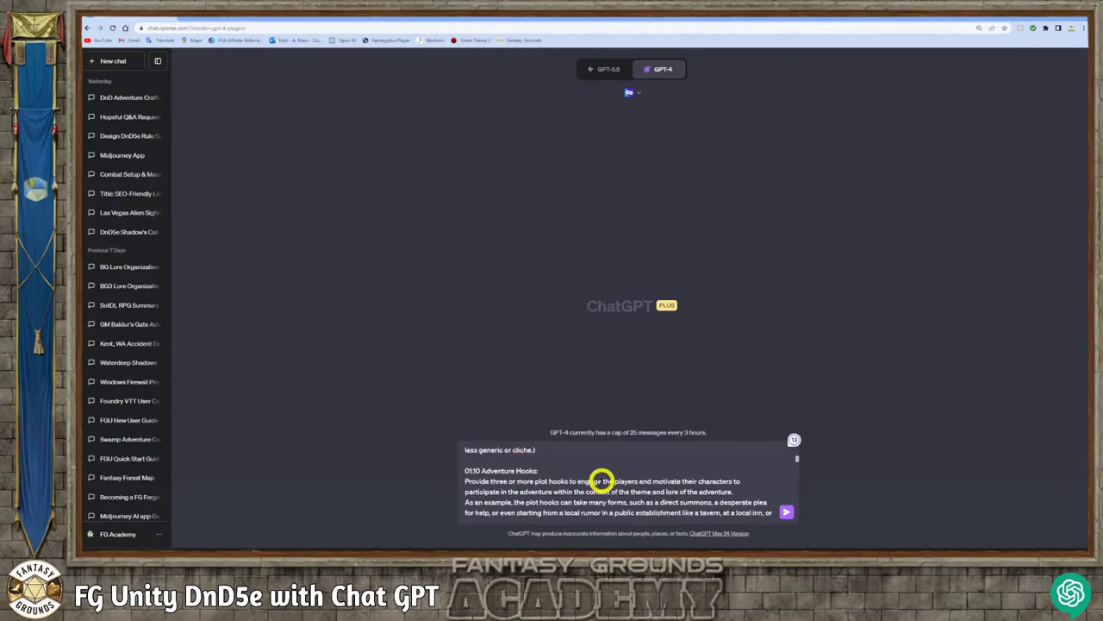
scroll(601, 479, "up", 5)
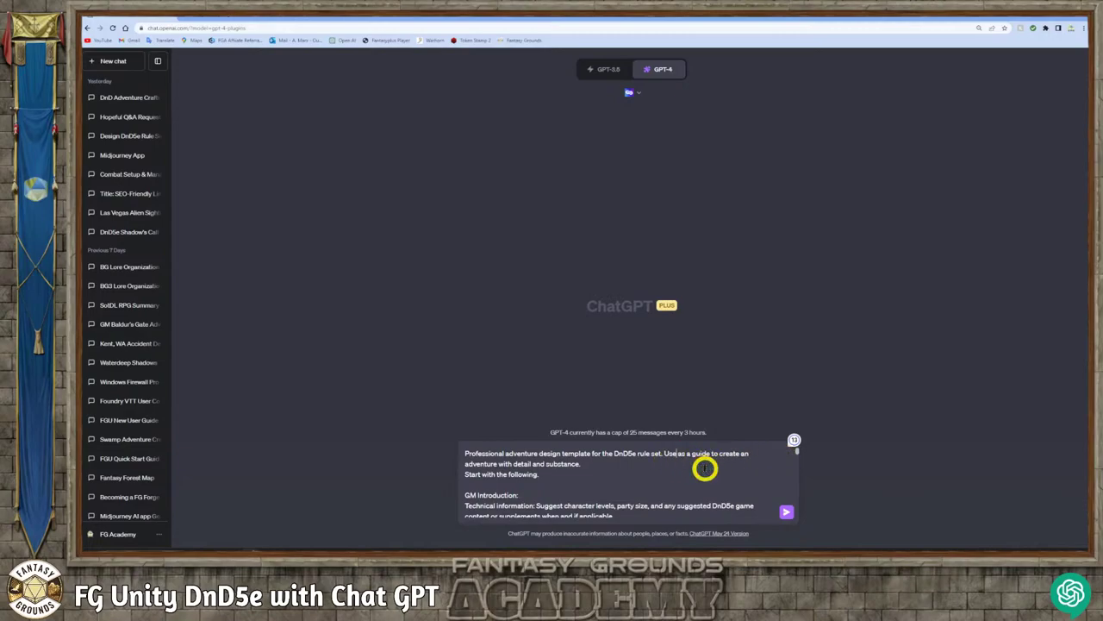
- Add 'the template below' to the intro and fix its typos with Grammarly suggestions
type("th twmpla ")
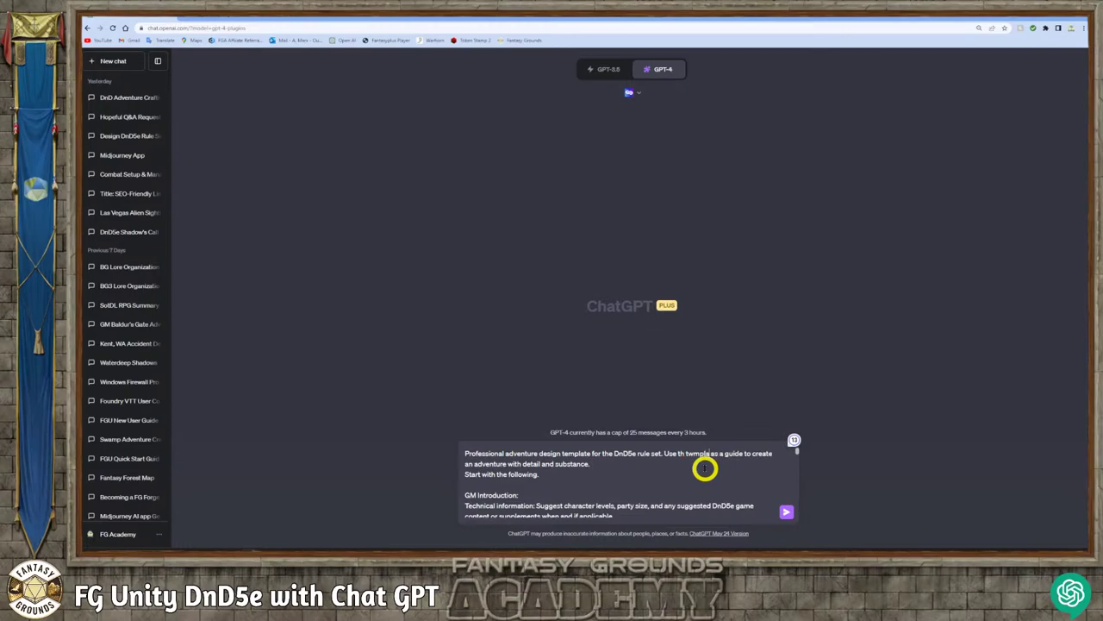
type("te below")
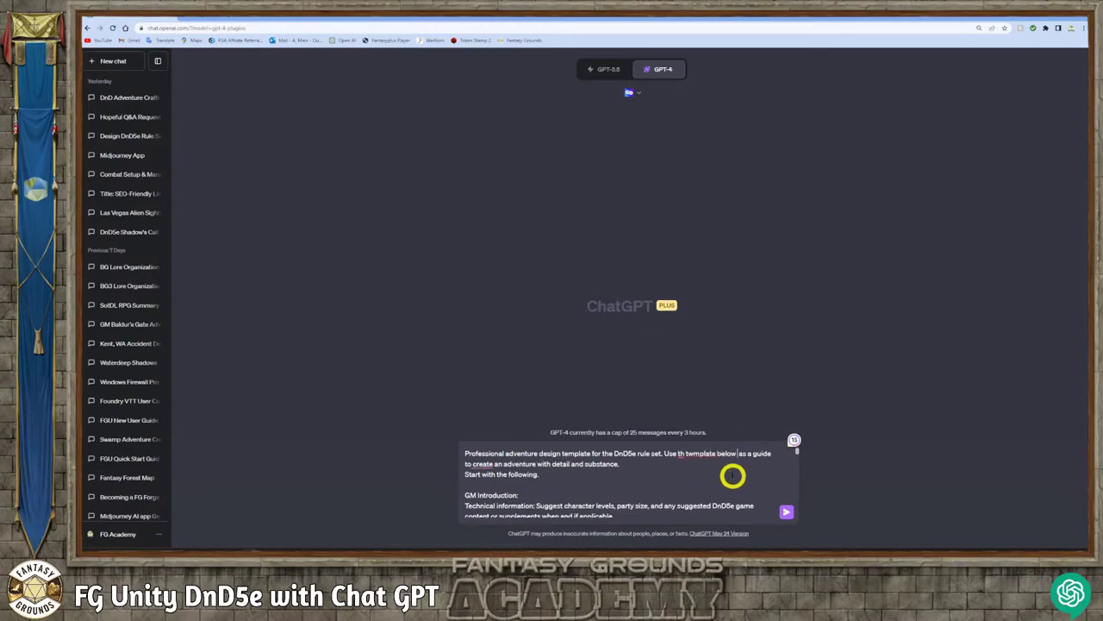
left_click(702, 459)
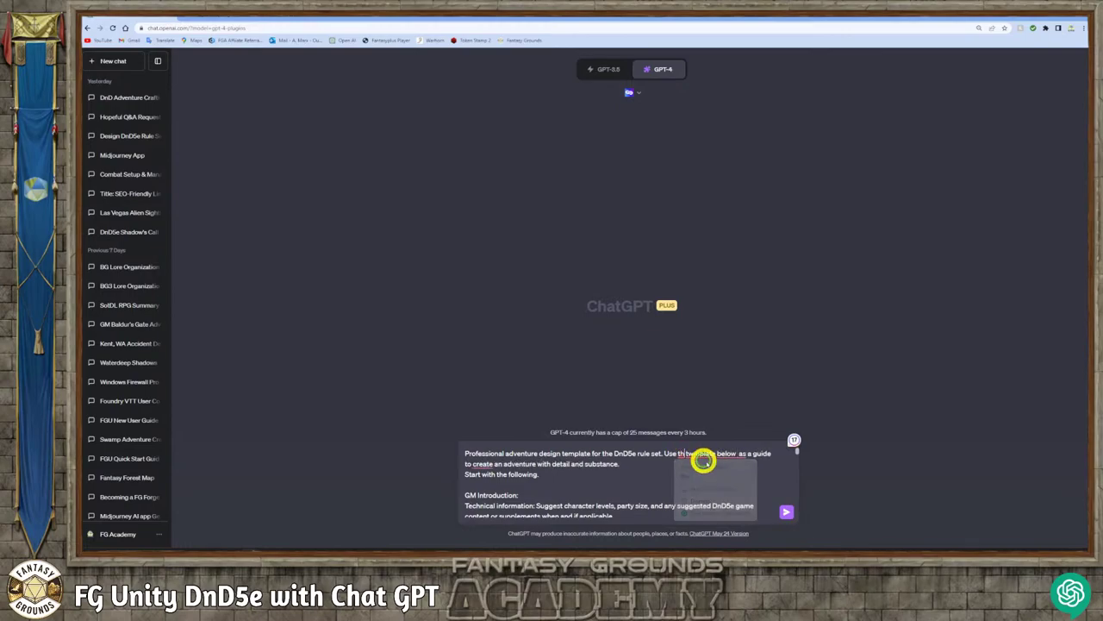
left_click(733, 467)
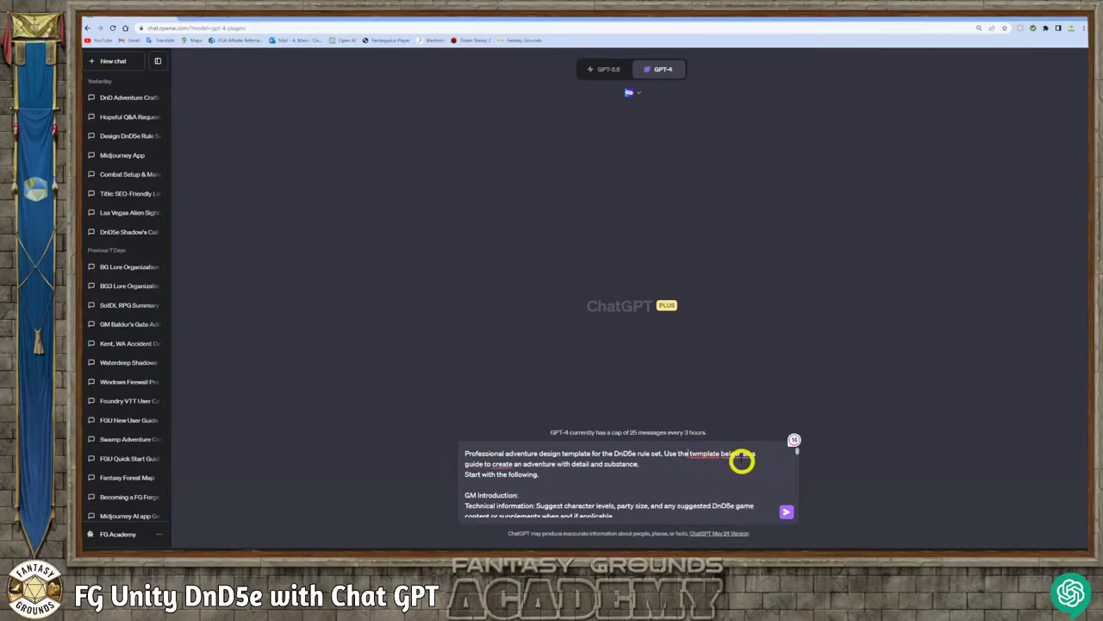
left_click(743, 457)
mouse_move(492, 463)
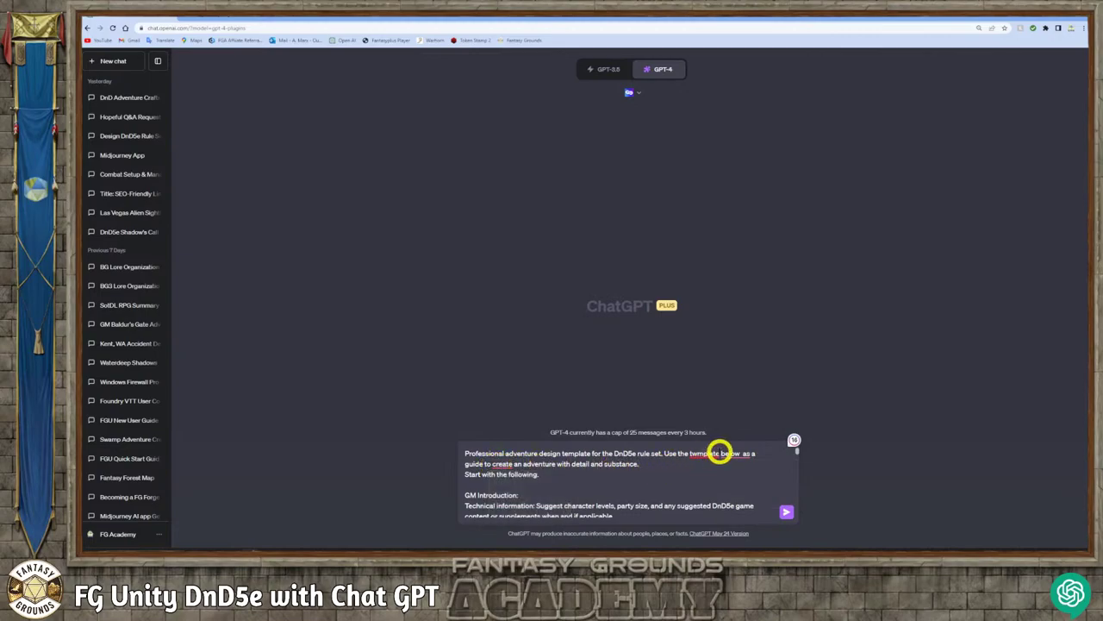
left_click(715, 470)
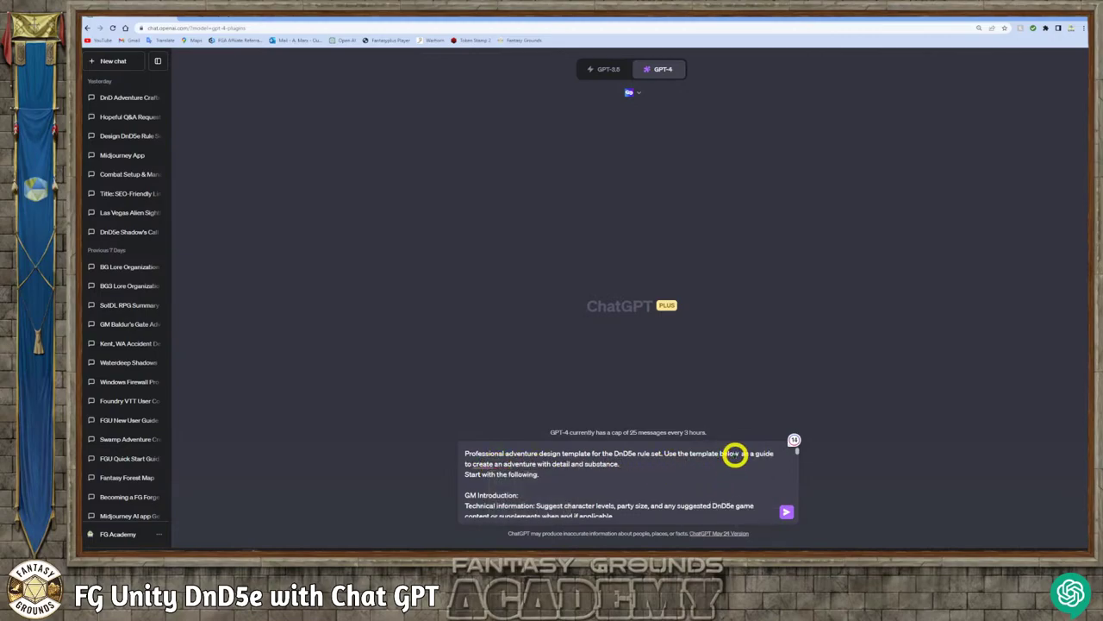
mouse_move(483, 463)
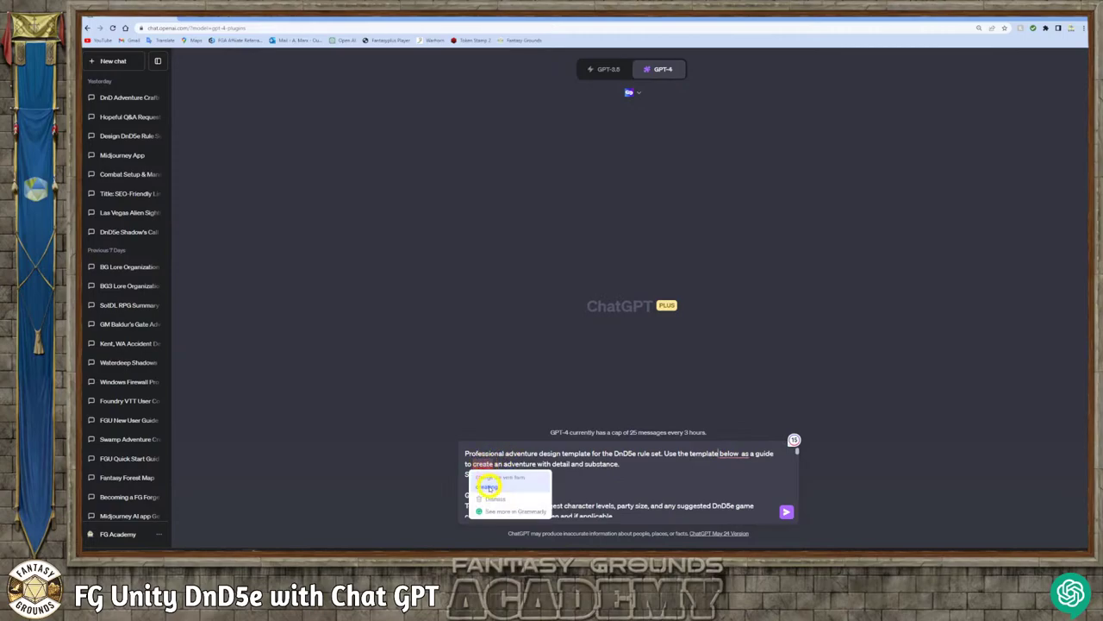
left_click(487, 486)
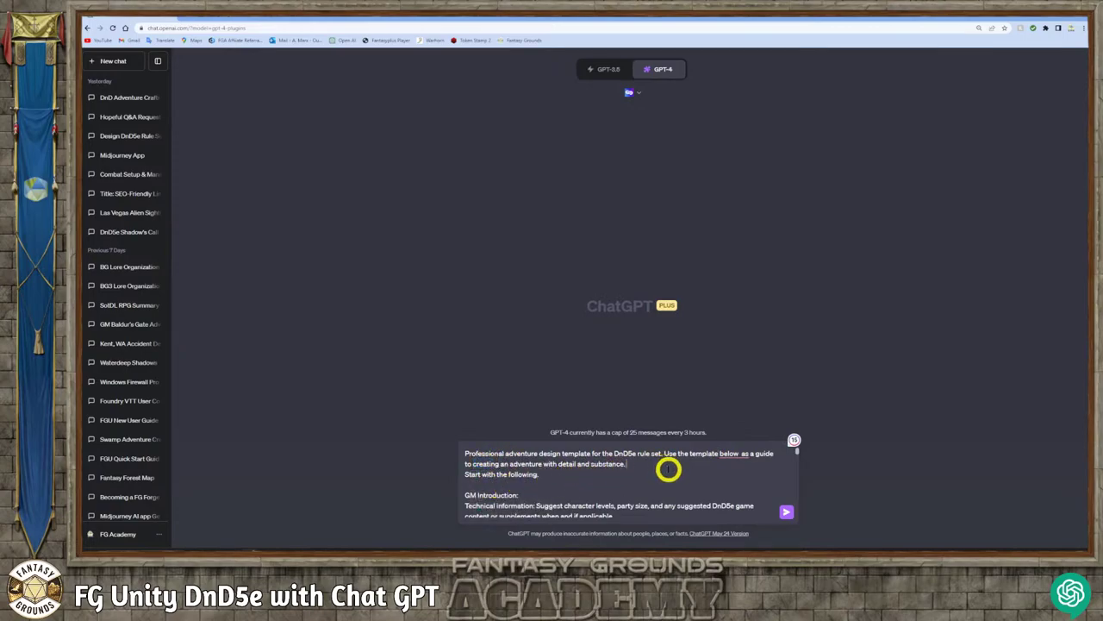
- State the setting as the Forgotten Realms fantasy world in the Anaurach, opening with 'You can use the template'
type("The setting")
type(" and")
type(" der")
type("ails")
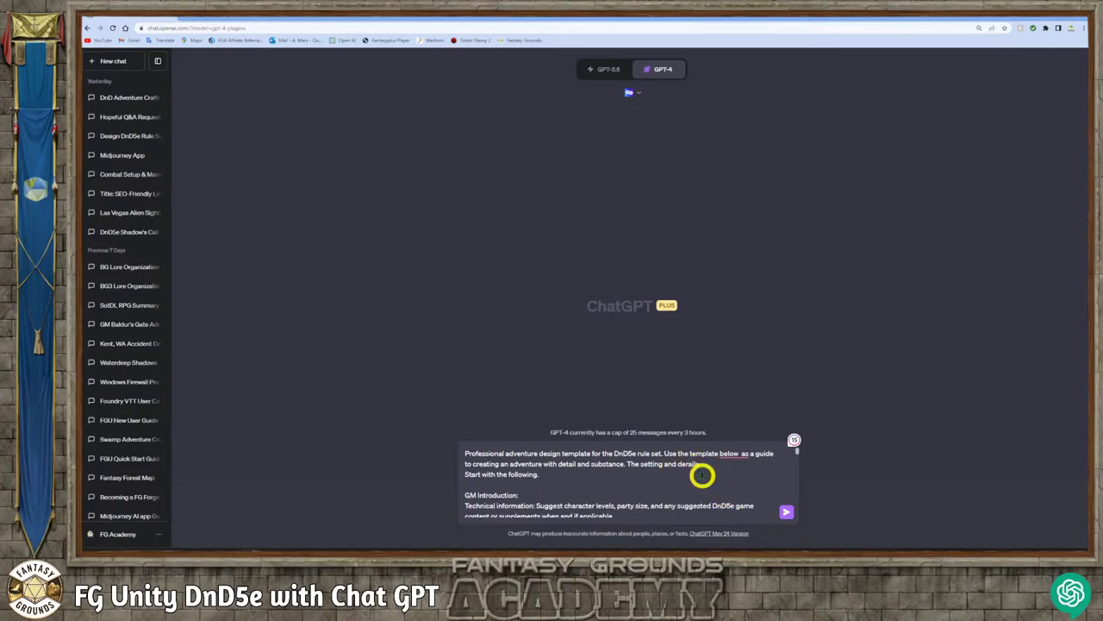
mouse_move(731, 452)
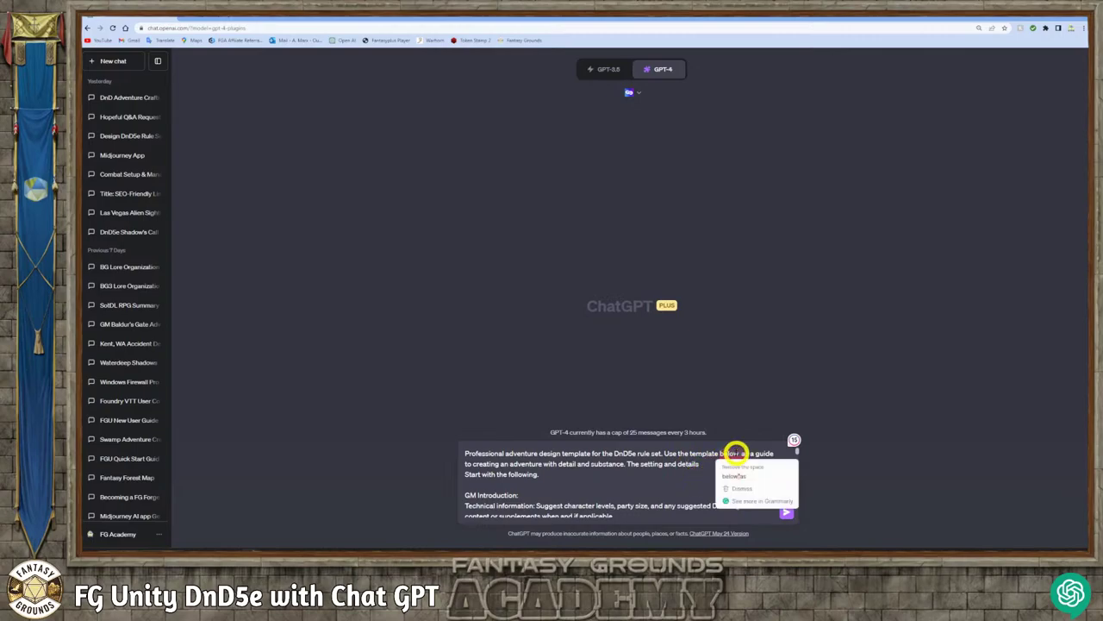
left_click(737, 475)
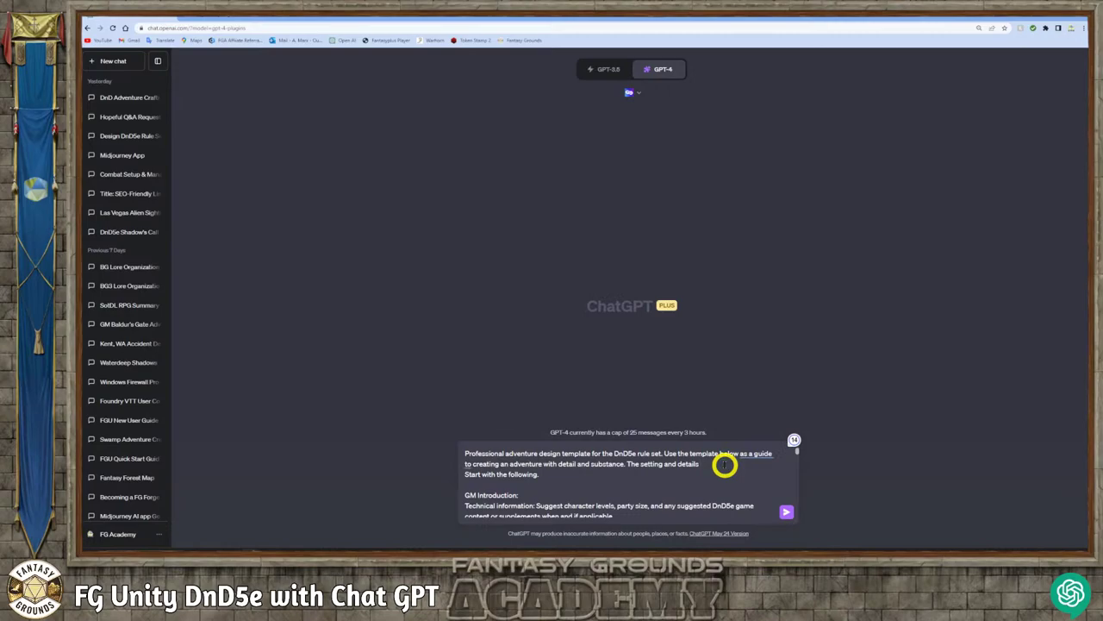
type("re the Fire")
type("gotten Realm")
type("s fantasy")
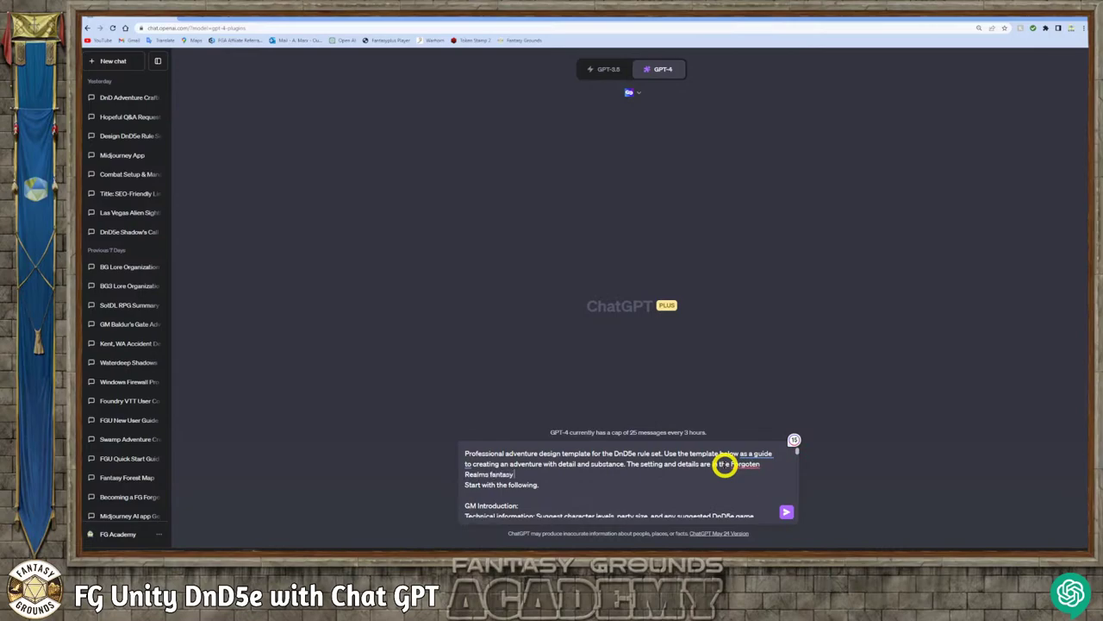
type(" world, and located in the Ana")
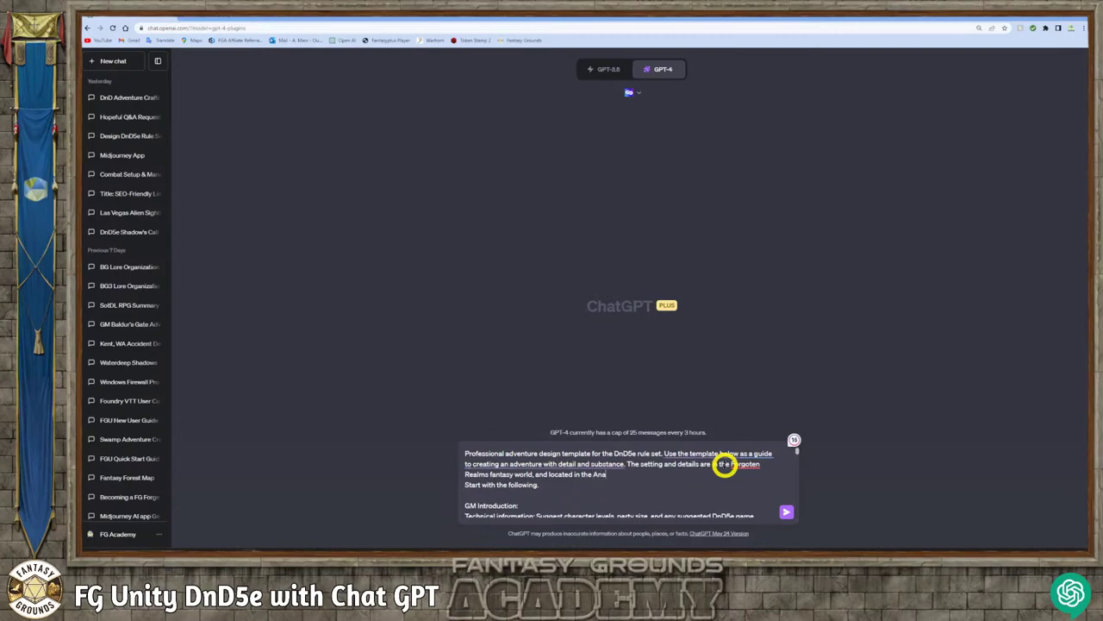
type("urach")
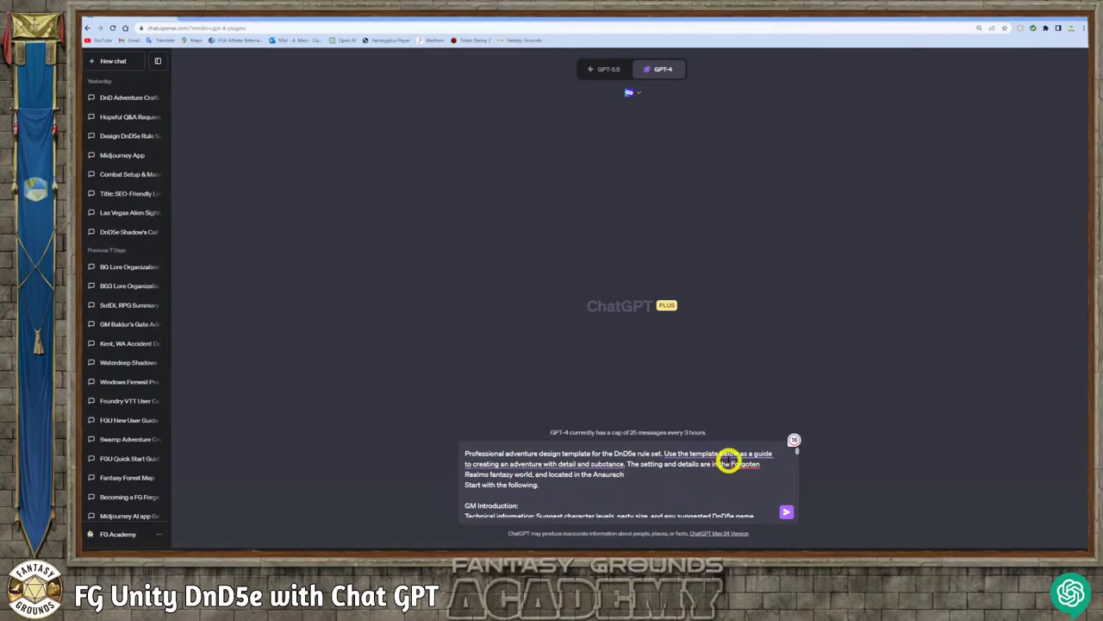
mouse_move(598, 463)
left_click(558, 487)
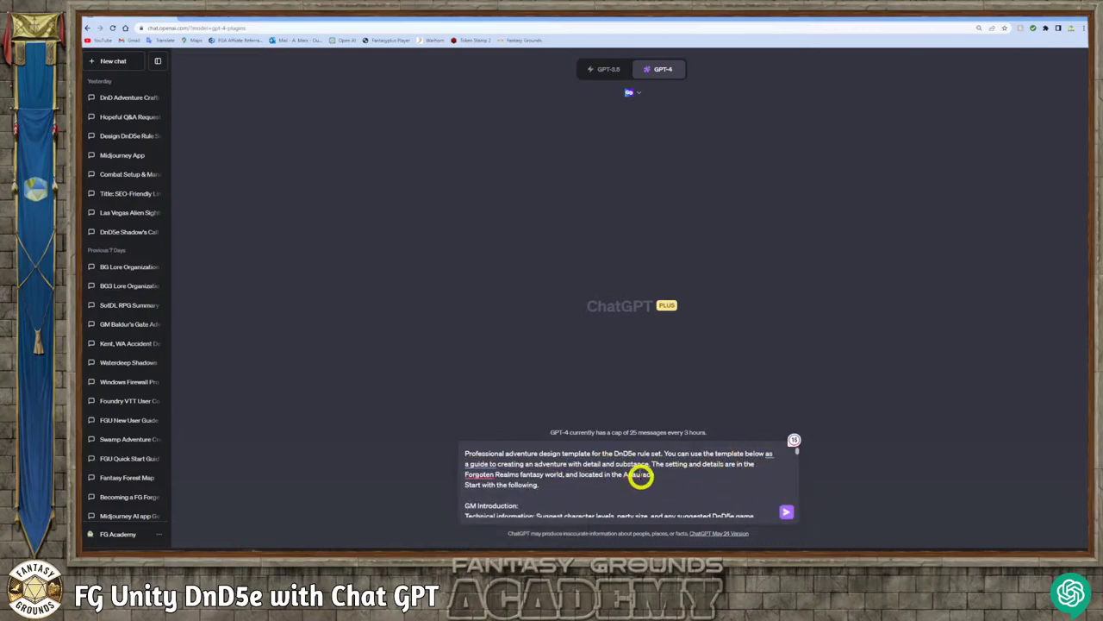
- Correct 'Forgoten' to 'Forgotten' and remove the comma after 'world'
left_click(667, 474)
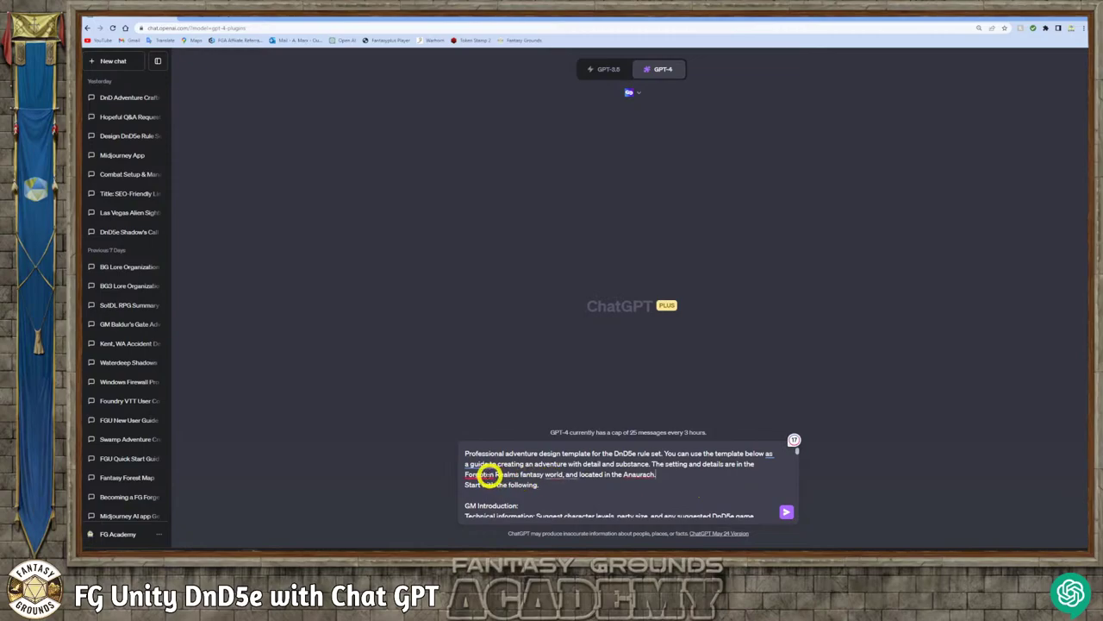
left_click(485, 474)
left_click(485, 497)
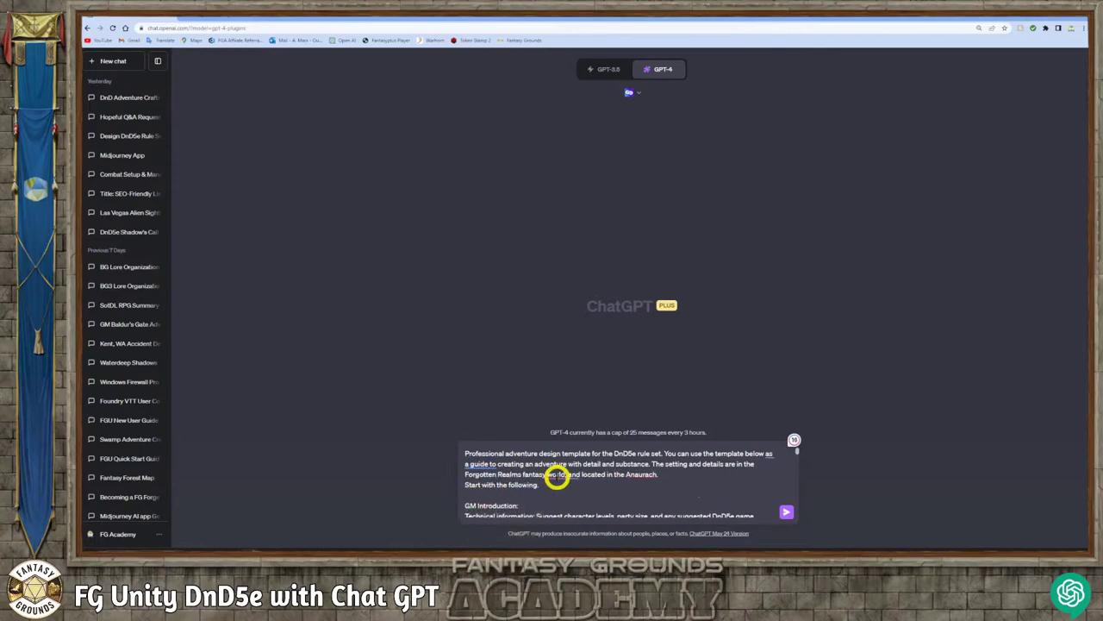
left_click(557, 474)
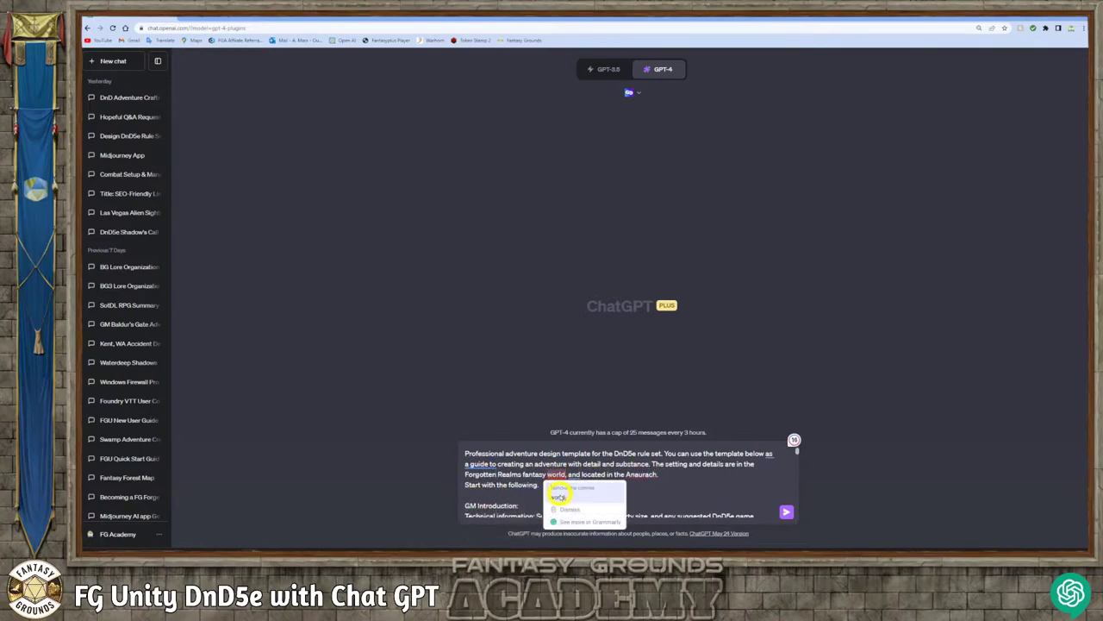
left_click(549, 490)
- Reword 'as a guide' to 'create' and trim the setting to 'and the Anaurach'
left_click(480, 463)
left_click(491, 483)
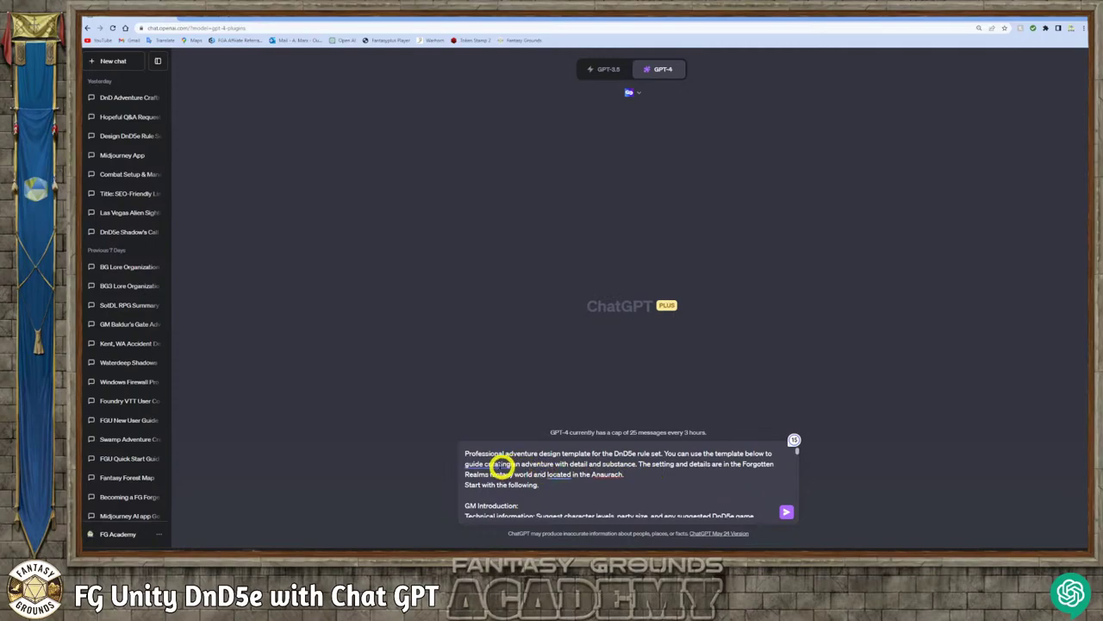
left_click(491, 463)
left_click(562, 488)
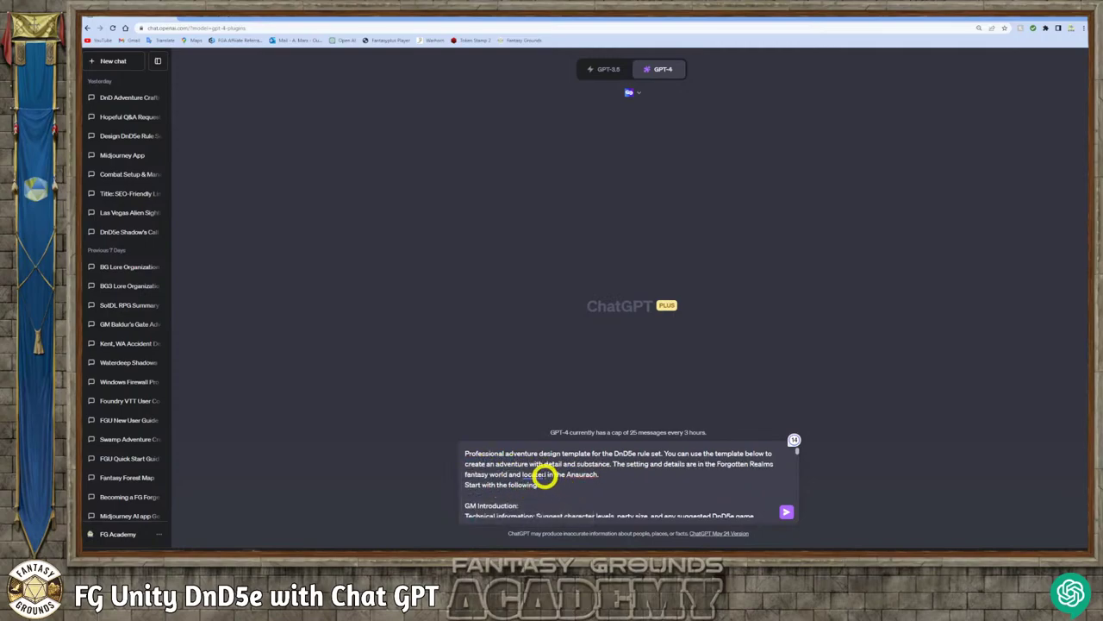
left_click(536, 474)
left_click(543, 498)
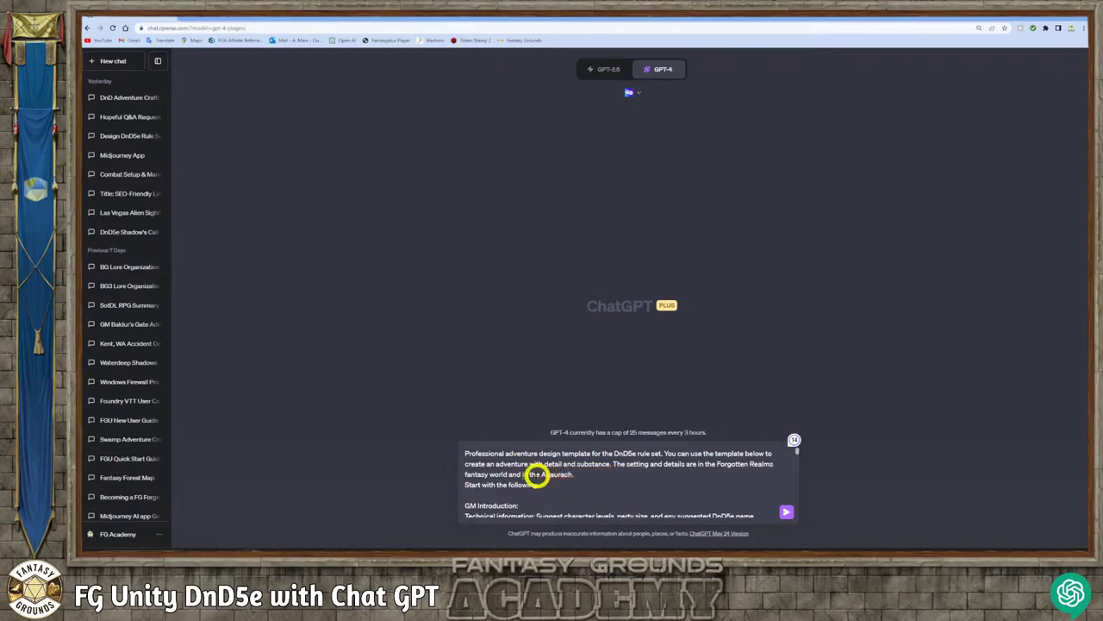
mouse_move(524, 478)
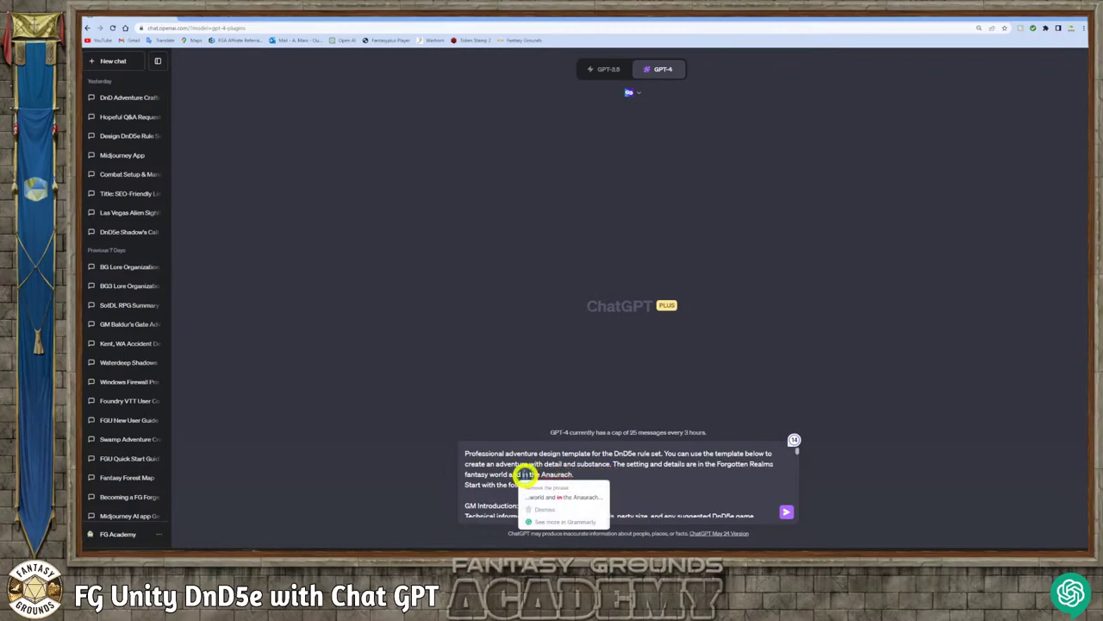
left_click(554, 504)
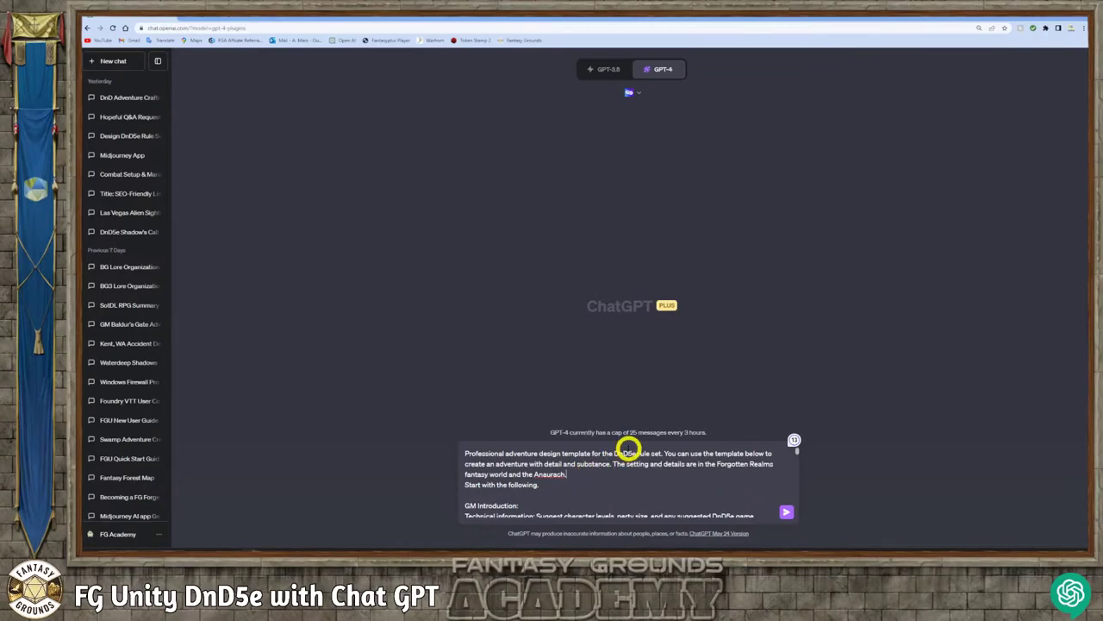
- Remove the blank line before GM Introduction and correct 'Anaurach' to 'Anauroch'
left_click(592, 475)
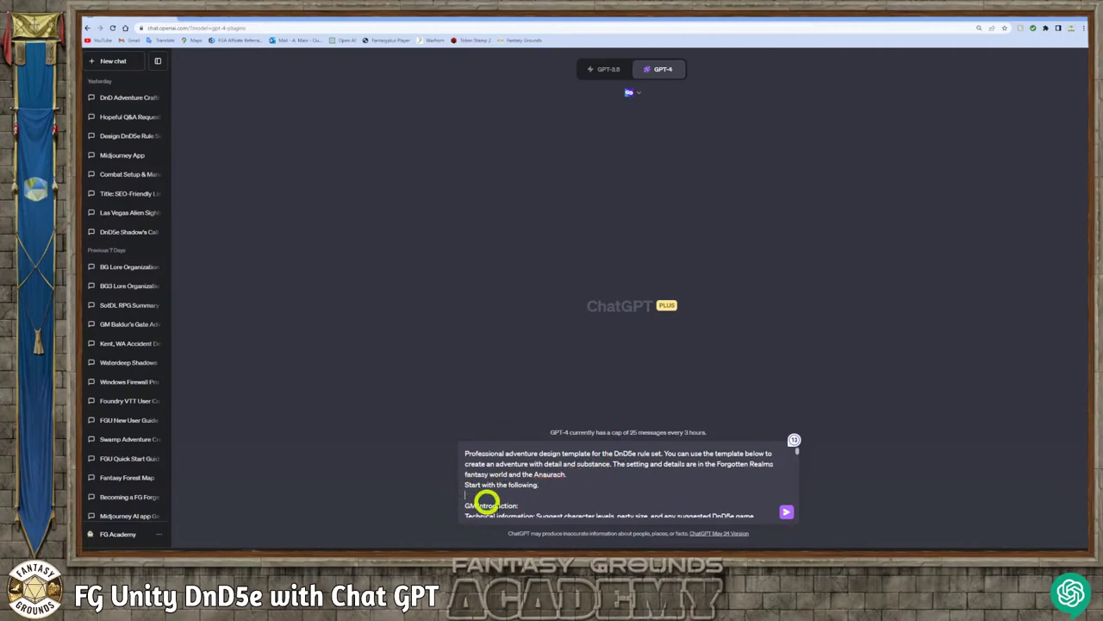
key("BackSpace")
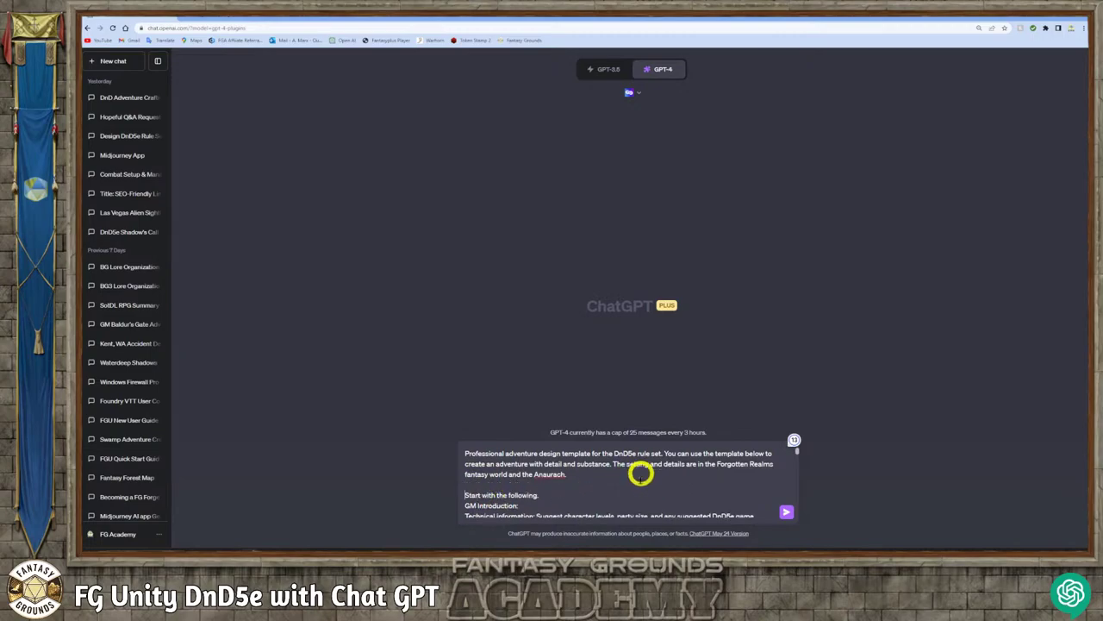
scroll(647, 474, "down", 5)
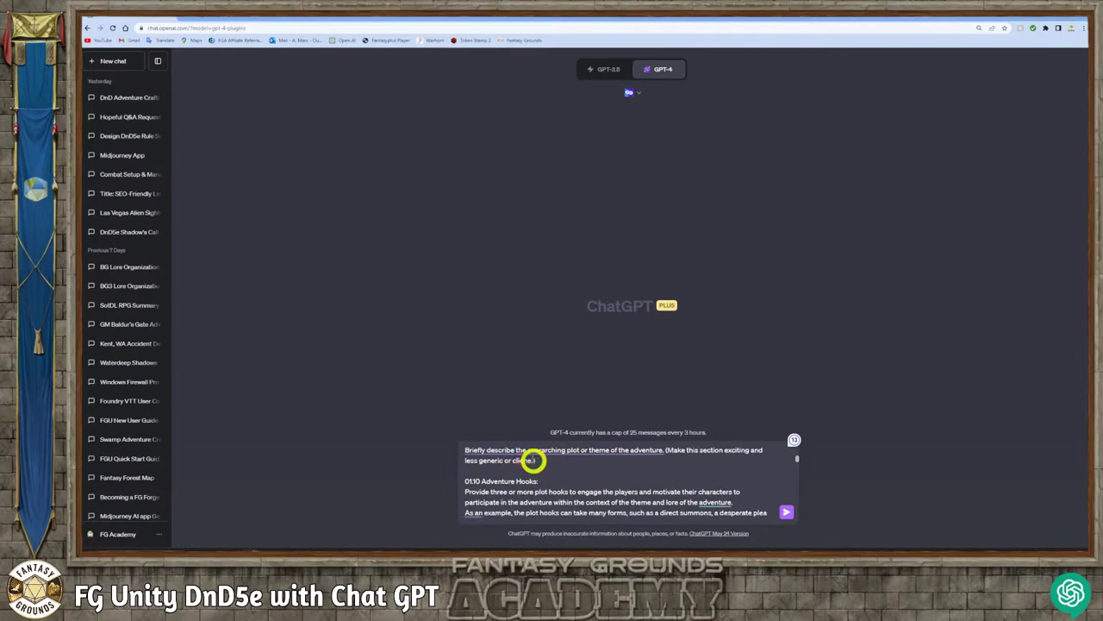
mouse_move(552, 449)
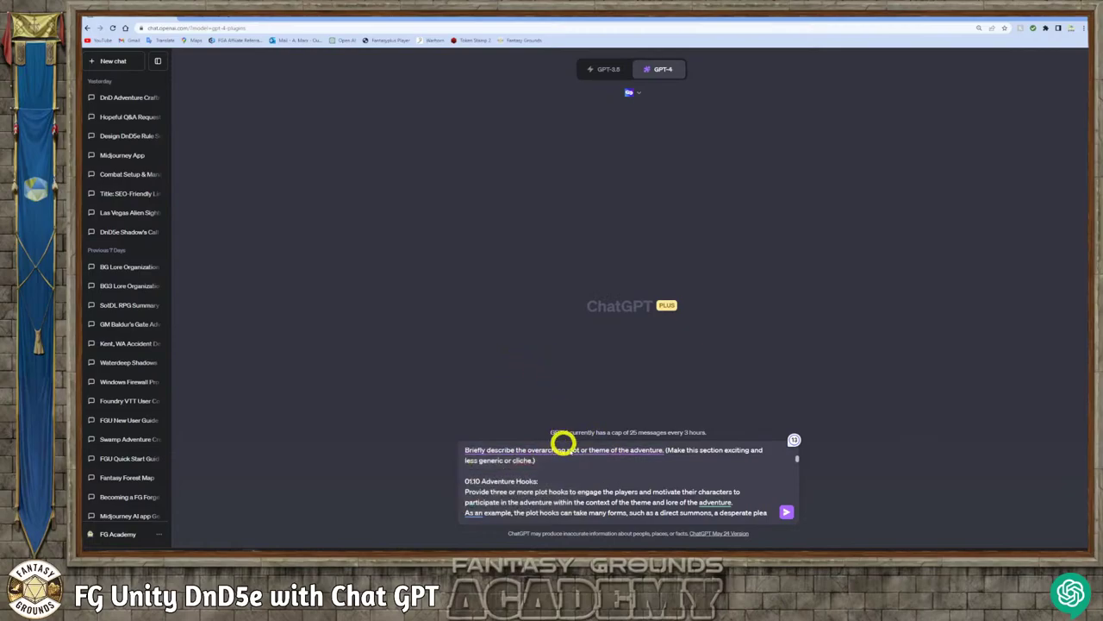
scroll(599, 473, "up", 5)
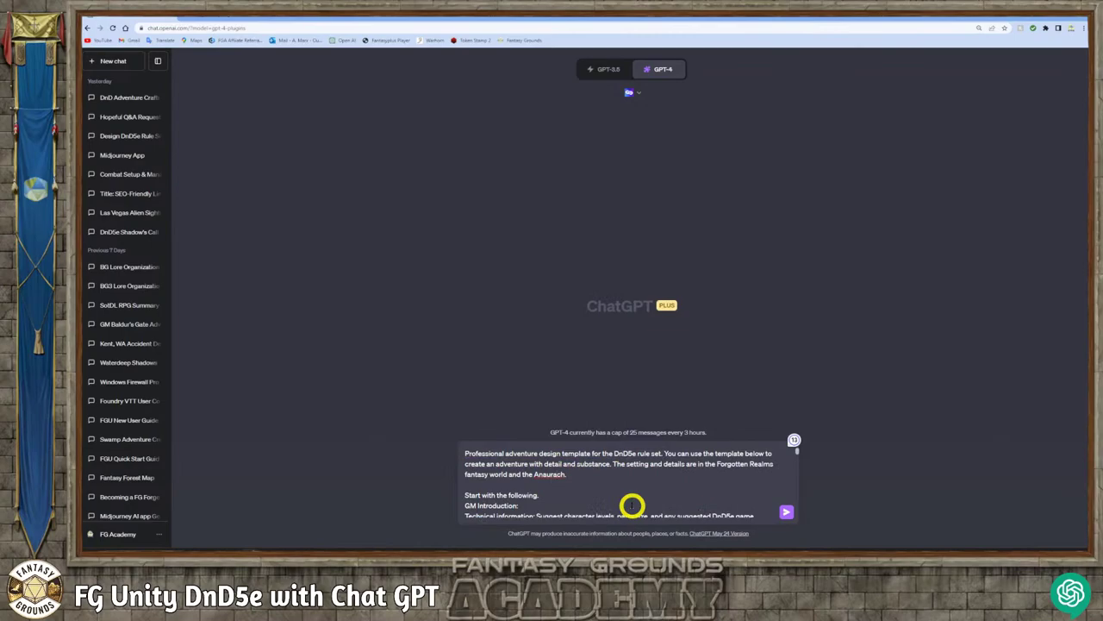
key("BackSpace")
type("o")
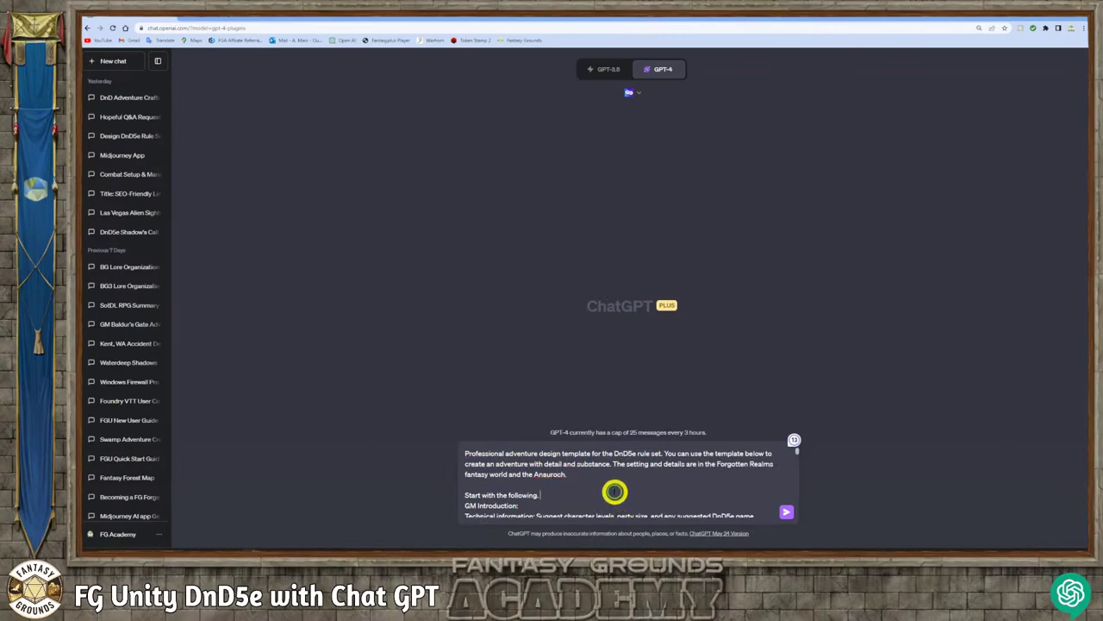
- Accept Grammarly's rewording so the background asks 'Could you describe the overarching plot…'
scroll(598, 488, "down", 3)
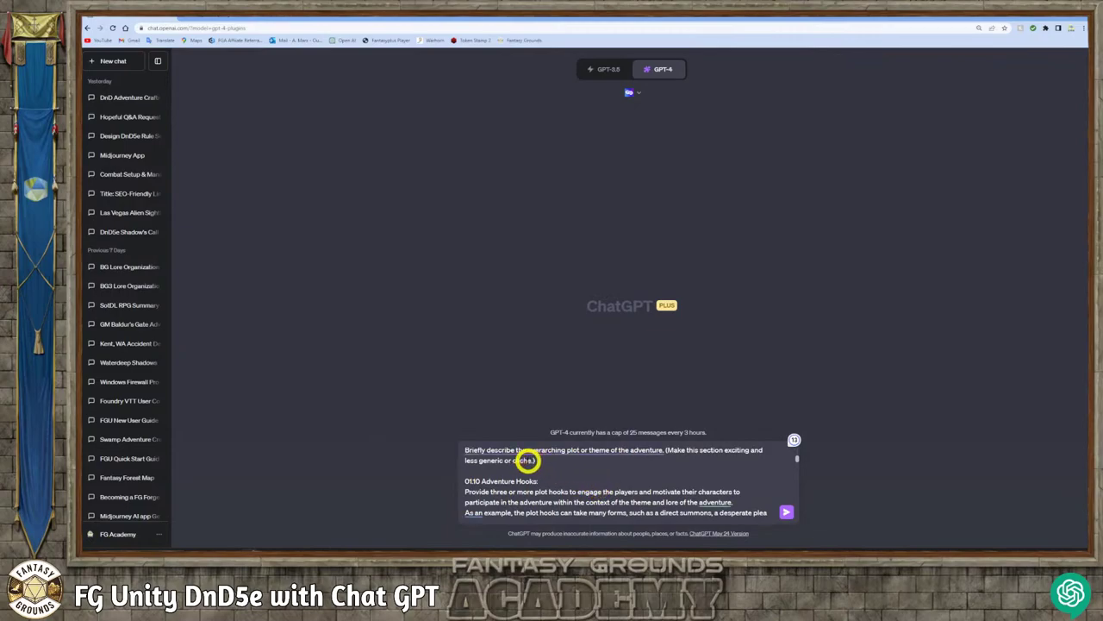
left_click(545, 468)
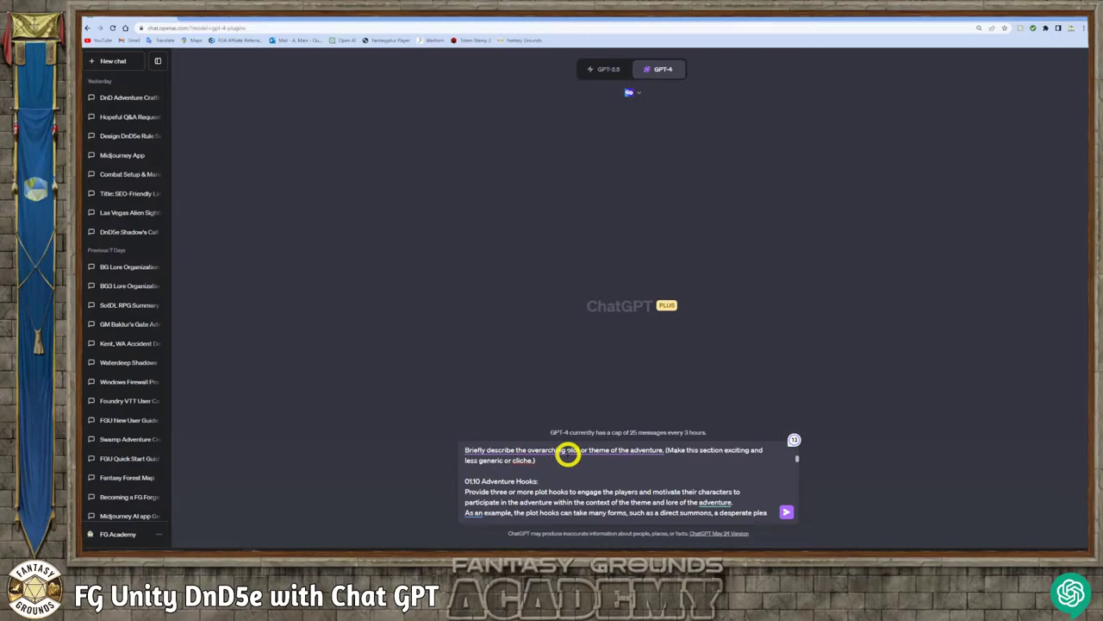
left_click(529, 474)
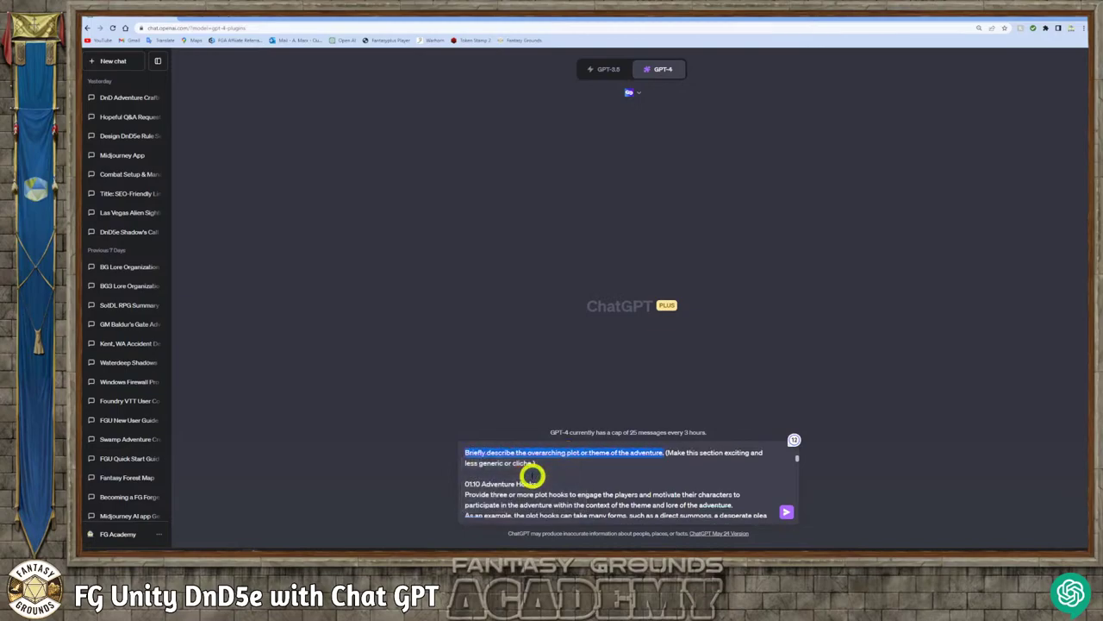
scroll(618, 477, "up", 5)
scroll(618, 477, "down", 2)
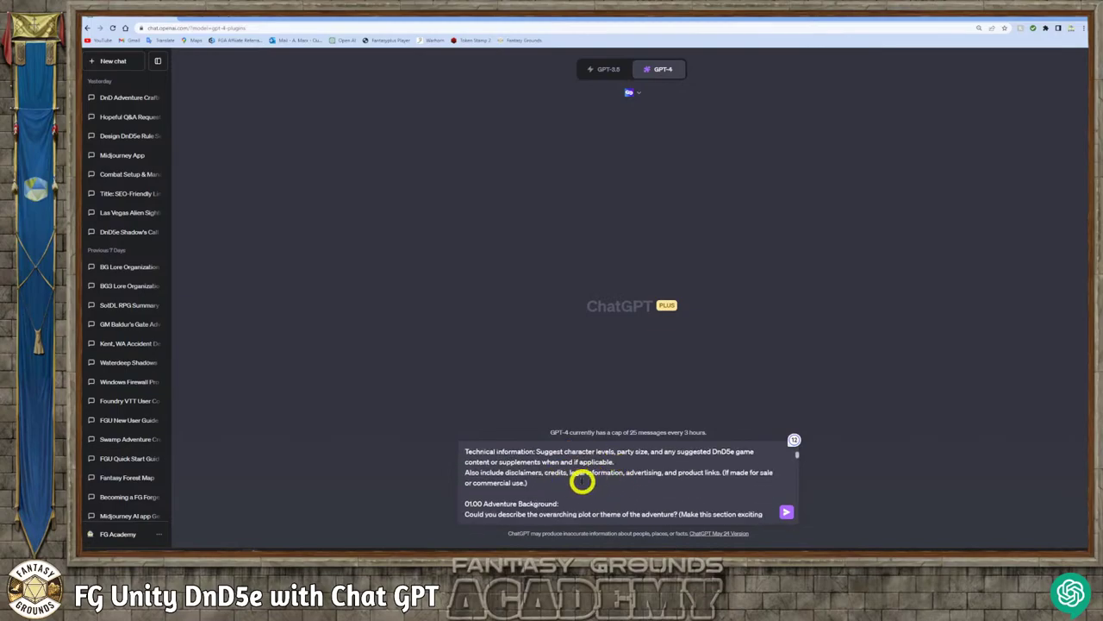
scroll(582, 481, "up", 2)
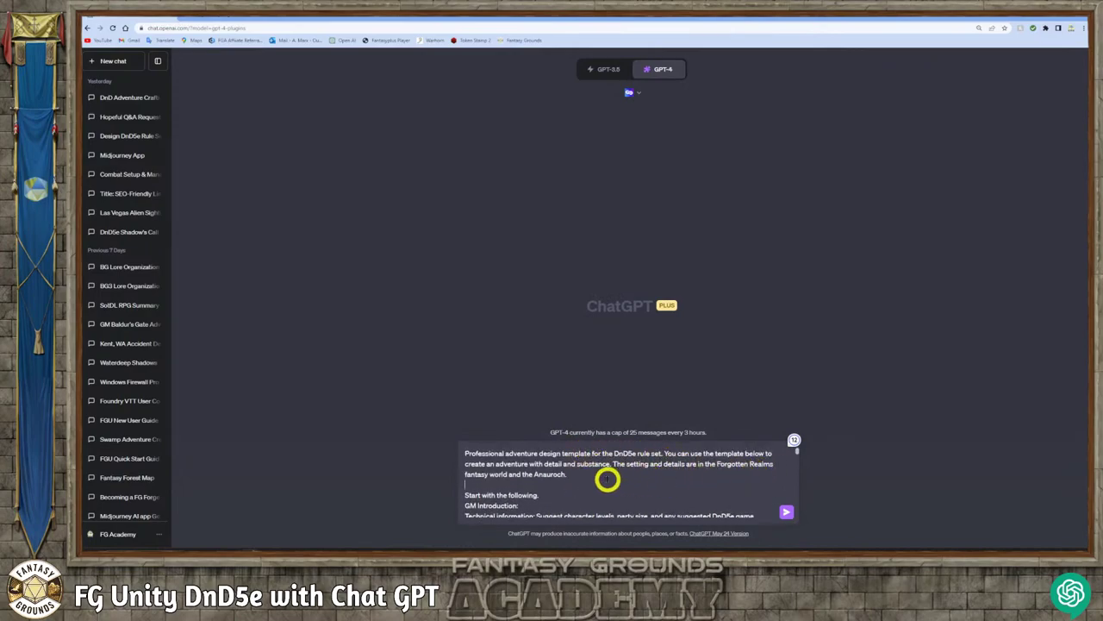
- Replace 'adventure' with the synonym 'experience' in the hooks paragraph
left_click(605, 475)
scroll(619, 477, "down", 2)
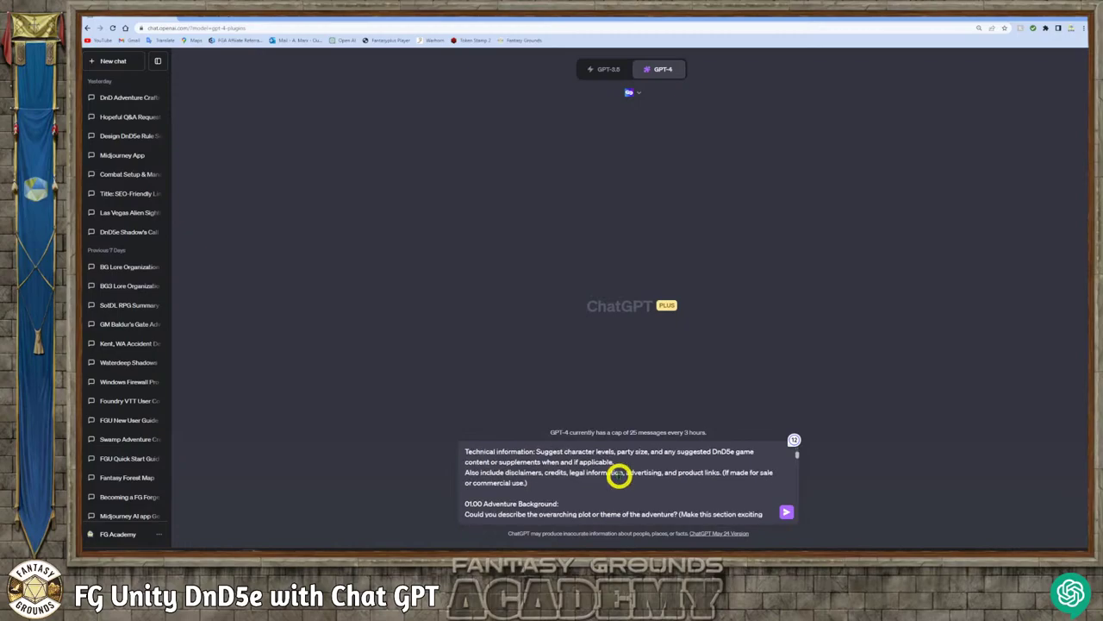
scroll(618, 483, "up", 2)
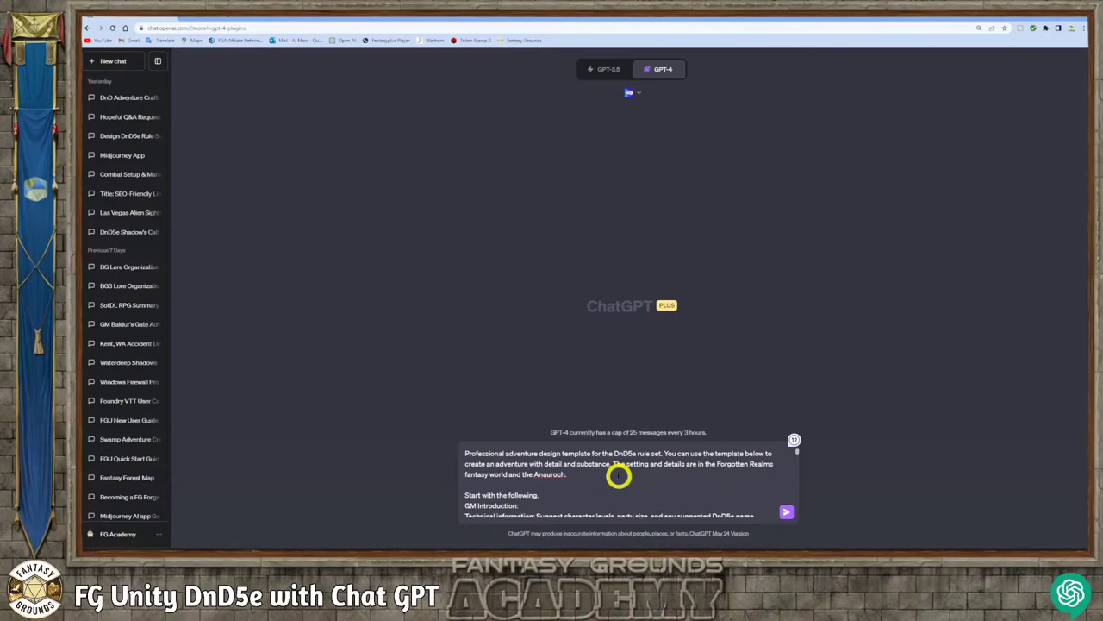
scroll(591, 491, "down", 3)
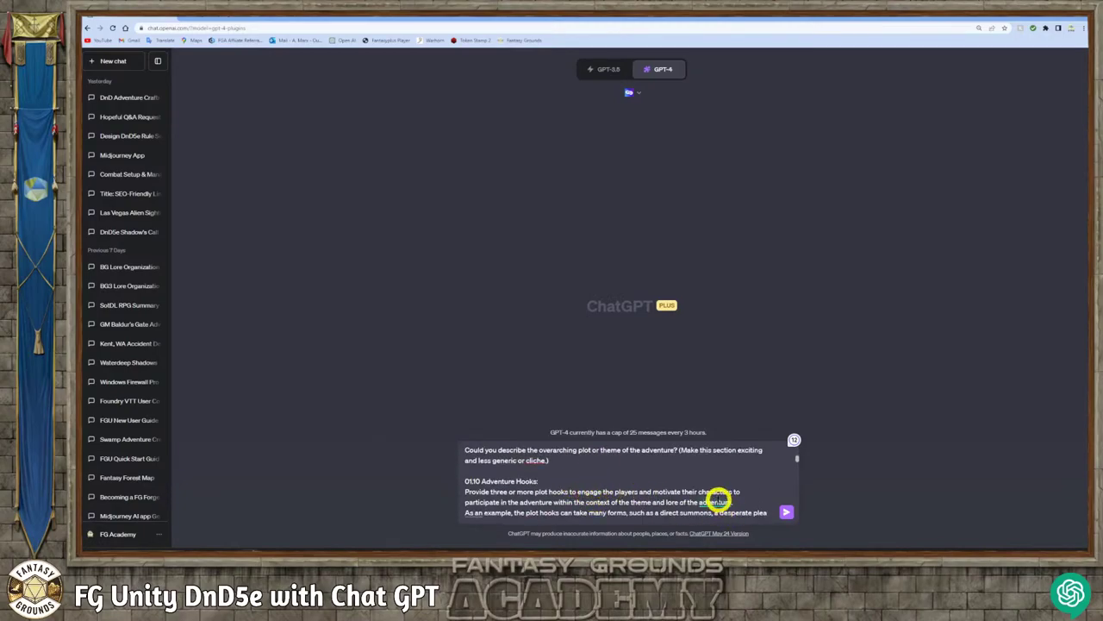
double_click(715, 502)
left_click(744, 523)
scroll(734, 509, "down", 3)
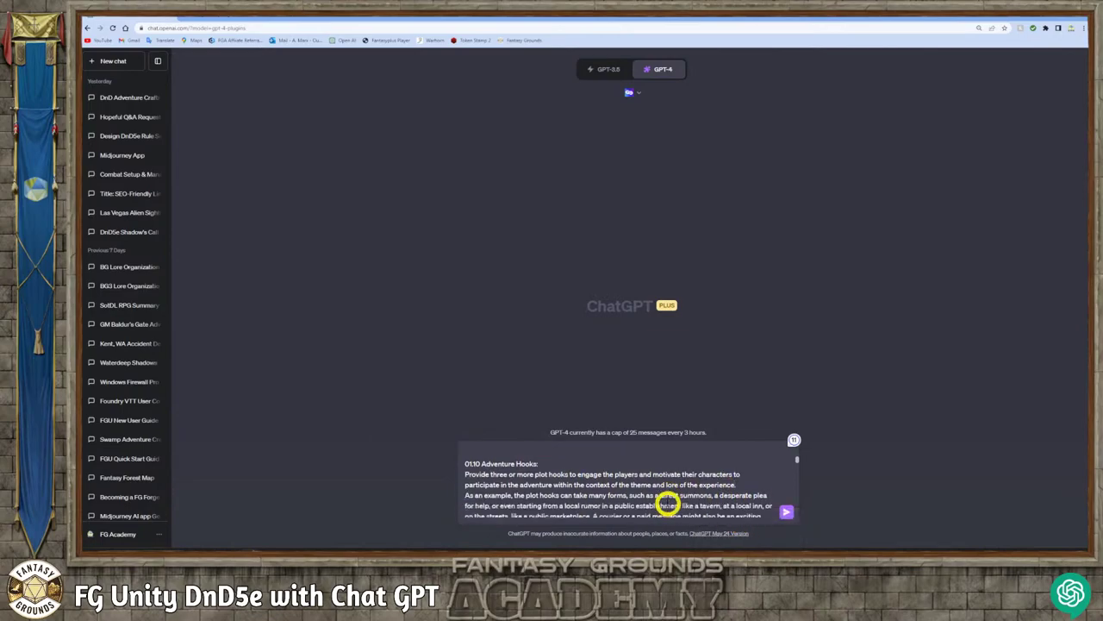
scroll(517, 493, "up", 6)
scroll(535, 493, "up", 3)
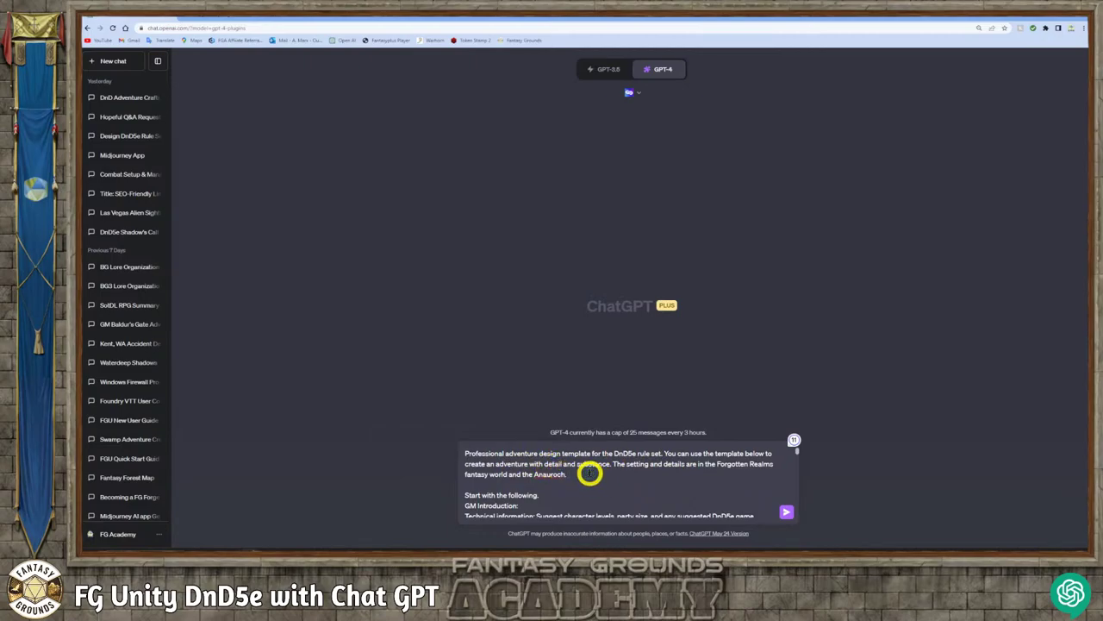
- Add 'Create for 4-5 players, Level for 4 characters.' after the Anauroch sentence
type("Pl")
key("BackSpace")
type("Create for")
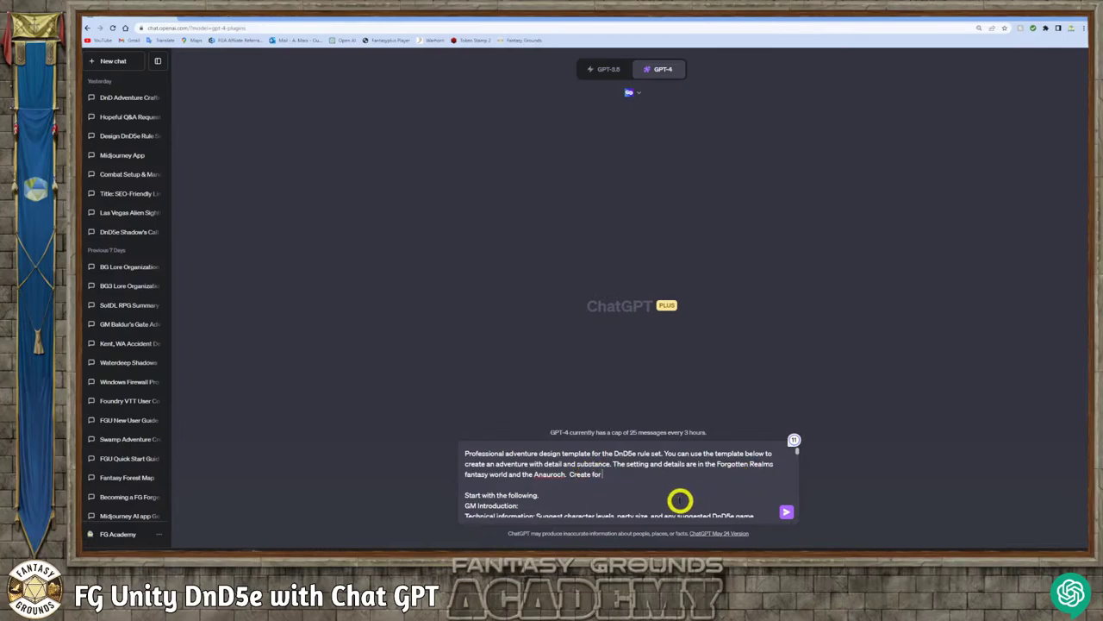
type(" 4")
type("-4")
type("5 players,")
type("Tier 3")
key("BackSpace")
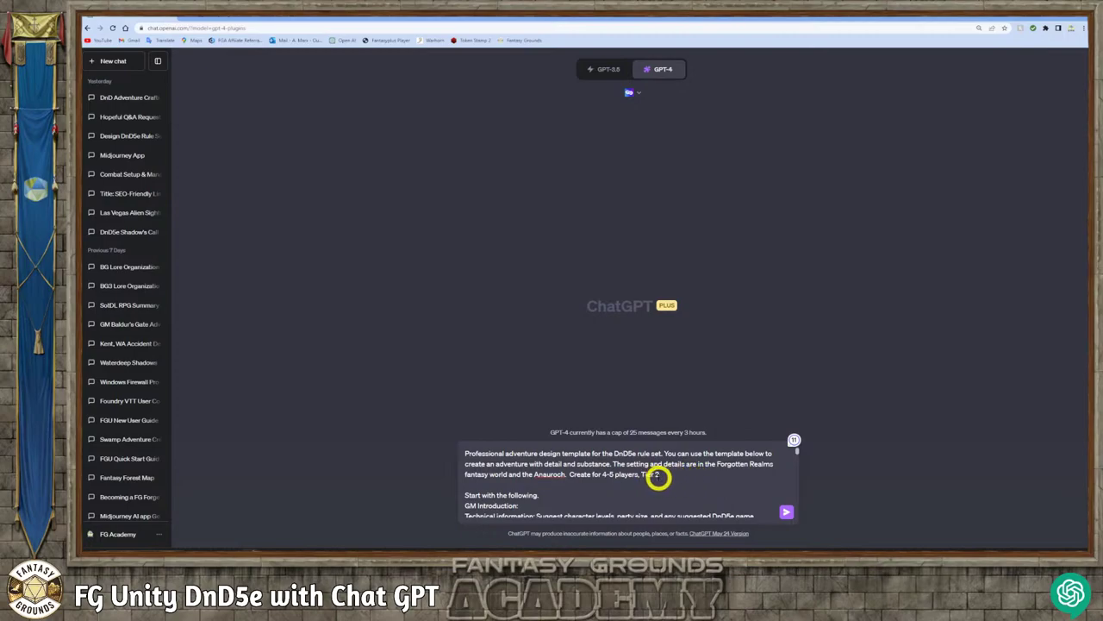
left_click_drag(664, 474, 643, 474)
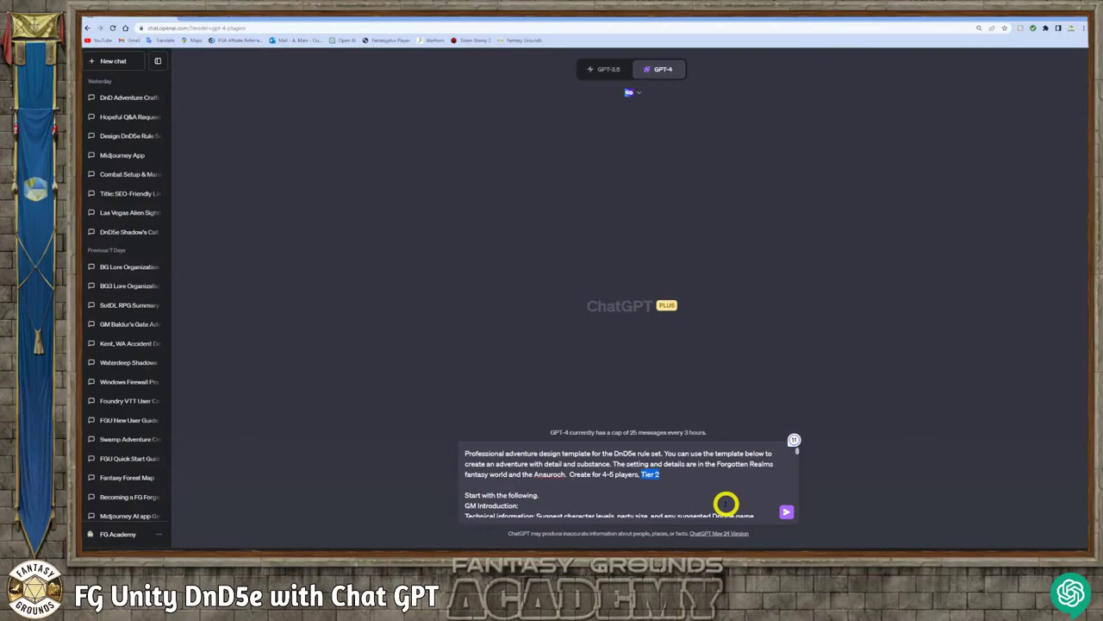
type("Level 4")
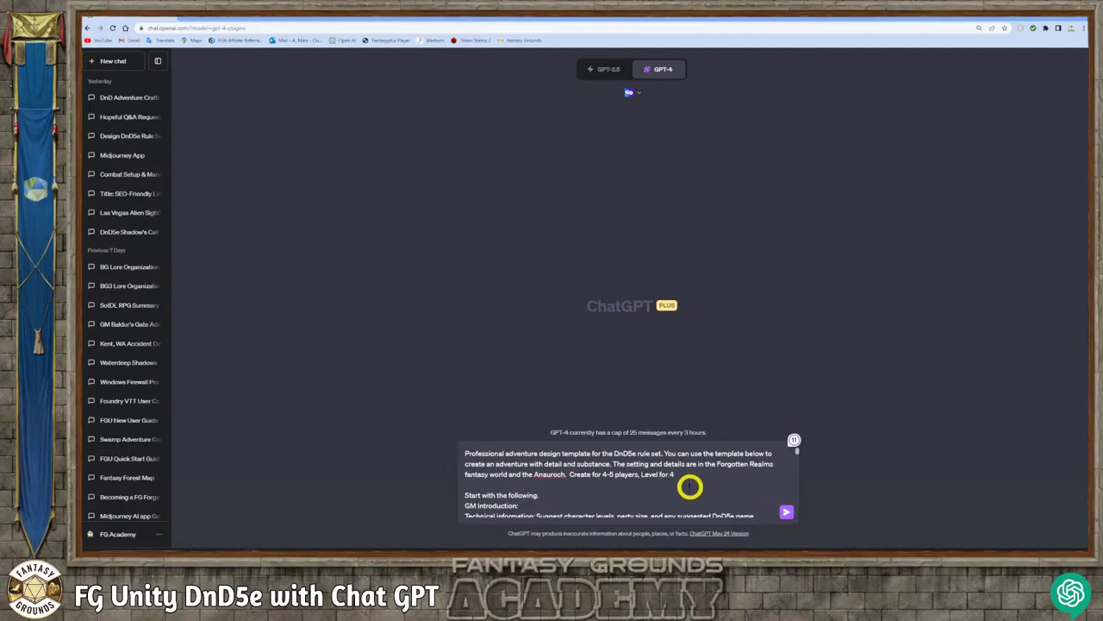
left_click(706, 477)
type("chara")
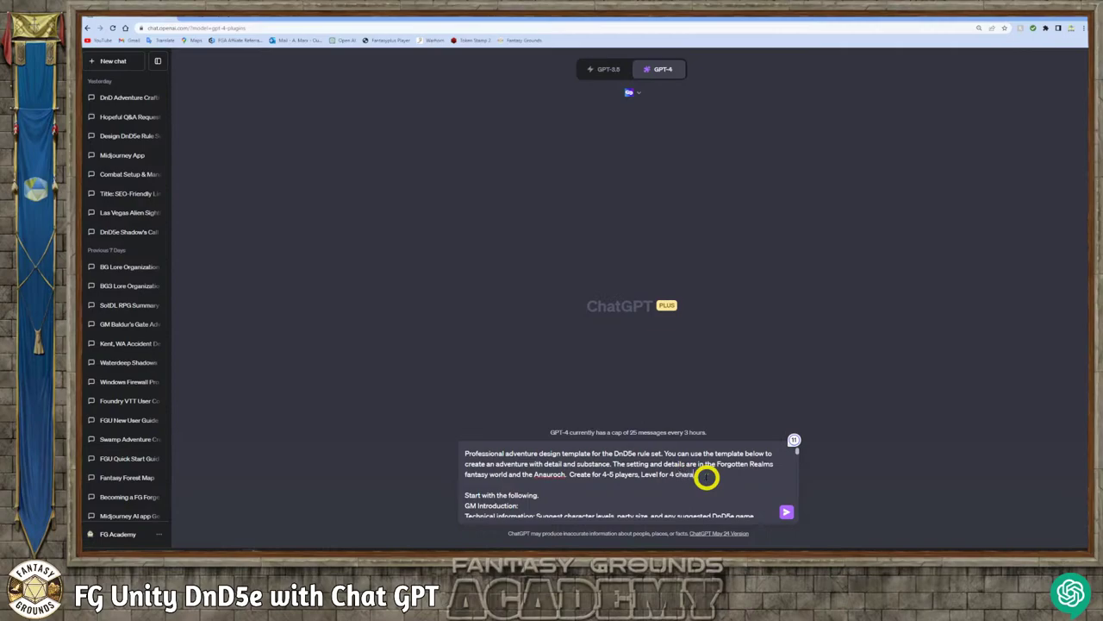
type("cters.")
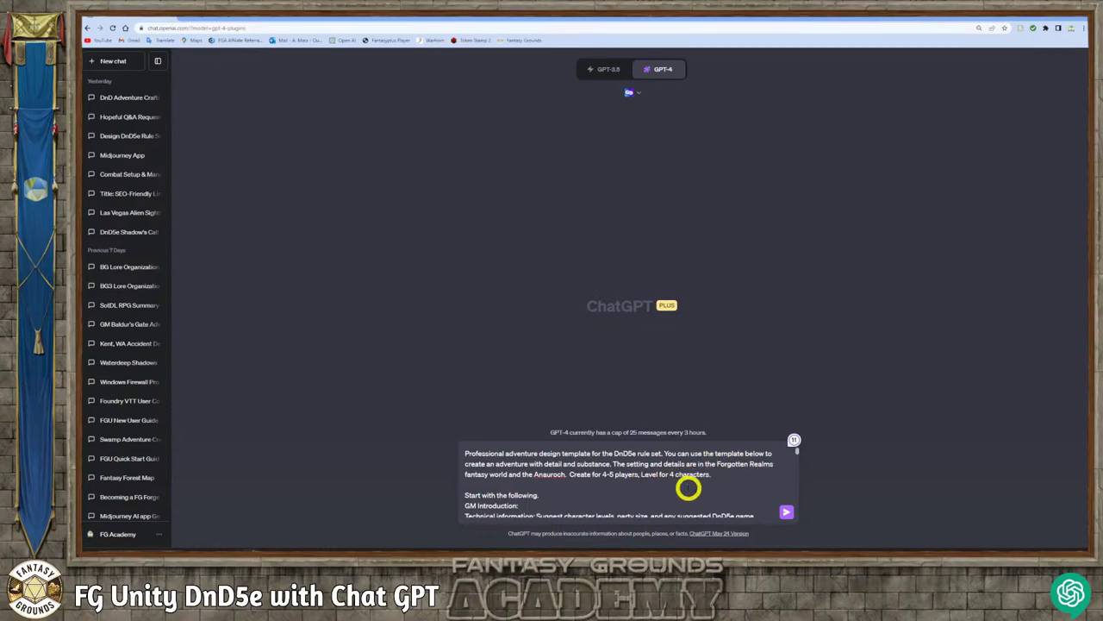
- Change 'items' to Grammarly's synonym 'articles' in the Side Bar line and review the prompt
scroll(691, 474, "down", 3)
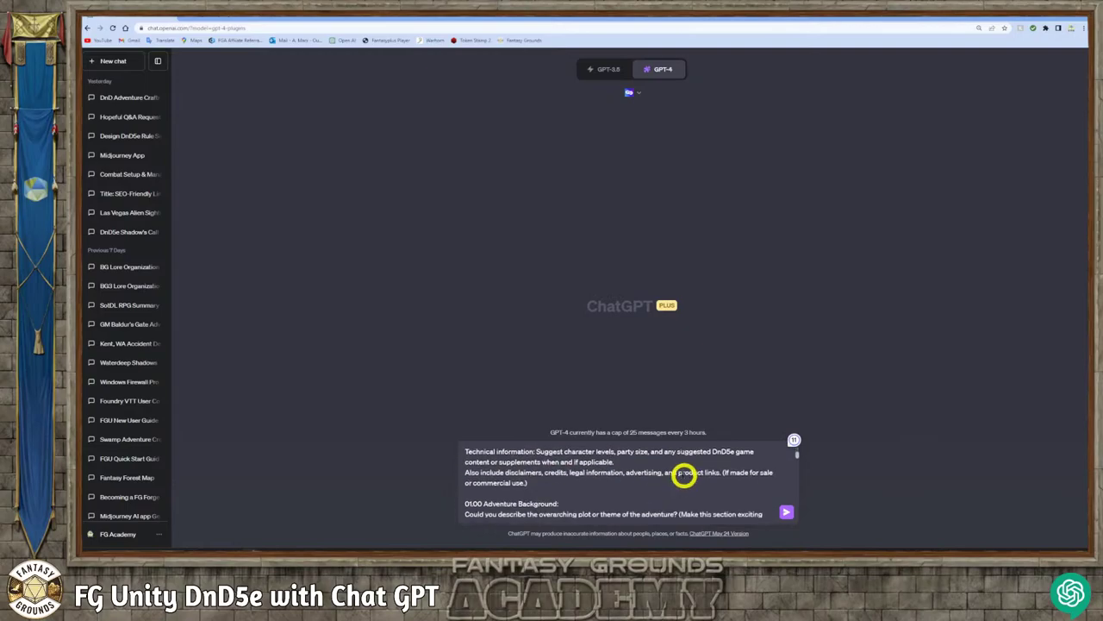
scroll(635, 477, "down", 3)
scroll(635, 477, "down", 10)
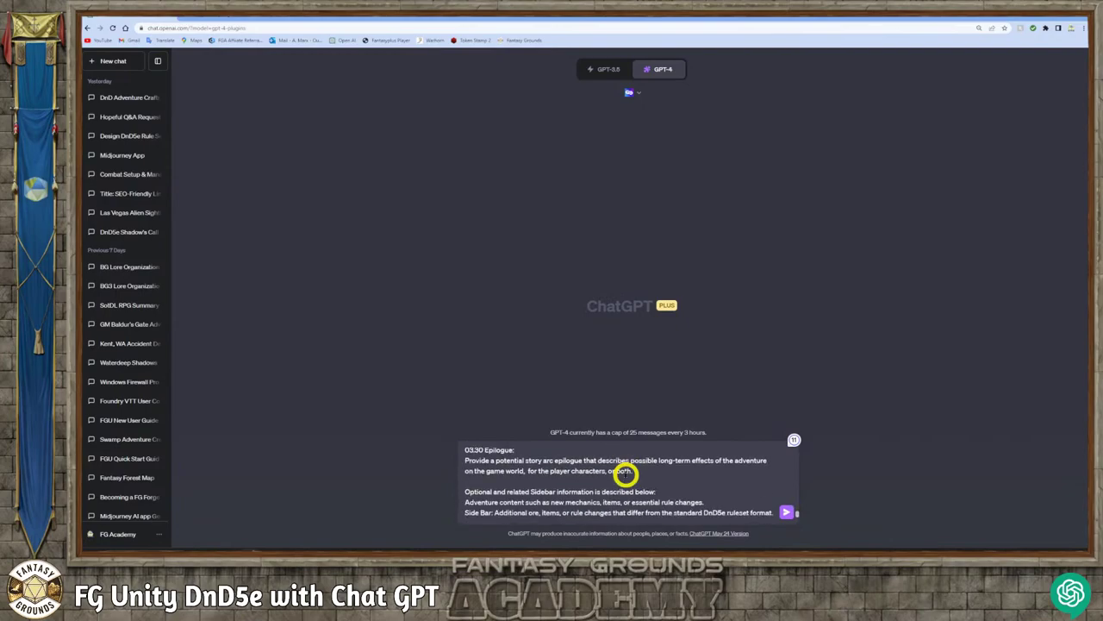
scroll(668, 492, "up", 3)
scroll(666, 492, "down", 3)
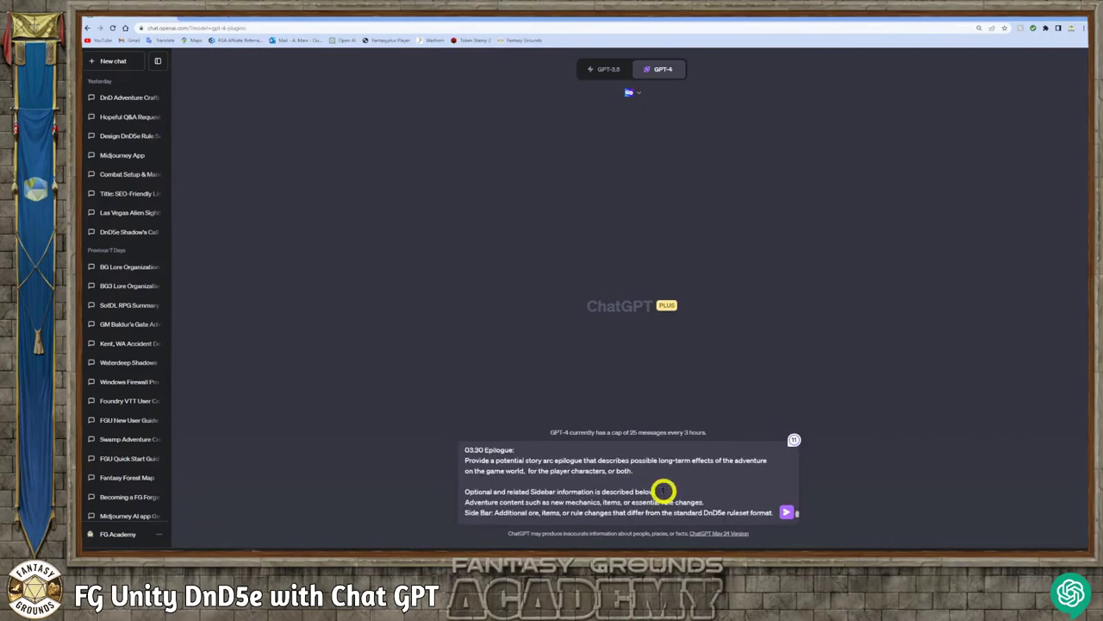
double_click(550, 513)
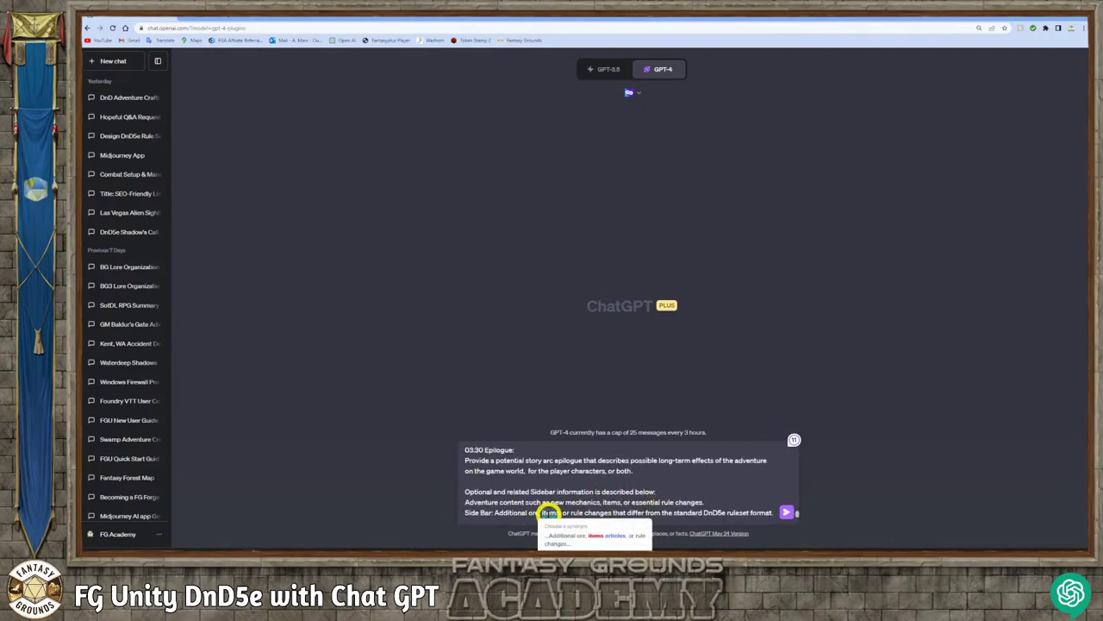
left_click(589, 535)
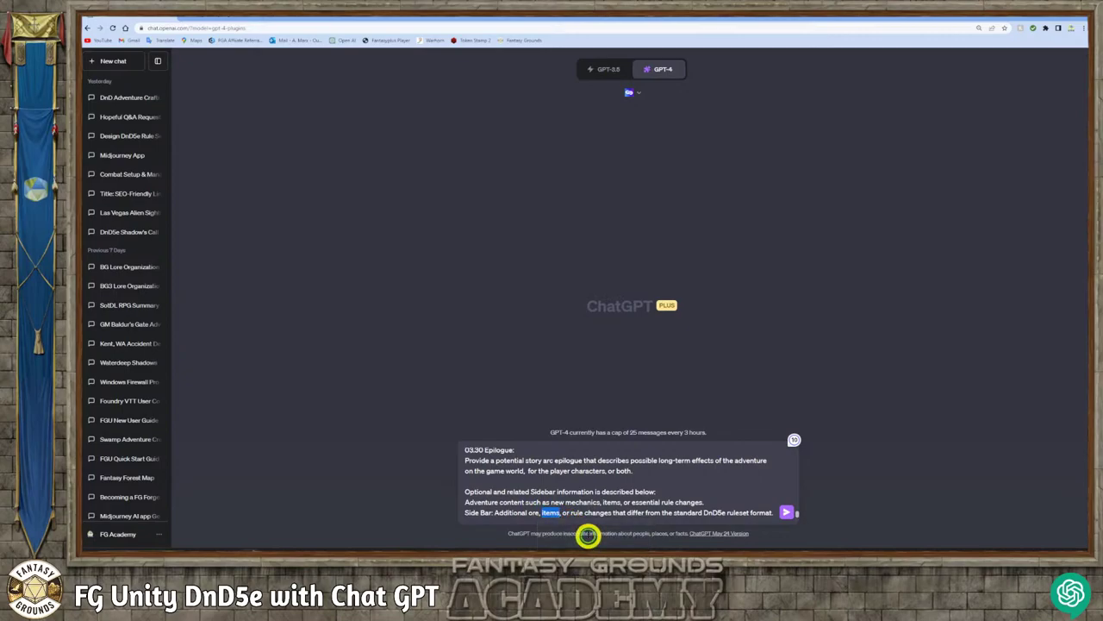
scroll(603, 496, "up", 15)
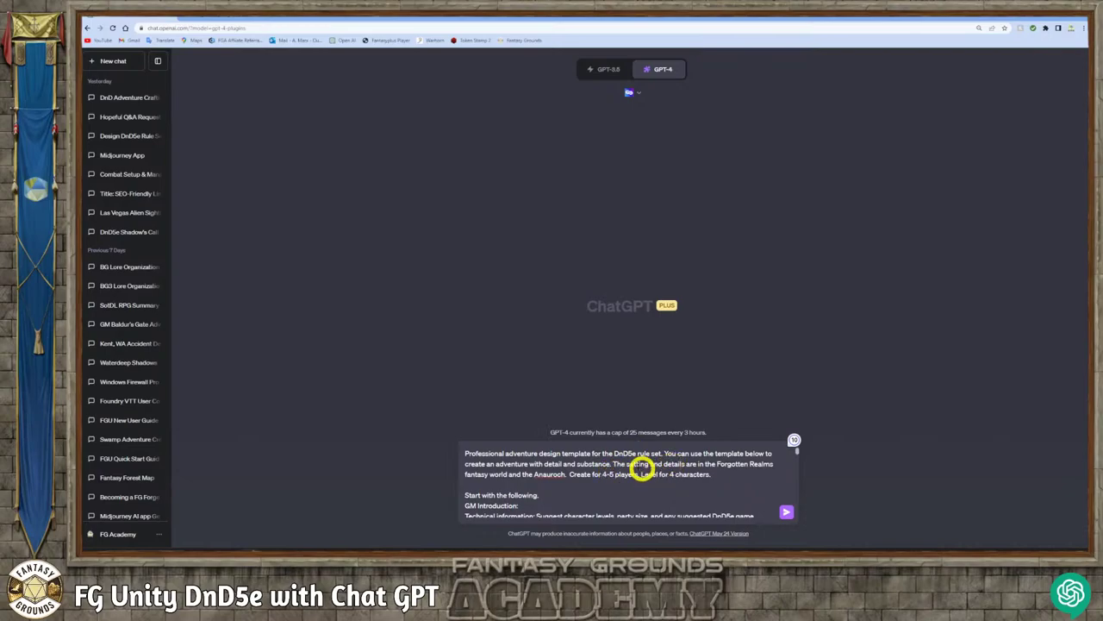
scroll(641, 466, "down", 10)
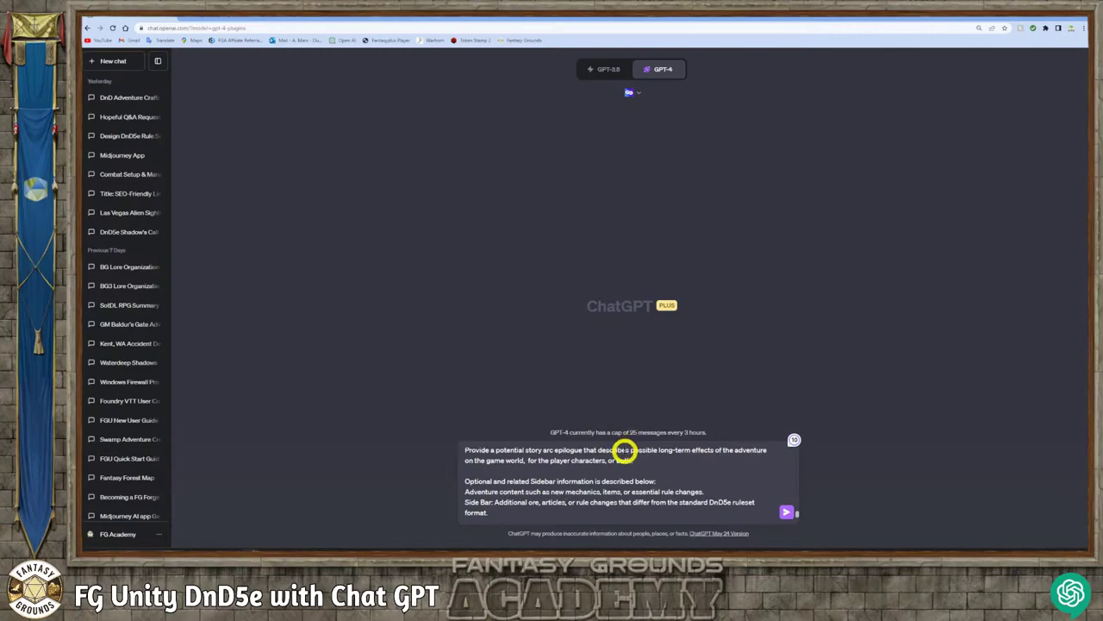
scroll(623, 454, "up", 5)
scroll(623, 454, "up", 8)
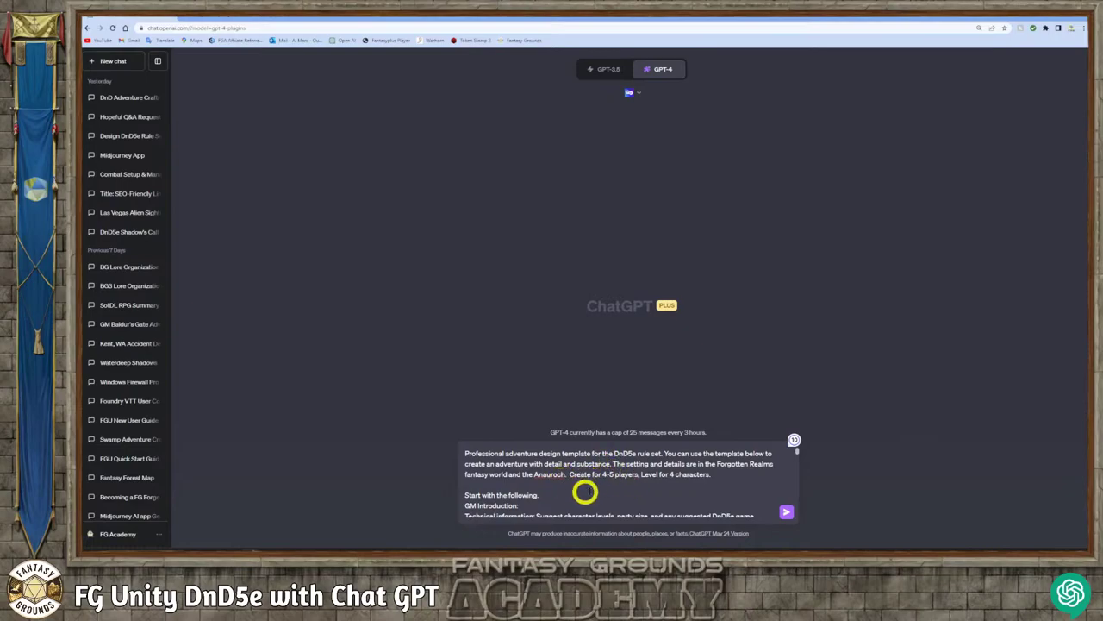
scroll(606, 486, "down", 3)
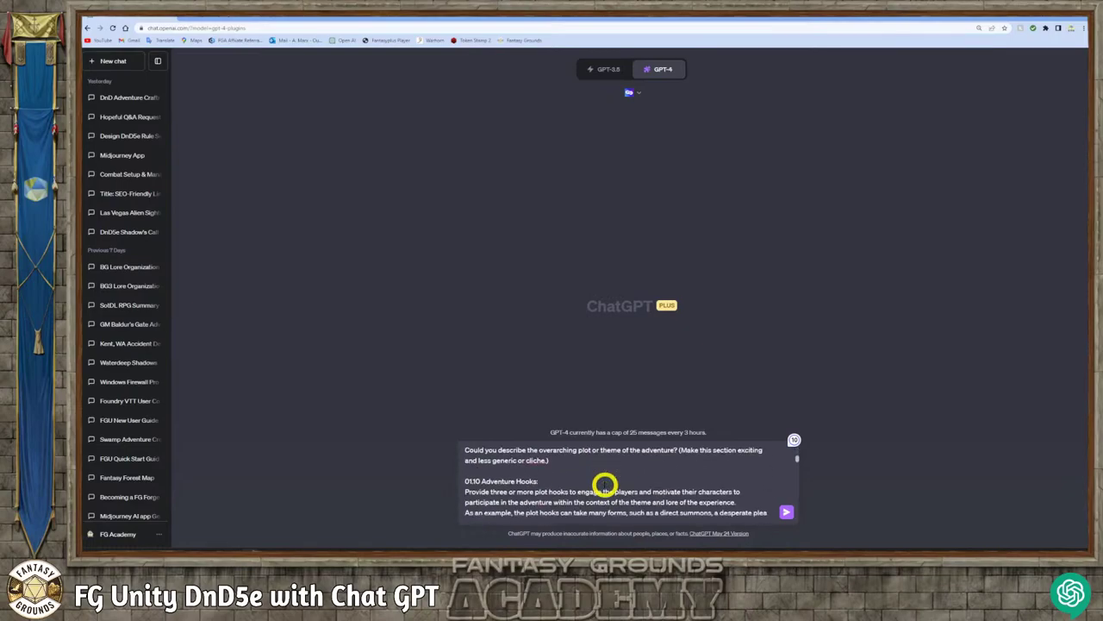
scroll(630, 486, "up", 3)
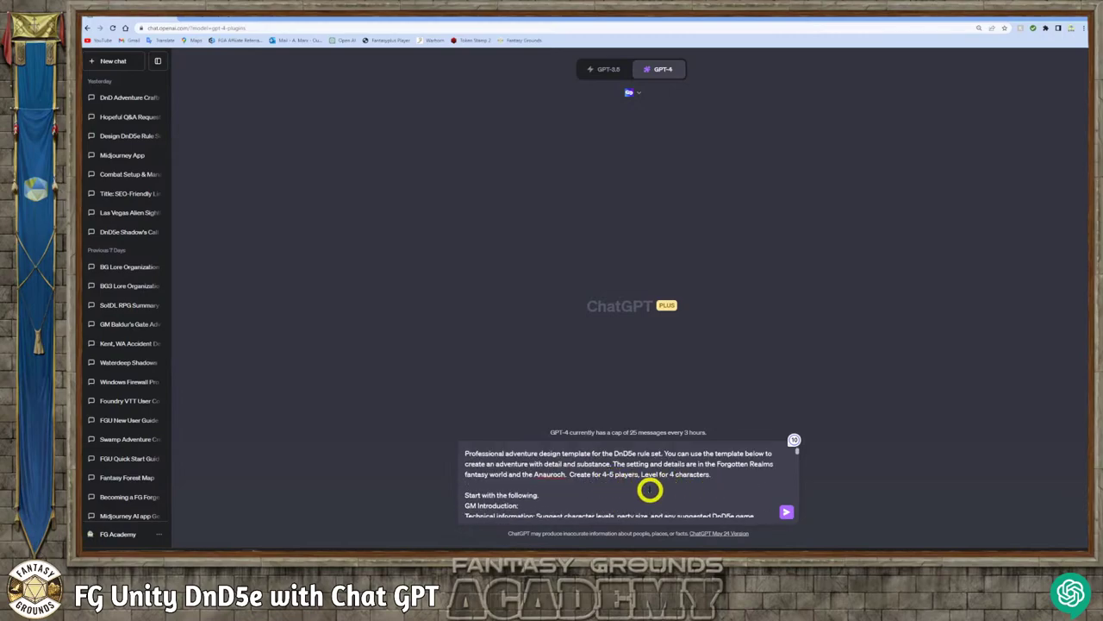
scroll(649, 489, "down", 5)
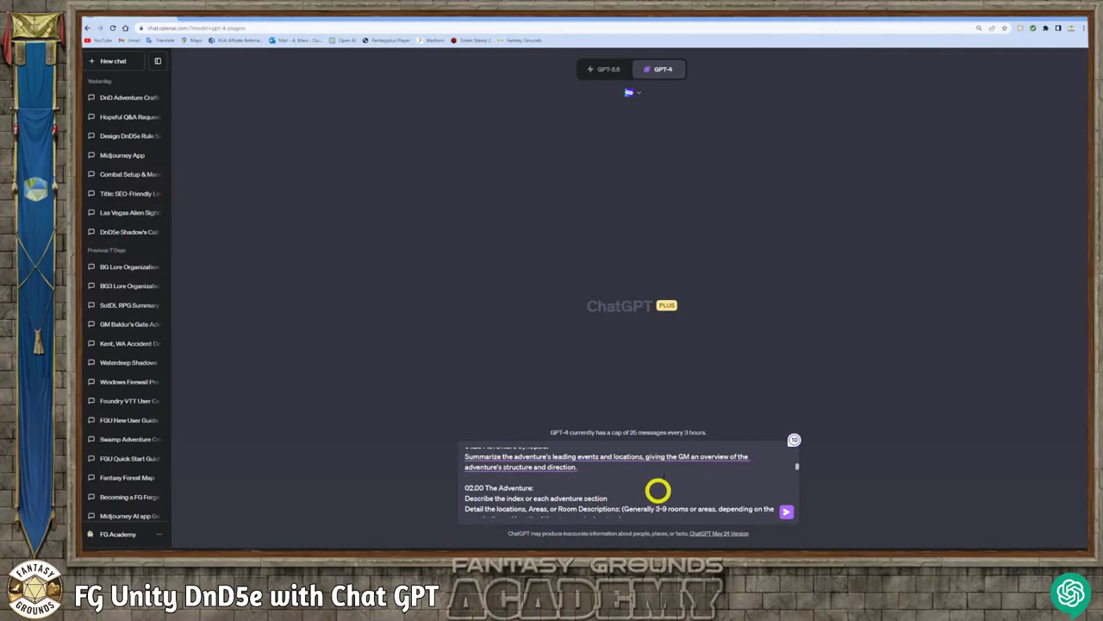
- Accept Grammarly's 'Summing up' in place of 'Summarize' in the synopsis instruction
left_click(547, 457)
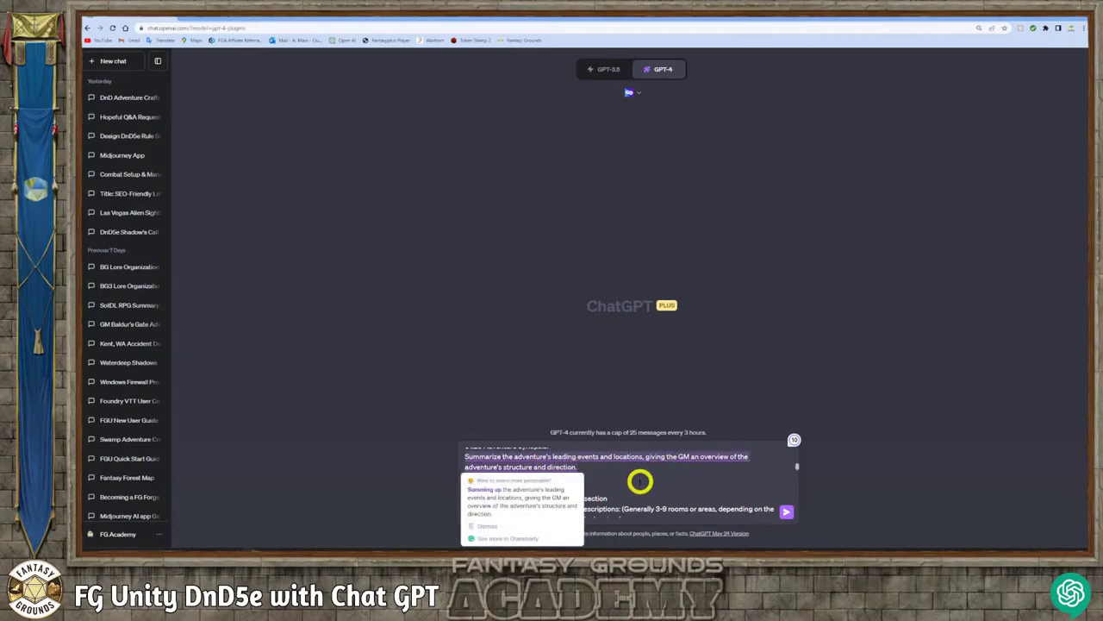
left_click(552, 461)
left_click(520, 488)
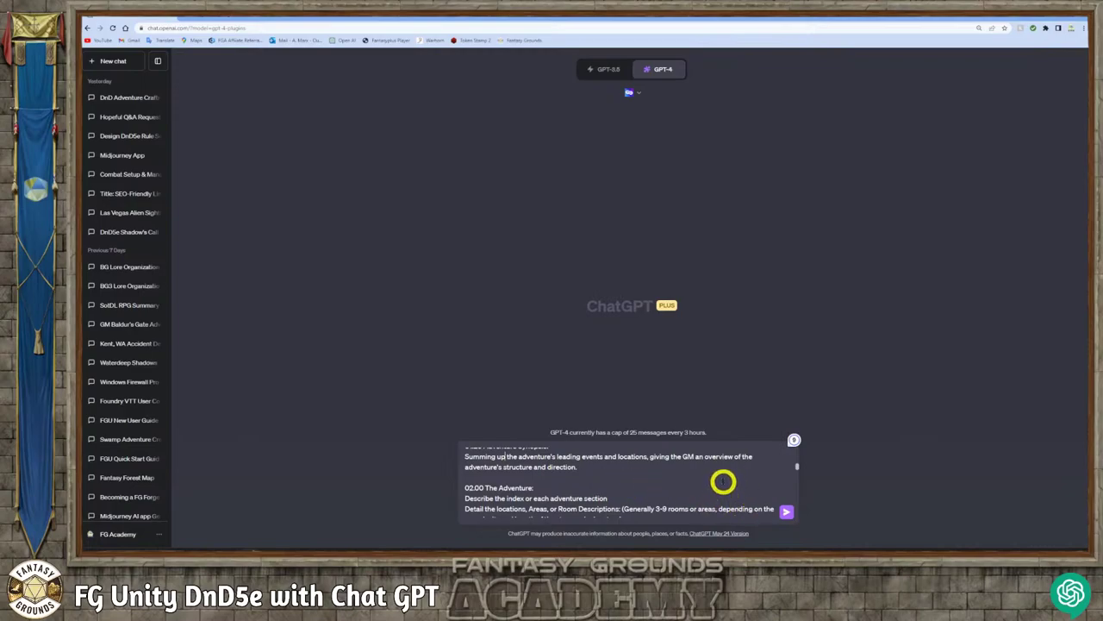
scroll(746, 488, "up", 3)
scroll(757, 490, "up", 5)
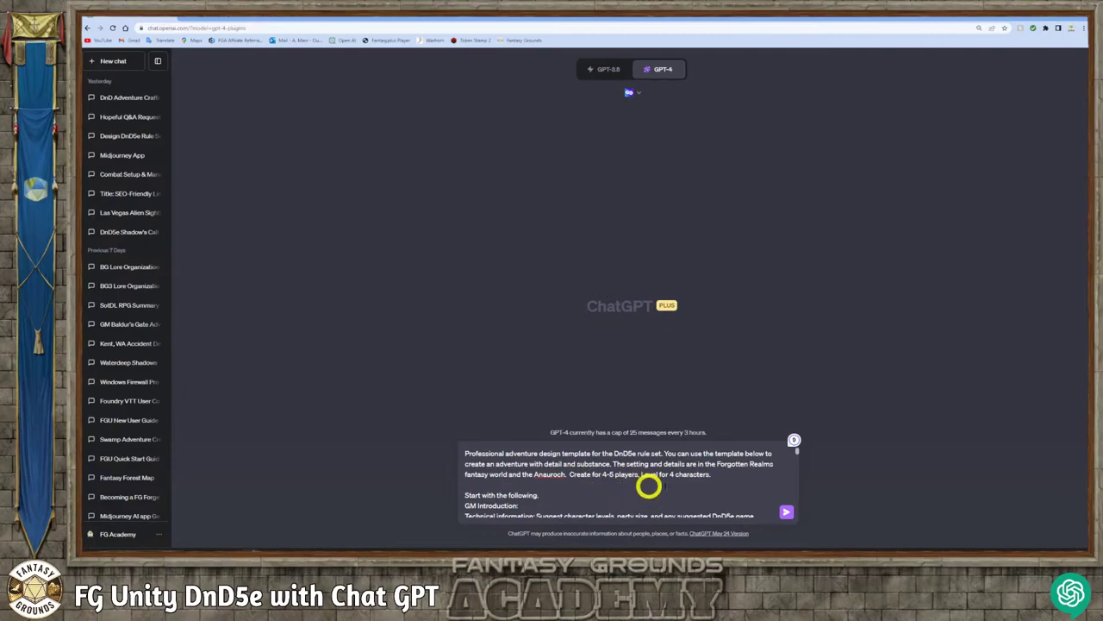
- Append 'This is going to be for the Fantasy Grounds VTT.' after the level line
left_click(734, 479)
left_click(734, 479)
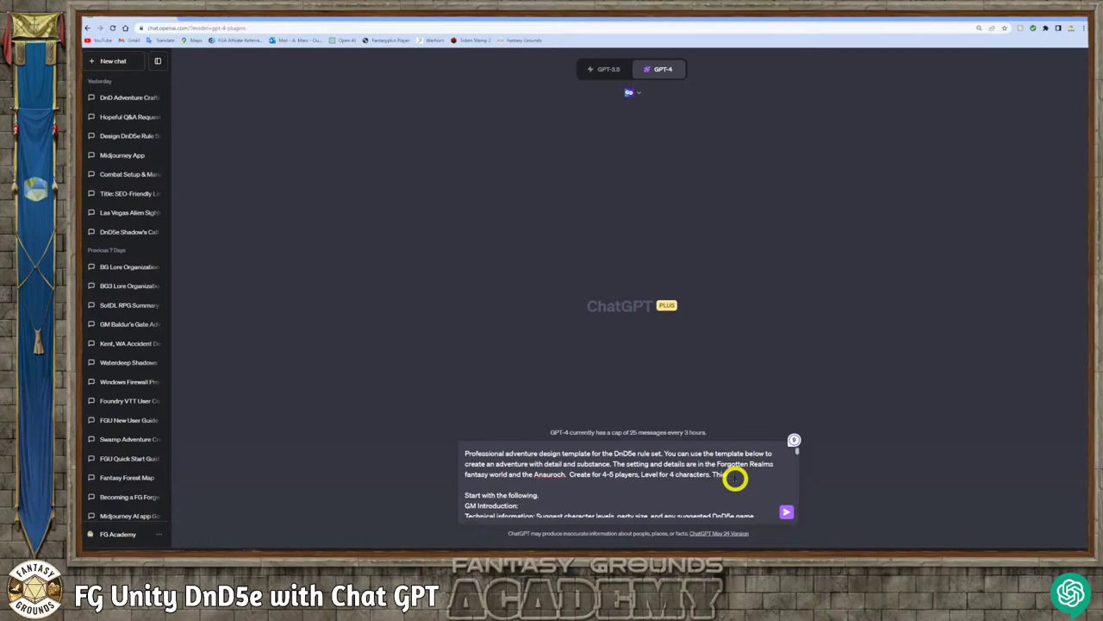
type("Thid")
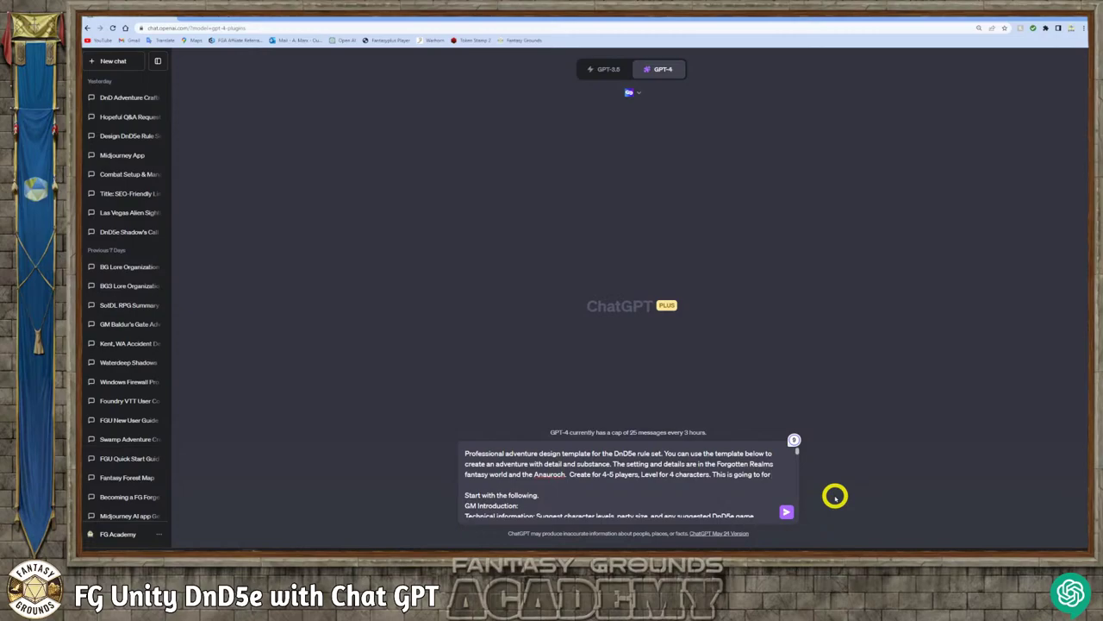
type("the Fantasy Grounds VTT.")
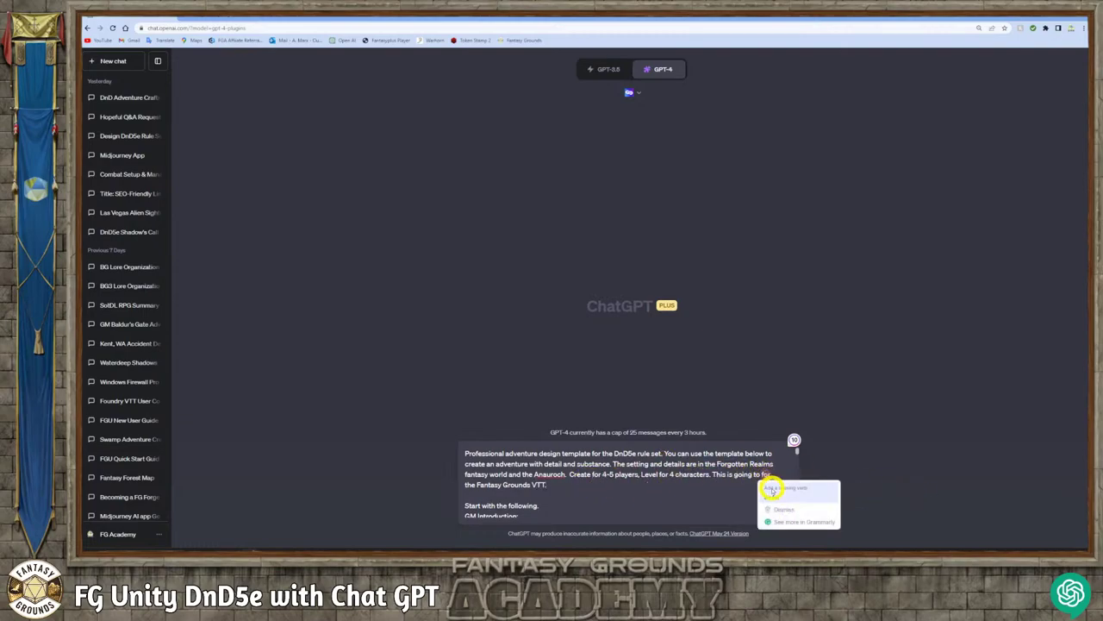
left_click(772, 489)
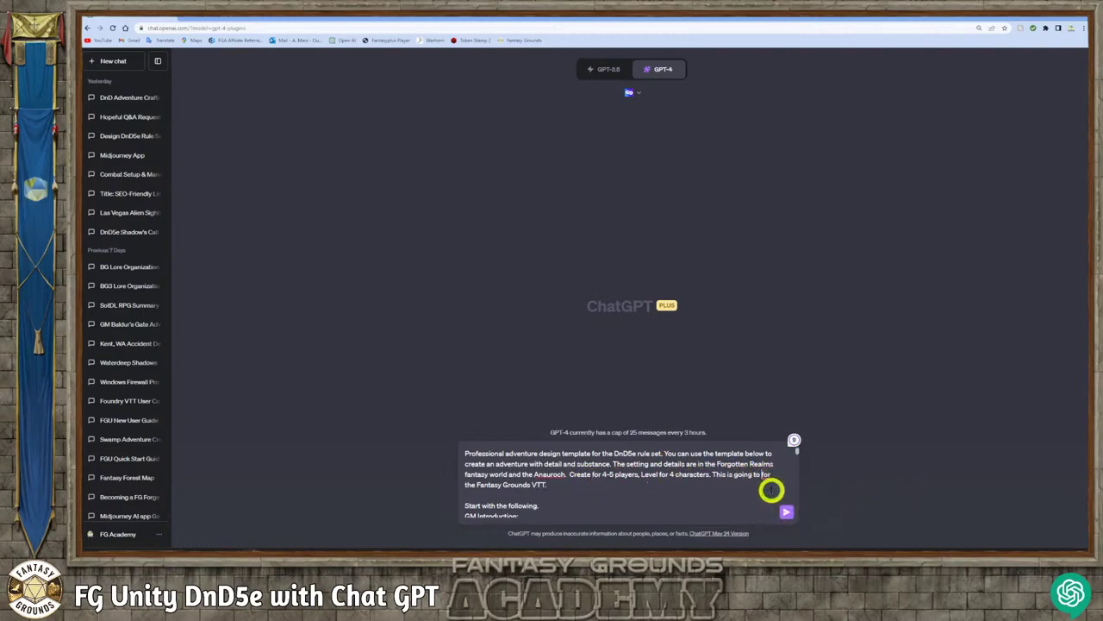
scroll(587, 483, "down", 5)
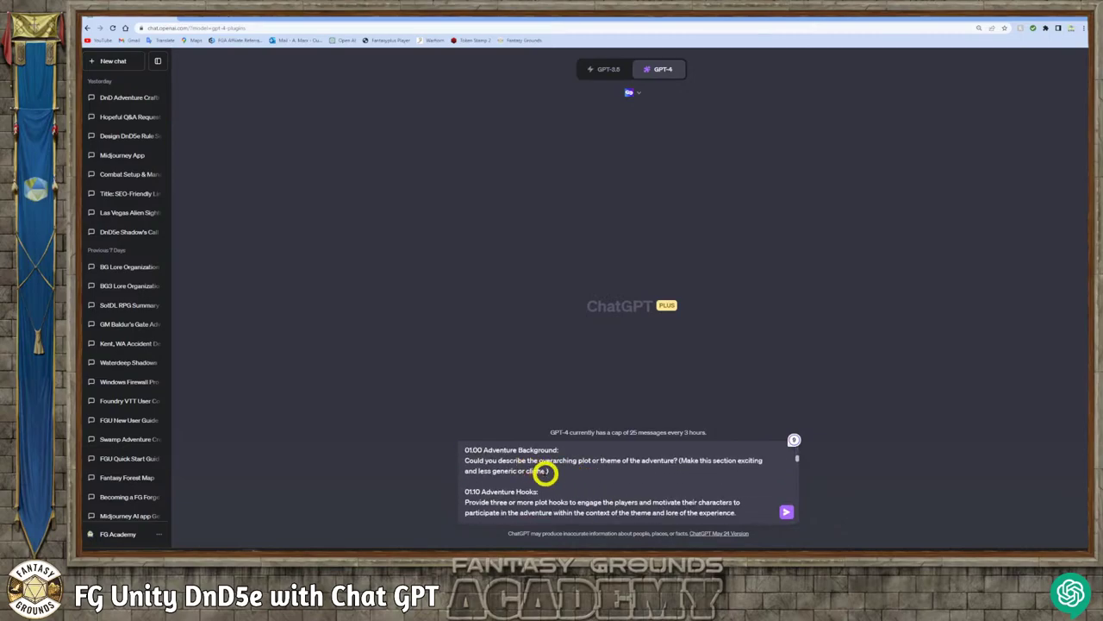
scroll(686, 496, "down", 10)
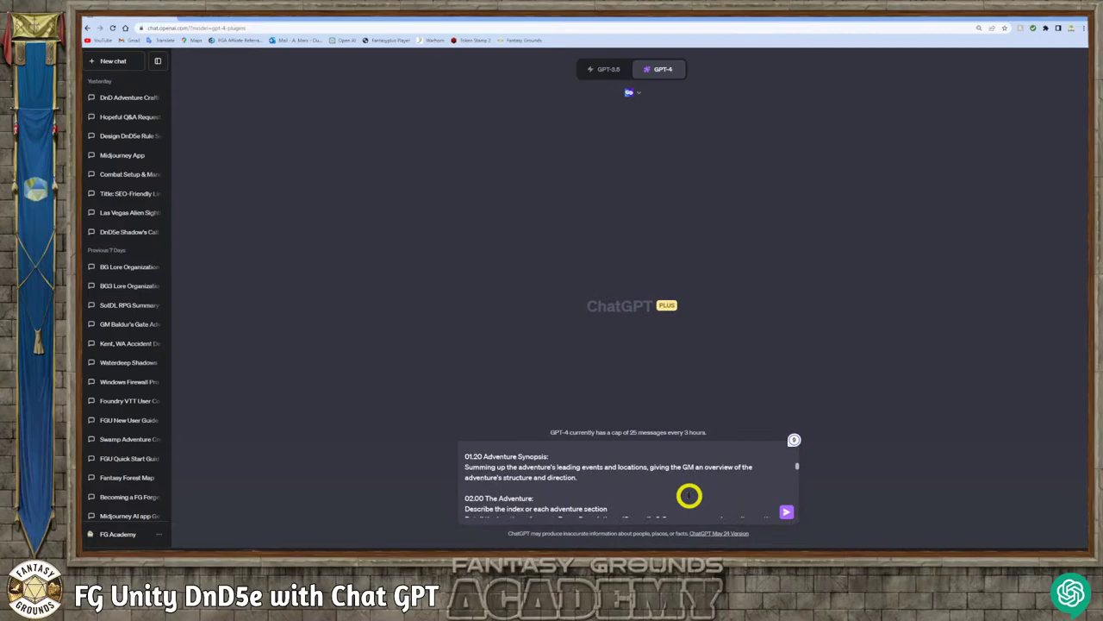
- Submit the template prompt to GPT-4 and read through the generated Irythkeep adventure draft
scroll(689, 496, "down", 5)
left_click(786, 512)
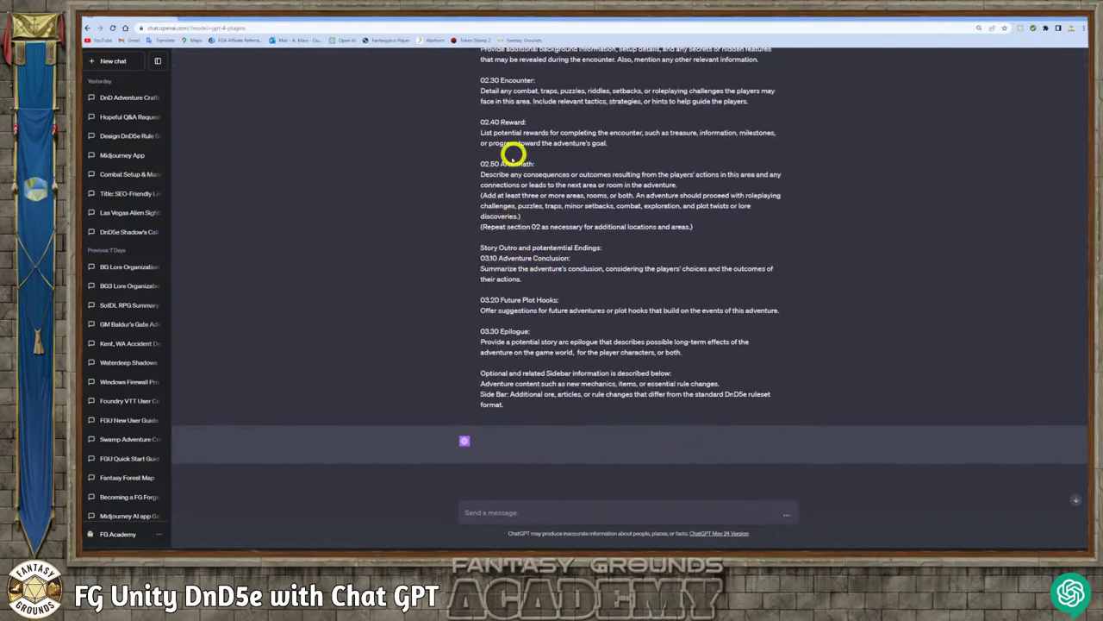
scroll(534, 196, "up", 1)
scroll(534, 197, "up", 5)
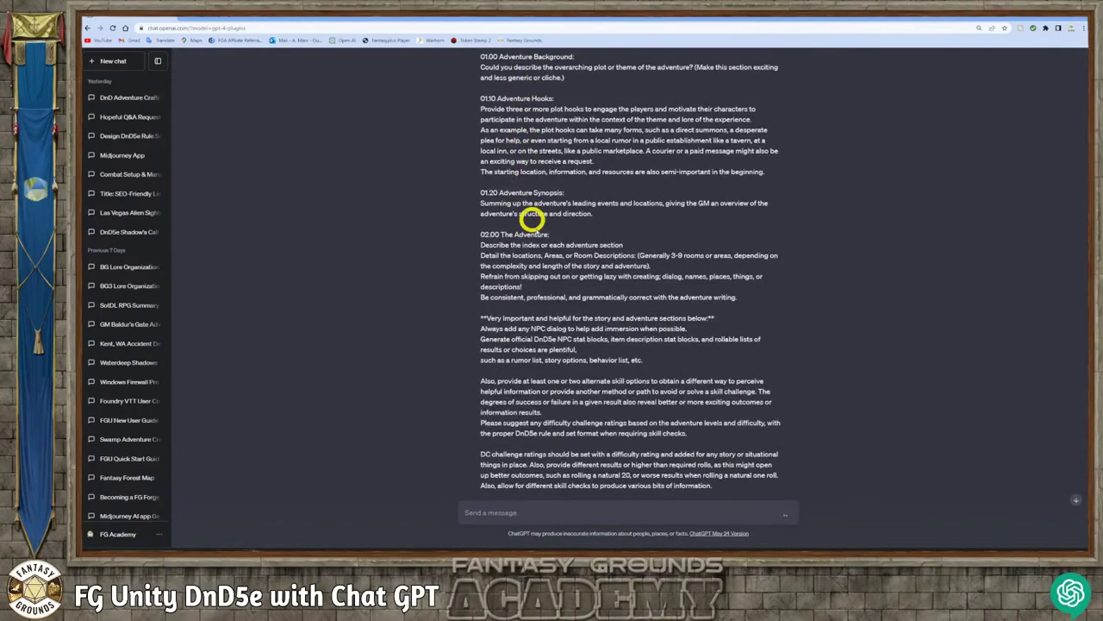
scroll(524, 313, "down", 5)
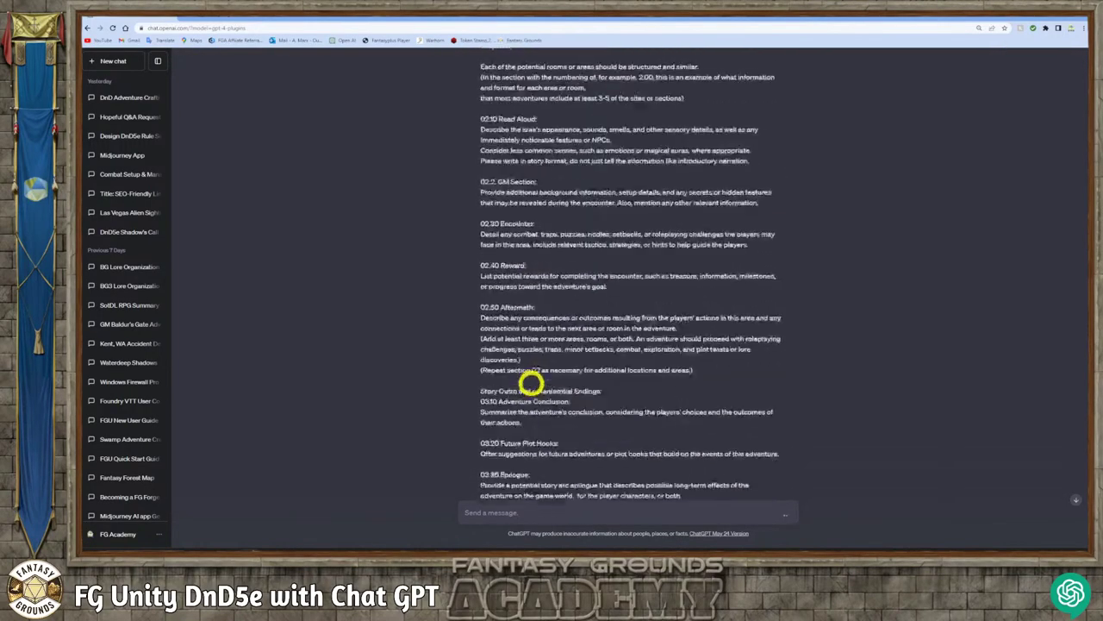
scroll(526, 382, "up", 5)
scroll(530, 382, "down", 10)
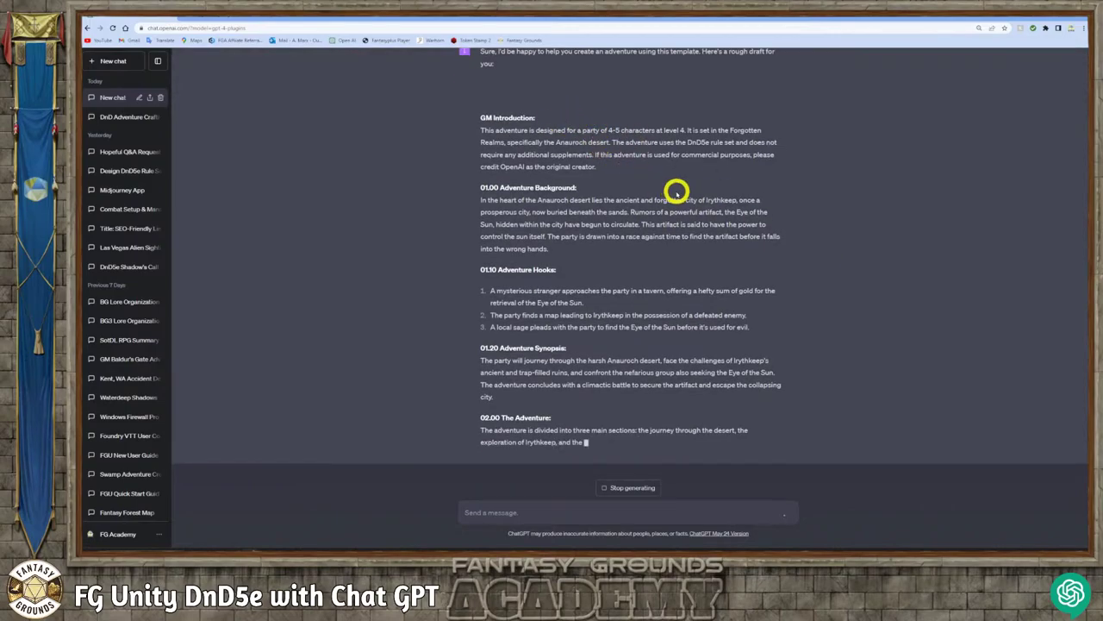
scroll(665, 198, "up", 2)
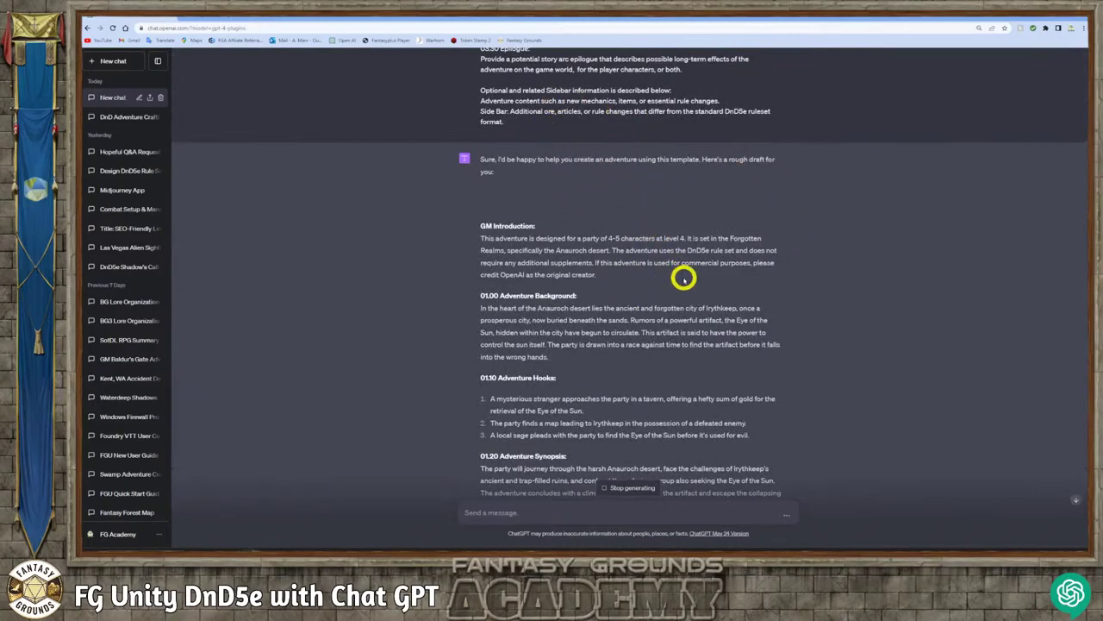
scroll(684, 274, "down", 1)
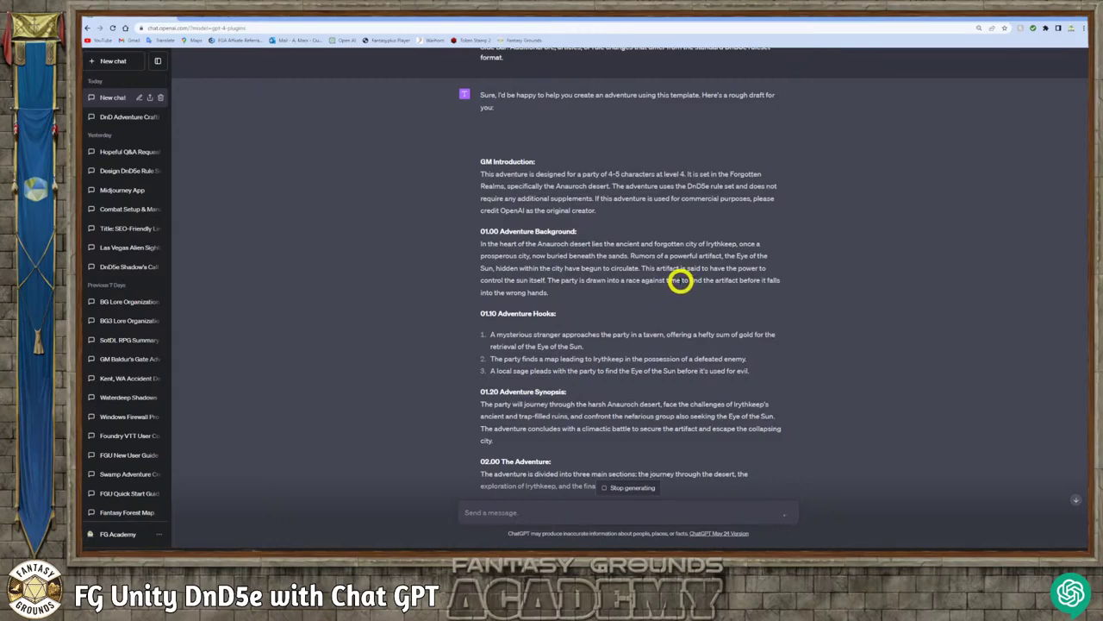
double_click(675, 280)
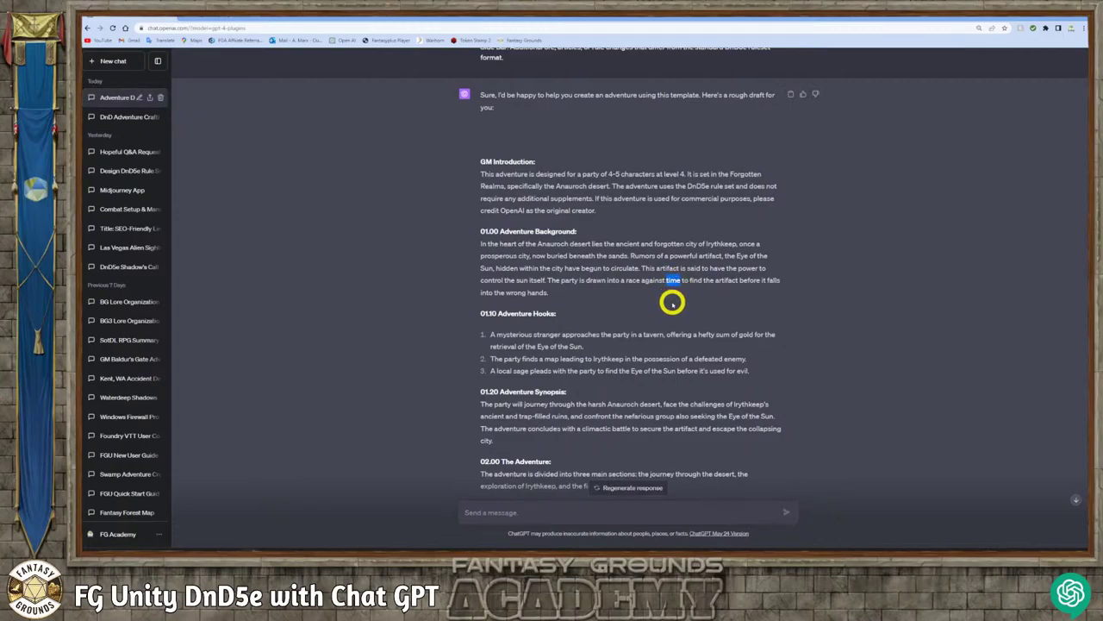
left_click(655, 300)
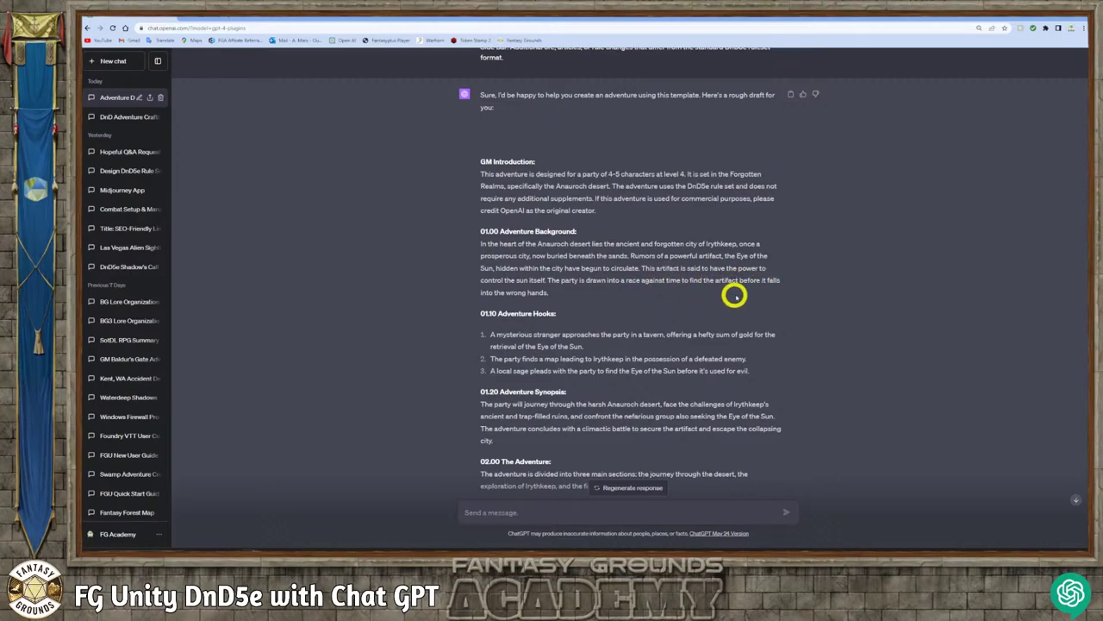
scroll(678, 292, "down", 2)
scroll(678, 292, "down", 1)
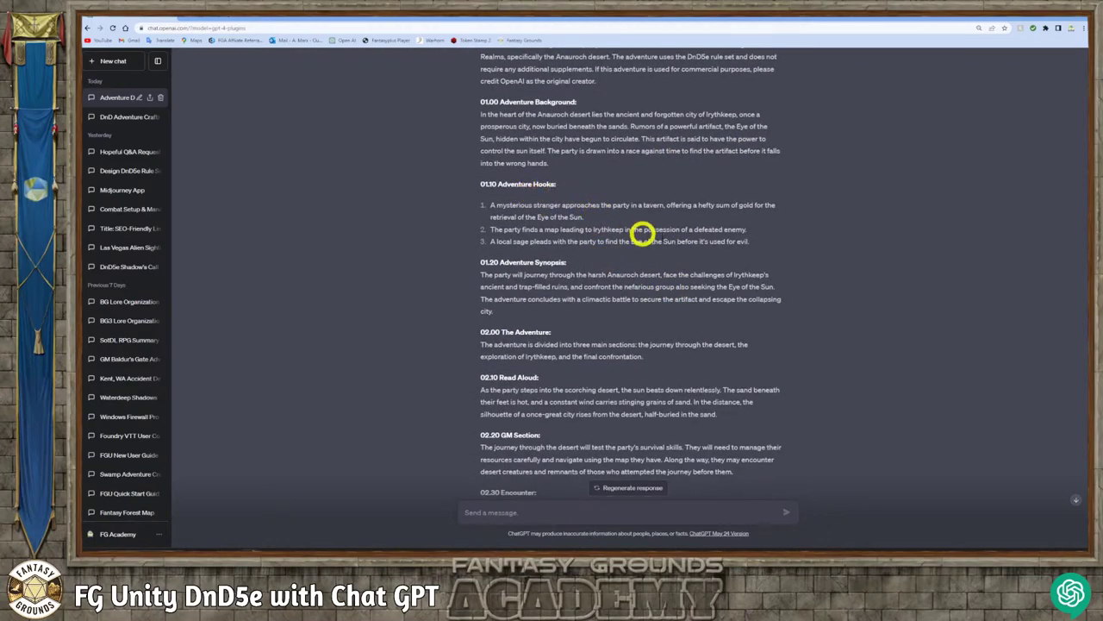
left_click_drag(756, 241, 489, 206)
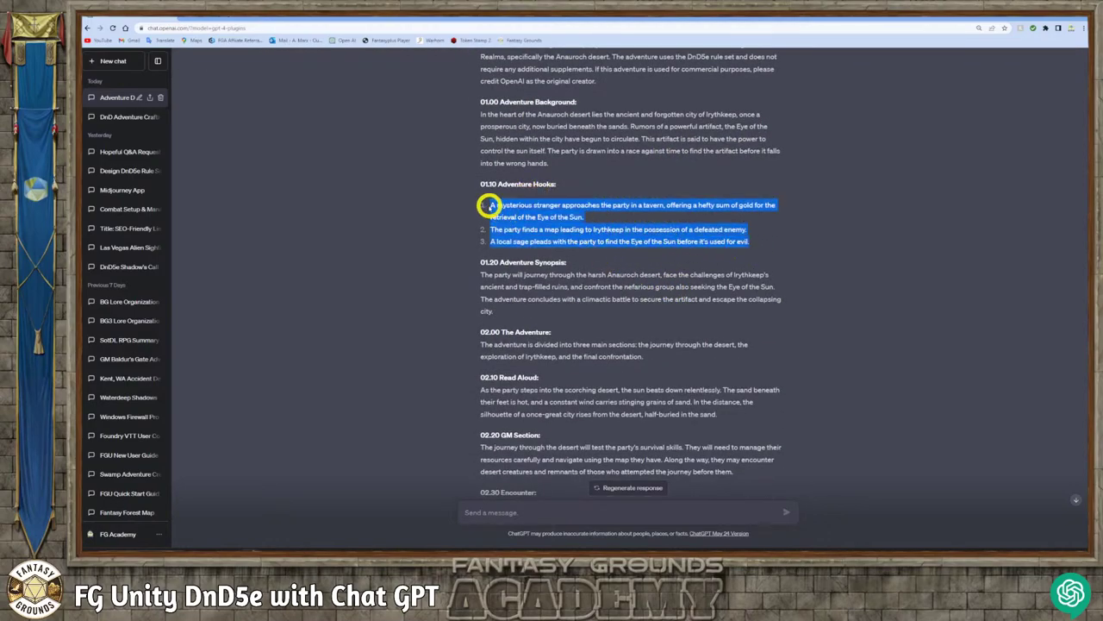
scroll(624, 328, "up", 2)
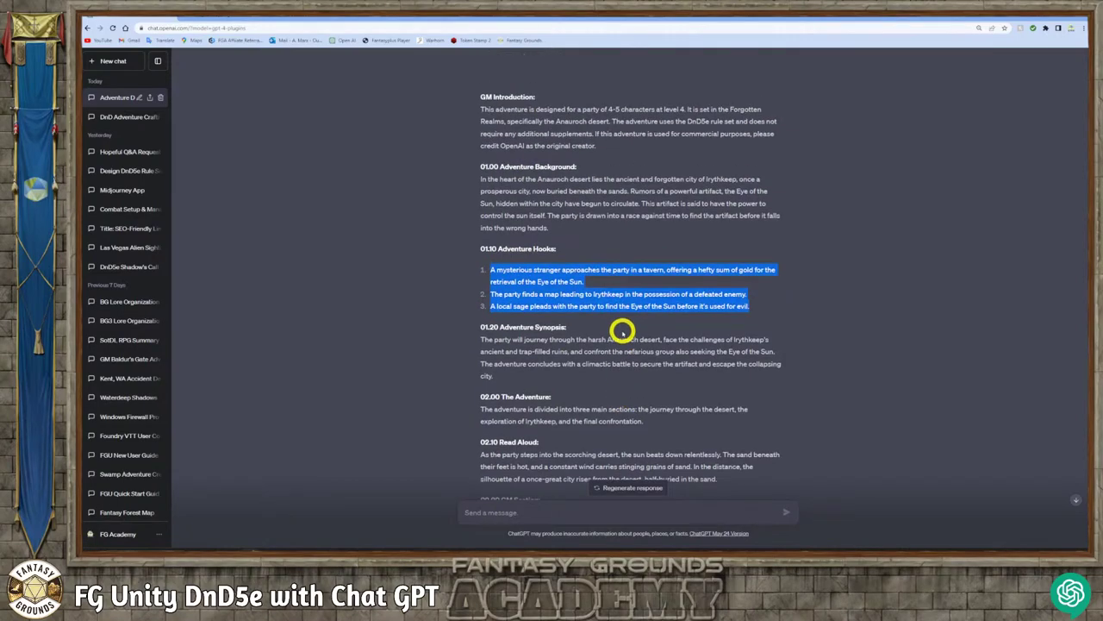
left_click(609, 286)
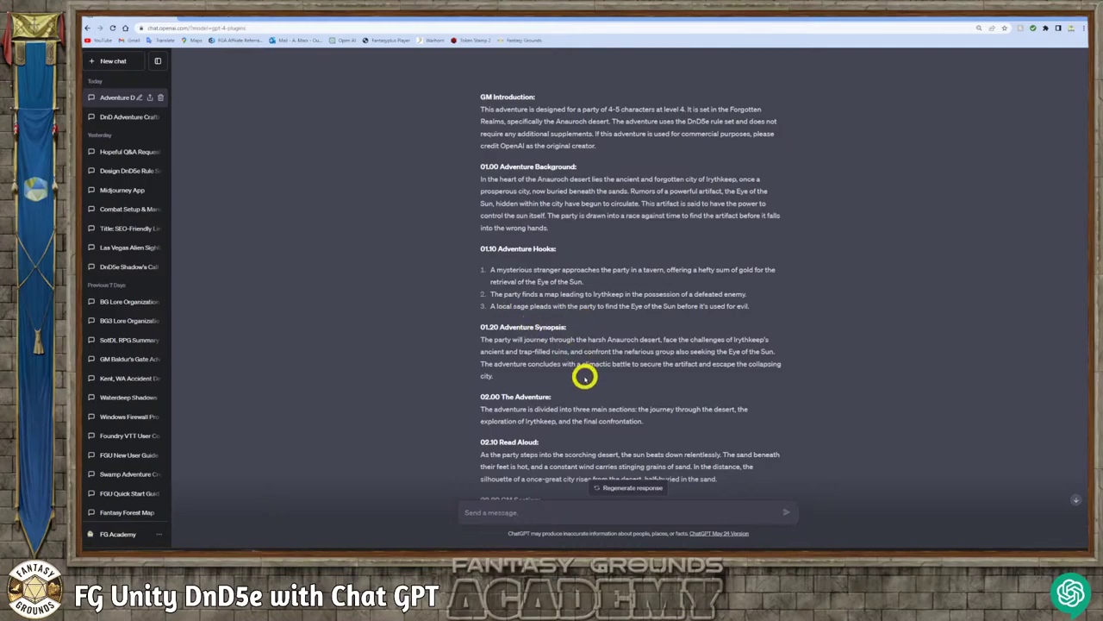
scroll(586, 377, "up", 1)
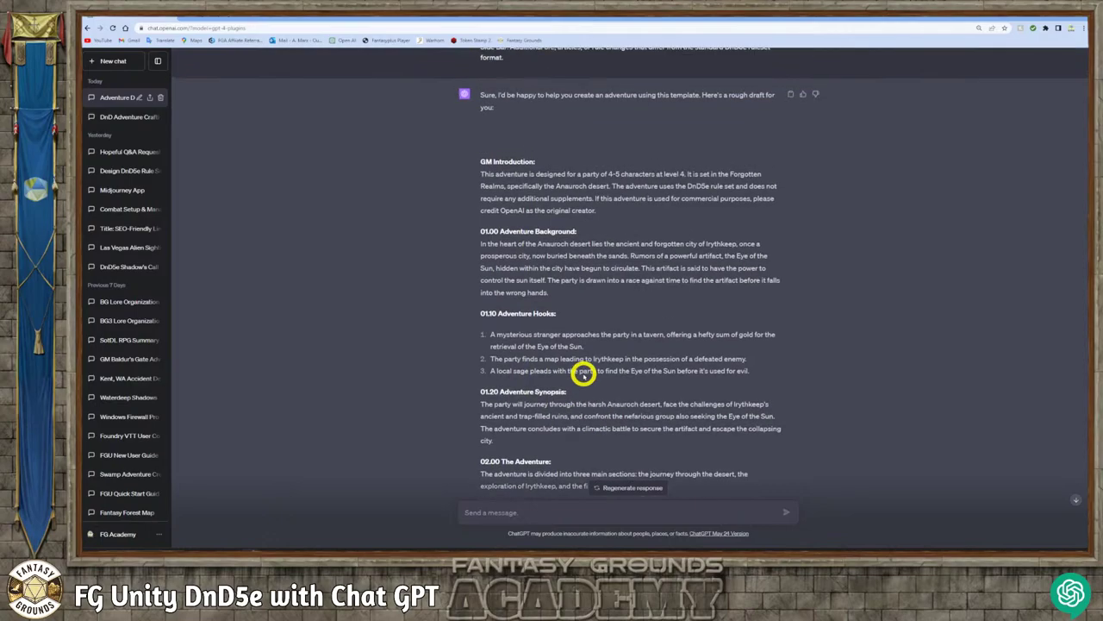
scroll(582, 372, "down", 1)
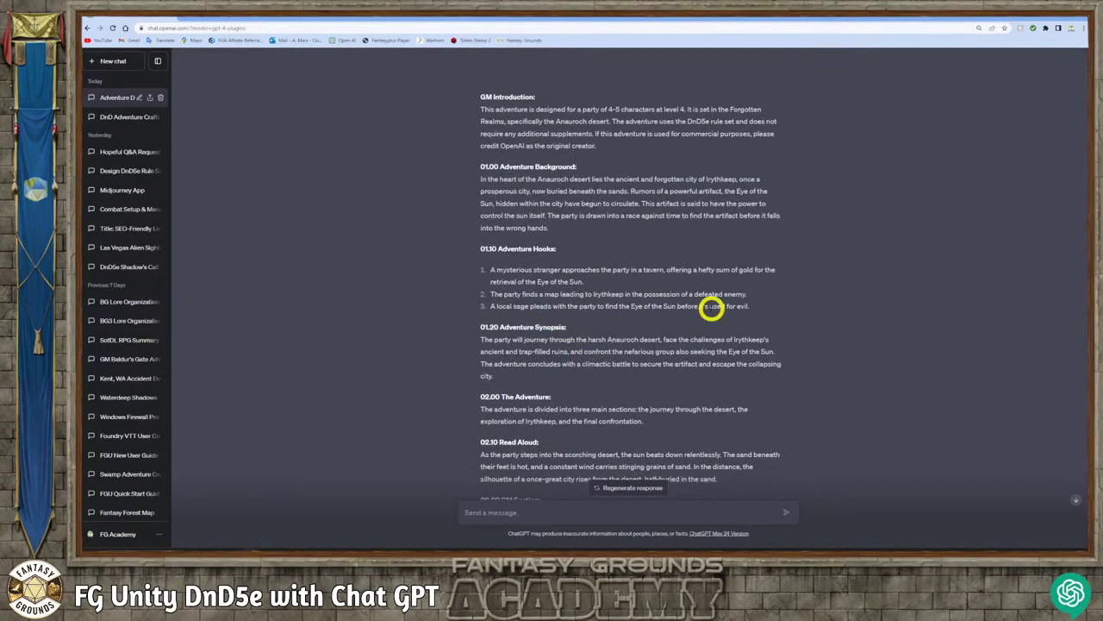
left_click_drag(755, 309, 485, 274)
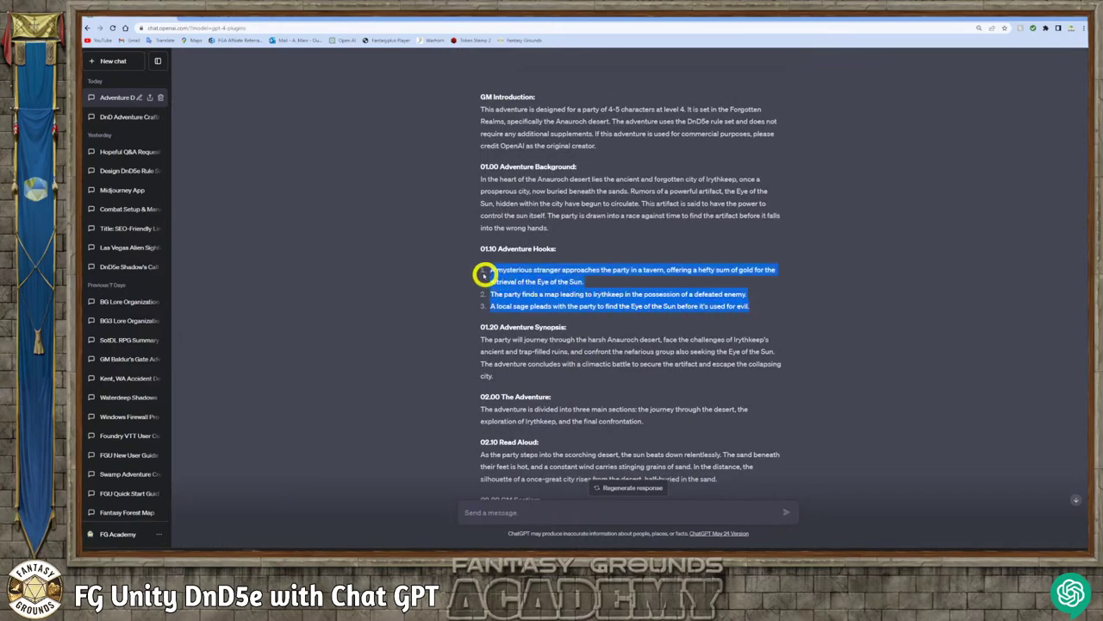
left_click(557, 308)
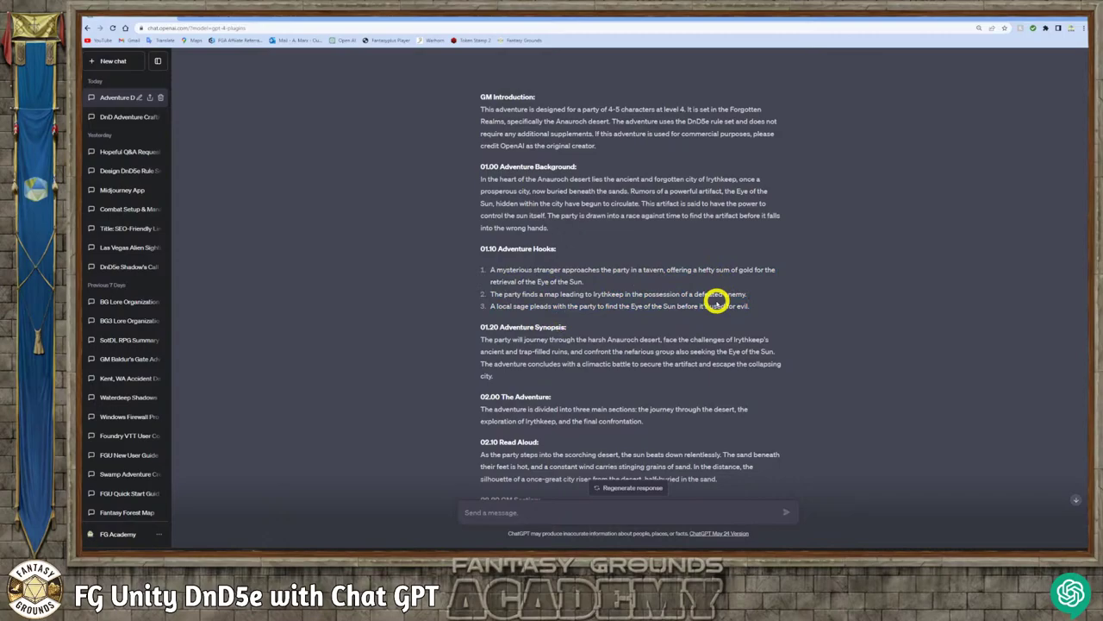
scroll(717, 301, "up", 1)
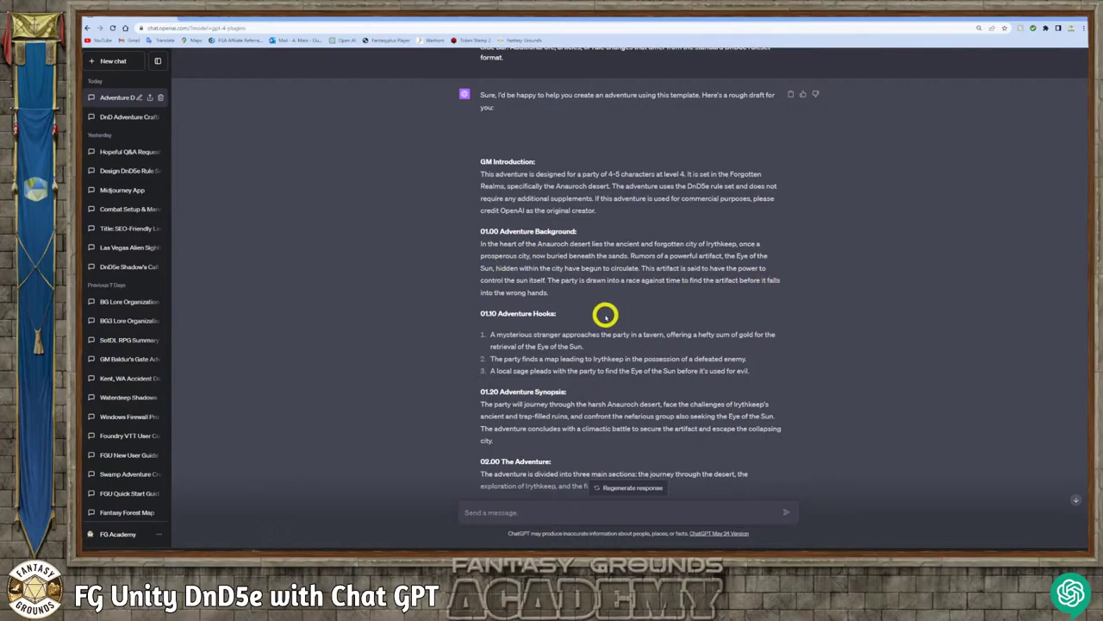
scroll(606, 316, "down", 1)
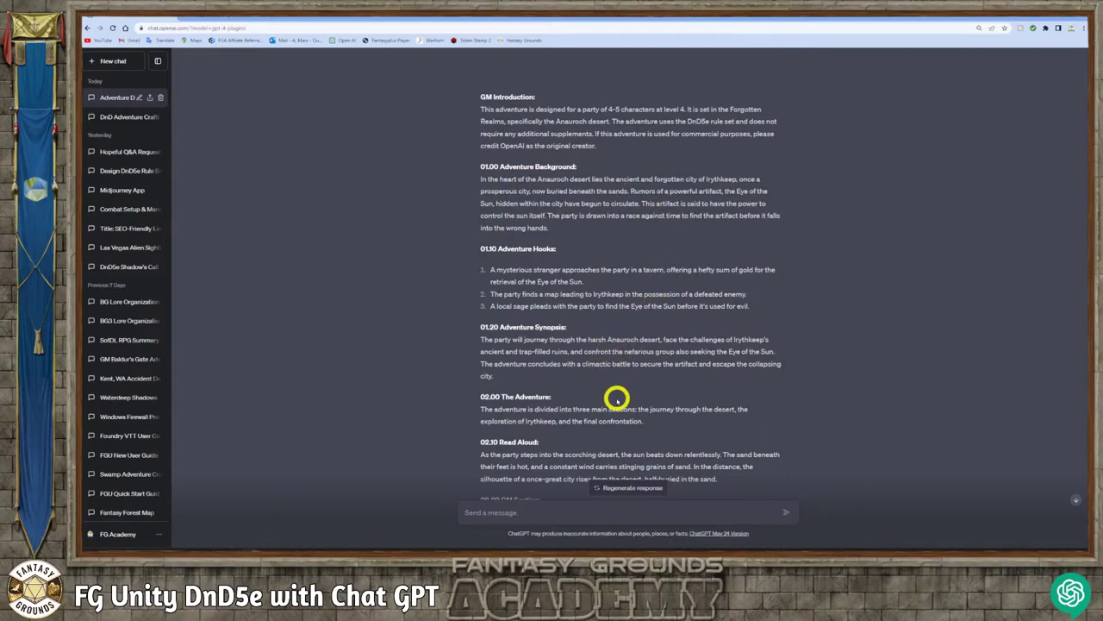
scroll(586, 284, "down", 1)
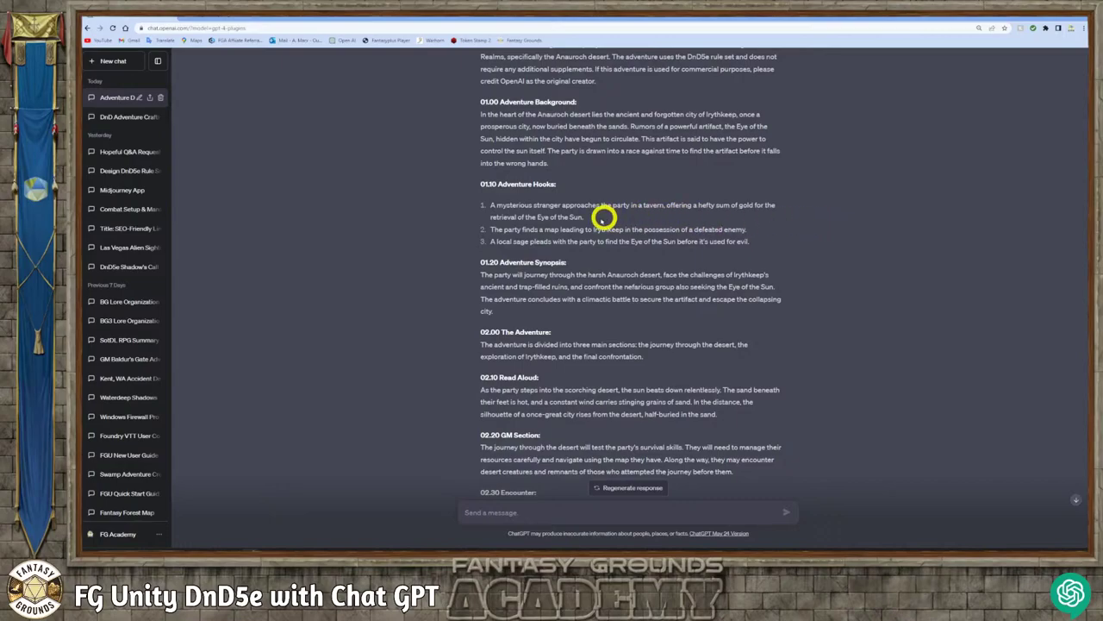
left_click_drag(593, 219, 494, 207)
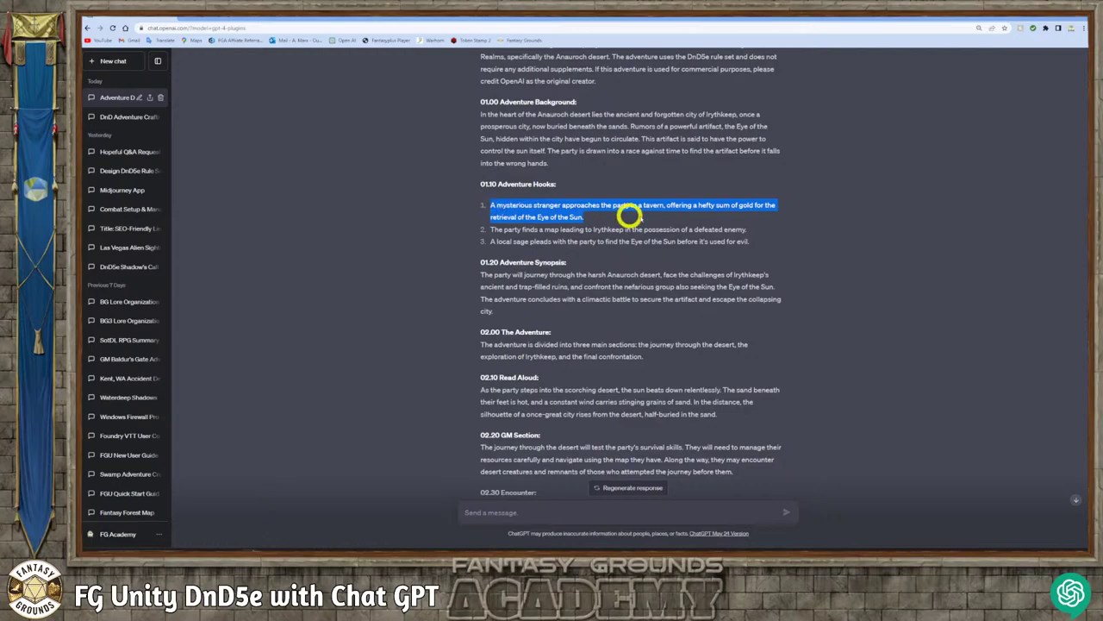
left_click(628, 217)
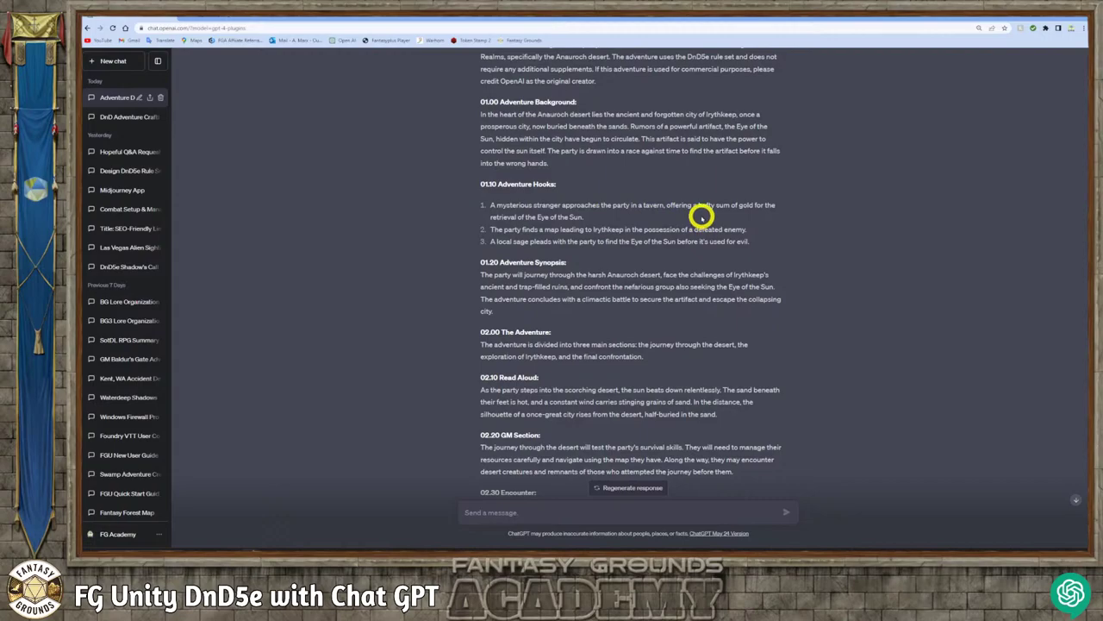
left_click_drag(601, 216, 491, 206)
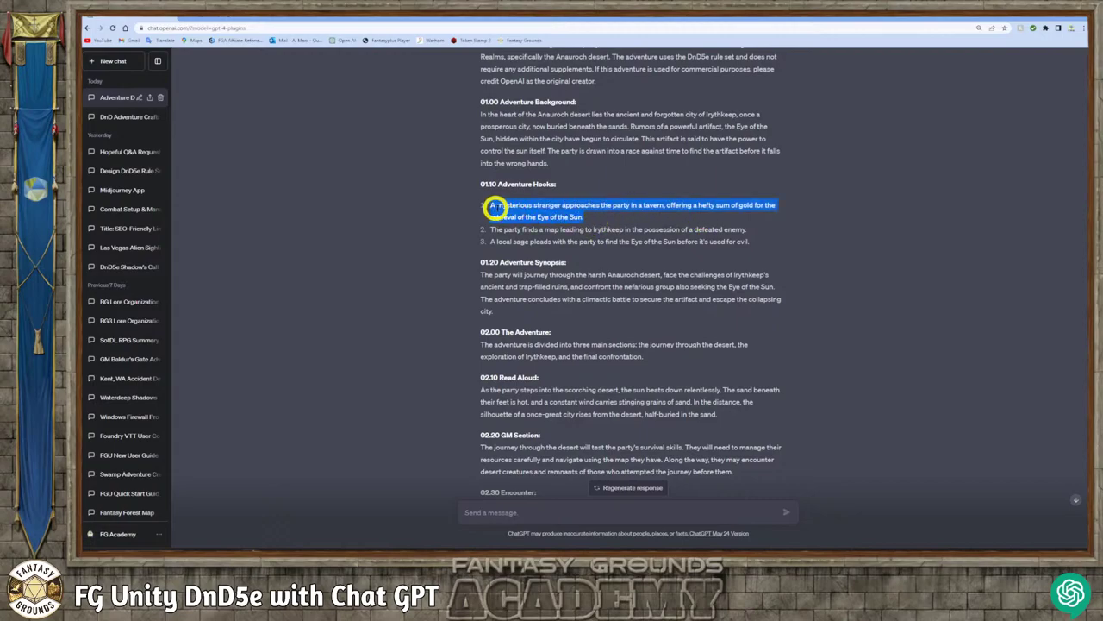
left_click(606, 219)
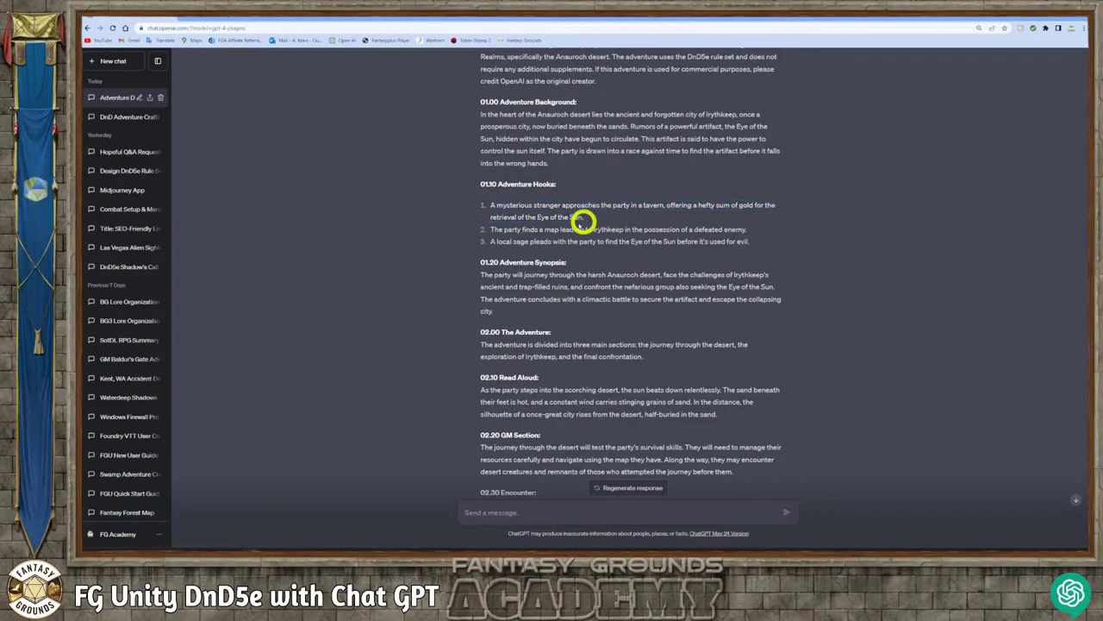
left_click_drag(584, 219, 493, 205)
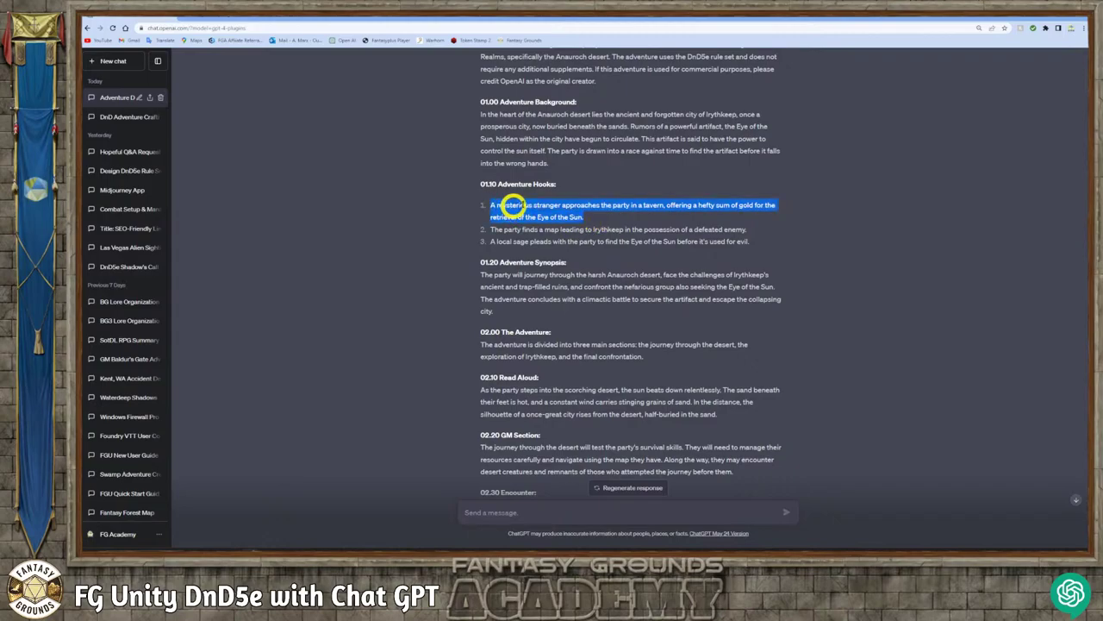
left_click(619, 224)
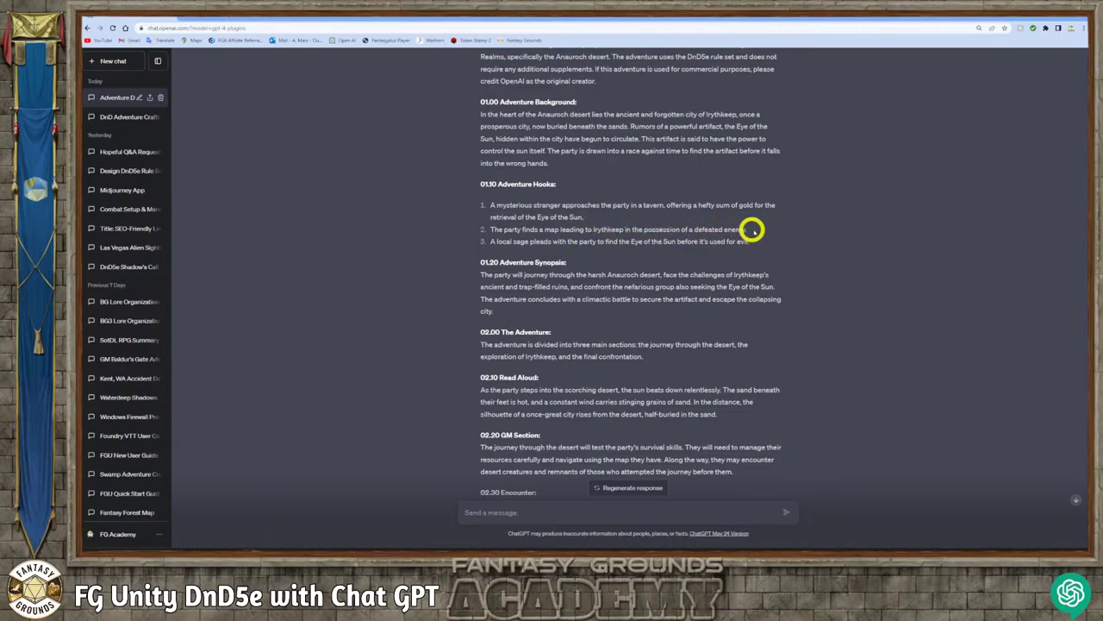
left_click_drag(746, 229, 492, 229)
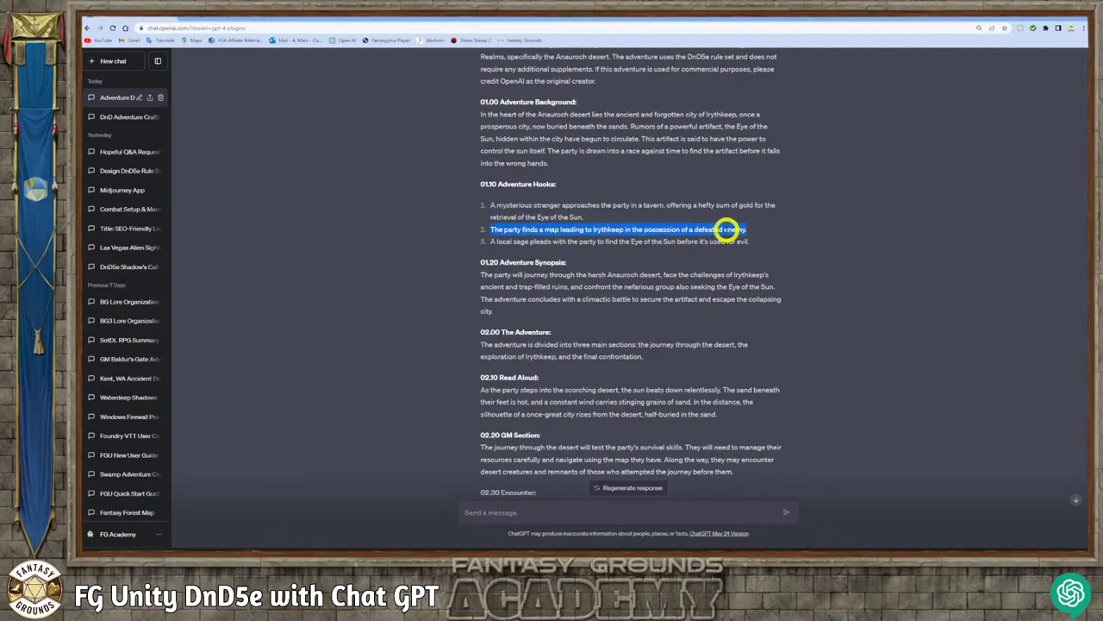
left_click_drag(781, 234, 490, 230)
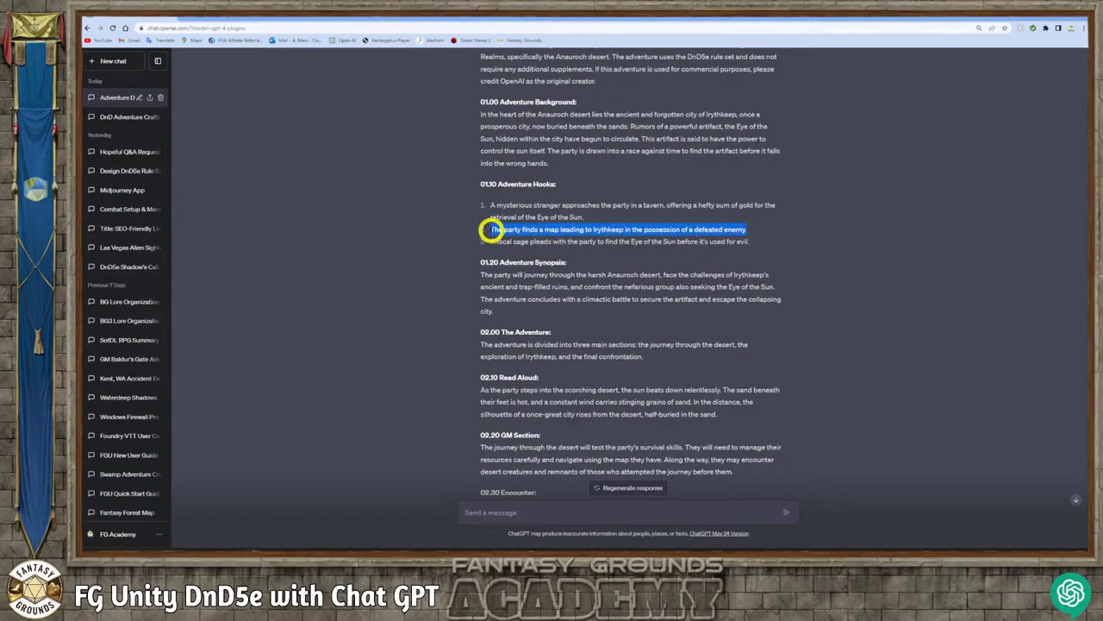
left_click(557, 230)
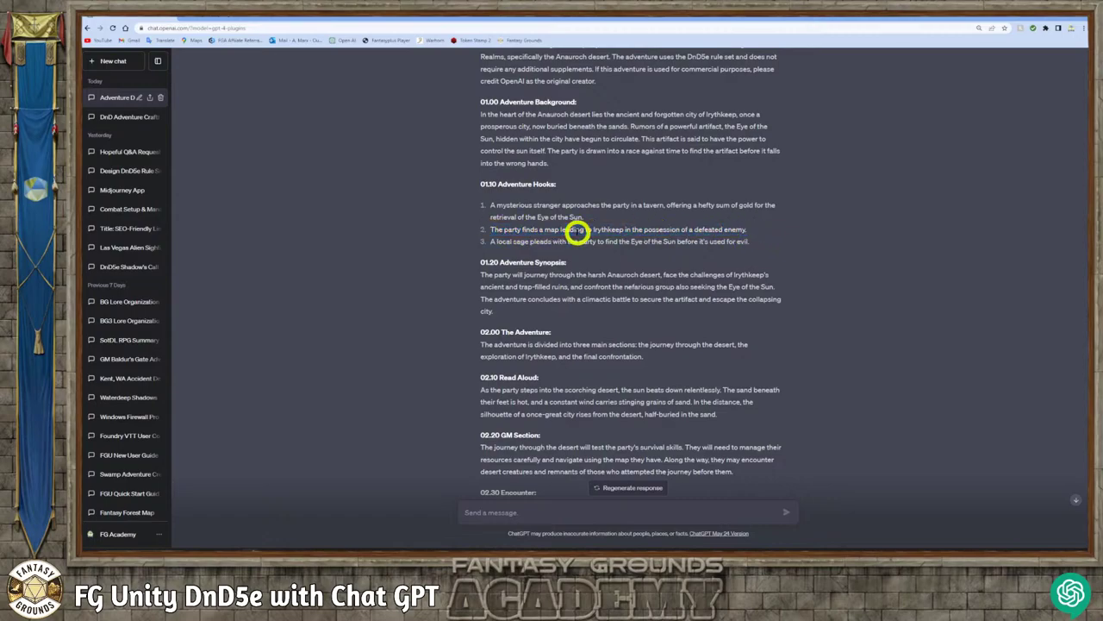
double_click(550, 231)
left_click(545, 231)
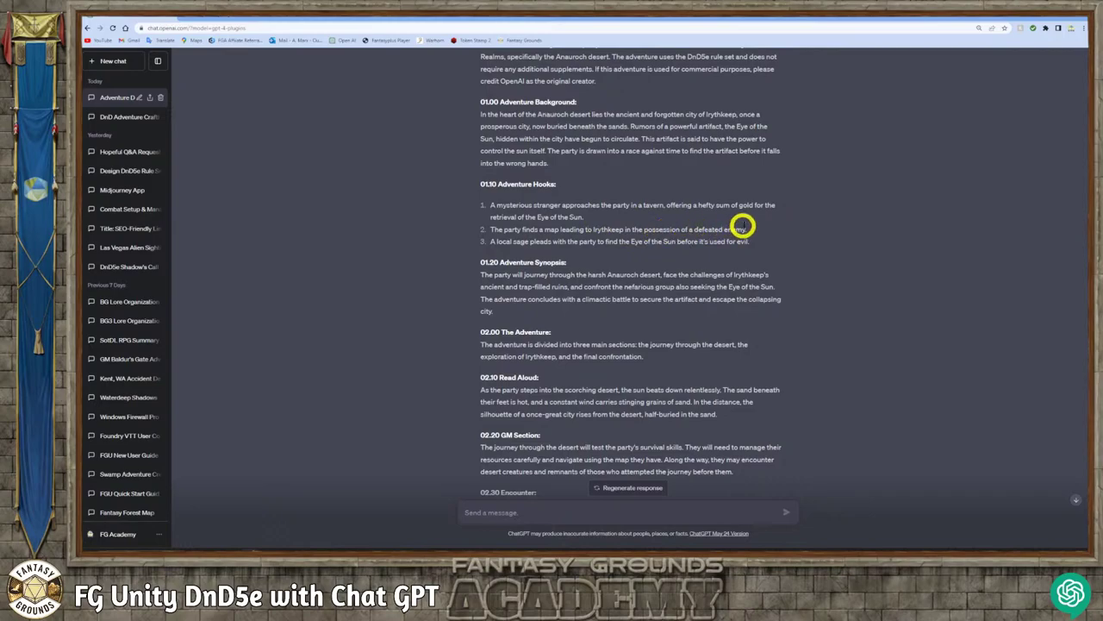
left_click_drag(751, 230, 494, 226)
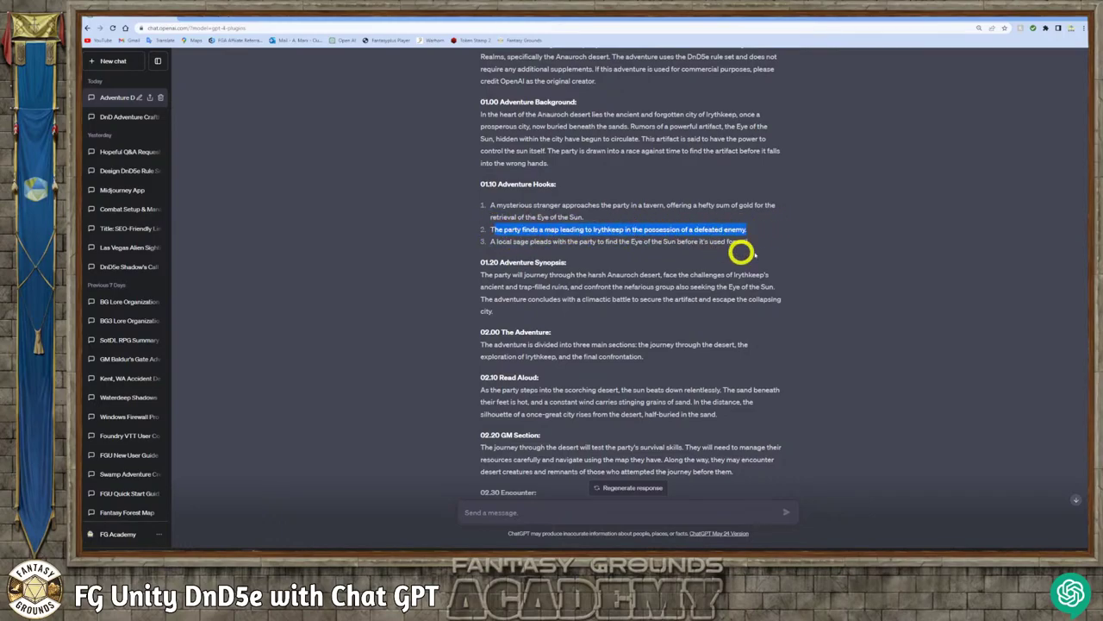
left_click(605, 252)
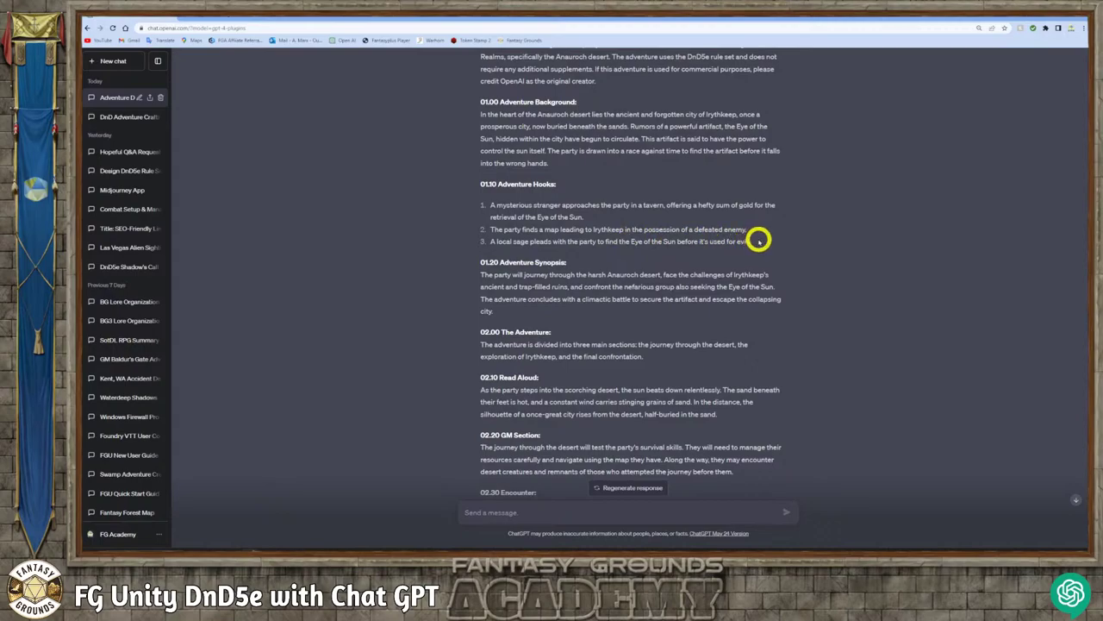
left_click_drag(759, 245, 491, 239)
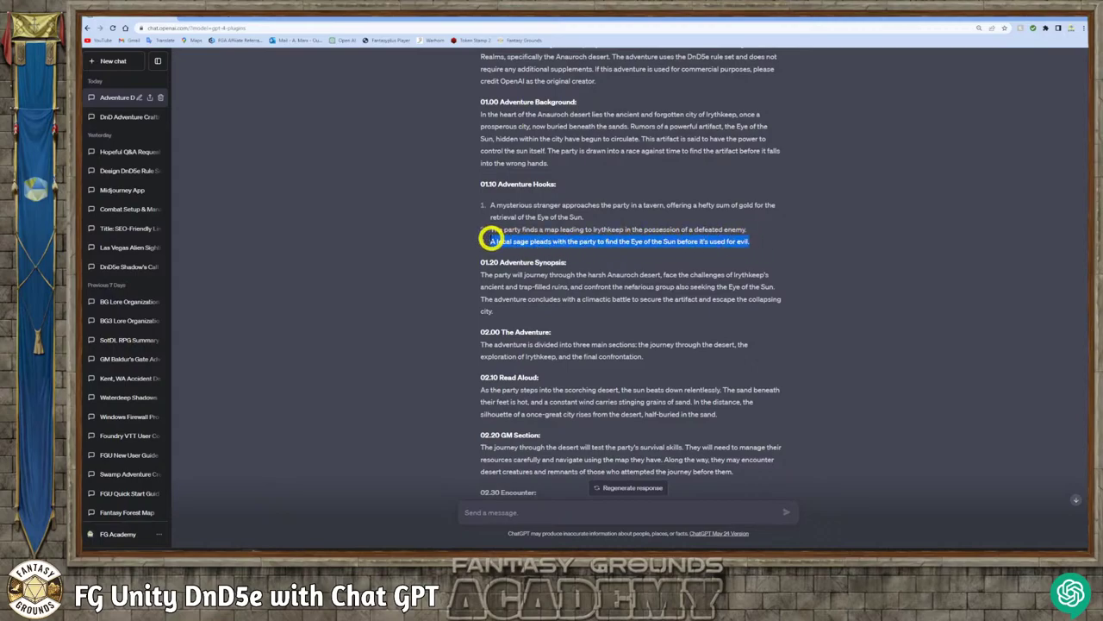
left_click(603, 246)
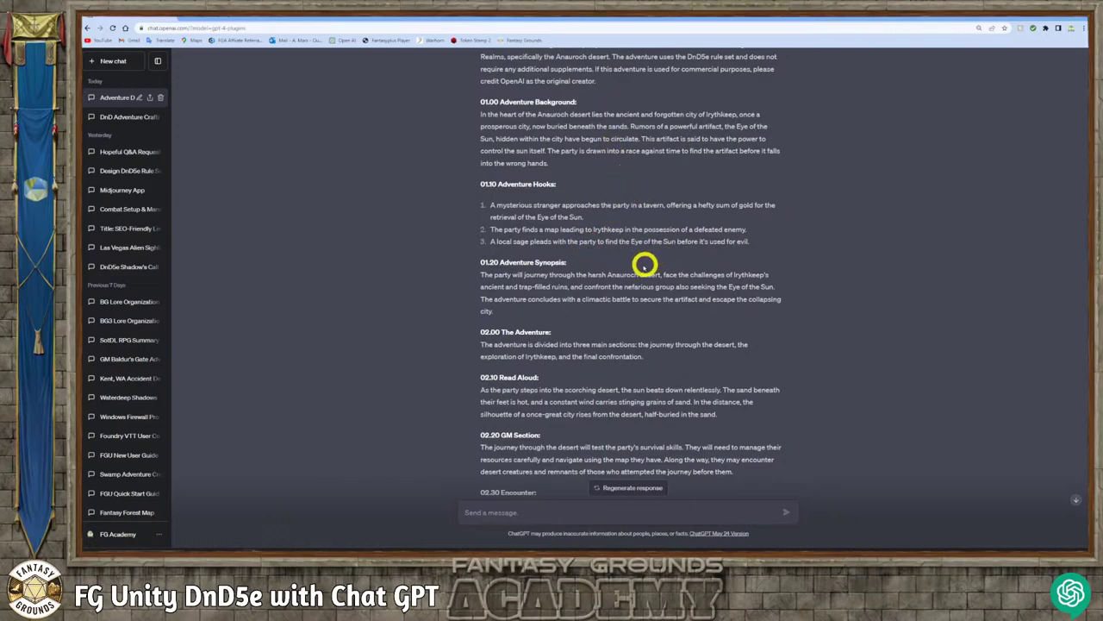
left_click_drag(752, 243, 495, 242)
left_click(530, 241)
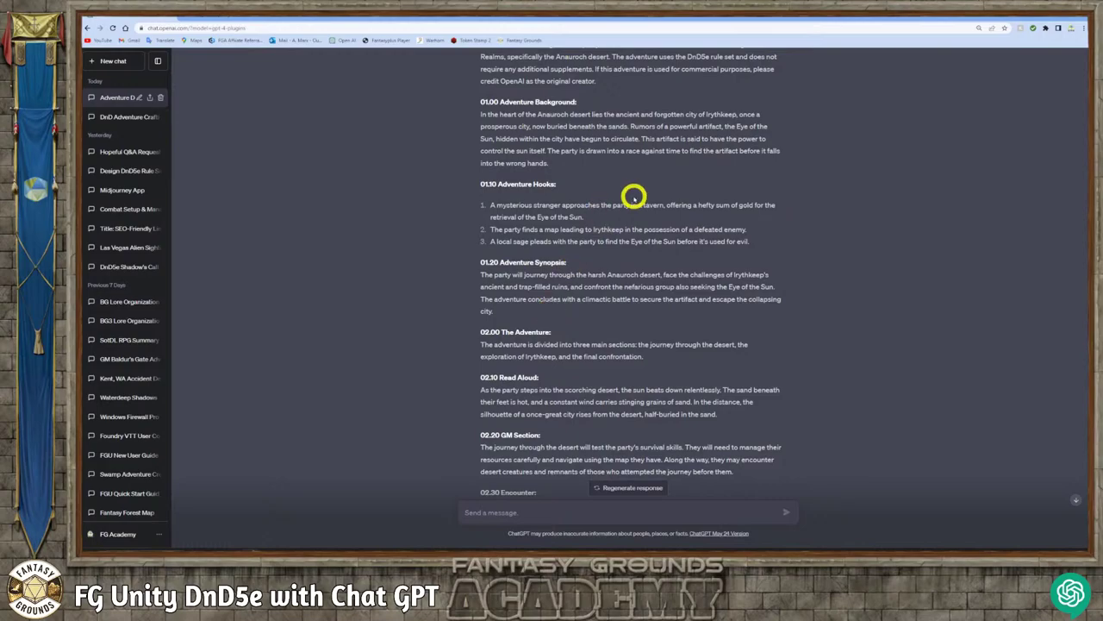
left_click_drag(780, 245, 494, 242)
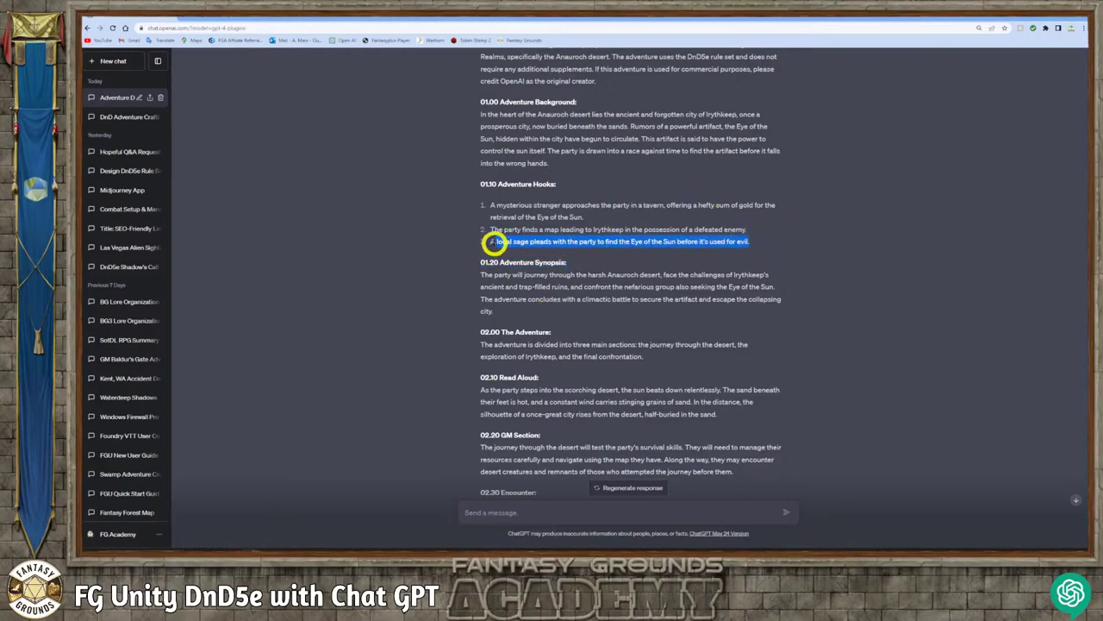
left_click(602, 246)
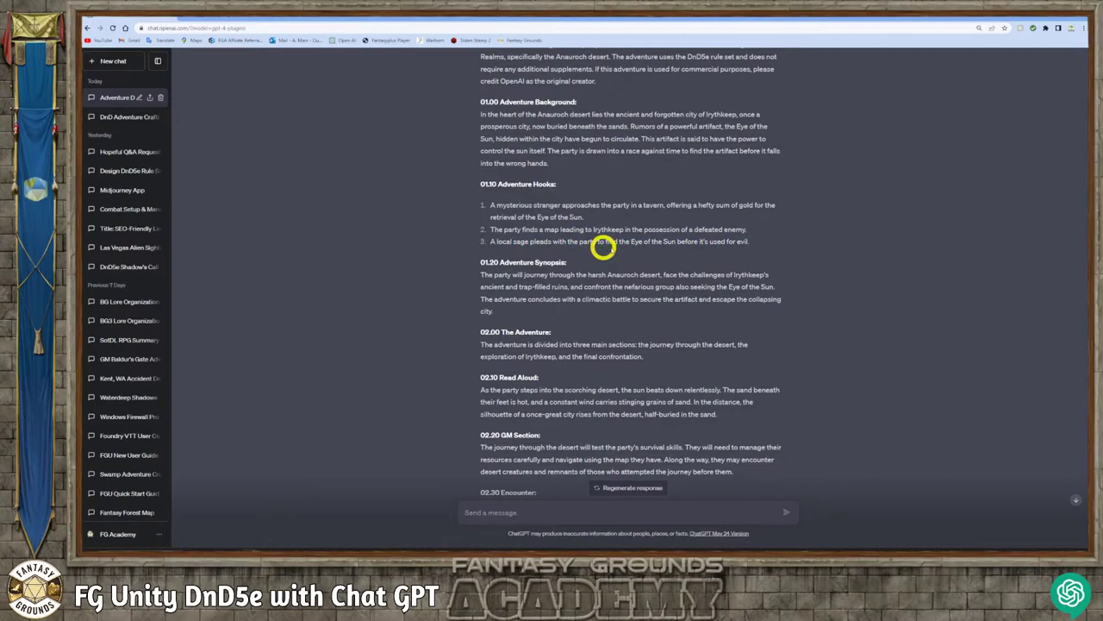
left_click_drag(747, 249, 536, 225)
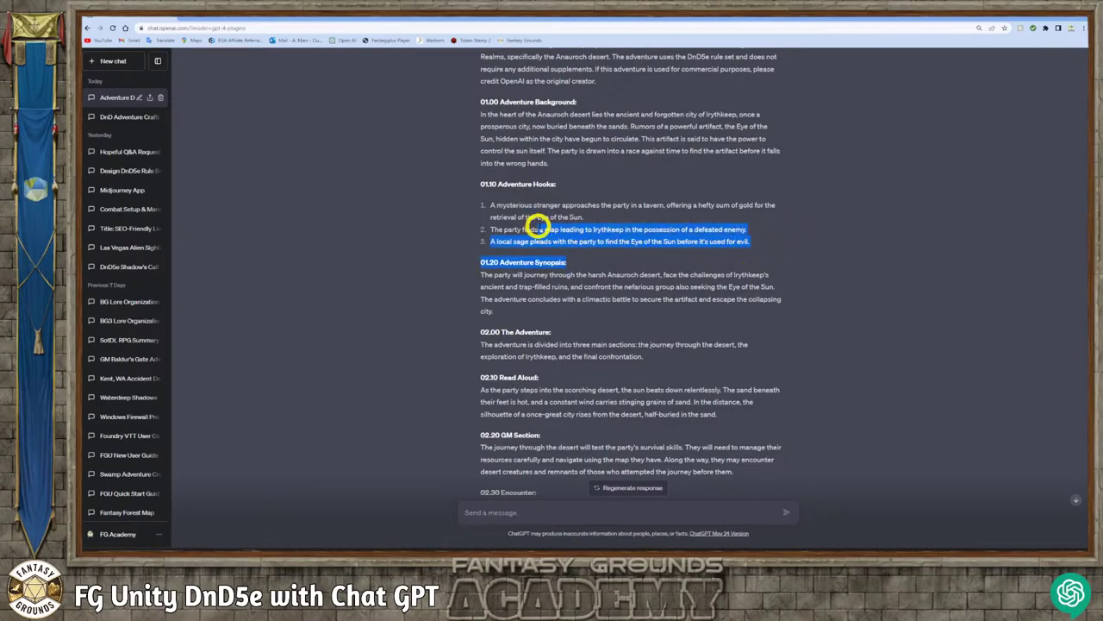
left_click(592, 217)
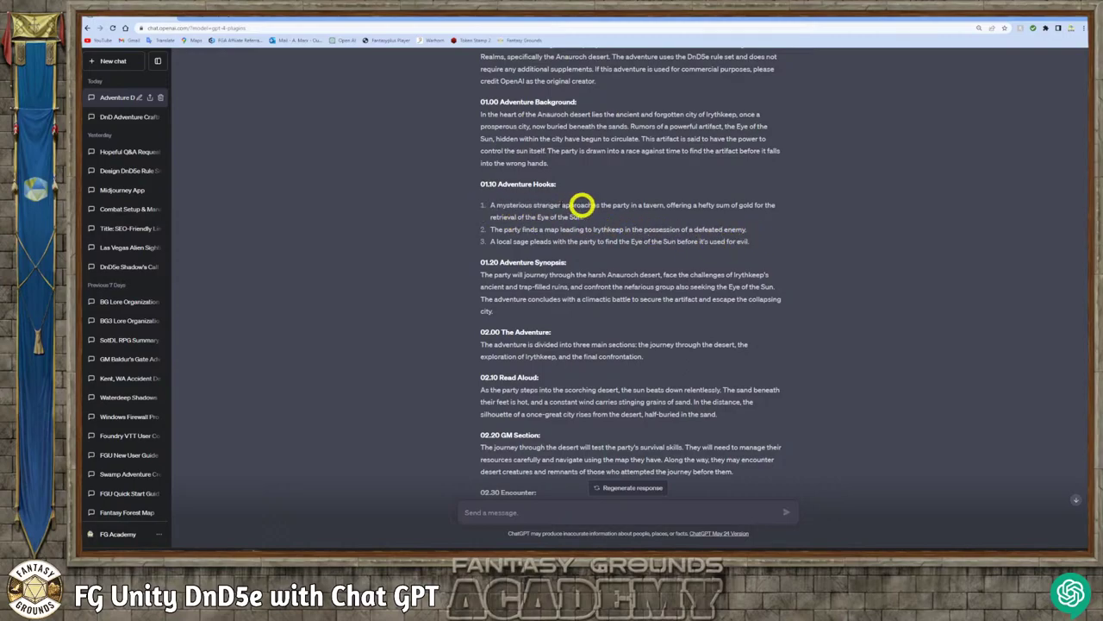
left_click_drag(496, 205, 759, 244)
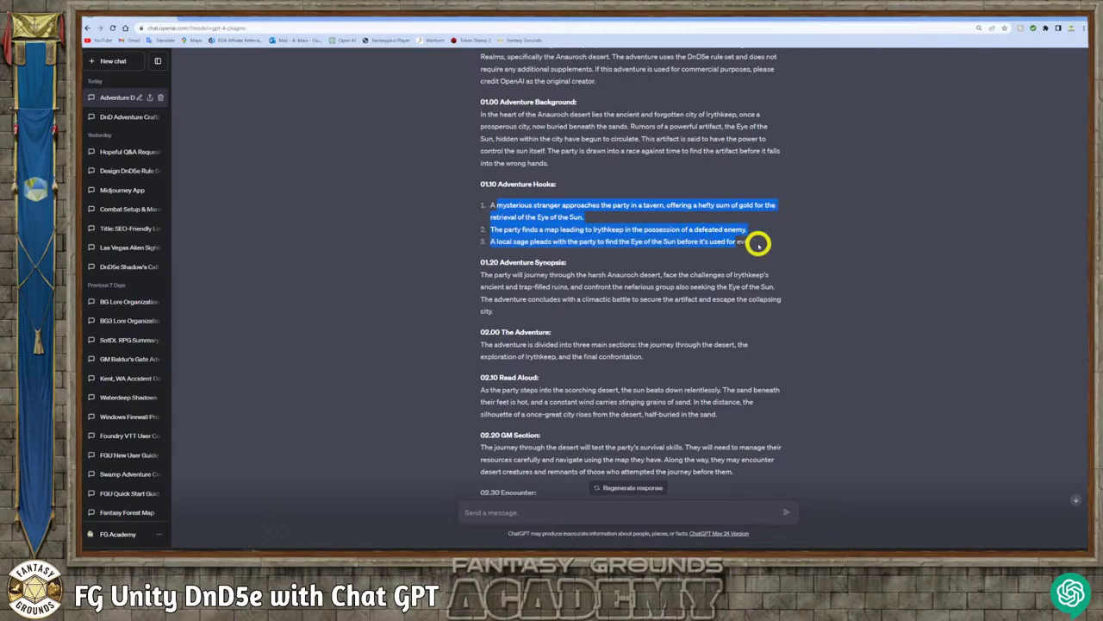
left_click(755, 244)
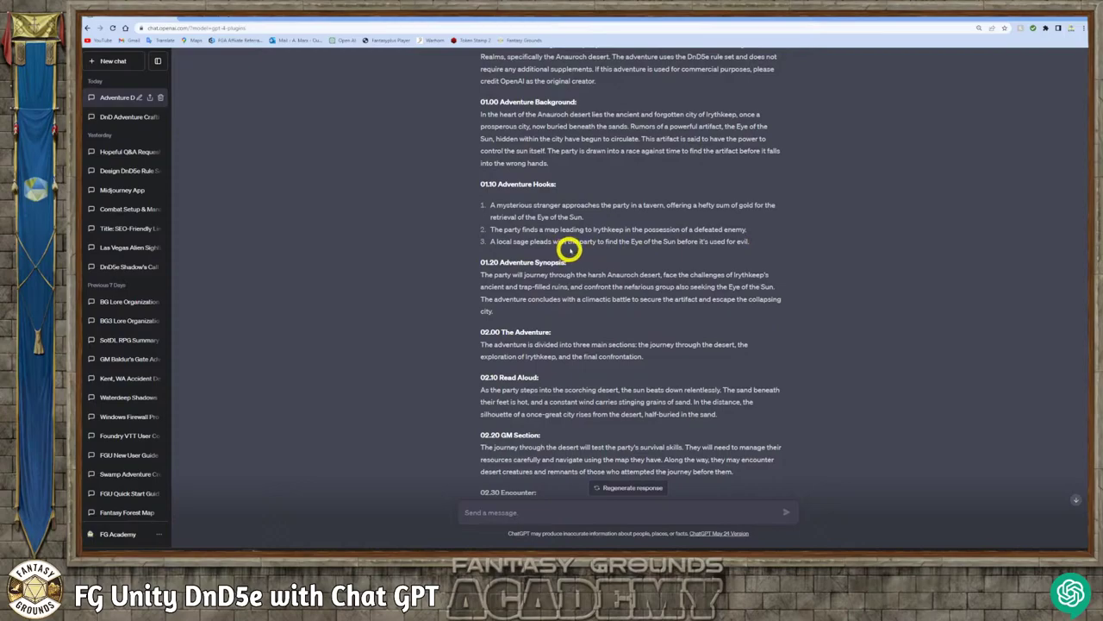
left_click_drag(584, 218, 491, 209)
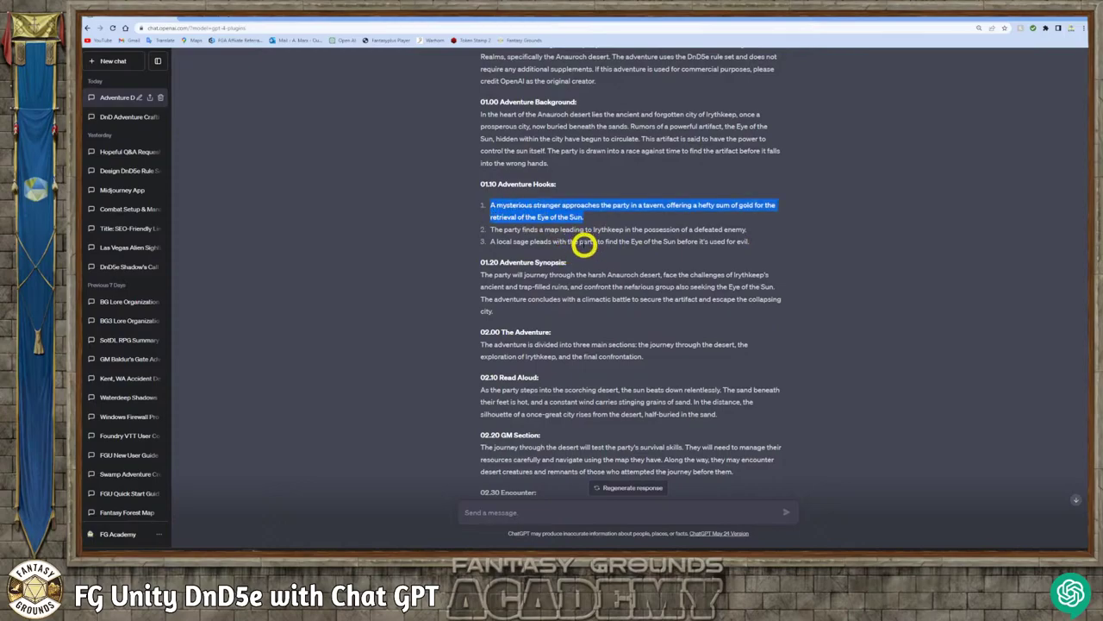
left_click(598, 225)
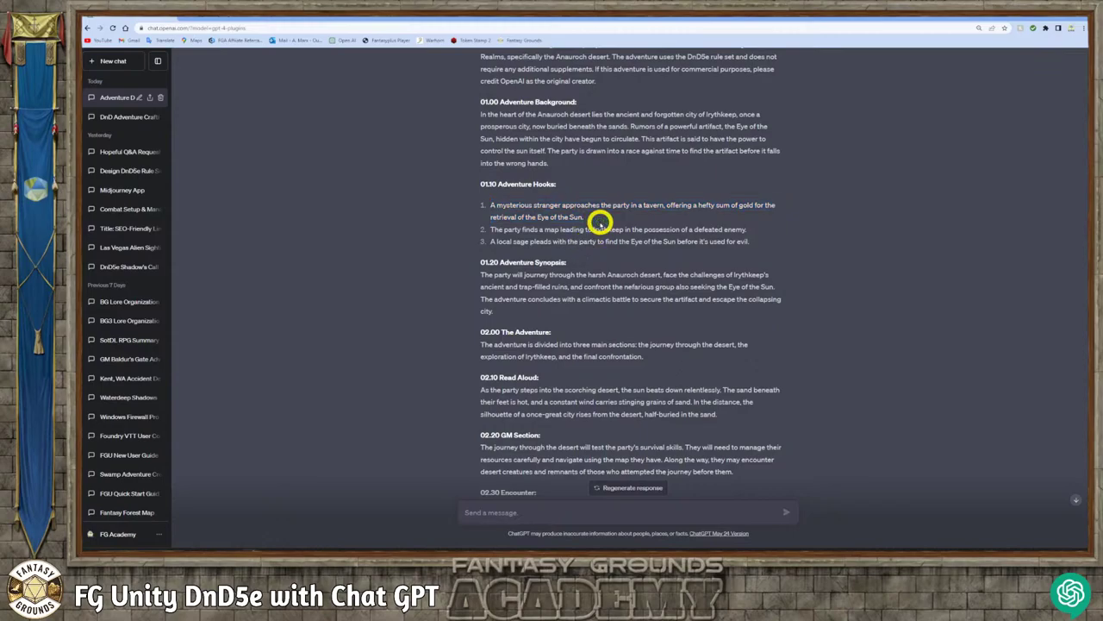
left_click_drag(751, 240, 491, 207)
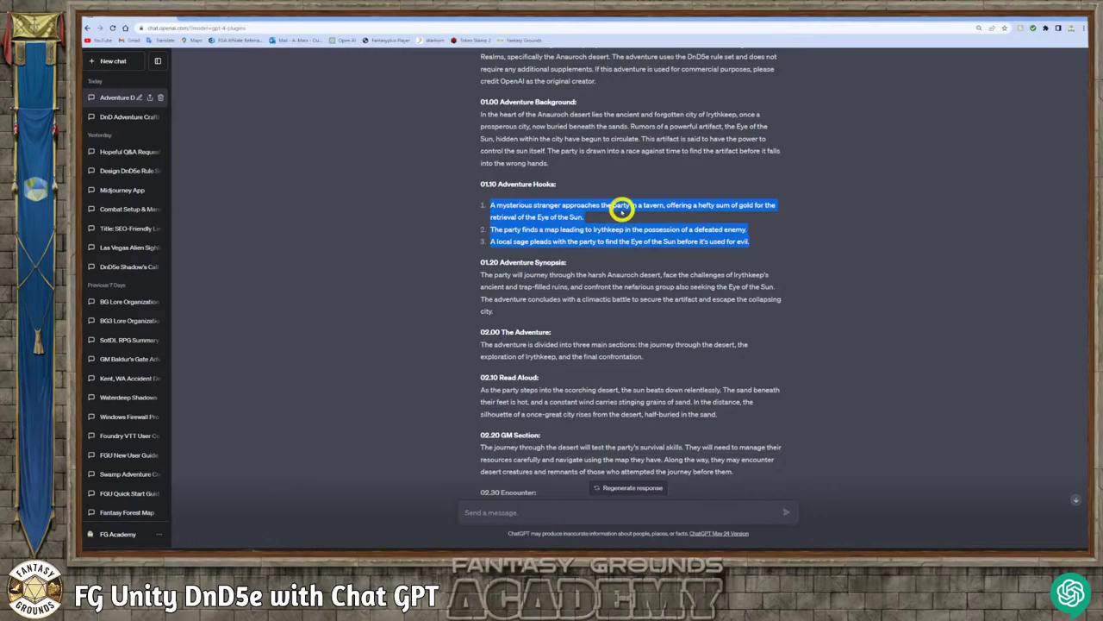
left_click(620, 252)
scroll(551, 233, "down", 1)
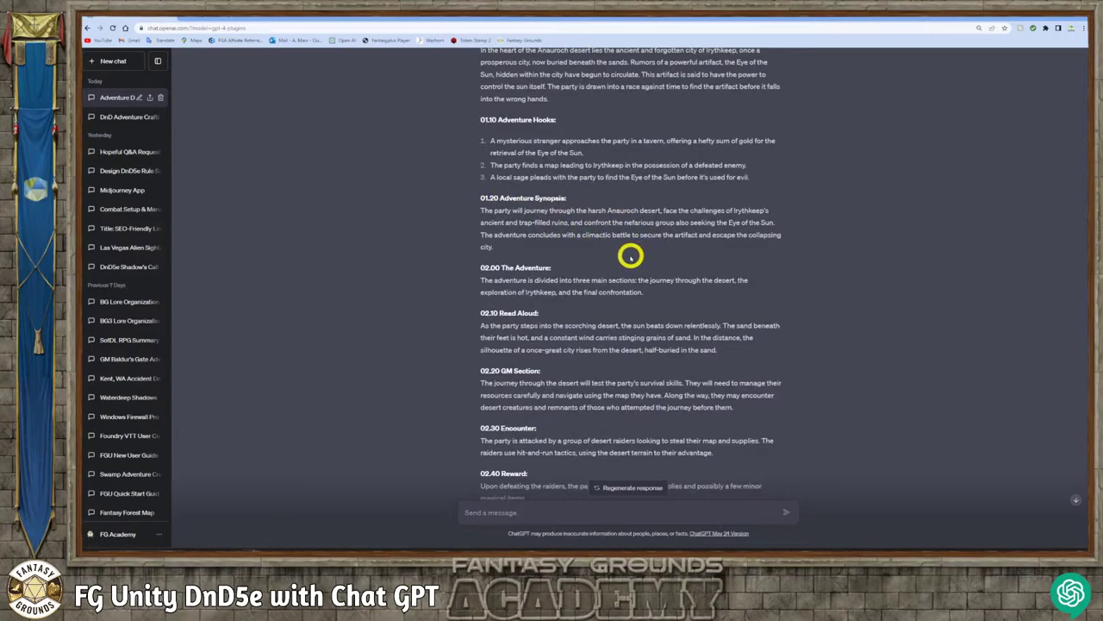
scroll(629, 255, "up", 1)
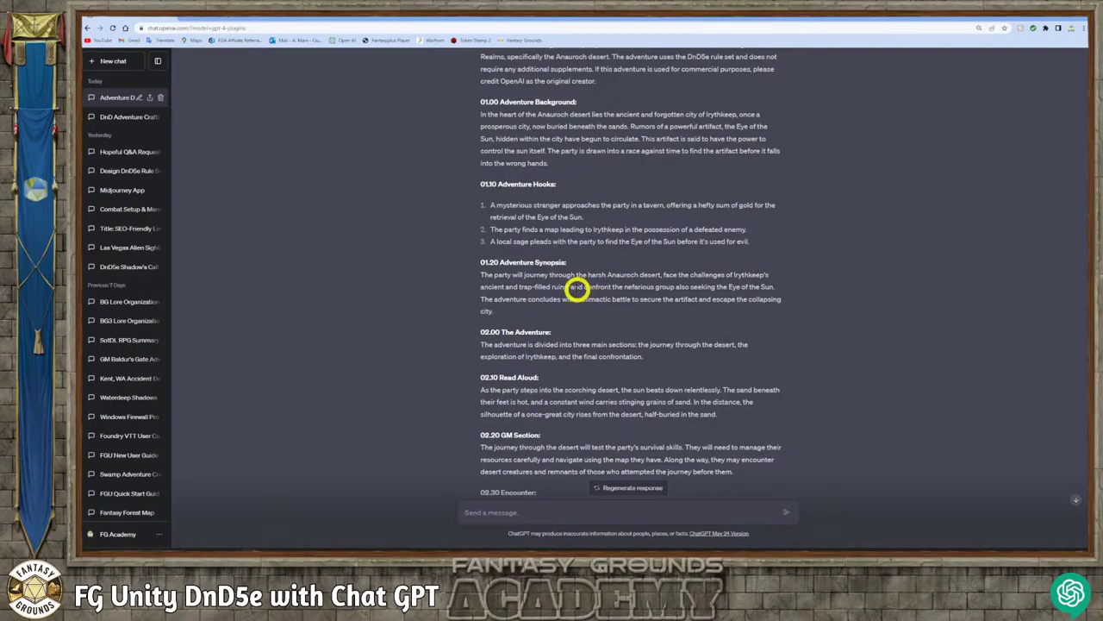
left_click_drag(552, 288, 522, 293)
left_click(616, 293)
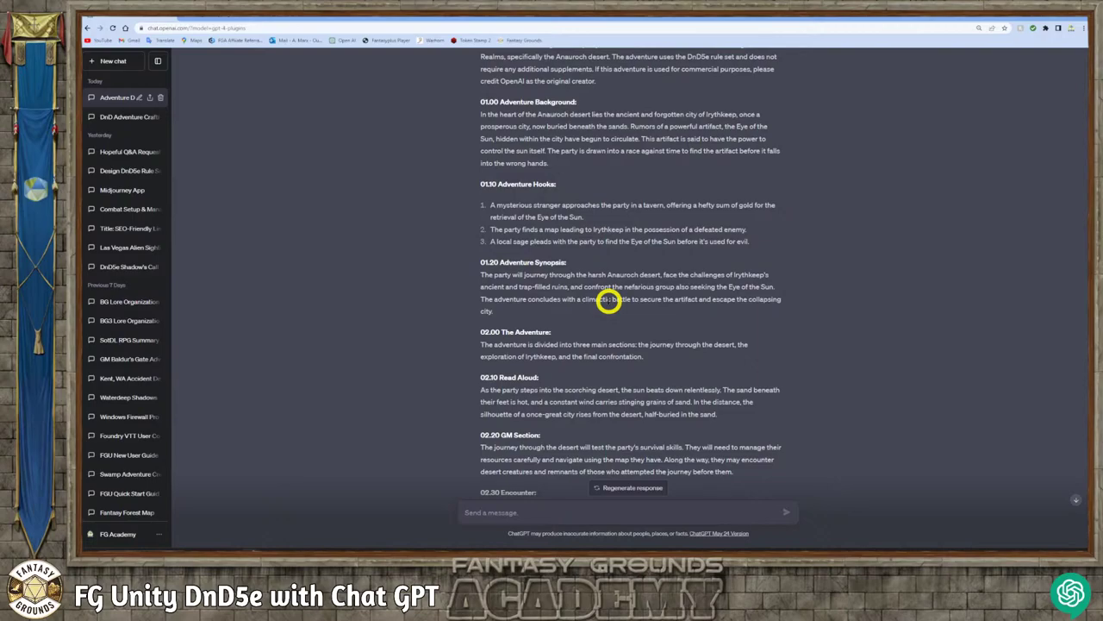
scroll(633, 306, "down", 1)
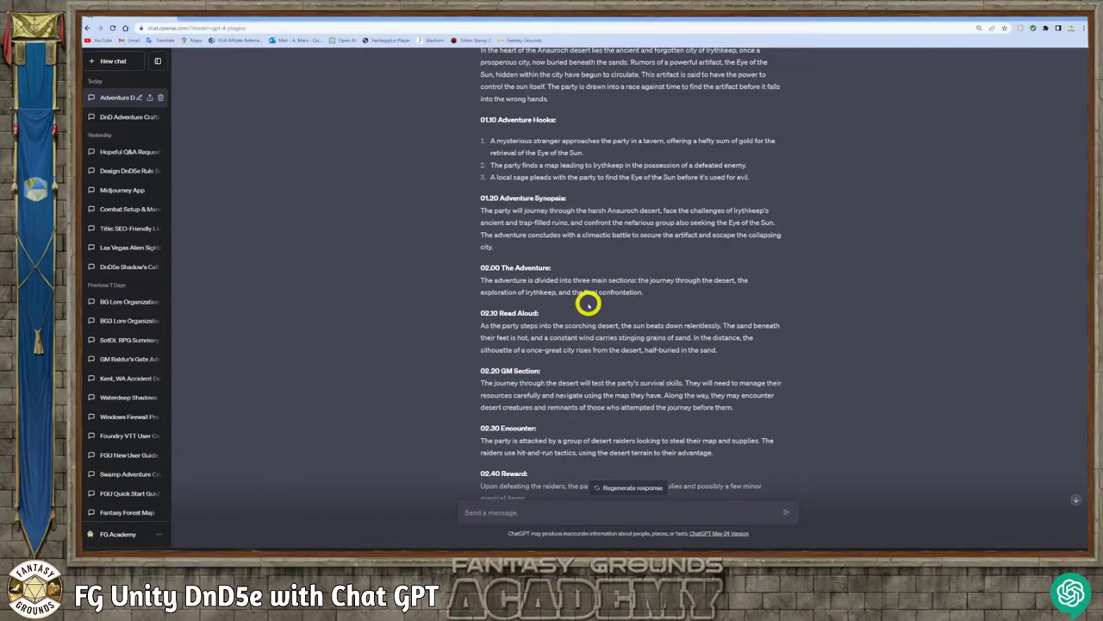
scroll(578, 311, "down", 1)
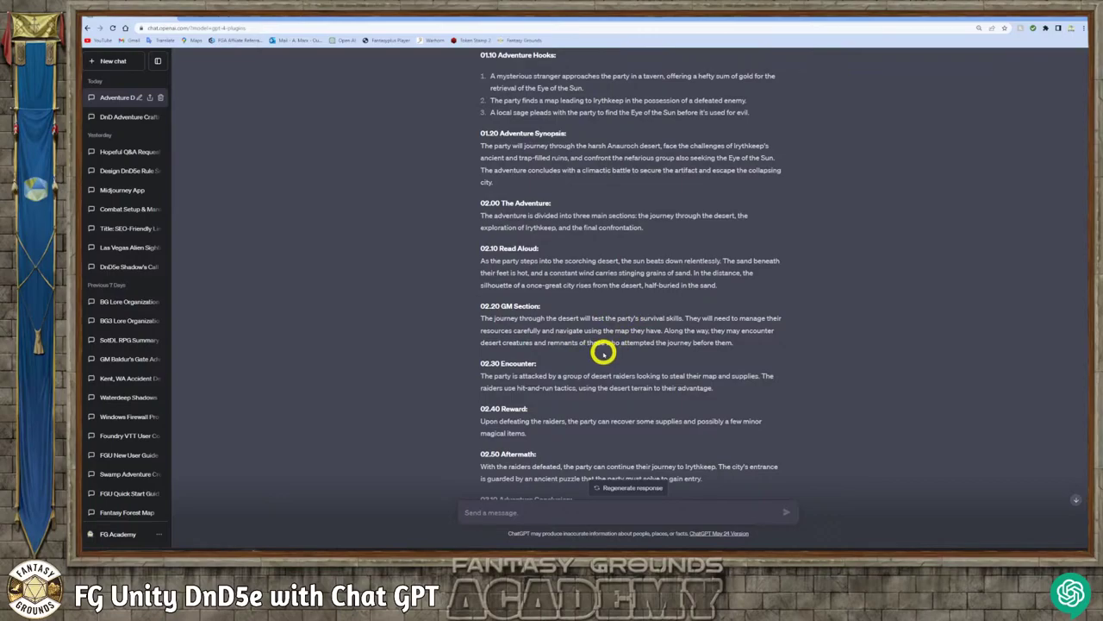
- Scroll through the desert adventure outline to review sections 02.10–02.40
scroll(602, 346, "down", 1)
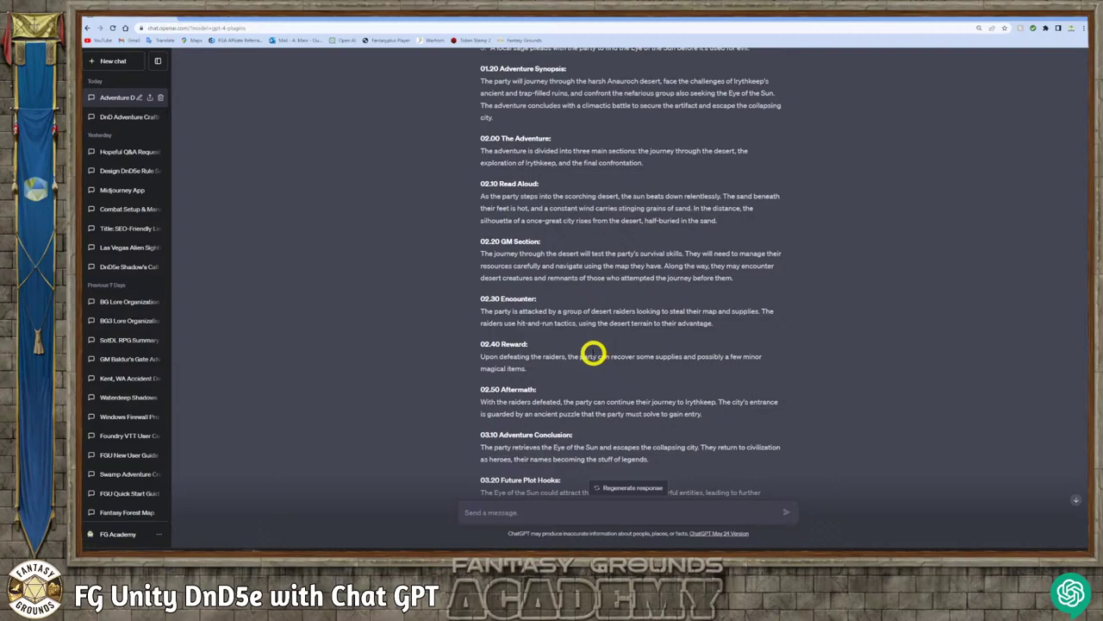
scroll(572, 360, "up", 1)
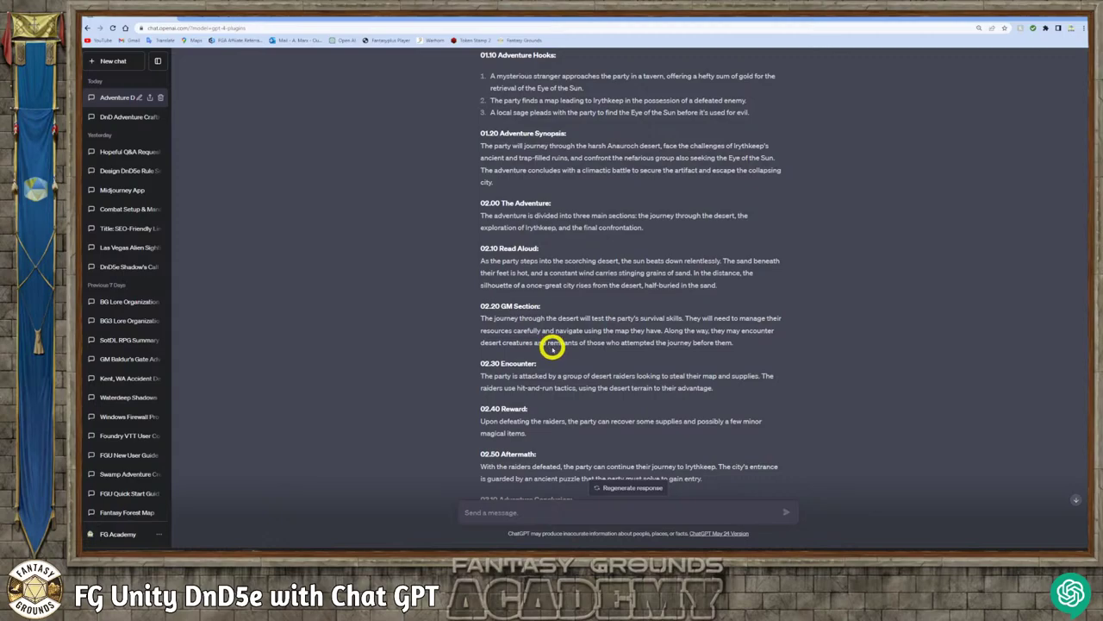
scroll(551, 343, "down", 1)
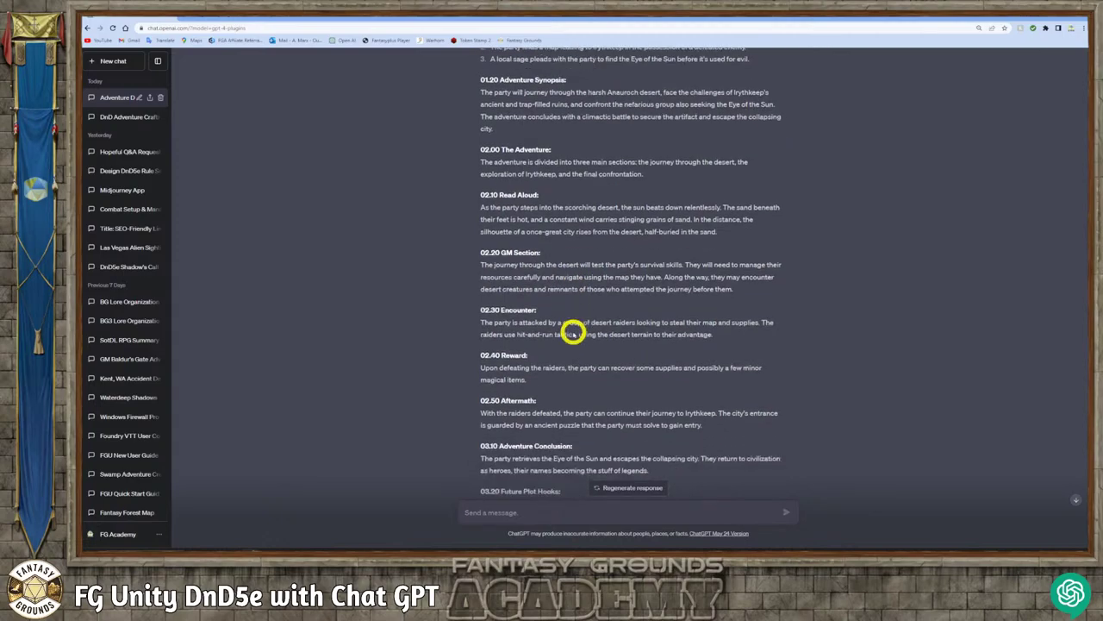
scroll(571, 328, "up", 2)
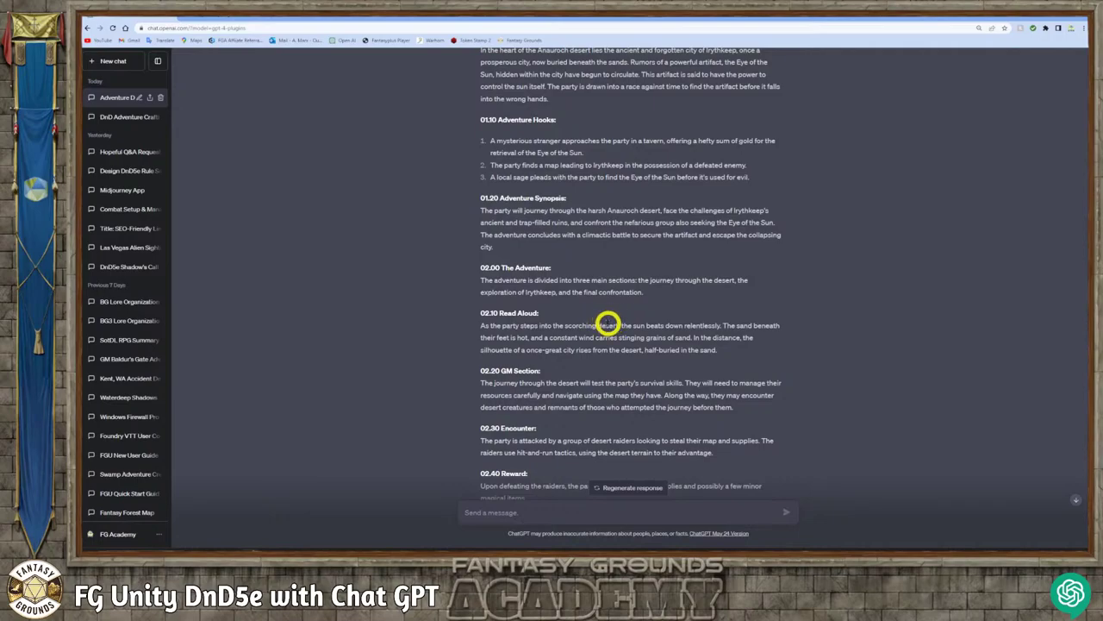
scroll(597, 321, "down", 1)
scroll(598, 319, "down", 1)
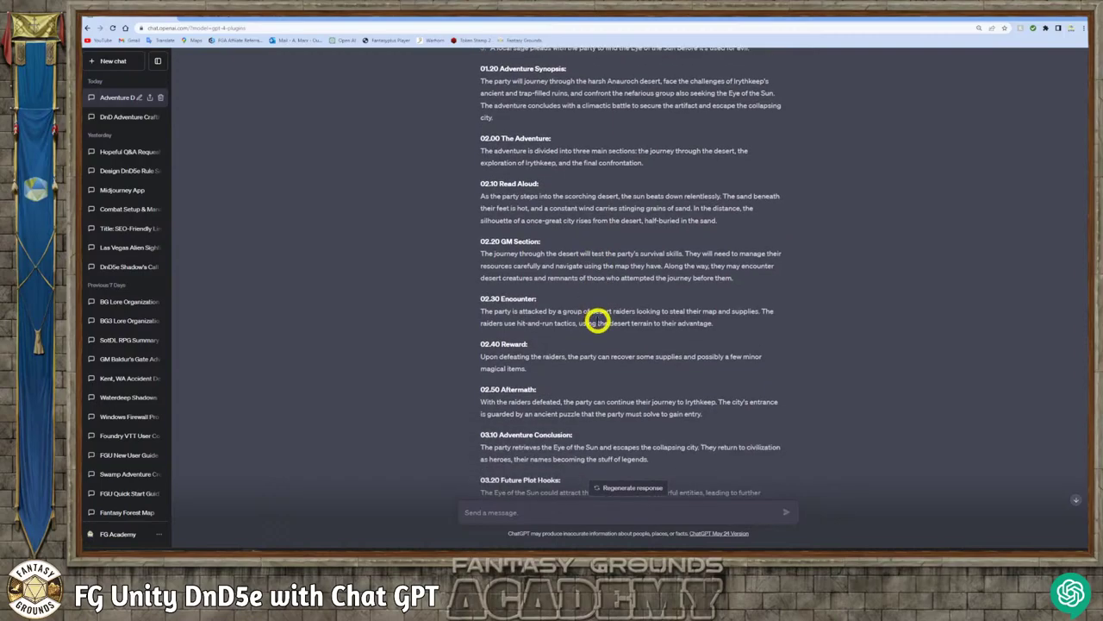
scroll(597, 320, "up", 2)
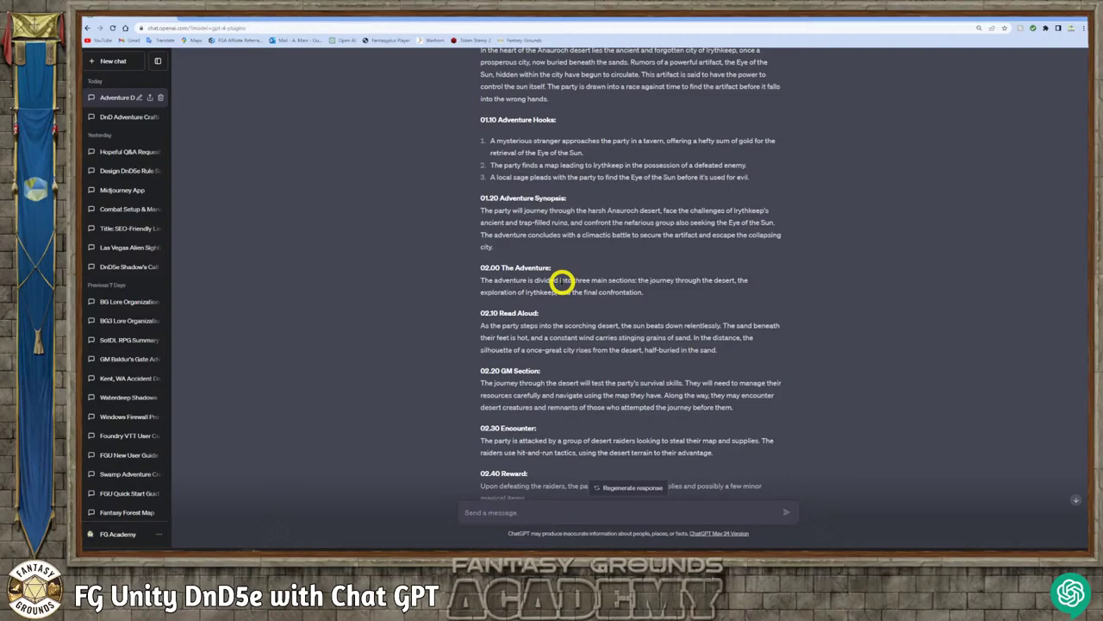
scroll(587, 263, "down", 1)
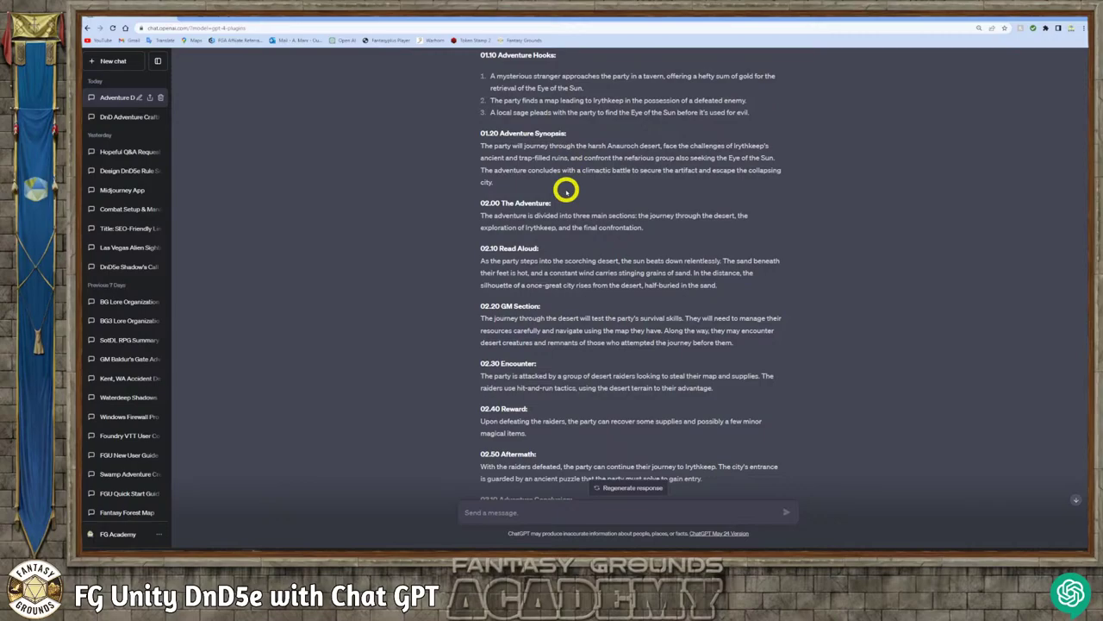
scroll(535, 206, "down", 1)
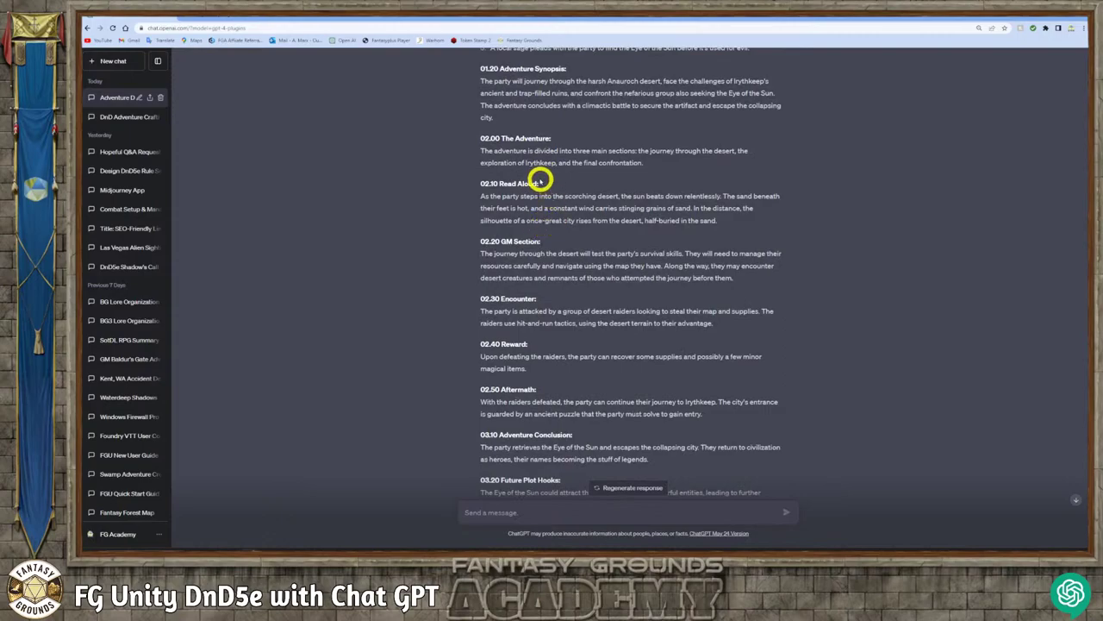
scroll(595, 233, "up", 2)
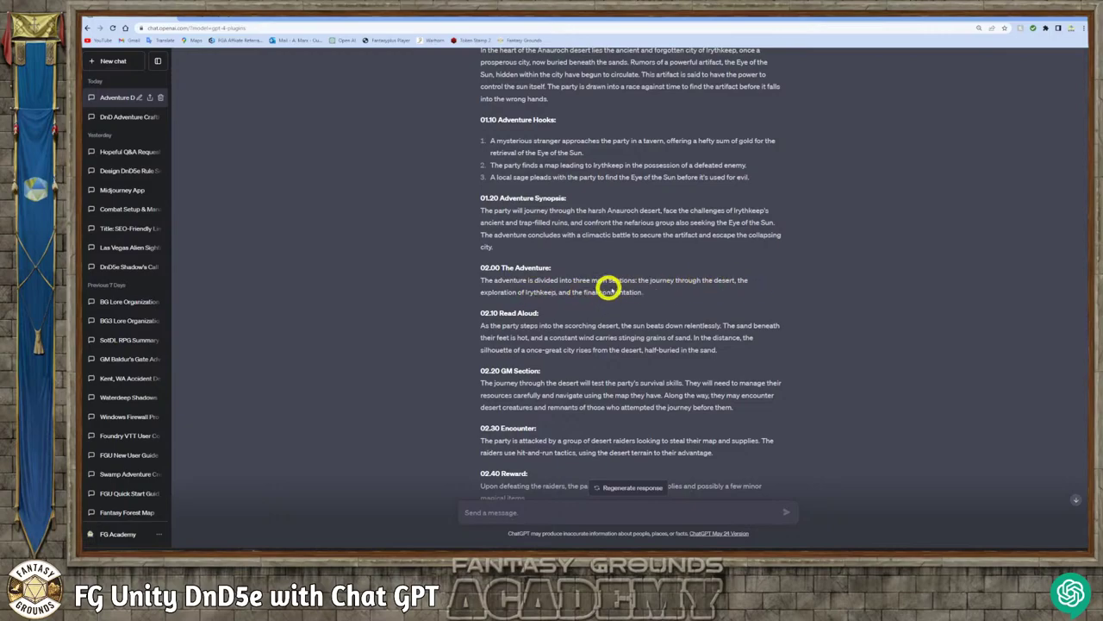
scroll(671, 290, "down", 1)
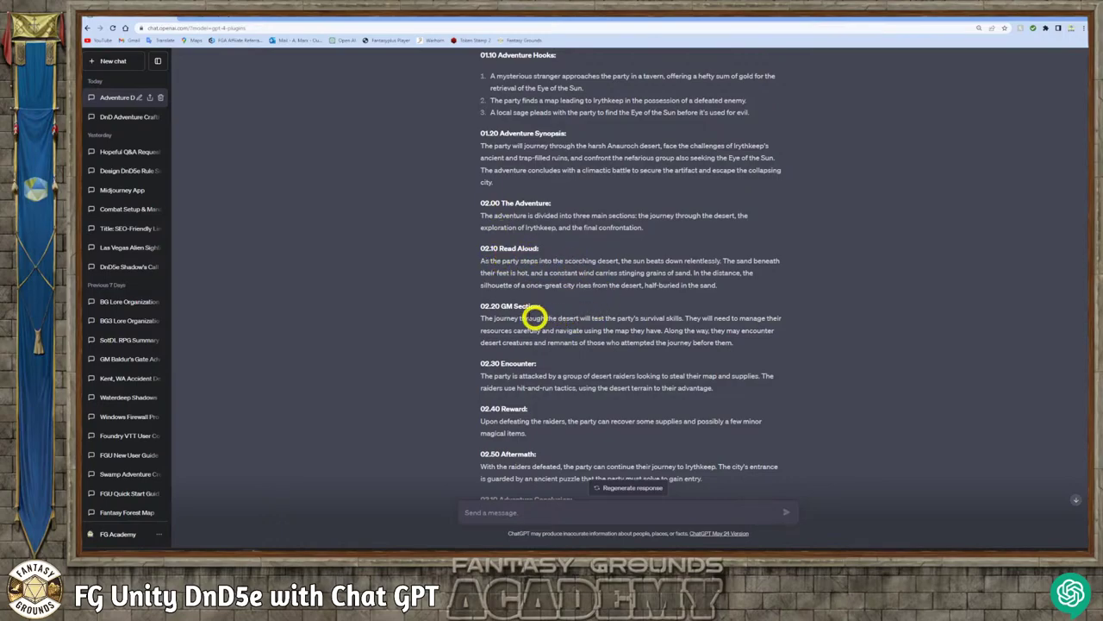
scroll(548, 308, "down", 1)
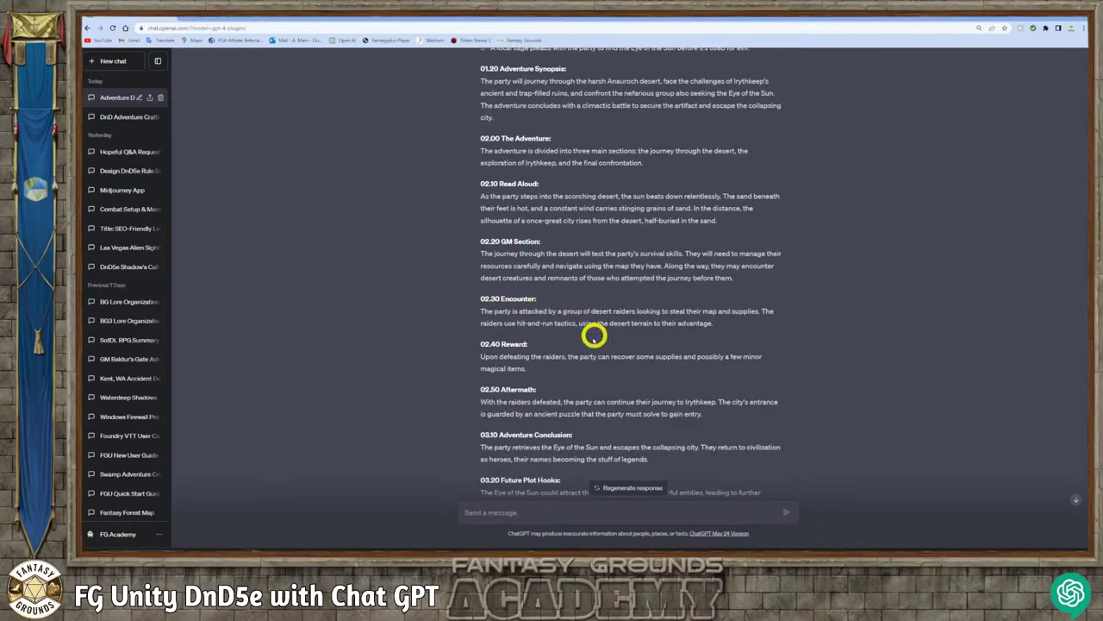
scroll(601, 353, "down", 1)
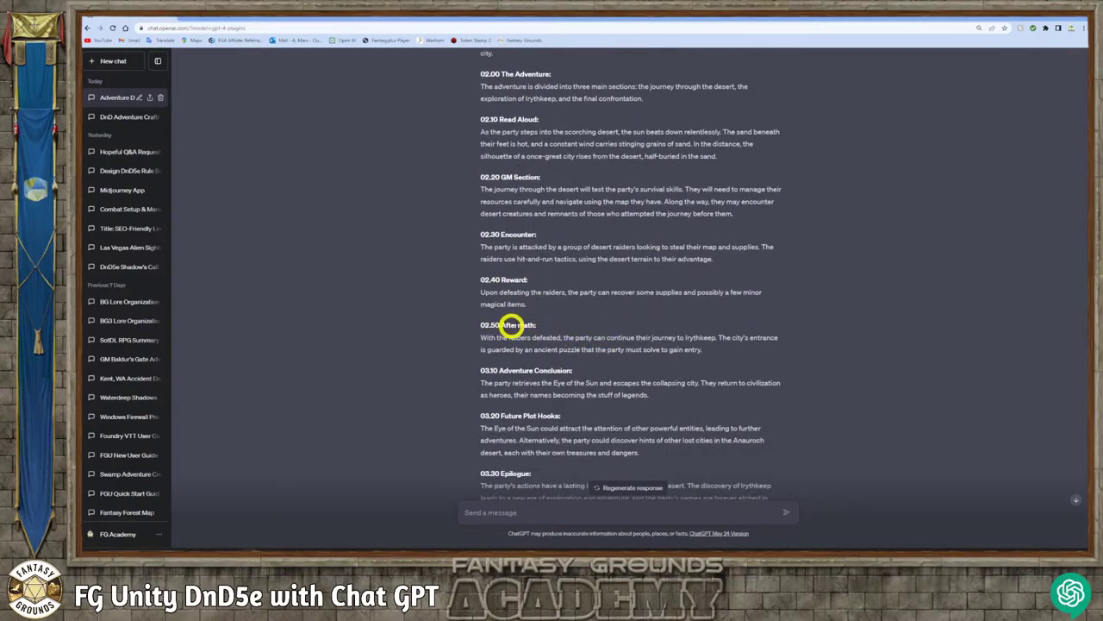
scroll(565, 332, "down", 1)
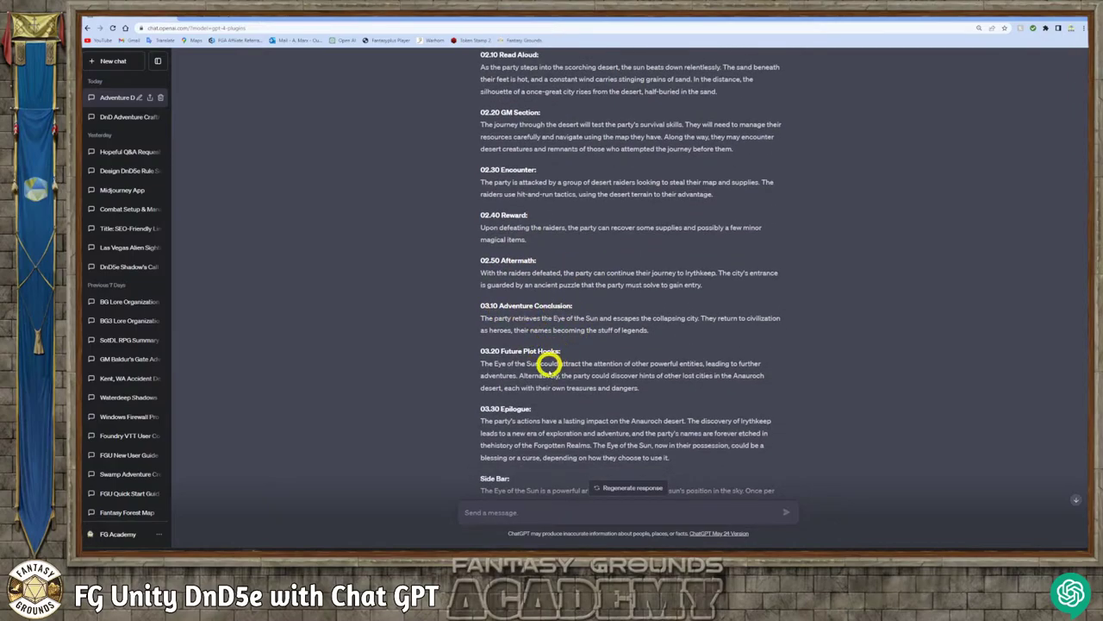
scroll(583, 419, "down", 2)
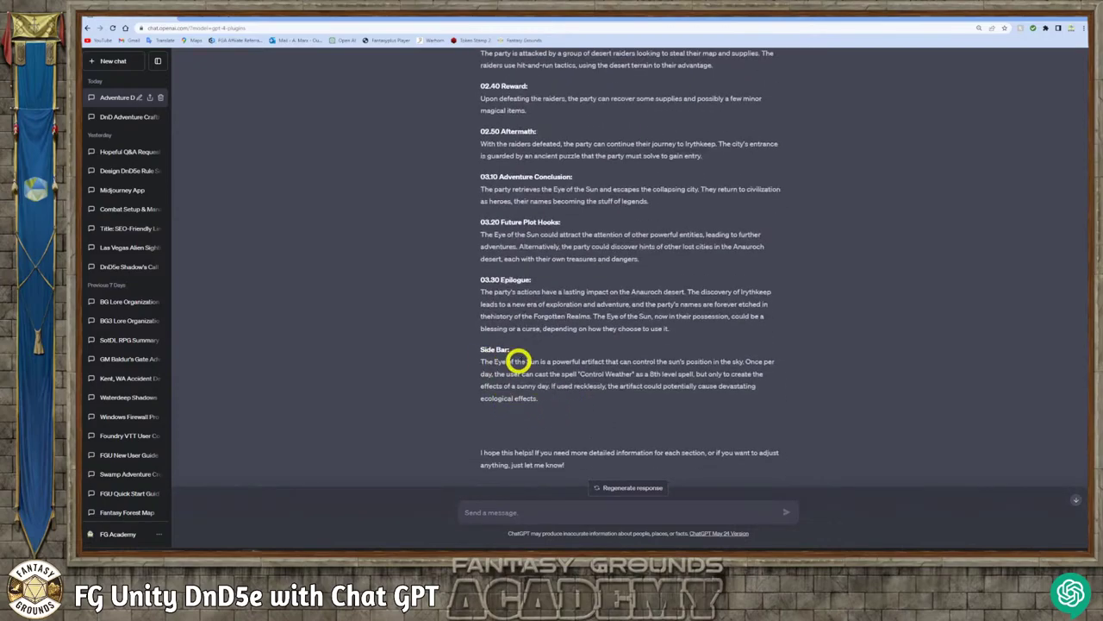
scroll(537, 380, "up", 2)
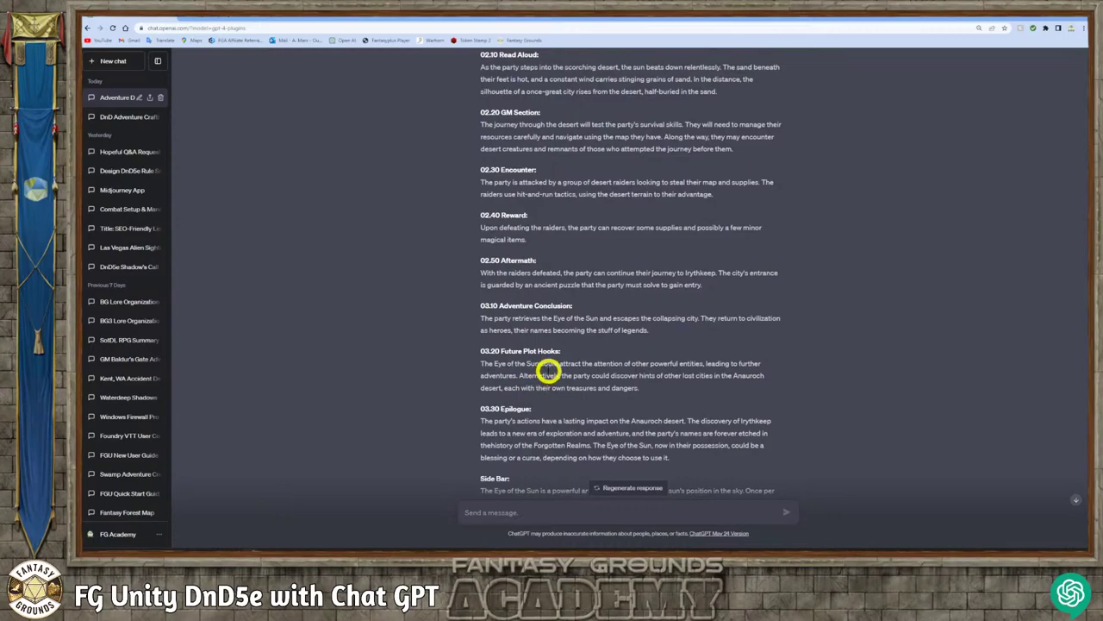
scroll(549, 369, "up", 1)
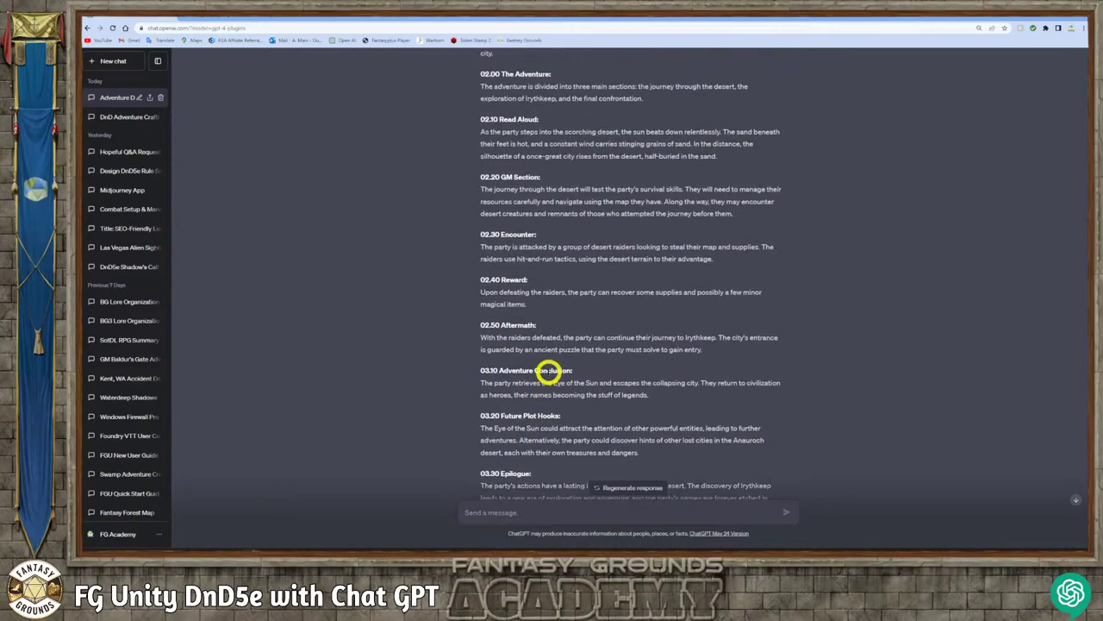
scroll(521, 276, "up", 1)
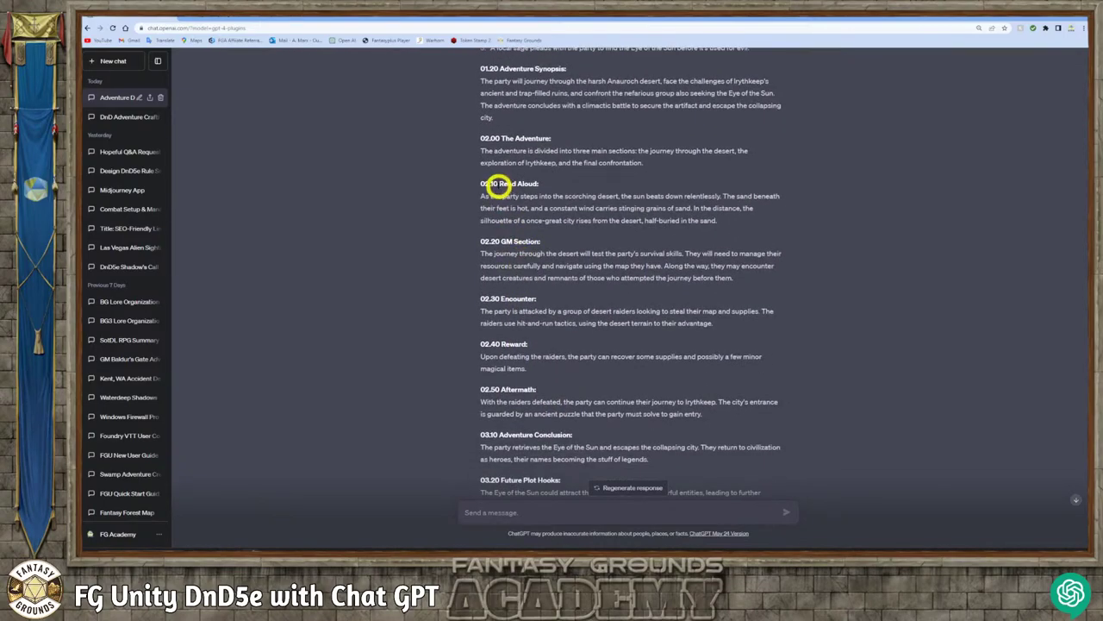
- Highlight the Read Aloud through Reward sections, then zoom the page in with Ctrl+Plus
left_click_drag(481, 182, 623, 367)
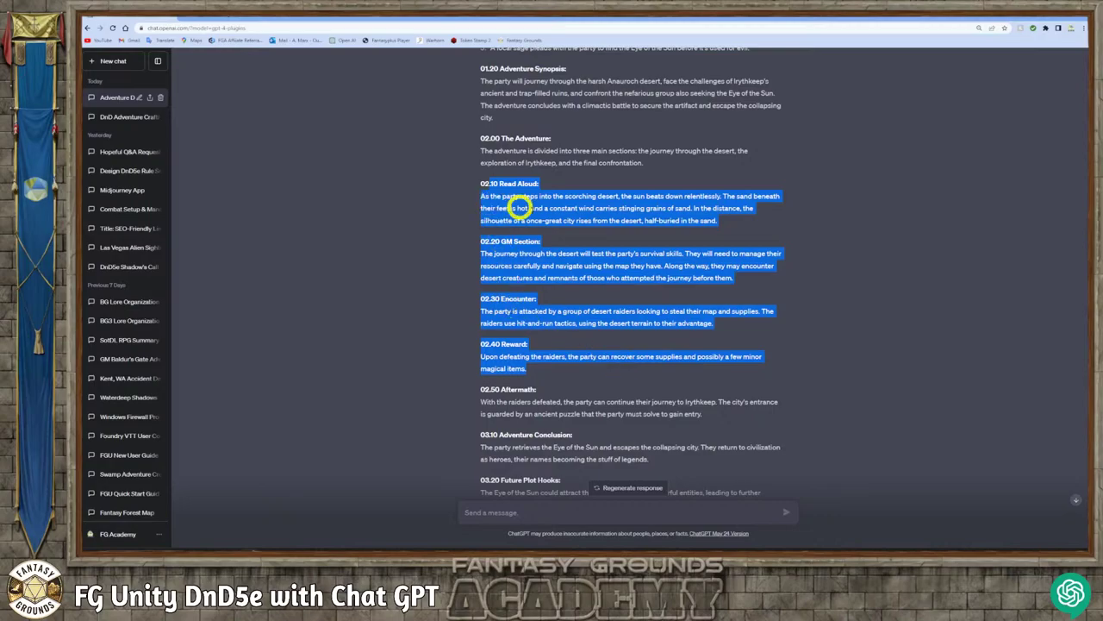
left_click(463, 261)
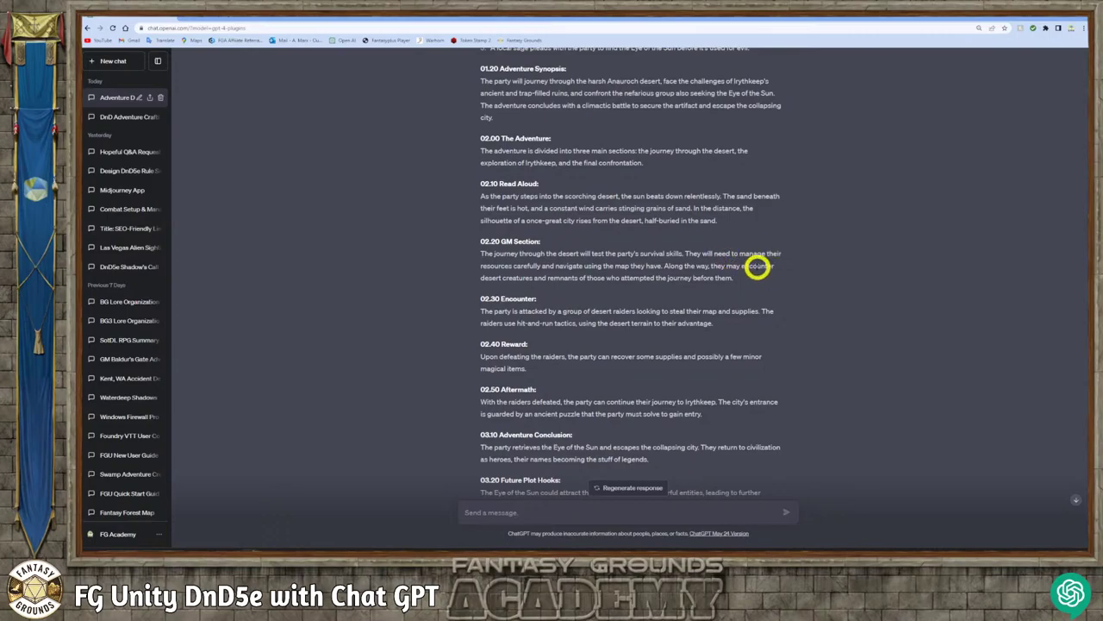
key("ctrl+plus")
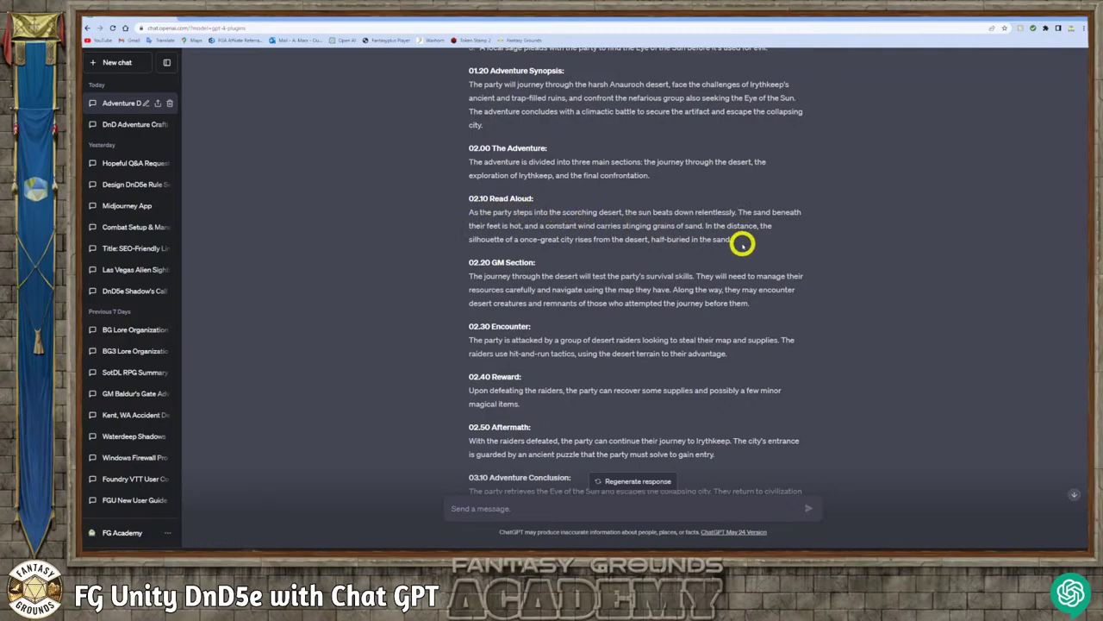
- Copy the 02.10 Read Aloud heading with its paragraph and place the cursor in the message box
left_click_drag(737, 241, 472, 213)
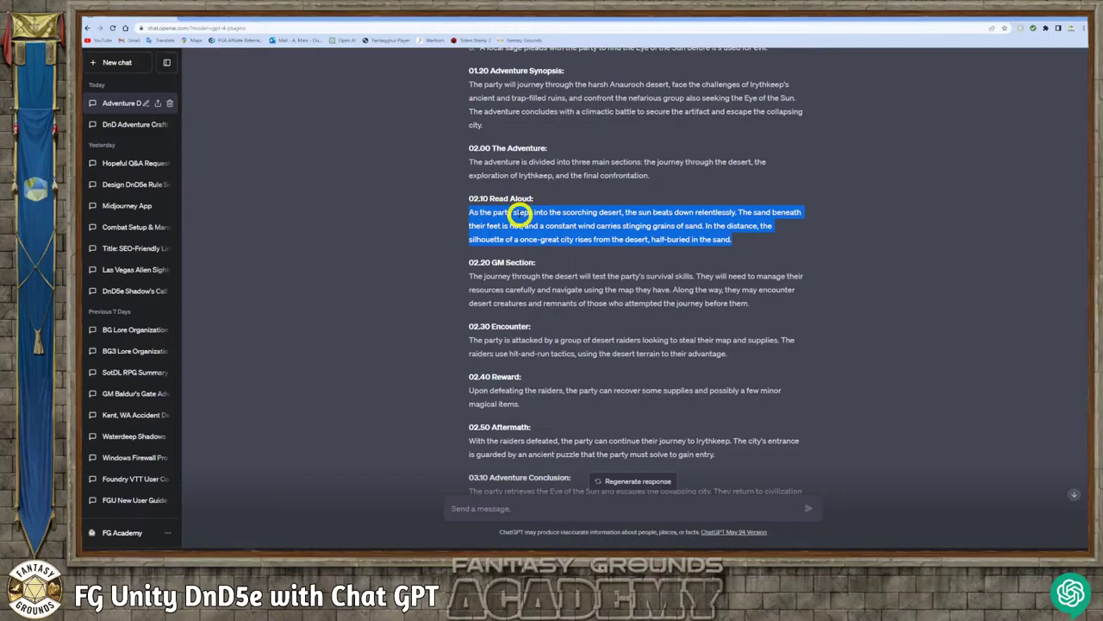
left_click(700, 247)
left_click_drag(751, 246, 479, 202)
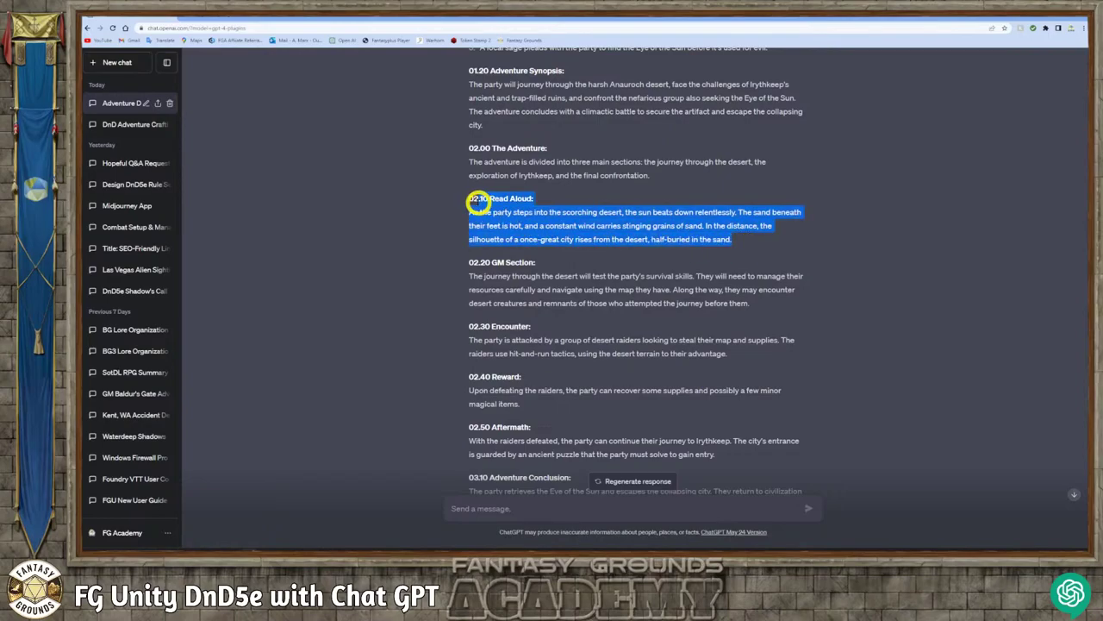
right_click(486, 198)
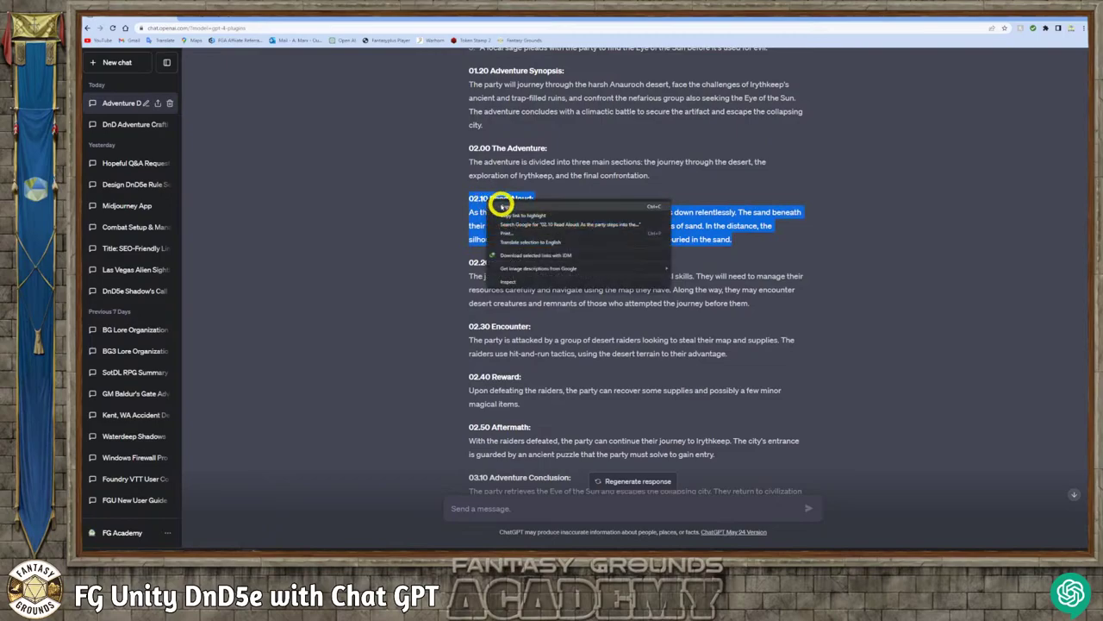
left_click(509, 211)
left_click(500, 509)
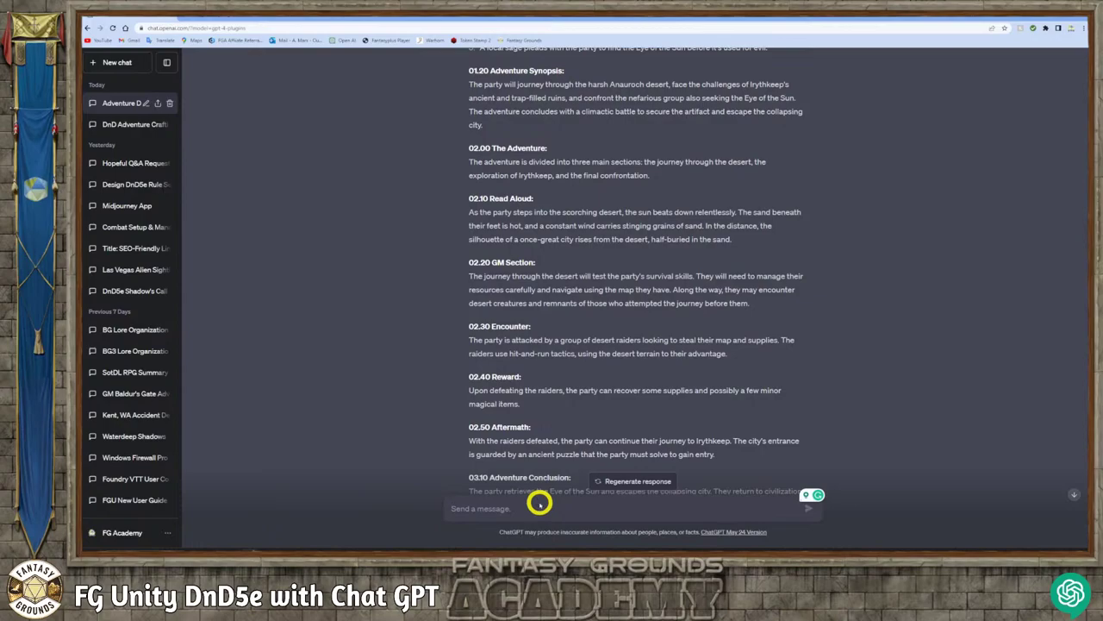
- Draft a request for 'a more storyteller view, not just narration' and paste the Read Aloud passage below
type("(")
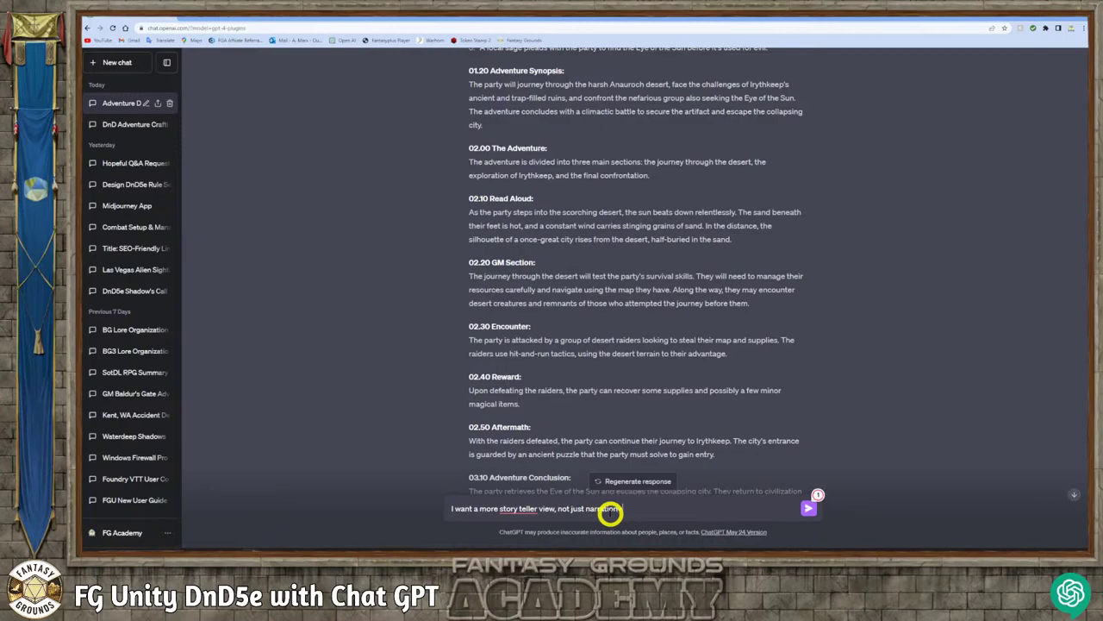
key("shift+Return")
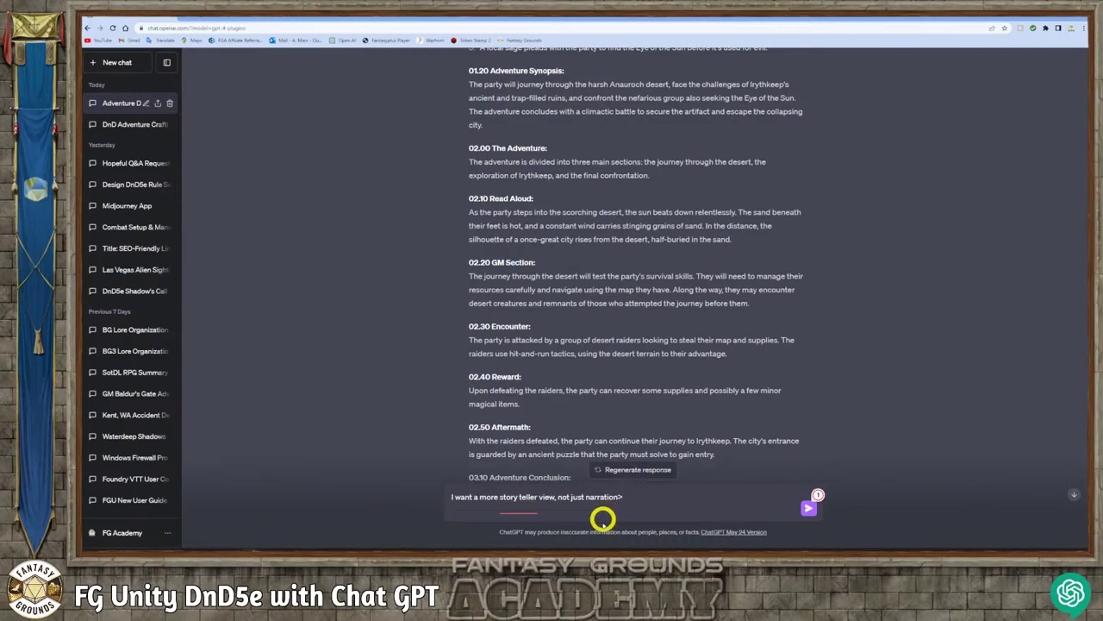
mouse_move(518, 498)
left_click(517, 532)
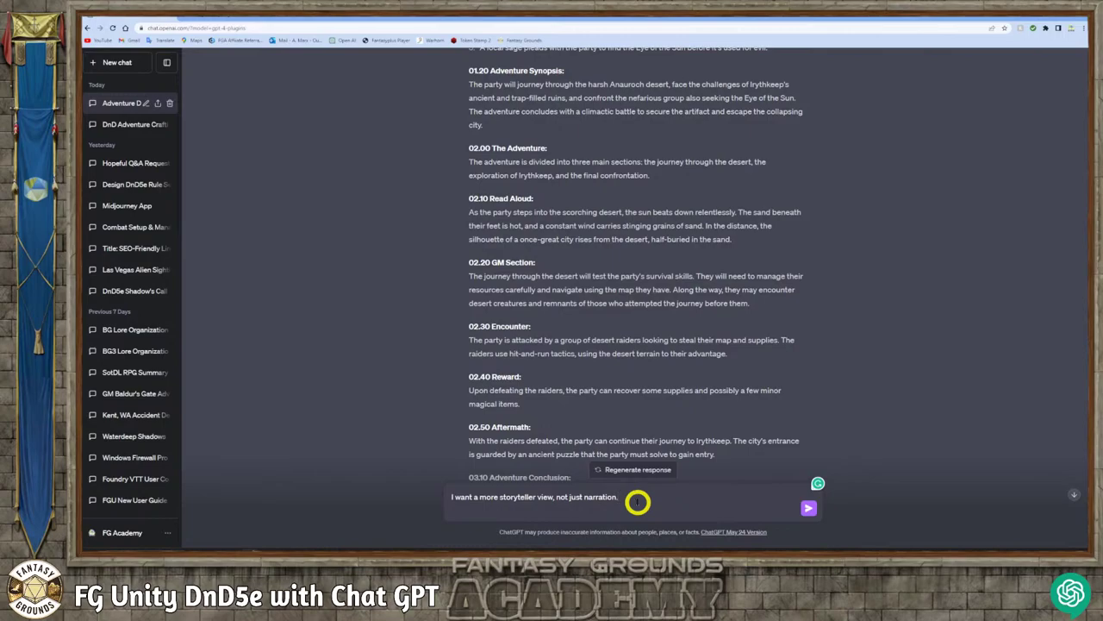
key("shift+Return")
key("ctrl+v")
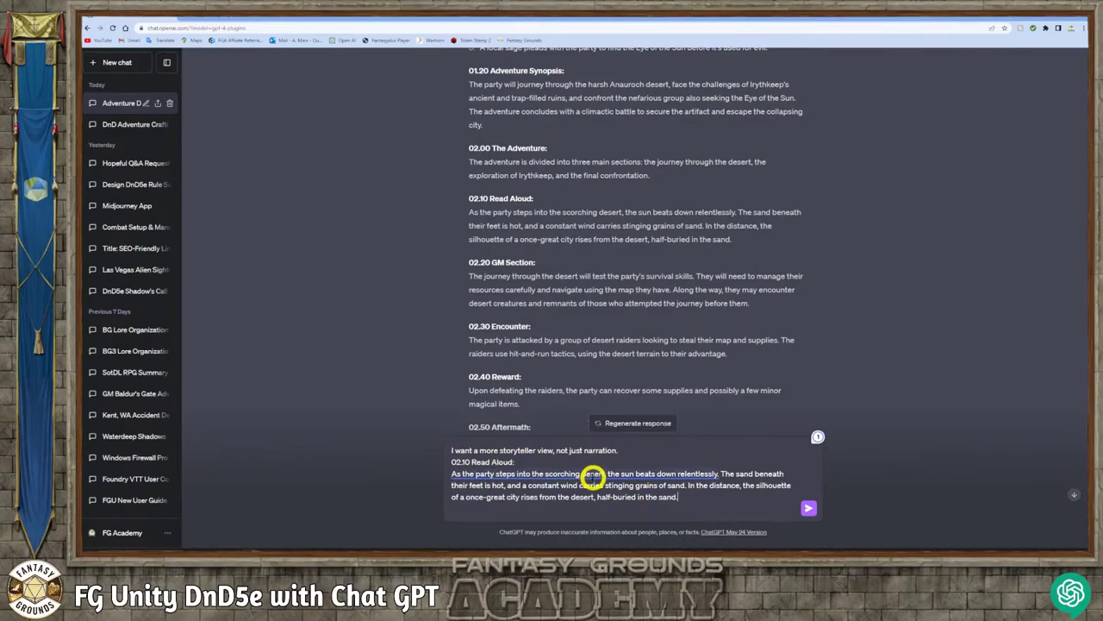
- Wrap the request line in colons and put quotation marks around the Read Aloud paragraph
left_click(450, 447)
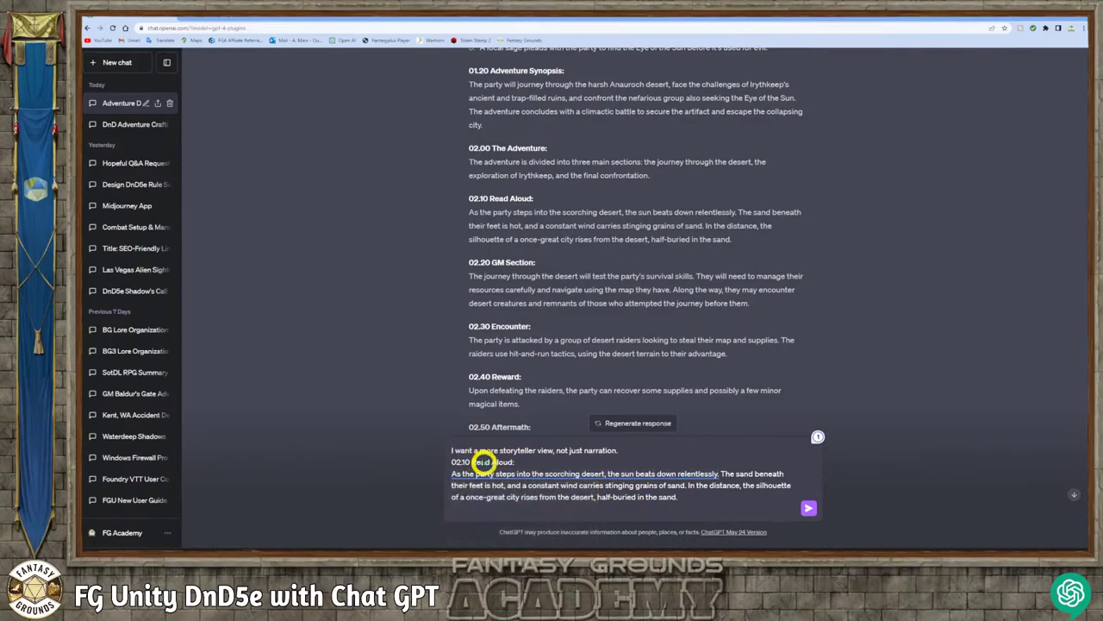
type(":")
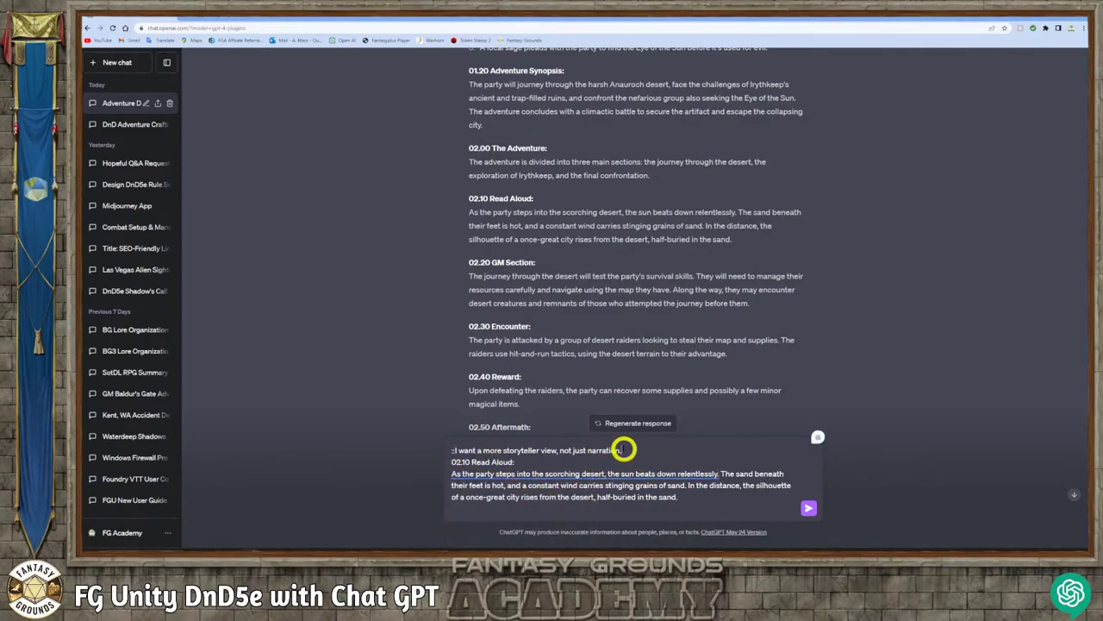
left_click(642, 455)
type("::")
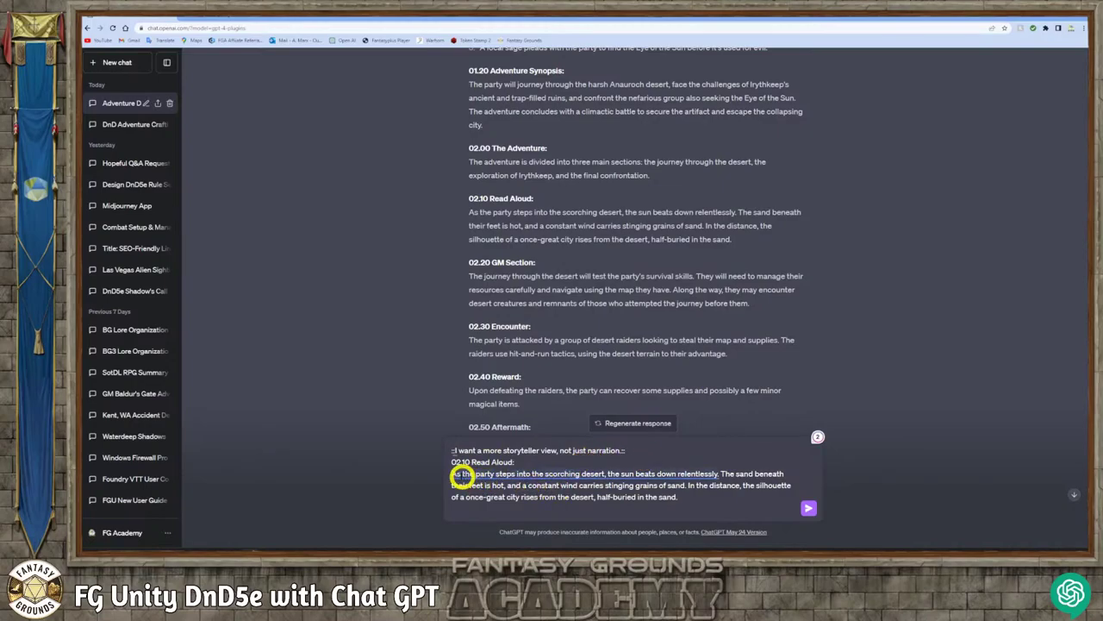
mouse_move(451, 474)
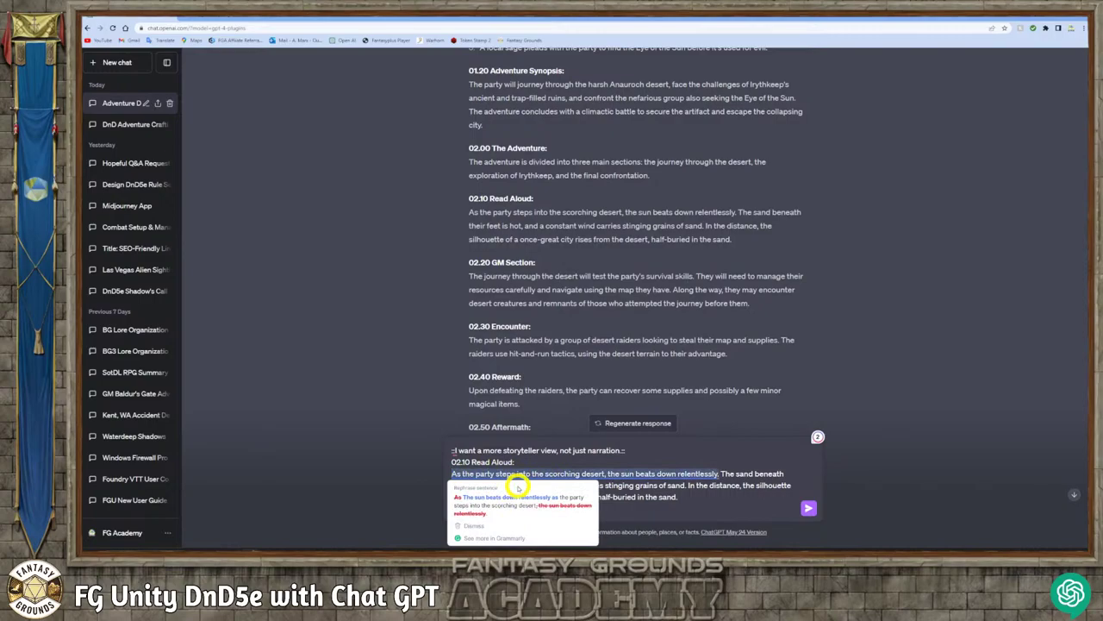
type("\"")
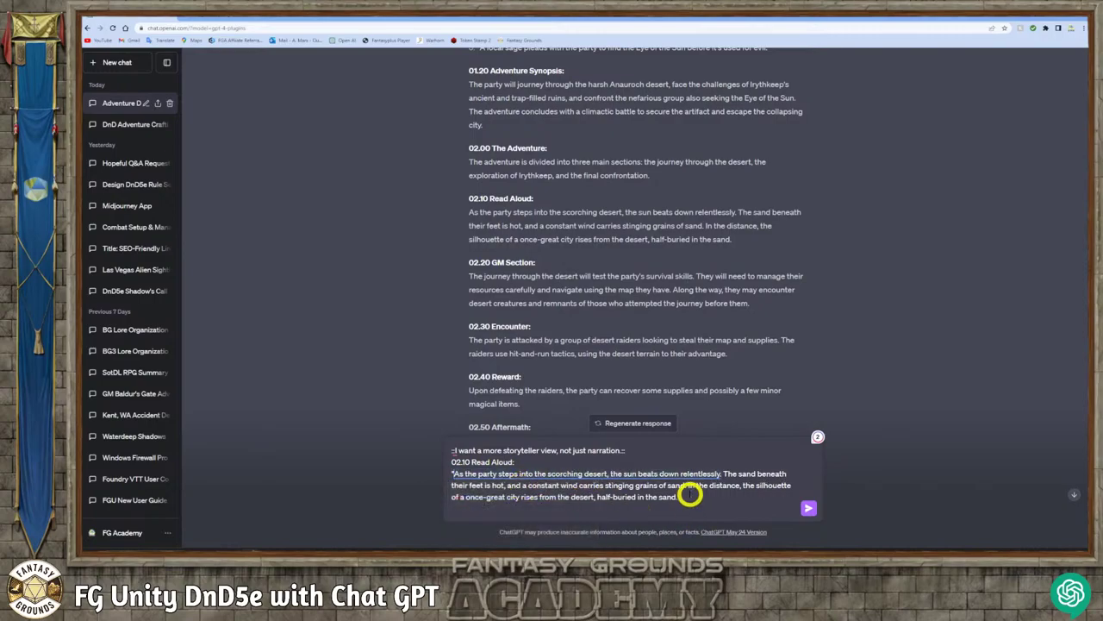
left_click(720, 502)
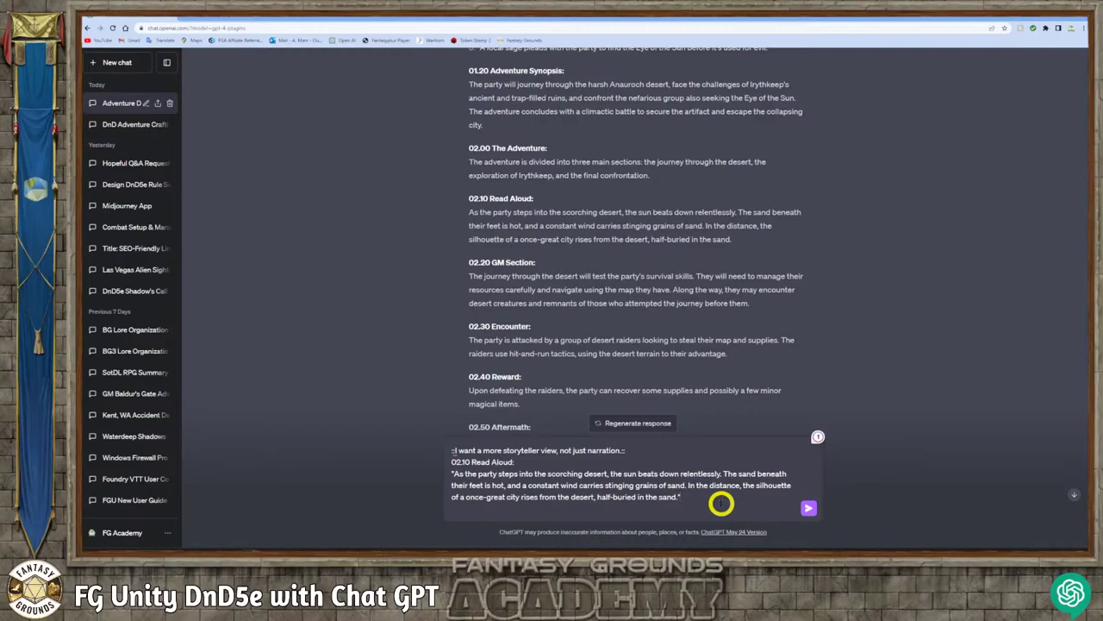
- Send the storyteller prompt and review the three-paragraph 'Feel the heat' Read Aloud rewrite
key("Return")
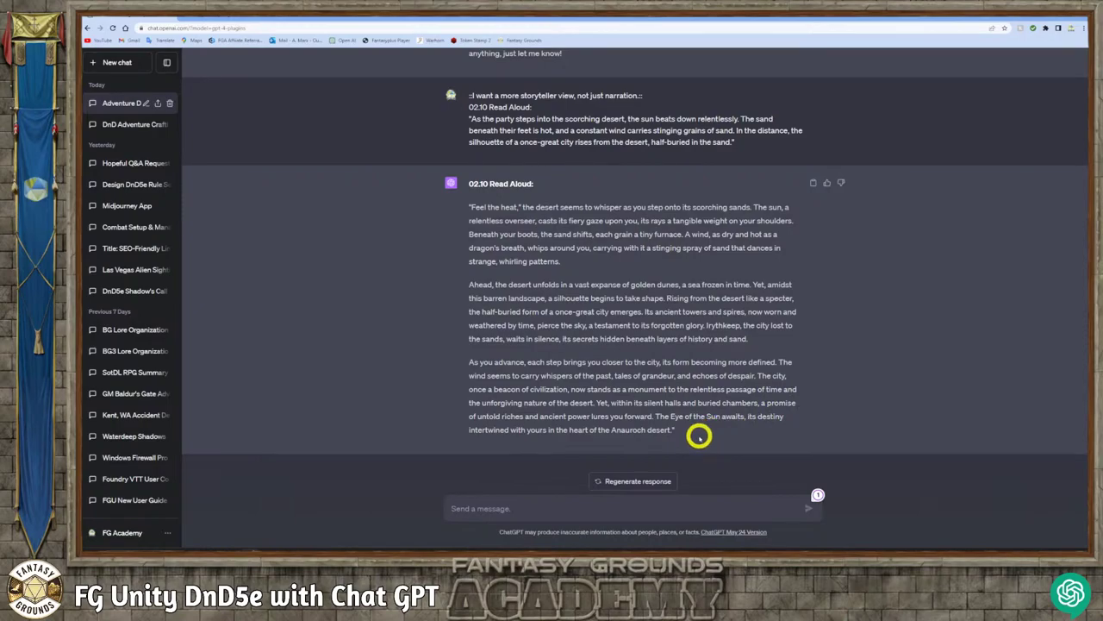
scroll(574, 288, "up", 3)
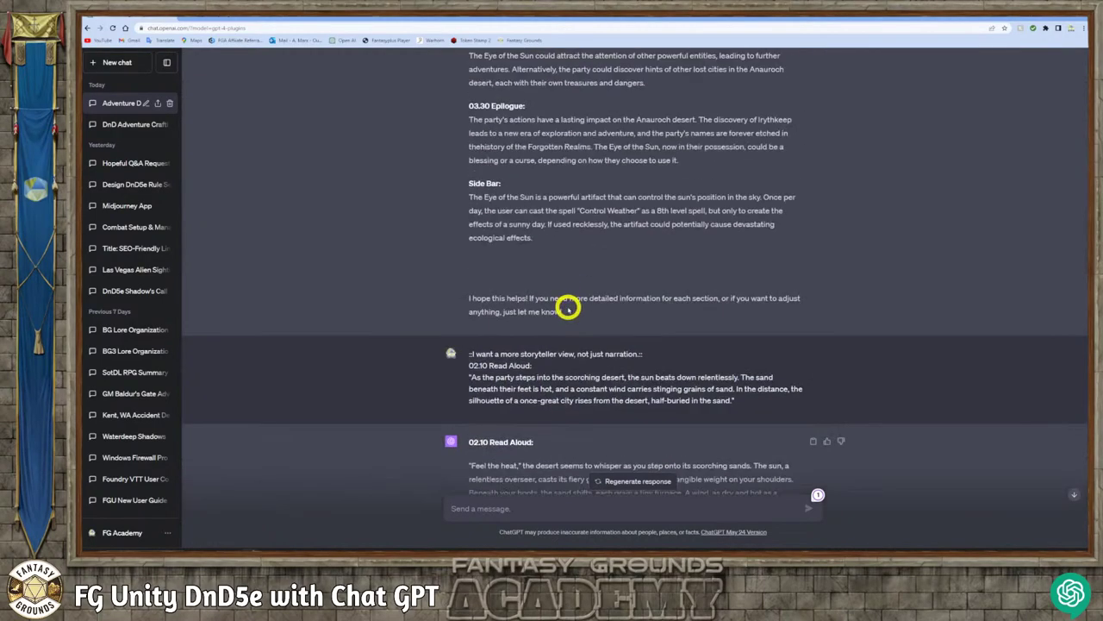
scroll(568, 309, "down", 1)
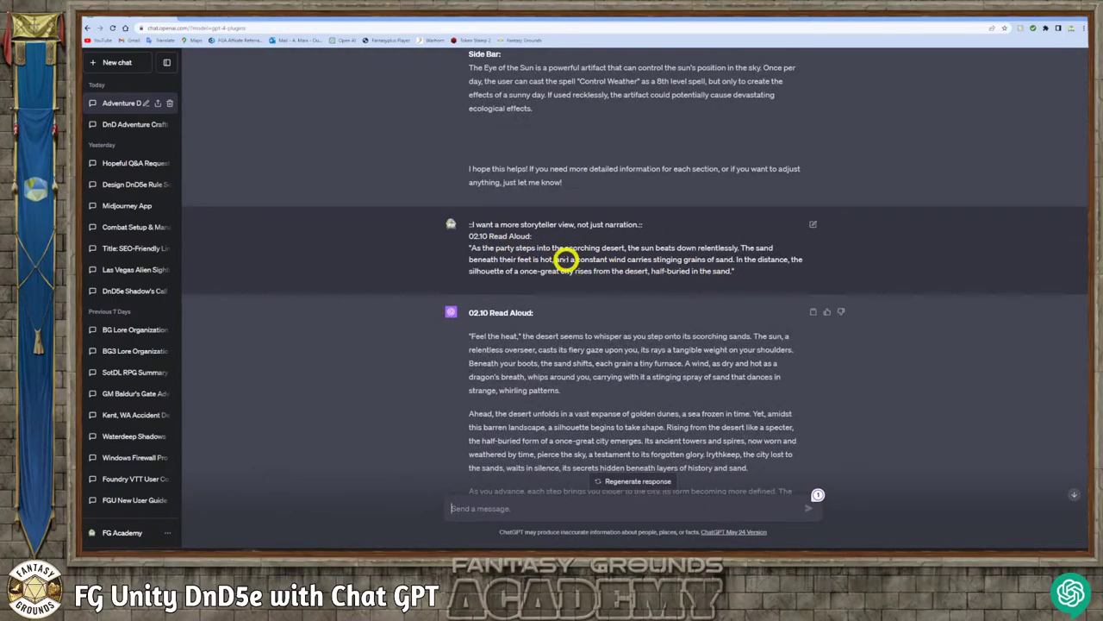
scroll(602, 384, "down", 3)
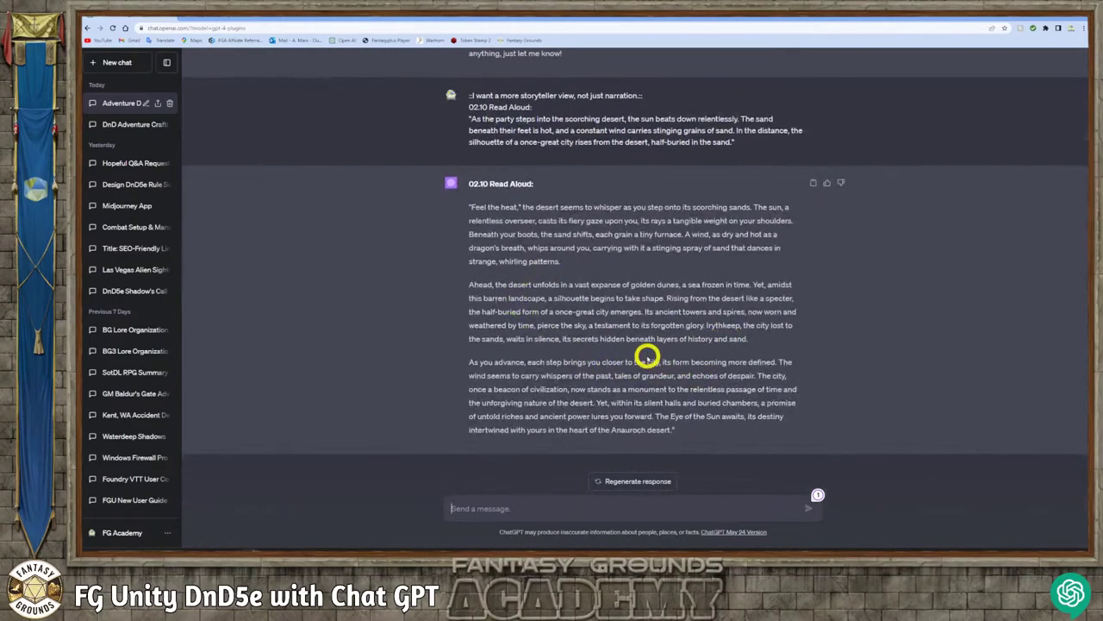
scroll(642, 353, "up", 2)
scroll(635, 343, "up", 1)
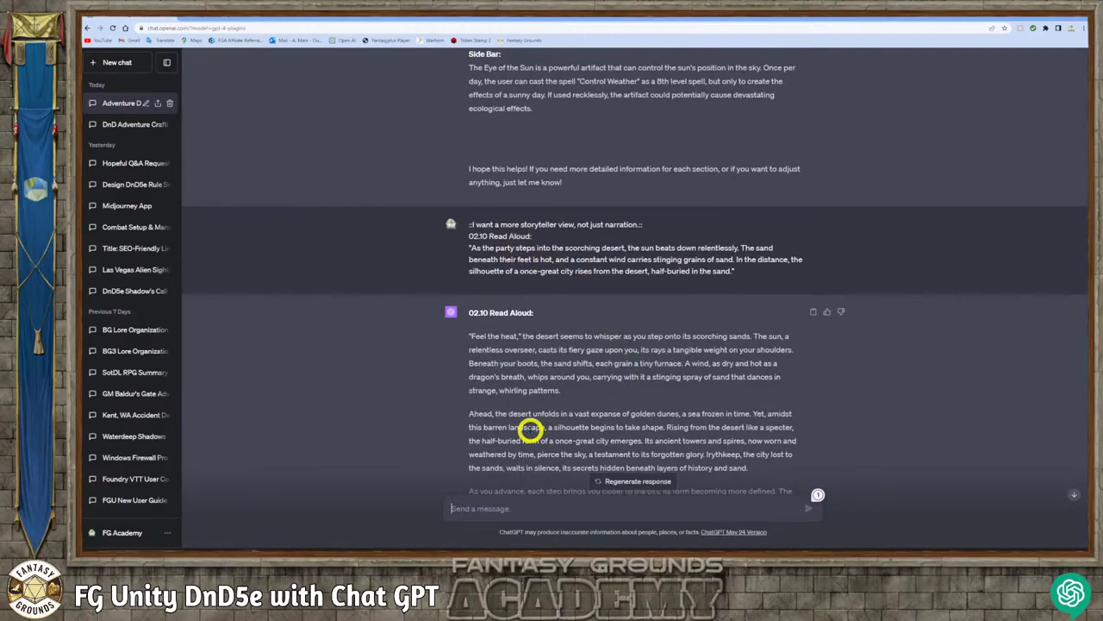
scroll(524, 431, "down", 3)
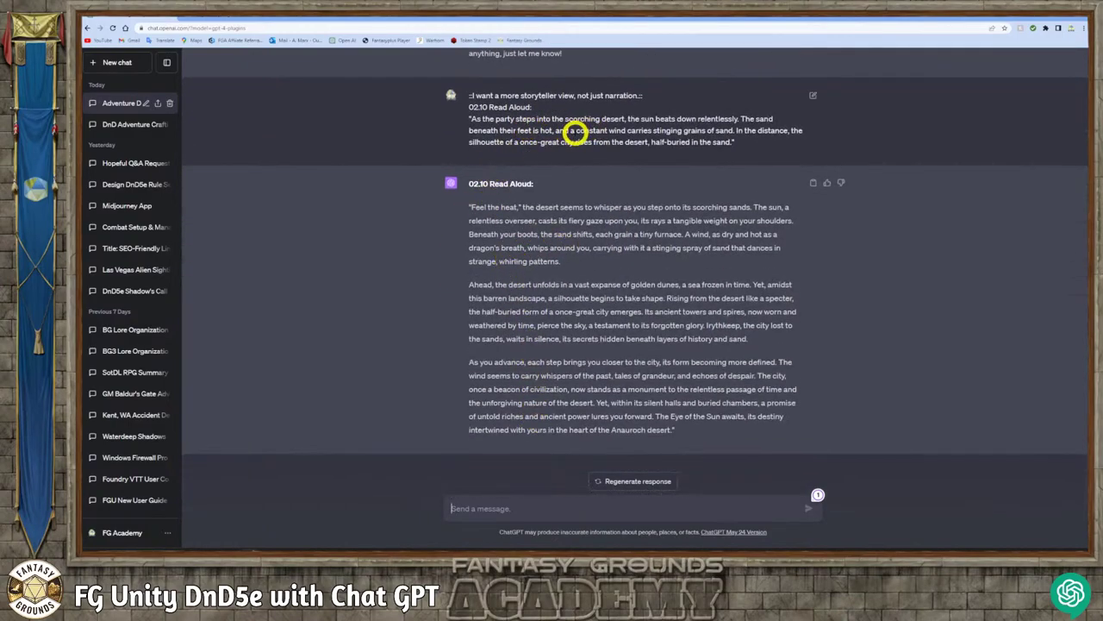
scroll(571, 218, "up", 3)
left_click_drag(734, 269, 456, 247)
scroll(584, 347, "down", 3)
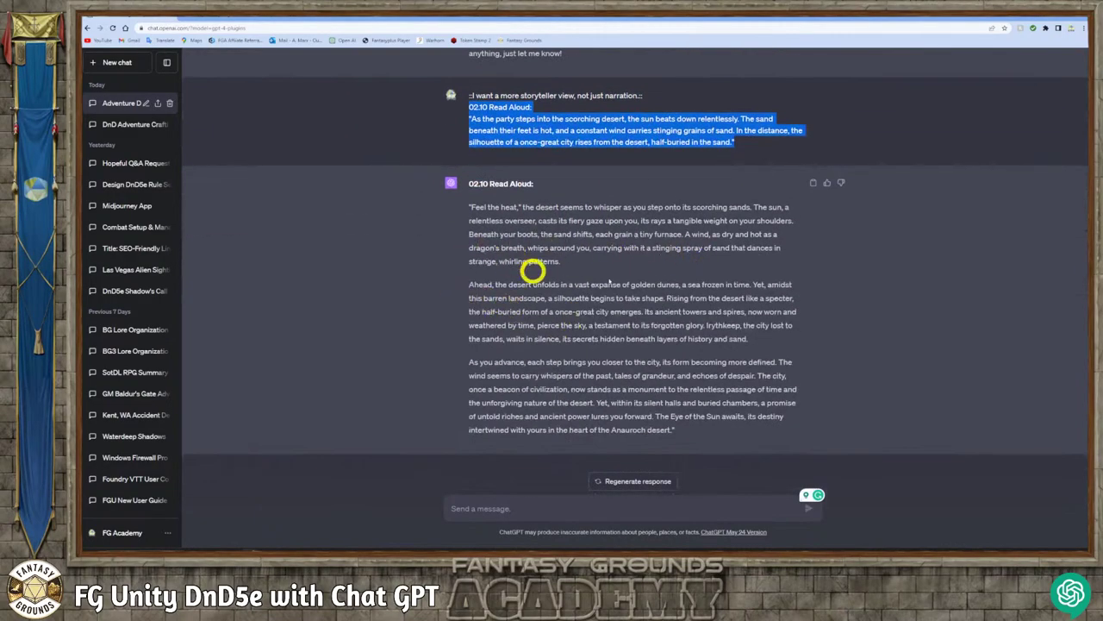
left_click(426, 354)
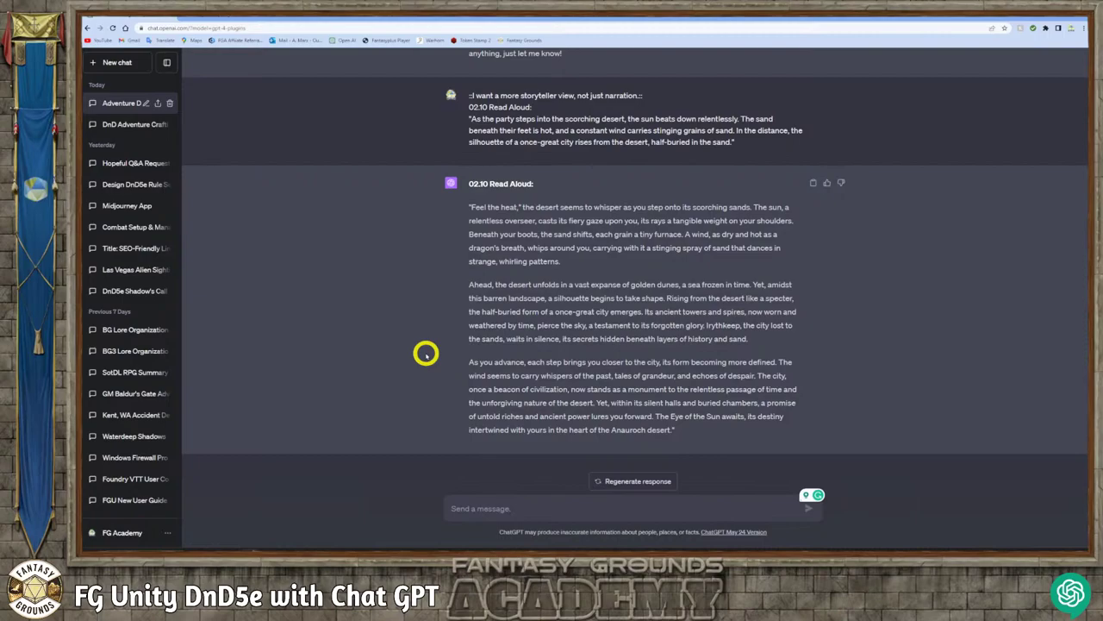
scroll(492, 350, "up", 2)
scroll(502, 348, "down", 1)
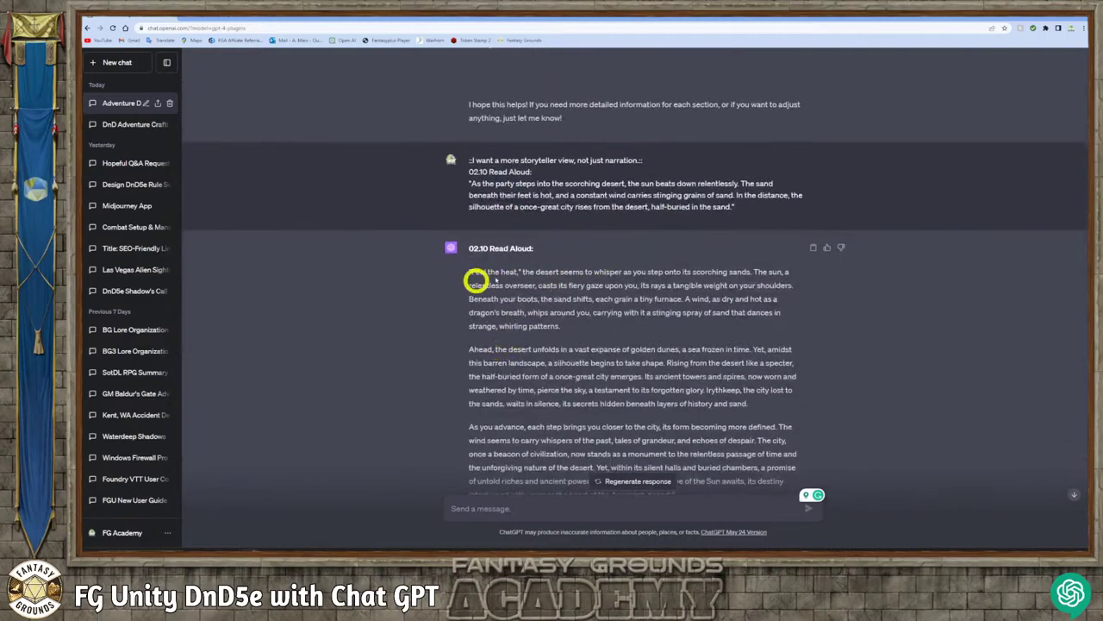
scroll(477, 280, "down", 1)
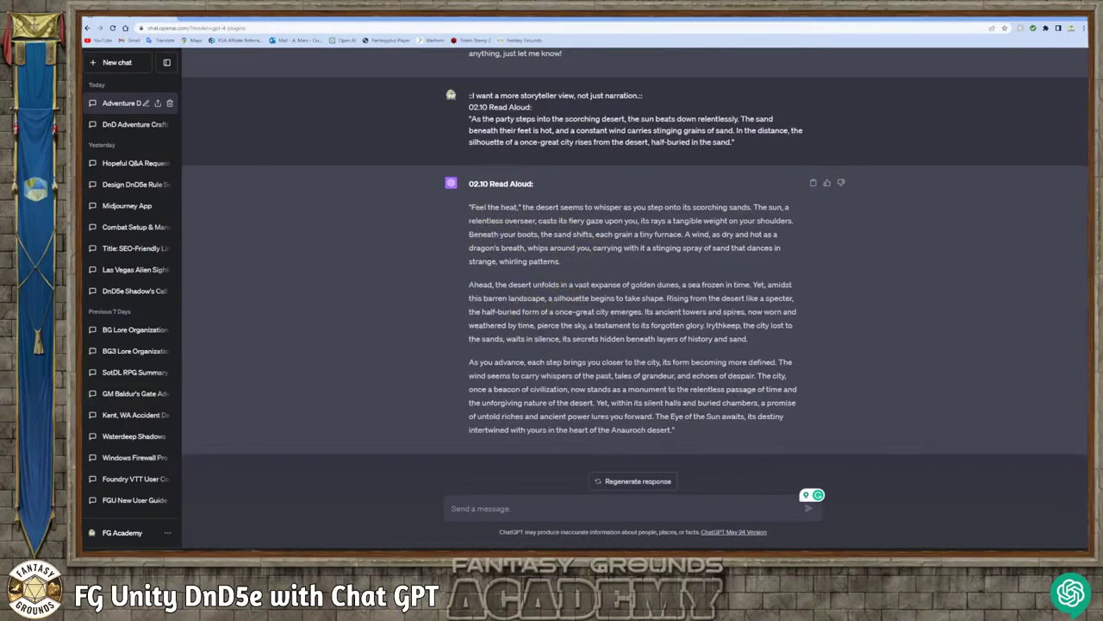
scroll(219, 416, "up", 1)
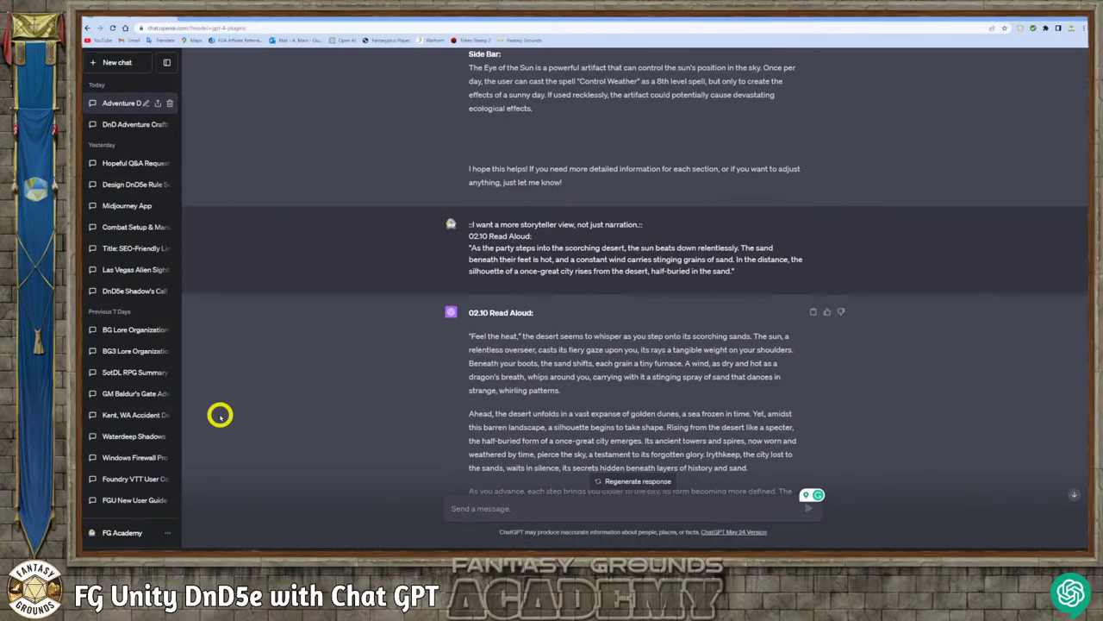
scroll(345, 393, "down", 1)
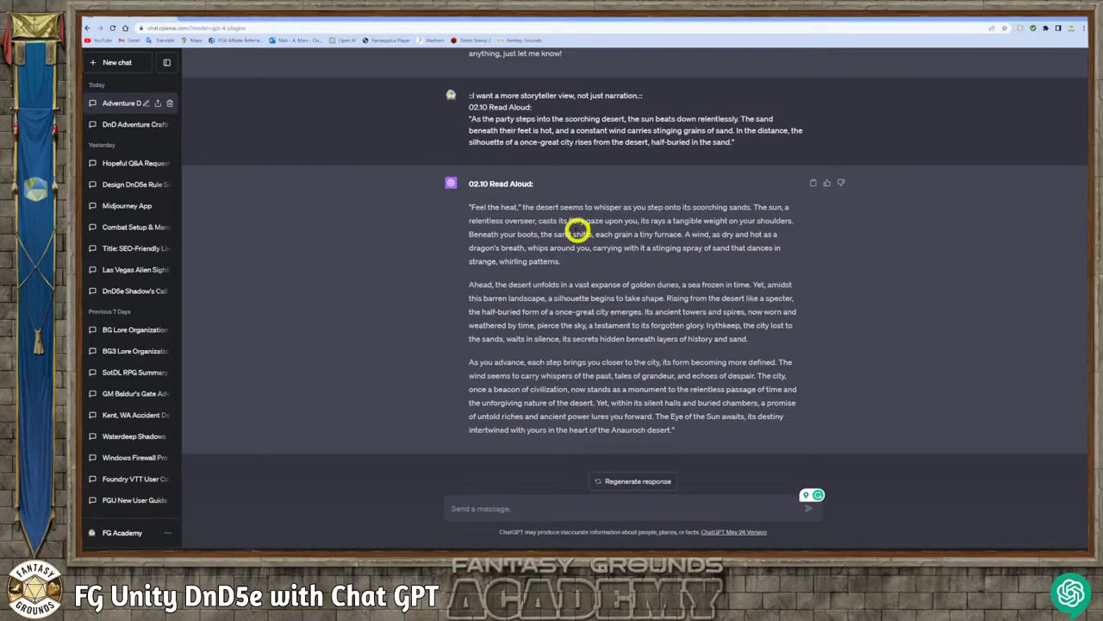
scroll(578, 229, "up", 1)
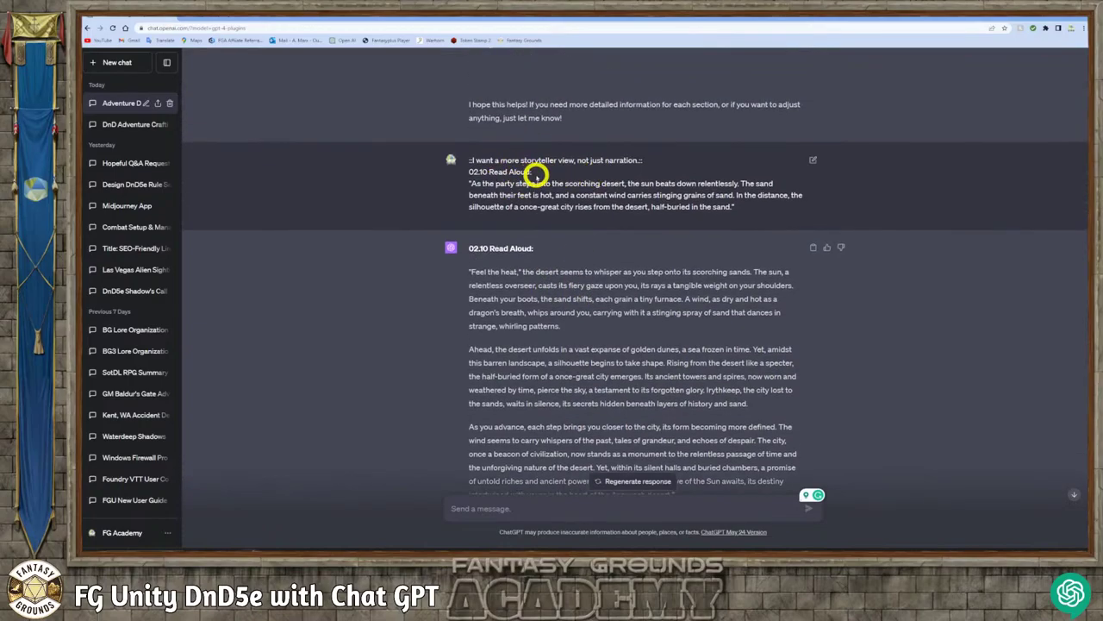
scroll(604, 216, "down", 1)
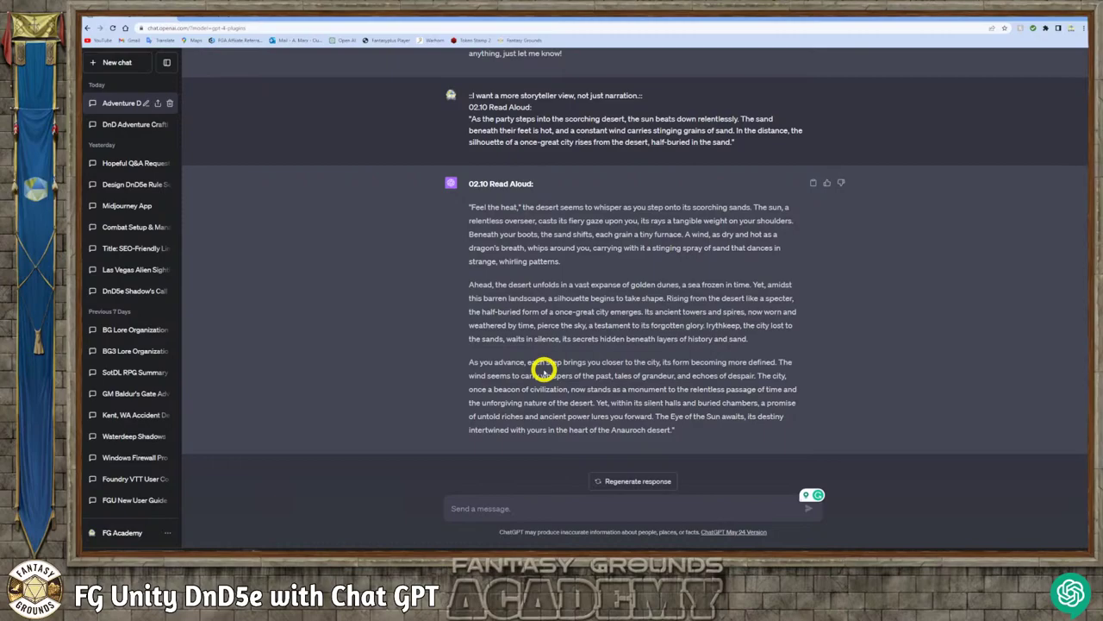
scroll(529, 359, "up", 1)
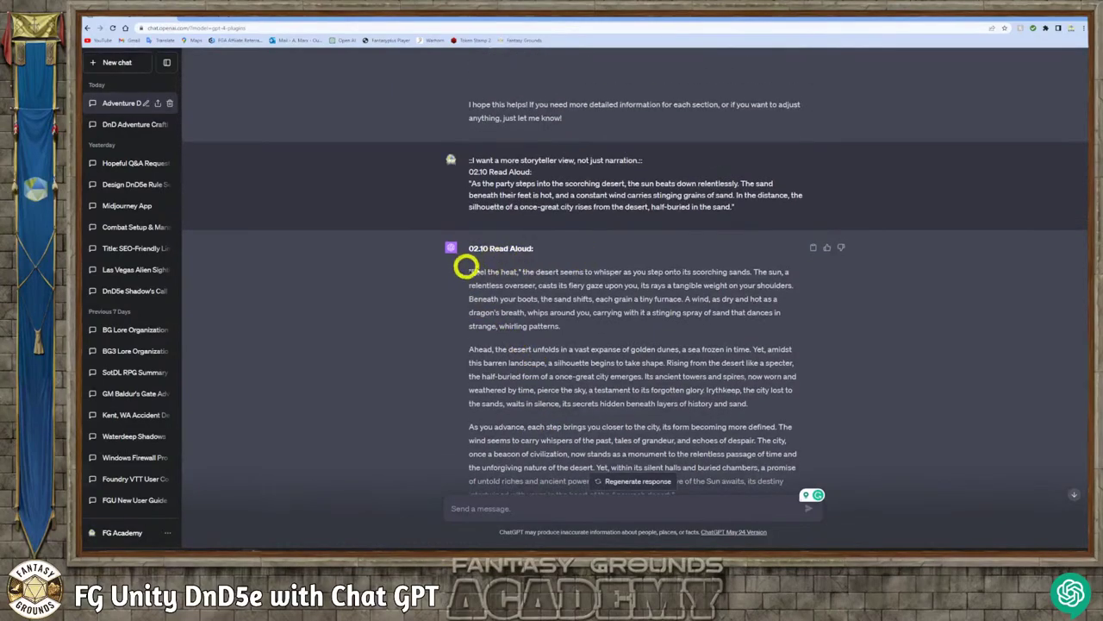
scroll(611, 376, "down", 1)
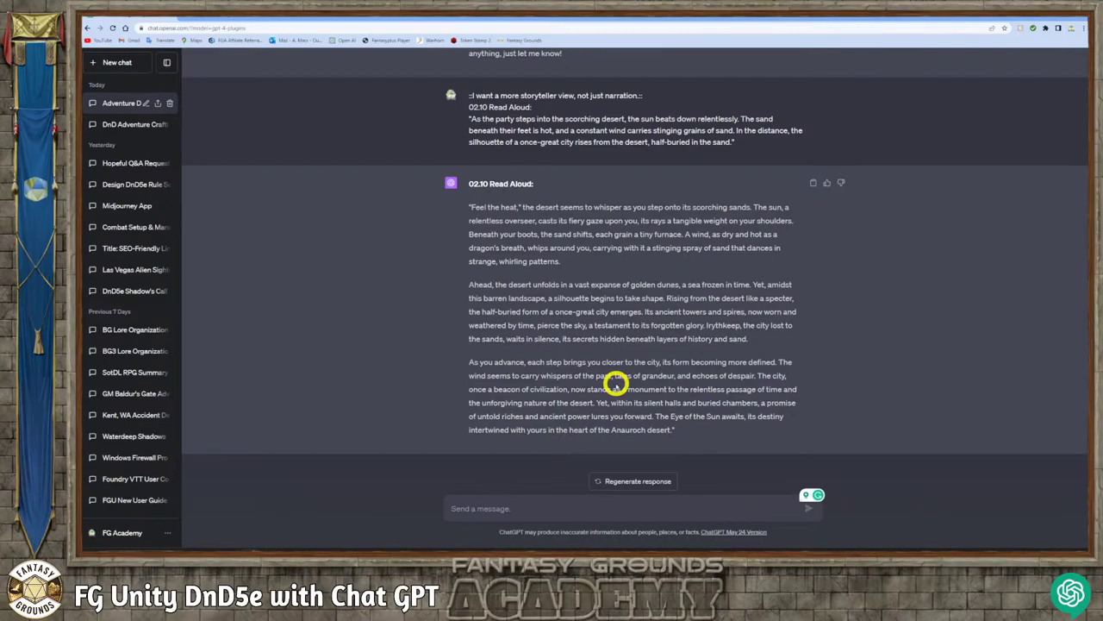
scroll(696, 334, "up", 3)
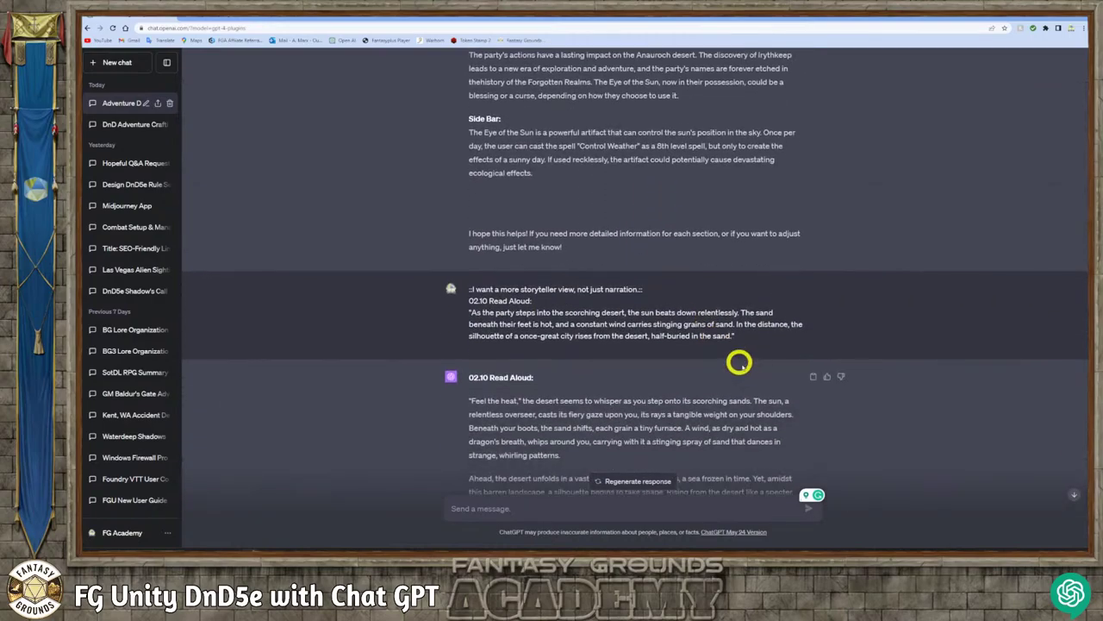
left_click_drag(739, 342, 468, 312)
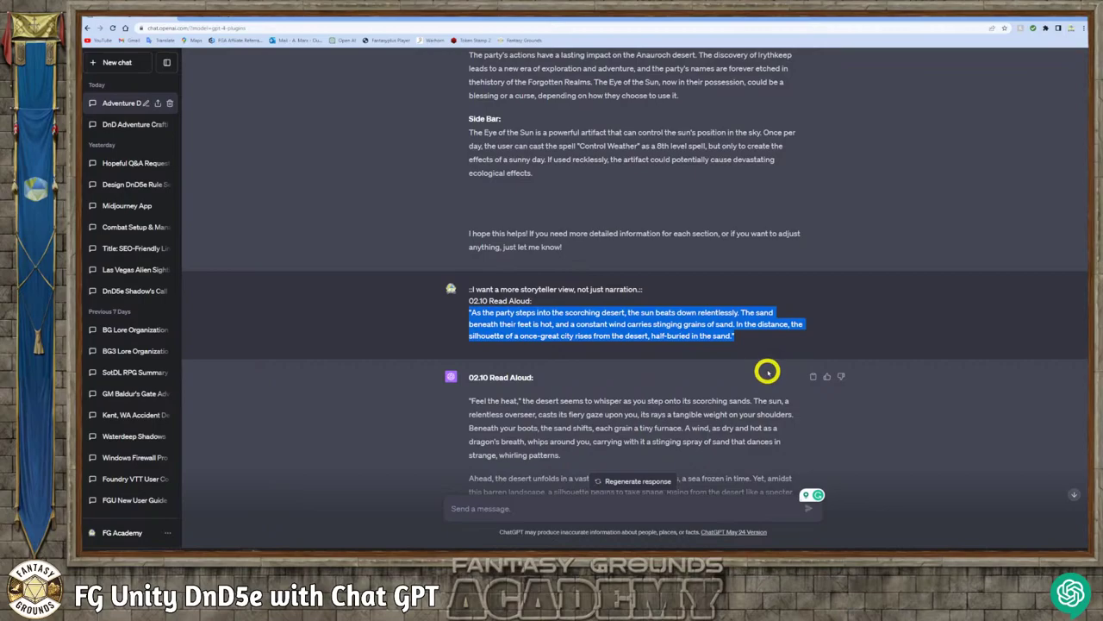
left_click_drag(759, 340, 461, 317)
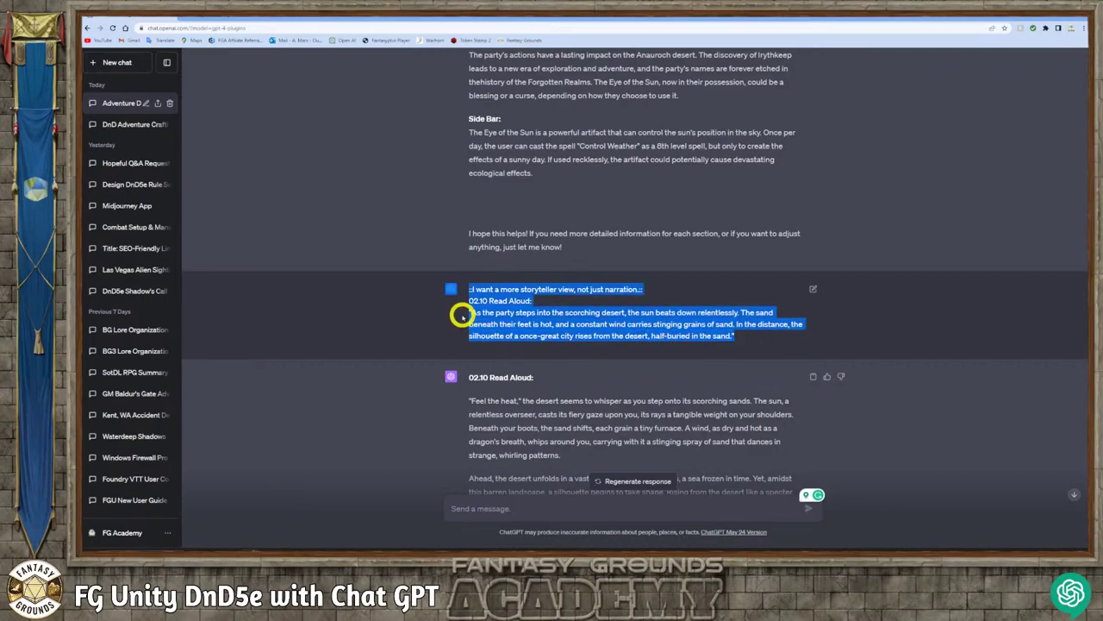
left_click(565, 342)
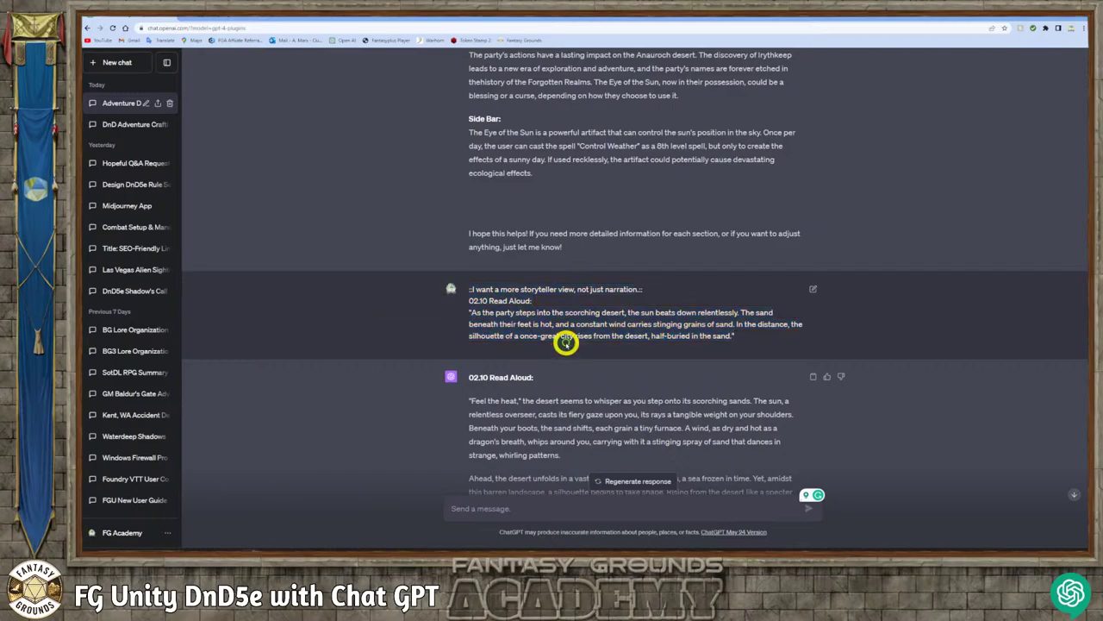
scroll(566, 343, "down", 1)
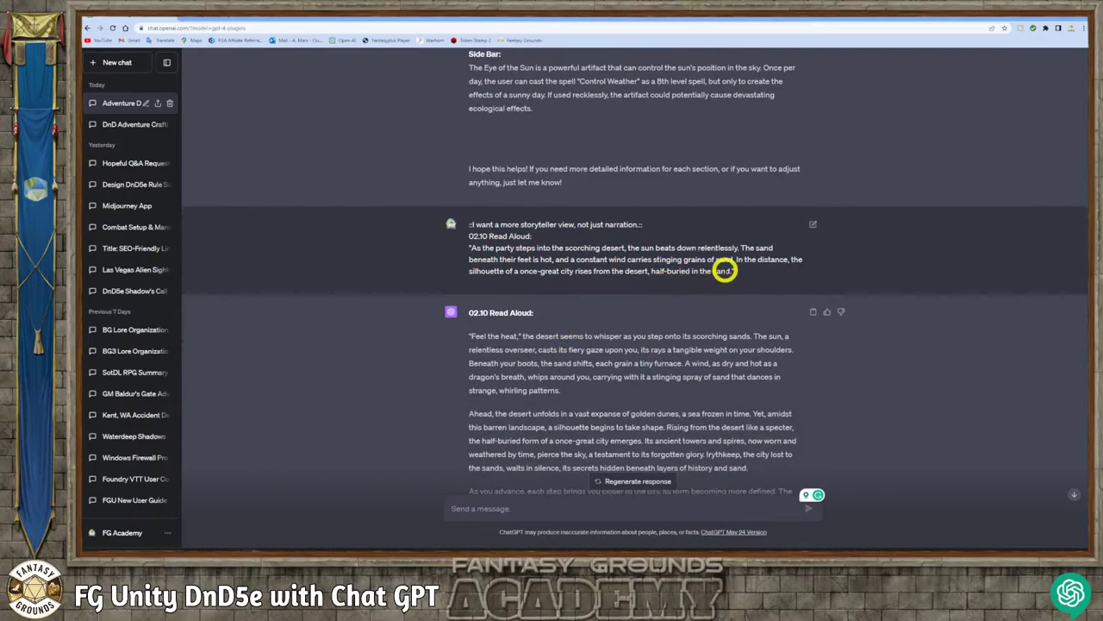
double_click(580, 362)
scroll(581, 362, "down", 1)
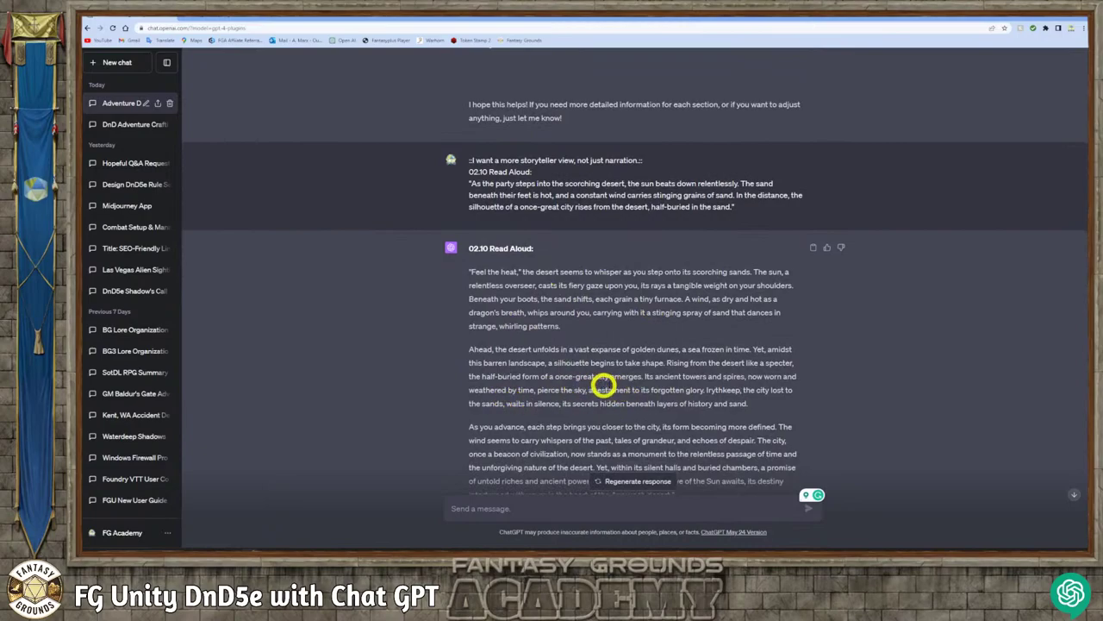
scroll(614, 377, "up", 2)
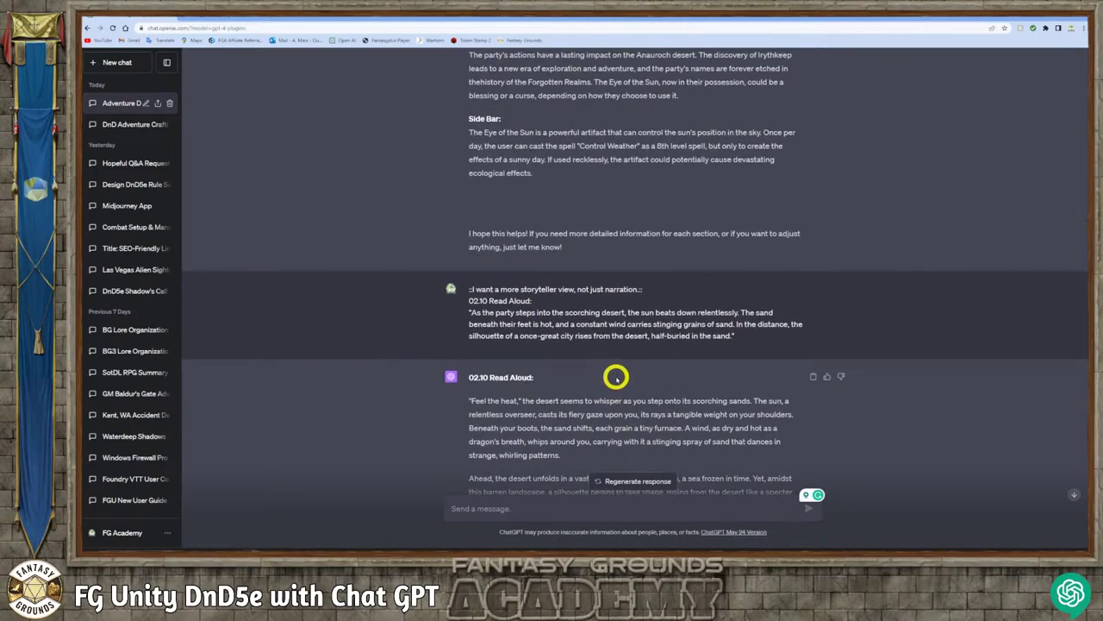
scroll(612, 377, "down", 1)
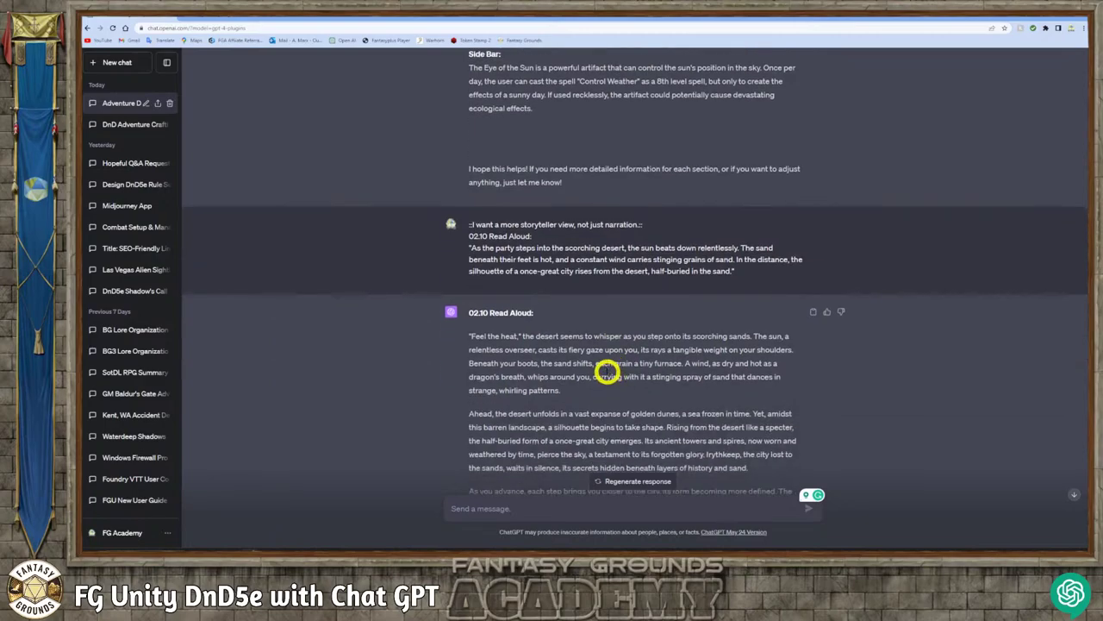
scroll(602, 370, "down", 2)
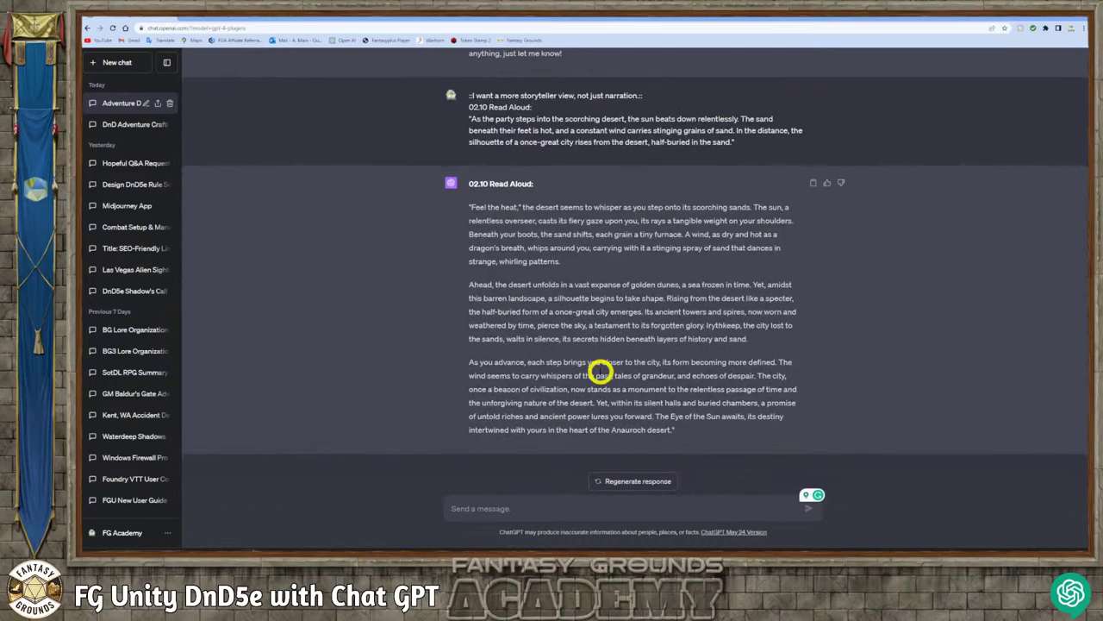
scroll(601, 371, "up", 1)
scroll(599, 373, "down", 1)
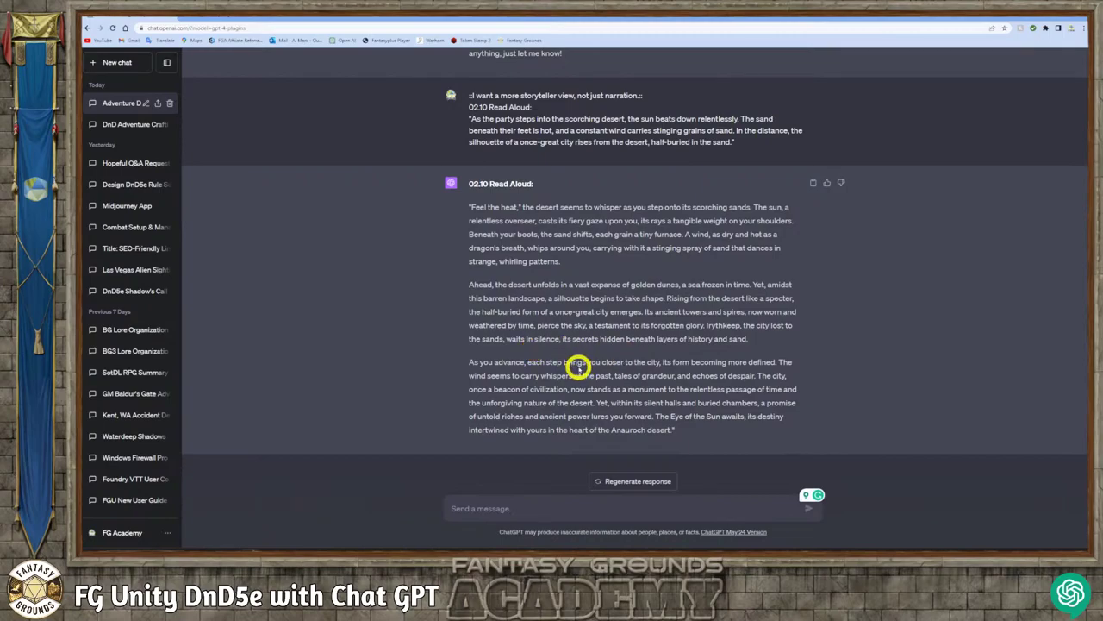
scroll(570, 366, "up", 2)
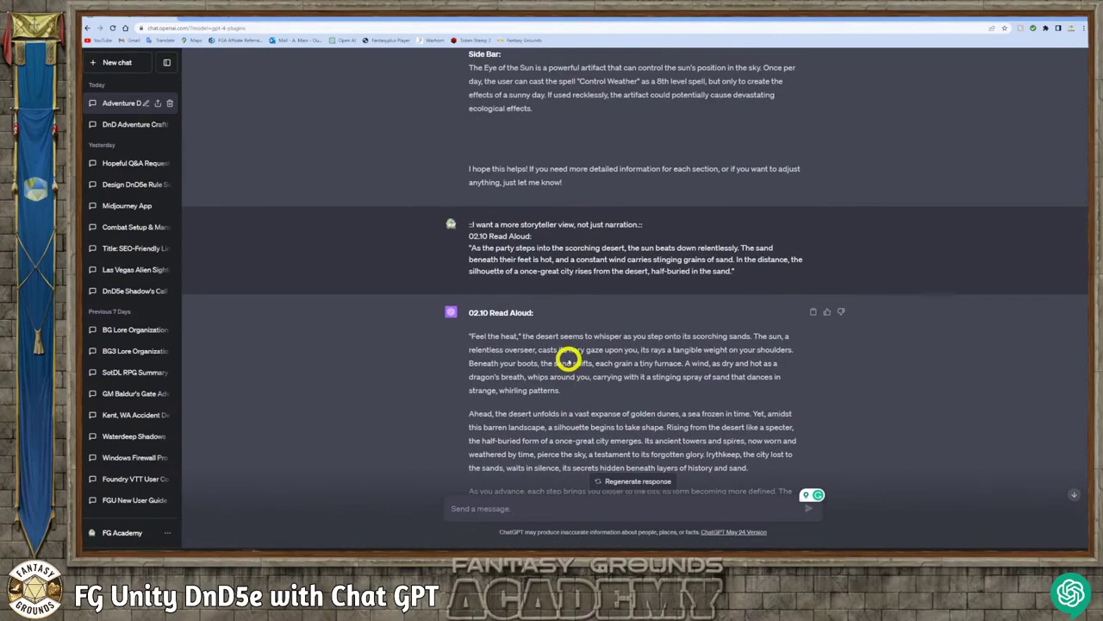
scroll(569, 364, "down", 2)
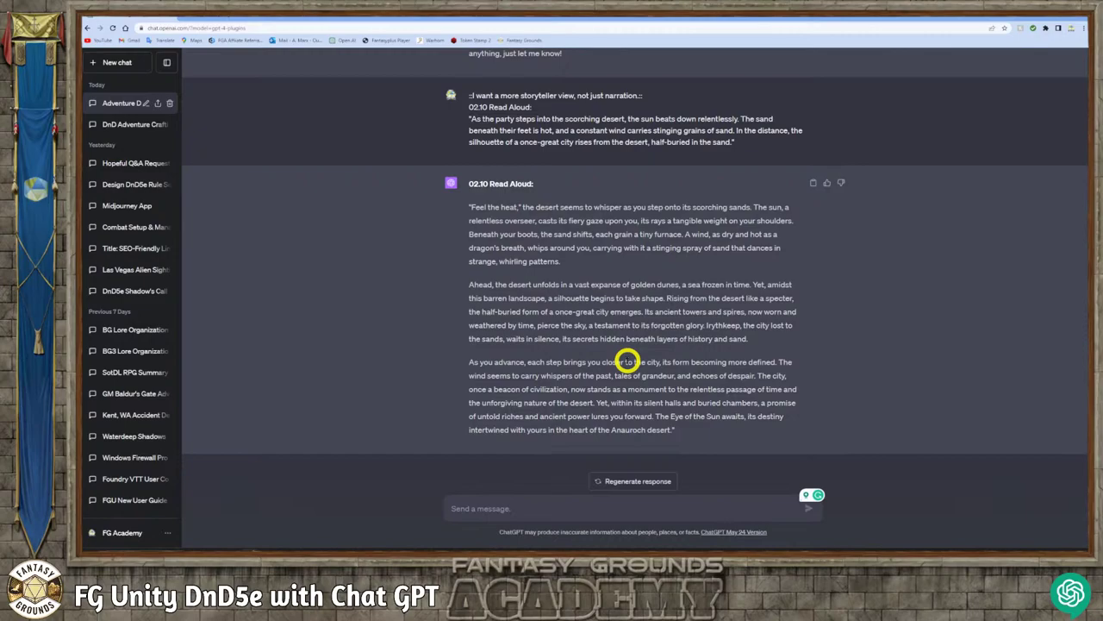
scroll(607, 357, "up", 2)
scroll(600, 355, "down", 2)
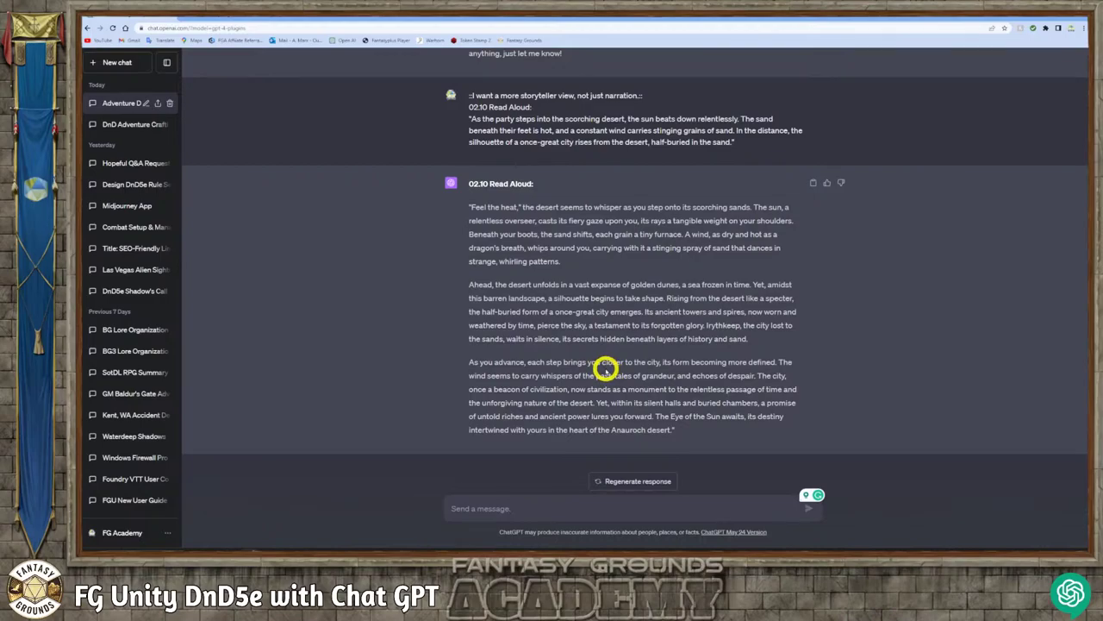
- Scroll back to the original Anauroch draft and select it from GM Introduction through the Side Bar
scroll(606, 369, "up", 2)
scroll(595, 366, "up", 1)
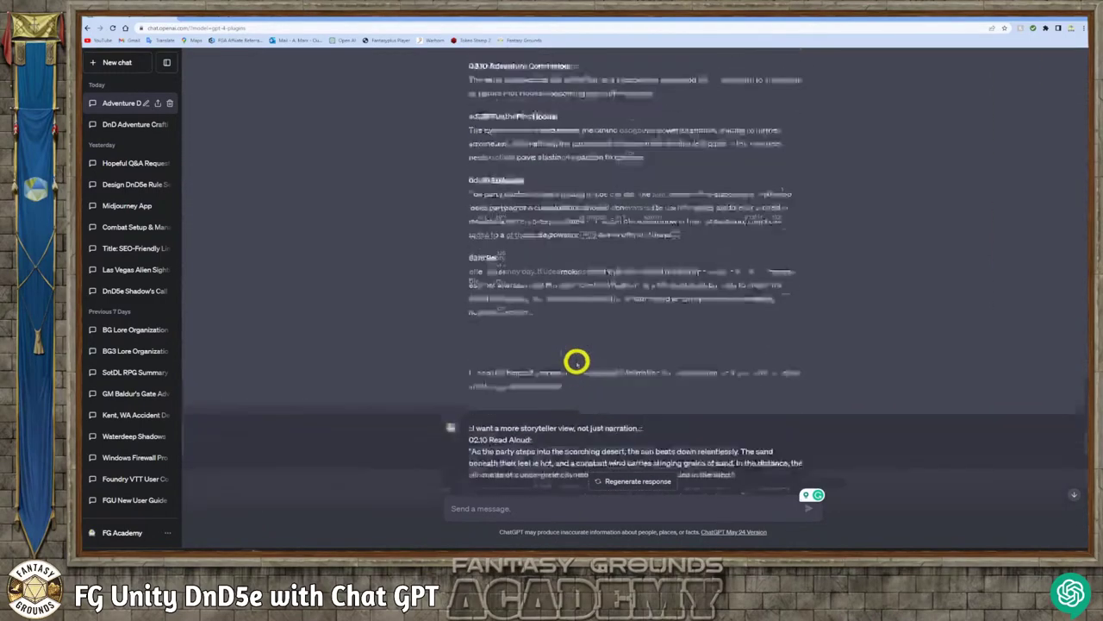
scroll(574, 362, "down", 4)
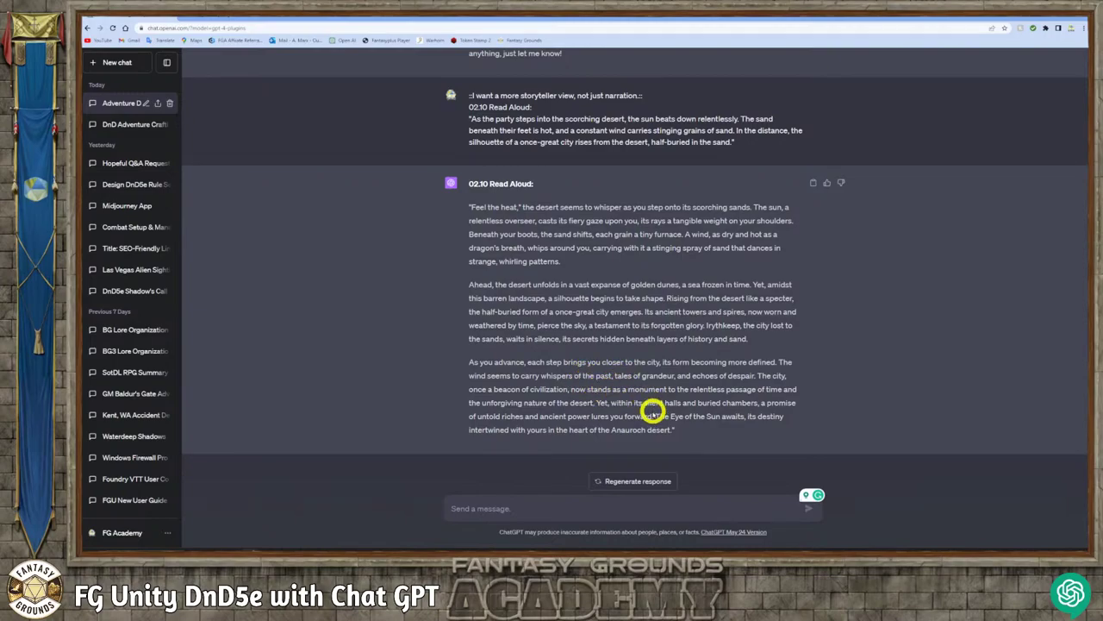
scroll(540, 402, "up", 5)
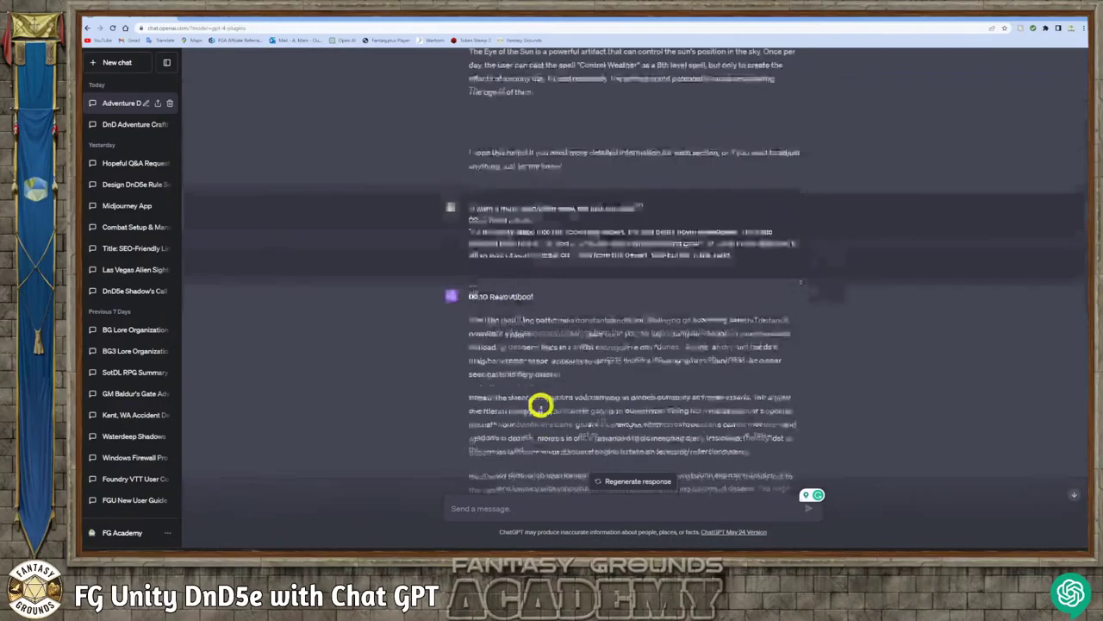
scroll(539, 402, "up", 10)
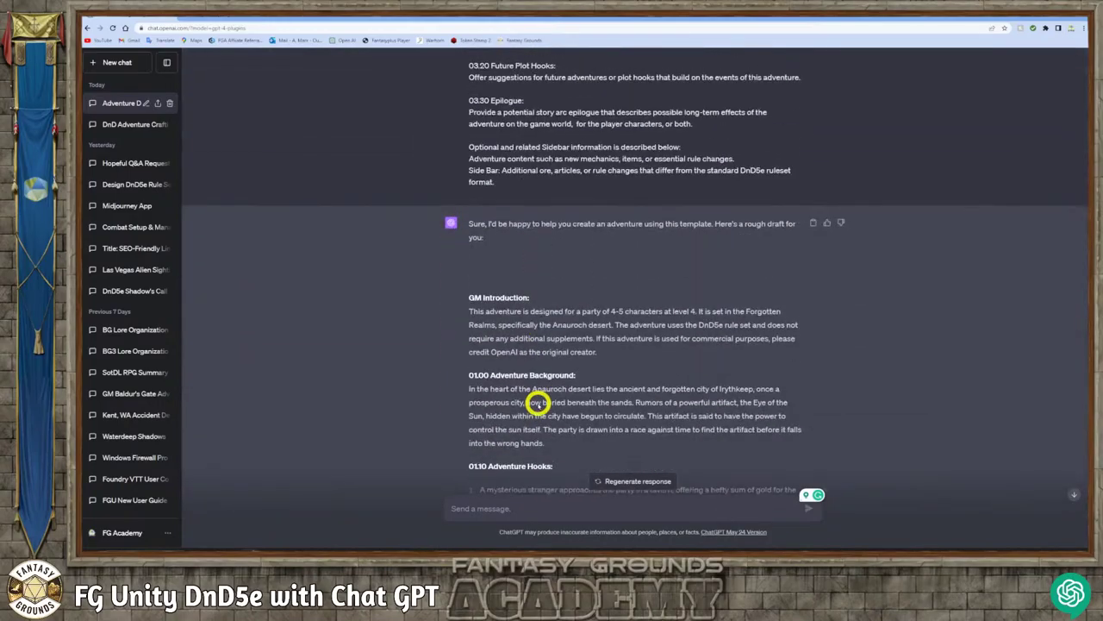
scroll(536, 400, "down", 1)
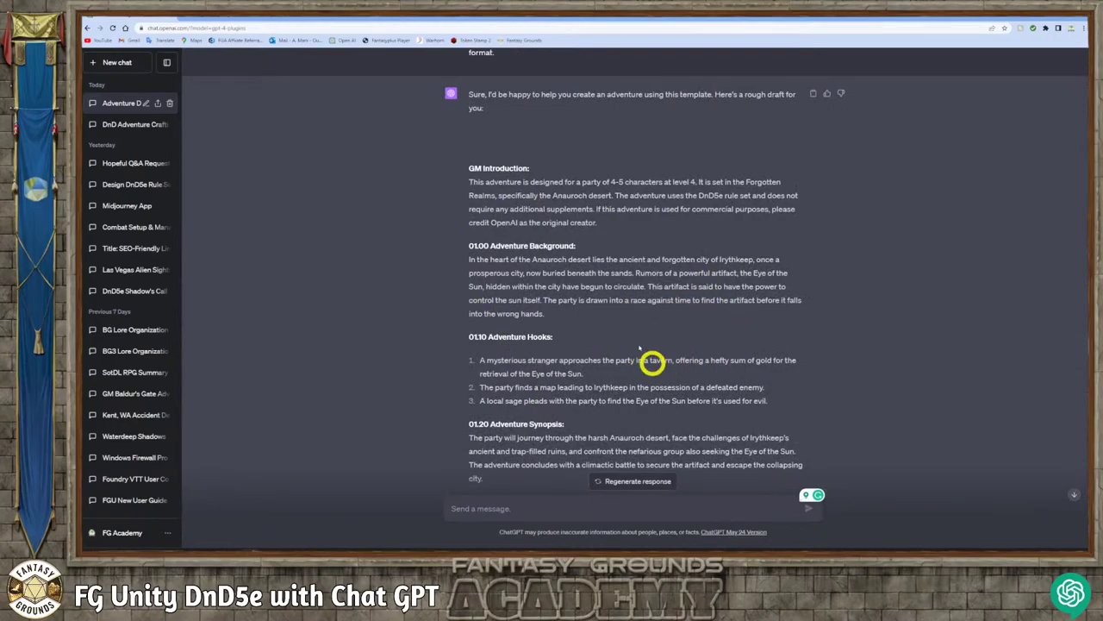
scroll(657, 345, "down", 1)
scroll(657, 346, "down", 5)
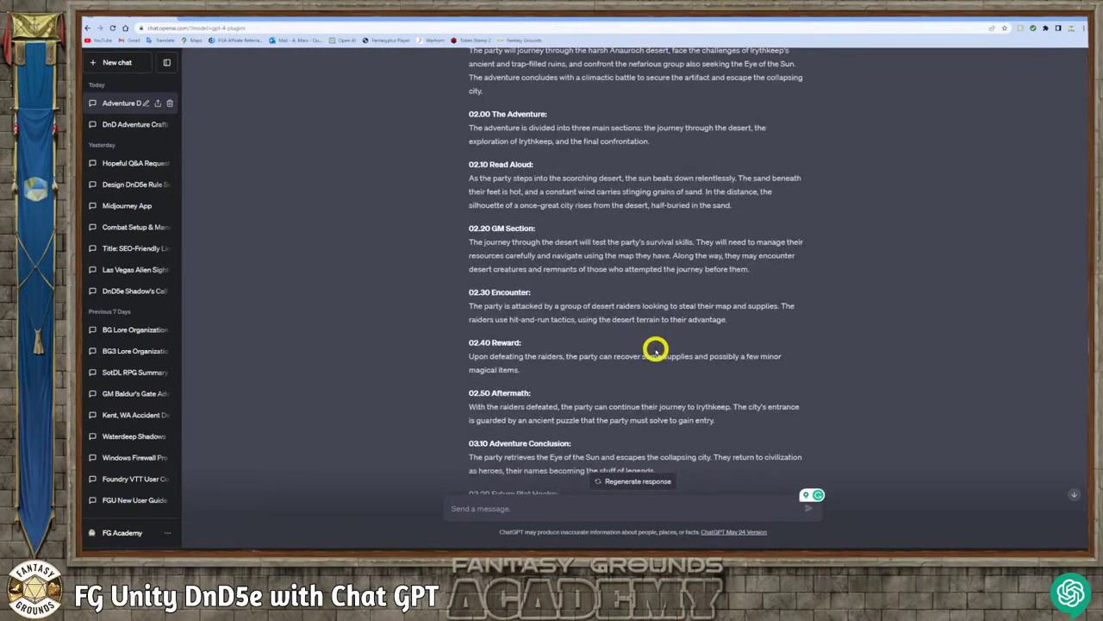
scroll(655, 350, "down", 3)
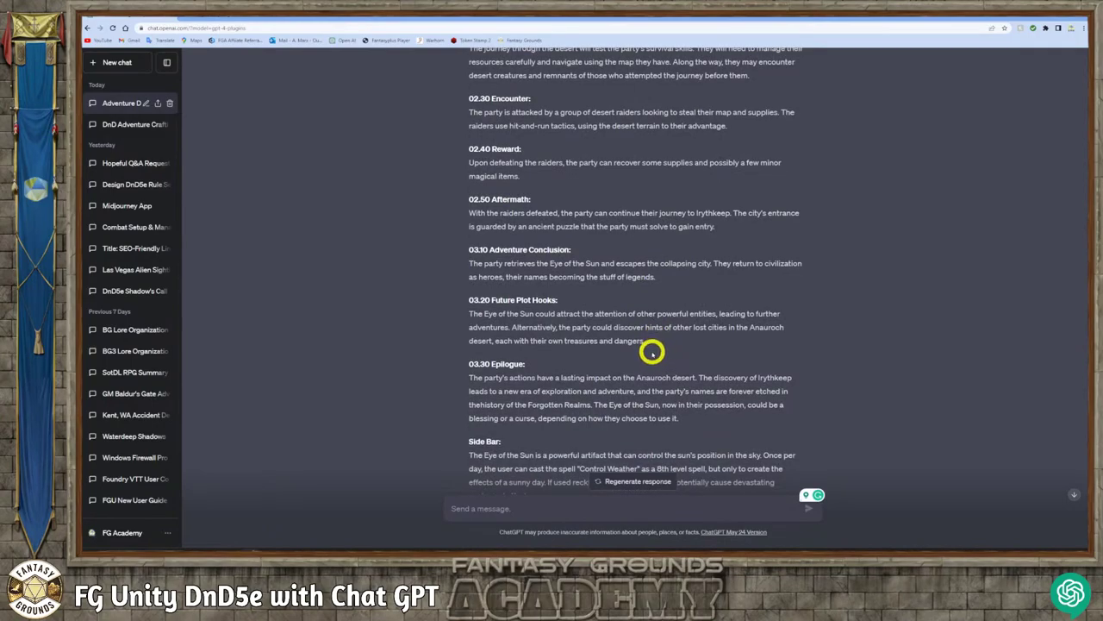
scroll(652, 351, "down", 1)
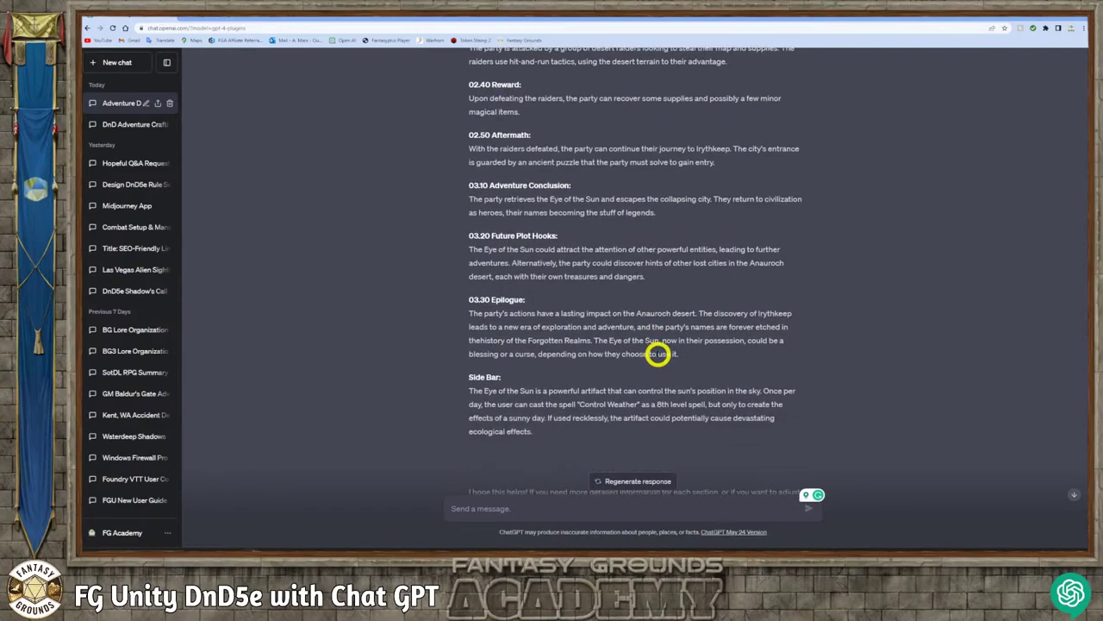
scroll(584, 378, "up", 15)
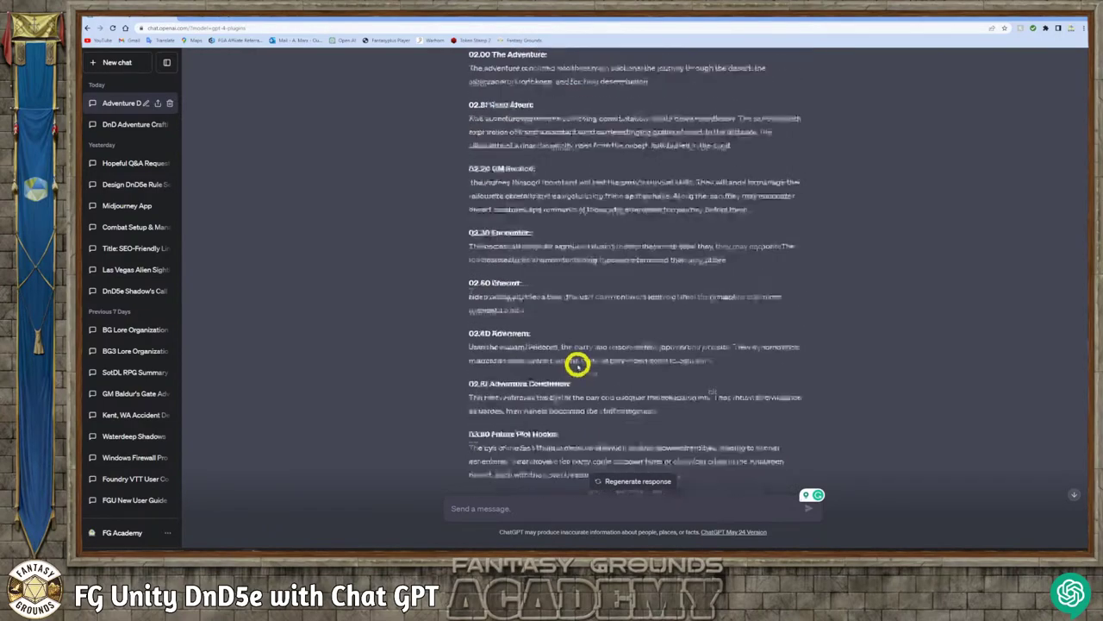
scroll(529, 188, "down", 10)
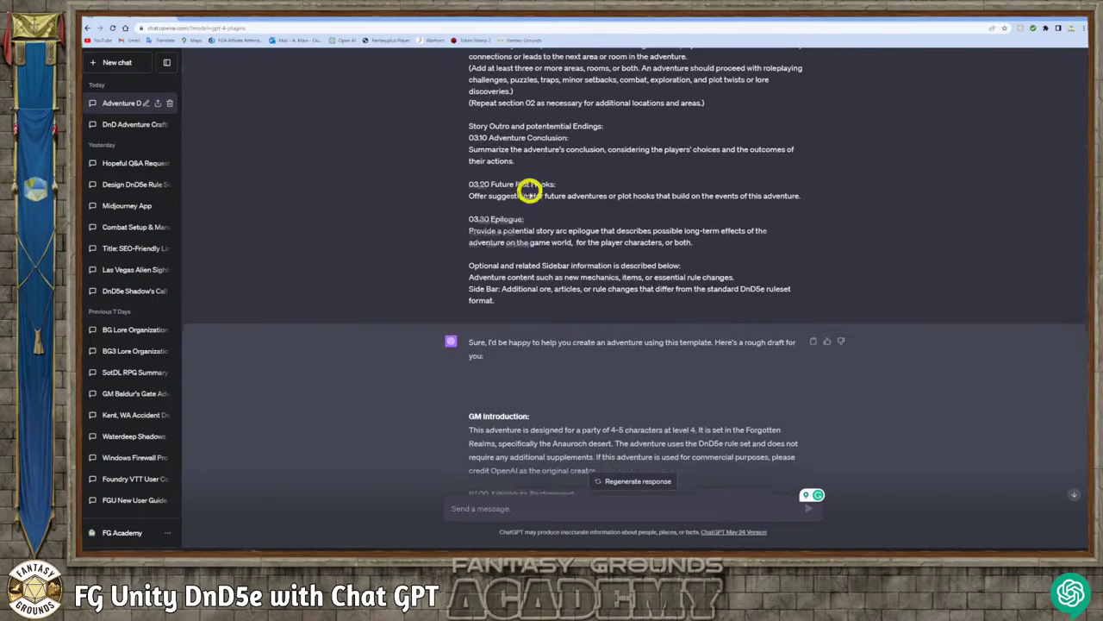
scroll(495, 176, "down", 10)
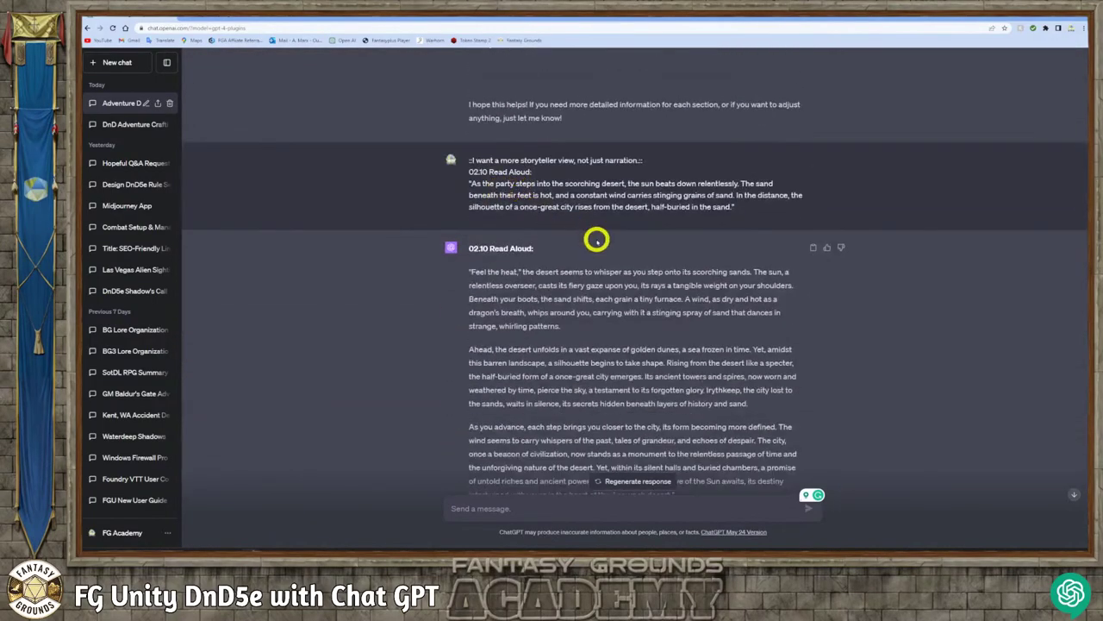
scroll(598, 245, "up", 3)
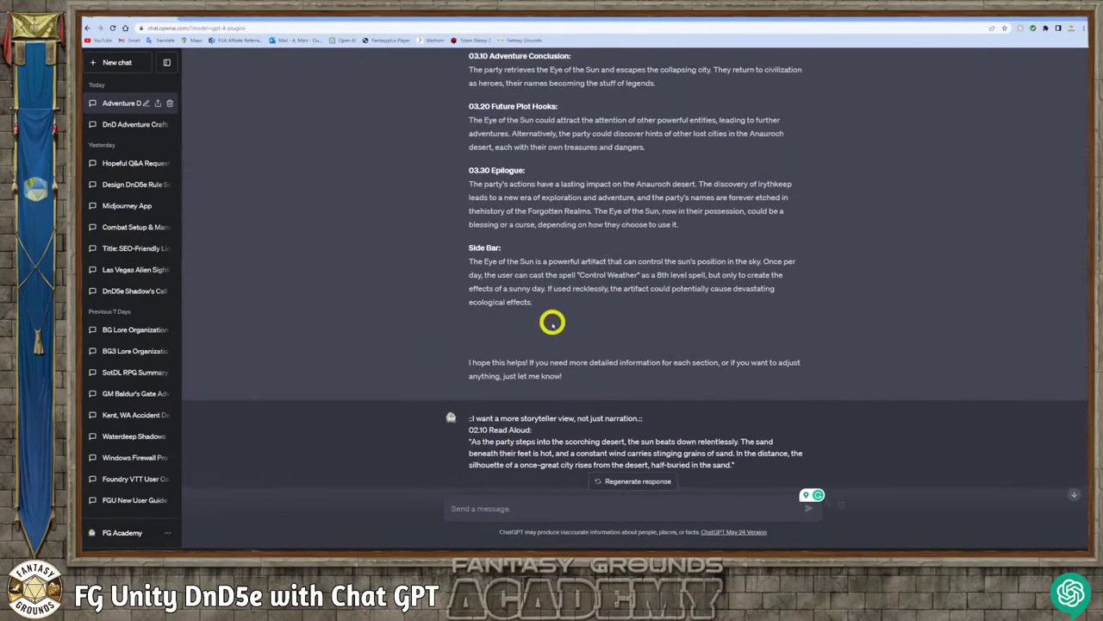
left_click_drag(535, 303, 466, 279)
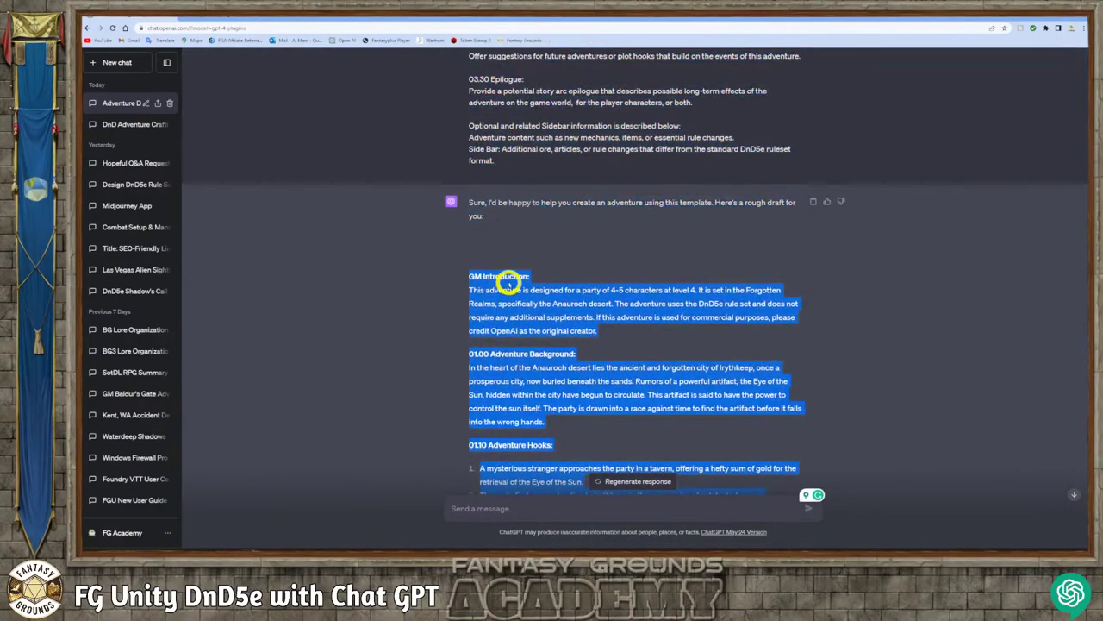
- Copy the selected adventure draft and switch over to the Fantasy Grounds launcher
right_click(506, 281)
left_click(497, 287)
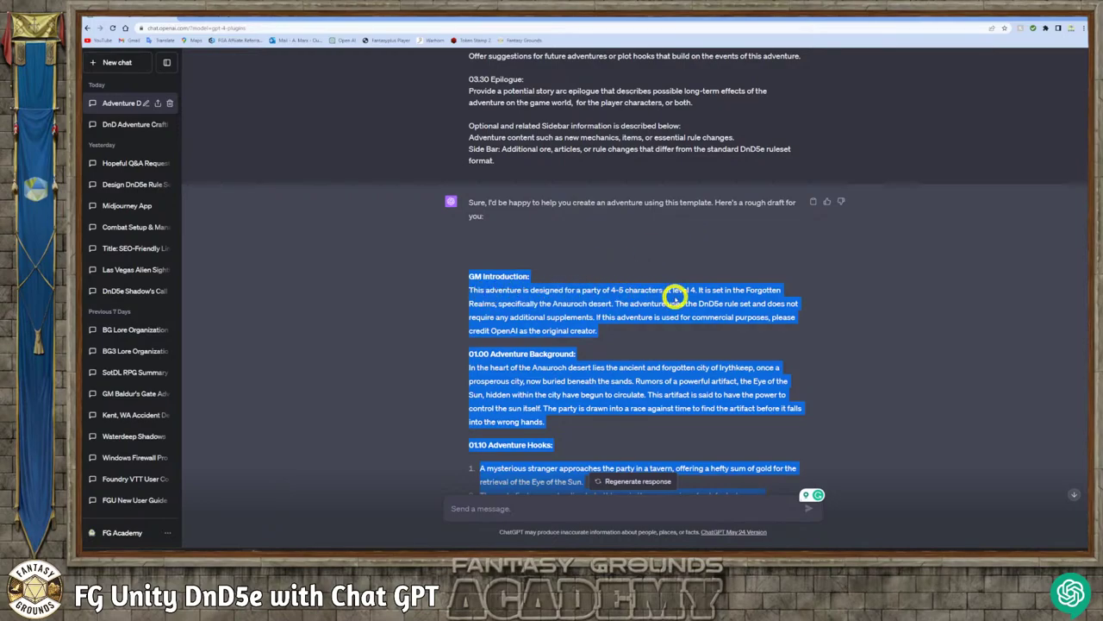
scroll(585, 317, "down", 1)
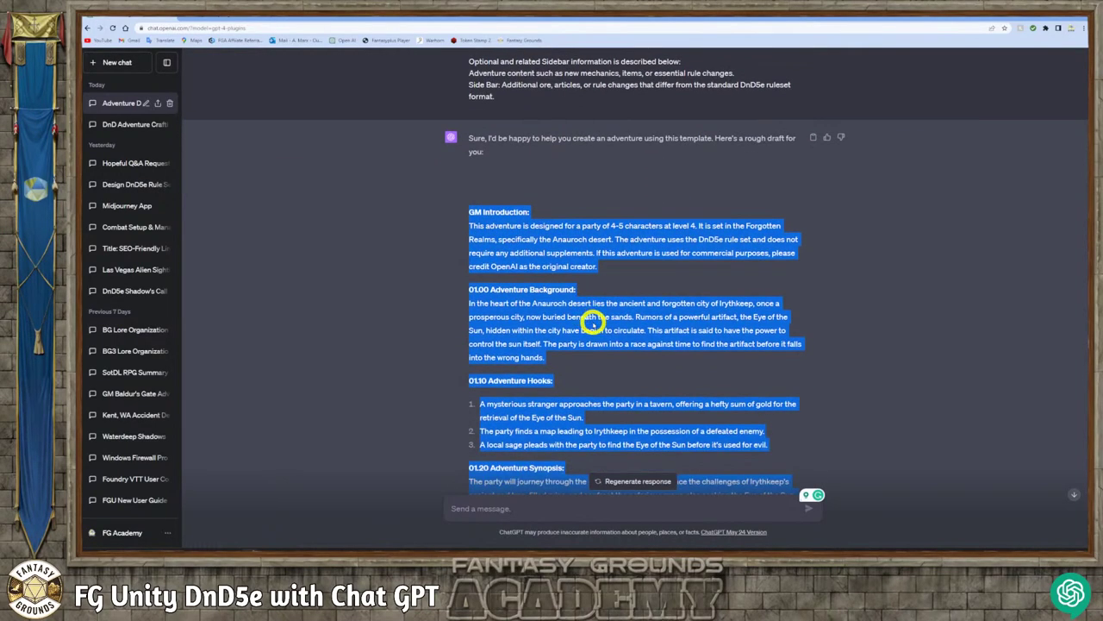
scroll(586, 317, "down", 2)
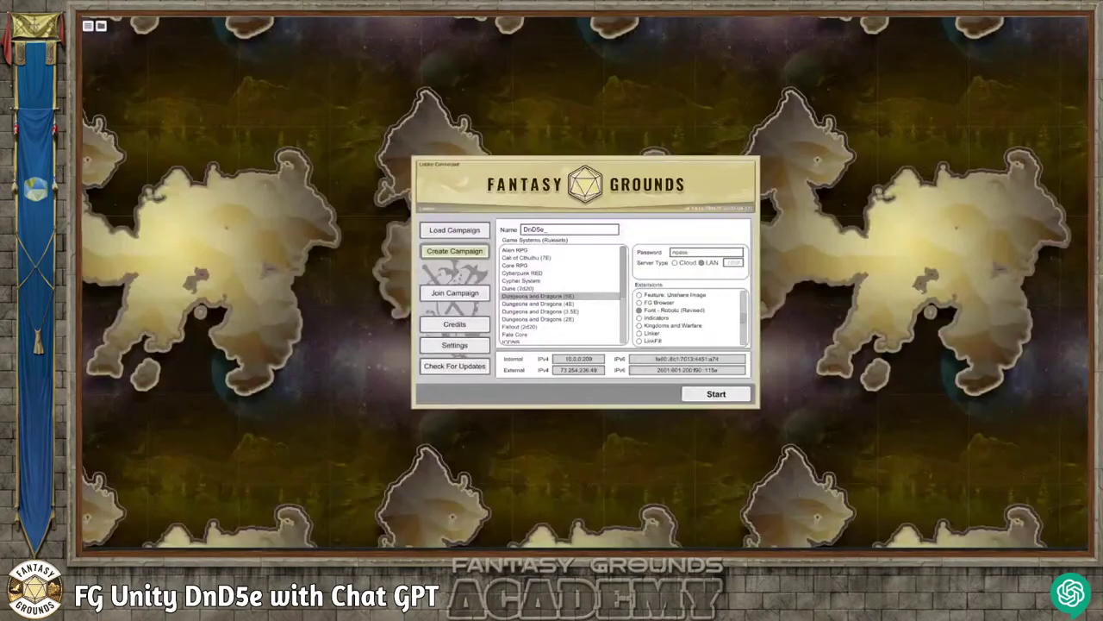
- Extend the campaign name from DnD5e_ to DnD5e_Desert_Biome_Work
left_click(564, 229)
left_click(584, 231)
type("Desert")
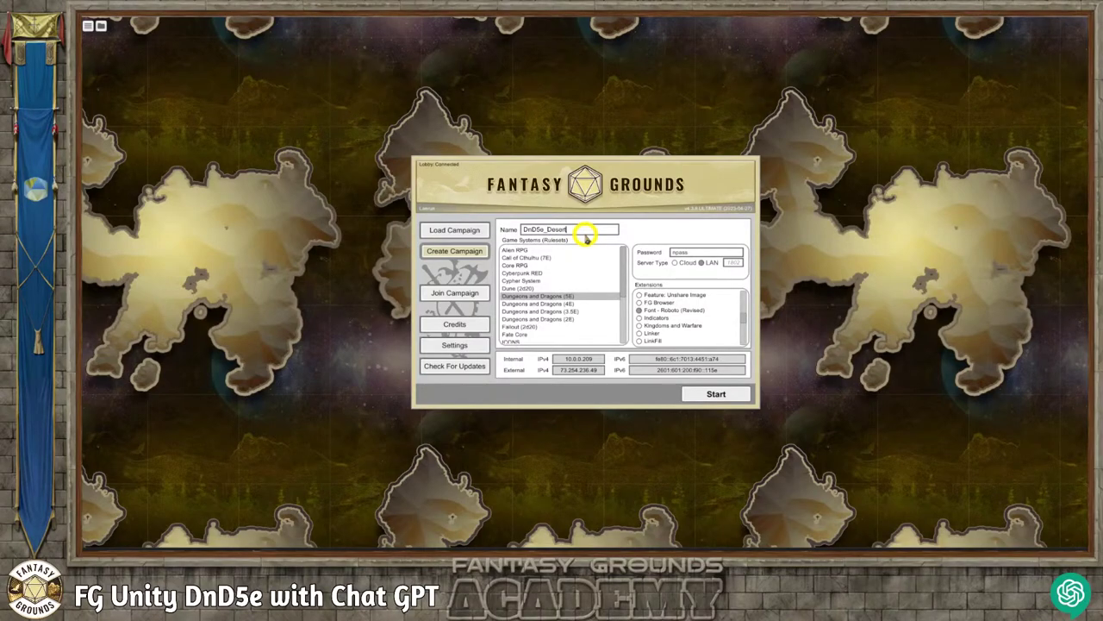
type("_Ban")
type("me_Worl")
type("d")
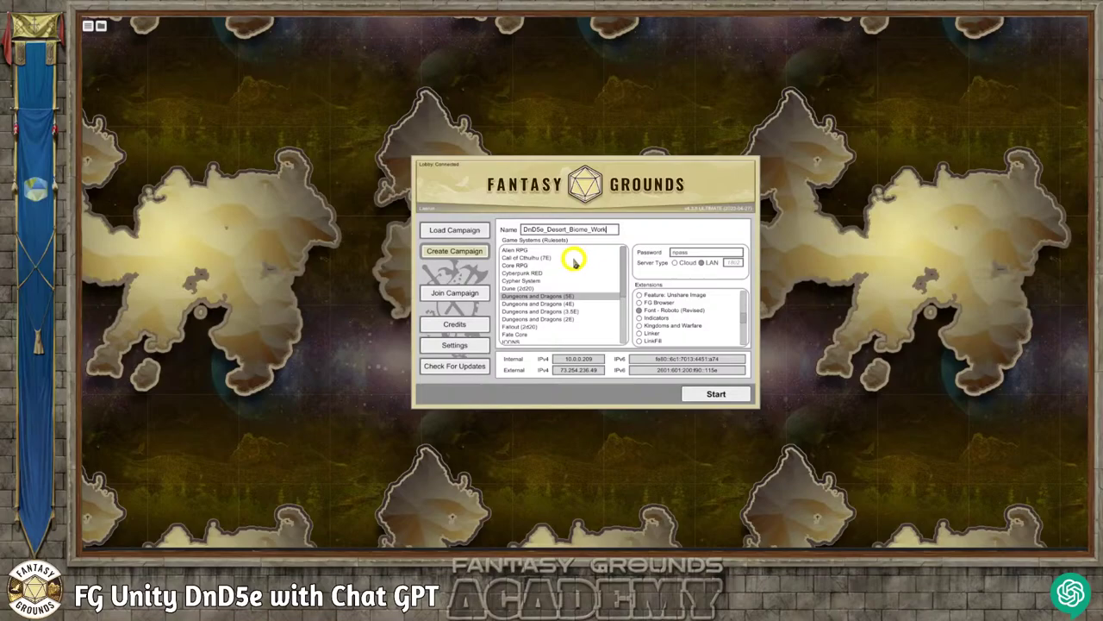
left_click(579, 229)
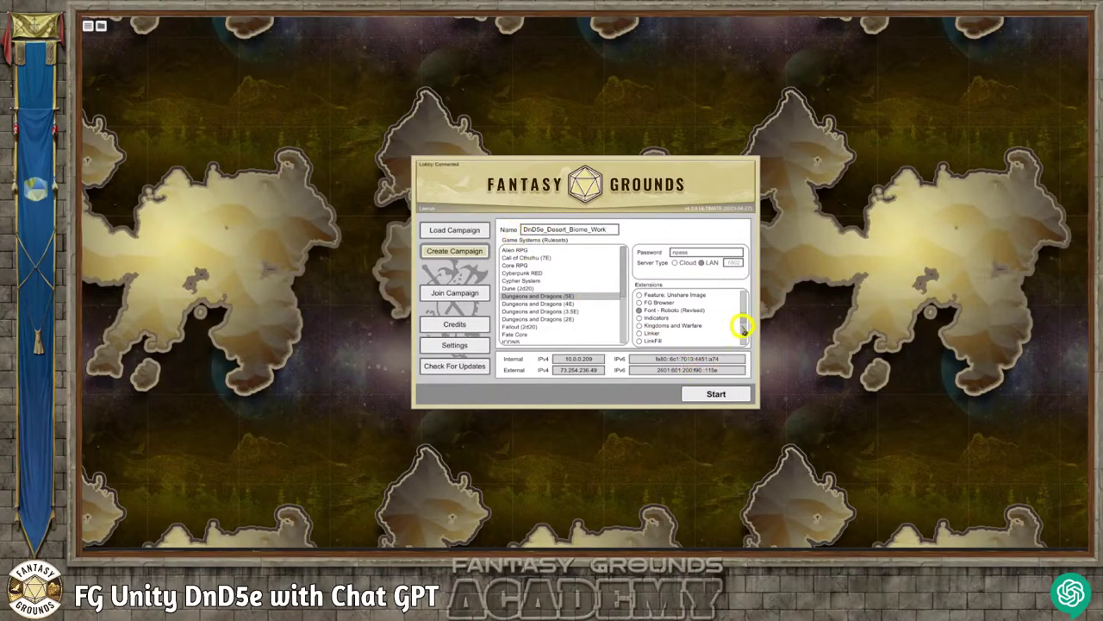
- Set Server Type to LAN and start the DnD5e_Desert_Biome_Work campaign
scroll(745, 312, "up", 2)
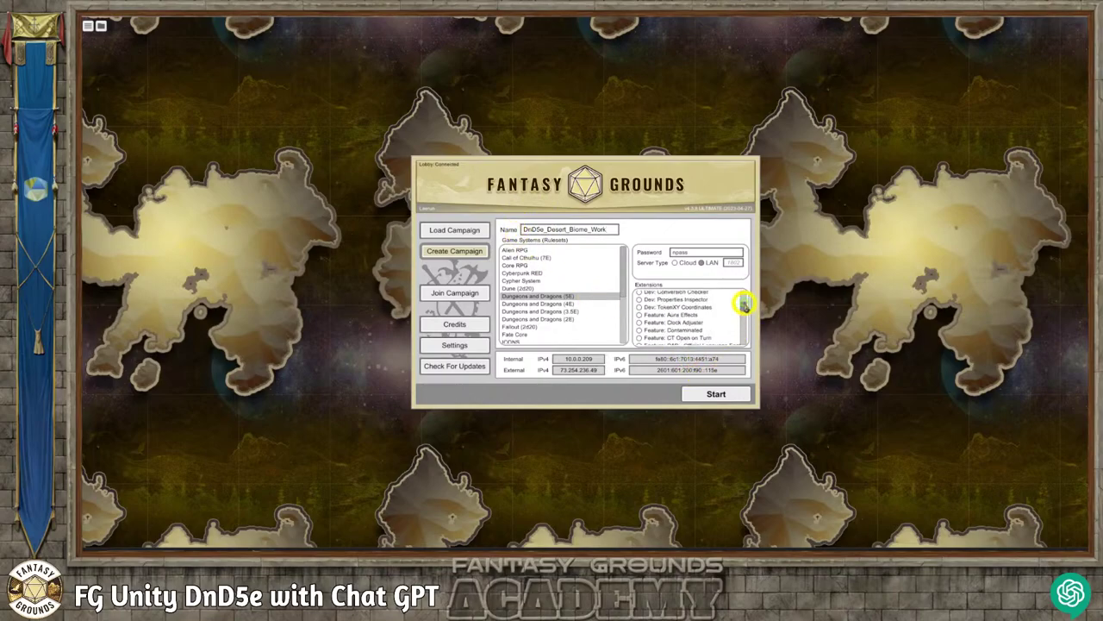
scroll(745, 315, "down", 3)
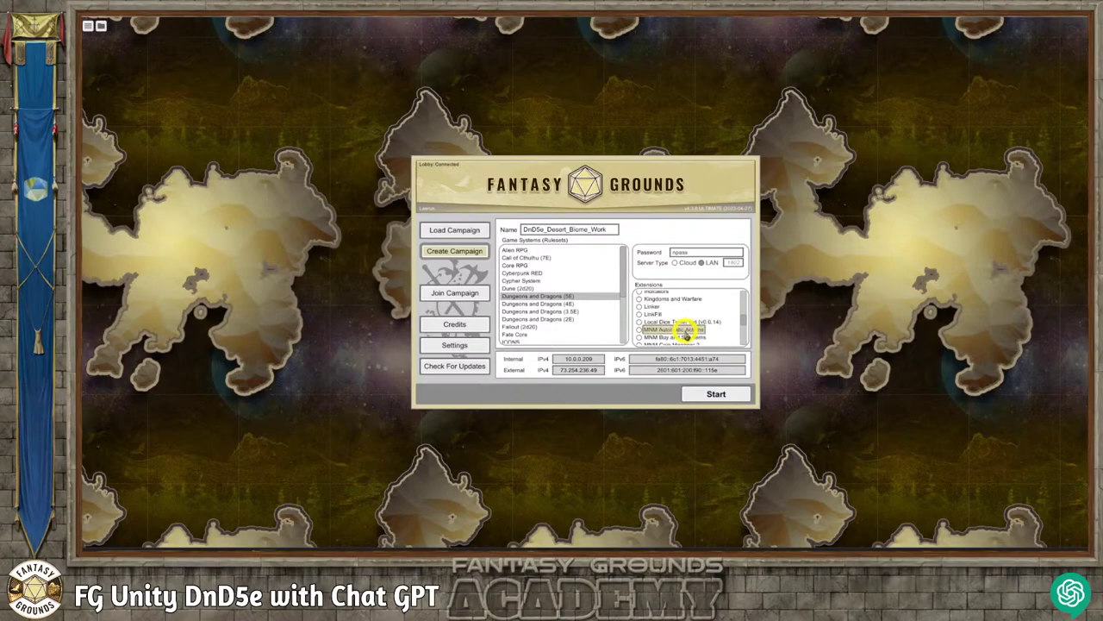
scroll(685, 333, "up", 1)
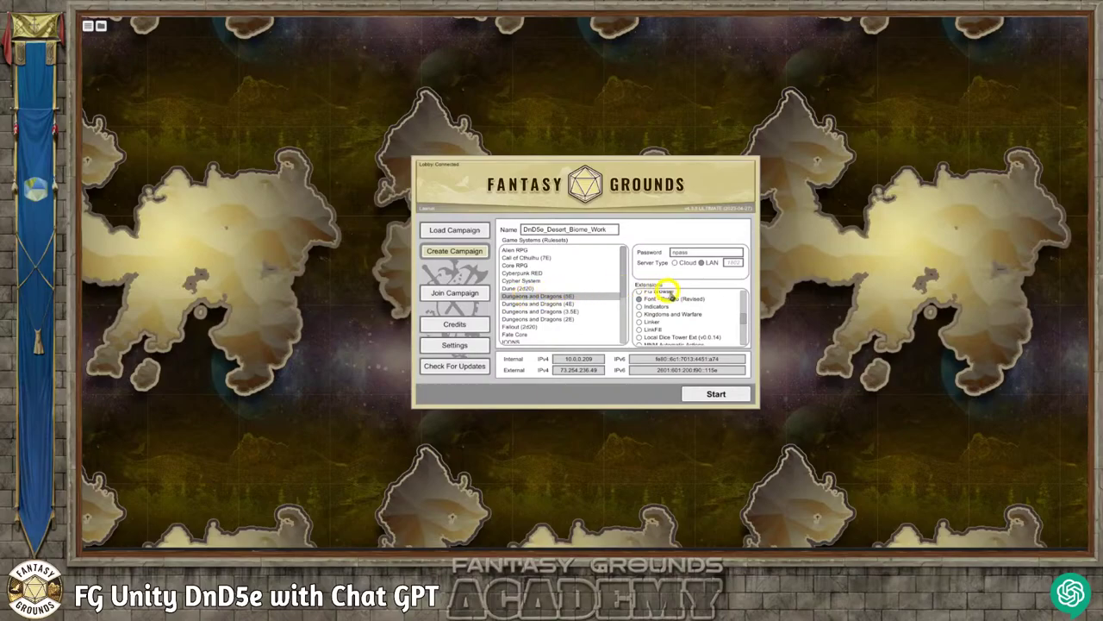
scroll(664, 306, "up", 1)
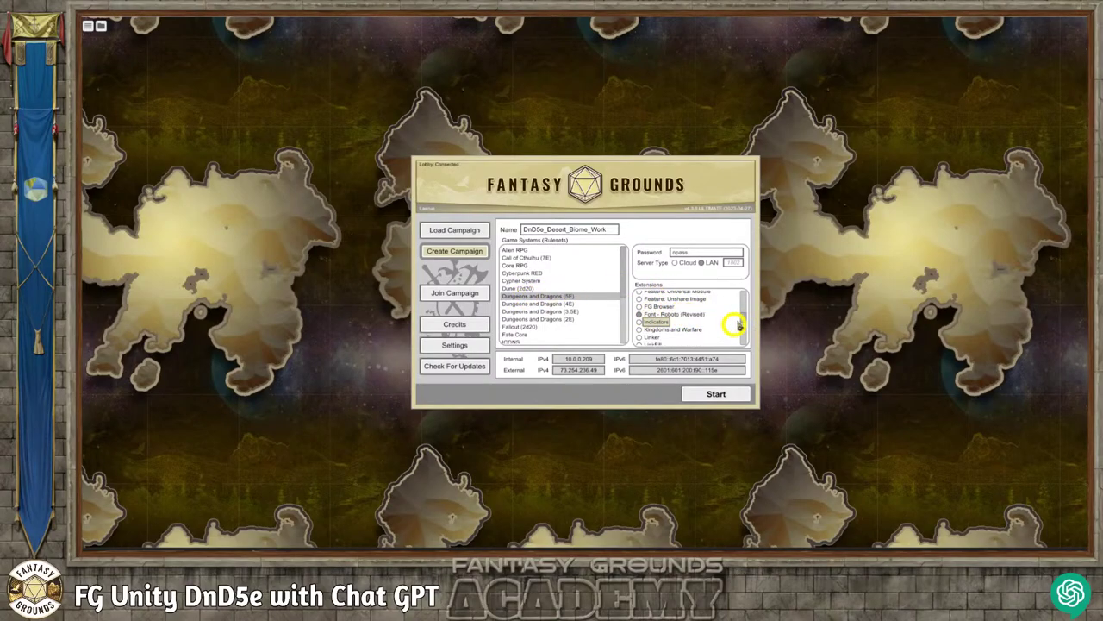
left_click_drag(744, 308, 744, 284)
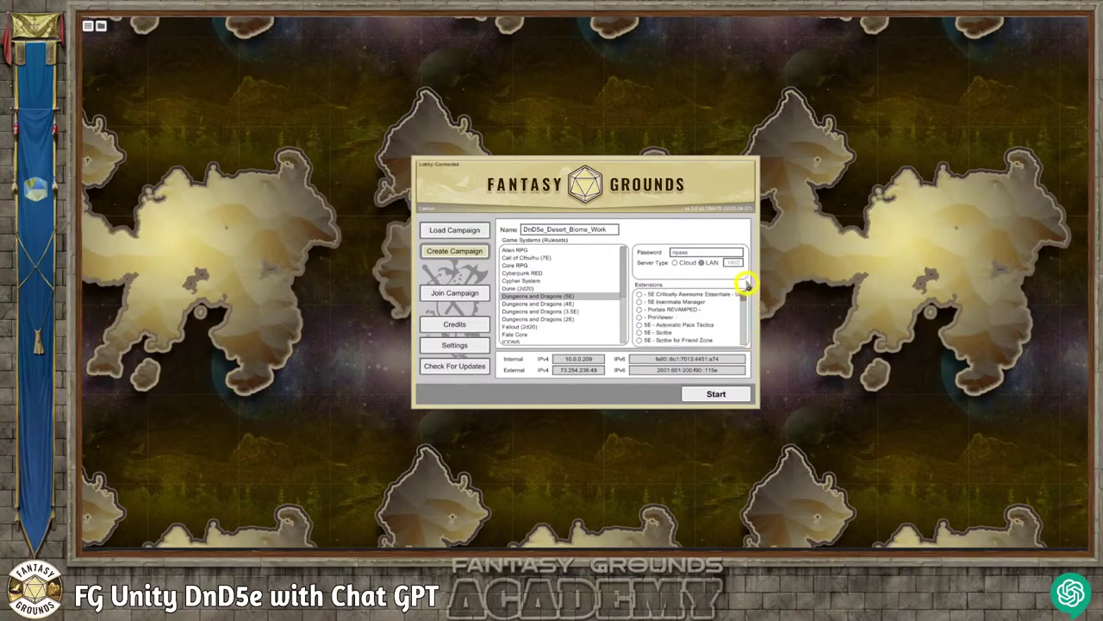
left_click(704, 262)
left_click(727, 395)
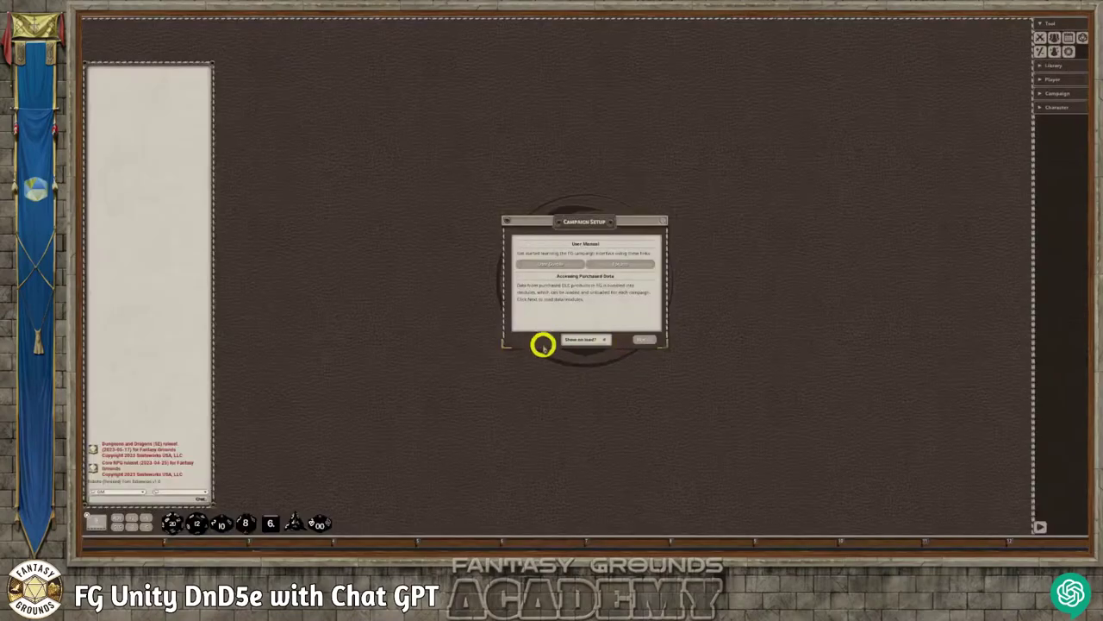
- Step through Campaign Setup with 'Show on load?' ticked and finish the wizard
mouse_move(590, 211)
left_mouse_down()
mouse_move(492, 215)
mouse_move(575, 215)
left_mouse_up()
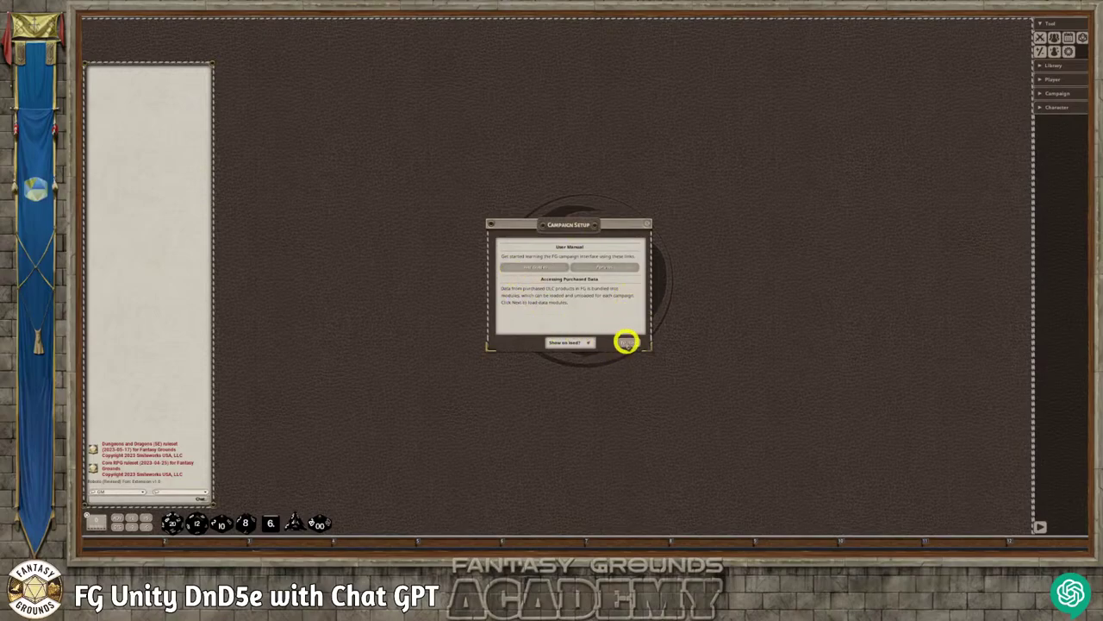
left_click(626, 342)
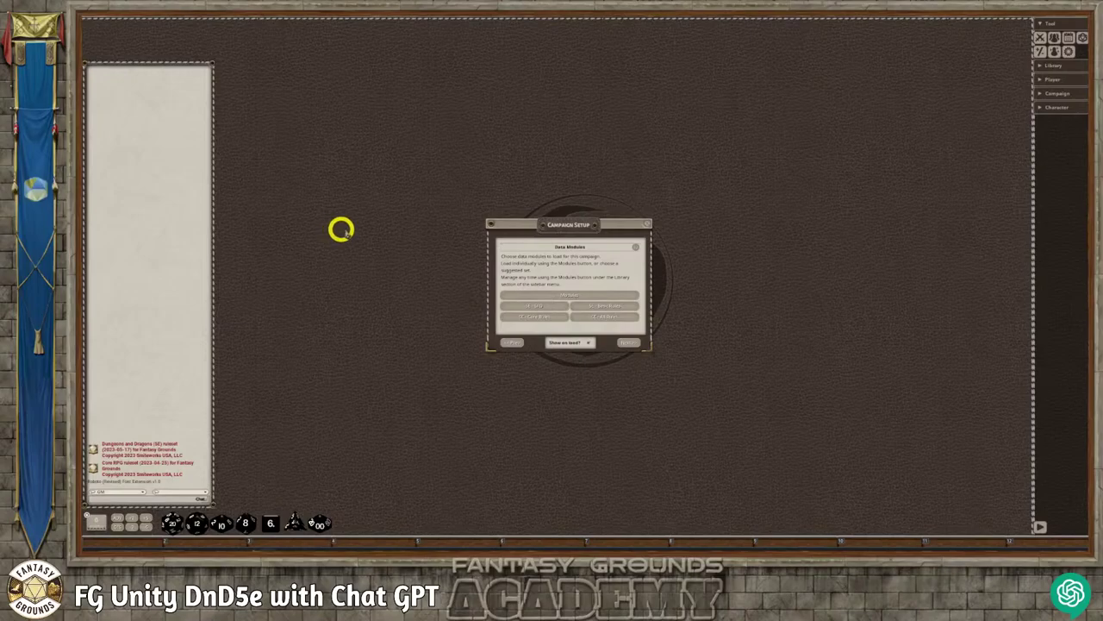
mouse_move(584, 229)
left_mouse_down()
mouse_move(495, 202)
mouse_move(378, 206)
mouse_move(594, 198)
mouse_move(596, 217)
left_mouse_up()
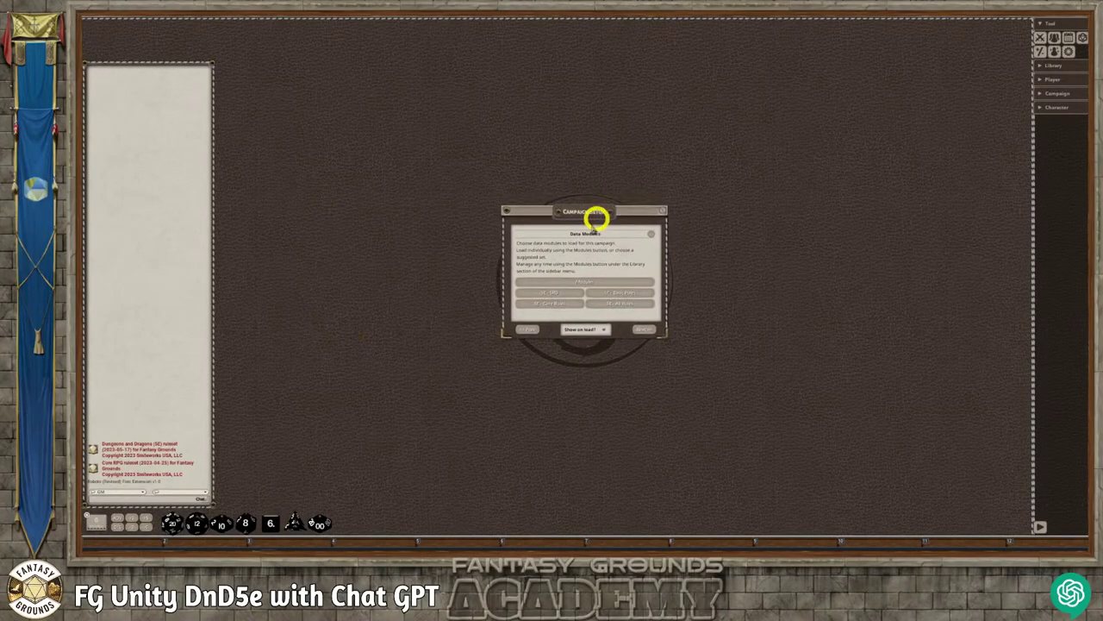
left_click(611, 333)
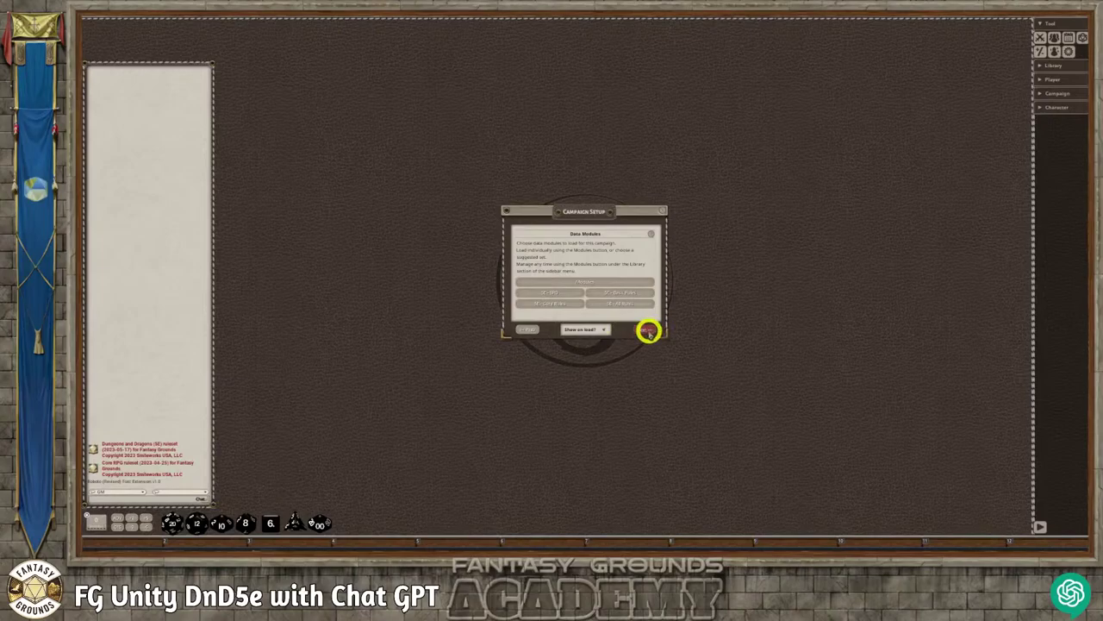
left_click(646, 329)
left_click(640, 329)
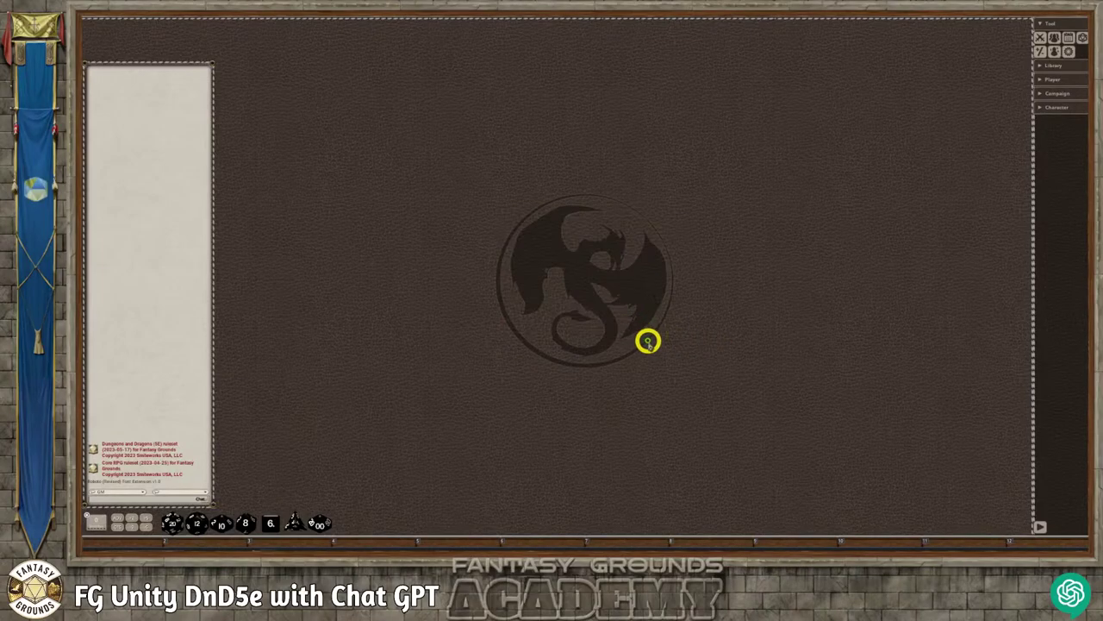
- Open the campaign's Story records list and move it toward the upper left
left_click(1067, 93)
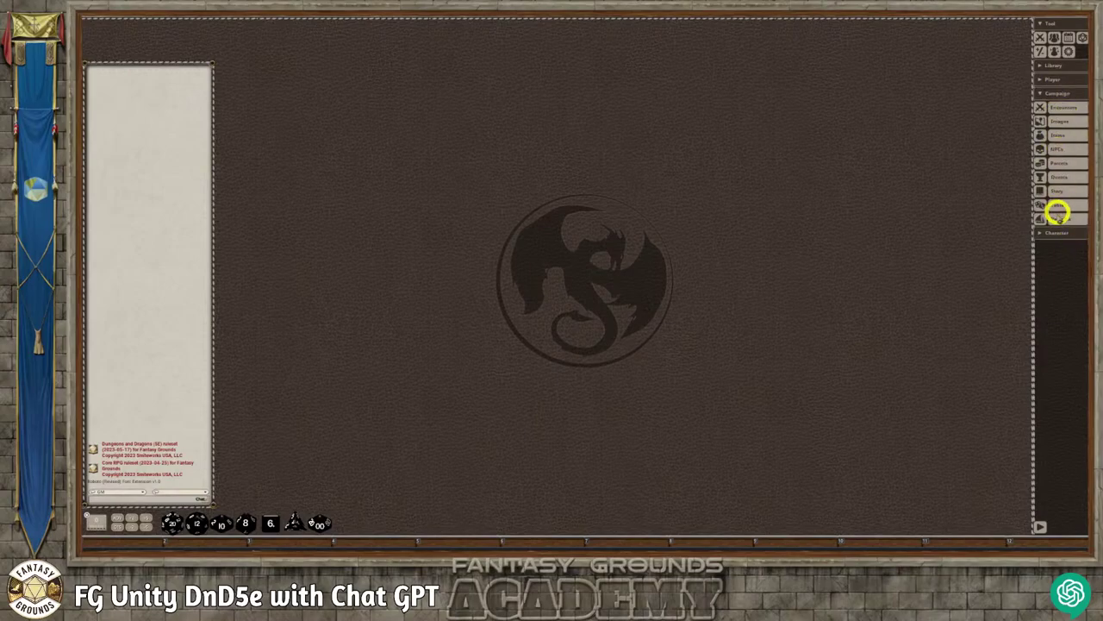
left_click(1040, 190)
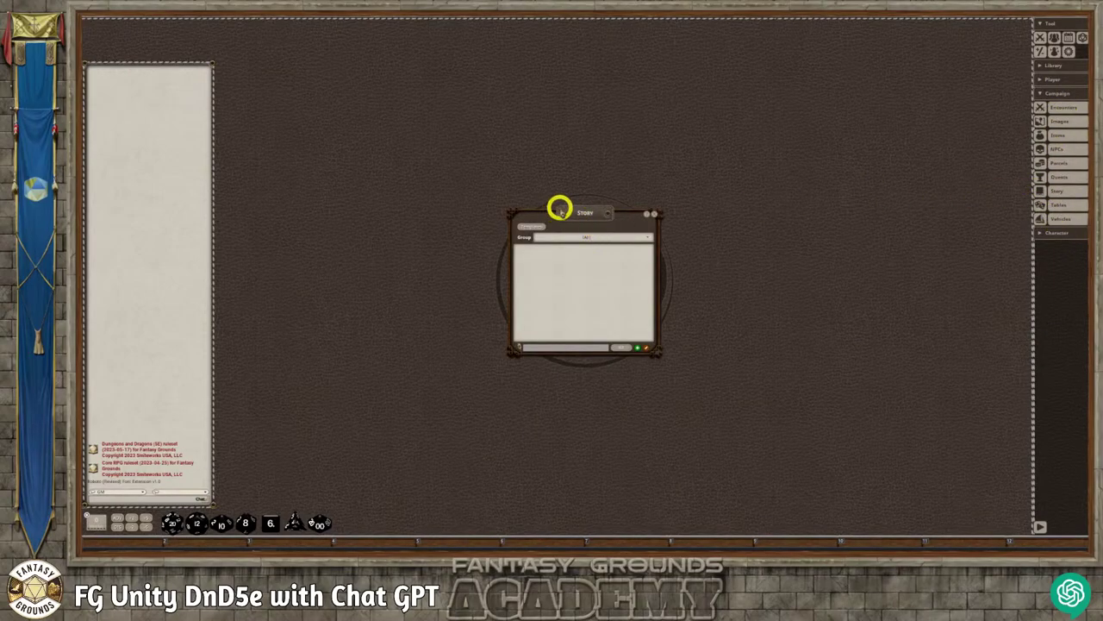
left_click_drag(561, 207, 428, 147)
- Filter the Story list to the Desert Adventure group
left_click(491, 175)
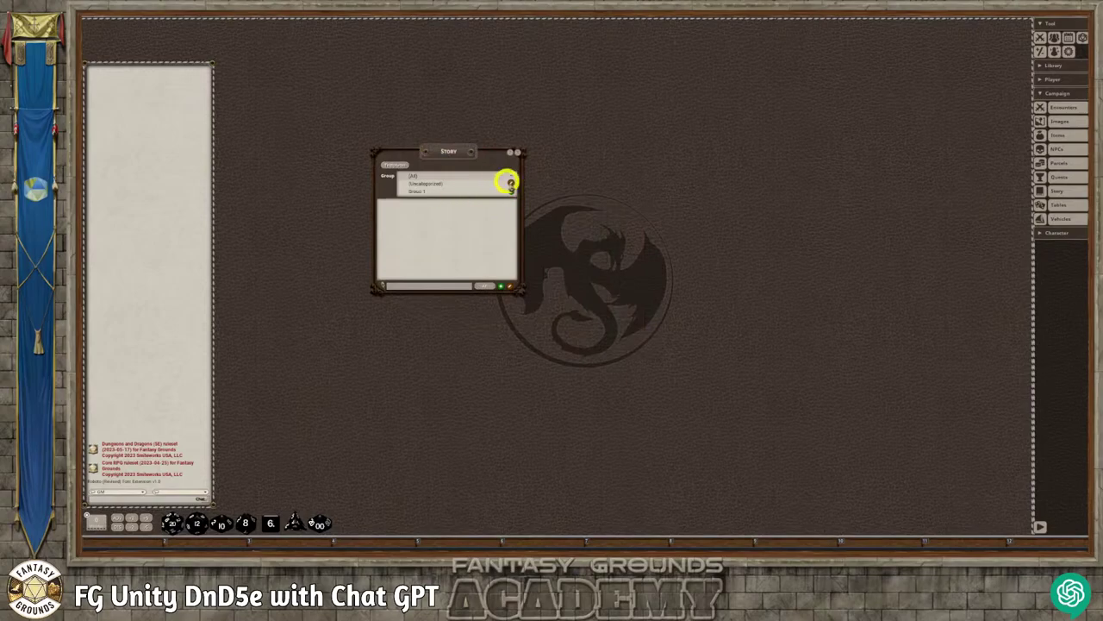
left_click(464, 191)
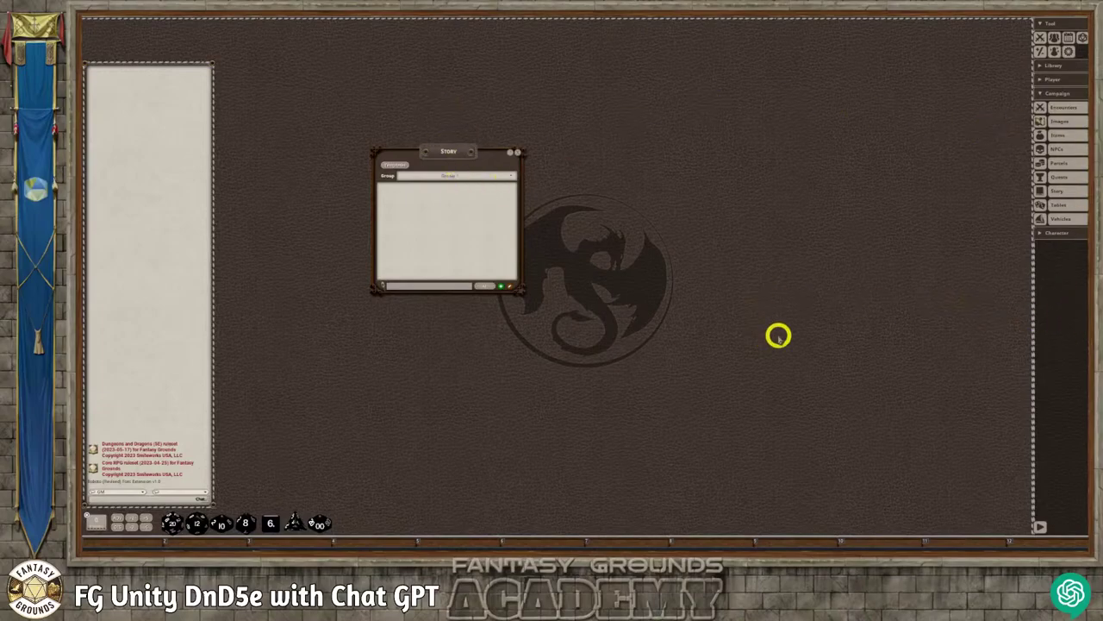
left_click(509, 177)
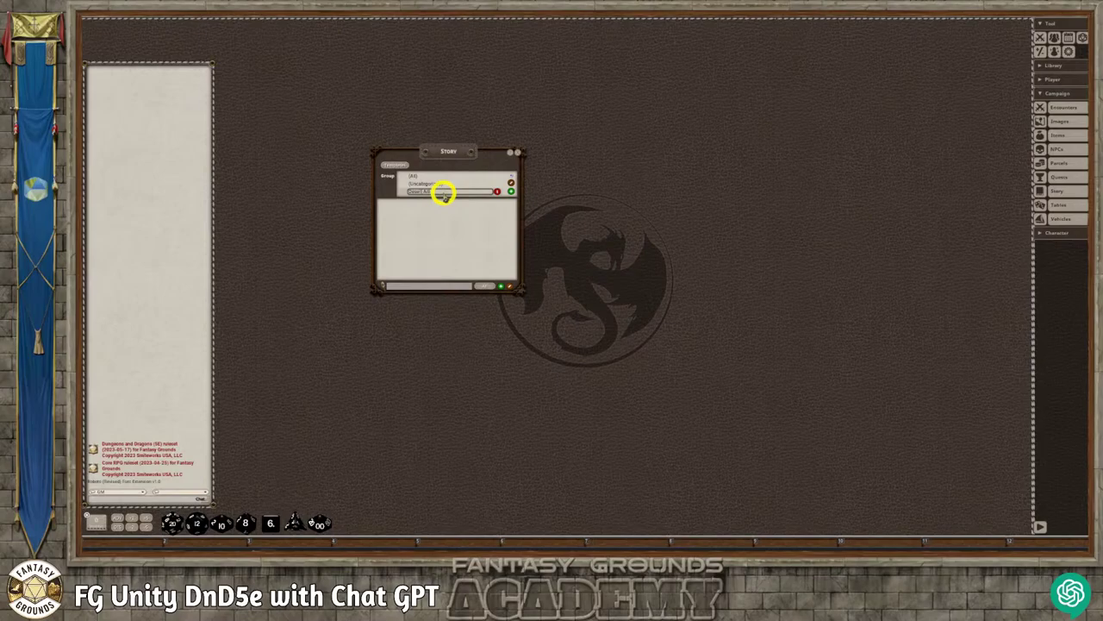
left_click(488, 221)
left_click(509, 173)
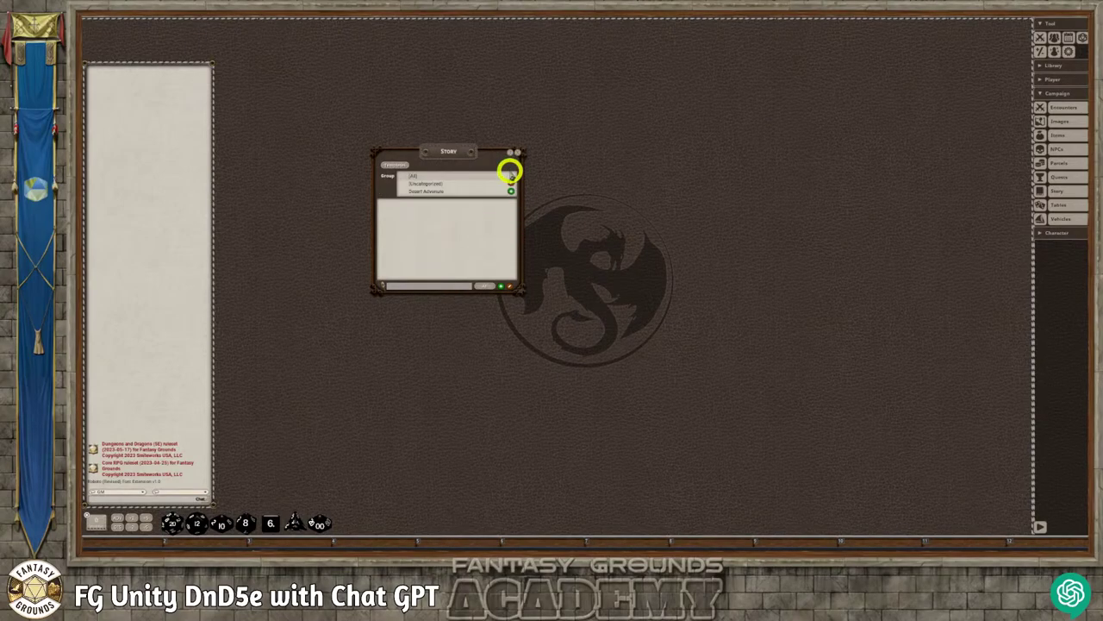
left_click(431, 191)
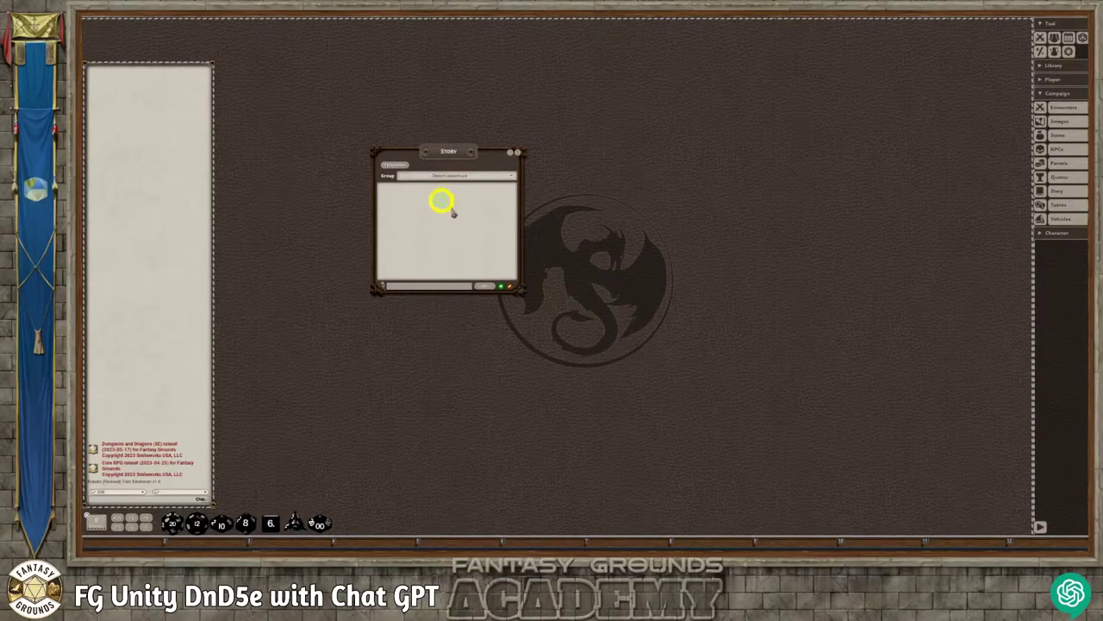
- Add a new story entry titled 00.00 and paste the adventure text into its body
left_click(501, 288)
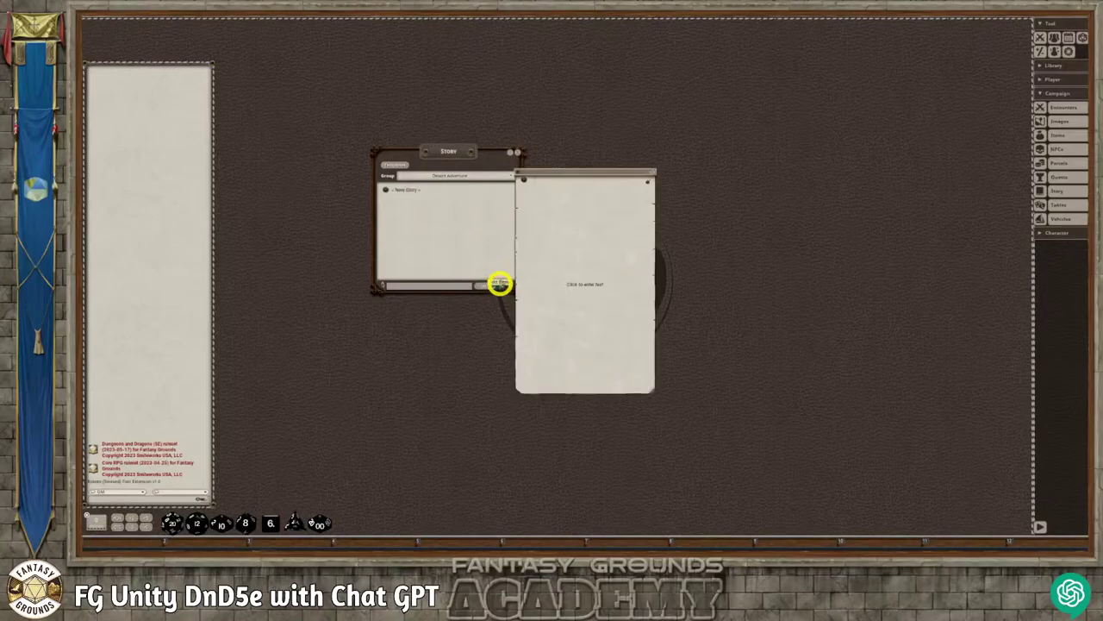
left_click_drag(561, 178, 587, 115)
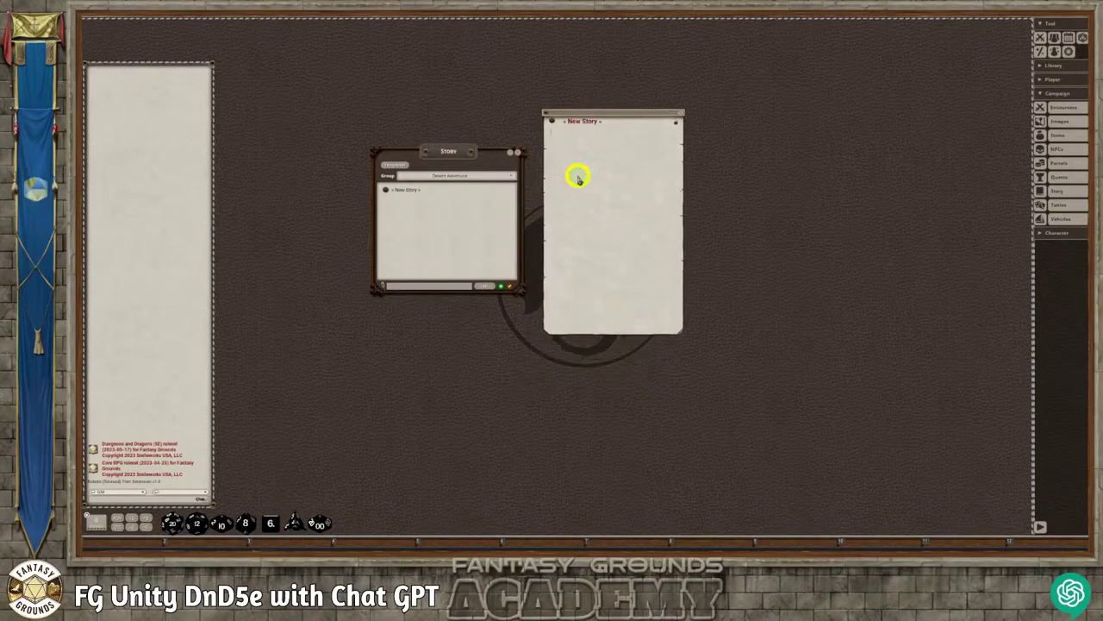
left_click(580, 120)
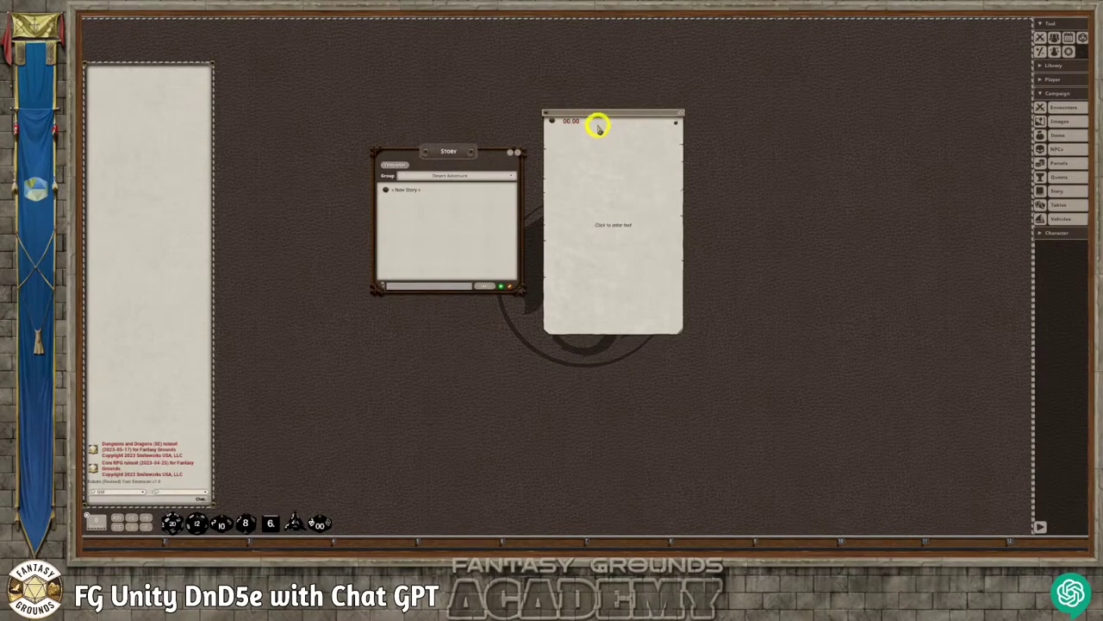
left_click(569, 145)
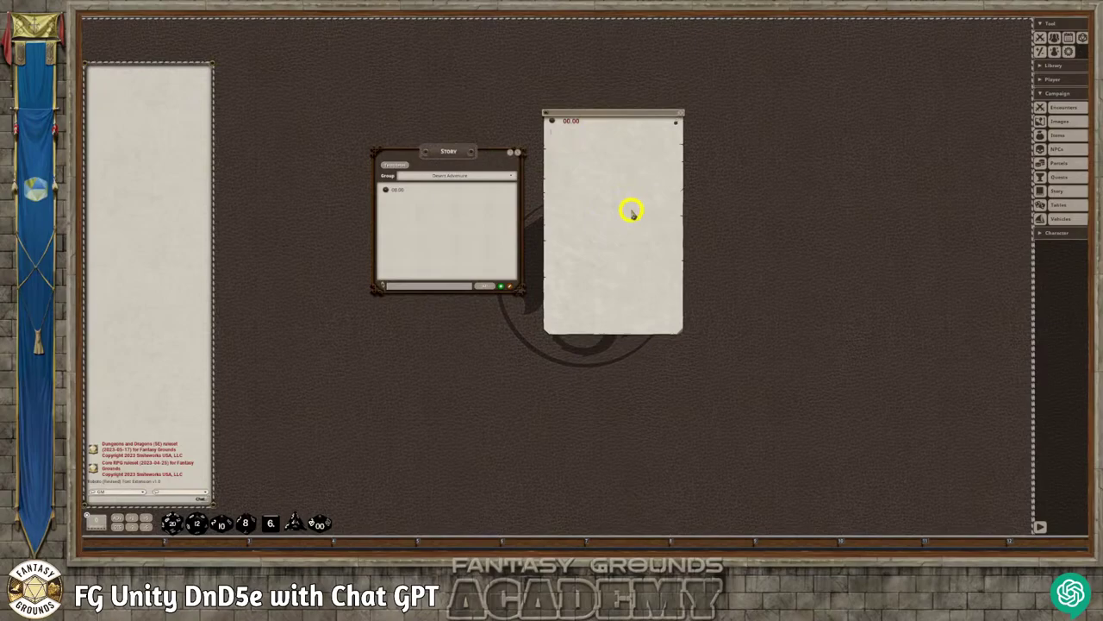
key("ctrl+v")
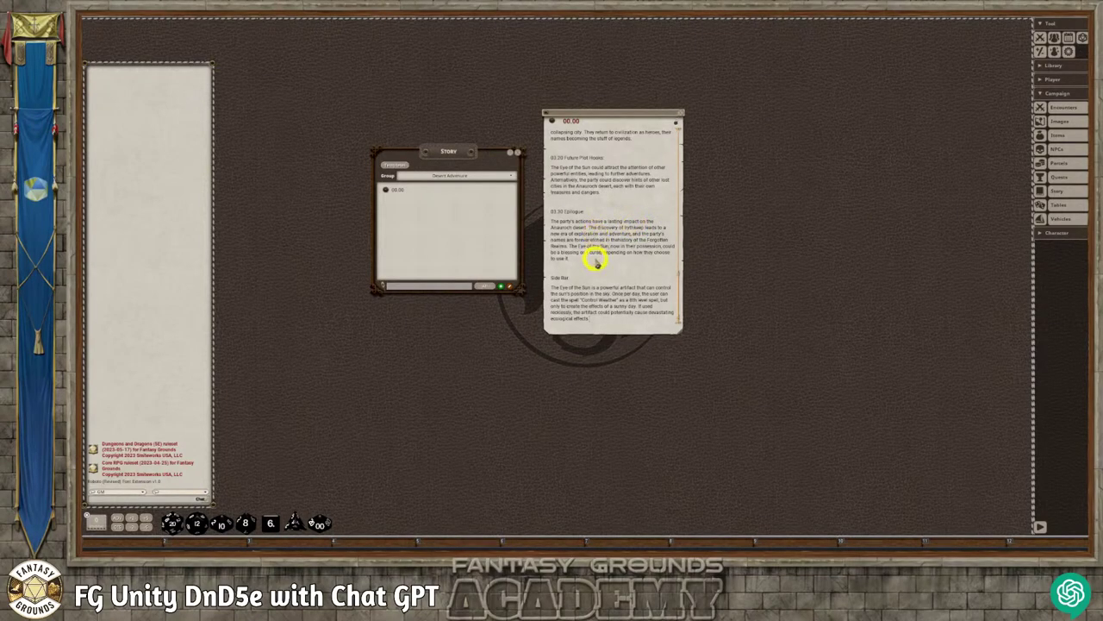
- Make the 00.00 story sheet taller and wider, then bring up its options menu
scroll(638, 259, "down", 5)
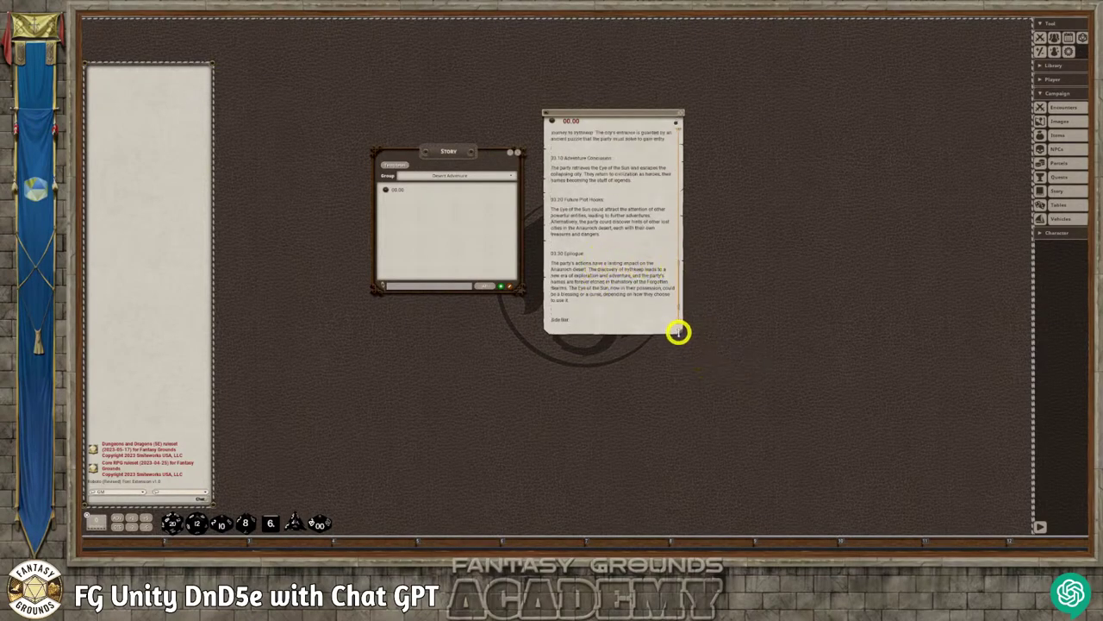
left_click_drag(679, 332, 857, 465)
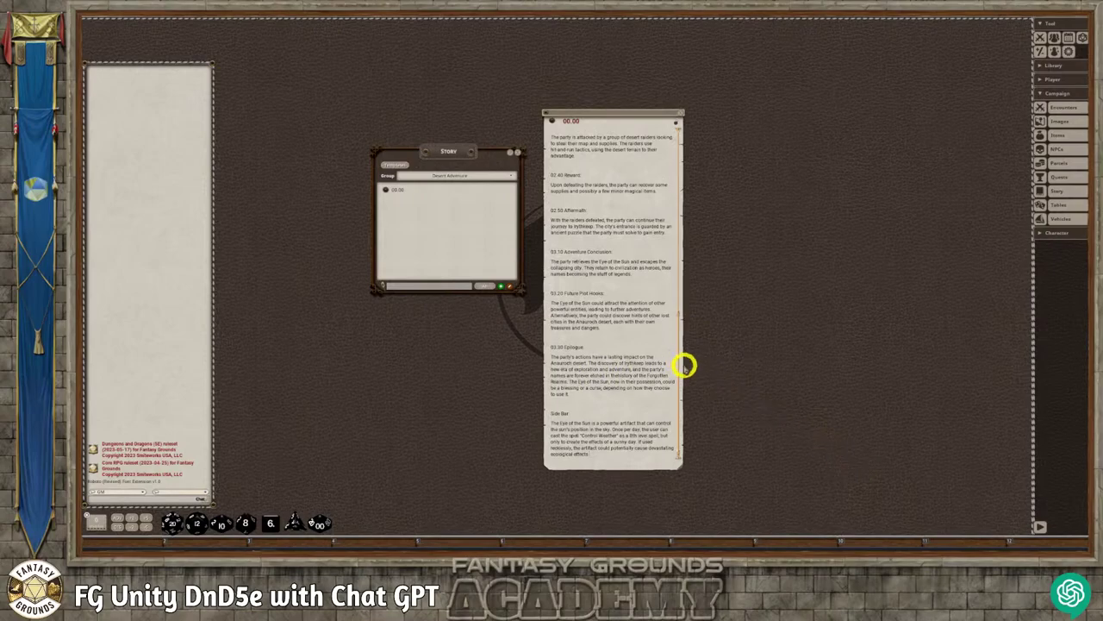
left_click_drag(683, 366, 864, 362)
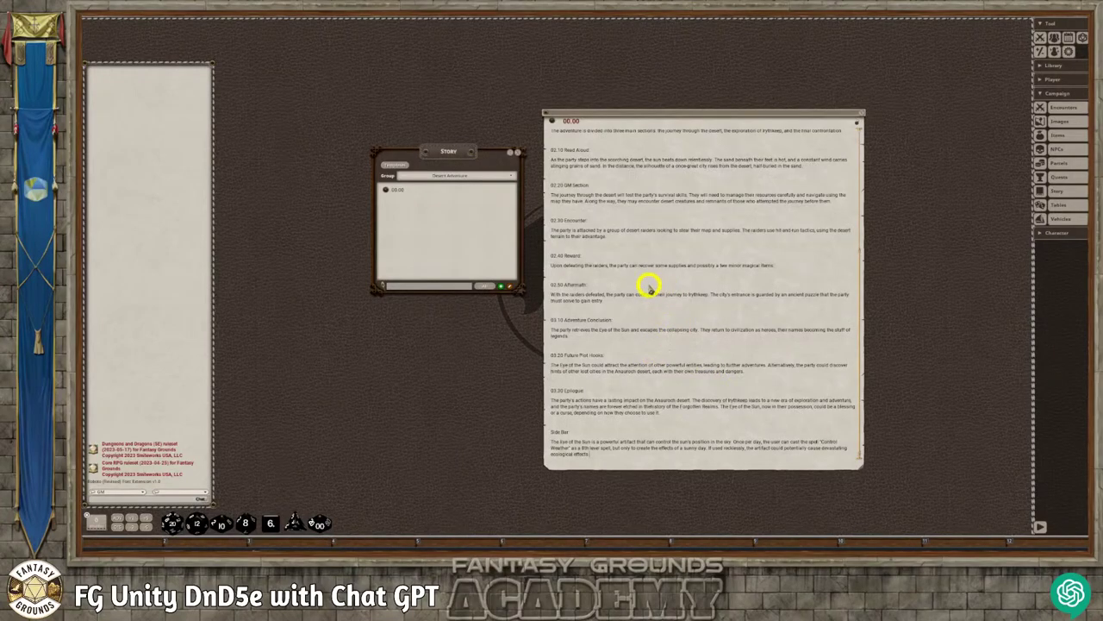
scroll(644, 289, "up", 3)
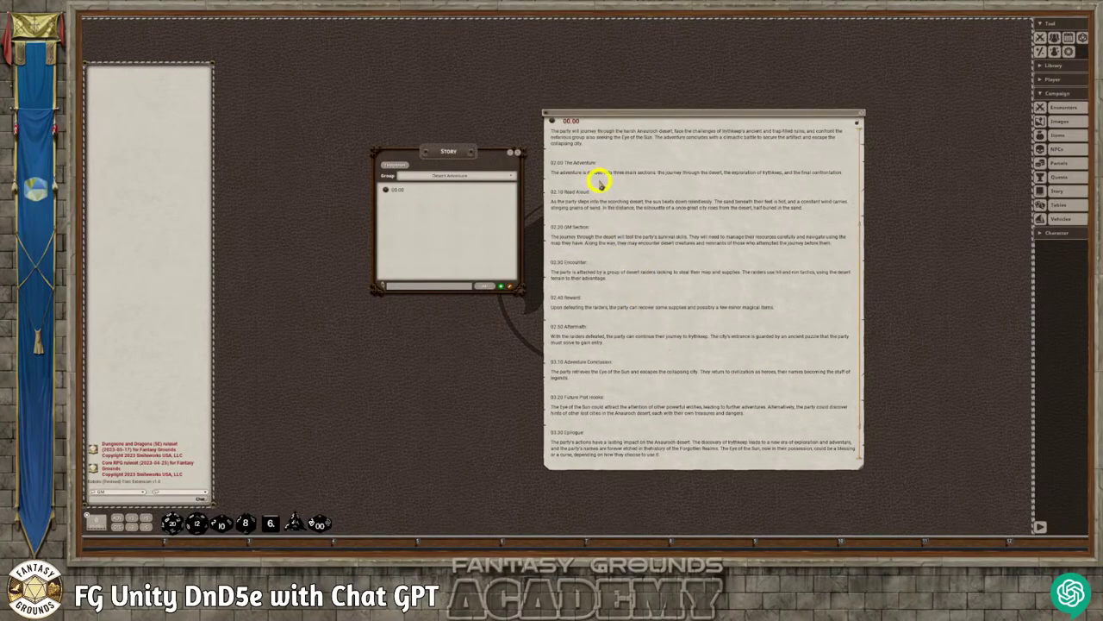
right_click(599, 180)
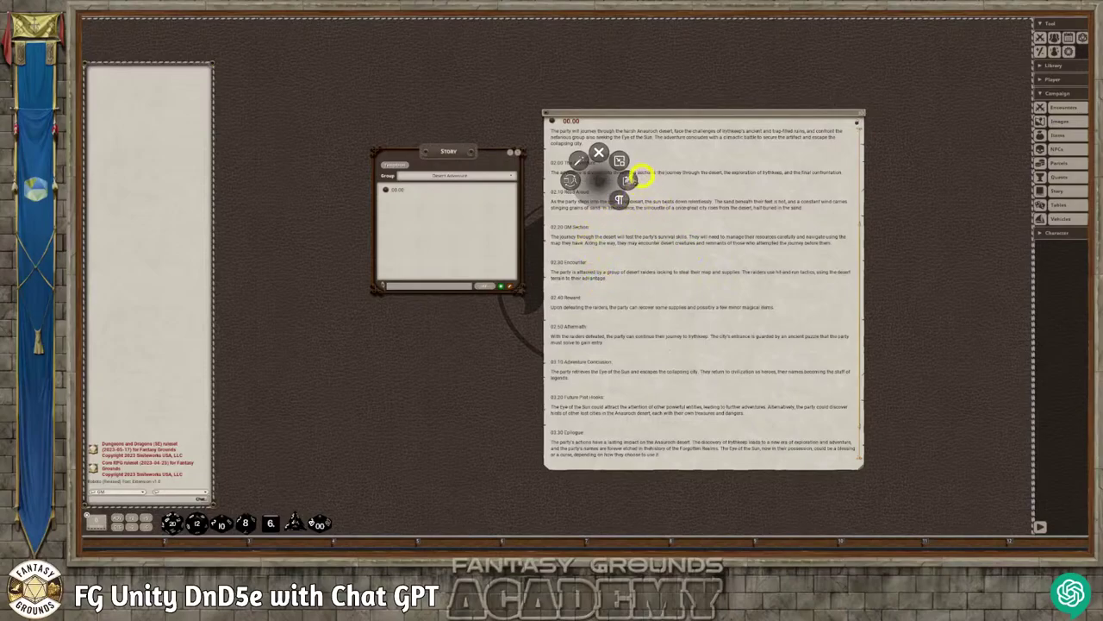
- Use Clean Up Text to compact the pasted 00.00 story into tidy paragraphs
left_click(579, 162)
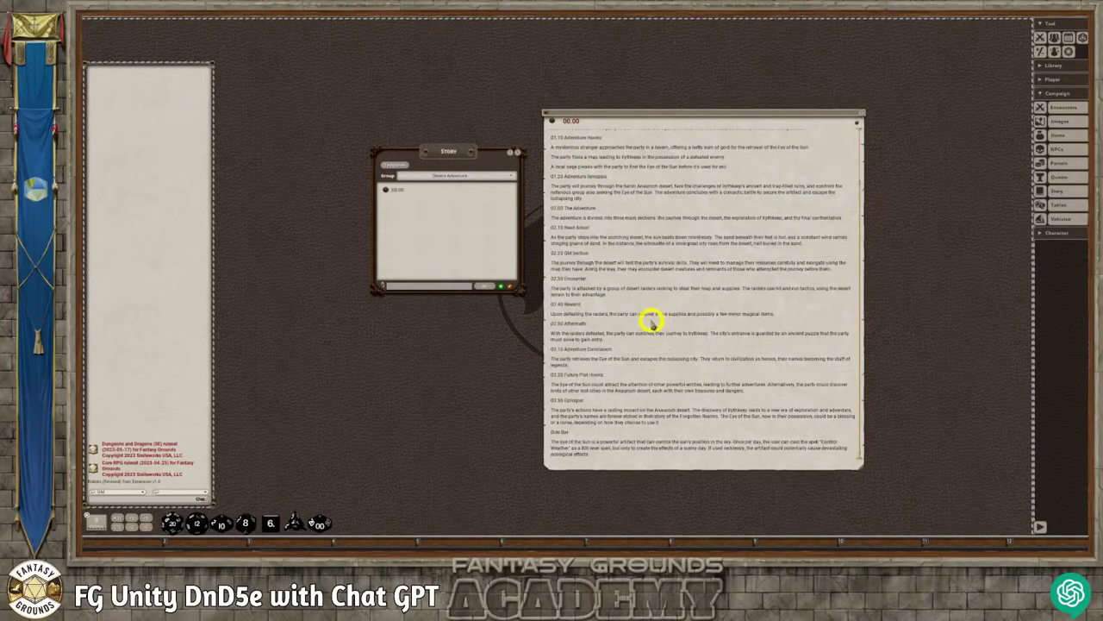
- Review the 00.00 Intro story text and move its sheet up and left
scroll(653, 321, "up", 2)
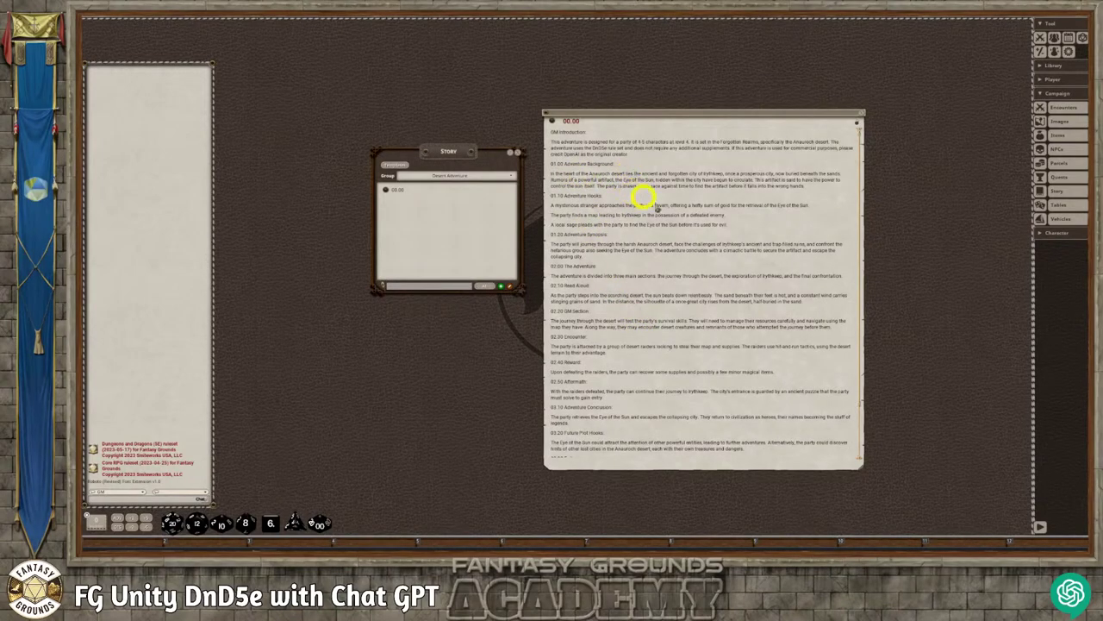
scroll(645, 239, "down", 2)
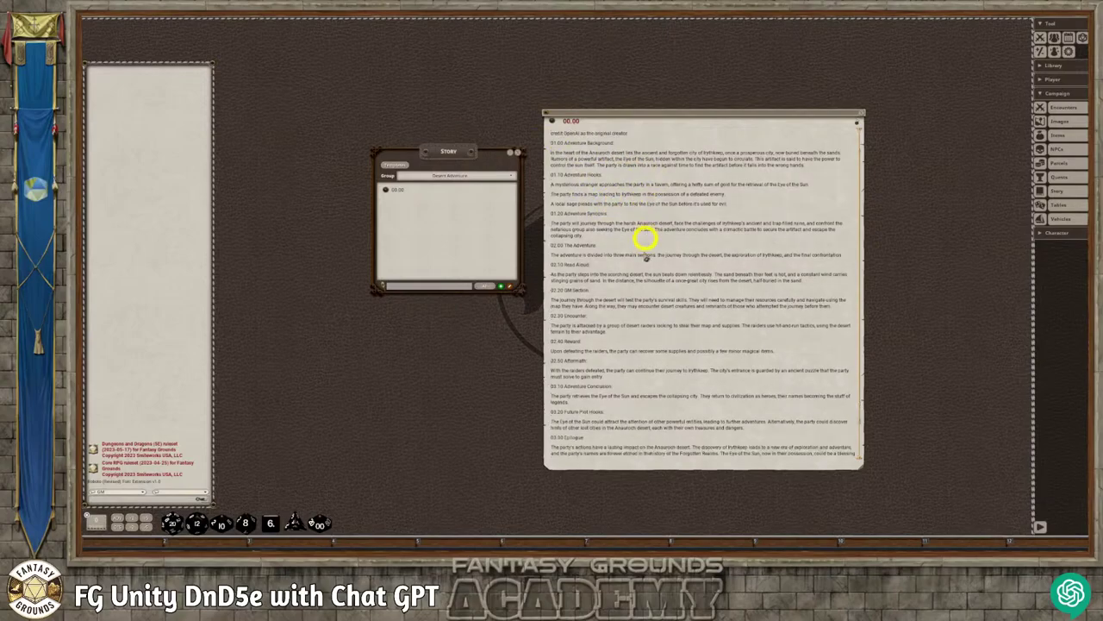
scroll(643, 259, "down", 2)
scroll(640, 275, "up", 4)
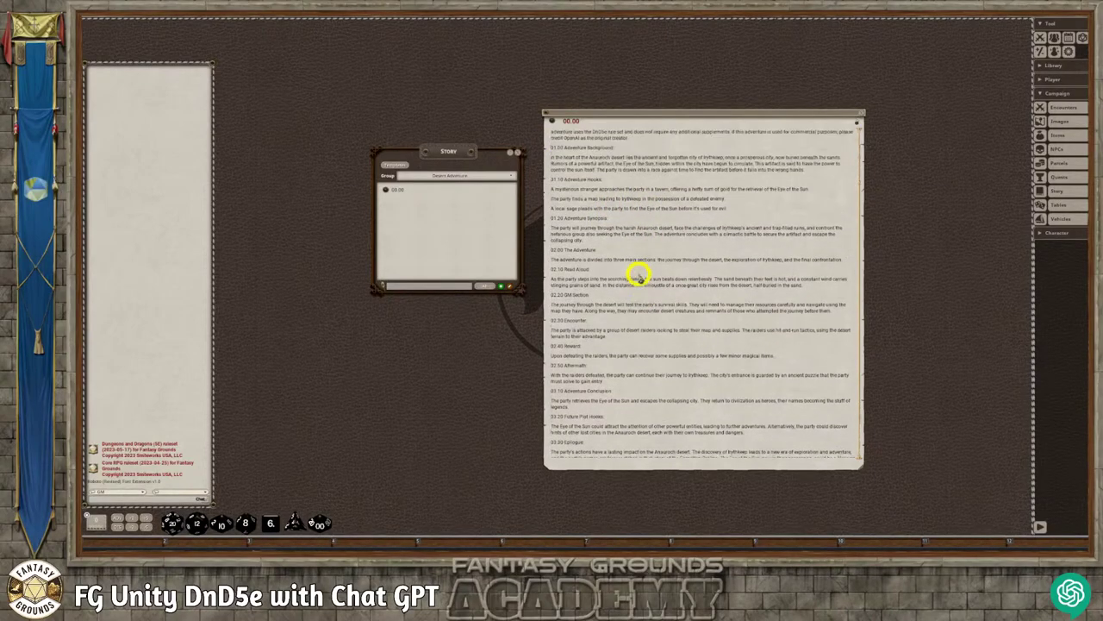
left_click_drag(613, 113, 609, 63)
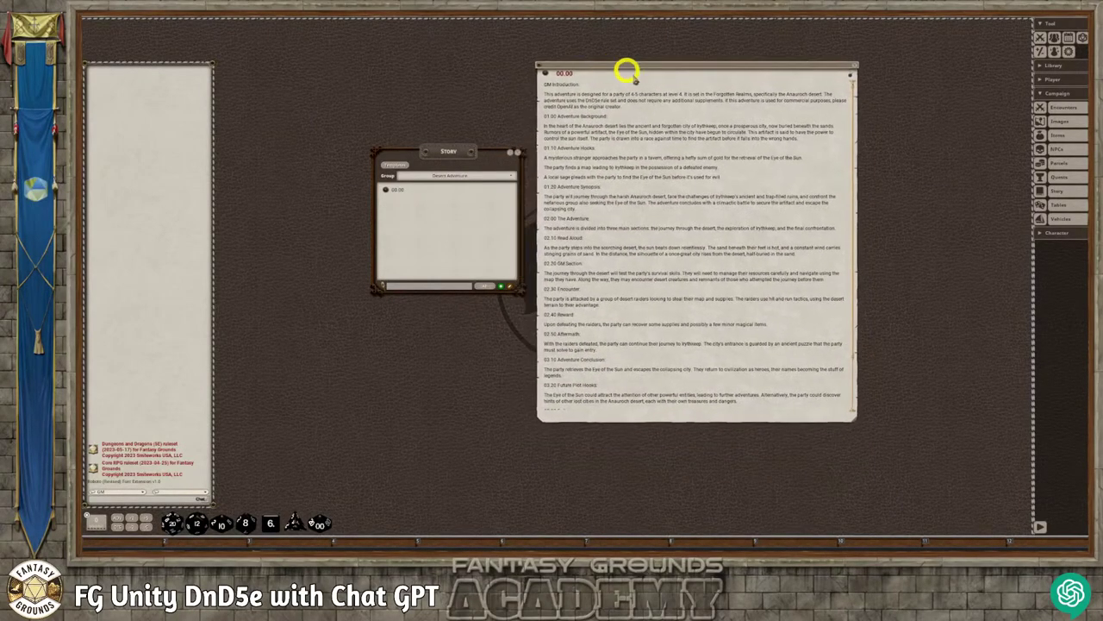
scroll(621, 165, "down", 2)
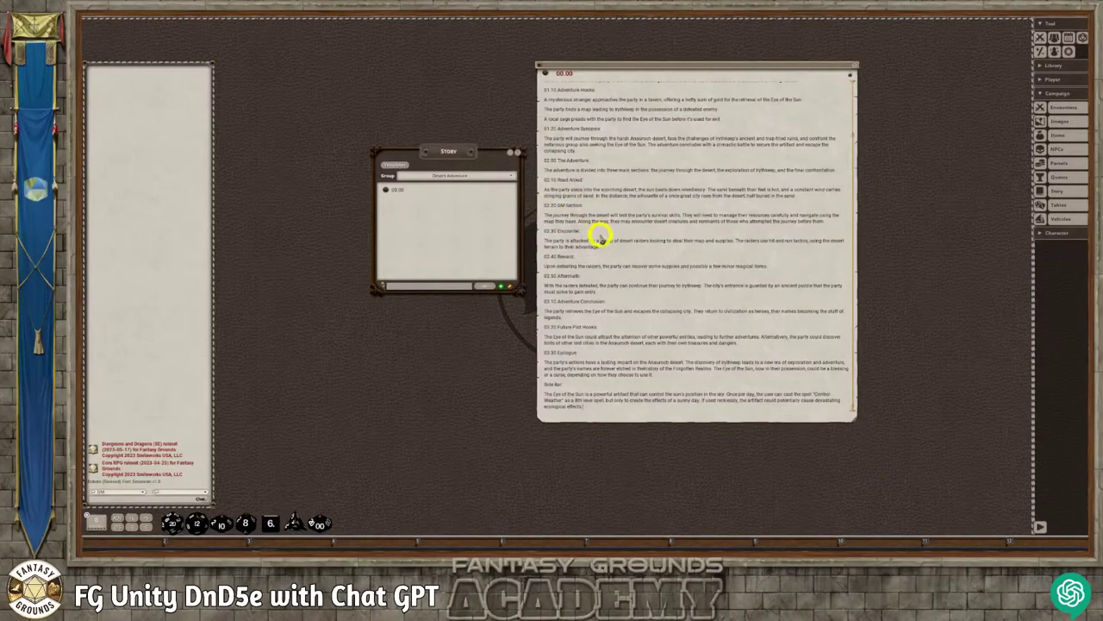
scroll(598, 236, "up", 1)
scroll(598, 236, "down", 1)
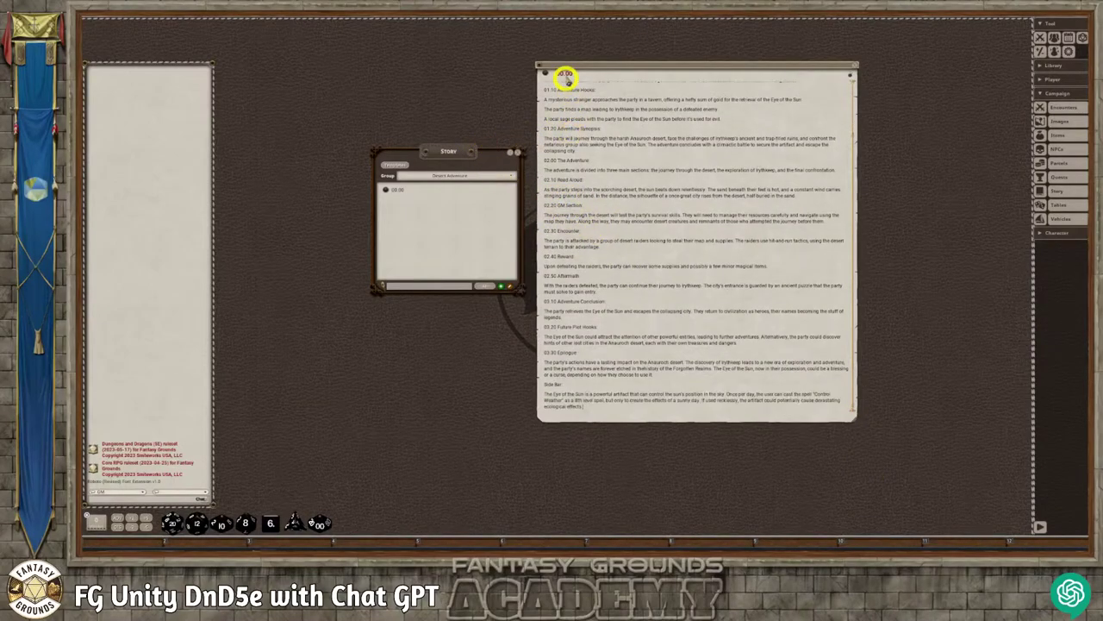
scroll(638, 84, "up", 3)
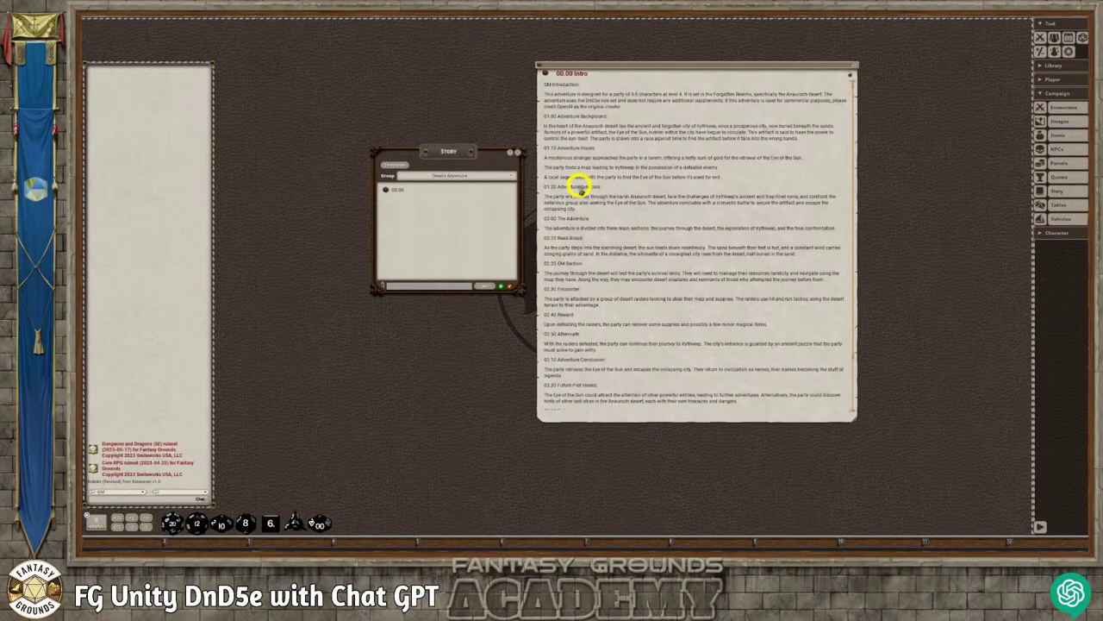
- Add a blank New Story entry, place it left of 00.00 Intro, and widen it
left_click(498, 285)
left_click_drag(564, 168, 771, 178)
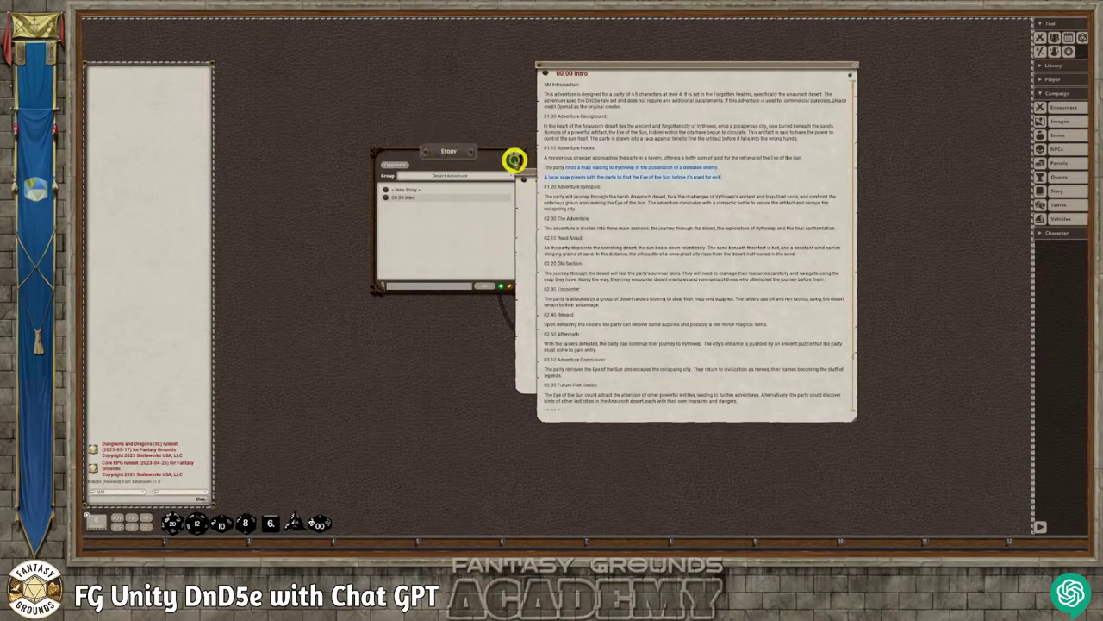
left_click(526, 174)
left_click_drag(526, 170, 376, 67)
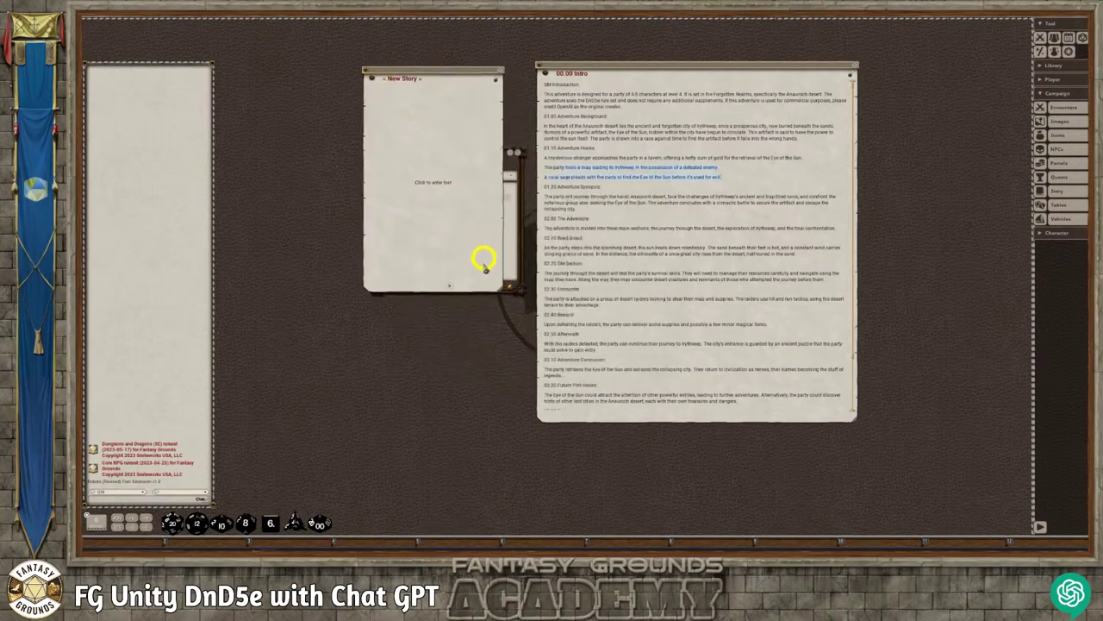
left_click_drag(502, 286, 576, 358)
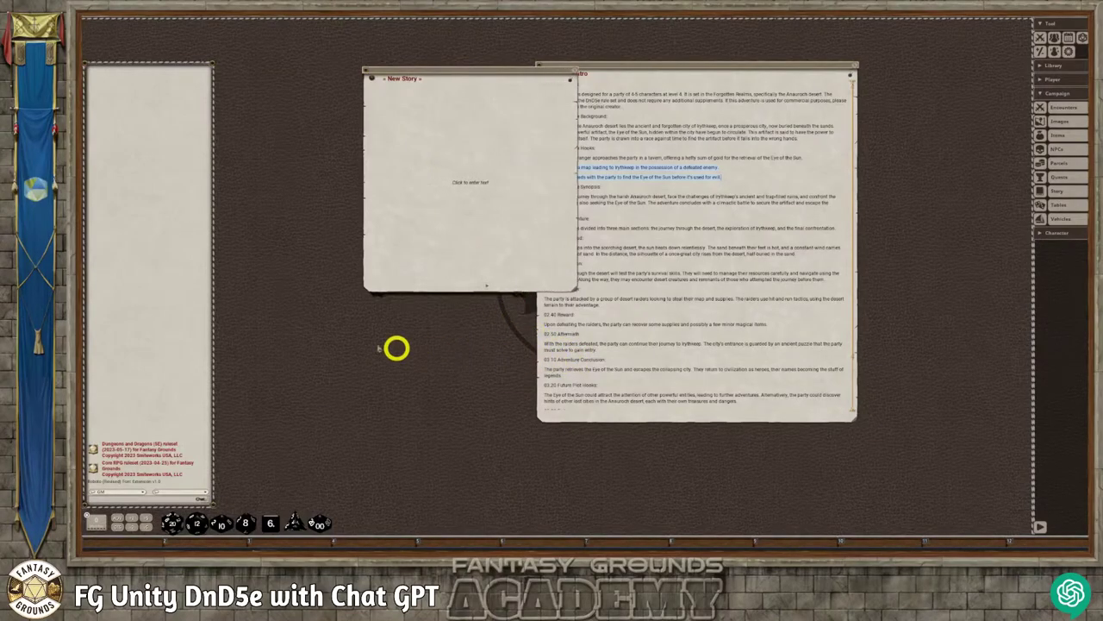
mouse_move(268, 549)
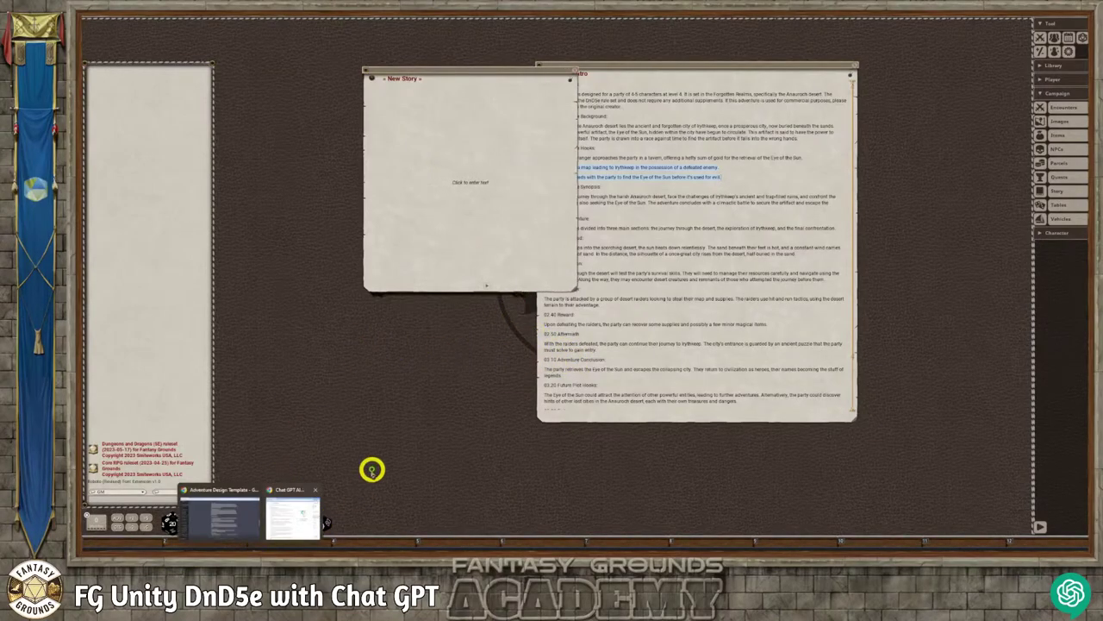
- In ChatGPT, select and copy the original 02.10 Read Aloud prompt text
left_click(217, 509)
left_click(435, 379)
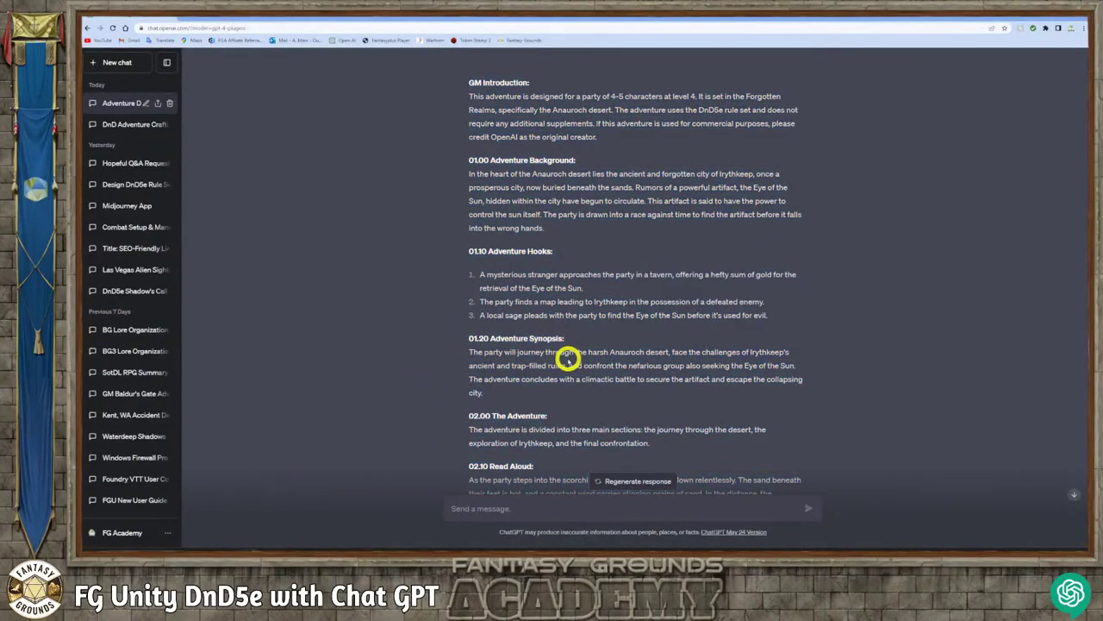
scroll(565, 361, "down", 15)
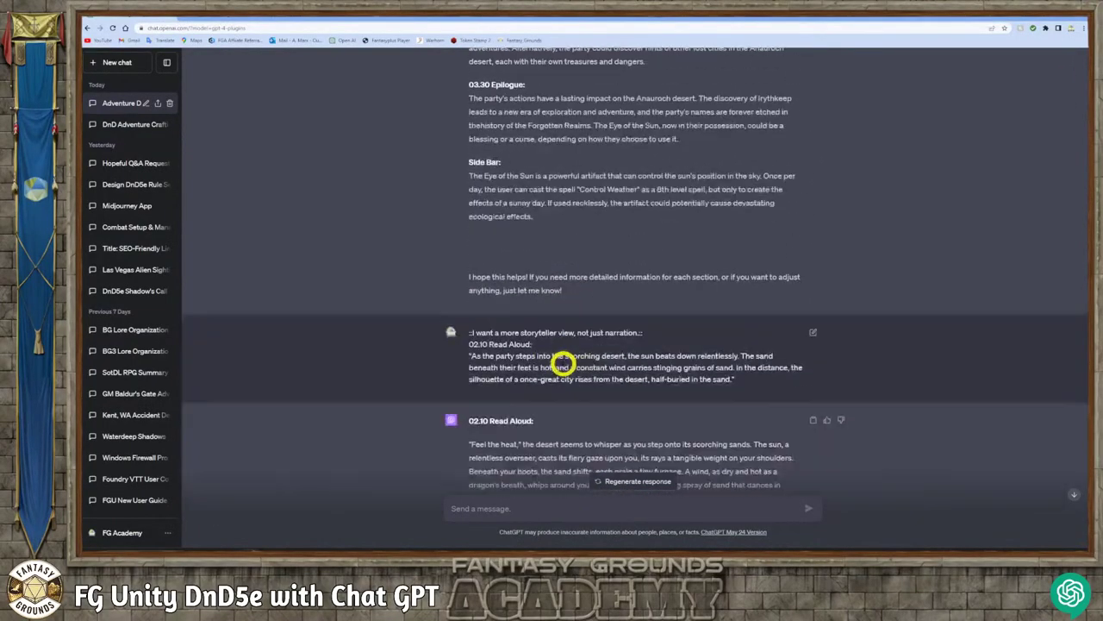
scroll(562, 364, "down", 1)
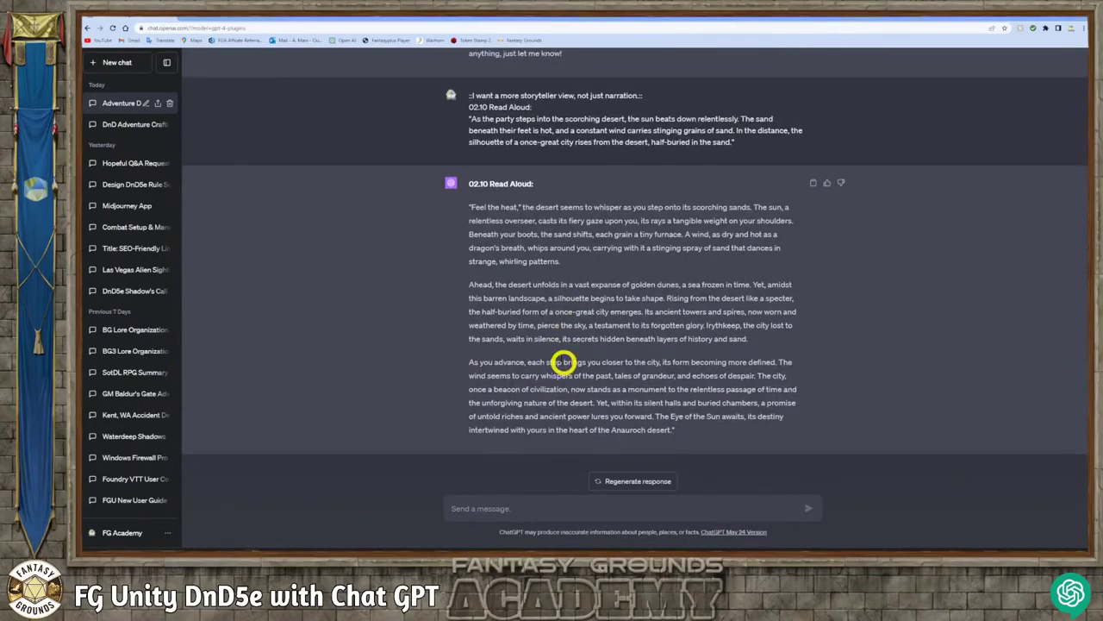
left_click_drag(469, 107, 747, 140)
right_click(734, 145)
left_click(759, 153)
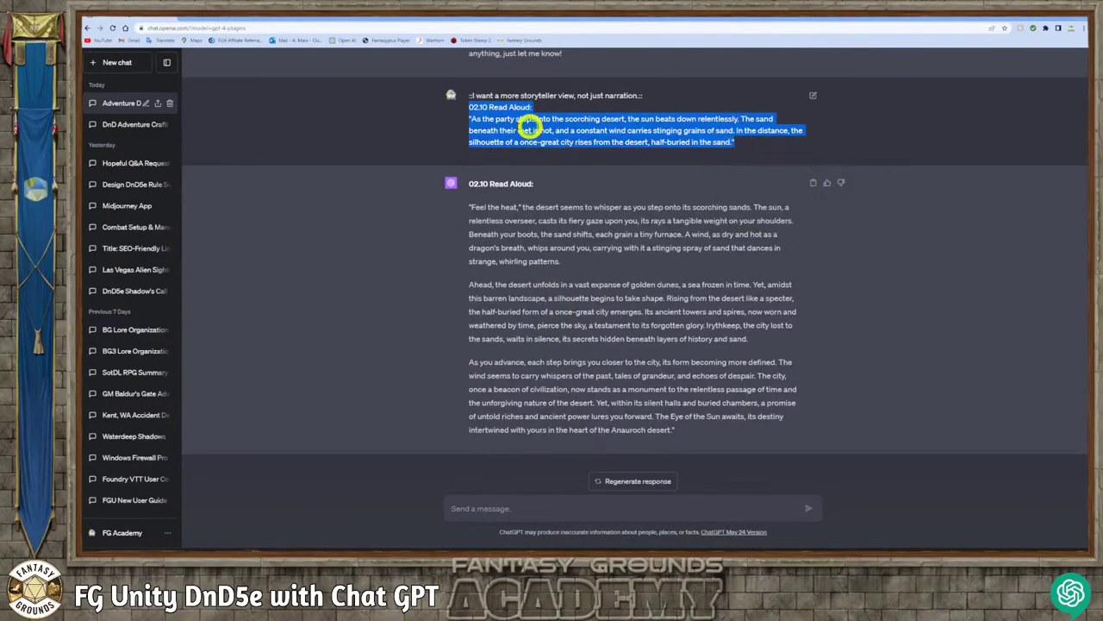
left_click(244, 19)
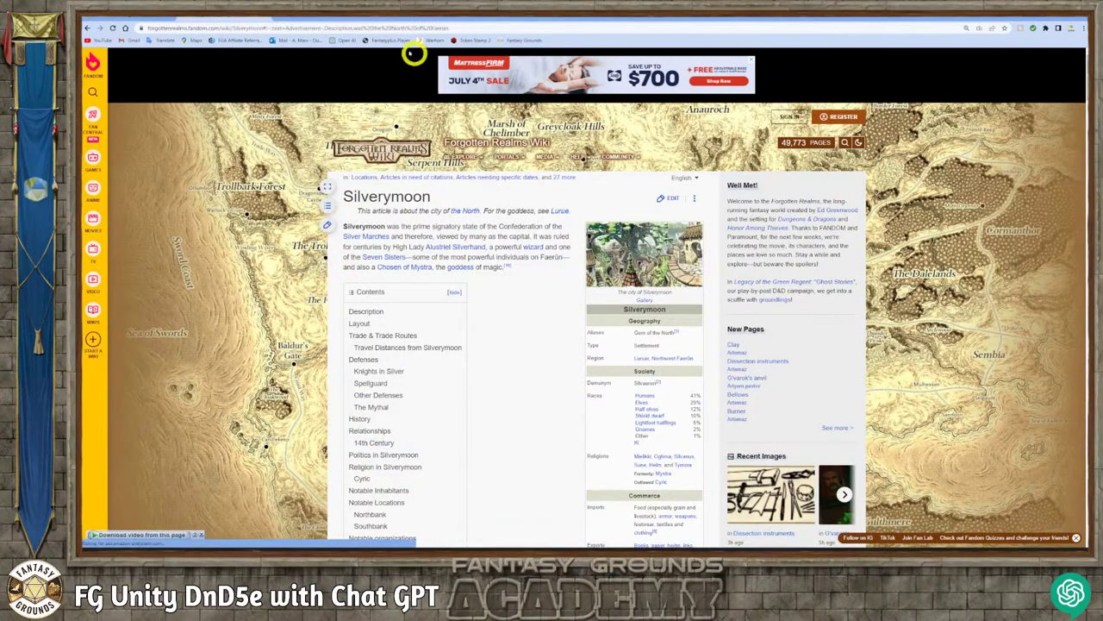
- Search the wiki for 'aunoroch' and read through the Anauroch desert article
left_click(380, 28)
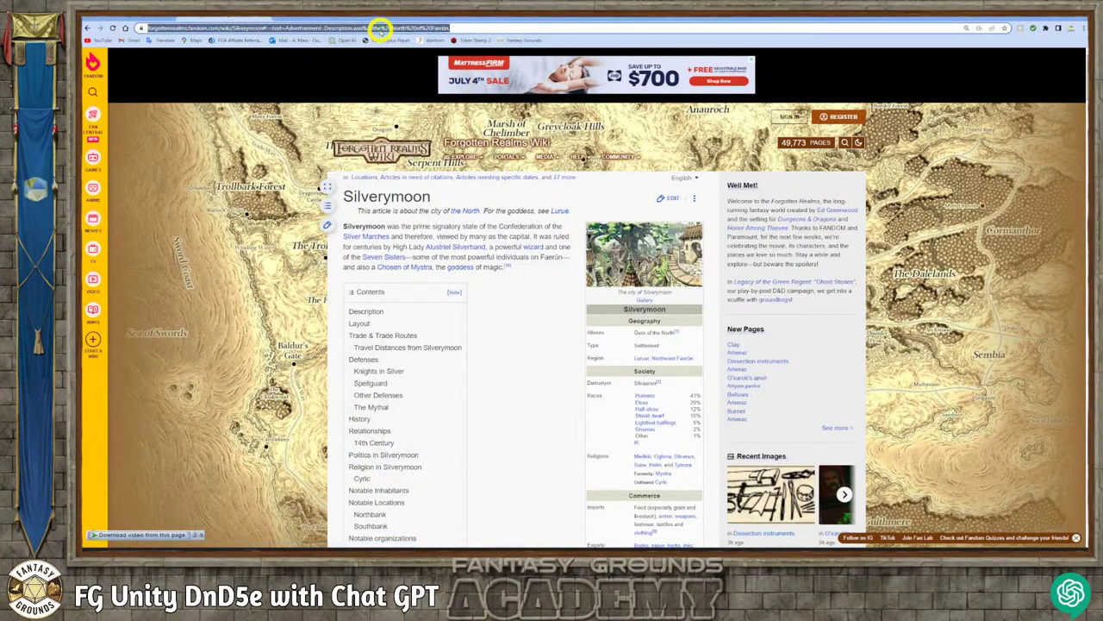
type("aunoroc")
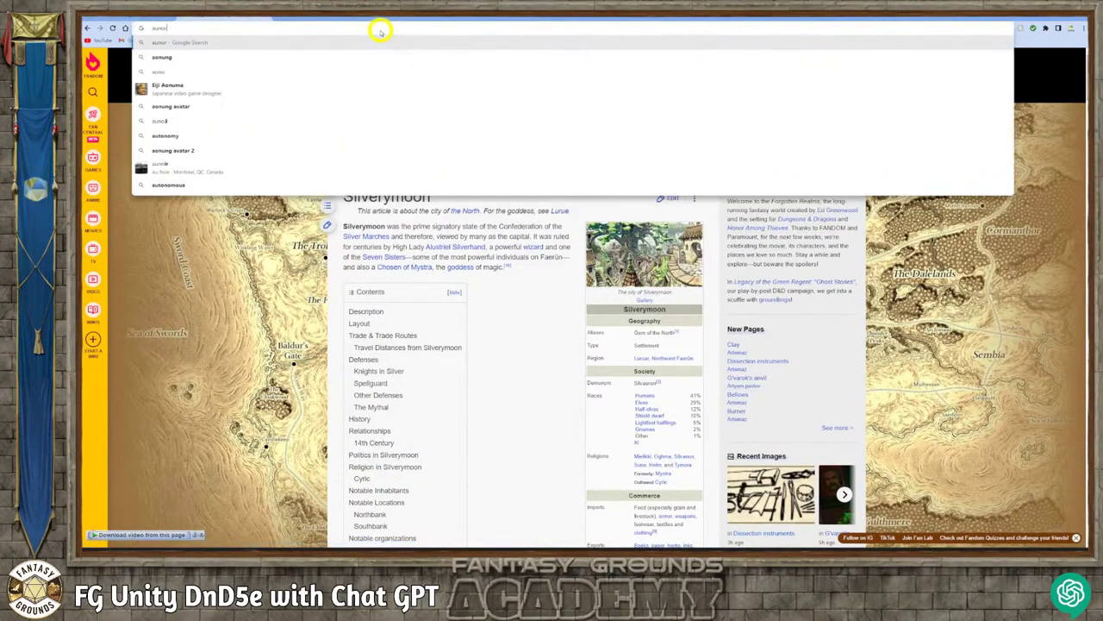
type("h")
key("Return")
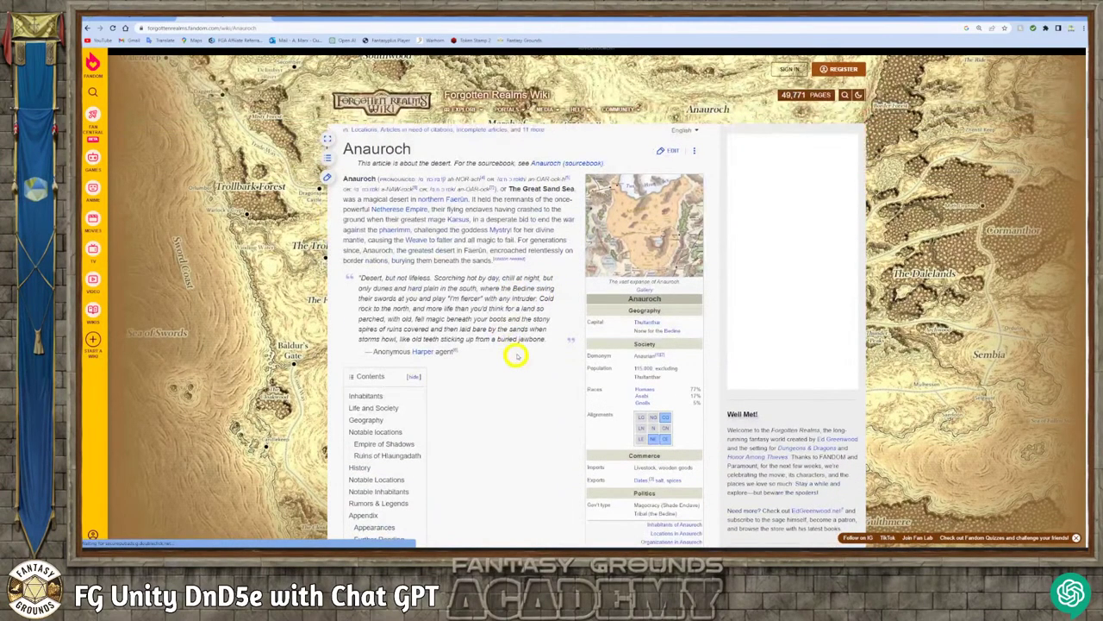
scroll(473, 352, "down", 2)
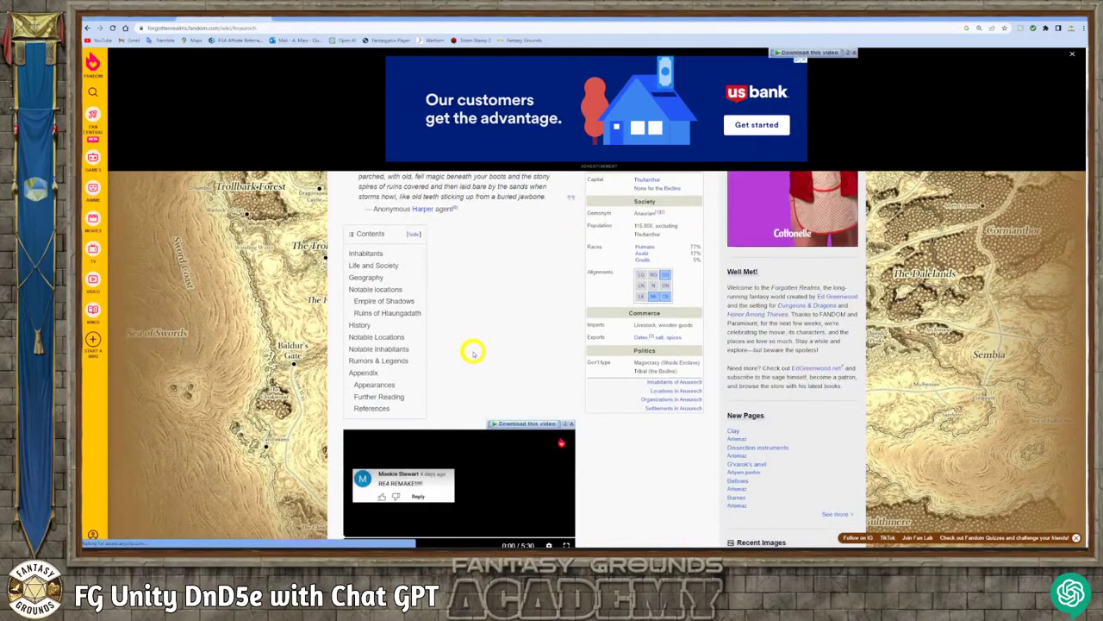
scroll(474, 352, "up", 4)
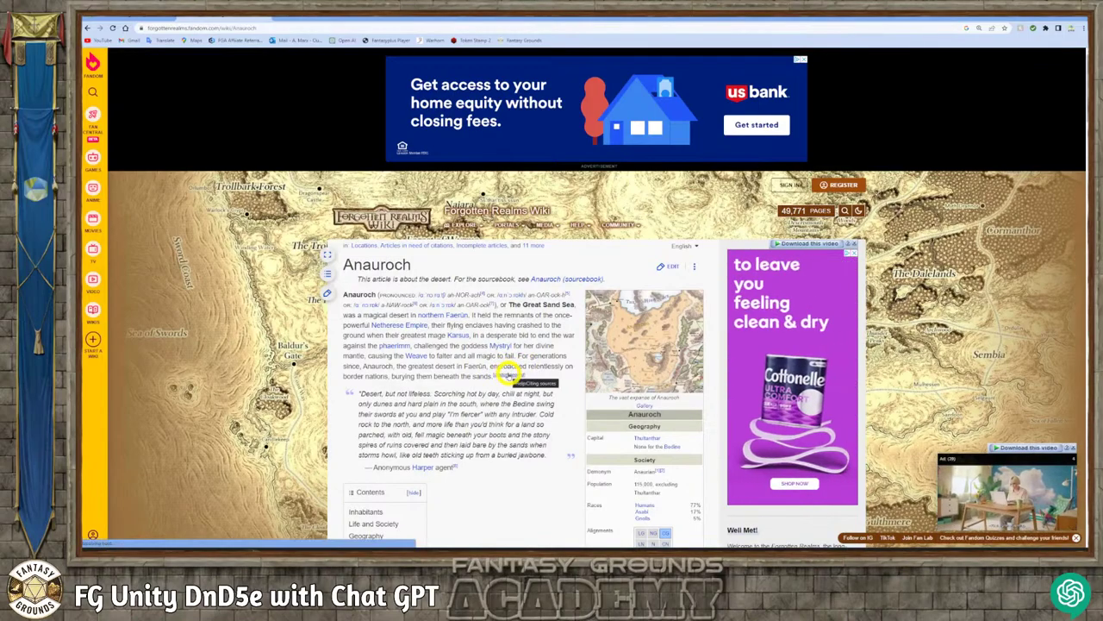
scroll(474, 453, "down", 4)
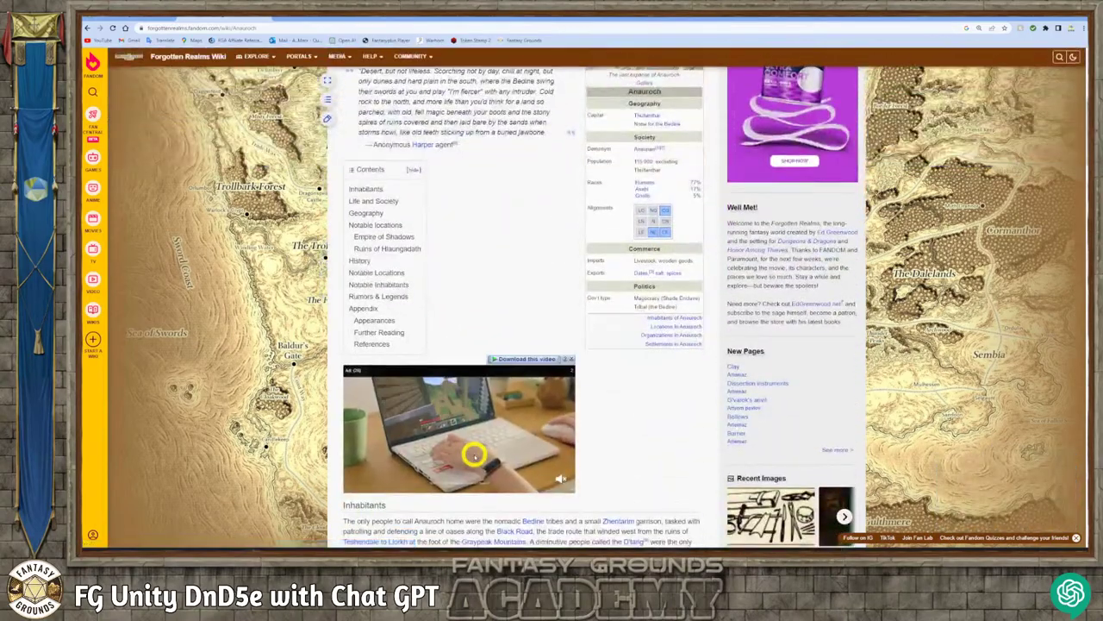
scroll(475, 454, "down", 3)
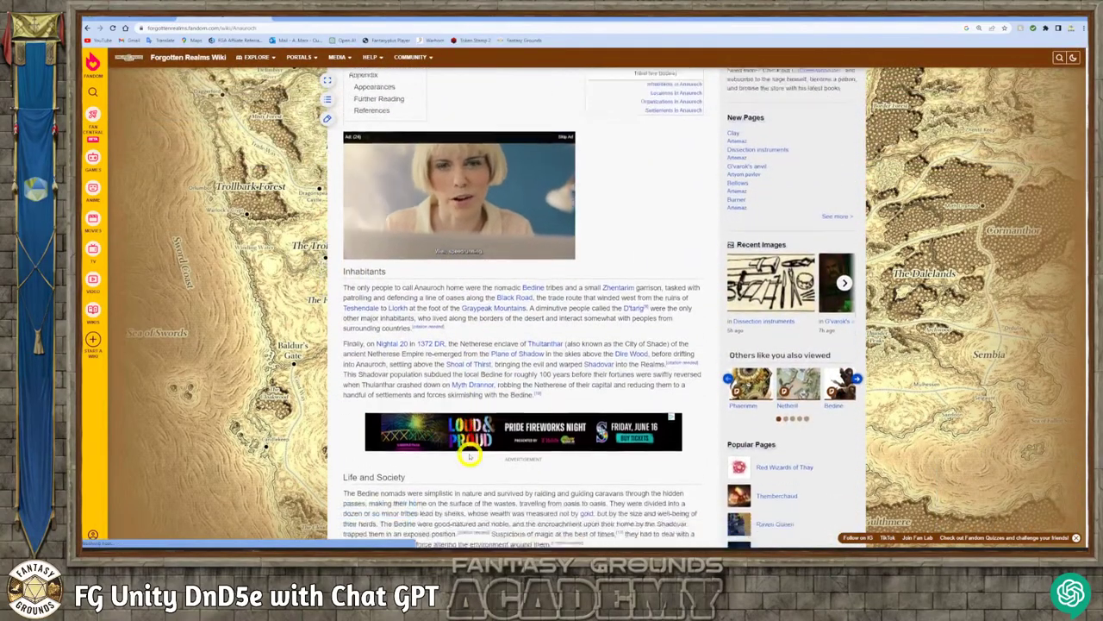
scroll(470, 483, "down", 3)
scroll(431, 431, "up", 5)
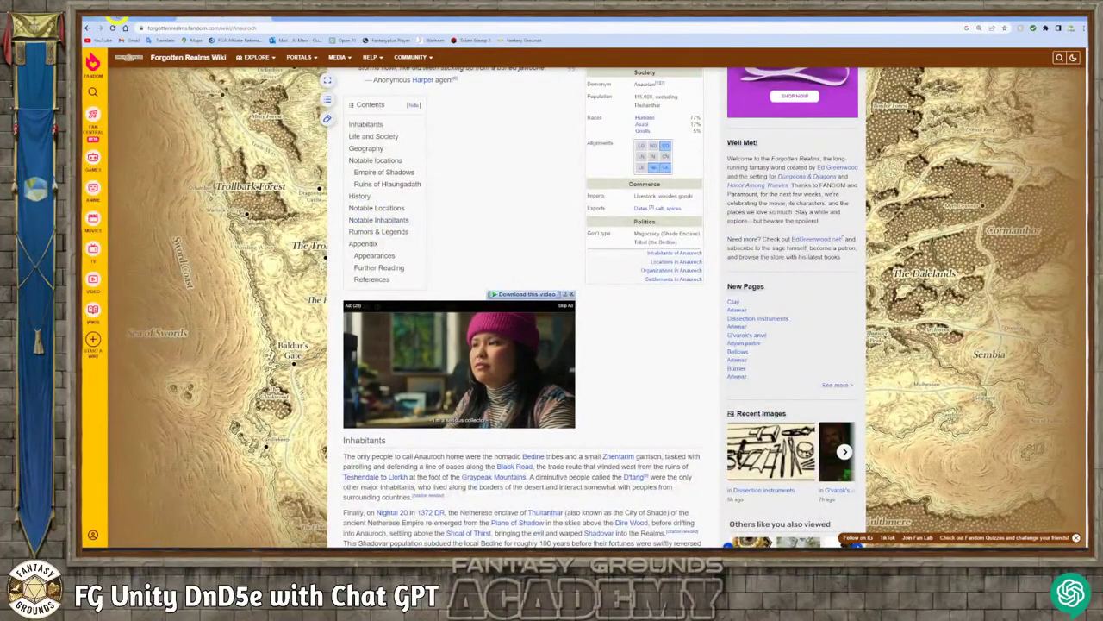
left_click(117, 17)
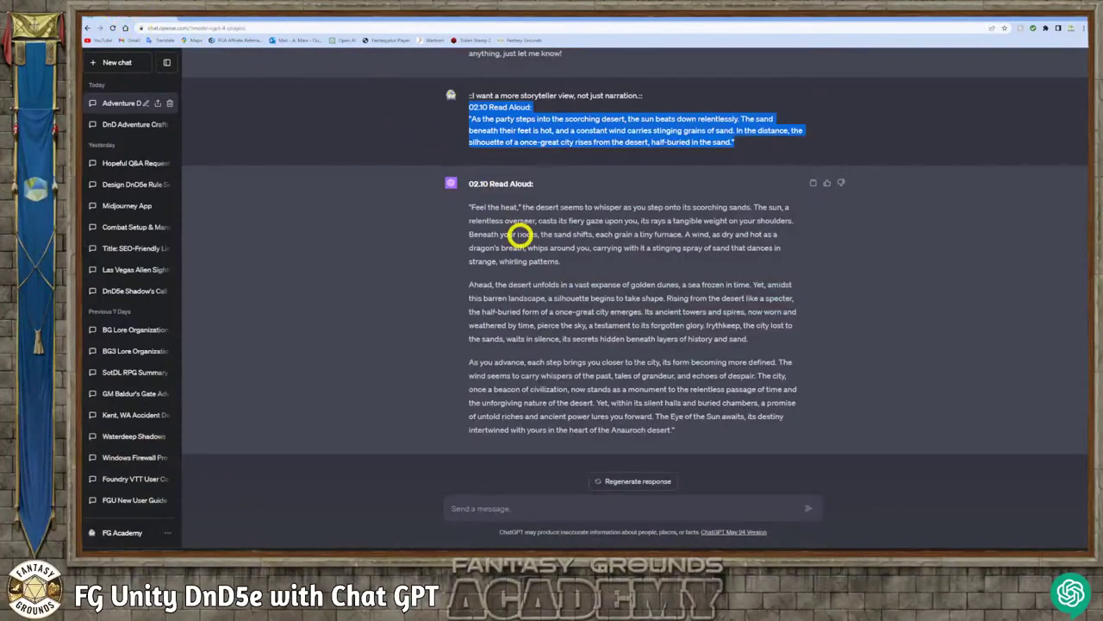
- Copy the selected 02.10 read-aloud prompt and return to Fantasy Grounds Unity
right_click(543, 122)
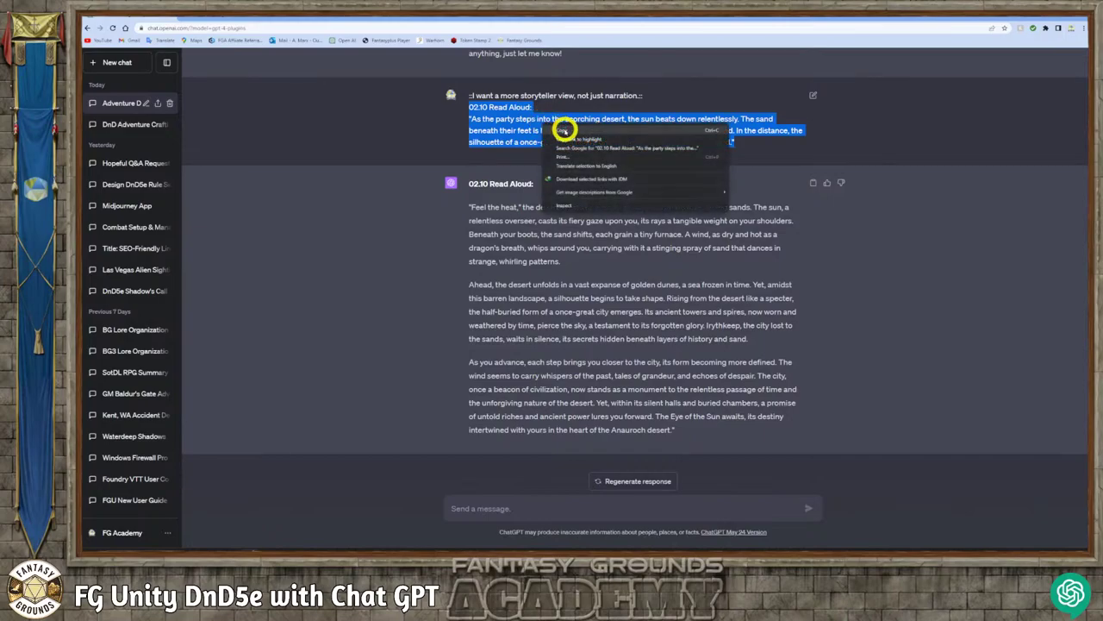
left_click(565, 137)
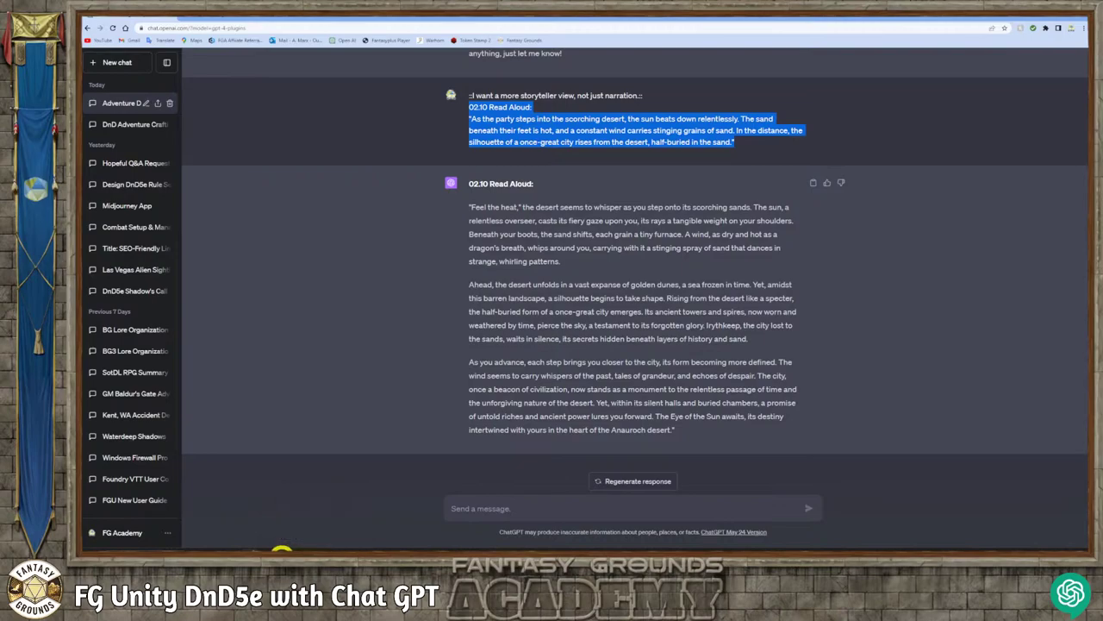
left_click(274, 546)
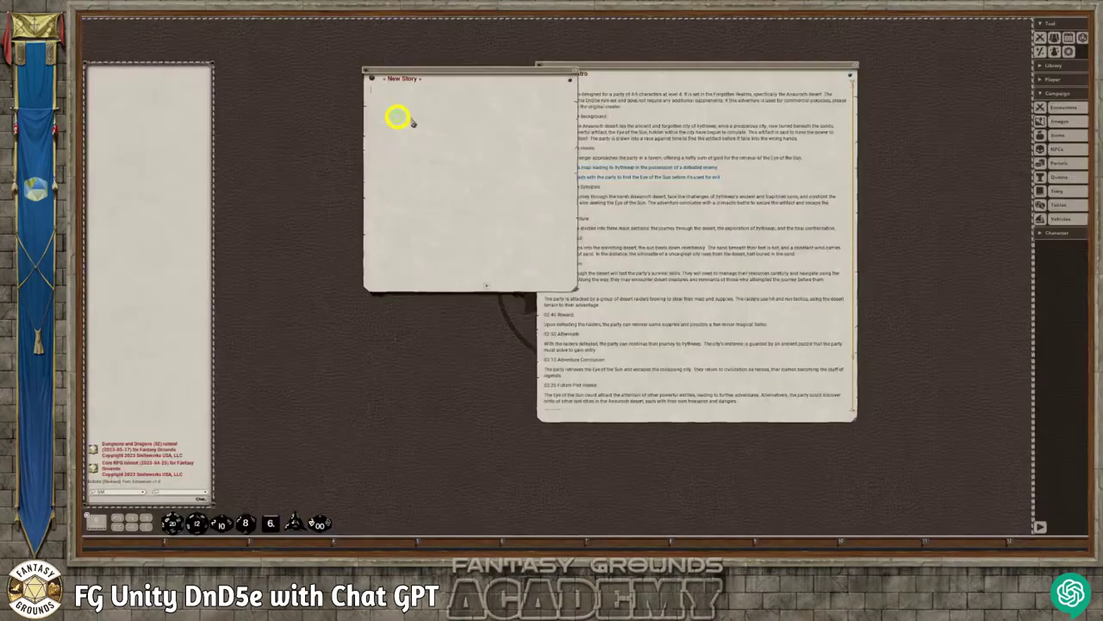
- Paste the original 02.10 desert text into the new entry, then copy ChatGPT's storyteller 02.10 response
key("ctrl+v")
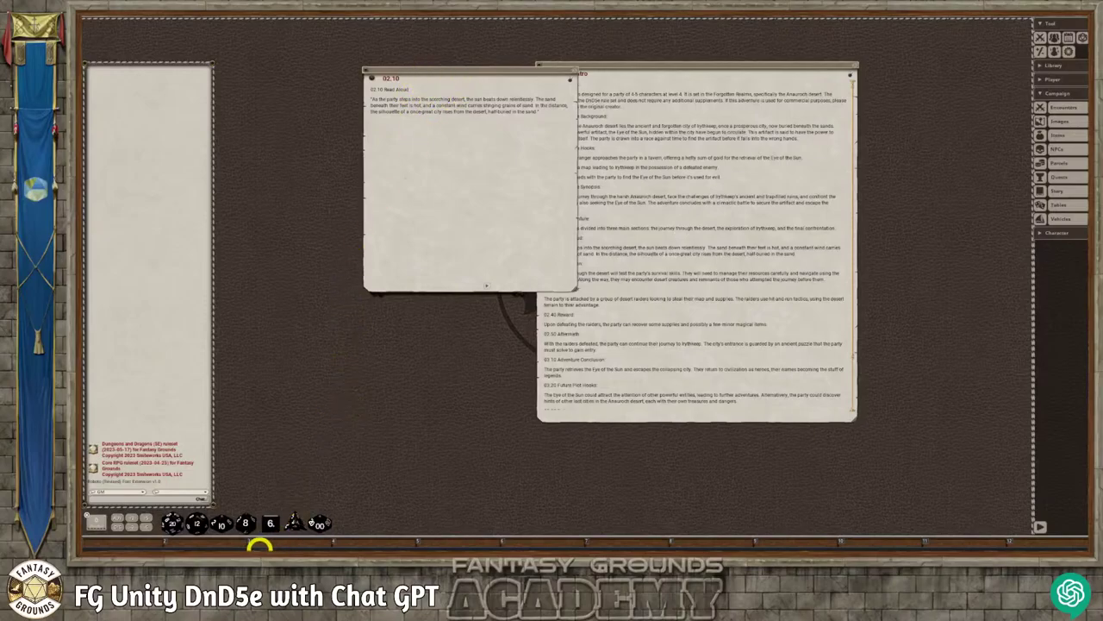
mouse_move(247, 549)
left_click(254, 515)
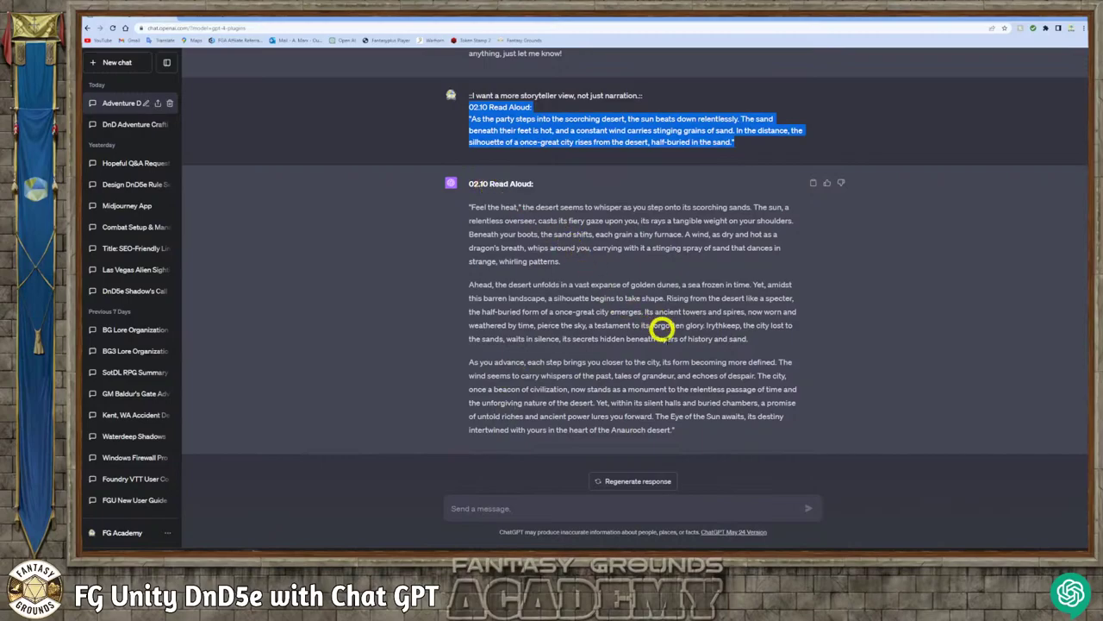
left_click_drag(697, 436, 450, 183)
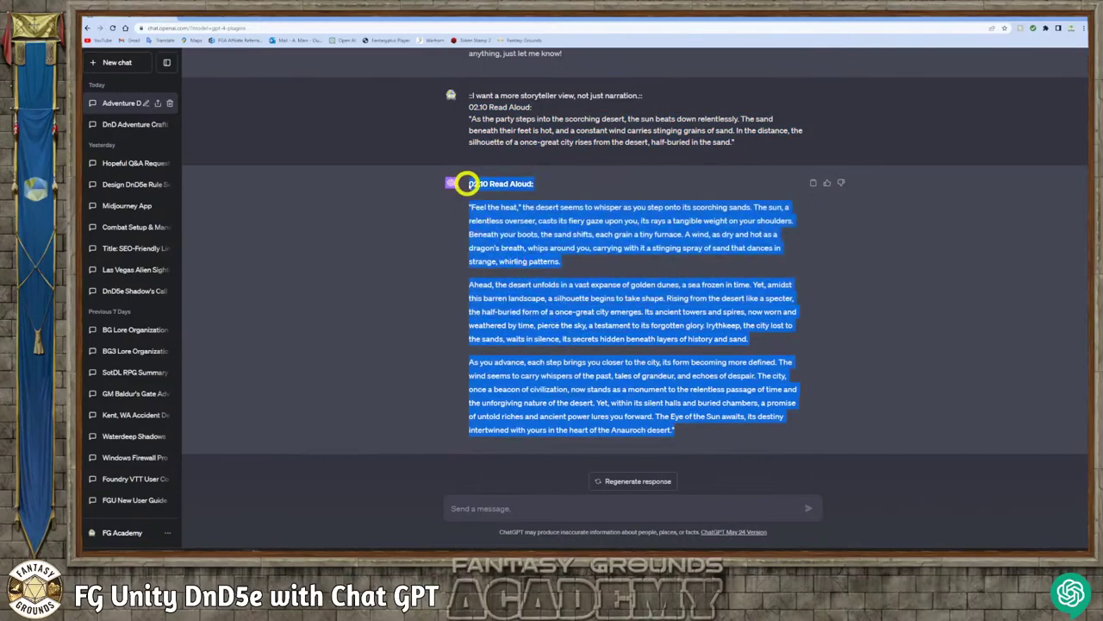
right_click(500, 184)
left_click(520, 193)
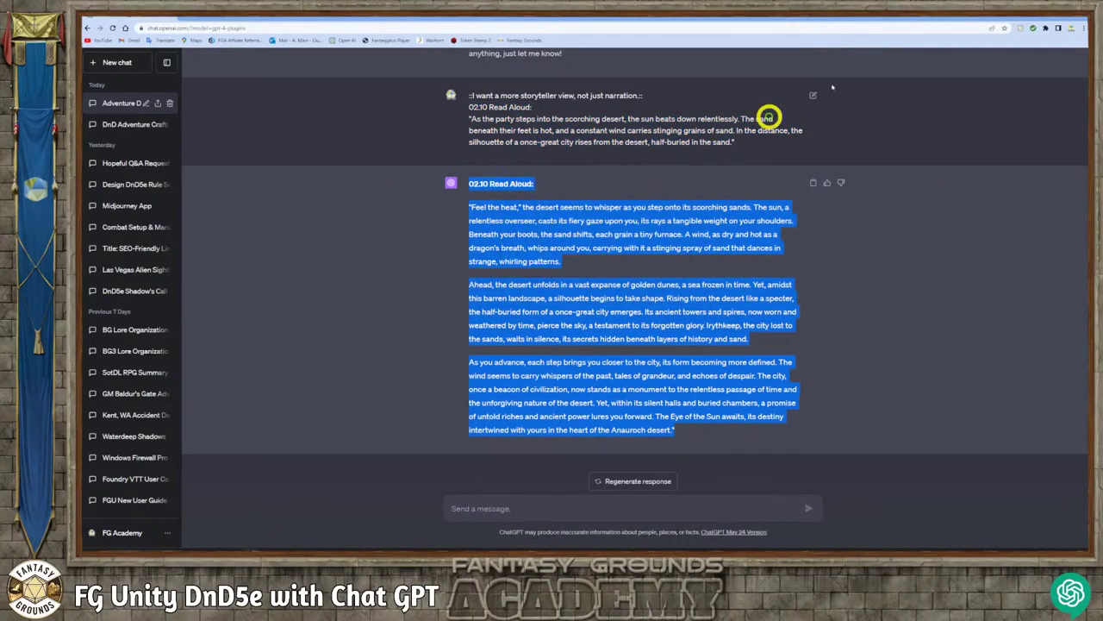
left_click(1042, 16)
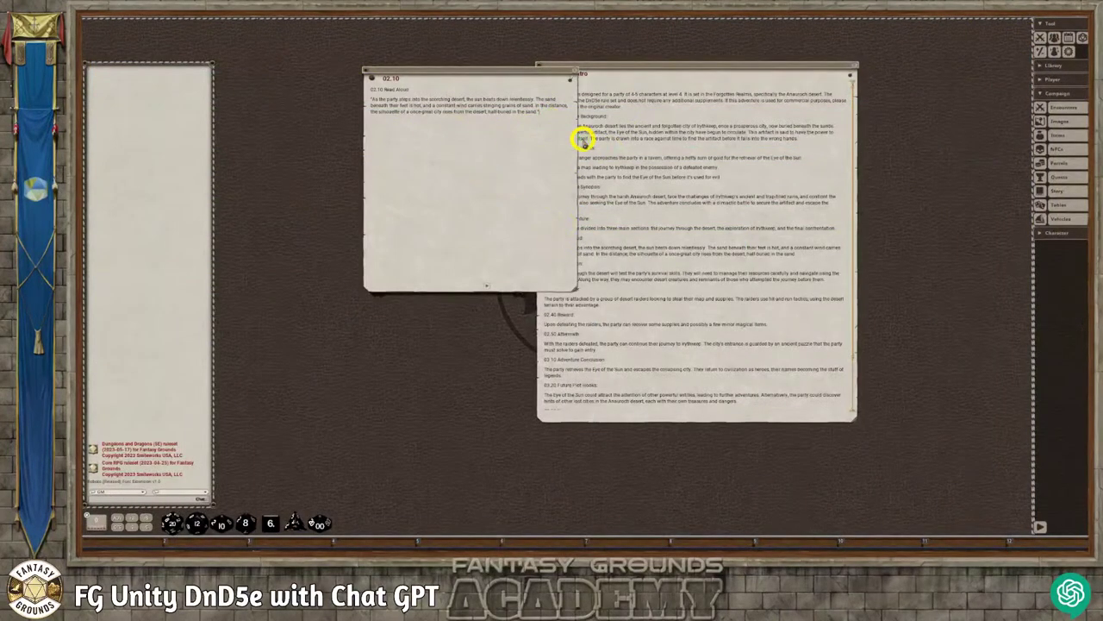
- Paste the storyteller read-aloud text into 02.10 and strip its blank lines
key("ctrl+v")
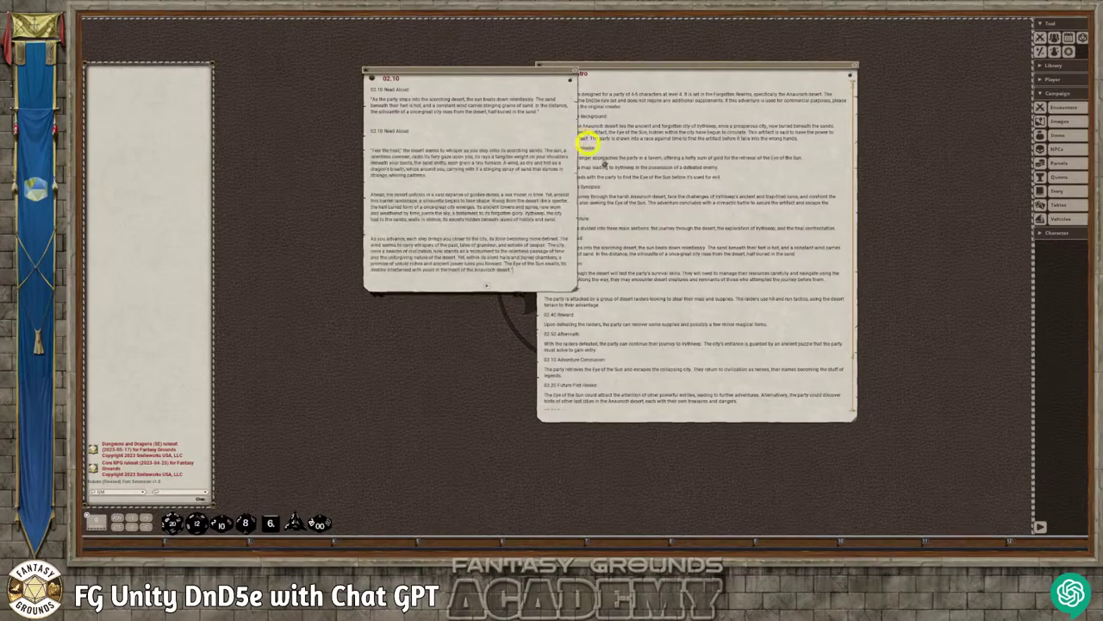
right_click(434, 133)
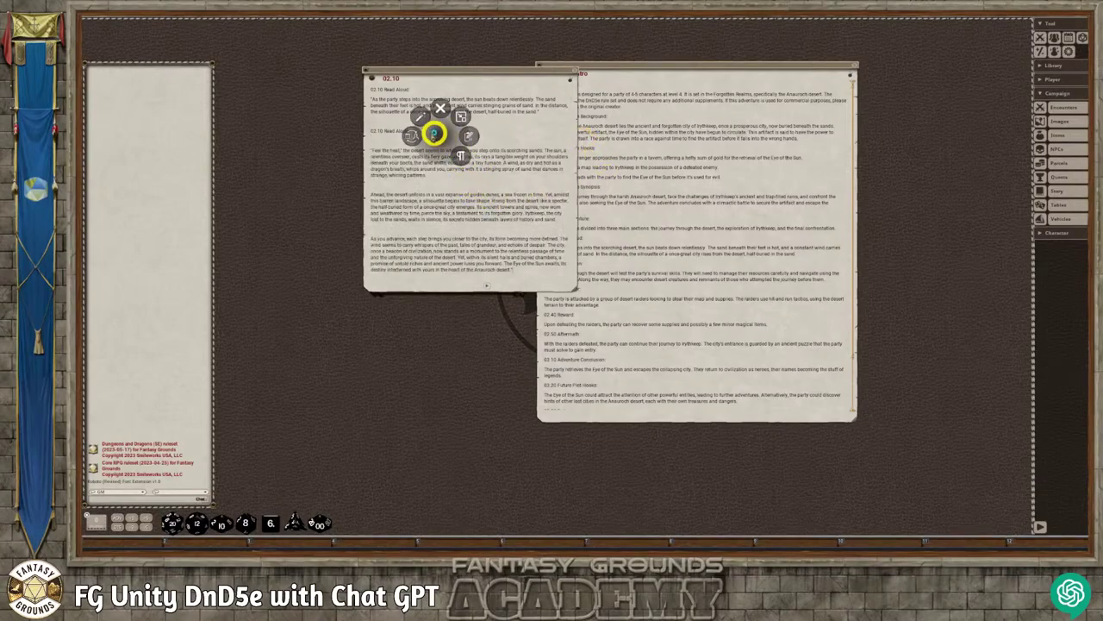
left_click(419, 116)
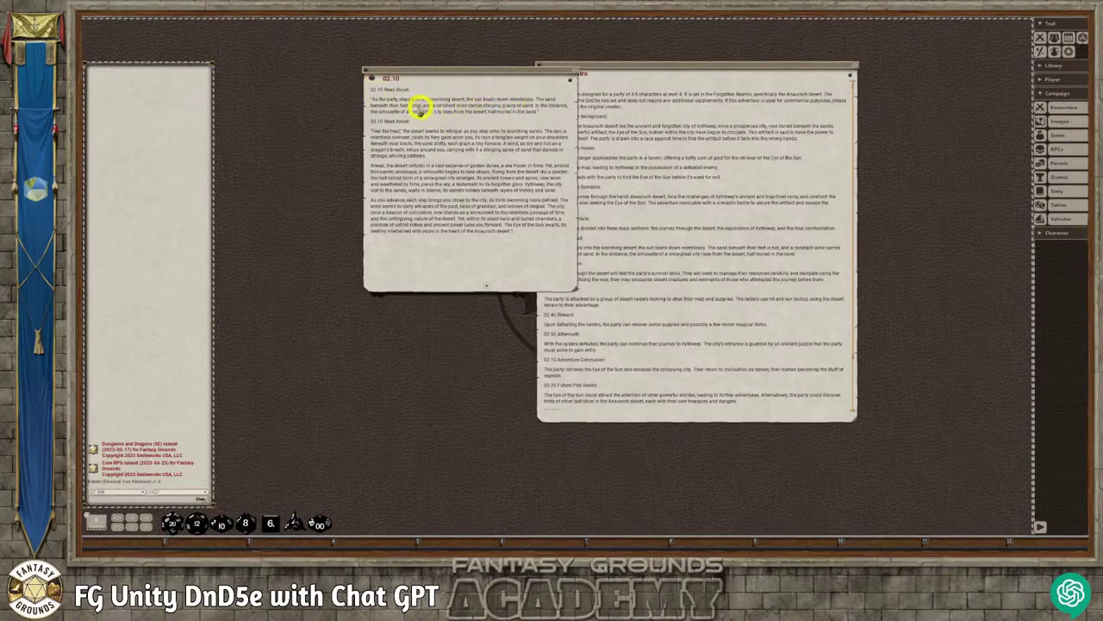
- Format the Feel the heat, Ahead the desert unfolds, and As you advance paragraphs as read-aloud frames
left_click_drag(538, 111, 369, 100)
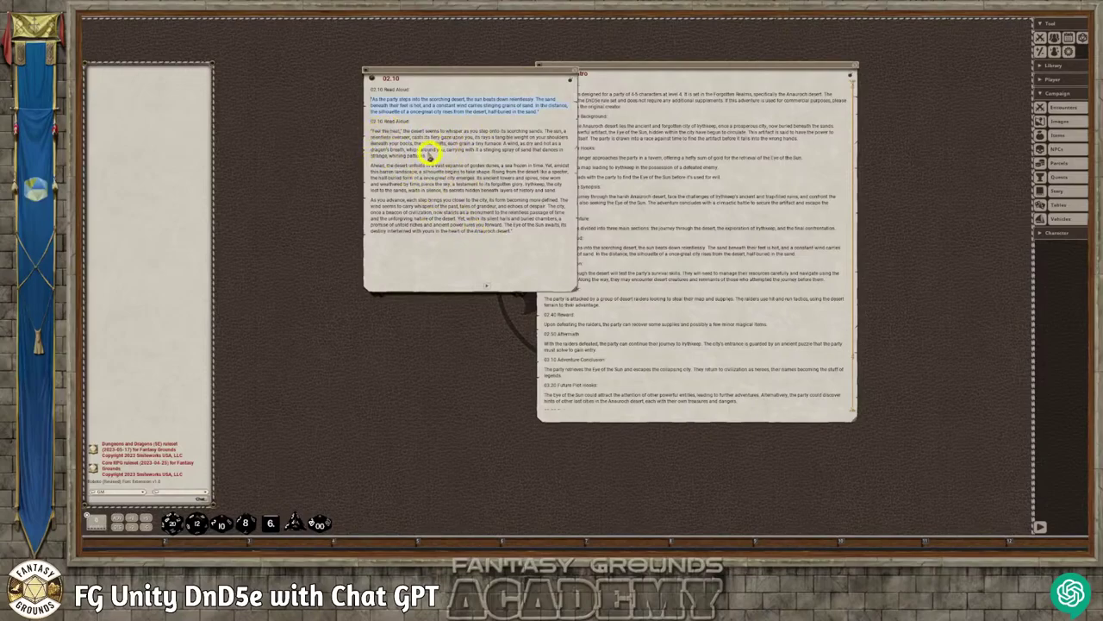
left_click_drag(428, 158, 368, 133)
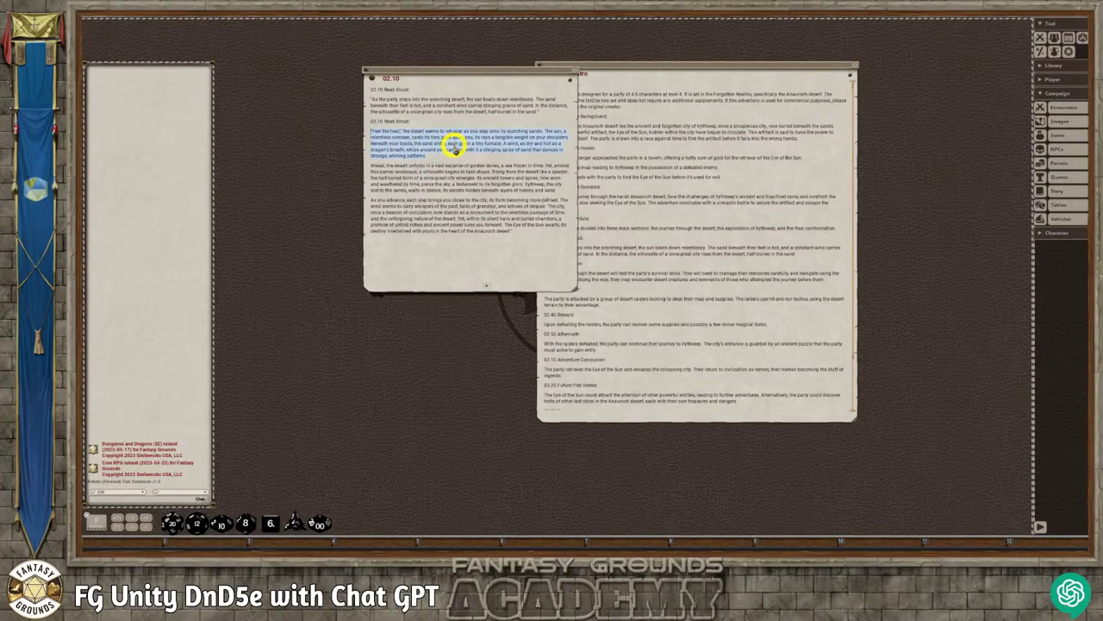
key("ctrl+2")
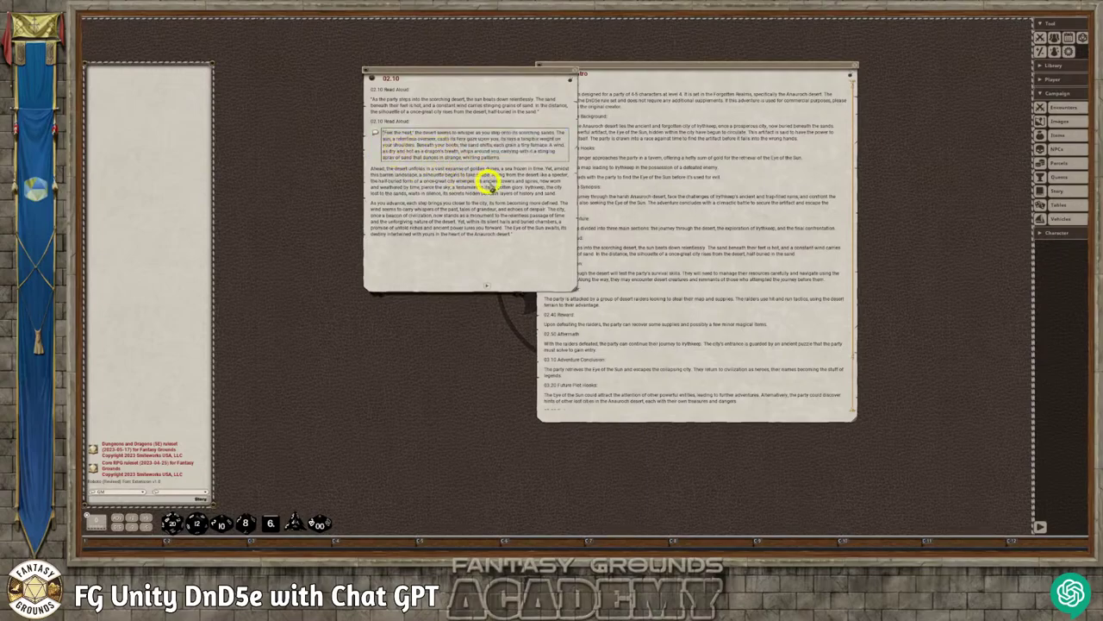
left_click_drag(558, 194, 370, 165)
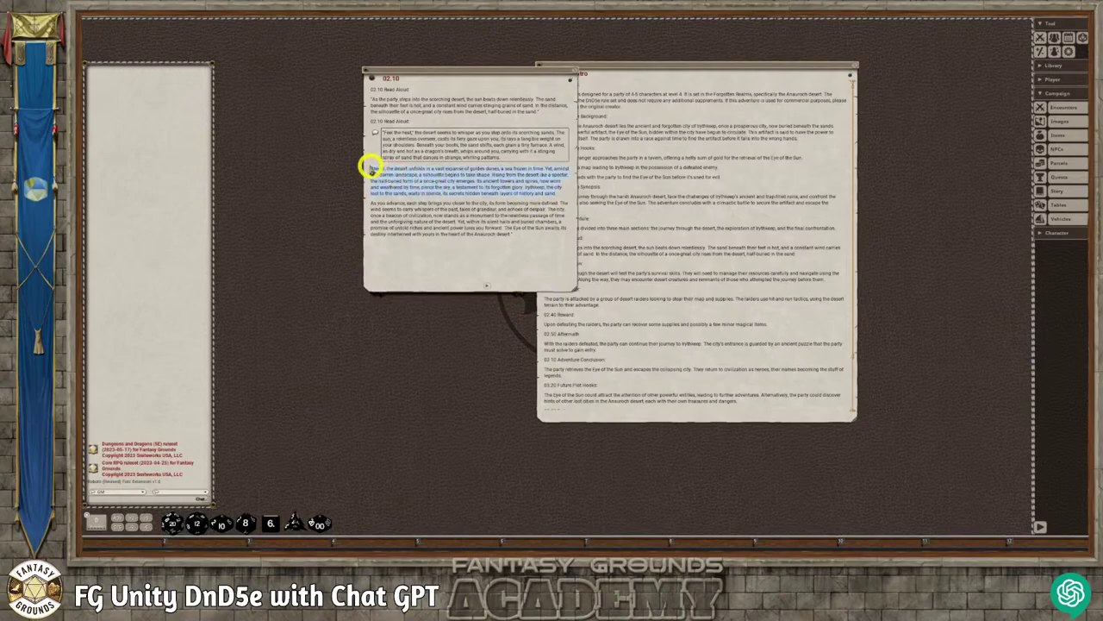
key("ctrl+2")
left_click_drag(529, 249, 365, 216)
key("ctrl+2")
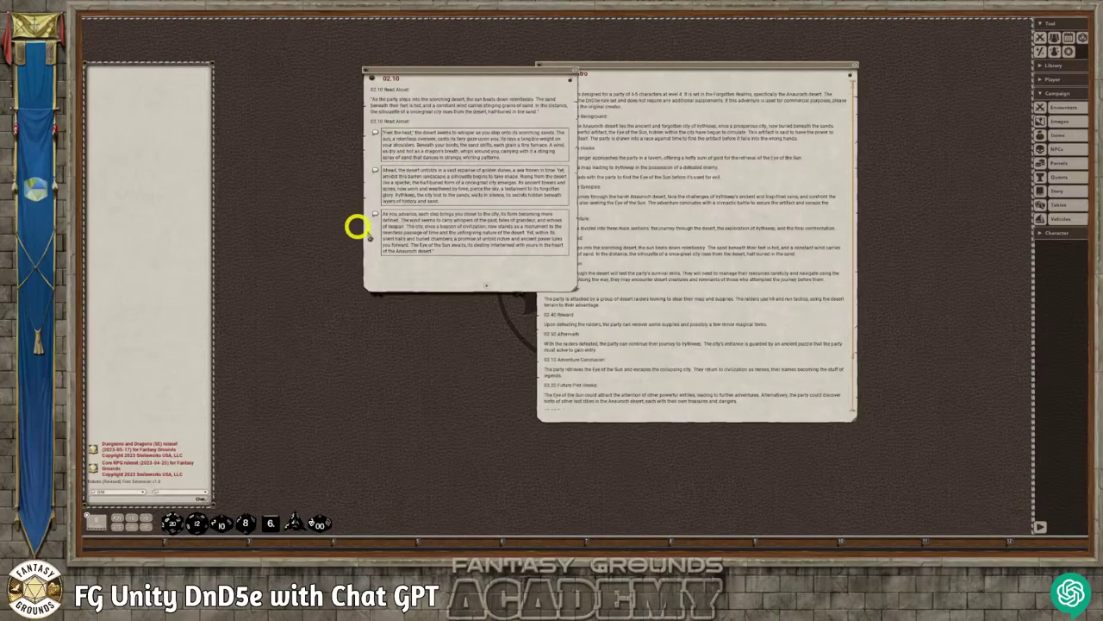
- Post the three read-aloud passages to chat from their frame icons
left_click(375, 133)
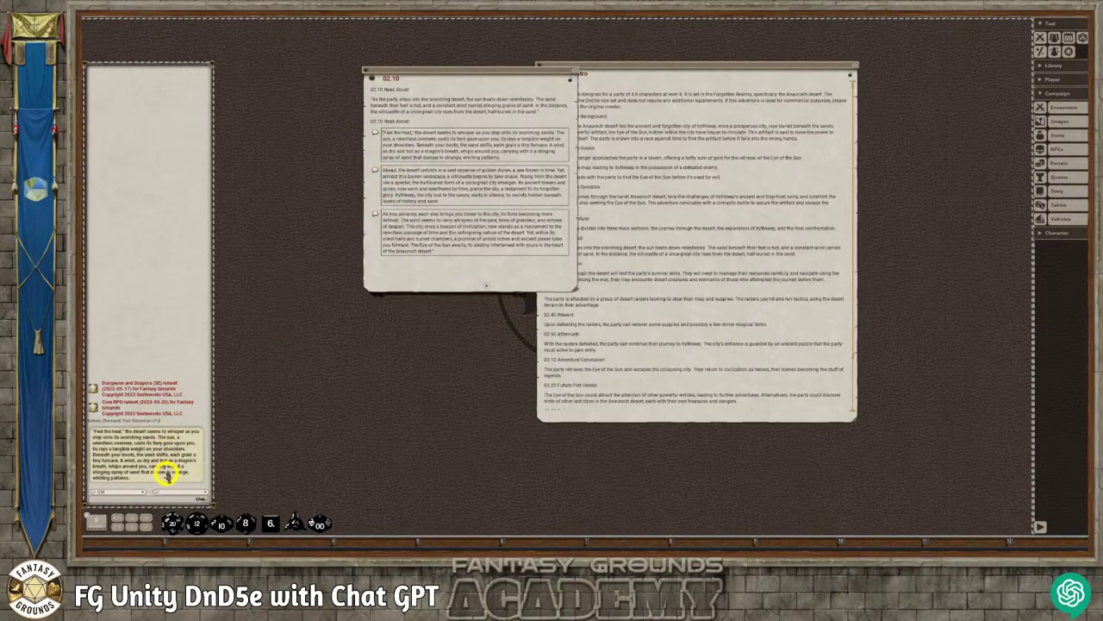
left_click(374, 171)
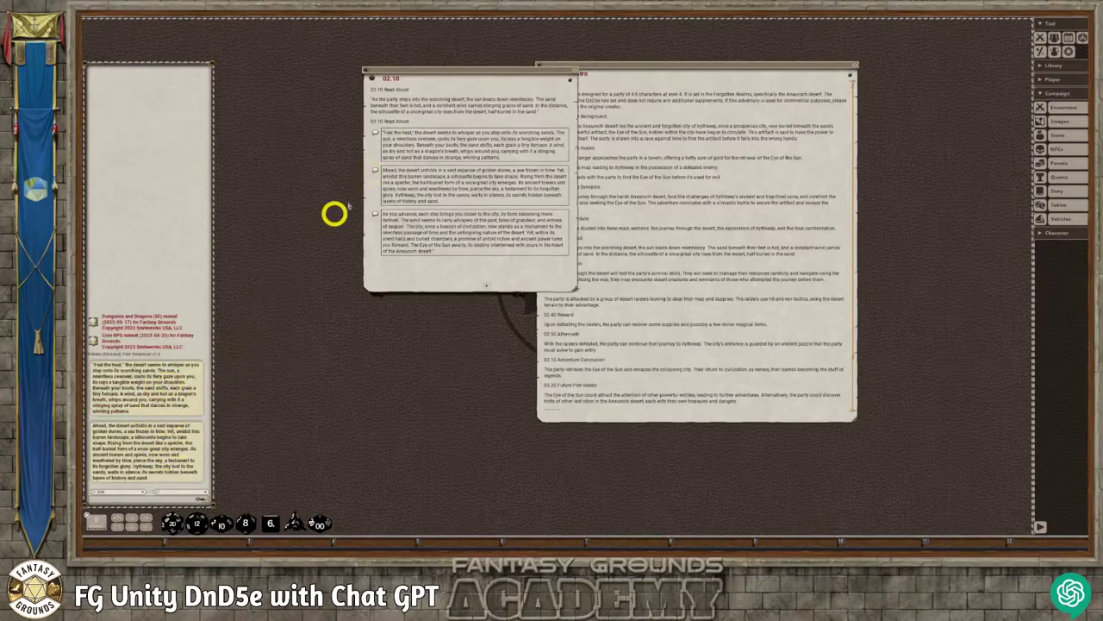
left_click(375, 213)
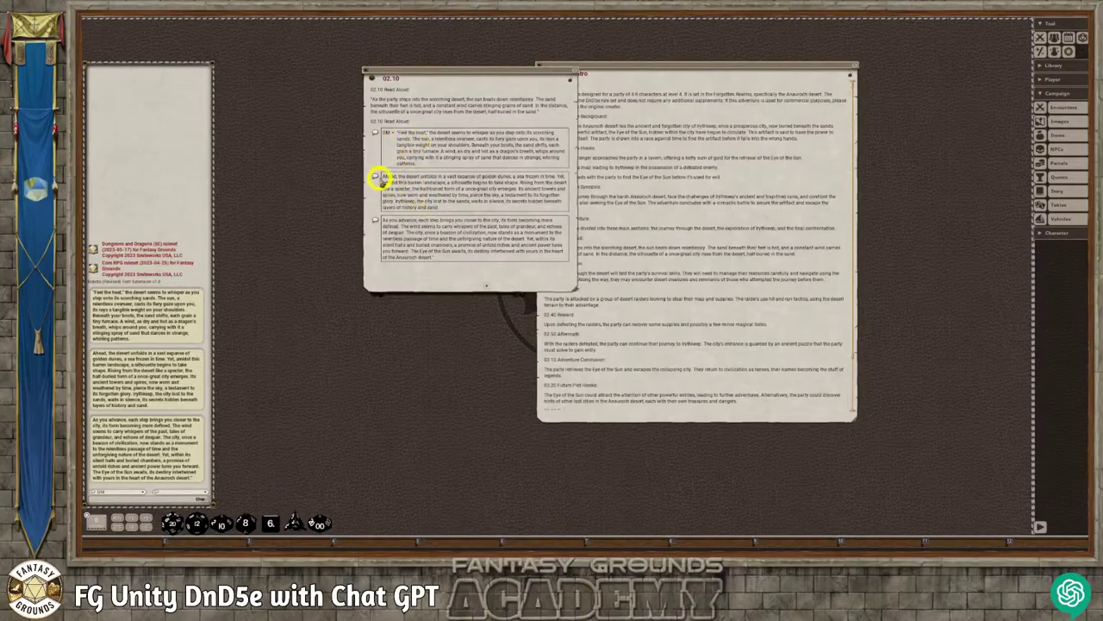
- Set the GM as speaker on the boxes and repost all three passages as GM
left_click(444, 205)
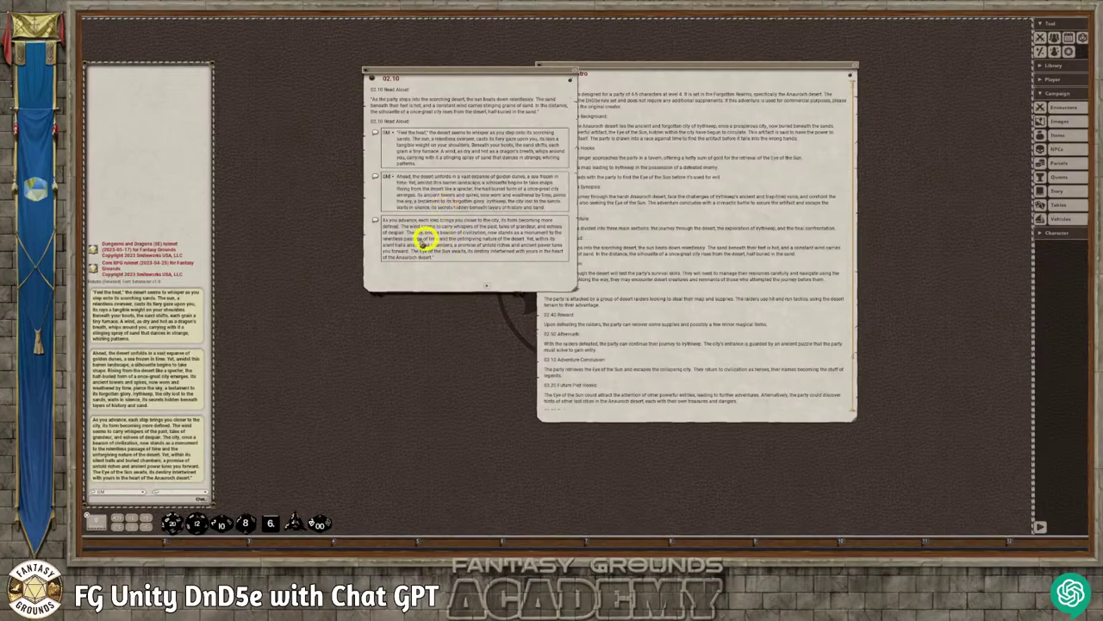
left_click(385, 223)
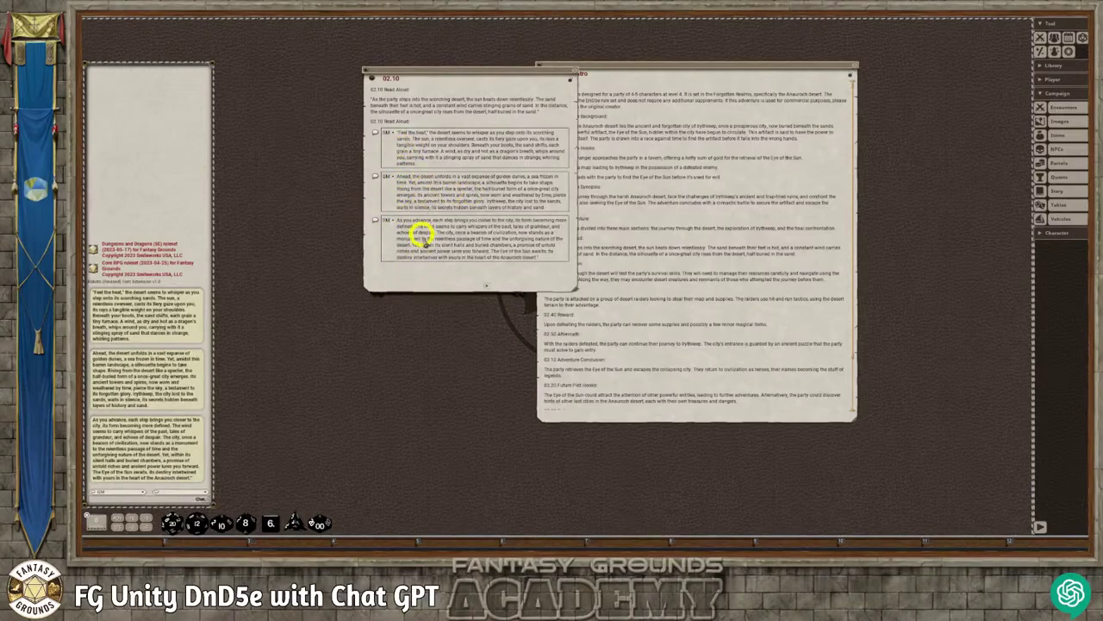
left_click(375, 136)
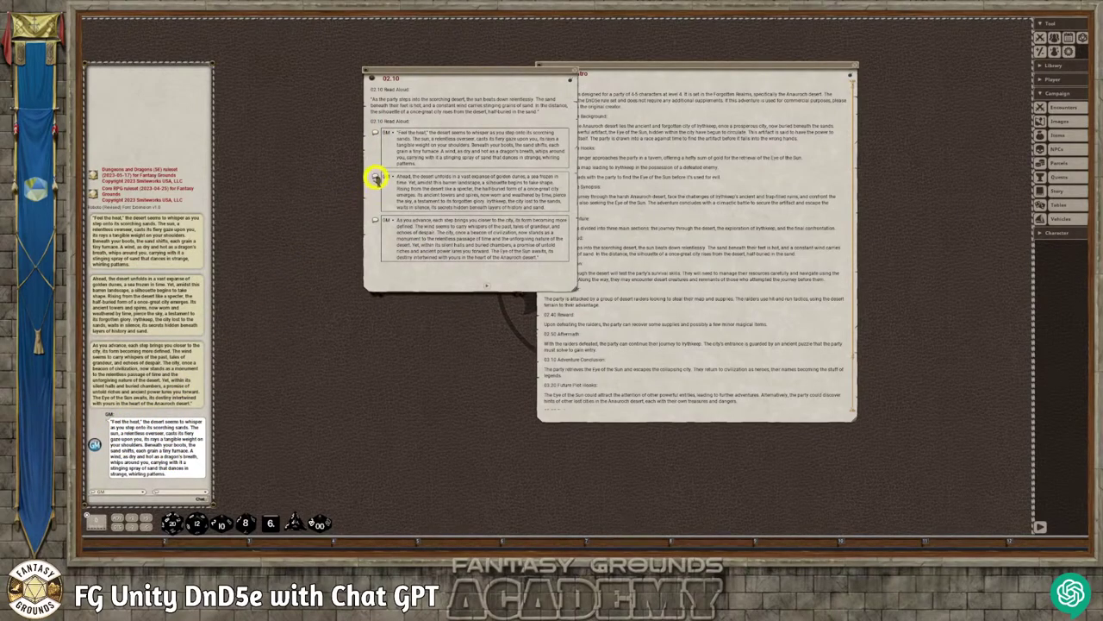
left_click(376, 178)
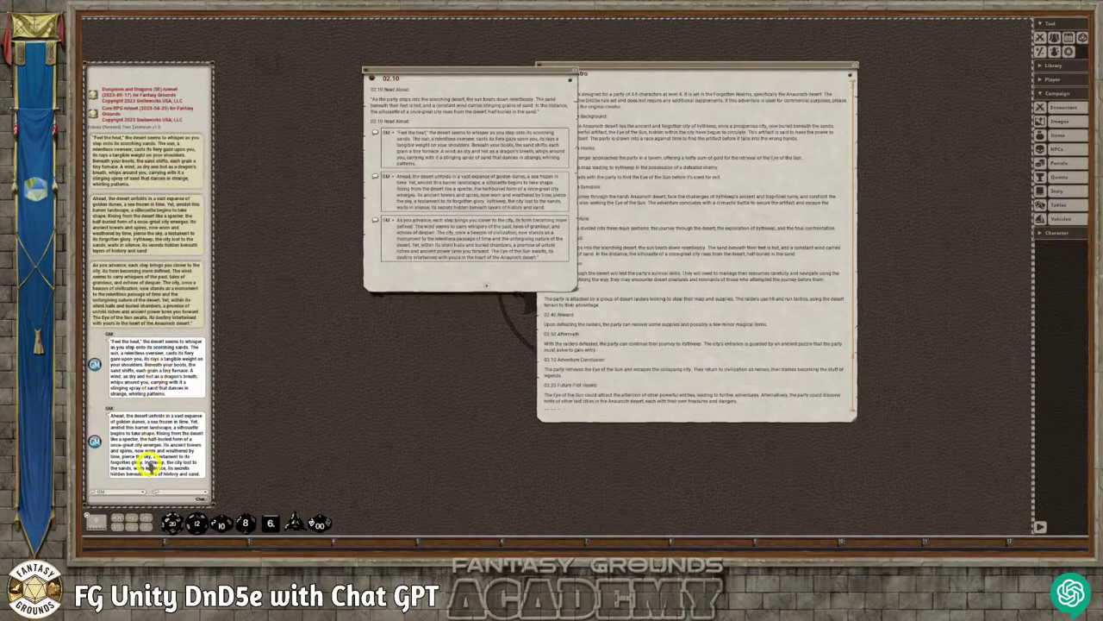
left_click(376, 222)
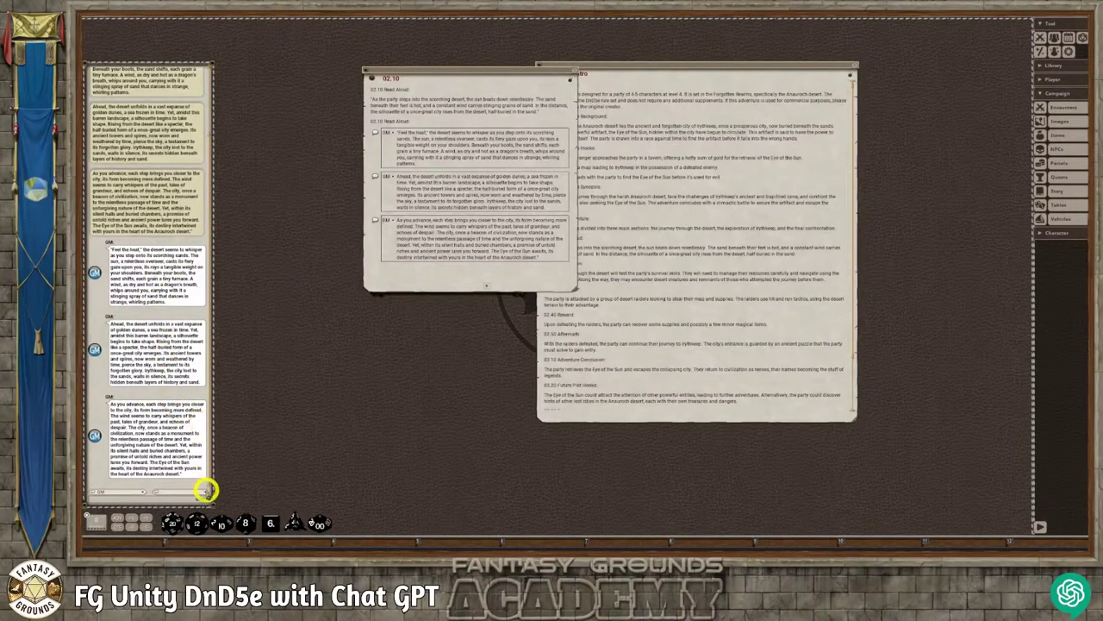
- Switch the chat language to Elvish and post the Feel the heat read-aloud passage
left_click(206, 491)
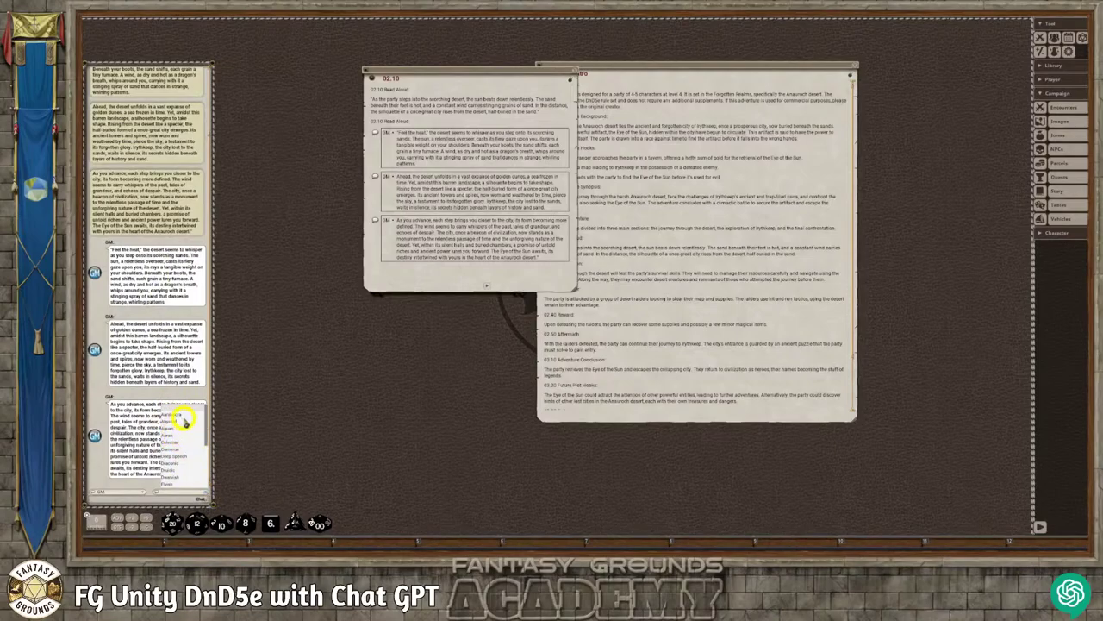
scroll(186, 450, "down", 1)
left_click(170, 471)
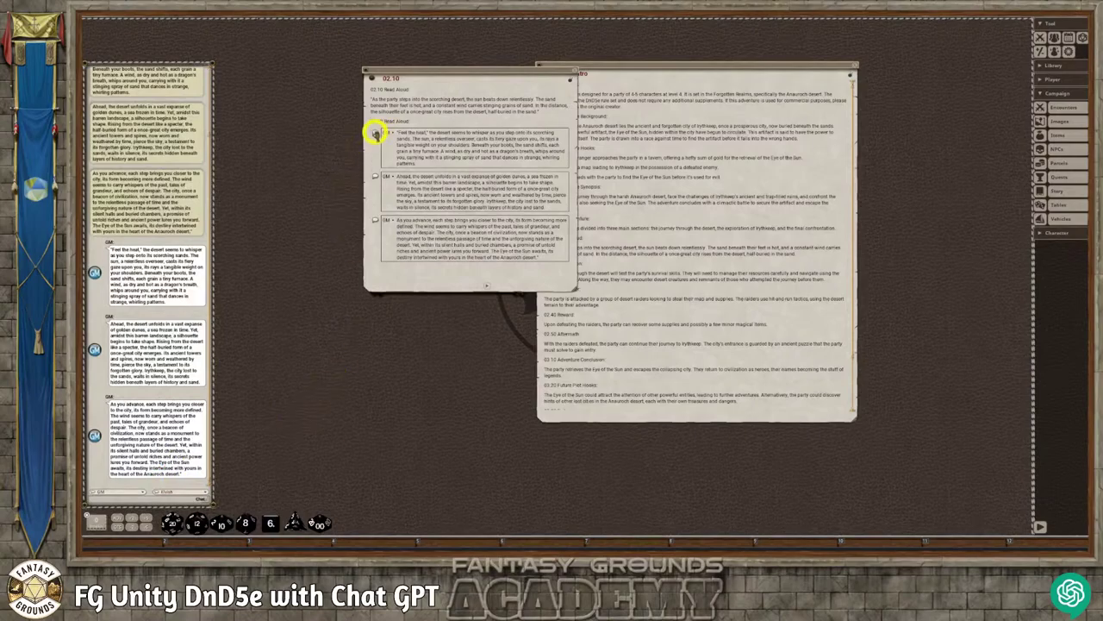
left_click(377, 133)
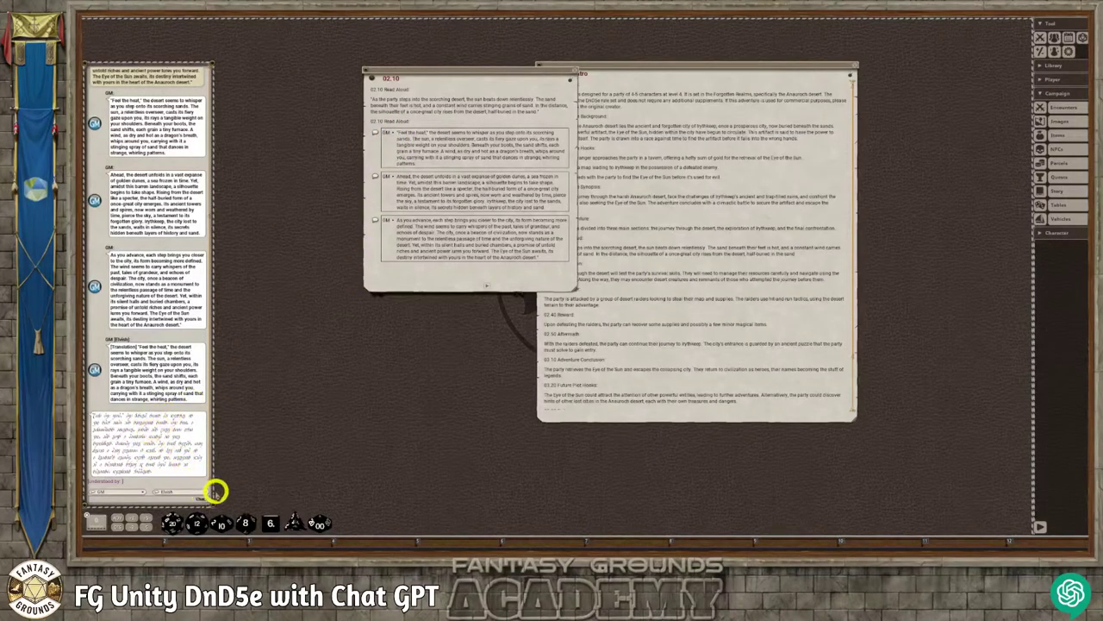
- Open and close the chat language list twice without changing the language
left_click(208, 491)
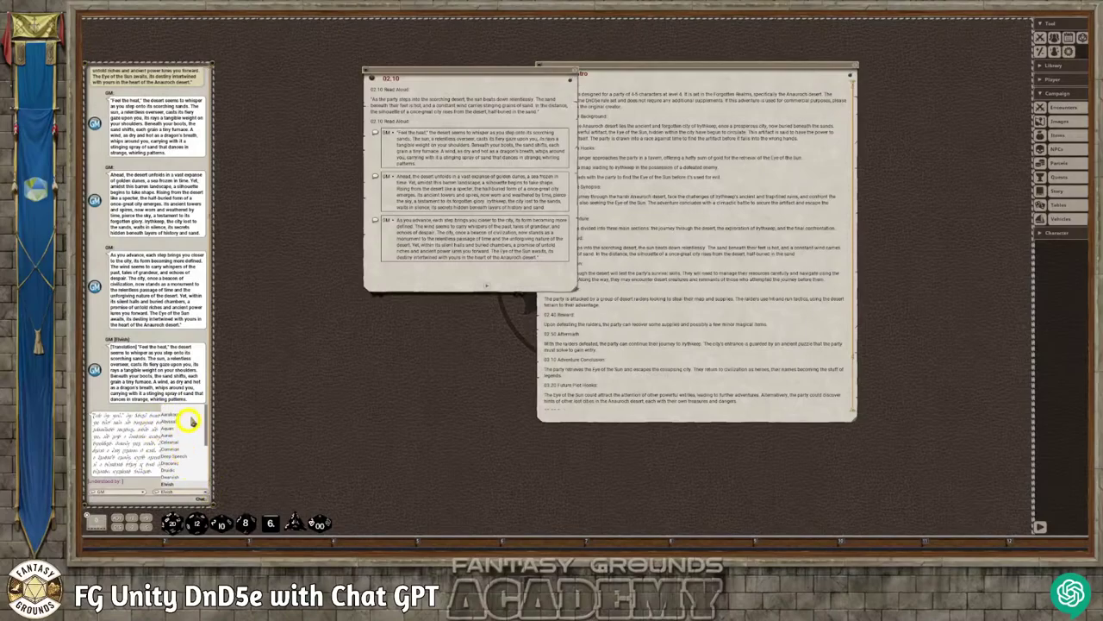
left_click(159, 463)
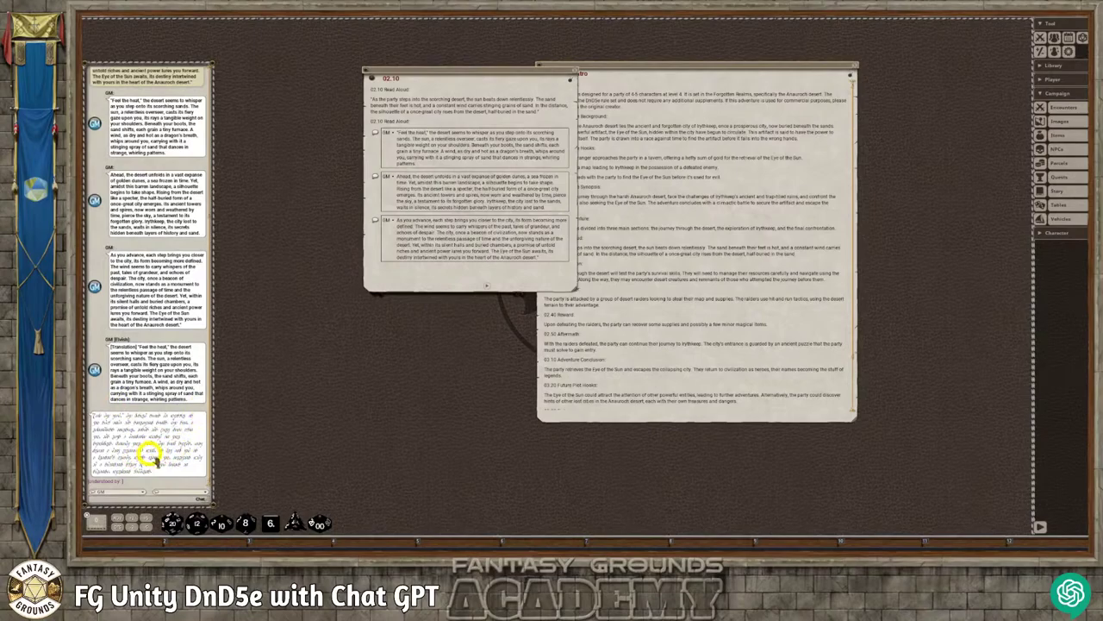
left_click(207, 492)
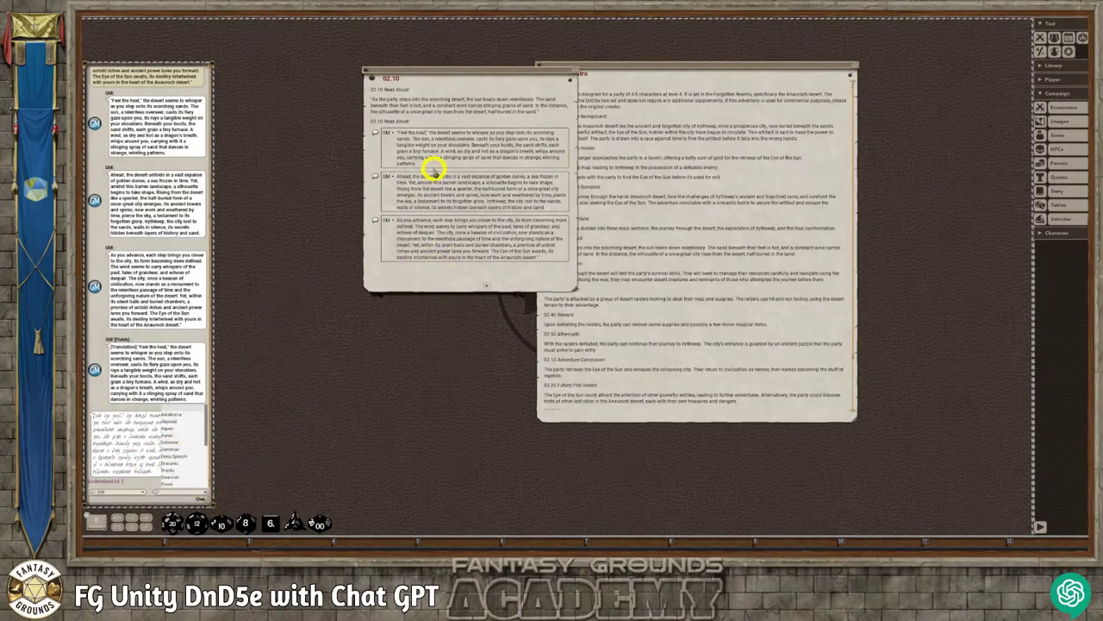
left_click(395, 179)
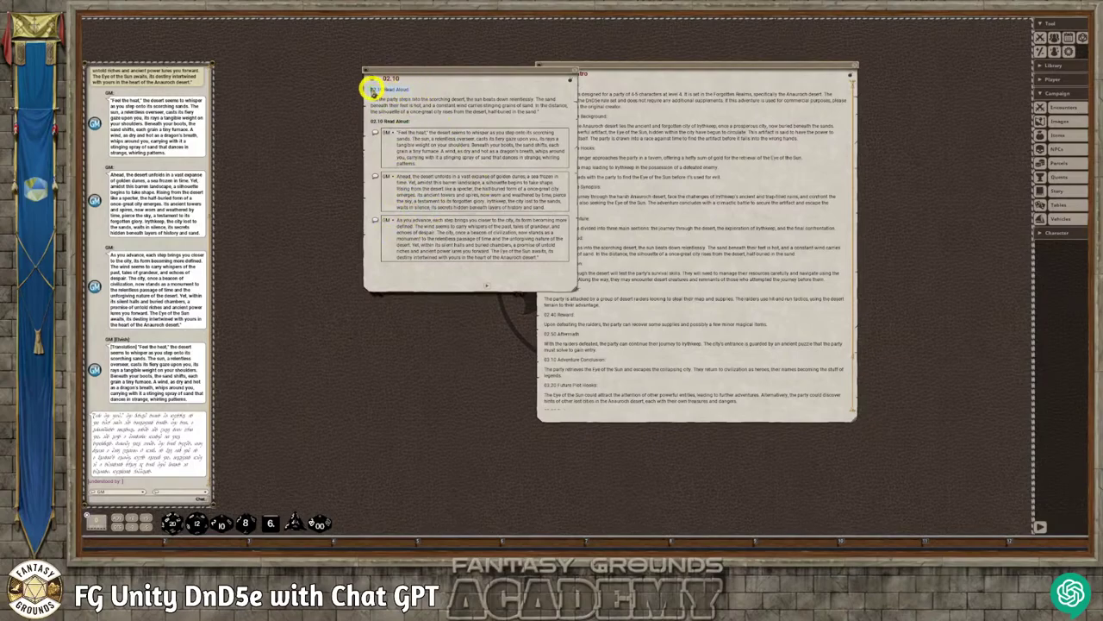
- Turn the Intro Dialog line atop the 02.10 story into a bold heading with Ctrl+H
left_click_drag(370, 89, 415, 93)
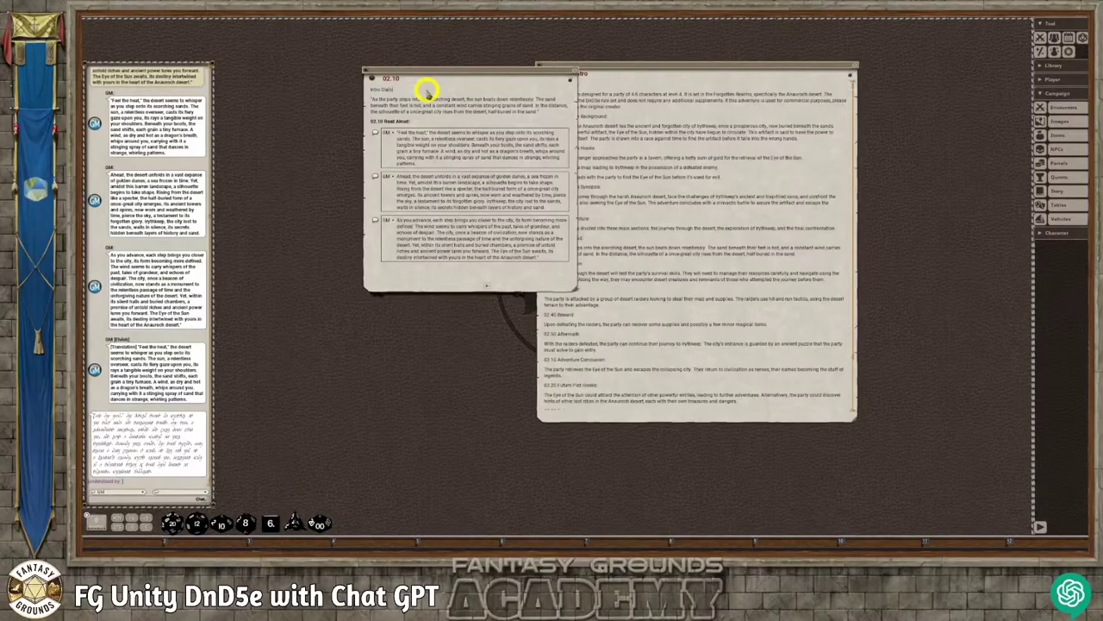
scroll(426, 92, "up", 1)
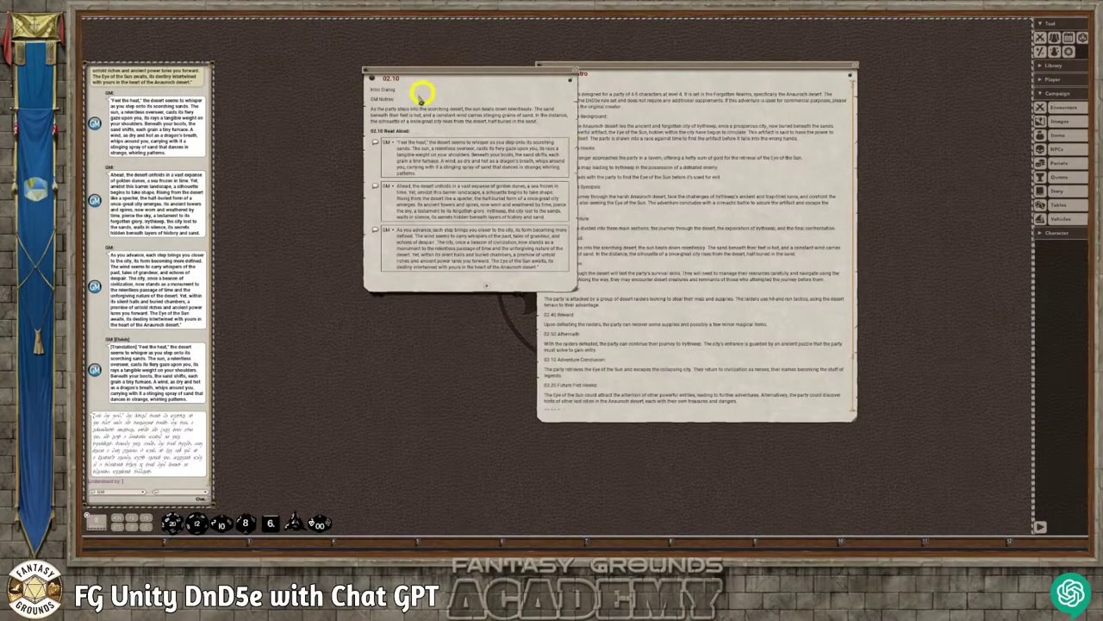
triple_click(360, 102)
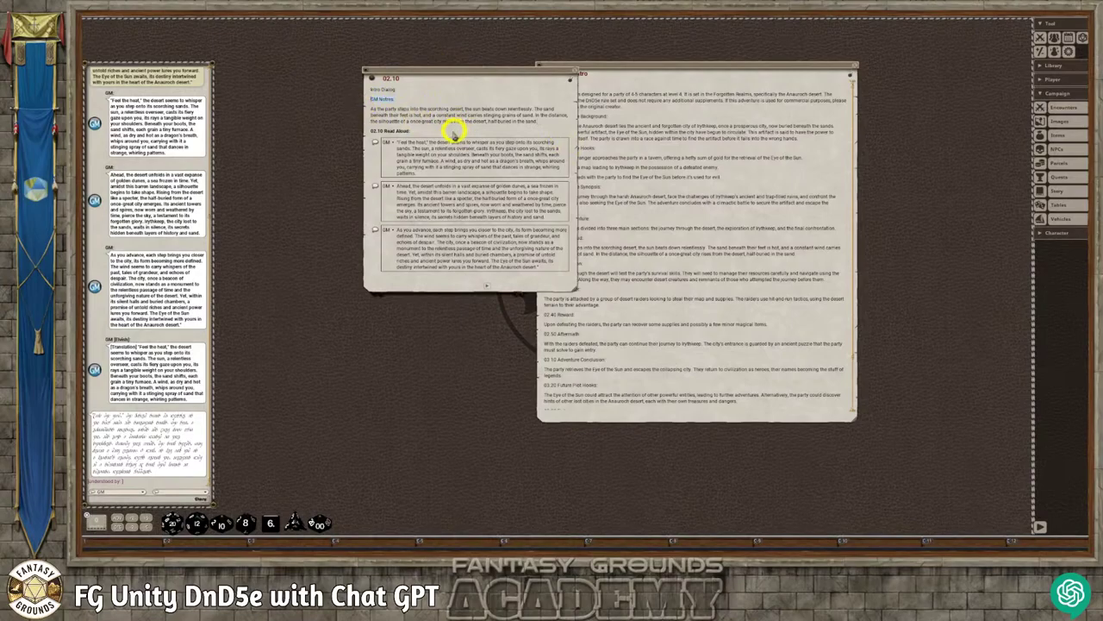
left_click(402, 93)
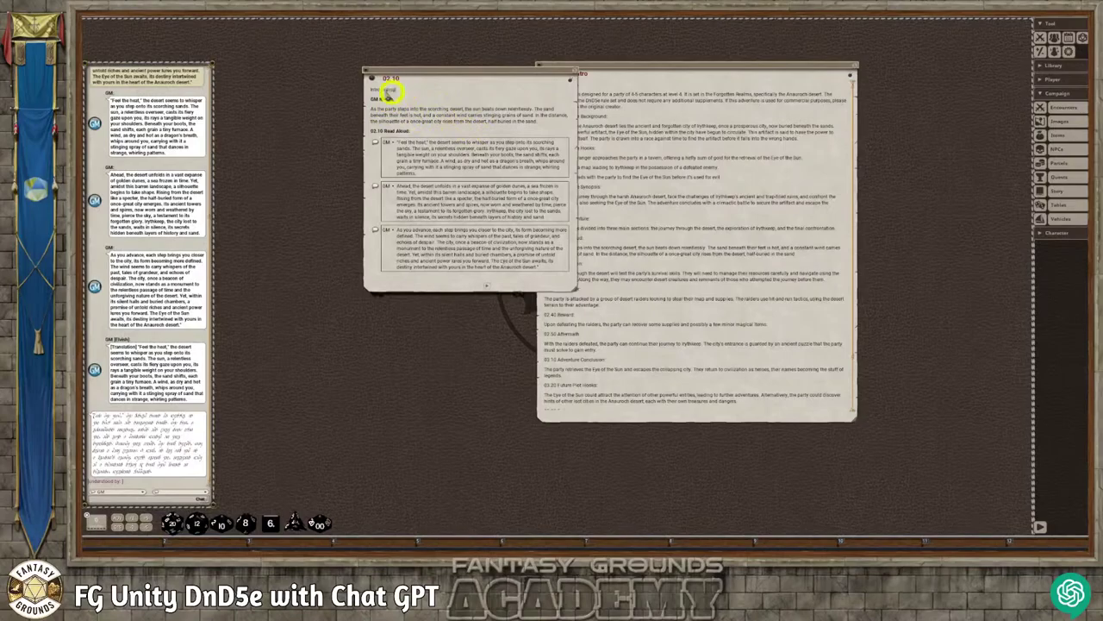
triple_click(364, 91)
key("ctrl+h")
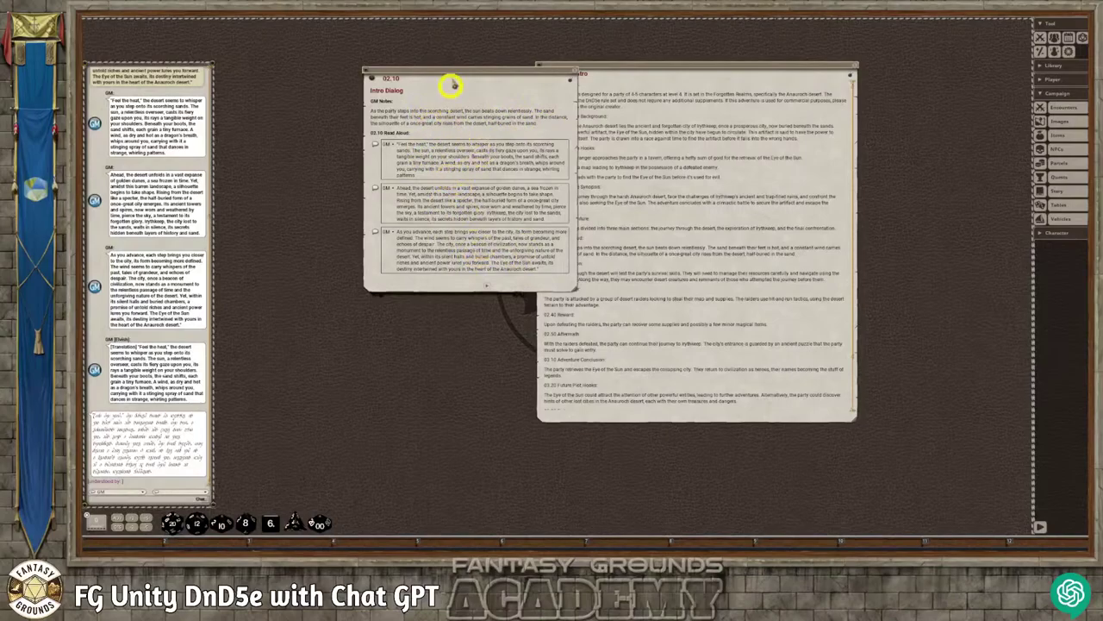
- Reposition and enlarge the 02.10 window, then select the three Adventure Hooks lines in 00.00 Intro
left_click_drag(478, 74, 433, 67)
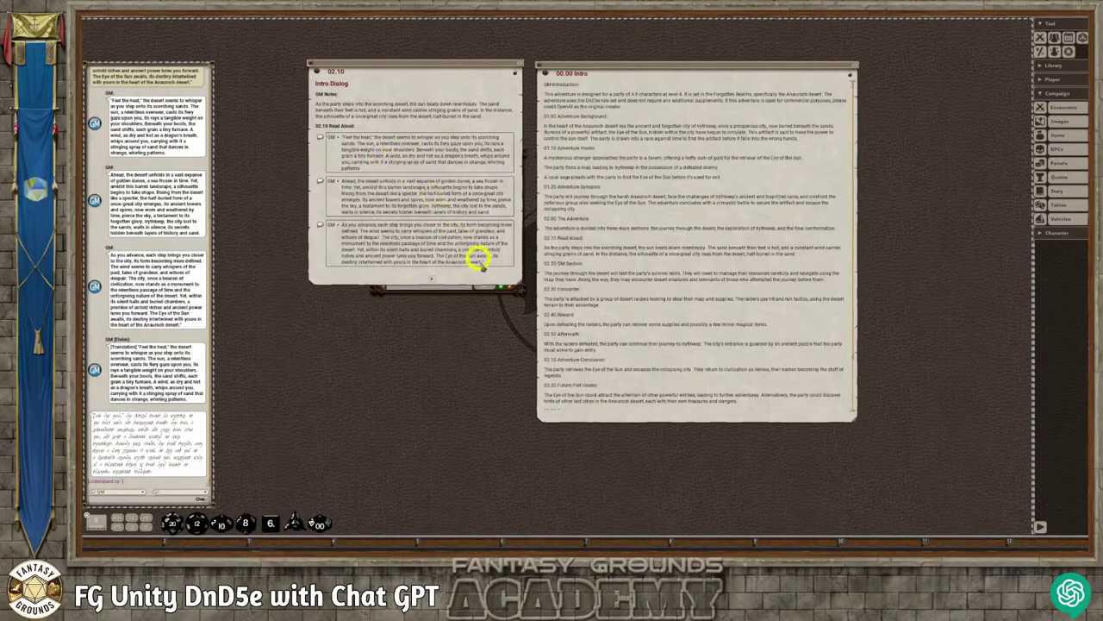
left_click_drag(490, 296, 485, 394)
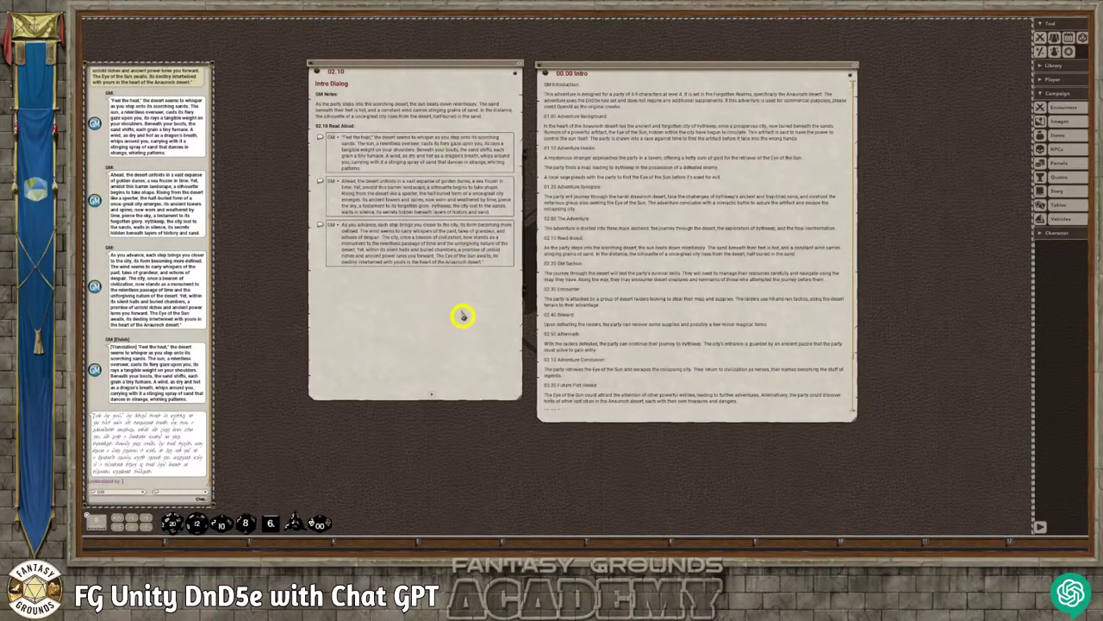
scroll(594, 271, "down", 3)
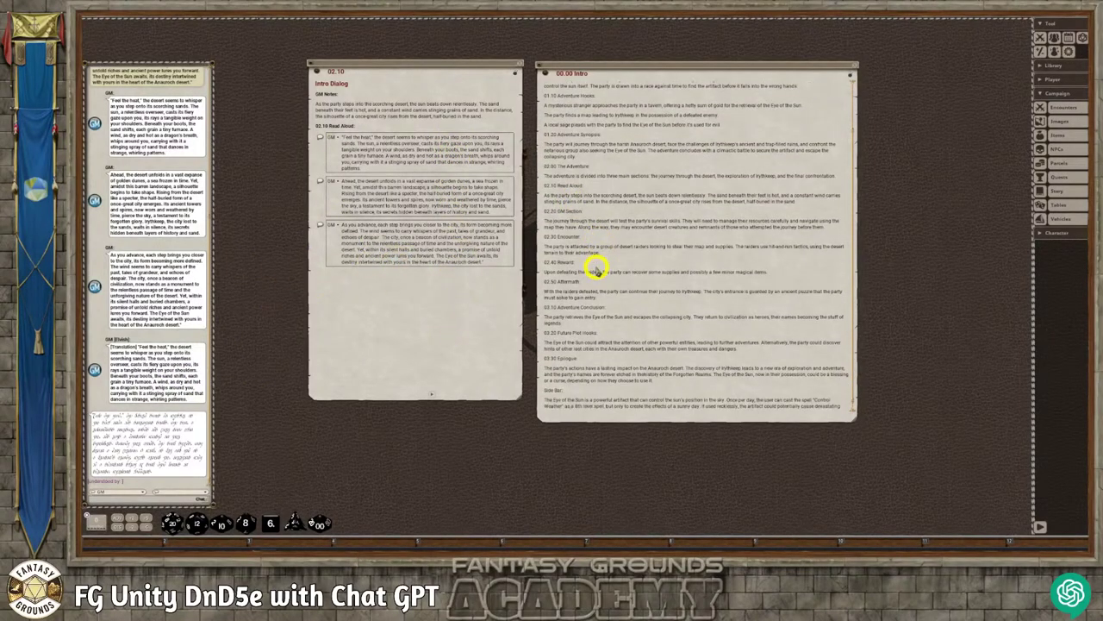
scroll(594, 271, "up", 3)
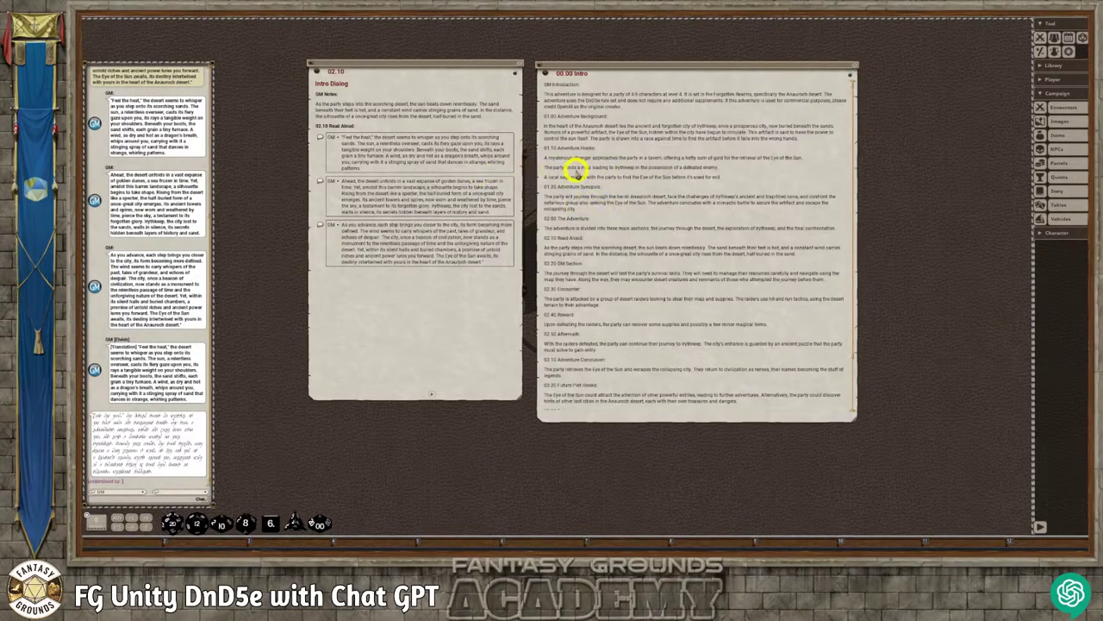
left_click_drag(721, 178, 544, 145)
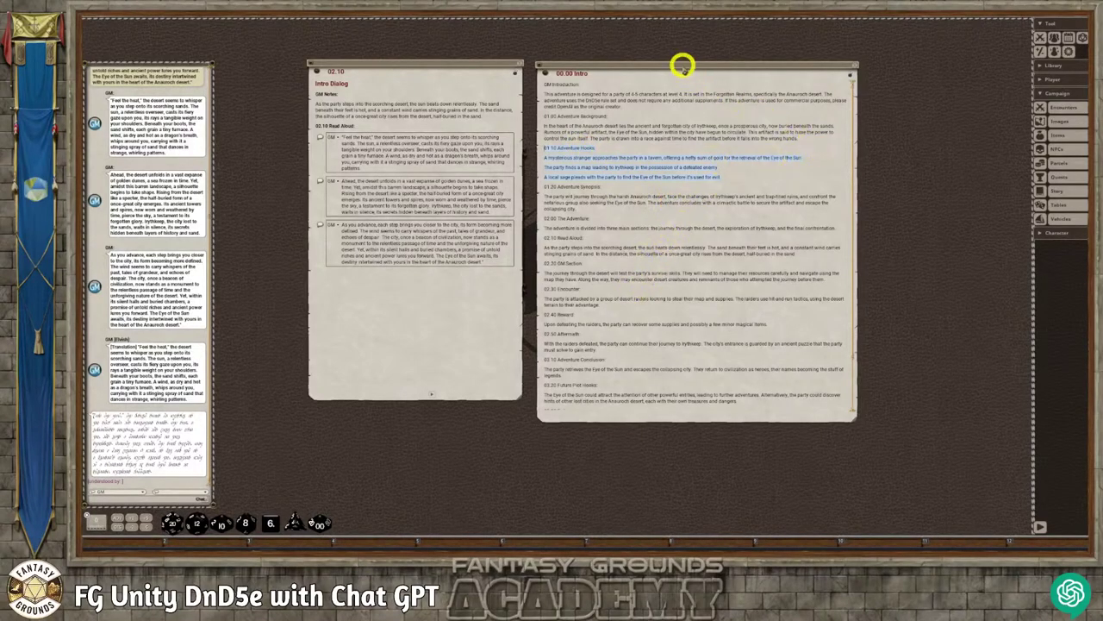
left_click_drag(669, 66, 725, 69)
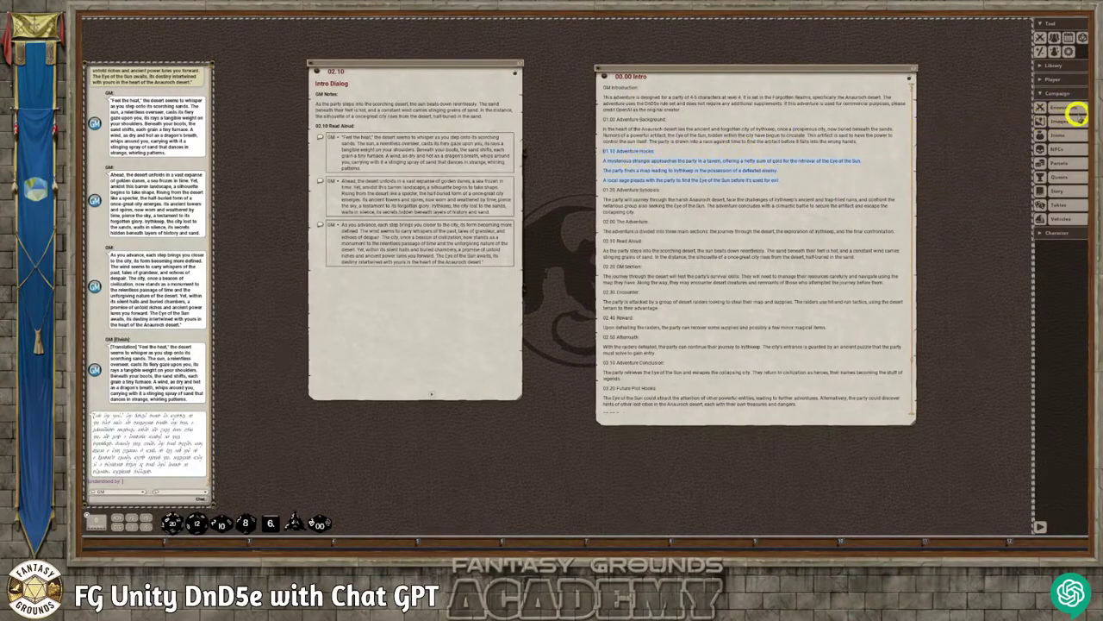
- Create a new story entry titled 01.10 Adventures and paste the three hooks into it
left_click(1067, 189)
left_click(504, 286)
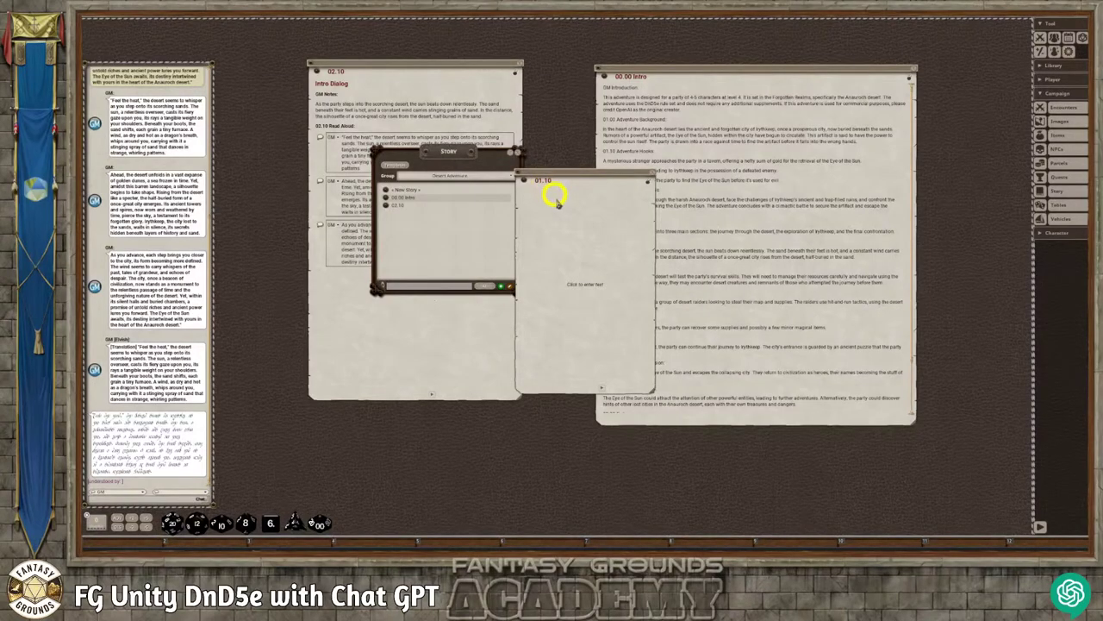
left_click(553, 278)
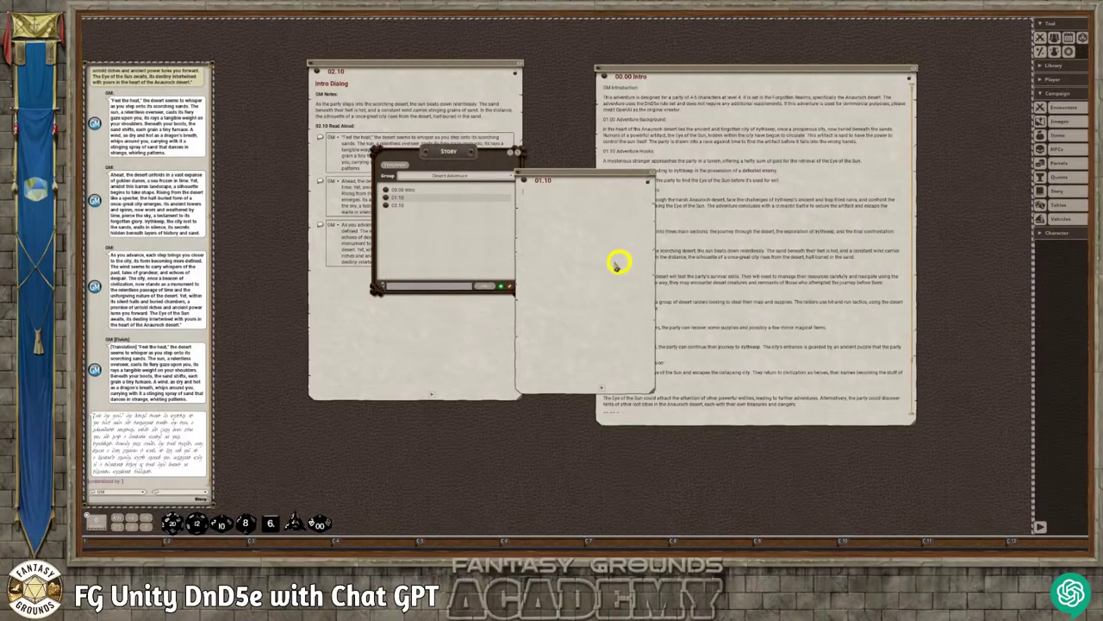
type("01.10 Adventure Hooks A mysterious stranger approaches the party in a tavern, offering a hefty sum of gold for the retrieval of the Eye of the Sun. The party finds a map leading to Irythseep in the possession of a defeated enemy. A local sage pleads with the party to find the Eye of the Sun before it's used for evil.")
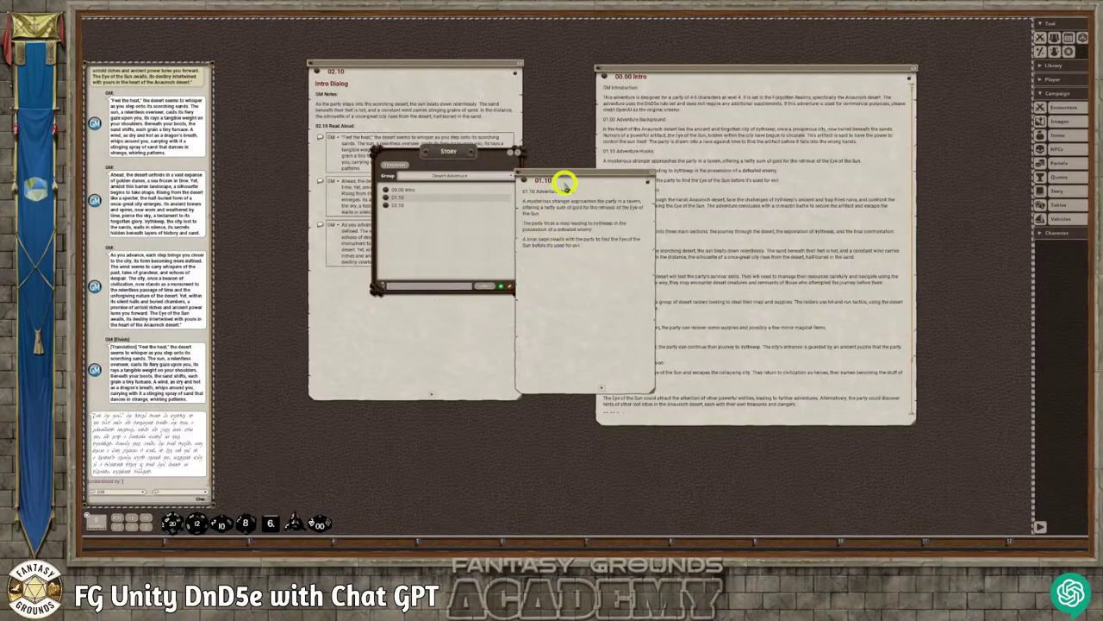
left_click(616, 183)
type("s")
- Add blank lines after the first and second hooks to space the paragraphs
left_click(543, 214)
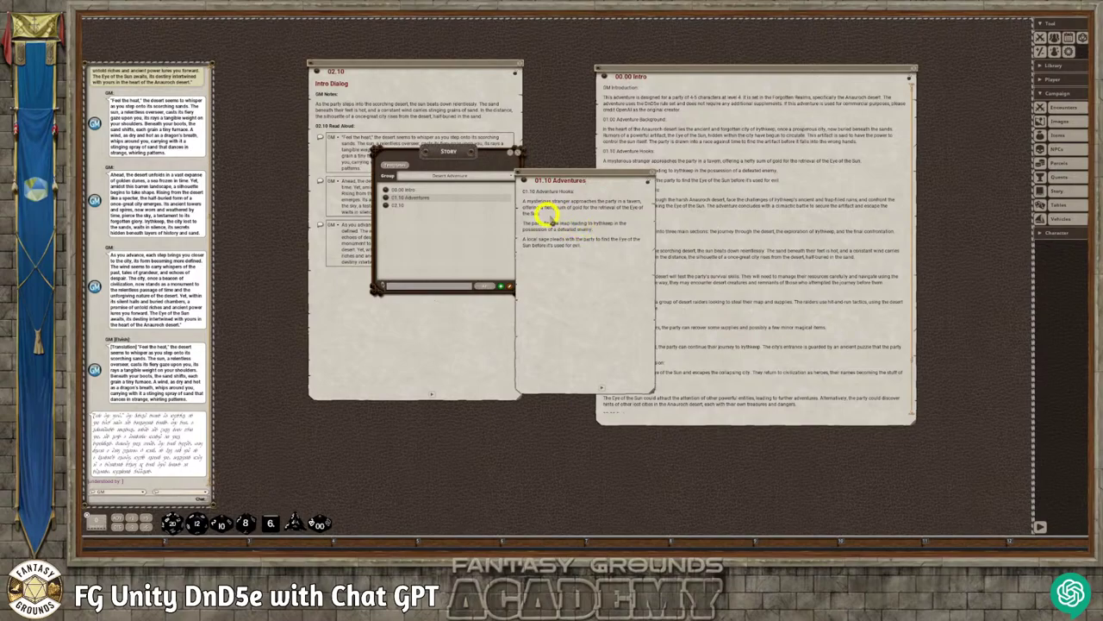
key("Return")
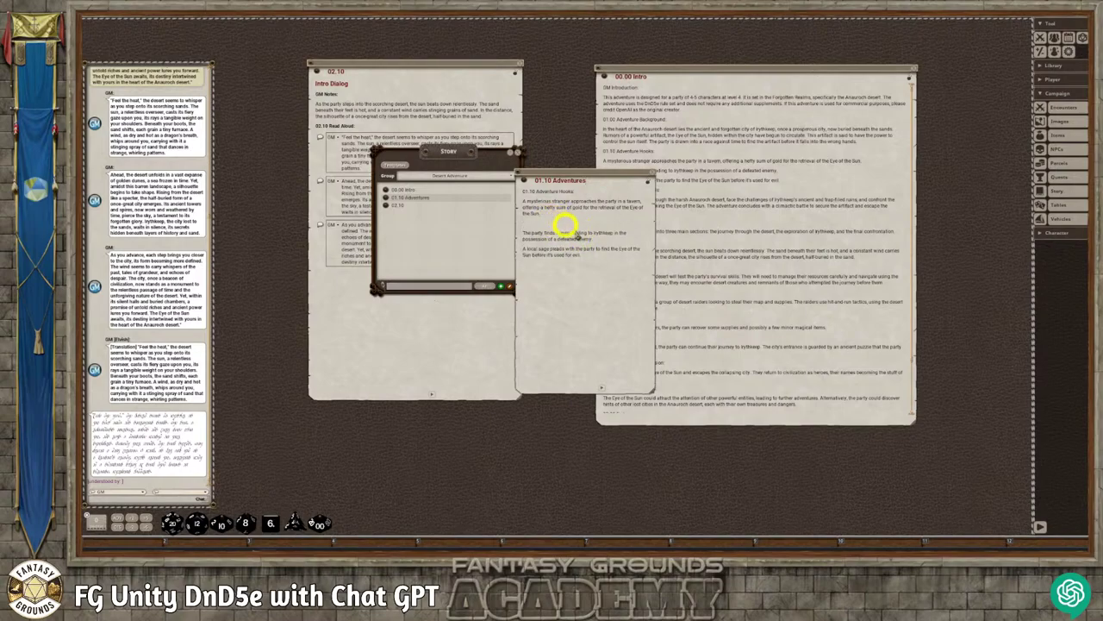
left_click(595, 241)
key("Return")
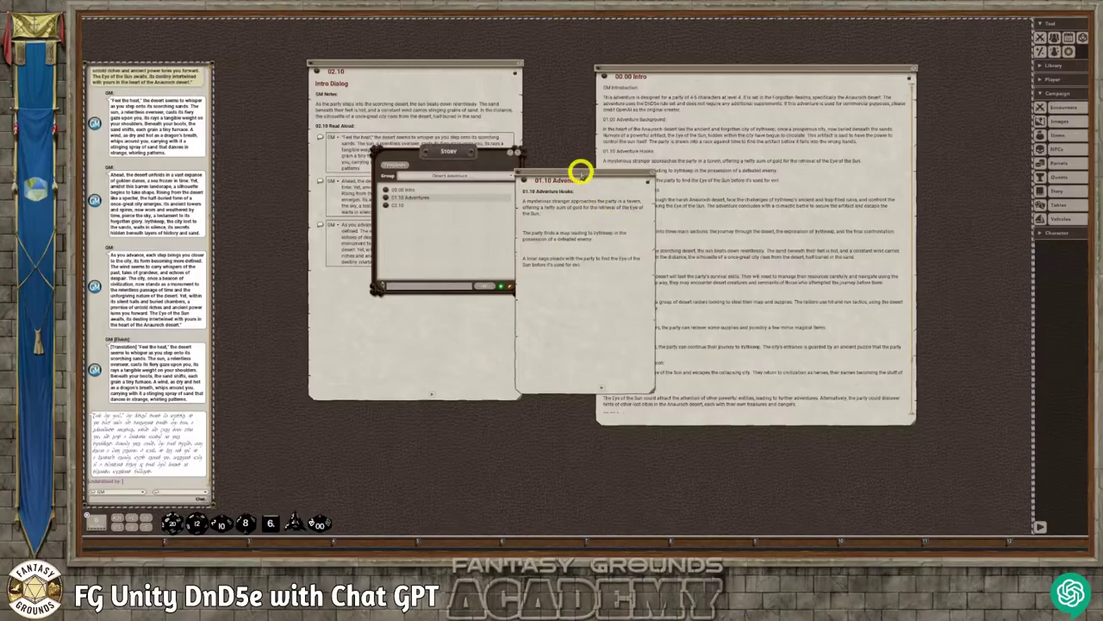
- Rearrange the windows, select the first adventure hook, and return to the ChatGPT browser window
left_click_drag(581, 176, 607, 131)
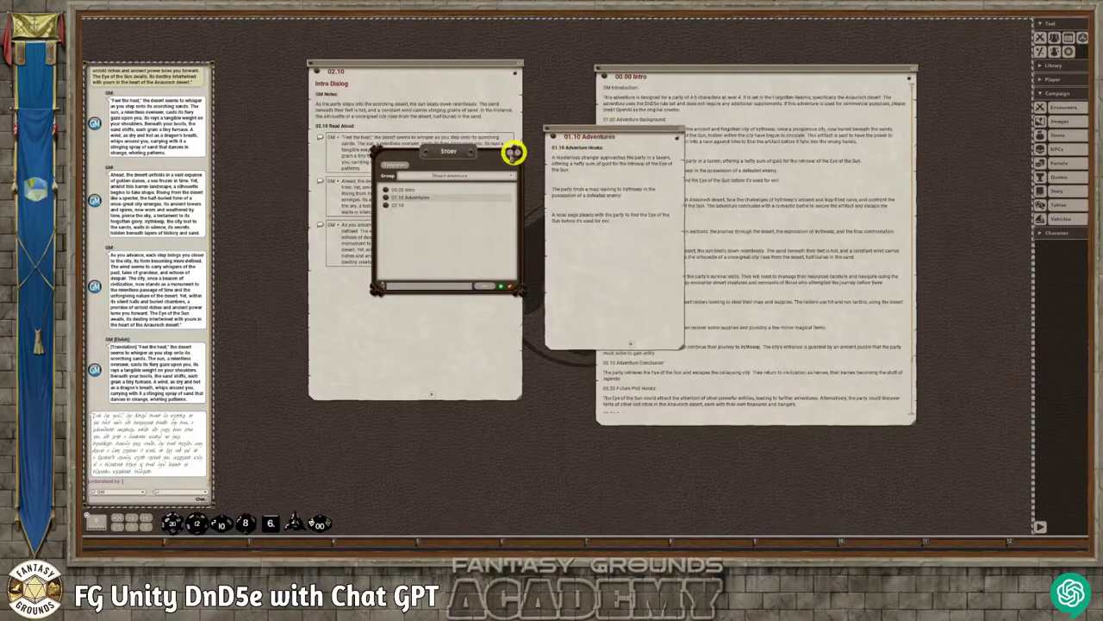
left_click_drag(472, 153, 457, 285)
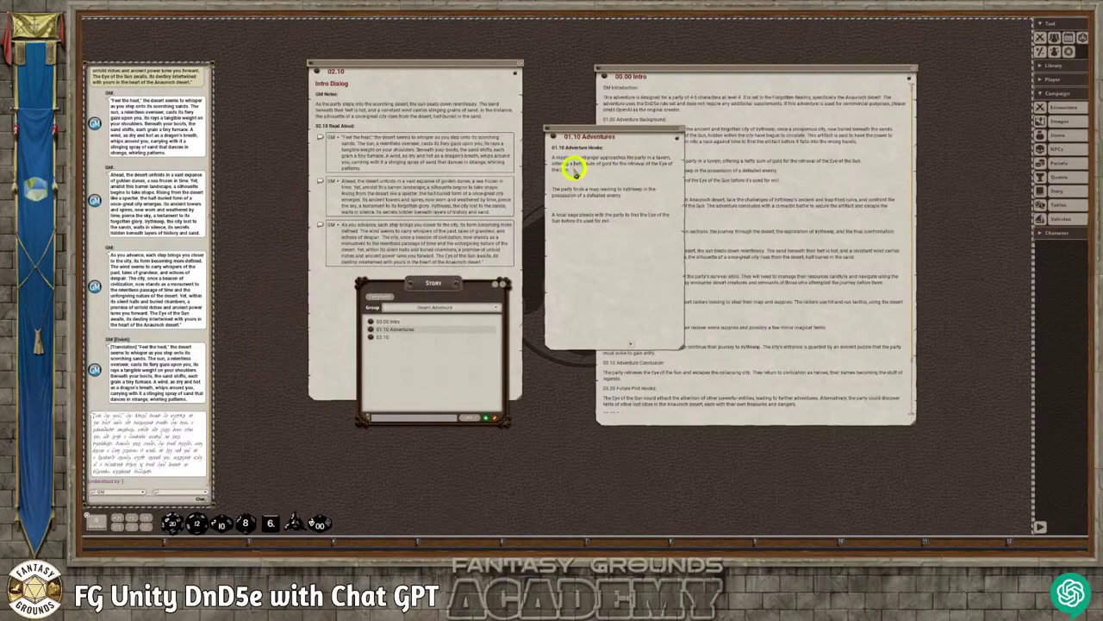
left_click_drag(576, 172, 552, 148)
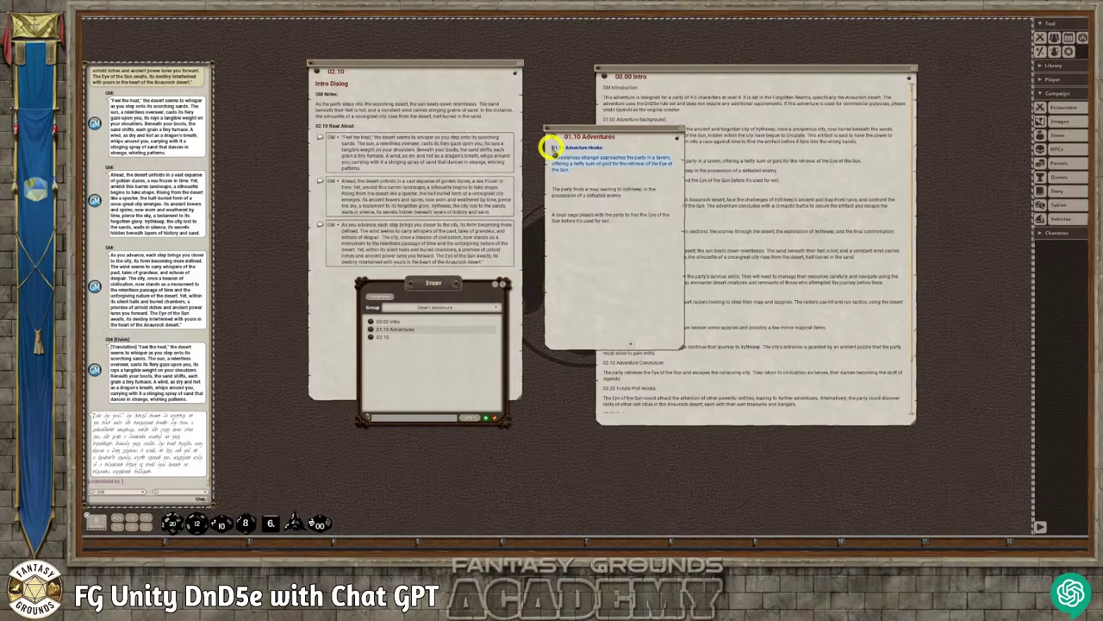
right_click(569, 145)
left_click(646, 167)
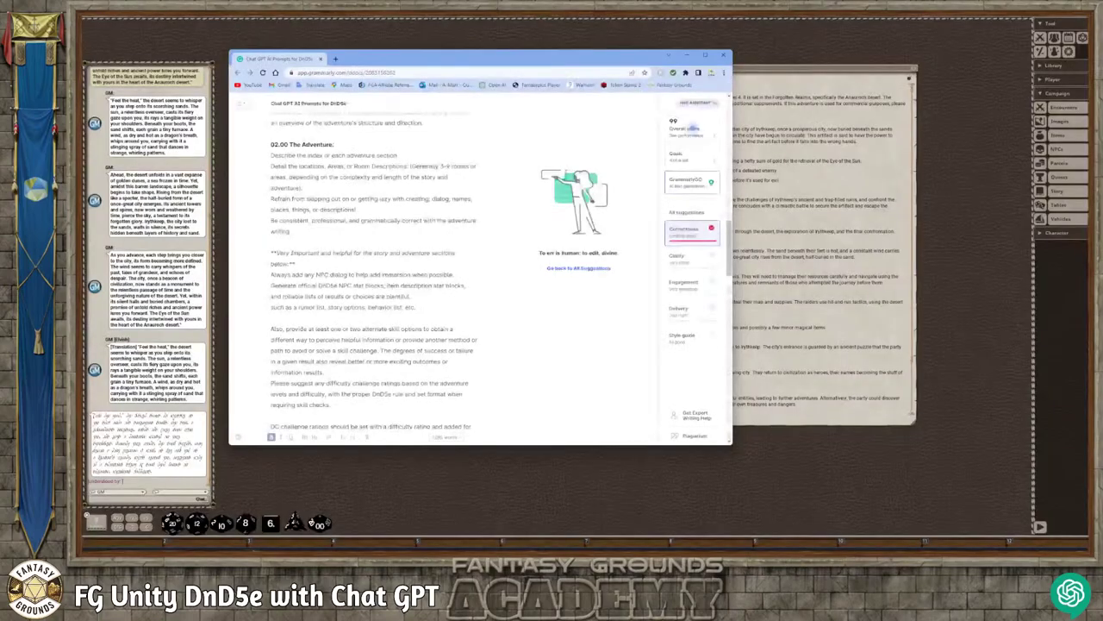
left_click(678, 55)
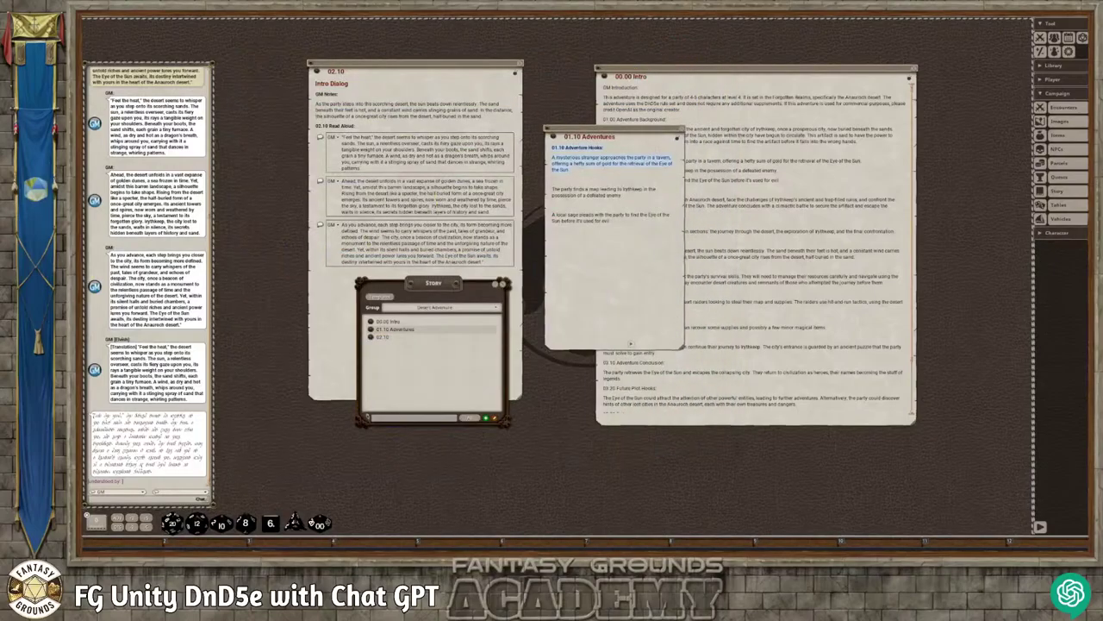
key("alt+Tab")
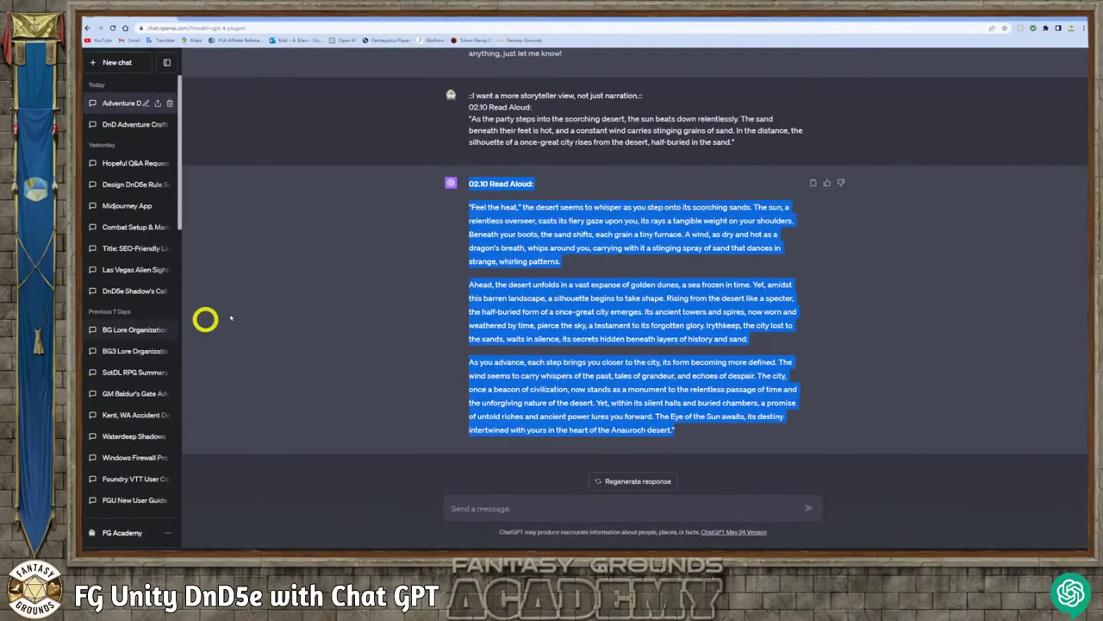
- Paste the first hook into a new ChatGPT message and type above it a request to detail the mysterious stranger
left_click(338, 307)
left_click(543, 509)
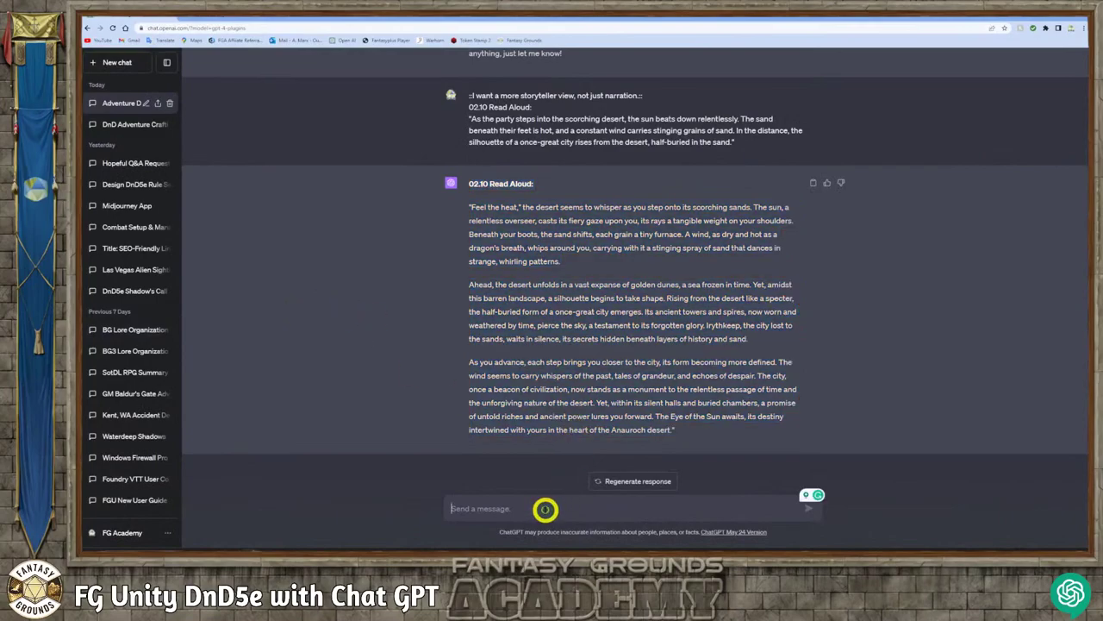
type("01.10 Adventure Hooks:  A mysterious stranger approaches the party in a tavern, offering a hefty sum of gold for the retrieval of the Eye of the Sun.")
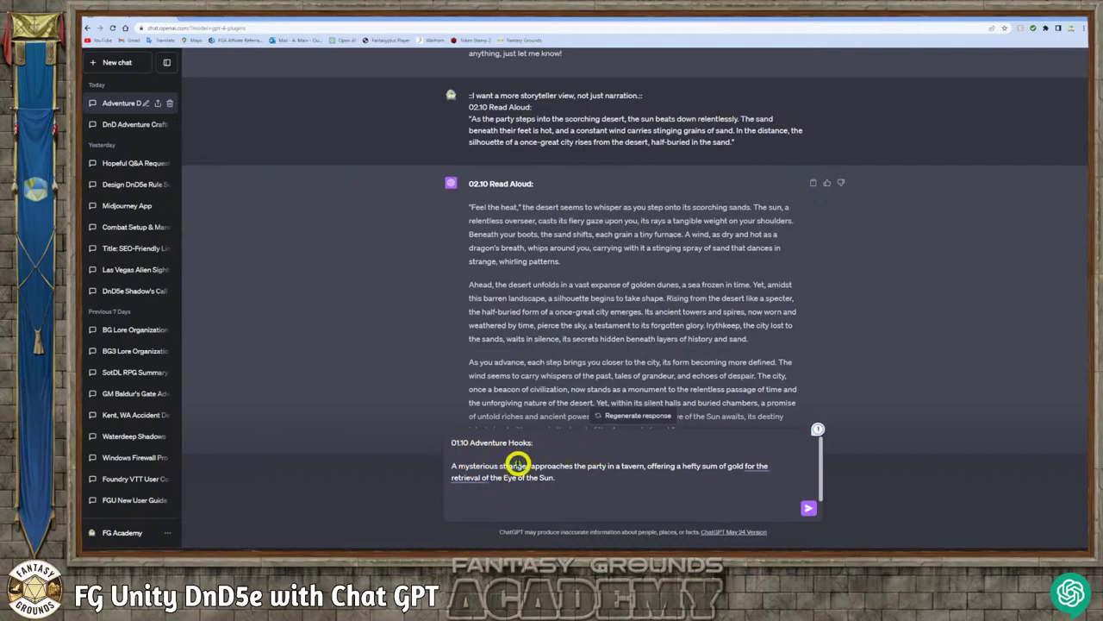
key("shift+Return")
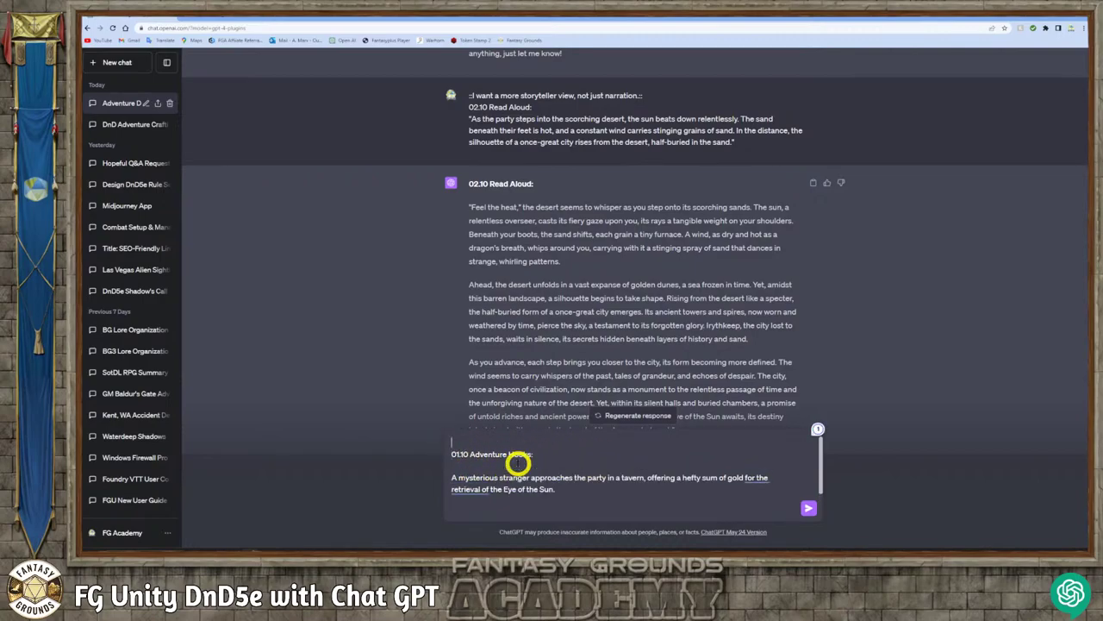
type("For the first advenu")
type("re")
key("BackSpace")
key("BackSpace")
type("ture hook, please detai")
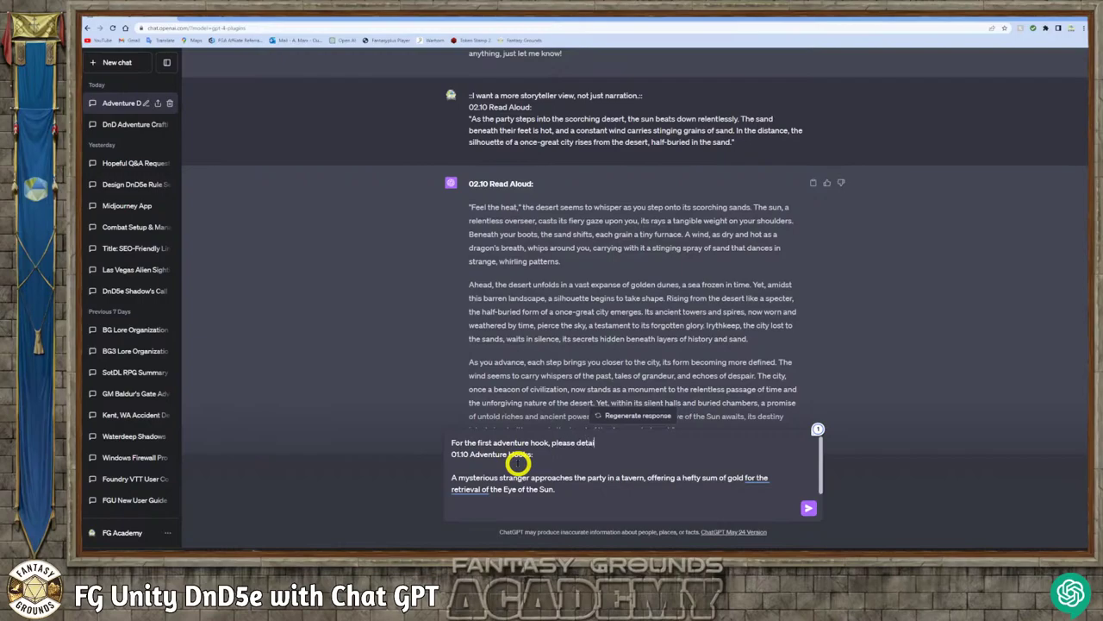
type("lk the")
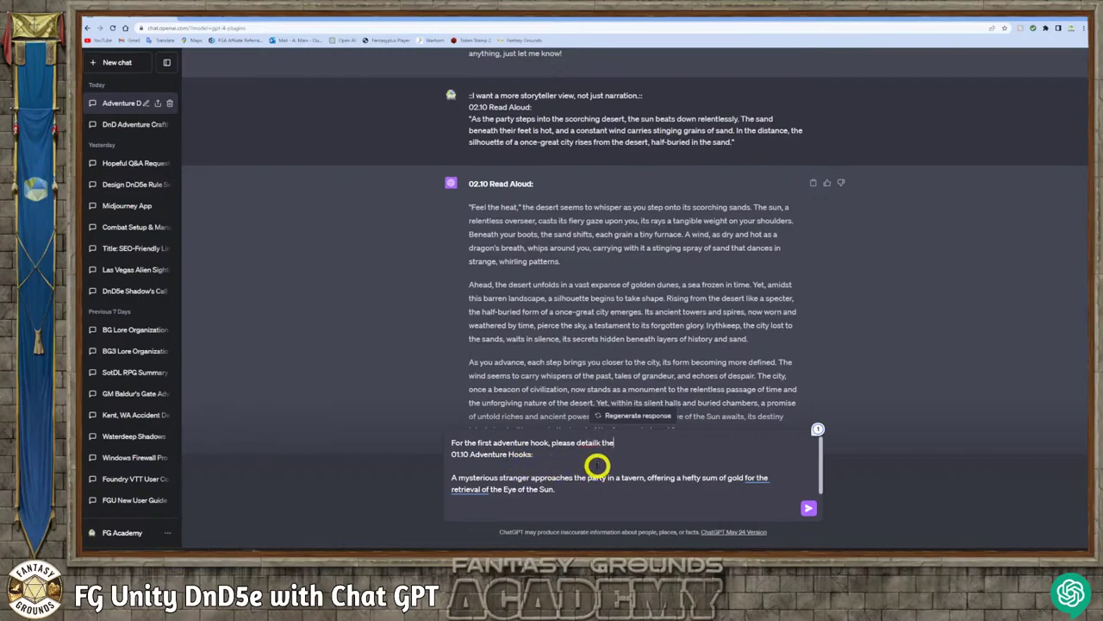
type(" mystterious stanger within the")
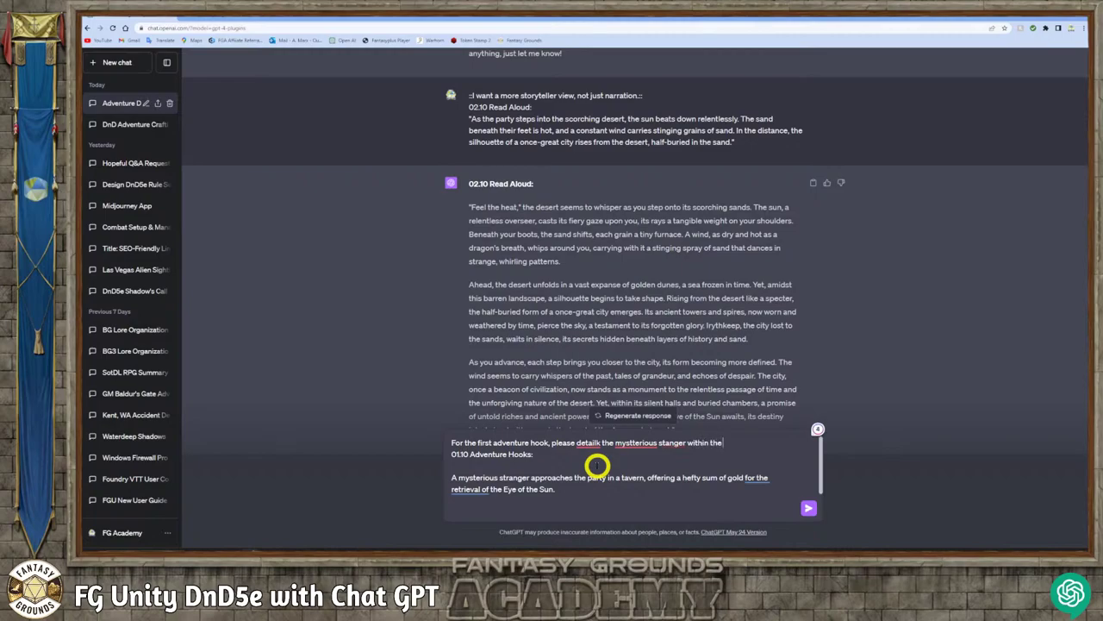
type(" contectr of the")
type(" adventure 01.10 Adventure Hook")
type("s")
key("BackSpace")
type("adventure")
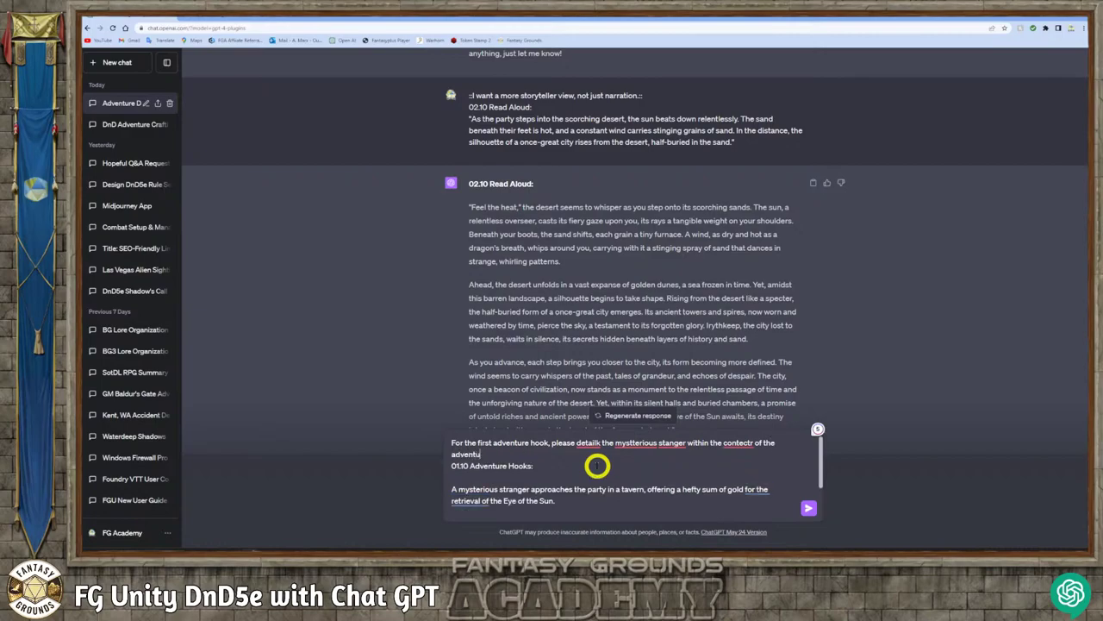
type(" and")
type(" give some")
type(" deta")
key("BackSpace")
type("ils withi")
key("BackSpace")
key("BackSpace")
key("BackSpace")
key("BackSpace")
key("BackSpace")
key("BackSpace")
key("BackSpace")
key("BackSpace")
key("BackSpace")
key("BackSpace")
key("BackSpace")
key("BackSpace")
key("BackSpace")
key("BackSpace")
key("BackSpace")
key("BackSpace")
key("BackSpace")
key("BackSpace")
key("BackSpace")
key("BackSpace")
key("BackSpace")
key("BackSpace")
key("BackSpace")
key("BackSpace")
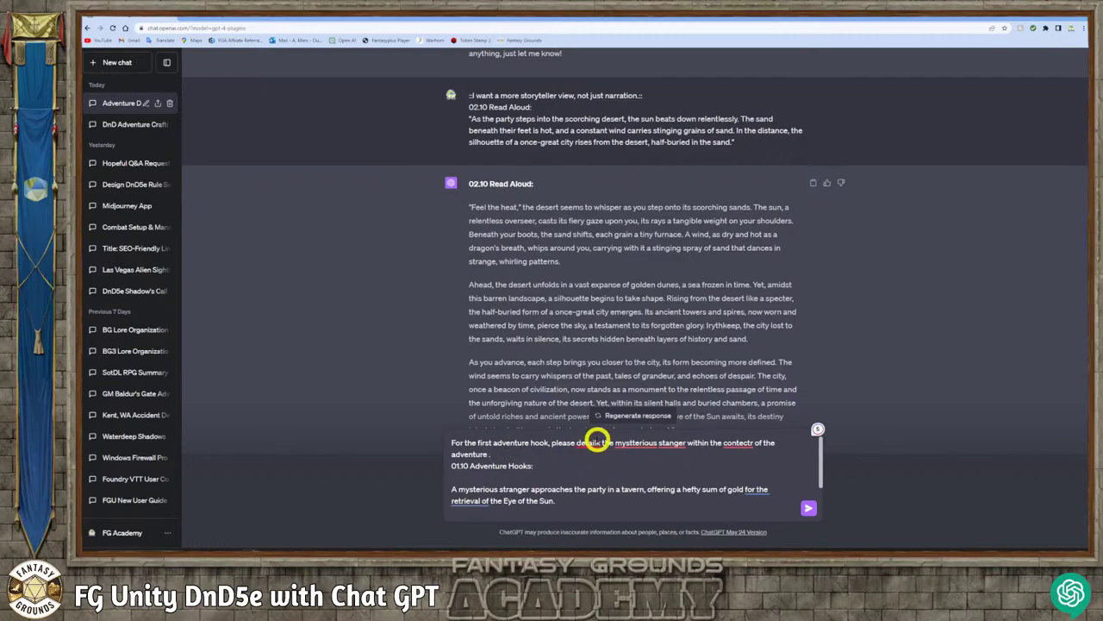
- Accept spelling fixes for detail, mysterious, stranger, context, a stray space, and 'to retrieve'
right_click(593, 442)
left_click(615, 460)
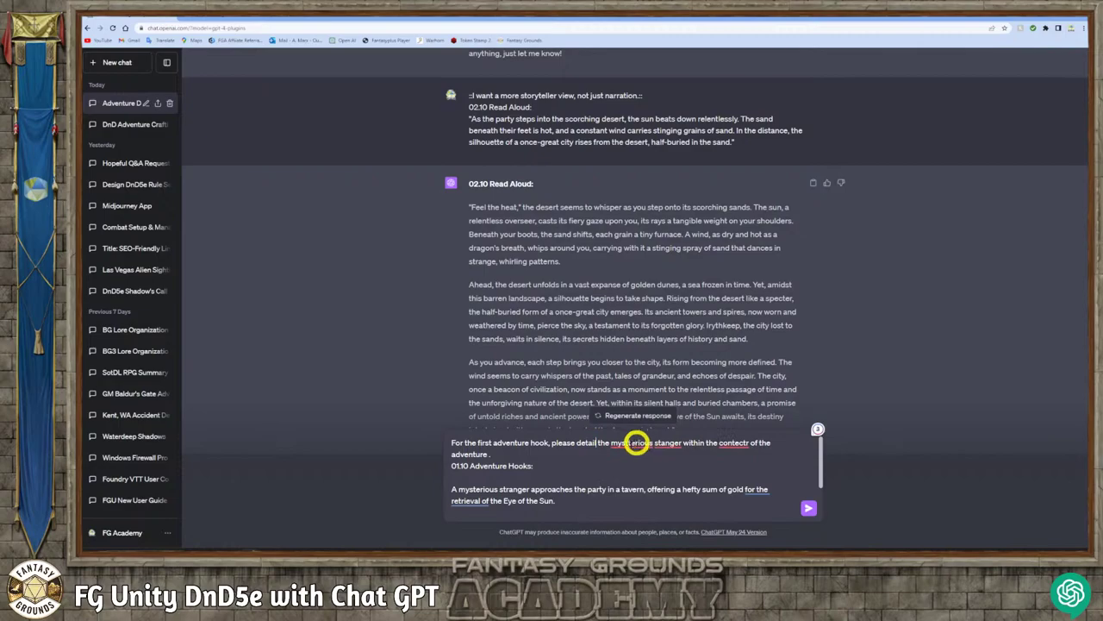
mouse_move(640, 442)
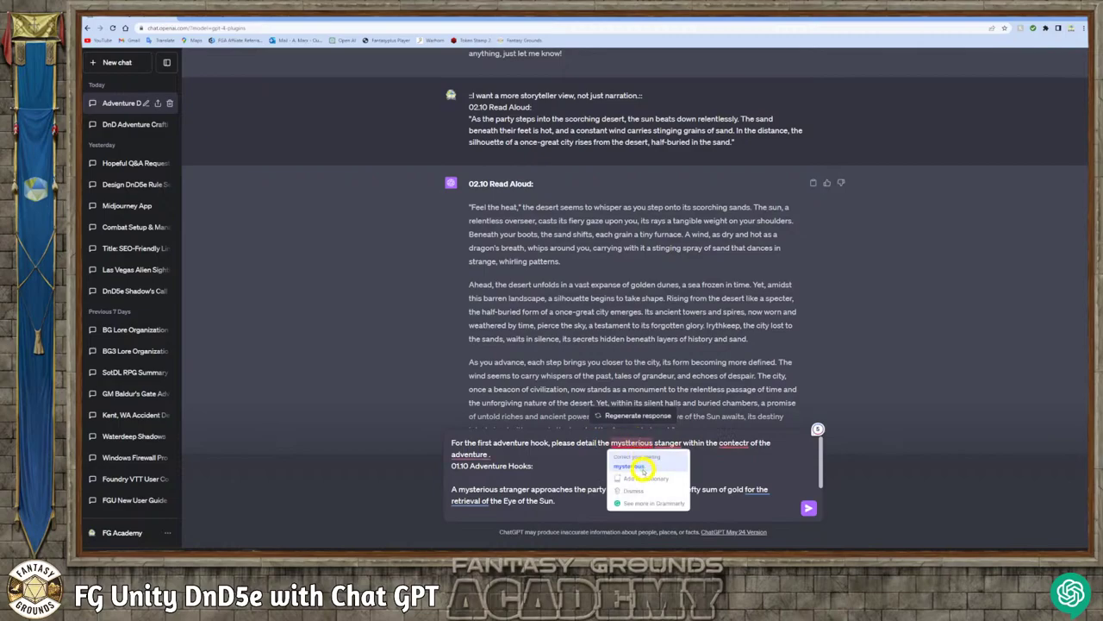
left_click(629, 465)
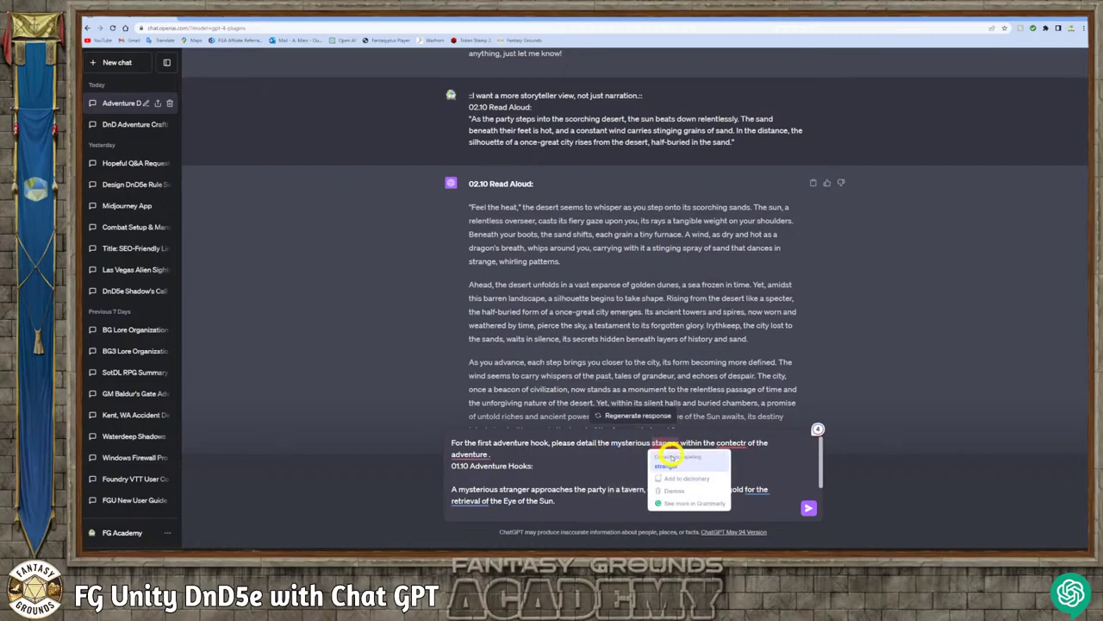
left_click(670, 465)
mouse_move(734, 444)
left_click(732, 466)
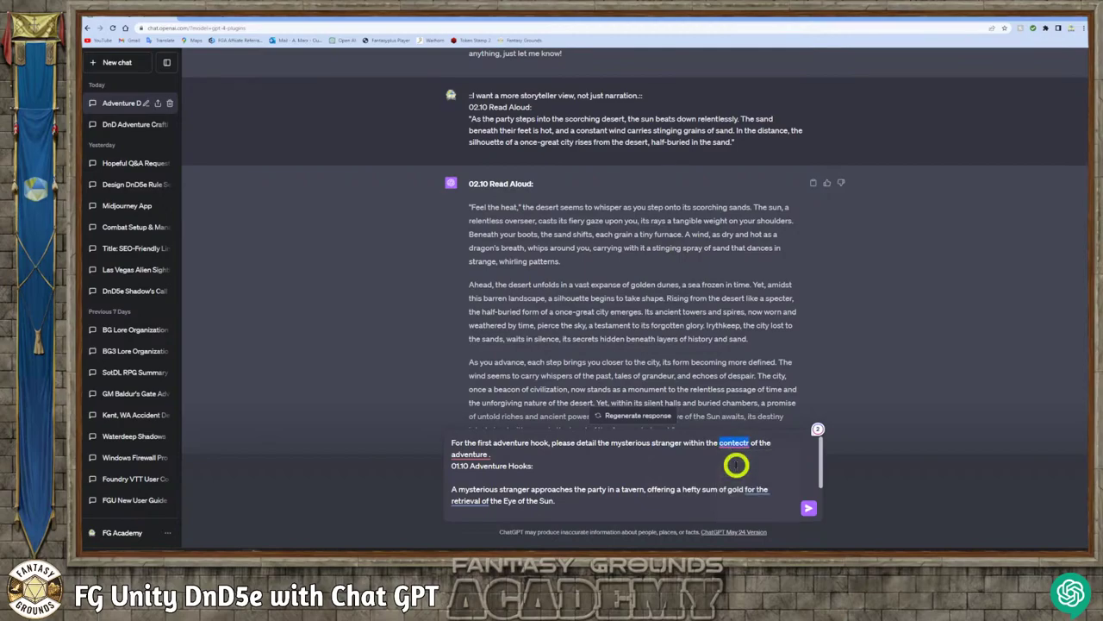
mouse_move(463, 454)
left_click(469, 476)
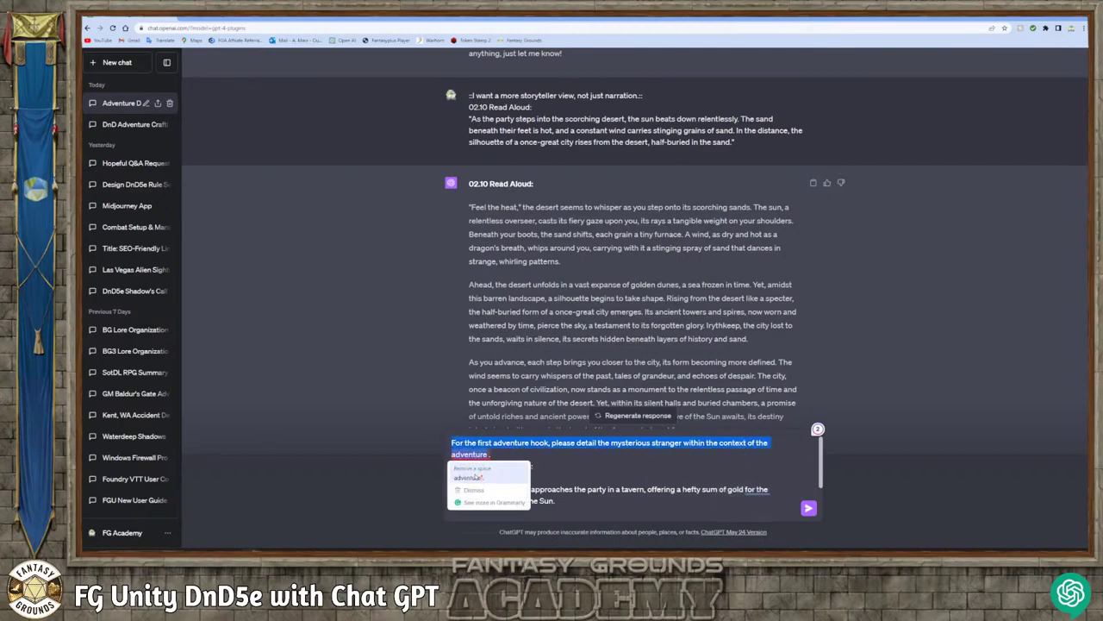
mouse_move(470, 505)
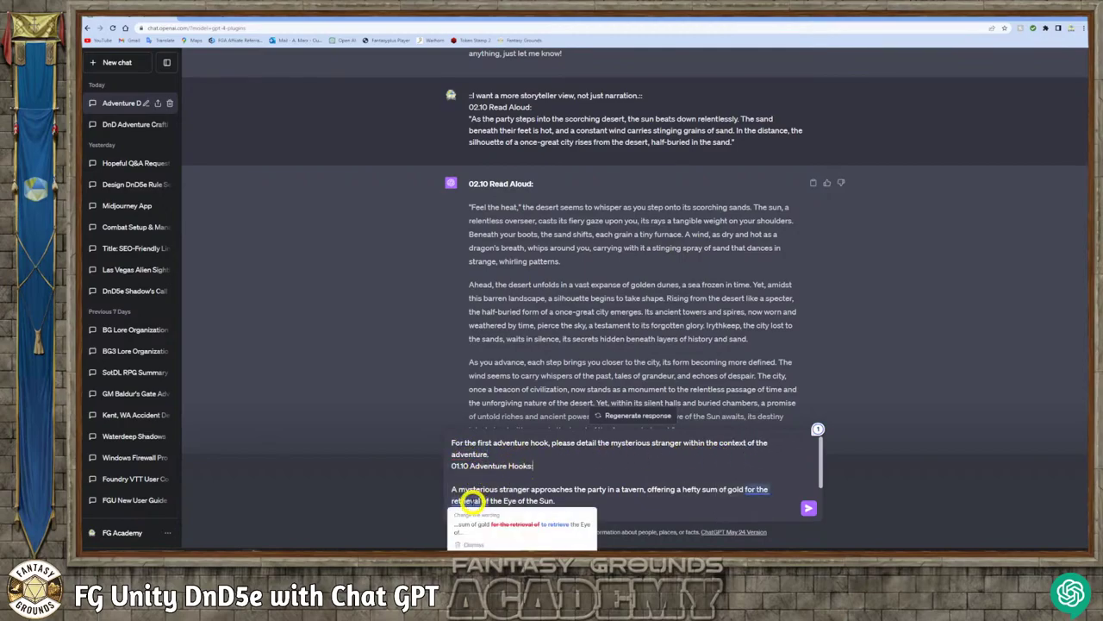
left_click(535, 520)
scroll(569, 496, "down", 1)
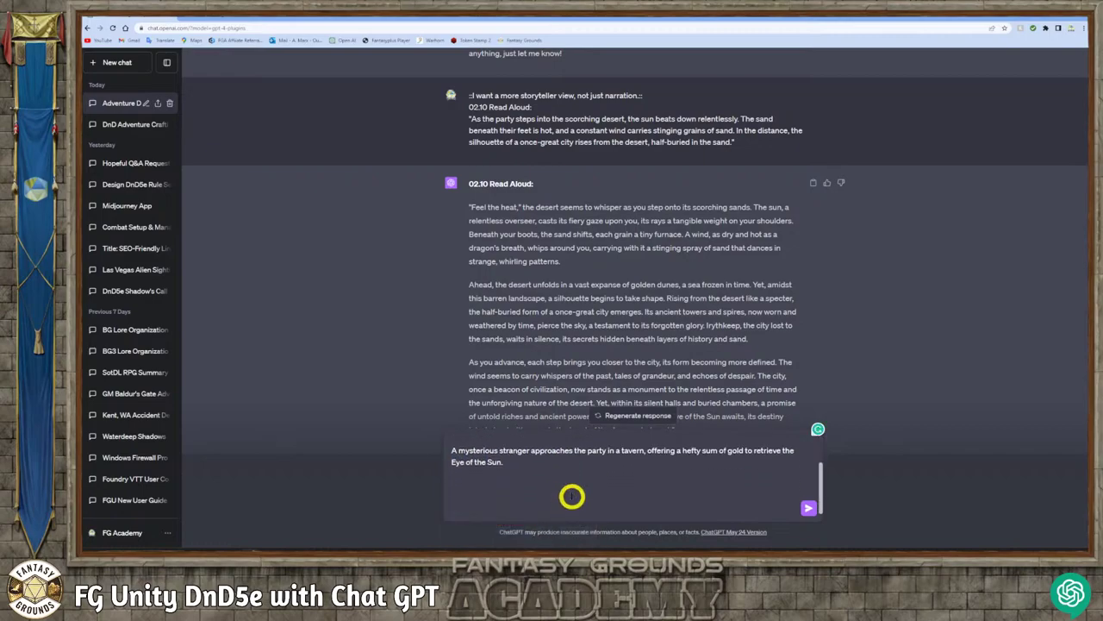
scroll(566, 494, "up", 2)
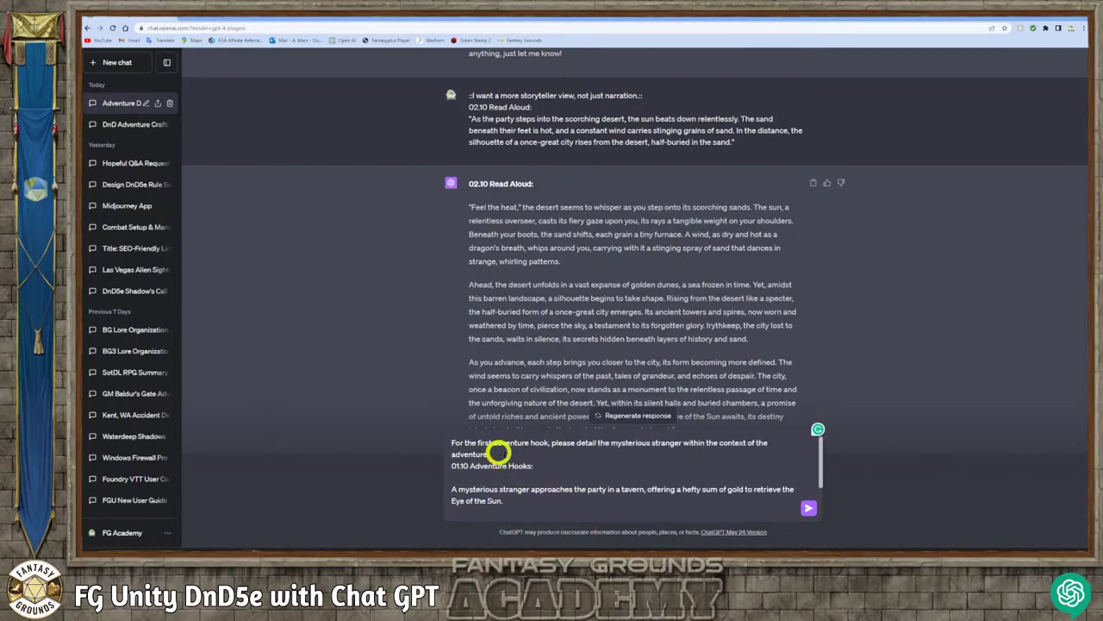
- Add a blank line above 01.10 Adventure Hooks and delete trailing empty lines after Eye of the Sun
double_click(520, 464)
key("Return")
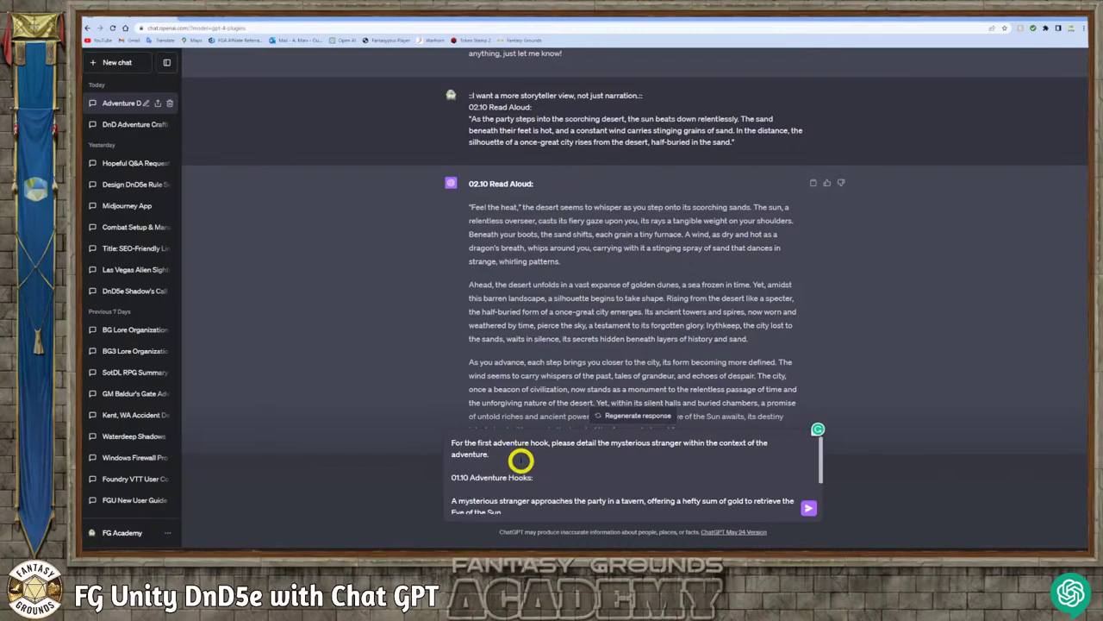
scroll(535, 452, "down", 2)
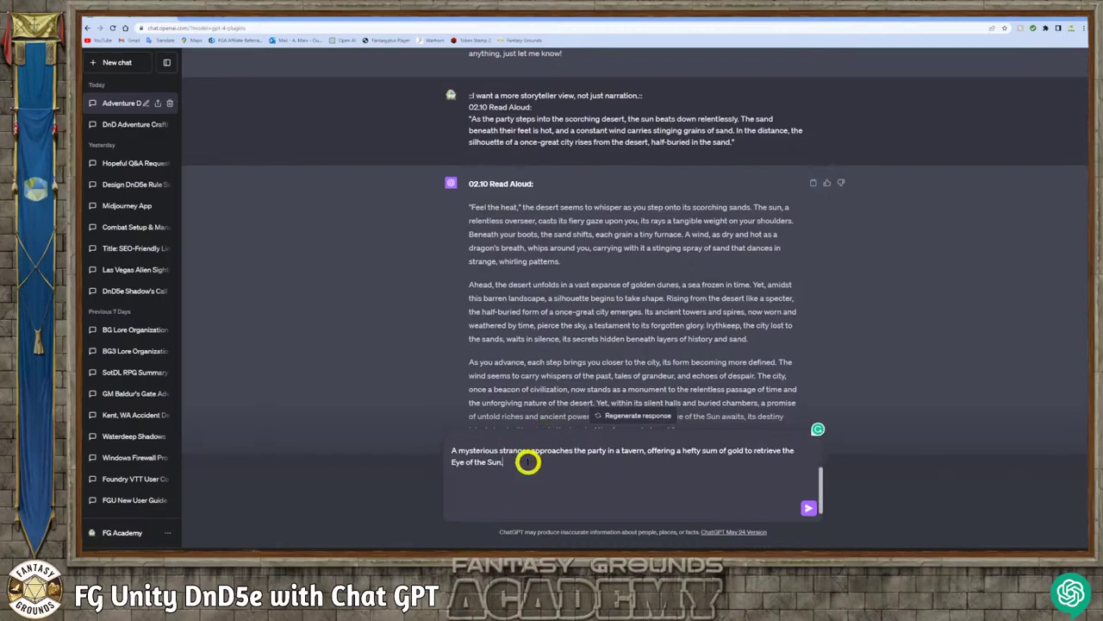
left_click(471, 497)
key("BackSpace")
key("BackSpace")
key("BackSpace")
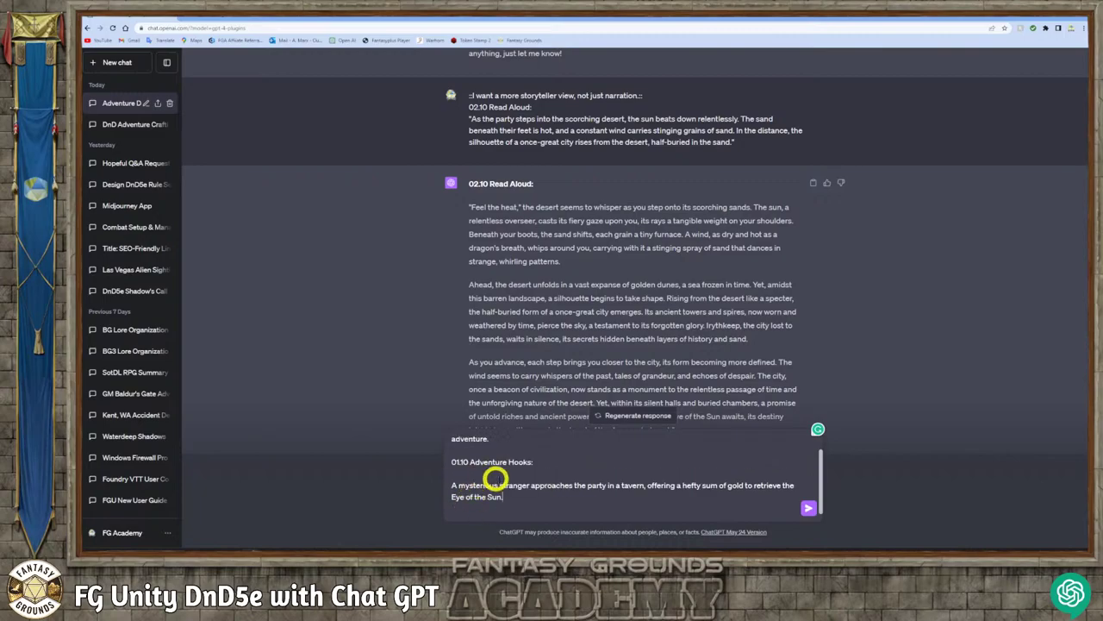
scroll(496, 479, "up", 1)
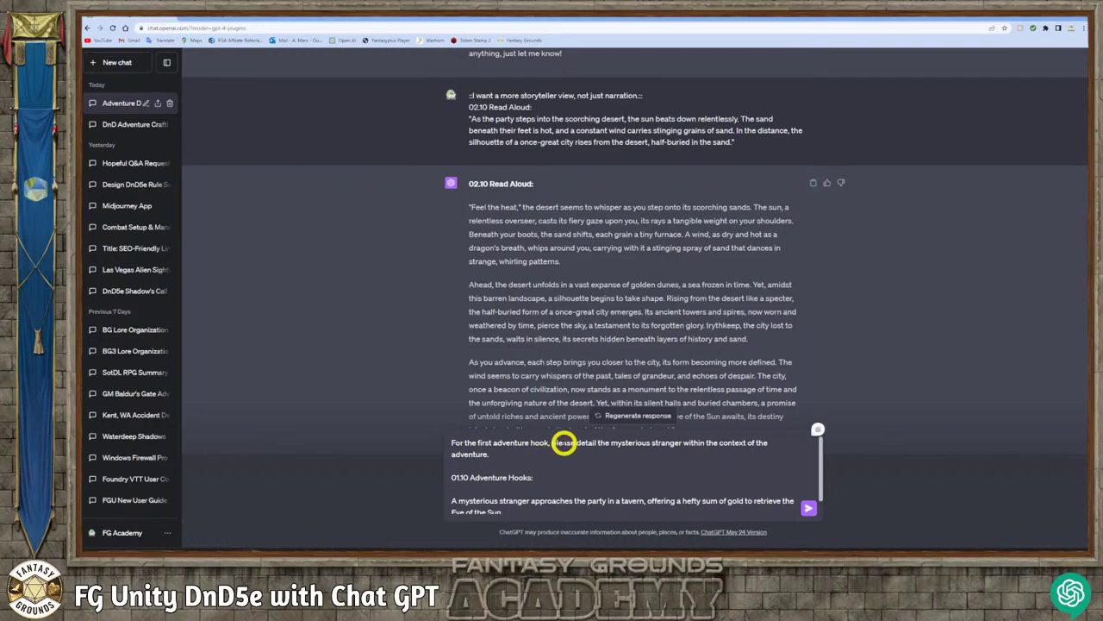
- Insert 'more and' before 'within' and remove the stray space before the full stop
left_click(683, 444)
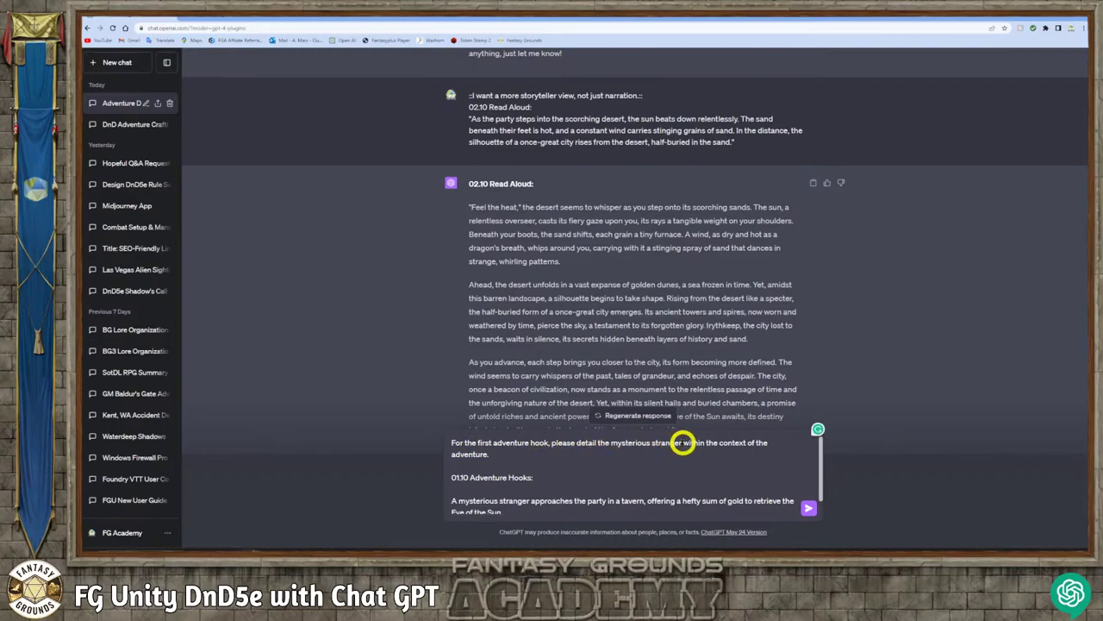
type("more")
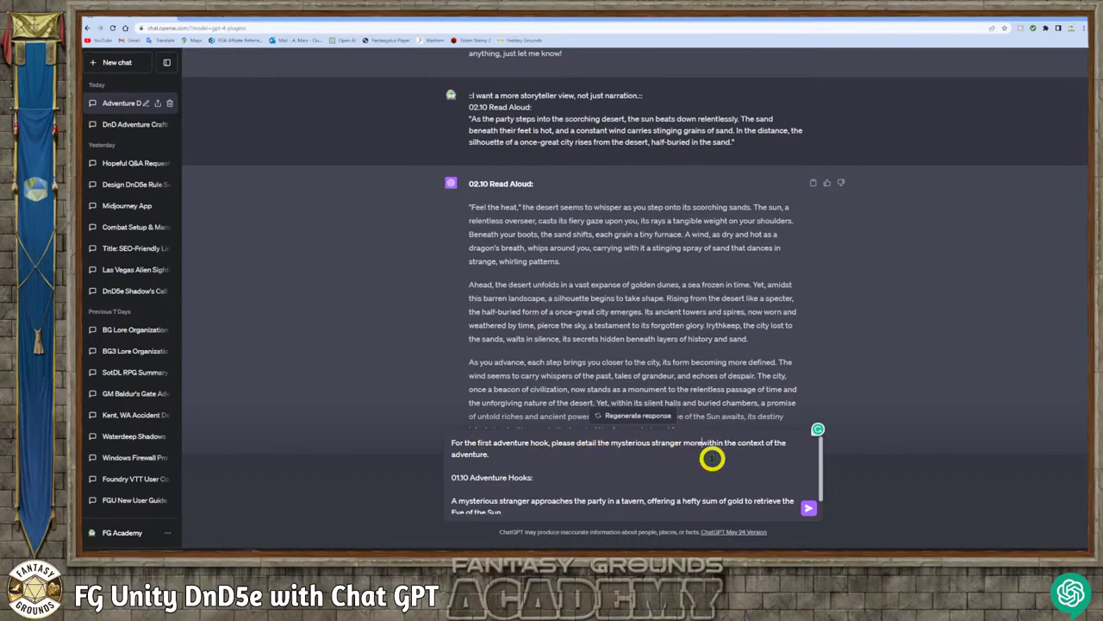
type(" and")
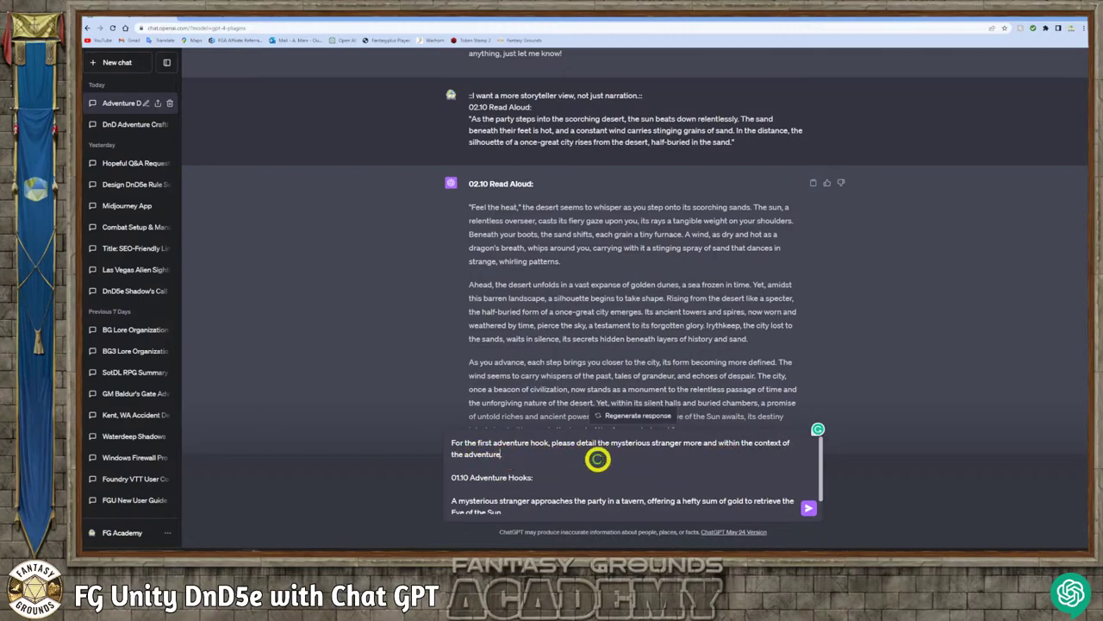
left_click(523, 463)
type("as")
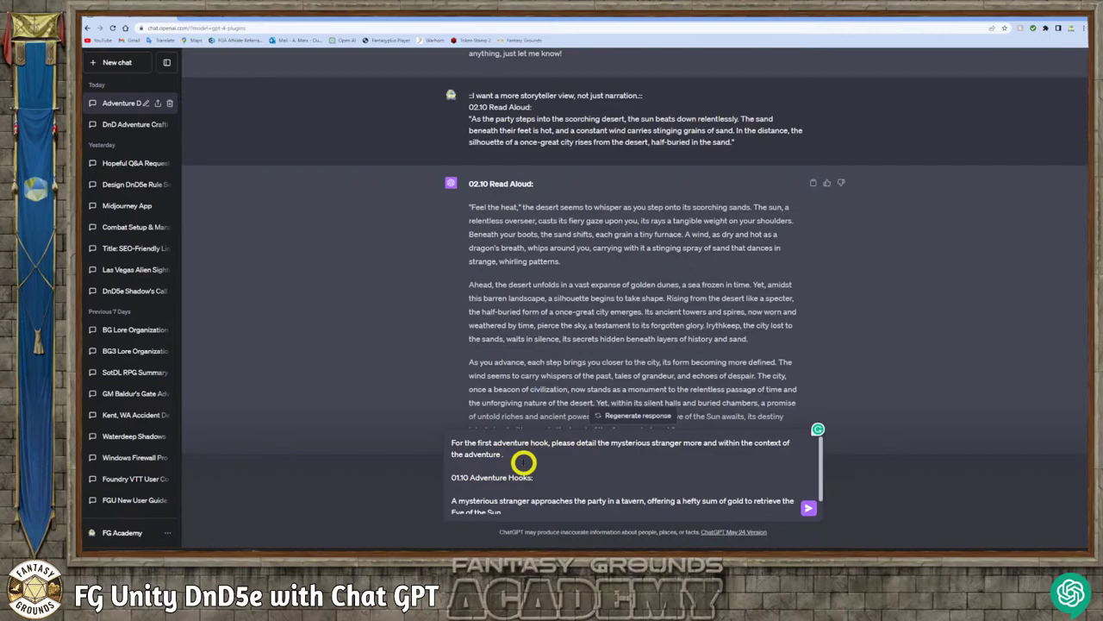
key("BackSpace")
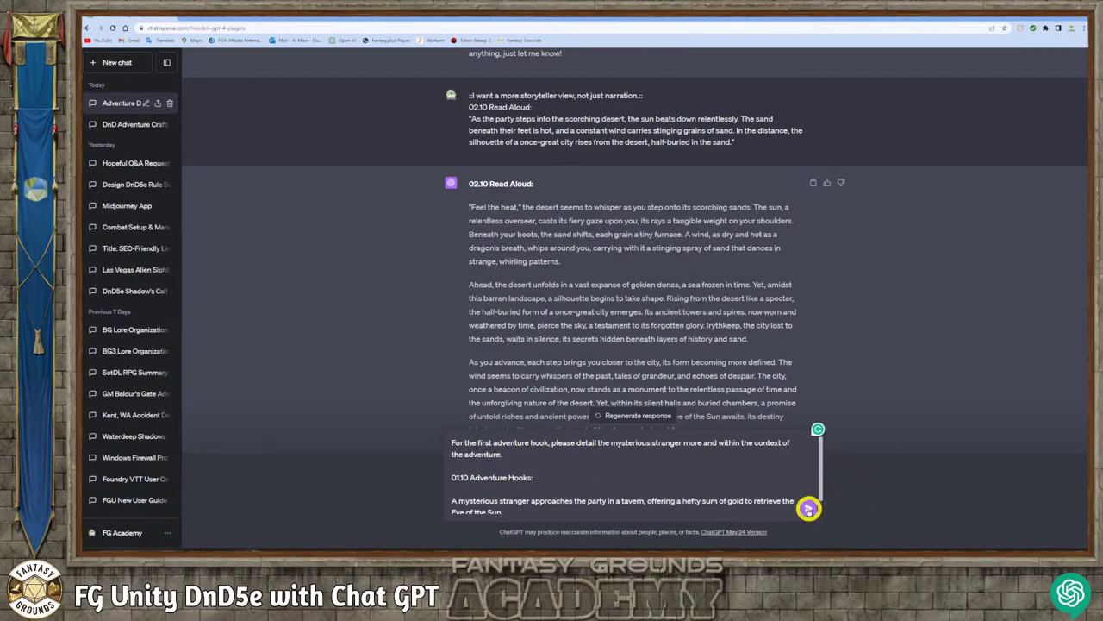
- Send the revised prompt and read the reply, highlighting 'Eye of the Sun' in it
left_click(809, 508)
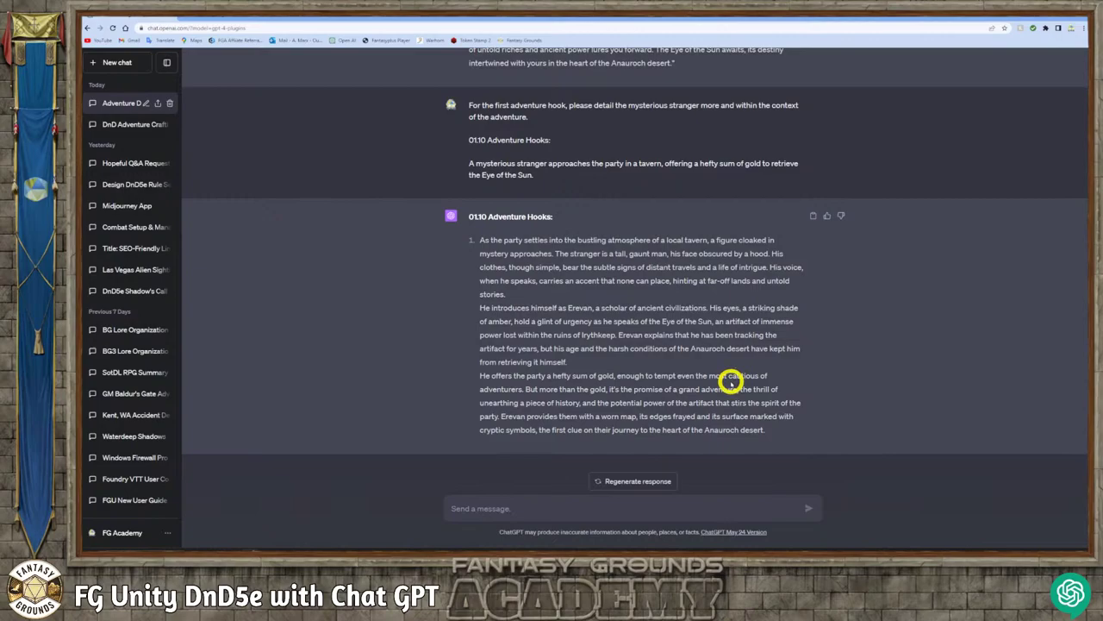
left_click_drag(714, 321, 665, 322)
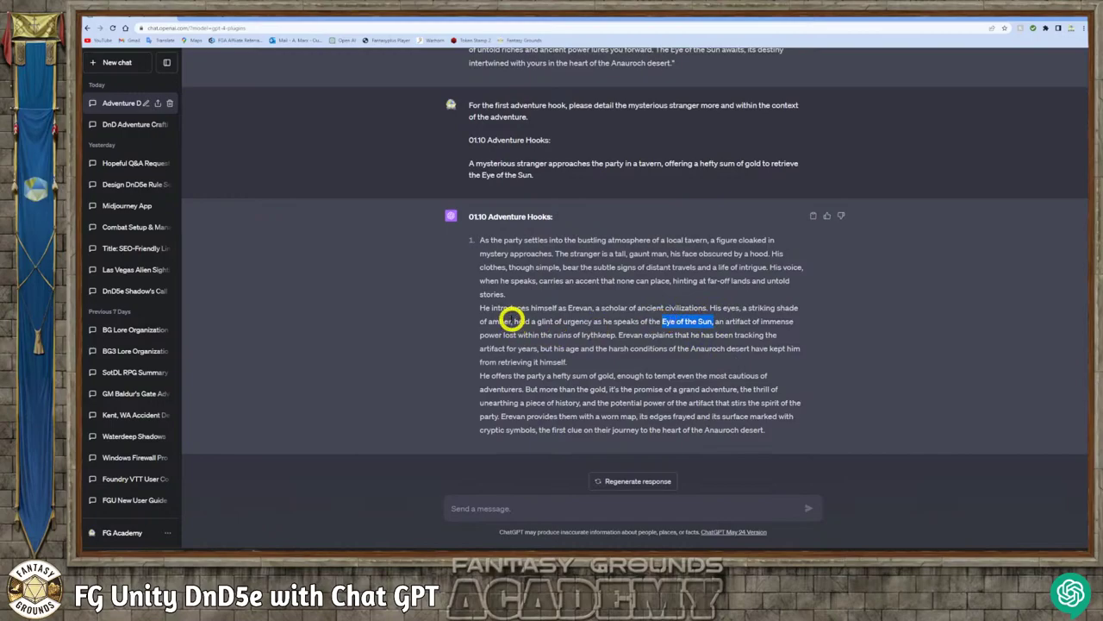
left_click_drag(512, 321, 491, 321)
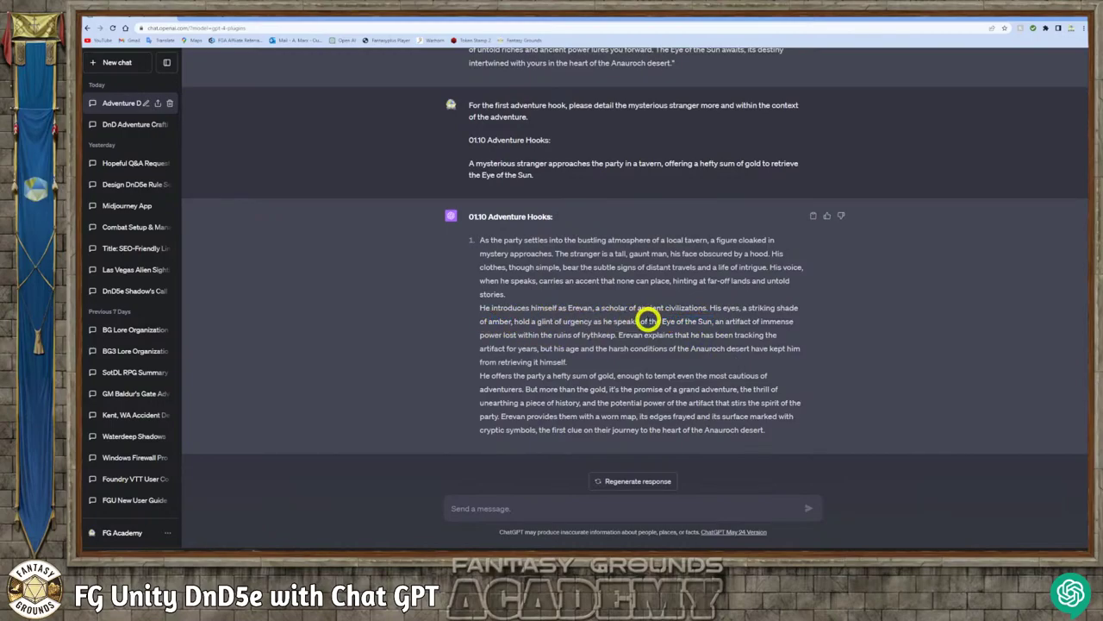
left_click_drag(663, 320, 709, 320)
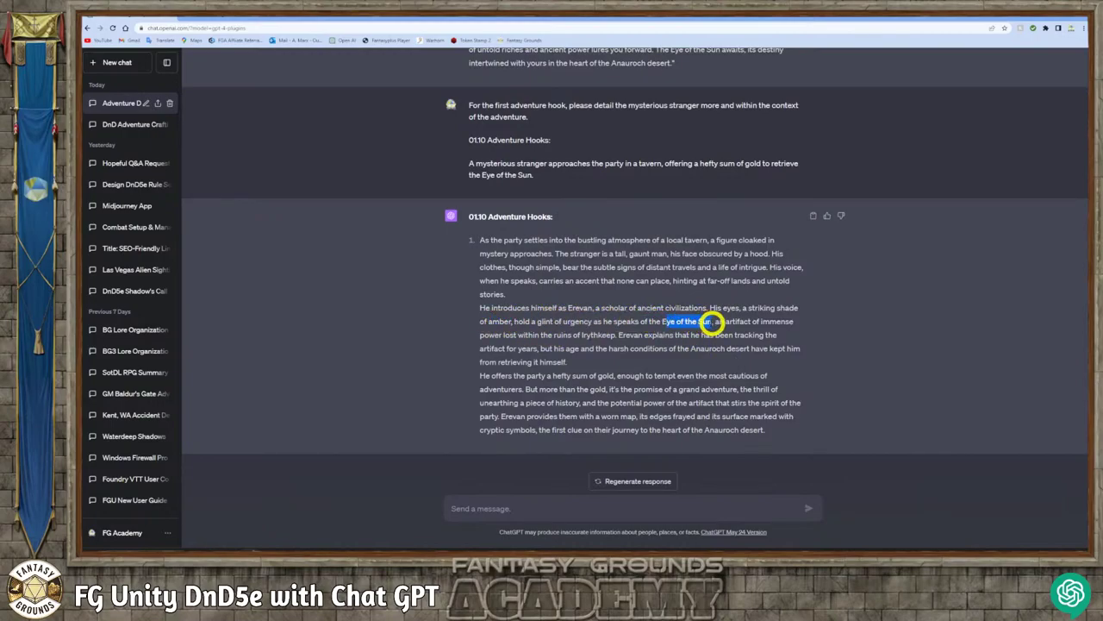
left_click(687, 322)
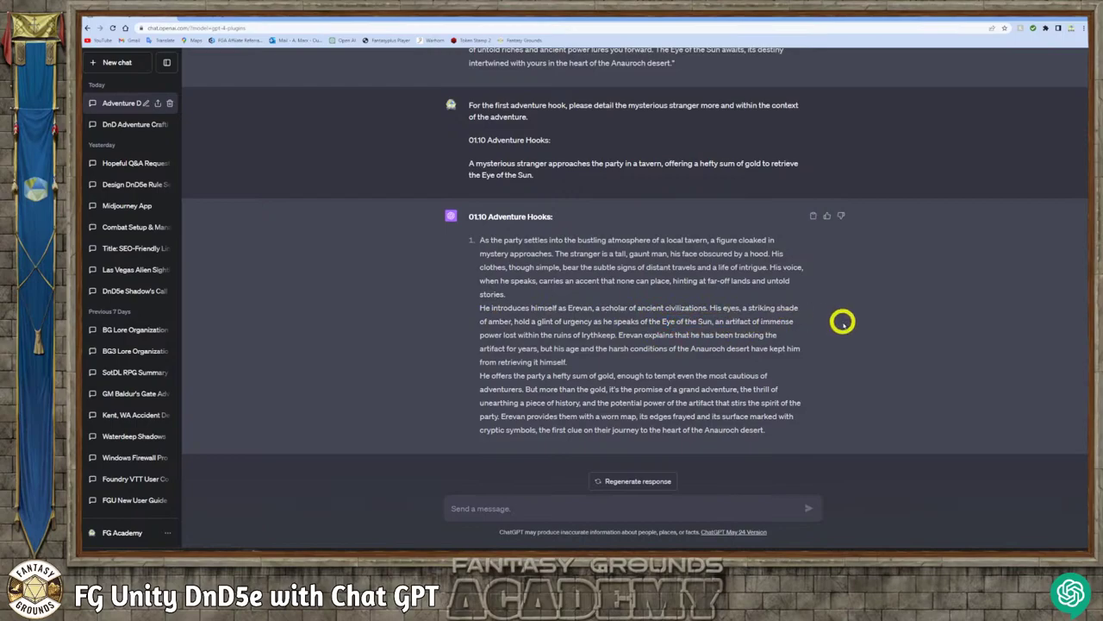
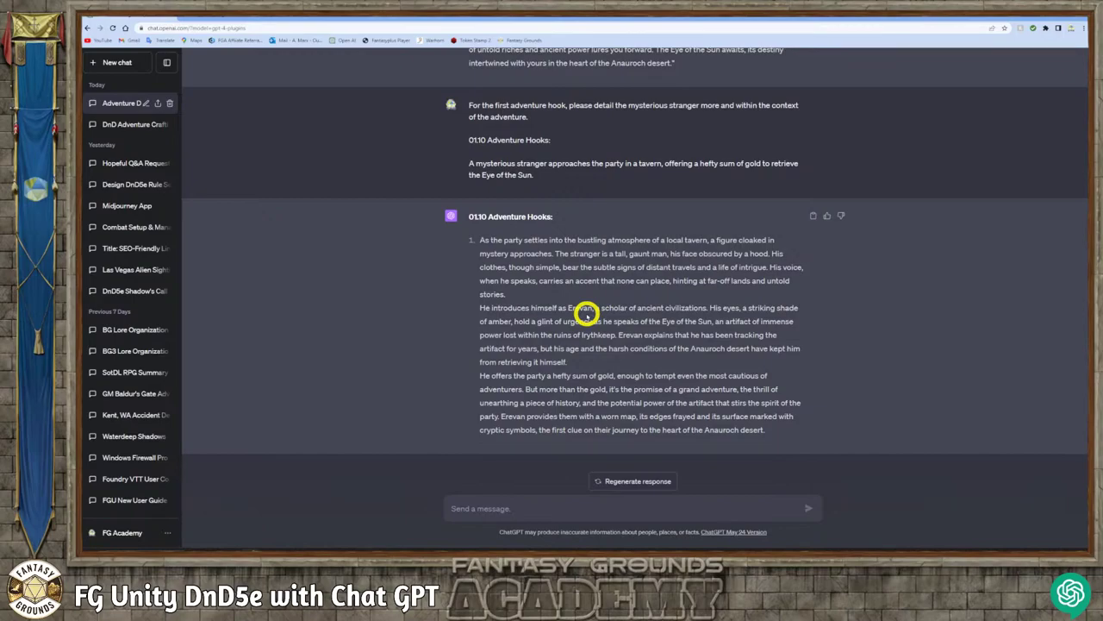
- Highlight passages in Erevan's reply about his age and the desert
left_click_drag(565, 360, 520, 347)
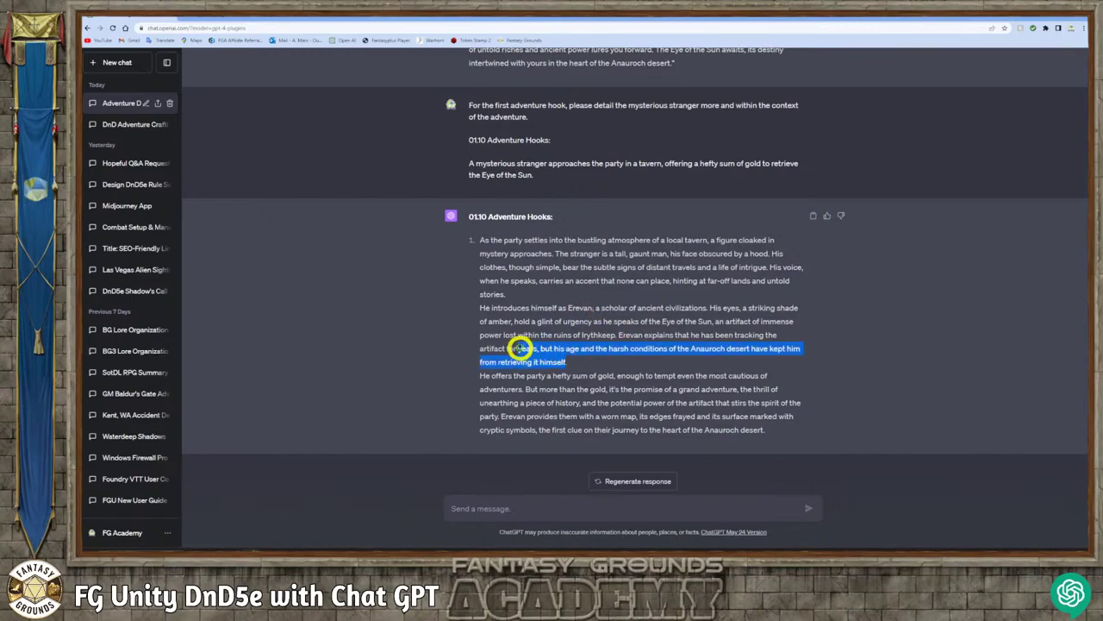
left_click(609, 356)
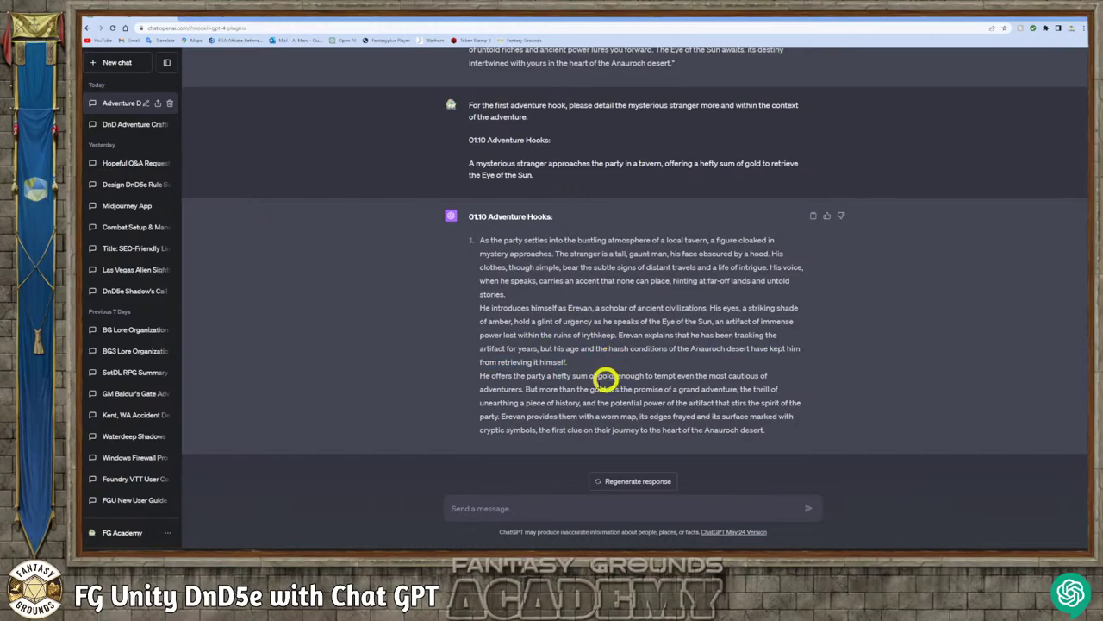
left_click_drag(525, 389, 601, 394)
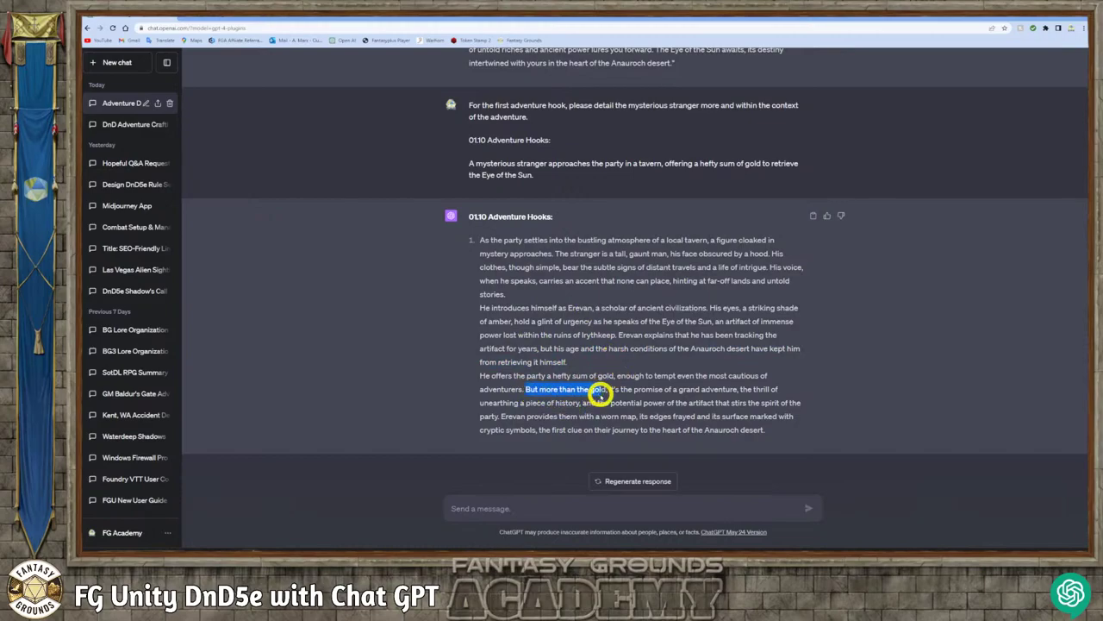
left_click(618, 363)
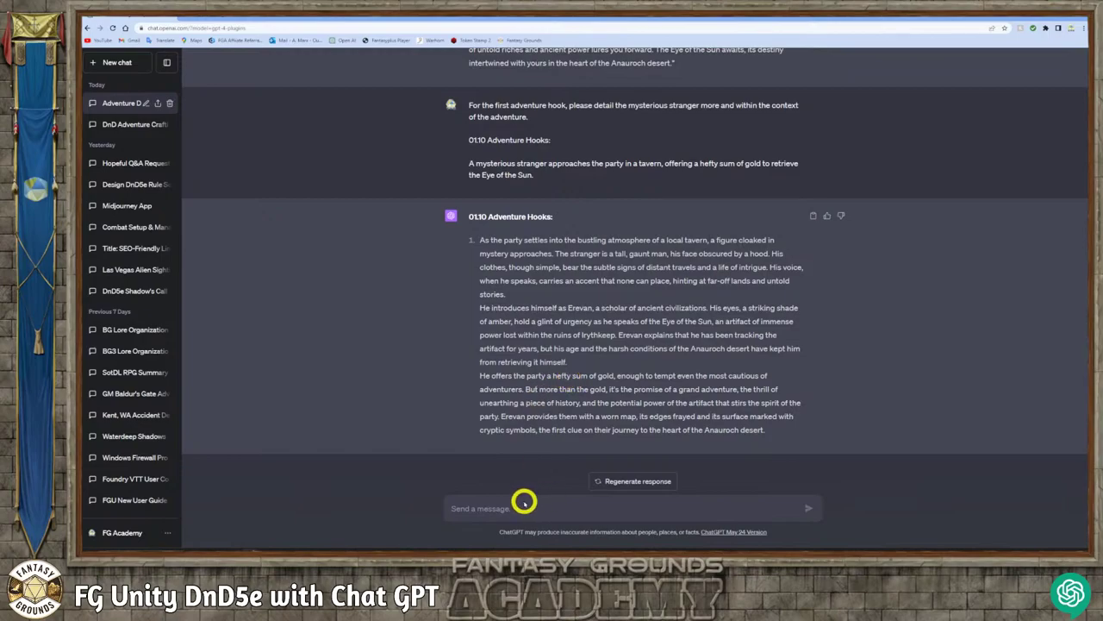
- Write a new ChatGPT request for the actual story dialog for the mysterious stranger
left_click(496, 509)
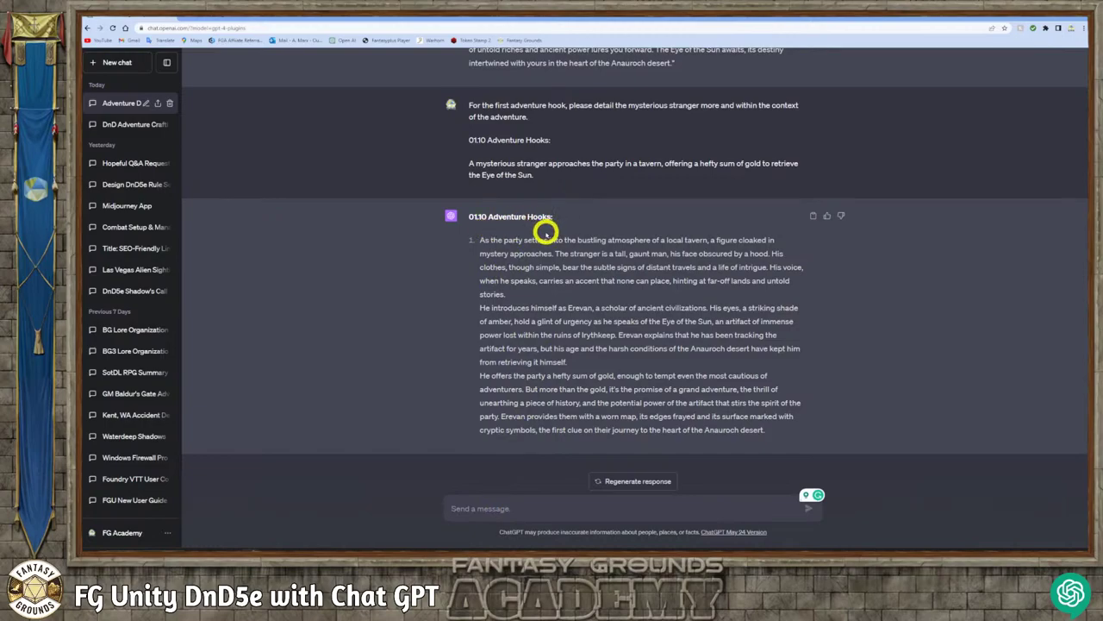
scroll(559, 238, "up", 1)
scroll(558, 238, "up", 3)
scroll(529, 182, "down", 3)
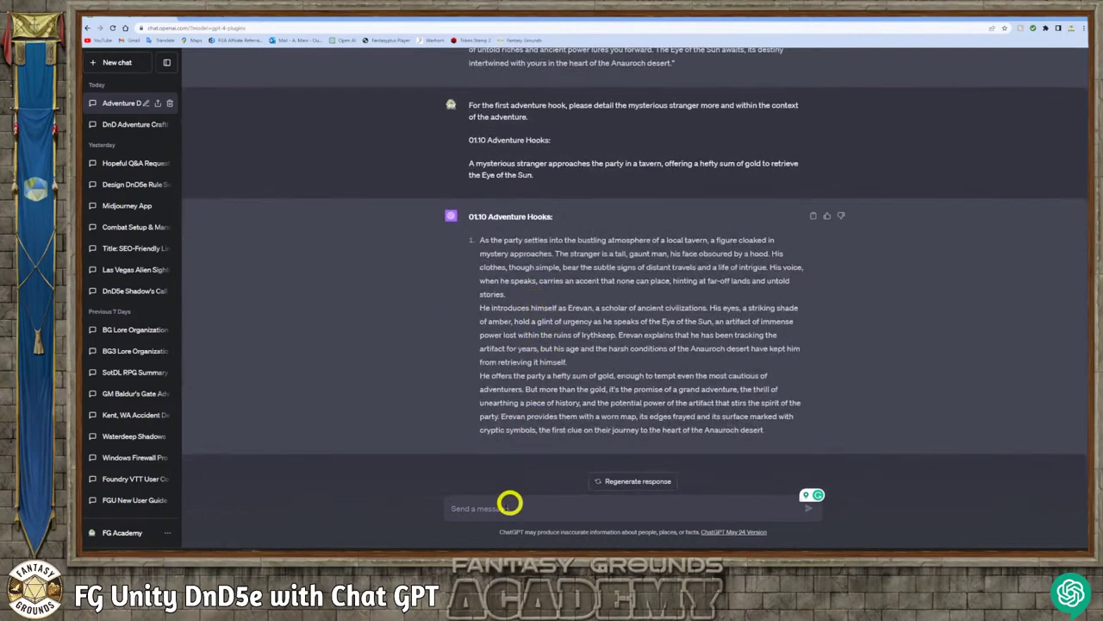
type("PLeas")
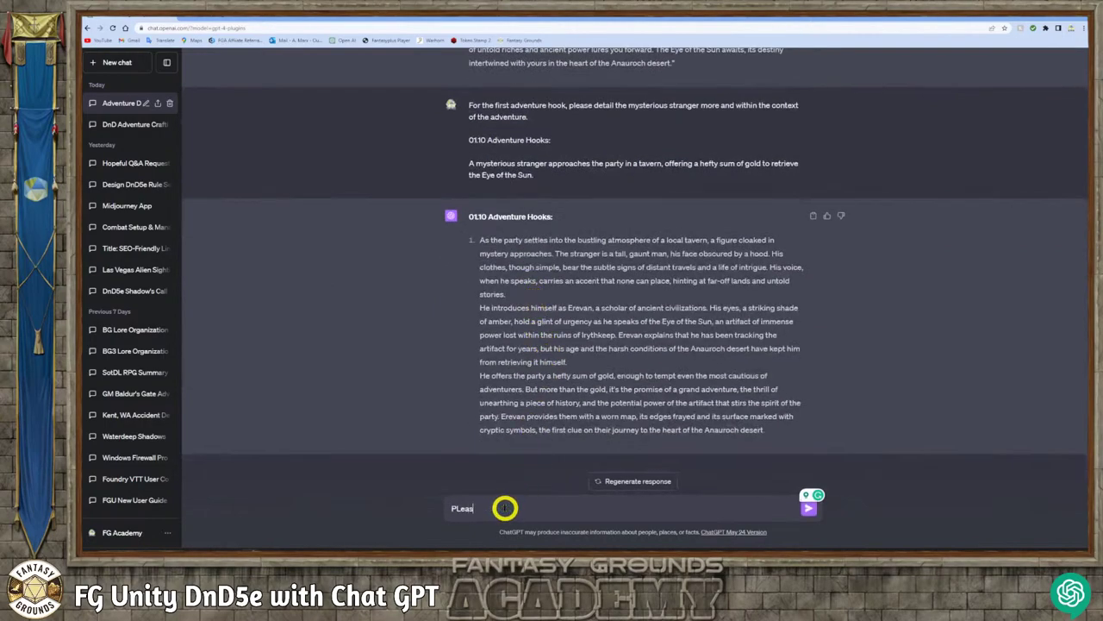
type("e create the actual story dialog for the ")
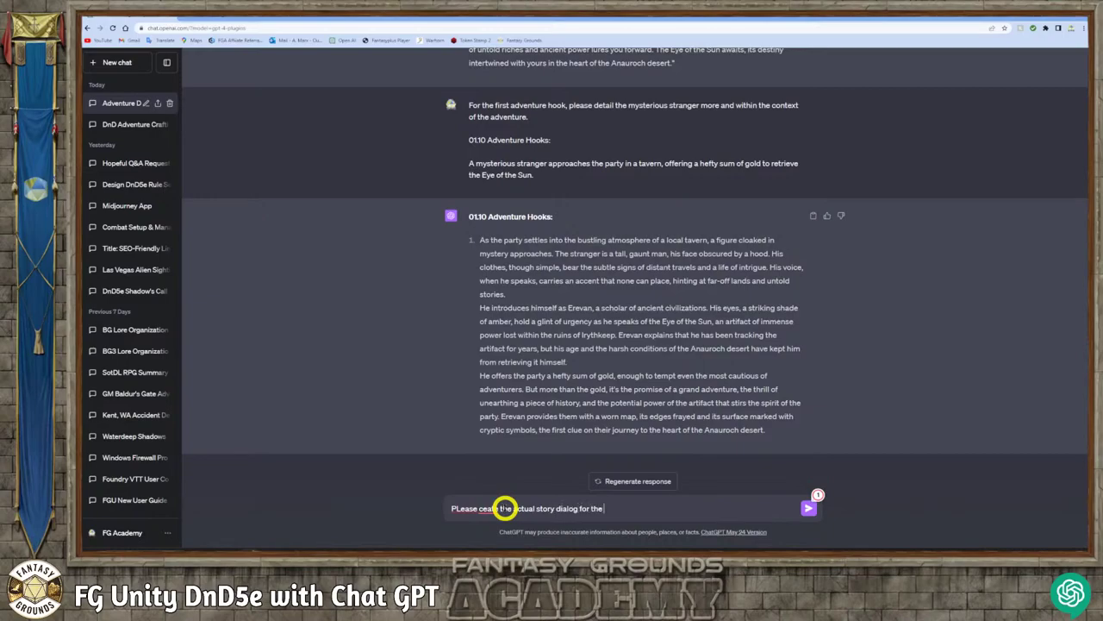
type("mysterious stanger")
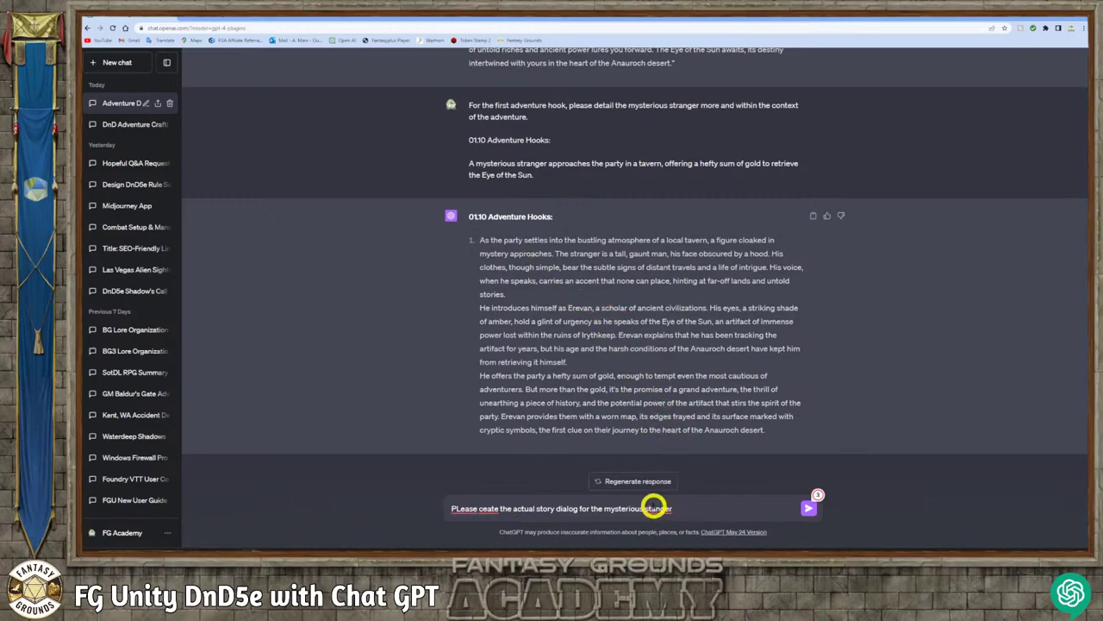
- Correct the misspellings stanger, PLease and ceate using spell-check suggestions
right_click(650, 510)
key("Down")
key("Return")
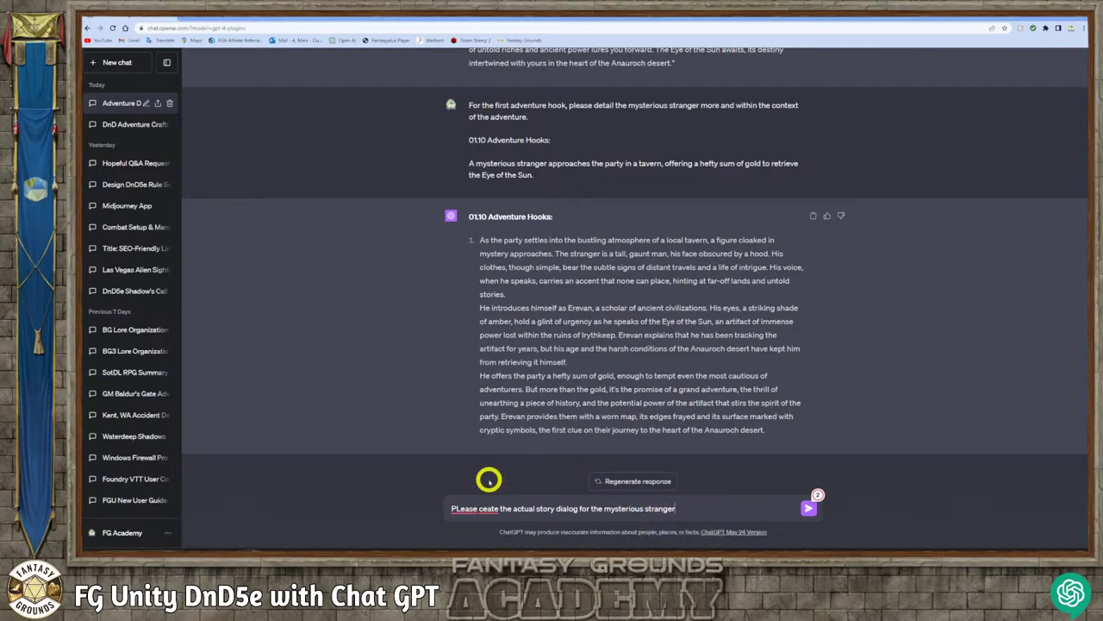
right_click(465, 509)
left_click(472, 533)
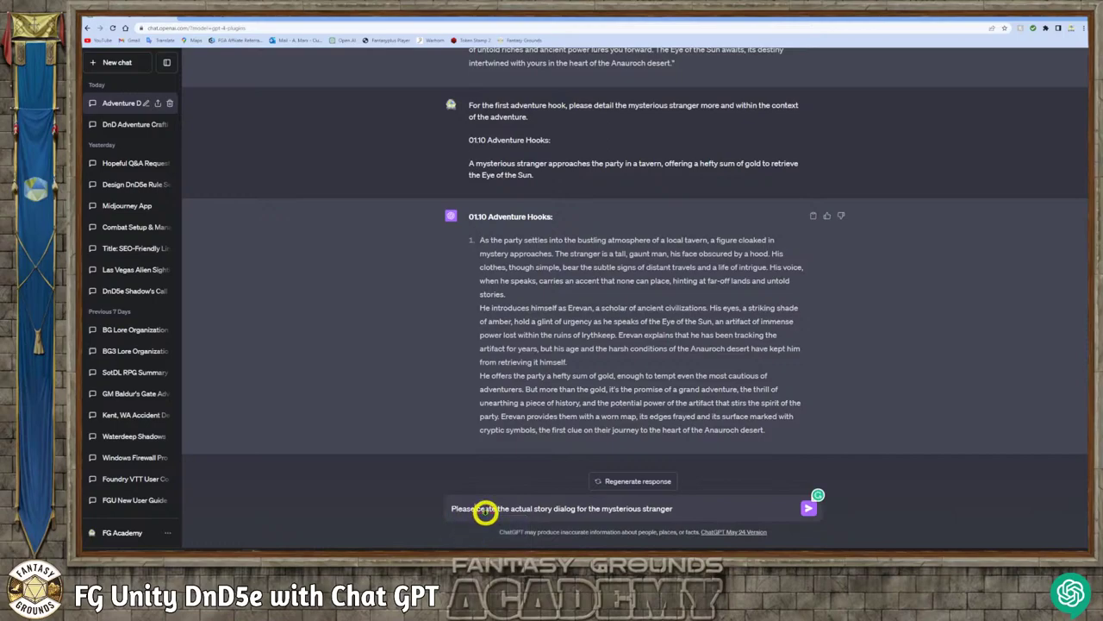
right_click(488, 509)
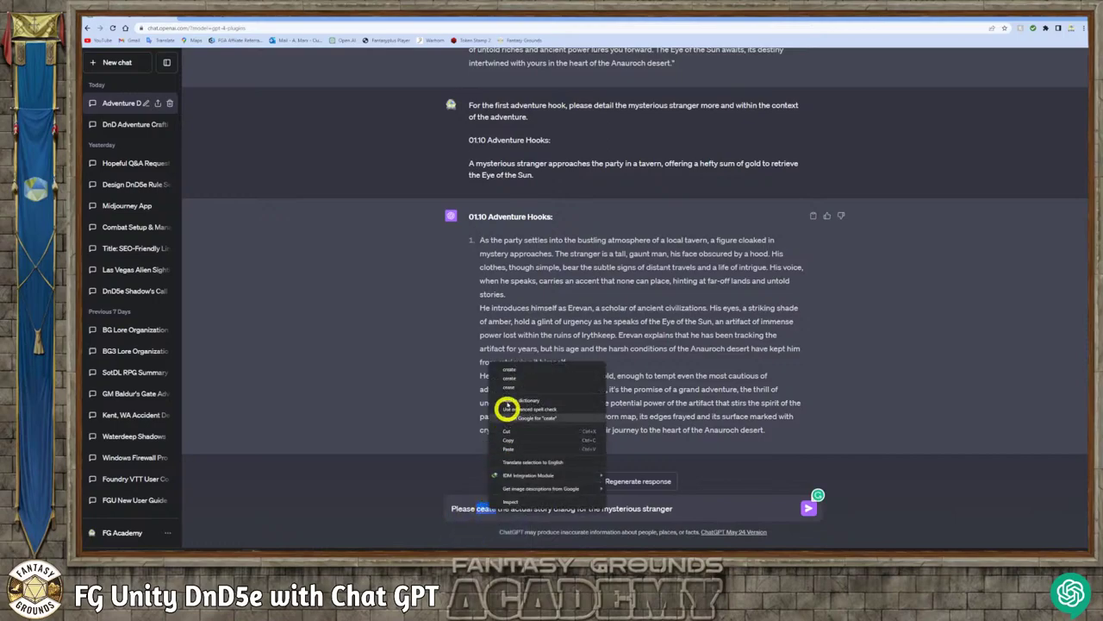
left_click(509, 368)
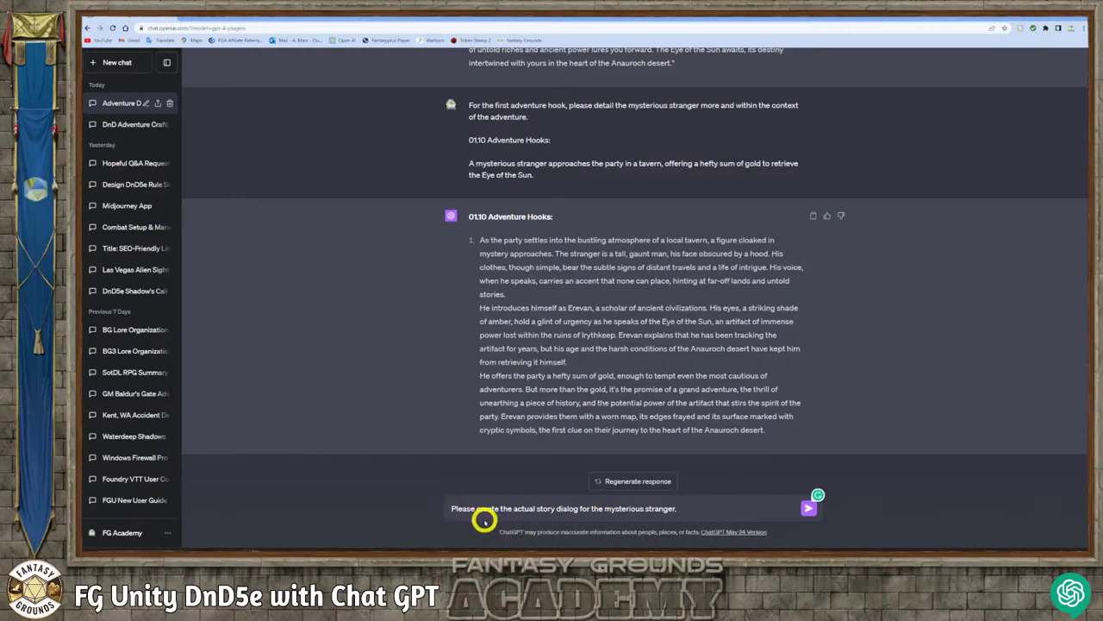
- Number the first request 1.) and add item 2.) asking for the actual goals reward amount
type("1.)")
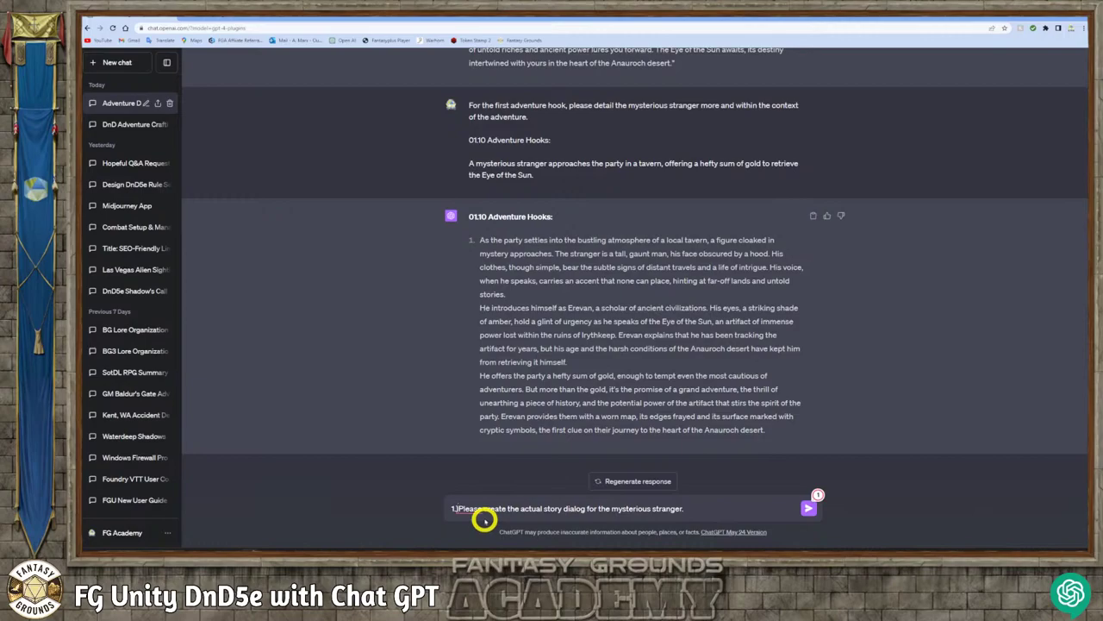
left_click(694, 508)
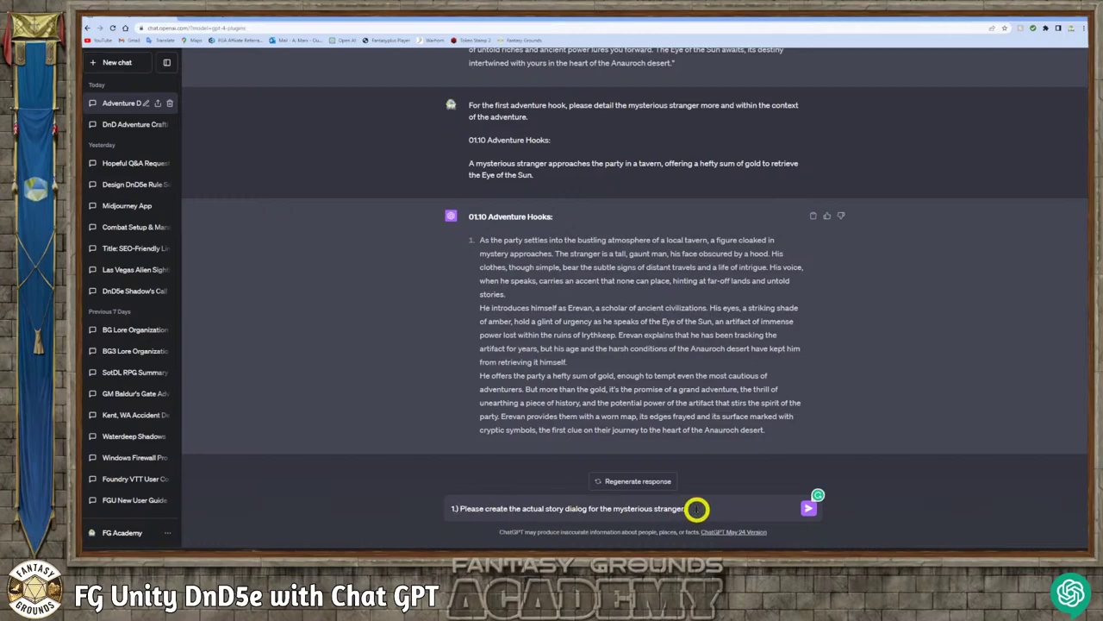
key("shift+Return")
type("2")
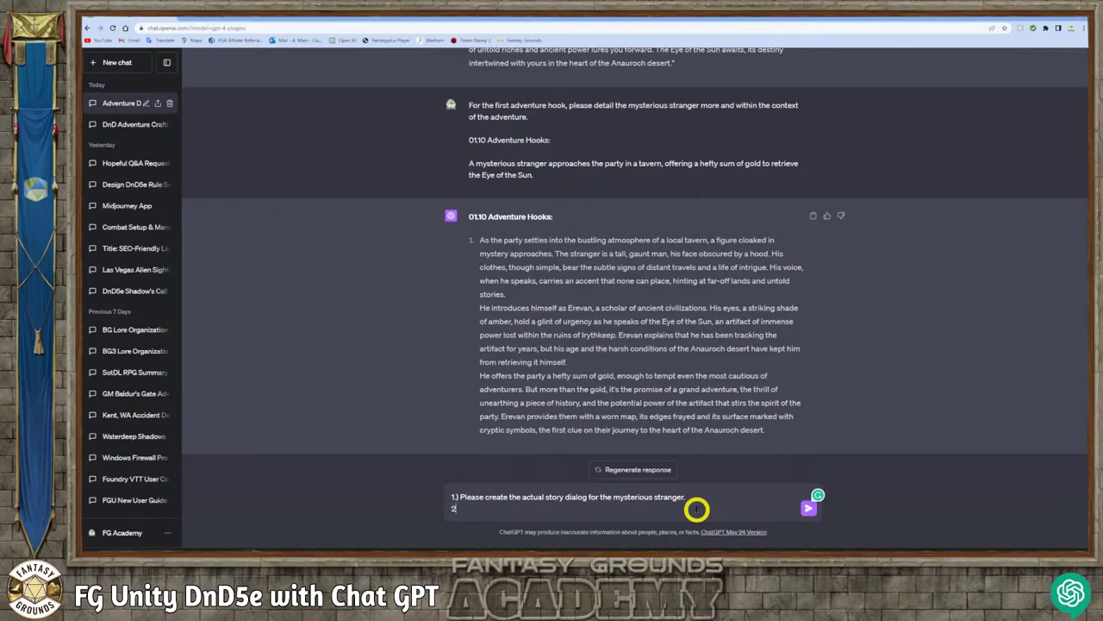
type(".) PLase designate or give the actuap")
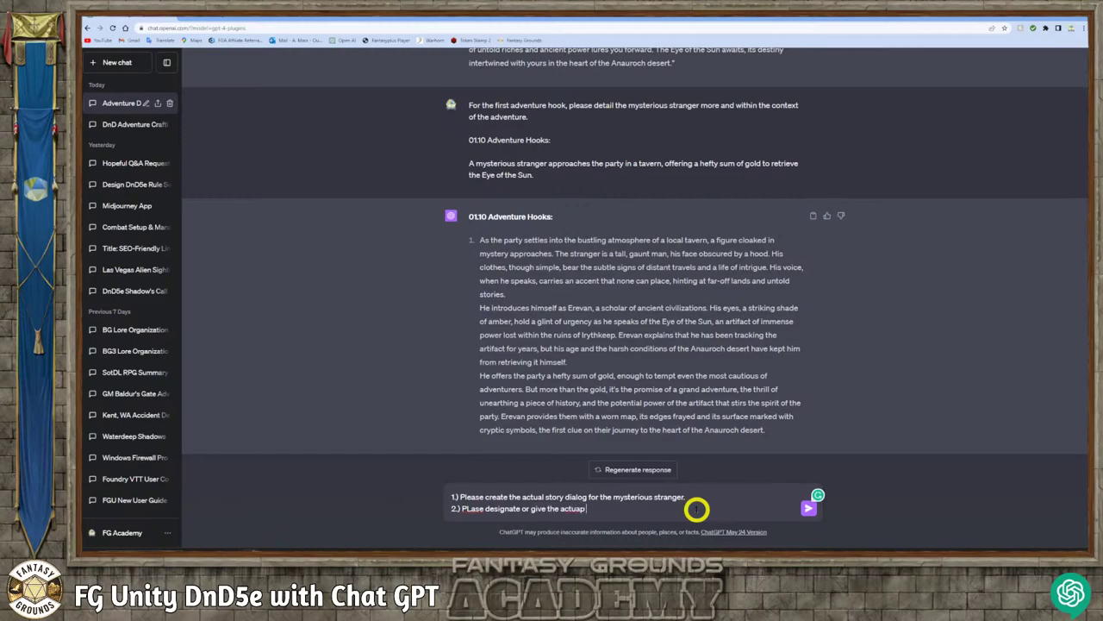
type(" gols reward amount.")
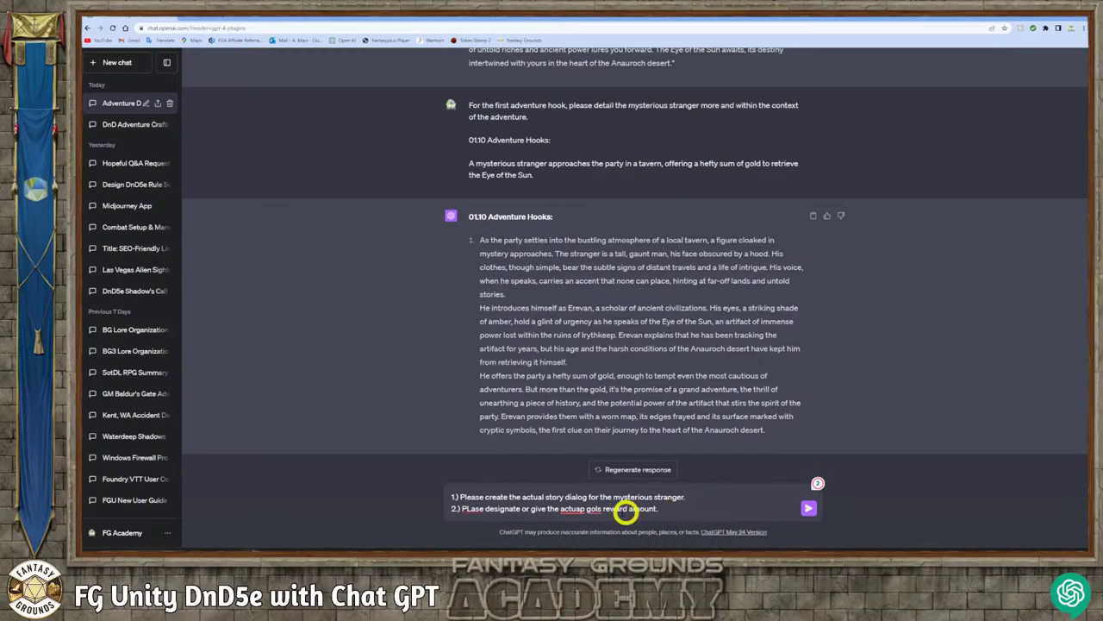
- Fix the typos actuap, PLase and gols in the second item
right_click(567, 512)
left_click(577, 528)
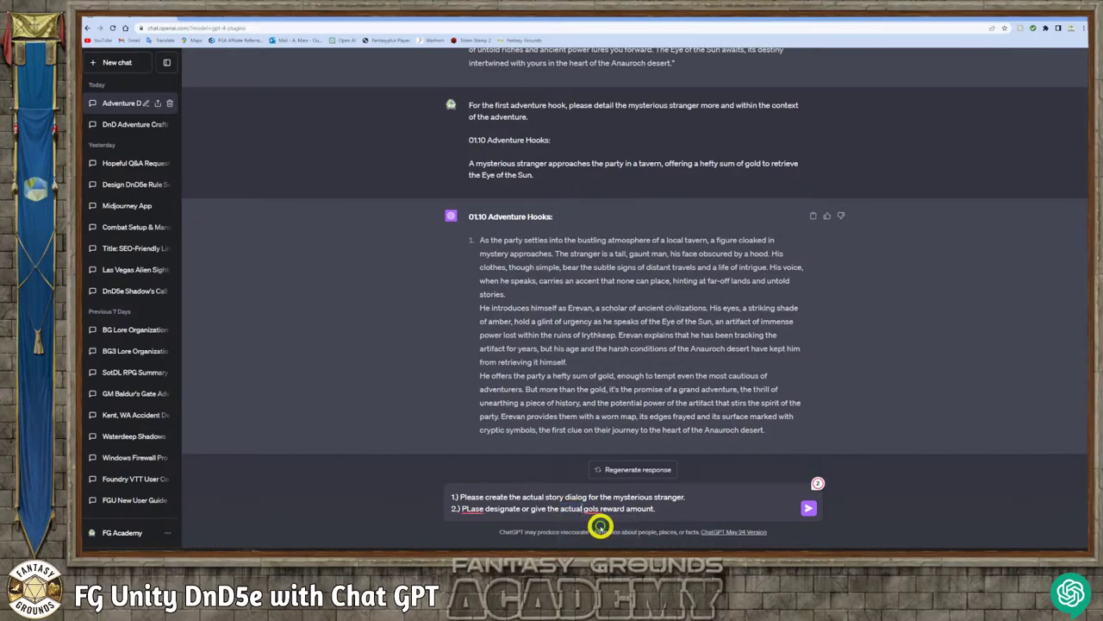
right_click(595, 509)
key("Escape")
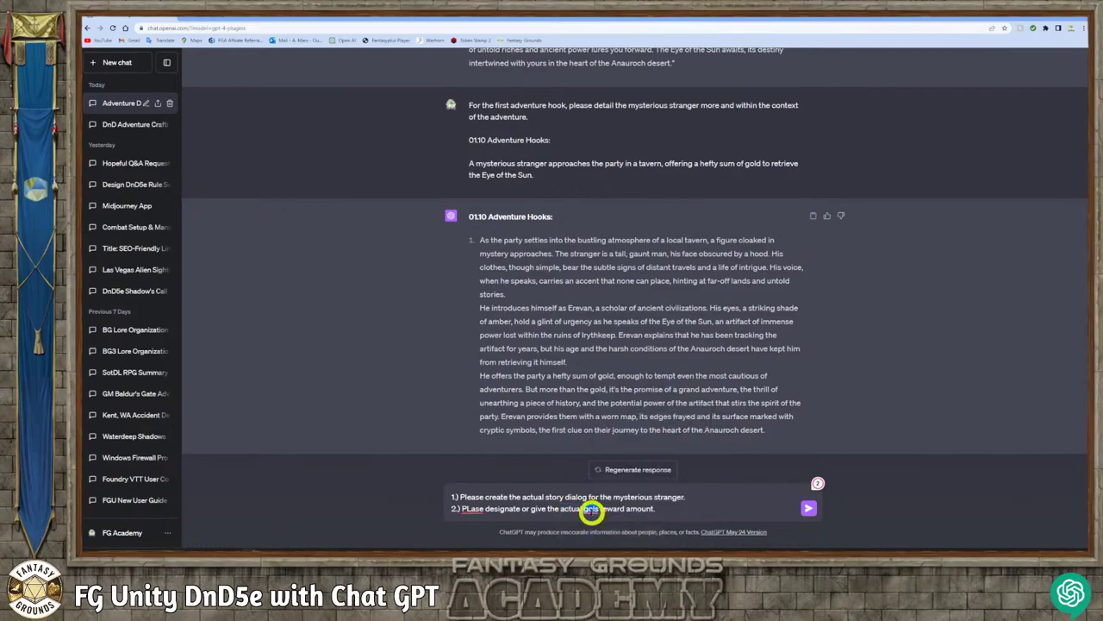
double_click(470, 509)
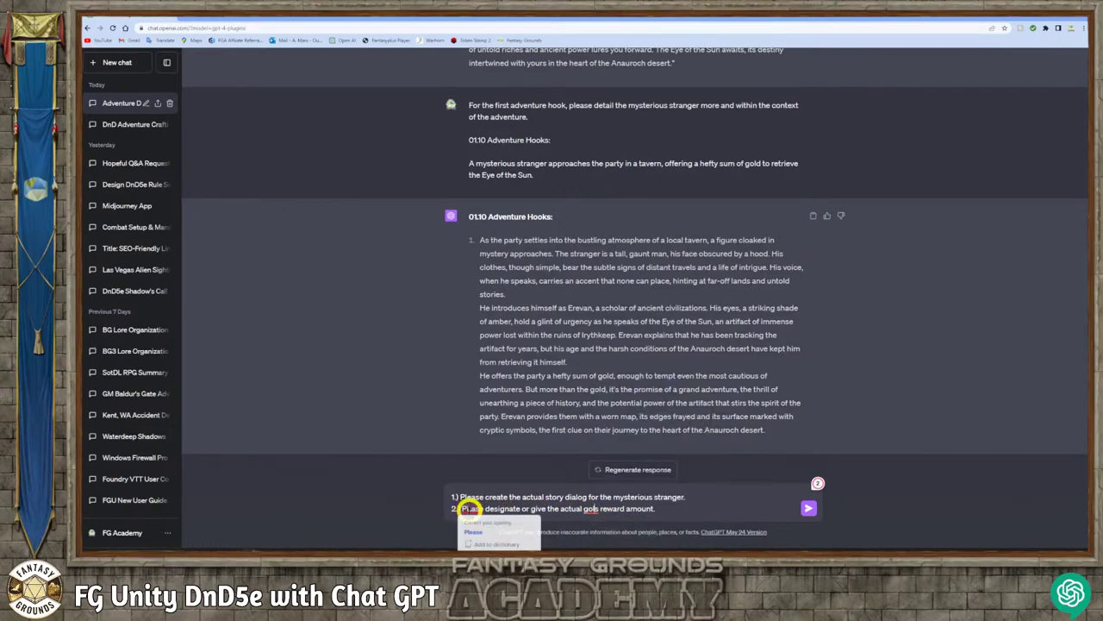
type("Please")
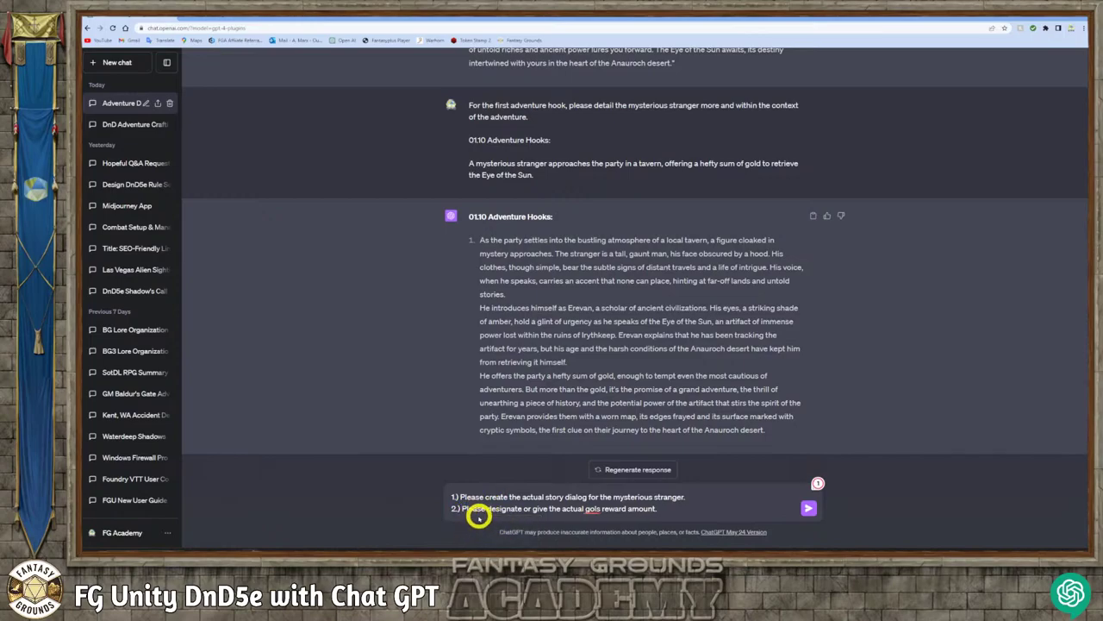
right_click(593, 510)
left_click(595, 532)
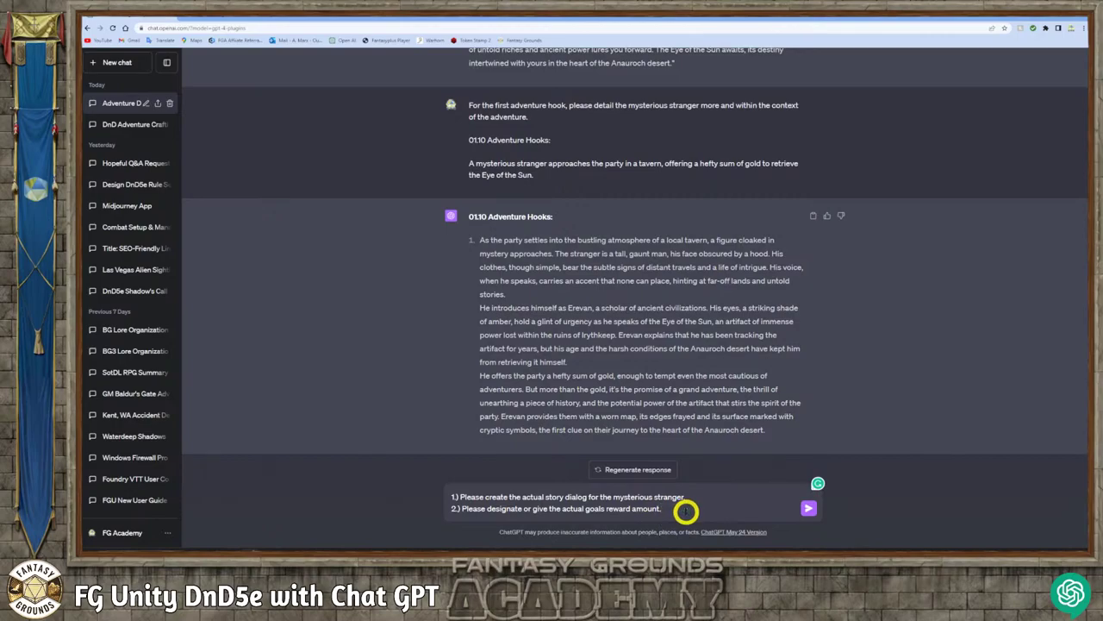
key("shift+Return")
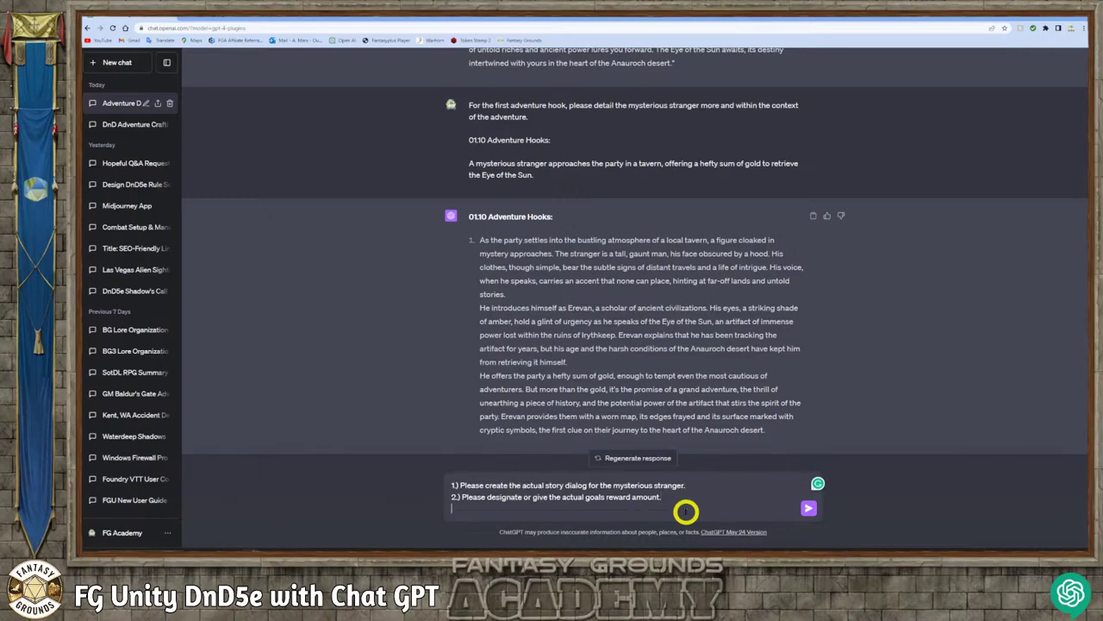
- Add item 3.) requesting a rollable list of tavern rumors semi-related to the adventure
type("3.) PLease")
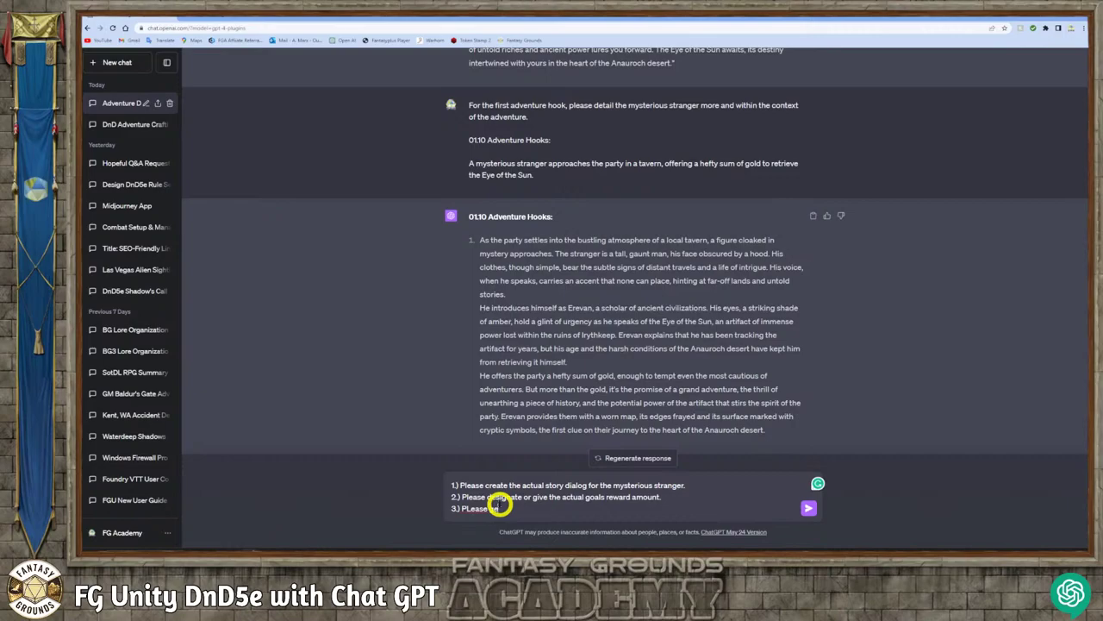
type("rate a rollable list of")
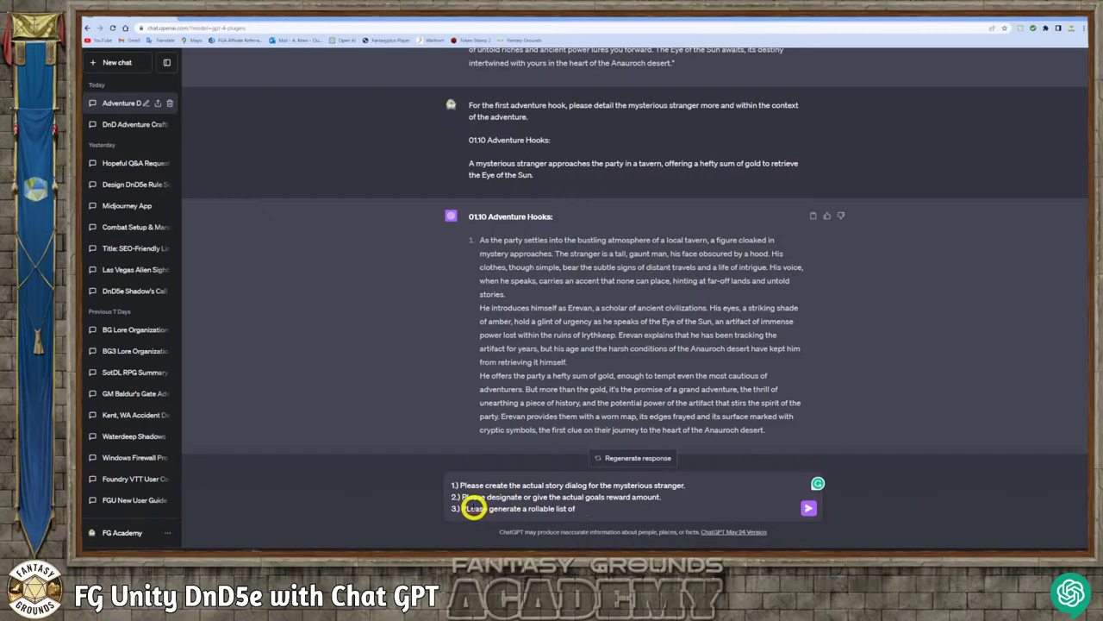
left_click(472, 509)
key("BackSpace")
type("l")
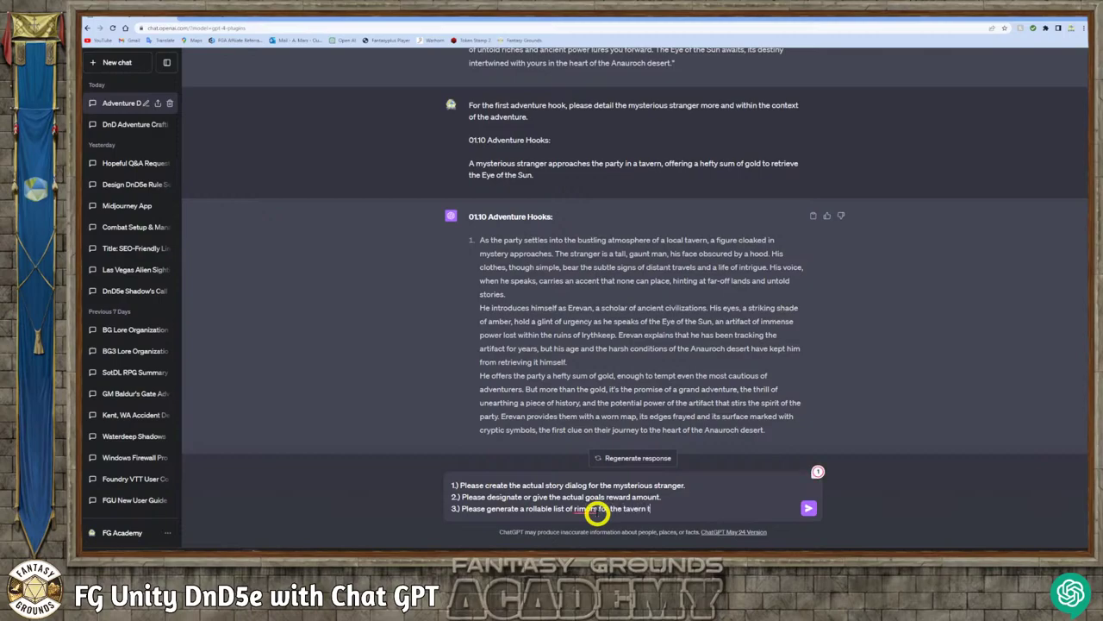
left_click(596, 510)
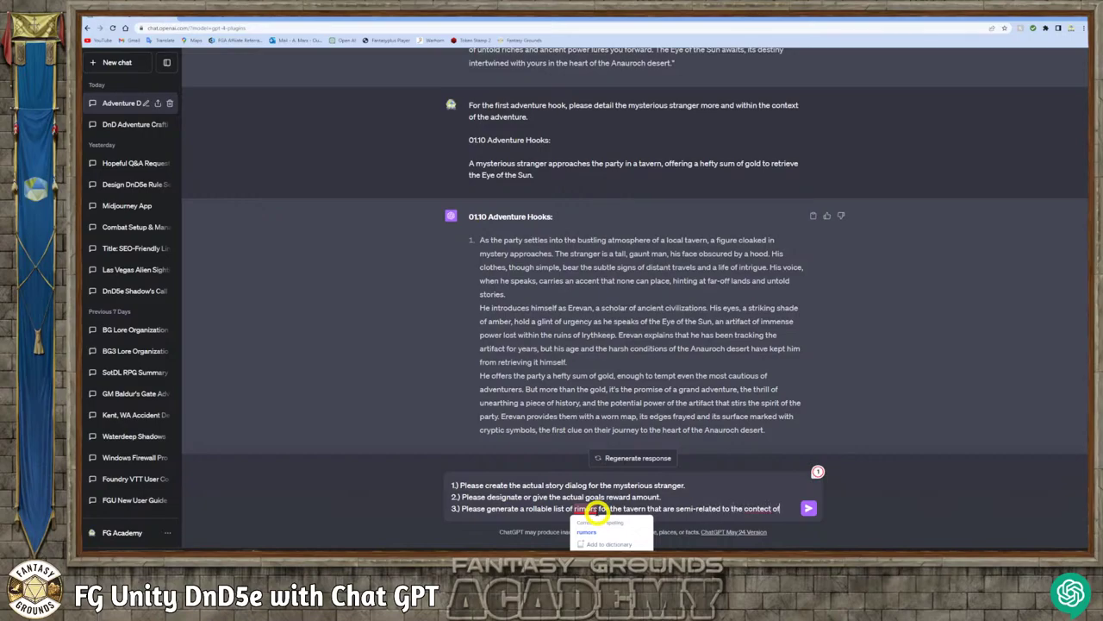
type("dventure.")
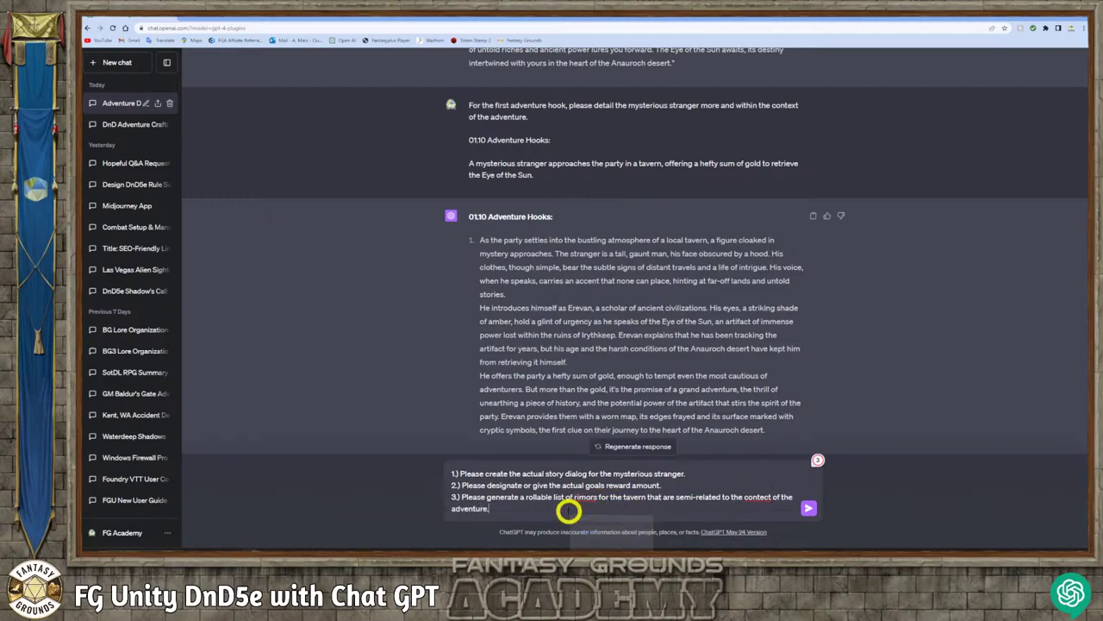
- Correct rumors and content, and insert 'subtle and' before semi-related
left_click(595, 519)
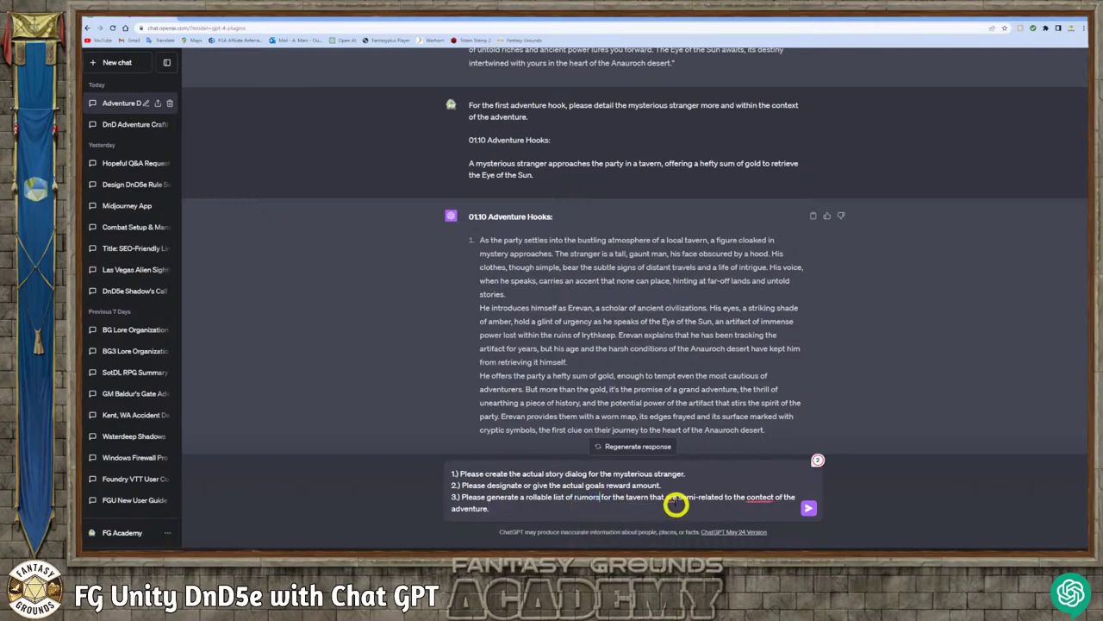
mouse_move(670, 507)
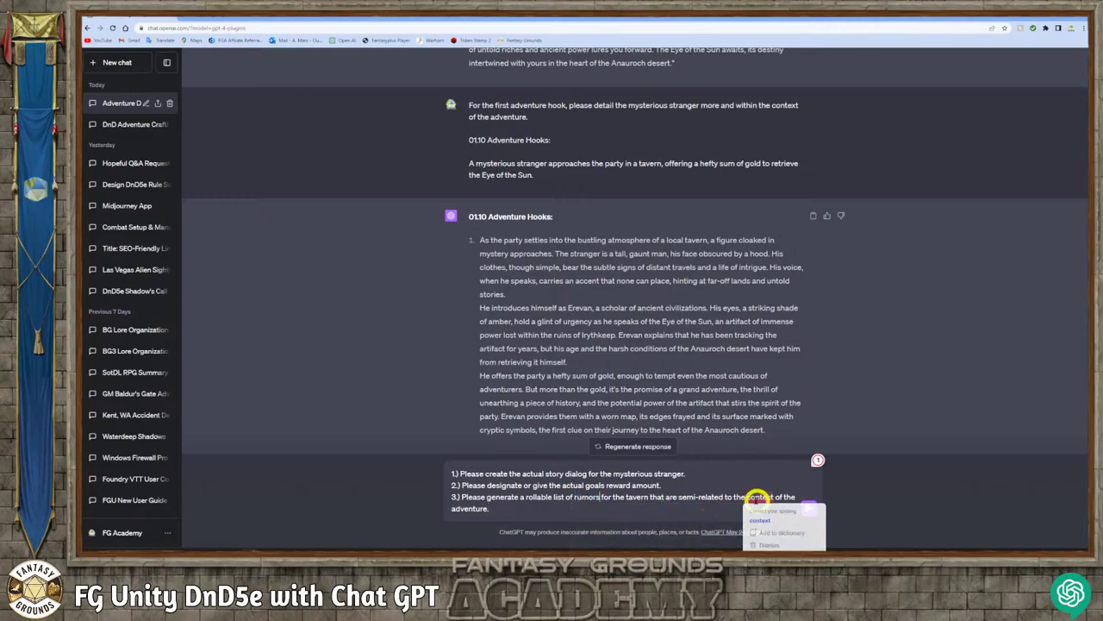
left_click(684, 504)
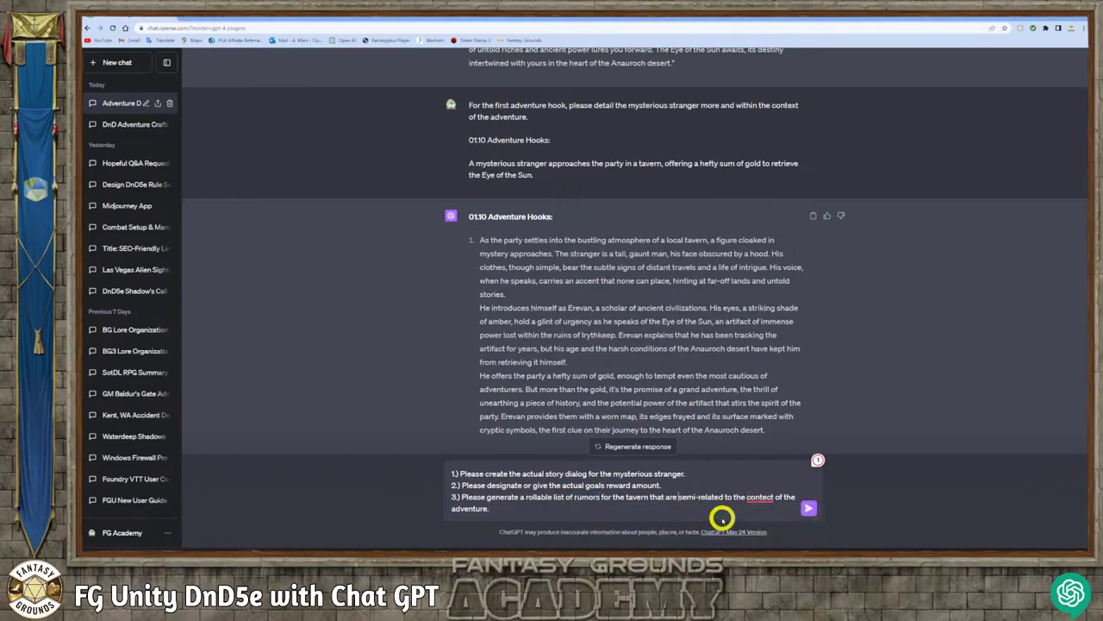
type("subtl")
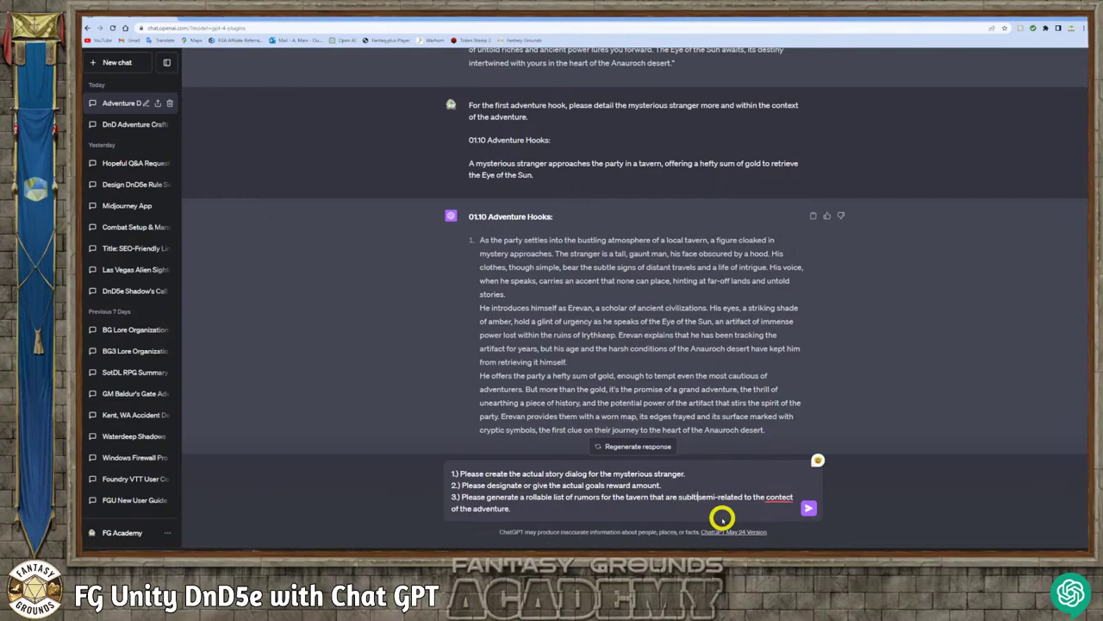
type("e,")
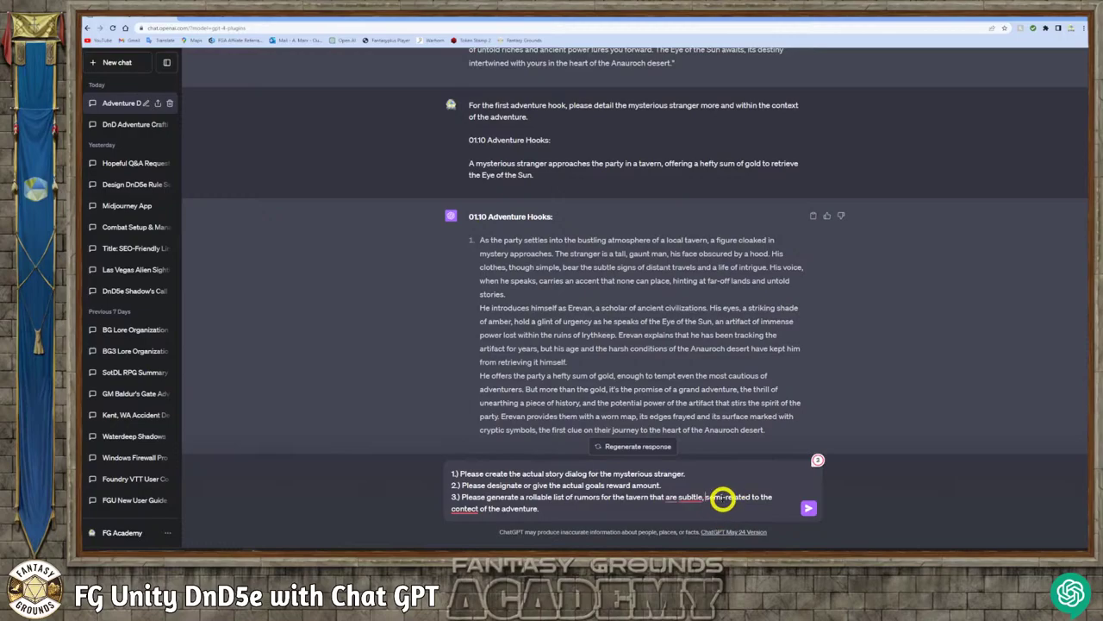
left_click(687, 500)
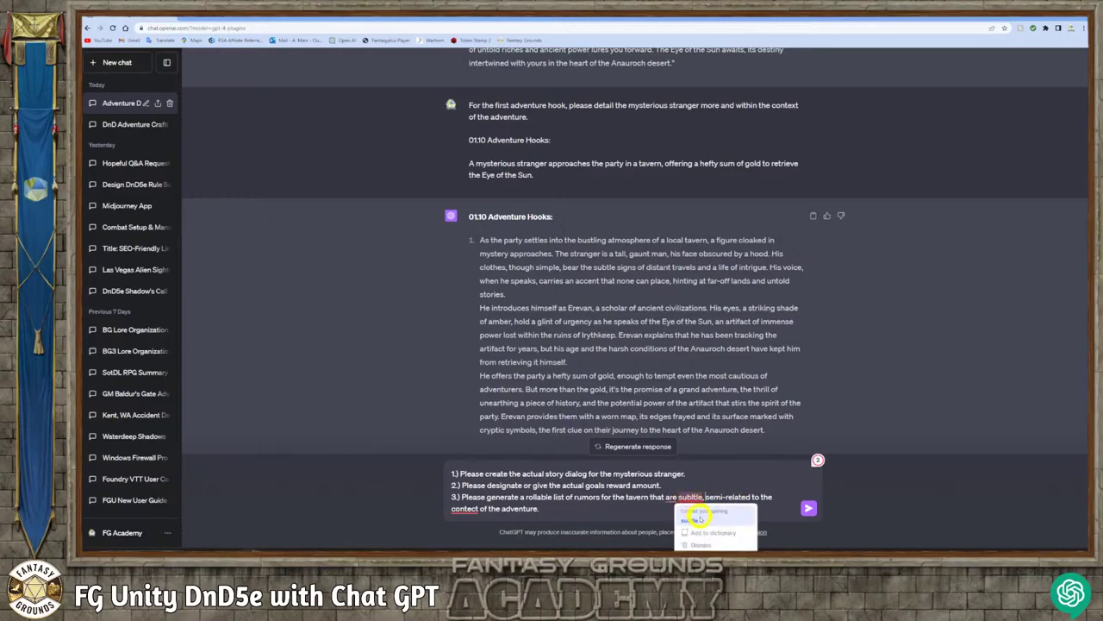
left_click(700, 519)
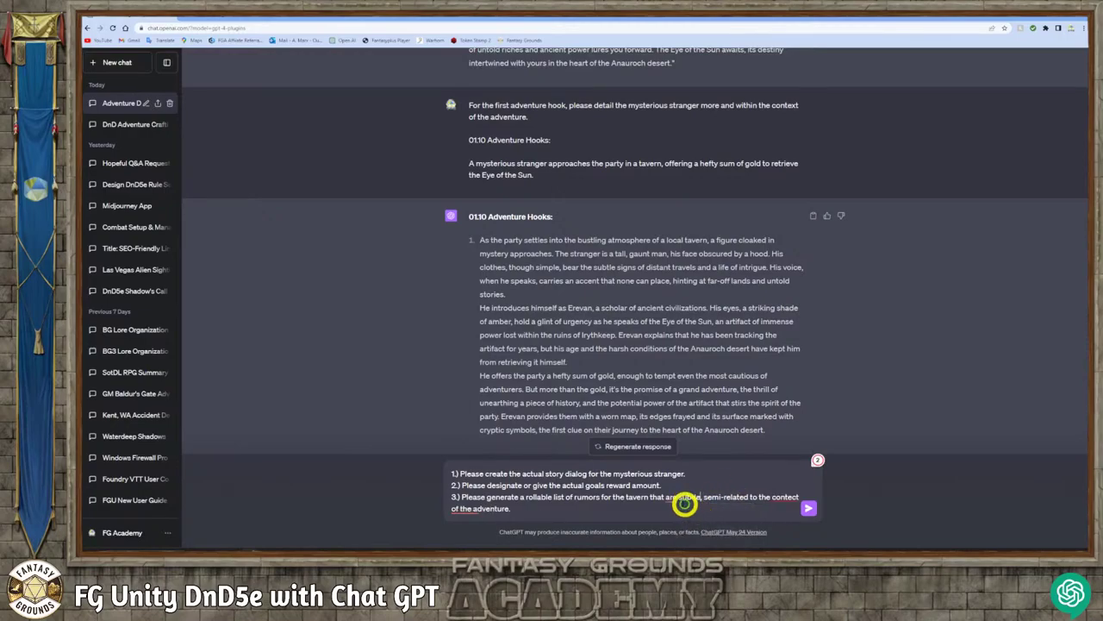
left_click(787, 499)
left_click(786, 520)
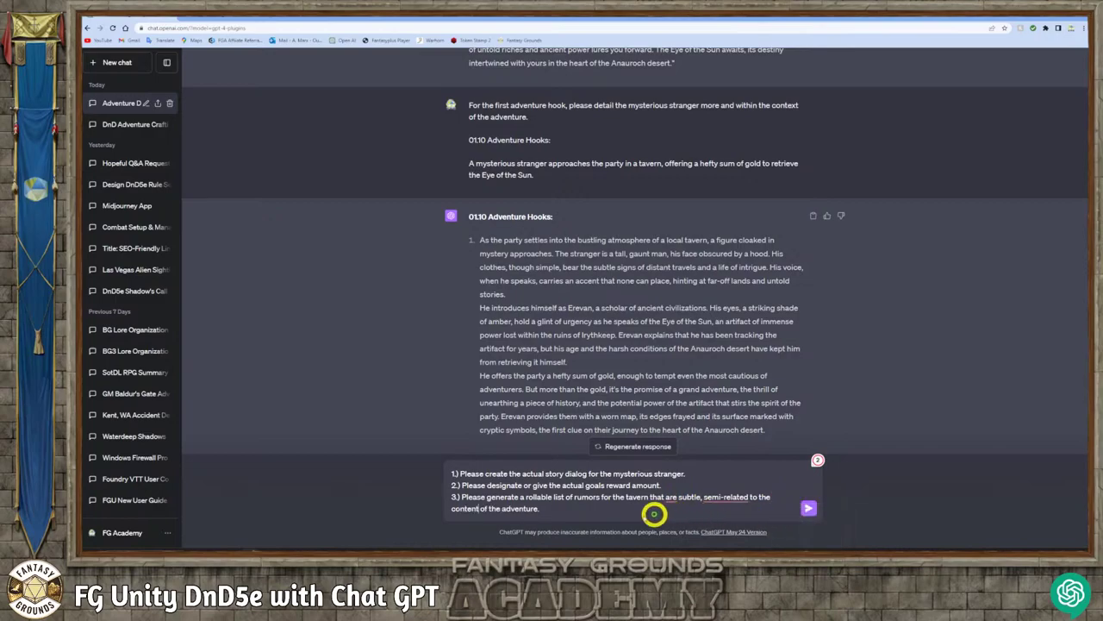
left_click(704, 498)
type("and")
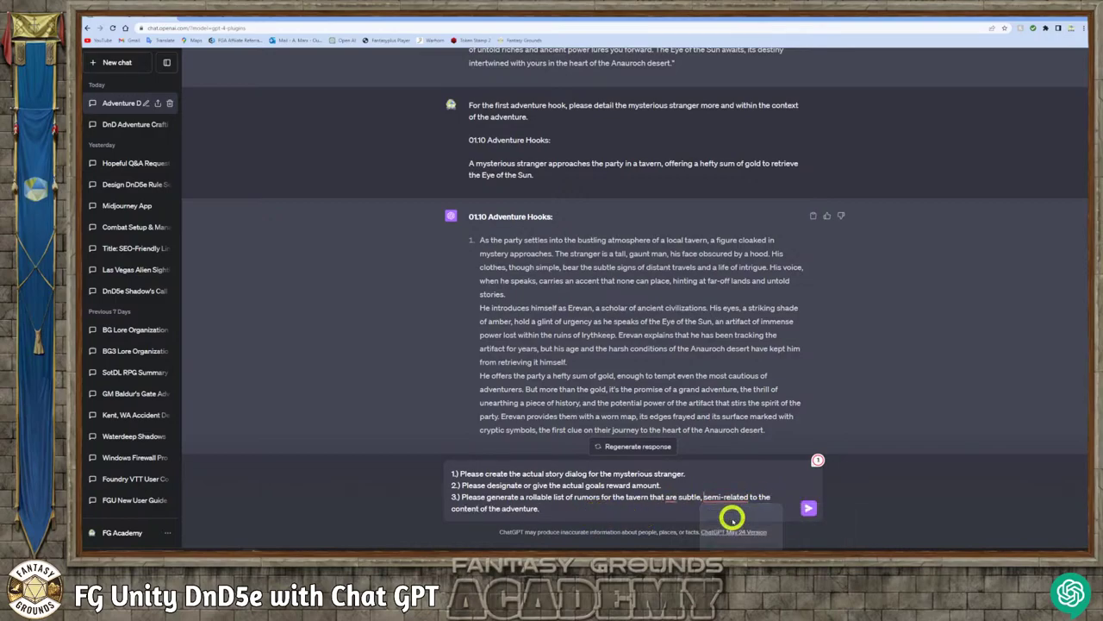
- Remove the comma after subtle and add a new line after the prompt
left_click(581, 512)
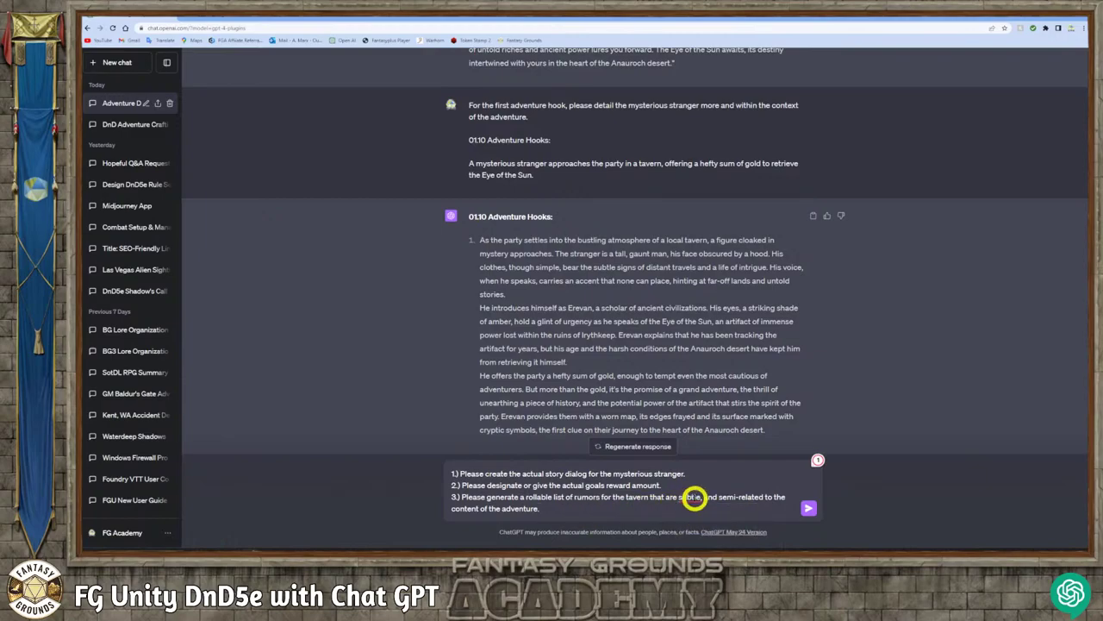
mouse_move(689, 500)
left_click(692, 519)
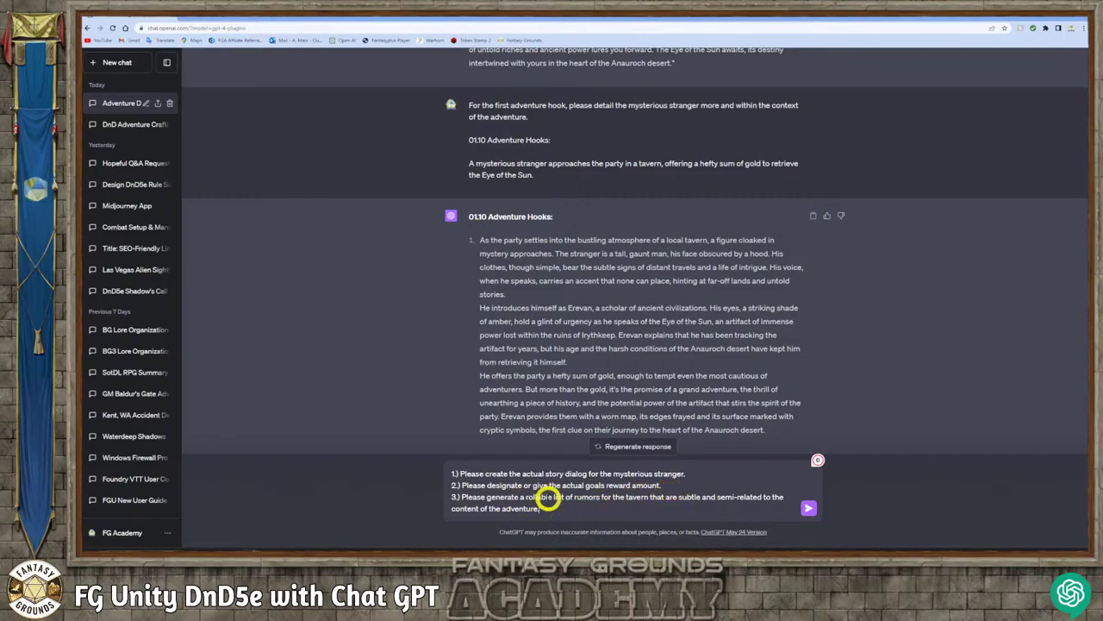
left_click(562, 509)
key("shift+Return")
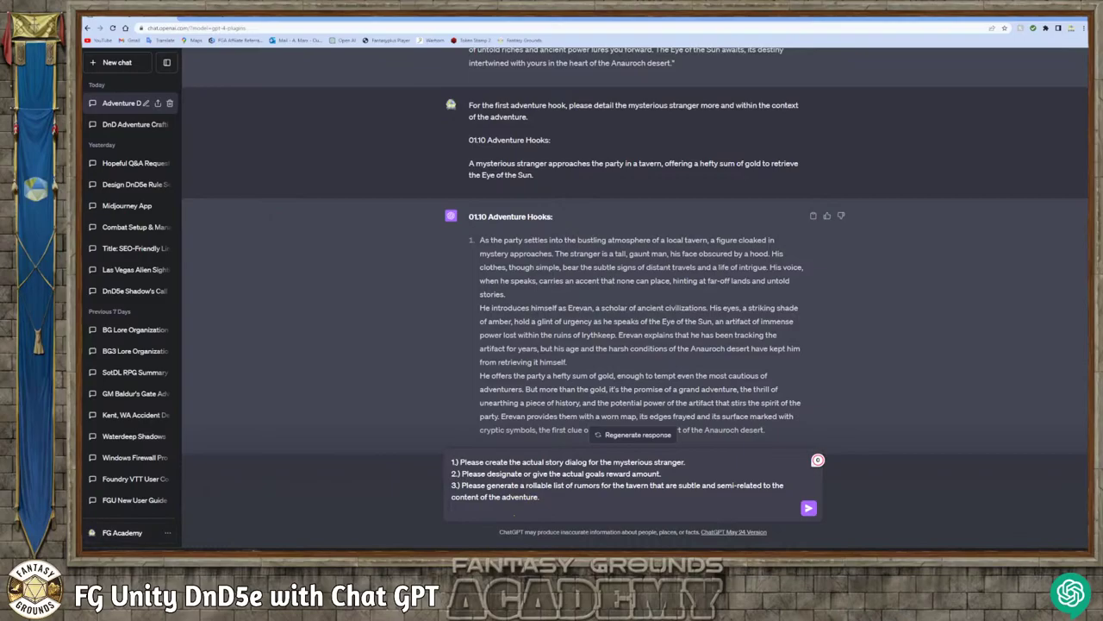
key("alt+Tab")
- Copy the Rollable lists section from the Notepad++ template
scroll(285, 130, "up", 6)
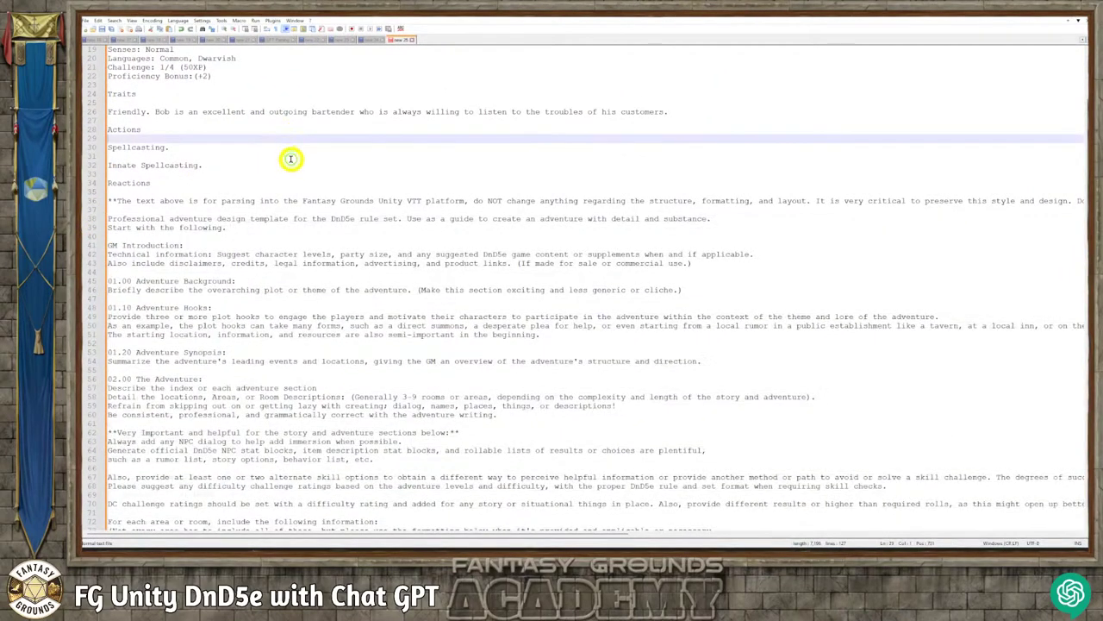
scroll(293, 207, "down", 20)
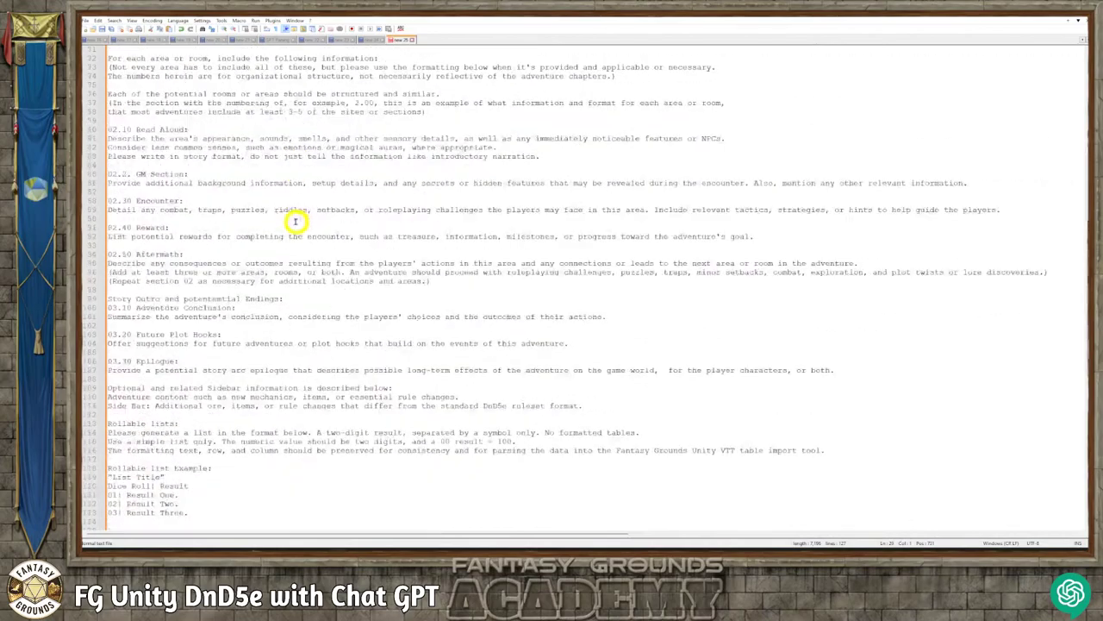
scroll(251, 270, "up", 2)
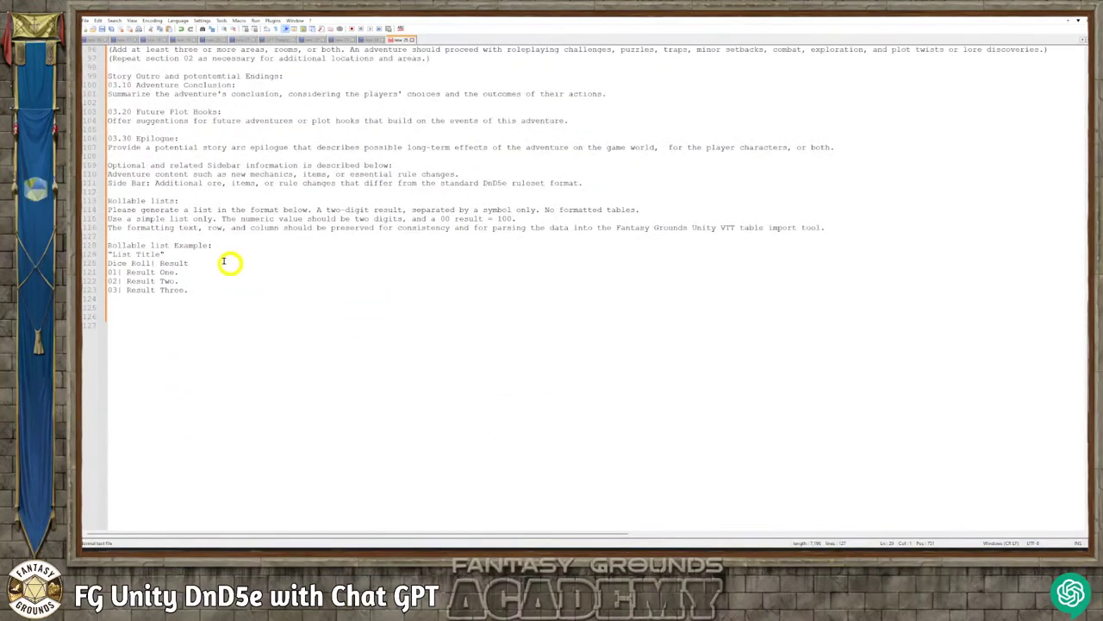
left_click_drag(192, 292, 111, 200)
right_click(143, 205)
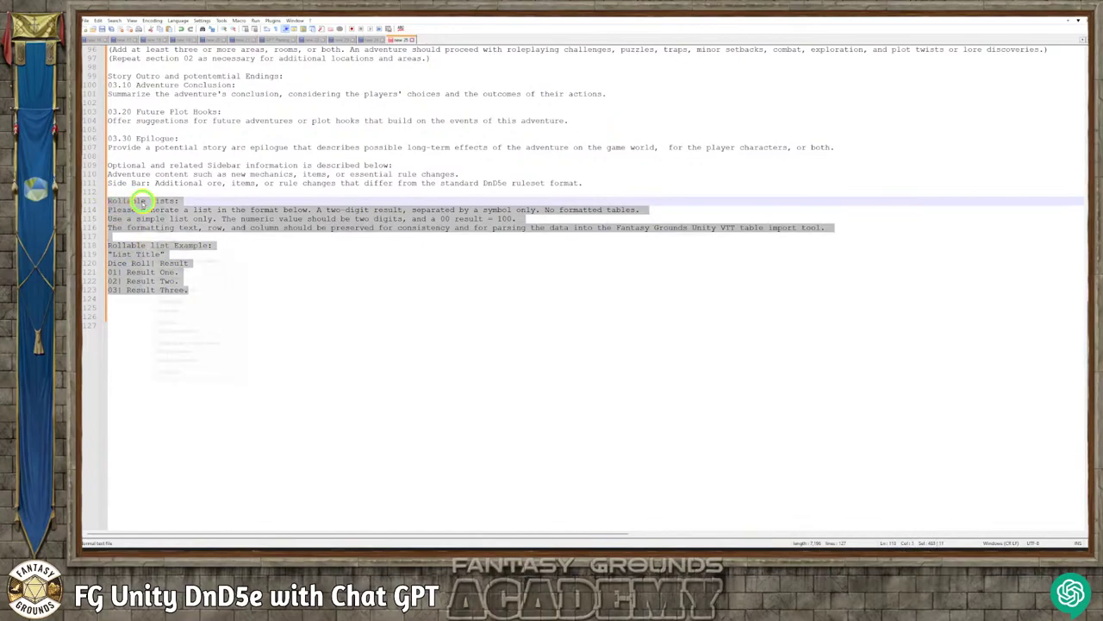
left_click(164, 214)
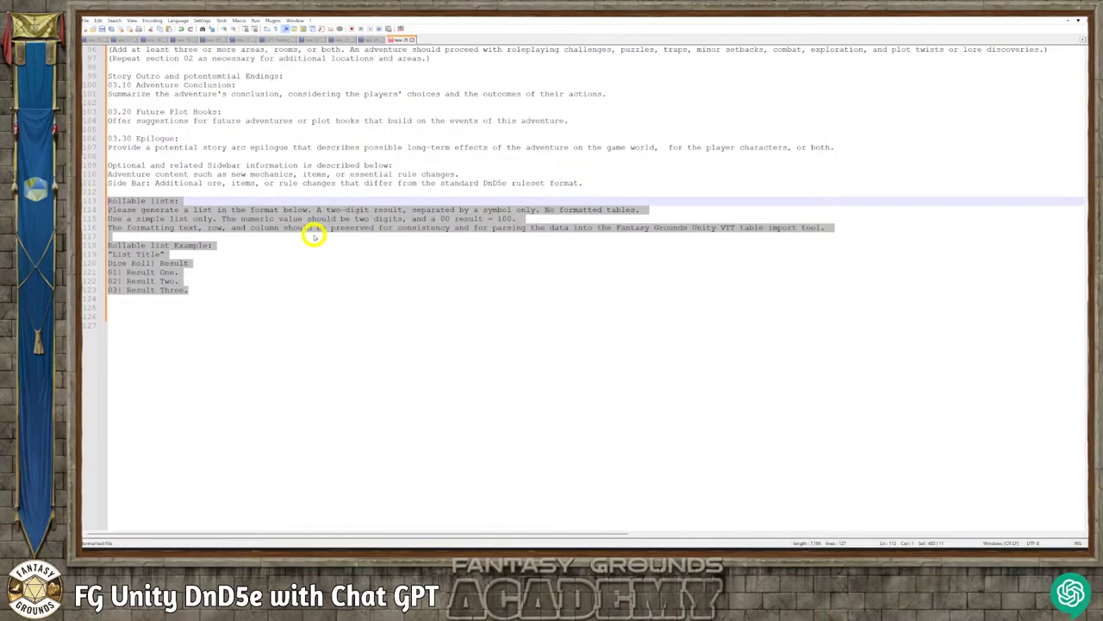
- Change 'symbol' to 'pipe symbol' on line 114 and recopy lines 113–123
left_click(476, 210)
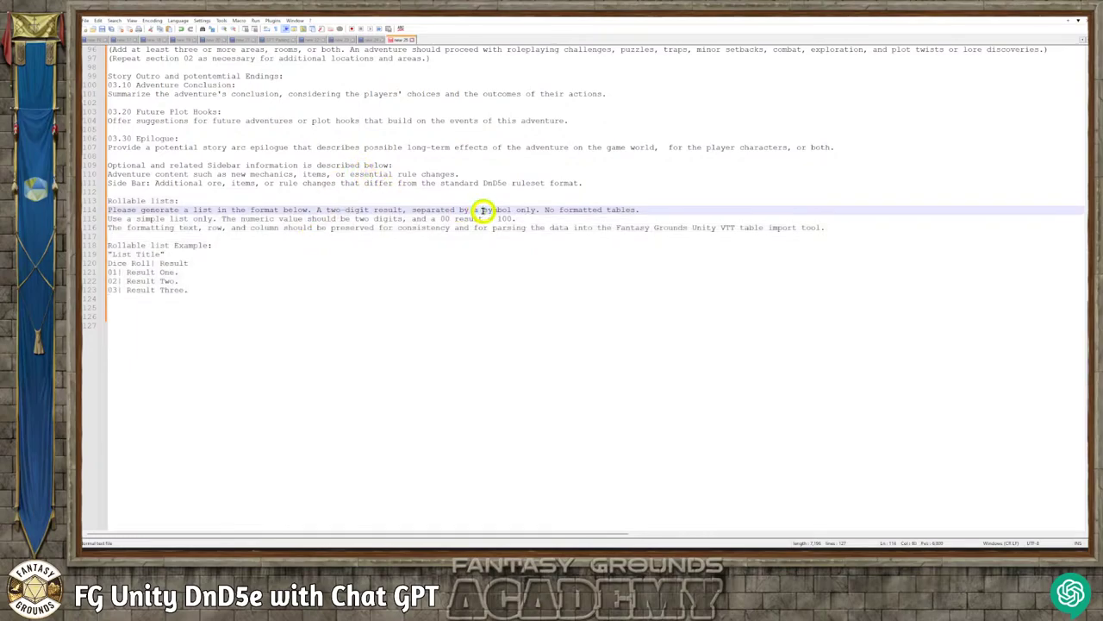
double_click(497, 211)
type("pipe symbol")
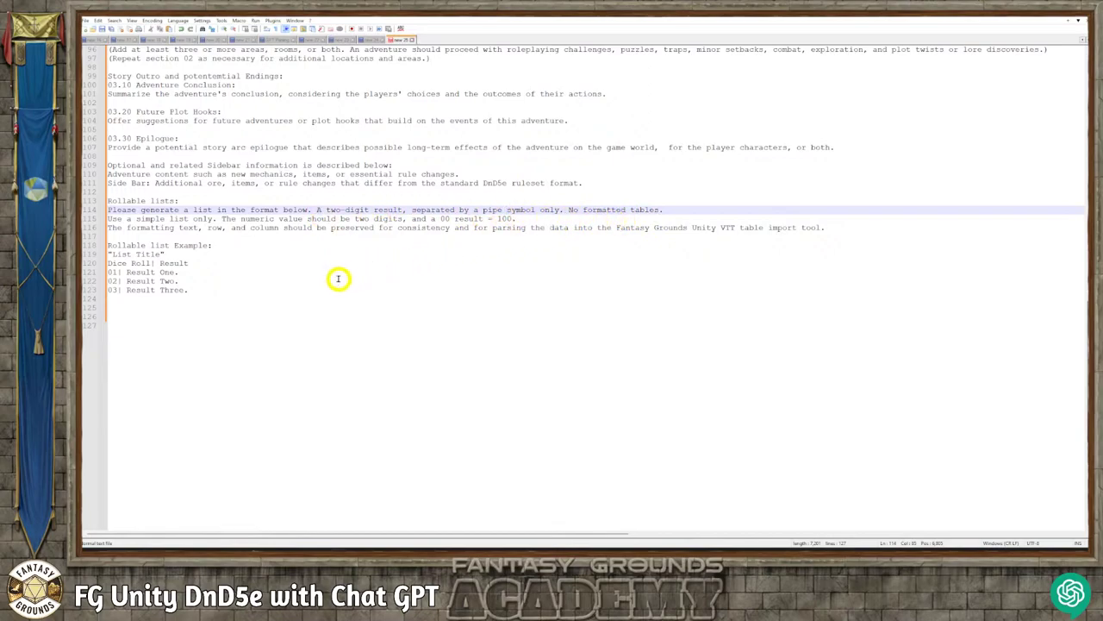
left_click(234, 292)
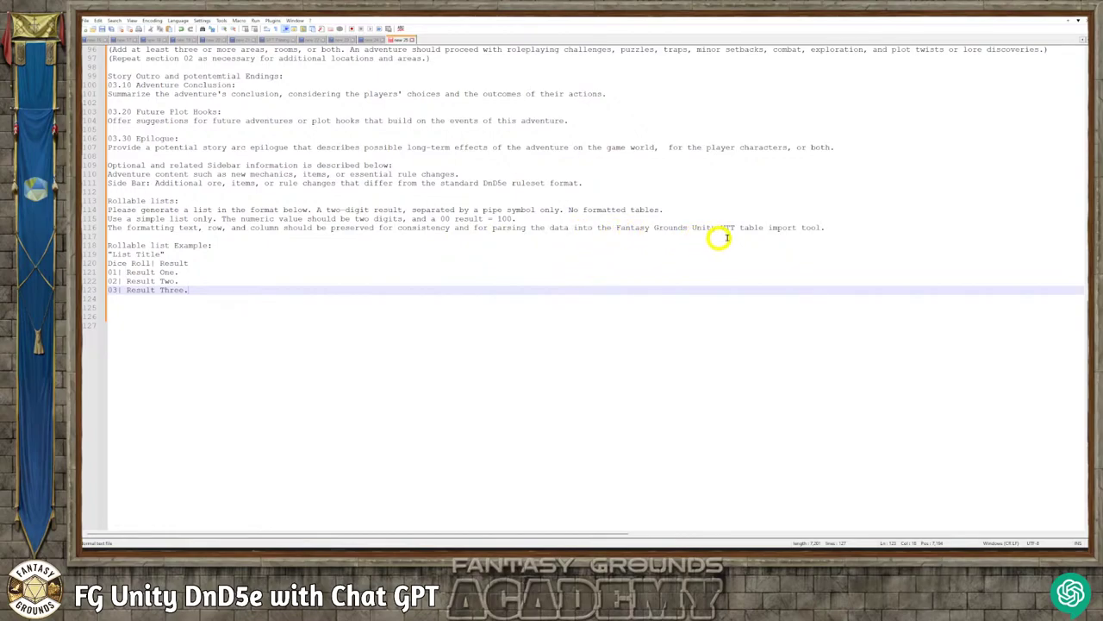
left_click(852, 228)
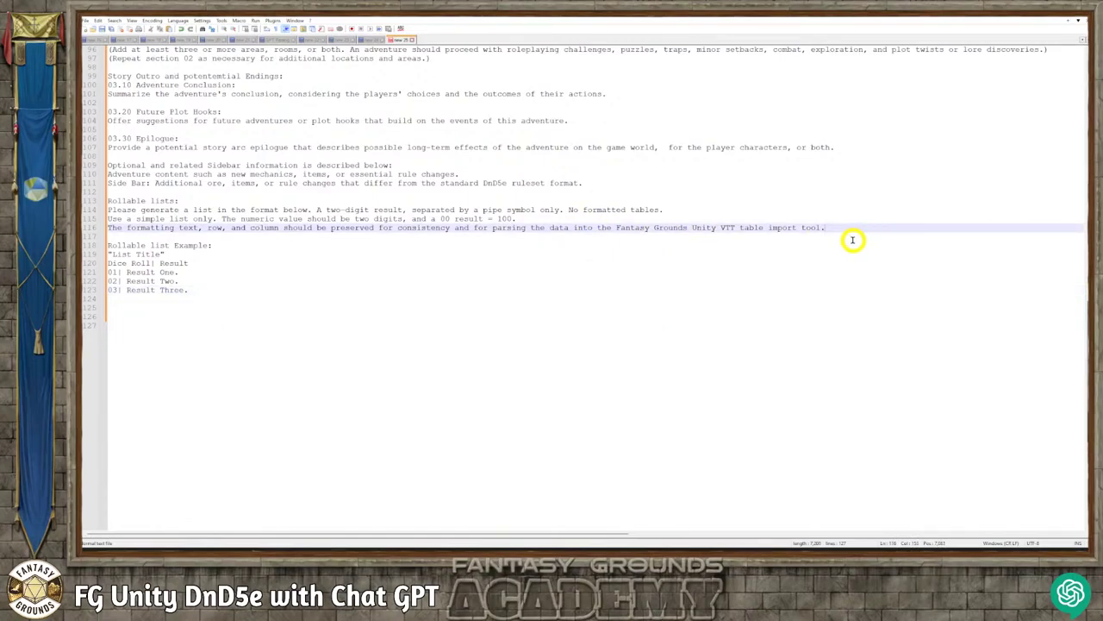
left_click(279, 283)
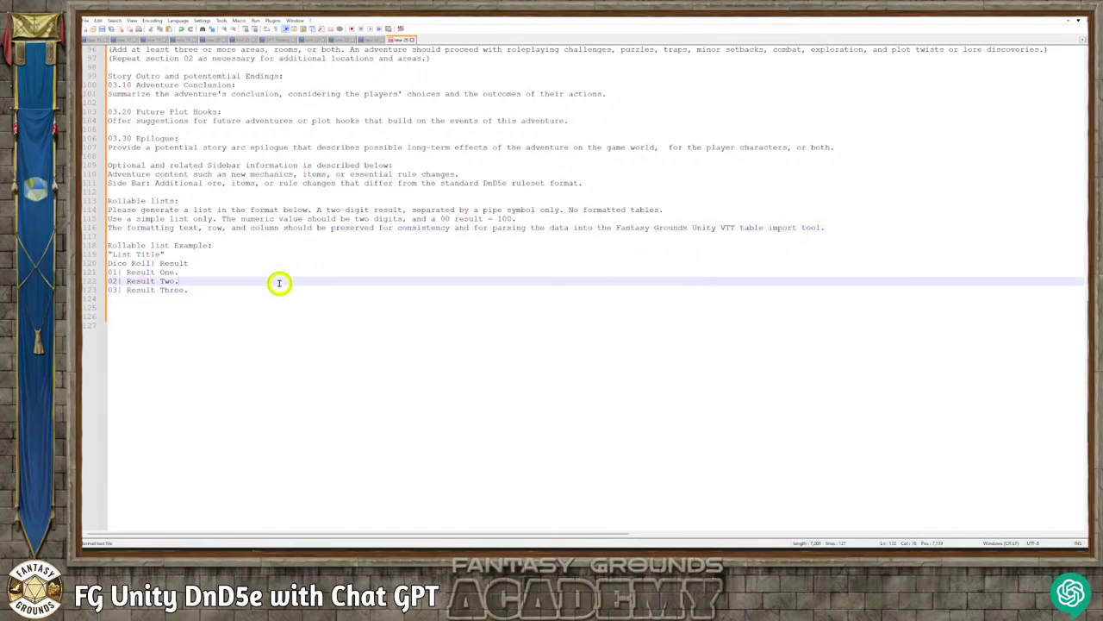
left_click_drag(190, 290, 112, 201)
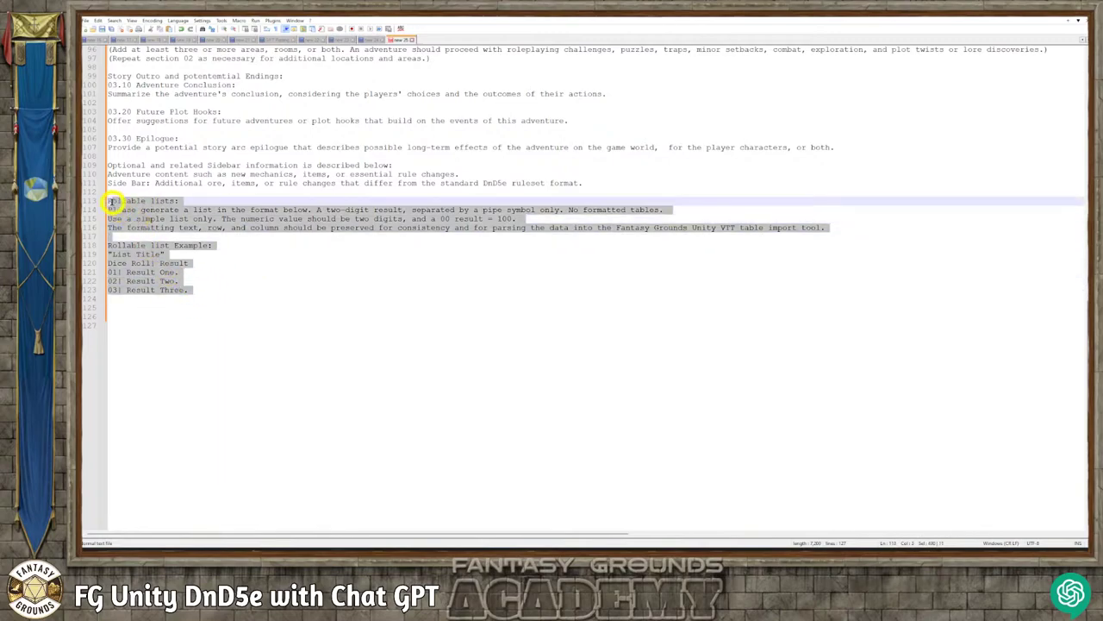
right_click(145, 201)
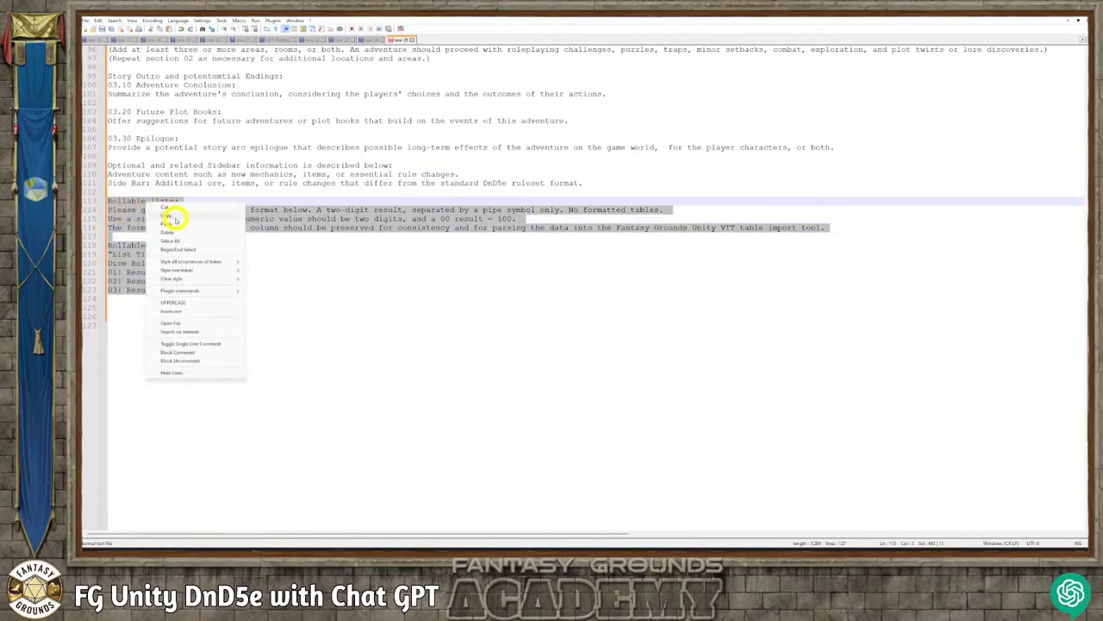
left_click(172, 217)
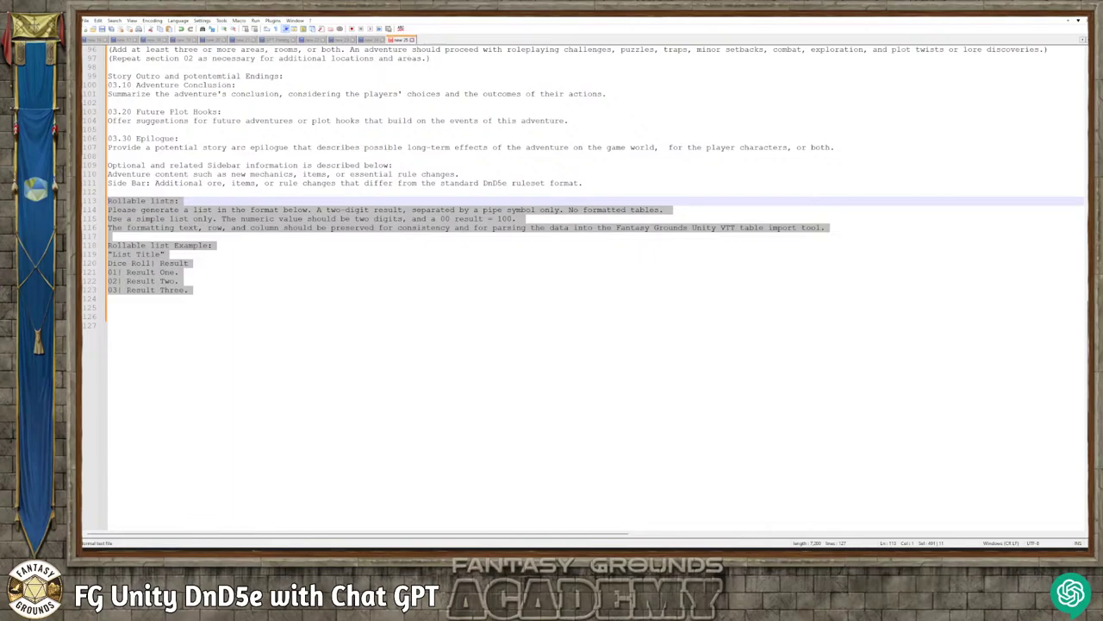
key("alt+Tab")
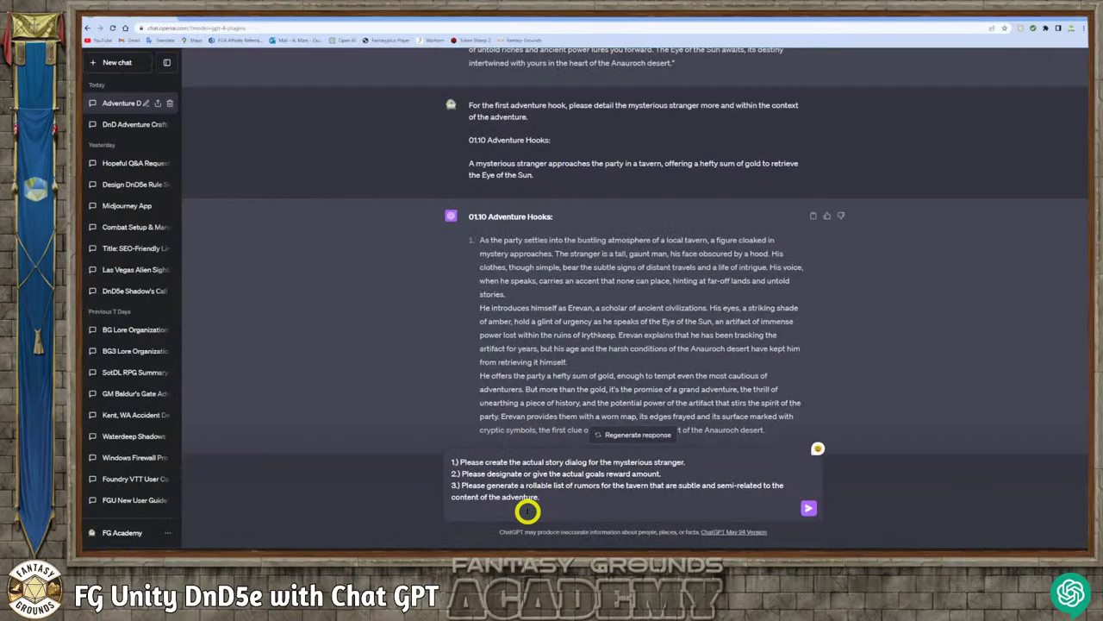
- Paste the rollable-list instructions into the prompt and send it to ChatGPT
key("ctrl+v")
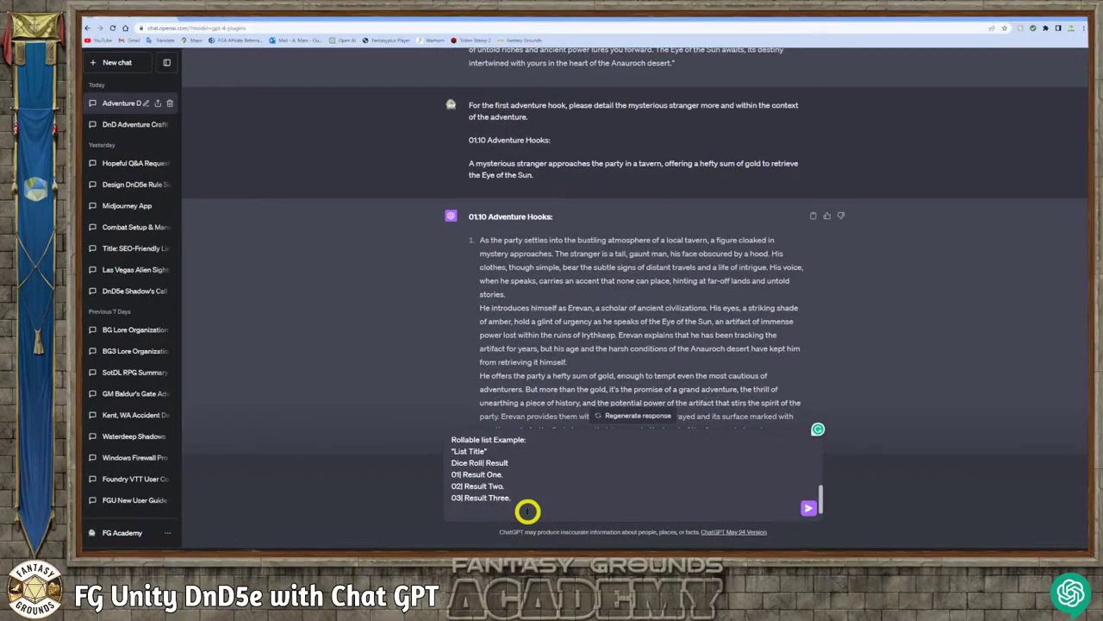
scroll(527, 511, "up", 5)
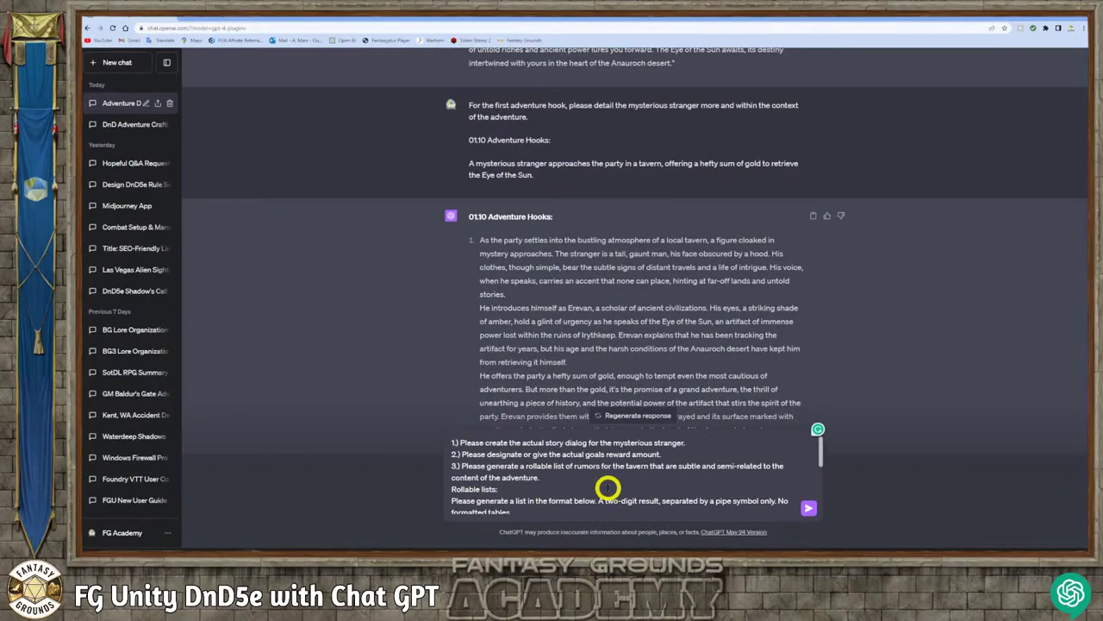
scroll(672, 486, "down", 2)
scroll(608, 488, "down", 1)
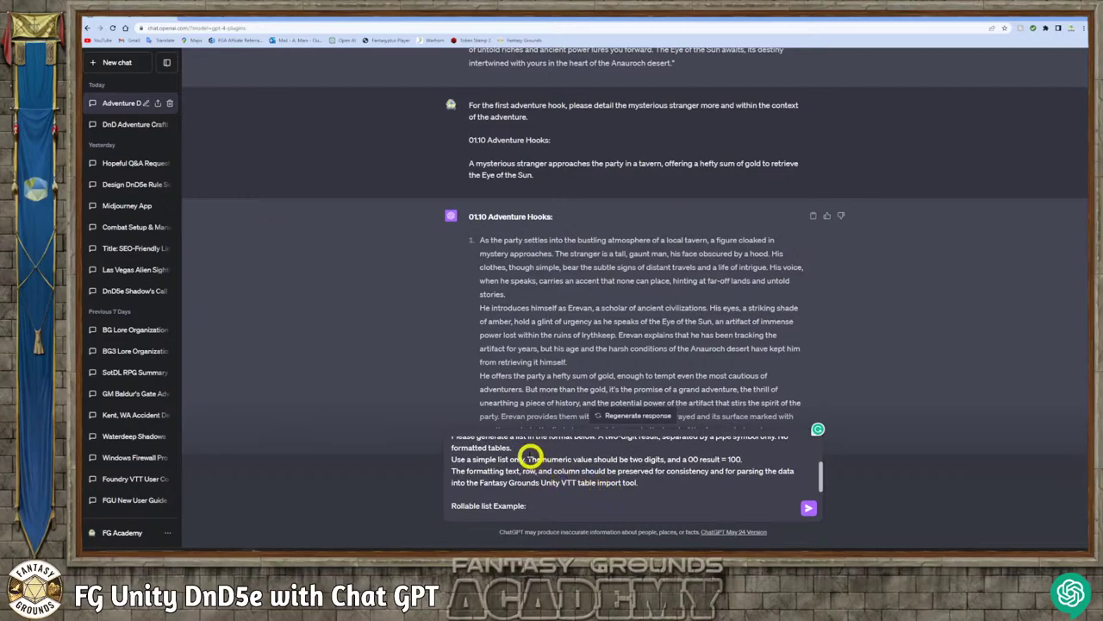
left_click(809, 508)
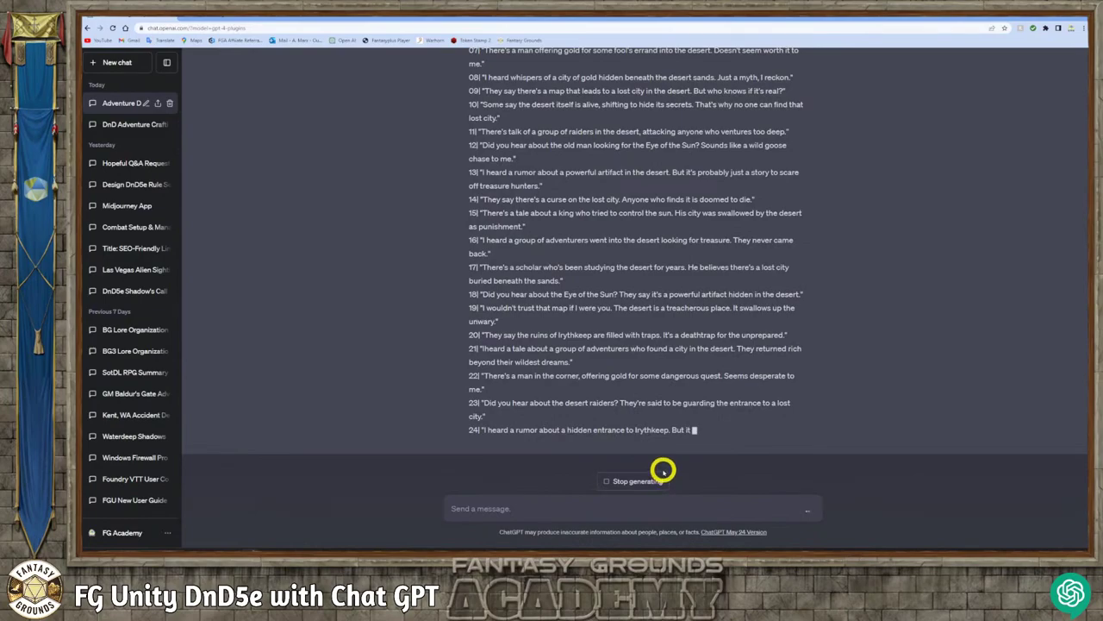
- Stop the reply at rumor 25 and review Erevan's dialogue and the rumors
left_click(652, 479)
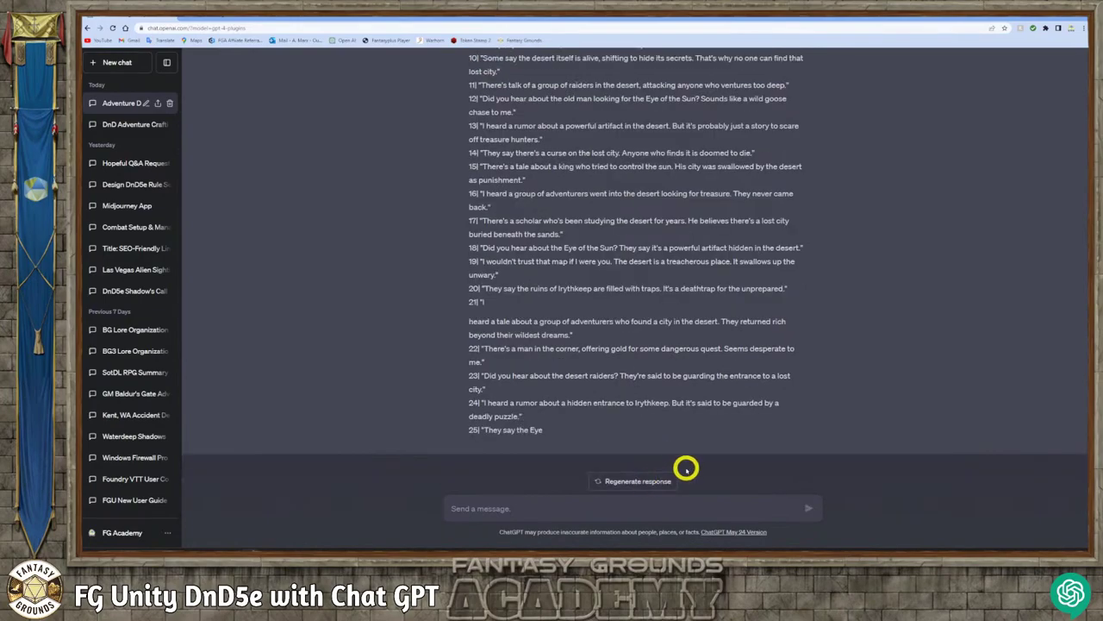
scroll(695, 455, "up", 5)
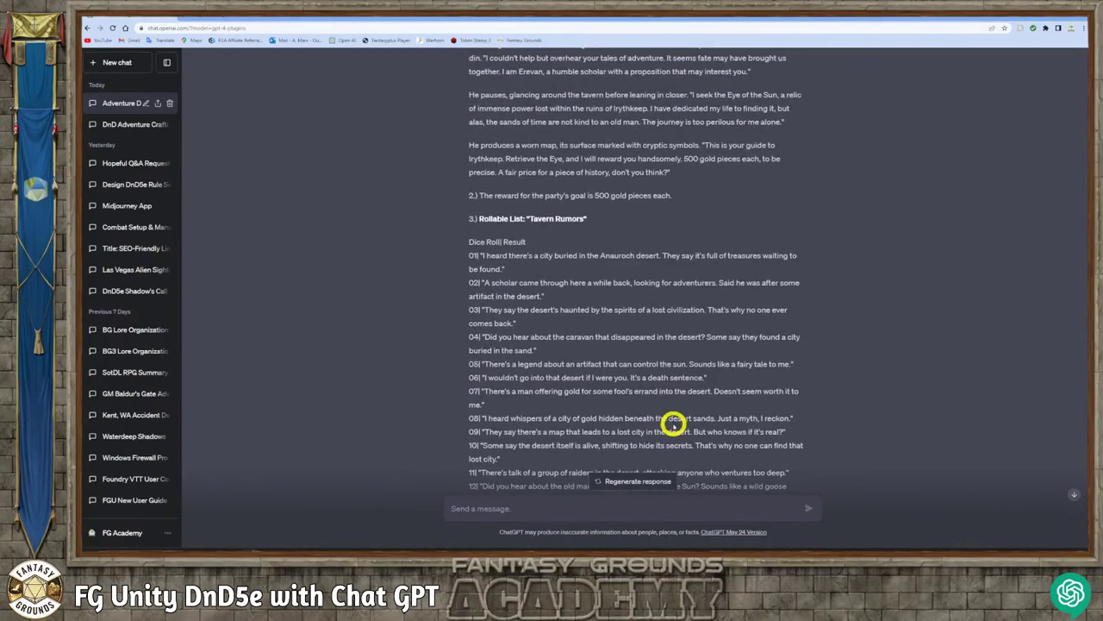
scroll(623, 321, "up", 3)
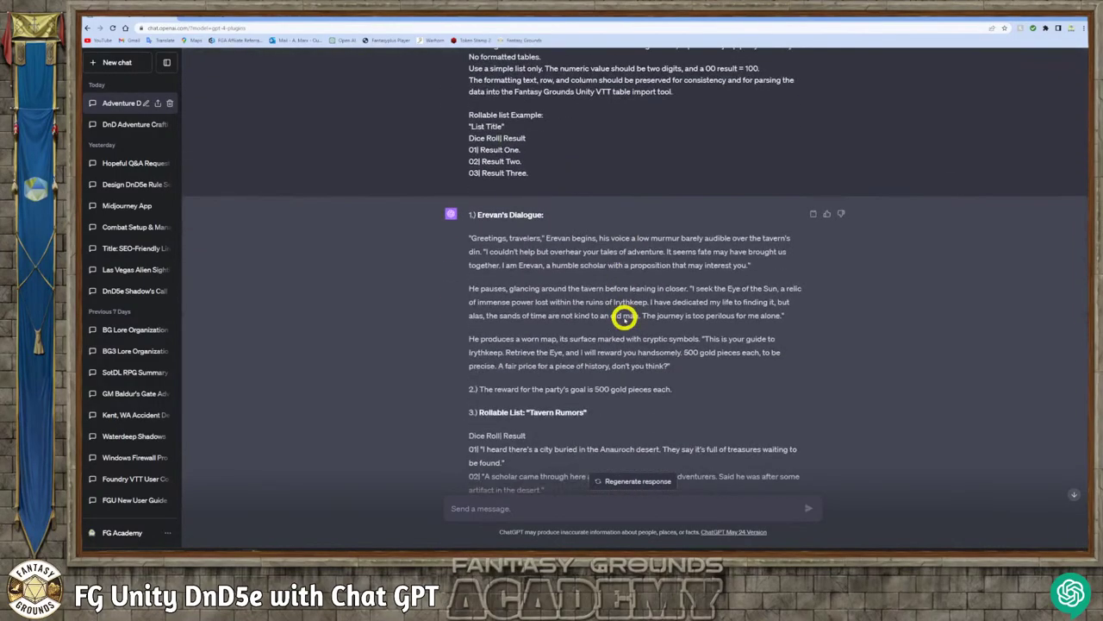
scroll(628, 319, "down", 10)
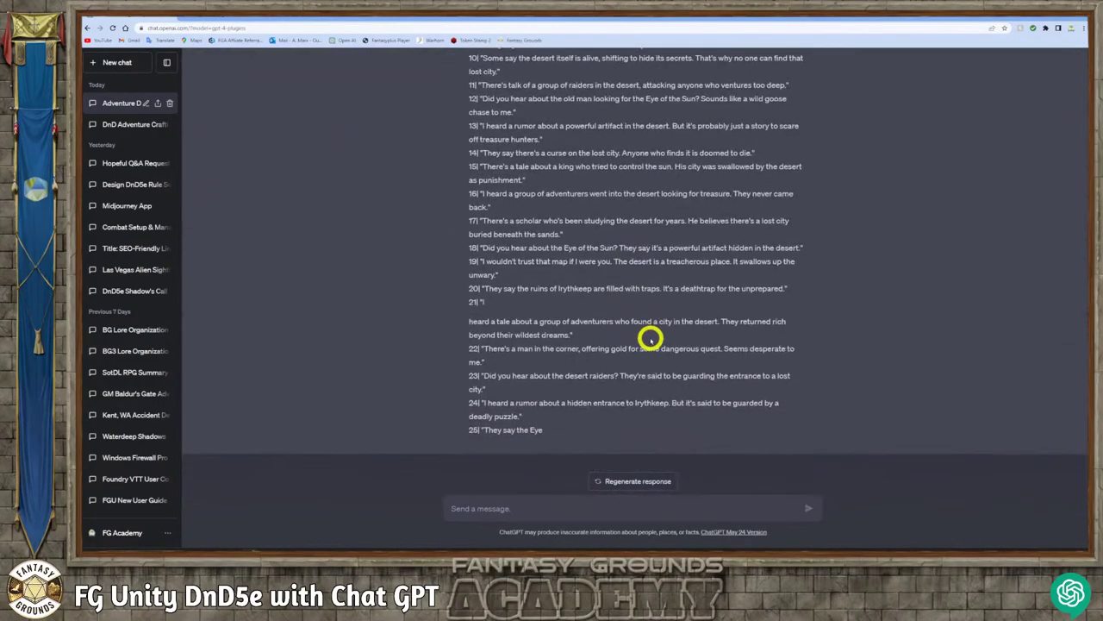
scroll(678, 365, "up", 5)
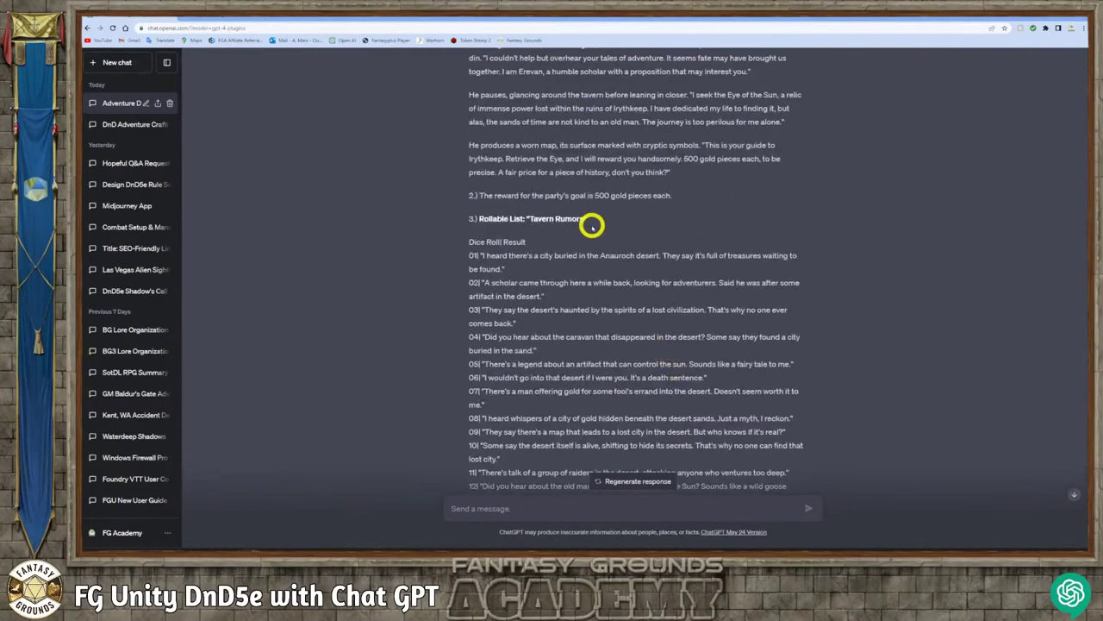
scroll(658, 274, "up", 2)
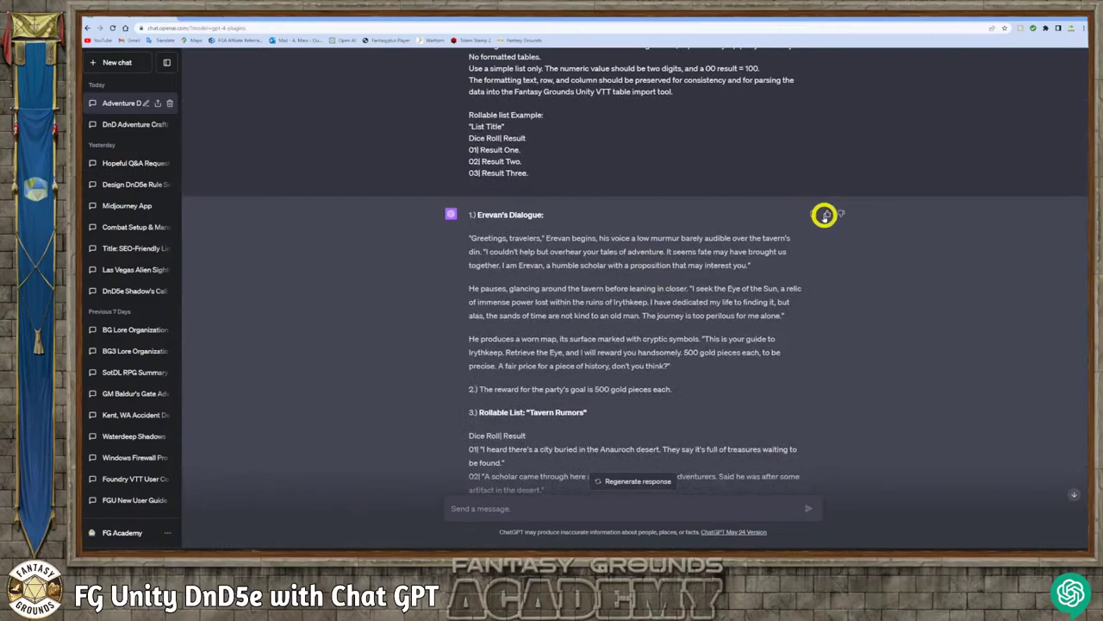
scroll(715, 284, "up", 2)
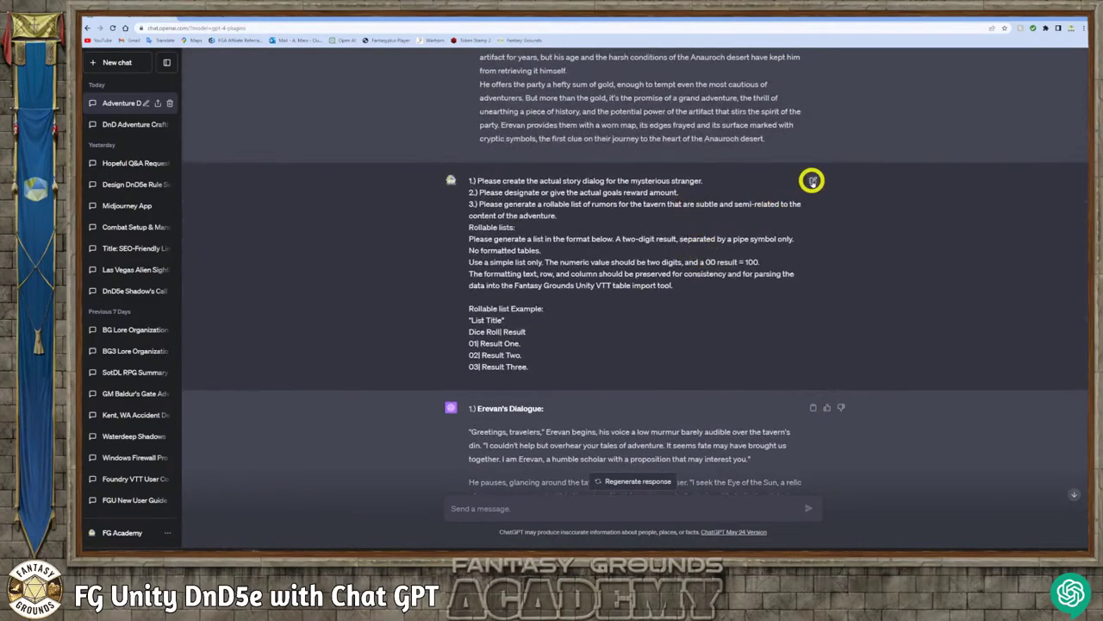
- Edit the prompt to generate only 8 rumors, accept the rewording, and resubmit it
left_click(813, 180)
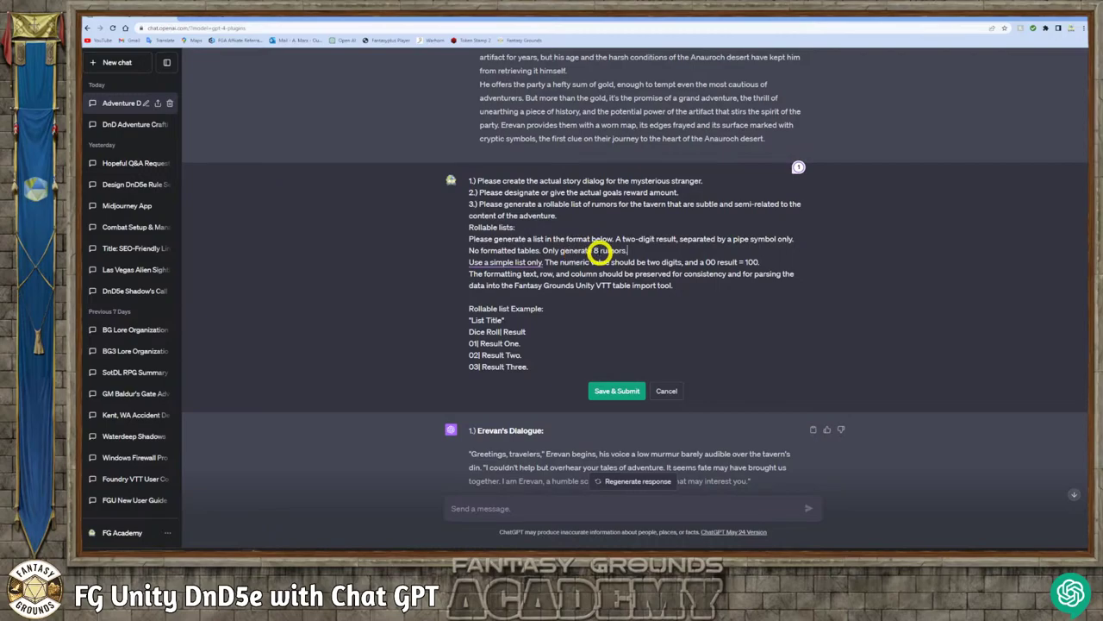
mouse_move(521, 261)
left_click(510, 285)
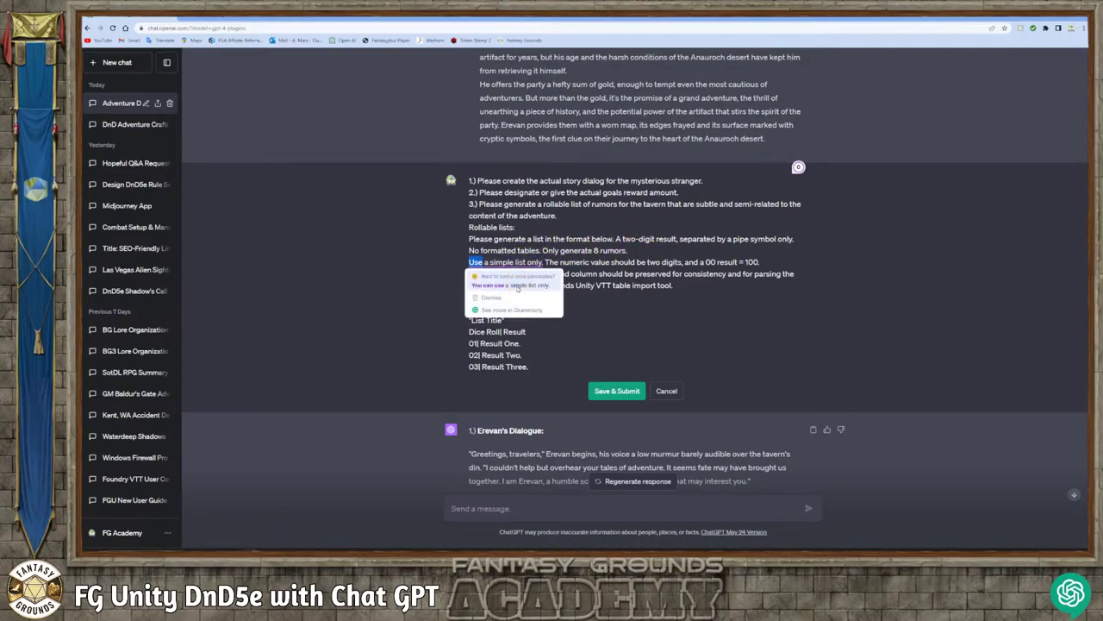
scroll(635, 328, "down", 10)
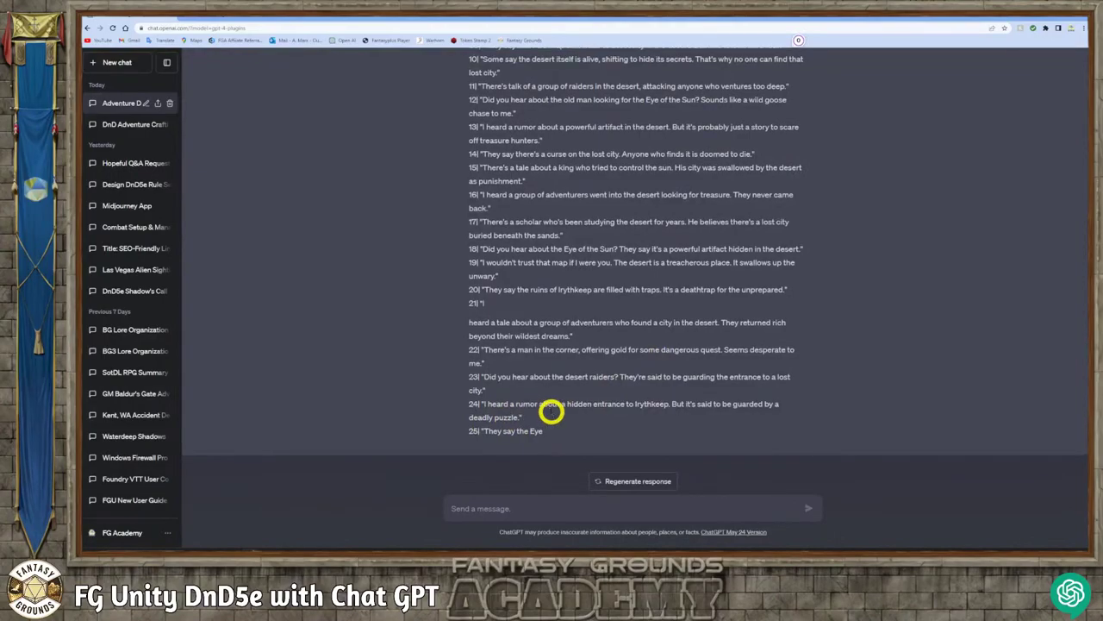
scroll(548, 409, "up", 2)
scroll(557, 394, "up", 10)
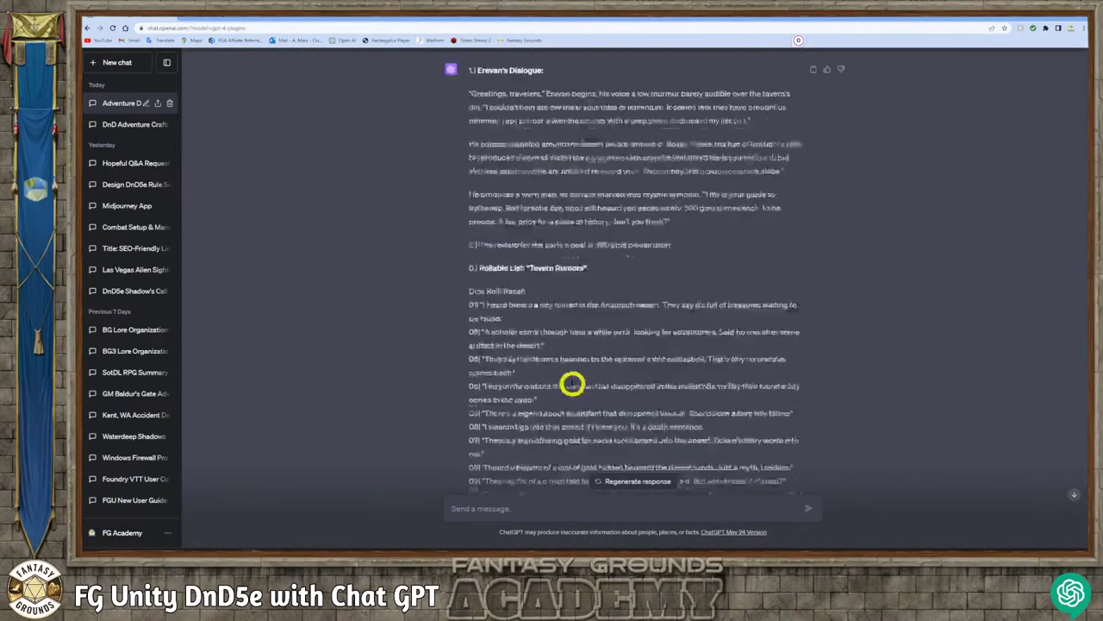
scroll(560, 365, "down", 2)
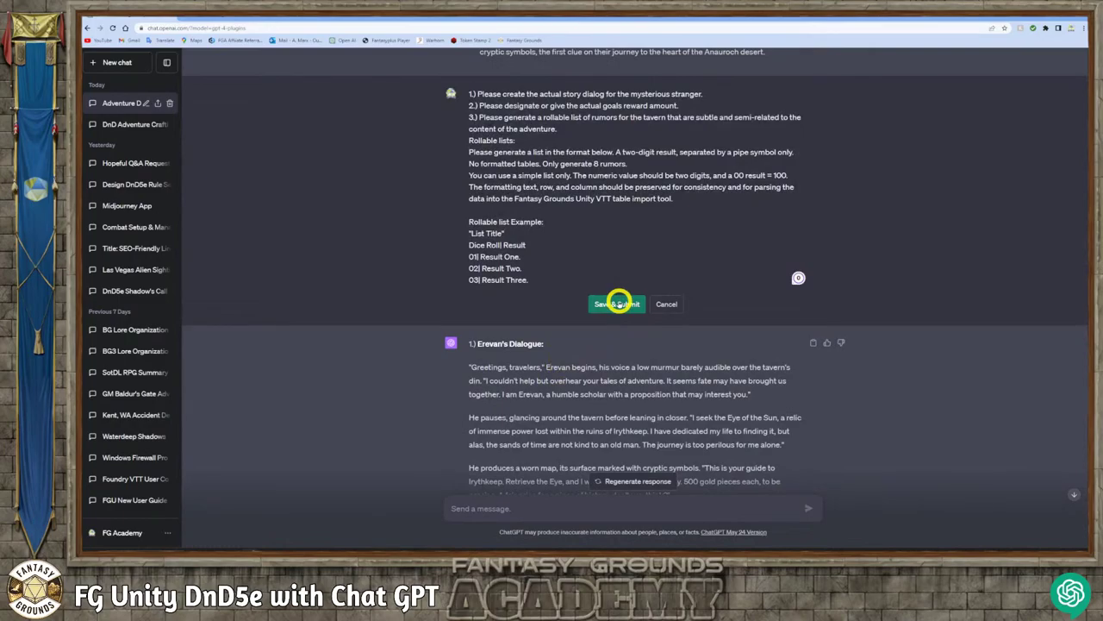
left_click(618, 303)
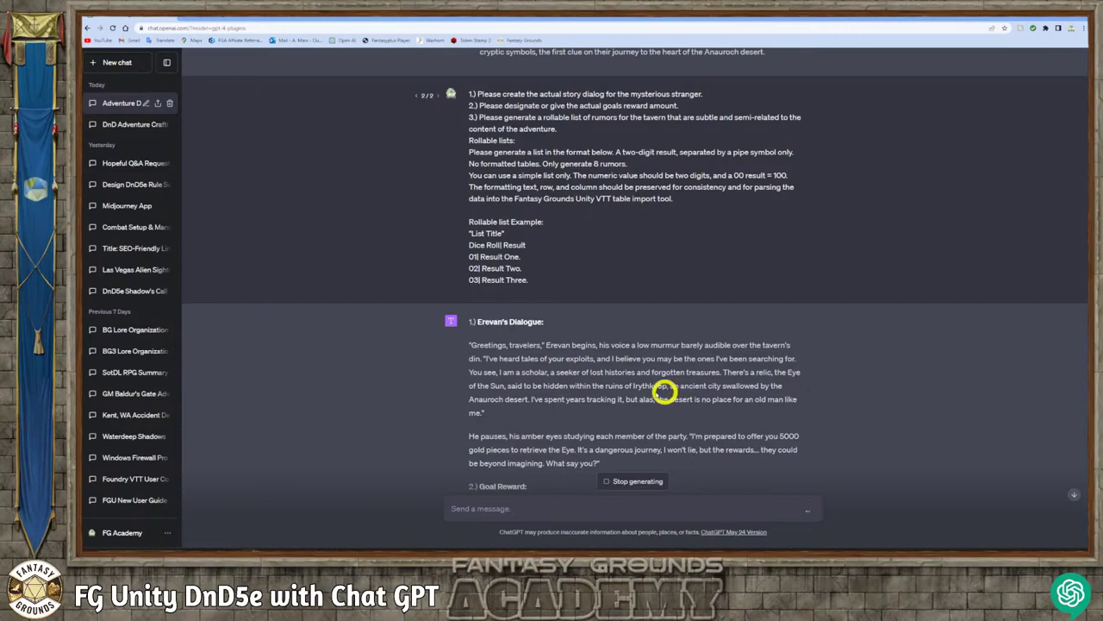
- Copy the new reply from Erevan's Dialogue through the eight Anauroch Desert Rumors
scroll(665, 387, "down", 3)
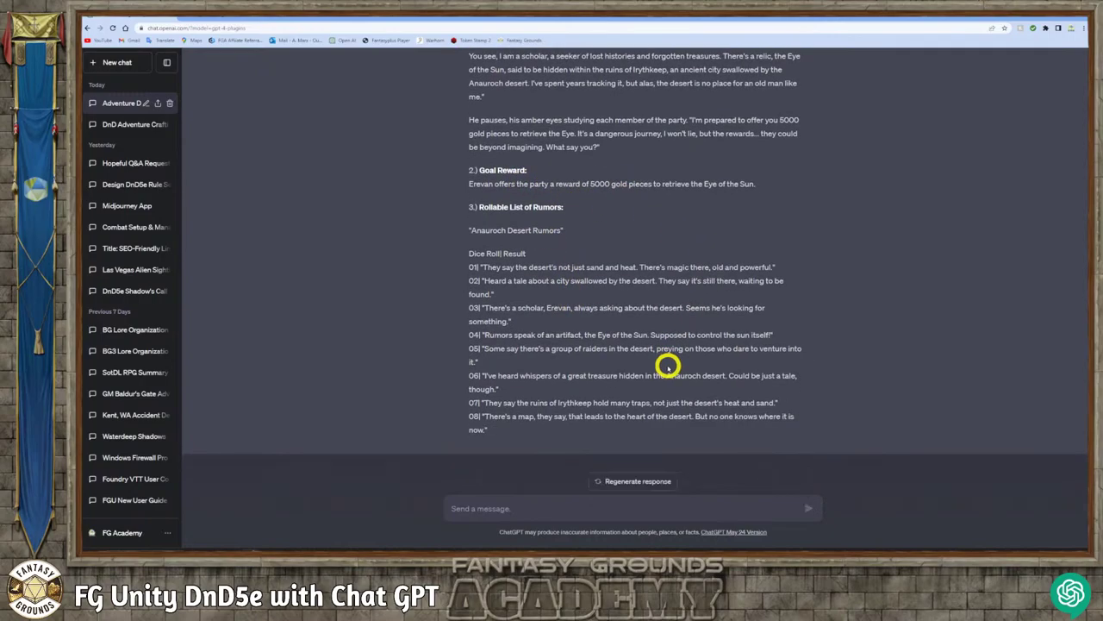
scroll(667, 365, "up", 2)
scroll(668, 368, "down", 2)
scroll(666, 368, "up", 5)
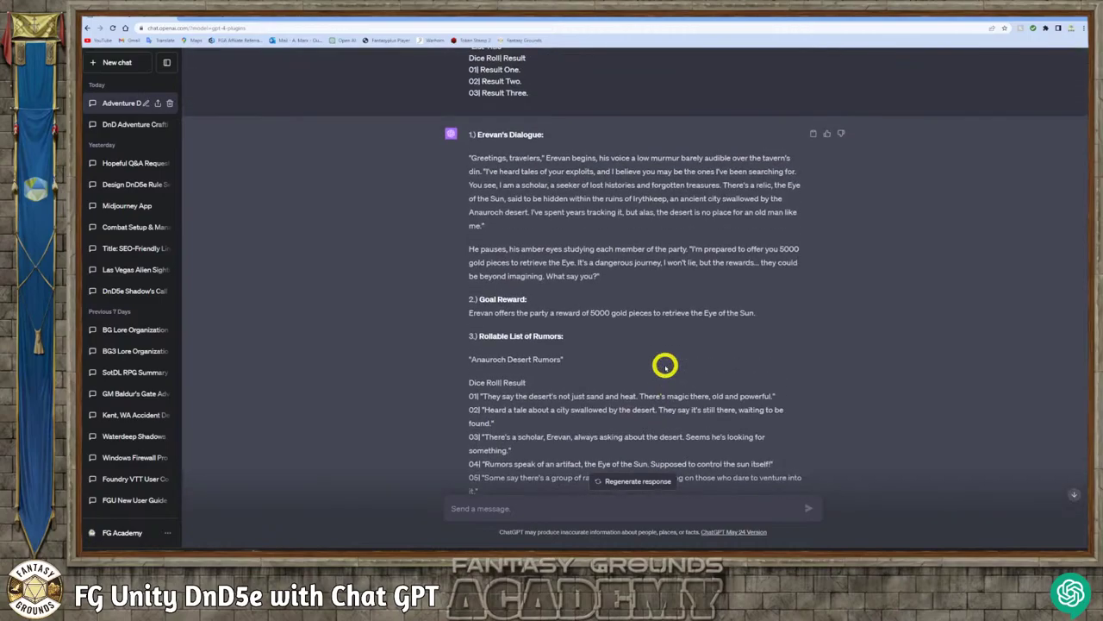
scroll(667, 368, "down", 5)
scroll(662, 368, "up", 2)
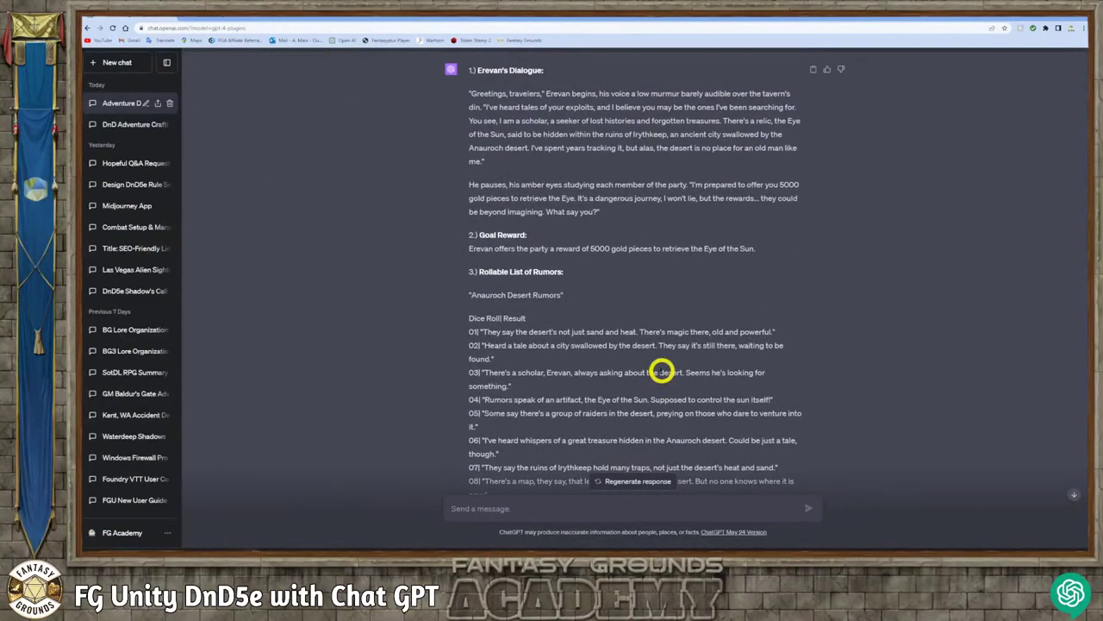
scroll(656, 384, "down", 2)
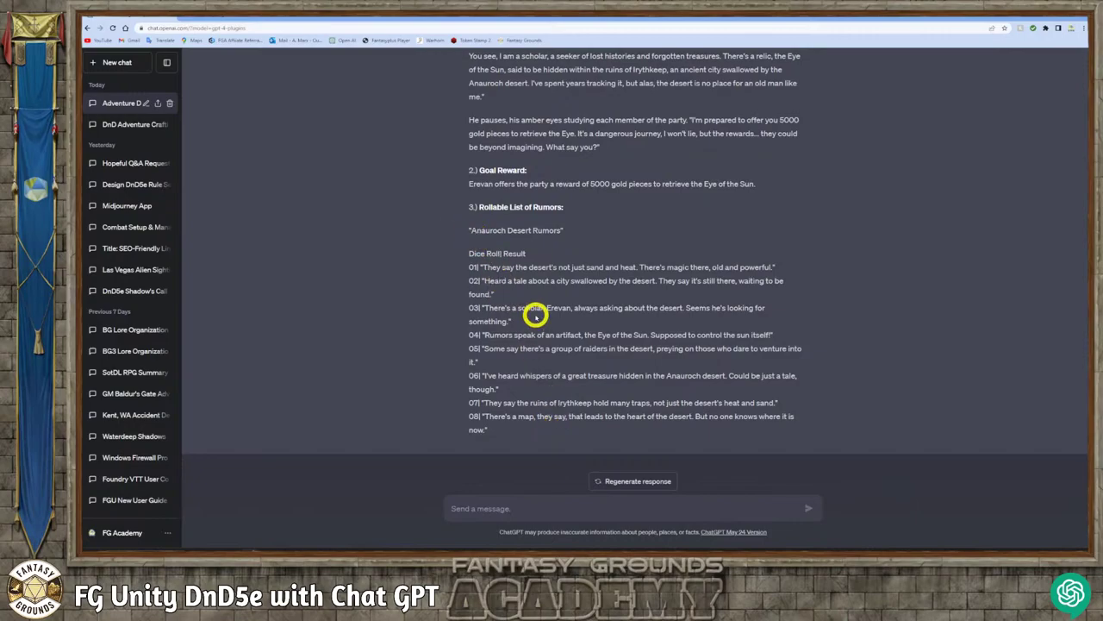
scroll(534, 315, "up", 2)
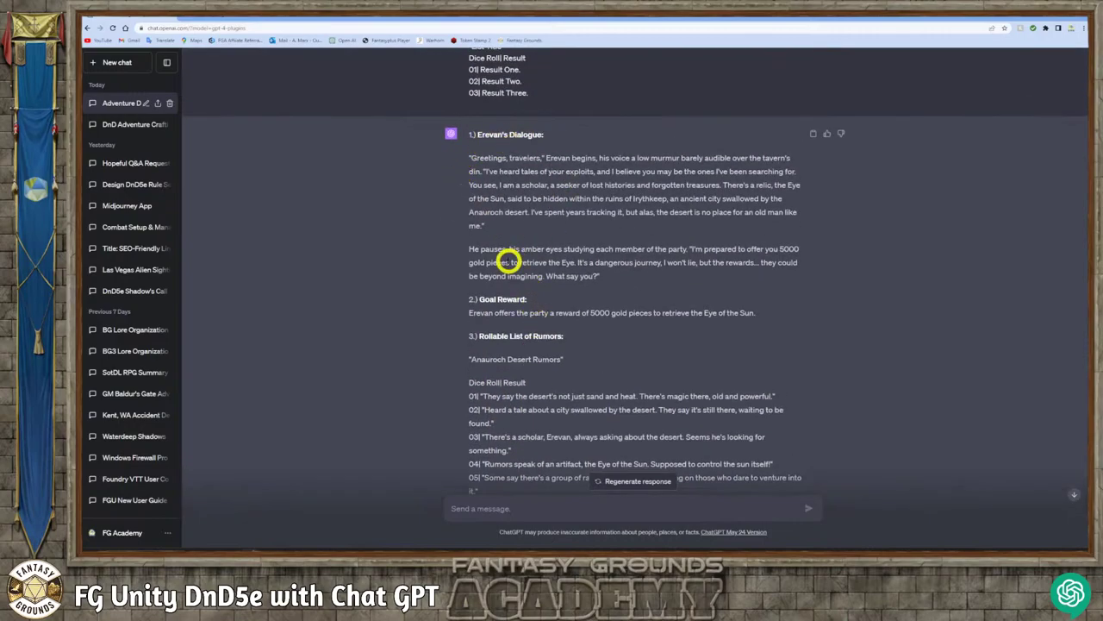
left_click_drag(468, 135, 470, 187)
scroll(533, 434, "down", 2)
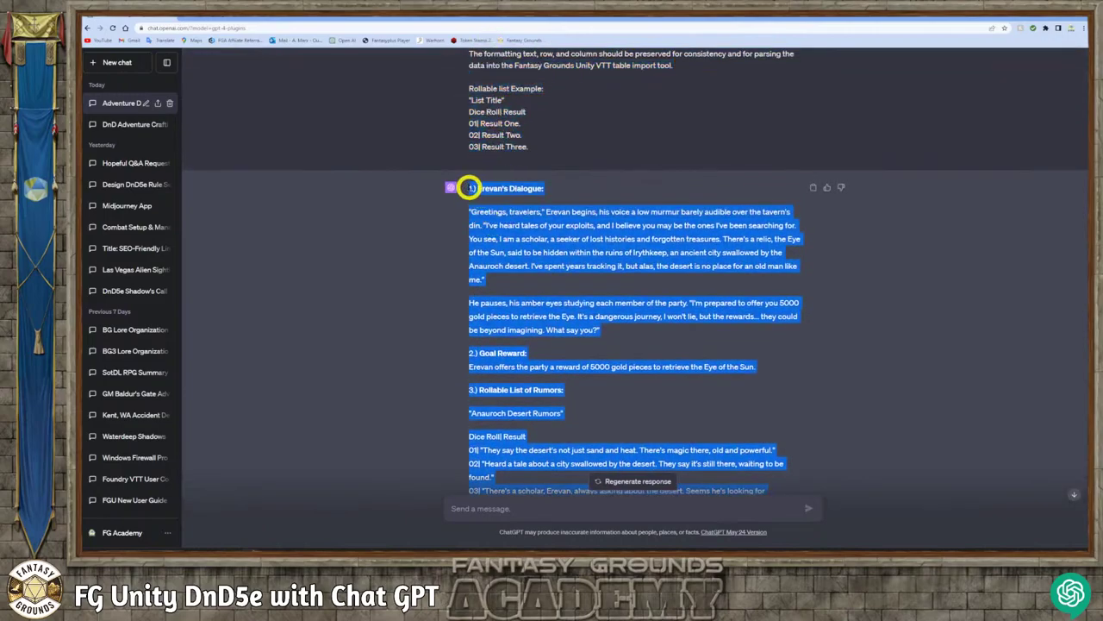
right_click(528, 197)
left_click(528, 197)
- Arrange the Fantasy Grounds windows and create a new story entry named 01.10A
key("alt+Tab")
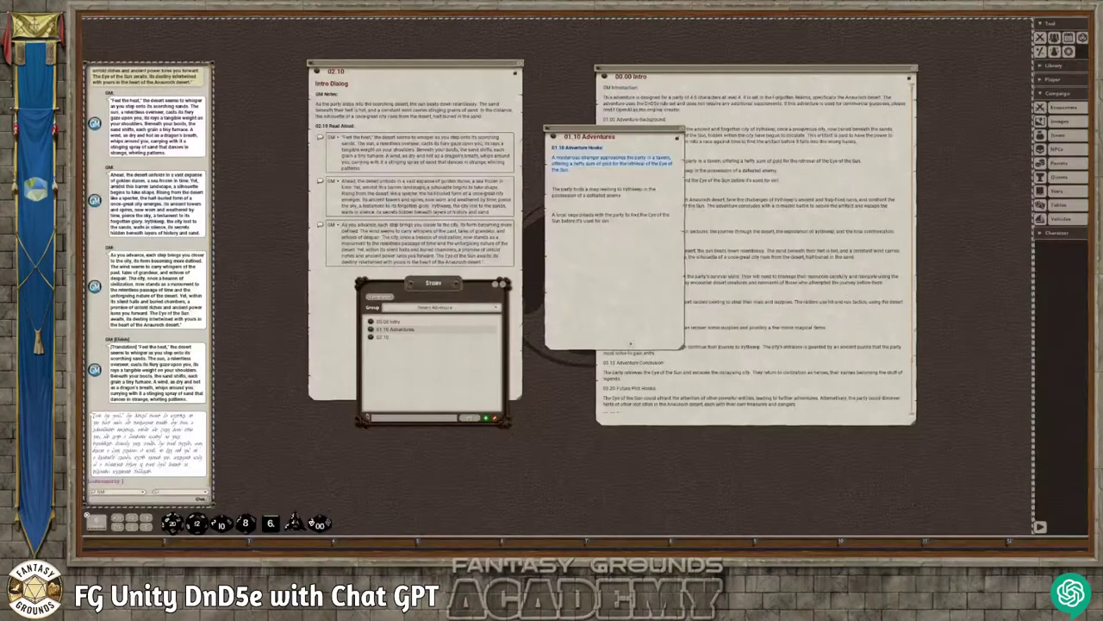
left_click(623, 167)
left_click_drag(613, 128, 572, 133)
left_click_drag(434, 285, 374, 153)
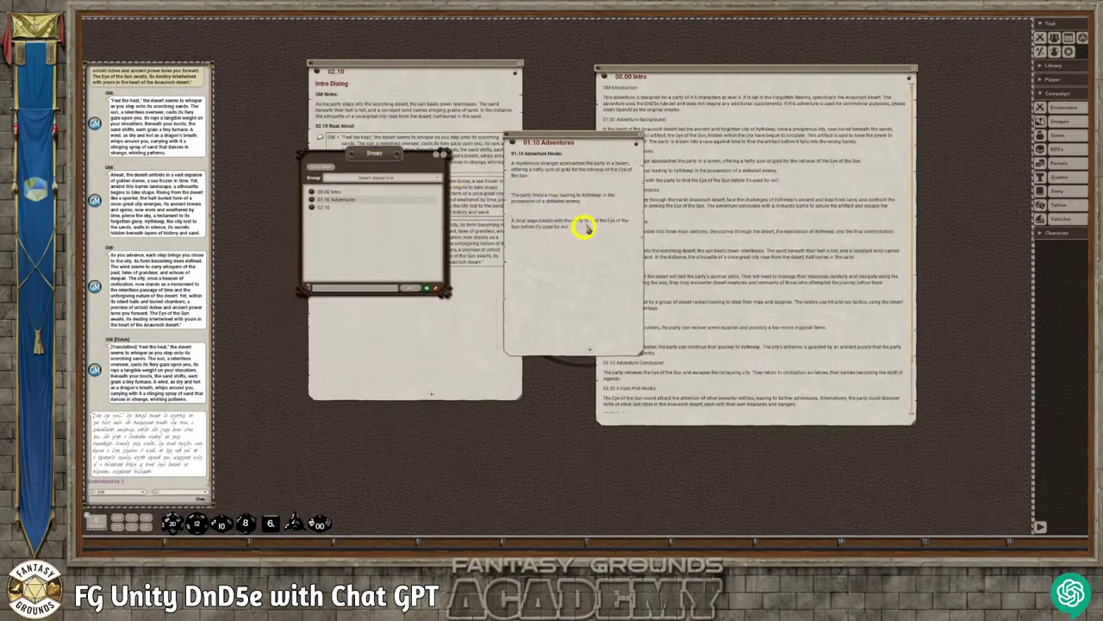
left_click(511, 182)
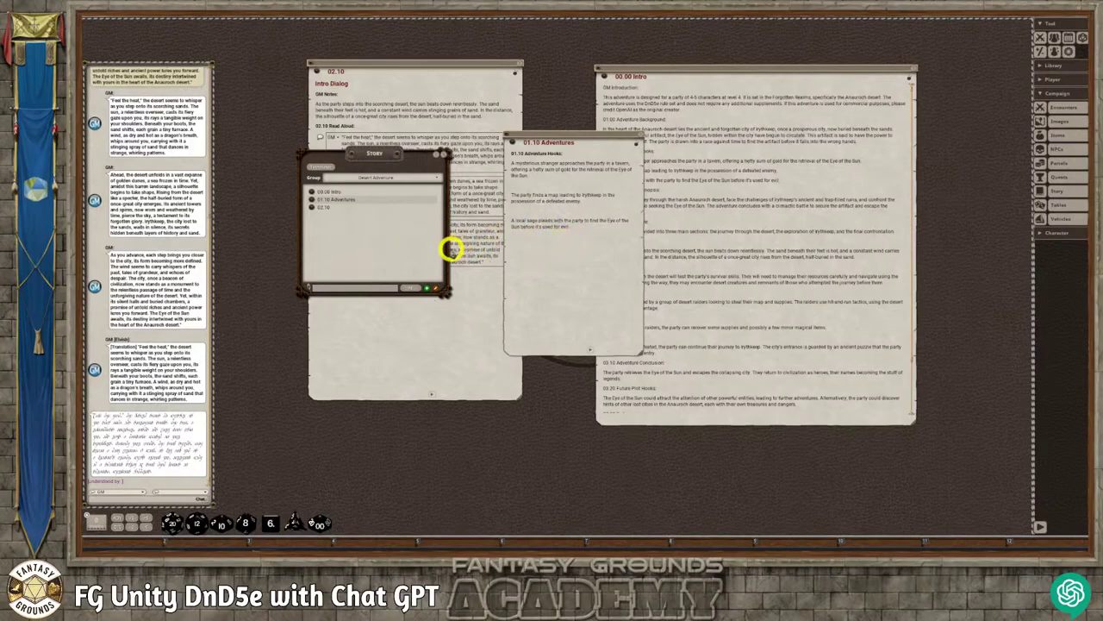
left_click(427, 287)
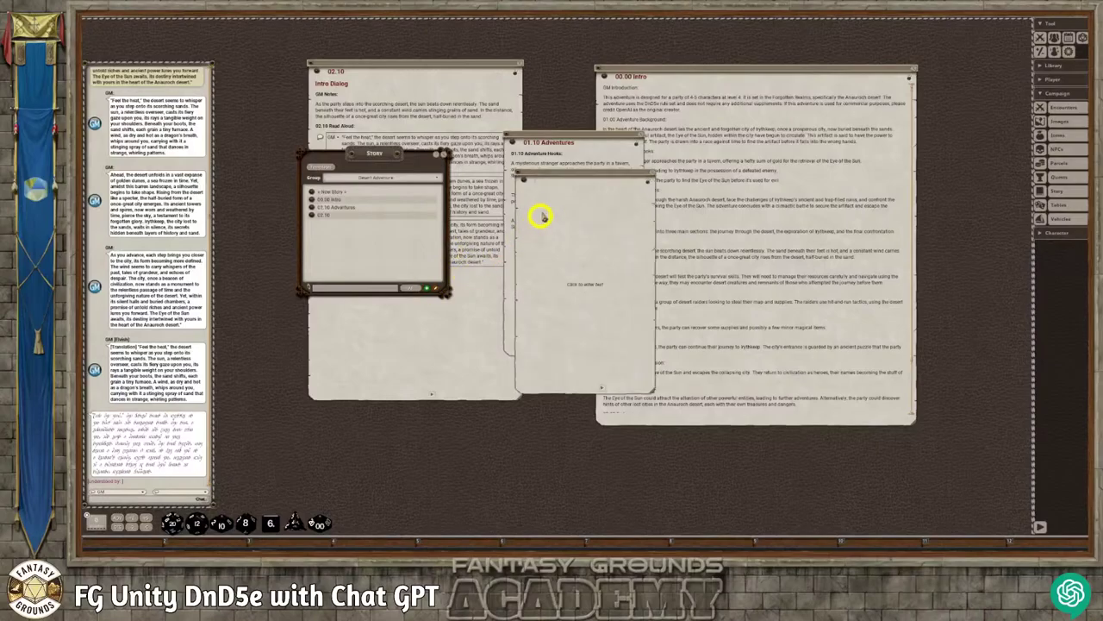
left_click_drag(567, 168, 668, 228)
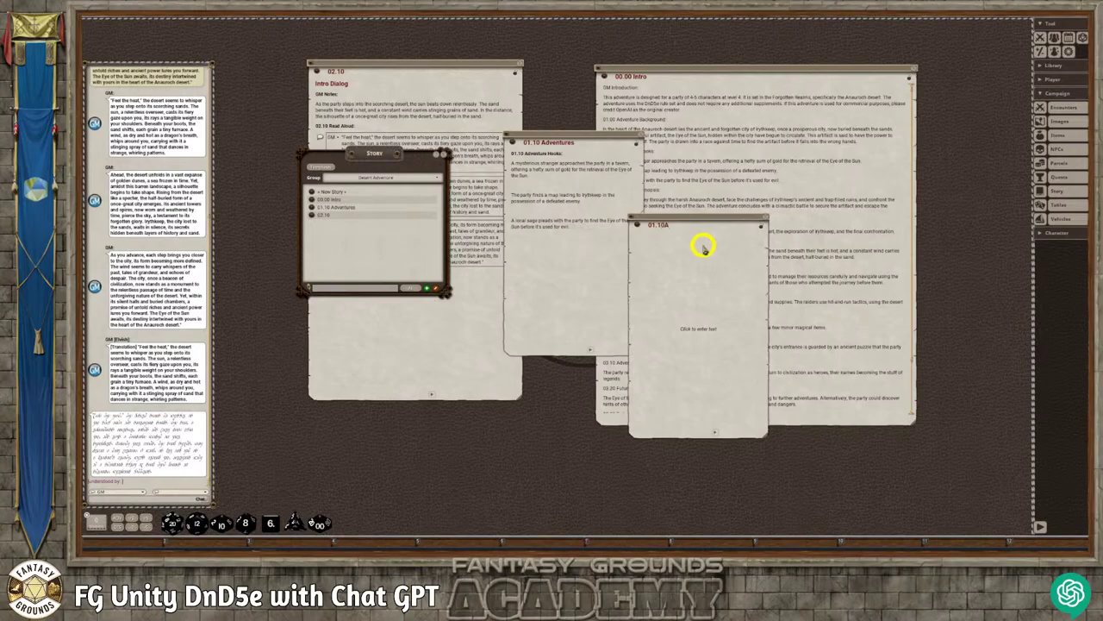
- Paste the ChatGPT reply into 01.10A and retitle its first line 'Adventure Hook A'
left_click(684, 249)
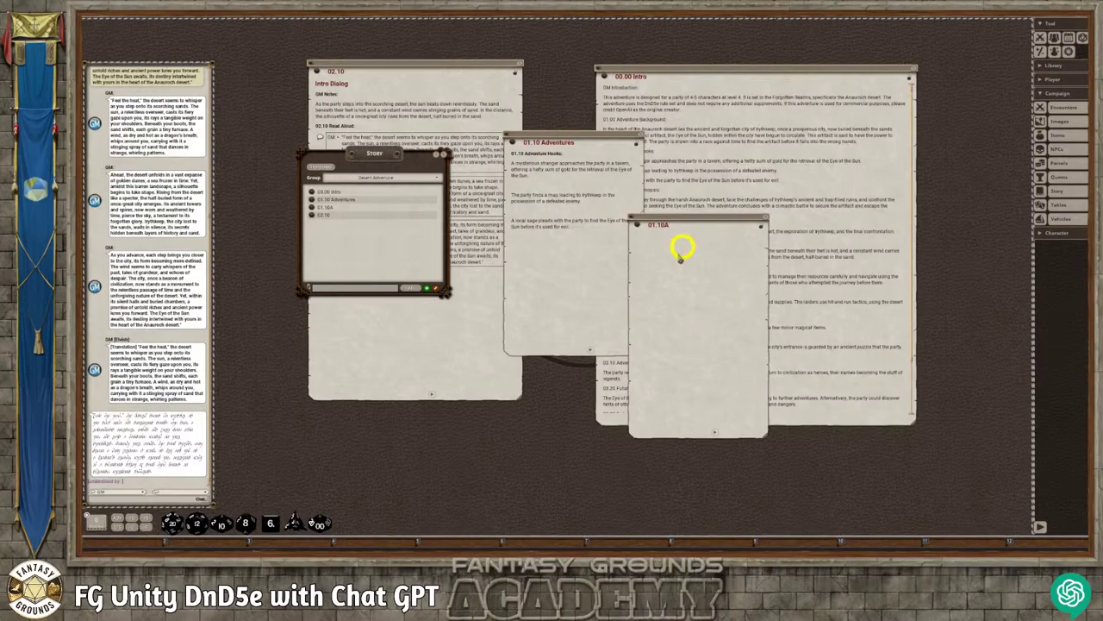
key("ctrl+v")
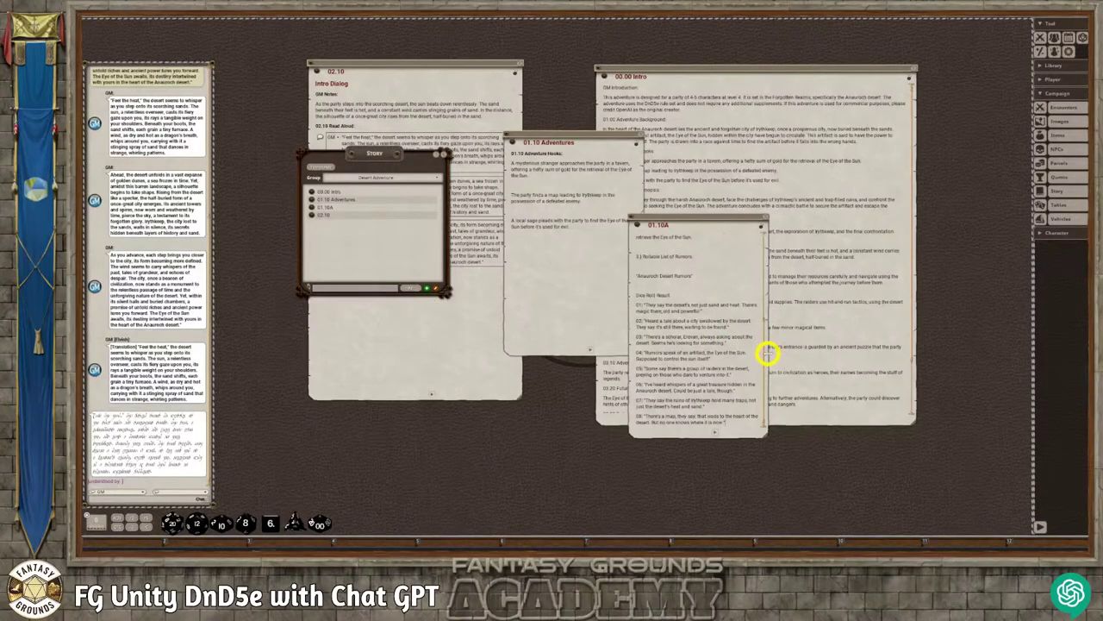
left_click_drag(767, 352, 955, 361)
scroll(721, 315, "up", 3)
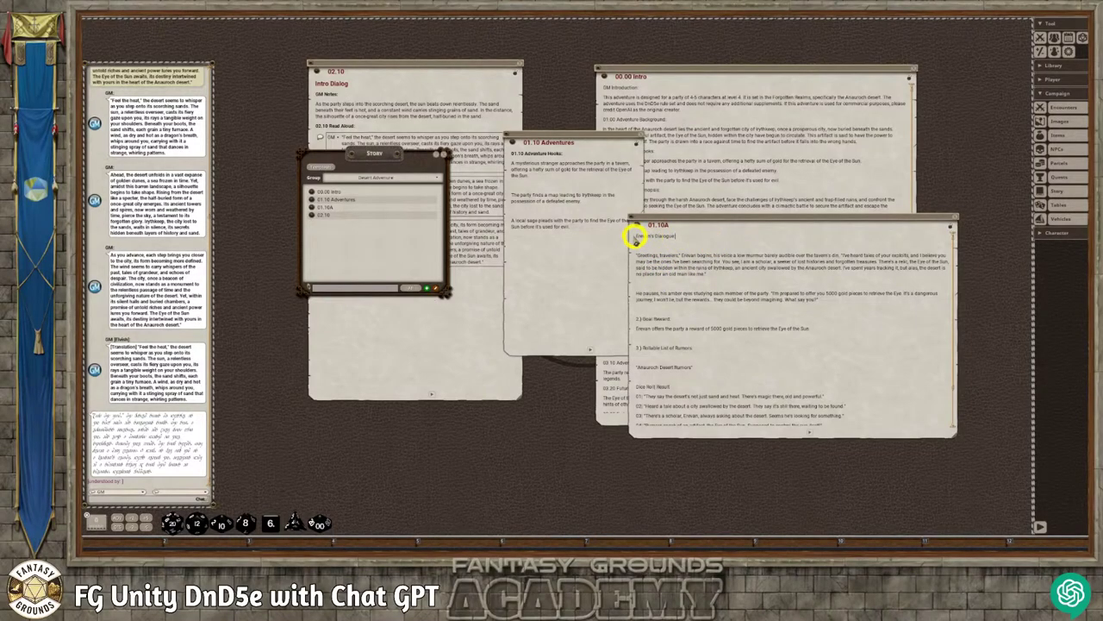
left_click(697, 244)
left_click_drag(697, 244, 660, 250)
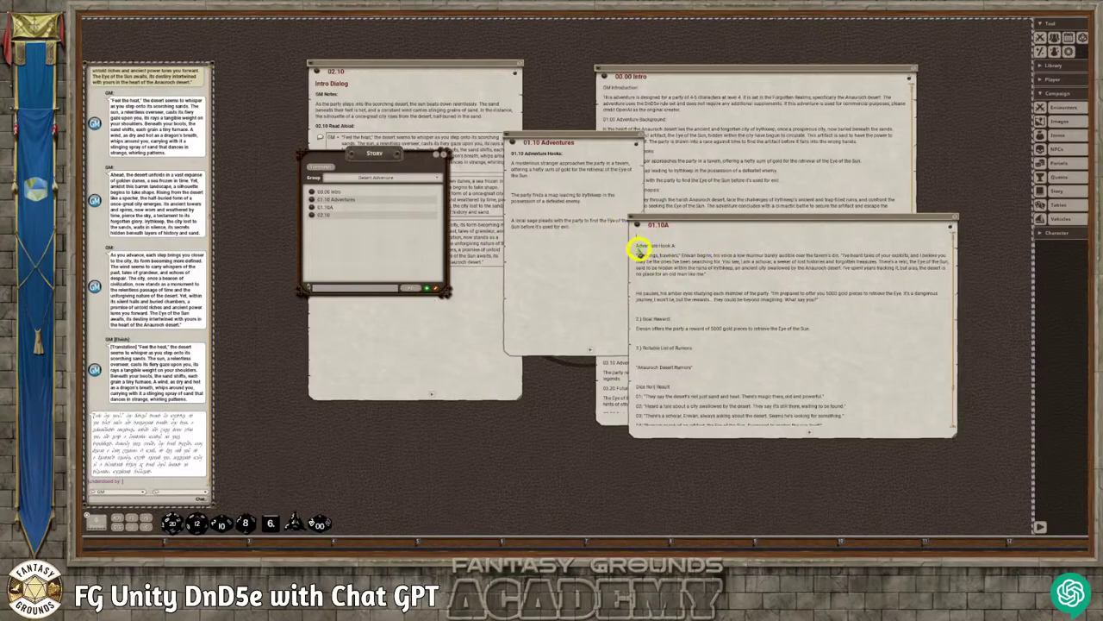
scroll(656, 254, "down", 1)
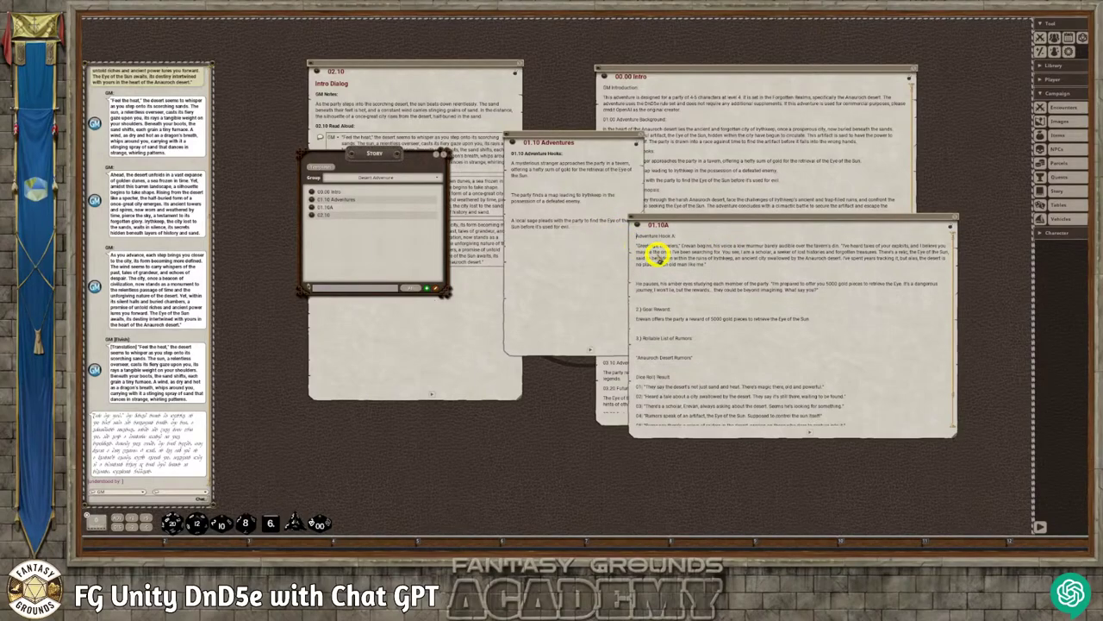
- Make Adventure Hook A a heading, bold Erevan's Dialog, and clean up the text spacing
left_click(628, 233)
key("ctrl+1")
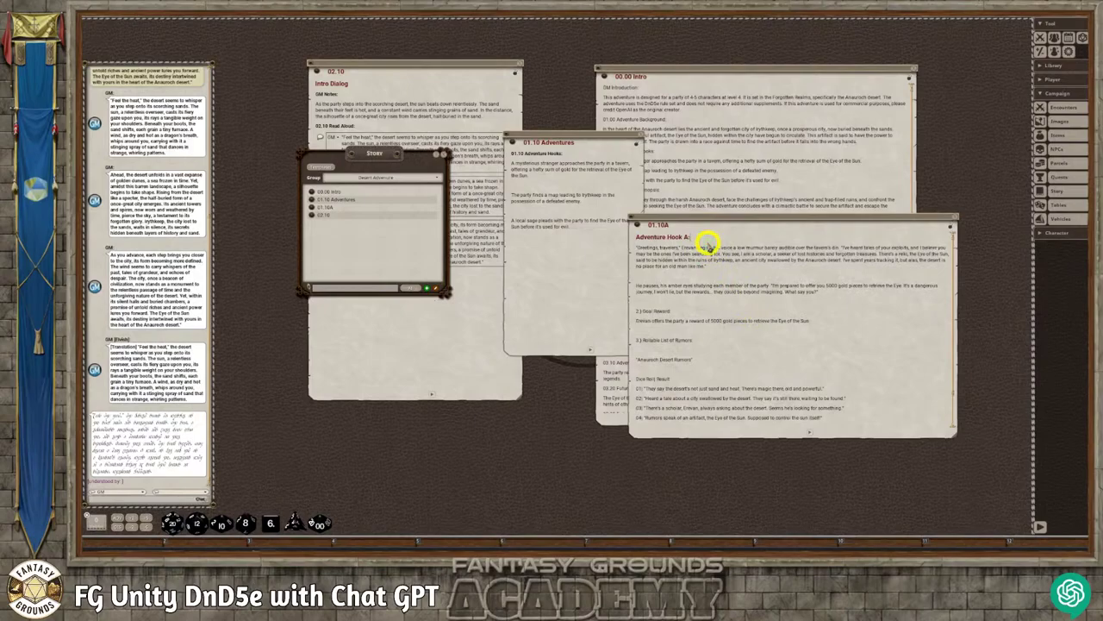
key("Return")
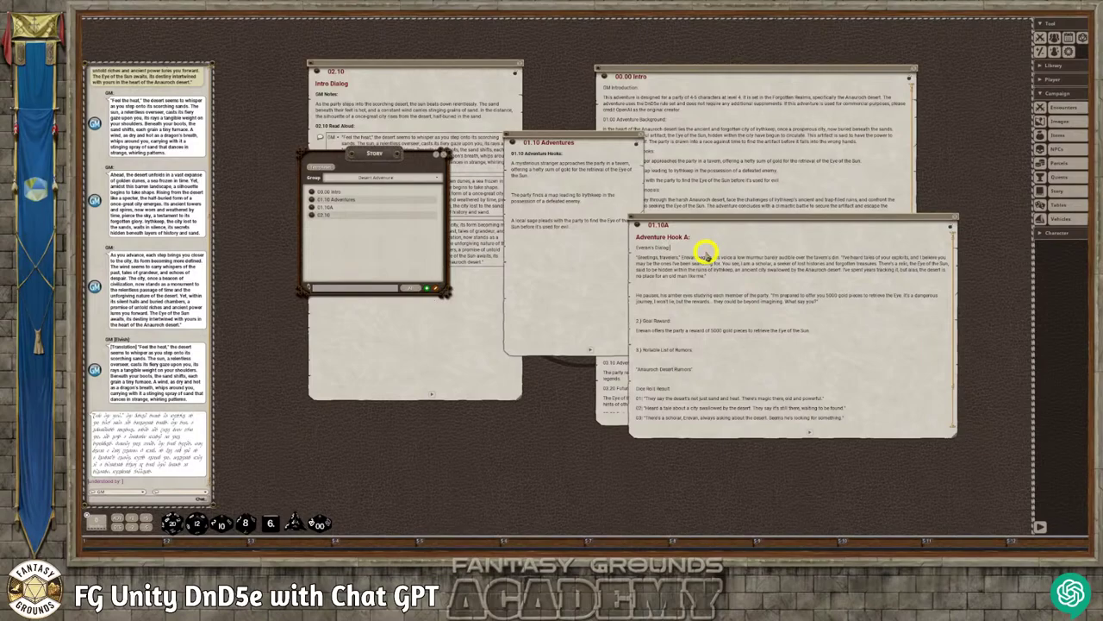
left_click_drag(715, 247, 638, 249)
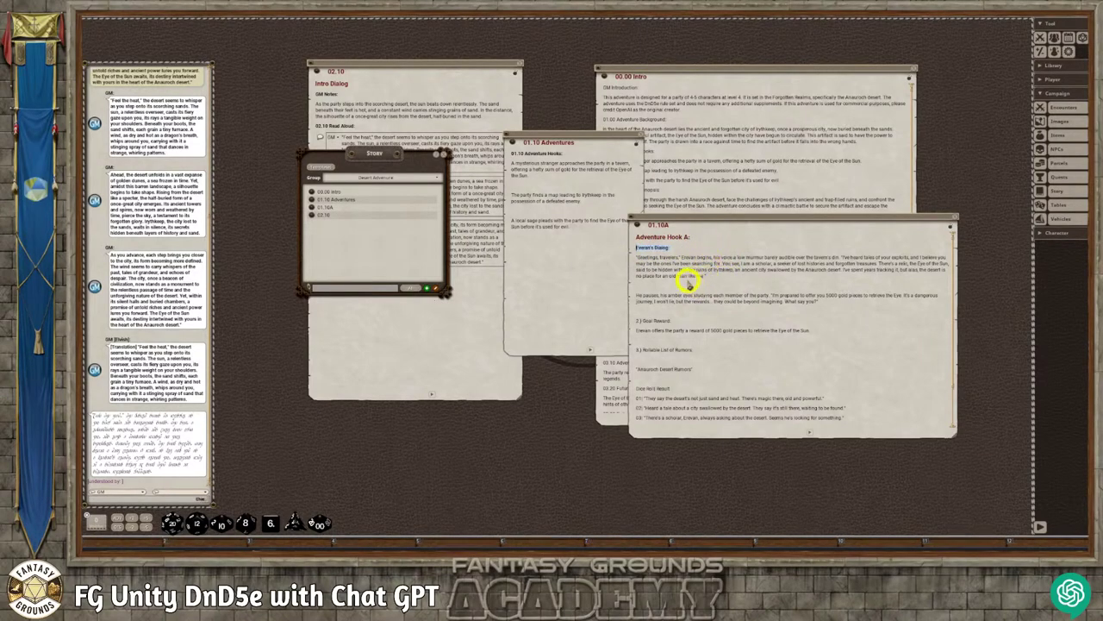
key("BackSpace")
key("ctrl+v")
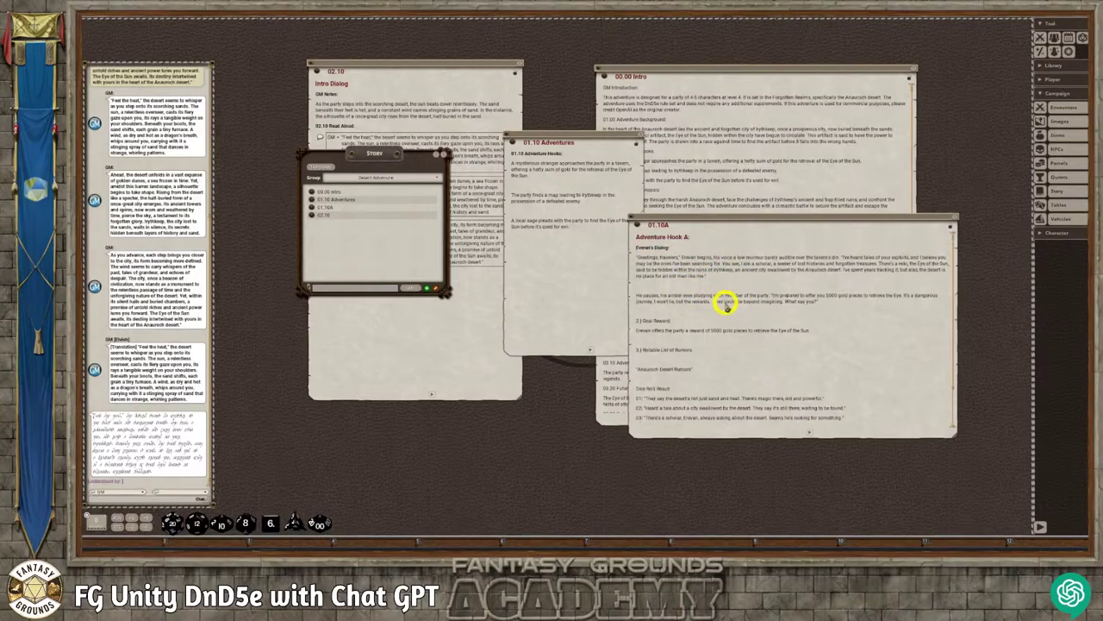
right_click(659, 276)
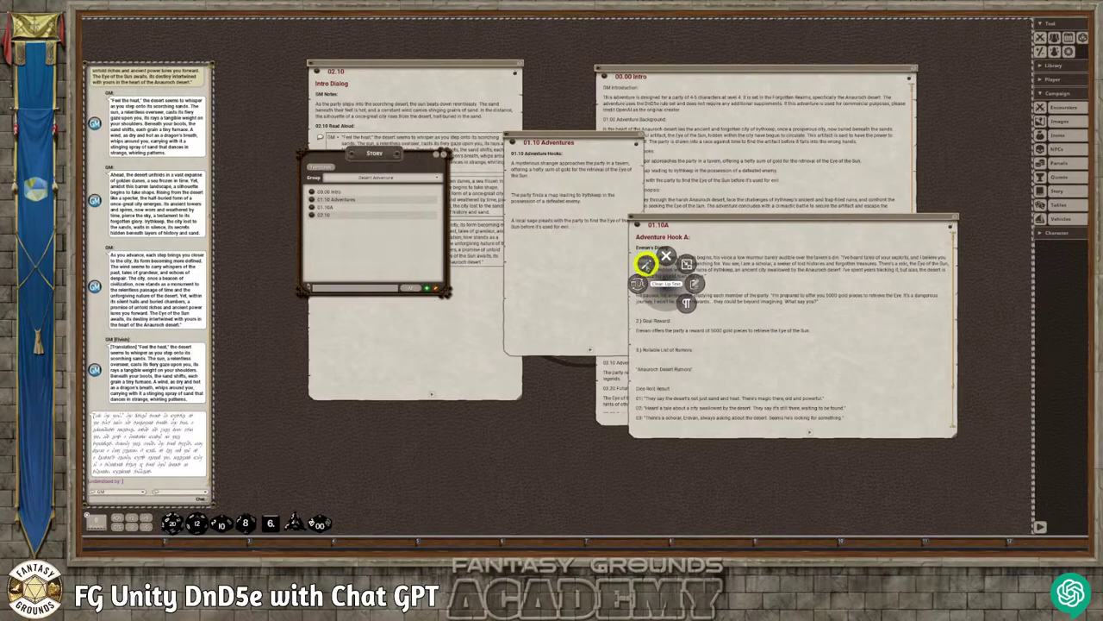
left_click(645, 265)
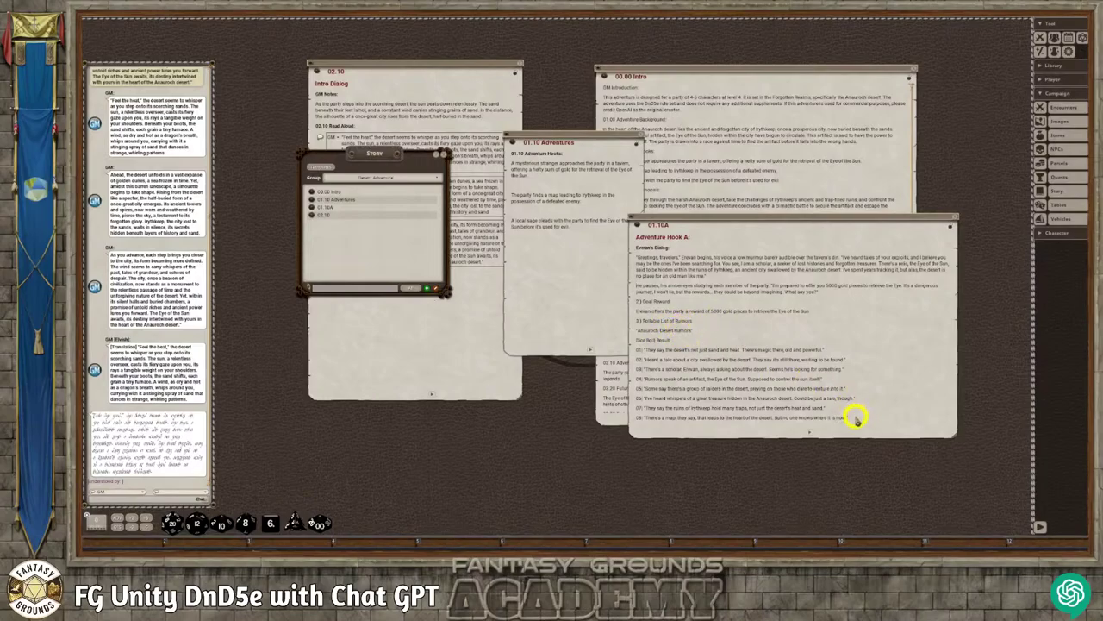
- Select rumors 01–08 together with the Dice Roll Result header
left_click_drag(858, 419, 639, 324)
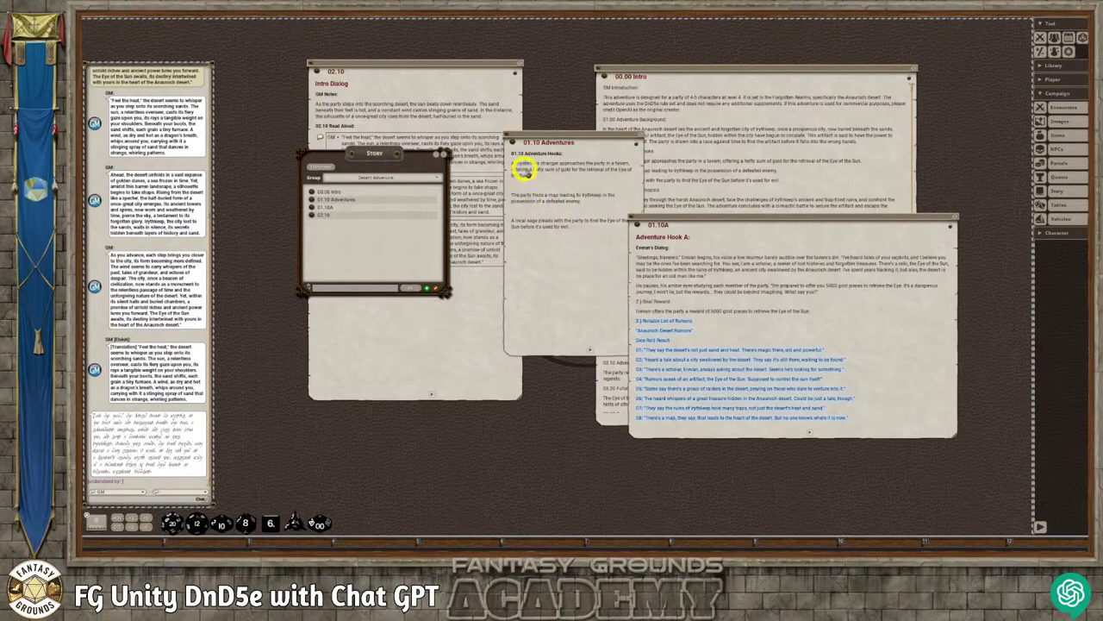
left_click(710, 328)
left_click_drag(847, 418, 635, 343)
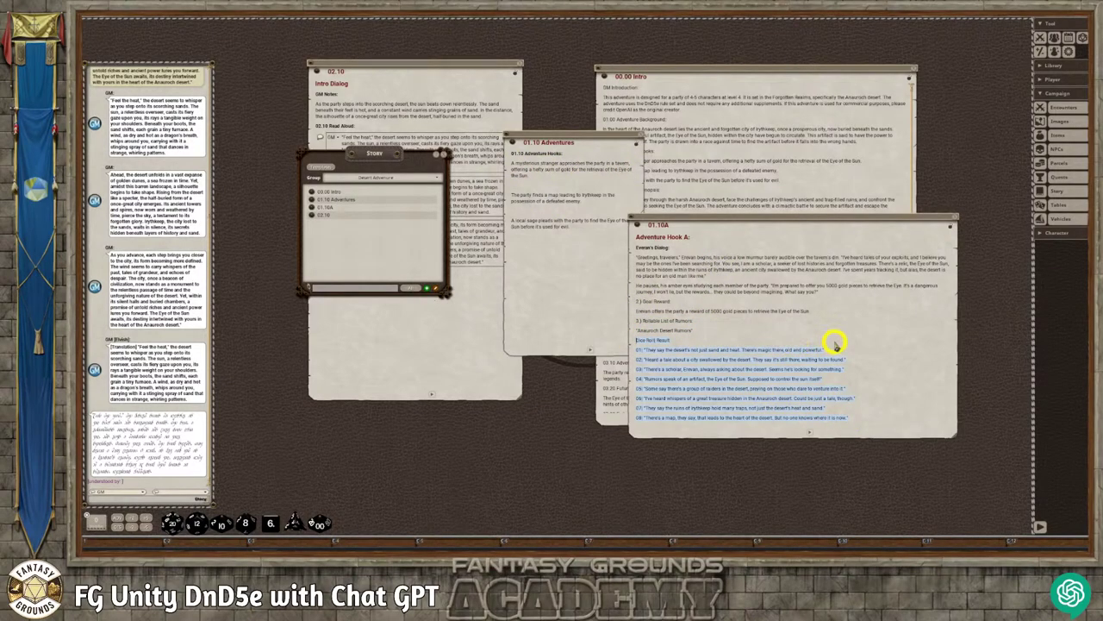
- Open the Tables list filtered to the Desert Adventure group and open the Import Table dialog
left_click(1067, 204)
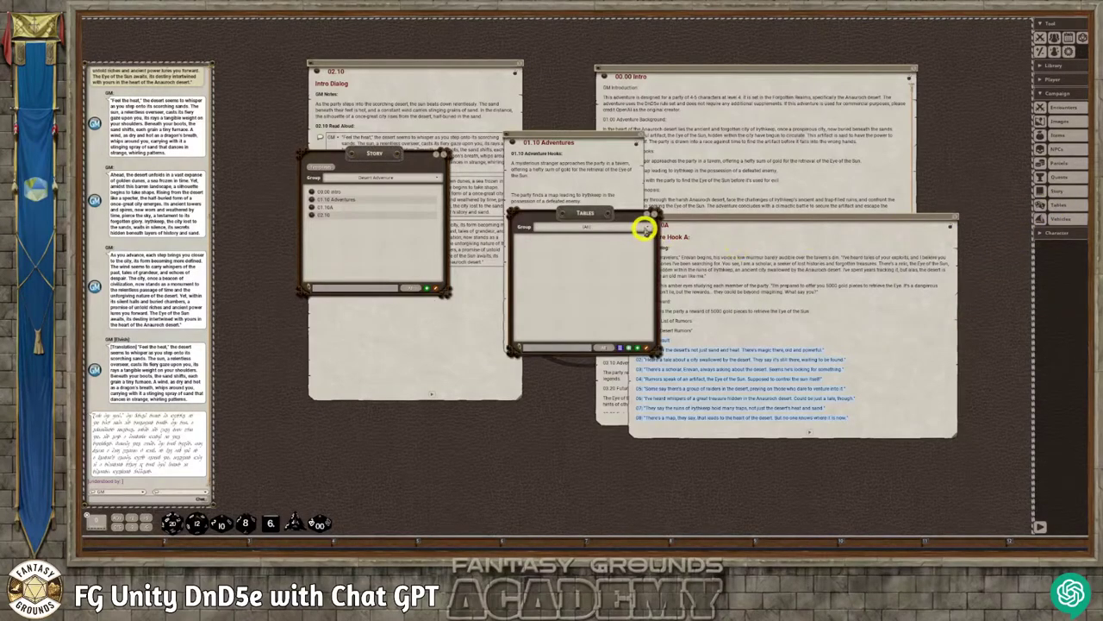
left_click(645, 228)
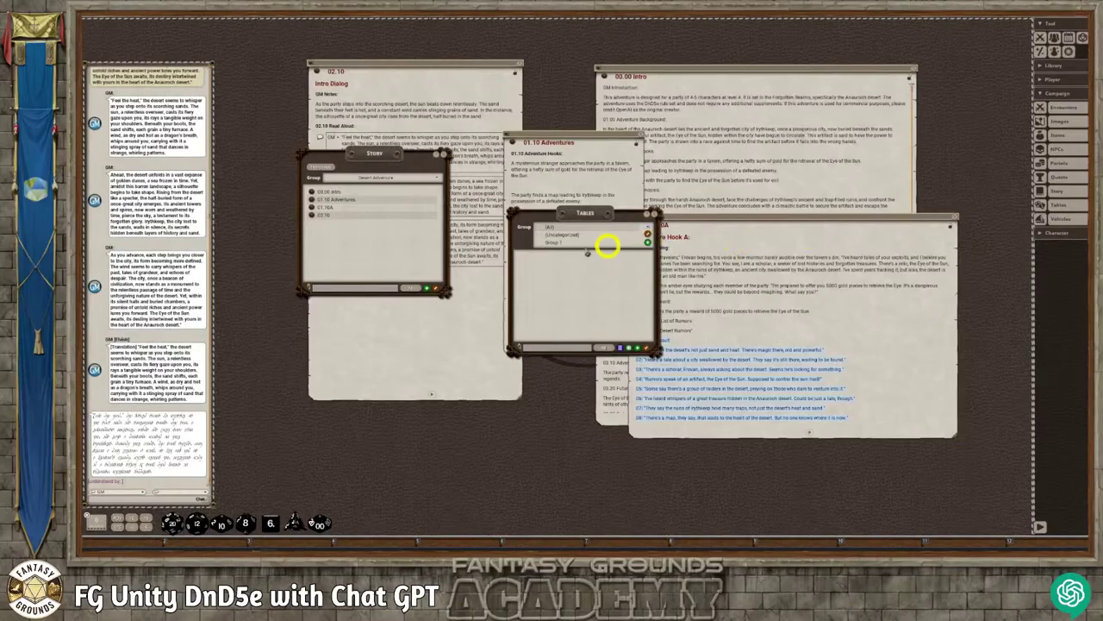
left_click(645, 229)
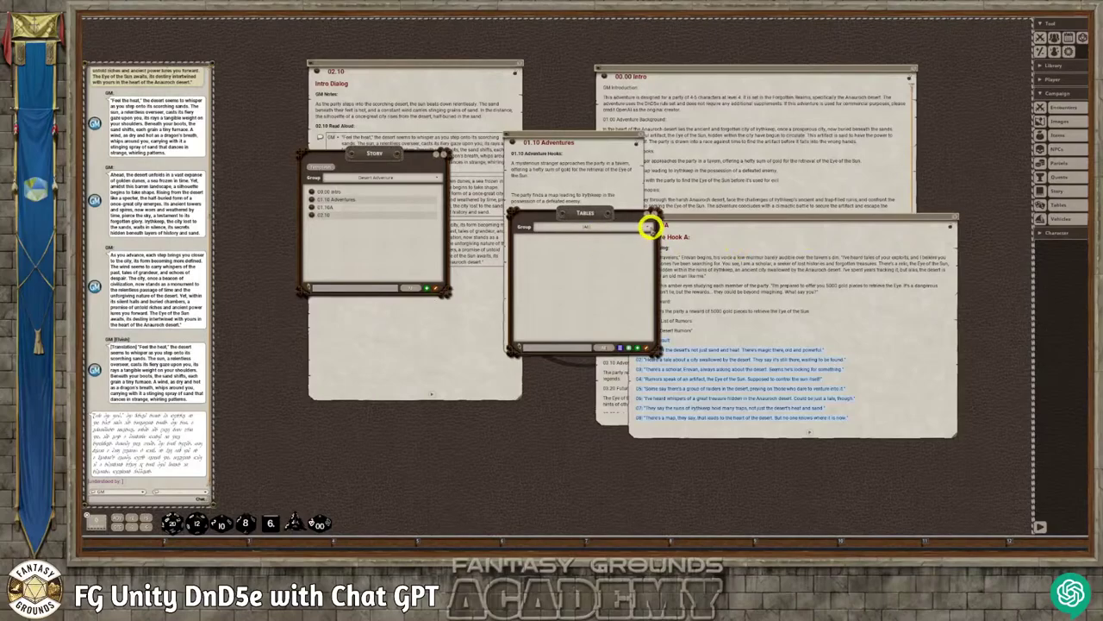
left_click(649, 228)
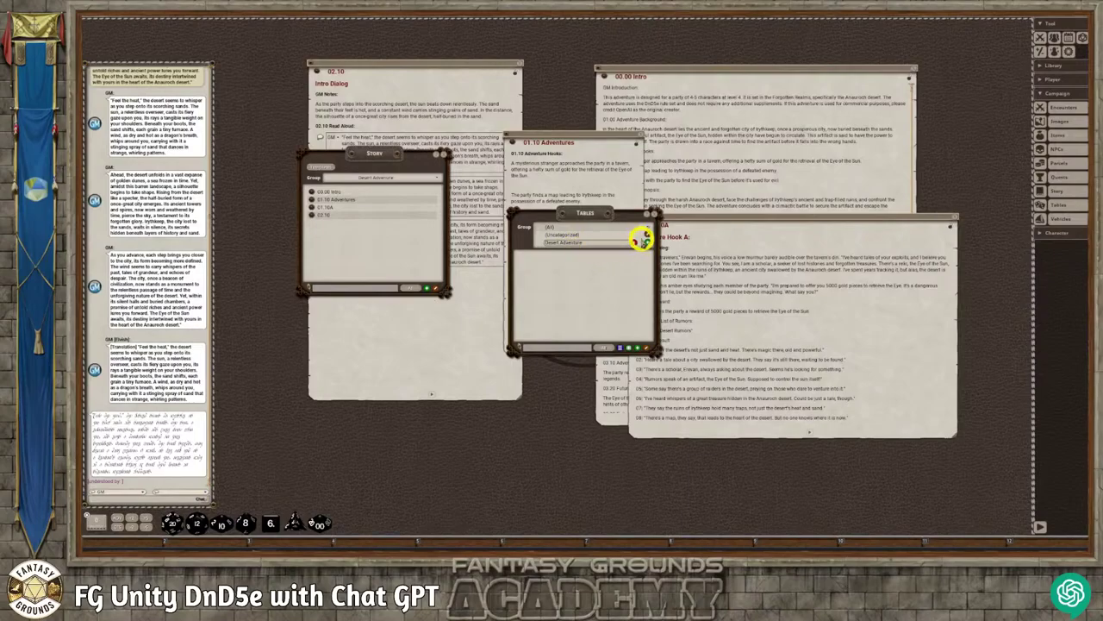
left_click(583, 243)
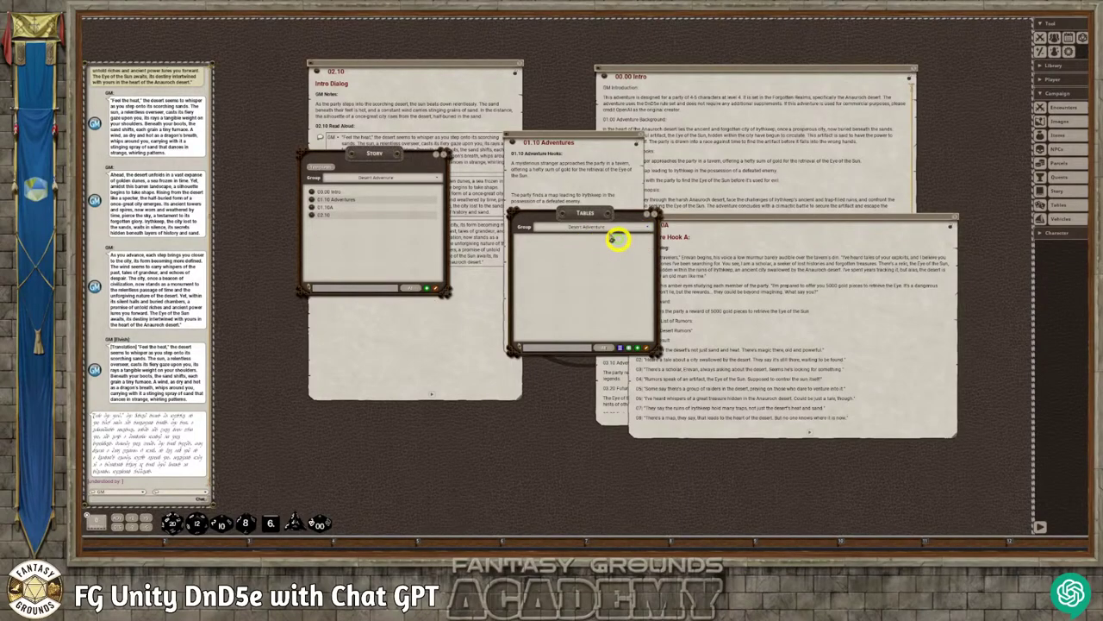
left_click_drag(586, 216, 533, 216)
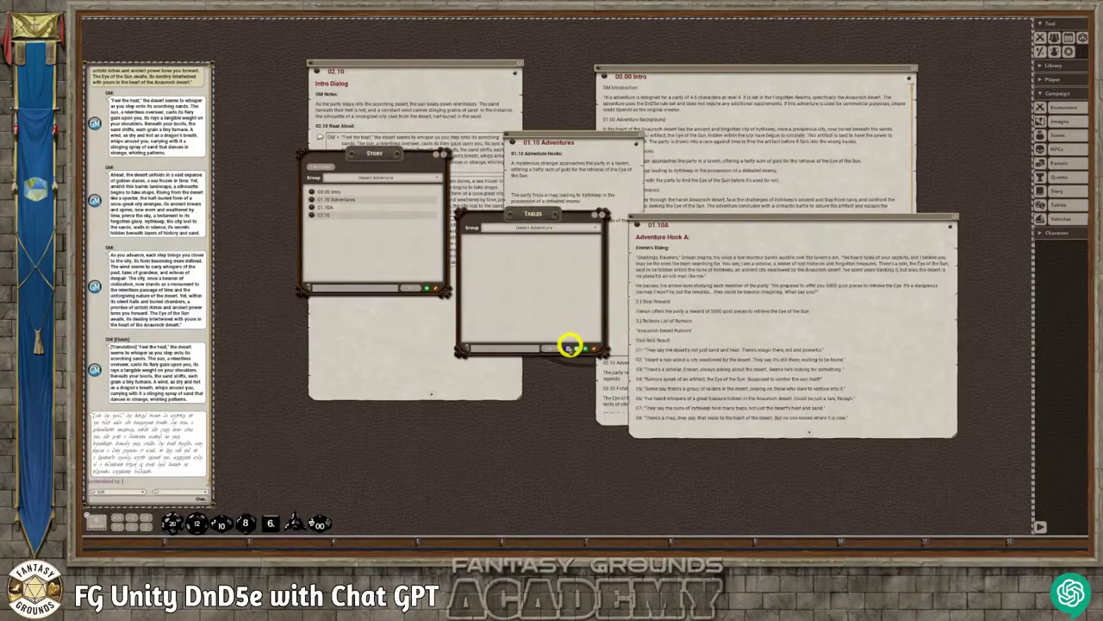
left_click(569, 347)
- Paste the rumor list into Import Table as Delimited data with a Pipe delimiter
left_click(560, 253)
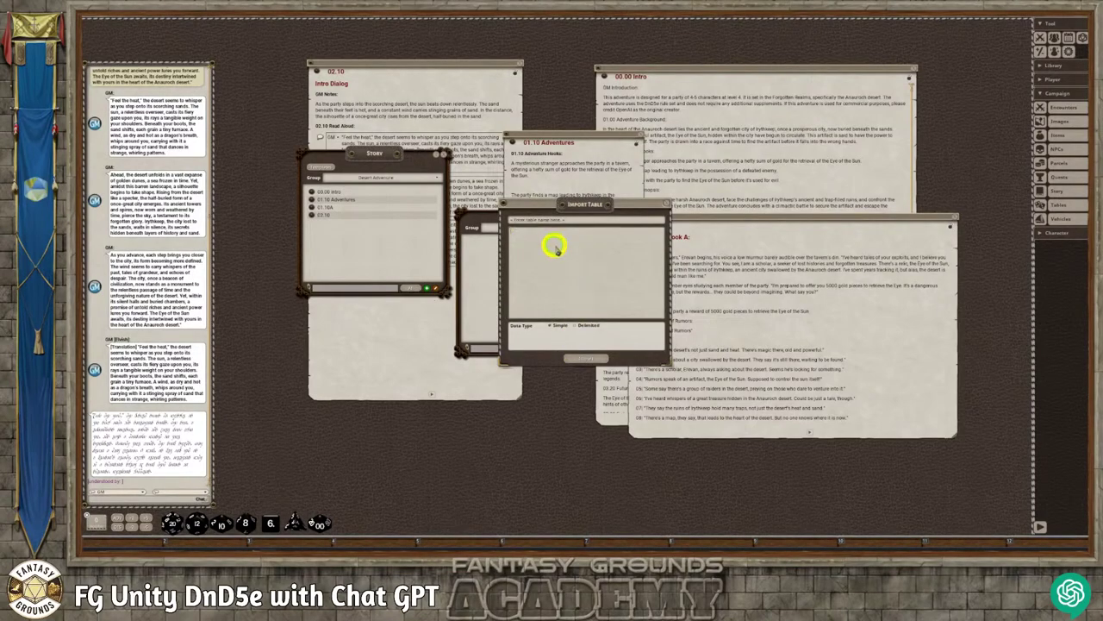
key("ctrl+v")
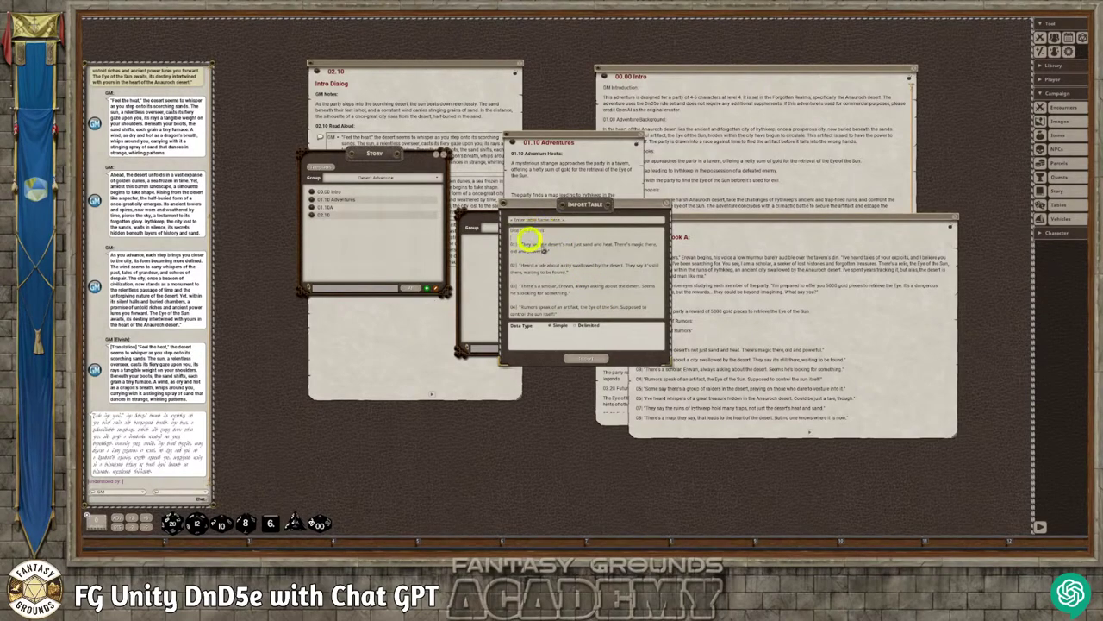
scroll(586, 256, "down", 1)
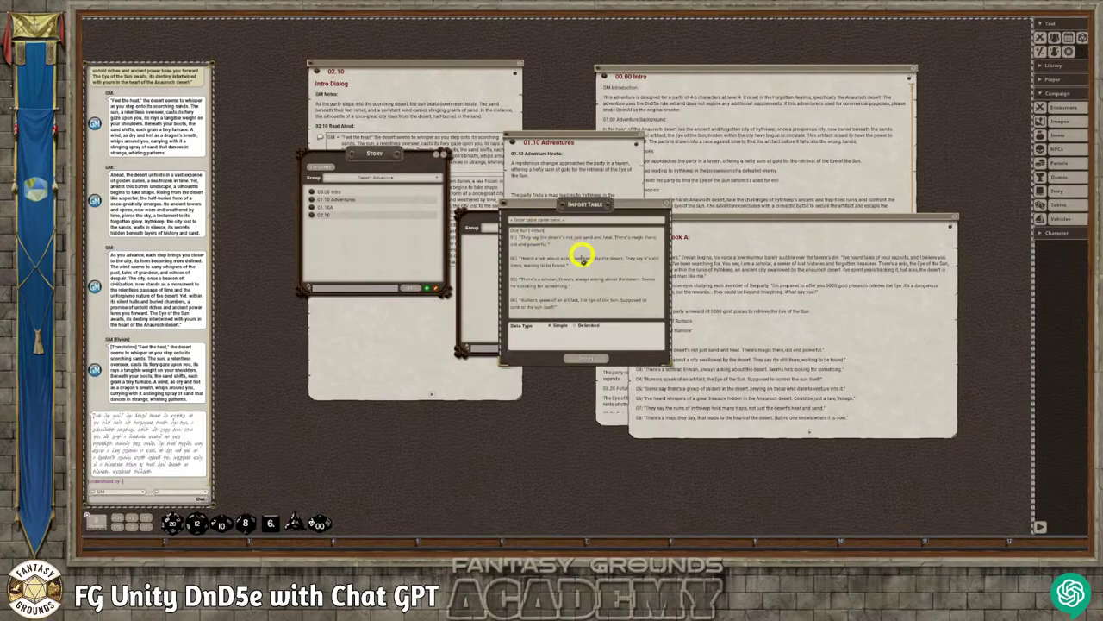
scroll(580, 258, "down", 4)
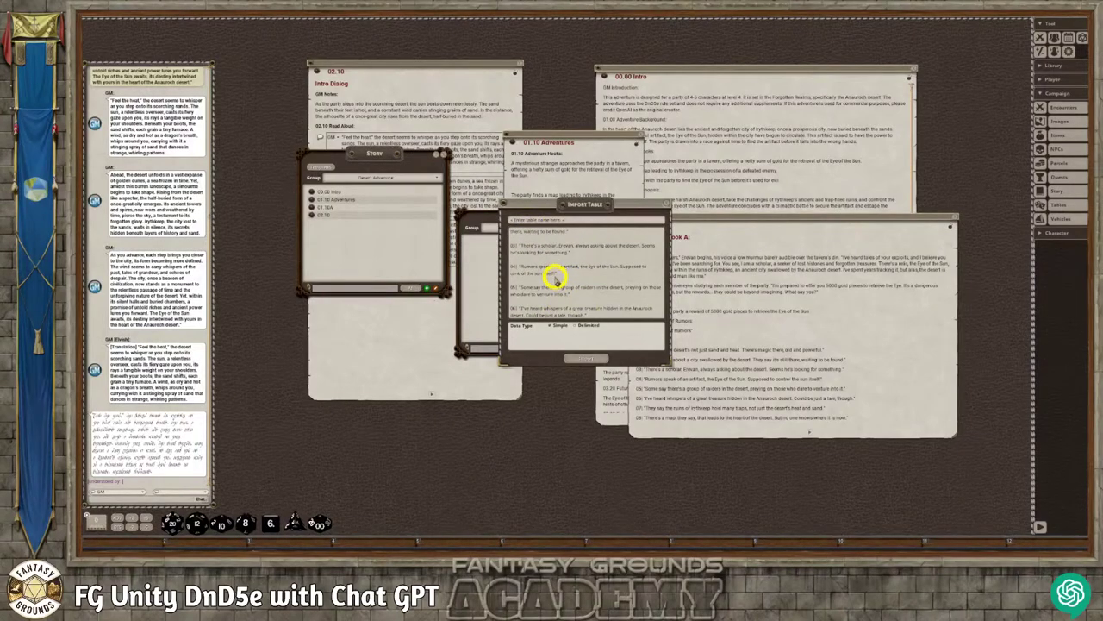
scroll(556, 280, "up", 5)
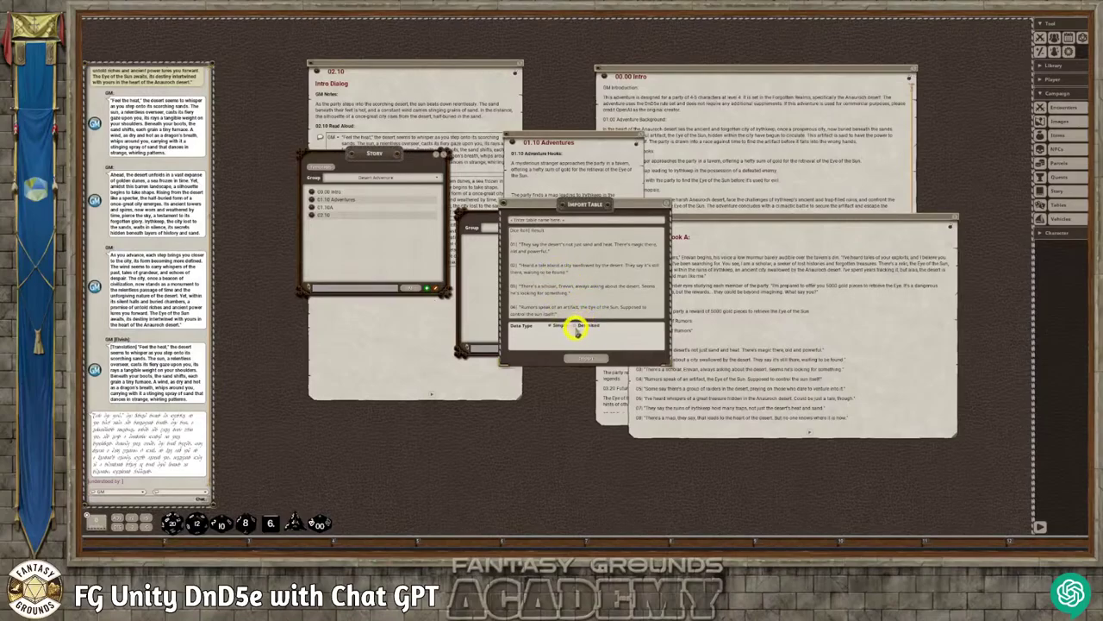
left_click(579, 325)
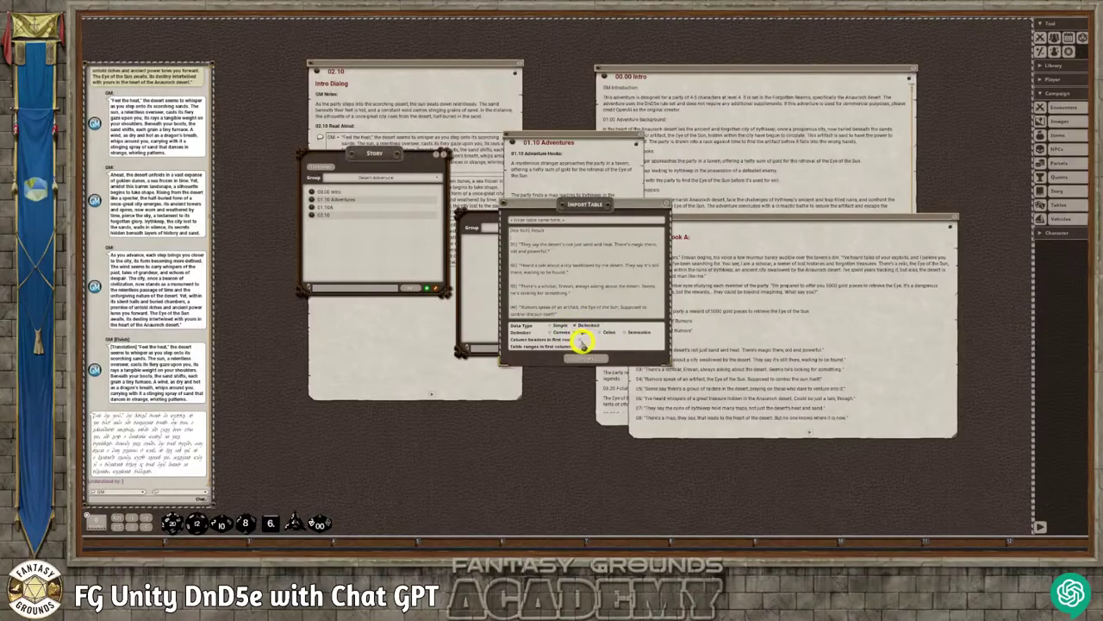
left_click(582, 333)
left_click(584, 328)
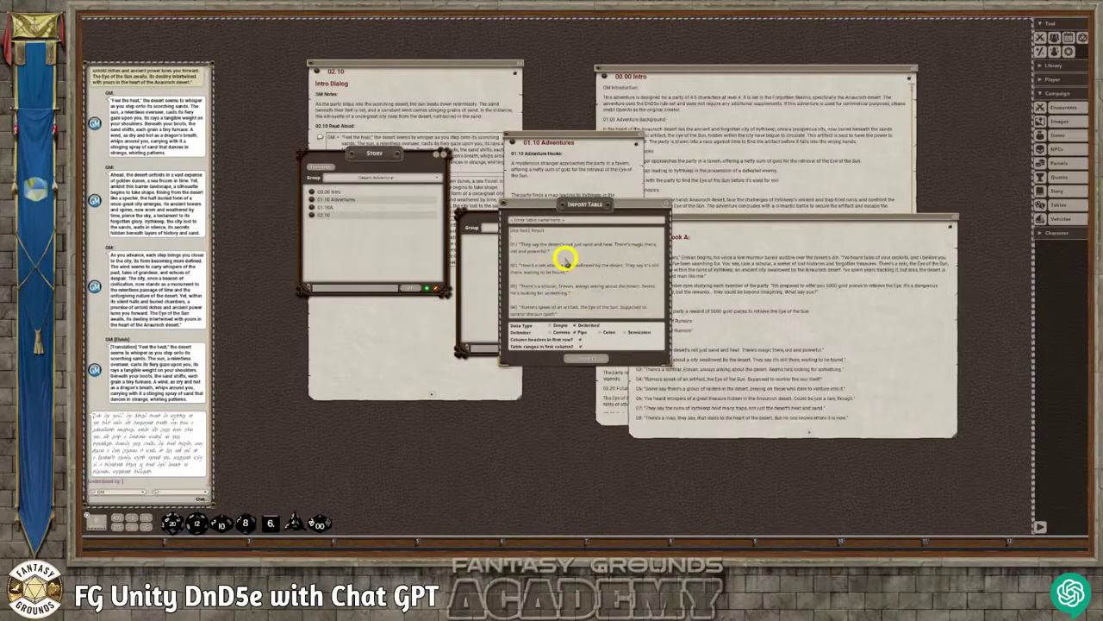
- Name the new table 'Tavern Table' and import it into the Desert Adventure group
left_click(570, 222)
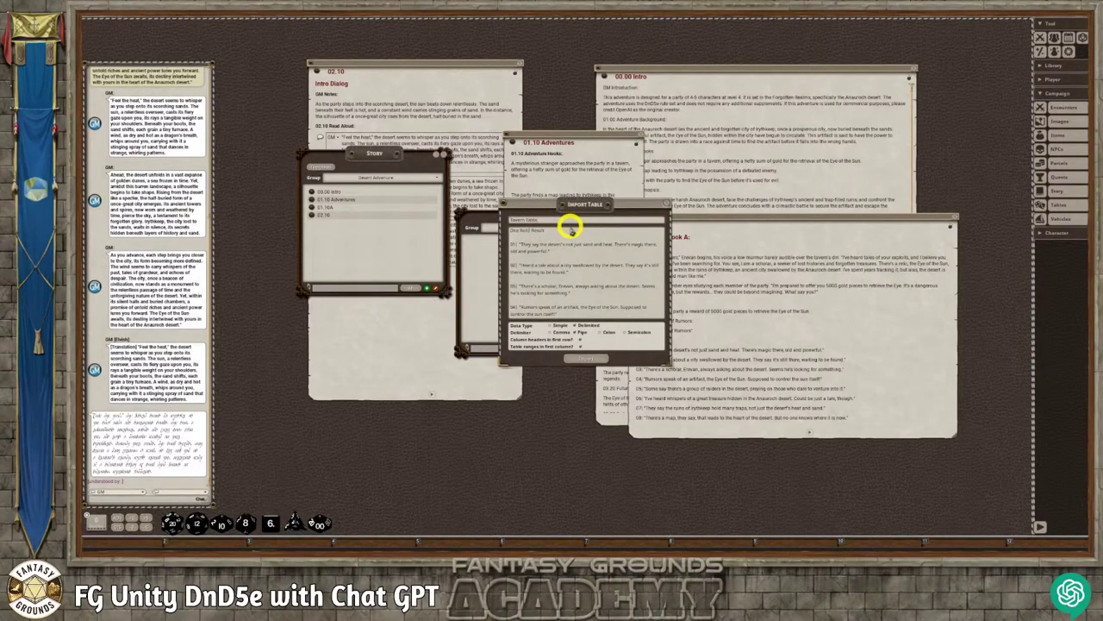
left_click_drag(584, 210, 633, 267)
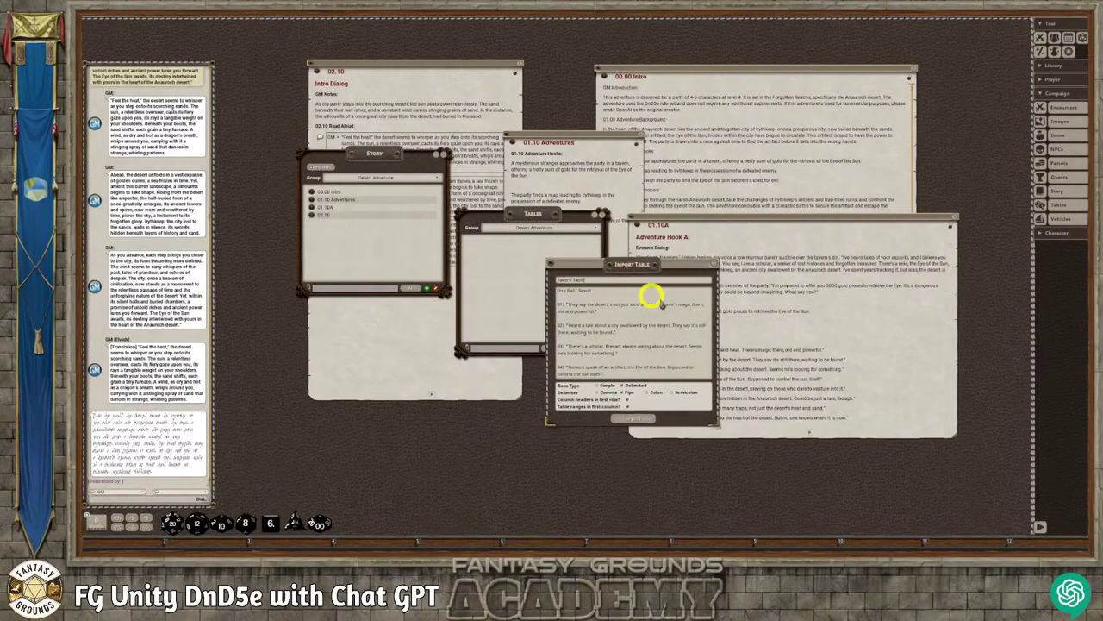
scroll(638, 344, "down", 3)
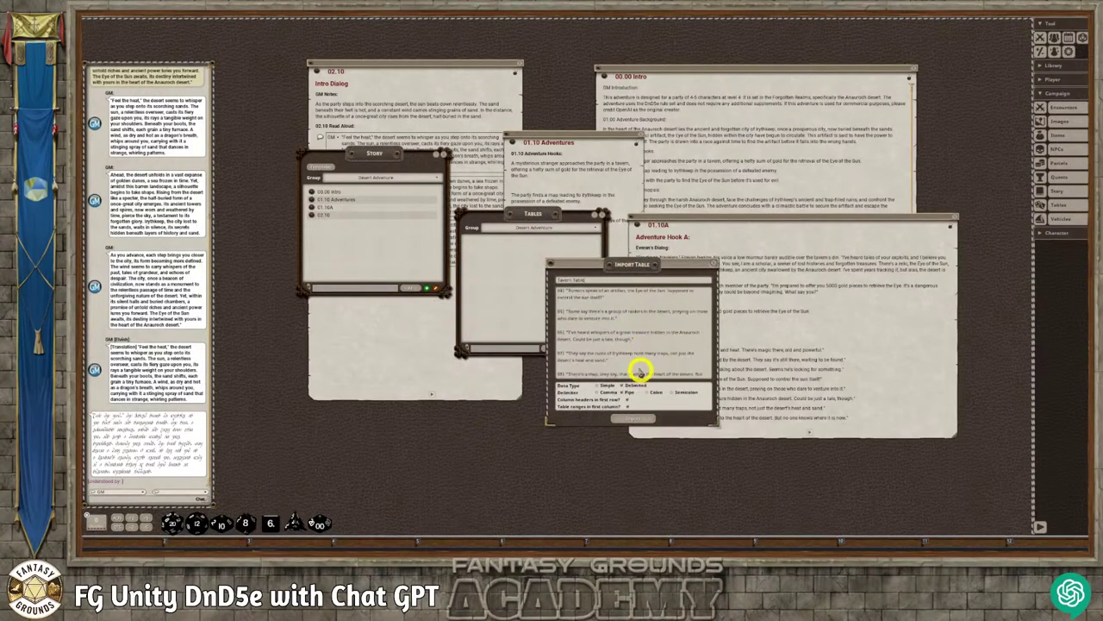
scroll(621, 354, "down", 1)
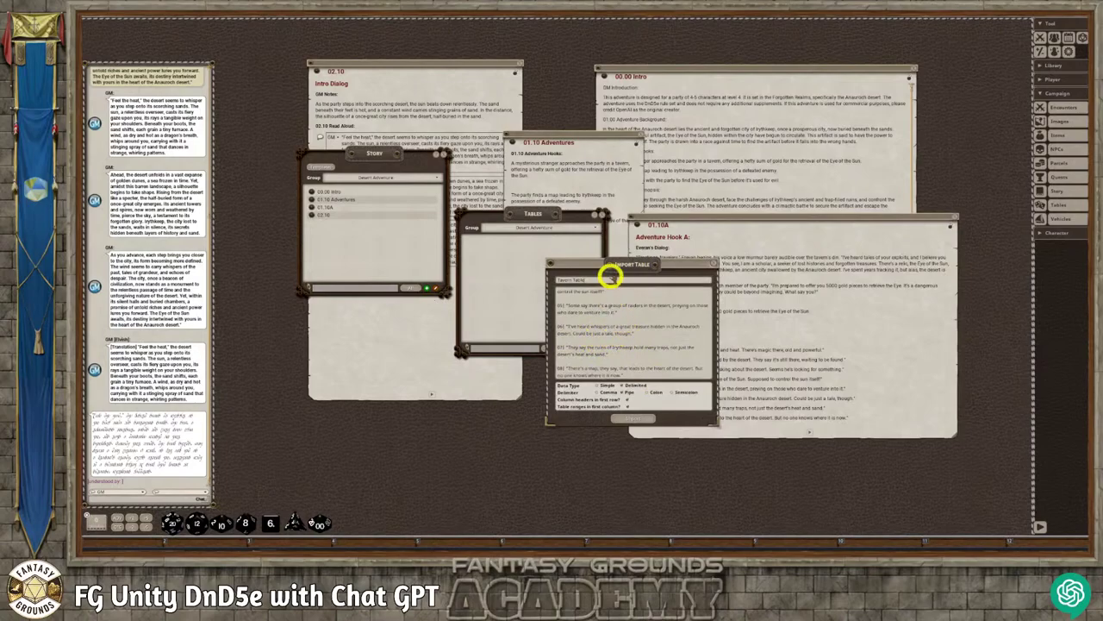
left_click_drag(609, 276, 447, 261)
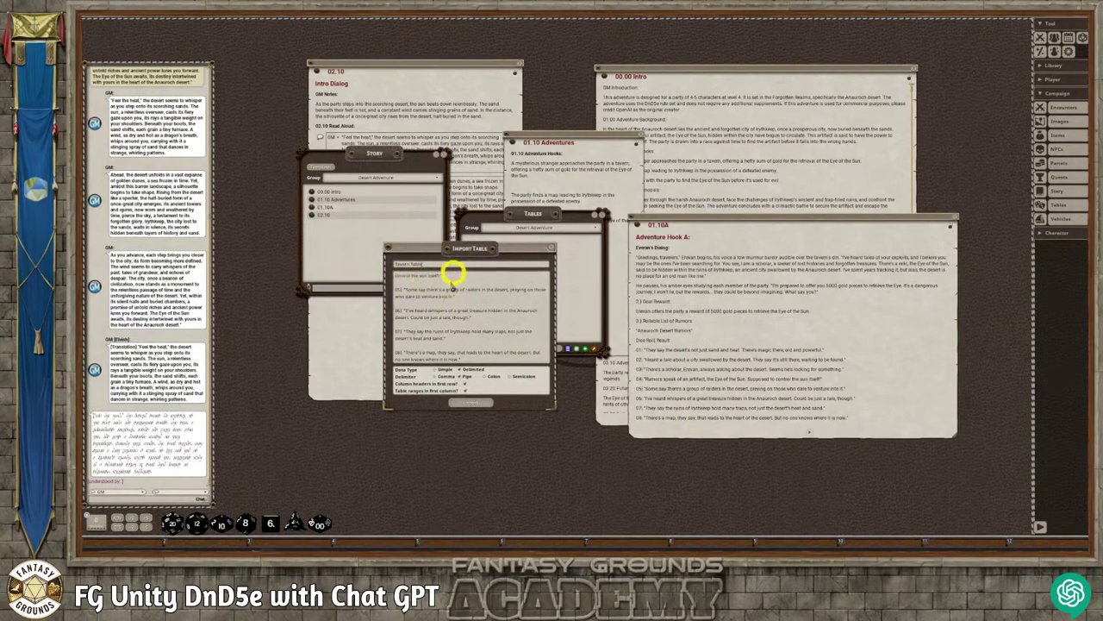
scroll(446, 310, "up", 2)
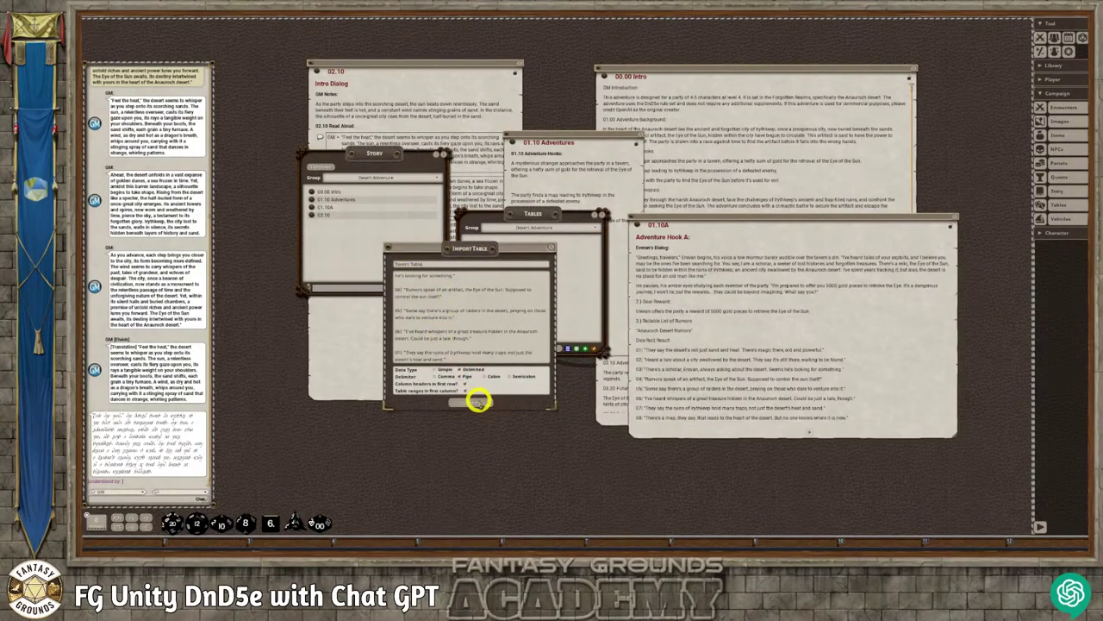
left_click(478, 401)
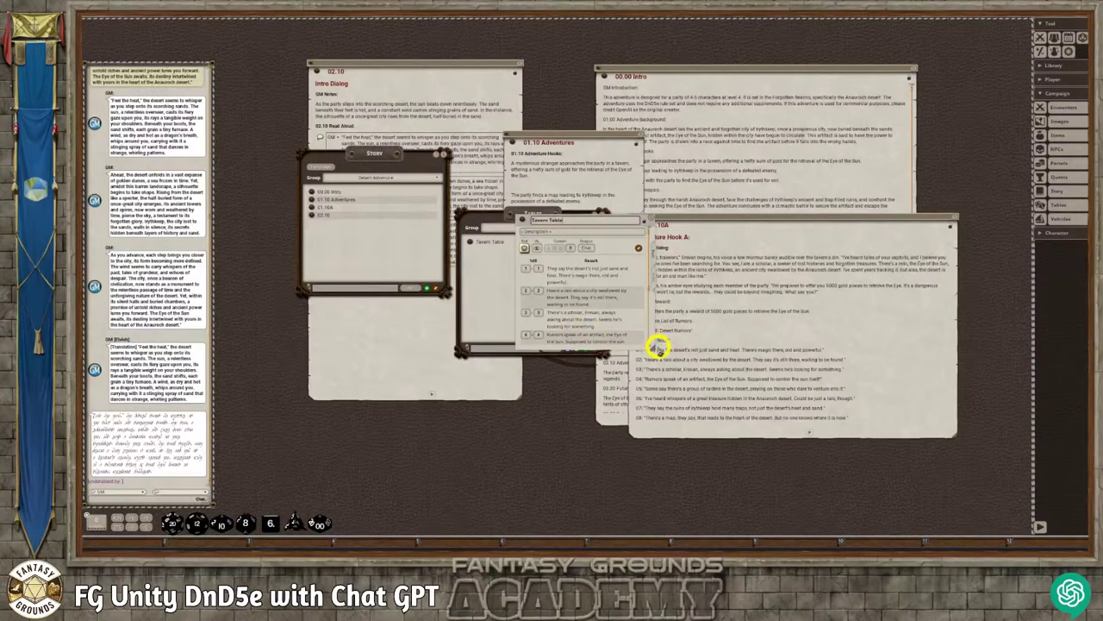
- Widen the Tavern Table, hide its description row, and roll rumors from it into chat
left_click_drag(652, 348, 803, 461)
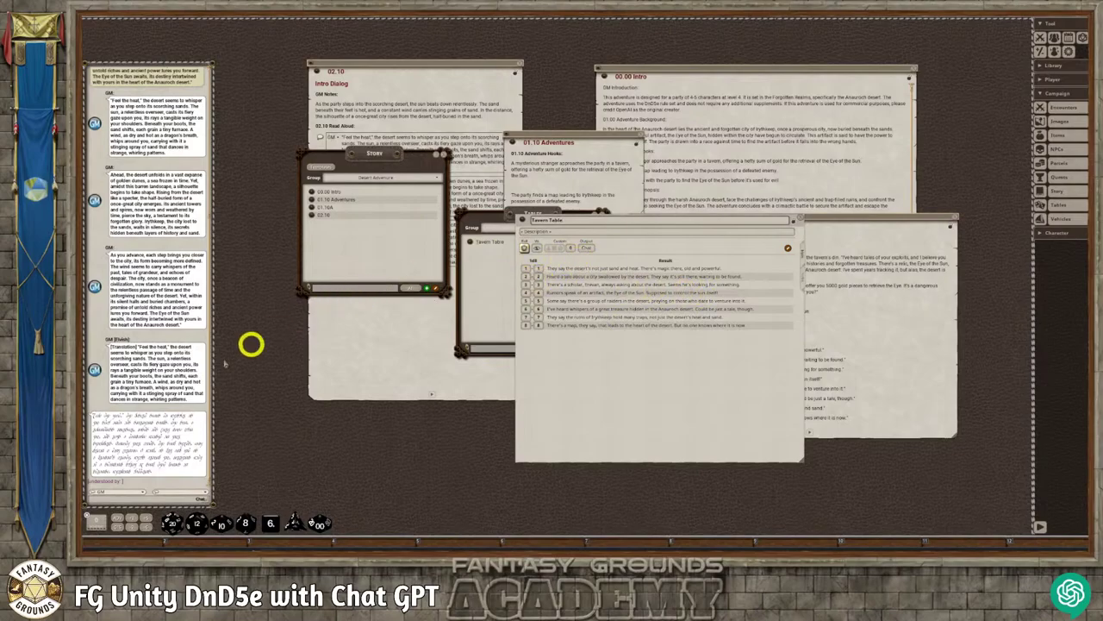
left_click(540, 243)
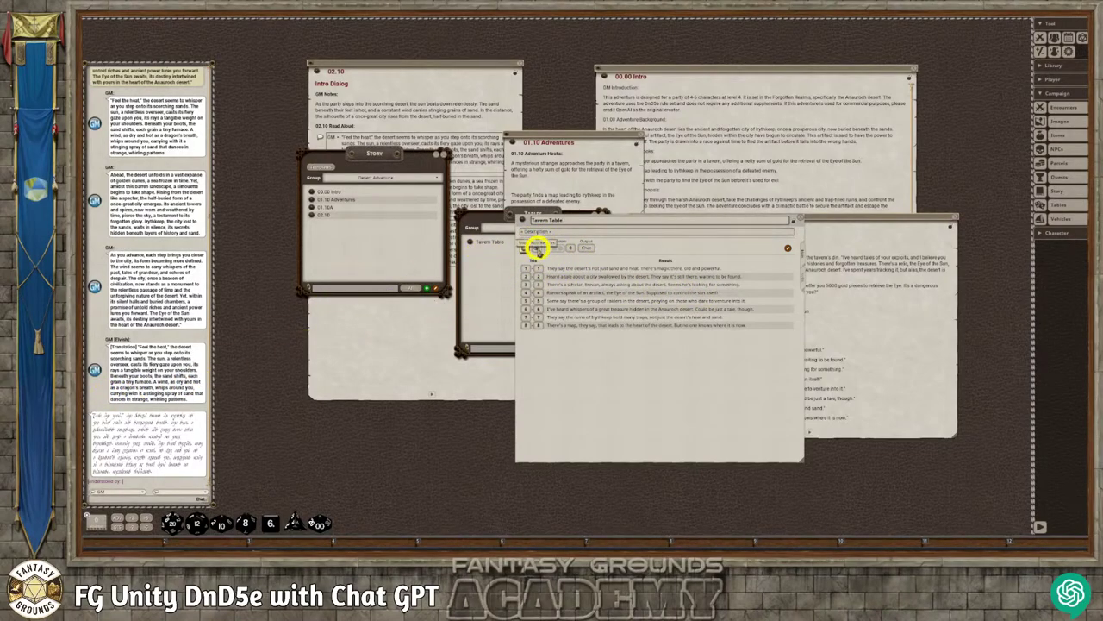
left_click(793, 221)
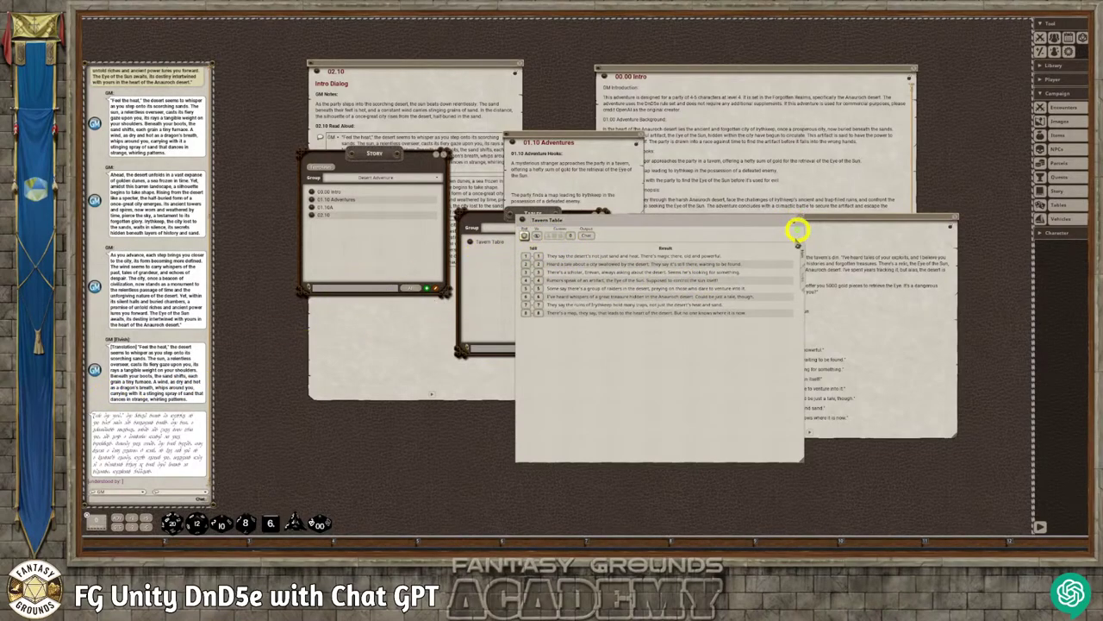
left_click(524, 236)
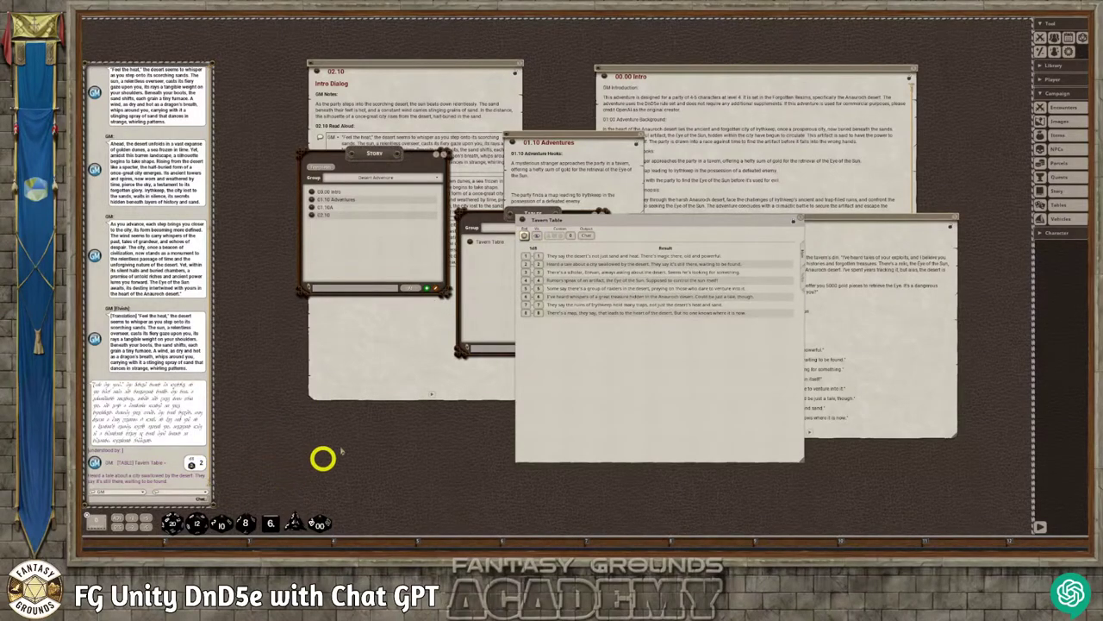
left_click(524, 235)
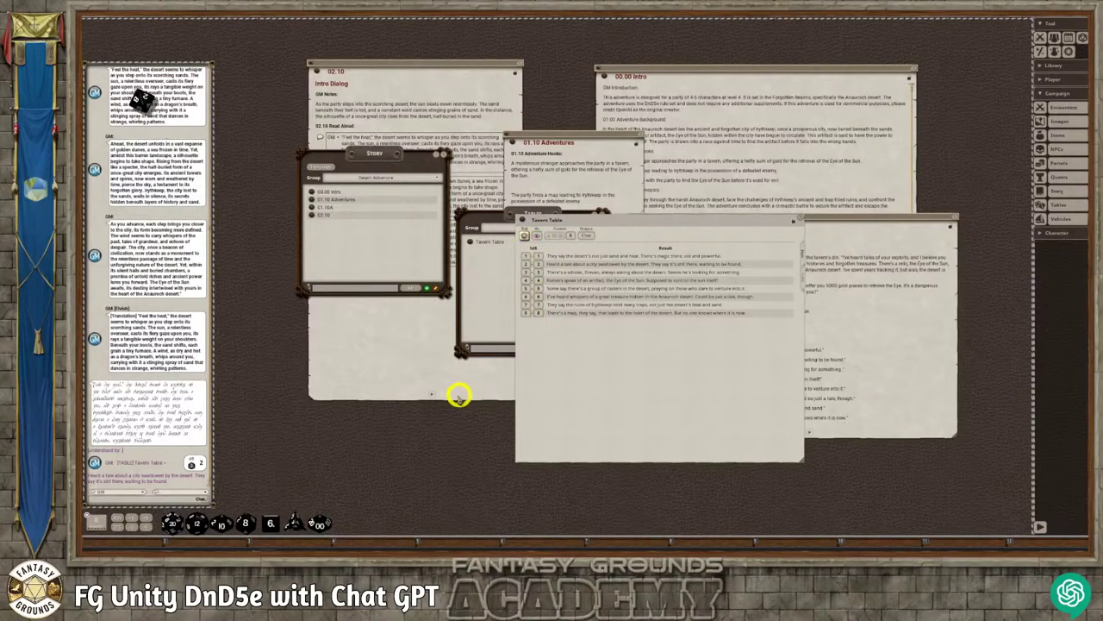
left_click(524, 233)
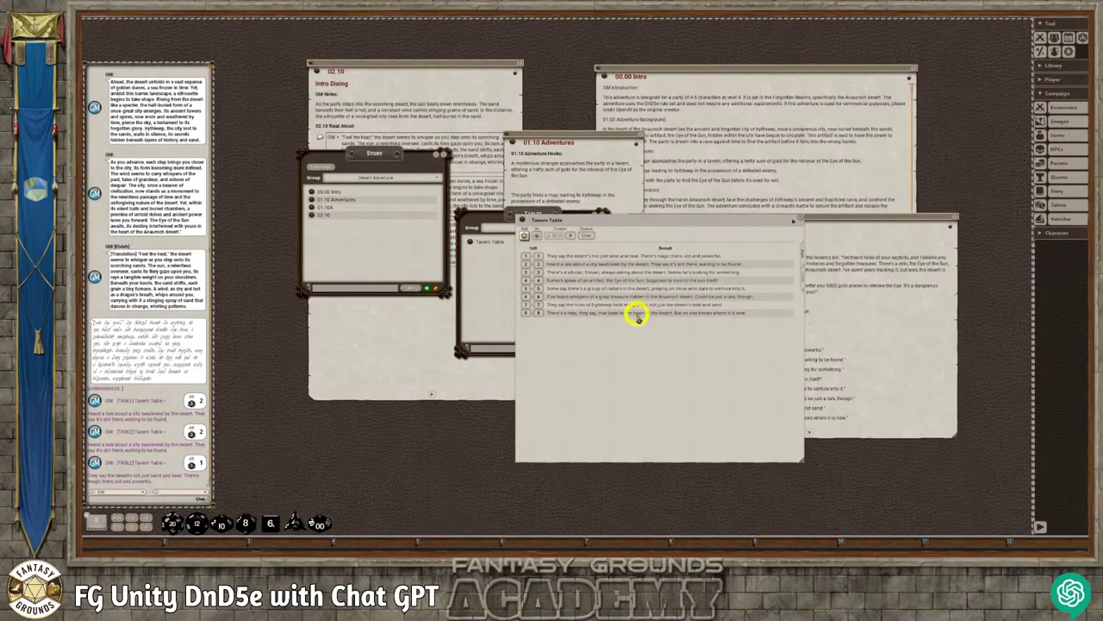
- Close the Story and Tables lists, then move 01.10 Adventures up-left and enlarge it
left_click(444, 153)
left_click_drag(650, 234, 730, 221)
left_click_drag(541, 229, 396, 293)
left_click(440, 281)
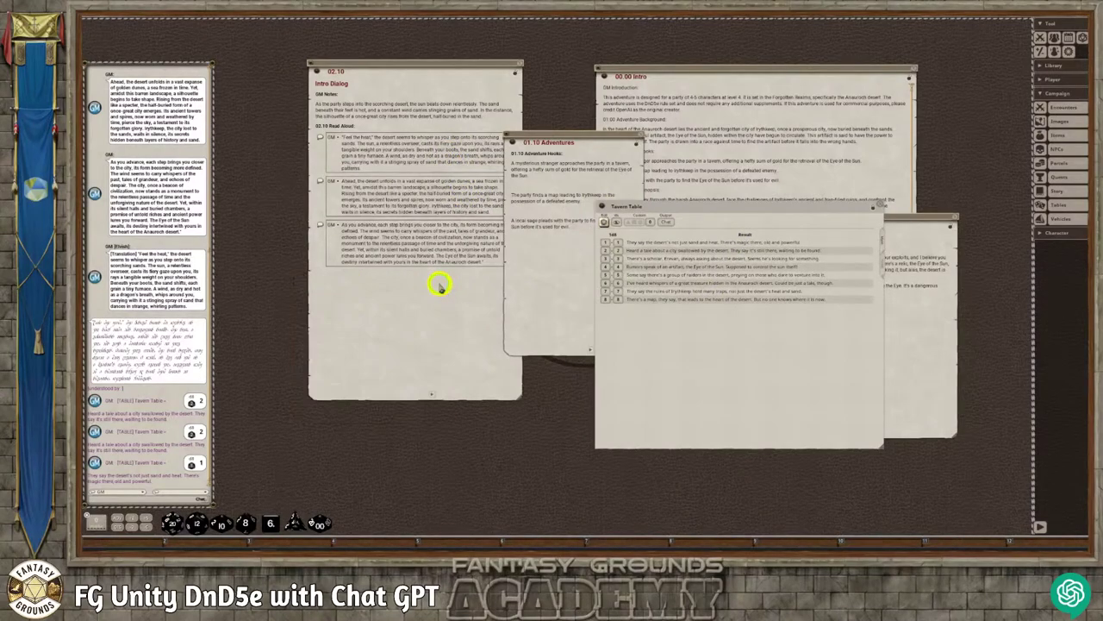
left_click(586, 140)
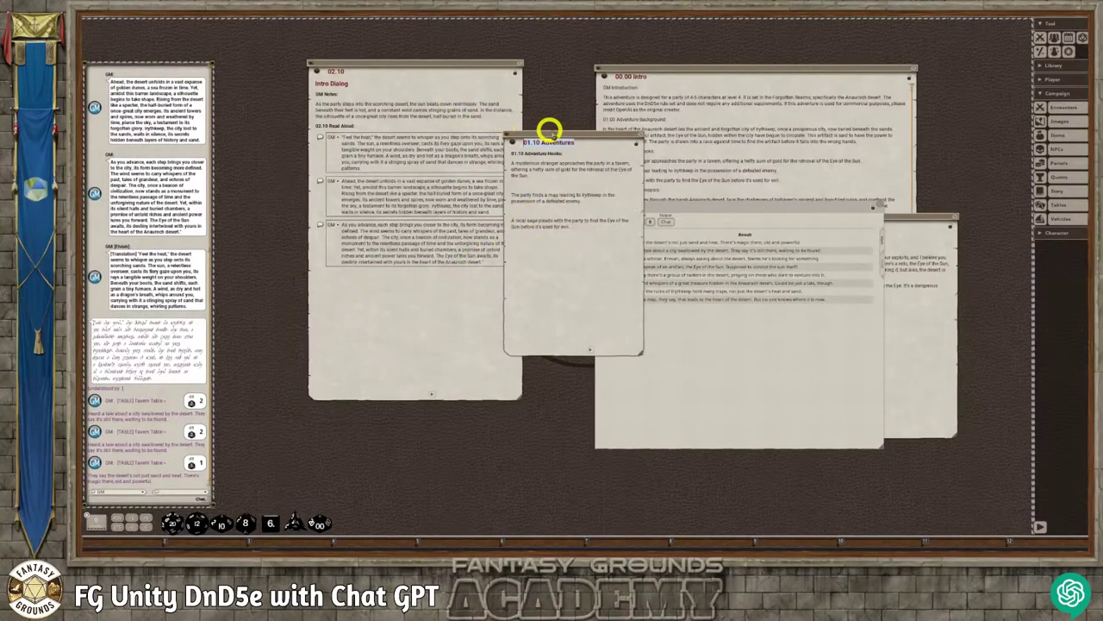
left_click_drag(569, 136, 473, 92)
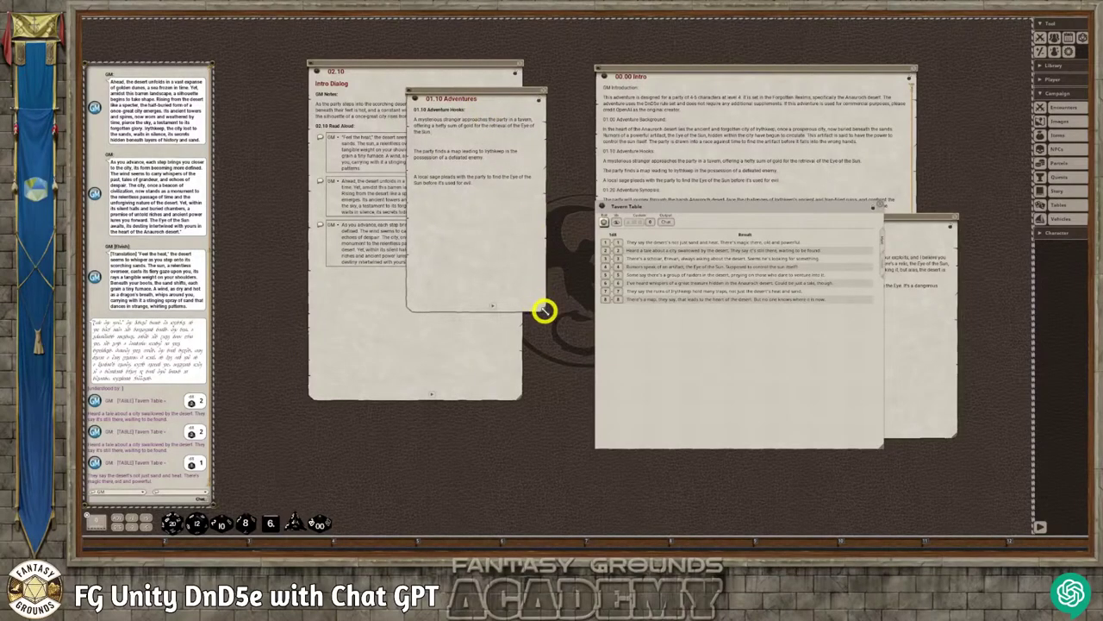
left_click_drag(544, 310, 592, 325)
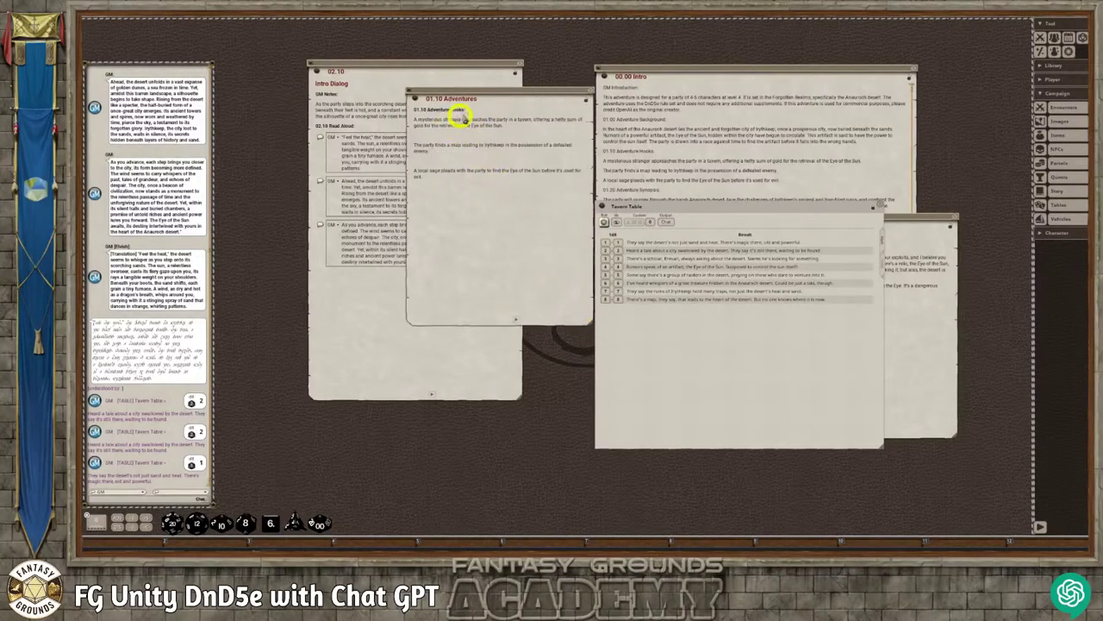
- Delete the blank lines between the hooks in 01.10 Adventures
left_click(419, 135)
key("BackSpace")
left_click(423, 153)
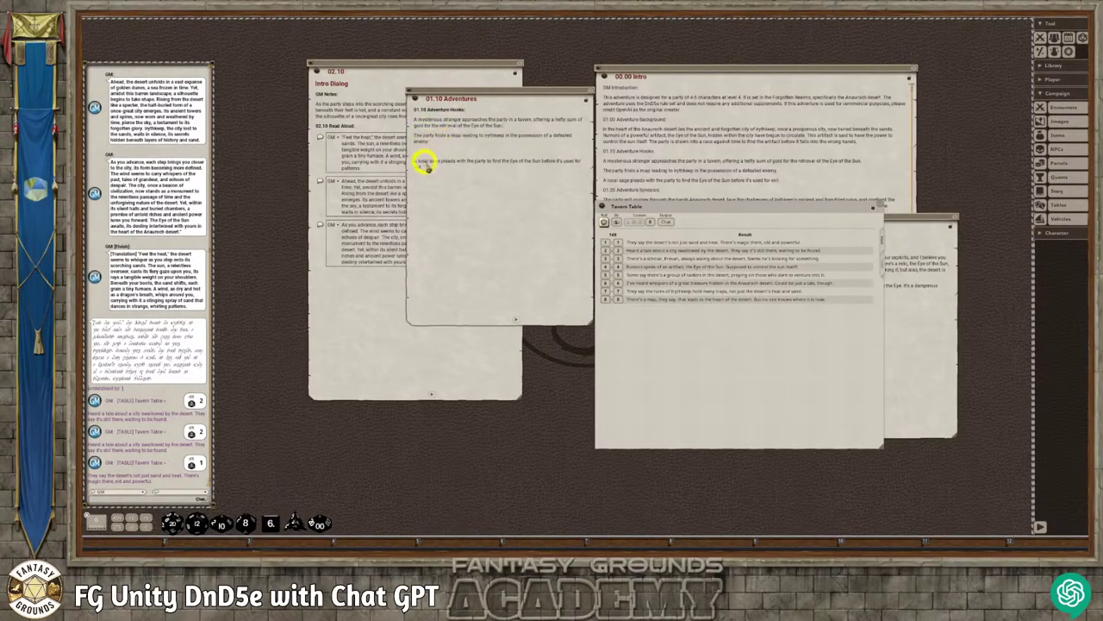
right_click(419, 142)
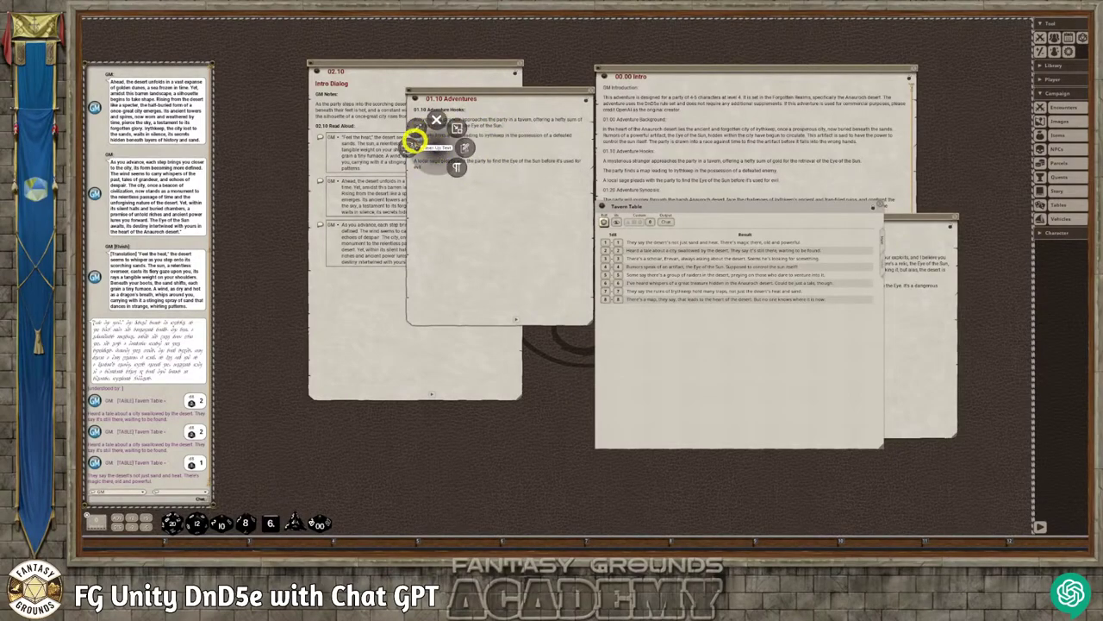
key("BackSpace")
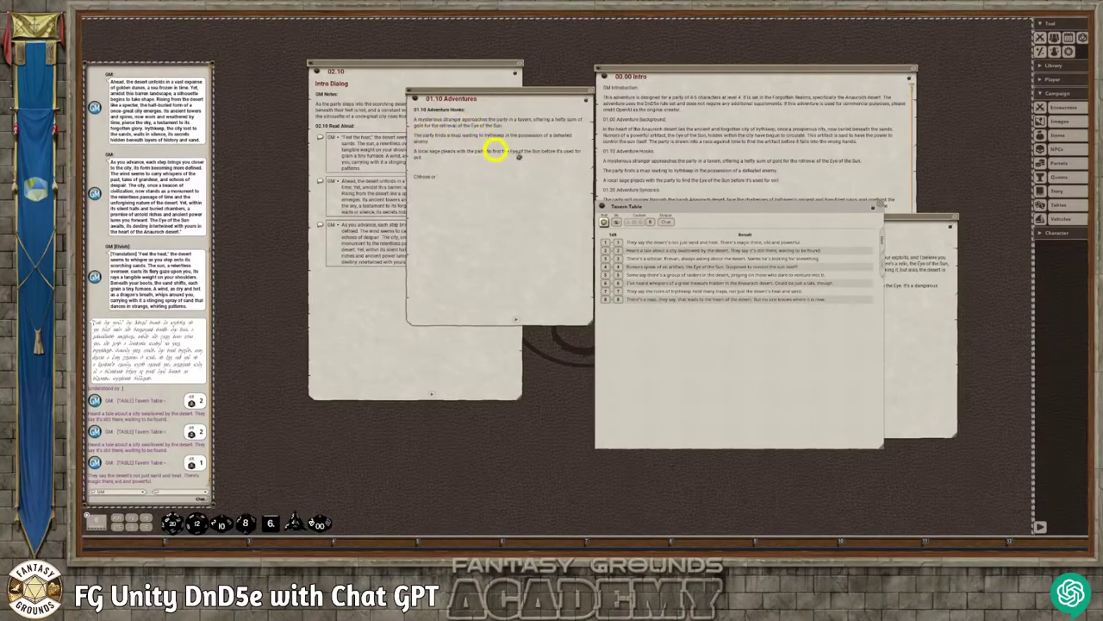
- Remove the leftover 'Choose or' text and move 01.10 Adventures down-left
left_click_drag(678, 207, 721, 213)
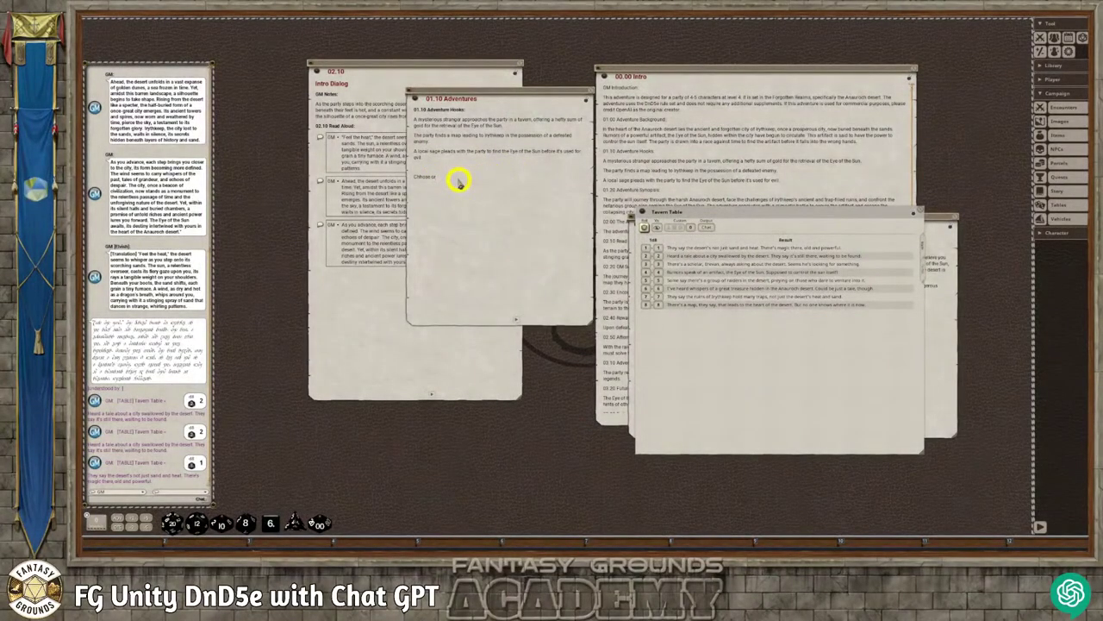
left_click_drag(456, 181, 406, 179)
key("BackSpace")
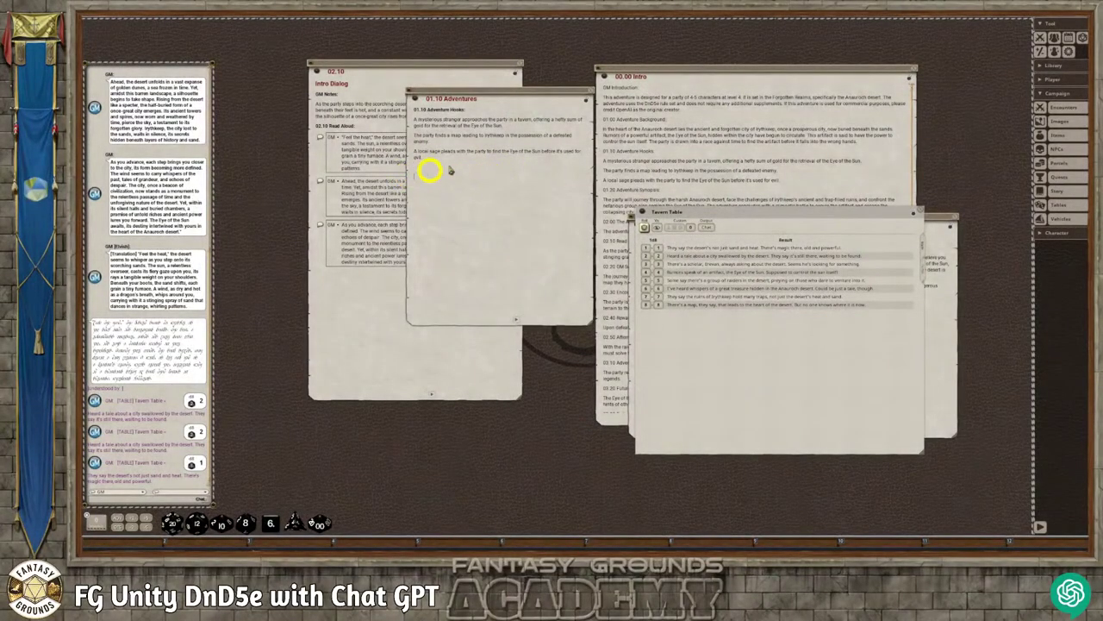
left_click_drag(549, 91, 438, 233)
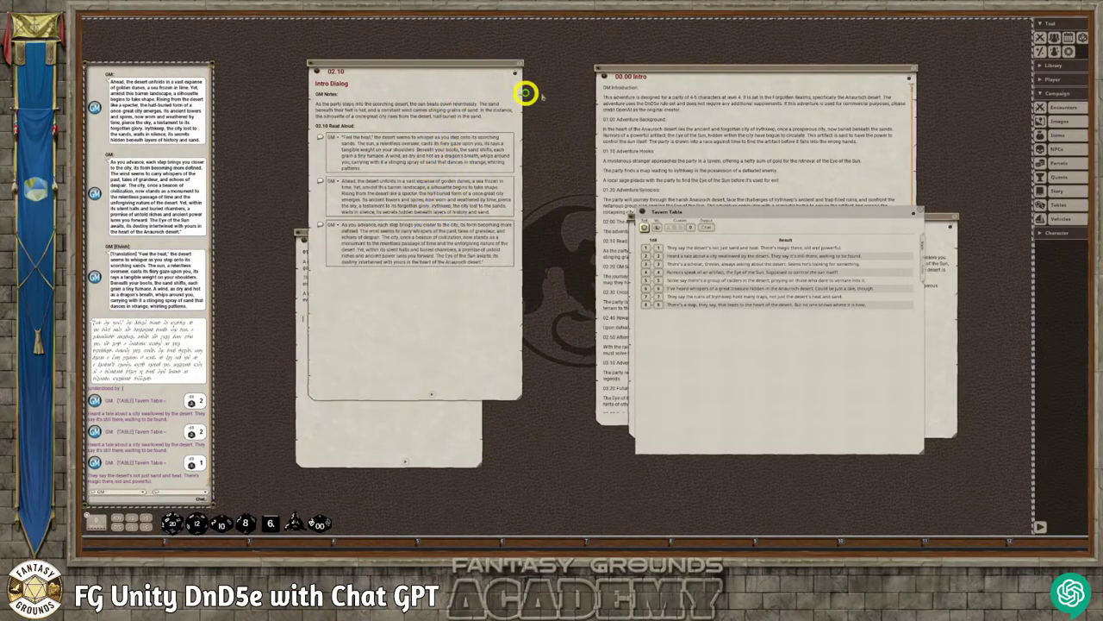
- Add a Tavern Rumor Table heading after 'What say you?' in 01.10A with the Tavern Table link below
left_click_drag(664, 69, 353, 118)
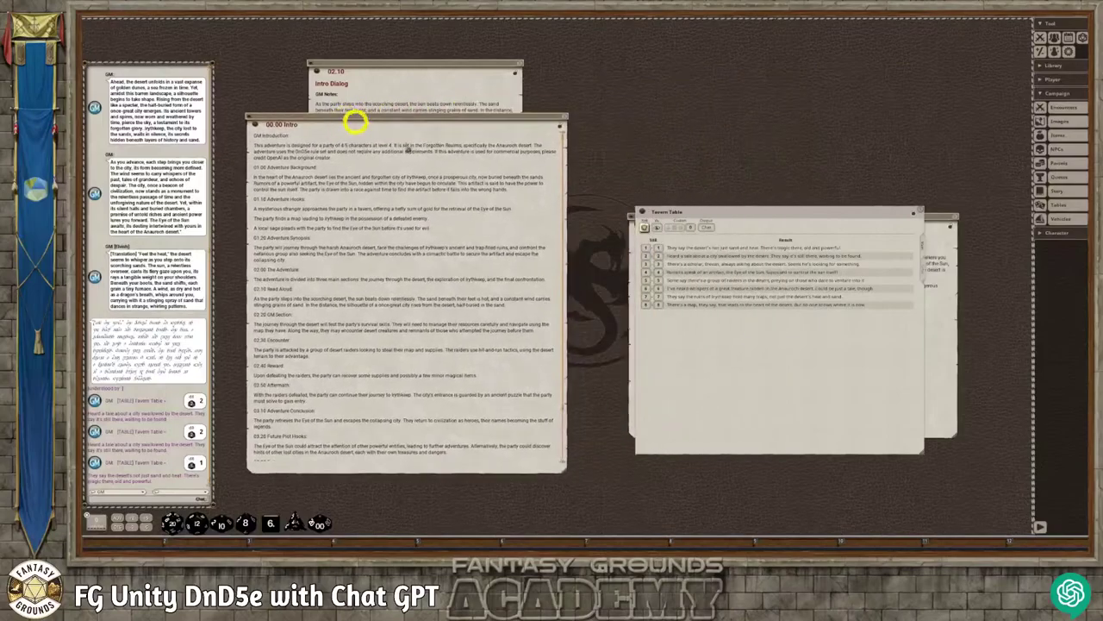
left_click_drag(766, 214, 427, 228)
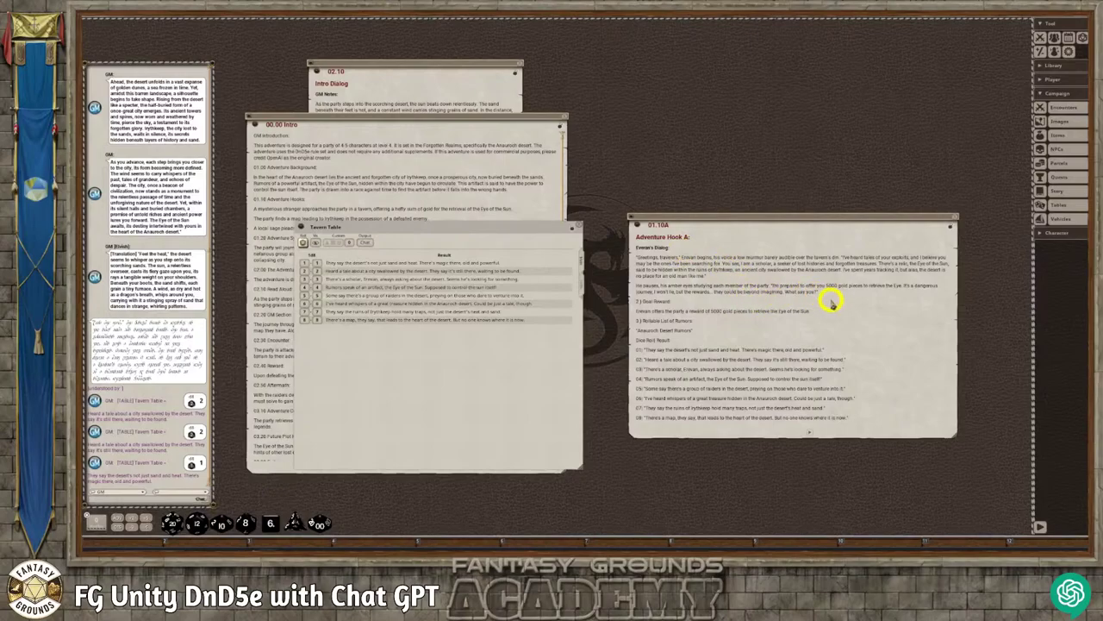
key("Return")
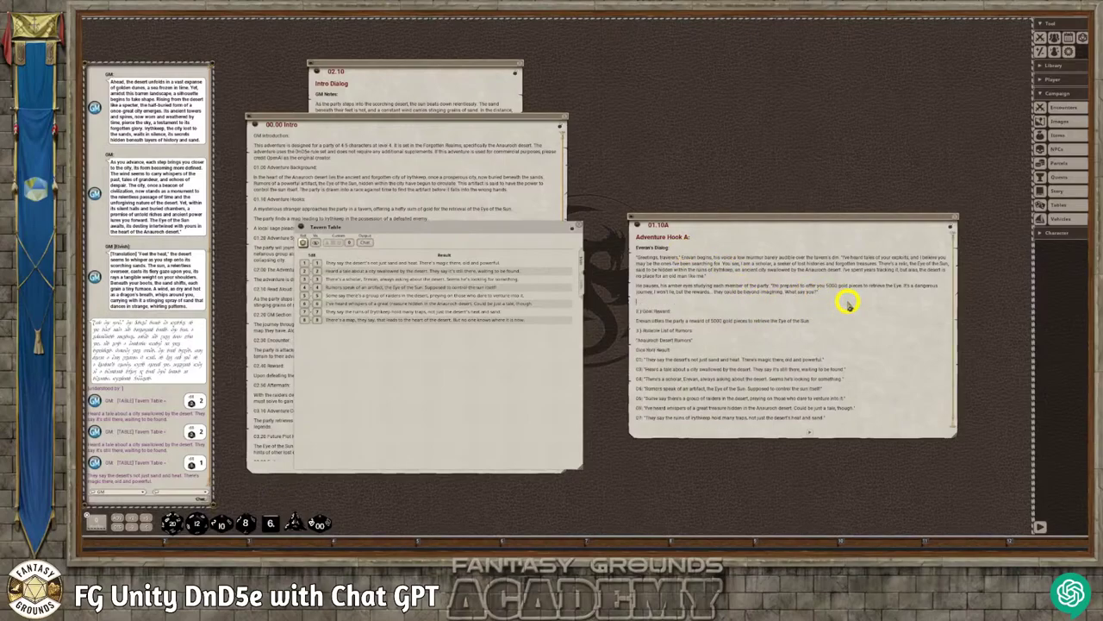
key("Return")
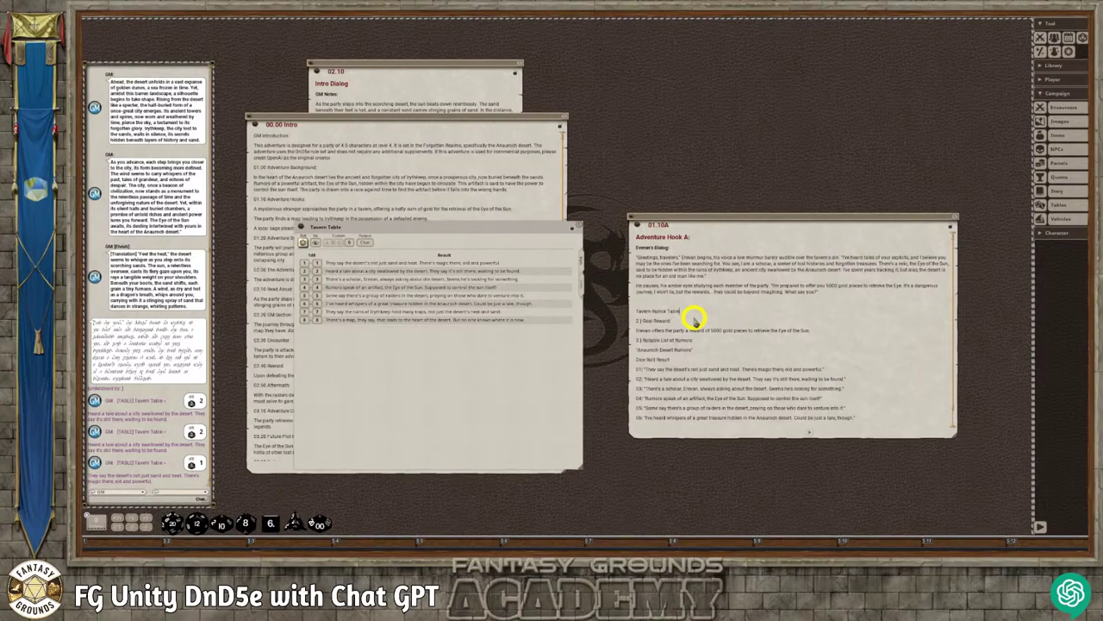
key("Return")
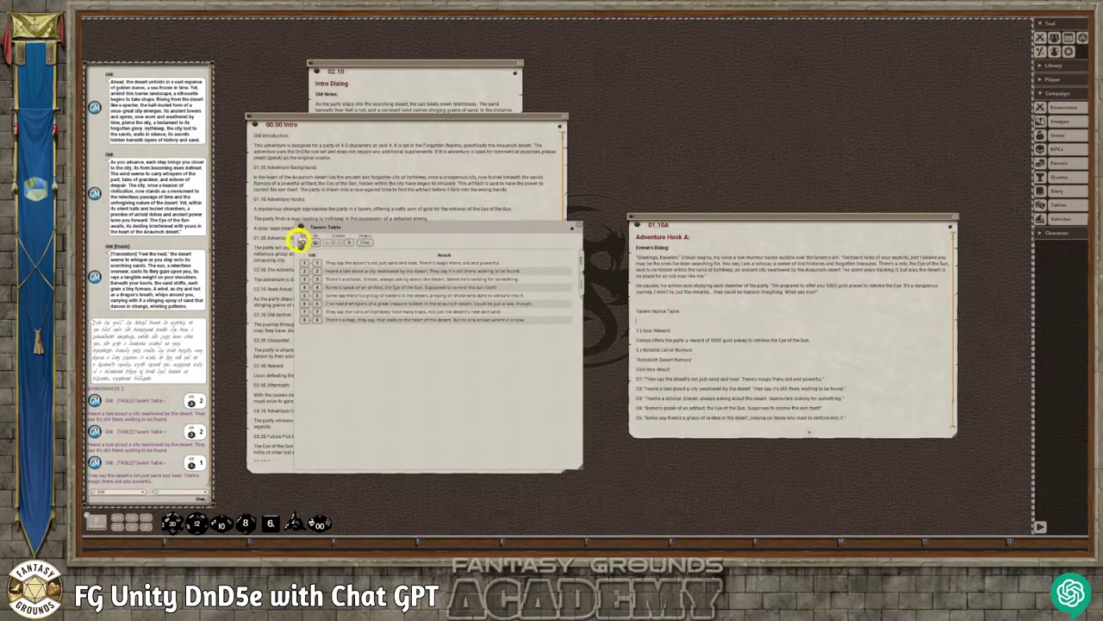
left_click_drag(298, 241, 634, 303)
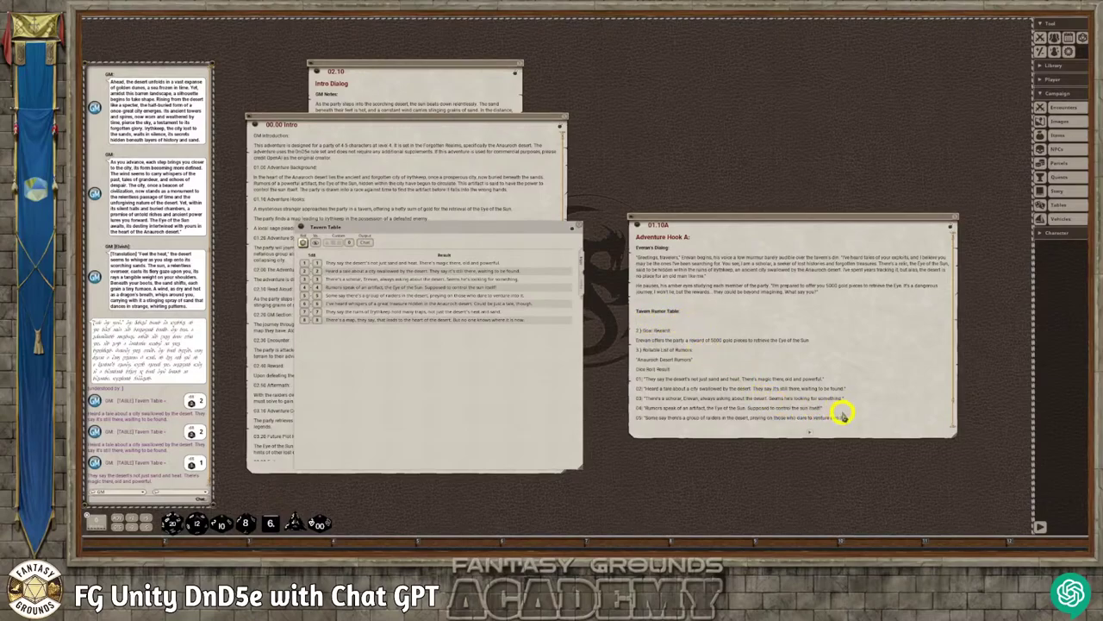
left_click_drag(677, 369, 634, 369)
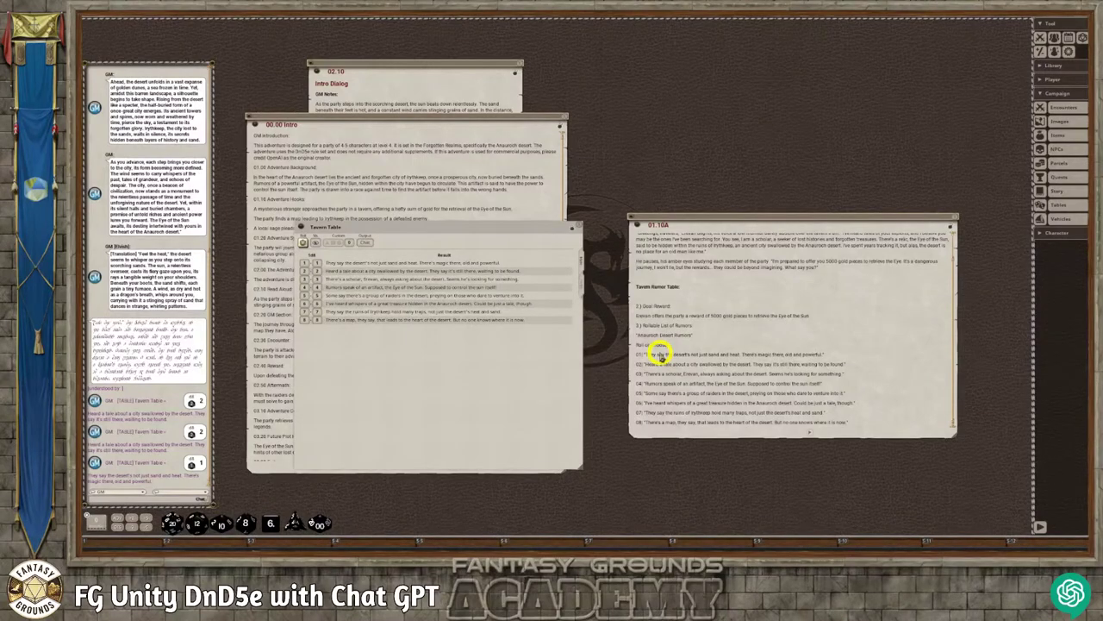
- Bold 'Roll or Choose:', add a blank line before the rumor list, and close the Tavern Table
left_click_drag(670, 345, 621, 345)
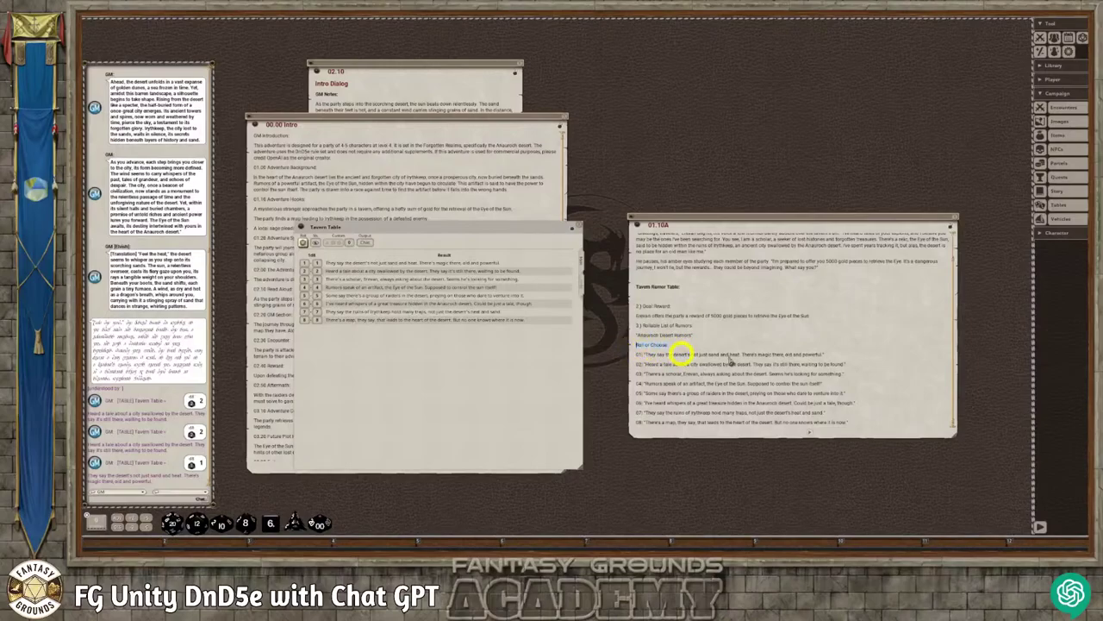
key("ctrl+b")
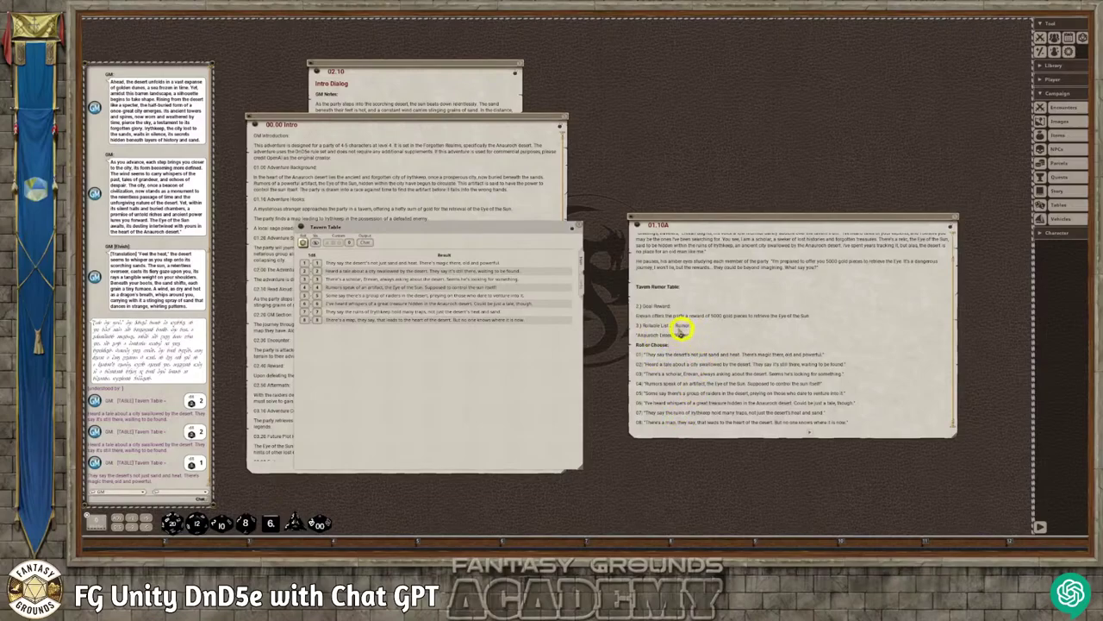
left_click(636, 323)
key("Return")
key("Return")
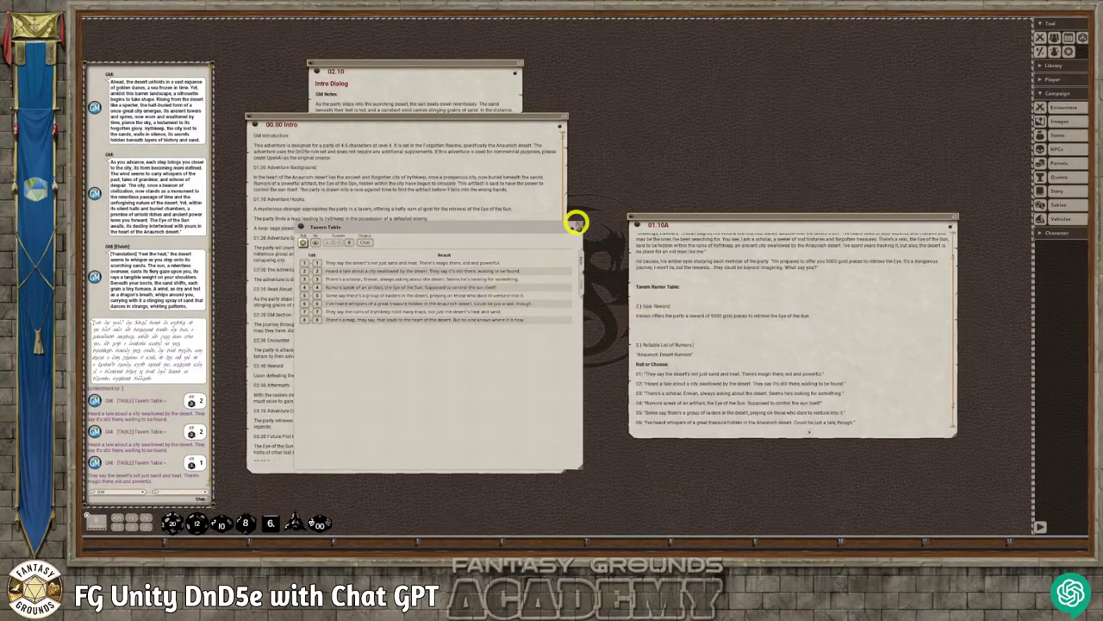
left_click(576, 223)
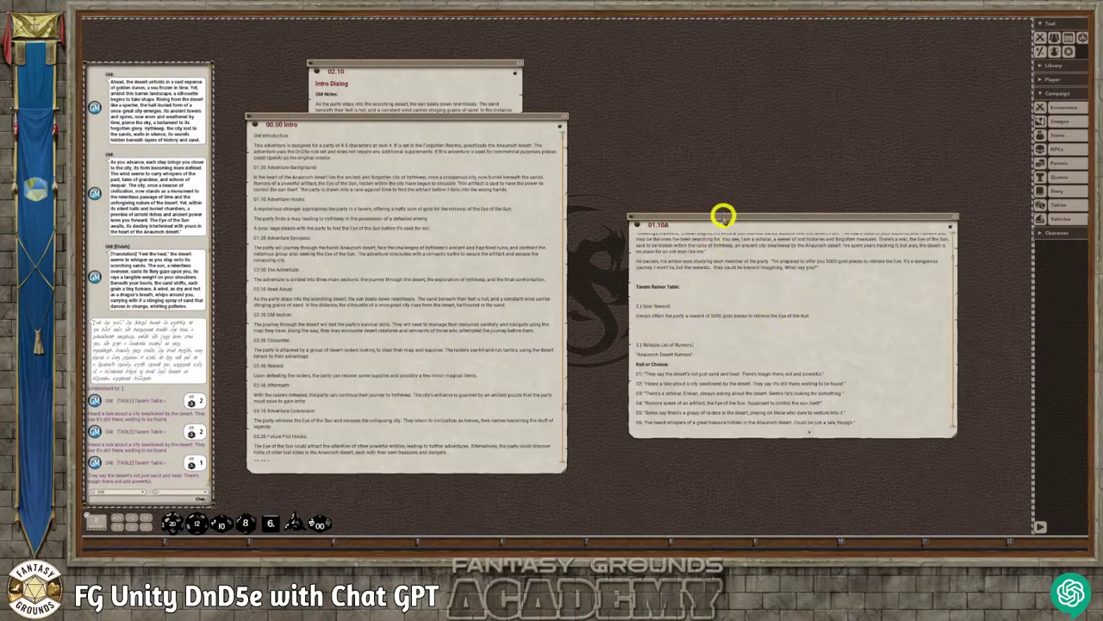
- Move 01.10A aside and open the Parcels list showing the Uncategorized group
left_click_drag(721, 215, 563, 155)
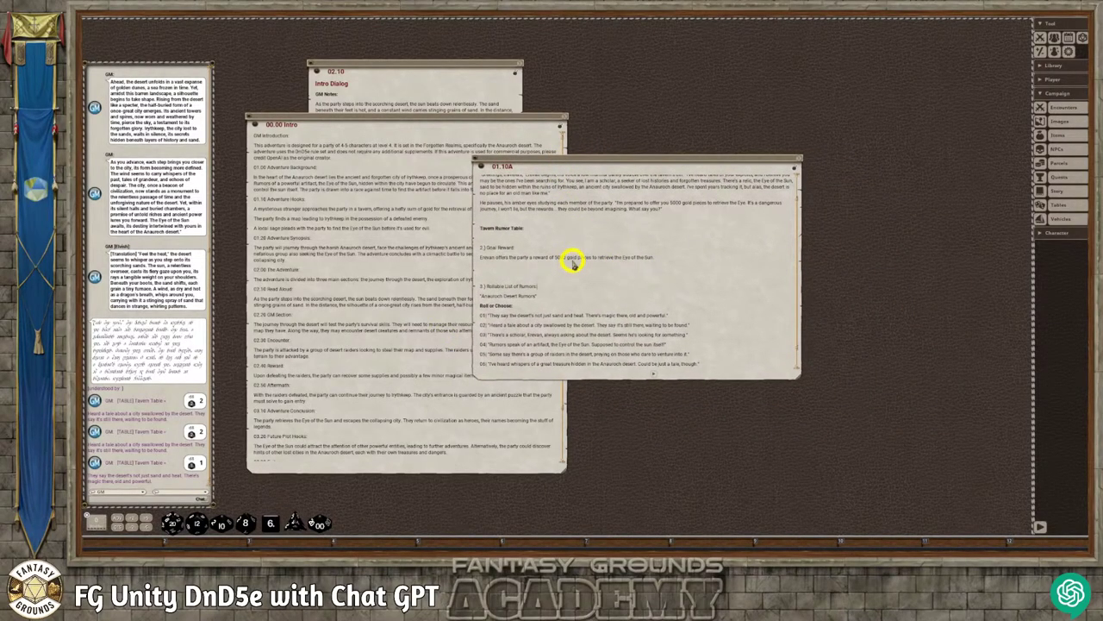
type("00")
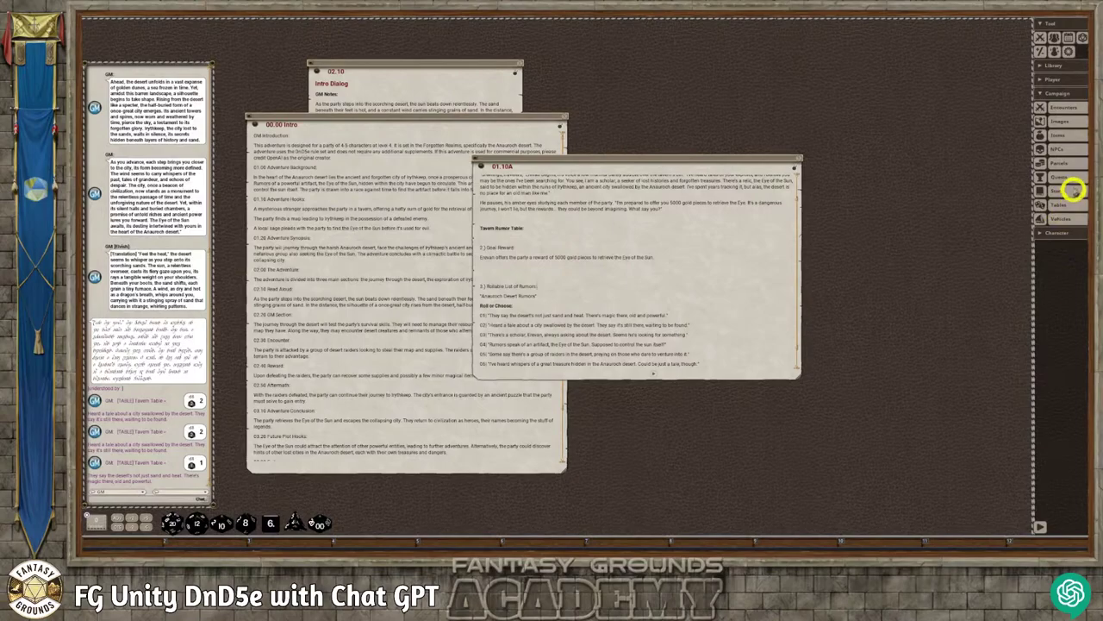
left_click(1068, 163)
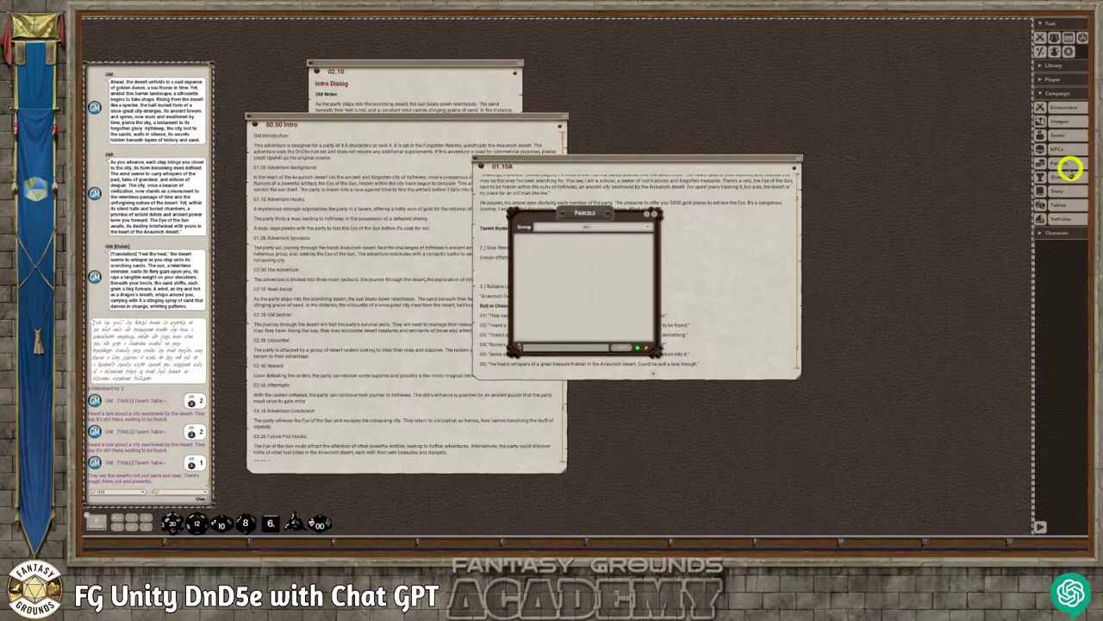
left_click_drag(619, 215, 764, 232)
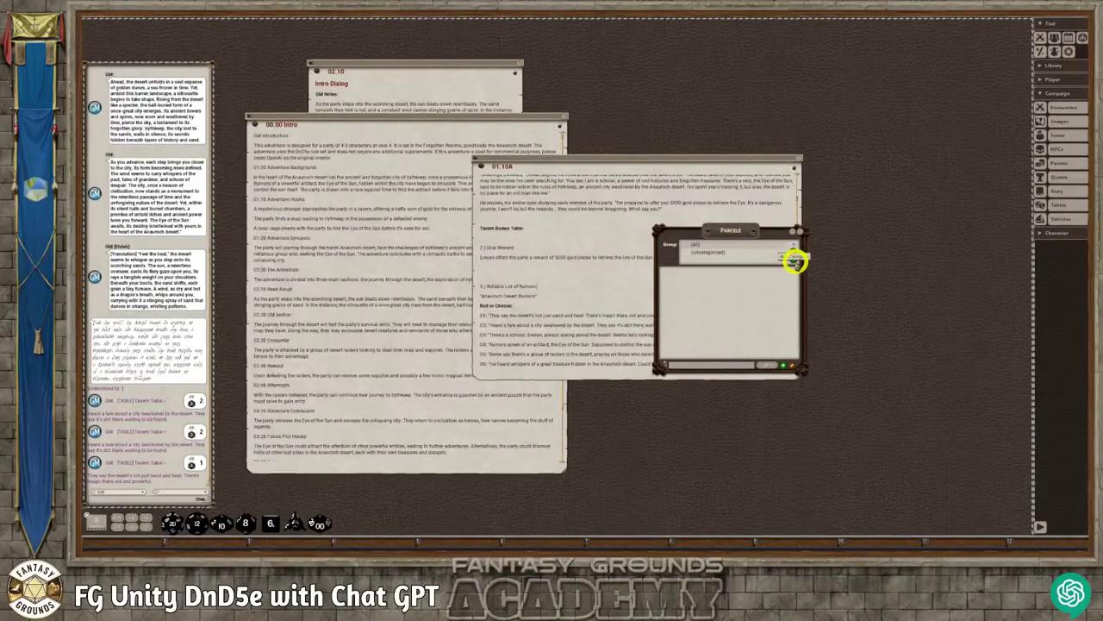
left_click(724, 253)
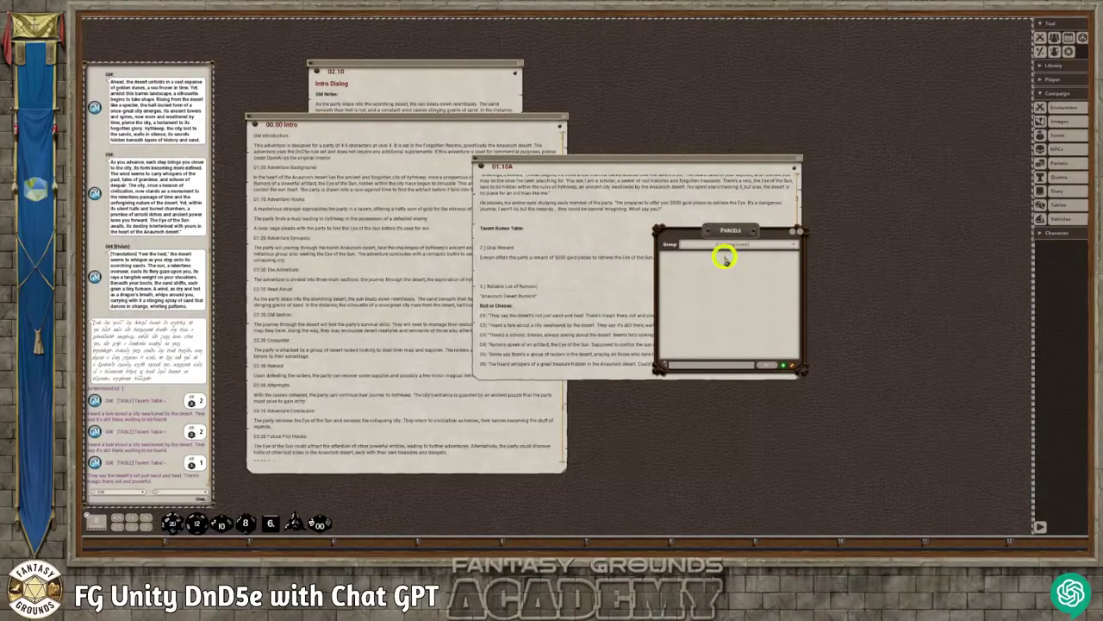
left_click_drag(743, 232, 807, 276)
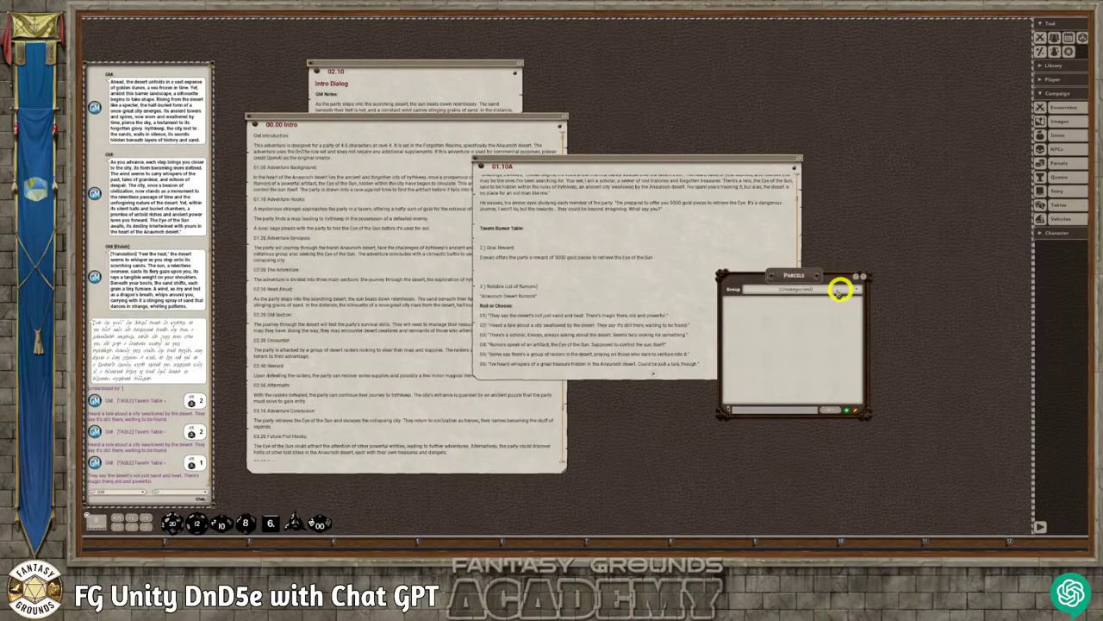
- Add a parcel group named Desert Adventure, filter the list to it, and reposition the window
left_click(830, 295)
left_click(771, 305)
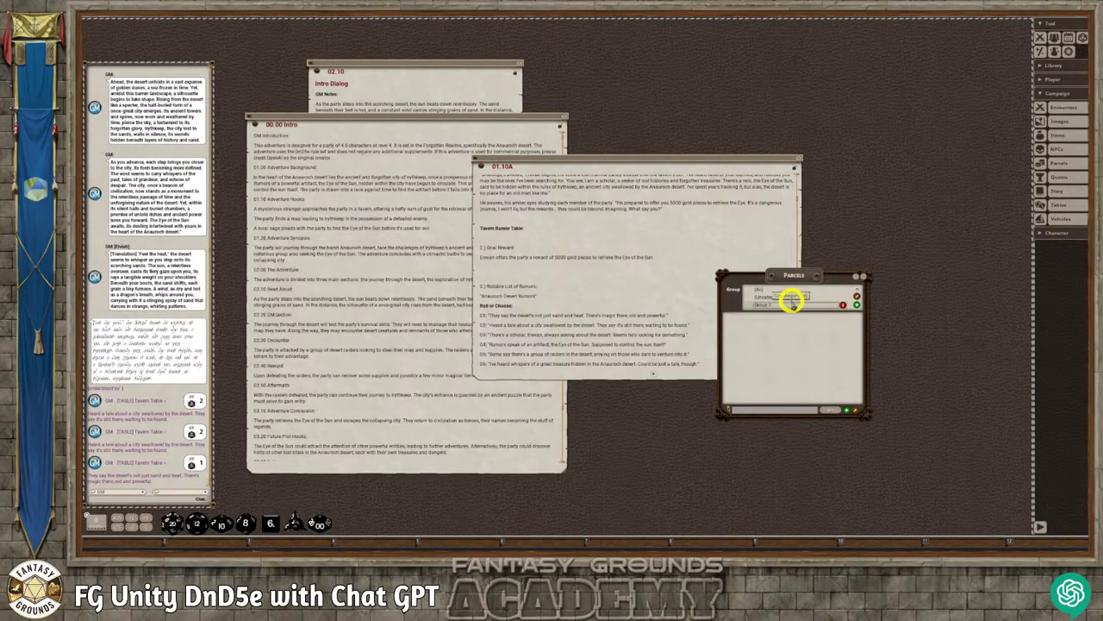
left_click_drag(793, 298, 742, 302)
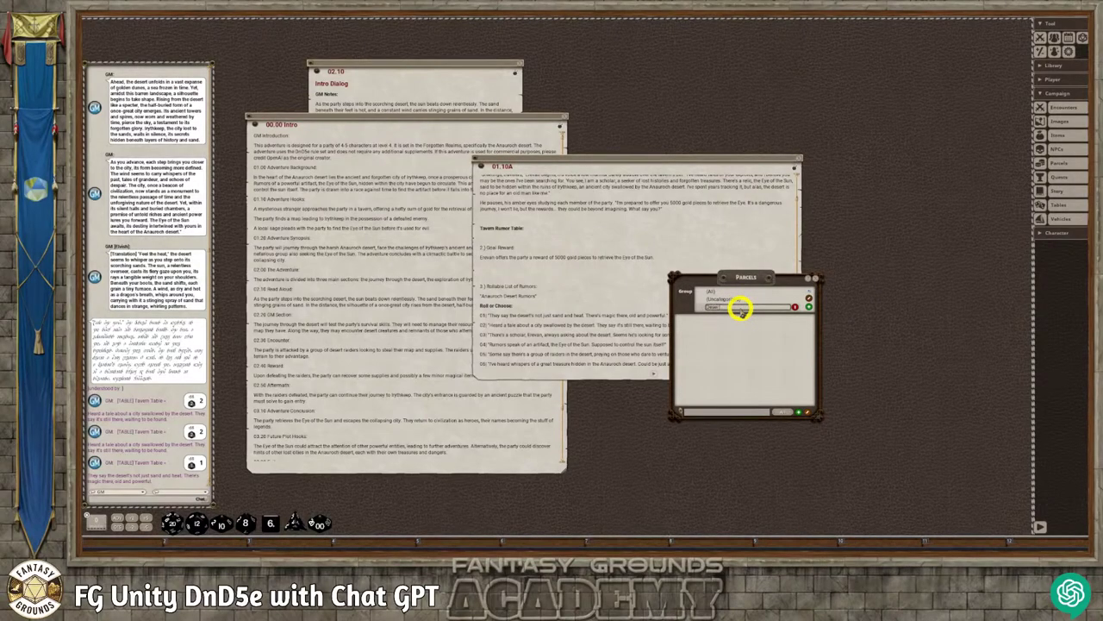
type("Tr")
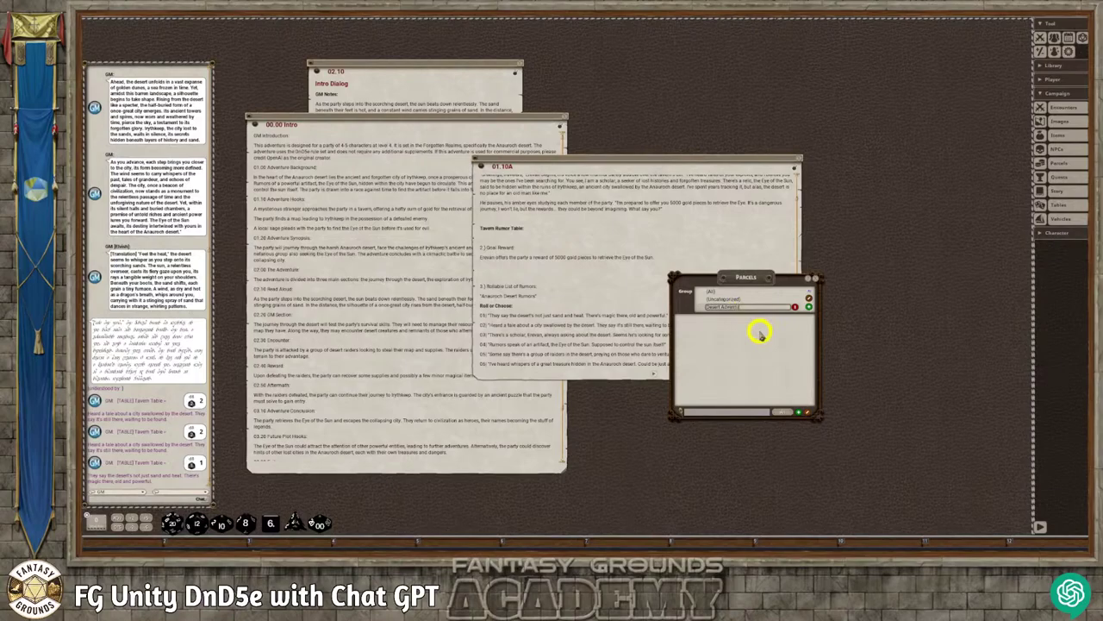
left_click(759, 332)
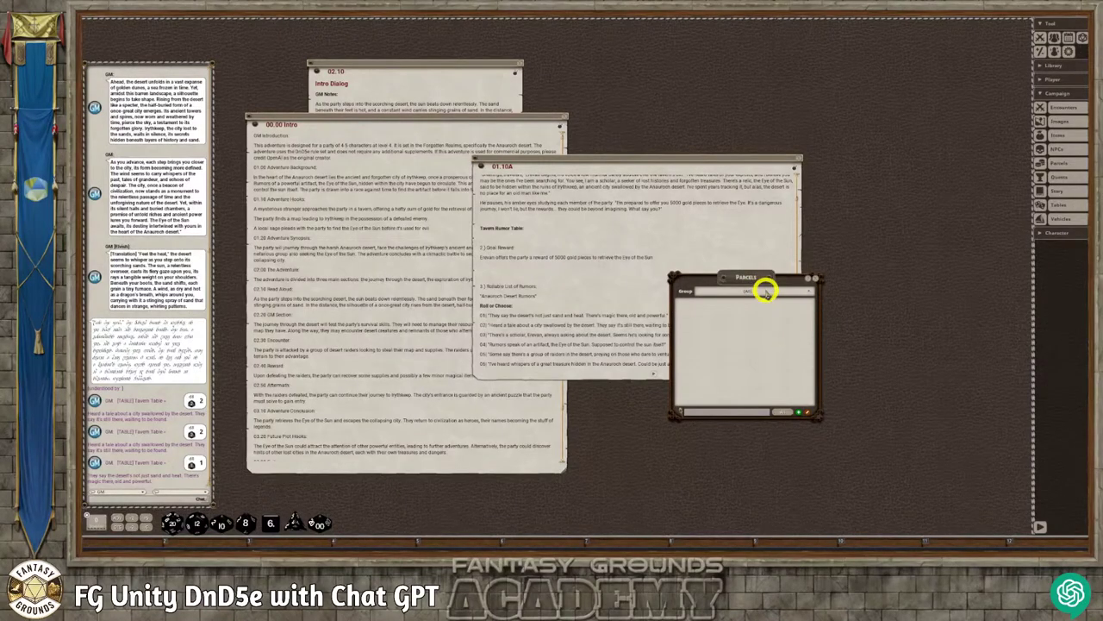
left_click(759, 304)
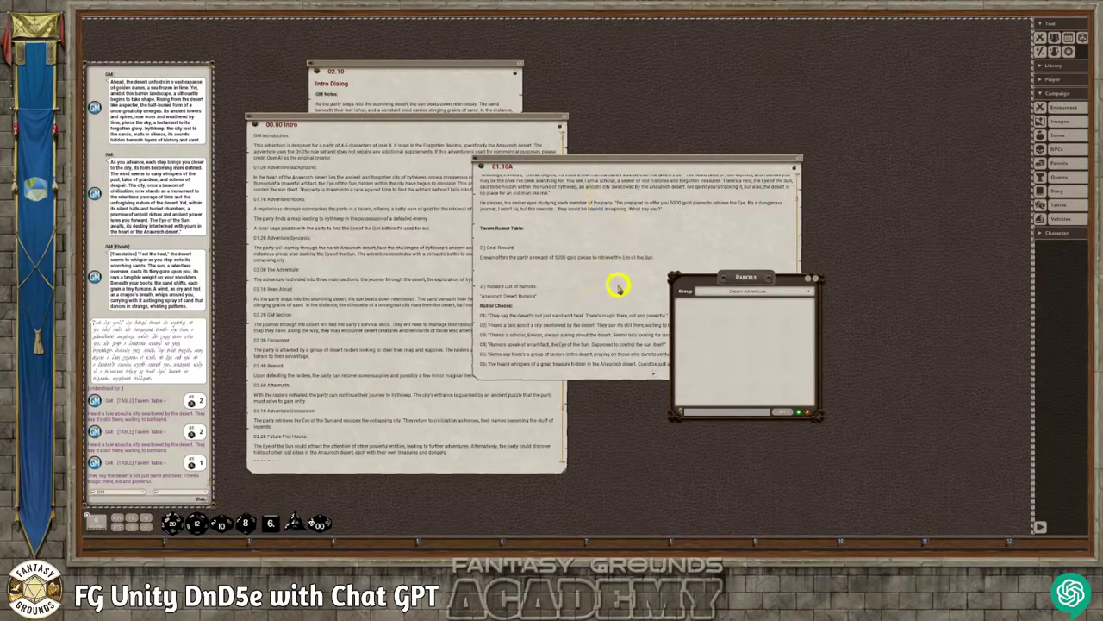
left_click_drag(746, 278, 663, 118)
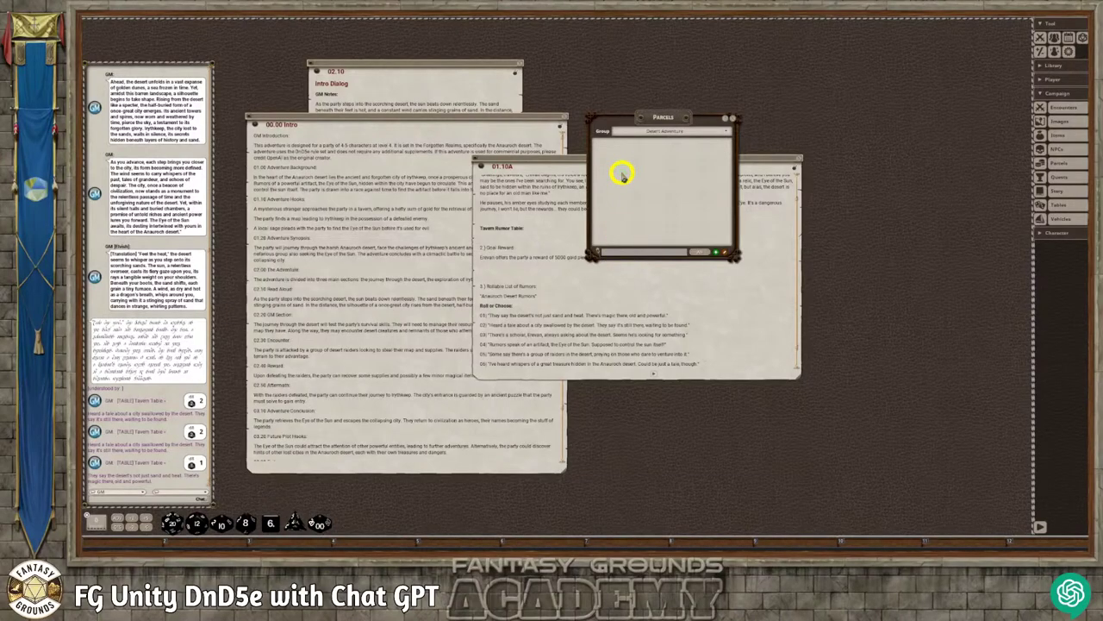
left_click_drag(642, 126, 635, 160)
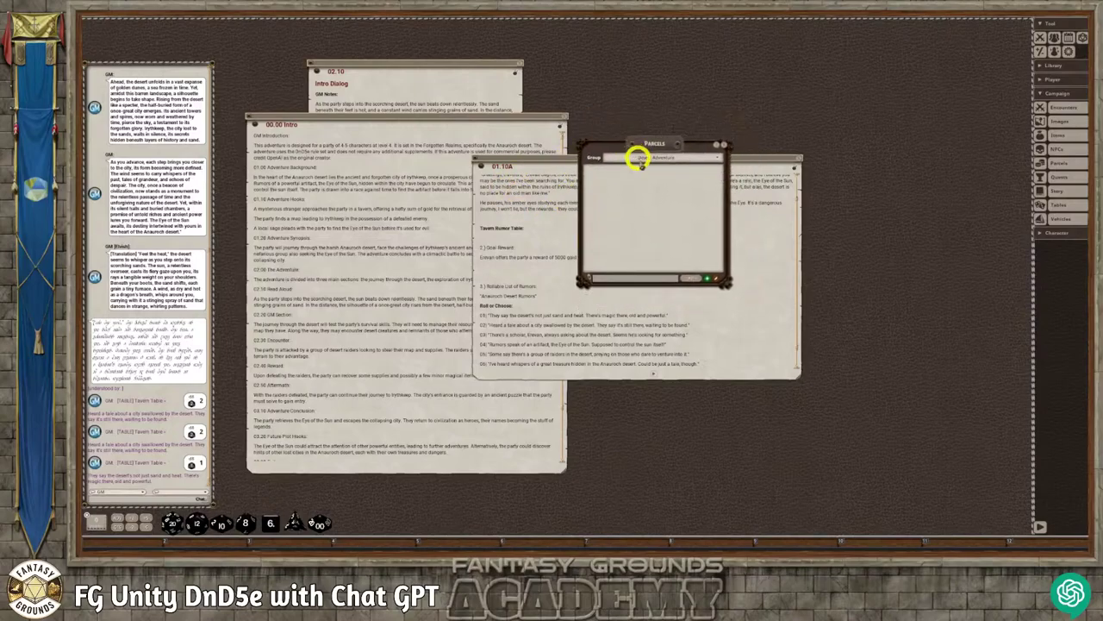
- Create a new Desert Adventure parcel holding 5000 GP
left_click(707, 275)
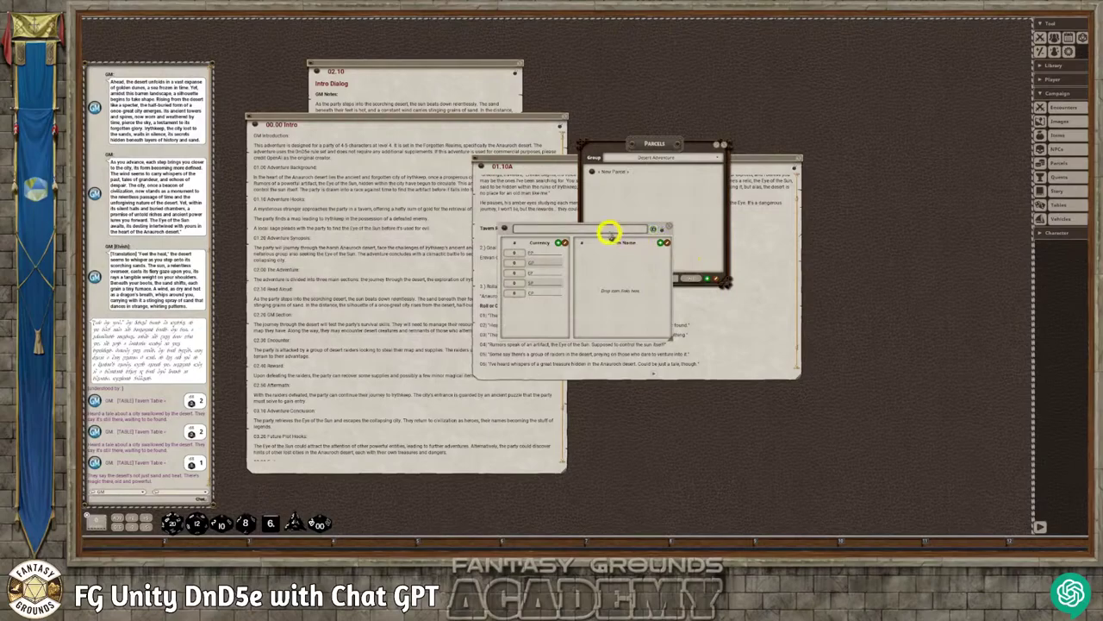
left_click_drag(609, 231, 725, 246)
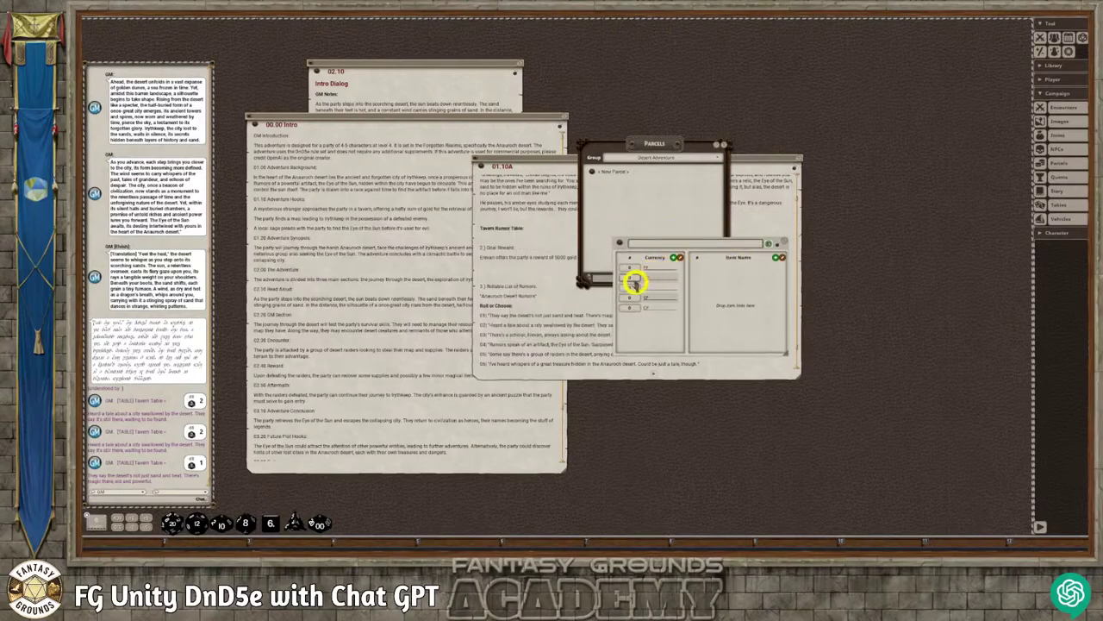
left_click(635, 278)
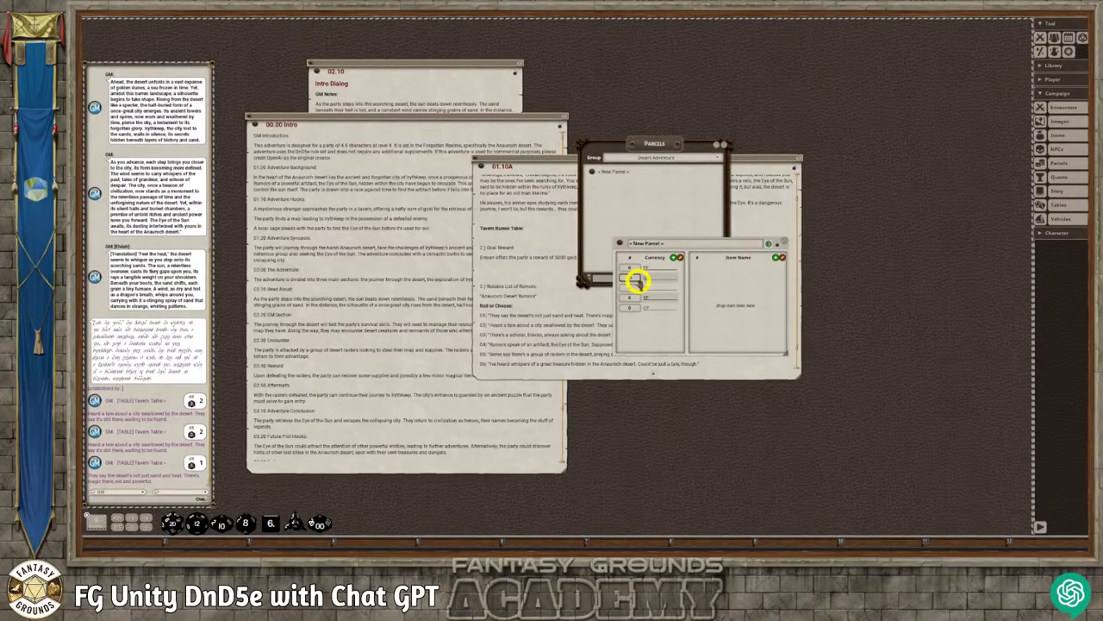
type("5000")
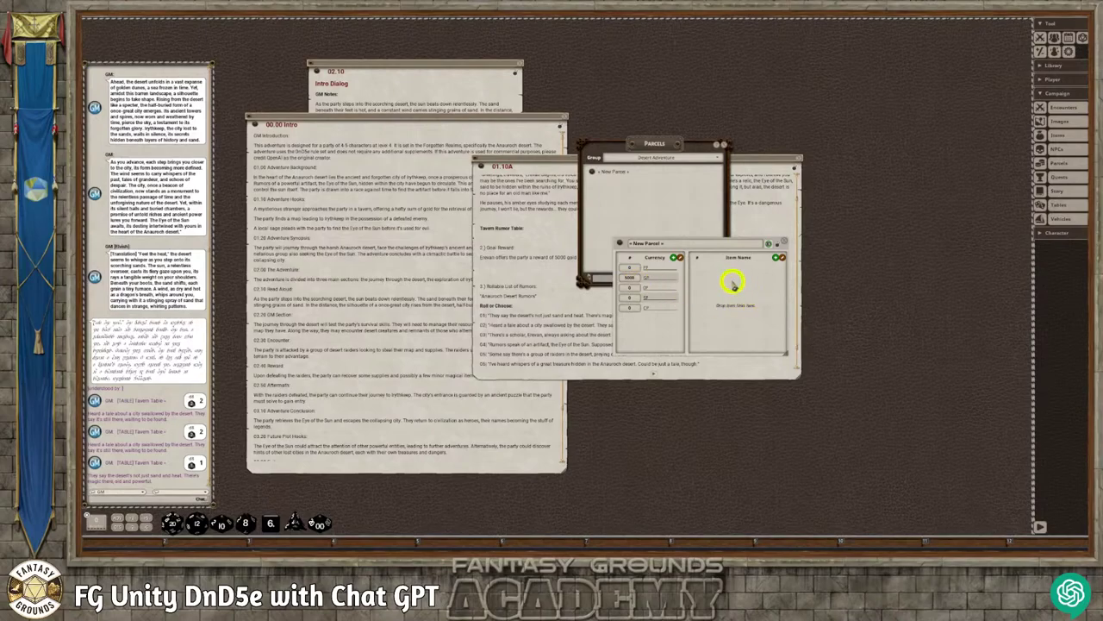
left_click(654, 243)
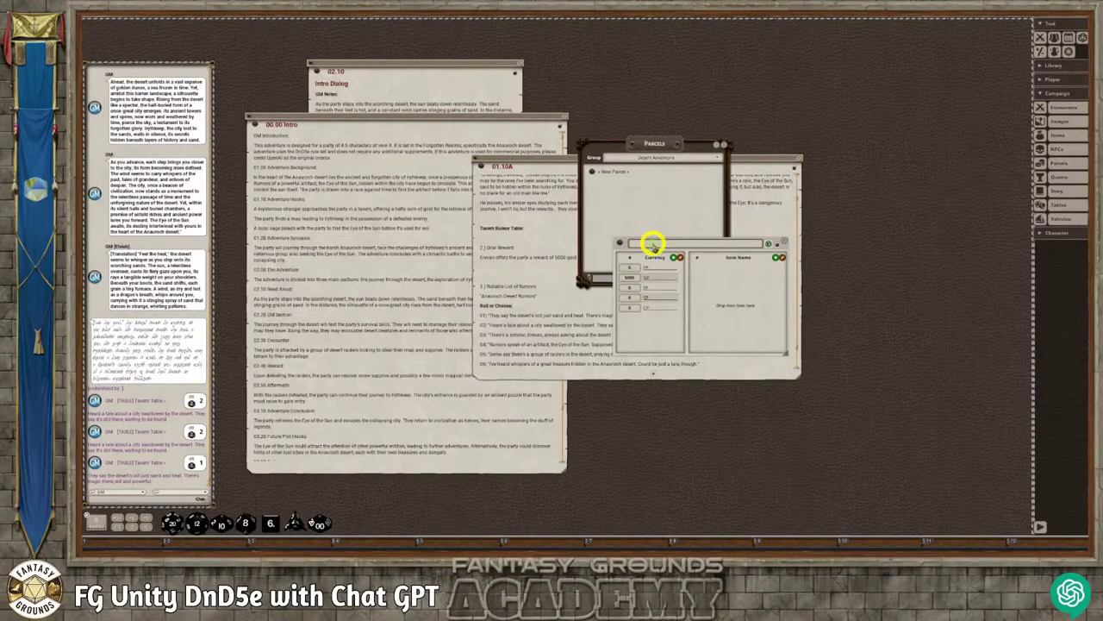
type("Re")
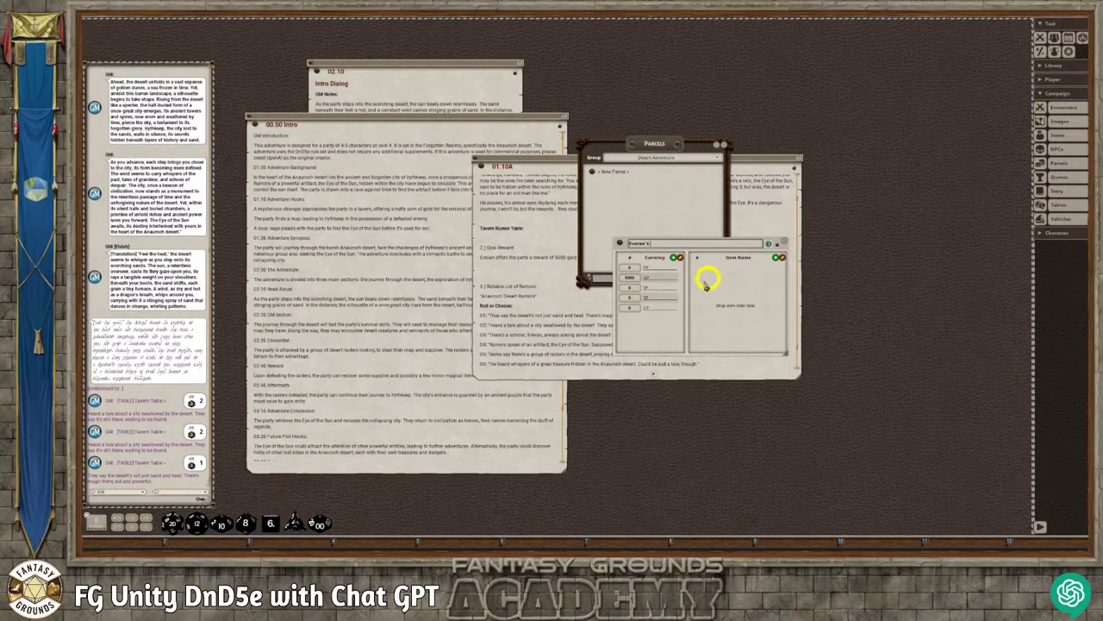
left_click(632, 277)
type("5000")
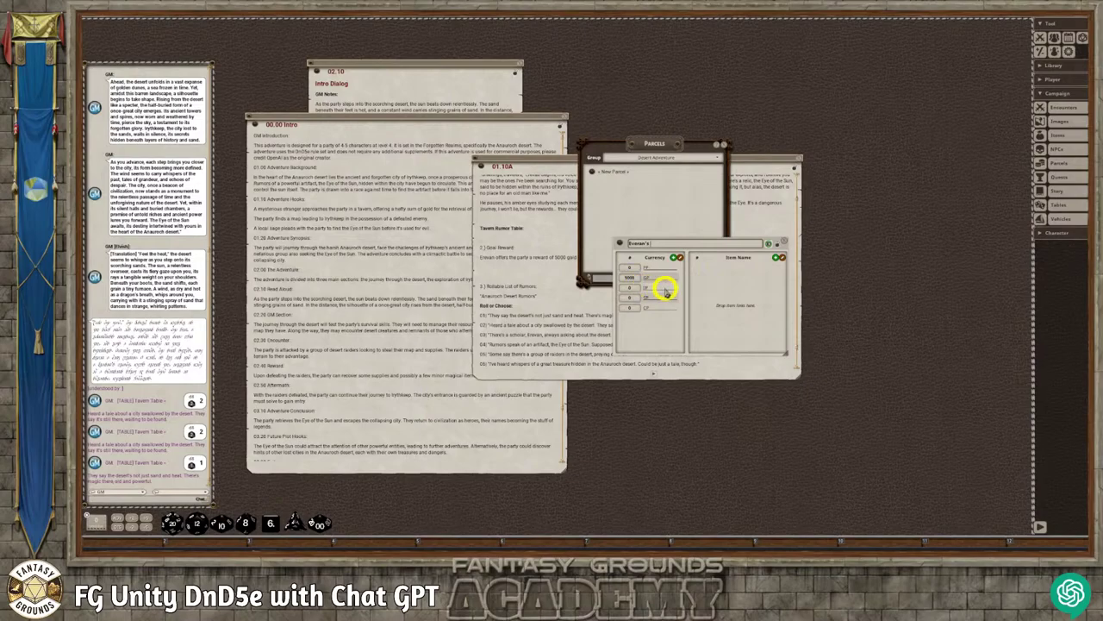
- Name the parcel 'Everan's Reward', lock it, and move it to the right
left_click(681, 247)
type("Everan's")
type(" Row")
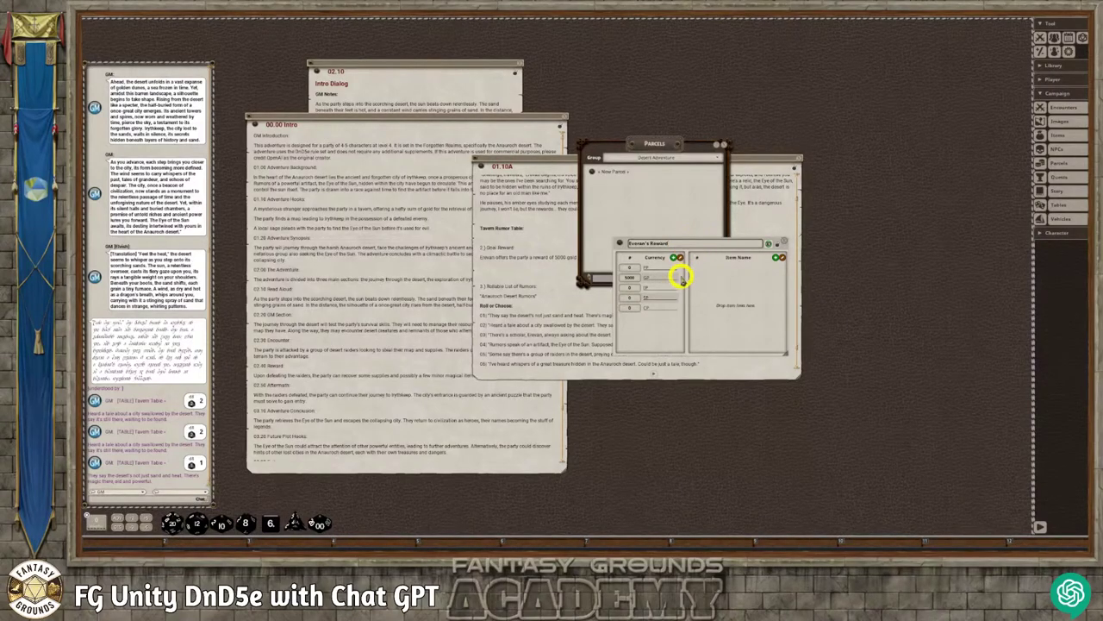
left_click(724, 280)
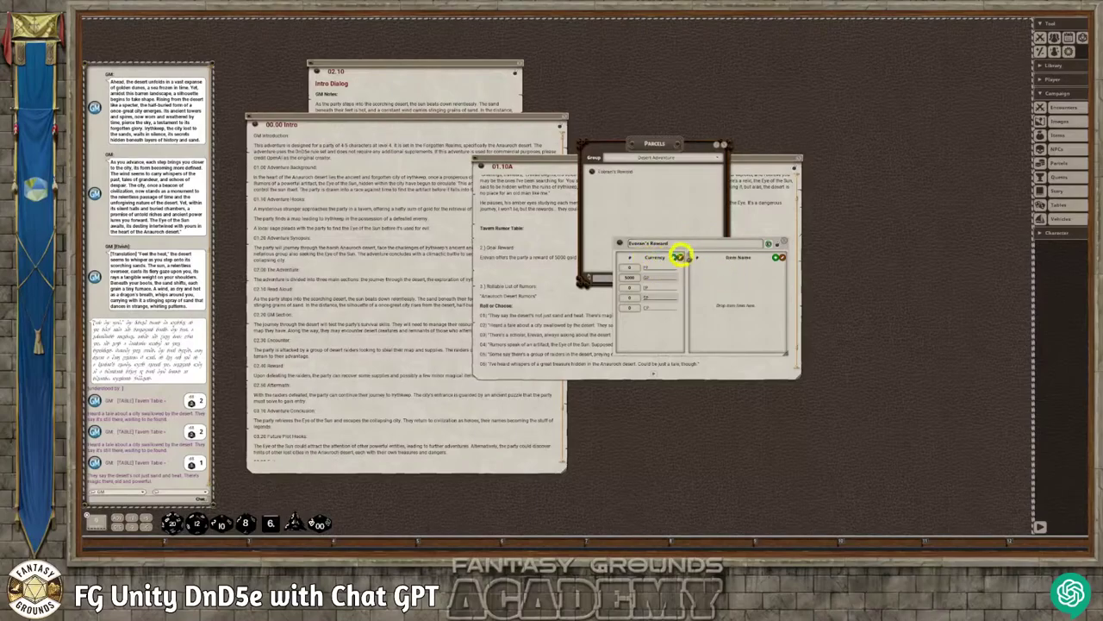
left_click(680, 247)
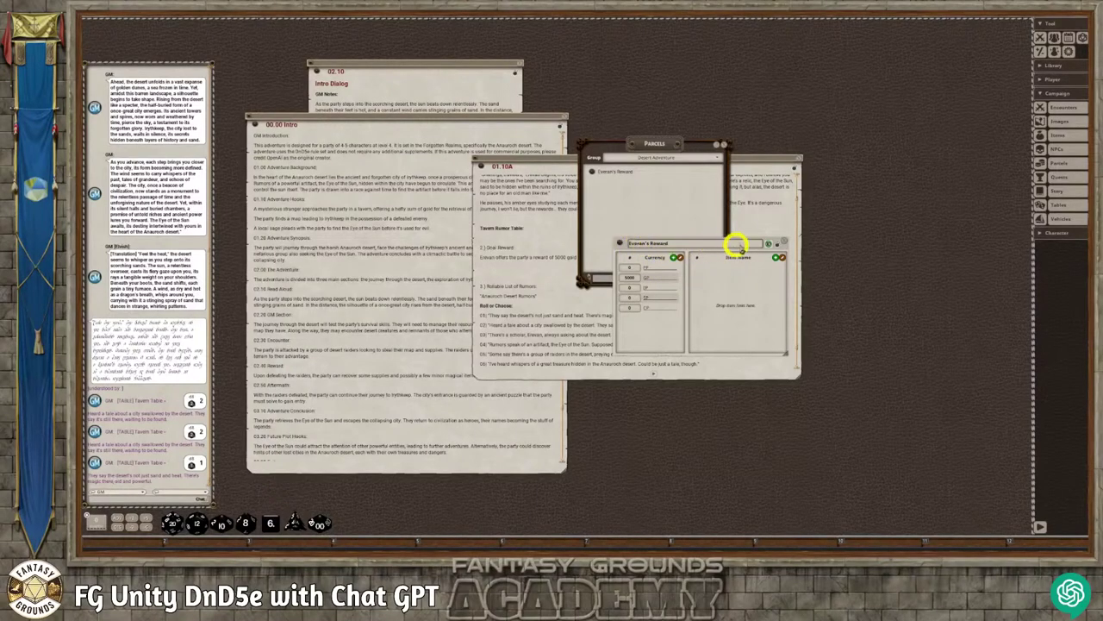
left_click(775, 242)
left_click_drag(776, 242, 899, 244)
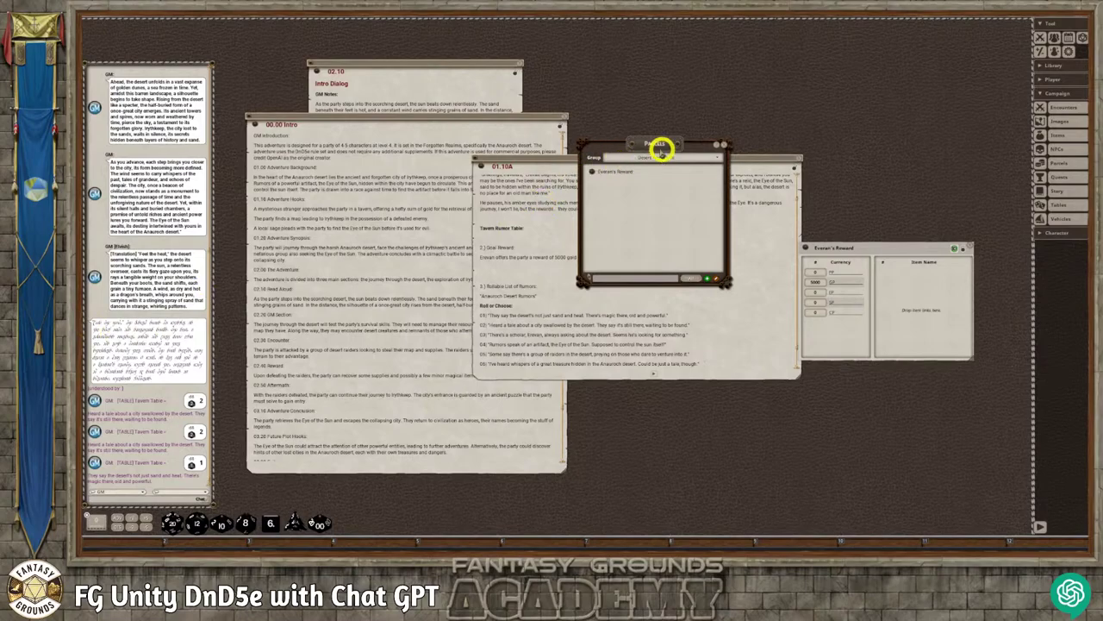
- Turn the Anauroch Desert Rumors line in 01.10A into a heading
left_click_drag(660, 147, 732, 118)
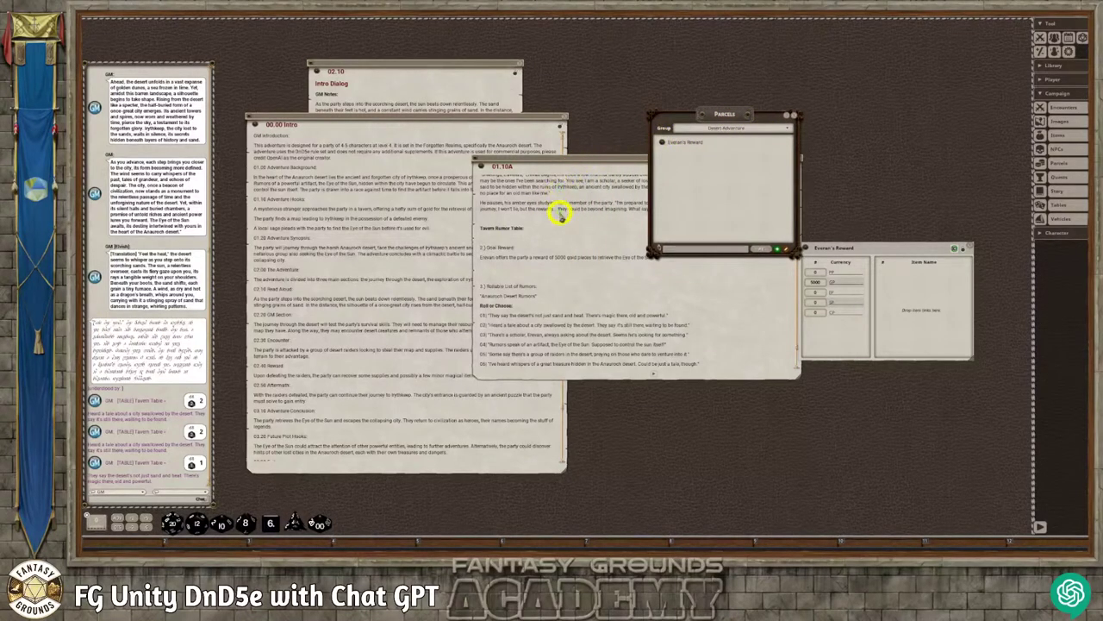
left_click(536, 293)
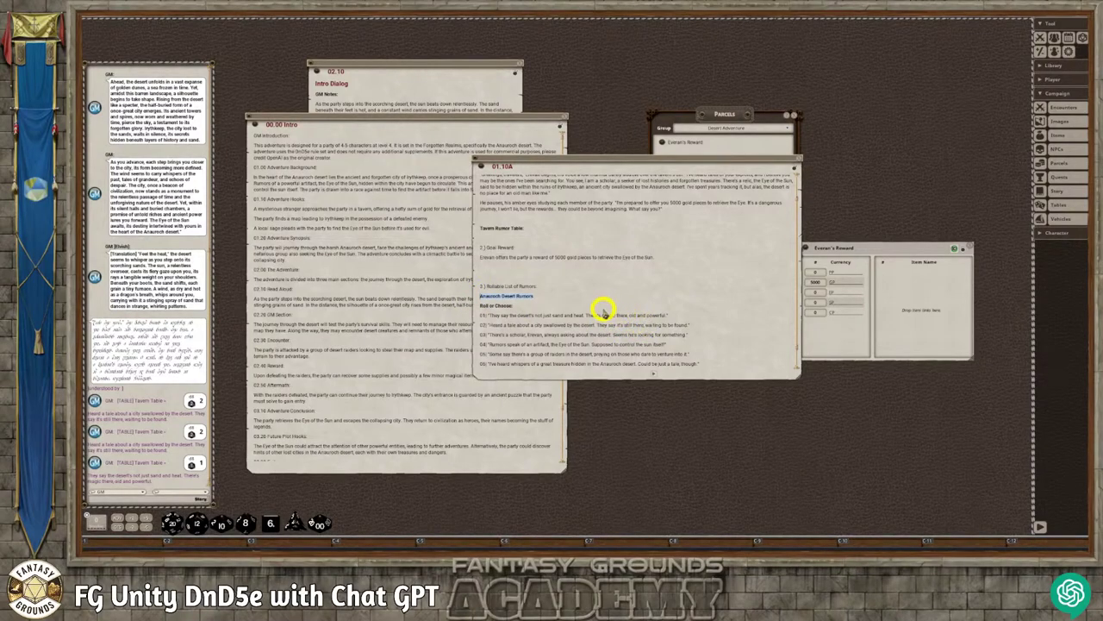
key("ctrl+h")
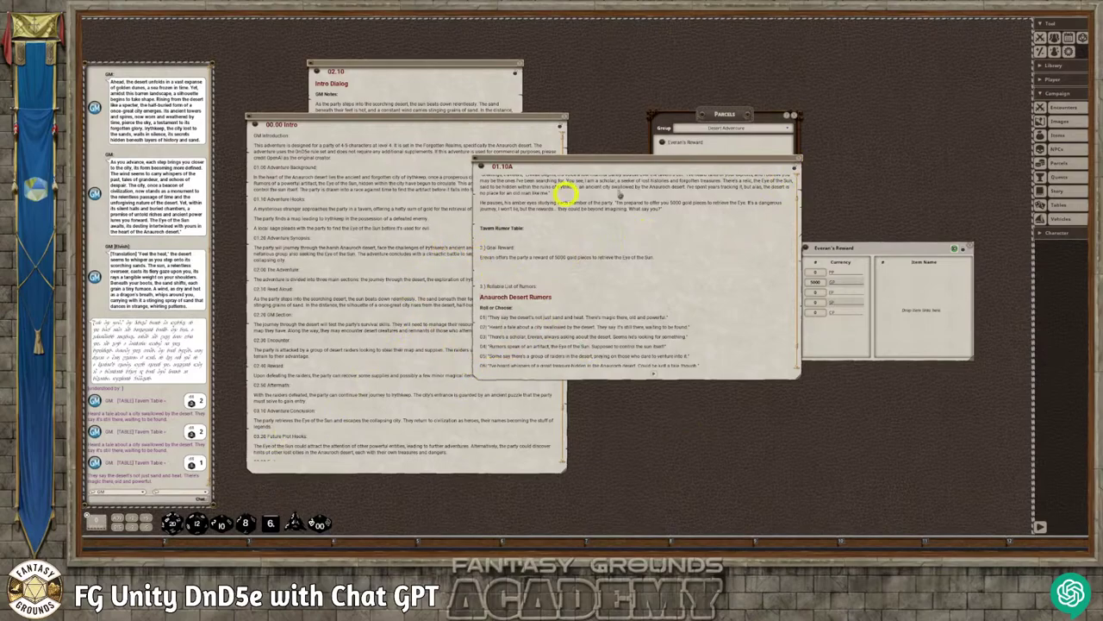
- Close the 01.10A and Everan's Reward windows and return to the ChatGPT browser
left_click(800, 160)
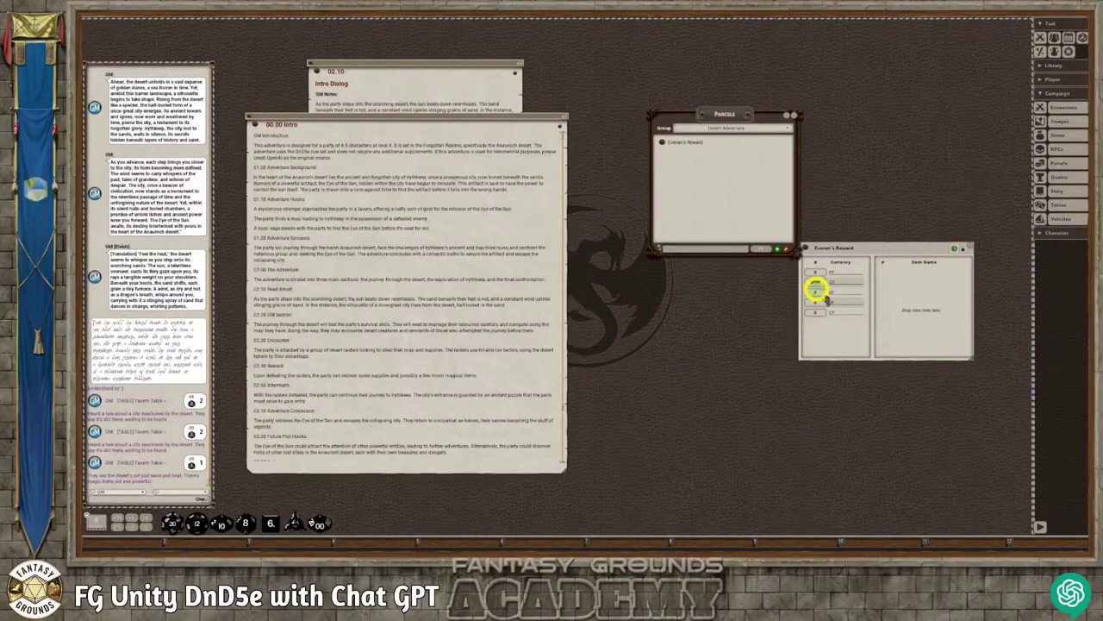
left_click(964, 248)
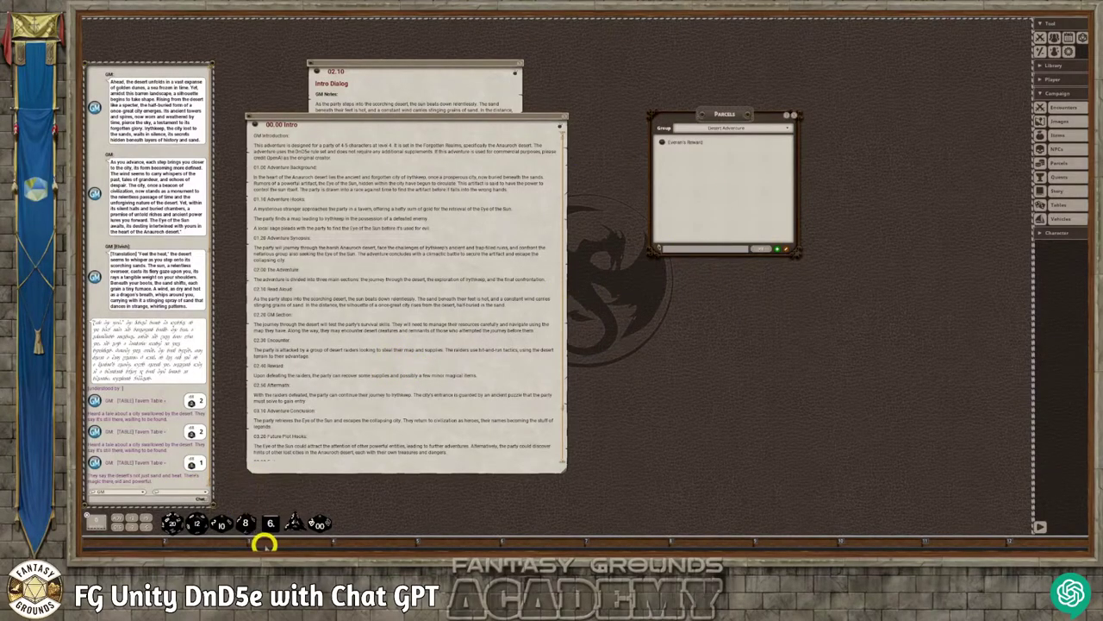
mouse_move(316, 548)
mouse_move(246, 549)
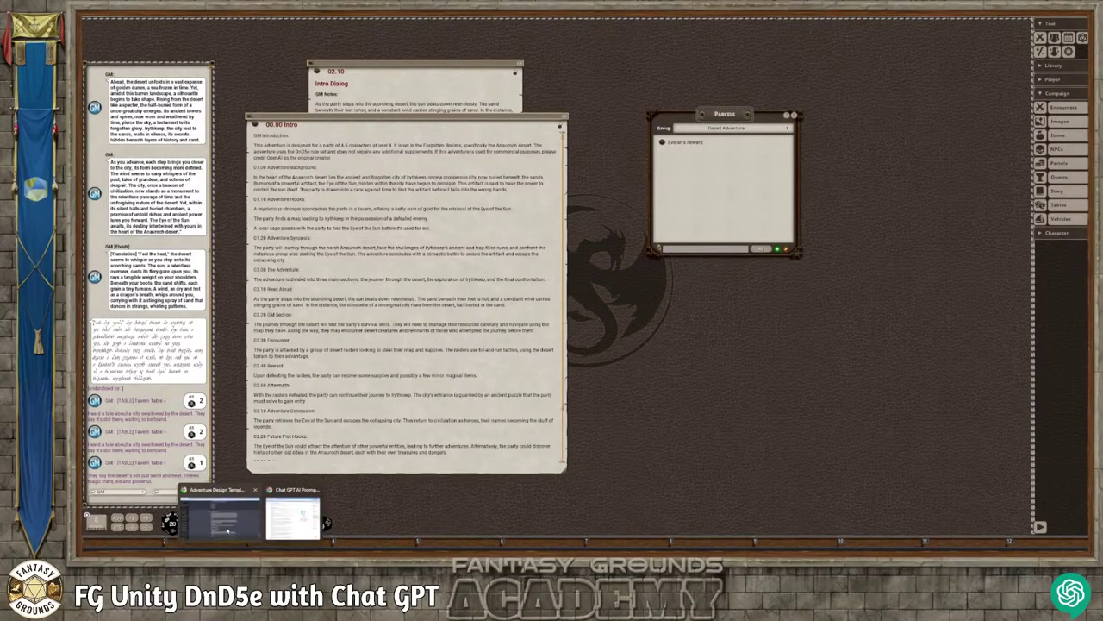
left_click(220, 507)
- Scroll through ChatGPT's rumor reply to review it
scroll(498, 382, "down", 2)
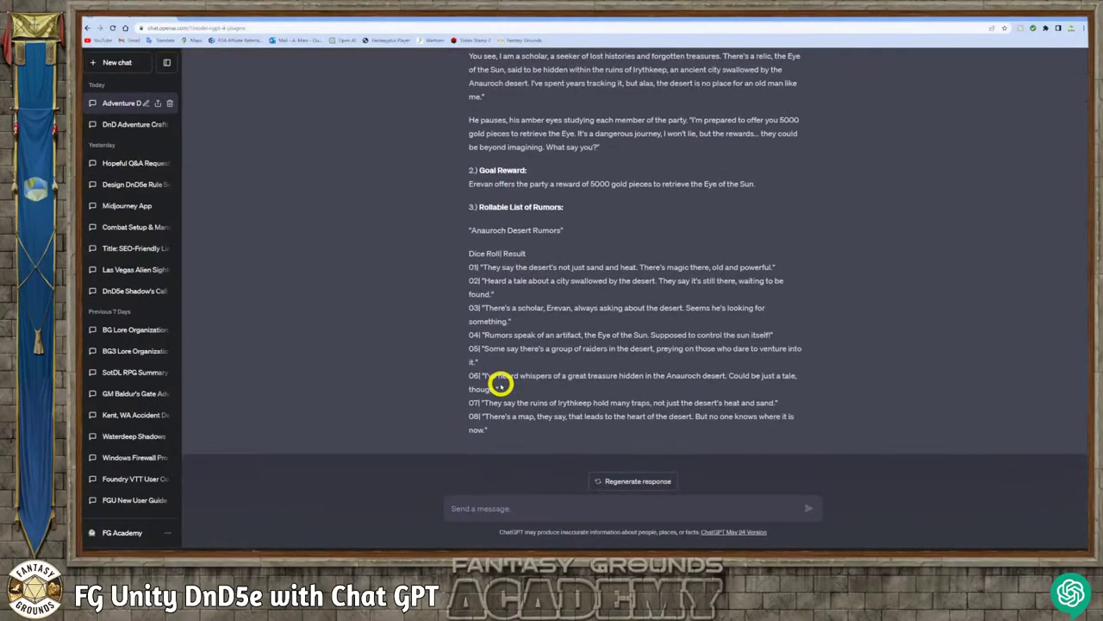
scroll(500, 451, "up", 2)
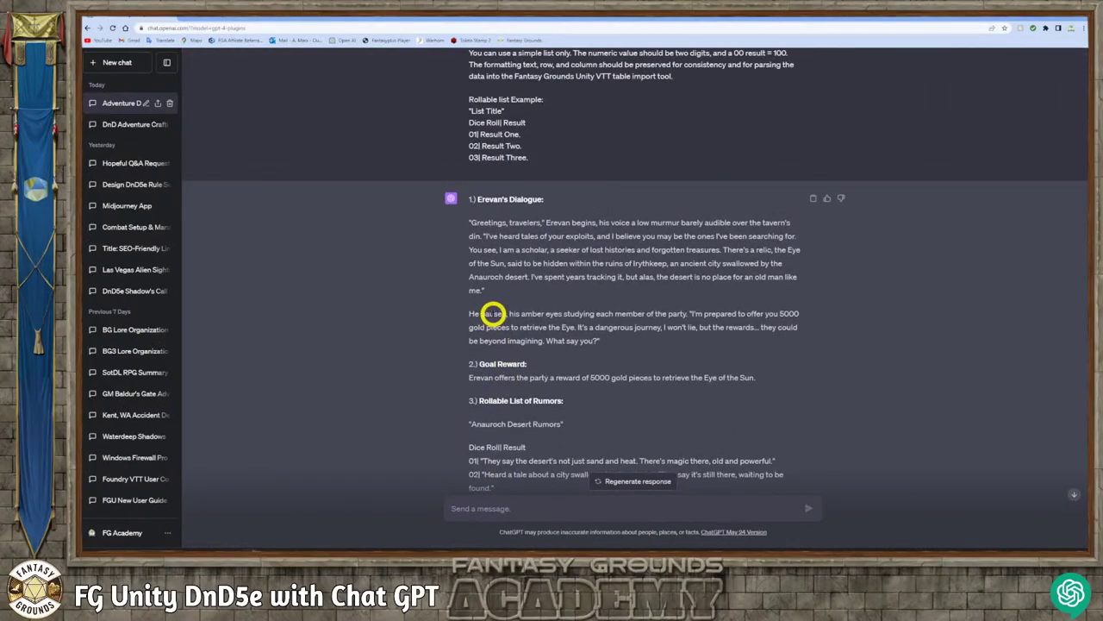
scroll(493, 313, "down", 2)
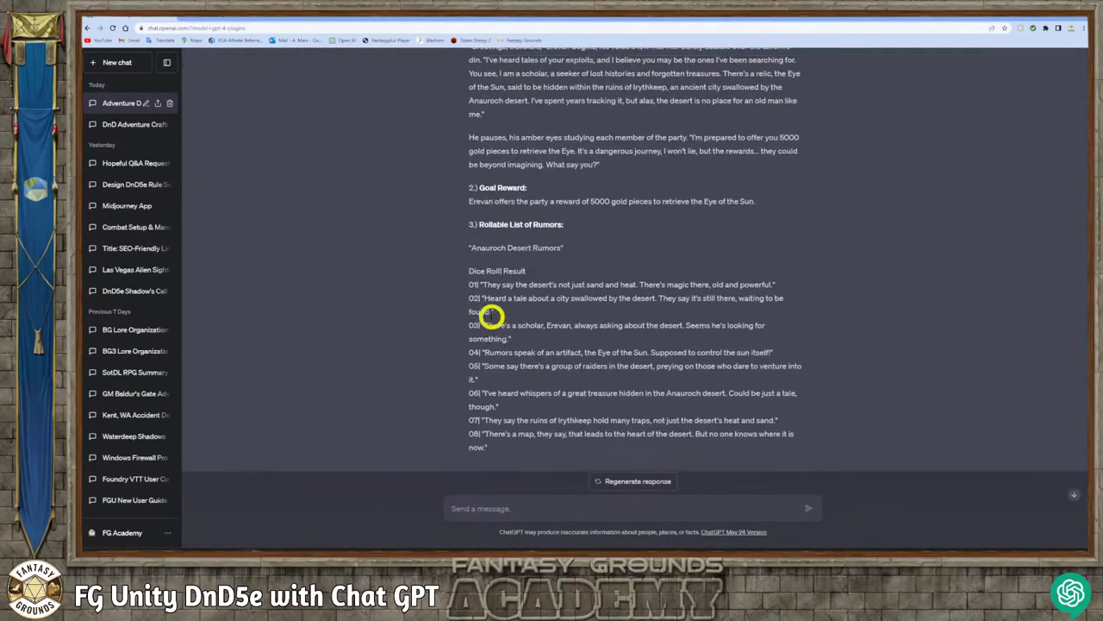
scroll(491, 317, "up", 4)
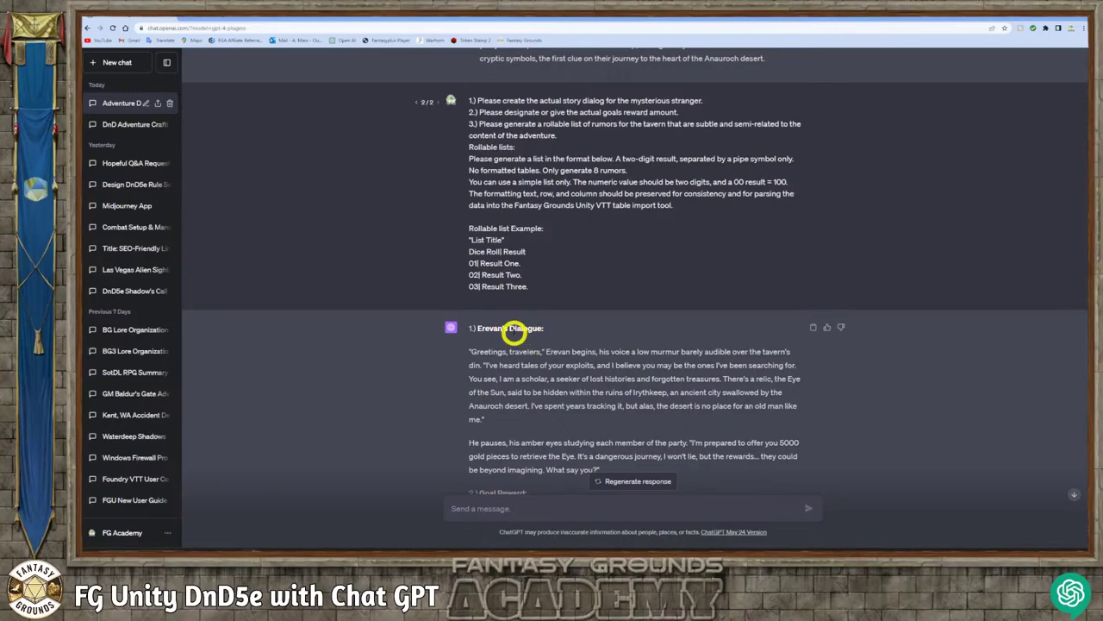
scroll(512, 326, "up", 2)
scroll(512, 324, "up", 4)
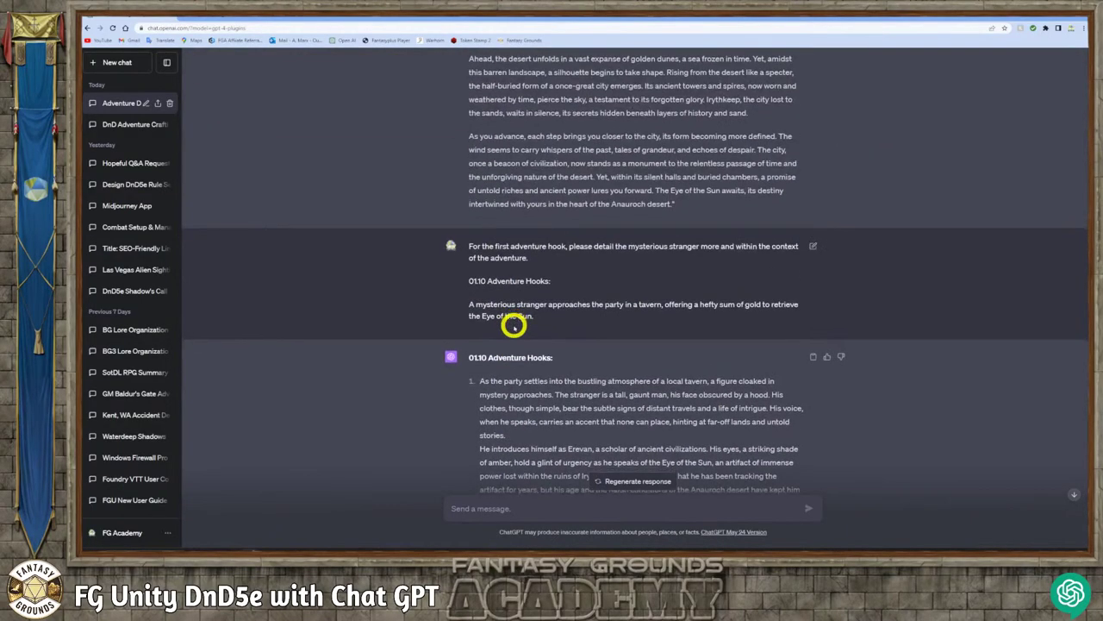
scroll(513, 325, "down", 5)
scroll(512, 329, "down", 4)
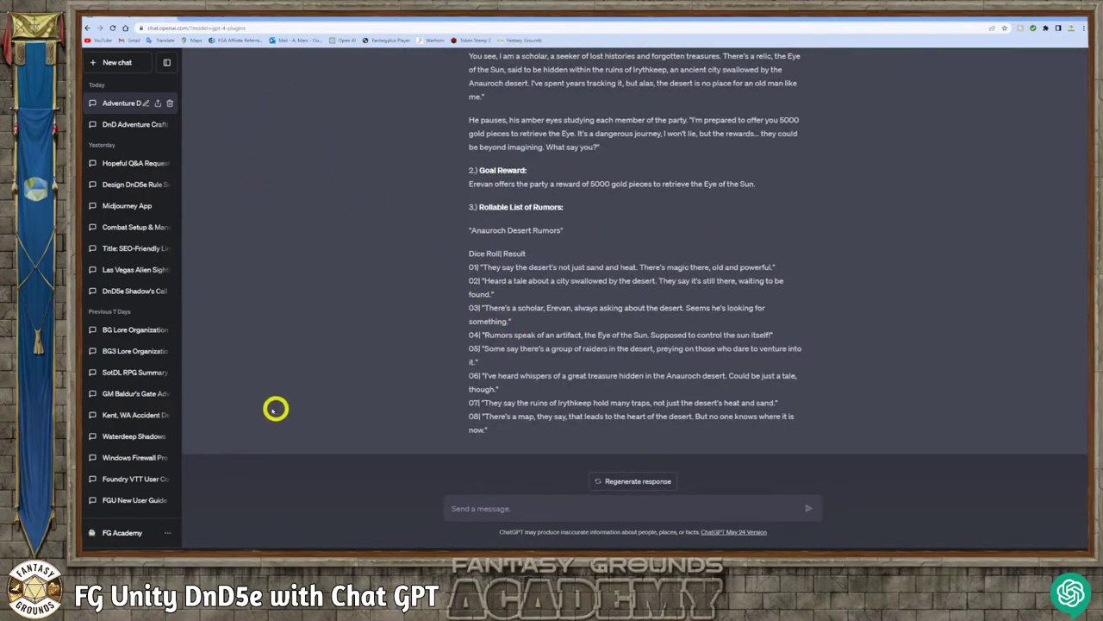
- Bring the Notepad++ prompt-template document to the front
mouse_move(337, 550)
left_click(337, 517)
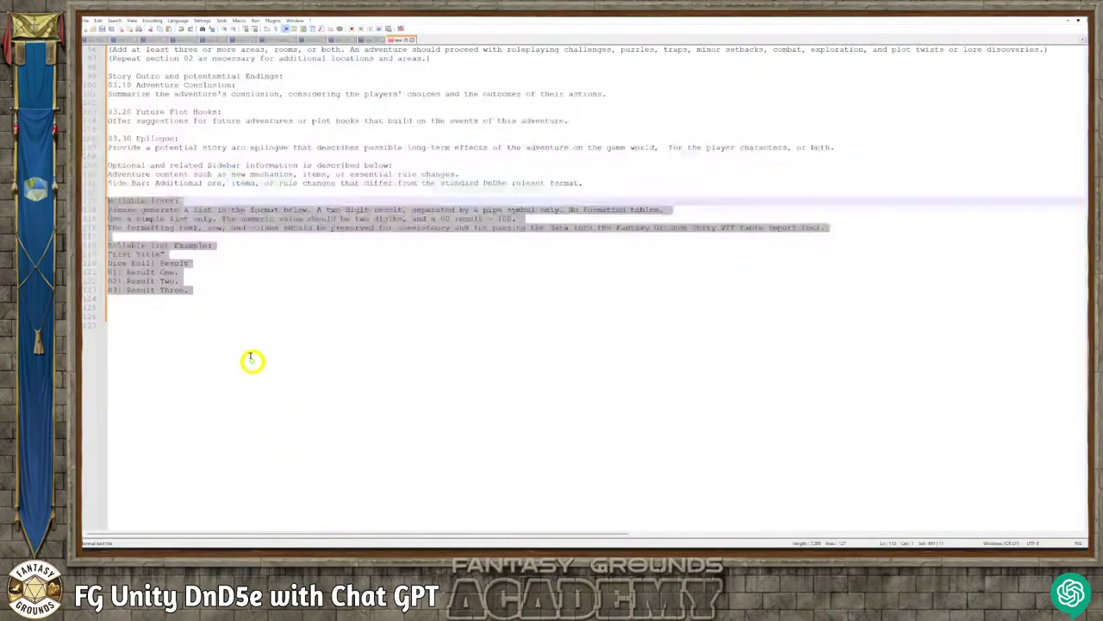
left_click(245, 356)
scroll(251, 328, "down", 20)
scroll(251, 315, "up", 20)
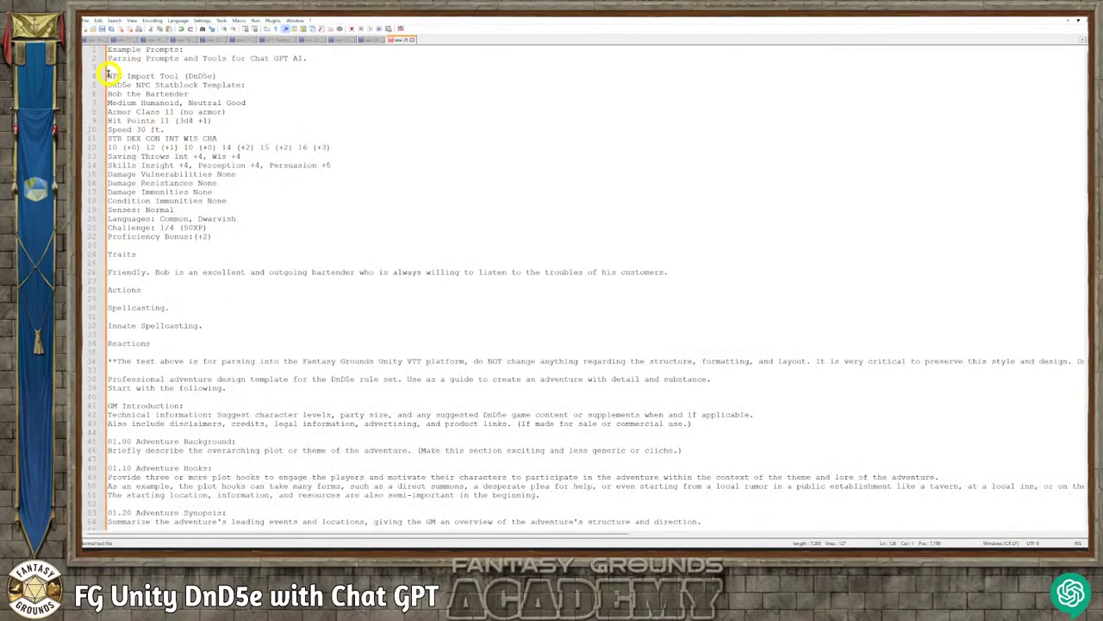
- Copy the DnD5e NPC statblock template on lines 4–32
left_click_drag(108, 75, 278, 225)
left_click_drag(273, 284, 270, 325)
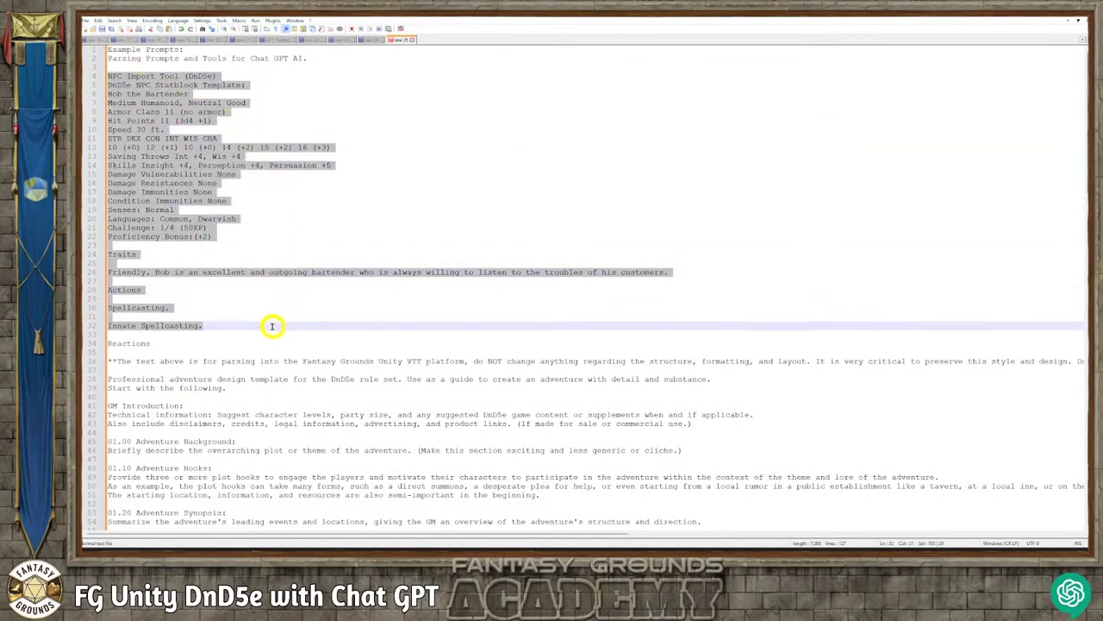
right_click(212, 199)
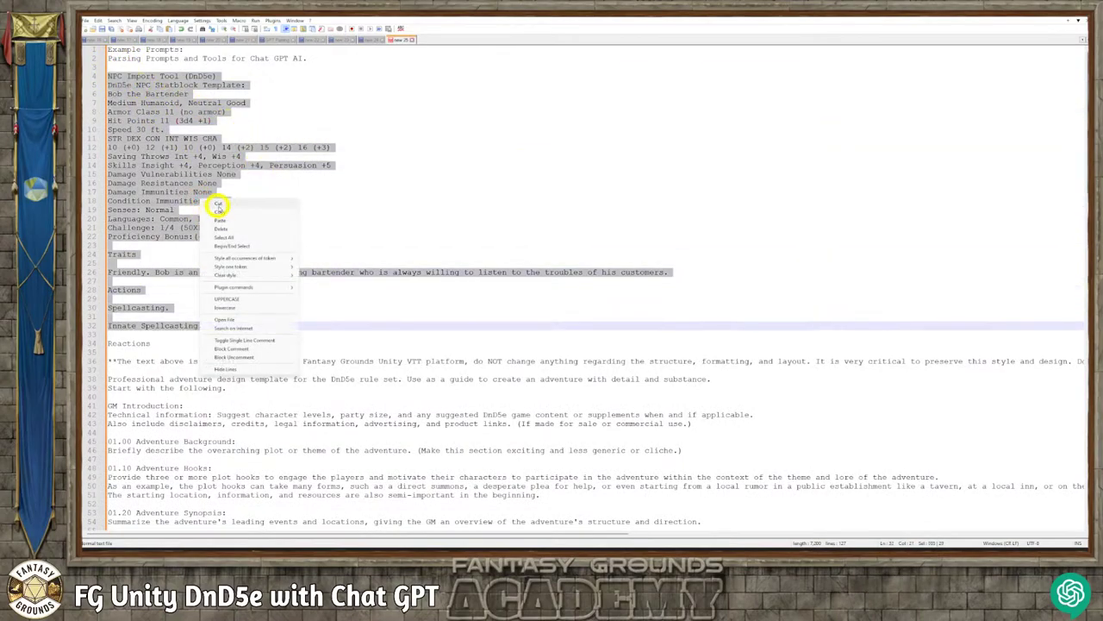
left_click(221, 211)
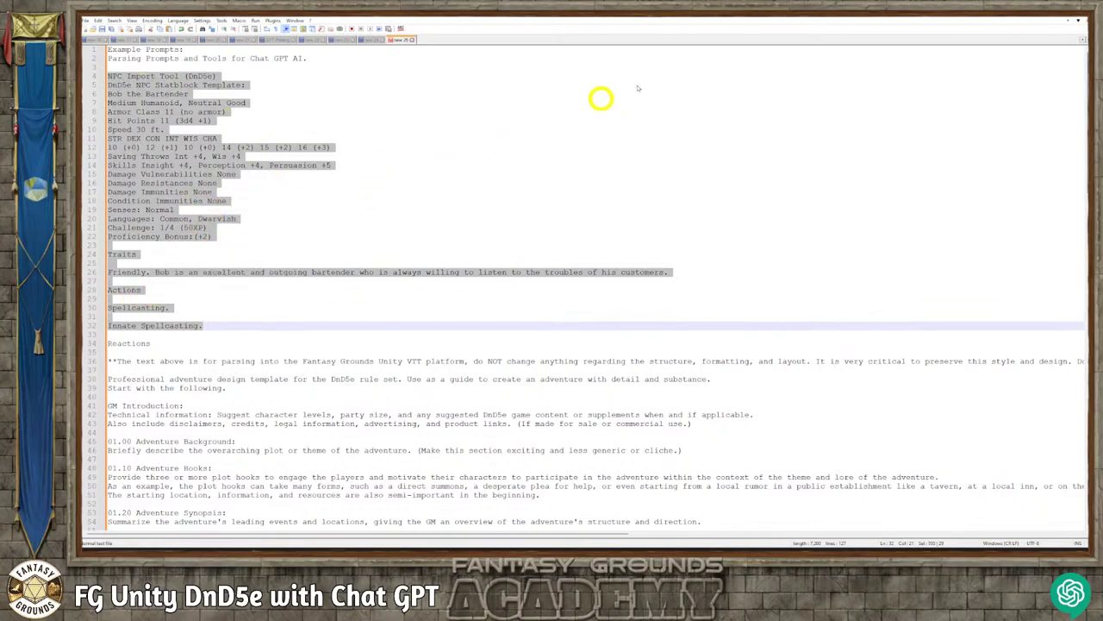
- Back in ChatGPT, begin a new draft prompt asking for a DnD5e NPC for Erevan
left_click(1067, 19)
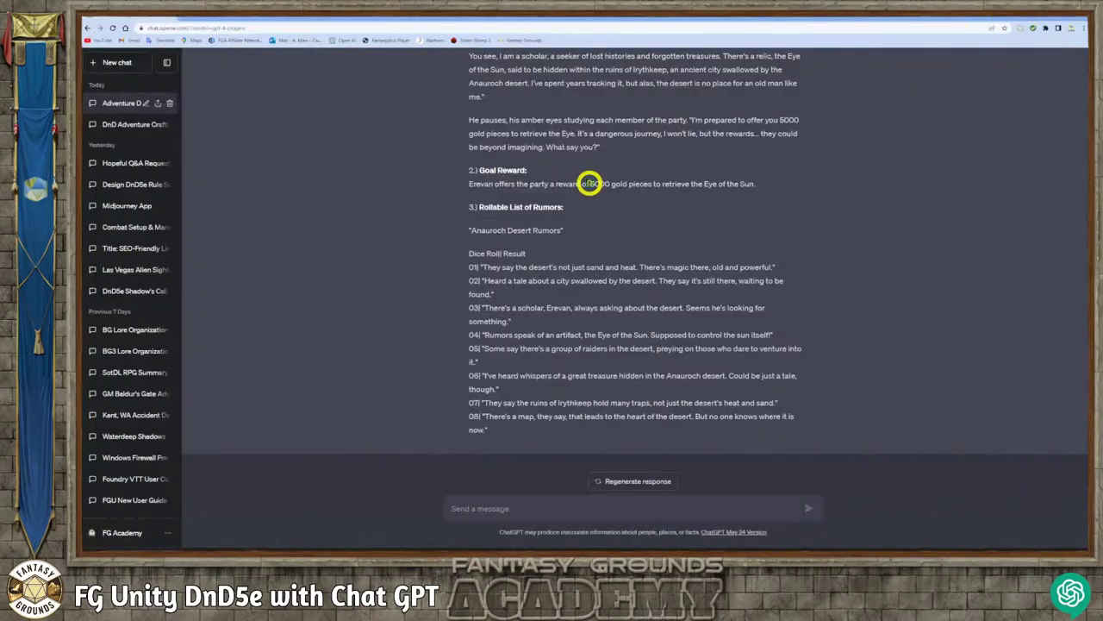
left_click(493, 506)
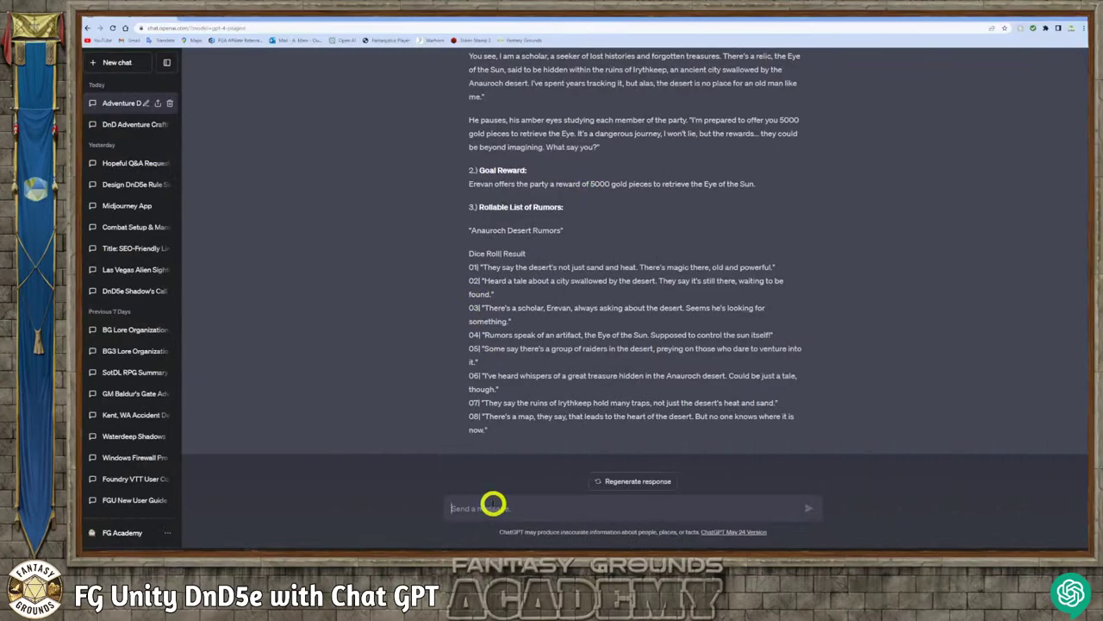
type("Please")
type(" create")
type(" a re")
type("van")
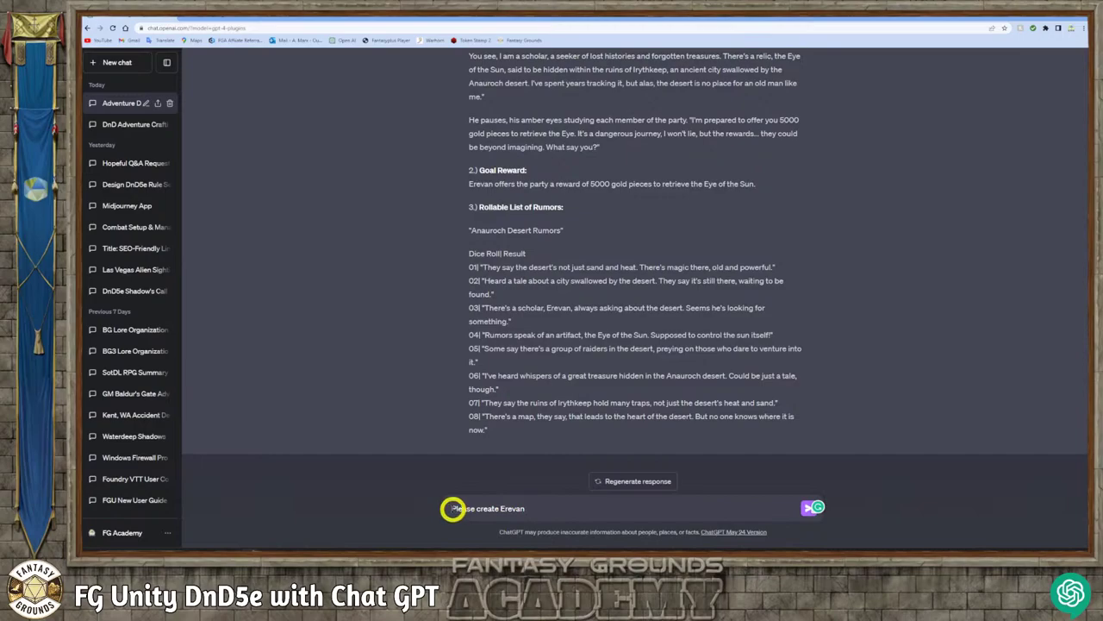
key("shift+Return")
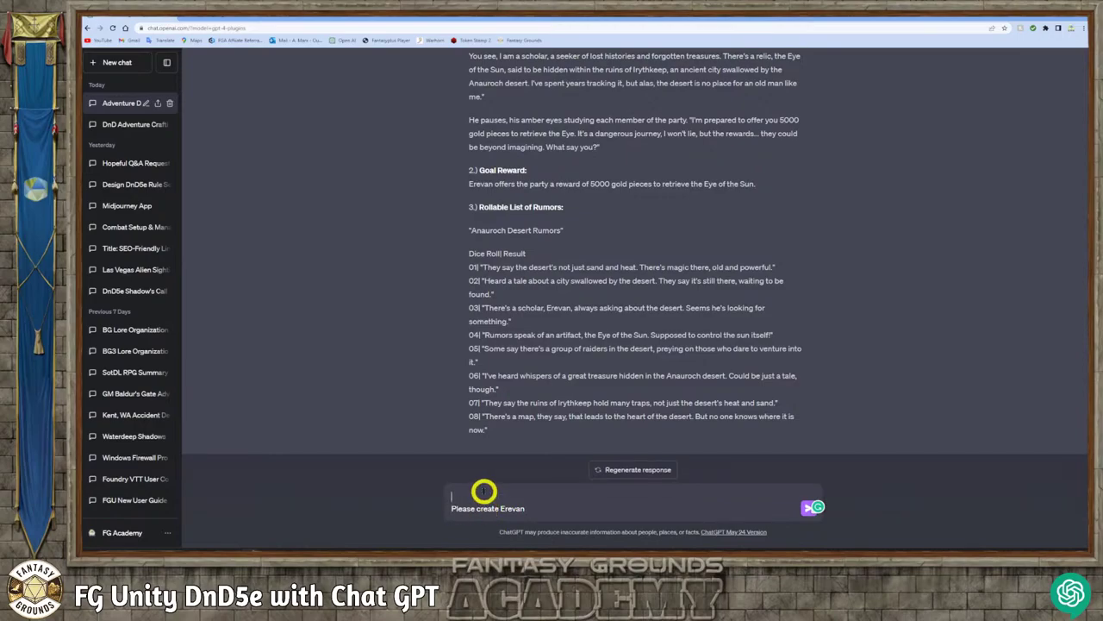
type("Create and NPC")
key("BackSpace")
key("BackSpace")
key("BackSpace")
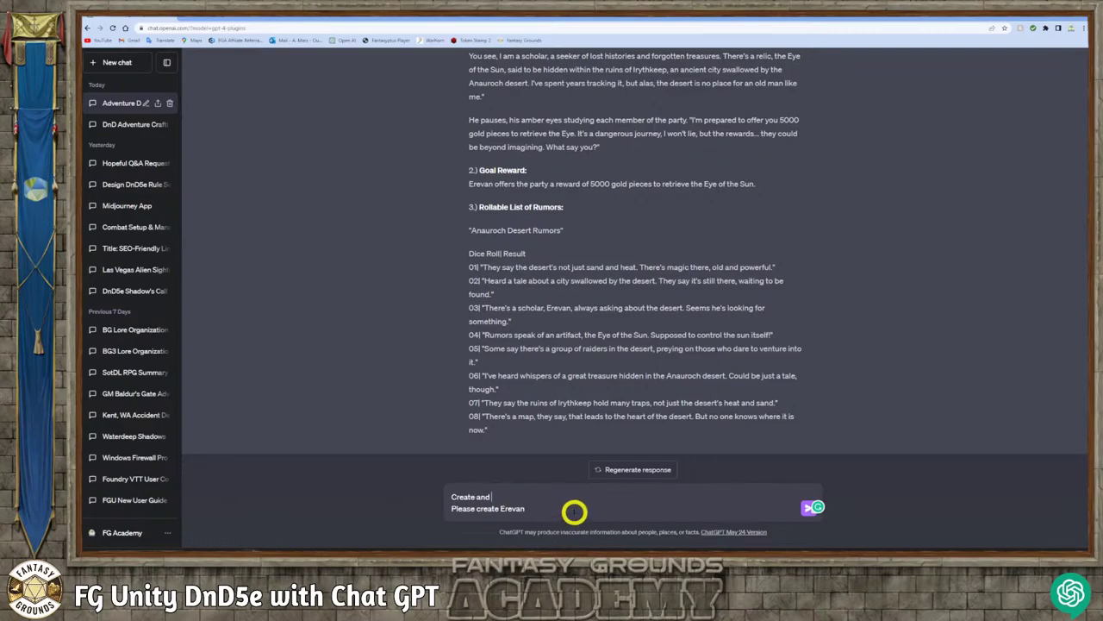
type("DnD5e NPC for")
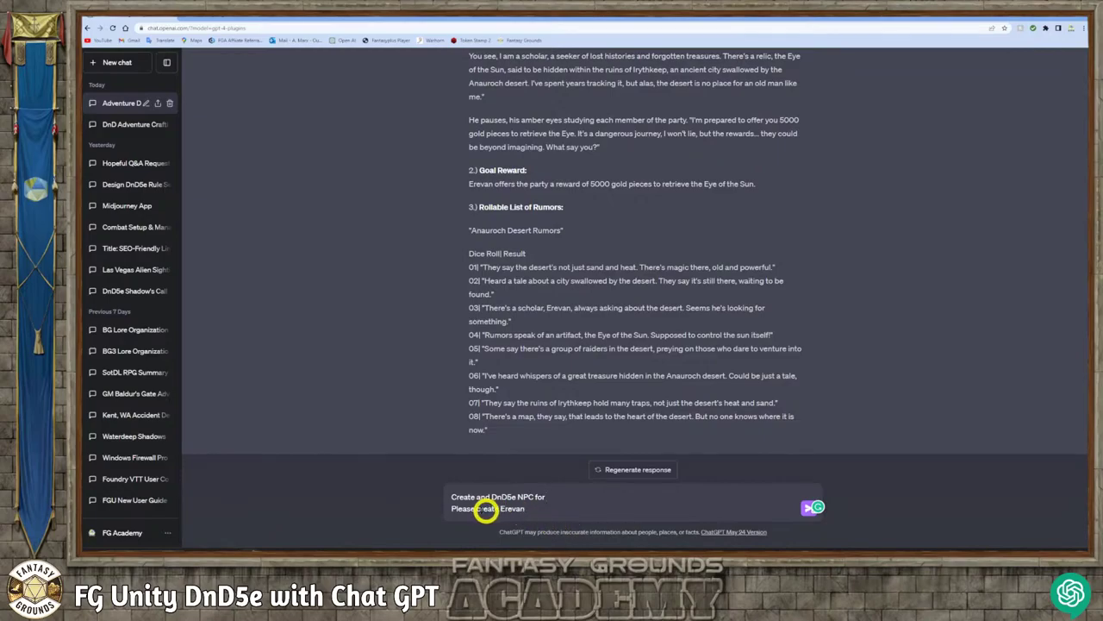
- Edit the draft into one line adding 'stat block', fixing typos and starting 'above' at the end
left_click(500, 509)
key("BackSpace")
key("BackSpace")
key("BackSpace")
key("BackSpace")
key("BackSpace")
key("BackSpace")
key("BackSpace")
key("BackSpace")
key("BackSpace")
key("BackSpace")
key("BackSpace")
key("BackSpace")
key("BackSpace")
key("BackSpace")
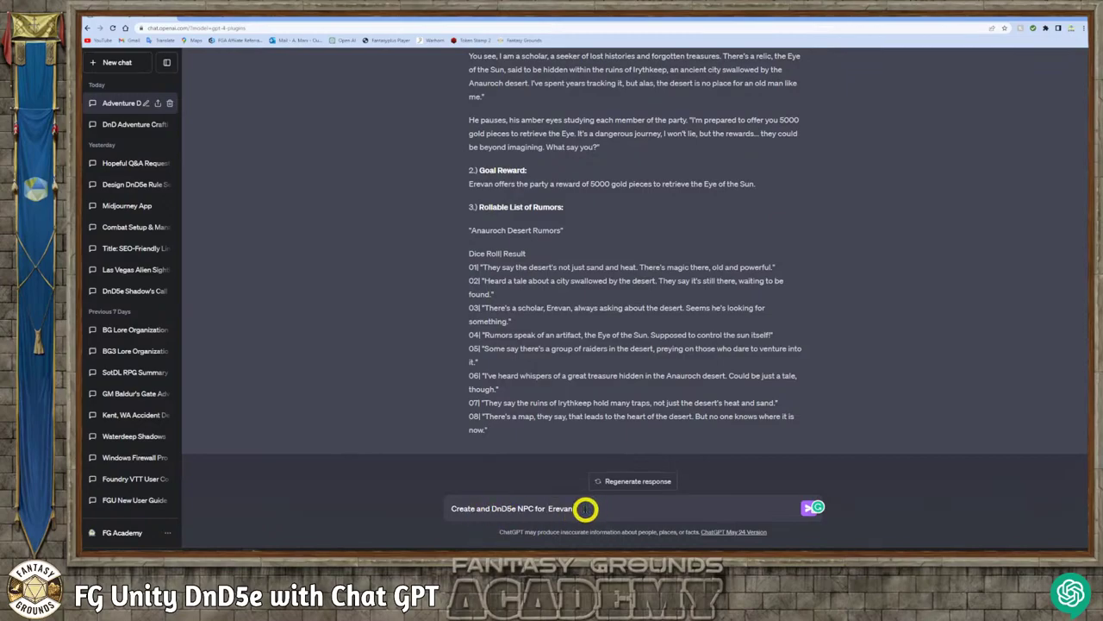
scroll(532, 334, "up", 2)
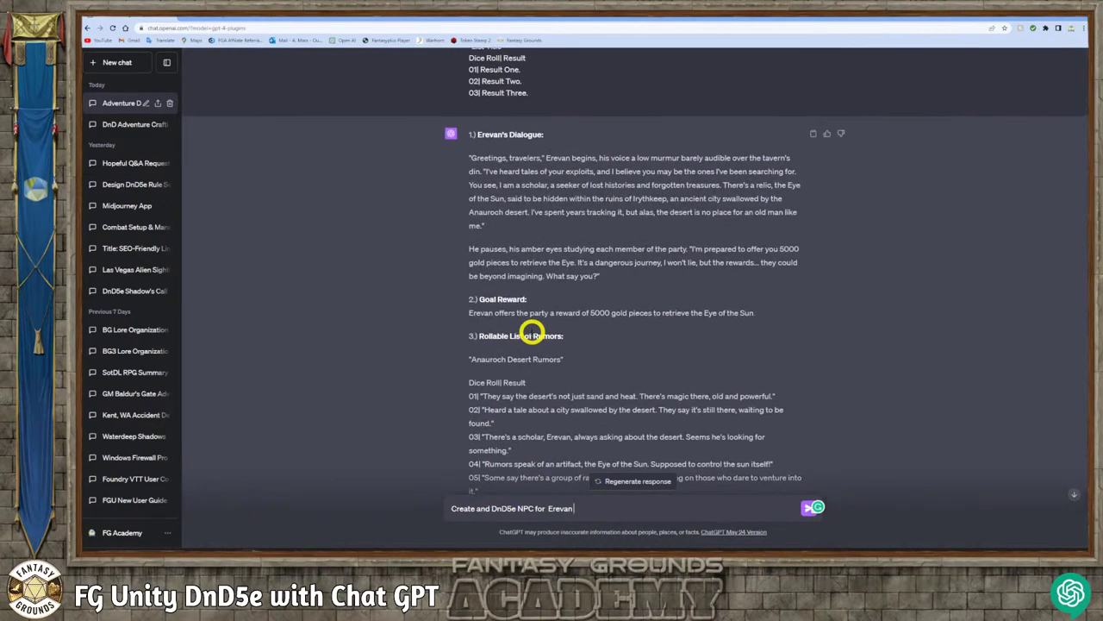
scroll(532, 332, "down", 2)
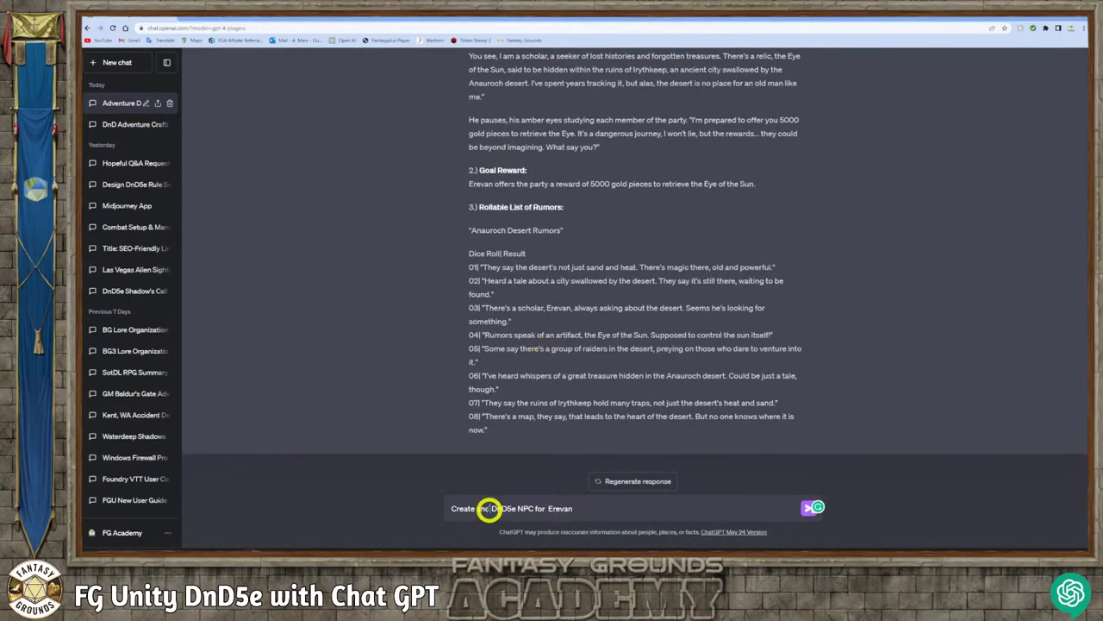
key("BackSpace")
key("BackSpace")
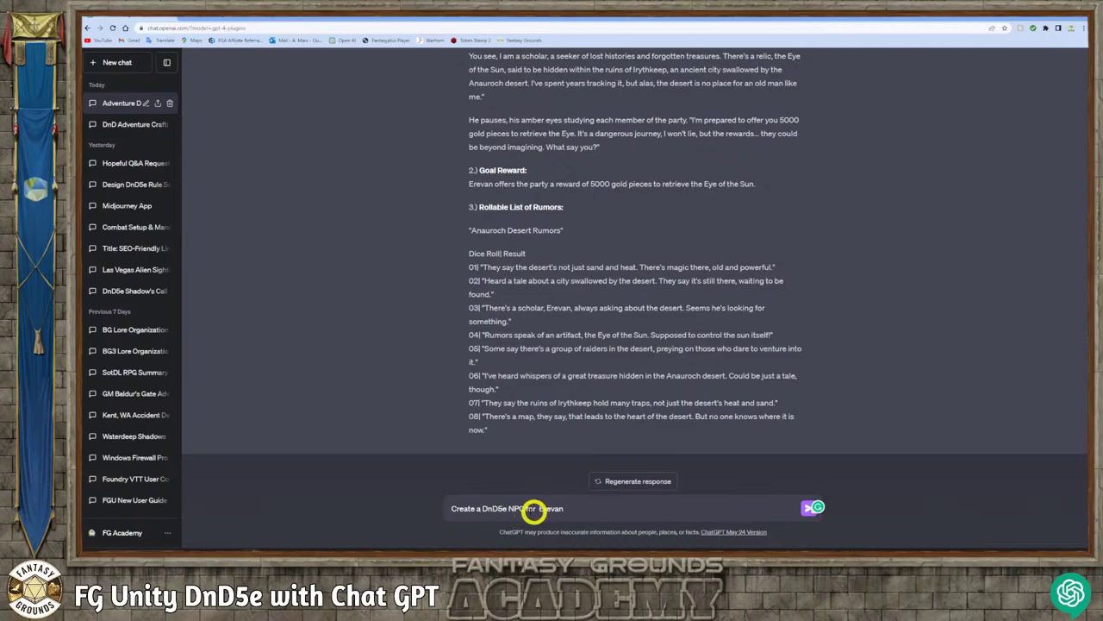
type("stat block")
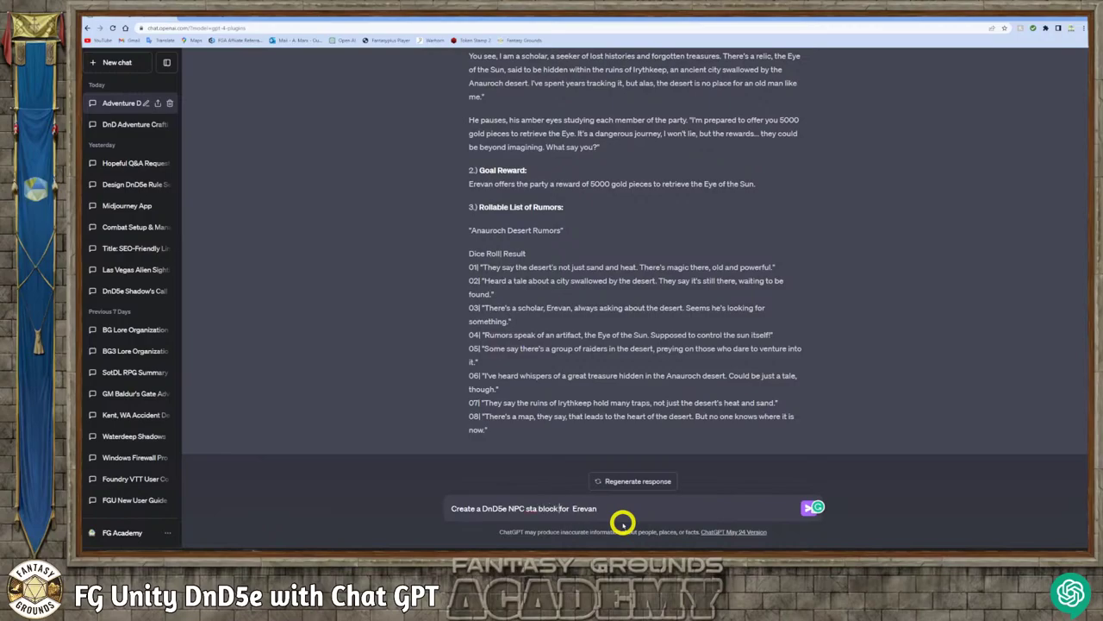
left_click(539, 508)
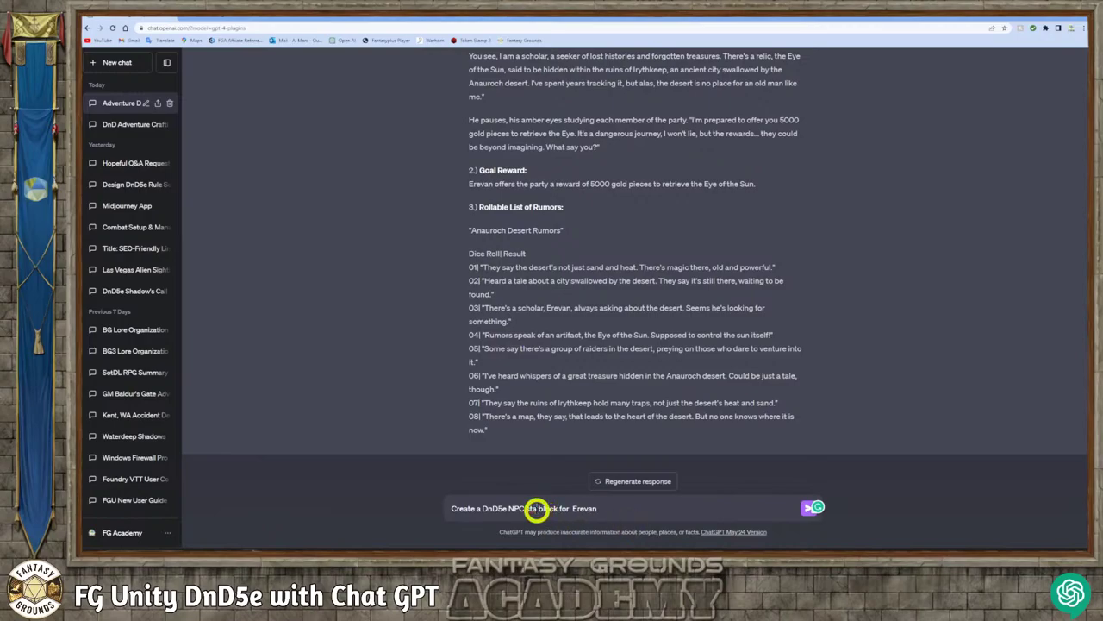
type("t")
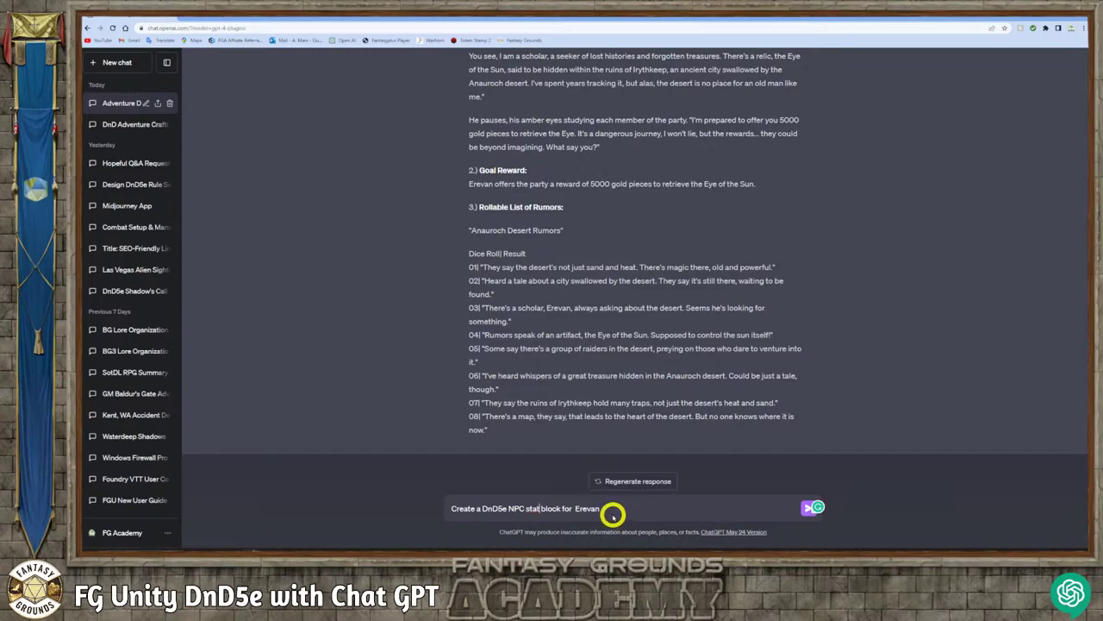
left_click(625, 515)
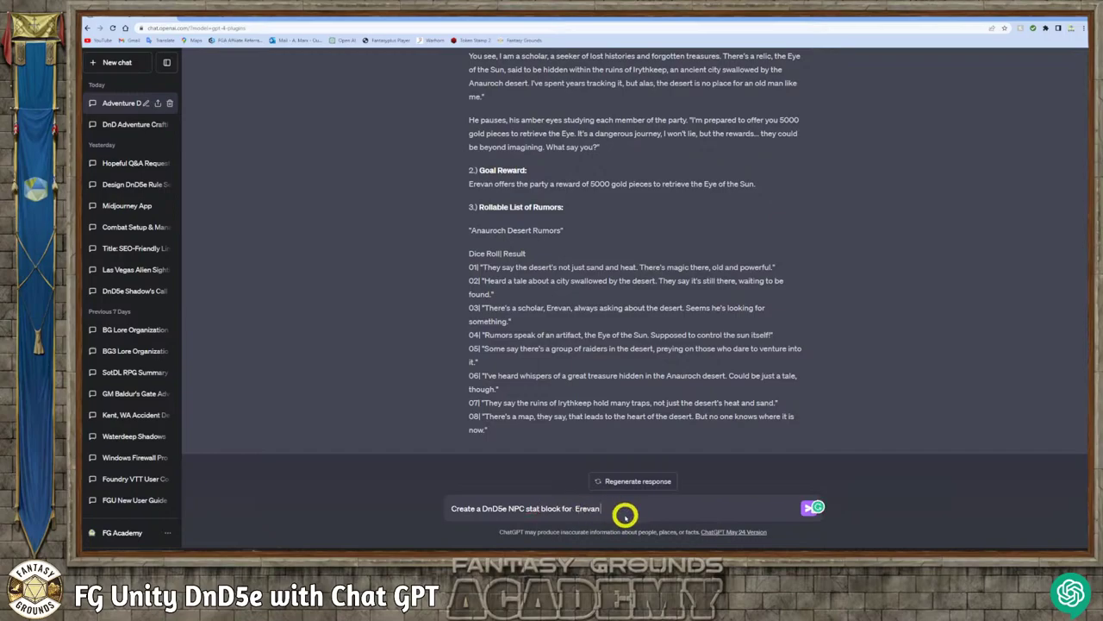
type("abo")
type("u")
- Scroll up to review the eight Anauroch Desert Rumors reply, then return to the end of the draft
scroll(603, 323, "up", 5)
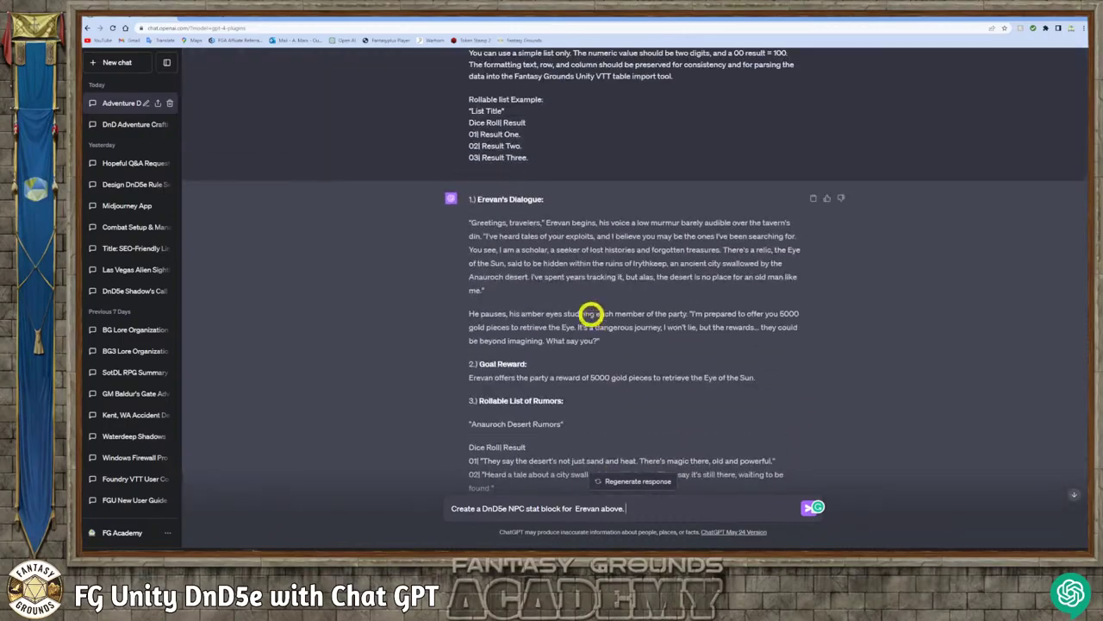
scroll(610, 328, "up", 2)
scroll(614, 330, "up", 2)
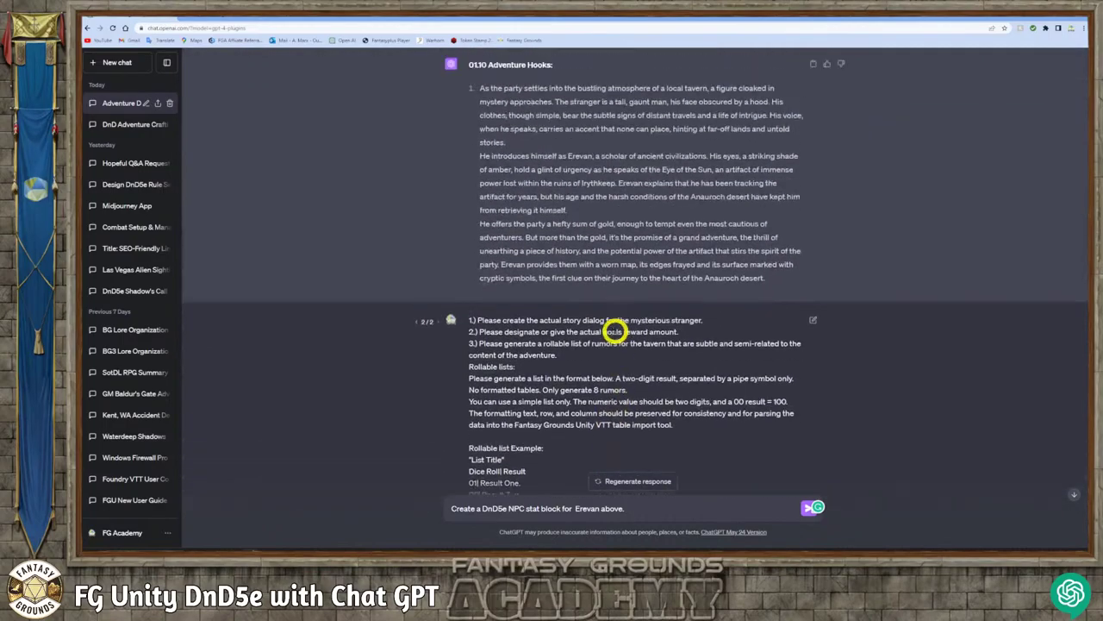
scroll(615, 331, "up", 2)
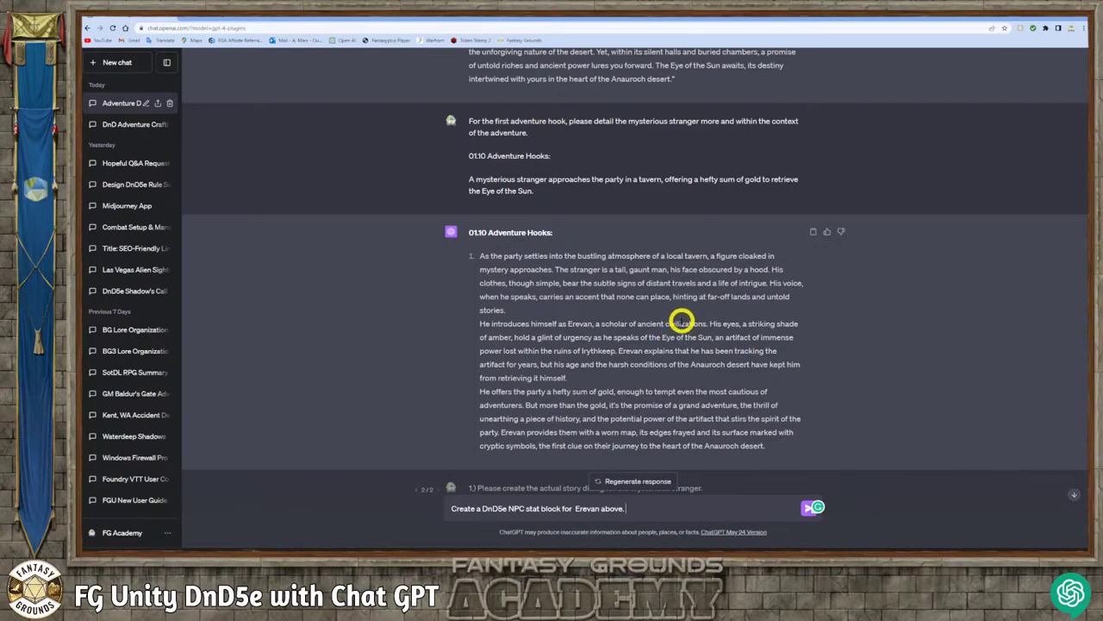
scroll(679, 345, "down", 10)
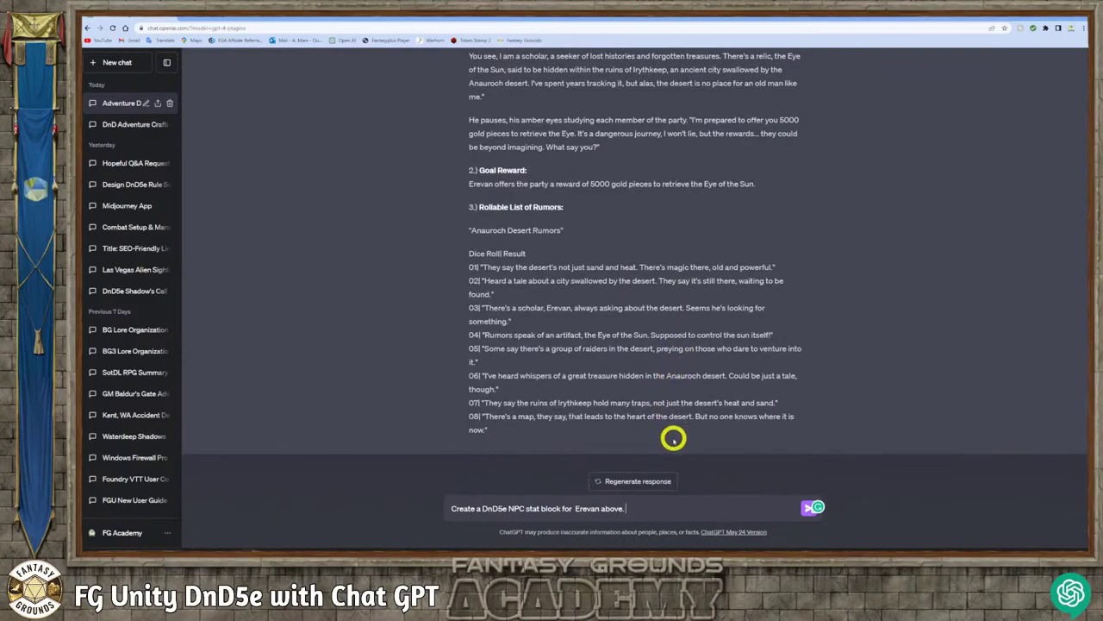
left_click(678, 507)
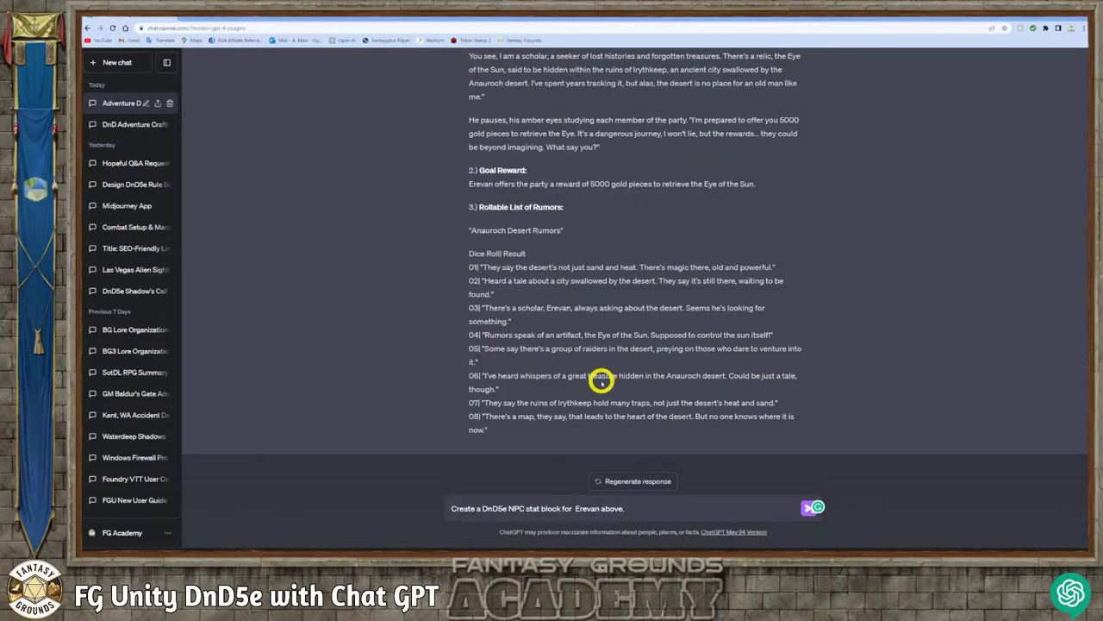
scroll(603, 375, "up", 2)
scroll(603, 375, "up", 4)
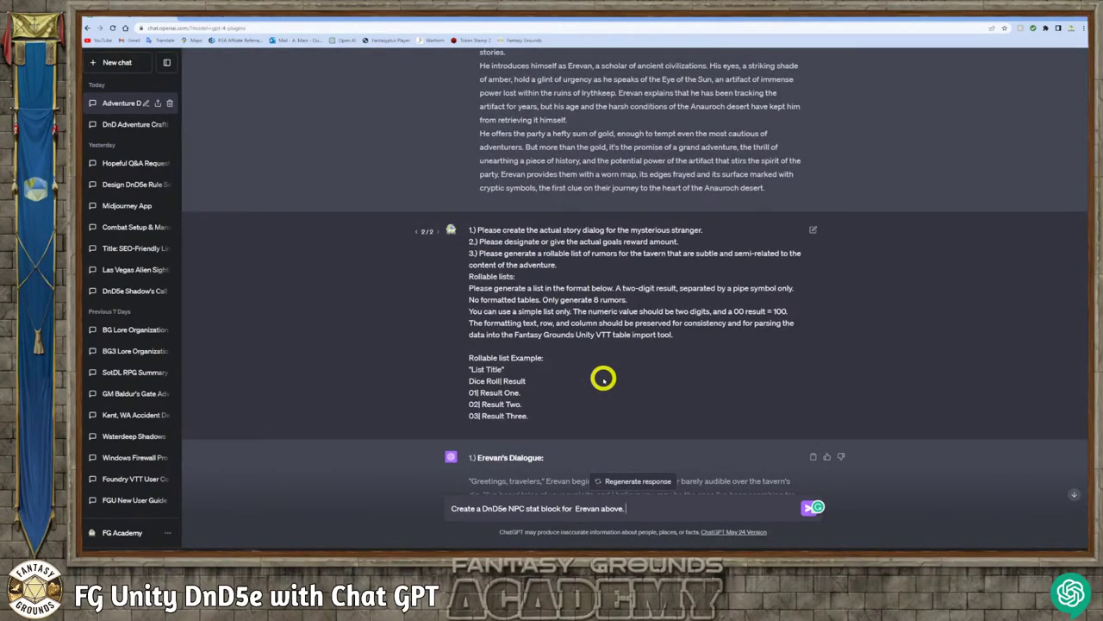
scroll(602, 377, "down", 8)
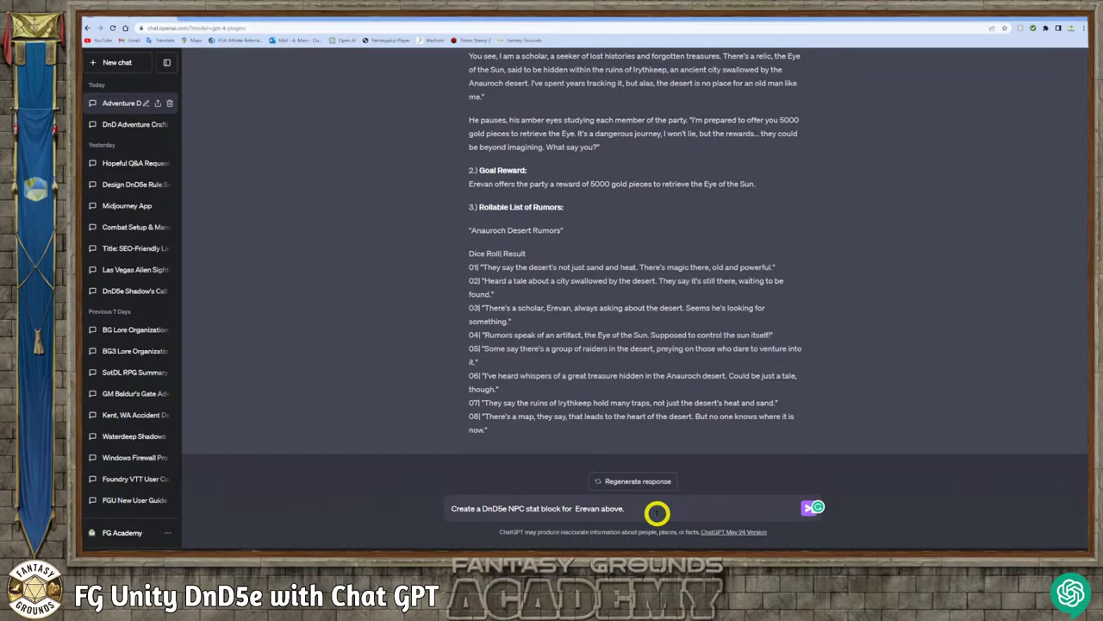
- Add 'CR 5 armed with a scimitar, dagger, and a longbow' to the prompt, fixing the misspellings
type("CR 5 armed with ")
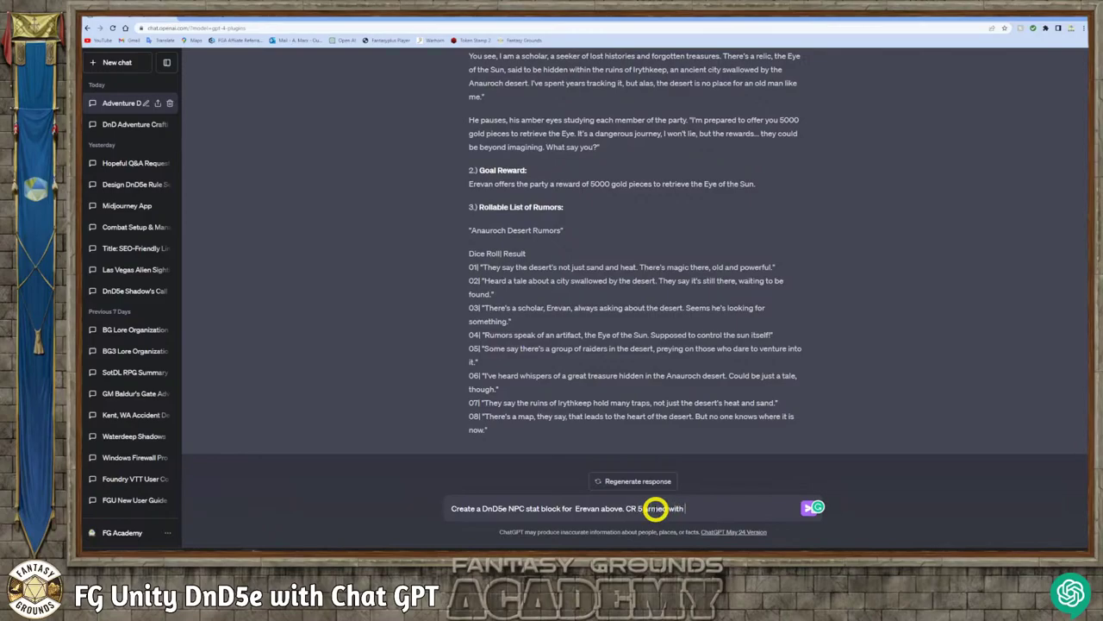
type("a scimiatar, dager, and a longbow.")
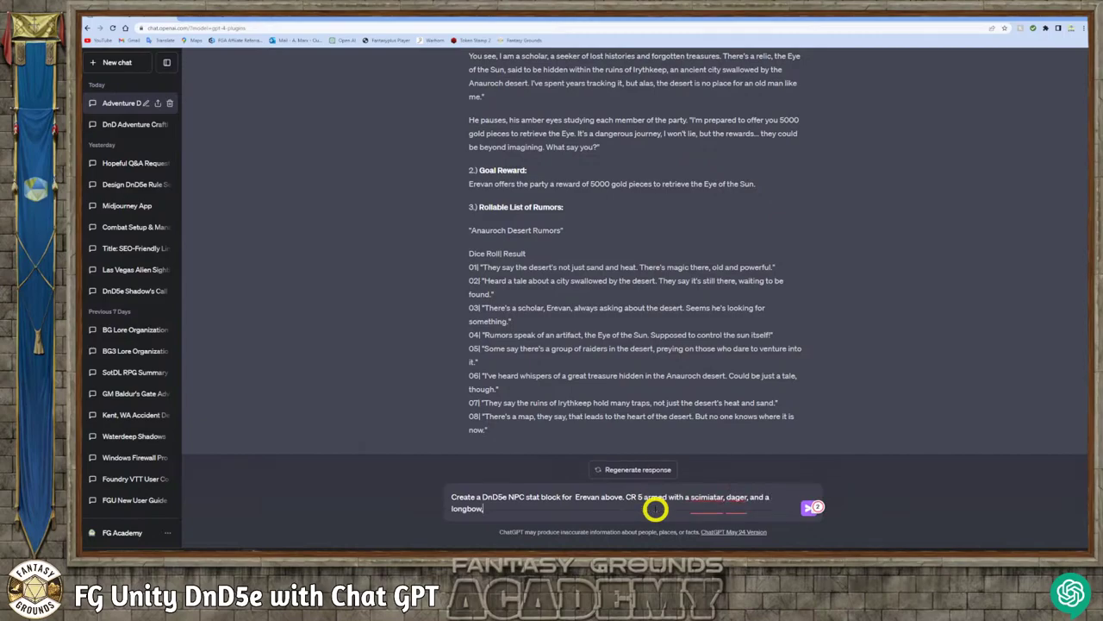
left_click(735, 506)
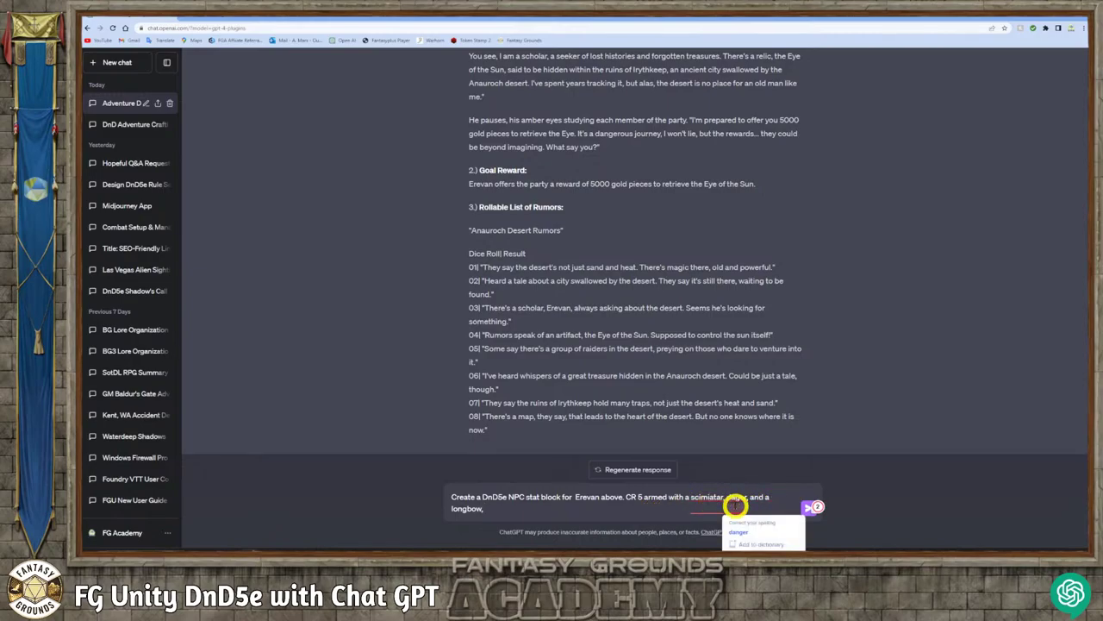
key("BackSpace")
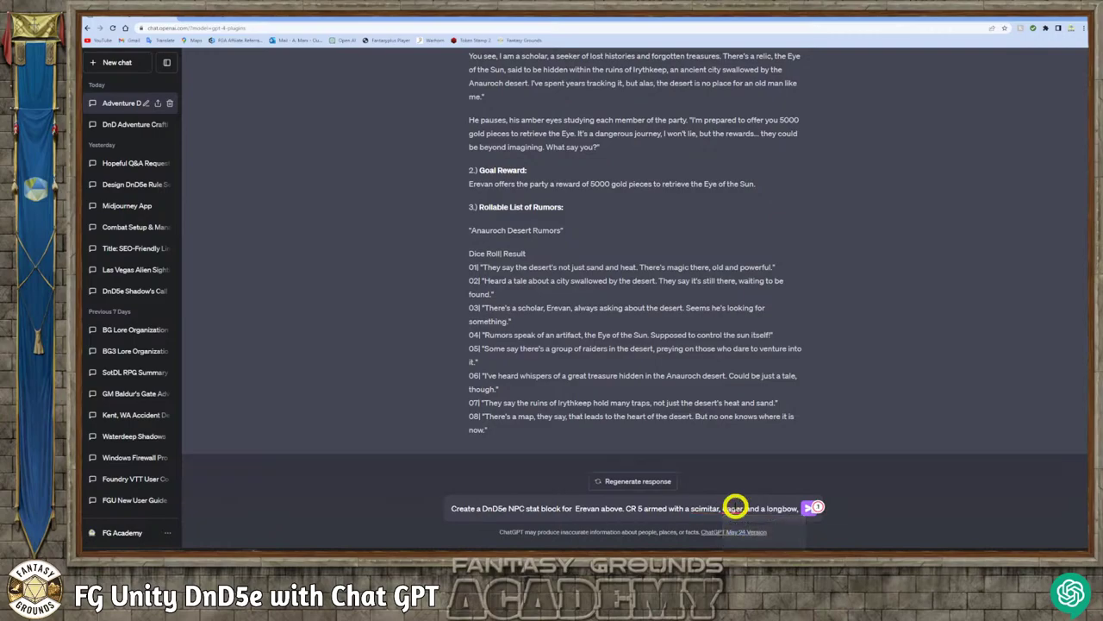
left_click(739, 508)
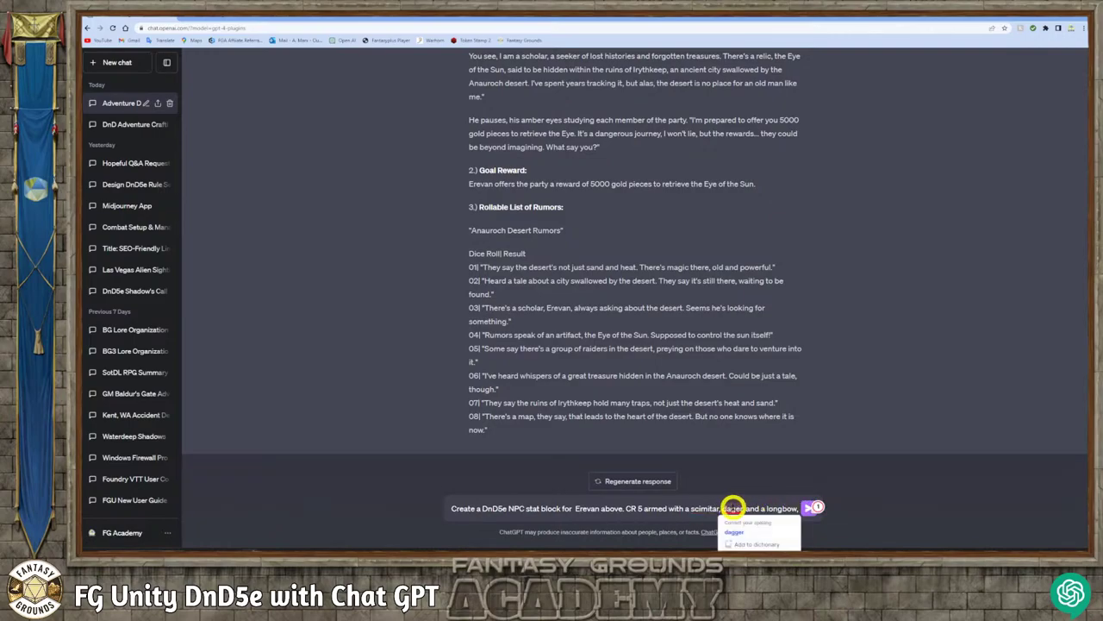
left_click(738, 522)
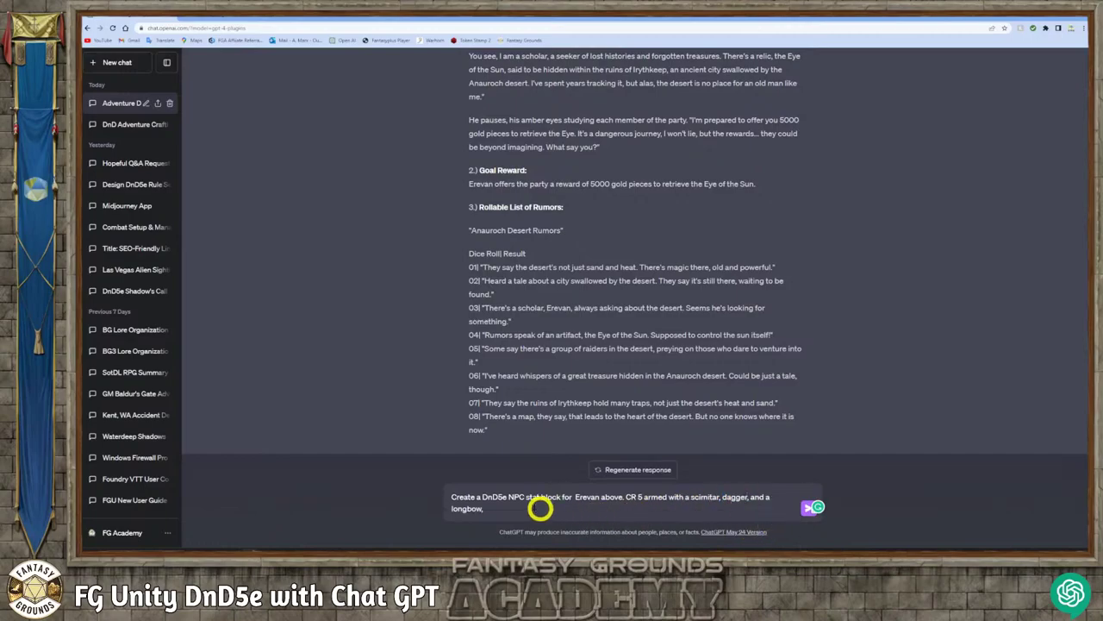
- Insert 'Make him a level 5 NPC' and drop the extra 'a' before longbow
left_click(636, 497)
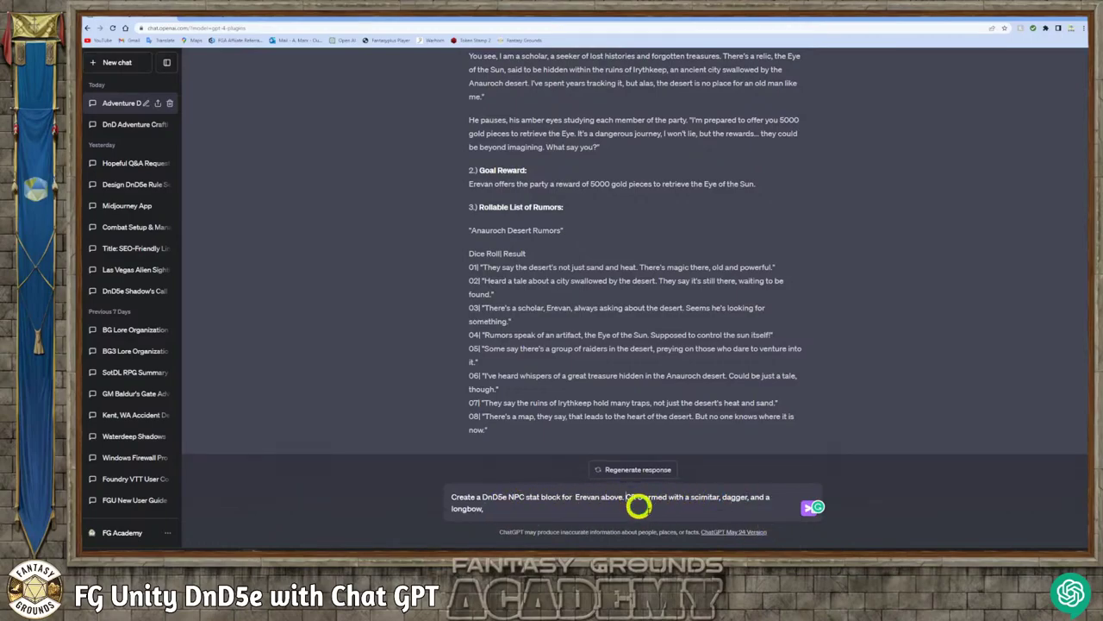
type("5 Make him a CR")
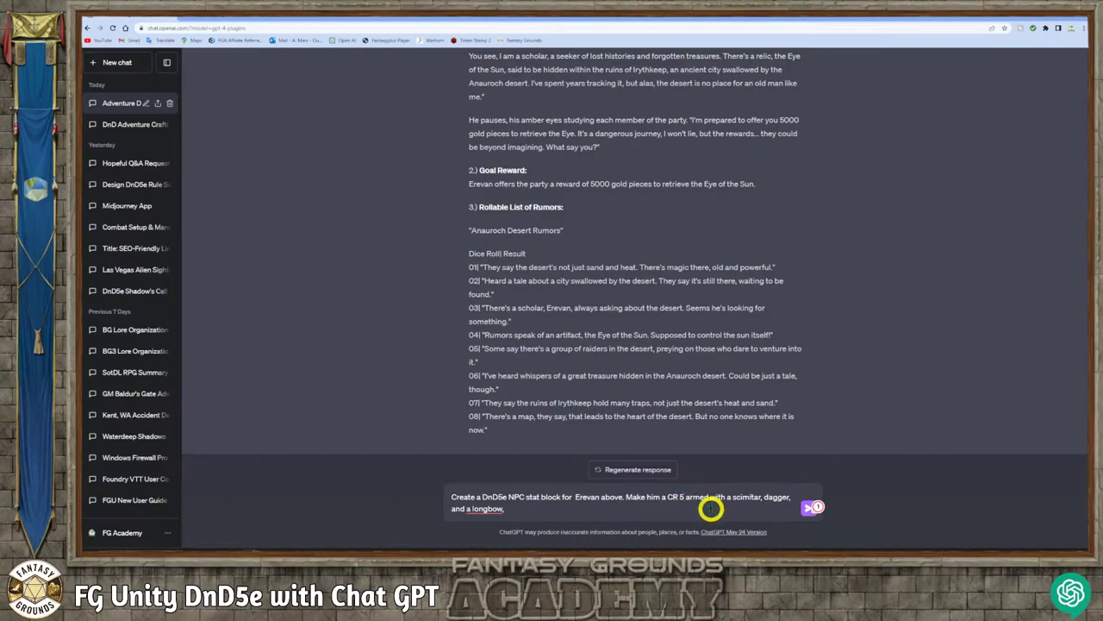
type(" level ")
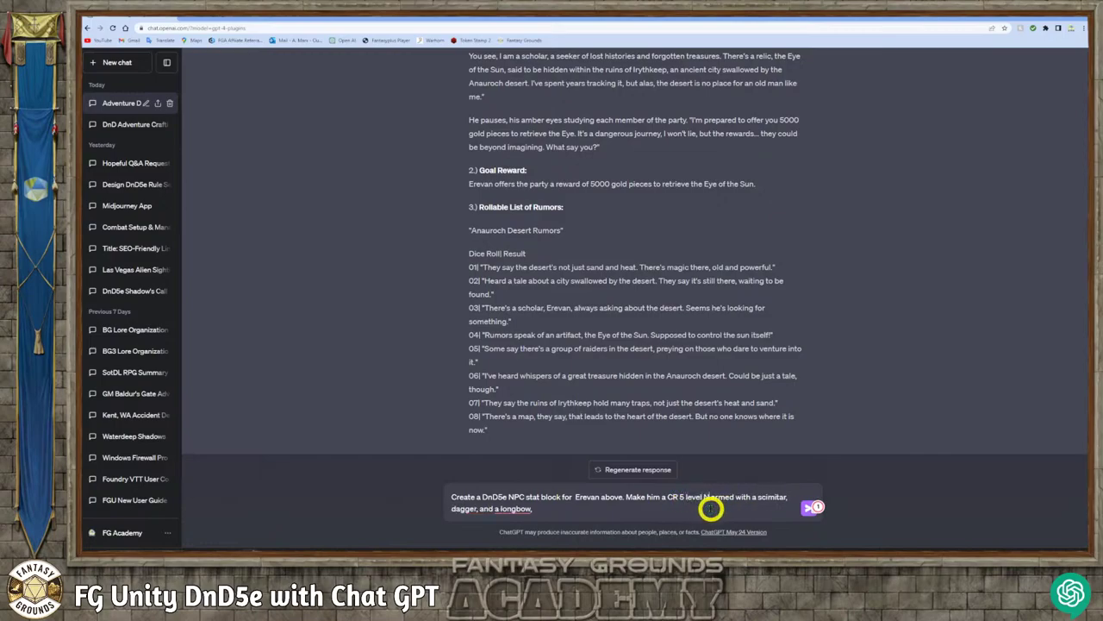
type("NPC")
type(",")
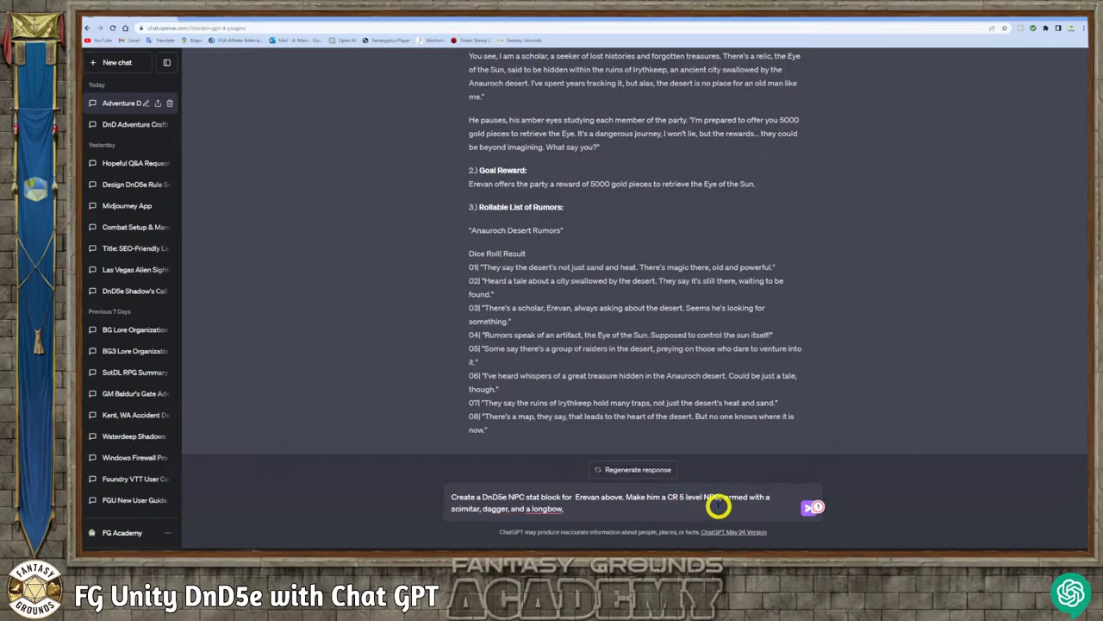
mouse_move(542, 509)
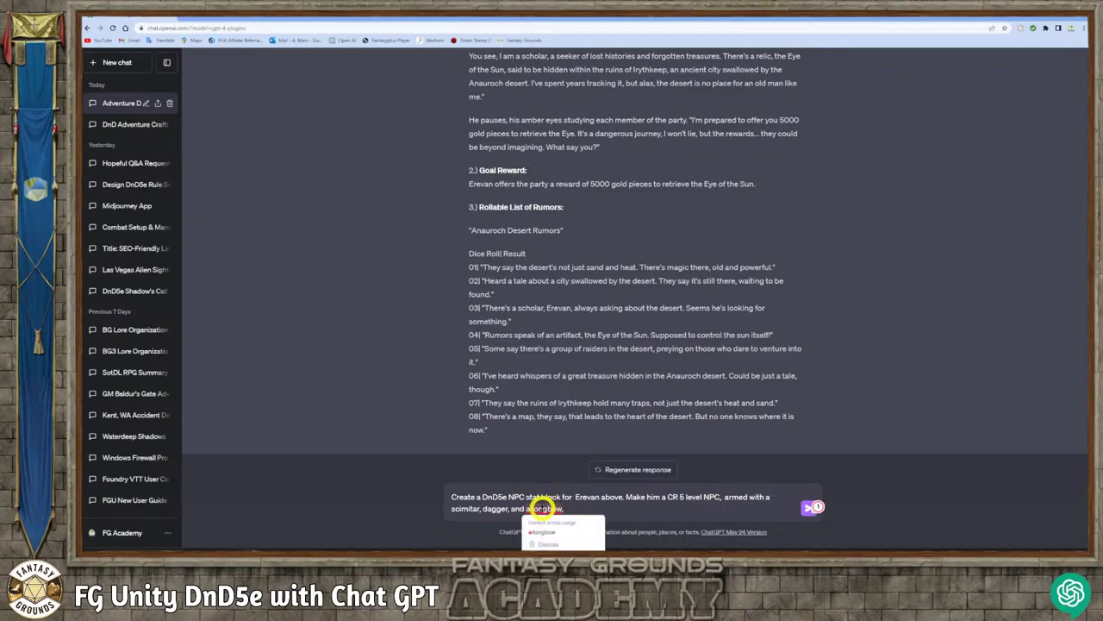
left_click(544, 531)
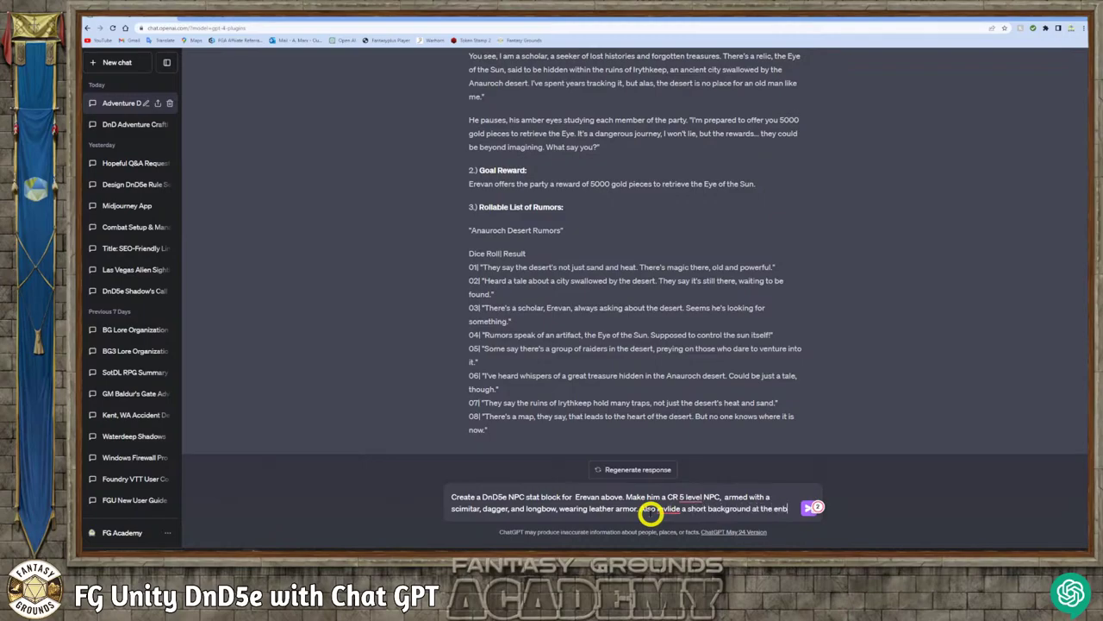
- Correct the word after 'Also' to 'include' and accept the remaining spelling and wording fixes
double_click(651, 509)
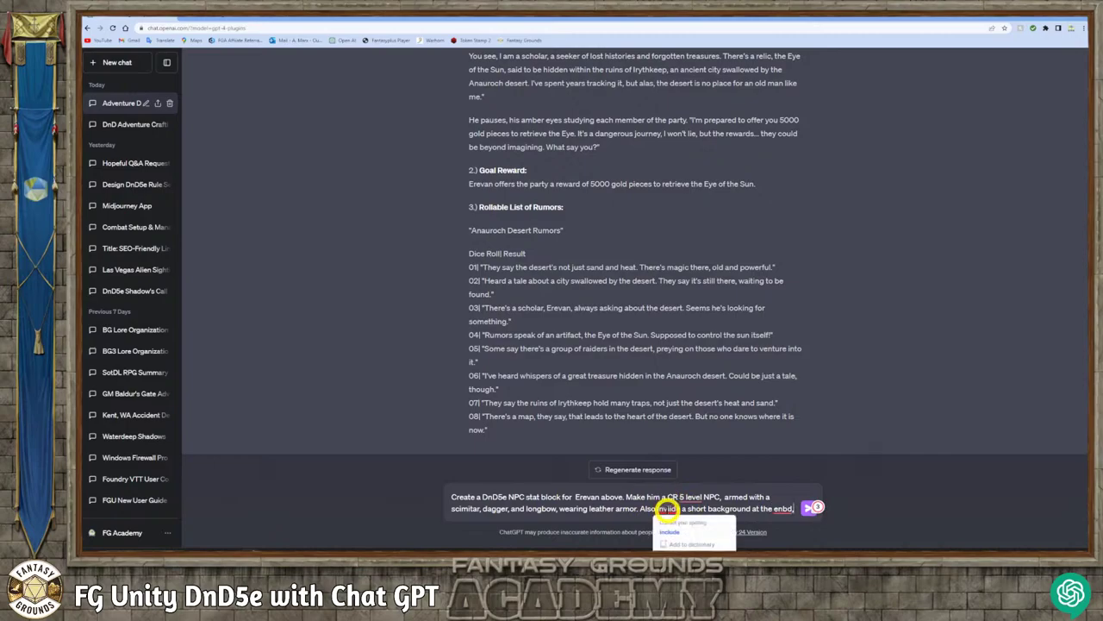
type("include")
mouse_move(694, 498)
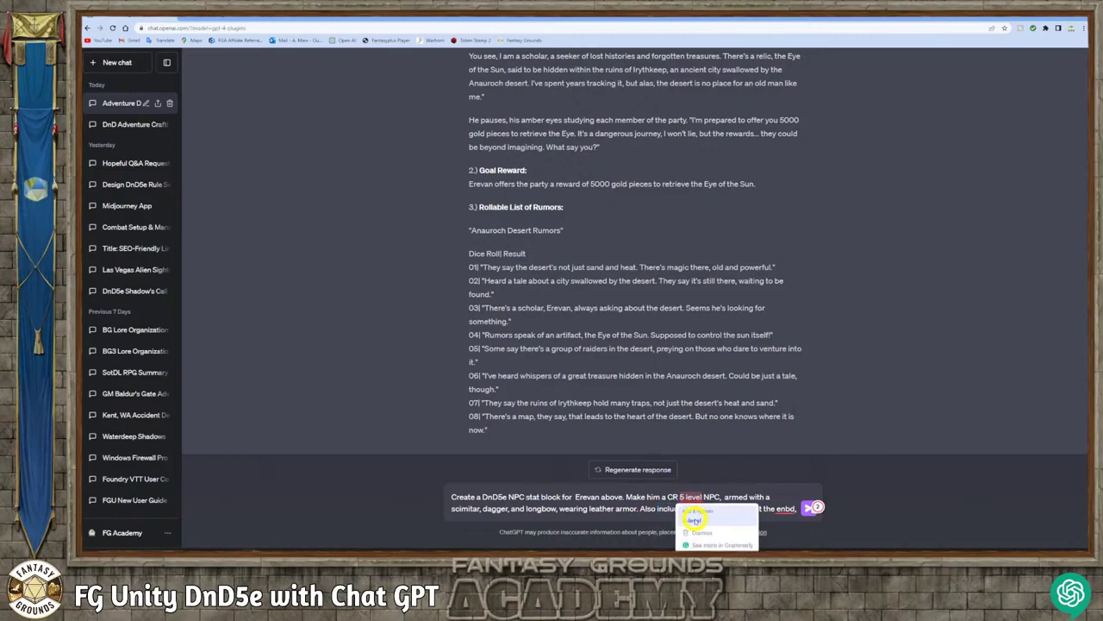
left_click(720, 517)
left_click(788, 524)
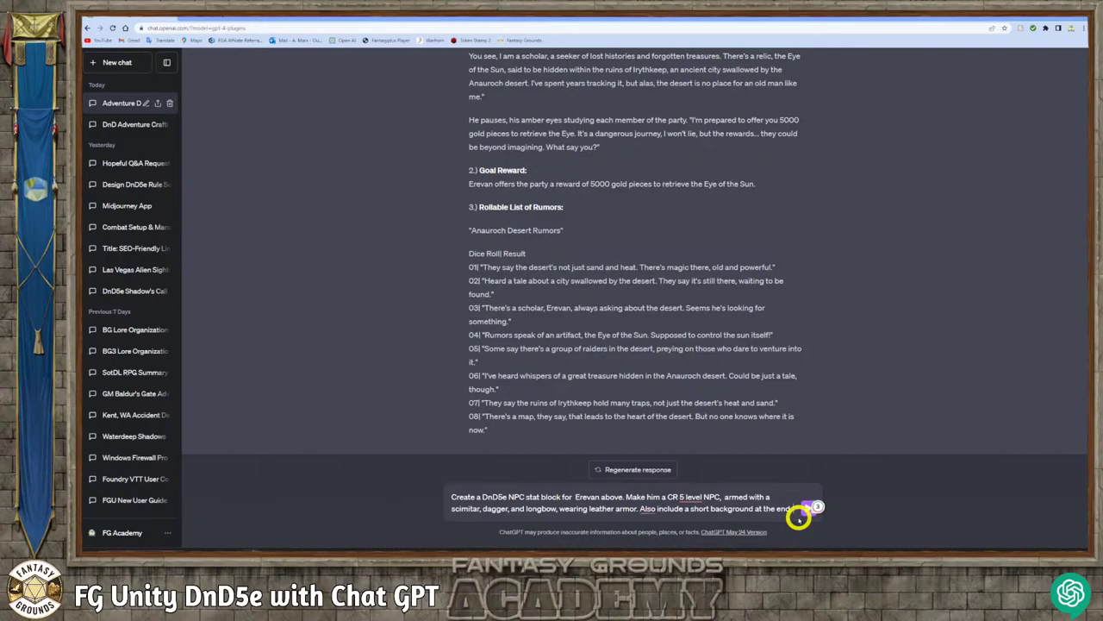
- Add a 'Please' request line and paste the tavern bartender NPC stat block template below it
key("shift+Return")
type("PLease generate based on the template below.")
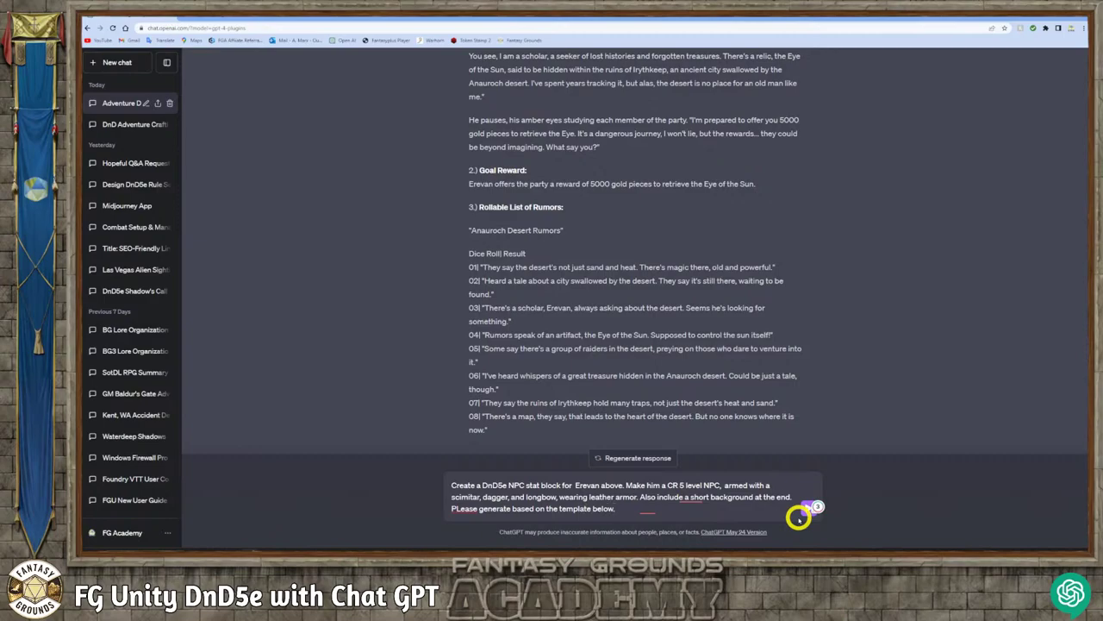
key("shift+Return")
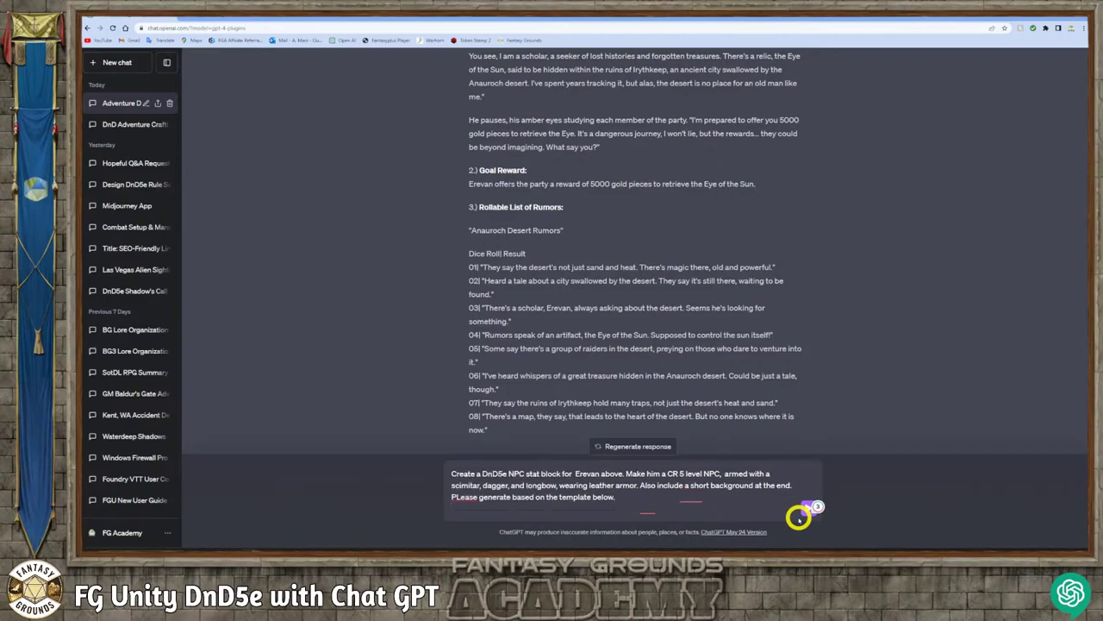
key("ctrl+v")
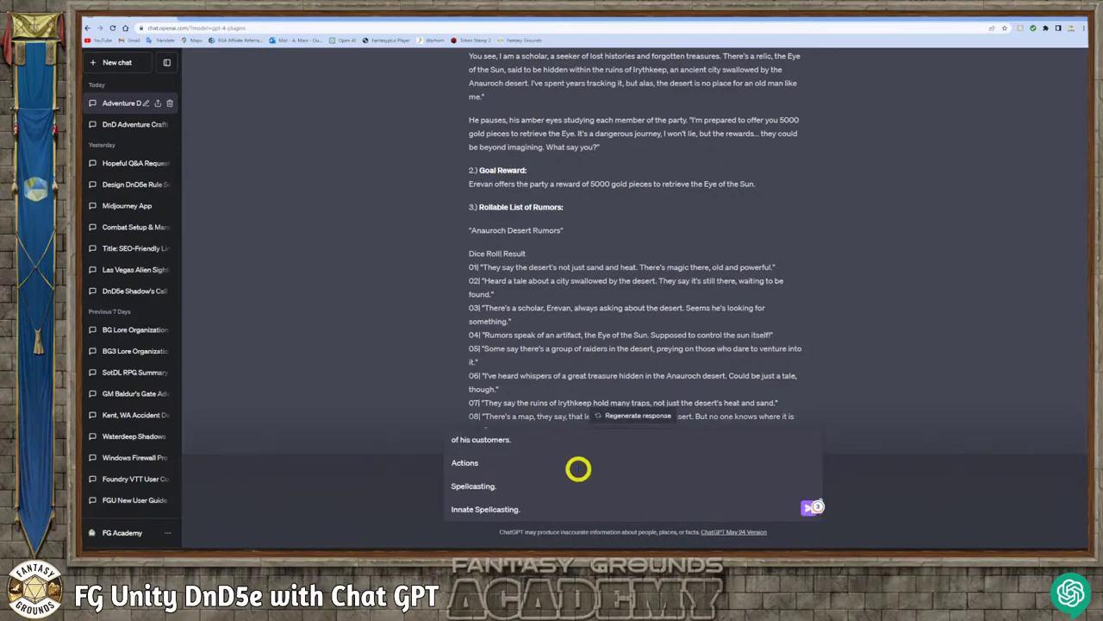
- Review the full prompt and add a comma after 'Also'
scroll(565, 487, "up", 5)
scroll(561, 494, "down", 5)
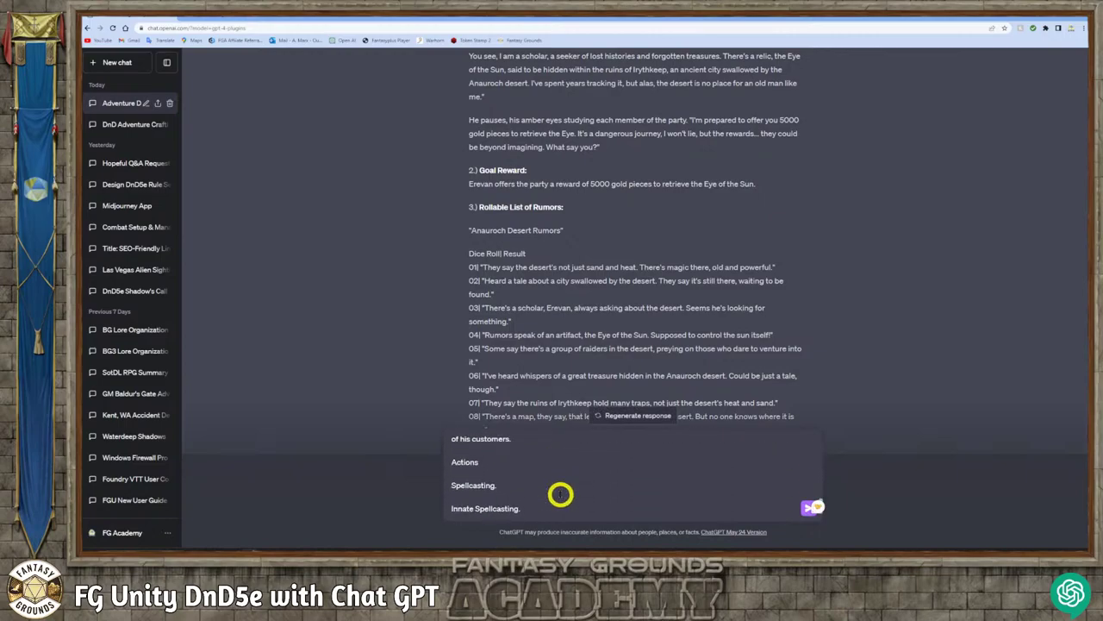
scroll(544, 490, "up", 7)
scroll(538, 489, "up", 6)
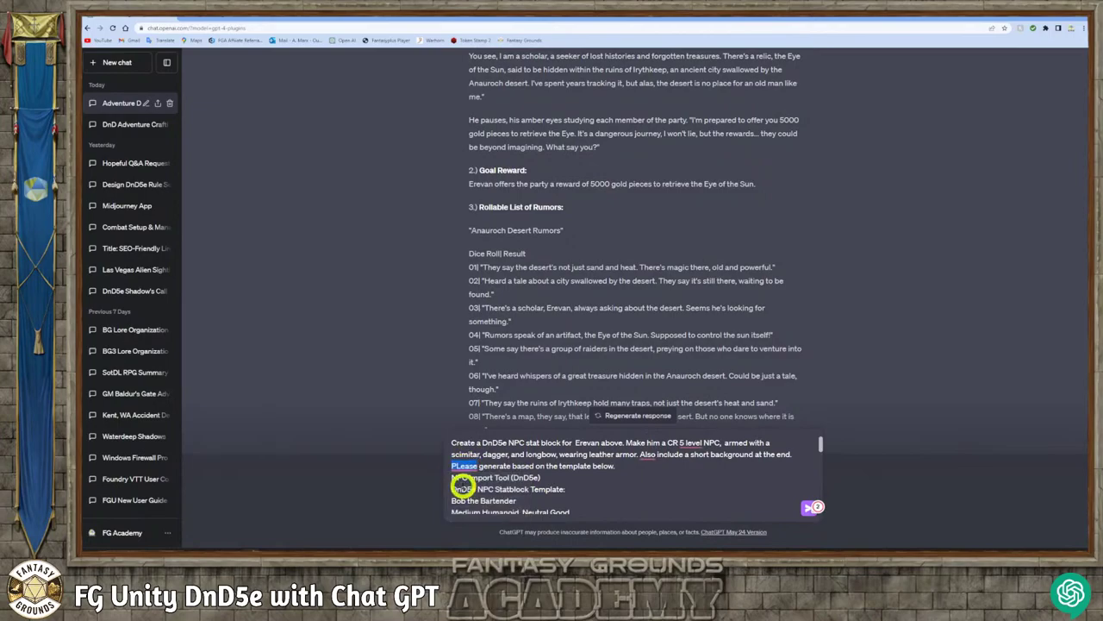
mouse_move(647, 451)
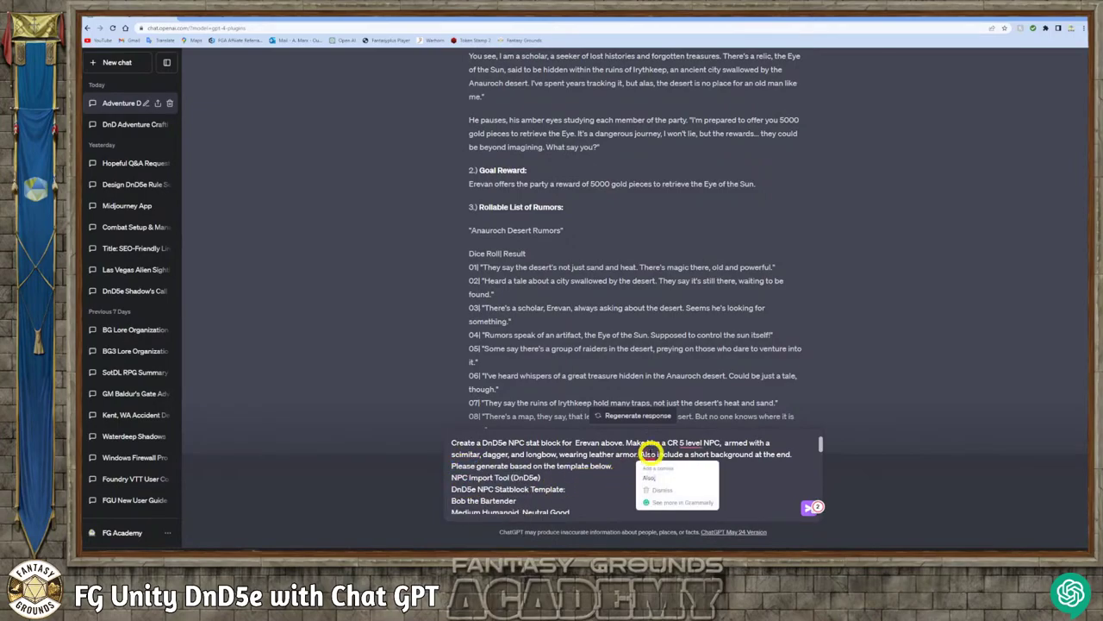
left_click(660, 470)
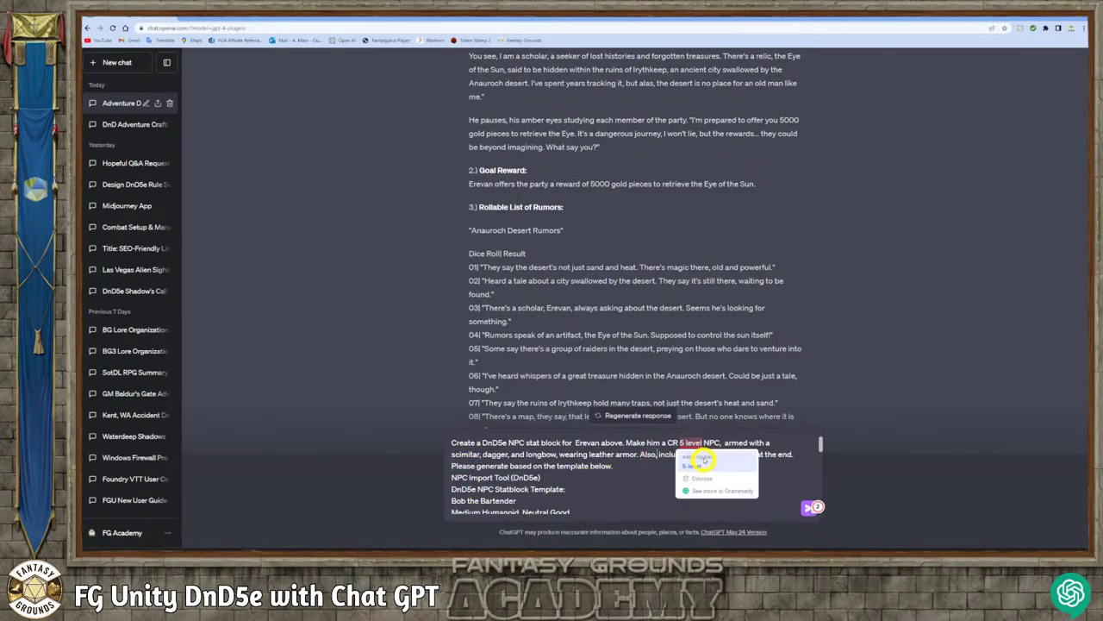
left_click(597, 487)
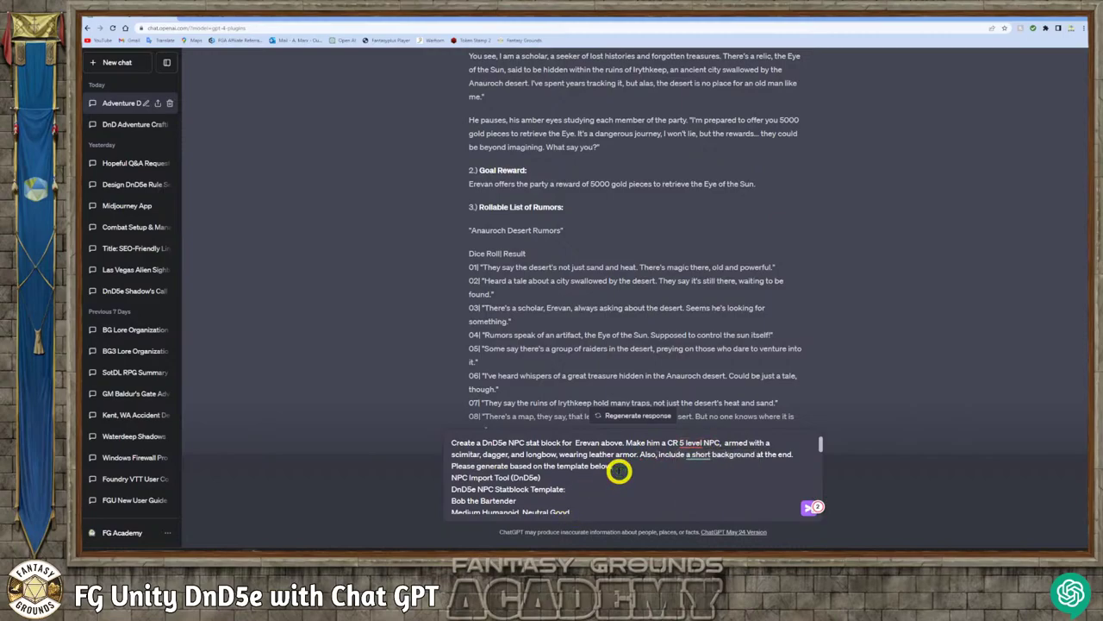
scroll(525, 478, "down", 10)
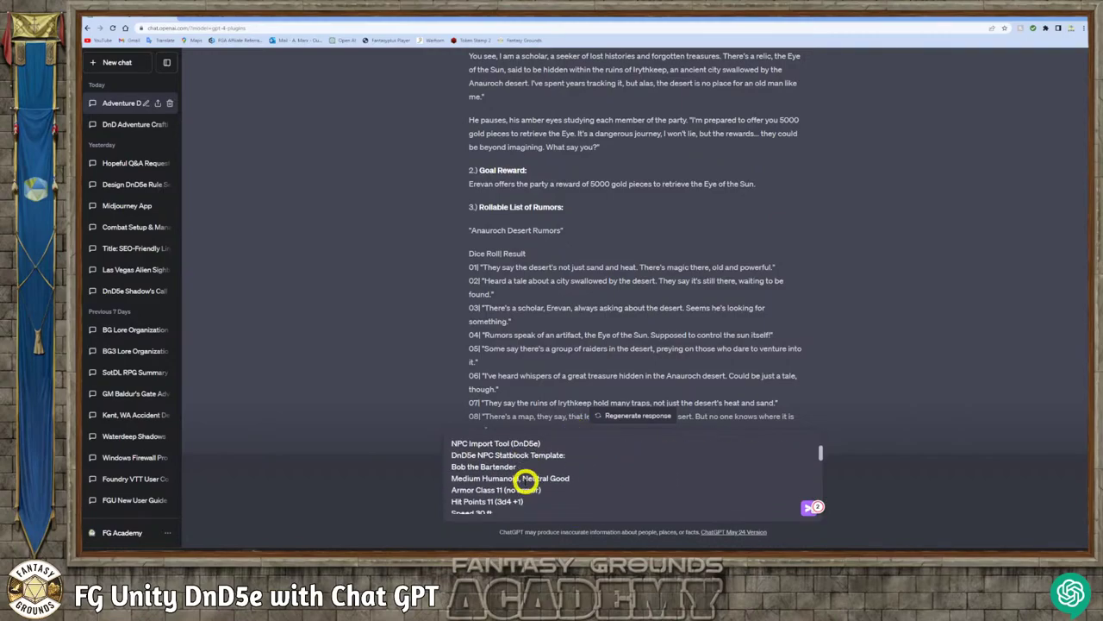
scroll(524, 474, "down", 2)
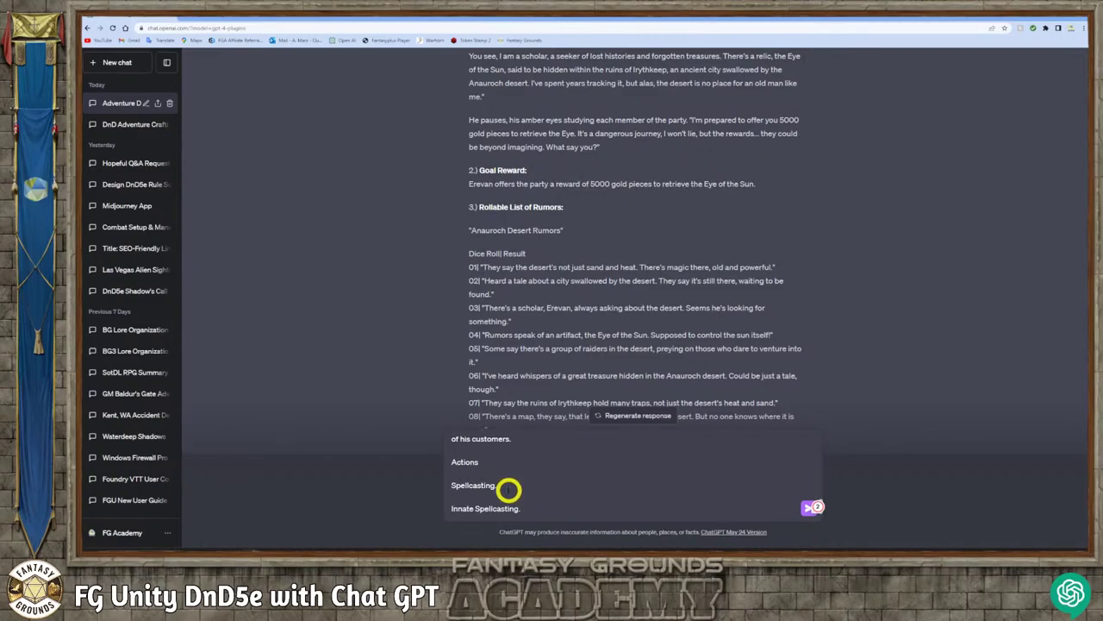
scroll(524, 490, "up", 2)
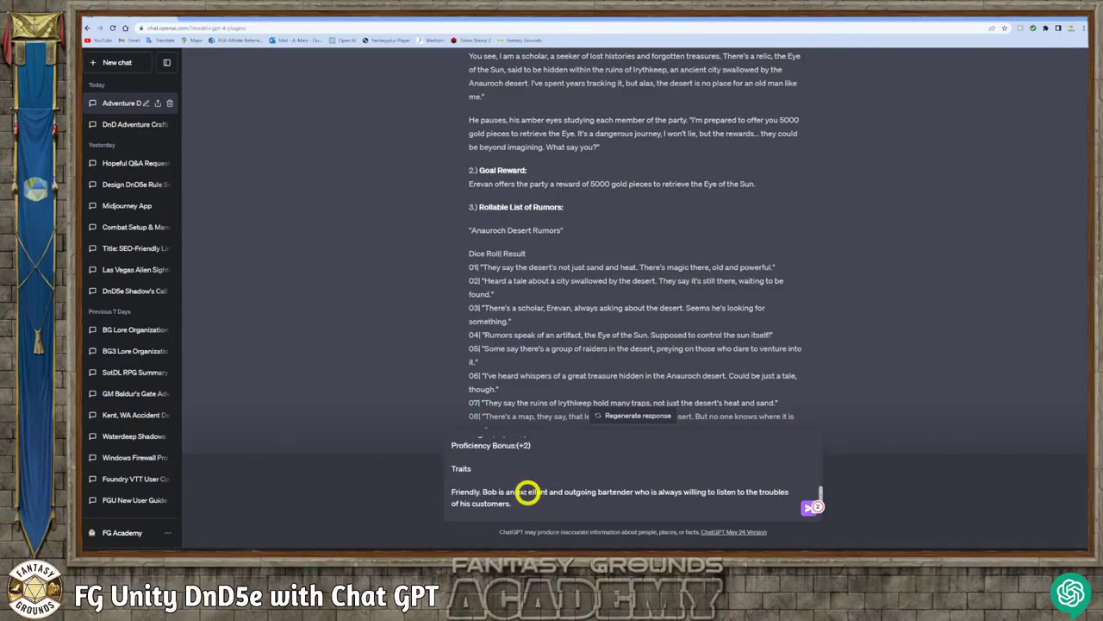
scroll(527, 492, "up", 3)
scroll(528, 491, "down", 3)
scroll(537, 489, "up", 5)
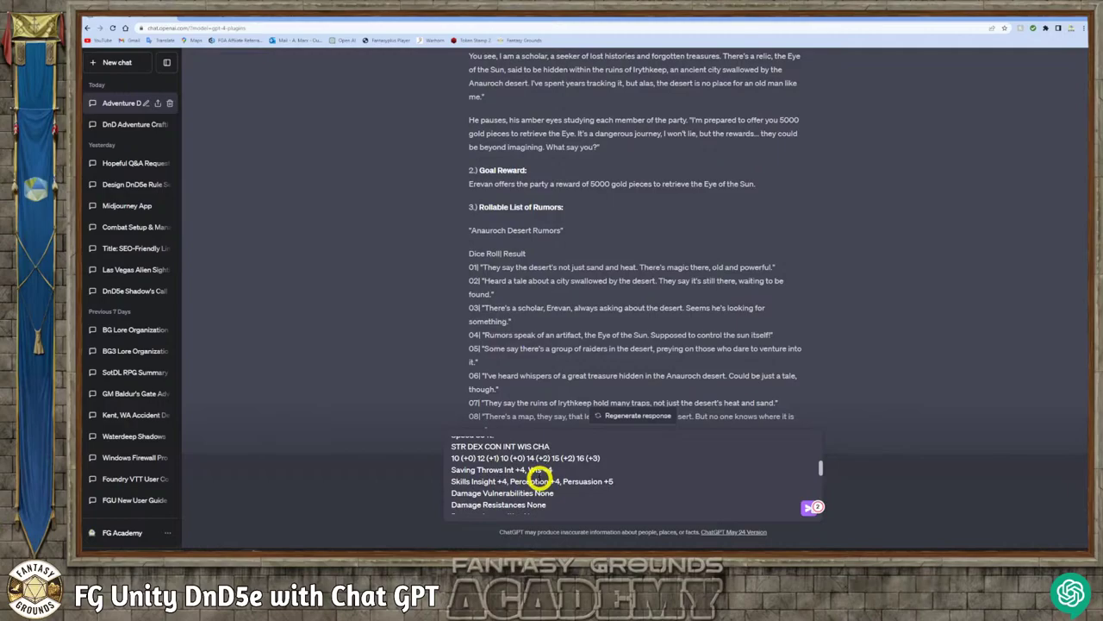
scroll(539, 478, "up", 3)
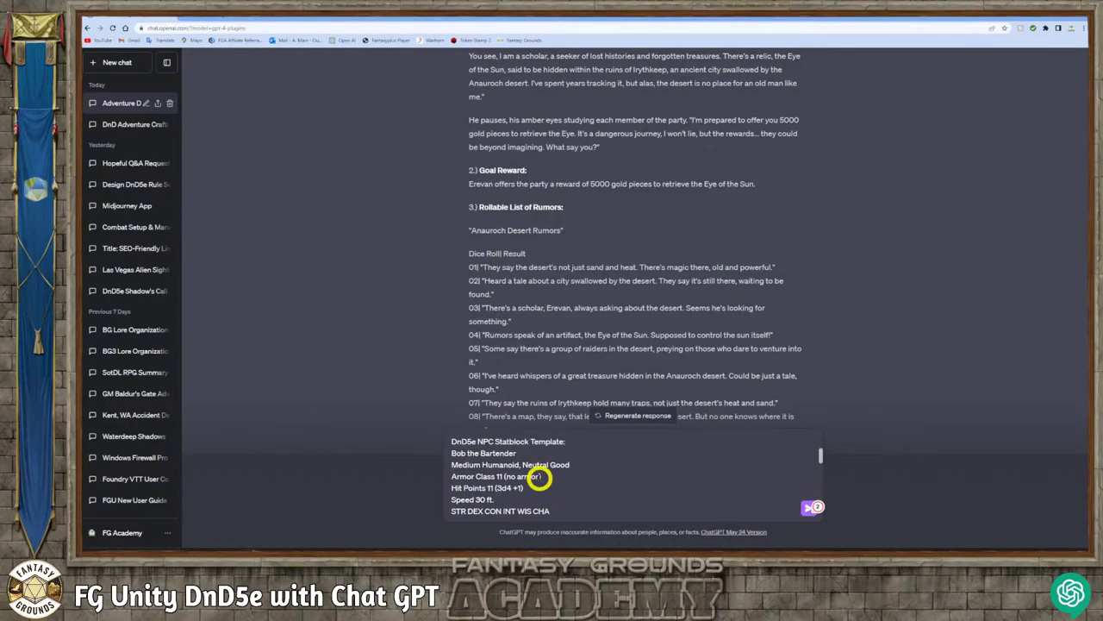
scroll(538, 478, "down", 10)
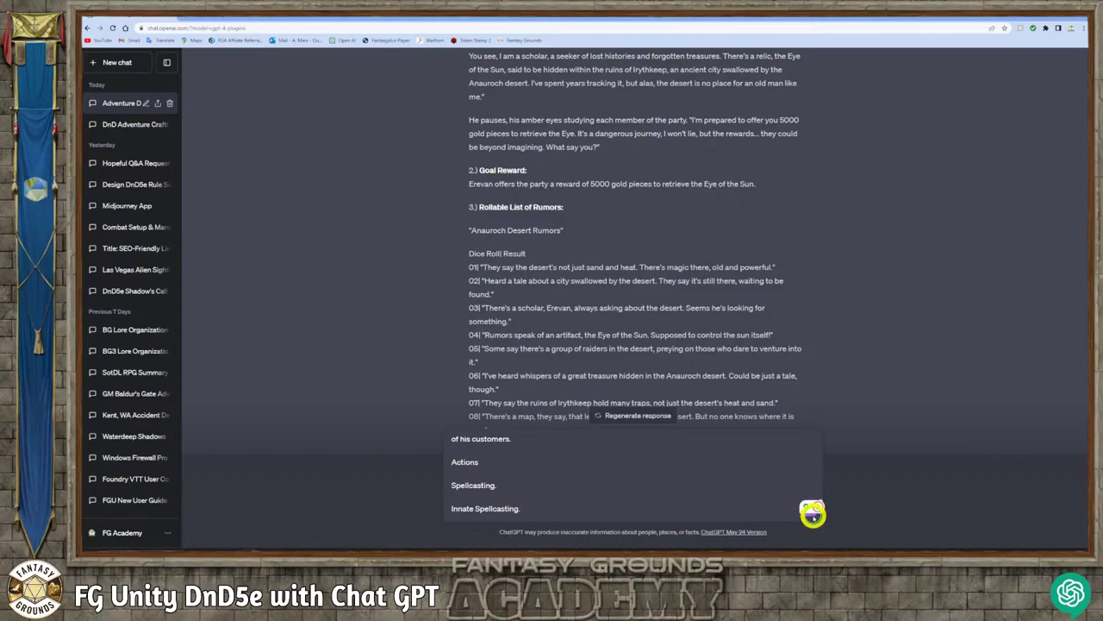
scroll(771, 474, "up", 10)
scroll(773, 453, "down", 10)
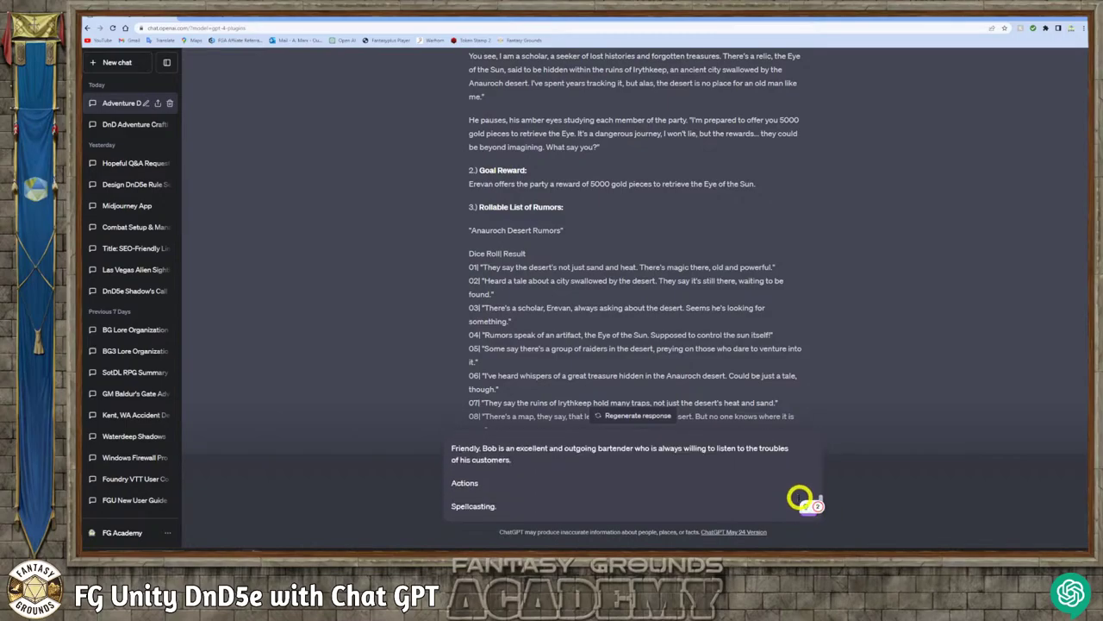
- Dismiss the writing assistant panel and send the Erevan stat block request
left_click(811, 507)
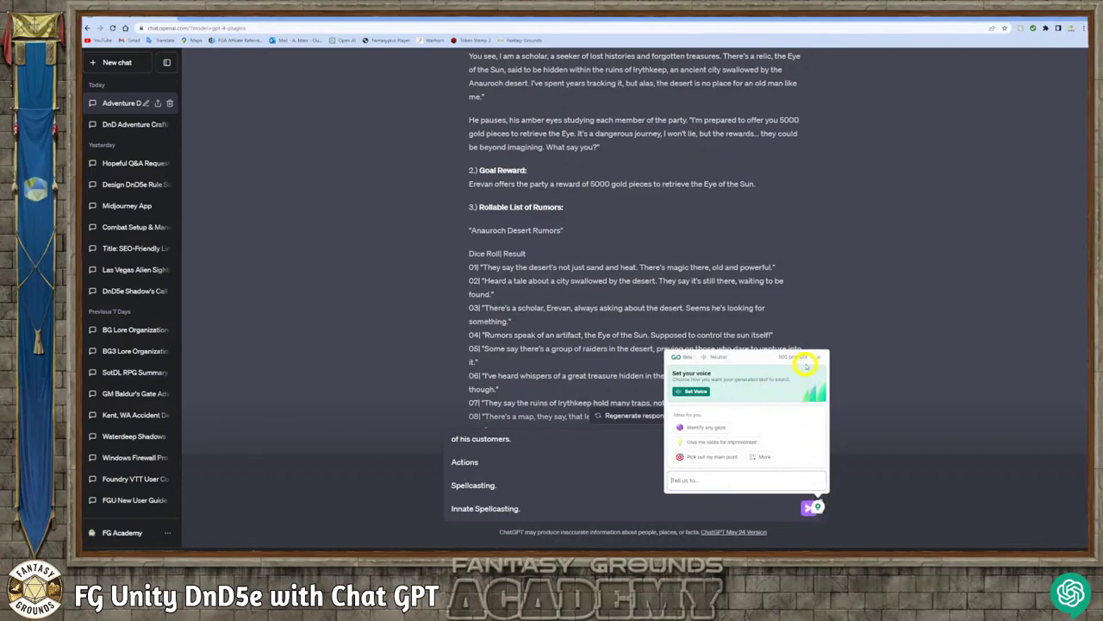
left_click(817, 359)
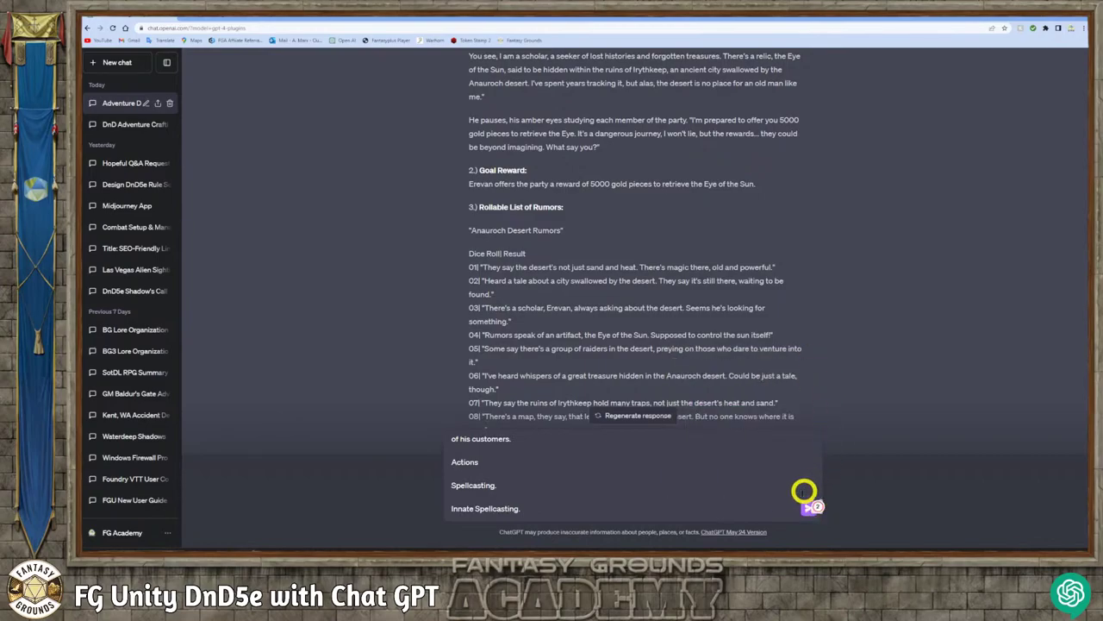
left_click(806, 507)
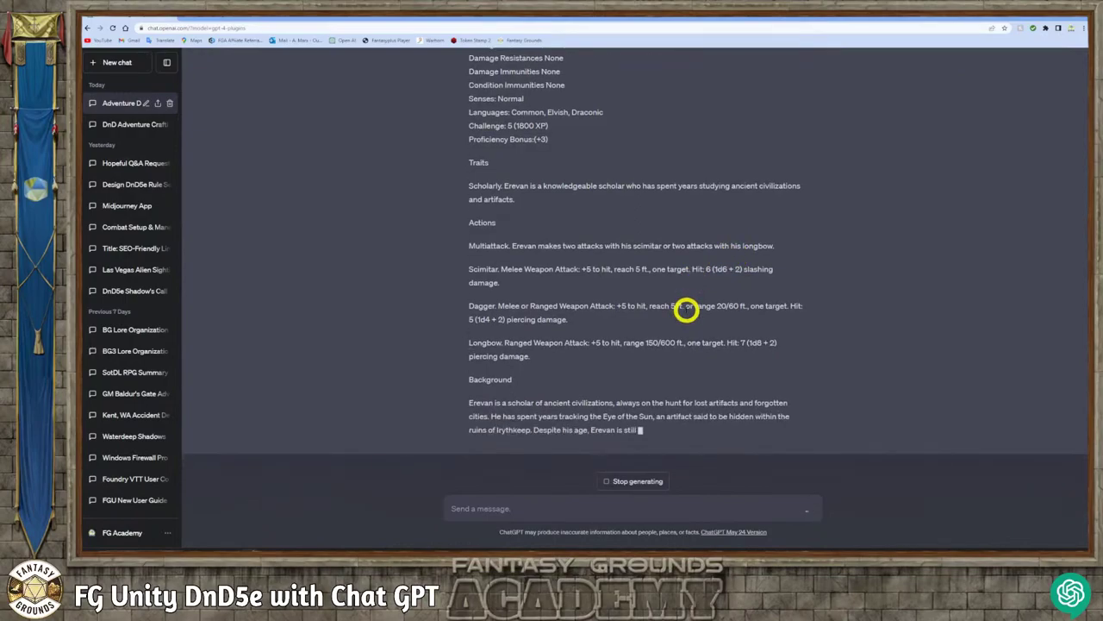
- Select and copy Erevan the Scholar's generated stat block from ChatGPT's reply
scroll(686, 312, "up", 2)
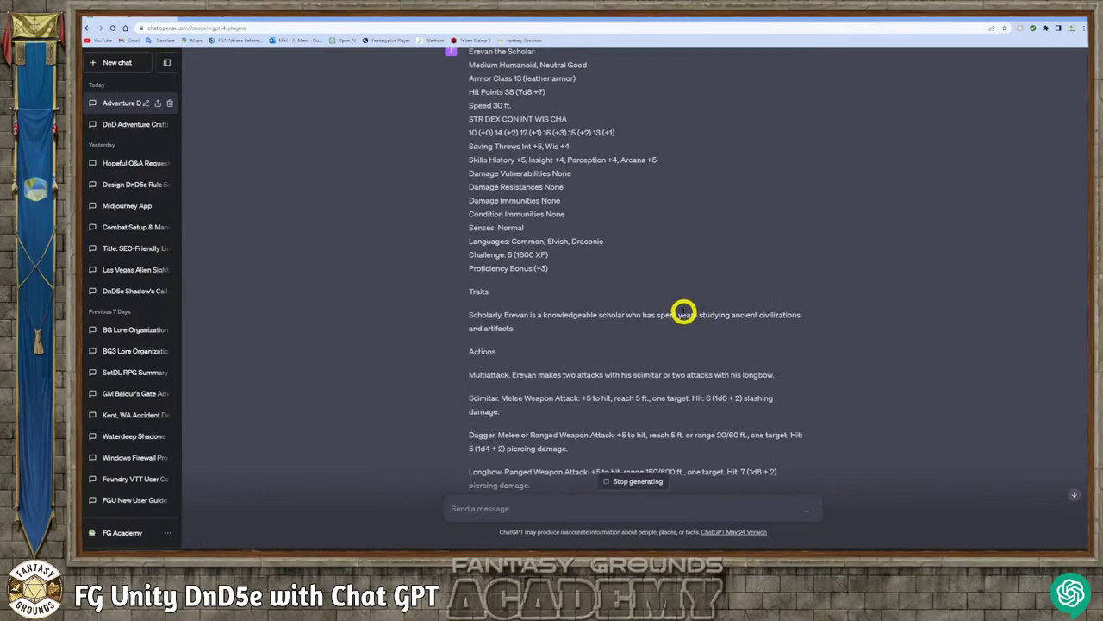
scroll(684, 312, "up", 1)
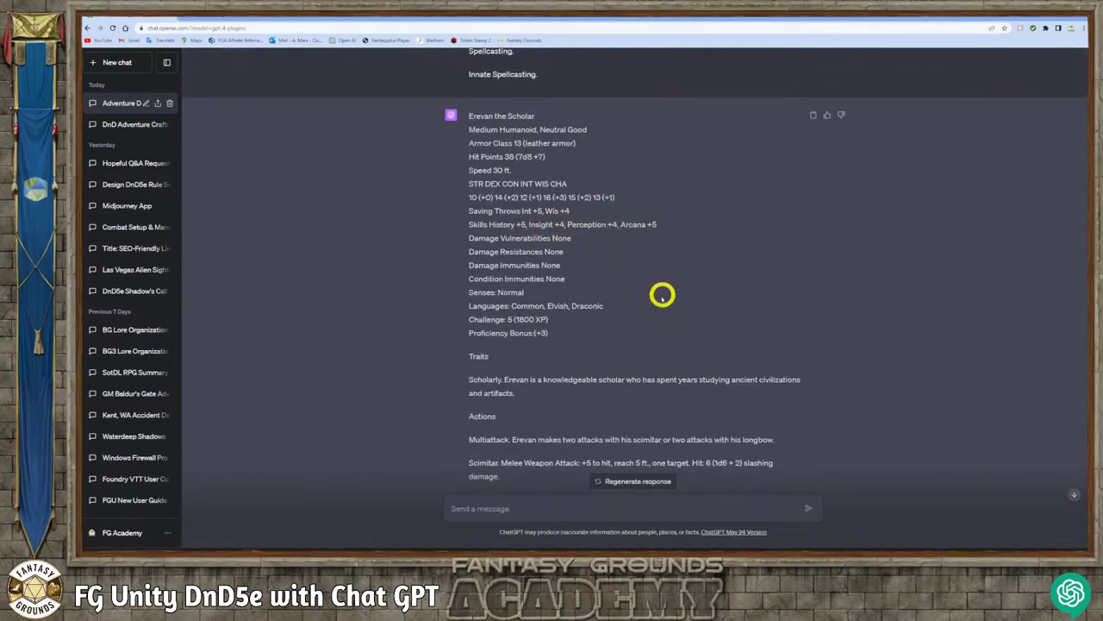
scroll(662, 294, "down", 4)
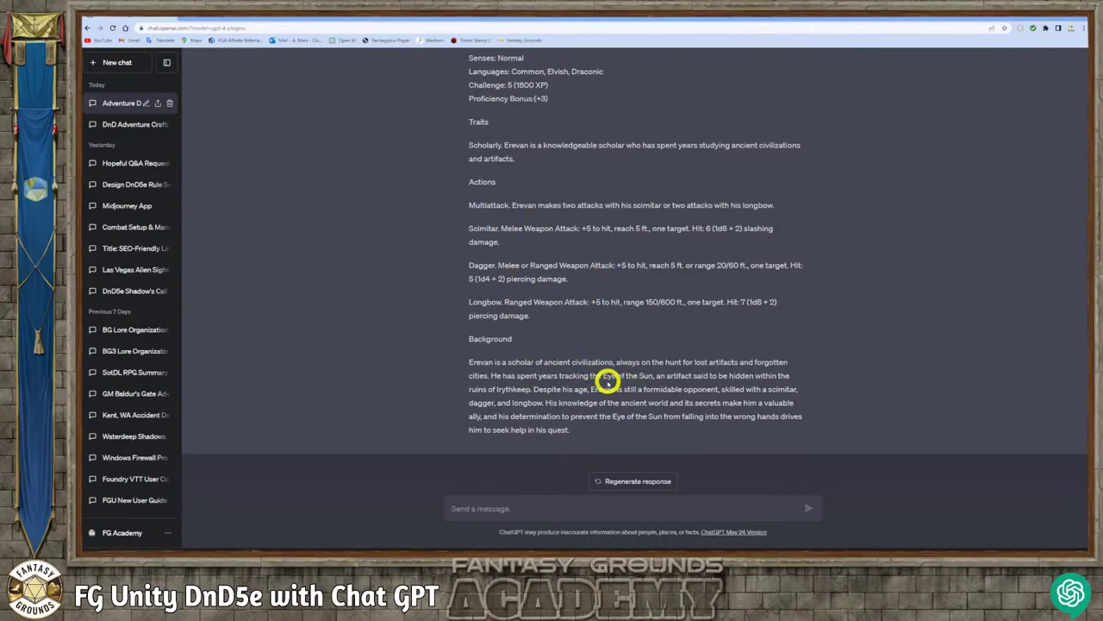
scroll(604, 433, "up", 1)
scroll(603, 432, "down", 1)
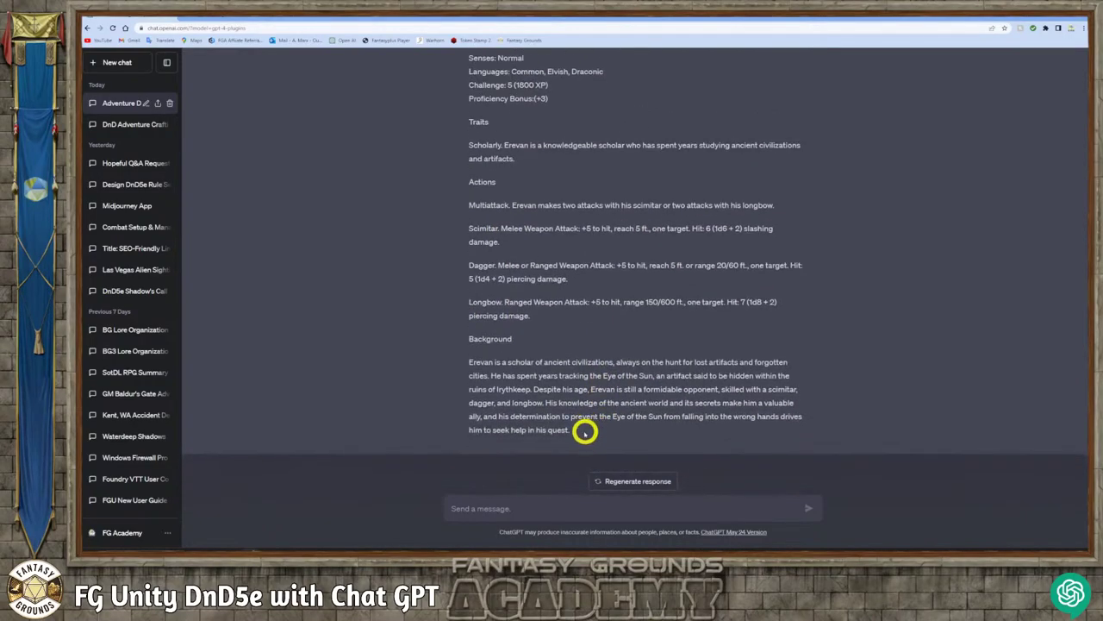
left_click_drag(584, 433, 475, 197)
right_click(513, 205)
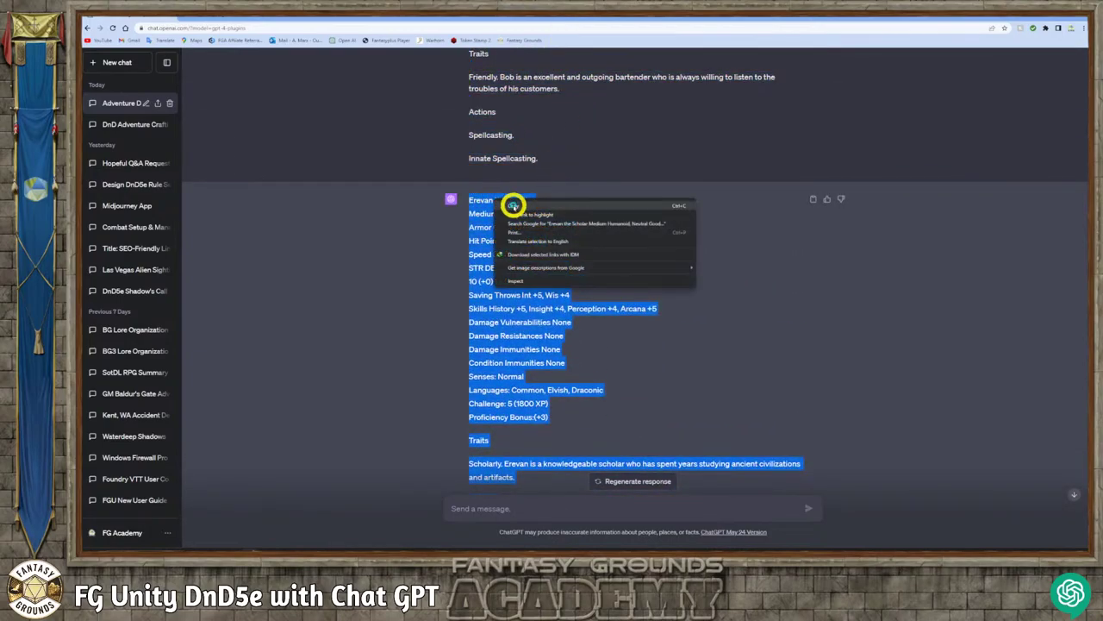
left_click(513, 205)
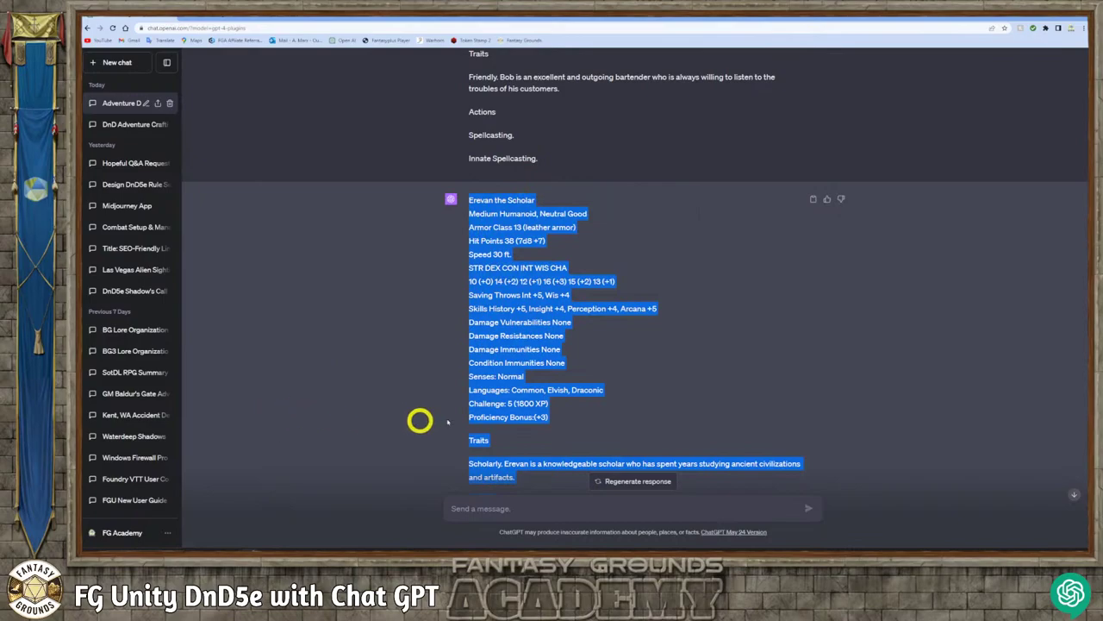
scroll(420, 420, "down", 5)
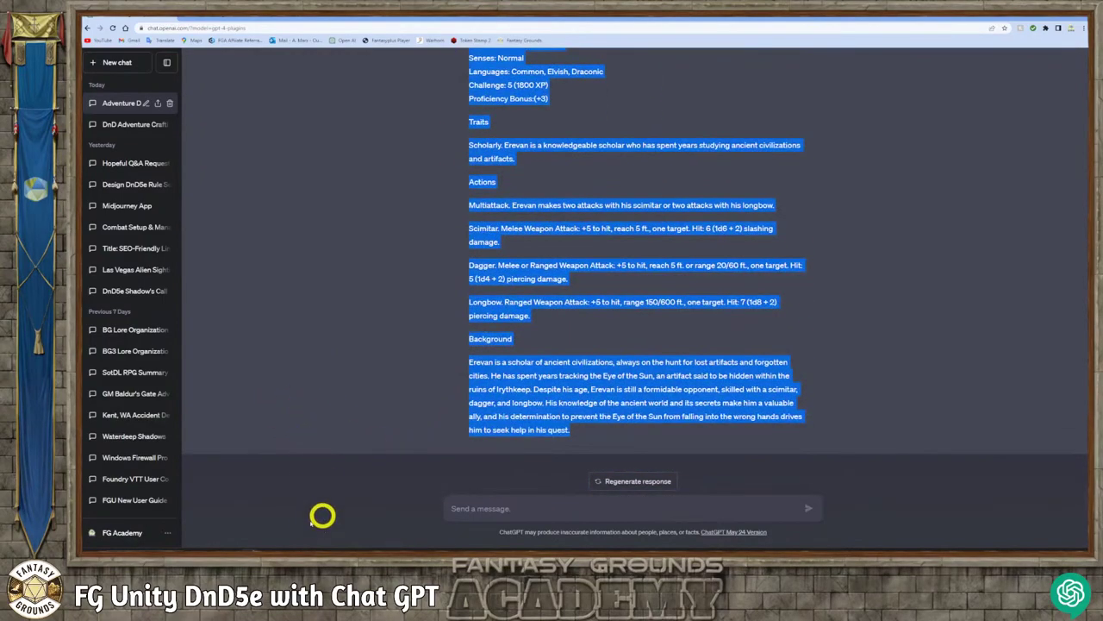
- Switch to Fantasy Grounds and close the 00.00 Intro story and Parcels windows
left_click(265, 545)
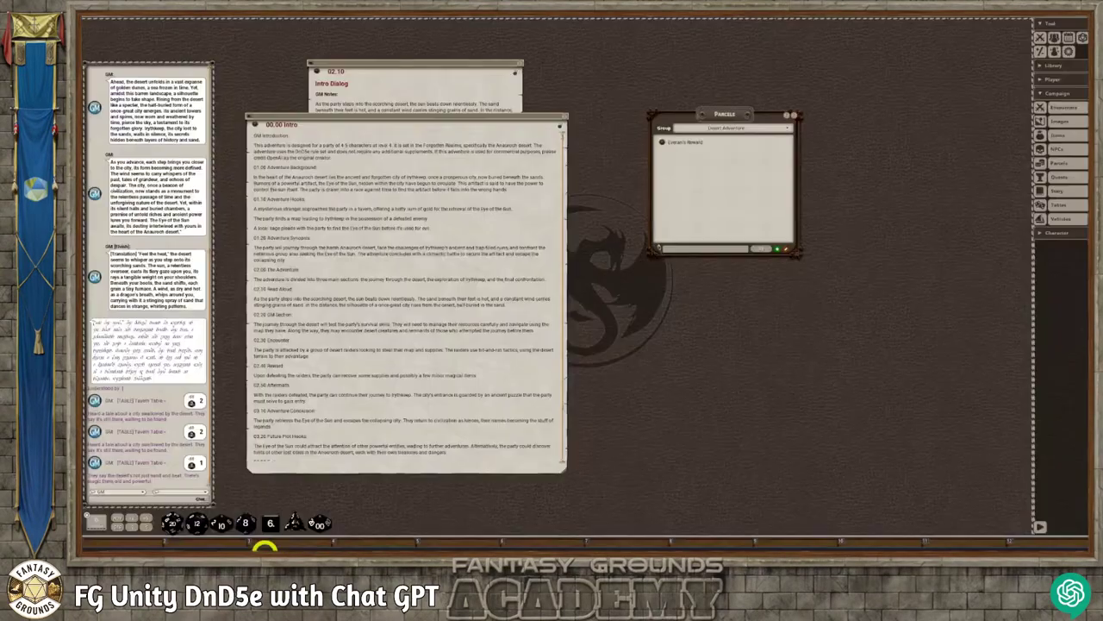
left_click(560, 125)
left_click(799, 115)
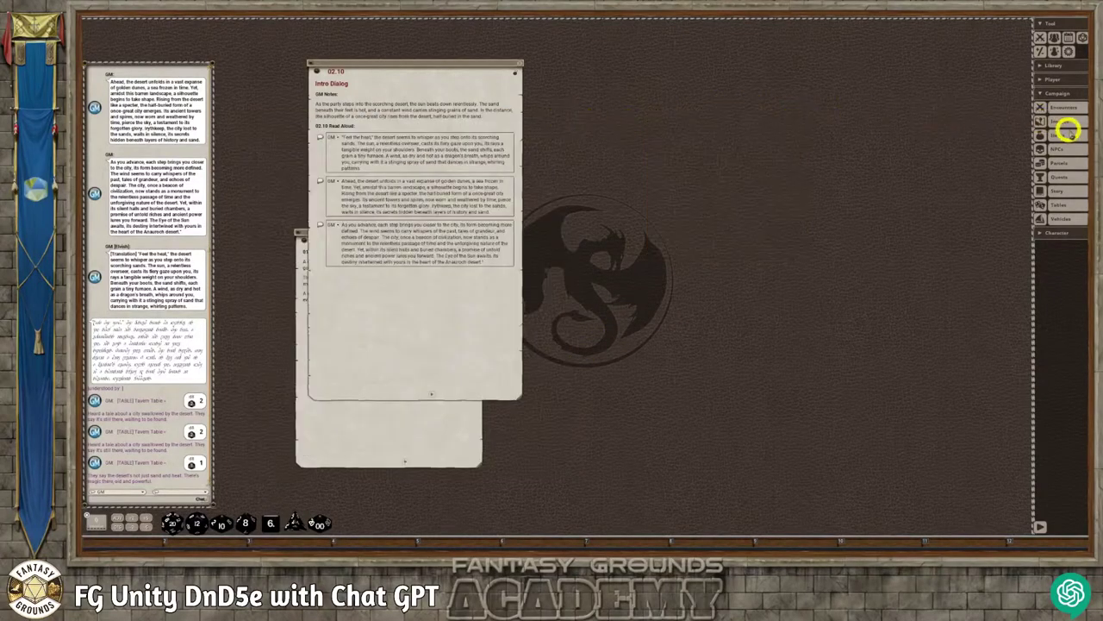
- Open the NPC list, add a group named Desert Adventure, and make it the current group
left_click(1062, 146)
left_click_drag(584, 212, 635, 181)
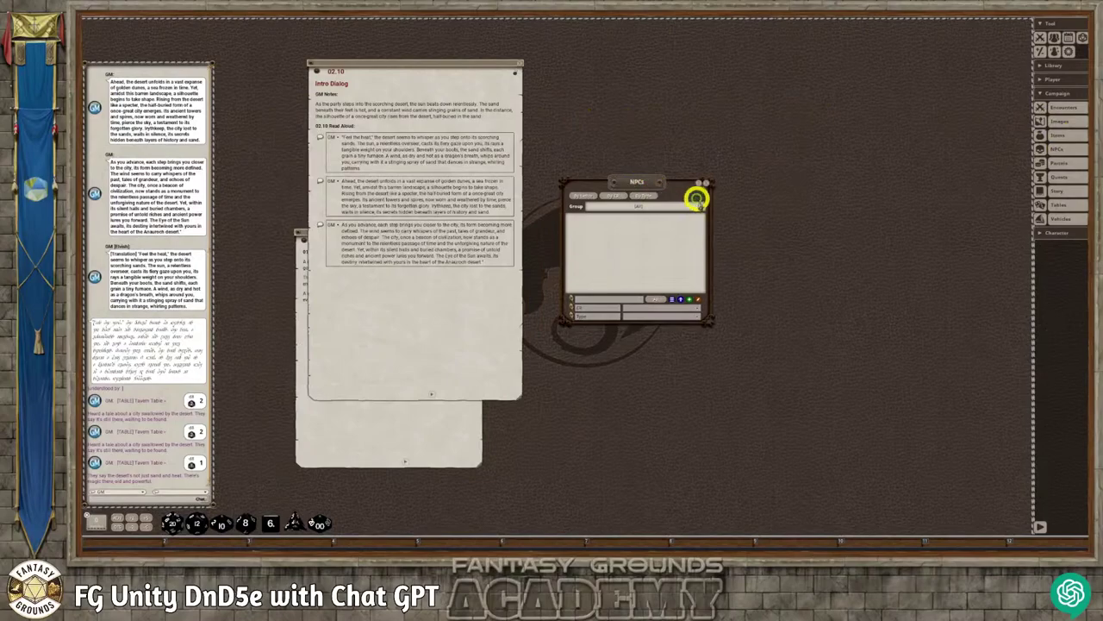
left_click(708, 214)
left_click(699, 219)
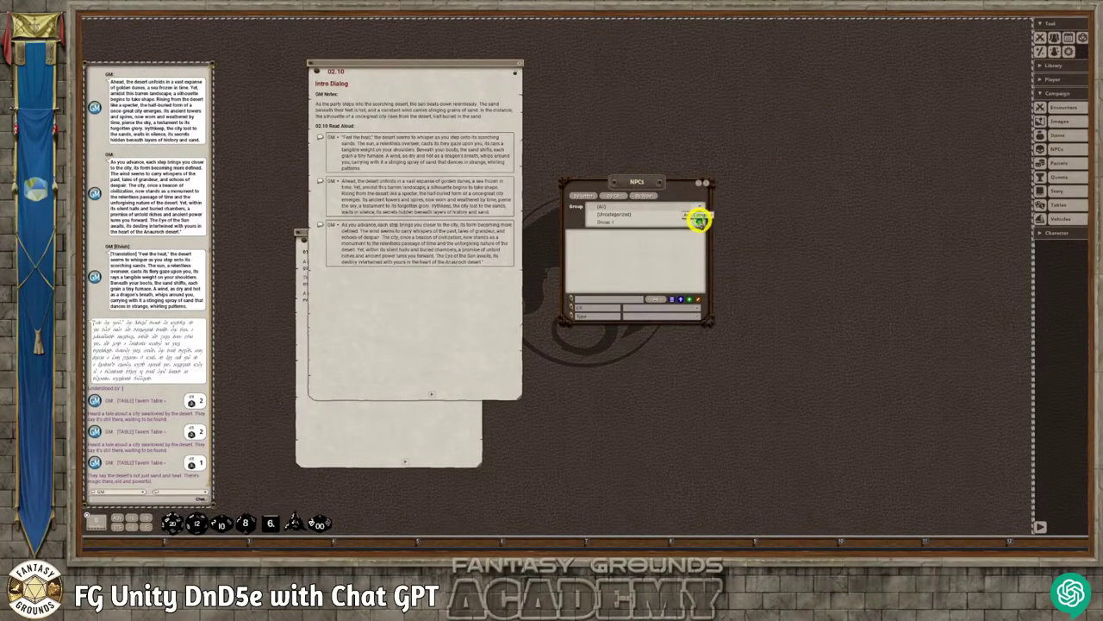
left_click(699, 214)
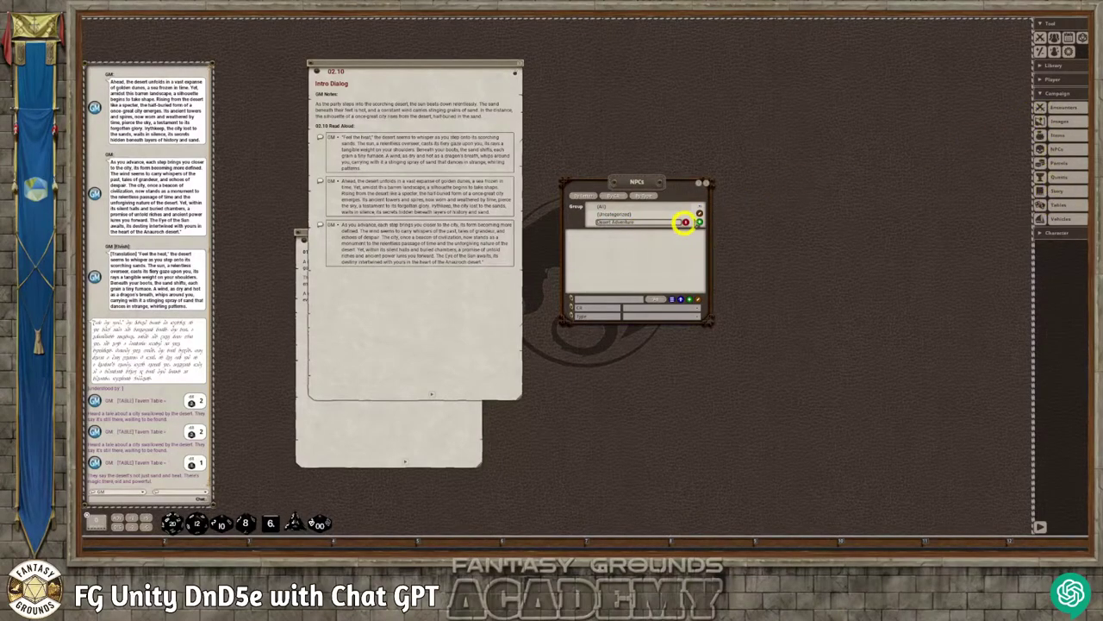
left_click(636, 223)
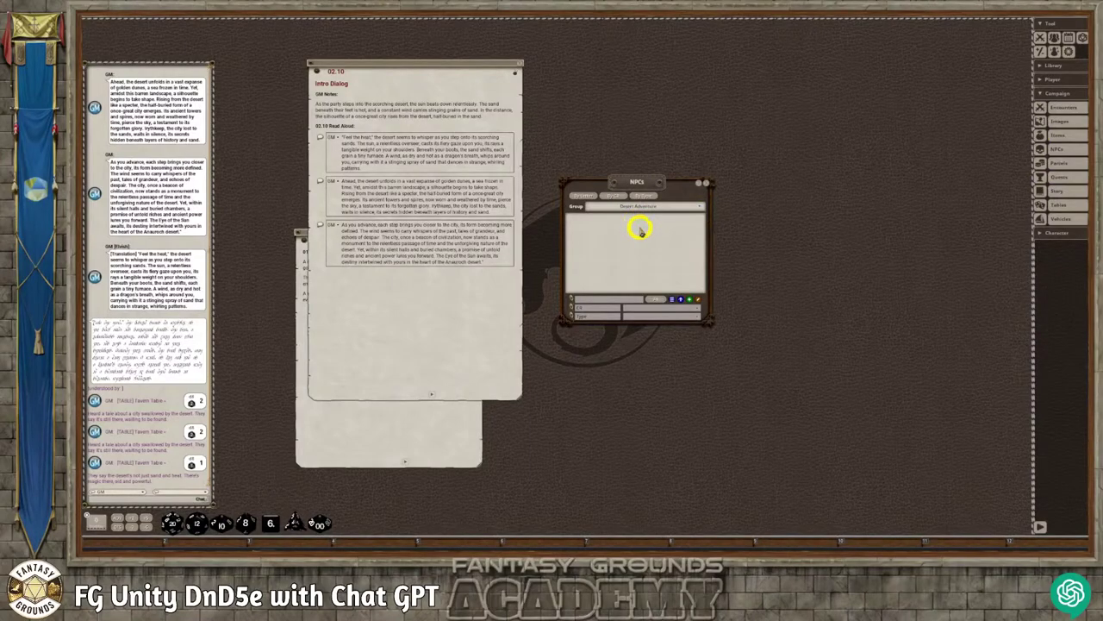
- Open the Import NPC window and close the NPC list
left_click(671, 298)
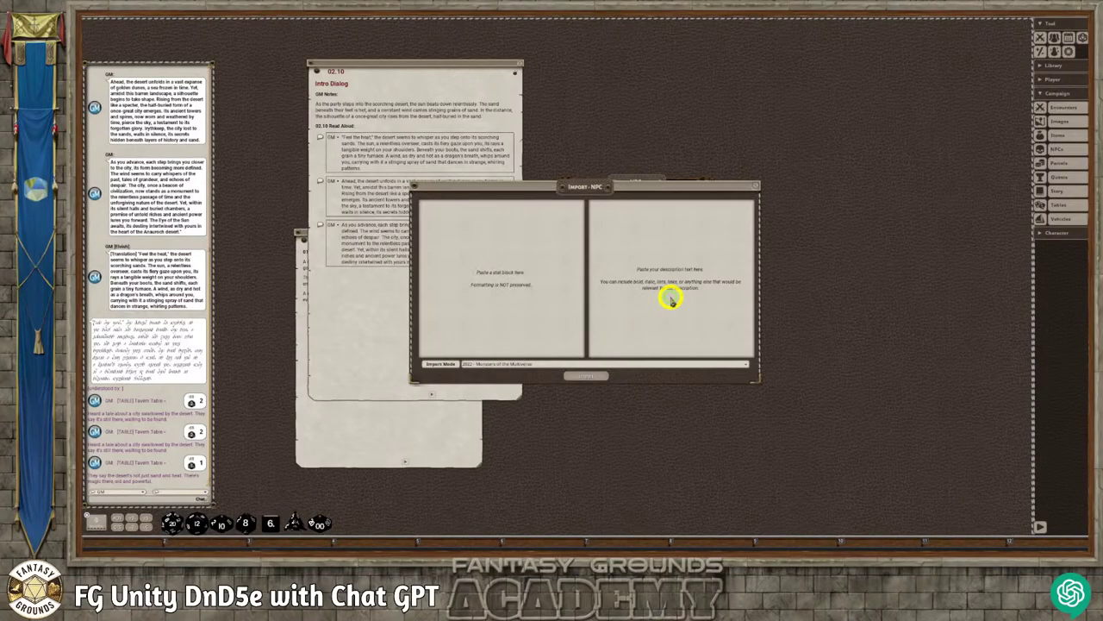
left_click_drag(631, 180, 712, 116)
left_click(667, 180)
left_click(709, 182)
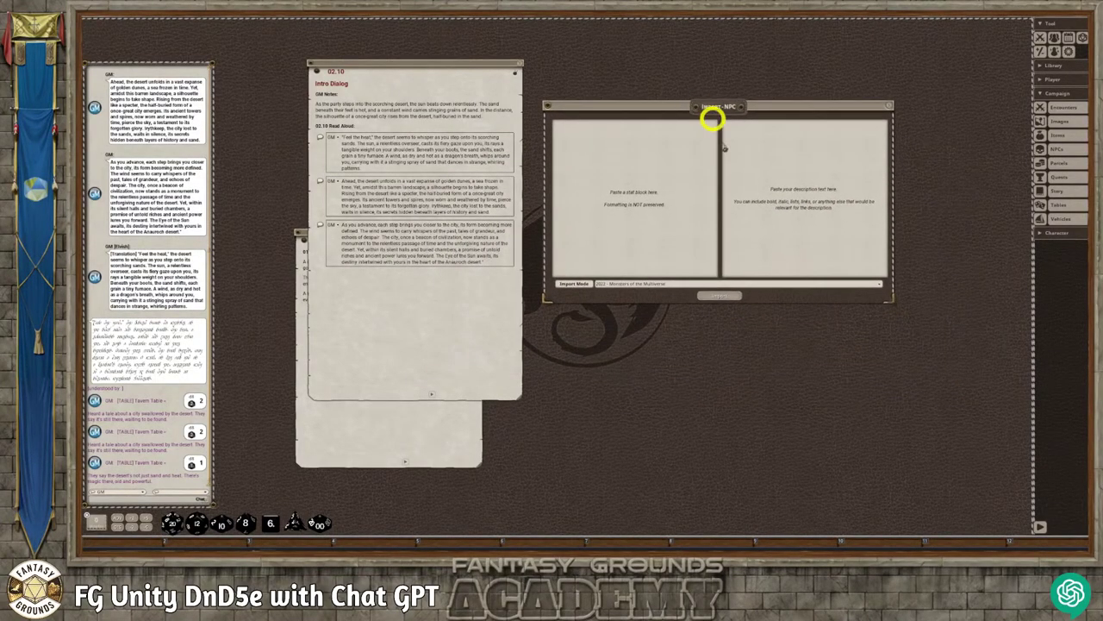
- Paste Erevan's stat block and copy its Background paragraph into the description panel
left_click(631, 164)
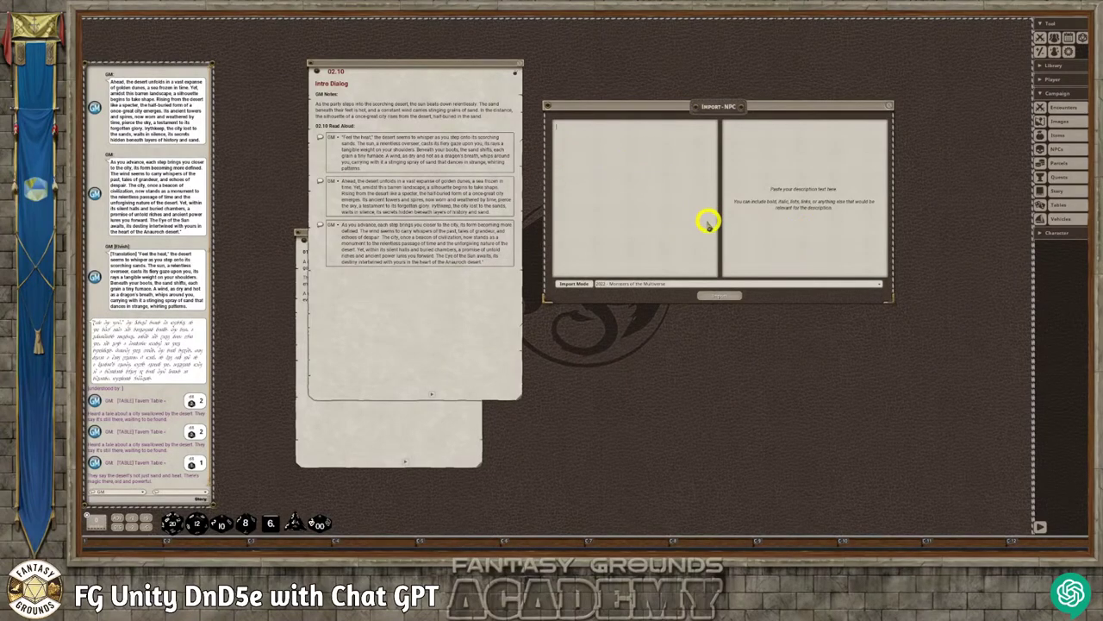
key("ctrl+v")
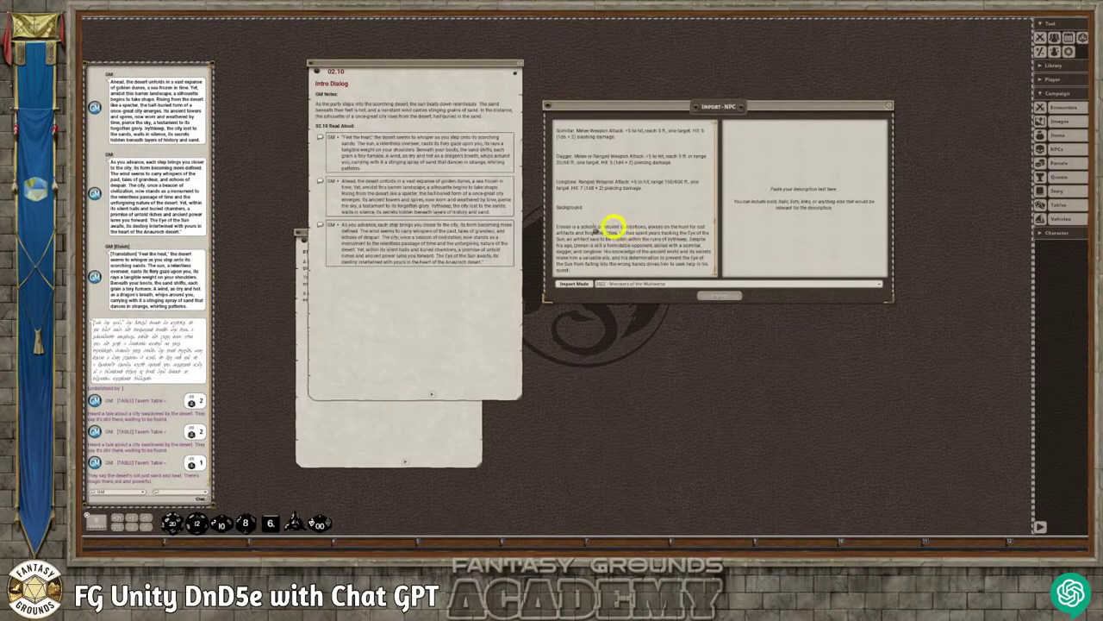
left_click_drag(570, 270, 547, 207)
left_click(749, 134)
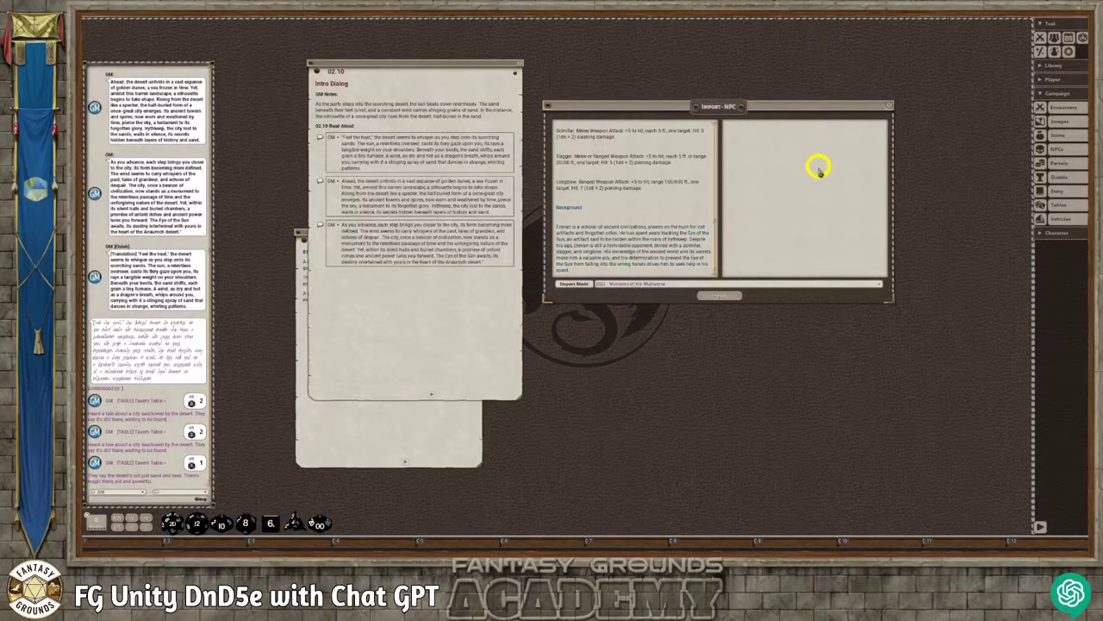
key("ctrl+v")
left_click_drag(668, 277, 547, 204)
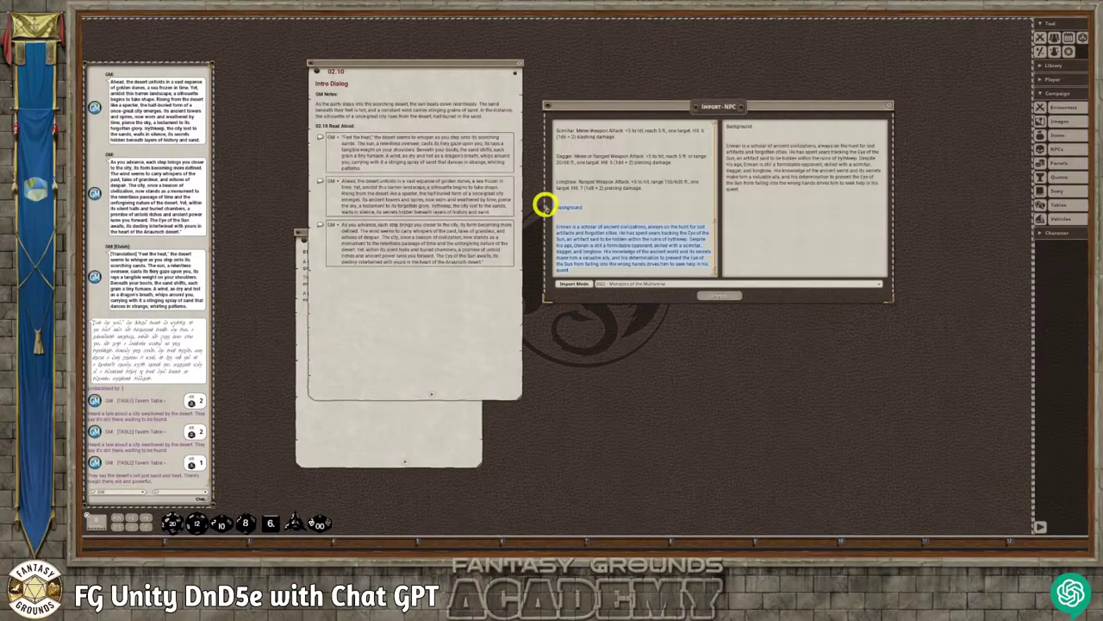
- Delete the Background section from the stat block panel and select the Erevan the Scholar name line
key("Delete")
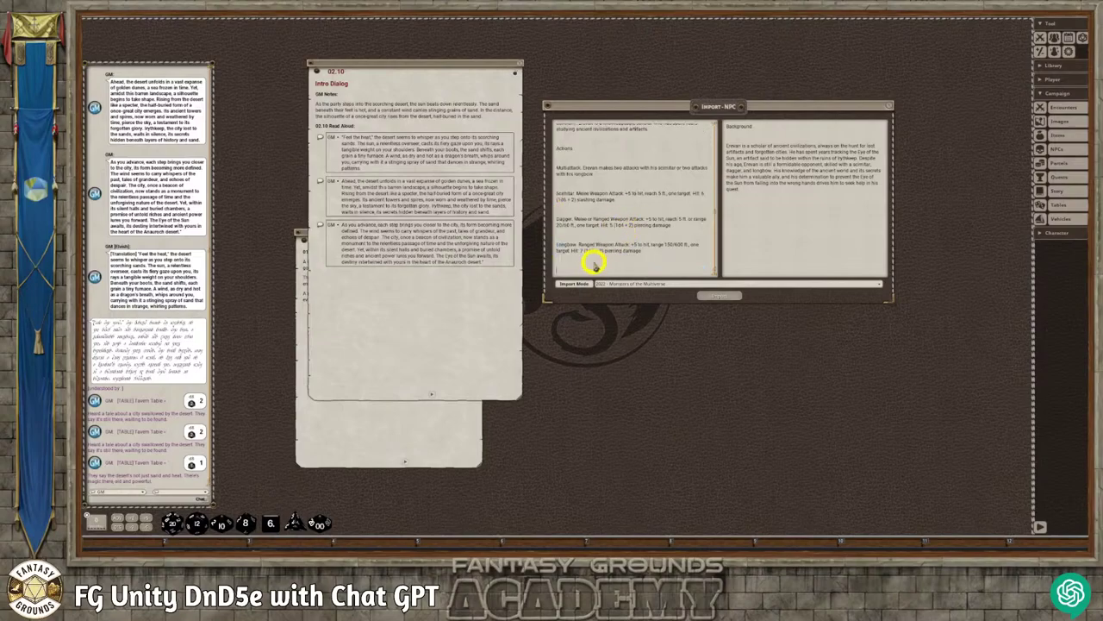
scroll(595, 263, "up", 2)
right_click(603, 162)
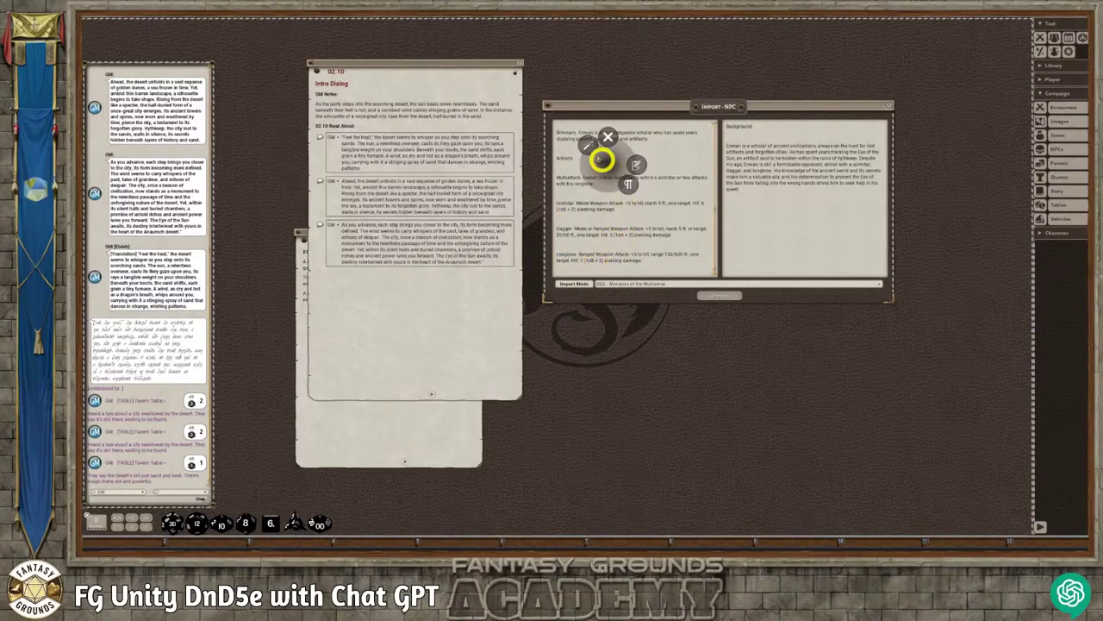
left_click(592, 216)
scroll(601, 233, "up", 3)
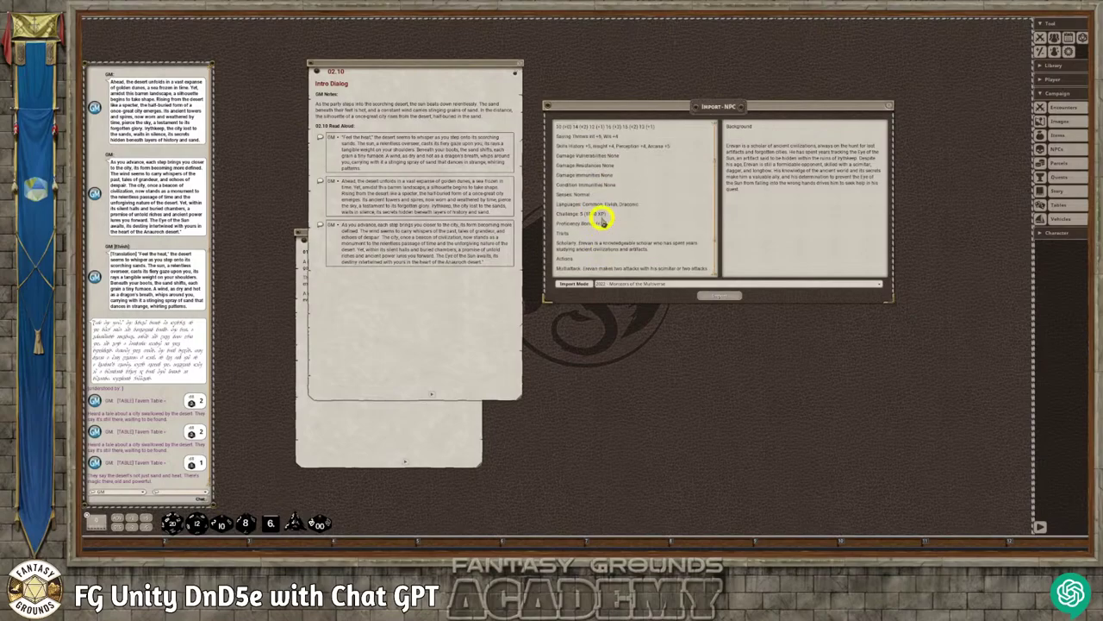
scroll(601, 221, "up", 3)
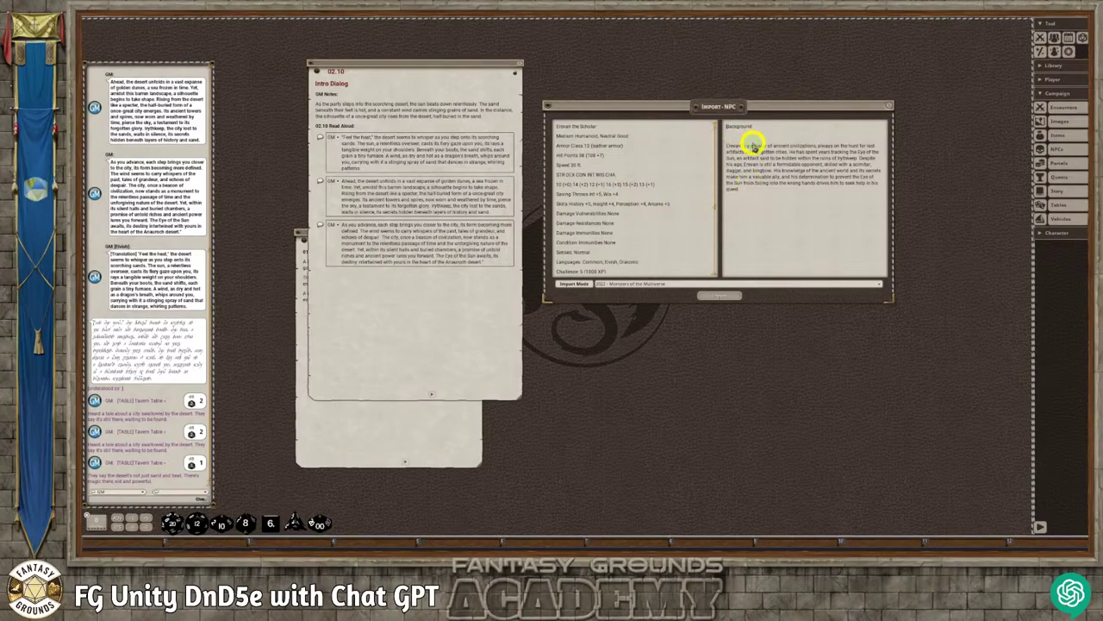
key("Return")
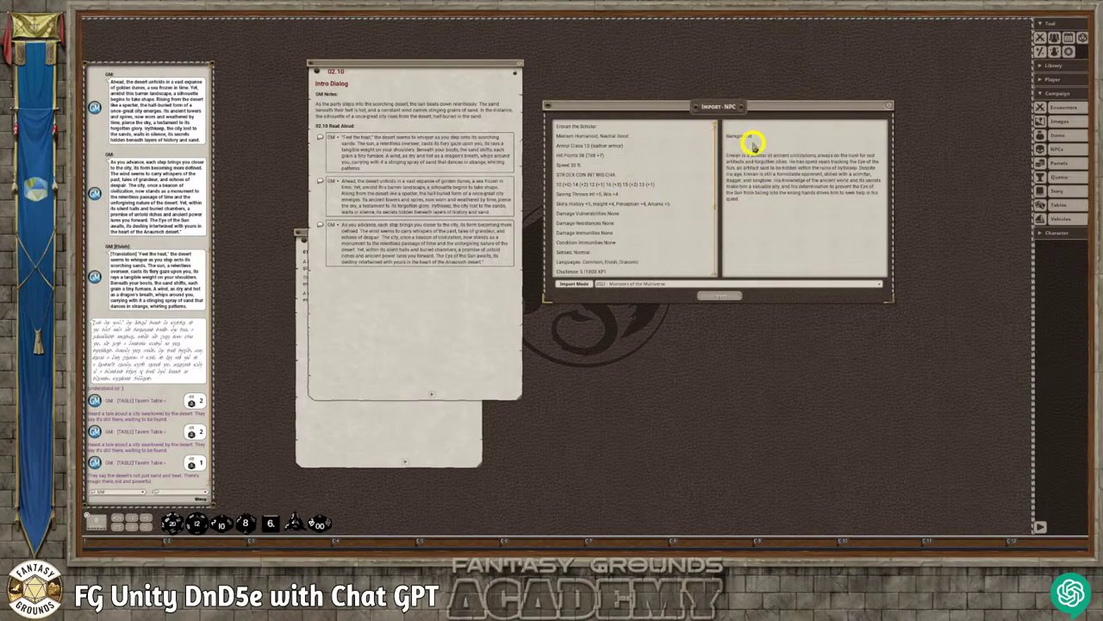
key("BackSpace")
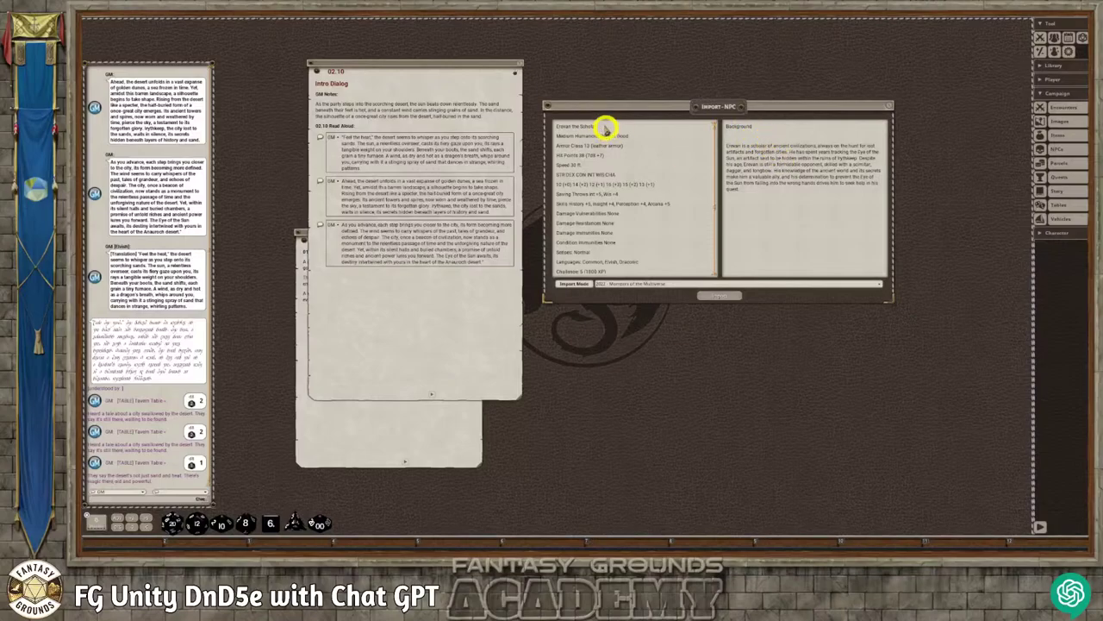
left_click_drag(603, 126, 562, 130)
key("ctrl+c")
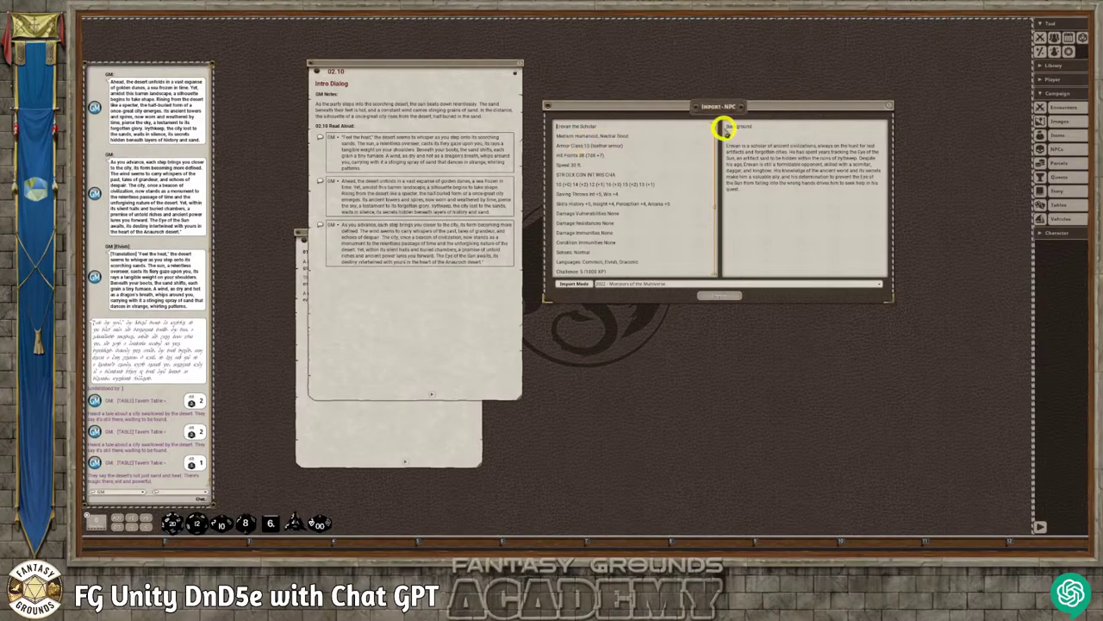
- Paste 'Erevan the Scholar' as the description's title and remove the blank line beneath it
left_click(732, 141)
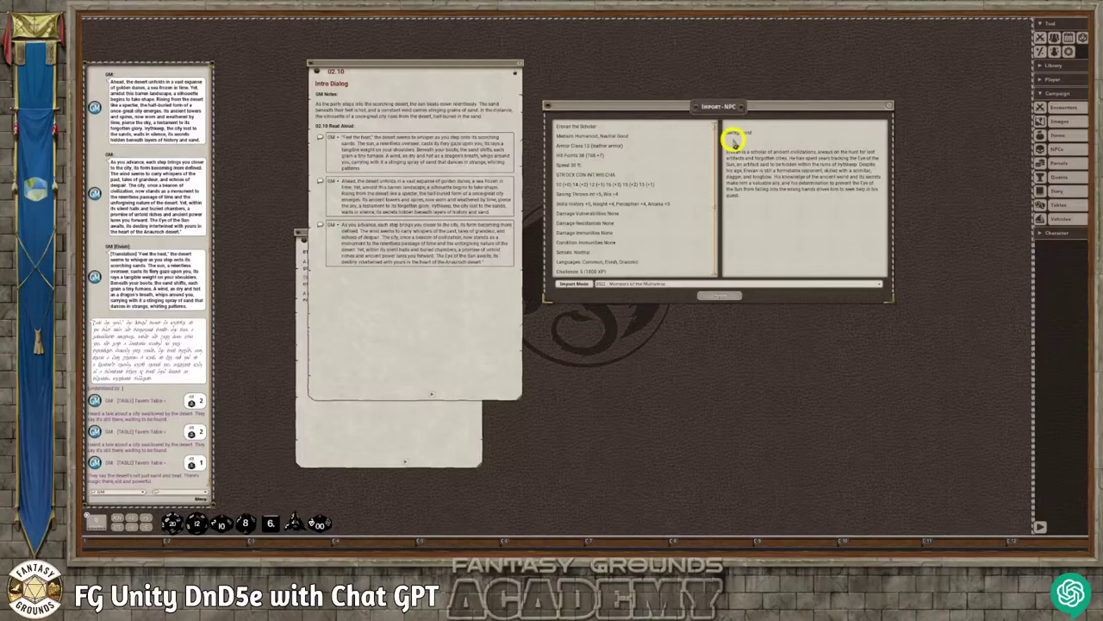
key("ctrl+v")
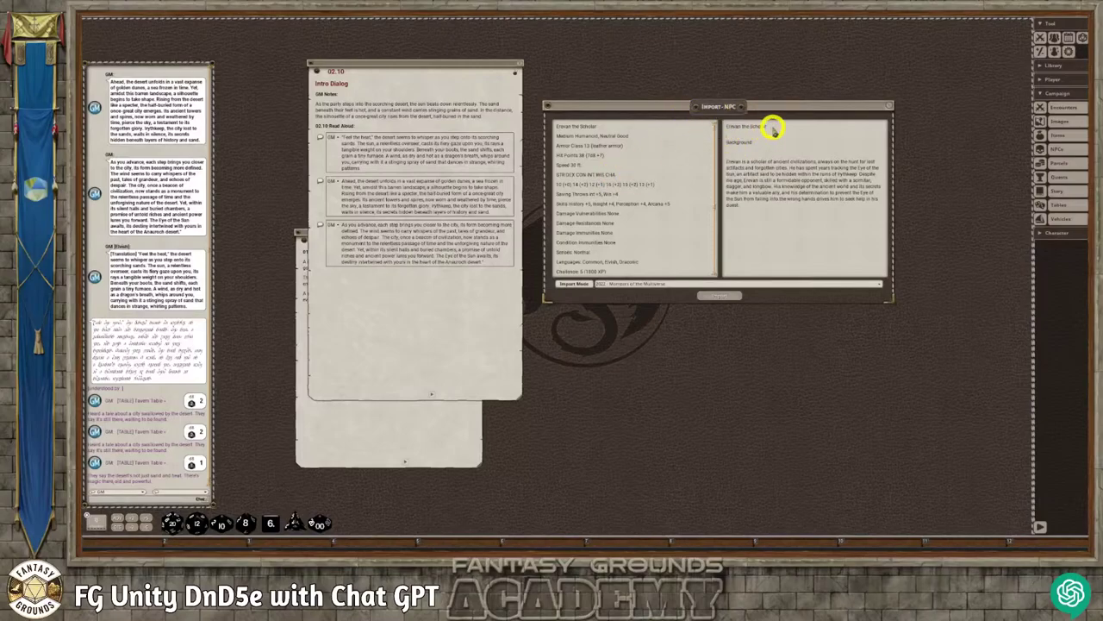
left_click_drag(774, 127, 726, 129)
left_click(785, 148)
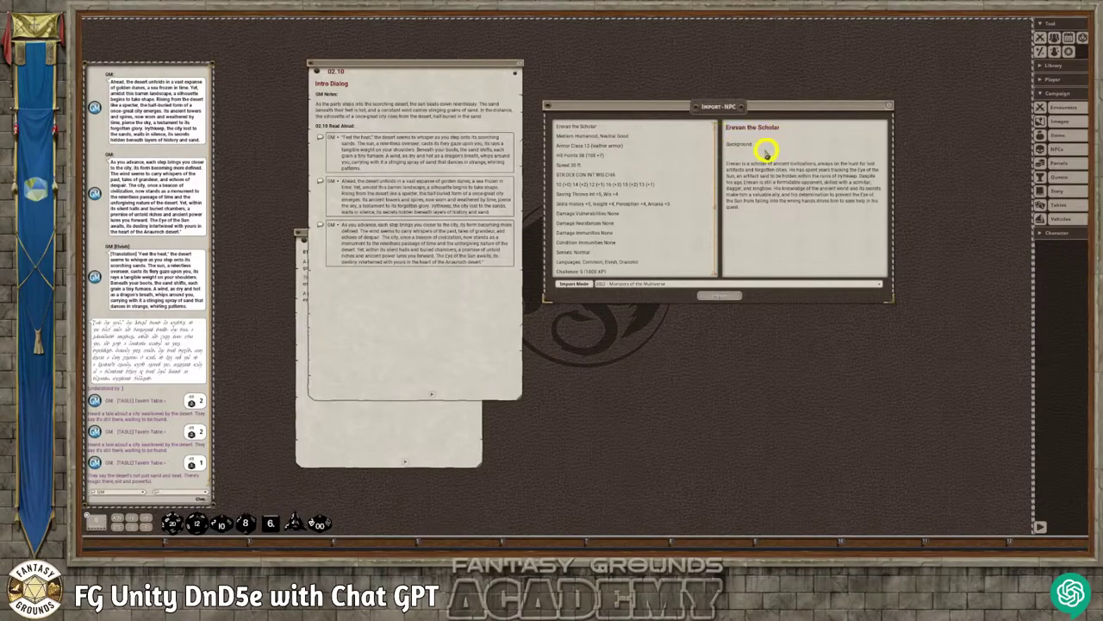
key("BackSpace")
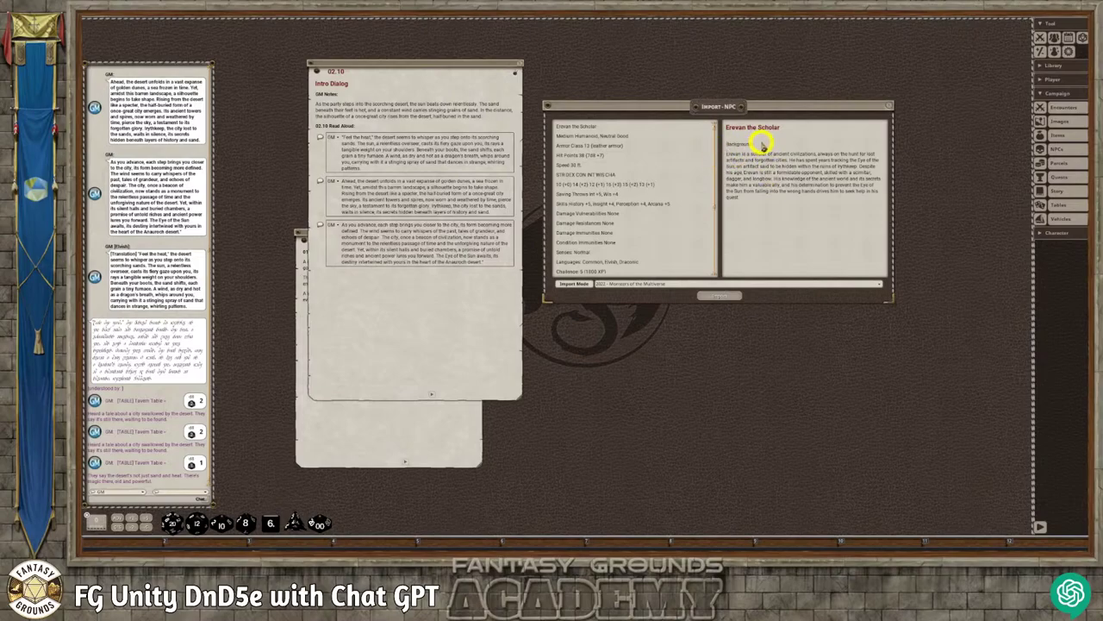
- Format Background as a heading and bold subheading, separated by a blank line above
left_click_drag(722, 144, 776, 152)
left_click(762, 146)
key("ctrl+h")
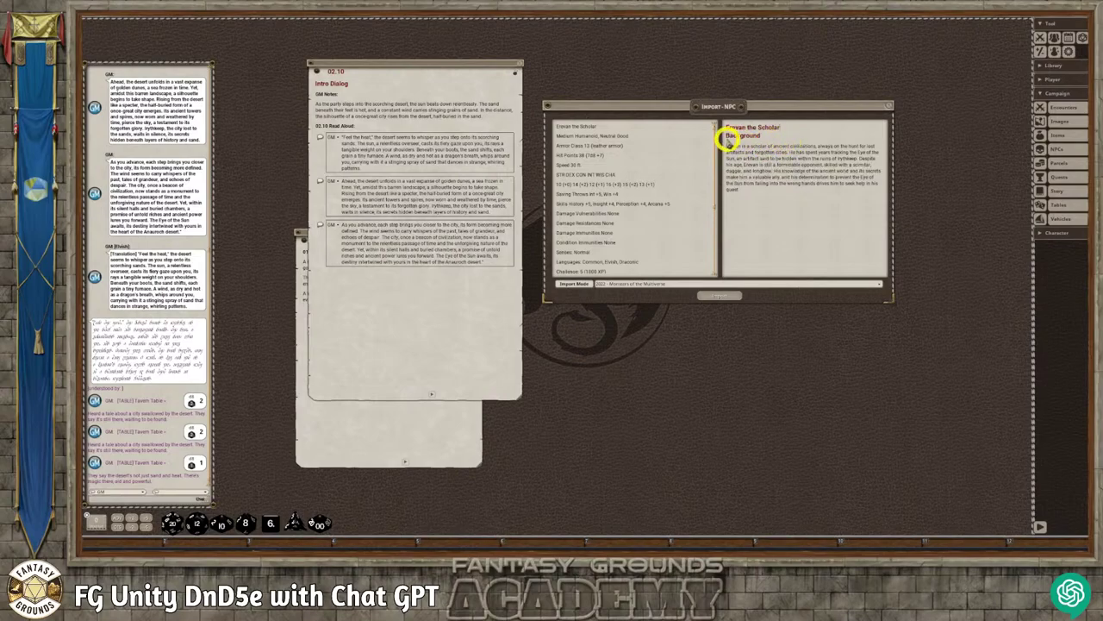
left_click(729, 137)
key("Return")
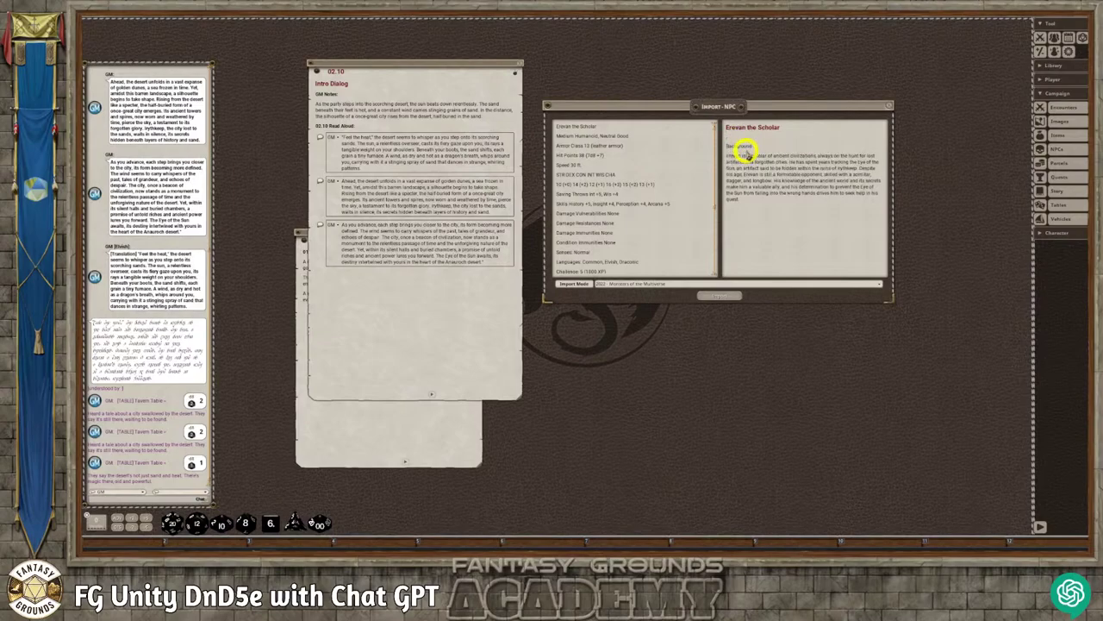
key("shift+End")
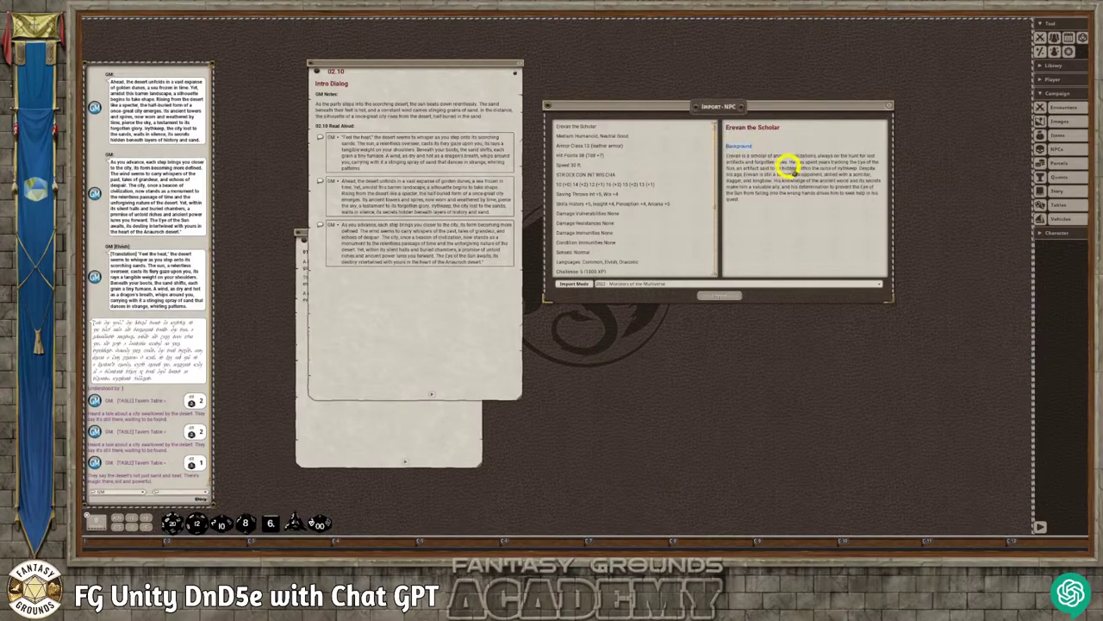
key("ctrl+b")
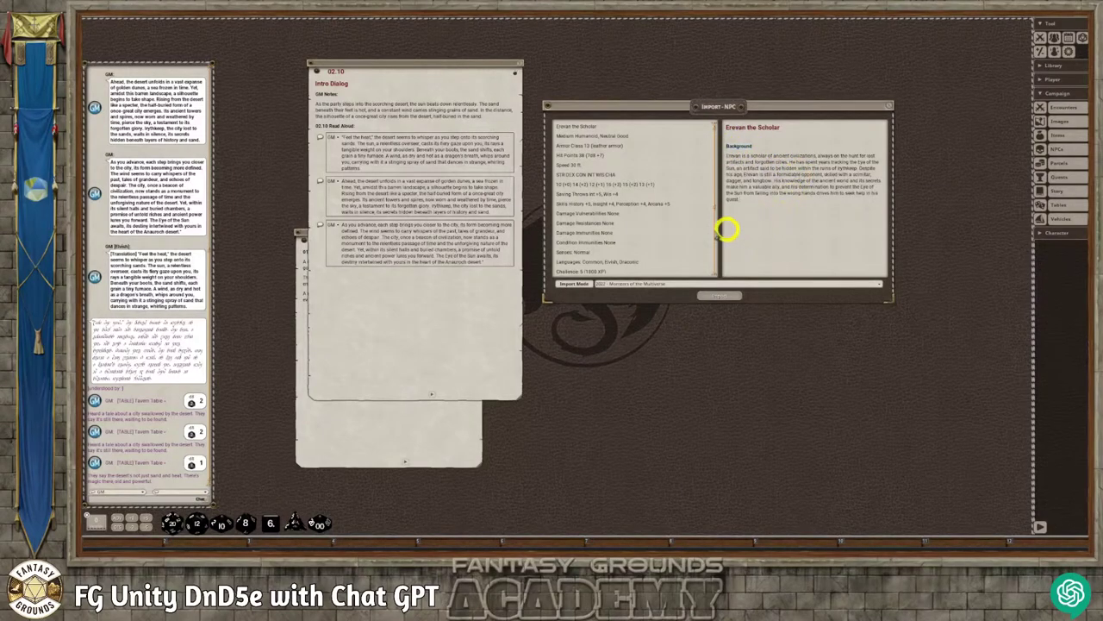
scroll(672, 215, "down", 6)
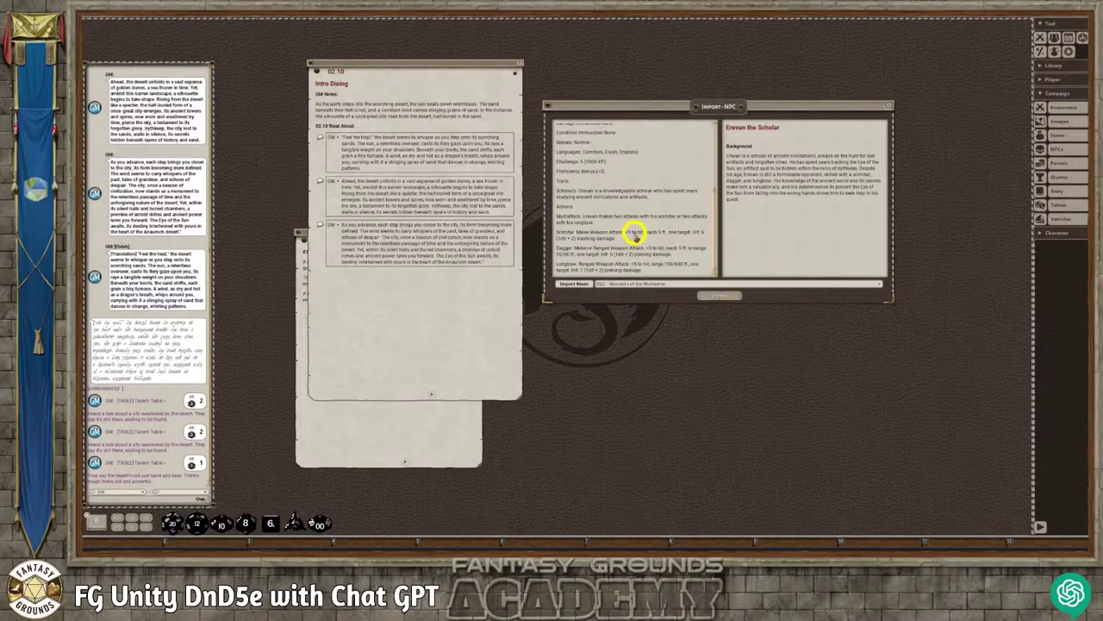
scroll(632, 235, "up", 6)
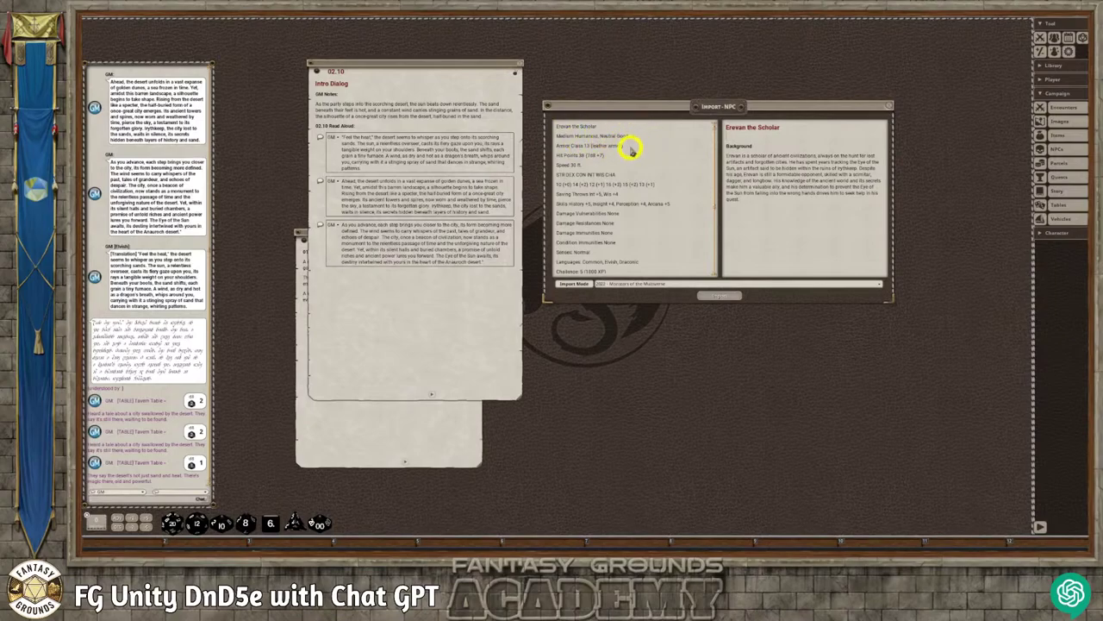
left_click_drag(631, 150, 551, 146)
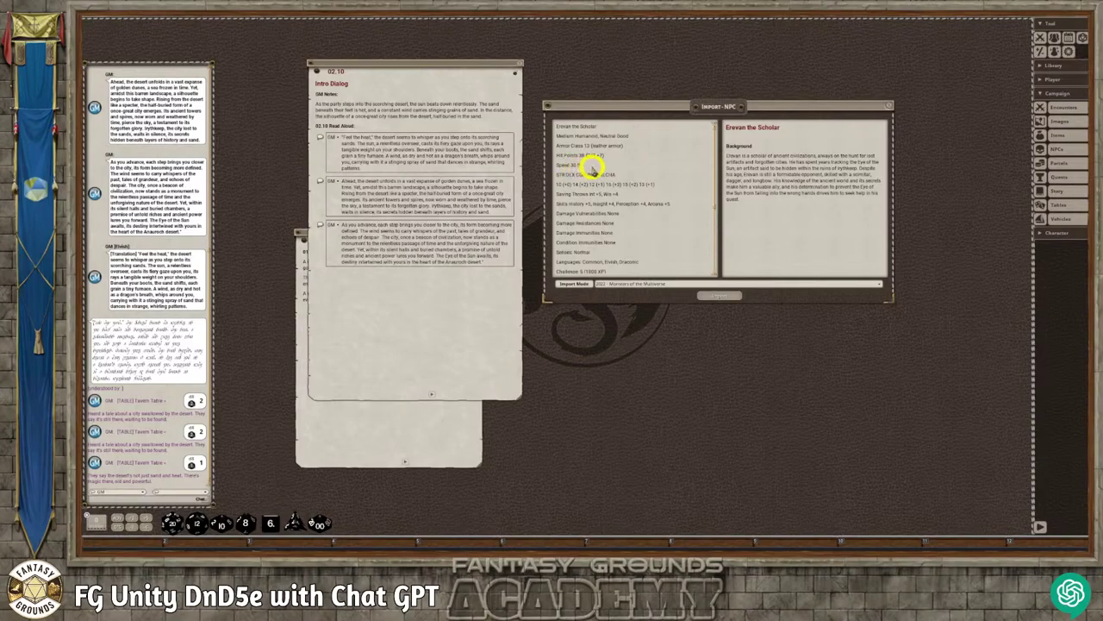
left_click_drag(660, 172, 554, 174)
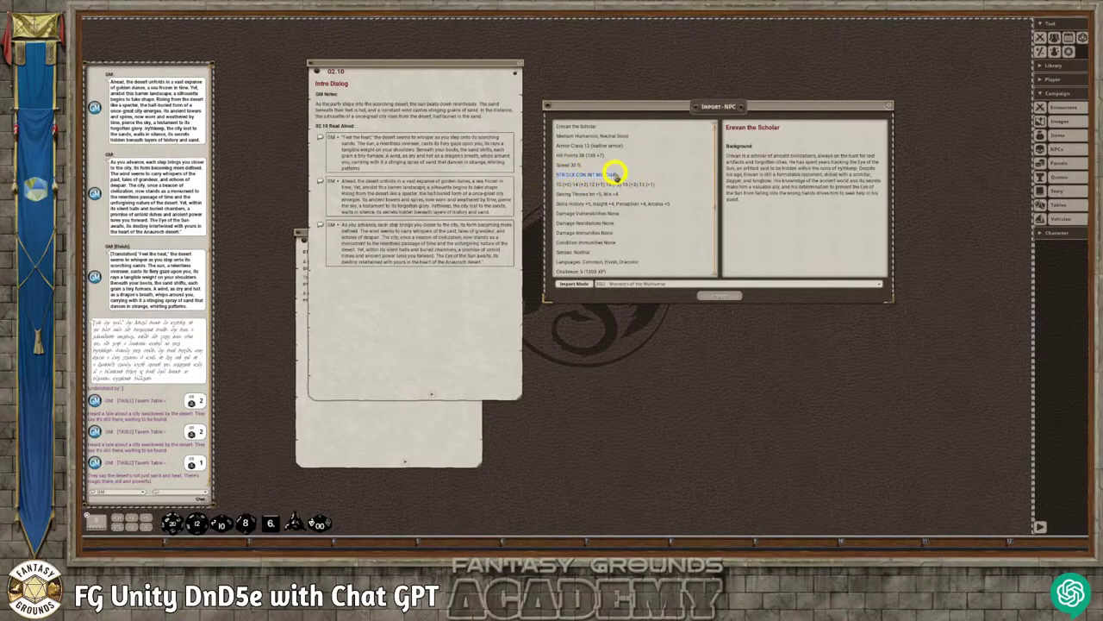
left_click_drag(658, 186, 556, 184)
left_click(635, 185)
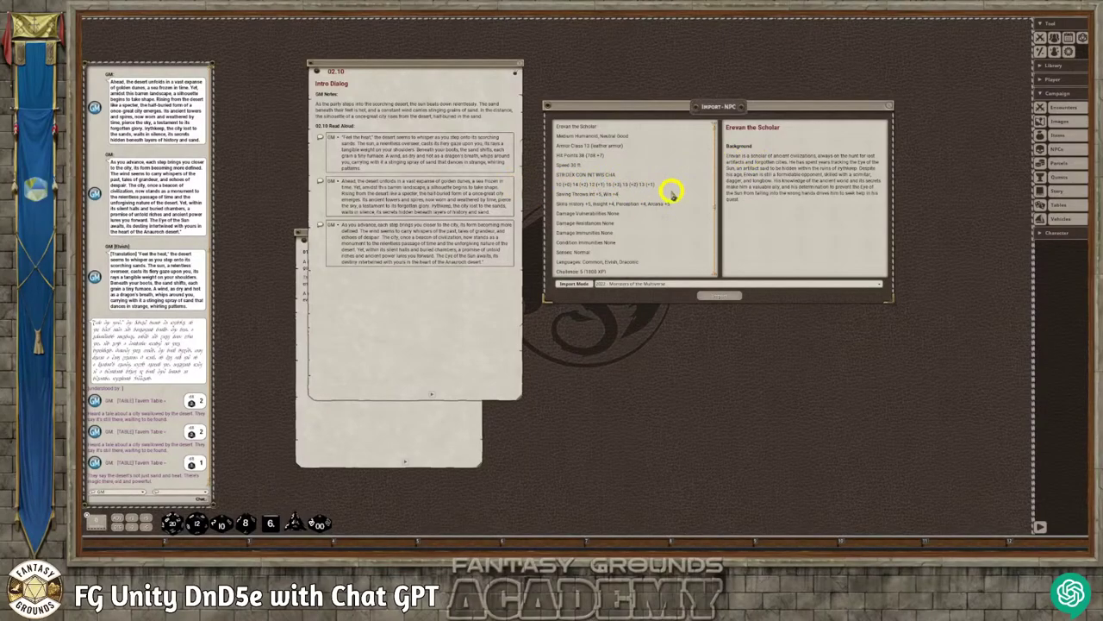
scroll(655, 200, "down", 1)
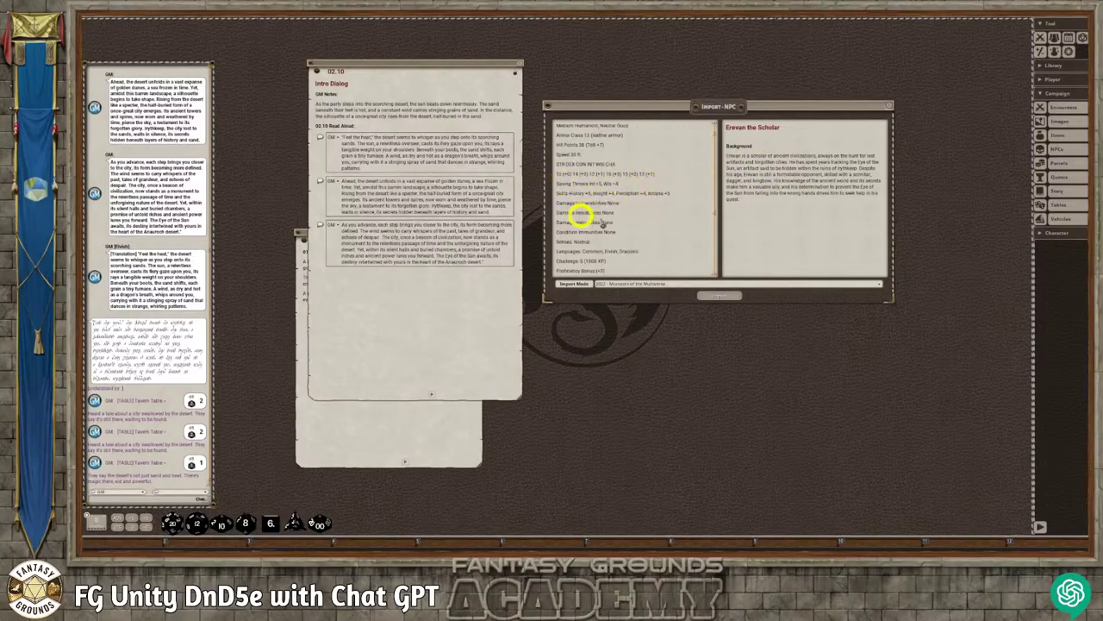
scroll(626, 222, "down", 2)
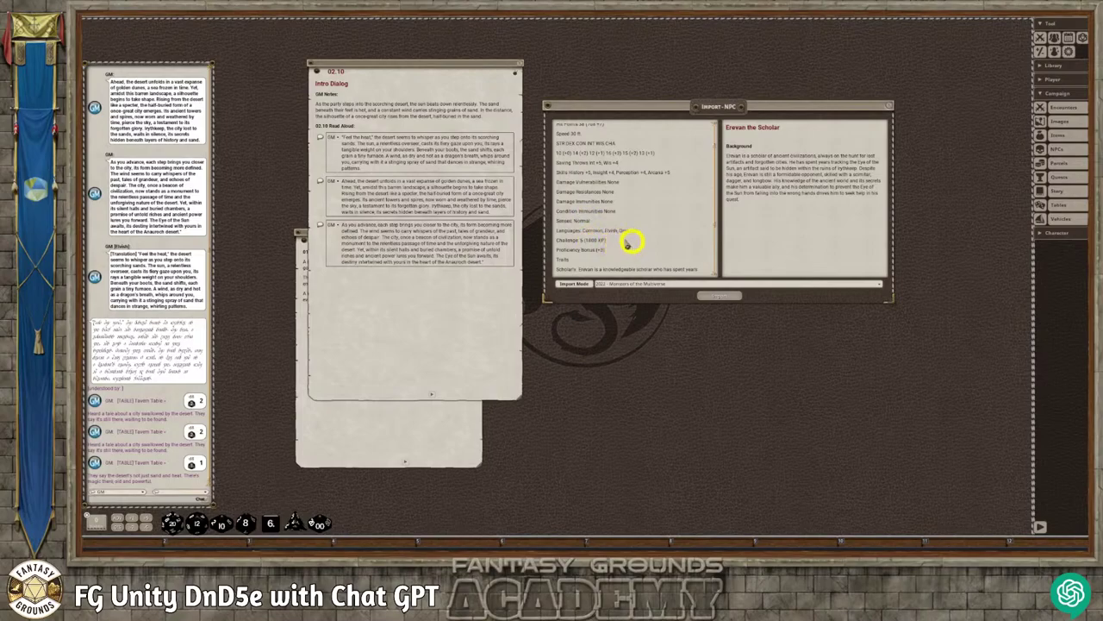
scroll(640, 225, "down", 1)
scroll(642, 224, "down", 3)
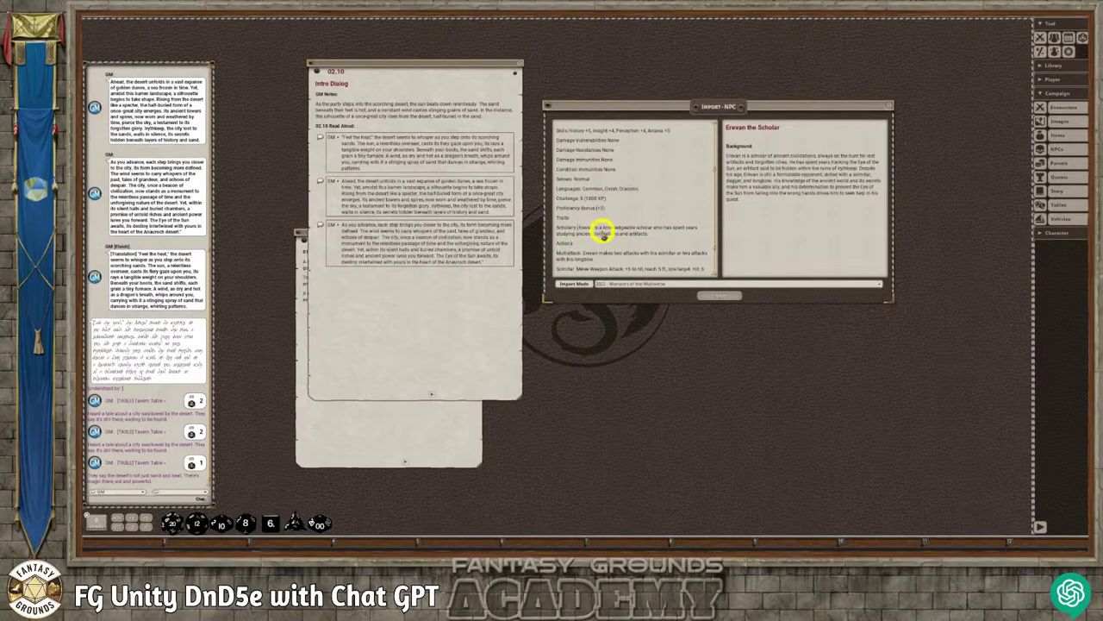
scroll(595, 231, "down", 1)
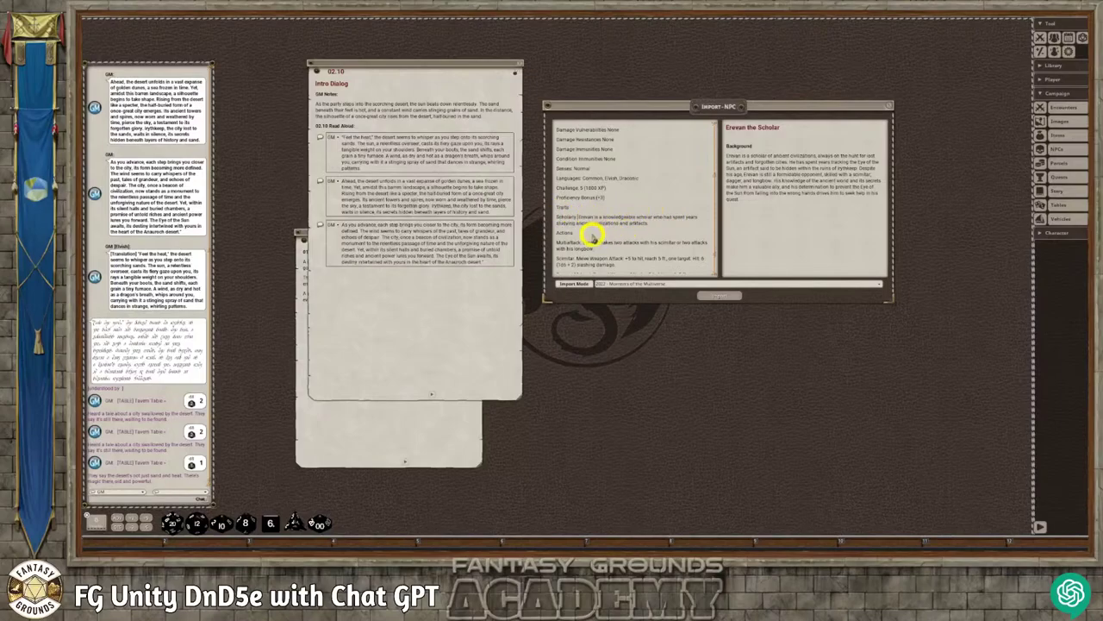
scroll(608, 234, "down", 1)
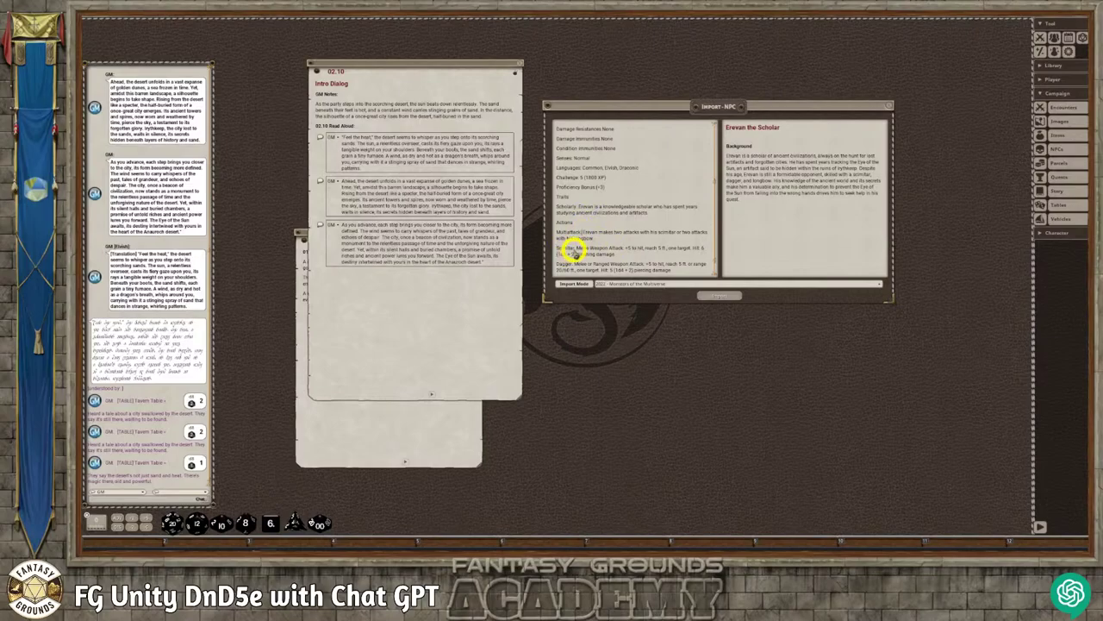
scroll(583, 247, "down", 2)
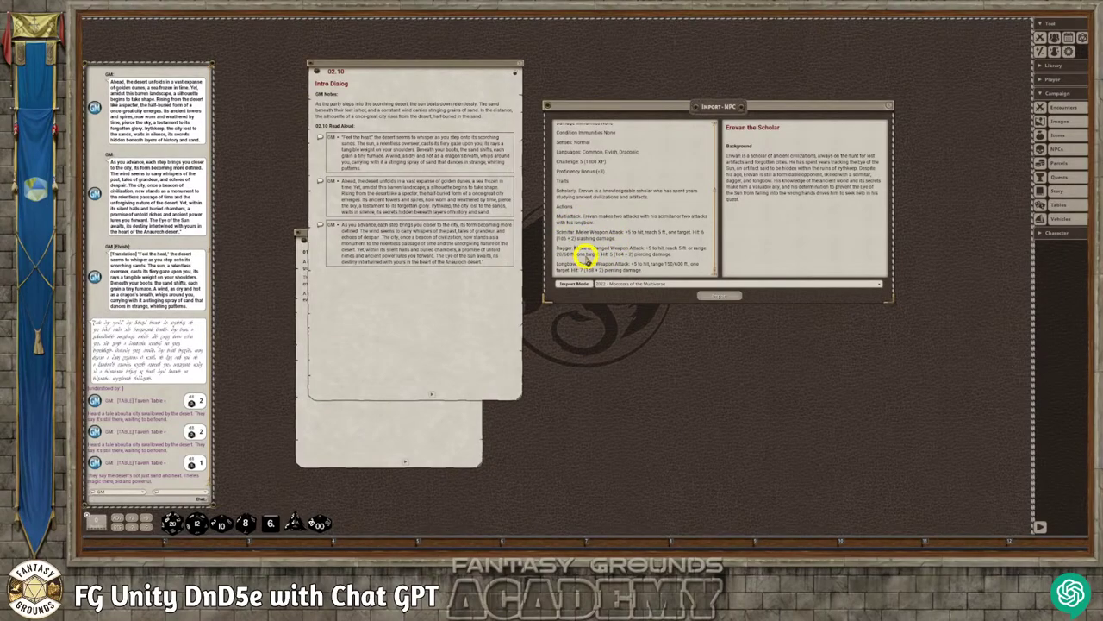
scroll(597, 249, "up", 5)
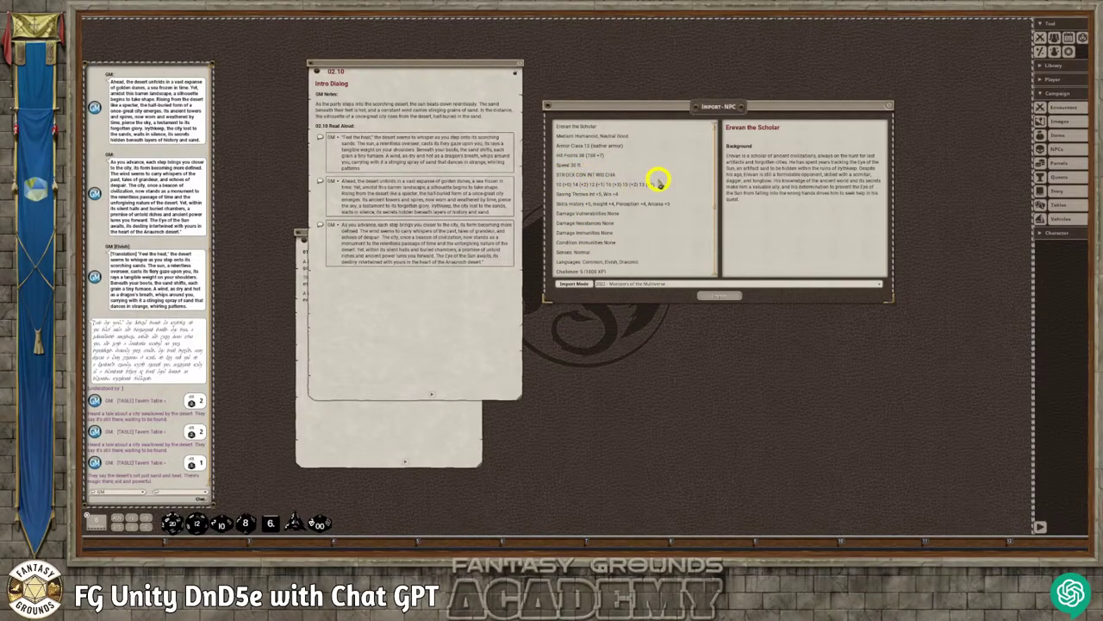
left_click_drag(662, 184, 552, 173)
scroll(642, 237, "down", 5)
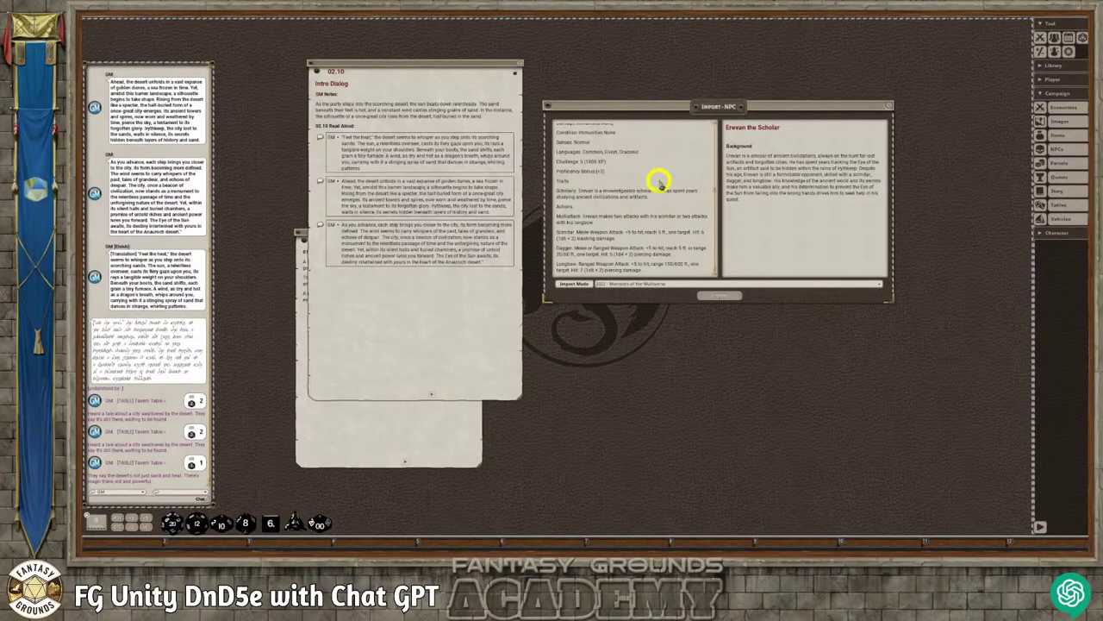
scroll(621, 210, "up", 2)
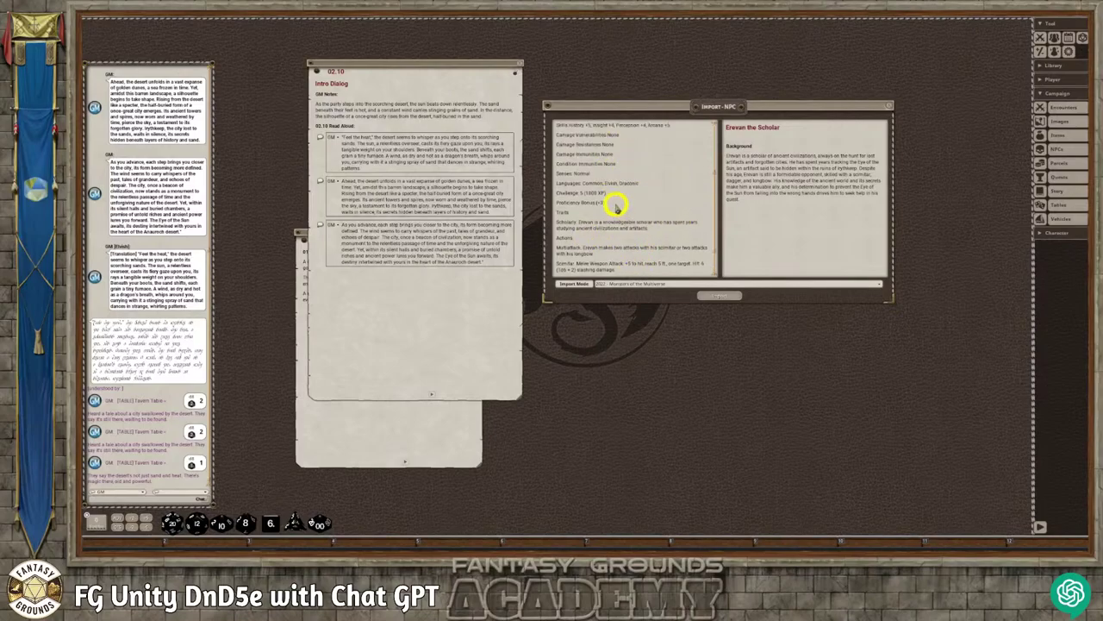
- Import Erevan as an NPC and check the sheet's AC 13, 38 HP, and scimitar, dagger, longbow actions
left_click(719, 297)
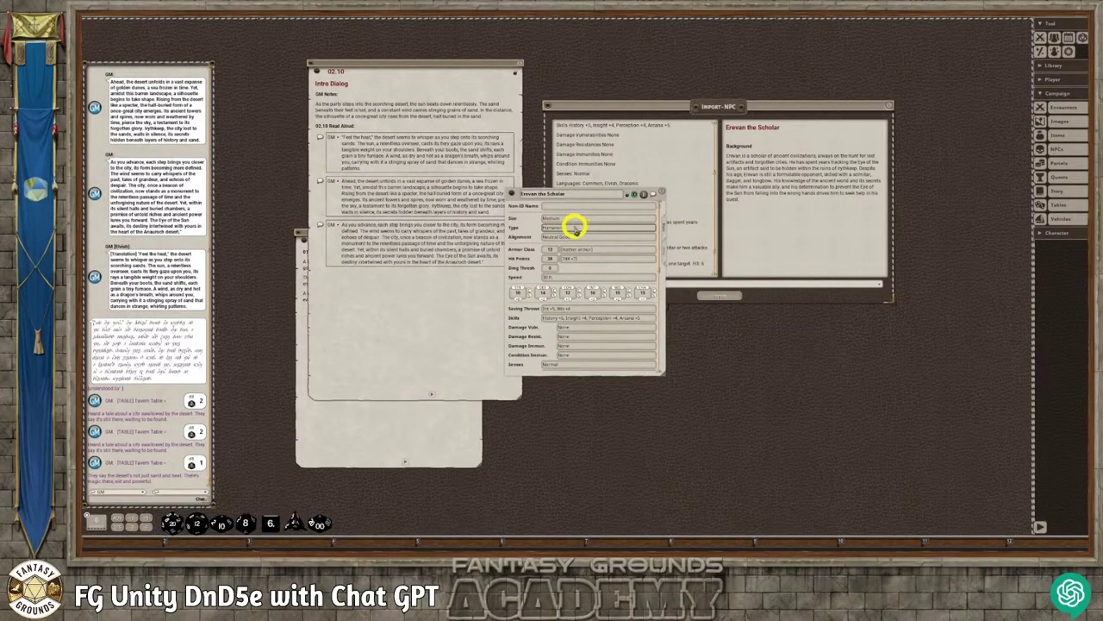
scroll(595, 239, "down", 3)
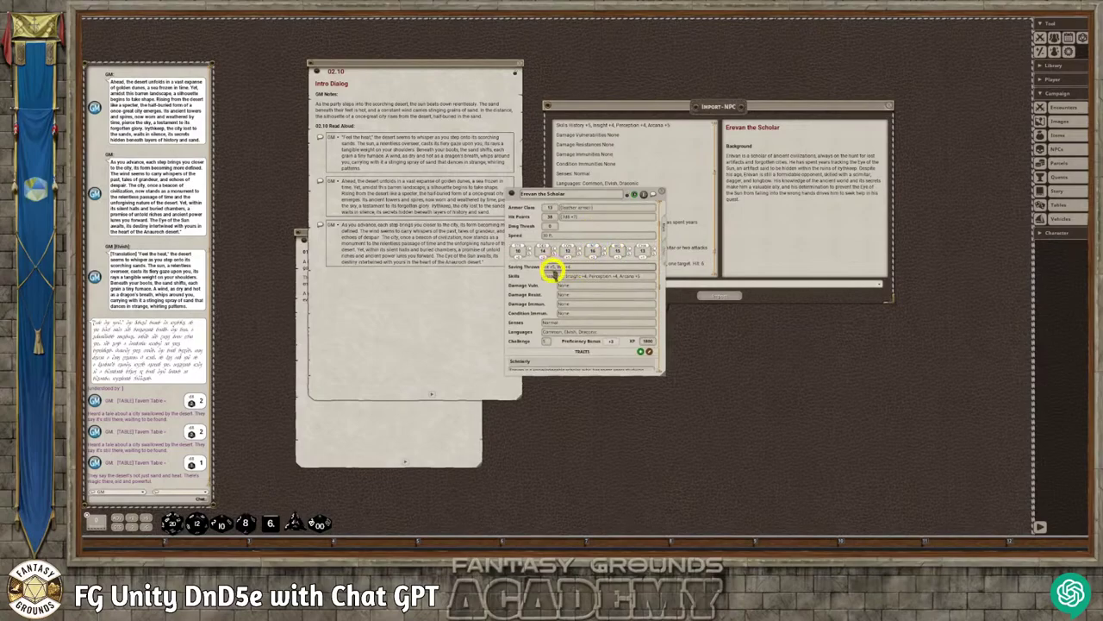
scroll(592, 285, "down", 9)
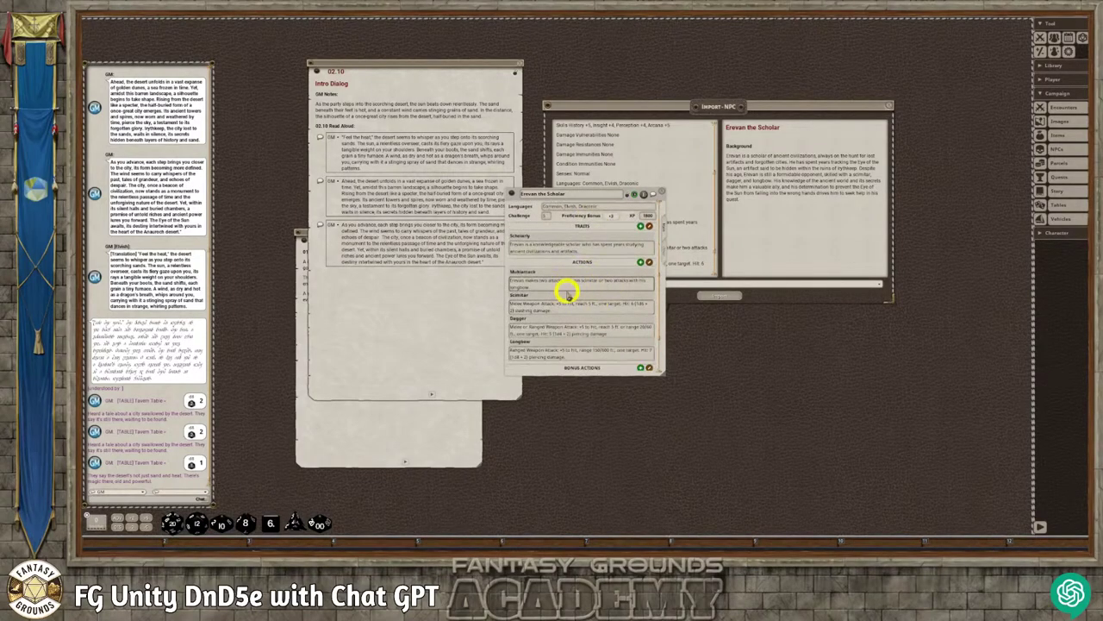
scroll(569, 293, "down", 2)
scroll(552, 289, "up", 12)
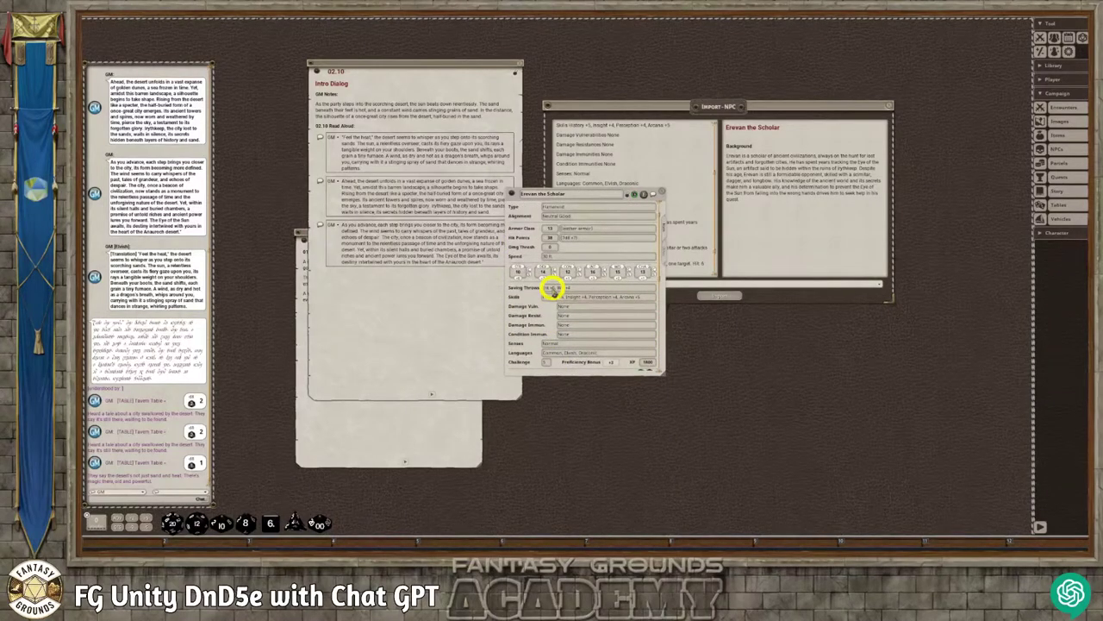
scroll(595, 340, "down", 11)
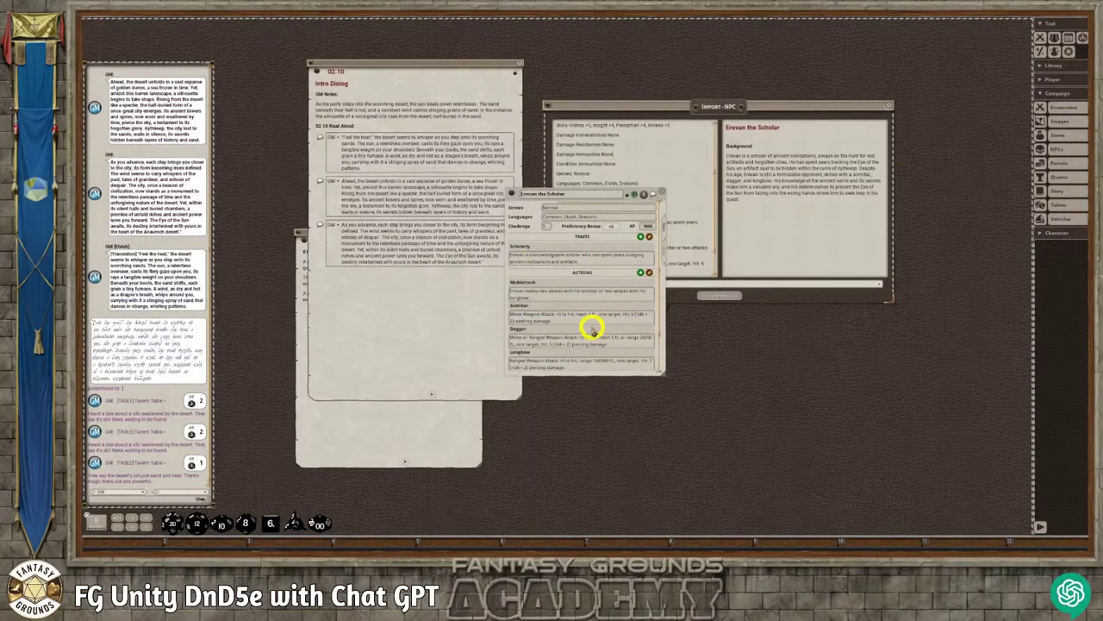
scroll(590, 324, "up", 4)
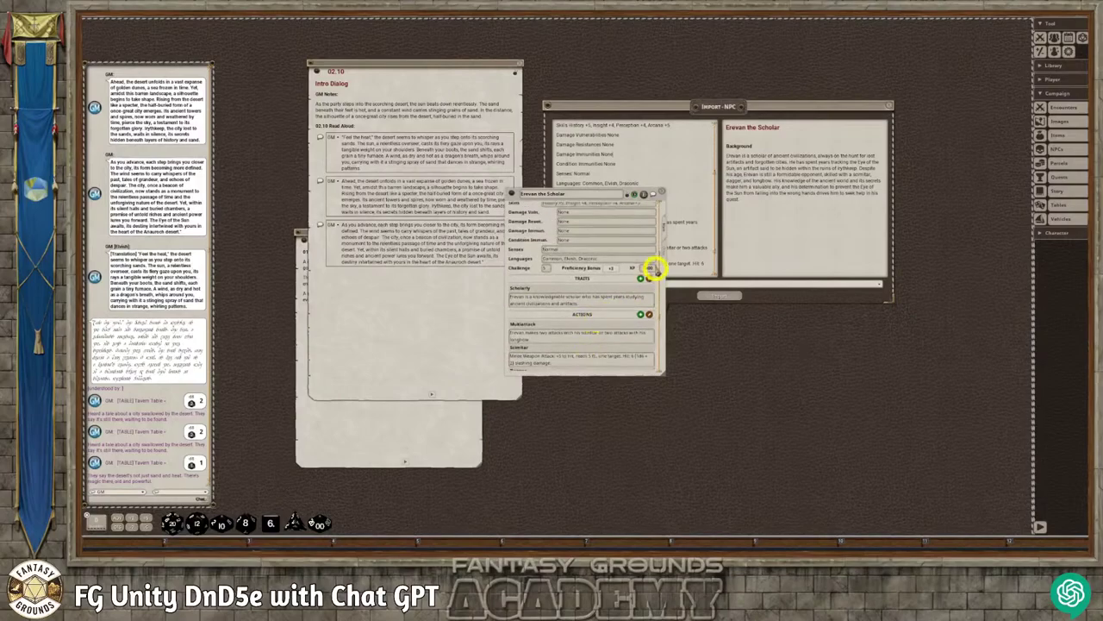
- Close the import window and reposition and enlarge Erevan's sheet to show the full stat block
left_click(663, 247)
left_click_drag(594, 185, 628, 35)
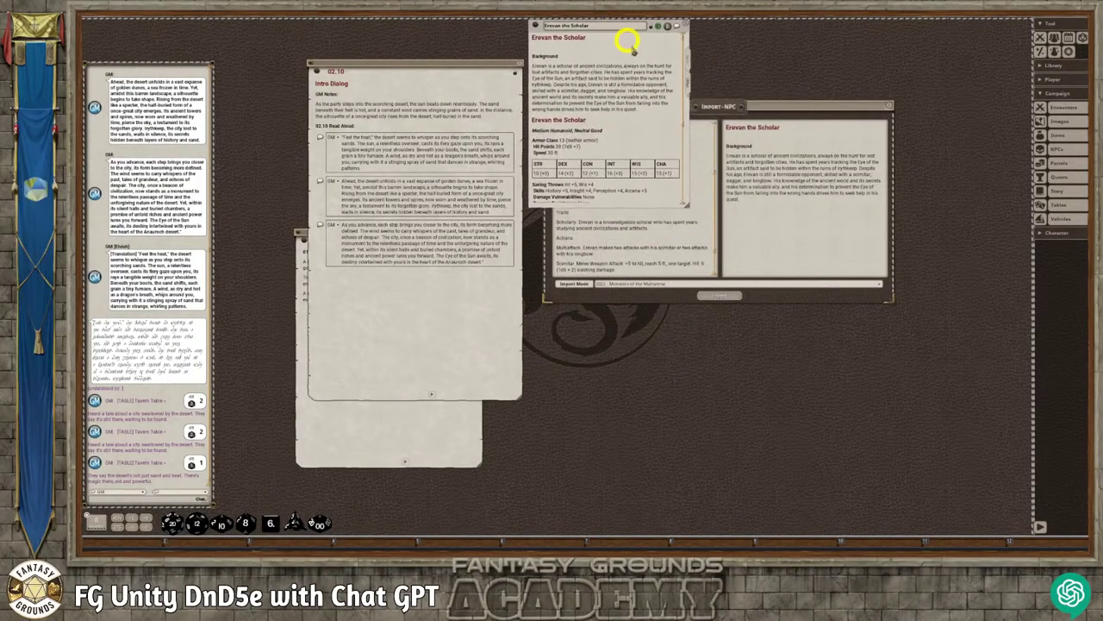
left_click(889, 113)
left_click_drag(687, 207, 774, 387)
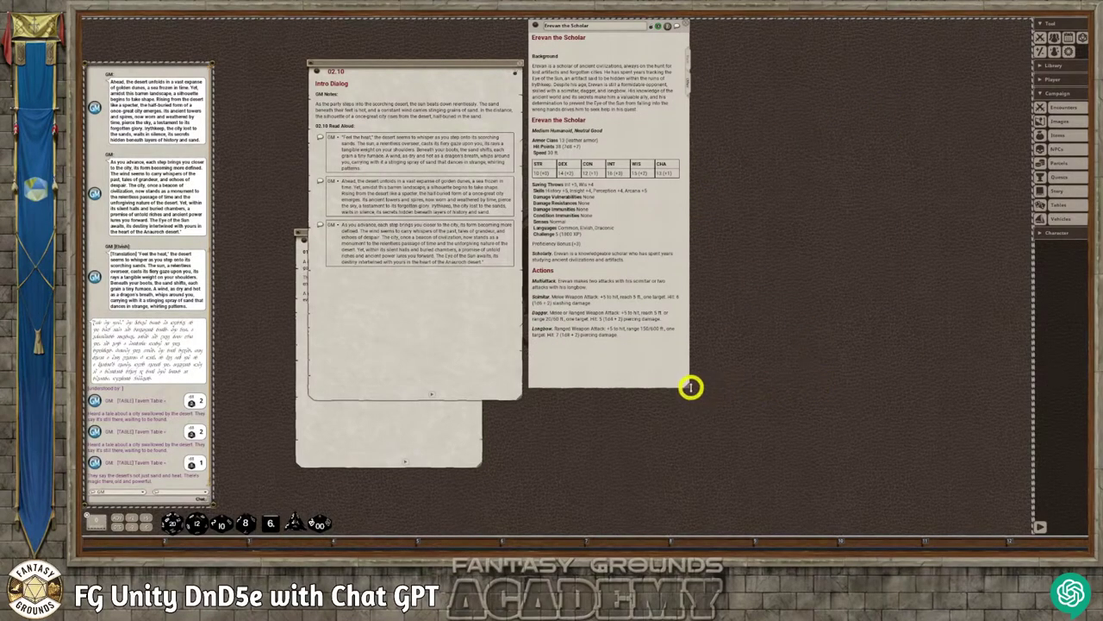
left_click_drag(690, 386, 788, 394)
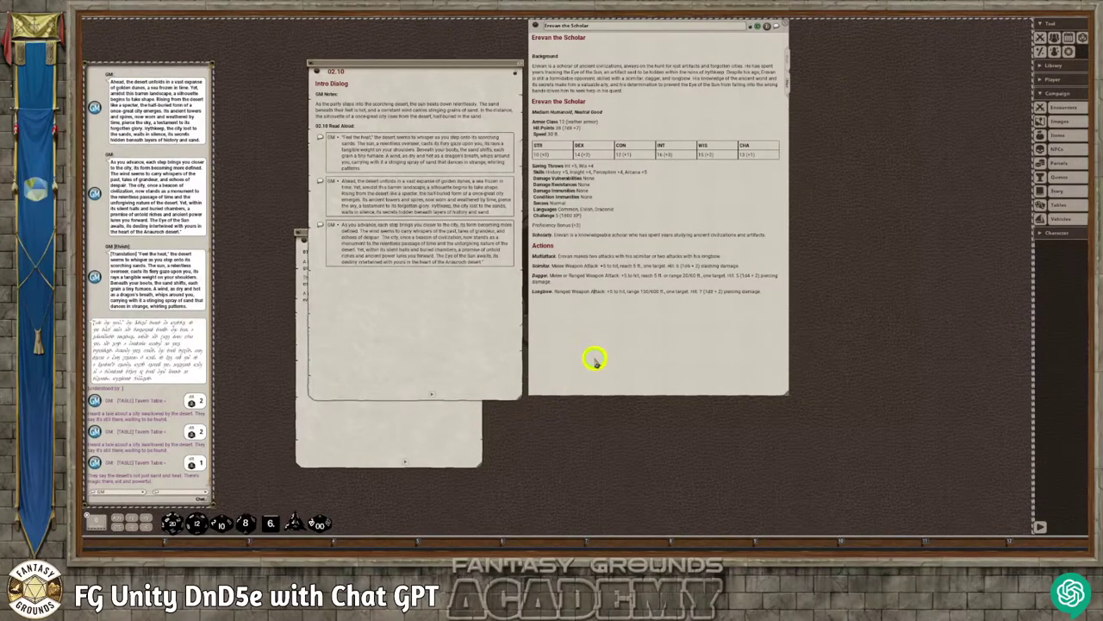
mouse_move(532, 31)
left_mouse_down()
mouse_move(552, 41)
mouse_move(535, 56)
mouse_move(543, 44)
left_mouse_up()
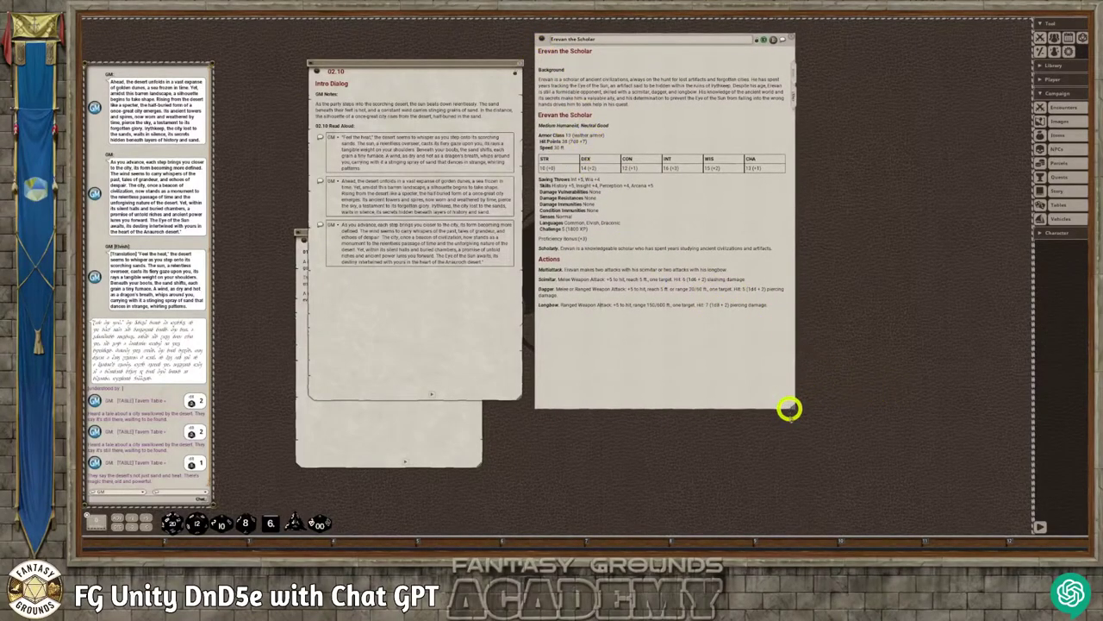
left_click_drag(790, 409, 776, 505)
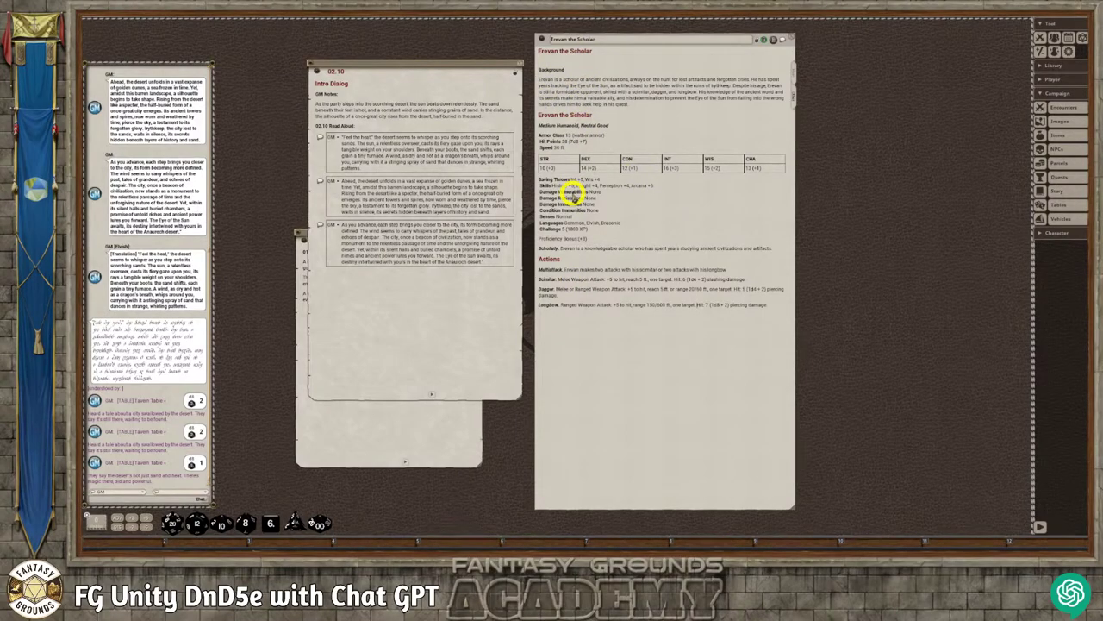
left_click_drag(562, 344, 709, 407)
left_click(543, 369)
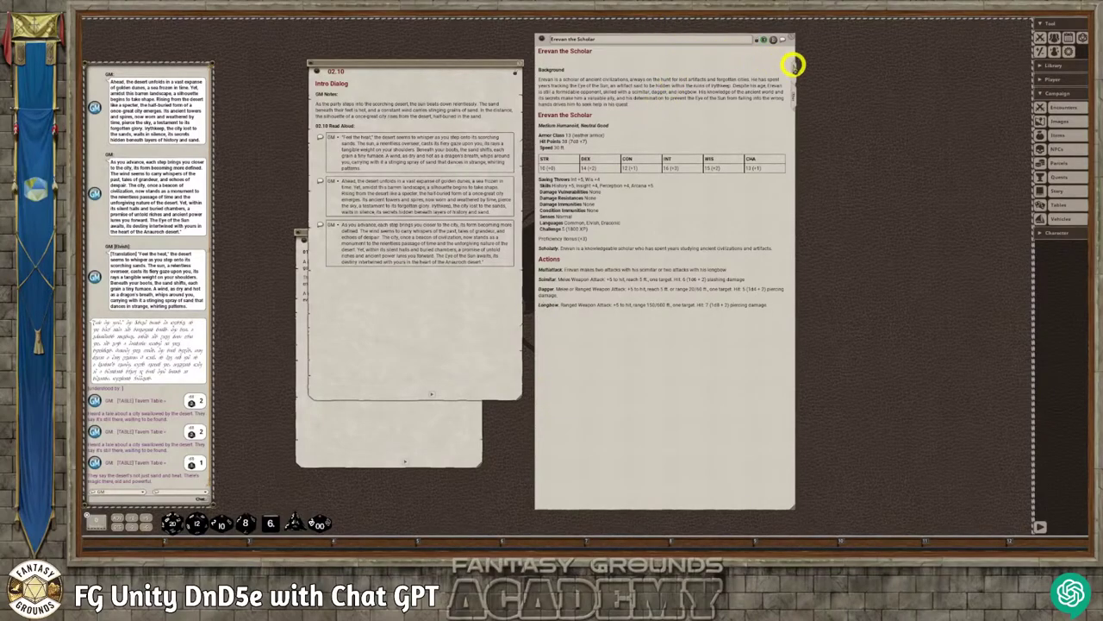
- Unlock and relock Erevan's sheet, return to formatted view, and move it down-right
left_click(793, 65)
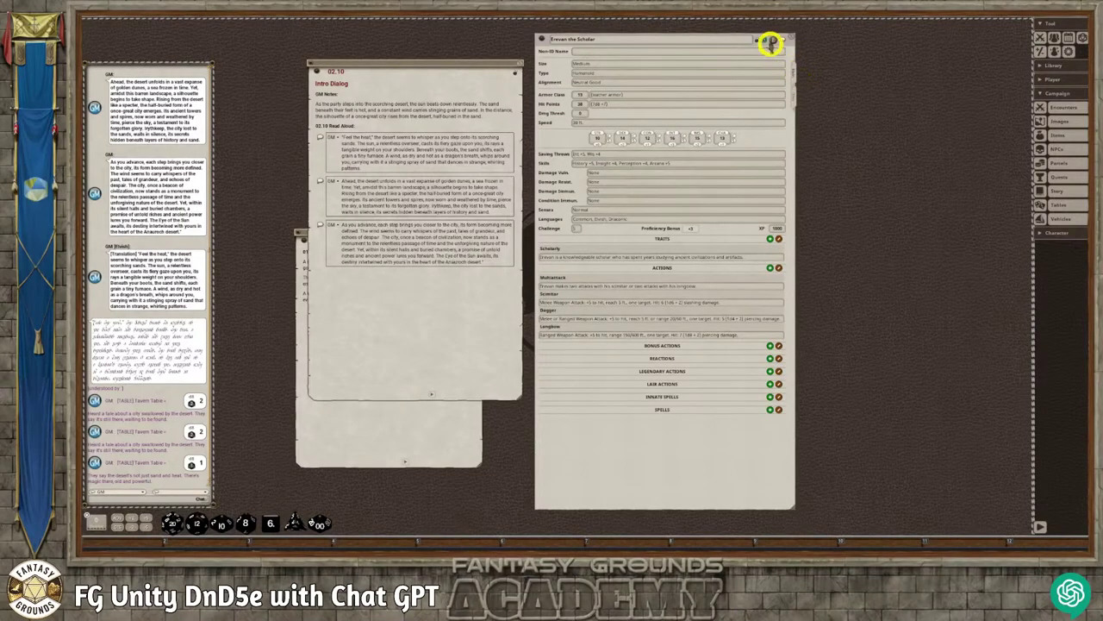
left_click(756, 41)
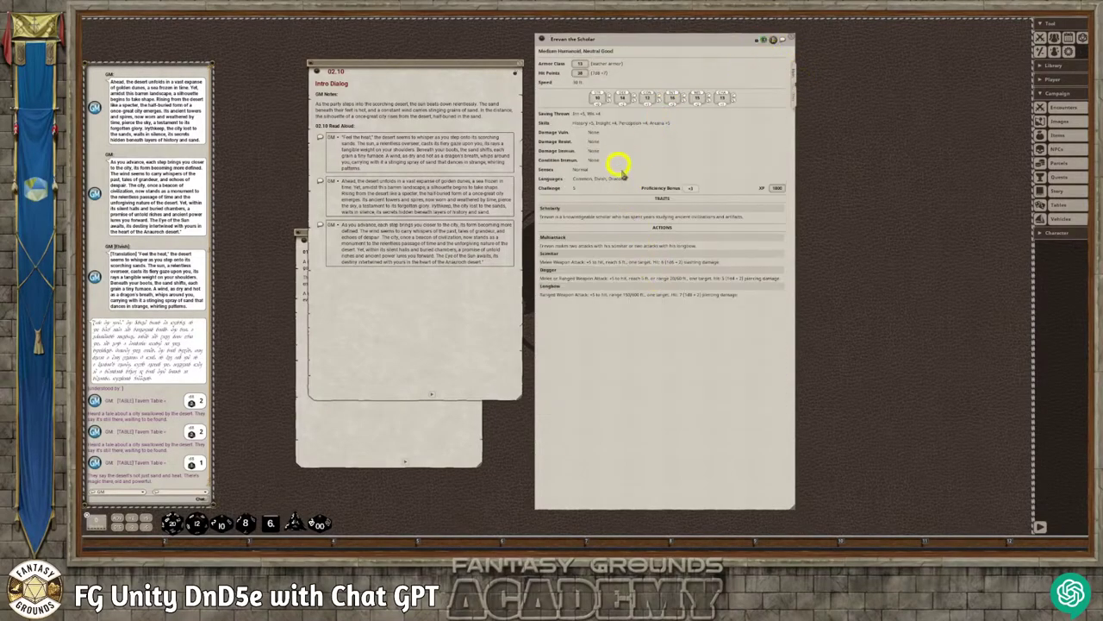
left_click(794, 96)
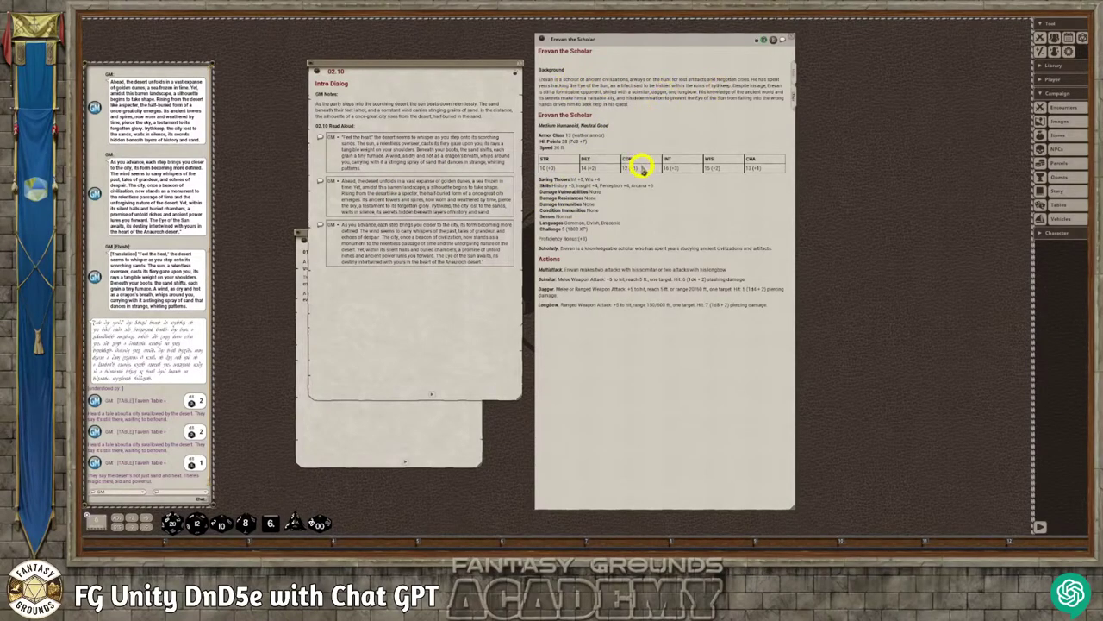
left_click_drag(631, 110, 671, 142)
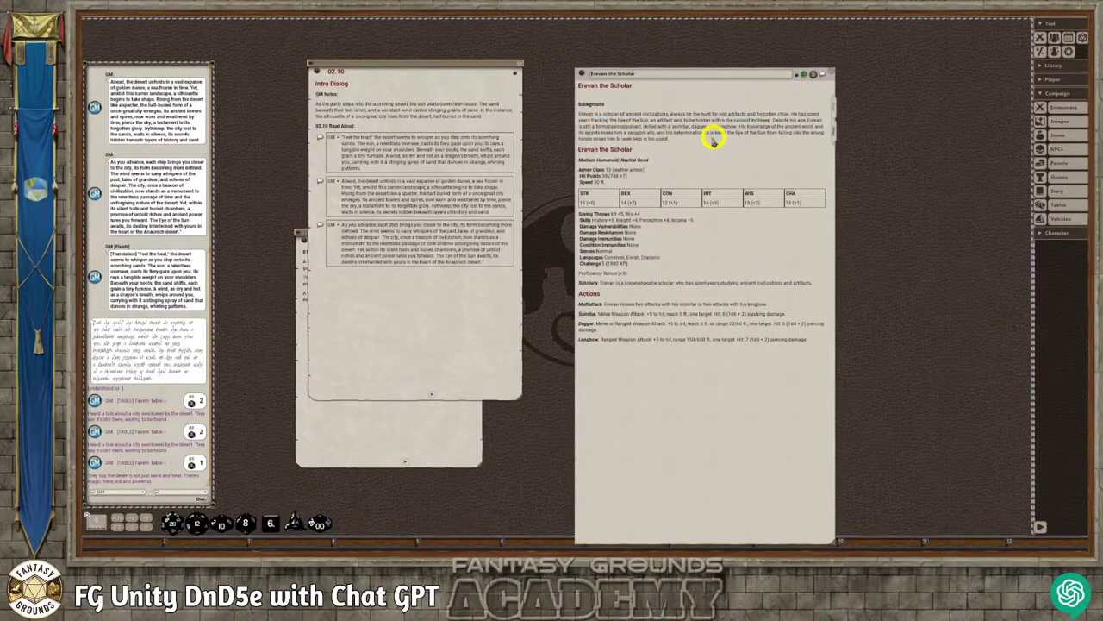
left_click_drag(662, 140, 577, 108)
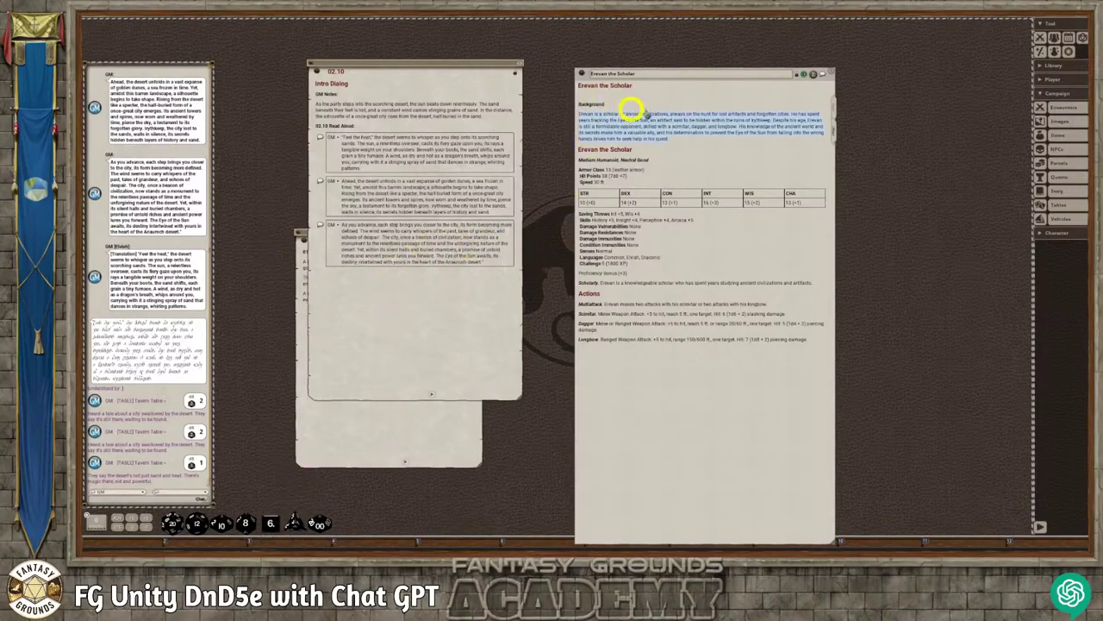
left_click(635, 102)
- In ChatGPT, open the saved Midjourney App chat and place the cursor in the message box
key("alt+Tab")
left_click(267, 289)
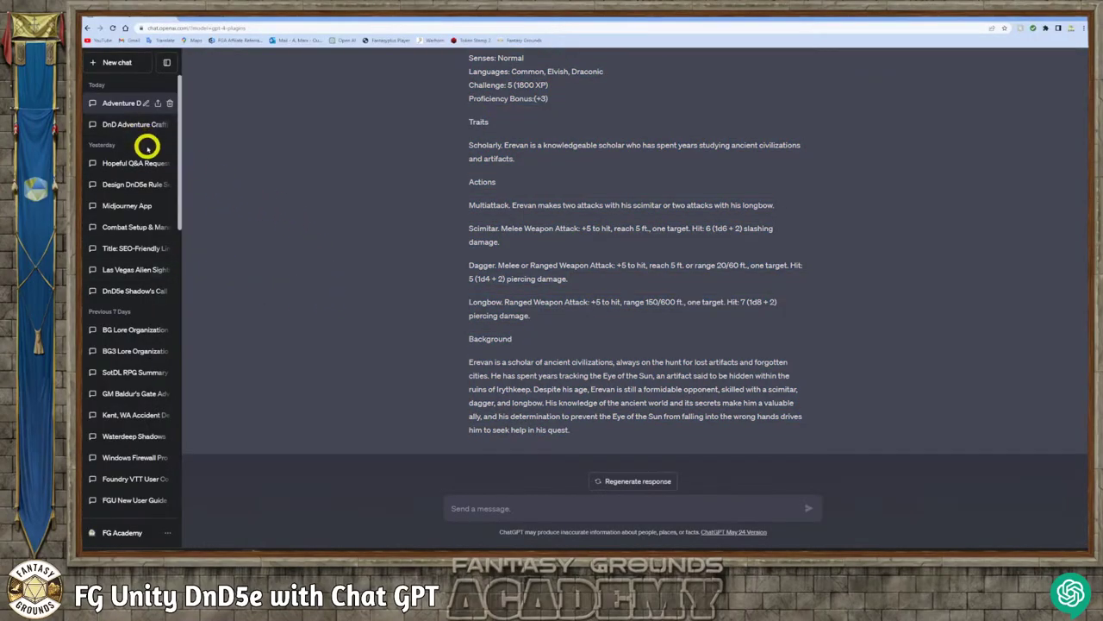
left_click(141, 205)
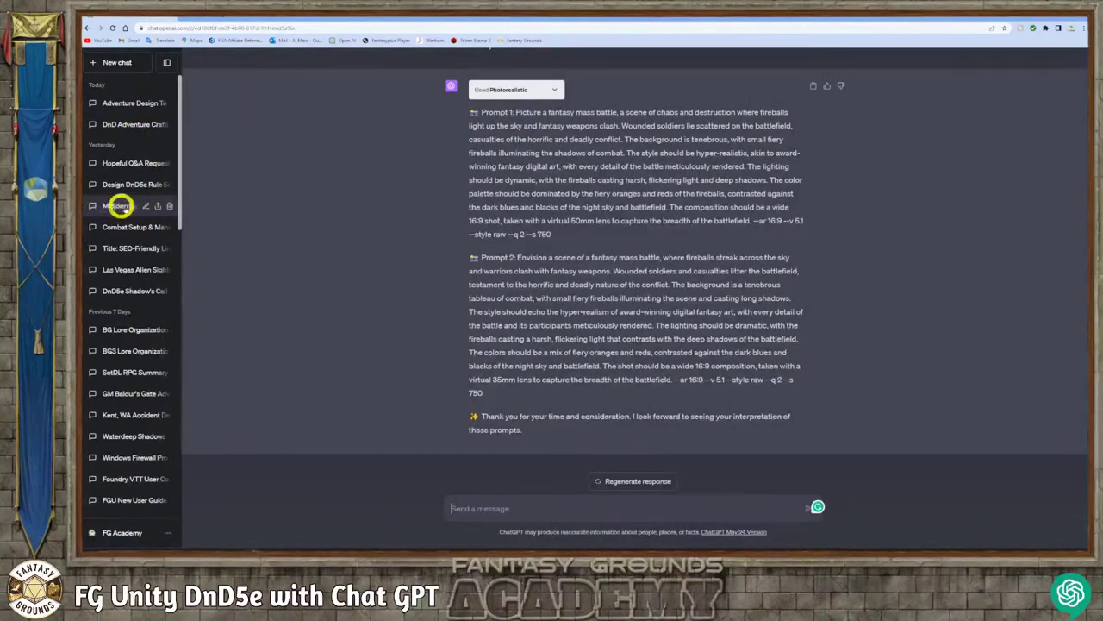
scroll(505, 216, "up", 5)
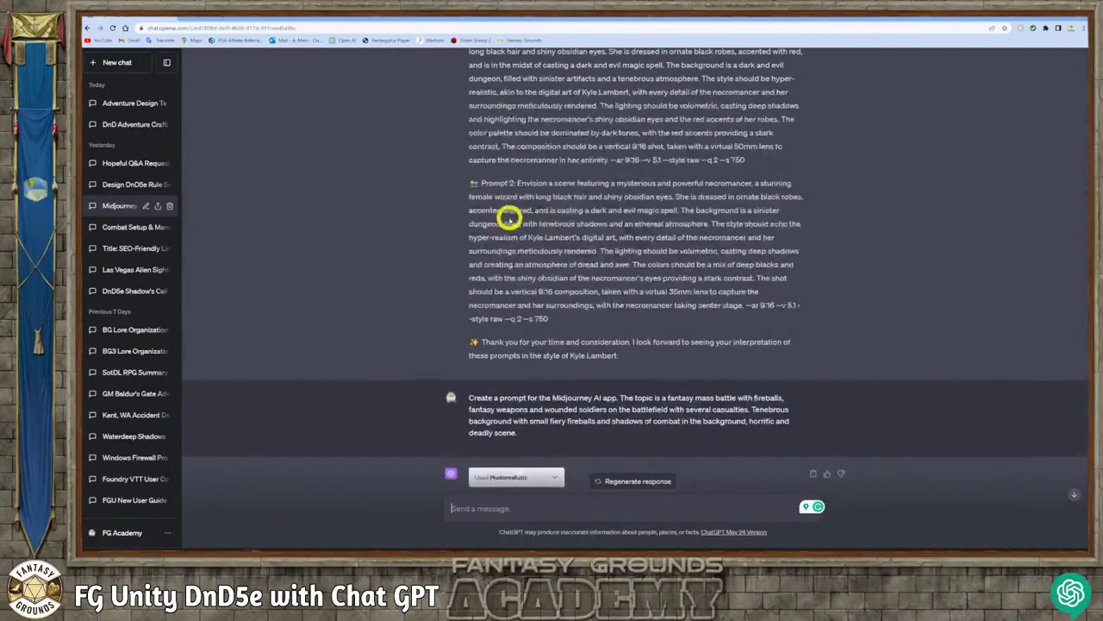
scroll(508, 218, "down", 3)
scroll(591, 276, "up", 2)
scroll(588, 311, "down", 4)
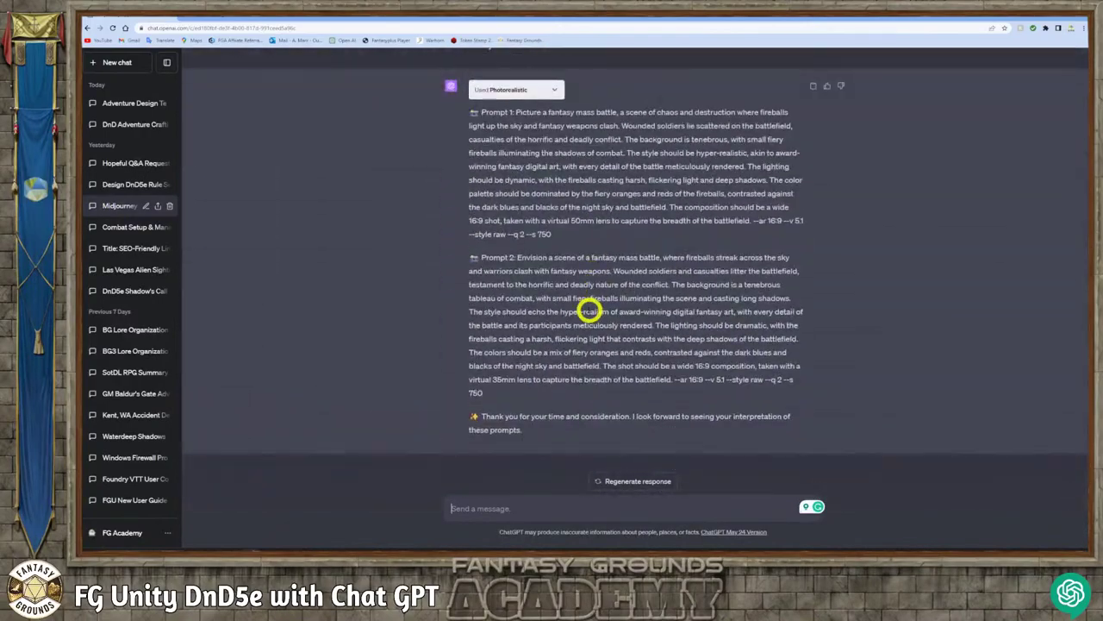
left_click(525, 502)
scroll(529, 167, "up", 3)
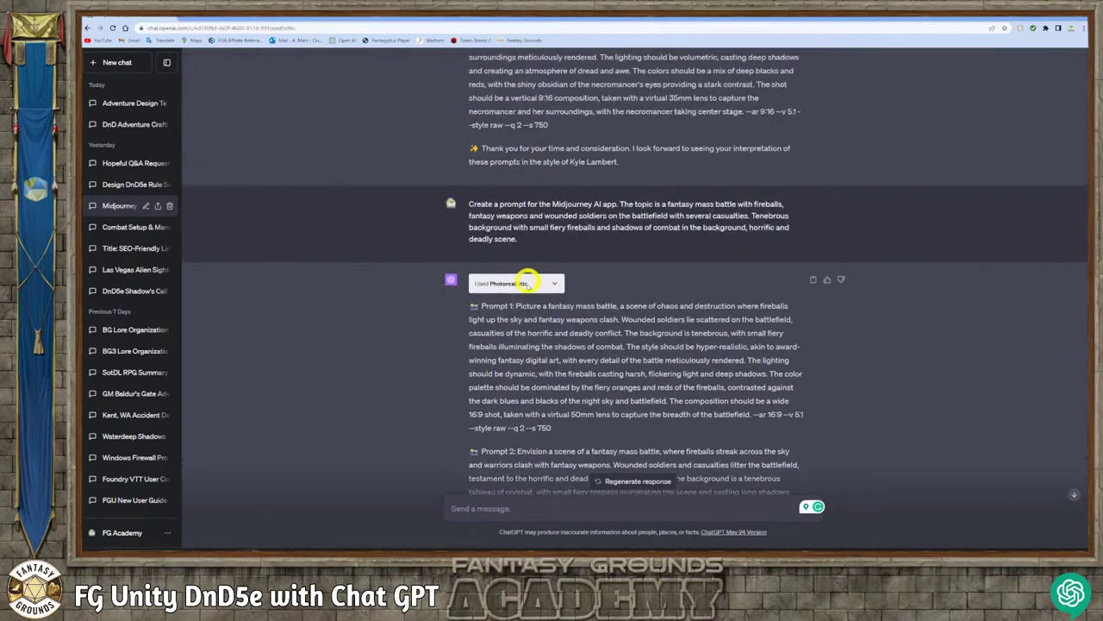
scroll(548, 287, "down", 3)
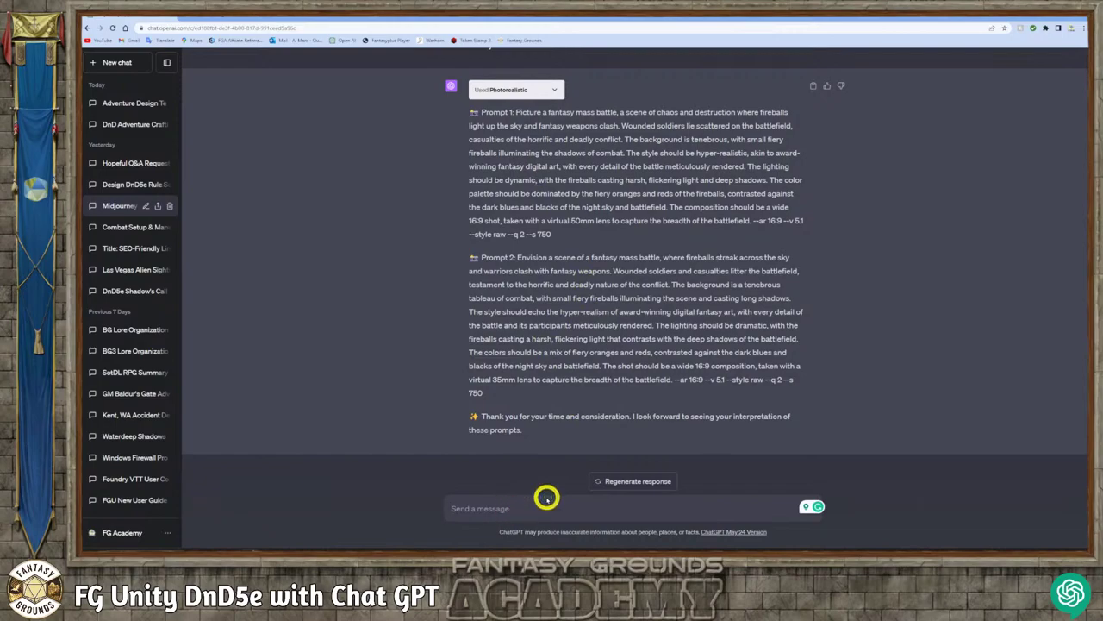
- Write the opening request 'Create a prompt for the Midjourney AI app.' and fix its typos
type("Crate a prompt for the Mi")
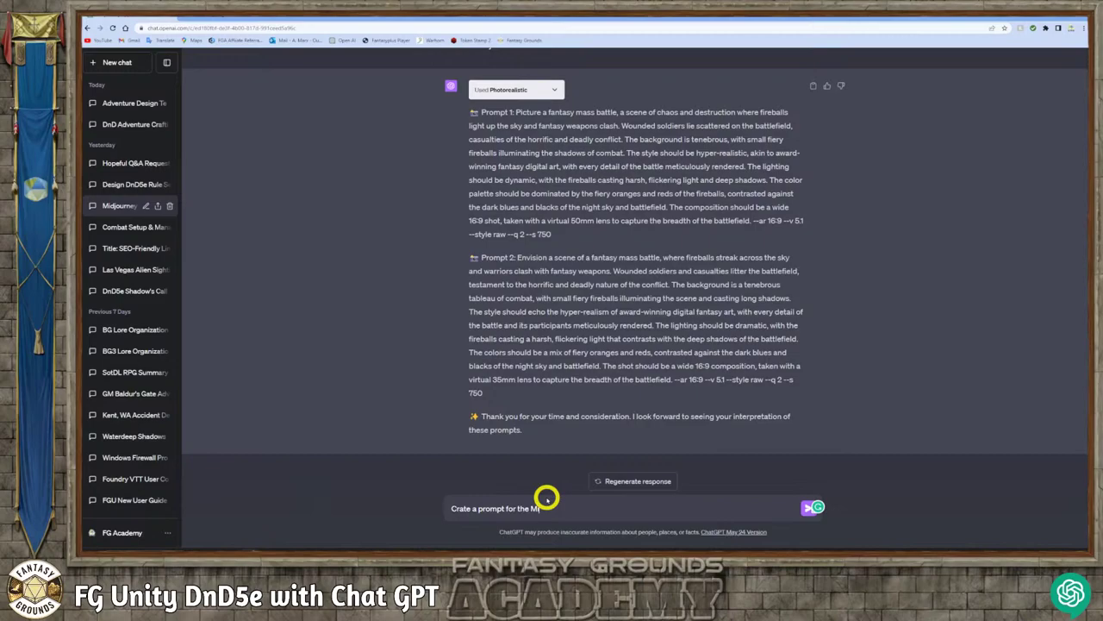
type("djourne")
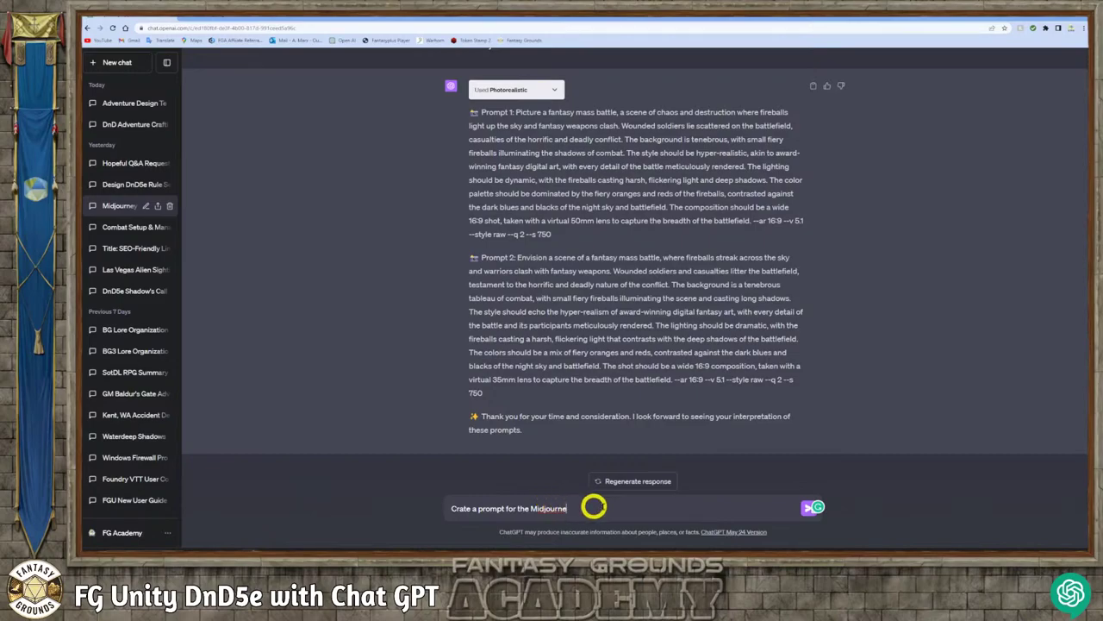
type("ty")
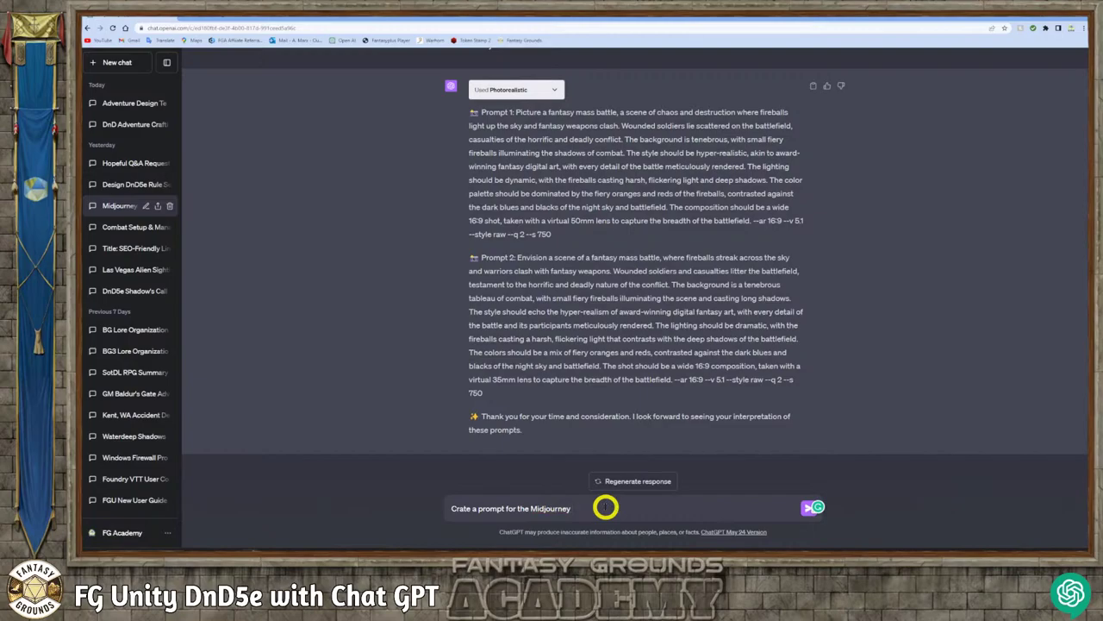
type(" AI app.")
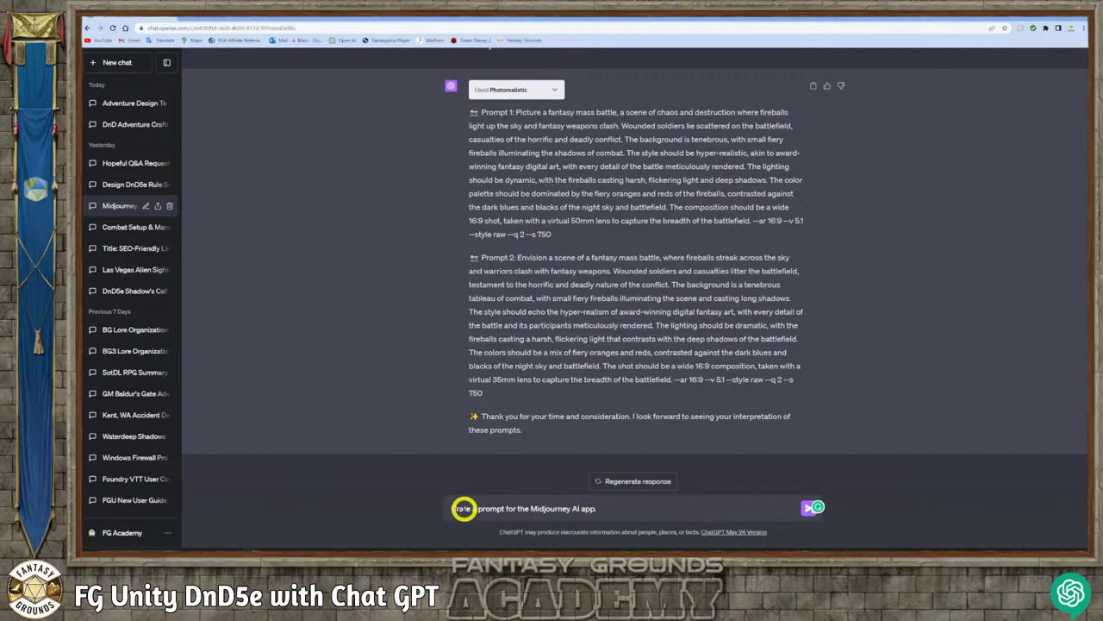
left_click(460, 508)
type("e")
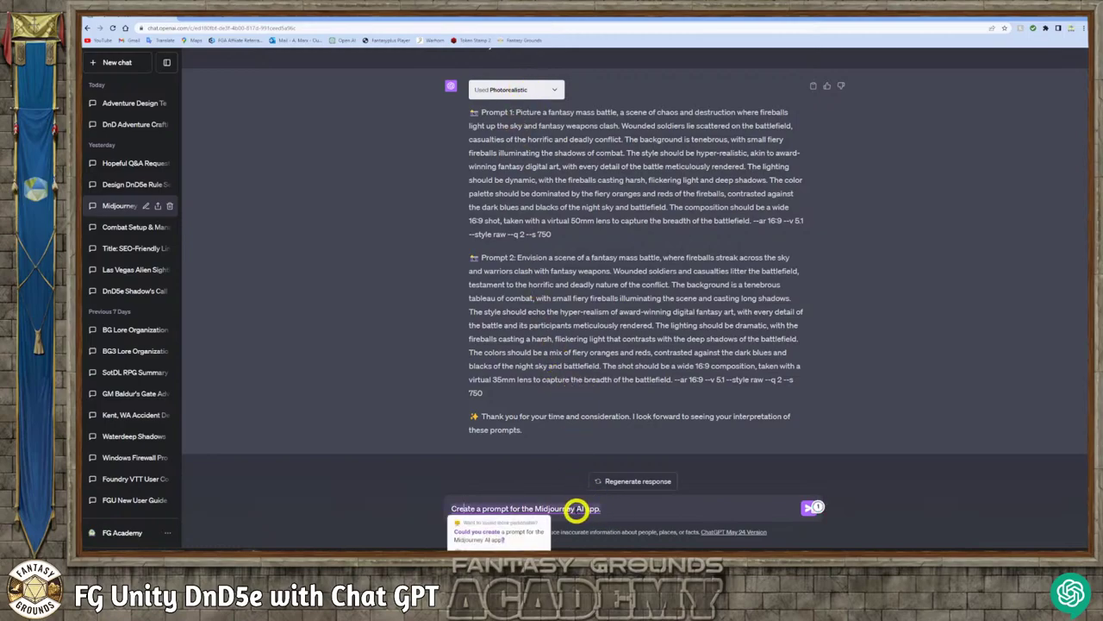
left_click(516, 529)
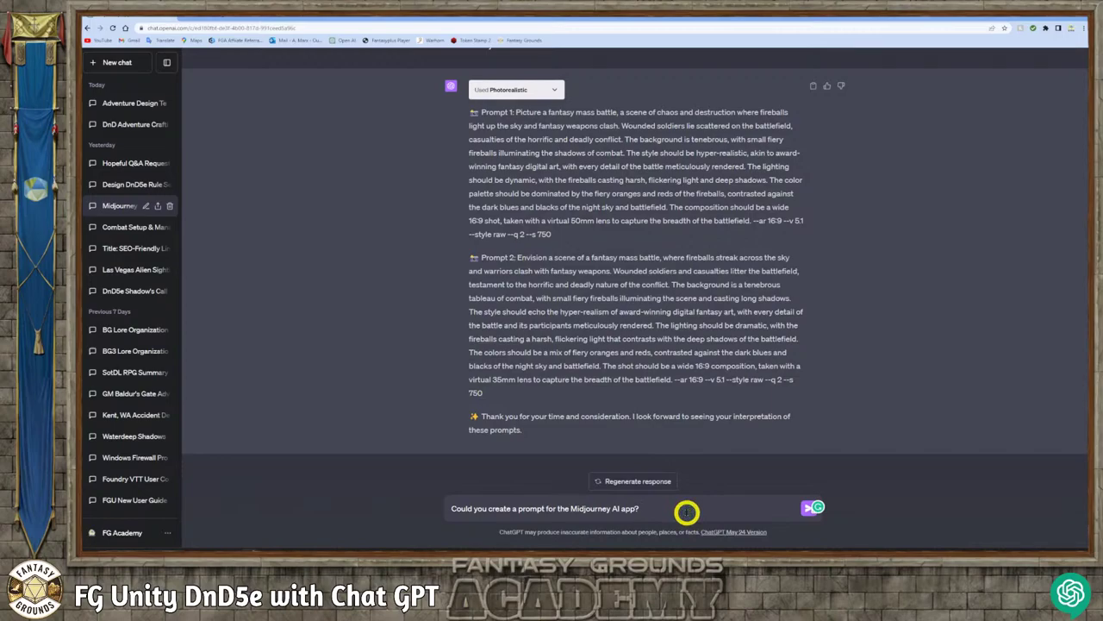
- Describe the topic: a tall dark man with a large nose, brown cloak and leather armor
type("The topic is a tall and dark")
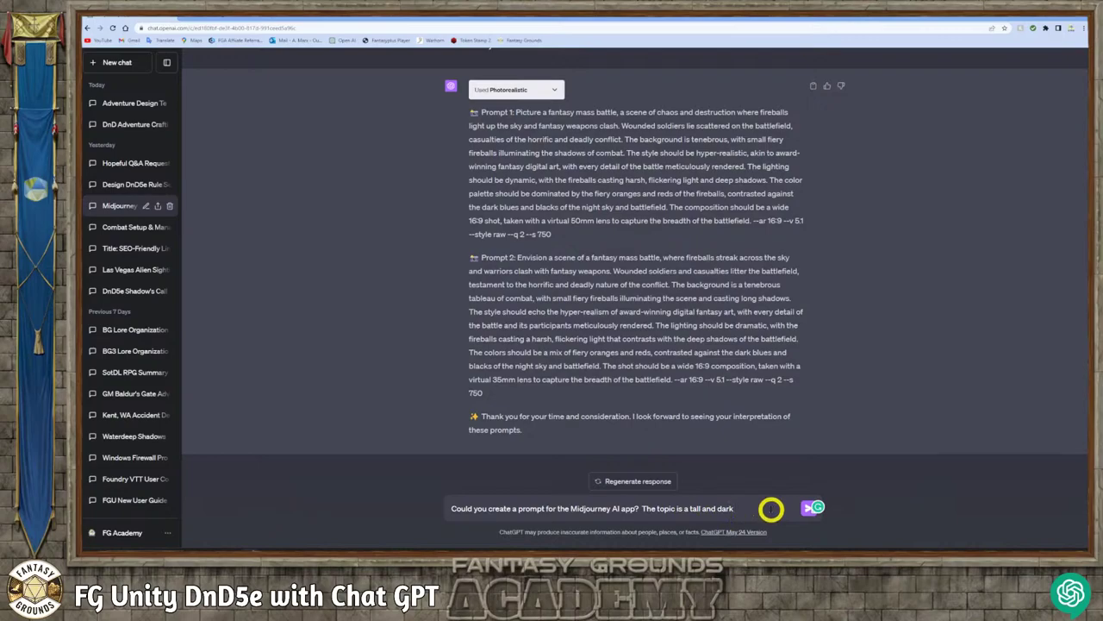
type(" man wearinh")
mouse_move(766, 508)
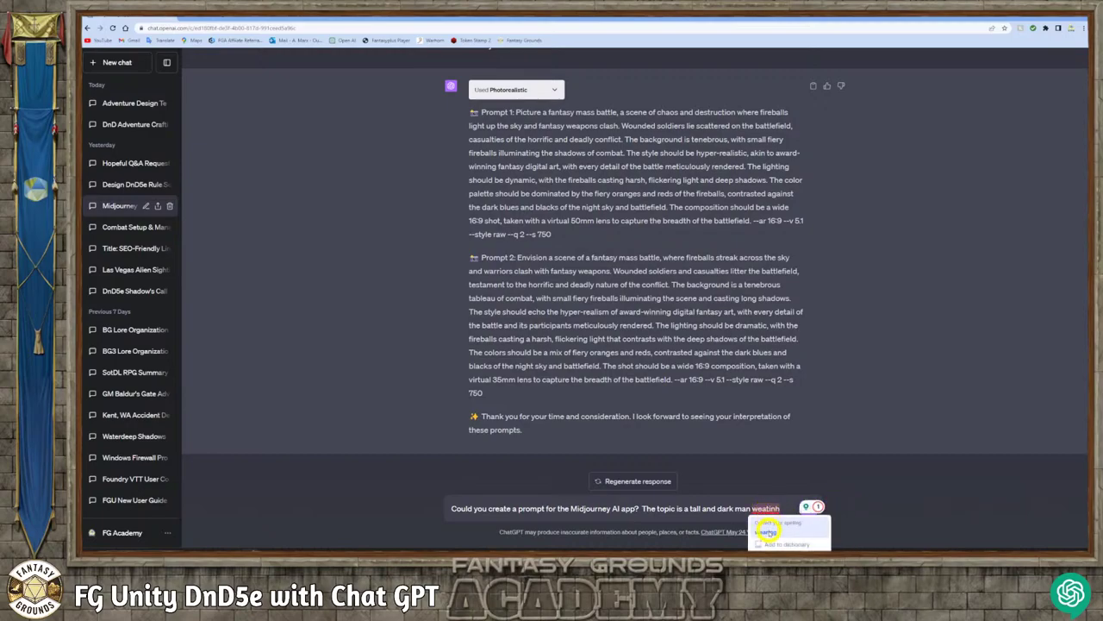
left_click(766, 532)
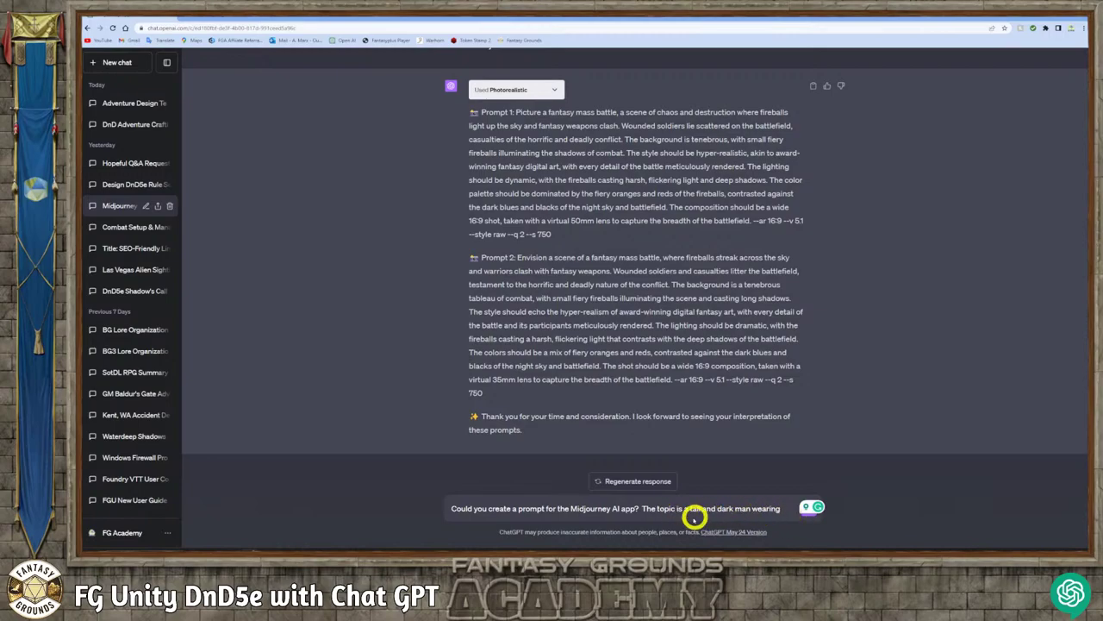
left_click(751, 509)
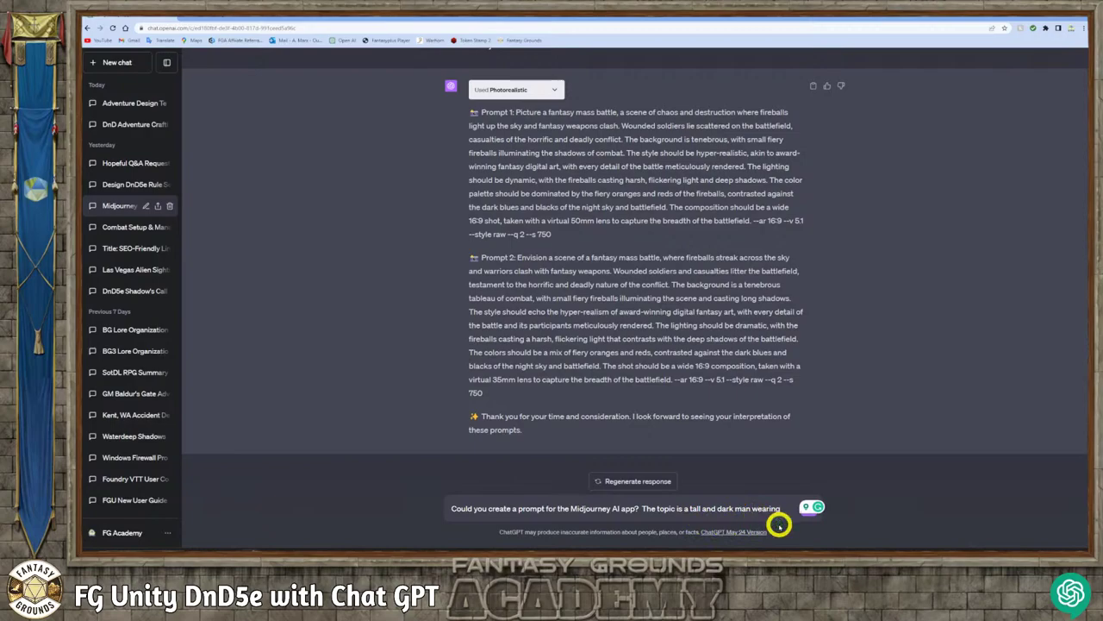
type("with a")
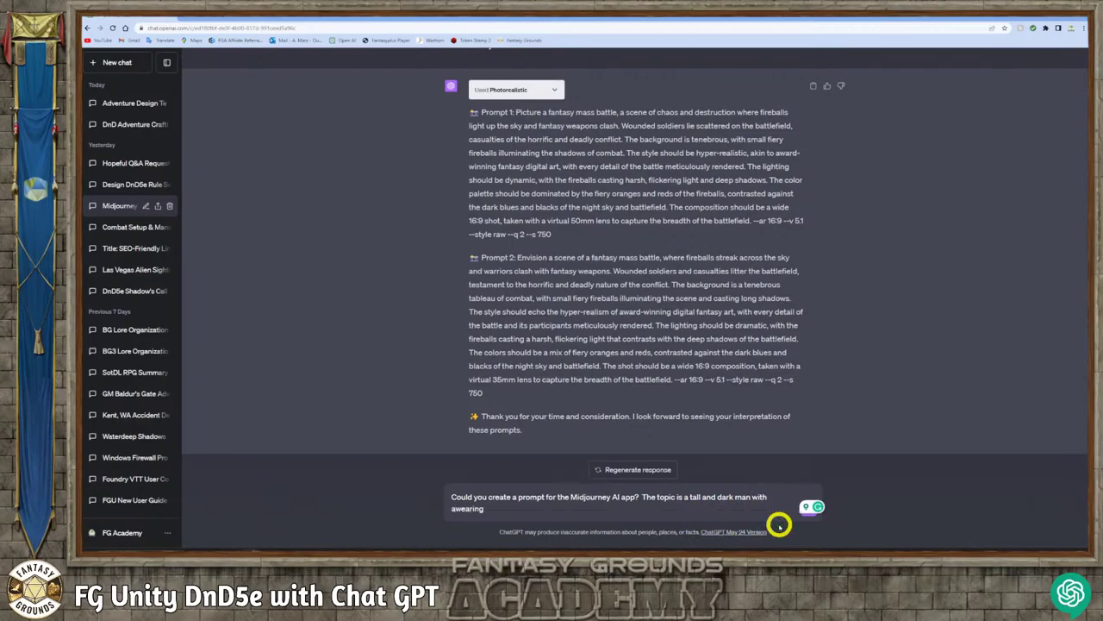
type(" large ha")
key("BackSpace")
key("BackSpace")
type("nose,")
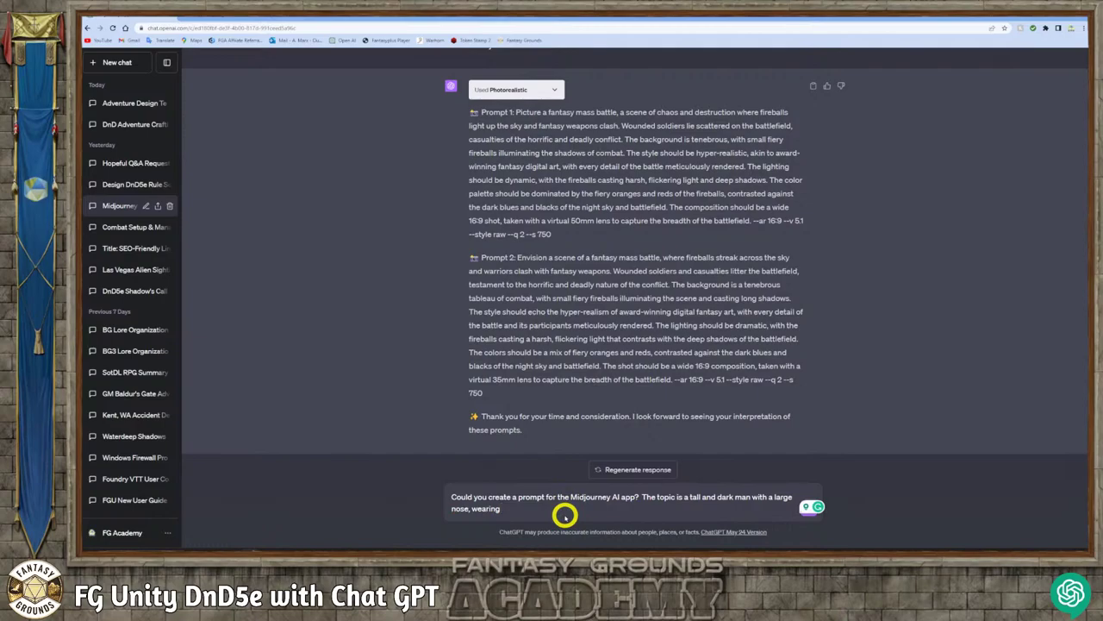
type("a brown cloak and leather armor under")
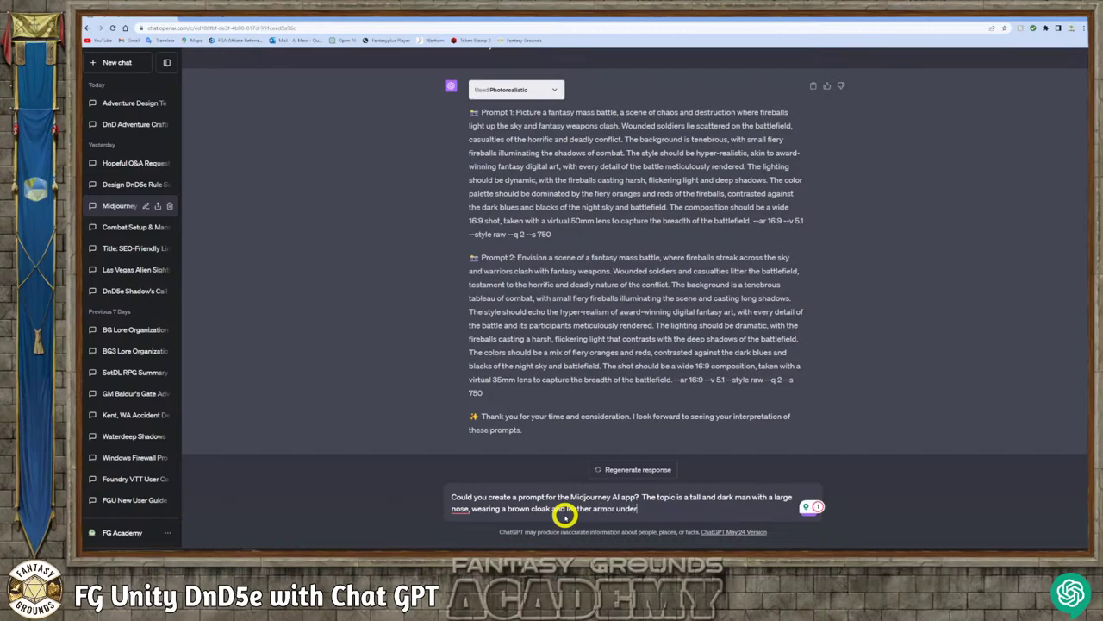
type(" the cloack")
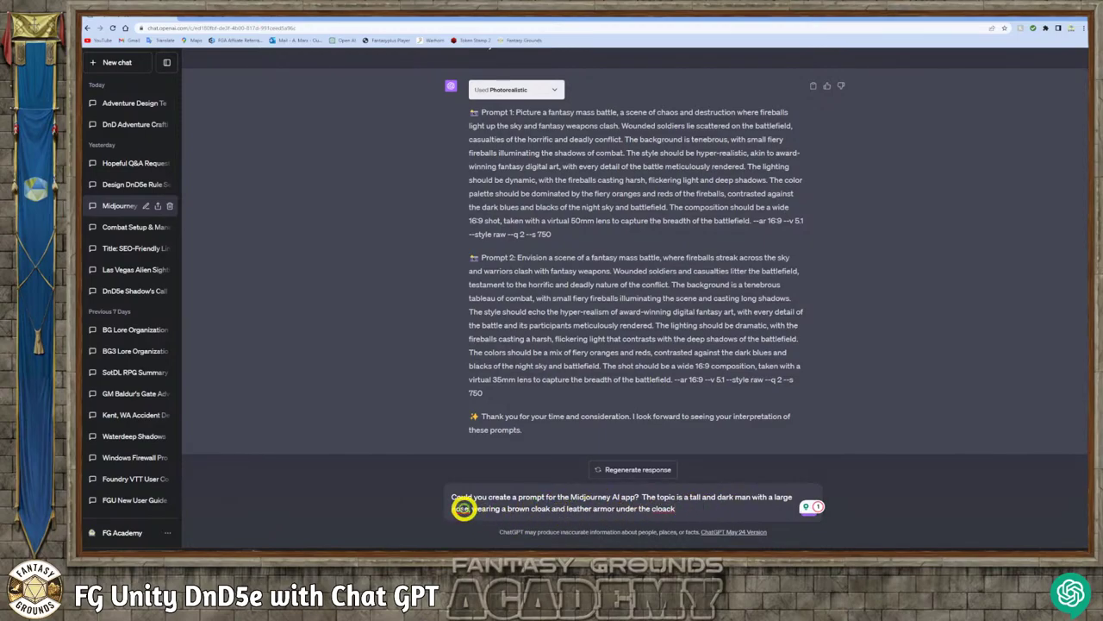
- Correct the spelling of 'nose' and insert 'dusty' before the cloak description
right_click(463, 509)
left_click(478, 429)
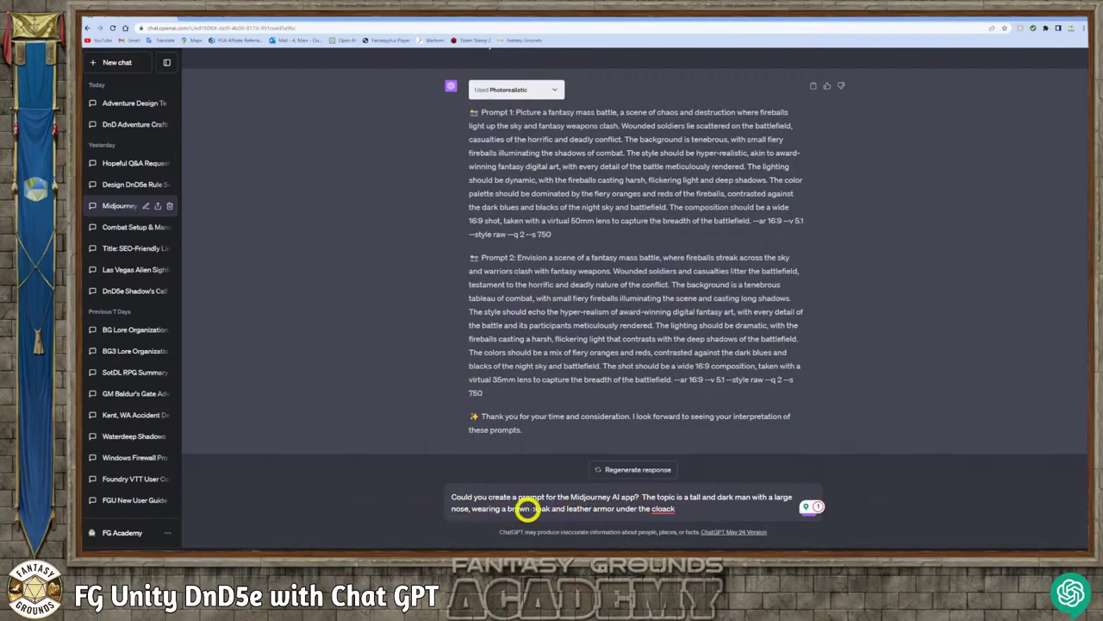
type("dar")
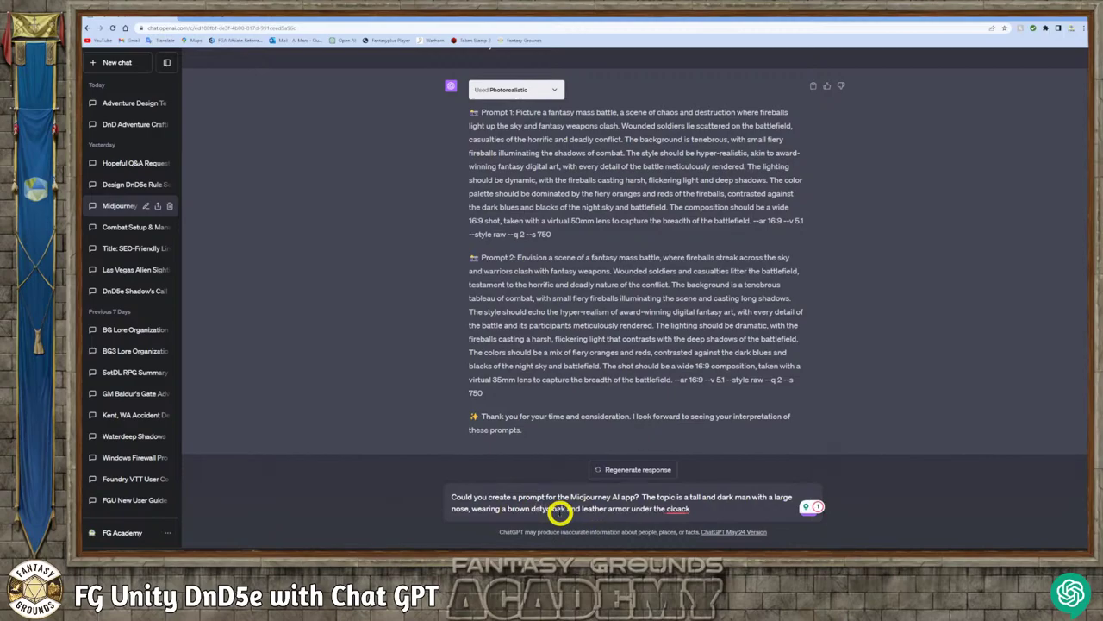
key("BackSpace")
key("BackSpace")
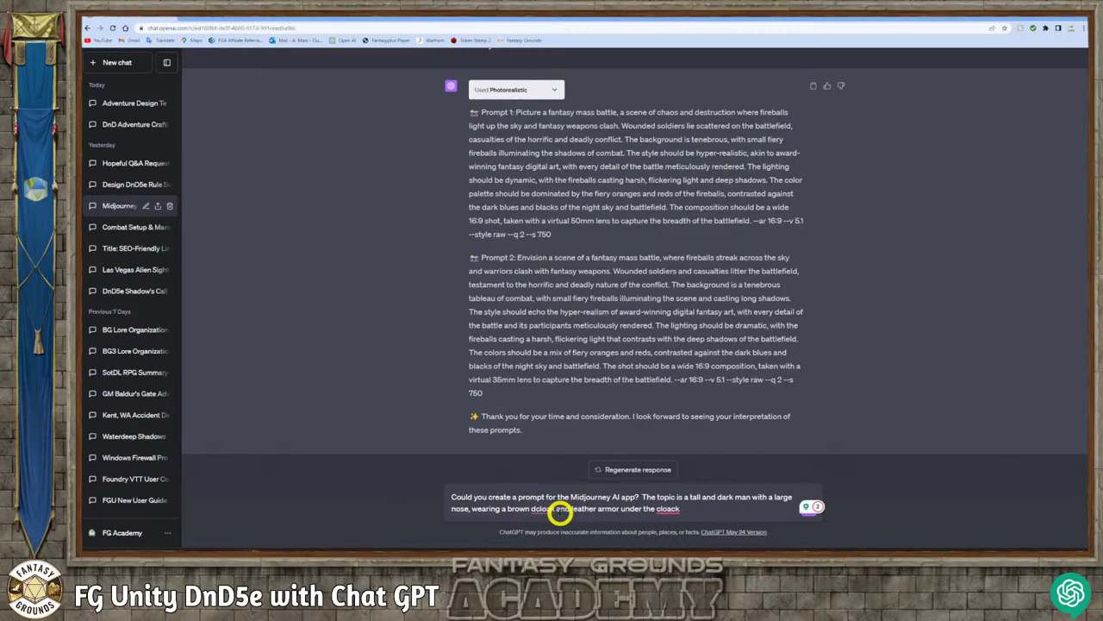
type("usty")
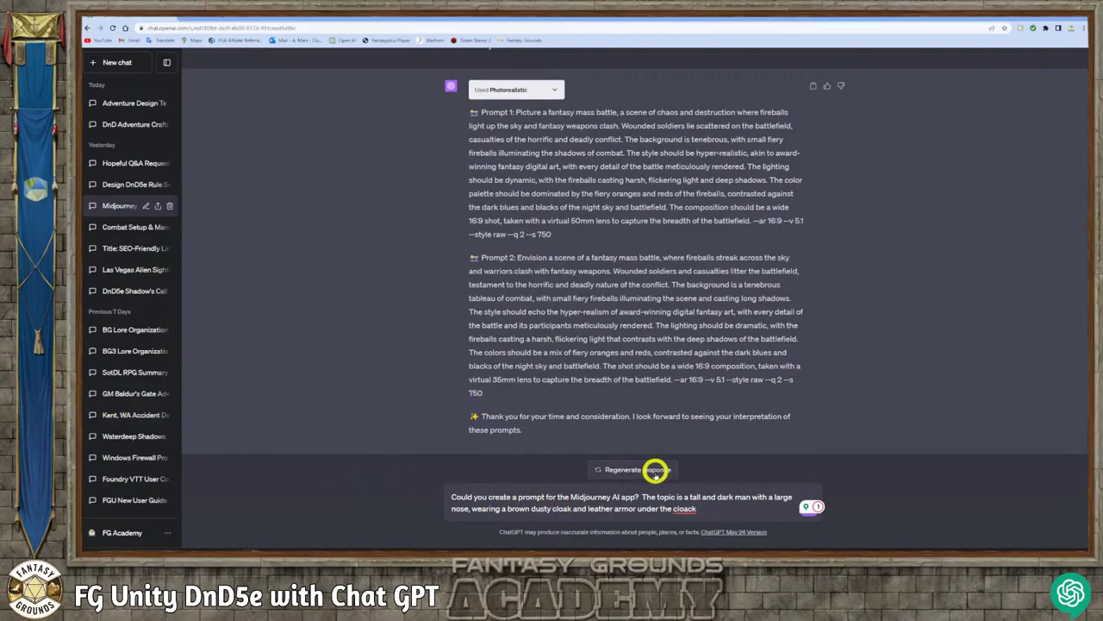
- Correct 'cloack' to 'cloak' and reorder the phrase to 'dusty brown'
right_click(690, 508)
left_click(687, 531)
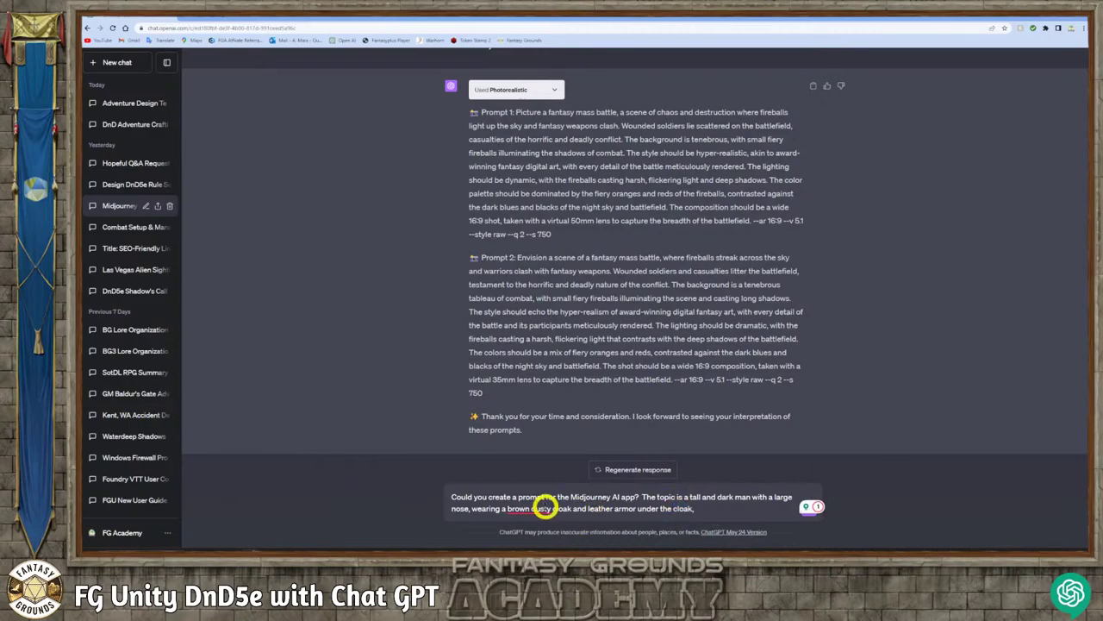
right_click(530, 509)
left_click(530, 522)
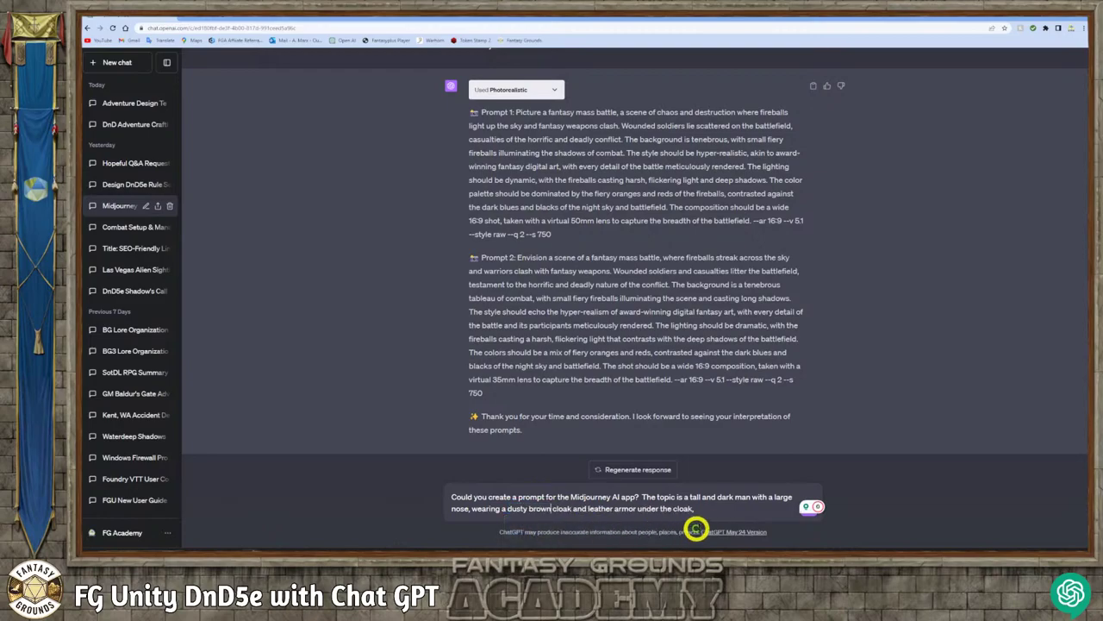
- Change 'the' to 'this' so the armor is 'under this cloak'
left_click(743, 512)
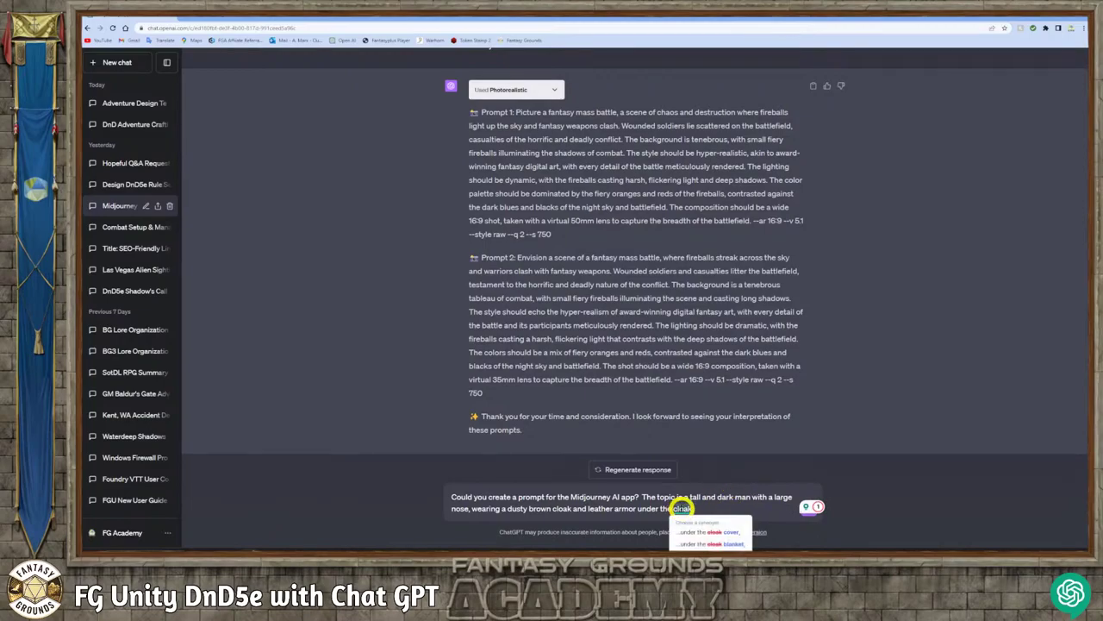
left_click(681, 509)
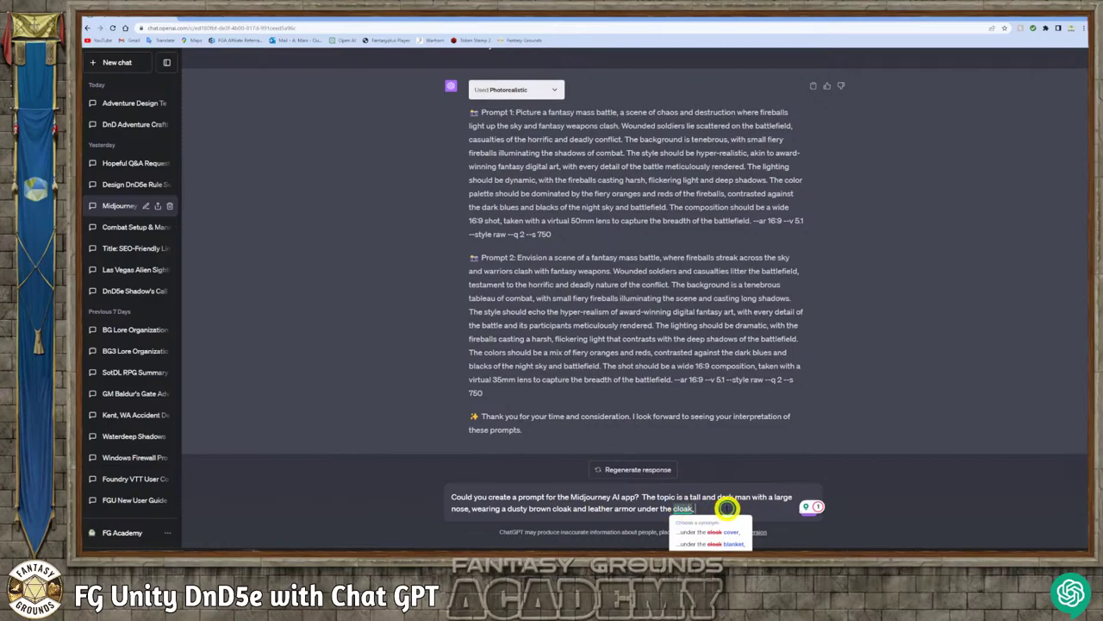
double_click(663, 509)
type("a")
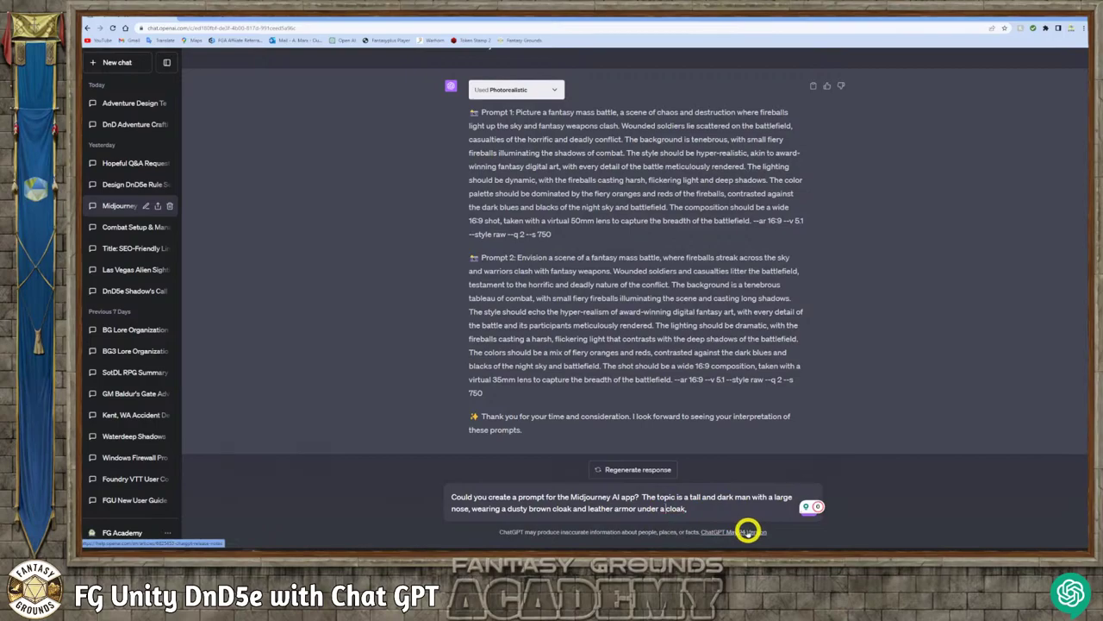
key("BackSpace")
key("BackSpace")
type("the")
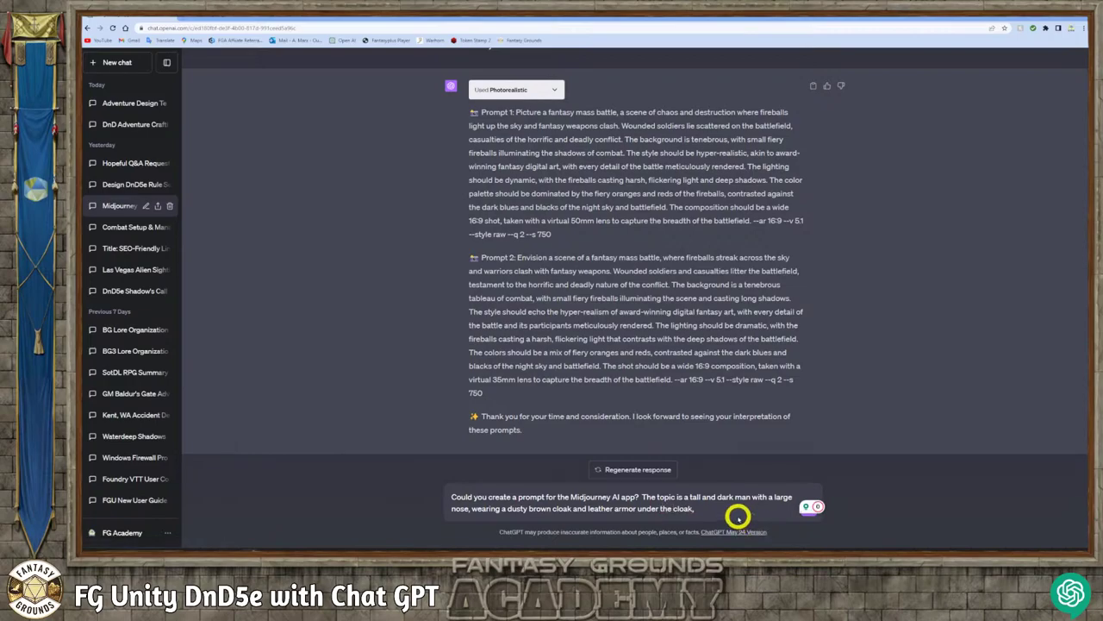
key("BackSpace")
type("is")
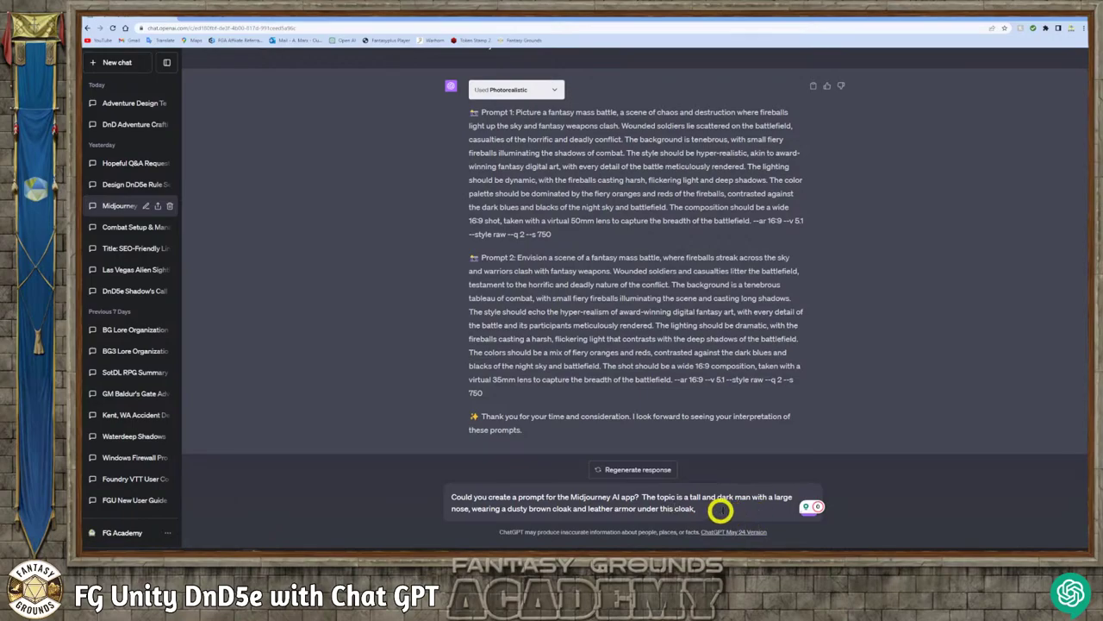
left_click(732, 508)
- Append 'D&D fantasy art, super detailed, tenebrous mood, and with a fantasy tavern background', adding 'prtish' before 'tavern'
type("D&D fantasy art, sup")
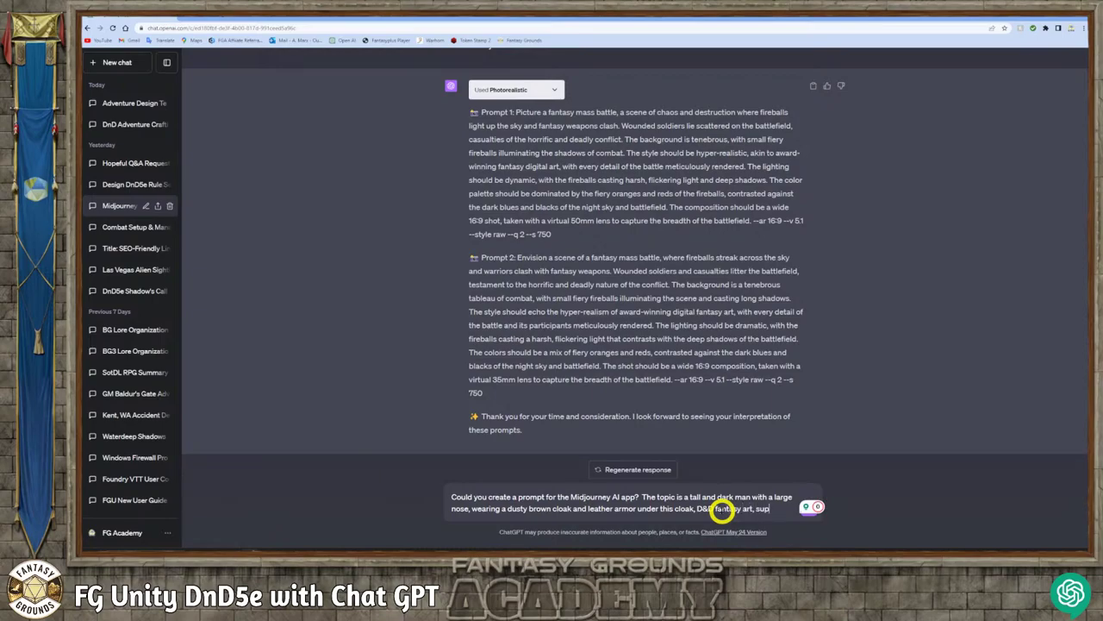
type("er detailed")
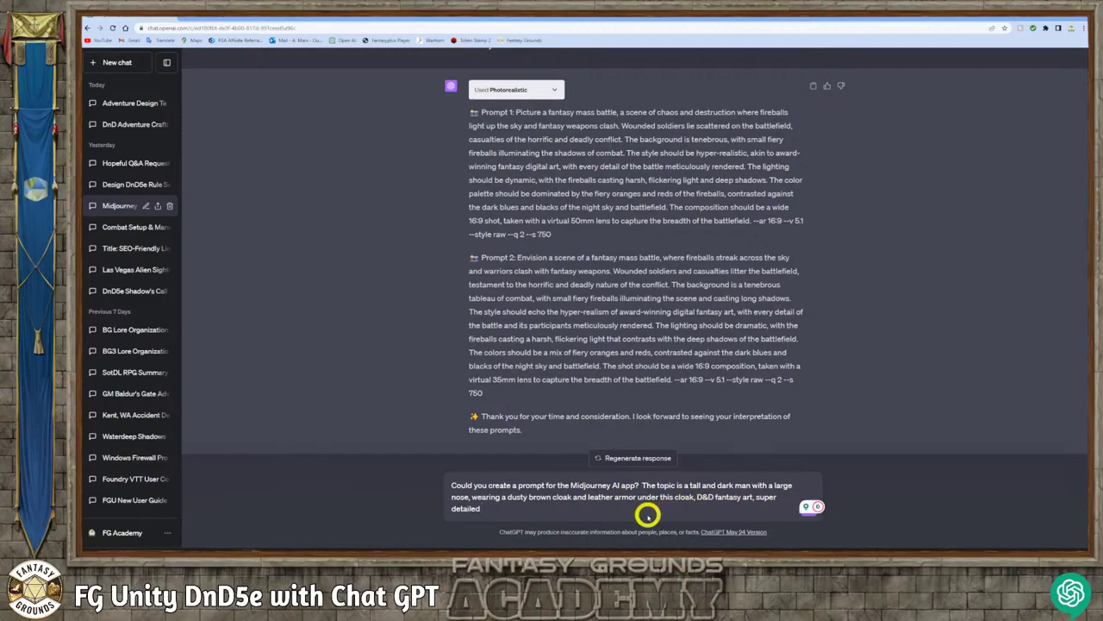
type(", tenebrous mood, and wil")
type("h a")
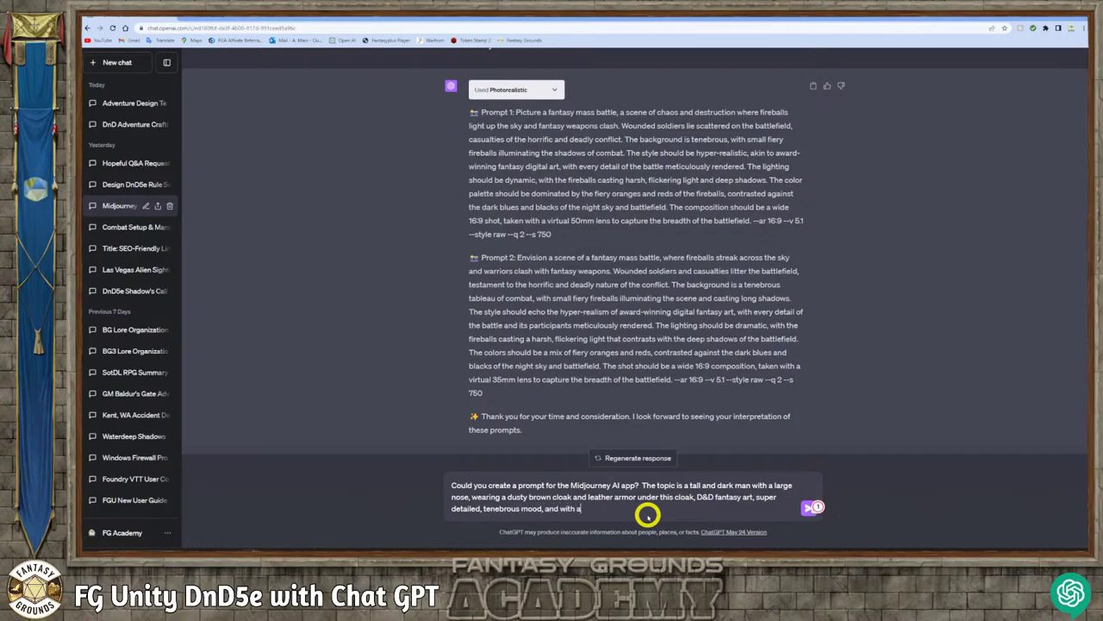
type(" fantasy tavern background")
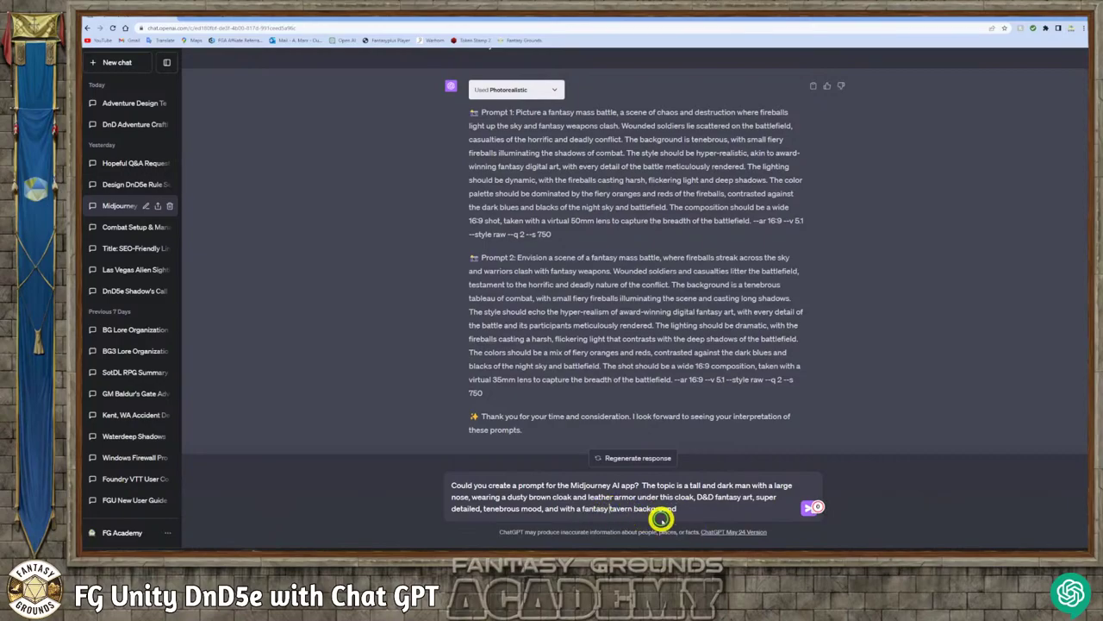
key("ctrl+Left")
key("ctrl+Left")
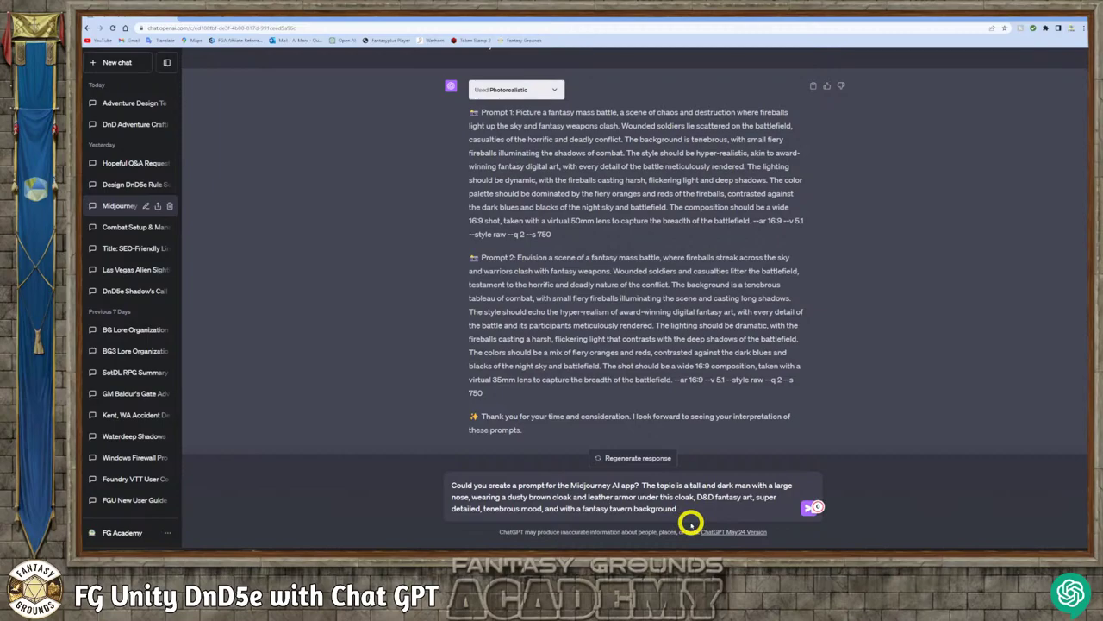
type("pr")
type("tish")
- Fix the misspelled word before 'tavern' so it reads 'fantasy Persian tavern'
right_click(619, 508)
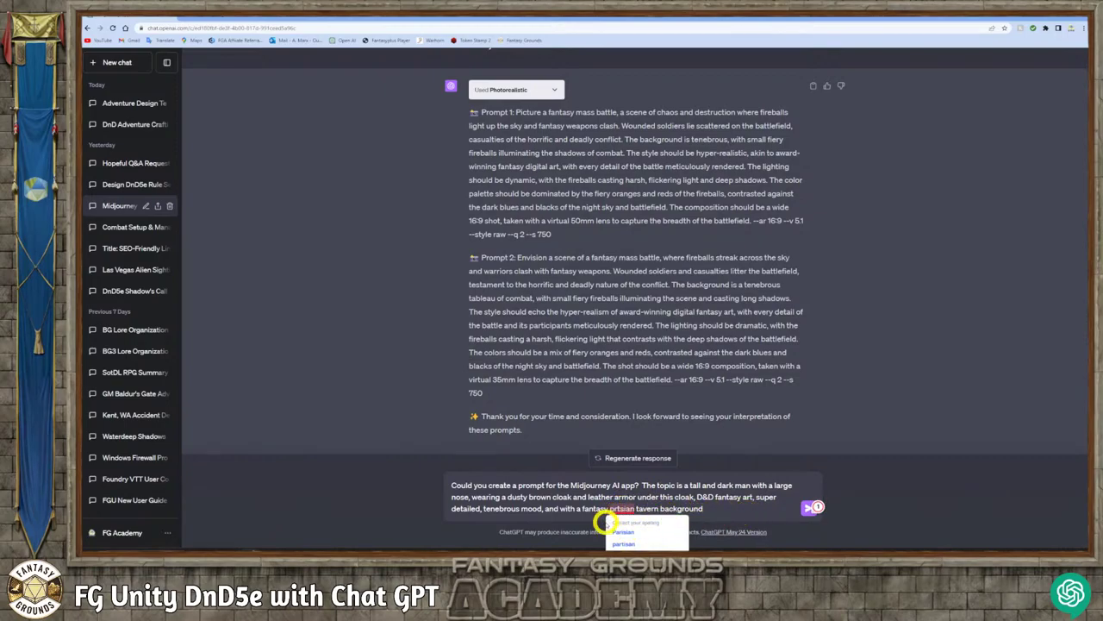
left_click(709, 515)
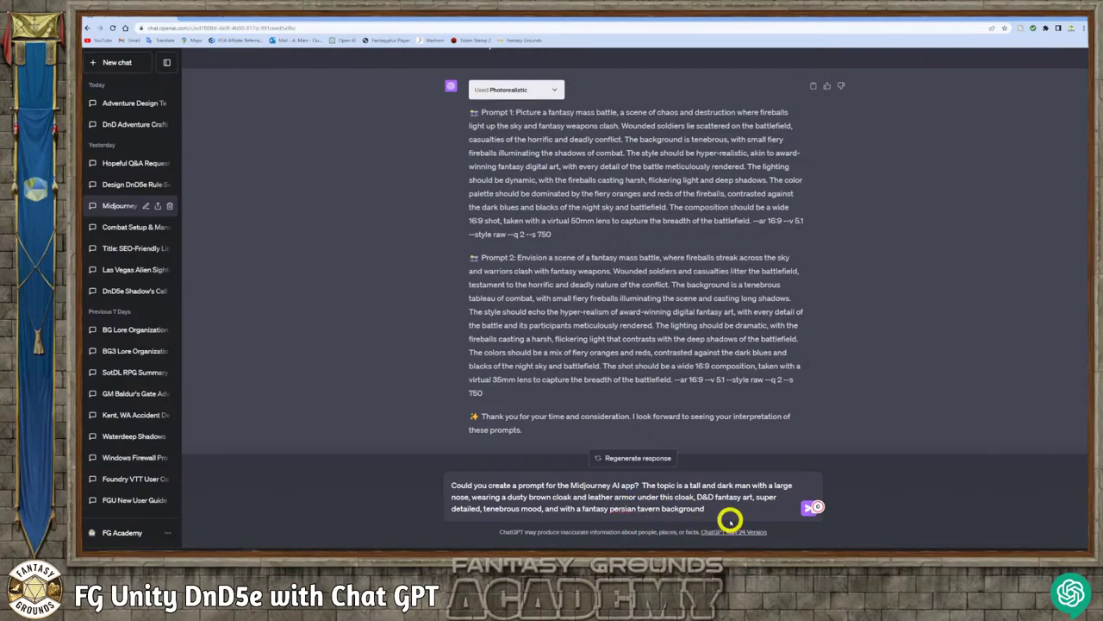
left_click(624, 510)
key("BackSpace")
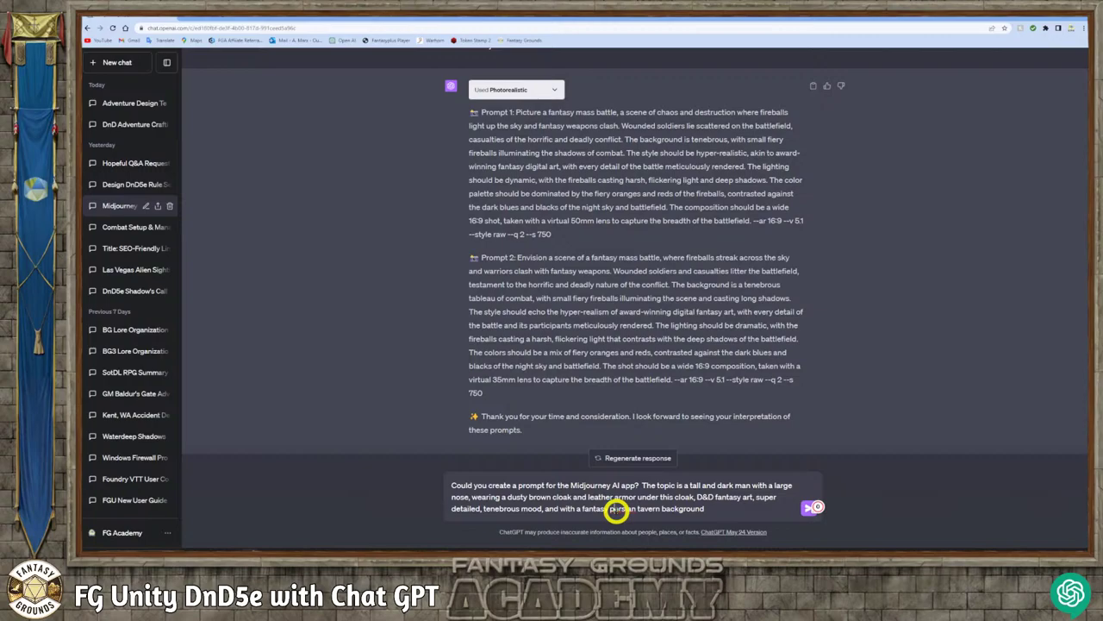
key("BackSpace")
type("P")
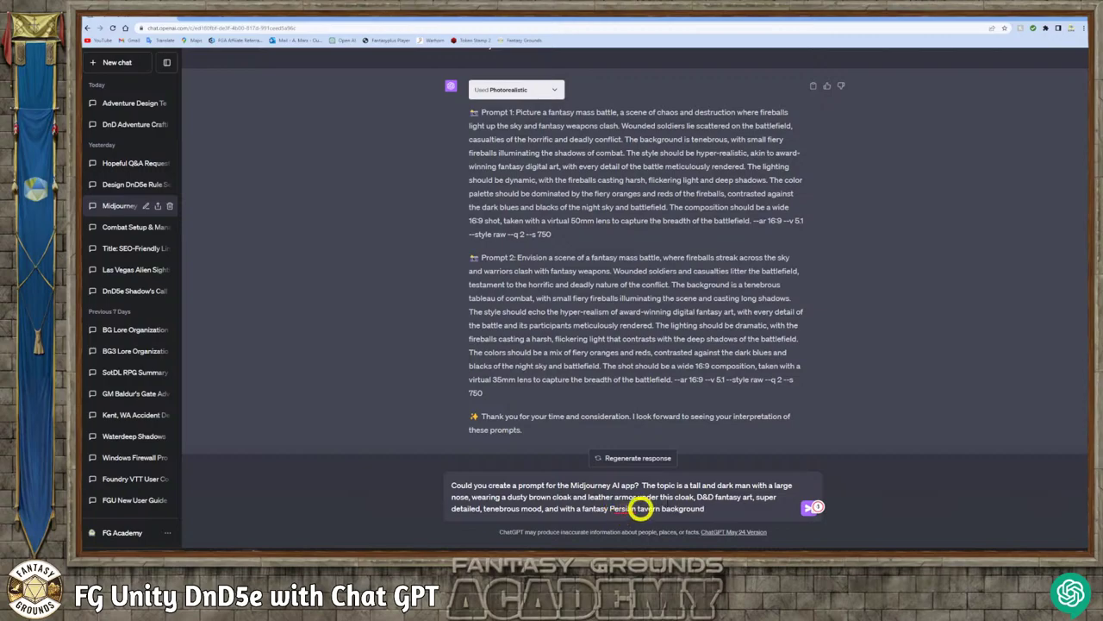
left_click(747, 512)
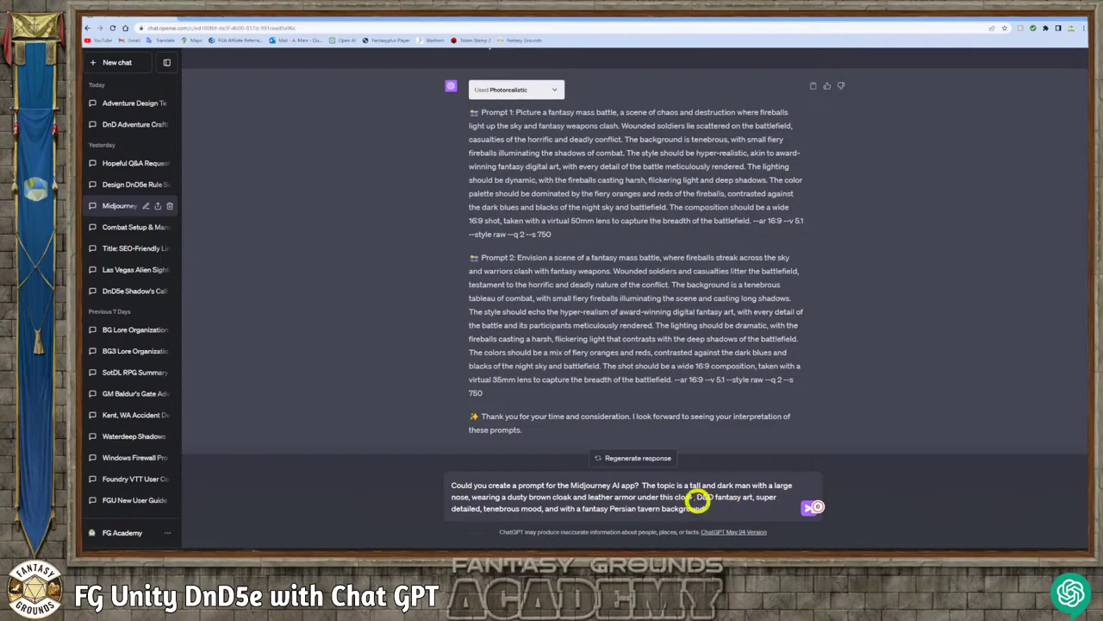
- Insert 'dramatic photo of' before 'tall', correcting the 'dramnatic' typo
double_click(694, 486)
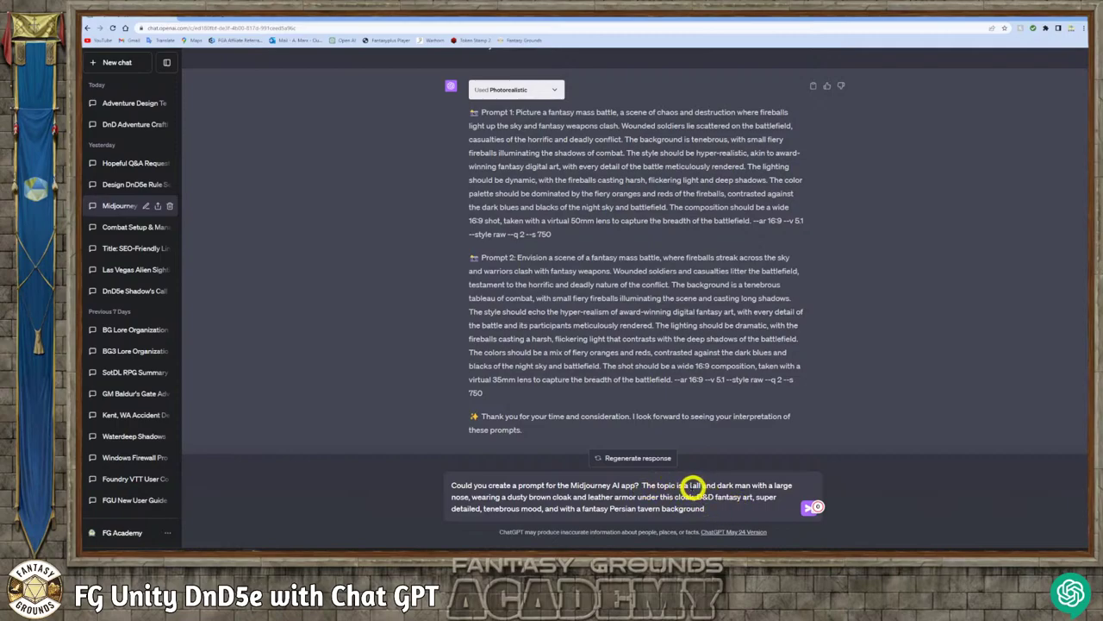
left_click(690, 486)
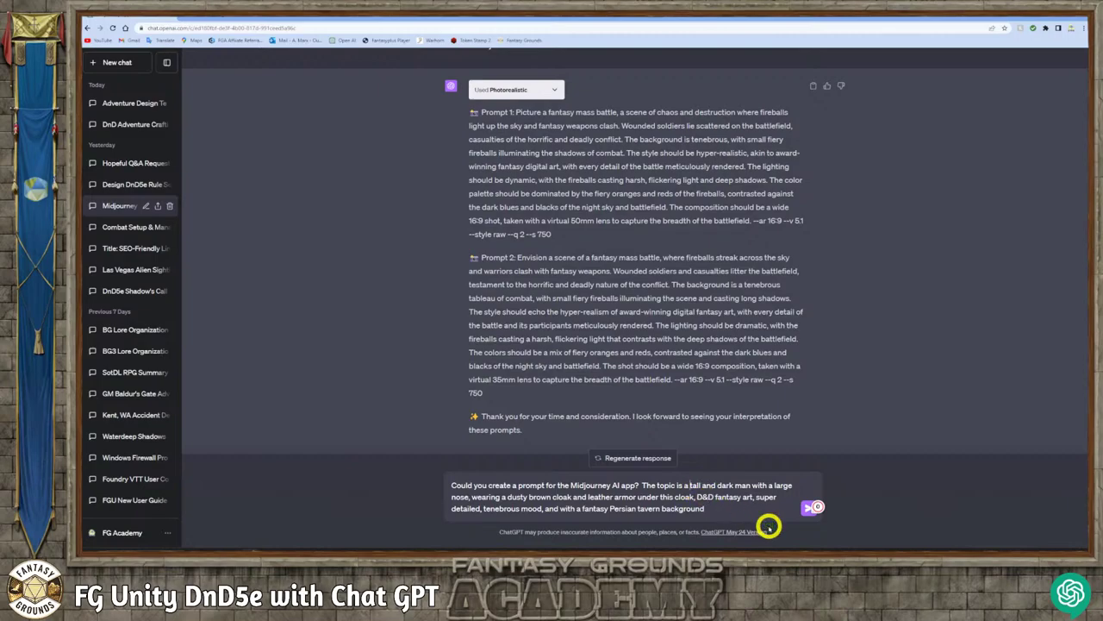
type("dramnatic ")
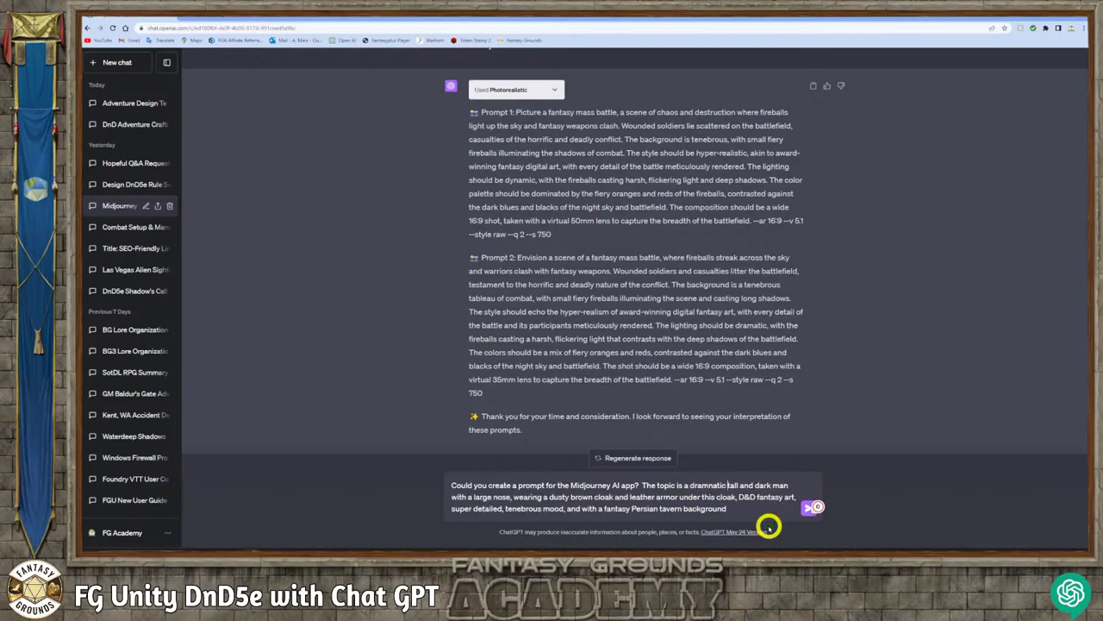
type("photo")
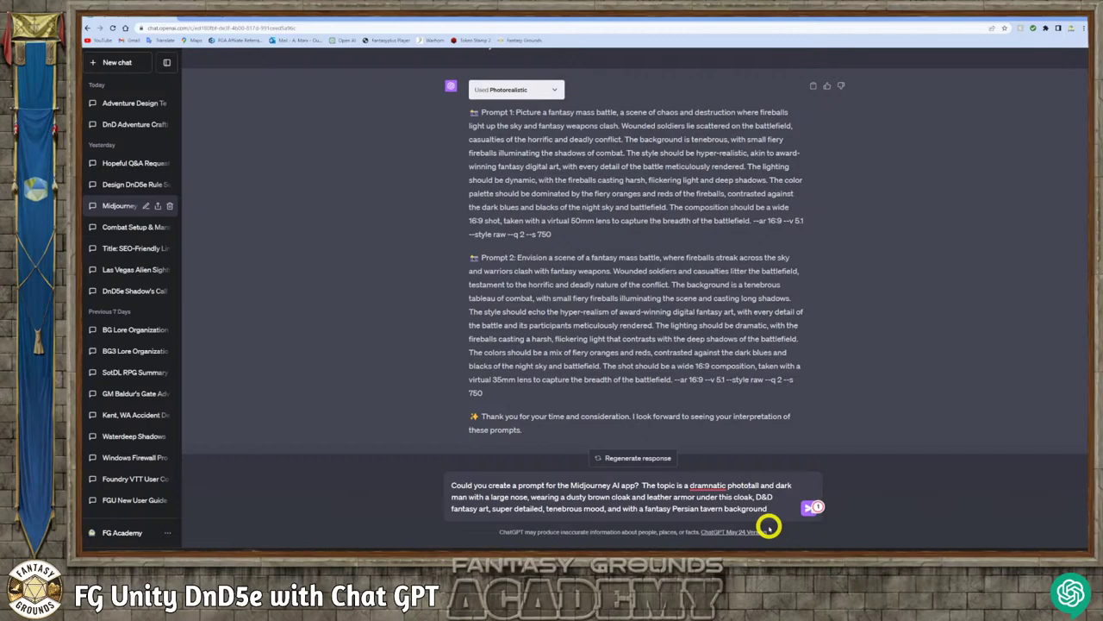
type(" of a")
double_click(707, 487)
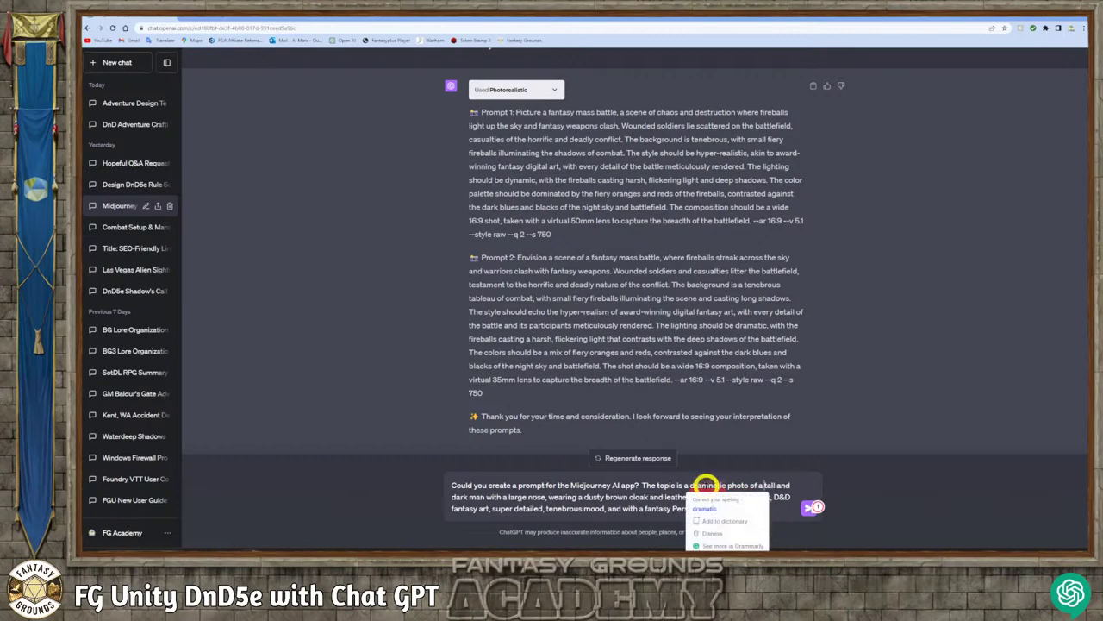
type("dramatic")
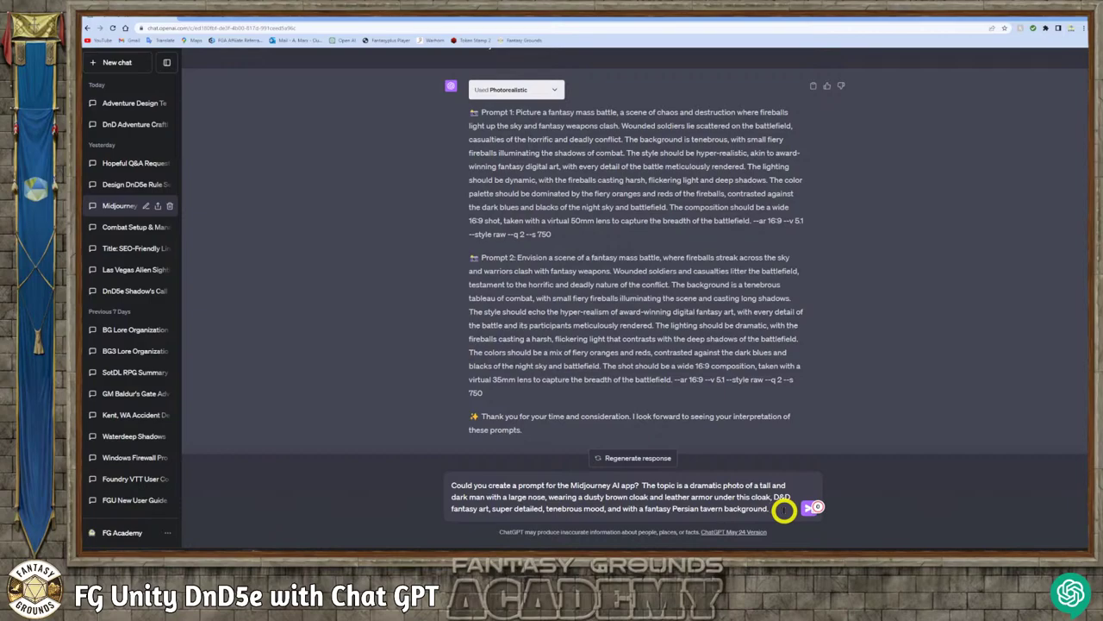
- Fix the 'aspect ratio' wording, accept the suggested rewording, and send the request to ChatGPT
type("t ratio of 1:2")
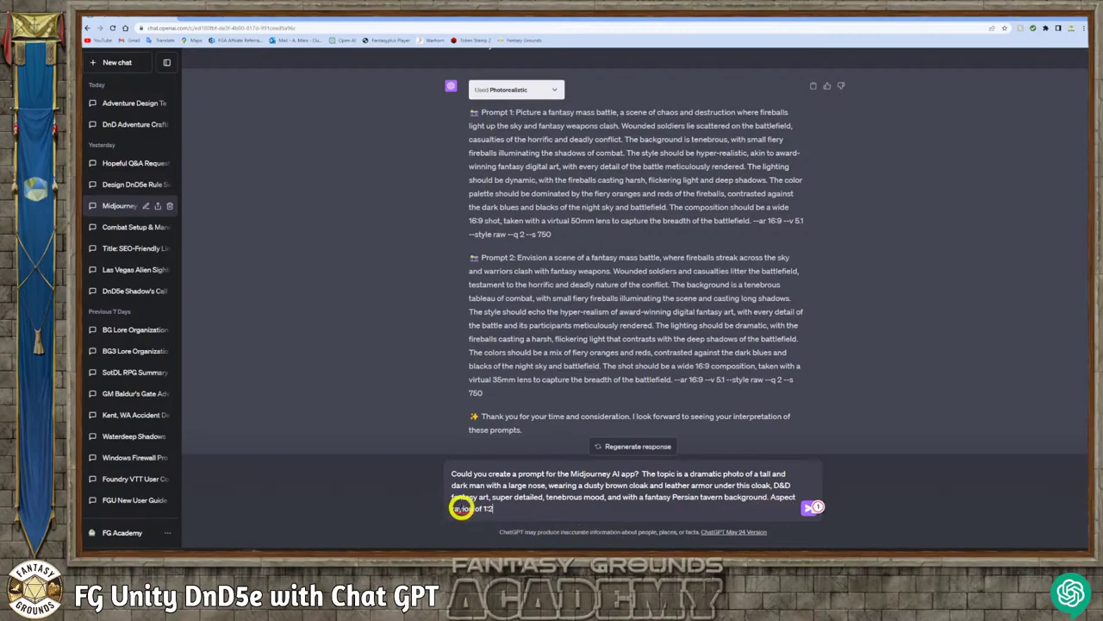
right_click(461, 508)
left_click(462, 532)
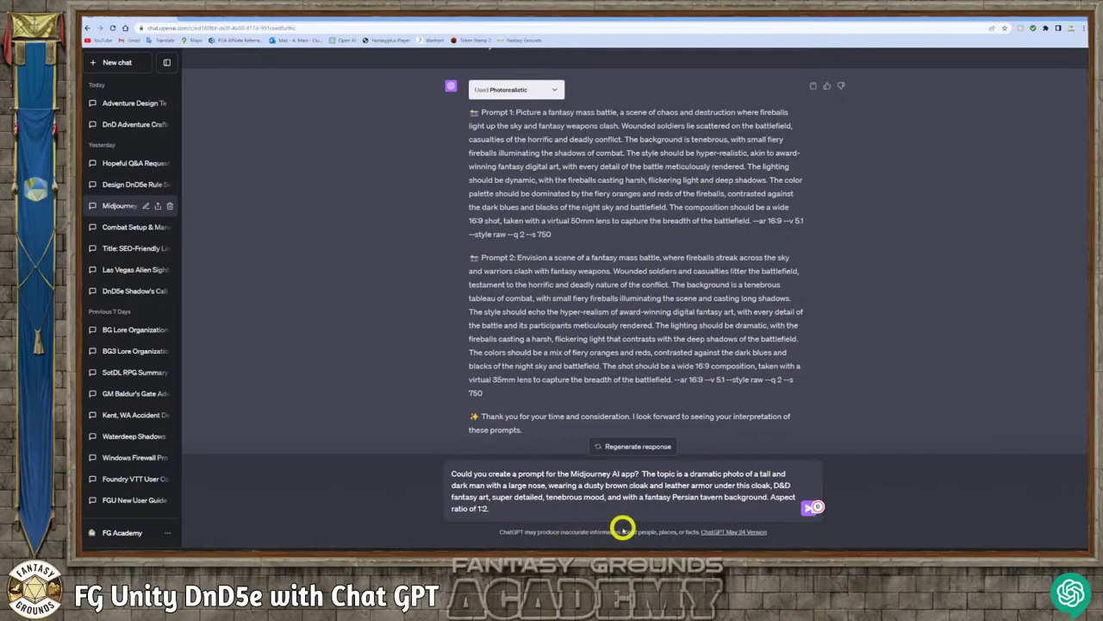
double_click(784, 498)
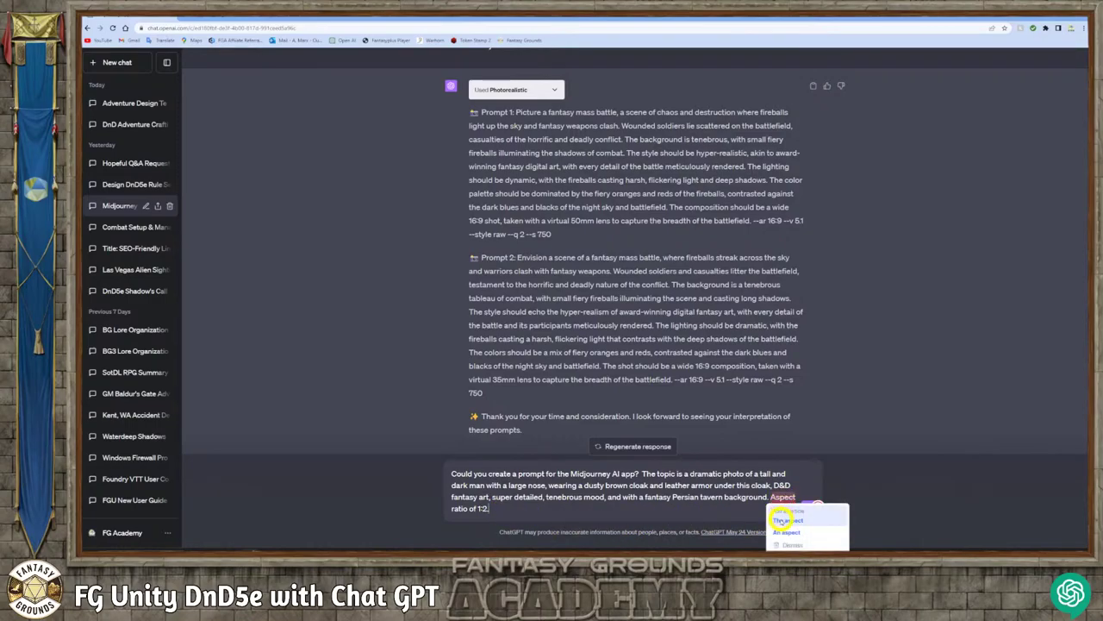
left_click(782, 520)
left_click(805, 510)
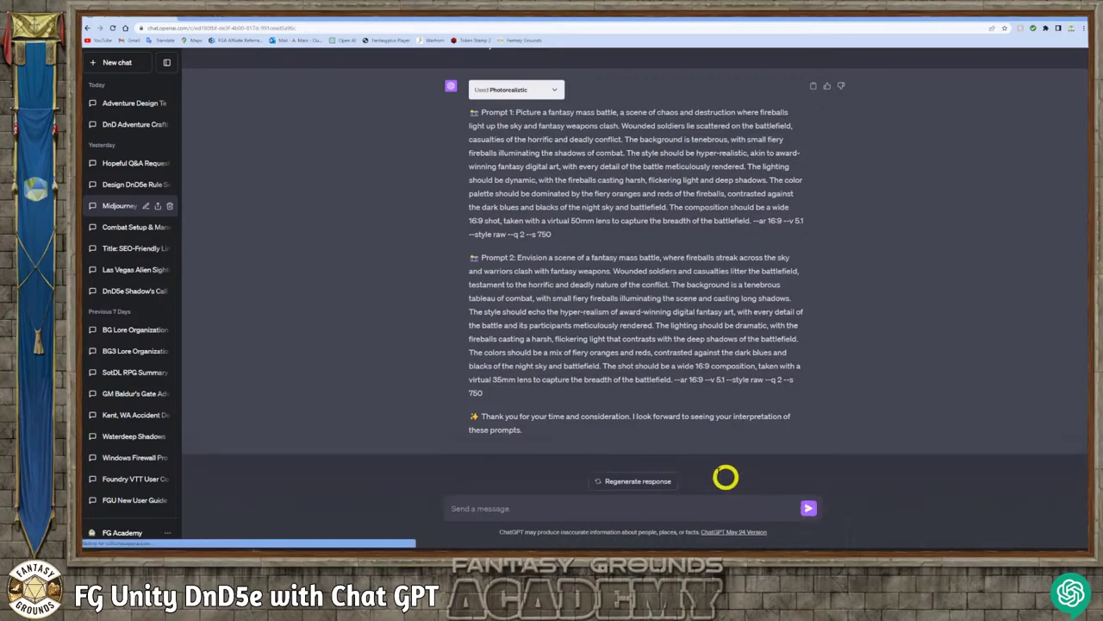
scroll(552, 310, "up", 5)
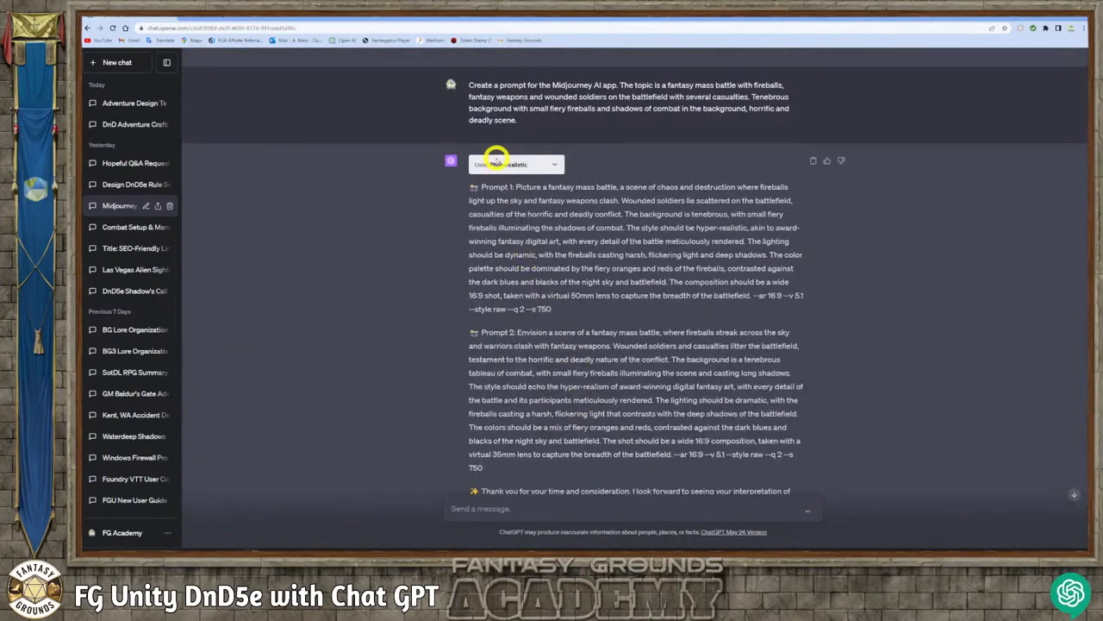
scroll(505, 234, "down", 3)
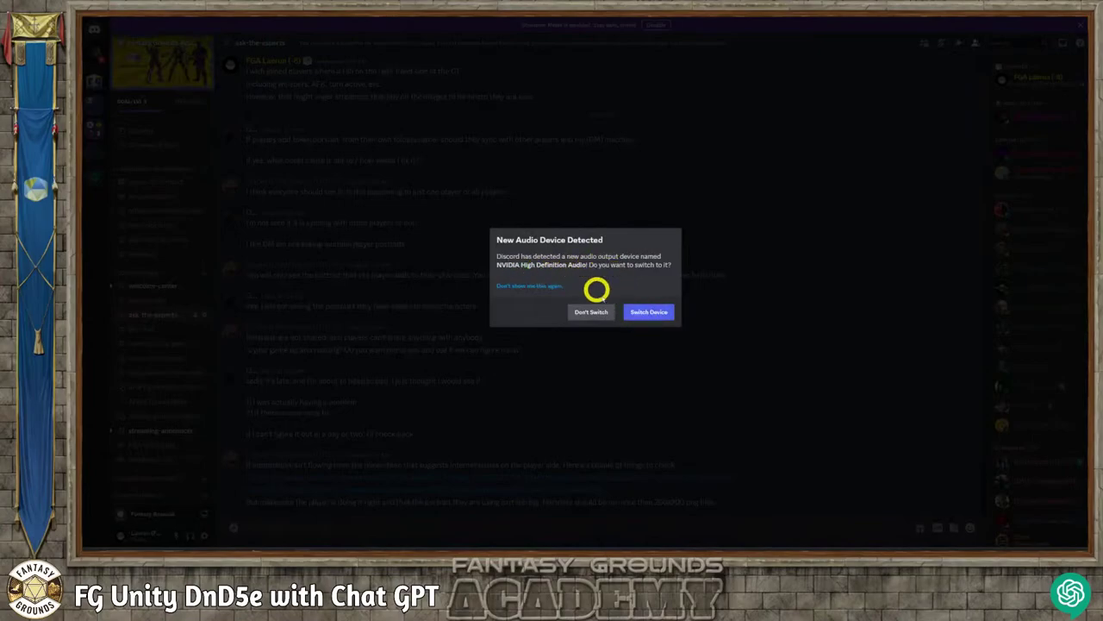
- Switch the audio device and open Laerun's Lair's #midjourney channel, dismissing the Streamer Mode notice
left_click(643, 313)
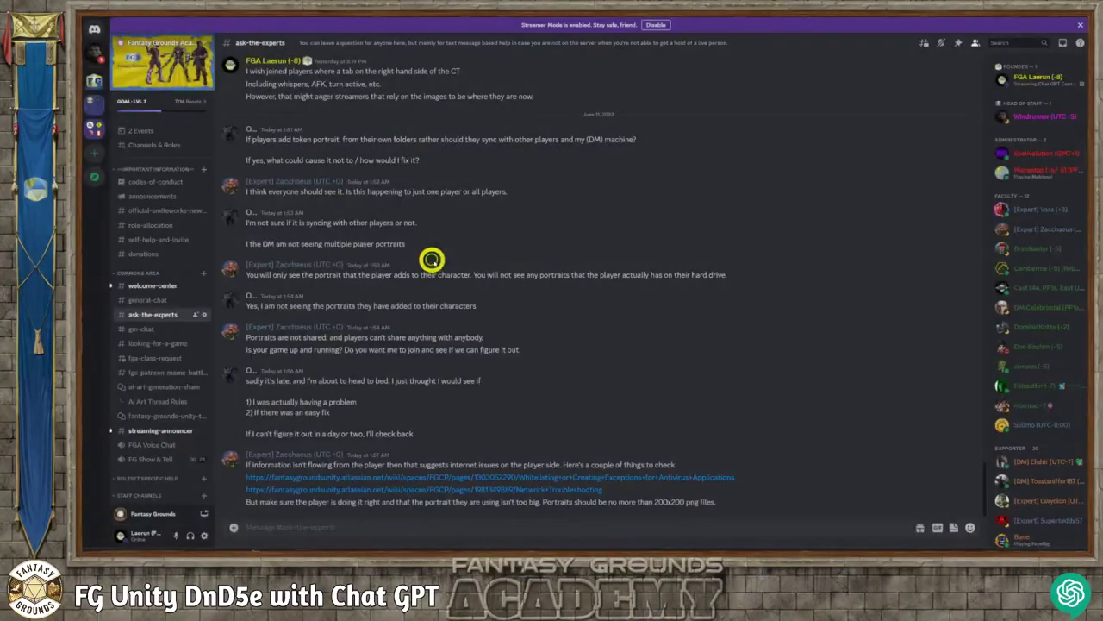
left_click(94, 50)
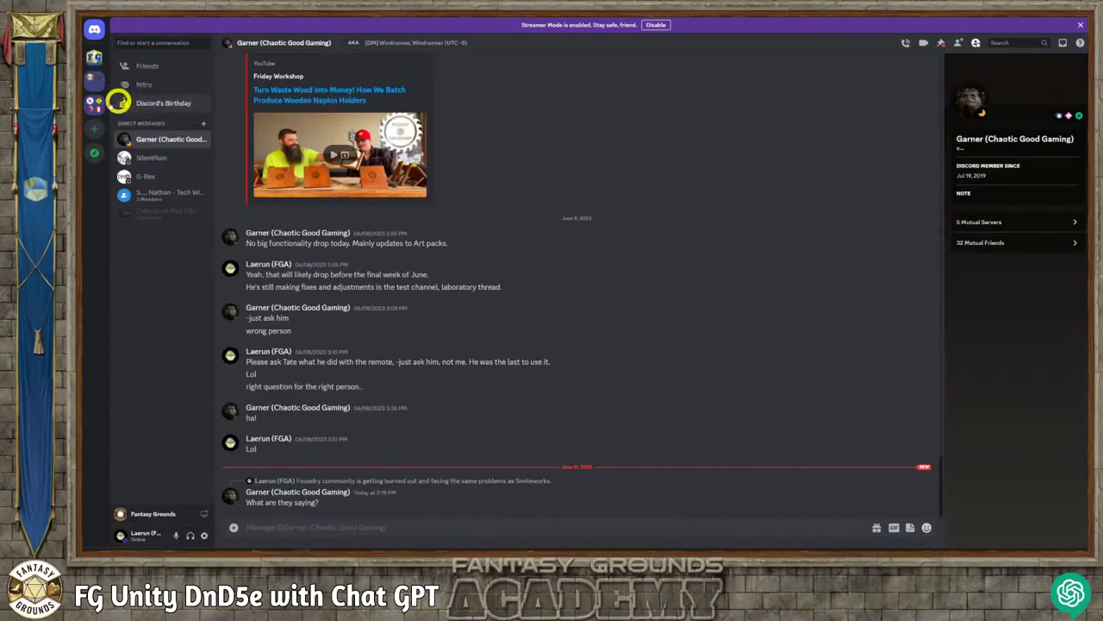
left_click(96, 85)
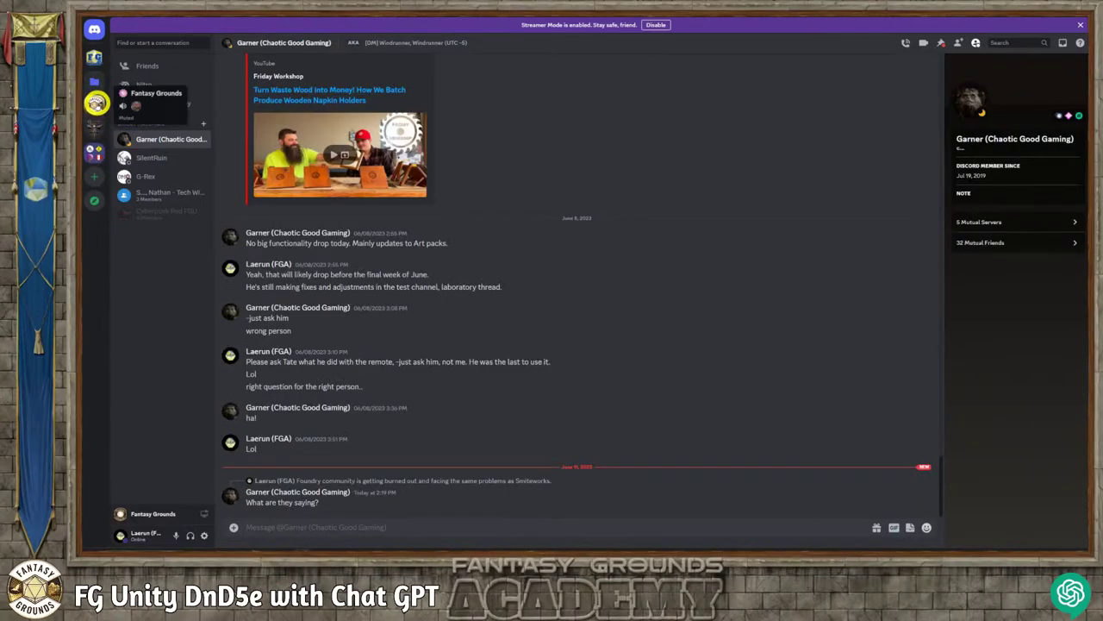
left_click(97, 102)
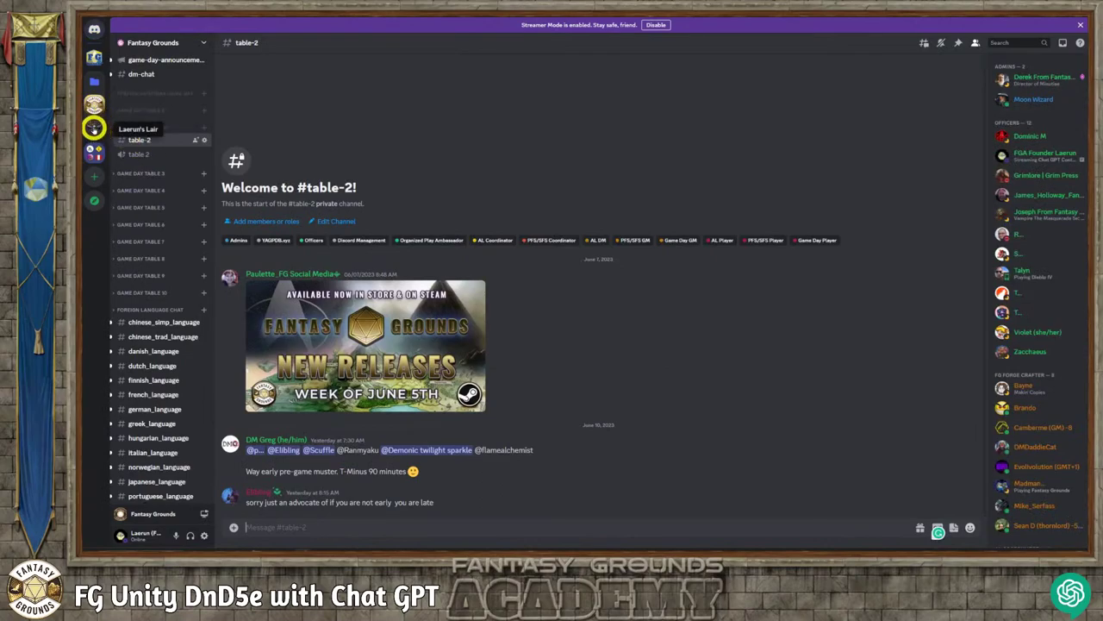
left_click(94, 128)
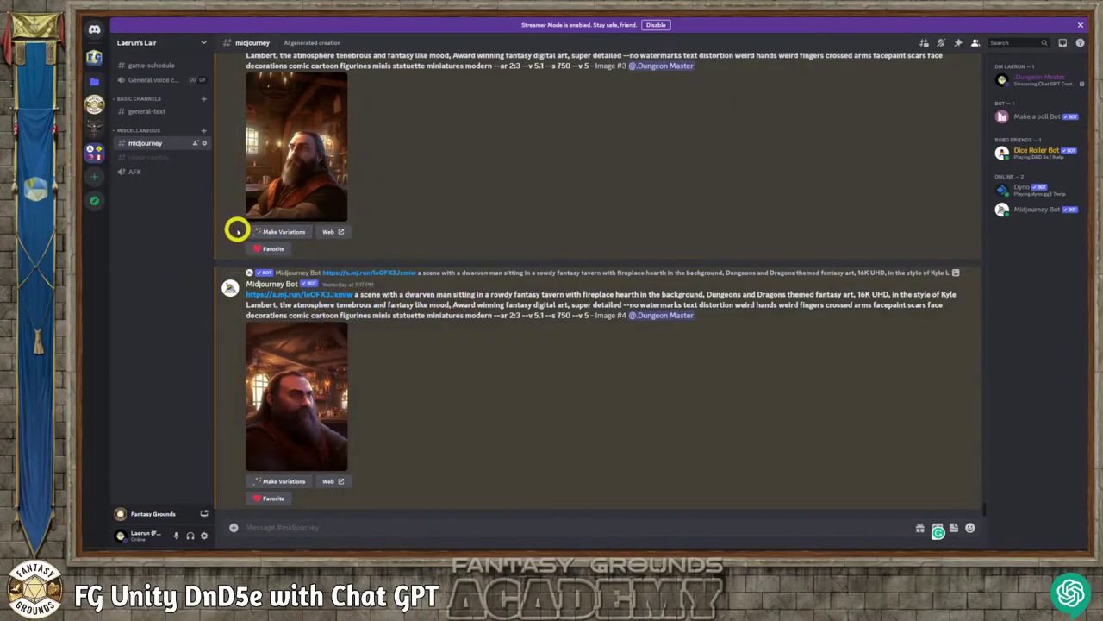
left_click(652, 25)
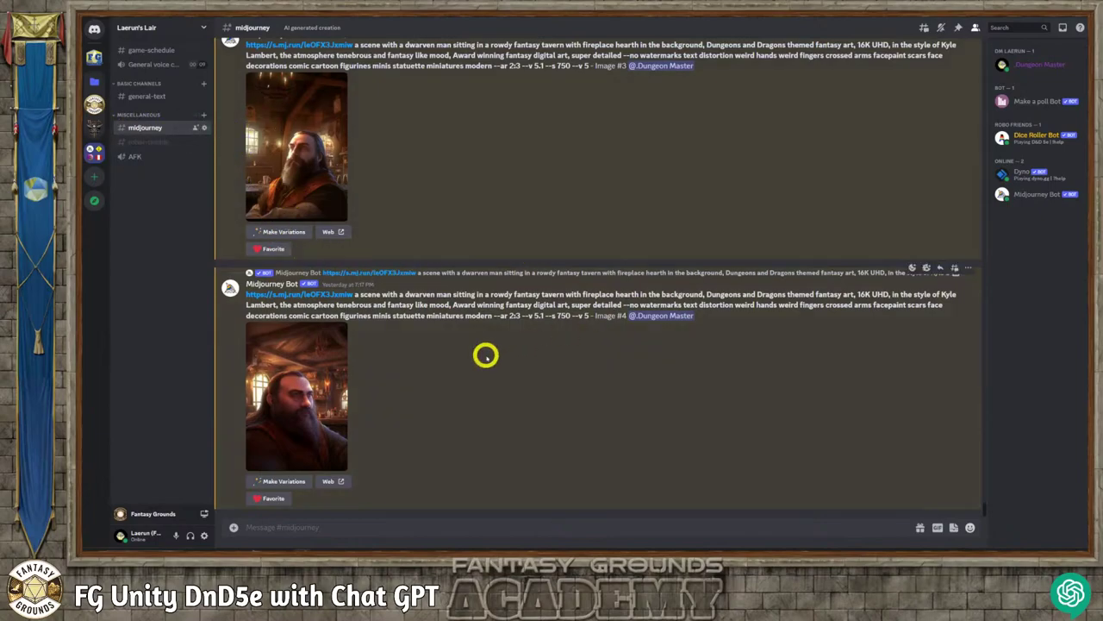
- Start a /imagine command in the midjourney channel
left_click(288, 526)
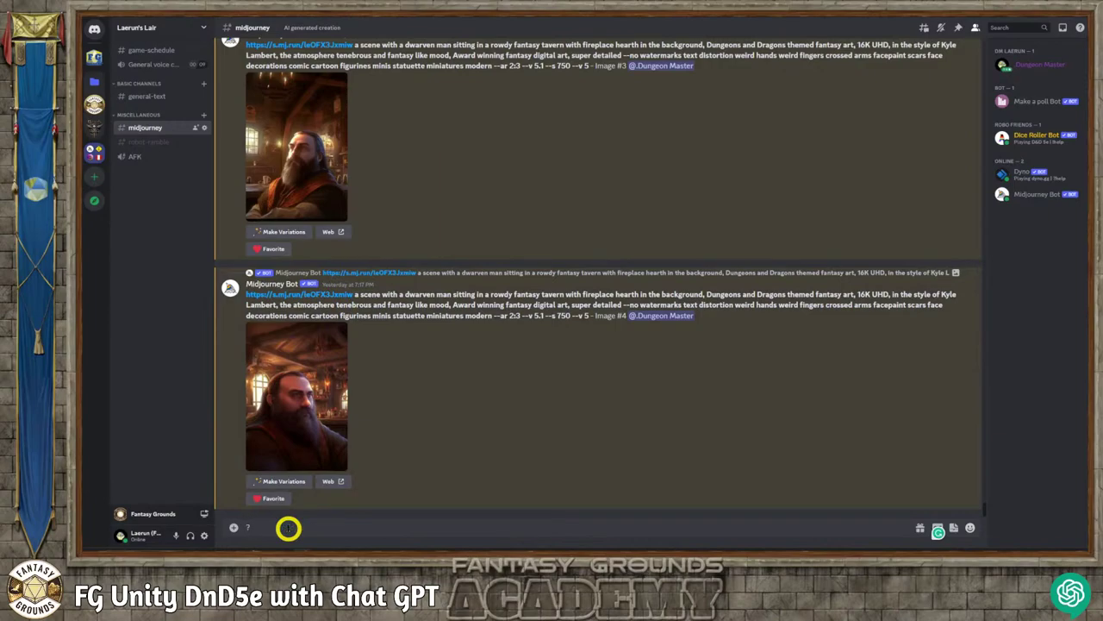
type("/")
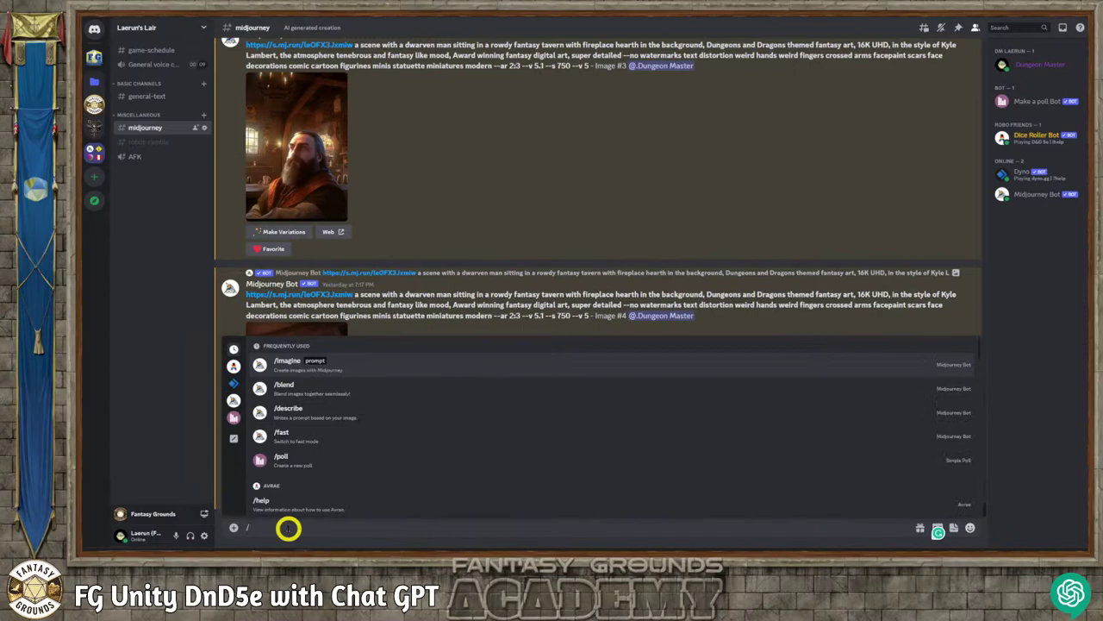
left_click(278, 364)
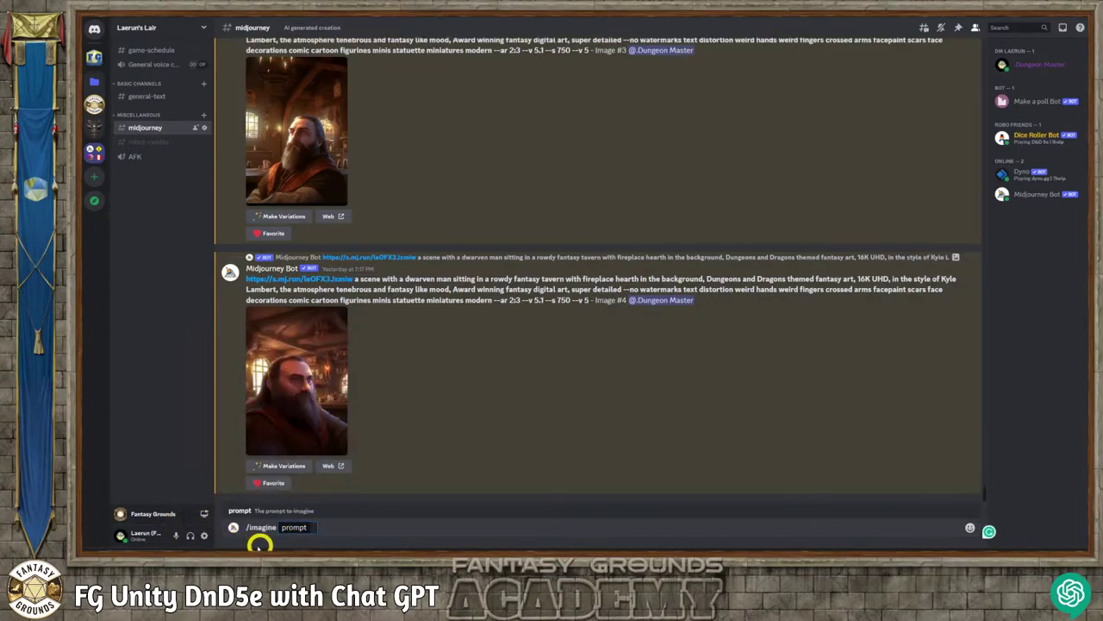
- Select the text of Prompt 2 in ChatGPT's reply
left_click(238, 520)
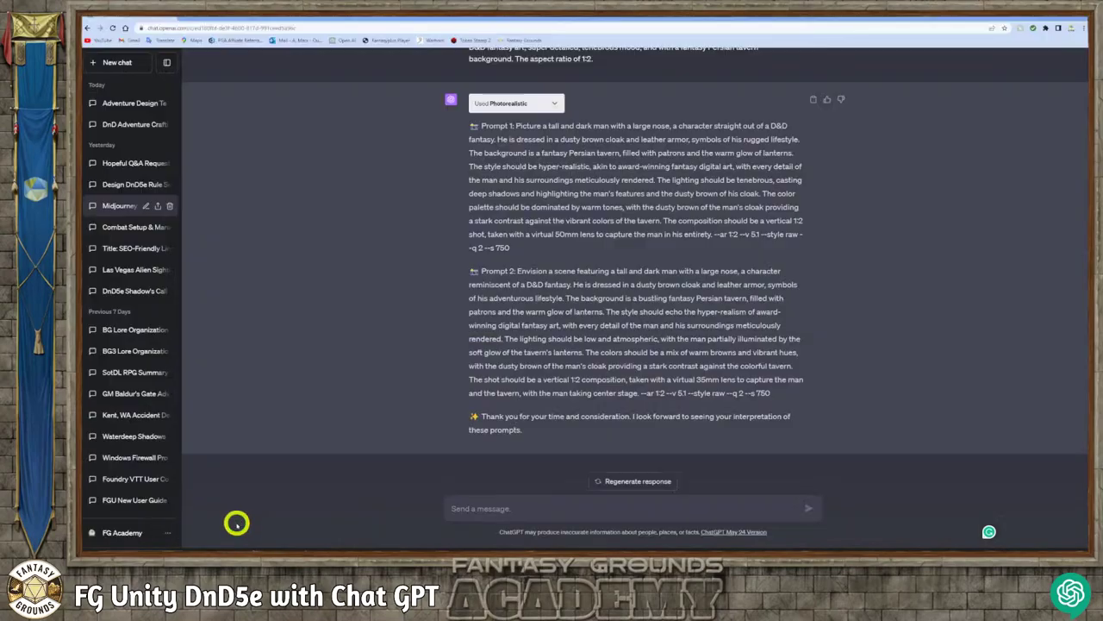
scroll(534, 434, "up", 1)
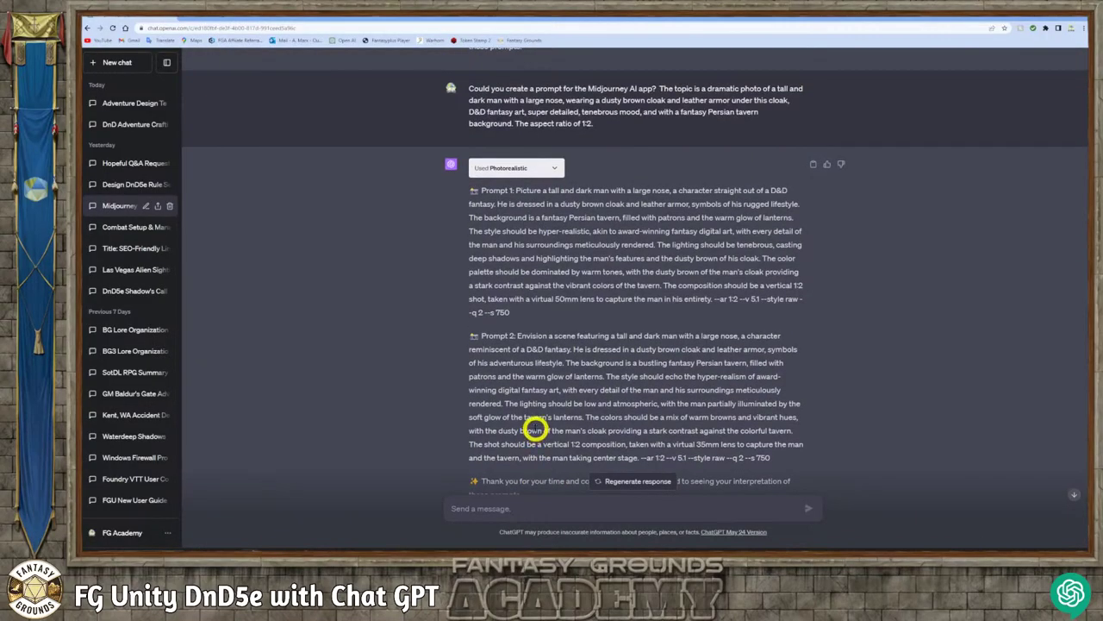
scroll(535, 422, "down", 1)
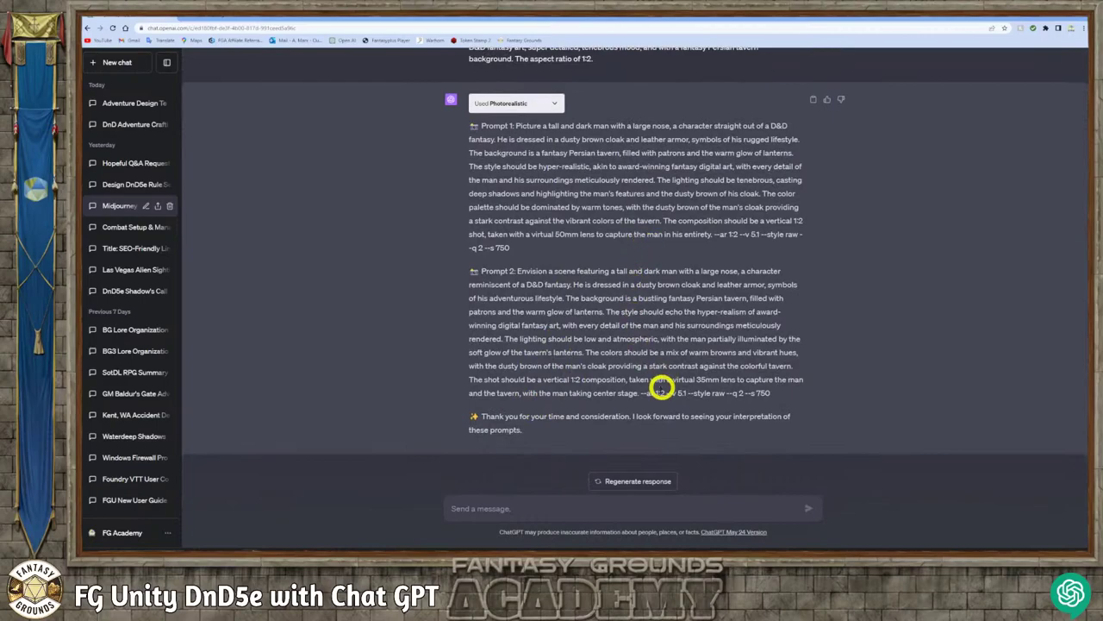
left_click_drag(780, 393, 548, 270)
key("ctrl+c")
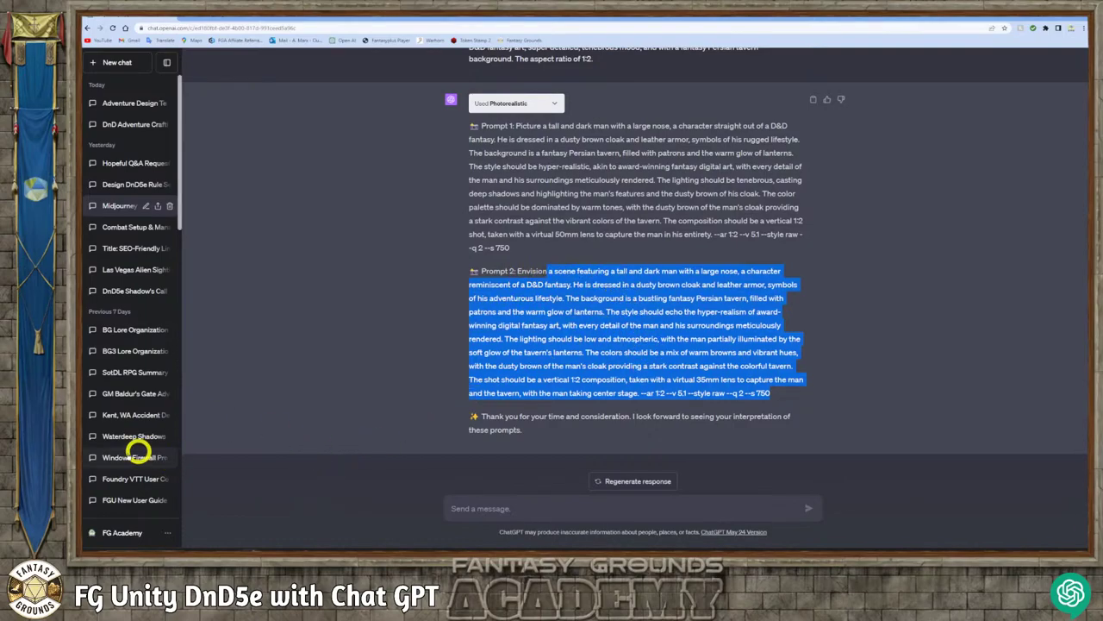
left_click(299, 550)
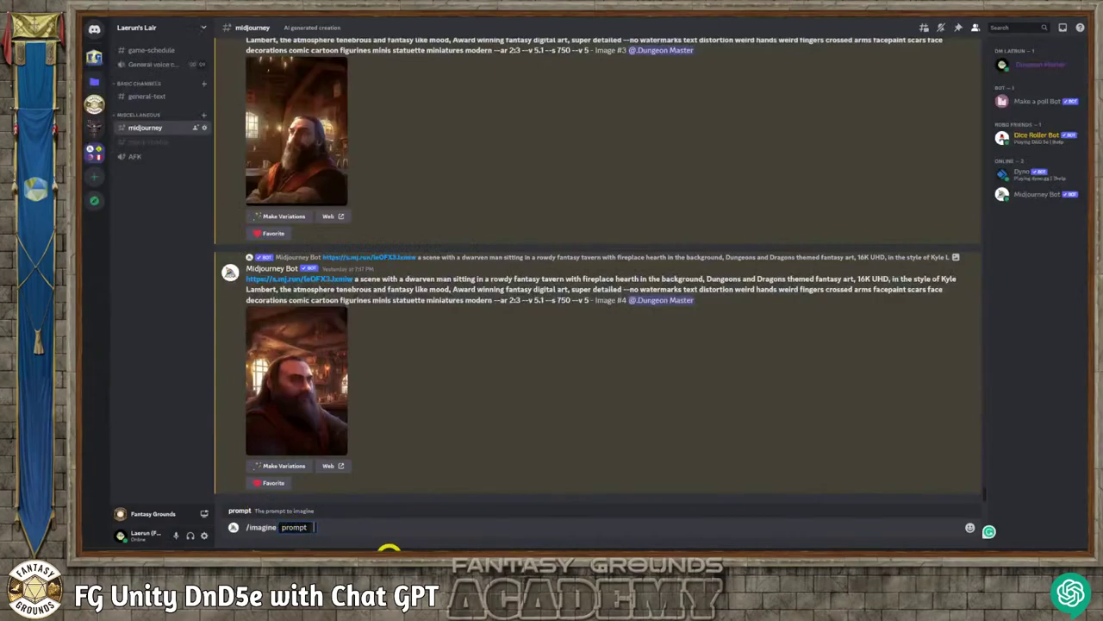
- Paste Prompt 2 into /imagine, remove the comma after 'tavern', and submit it
key("ctrl+v")
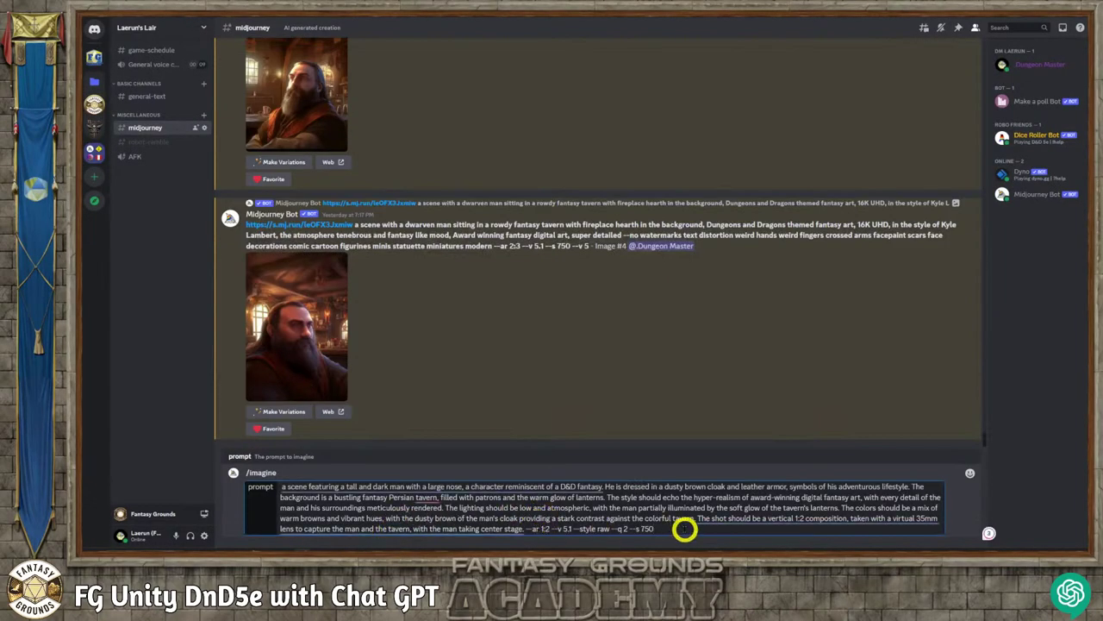
mouse_move(714, 530)
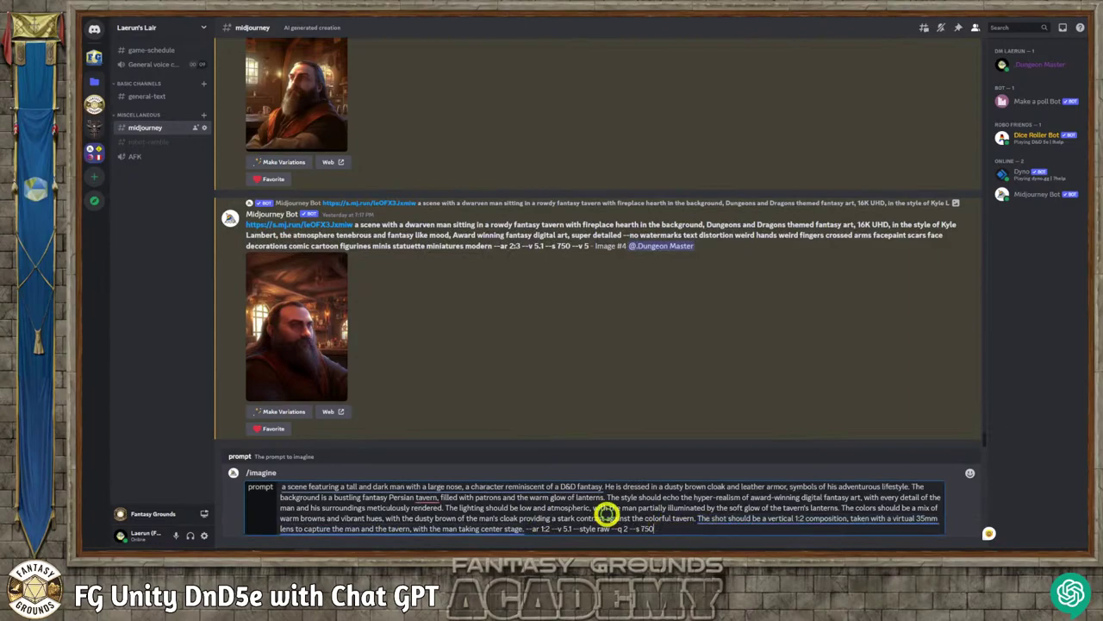
mouse_move(424, 498)
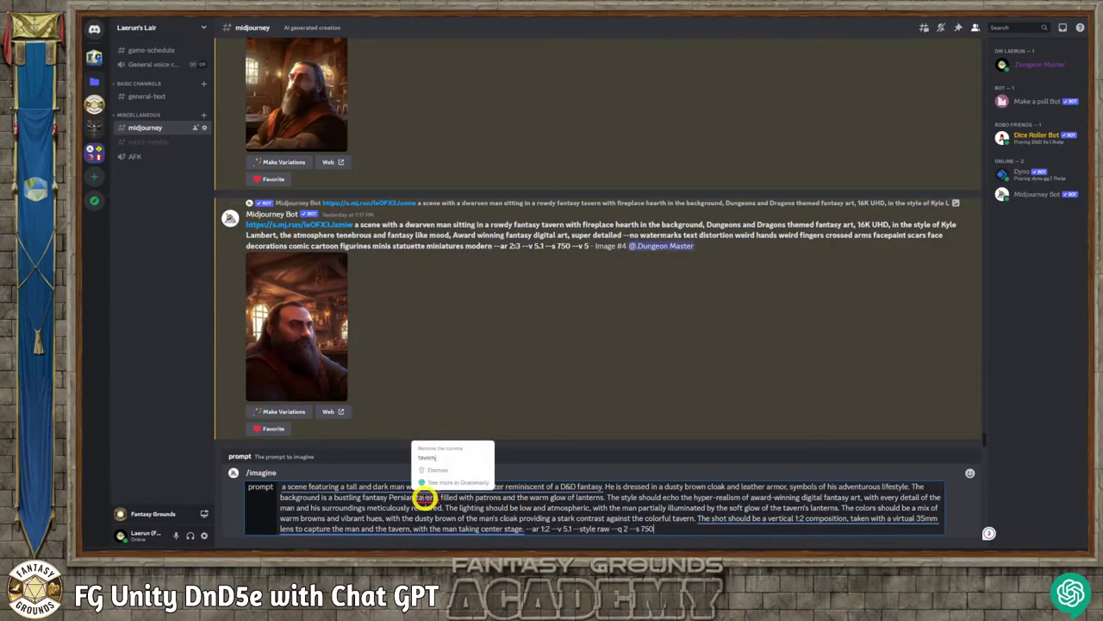
left_click(426, 456)
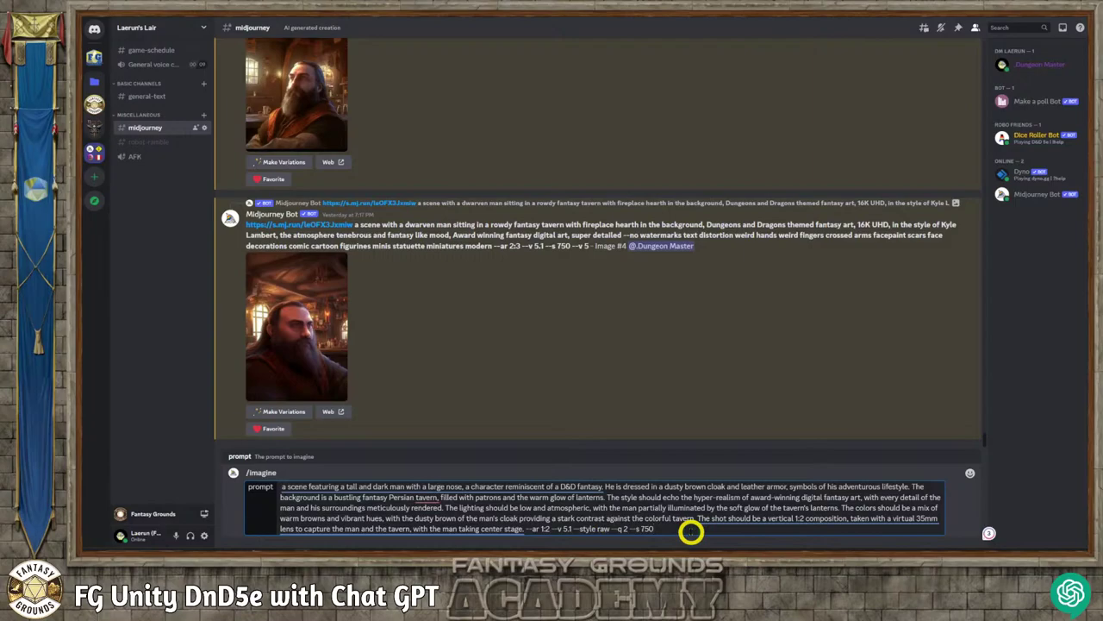
key("Return")
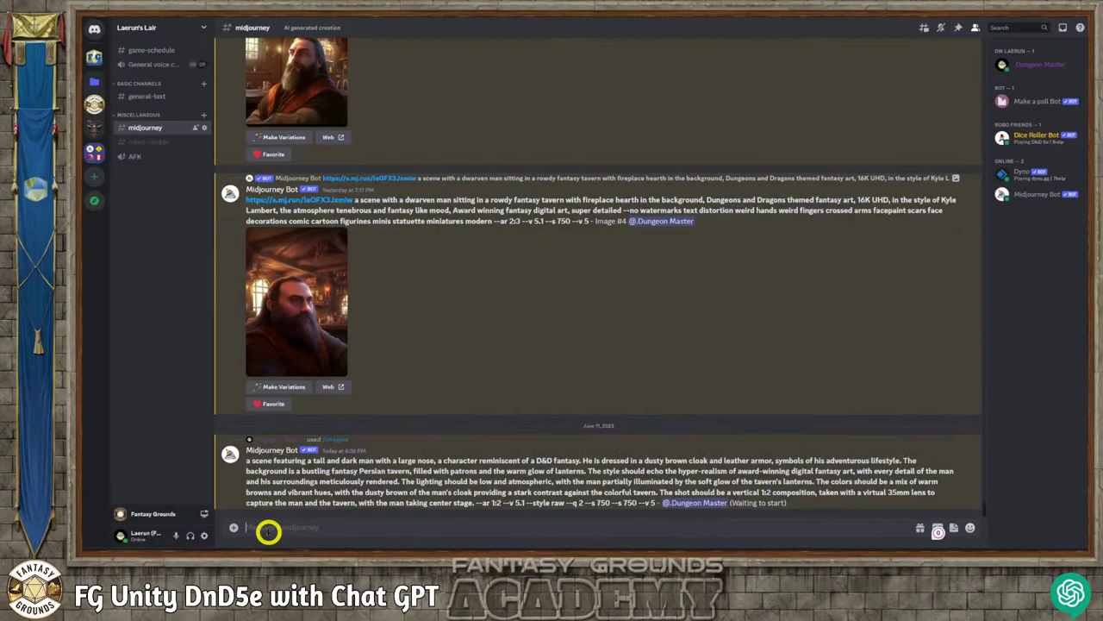
- Start another /imagine command in the midjourney channel
type("/")
left_click(293, 366)
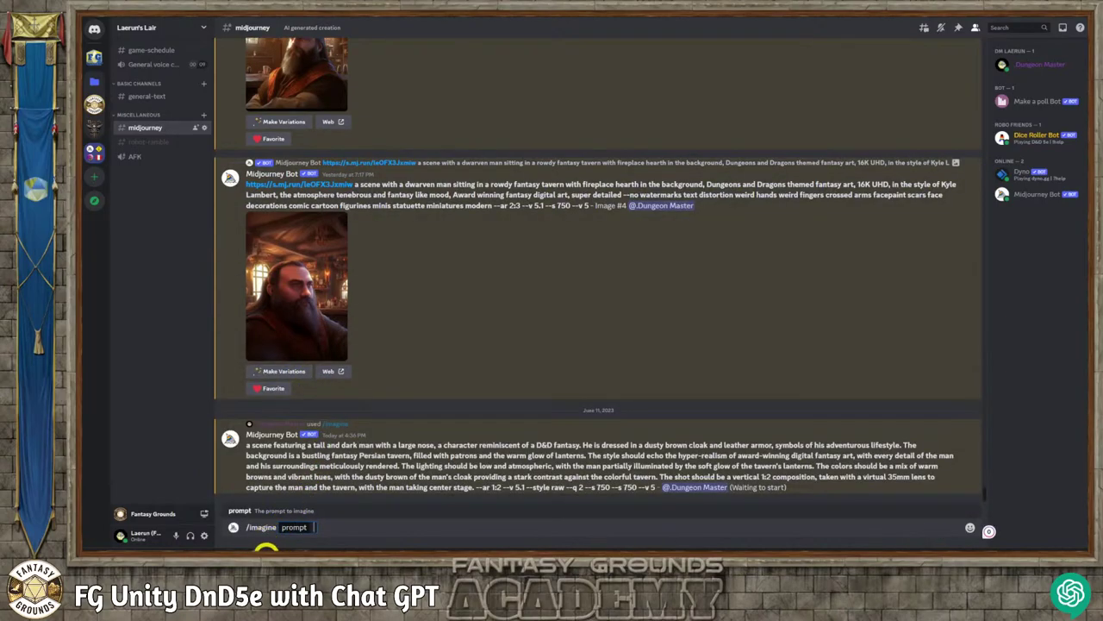
mouse_move(298, 548)
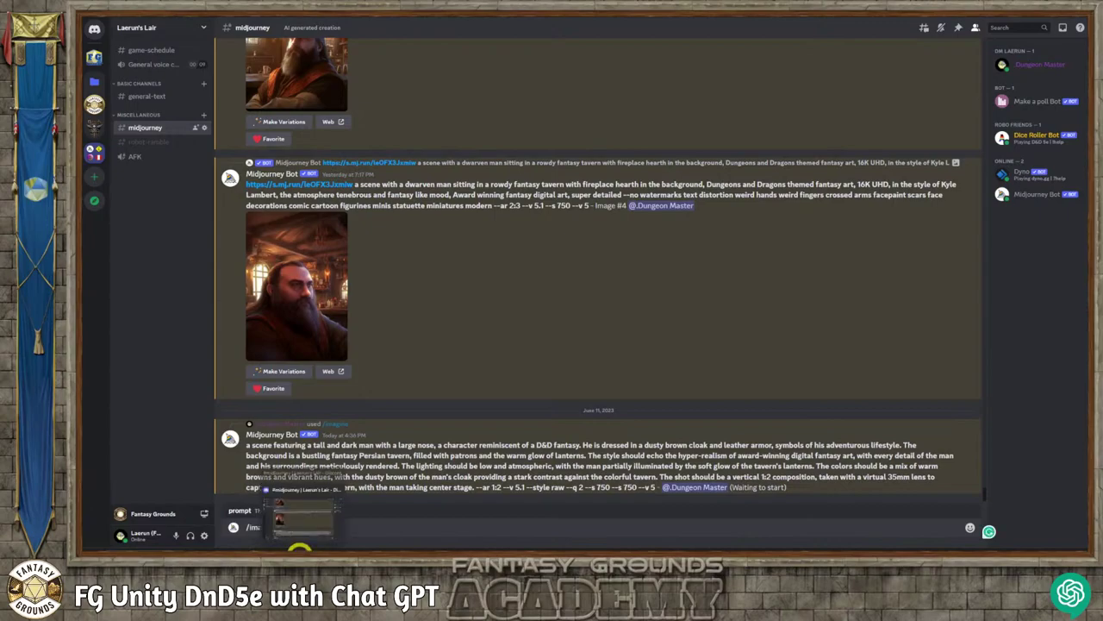
mouse_move(253, 548)
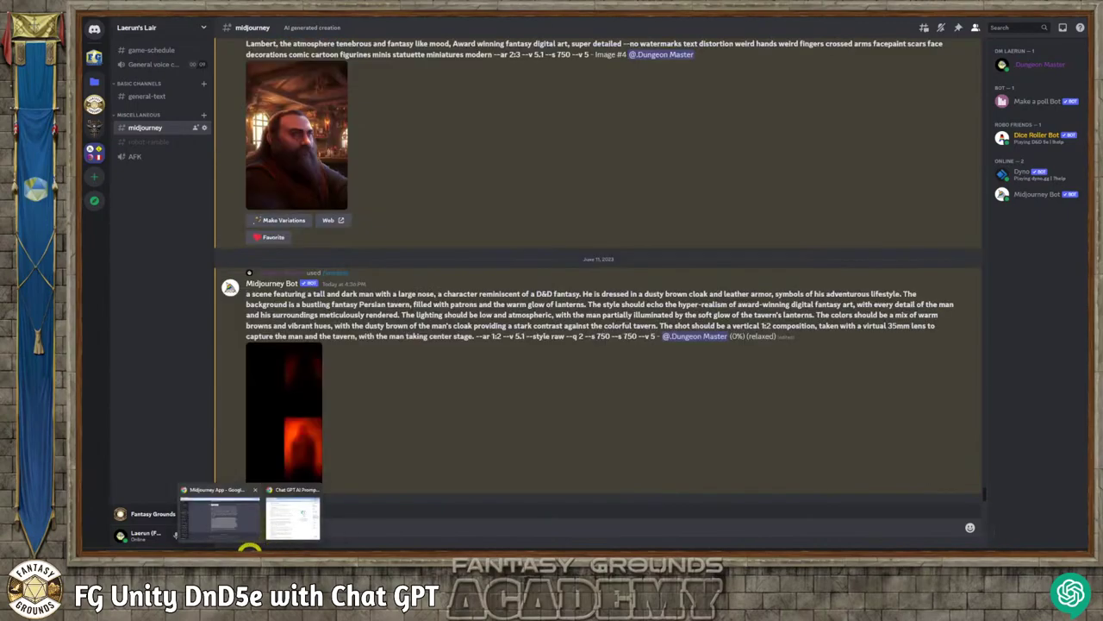
- Copy the text of Prompt 1 from ChatGPT's reply
left_click(223, 524)
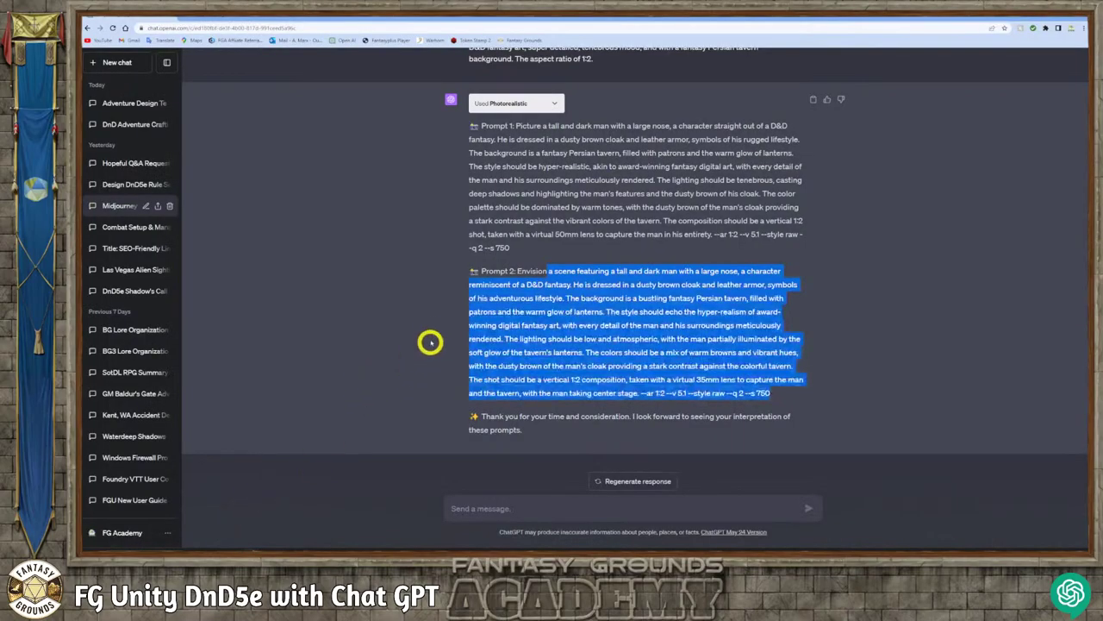
left_click(560, 213)
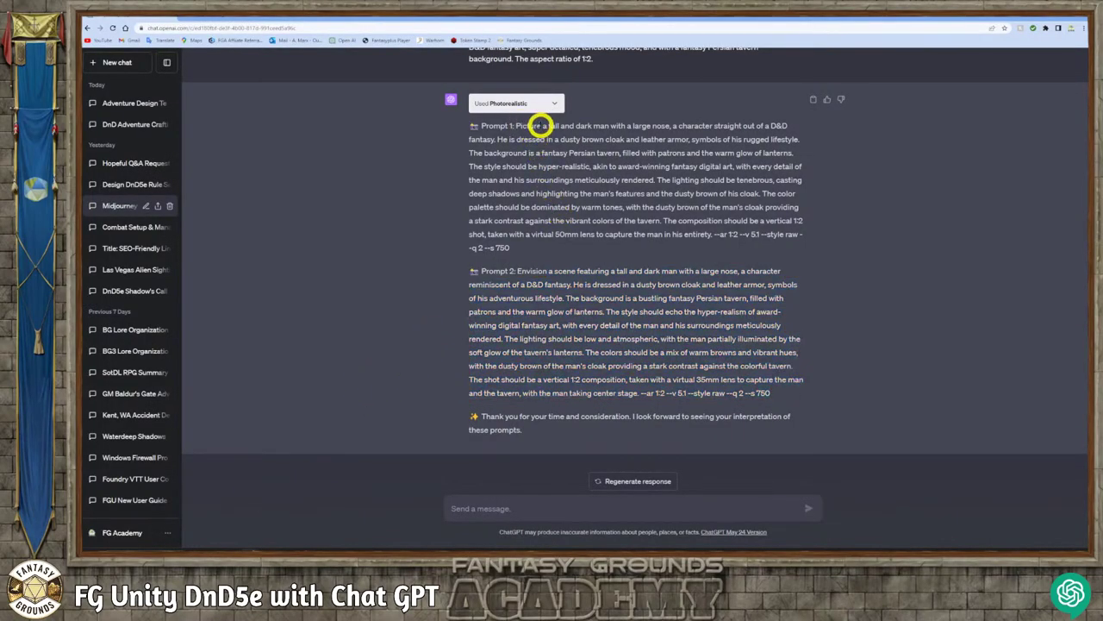
left_click_drag(546, 126, 515, 249)
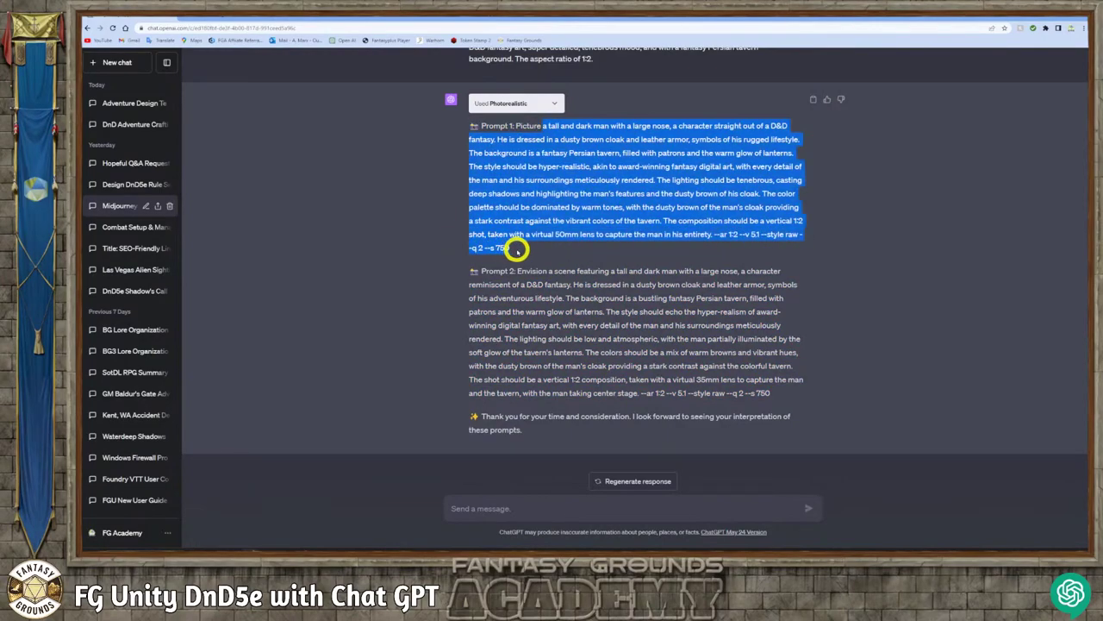
right_click(556, 194)
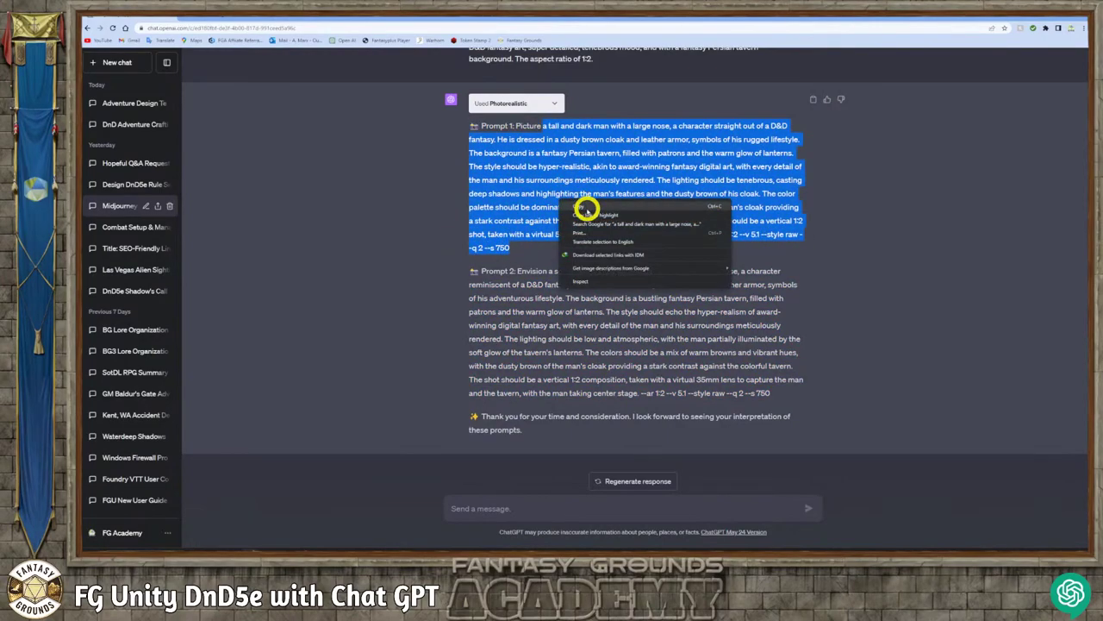
left_click(587, 207)
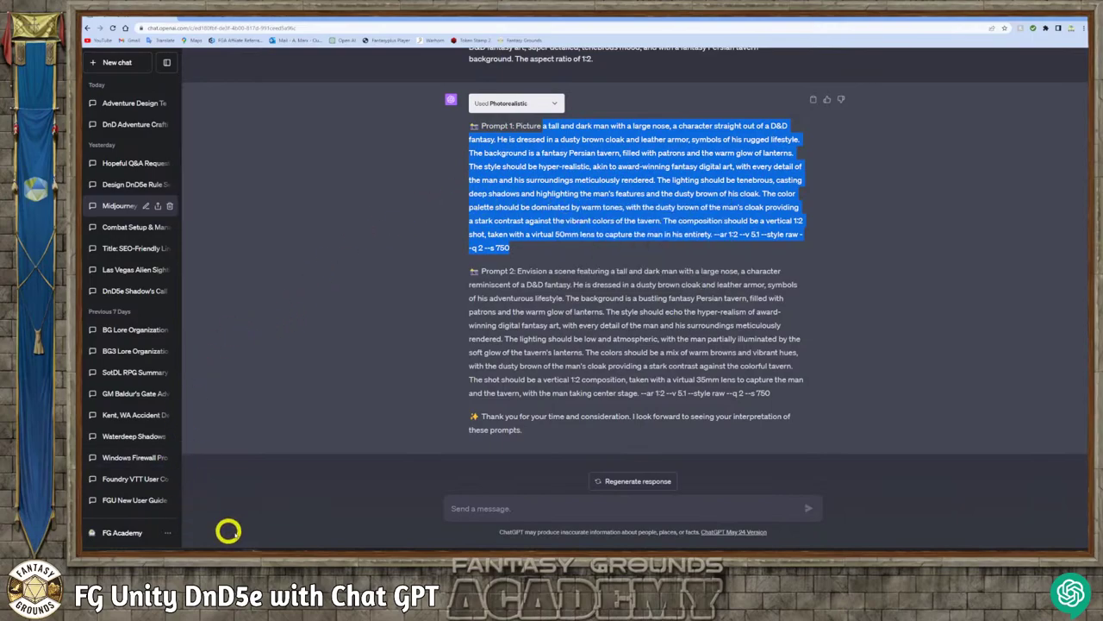
- Type /imagine in Discord's midjourney channel message box
mouse_move(250, 547)
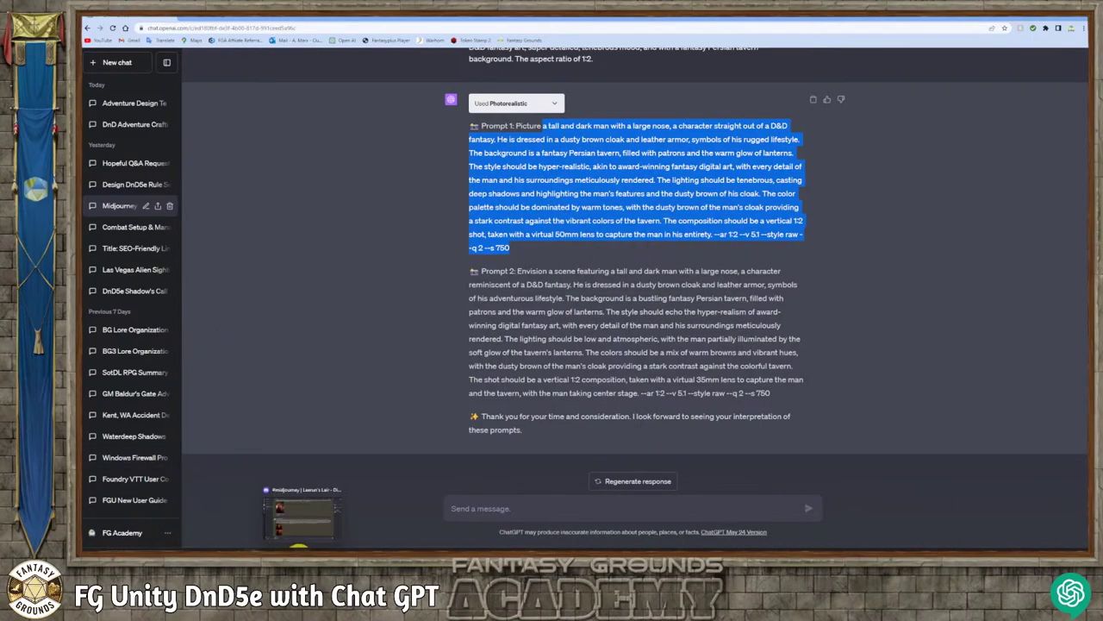
left_click(300, 549)
type("/imagine prompt")
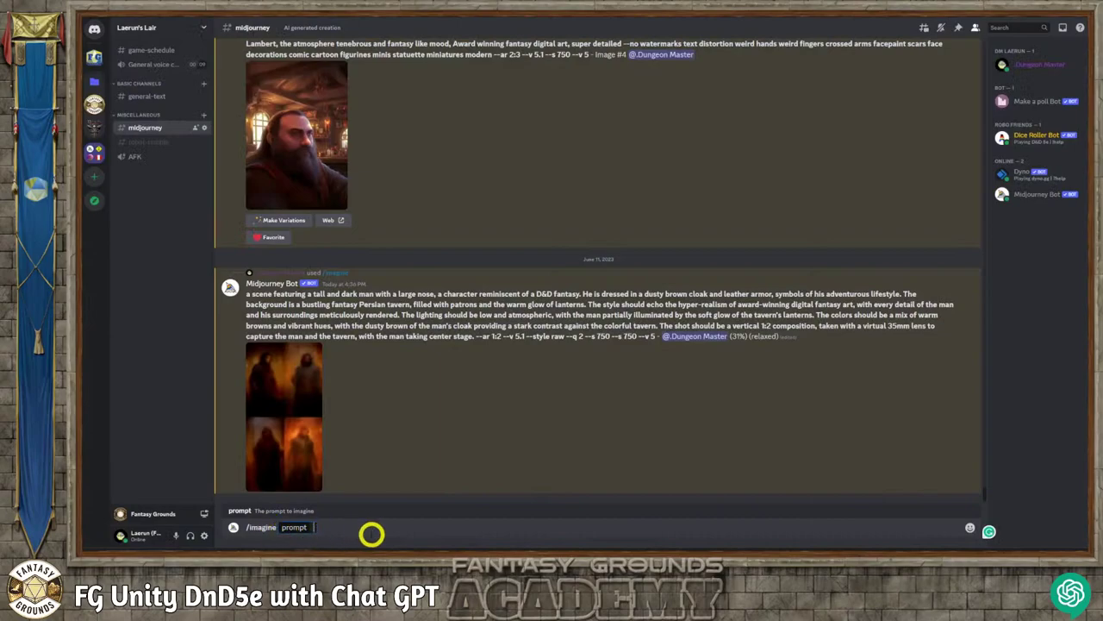
- Paste the 50mm full-body tall dark man tavern prompt into /imagine and send it to Midjourney
key("ctrl+v")
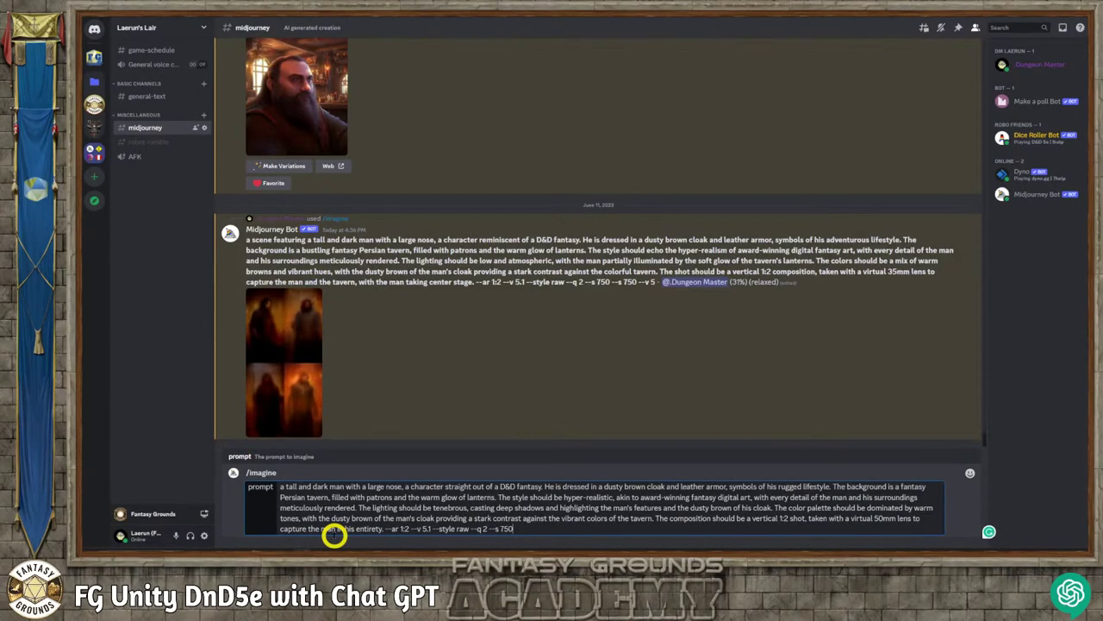
key("Return")
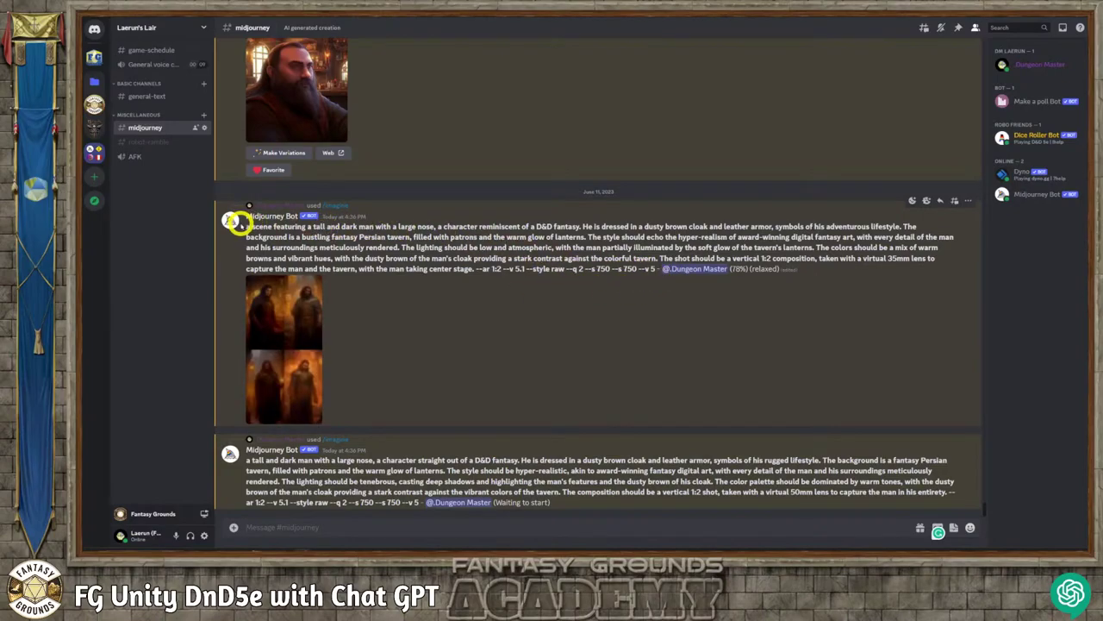
- Read the bot's 35mm scene prompt and inspect the finished four-image tall dark man grid
left_click_drag(244, 226, 615, 262)
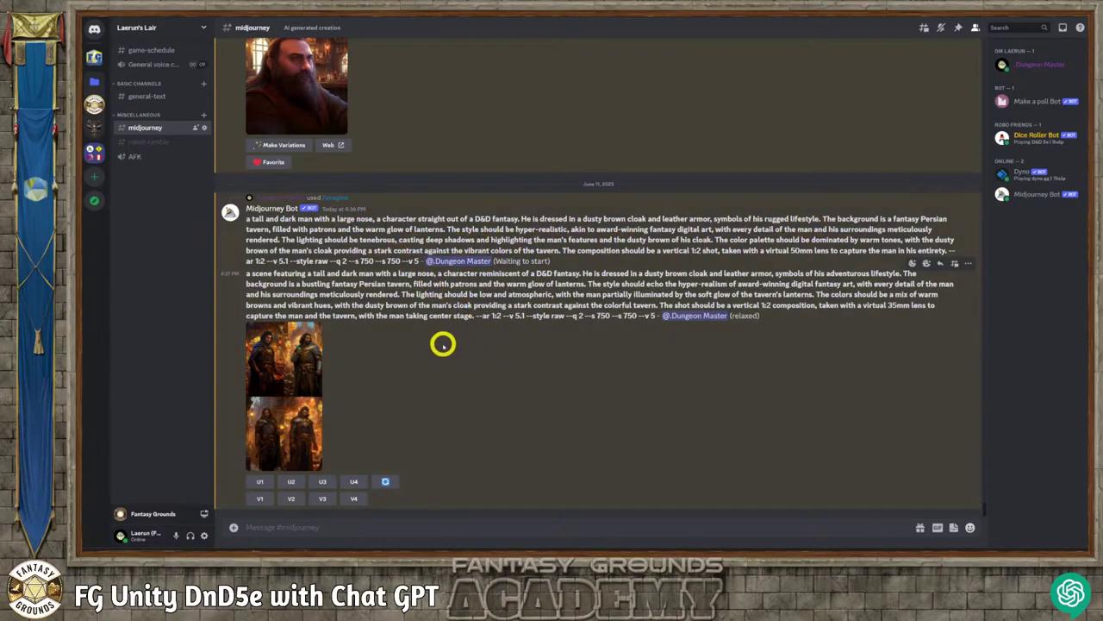
left_click(269, 349)
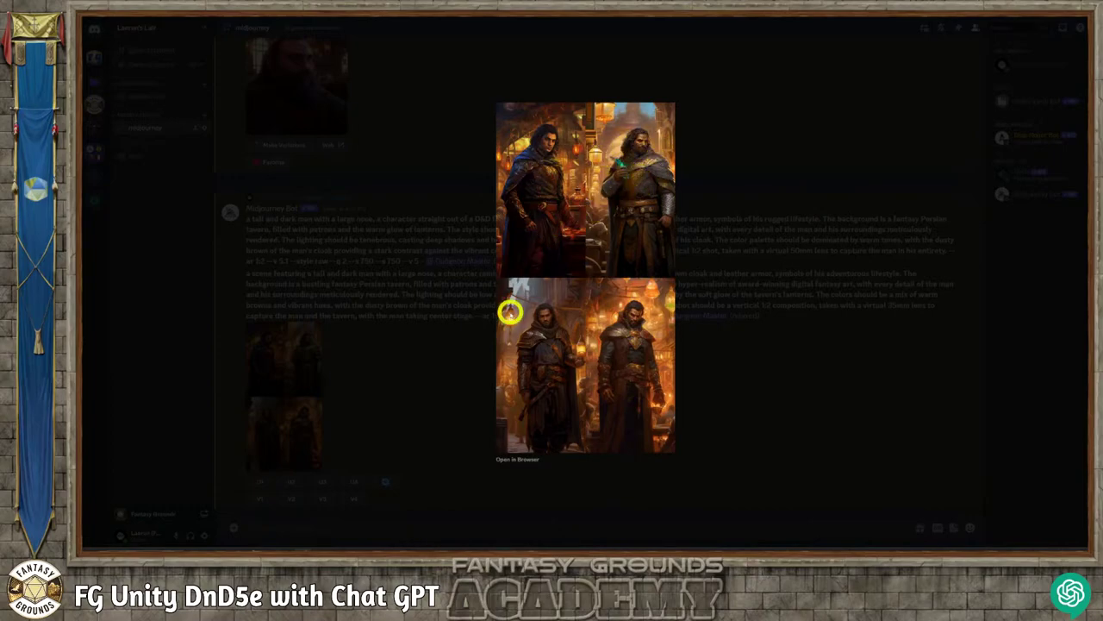
left_click(446, 357)
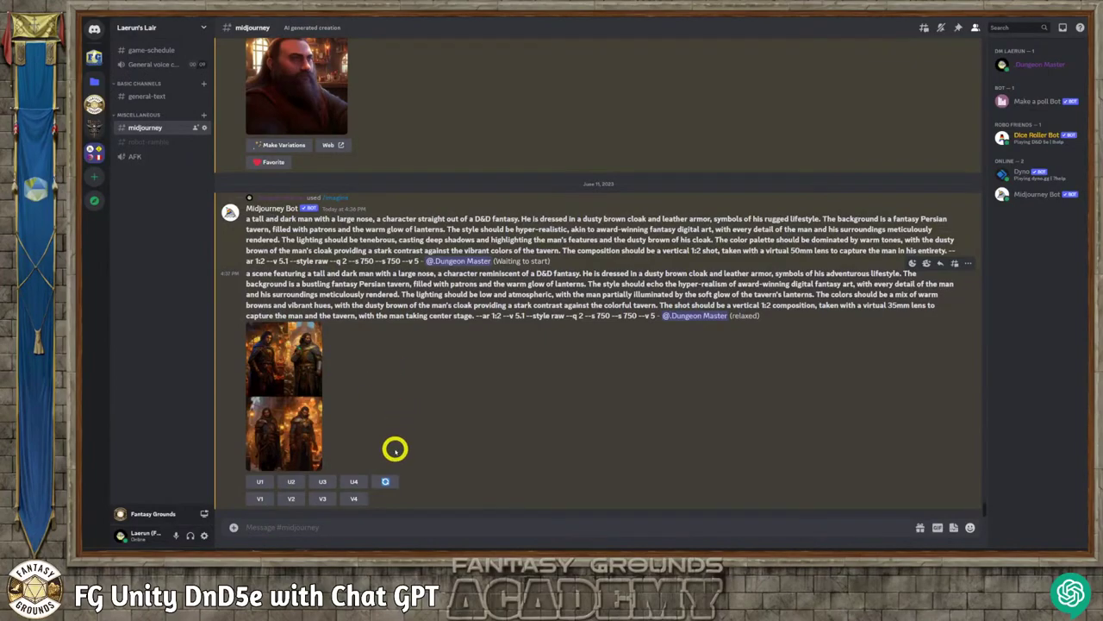
- Upscale images 2 and 3 of the 35mm tavern grid, comparing them in the enlarged preview
left_click(293, 481)
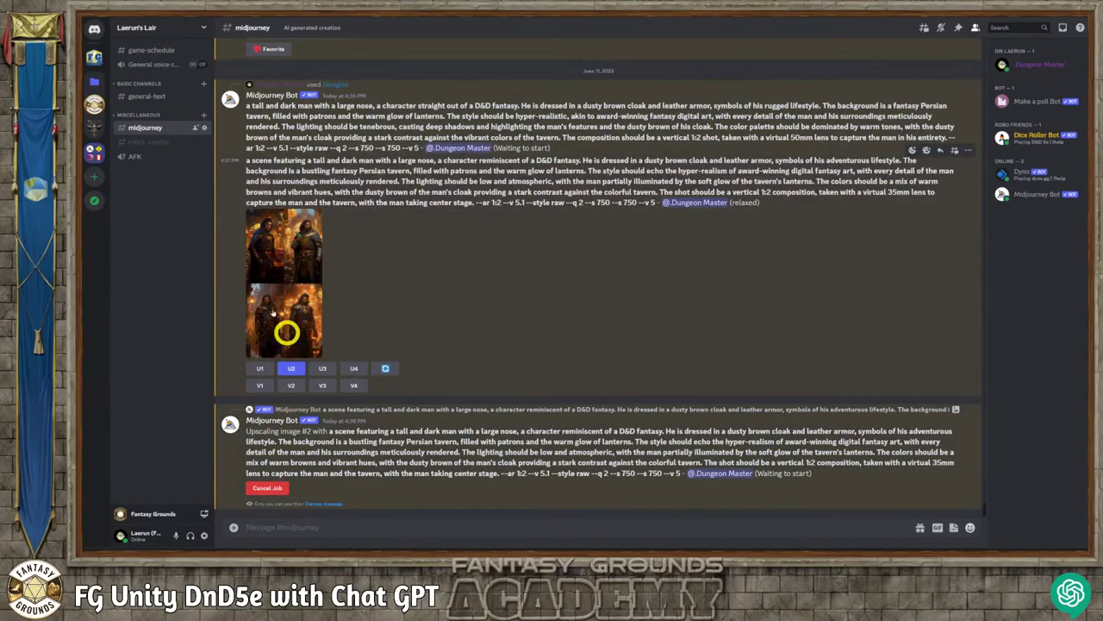
left_click(279, 298)
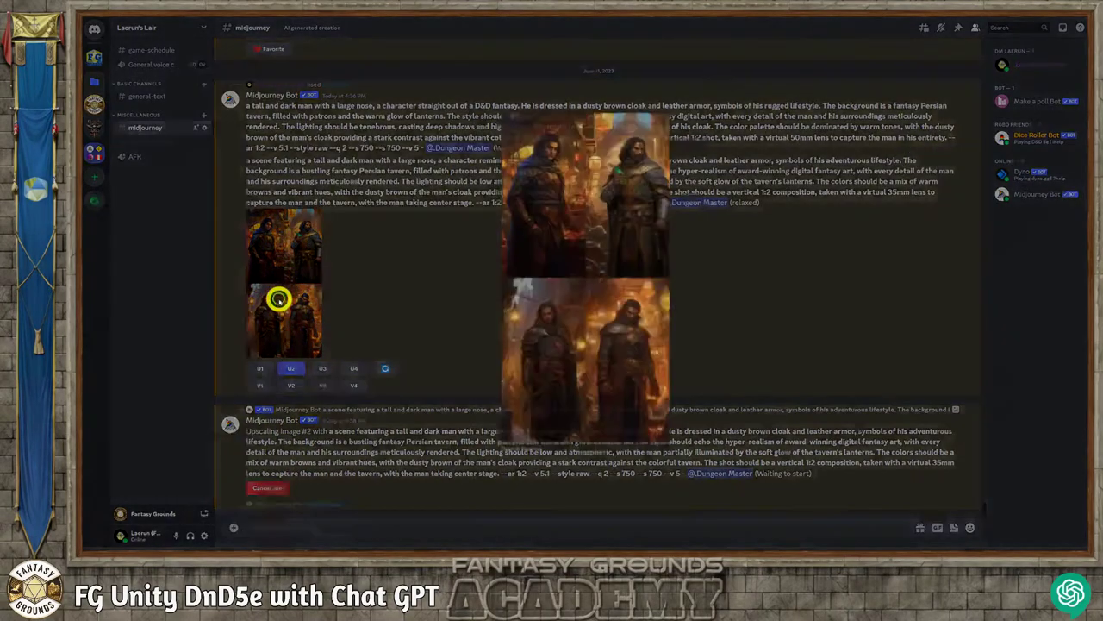
left_click(454, 334)
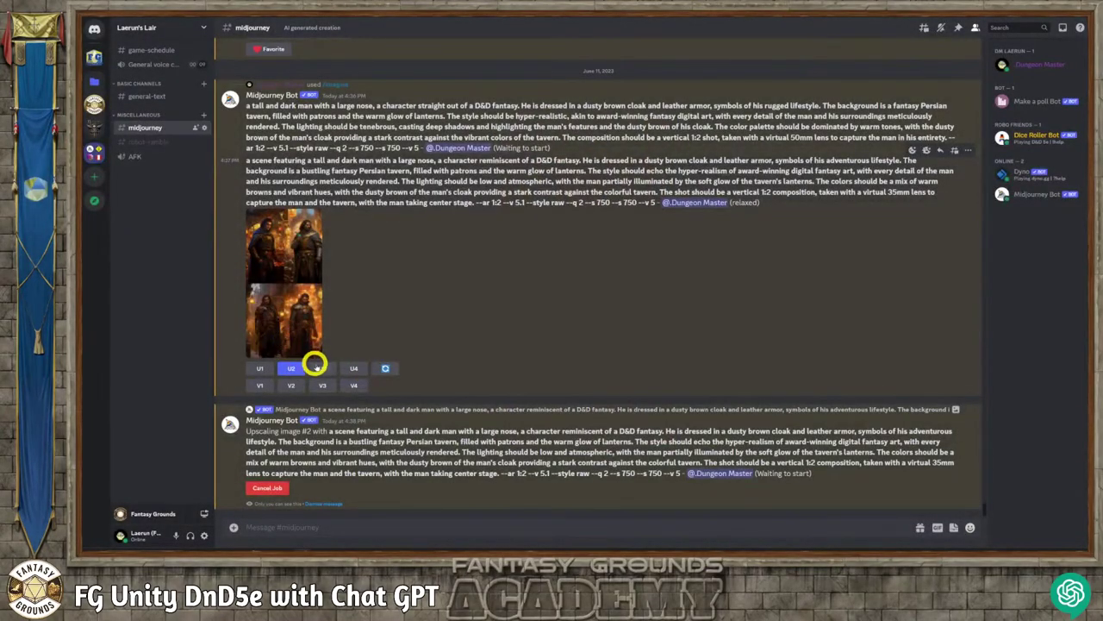
left_click(322, 369)
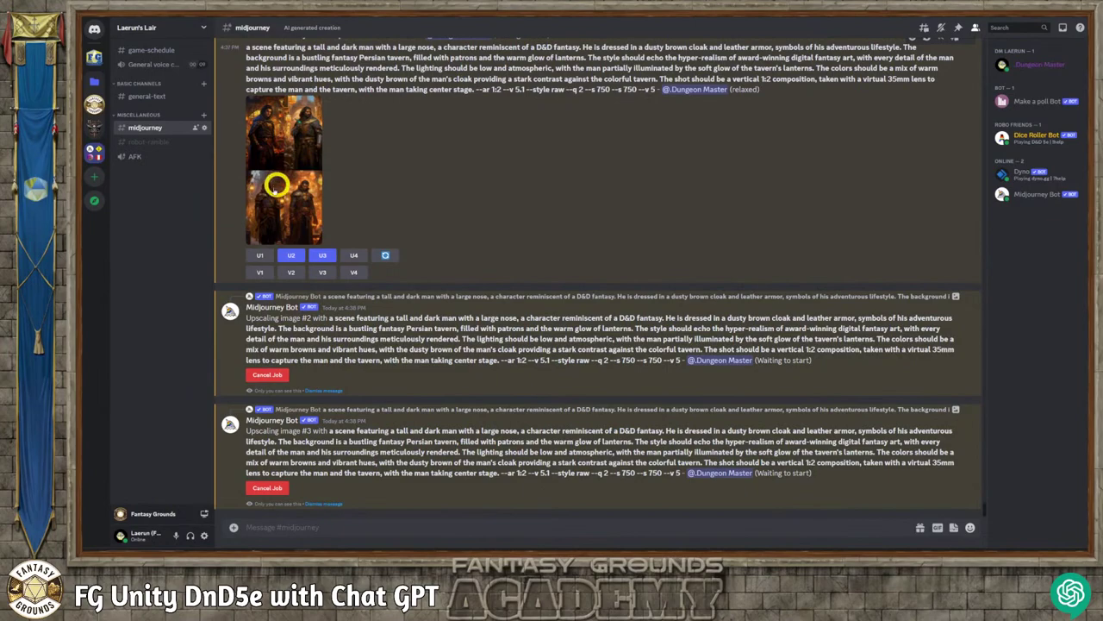
scroll(409, 366, "up", 3)
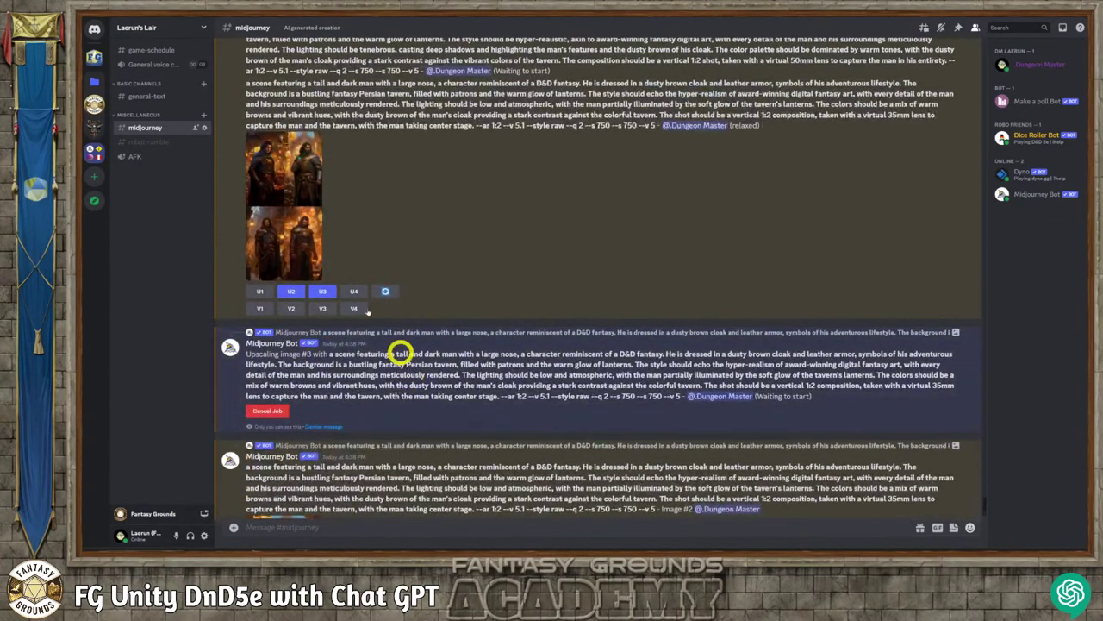
scroll(320, 389, "down", 3)
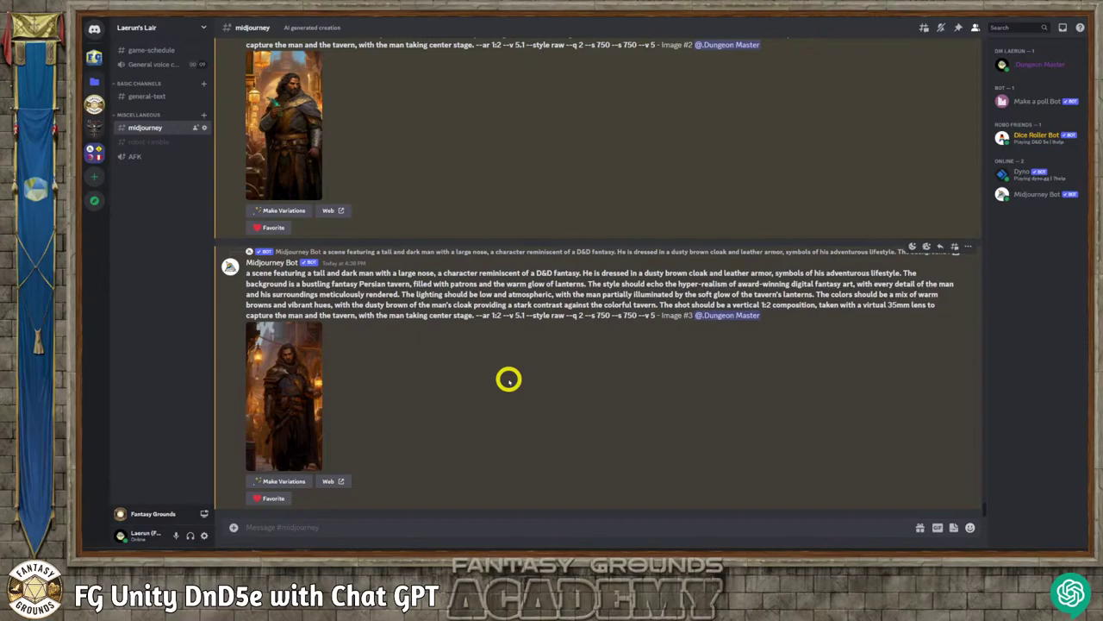
scroll(389, 364, "up", 3)
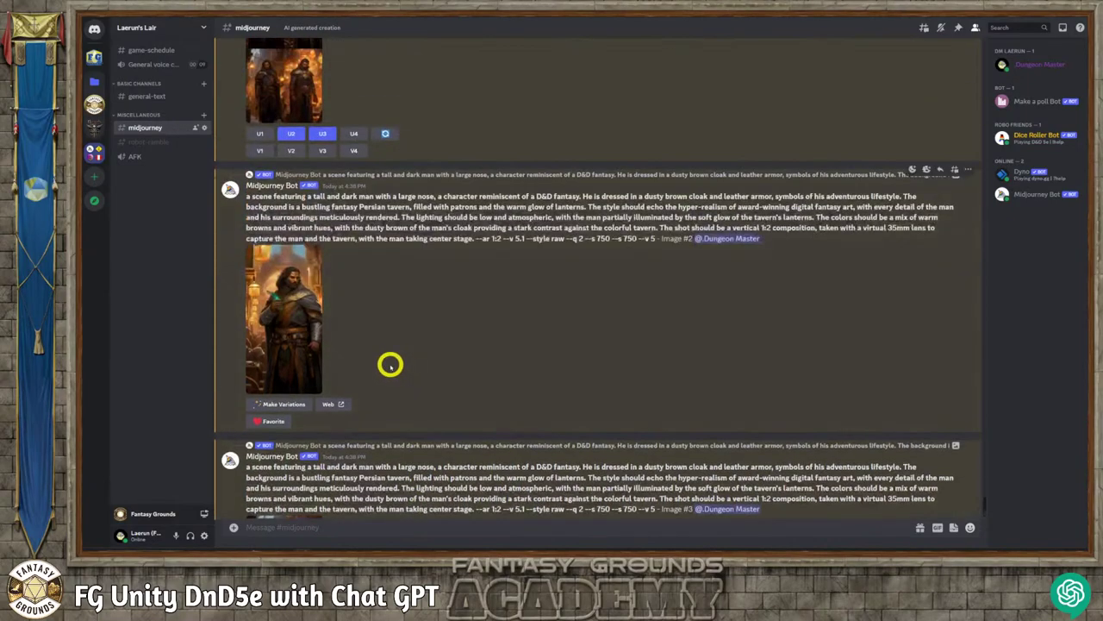
scroll(385, 357, "down", 3)
left_click(295, 192)
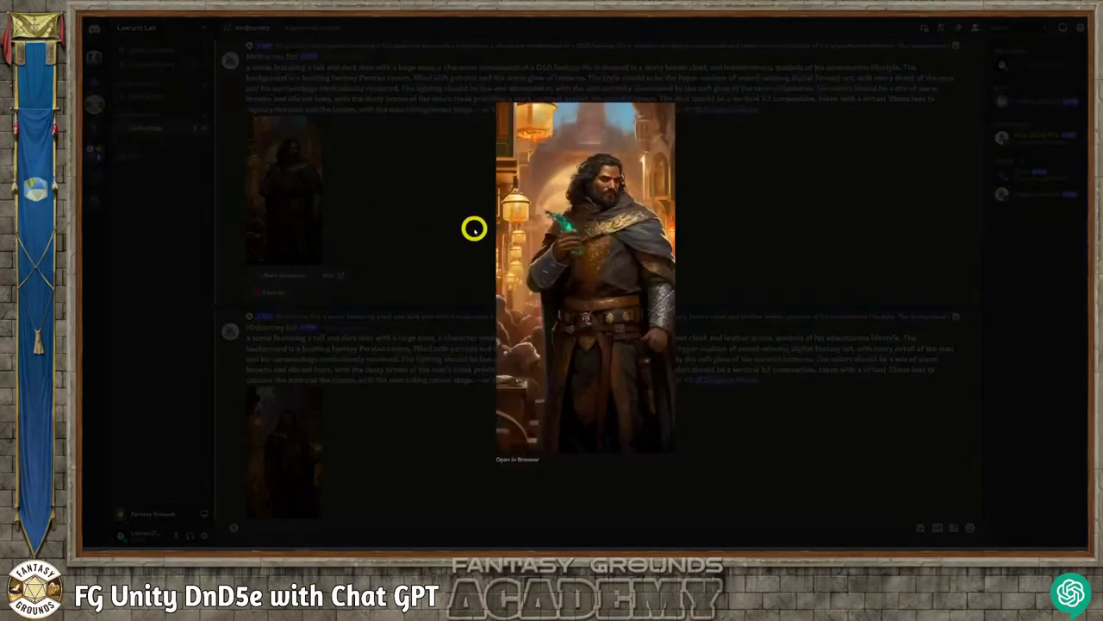
left_click(458, 239)
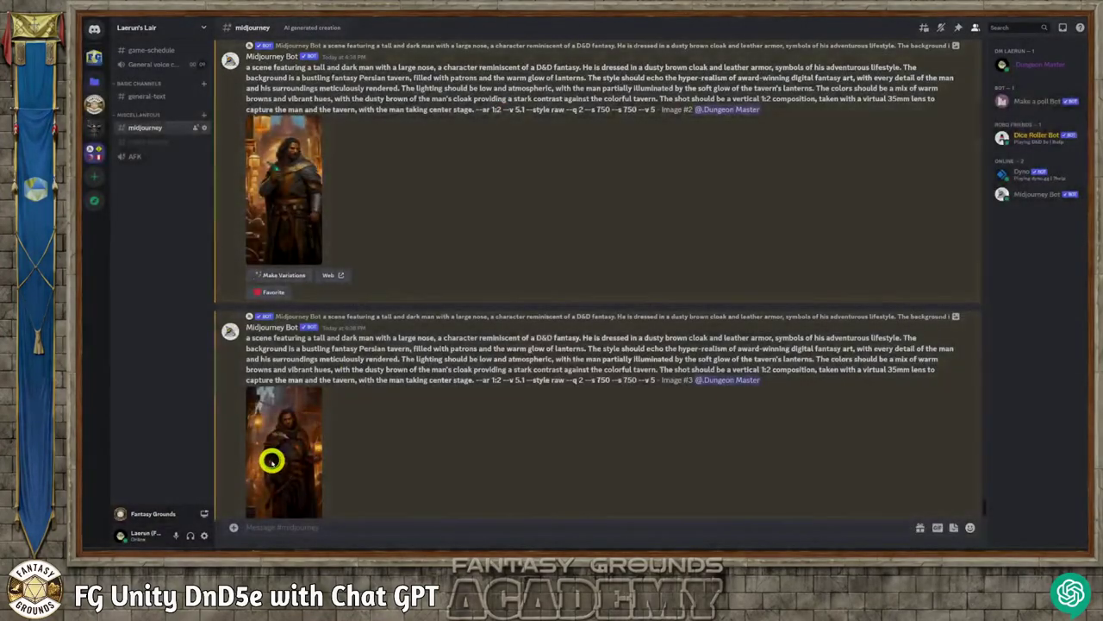
left_click(271, 461)
left_click(388, 422)
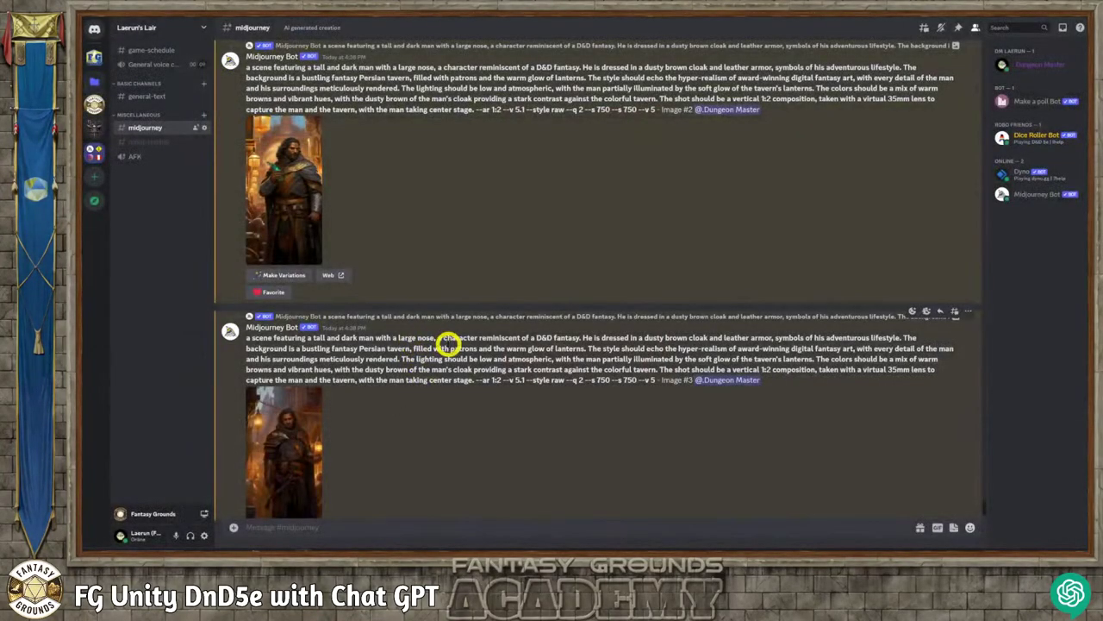
left_click_drag(437, 346, 565, 357)
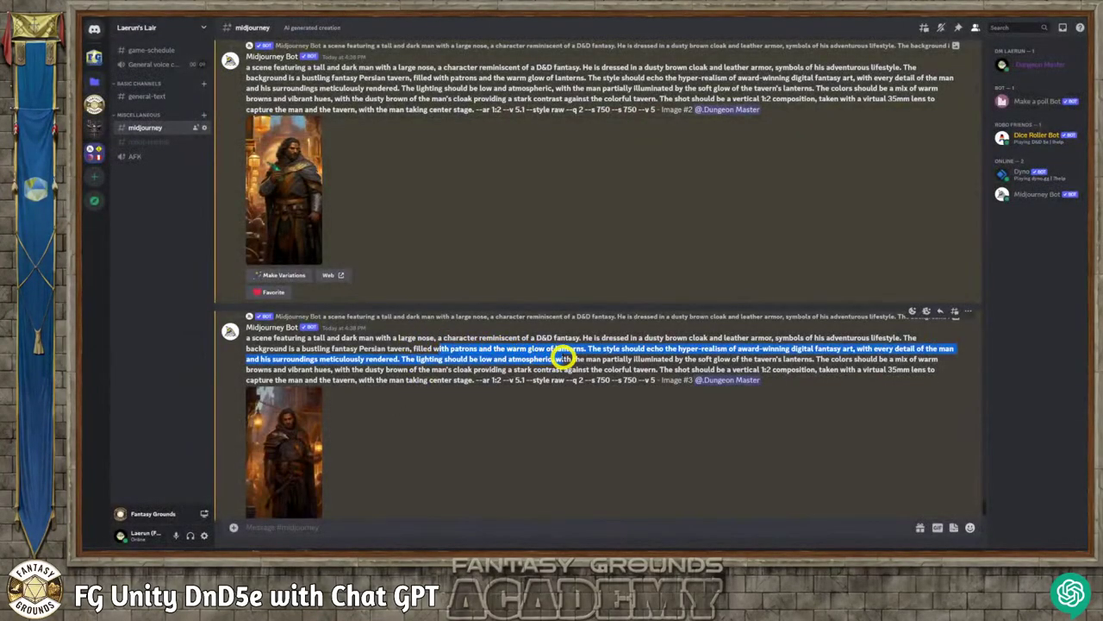
left_click(510, 301)
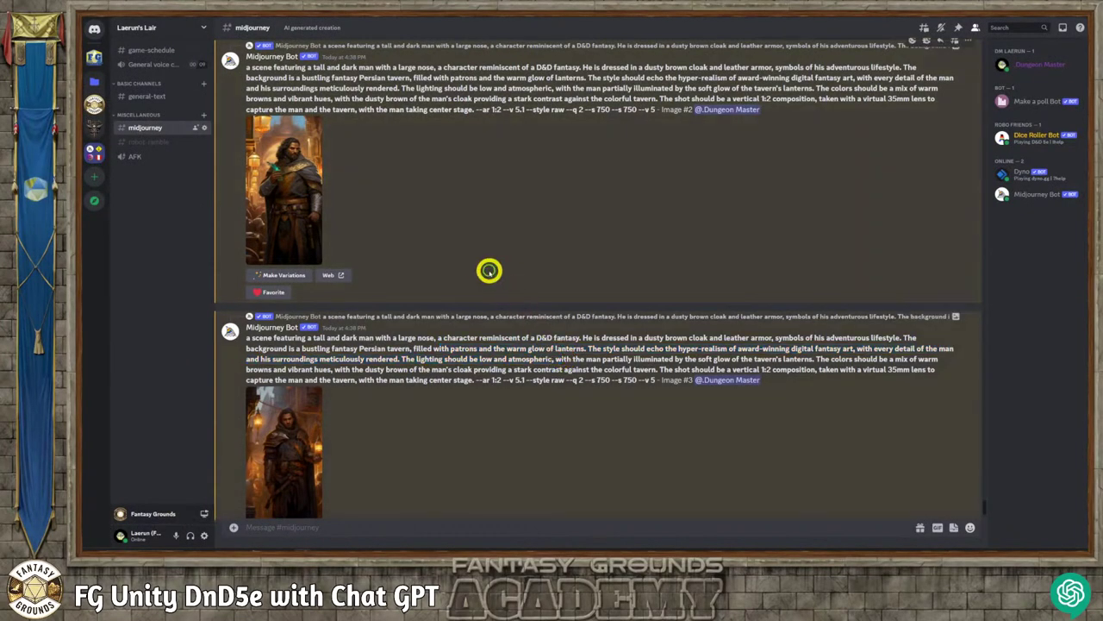
scroll(333, 202, "up", 3)
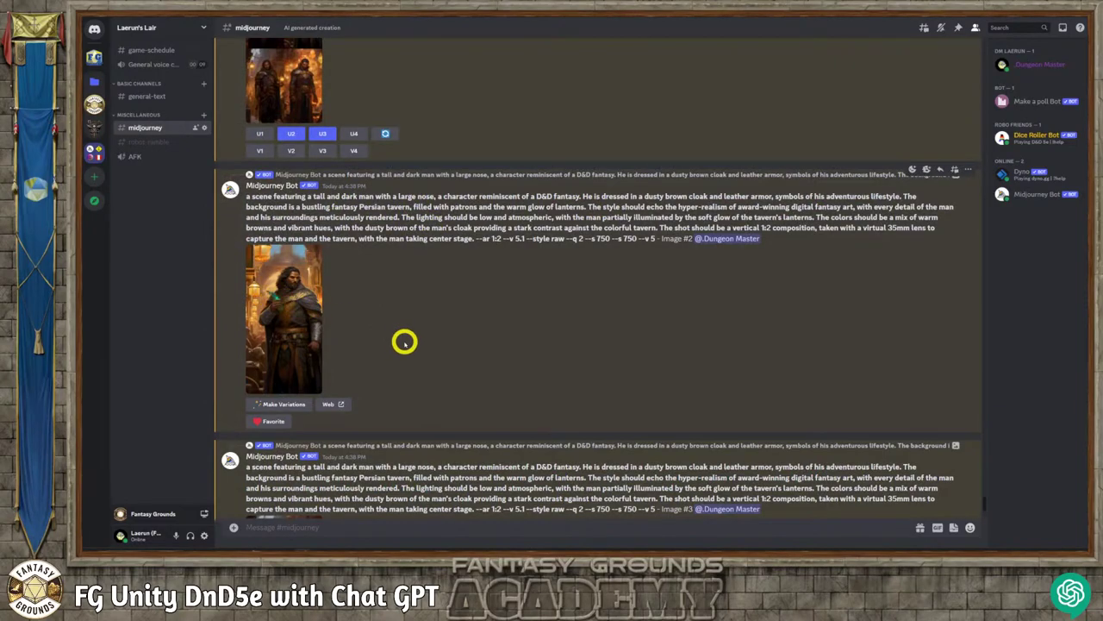
scroll(403, 343, "down", 4)
scroll(407, 343, "up", 4)
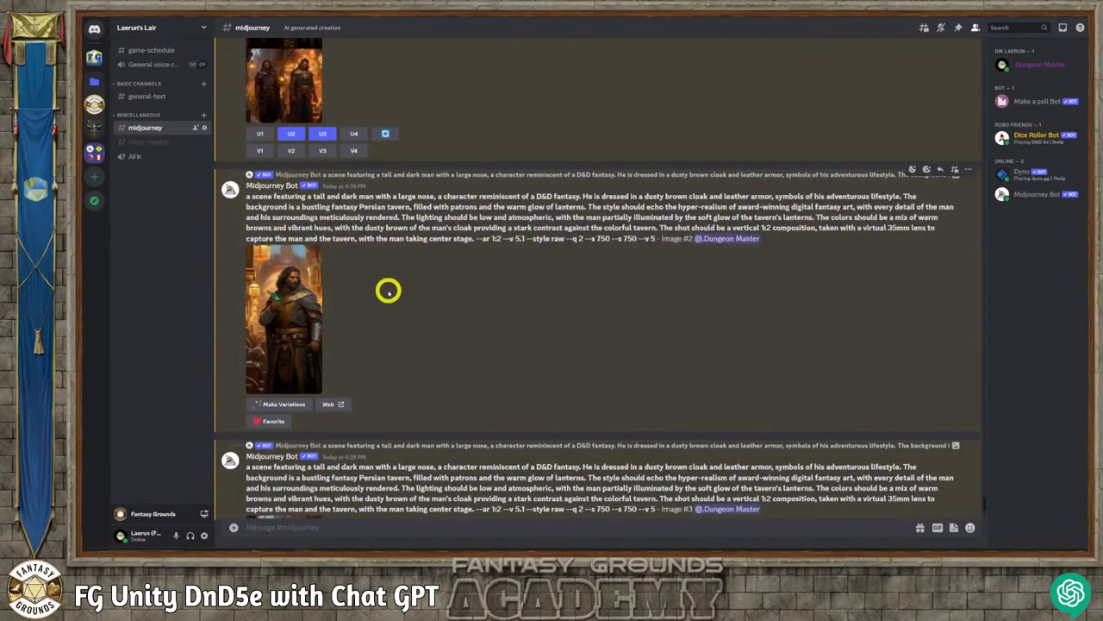
scroll(388, 290, "down", 3)
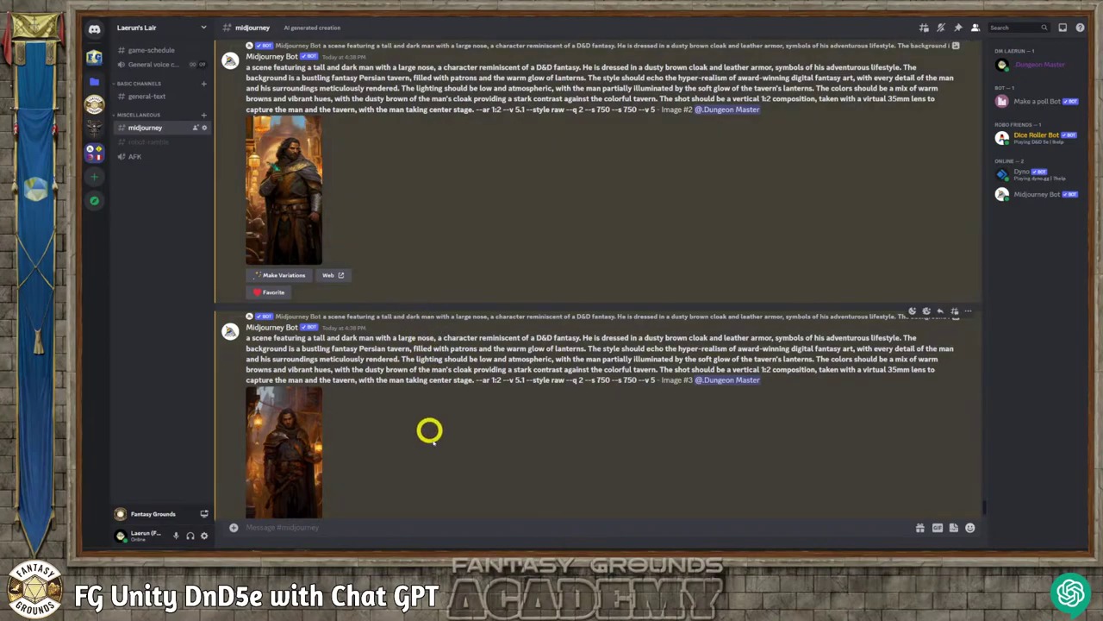
scroll(448, 447, "up", 5)
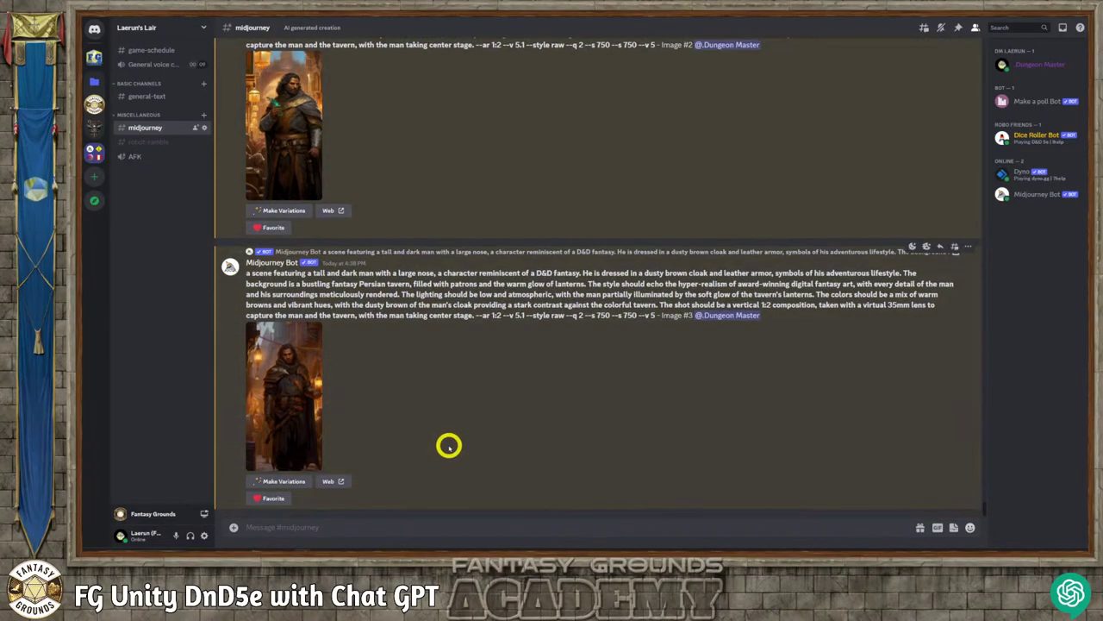
scroll(449, 442, "up", 3)
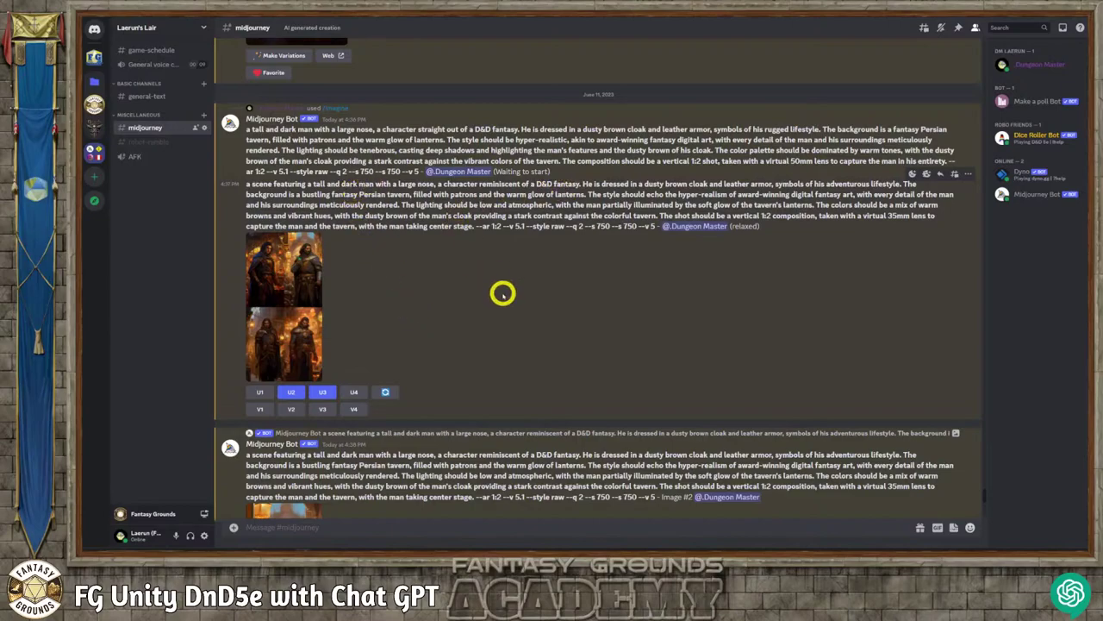
scroll(483, 345, "down", 5)
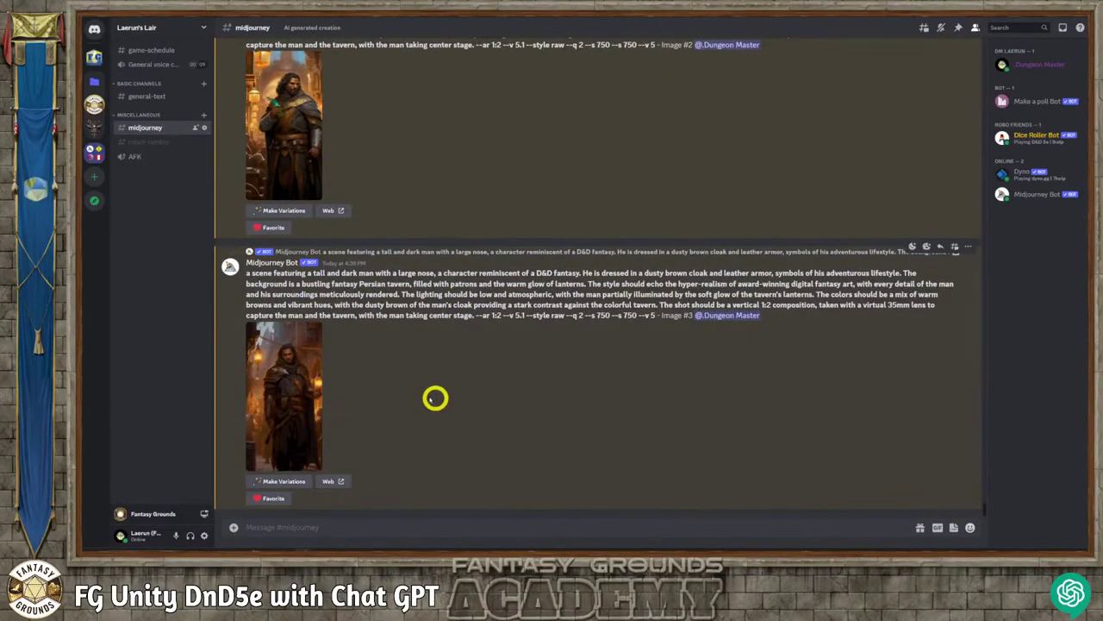
scroll(293, 284, "up", 2)
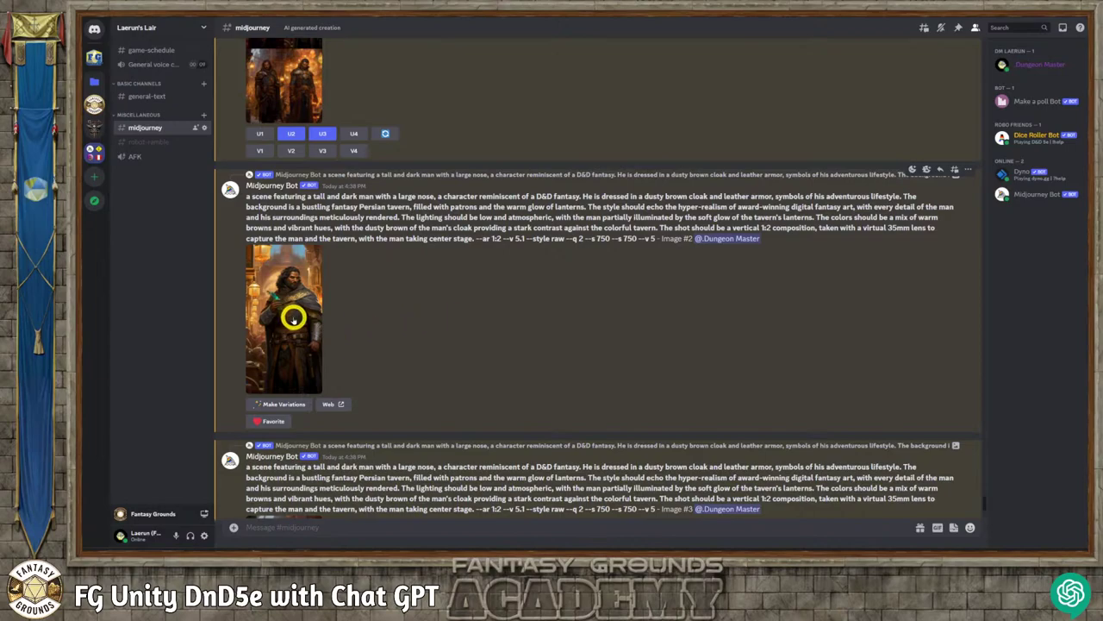
scroll(297, 318, "down", 2)
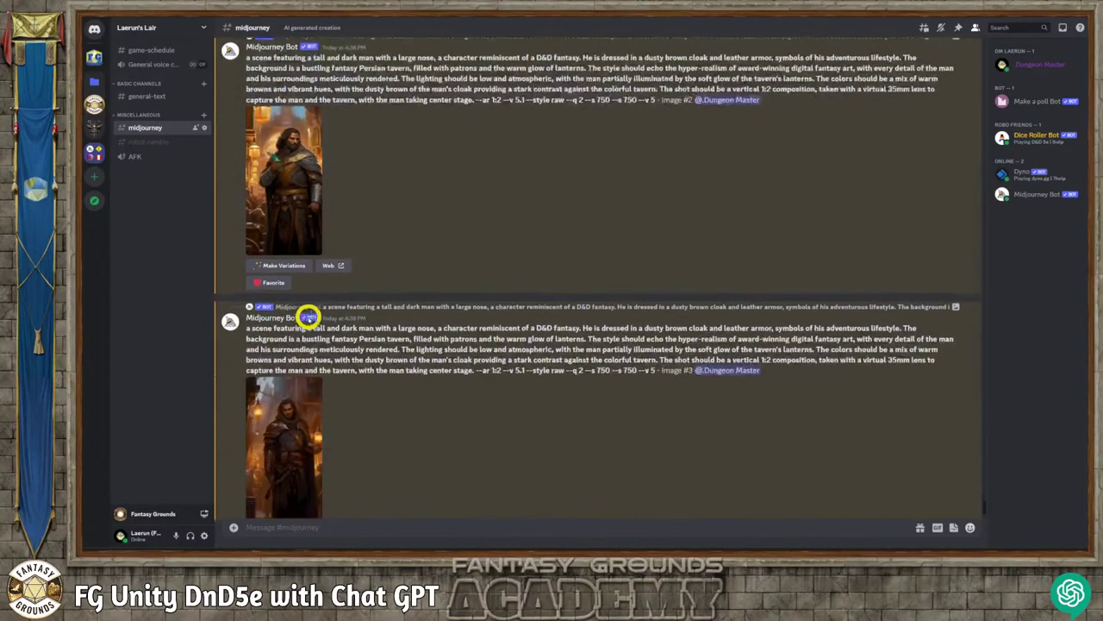
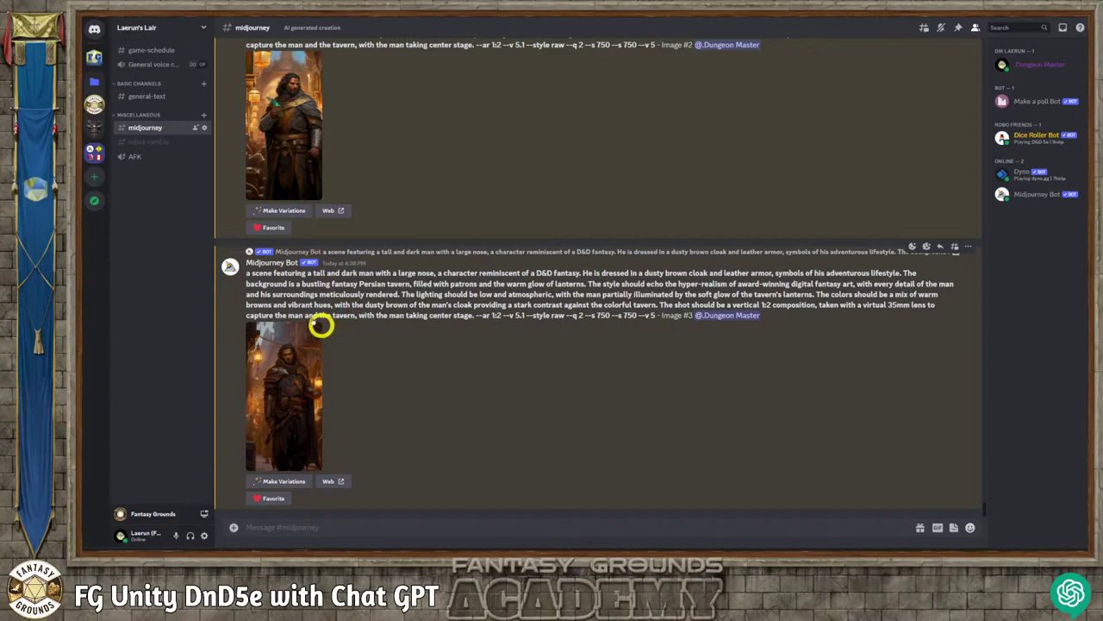
- Compare the candidate tavern portraits and preview Image #2 at full size
scroll(327, 319, "up", 1)
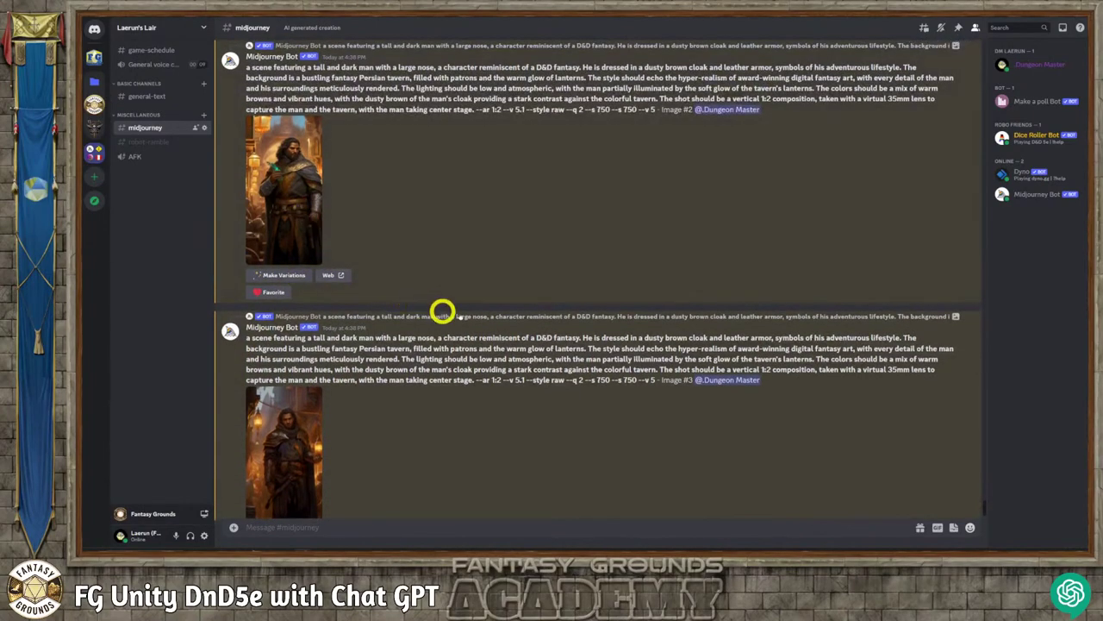
scroll(398, 336, "down", 1)
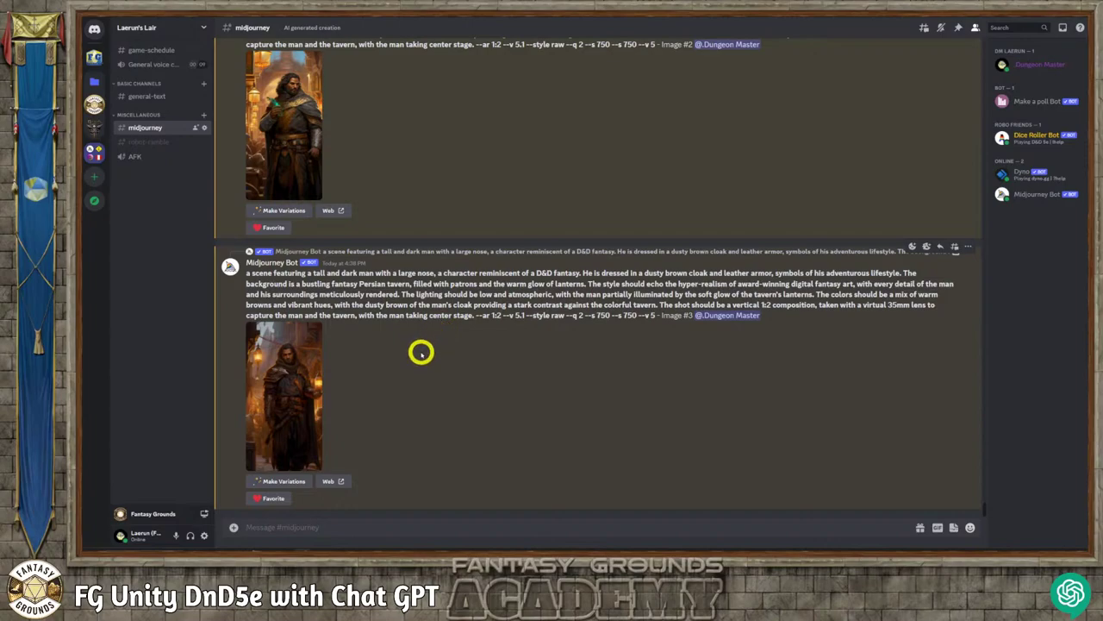
scroll(422, 349, "up", 2)
scroll(422, 349, "down", 2)
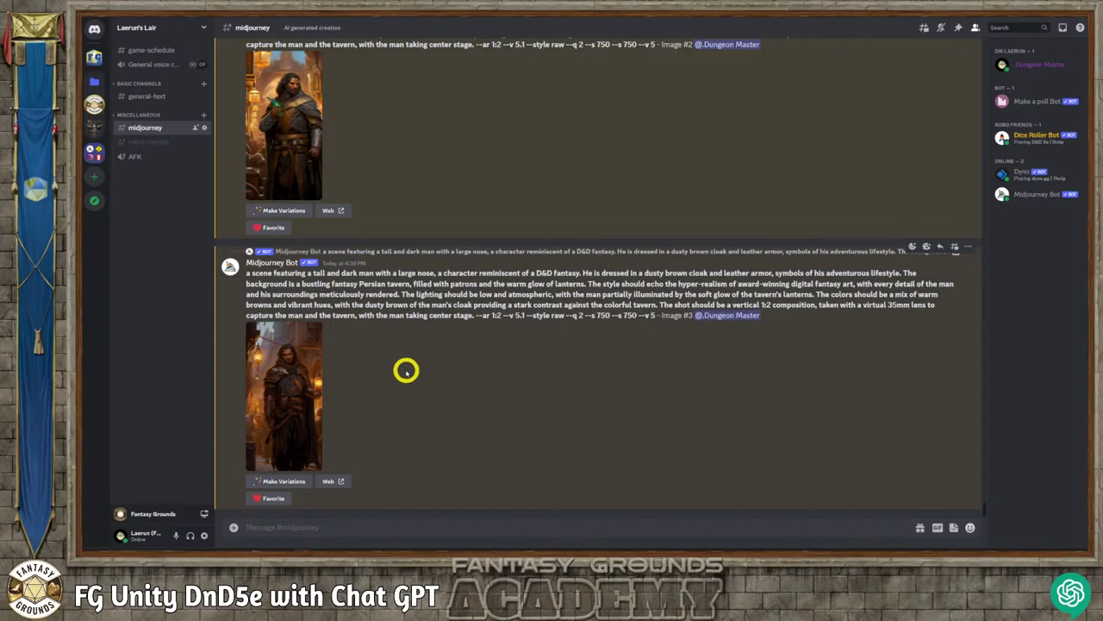
scroll(404, 364, "up", 3)
scroll(402, 373, "down", 3)
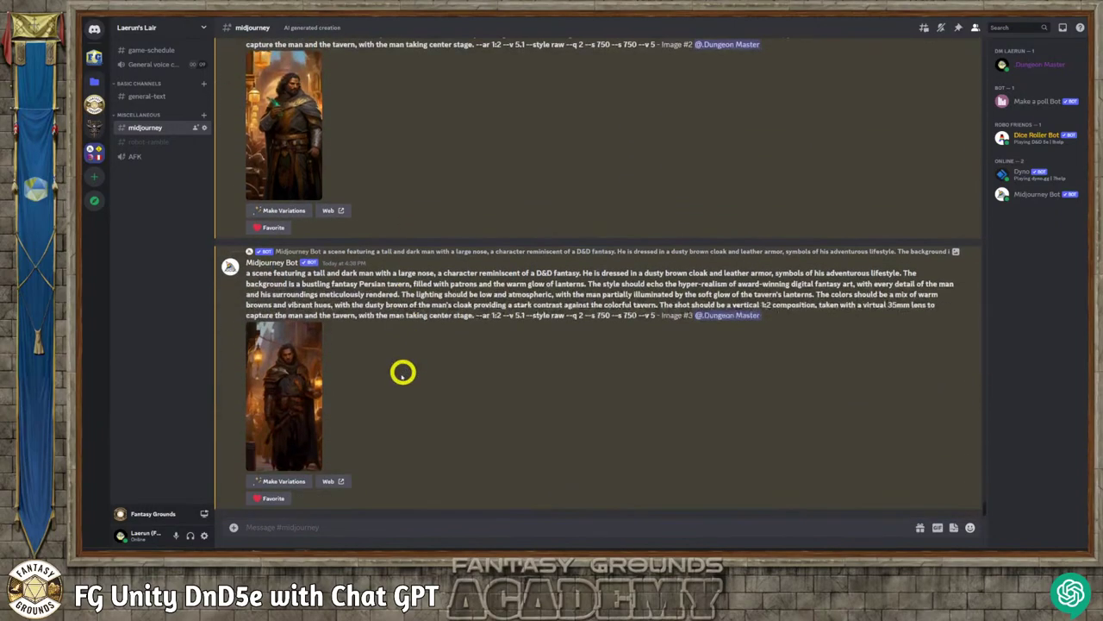
scroll(399, 374, "up", 10)
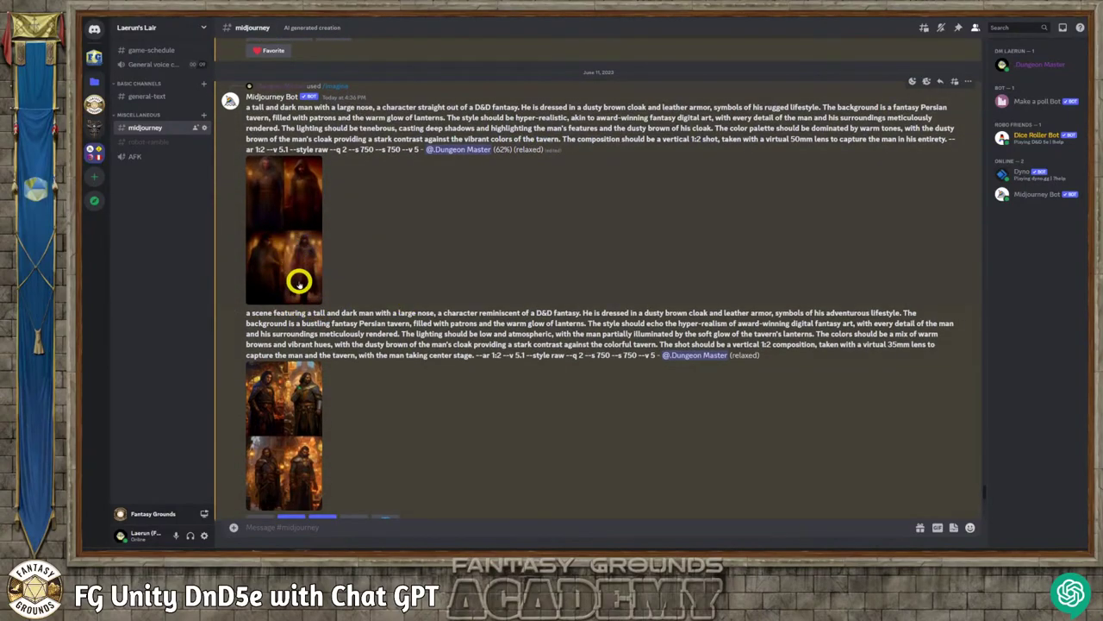
scroll(298, 281, "down", 6)
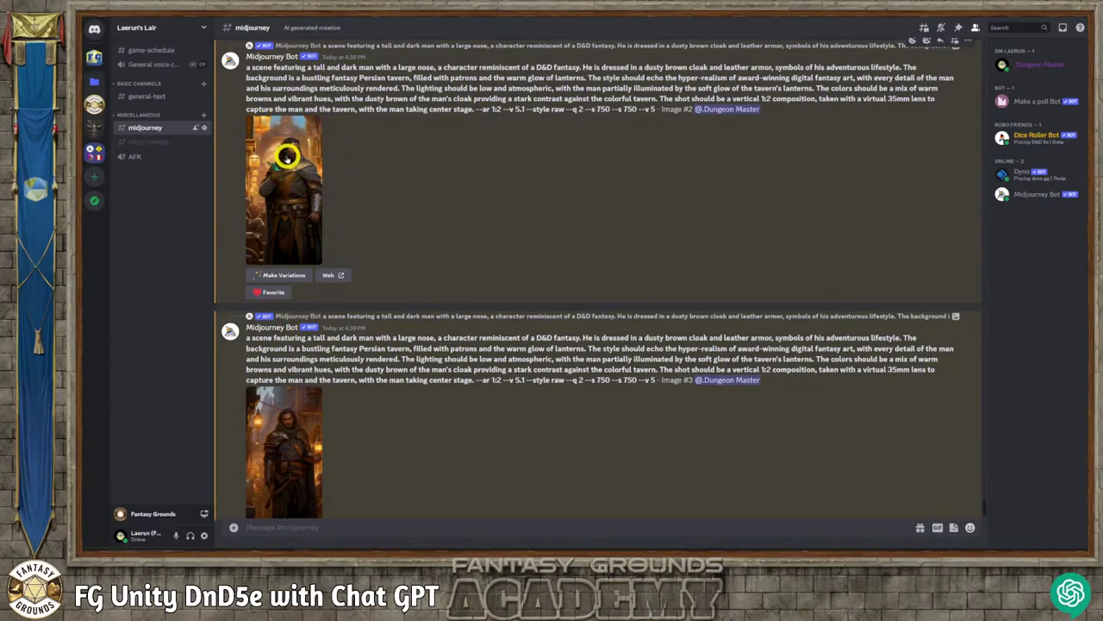
scroll(341, 293, "up", 2)
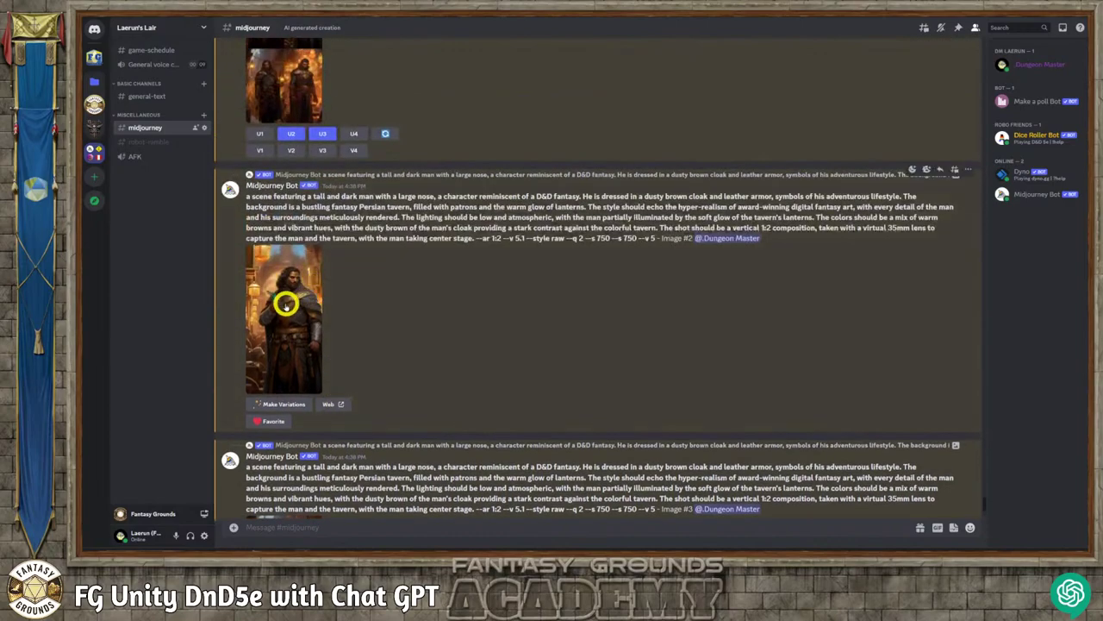
left_click(285, 301)
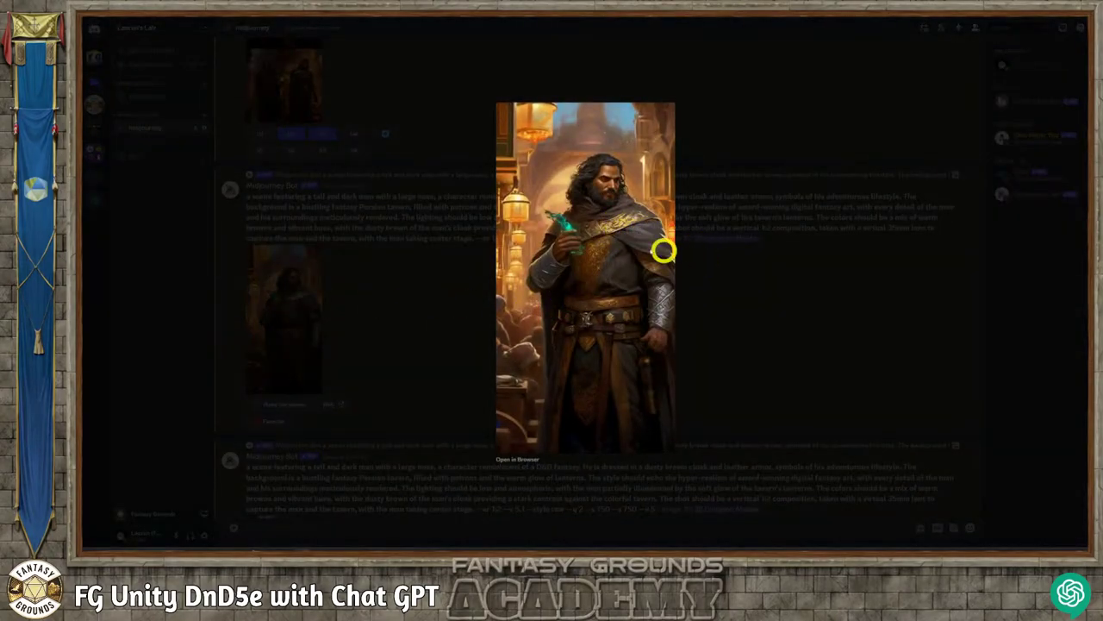
left_click(734, 293)
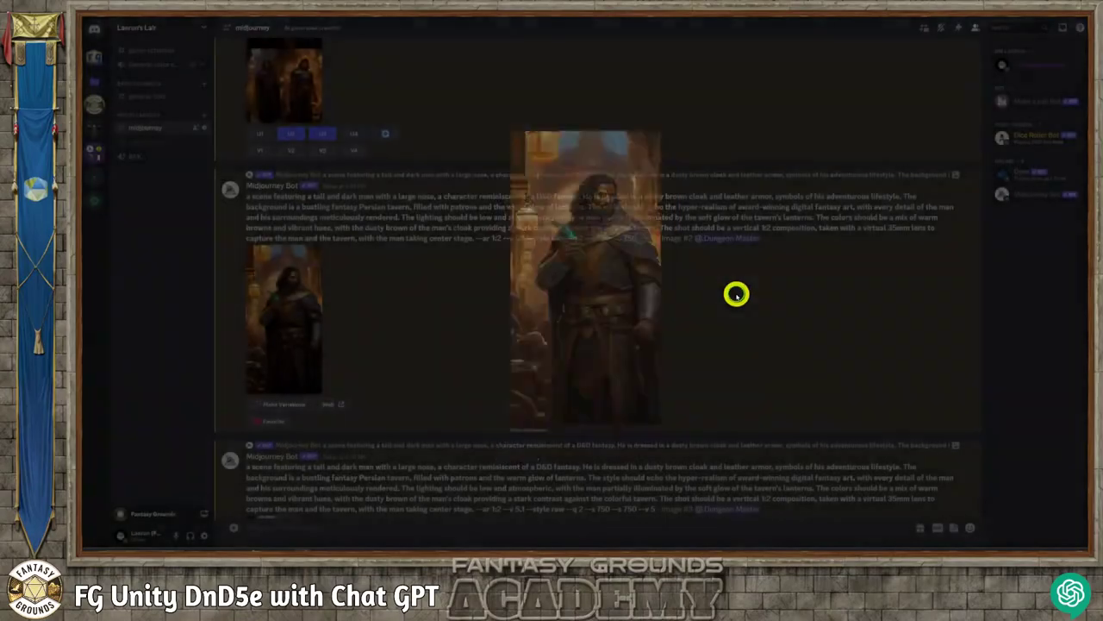
- Preview the new four-portrait grid and upscale its third image with U3
scroll(413, 349, "down", 1)
scroll(413, 349, "down", 5)
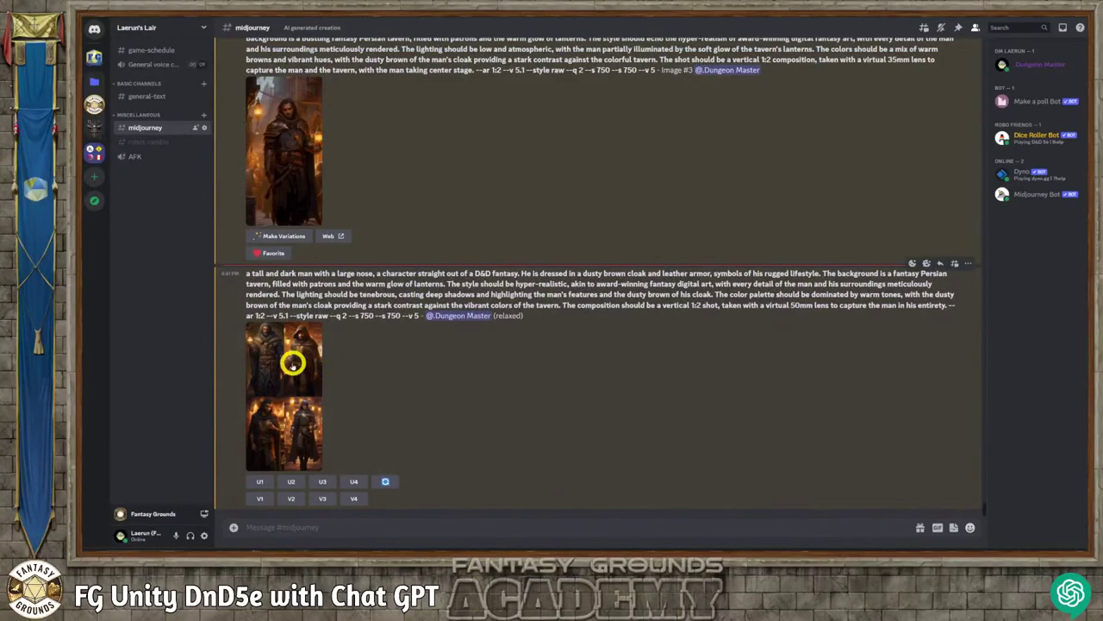
left_click(307, 367)
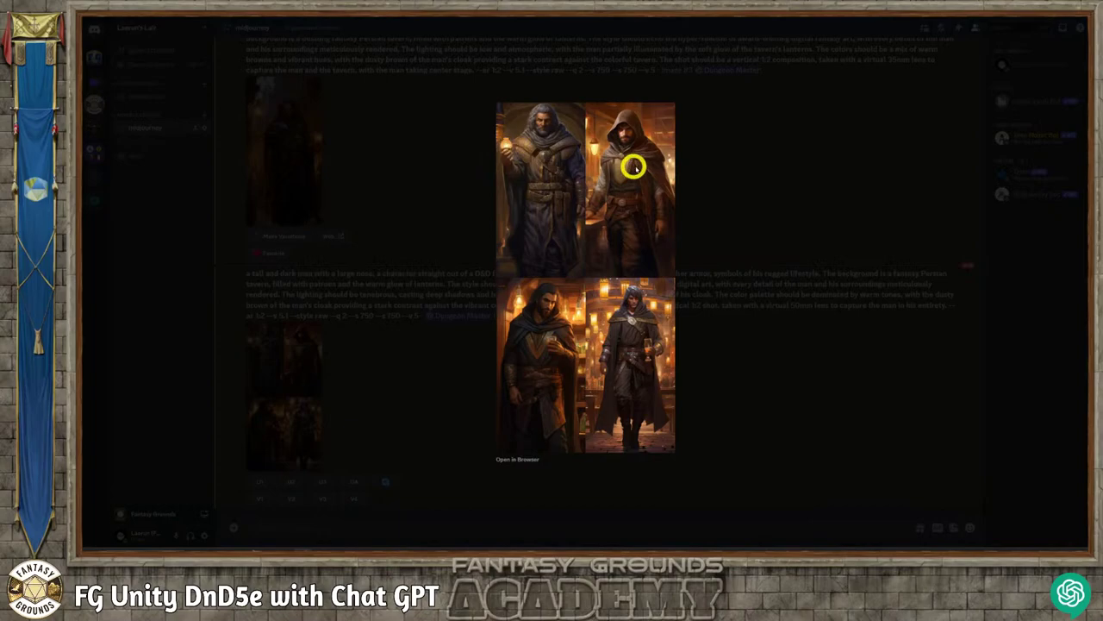
left_click(758, 326)
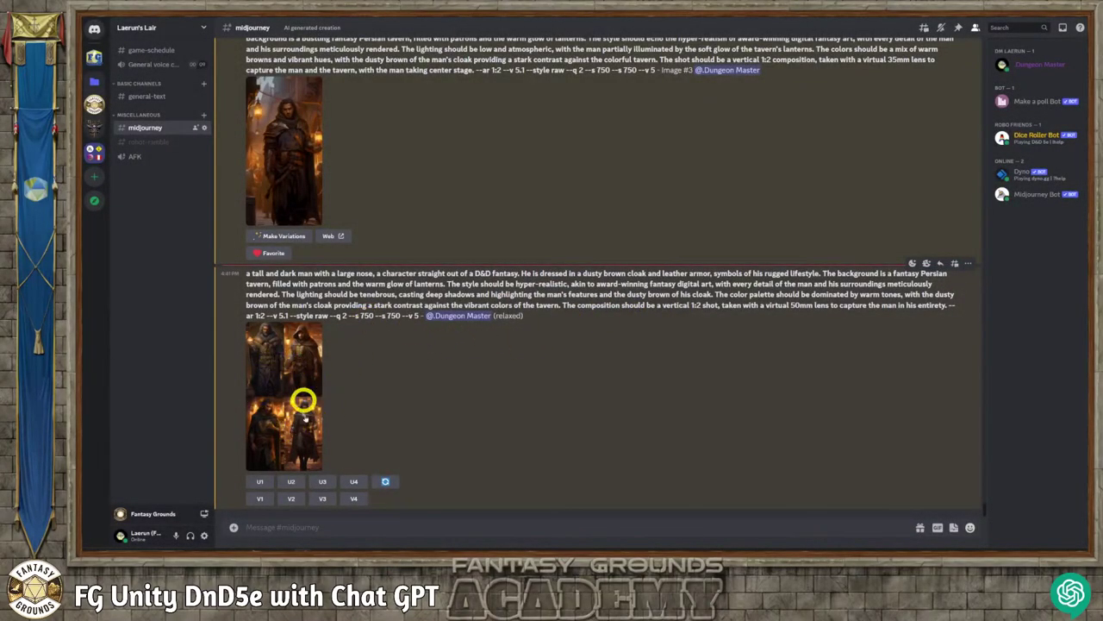
left_click(323, 483)
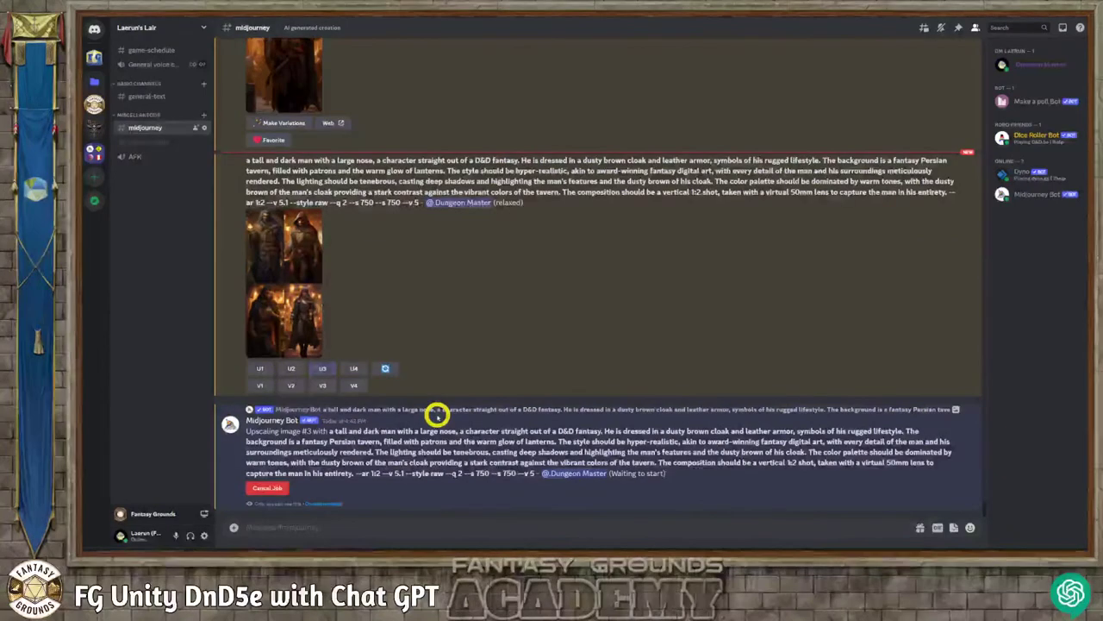
- Preview the Image #3 portrait, then reopen Image #2 at full size
scroll(465, 413, "up", 10)
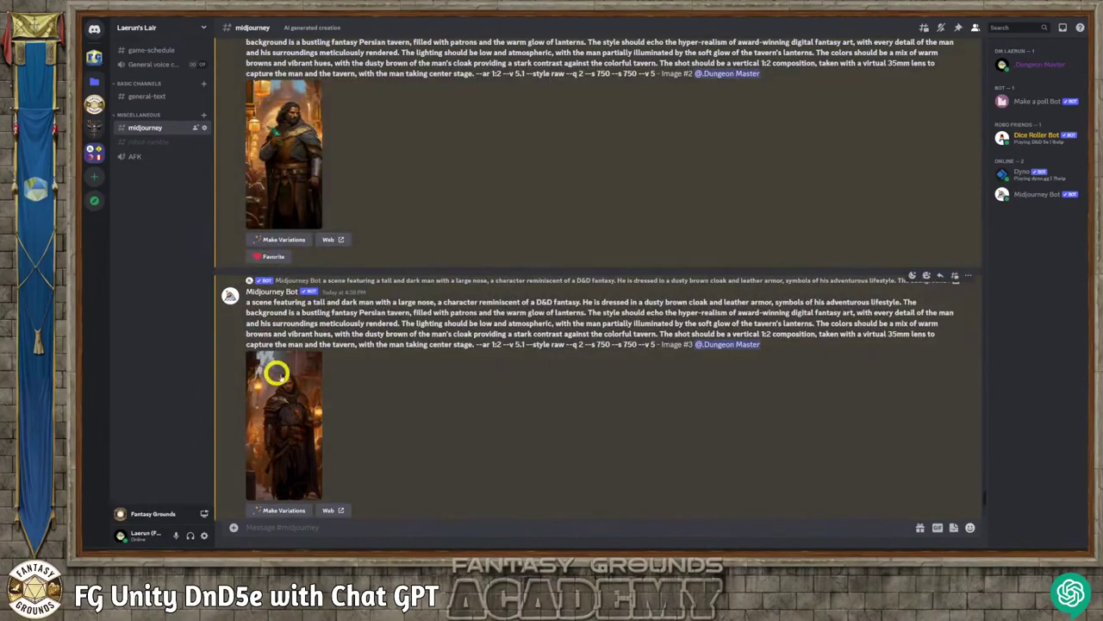
scroll(282, 380, "down", 5)
scroll(259, 226, "up", 2)
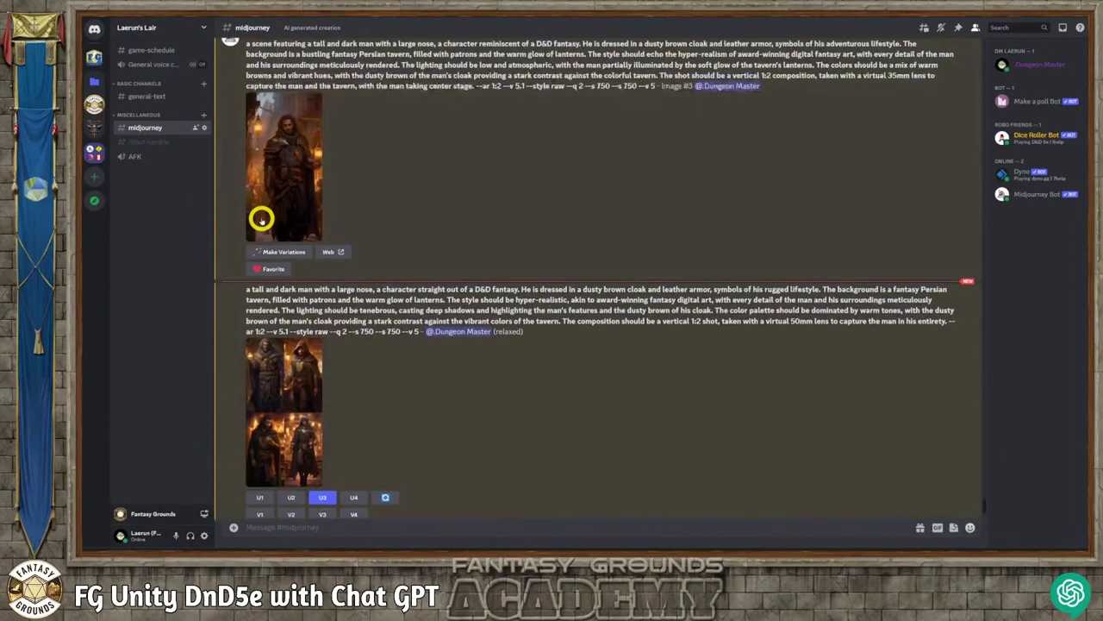
left_click(275, 172)
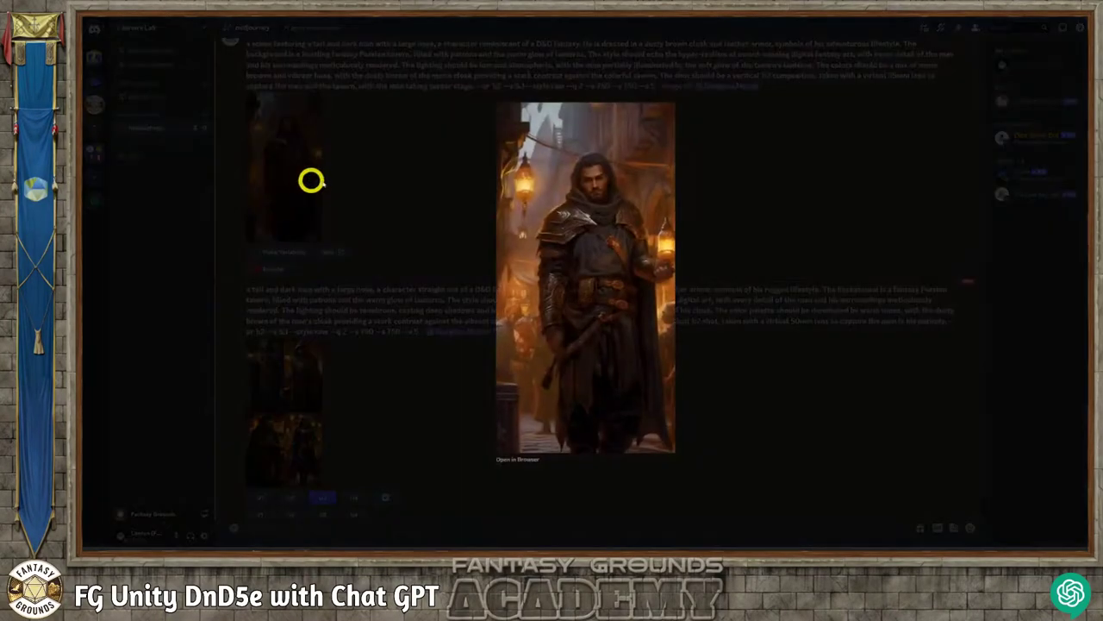
left_click(390, 210)
scroll(302, 227, "down", 6)
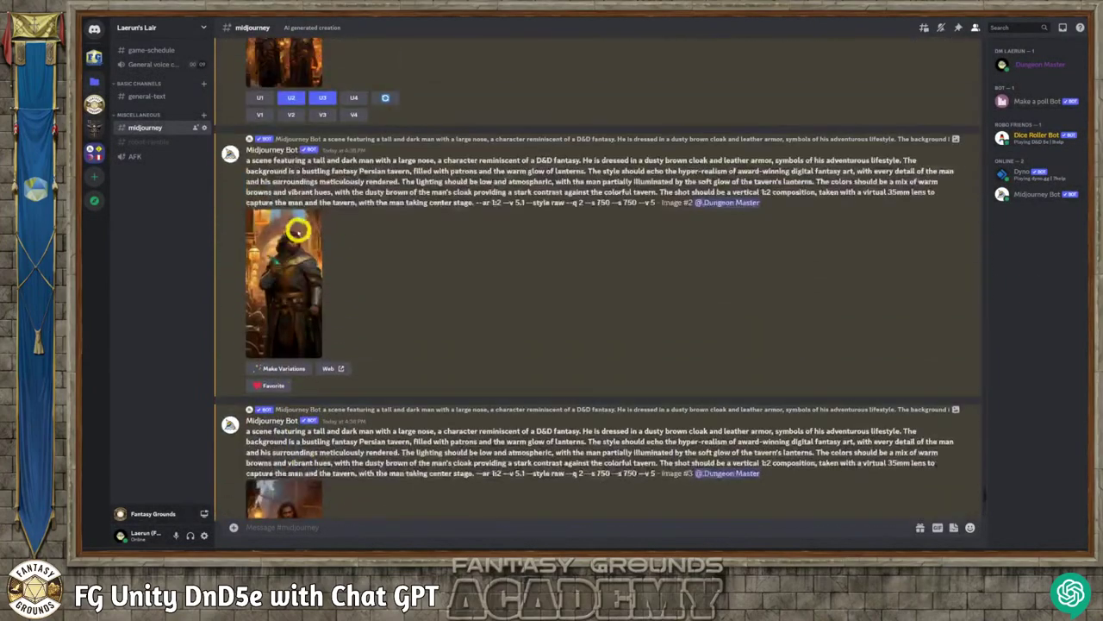
left_click(295, 246)
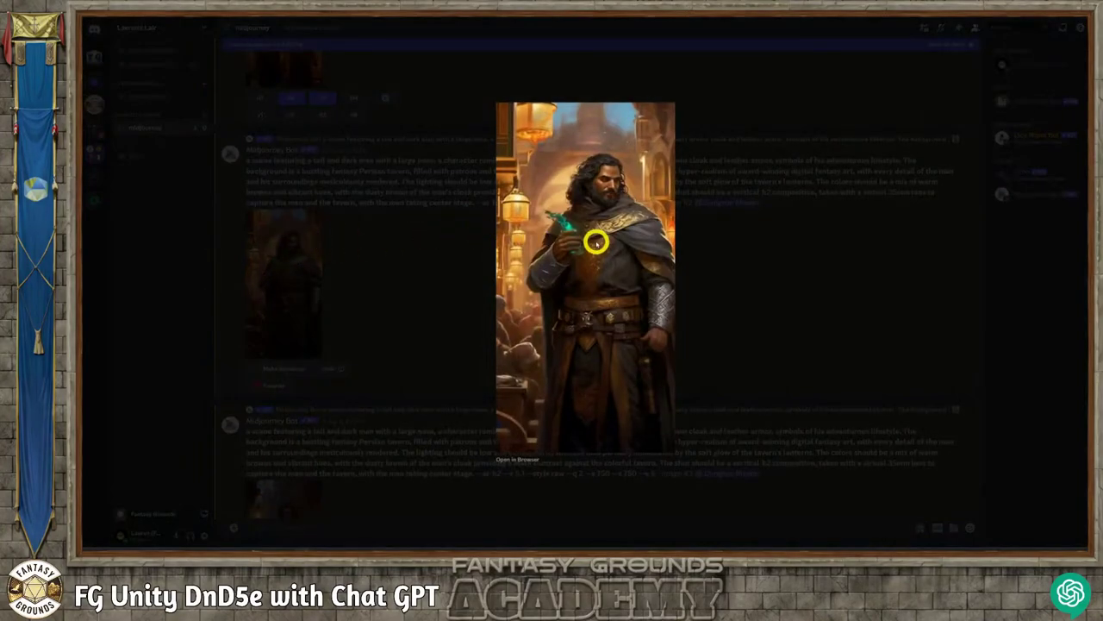
- Save the full-size cloaked man portrait to Downloads under the new name Eerven_NPC
key("alt+Tab")
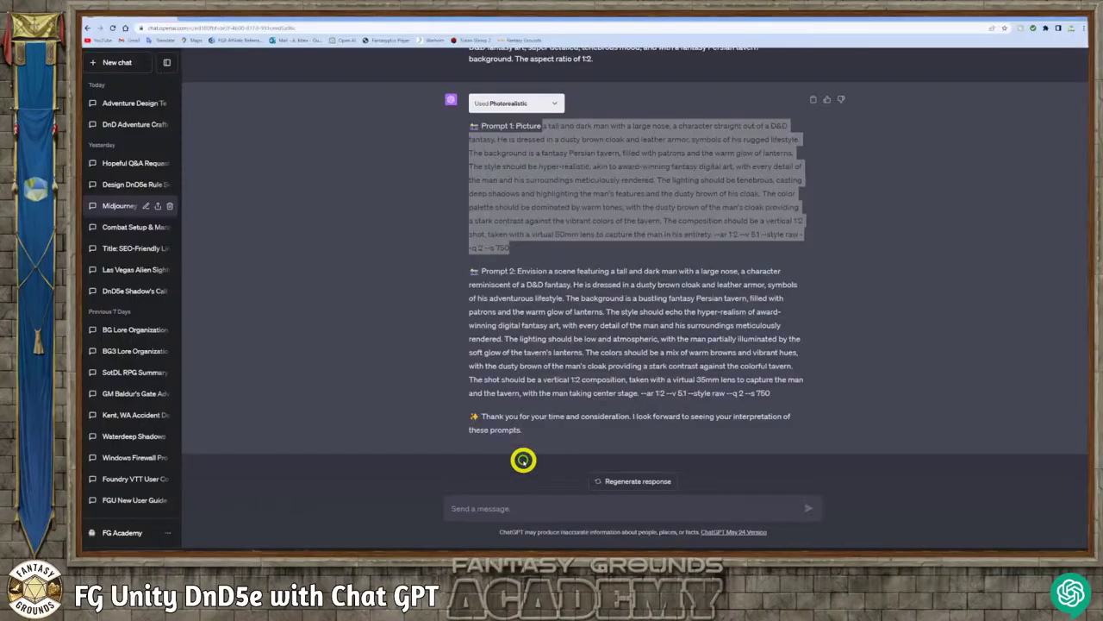
key("alt+Tab")
right_click(580, 257)
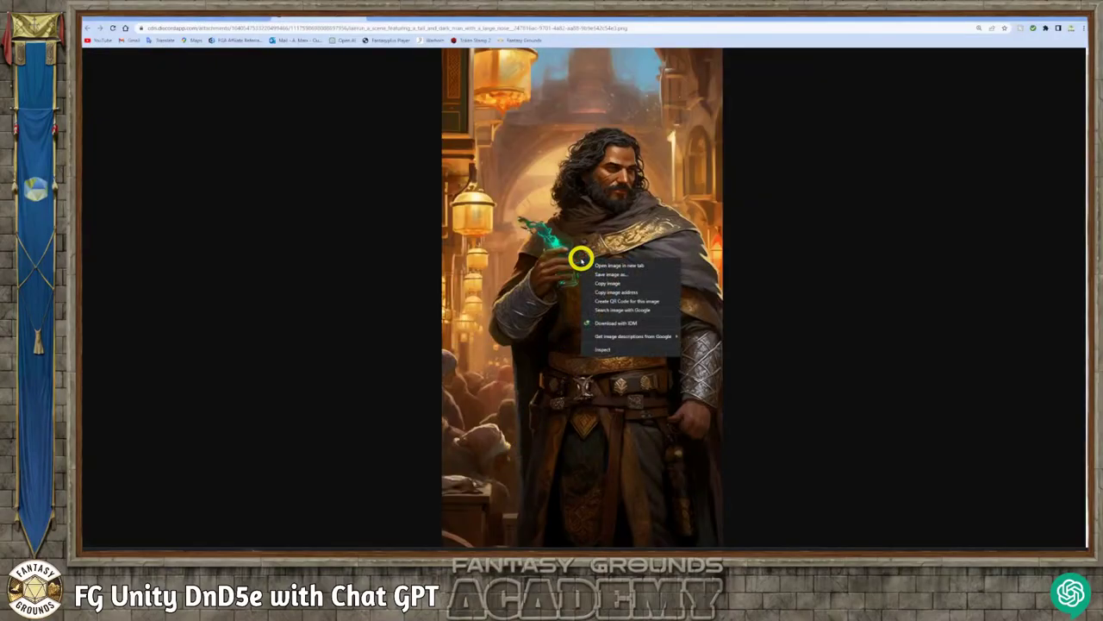
left_click(609, 274)
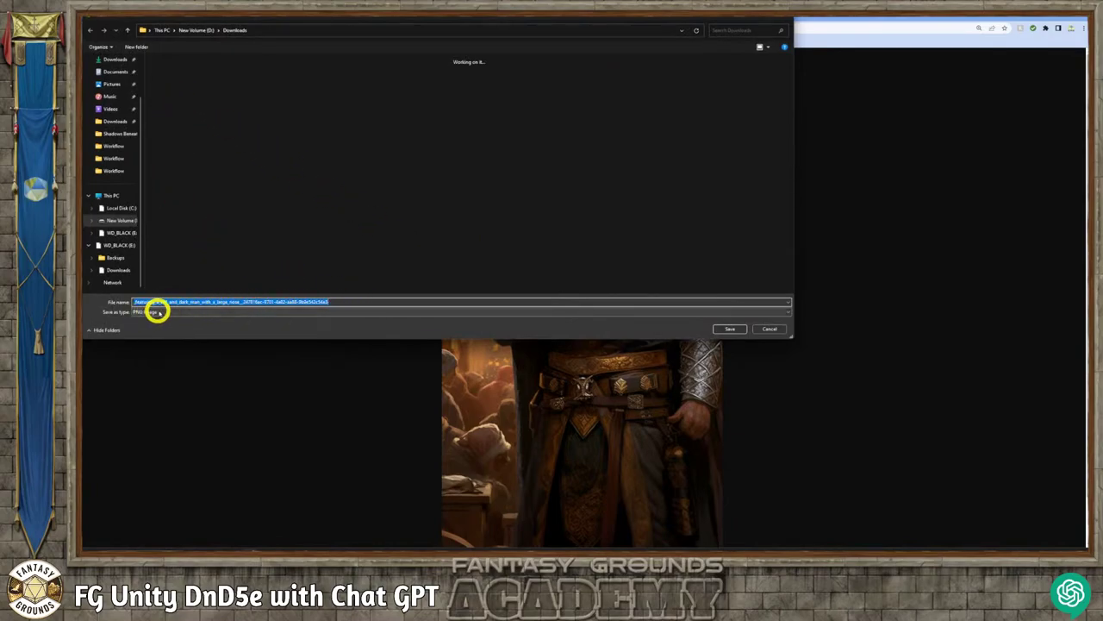
left_click(346, 281)
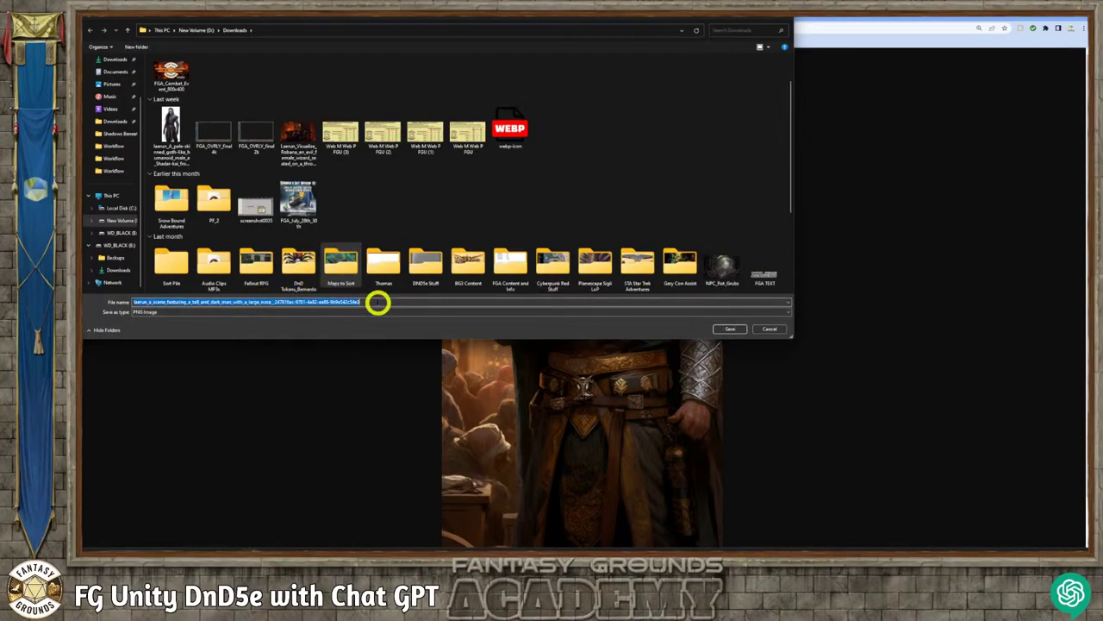
double_click(360, 302)
left_click_drag(361, 301, 98, 297)
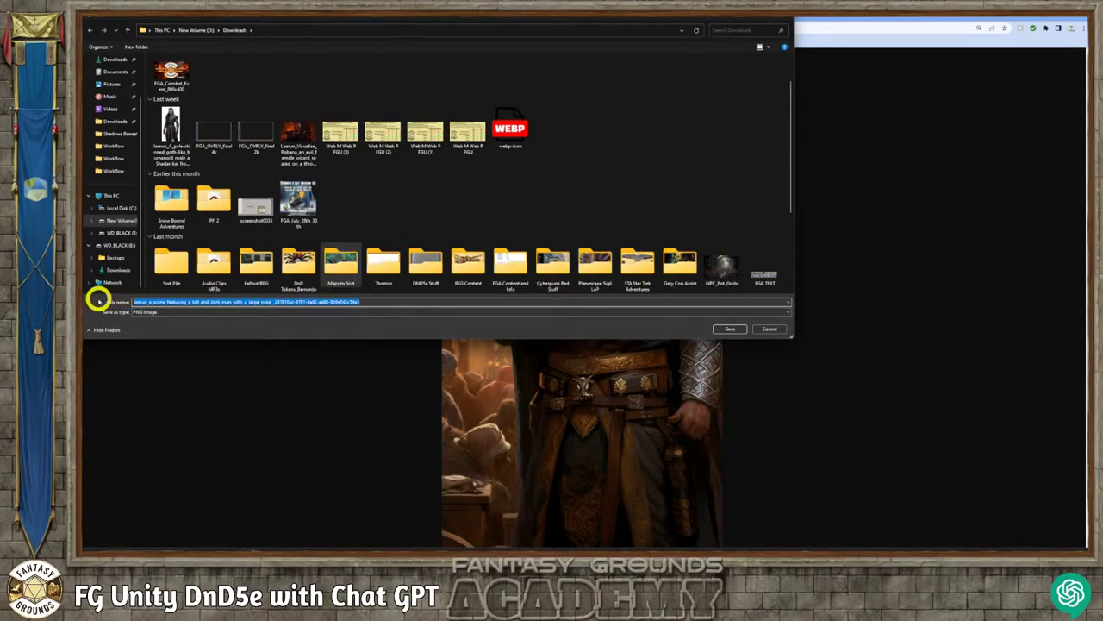
key("BackSpace")
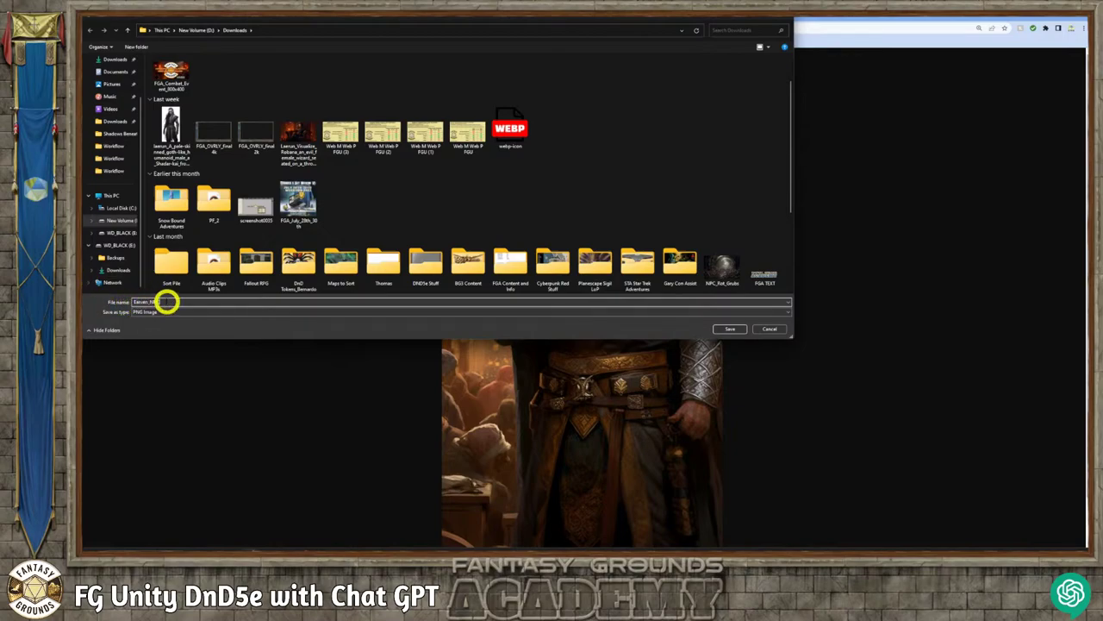
left_click(173, 303)
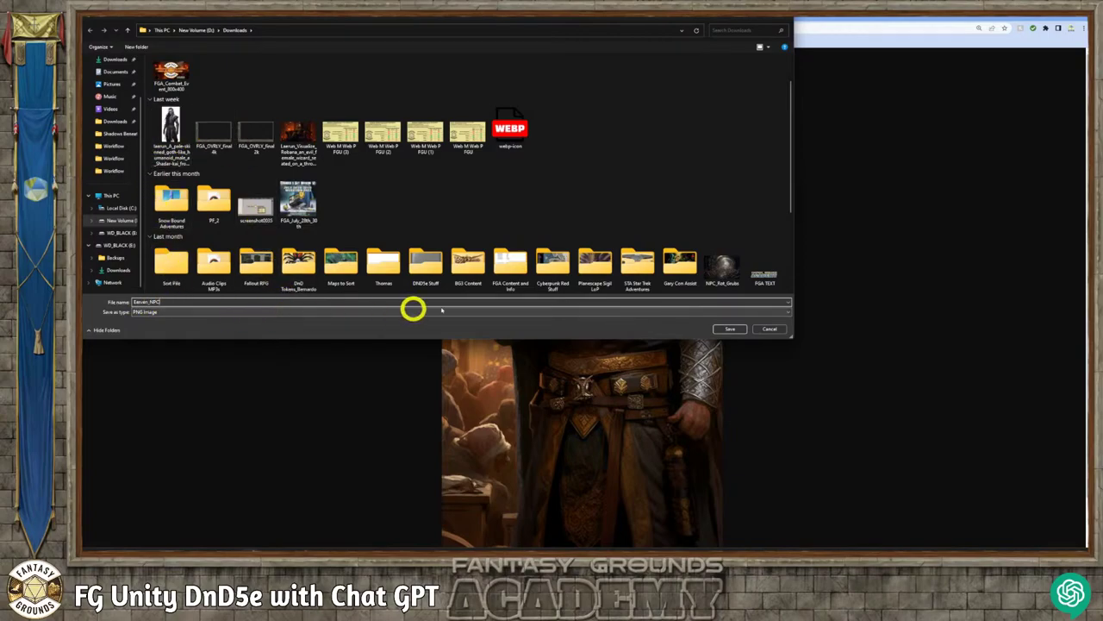
left_click(733, 331)
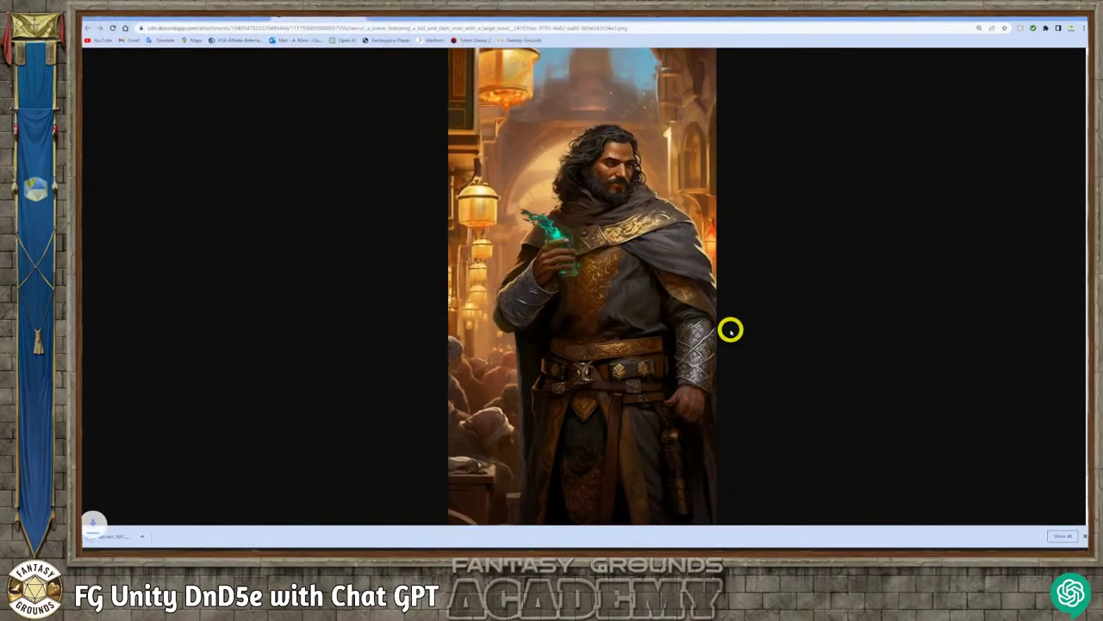
- Load the Roll Advantage Token Stamp site from the address bar suggestion
left_click(379, 27)
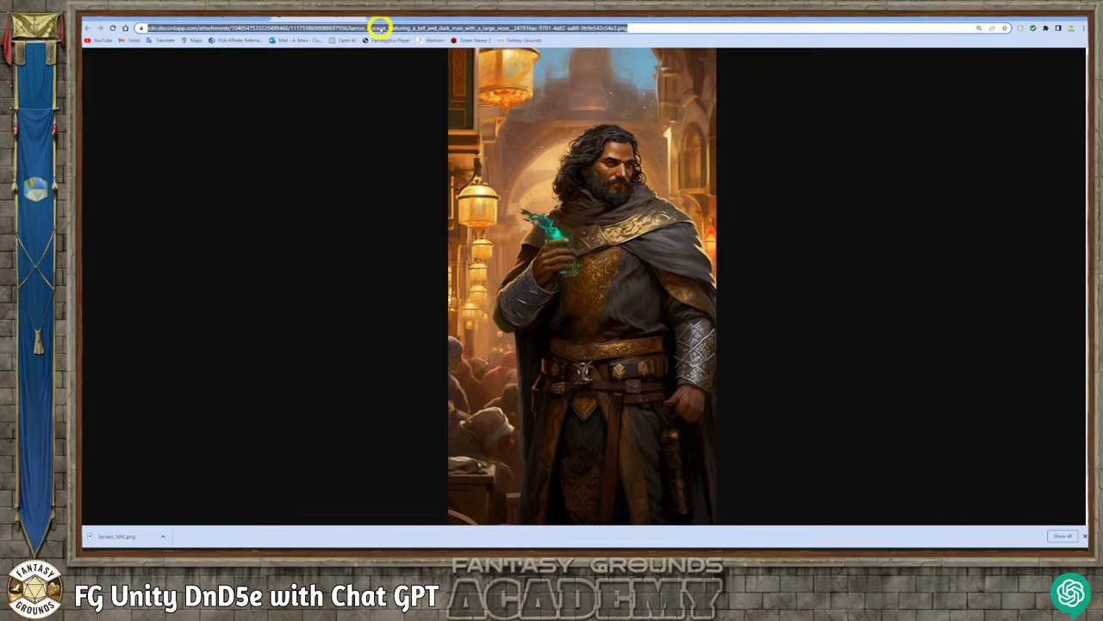
type("rolladvantage.com/tokenstamp/")
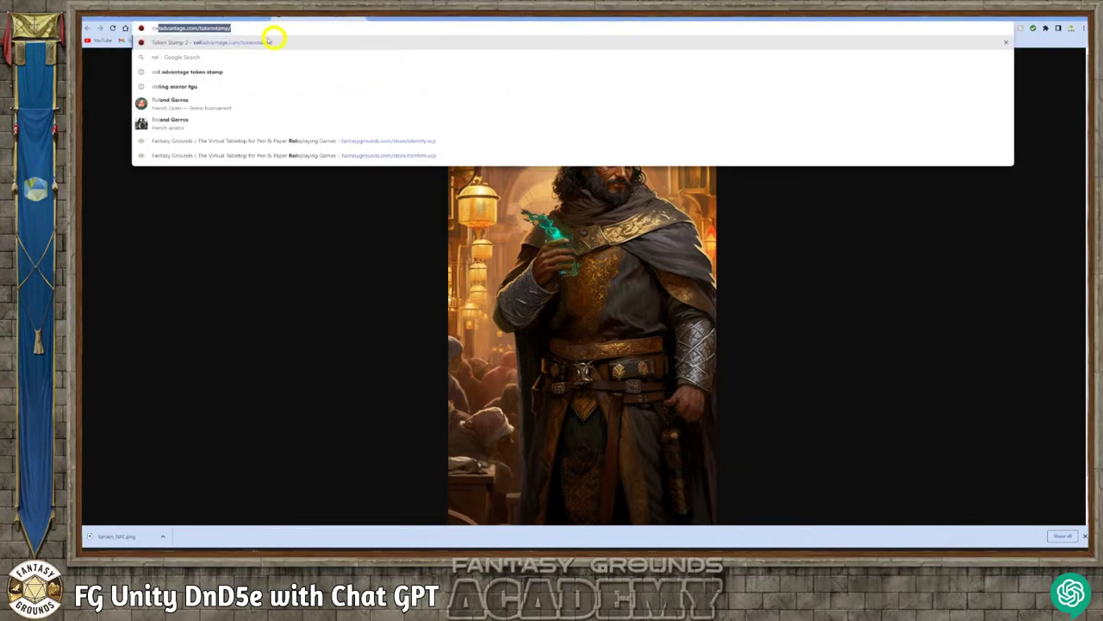
left_click(218, 26)
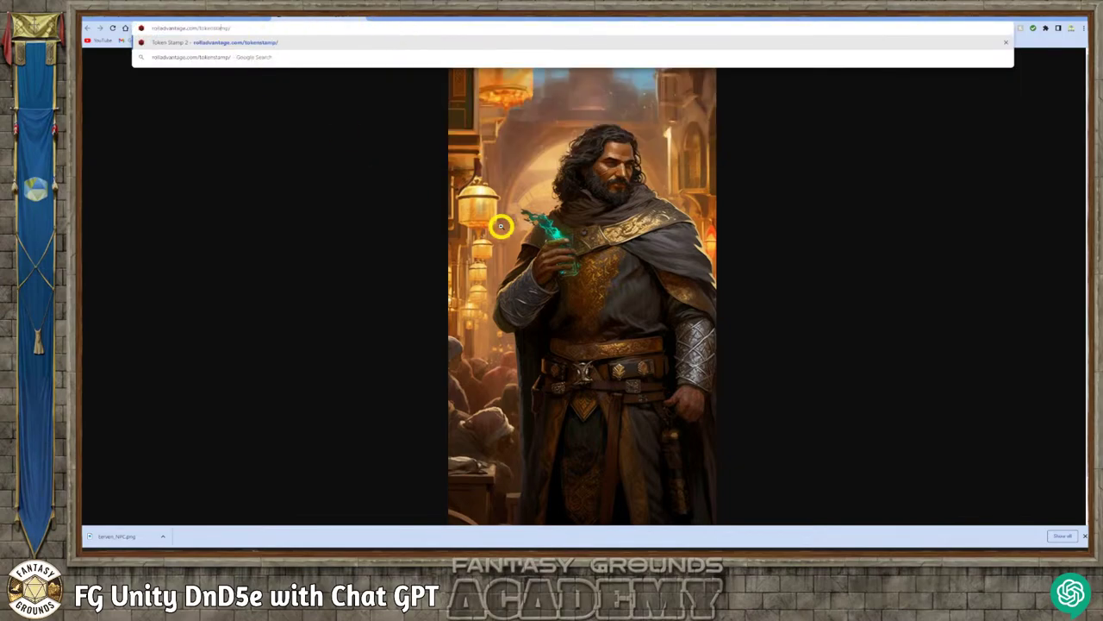
key("Return")
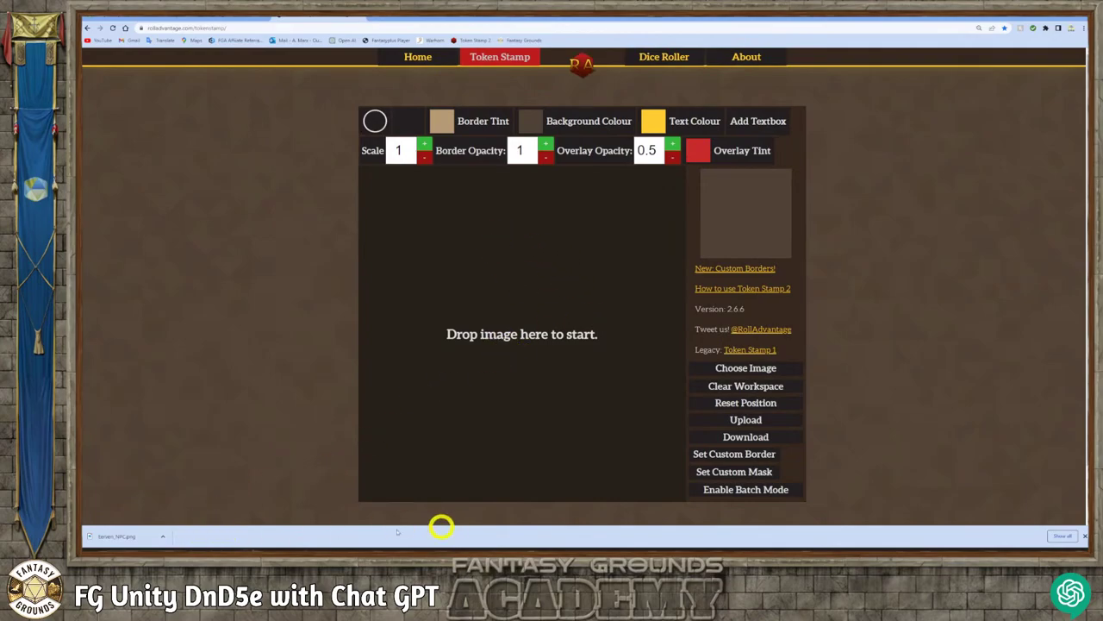
- Open the folder containing Eerven_NPC.png, then return to the Token Stamp page
left_click(1062, 536)
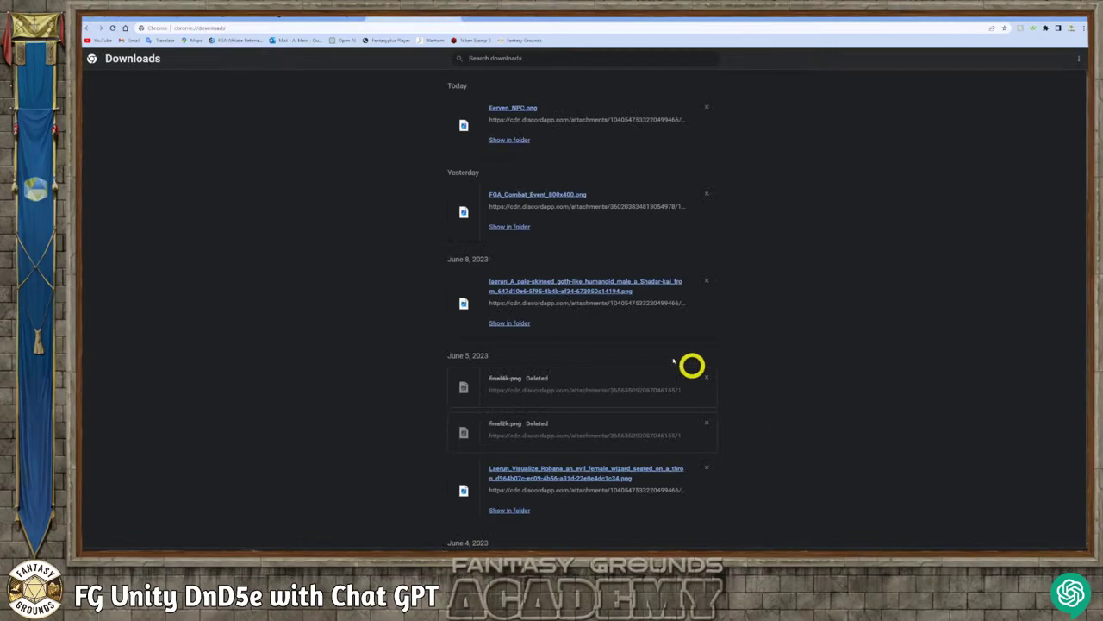
left_click(518, 140)
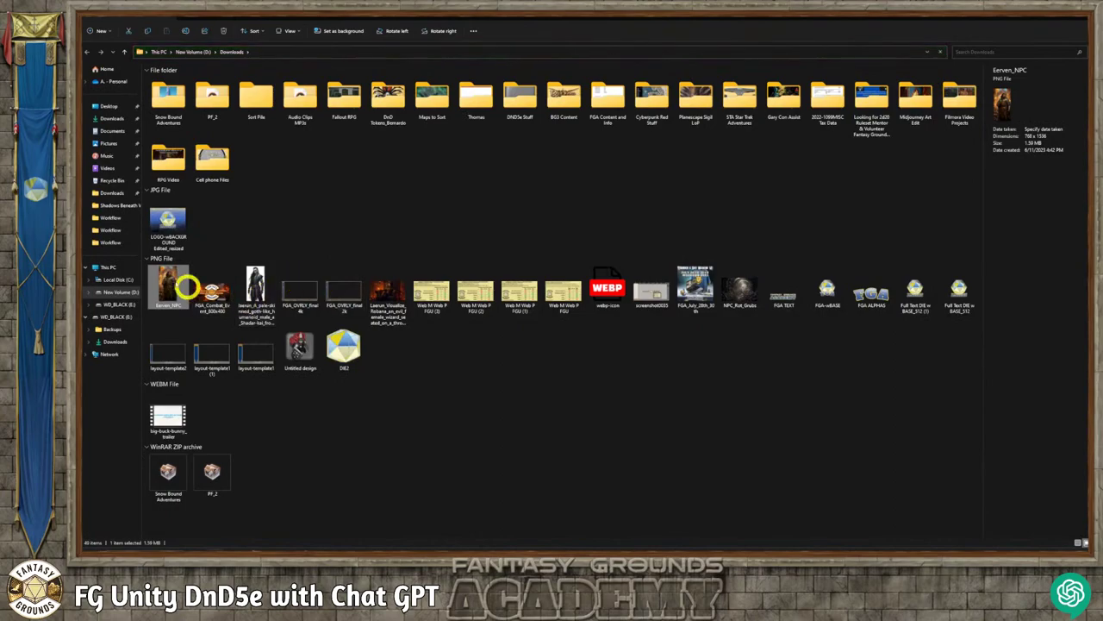
left_click(1062, 19)
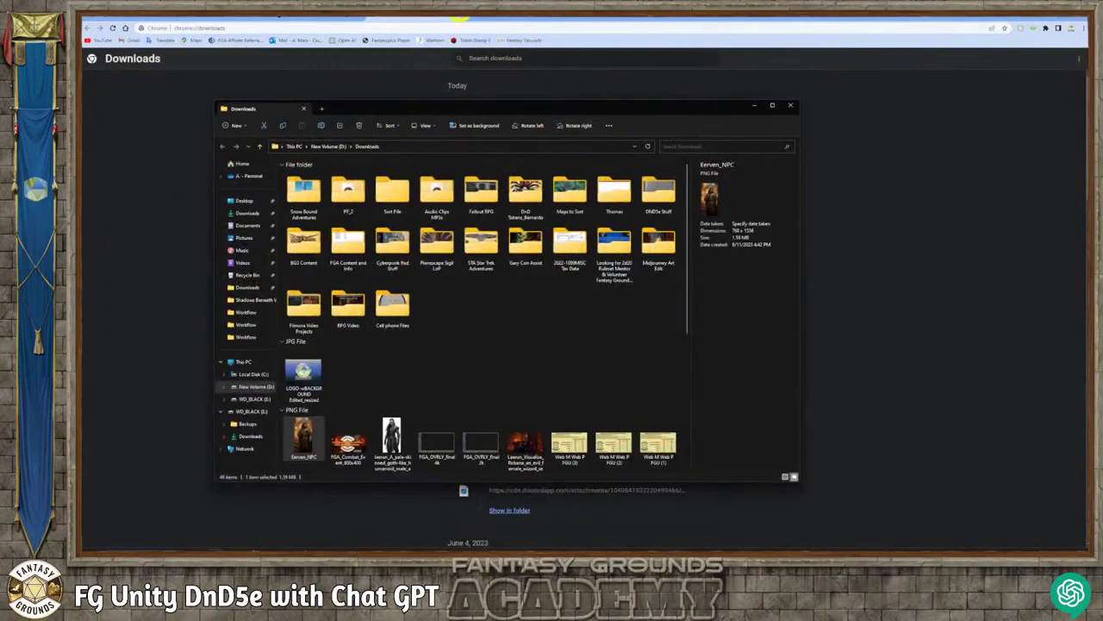
left_click(457, 17)
left_click(457, 17)
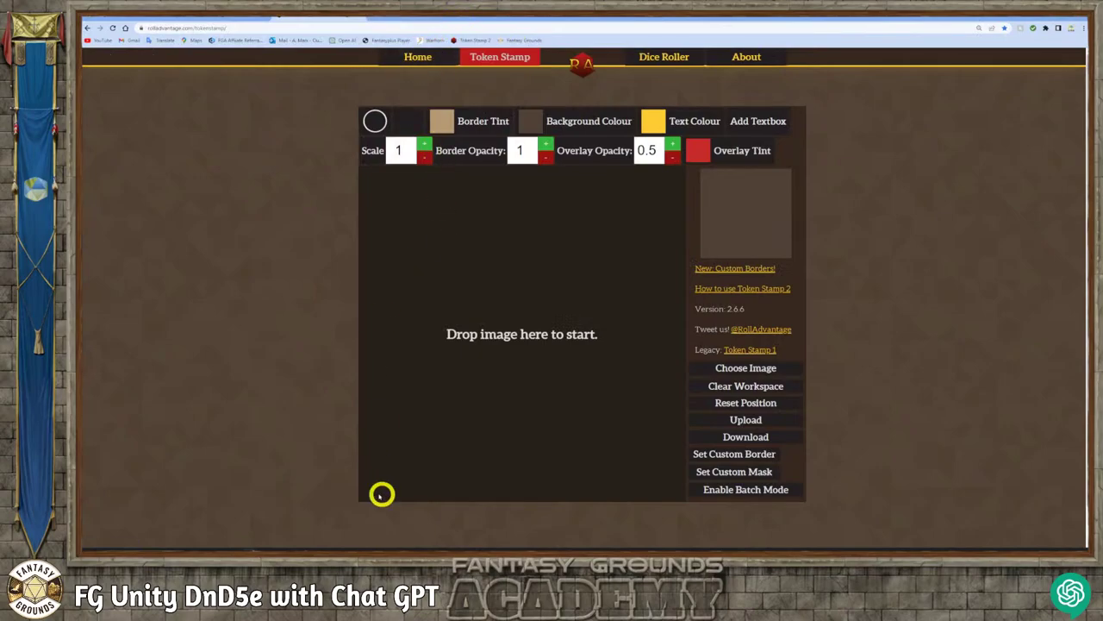
- Drag Eerven_NPC.png from the Downloads folder into the Token Stamp workspace
mouse_move(216, 548)
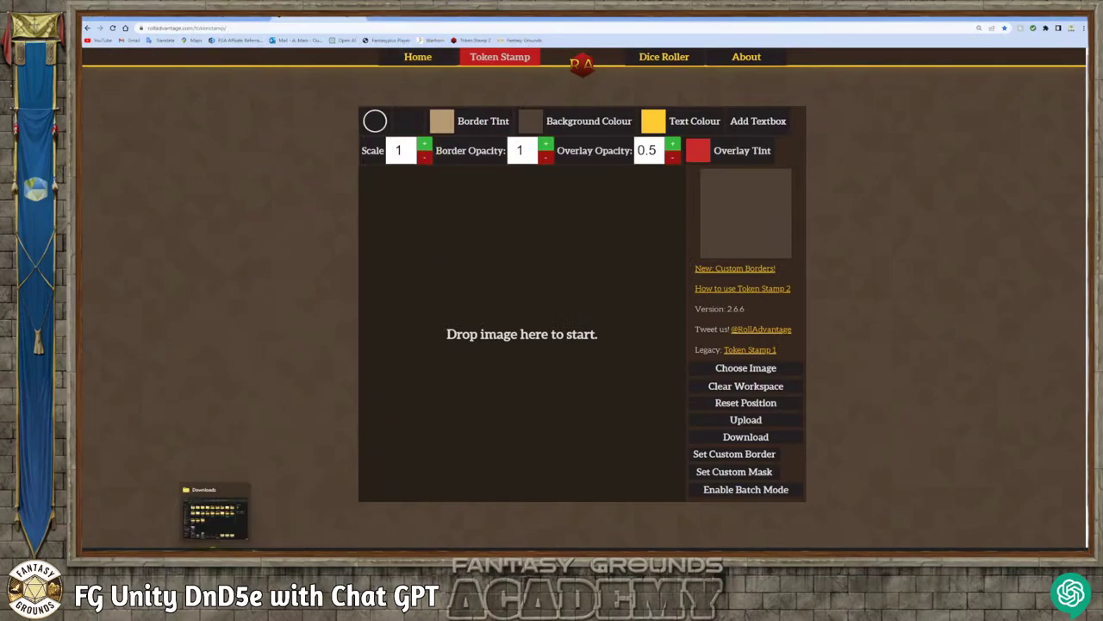
left_click(215, 515)
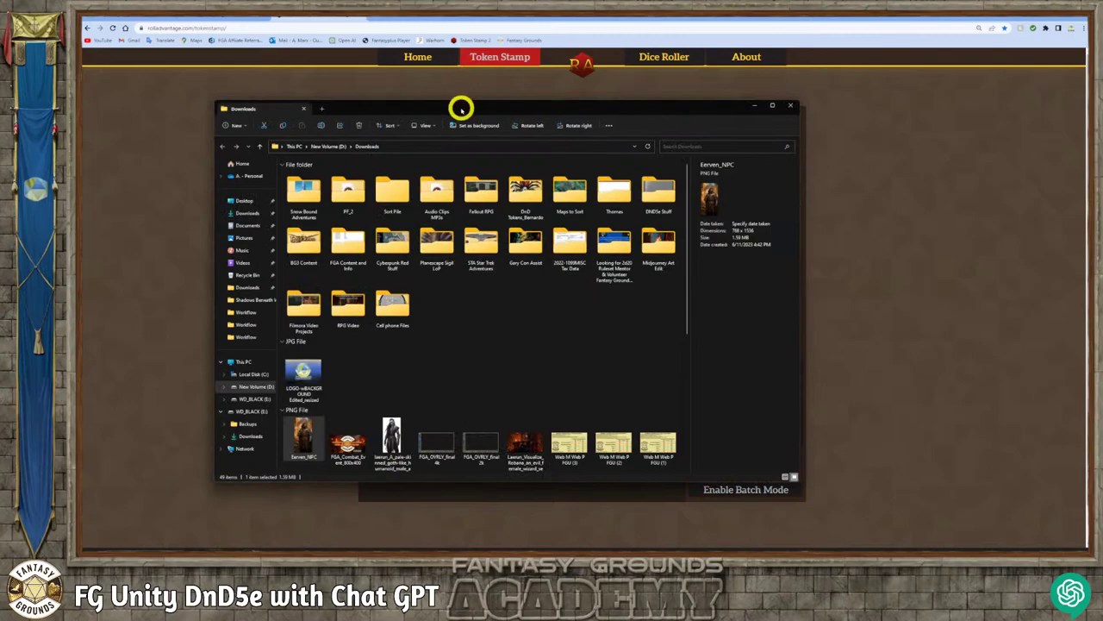
left_click_drag(461, 108, 773, 147)
scroll(638, 311, "down", 3)
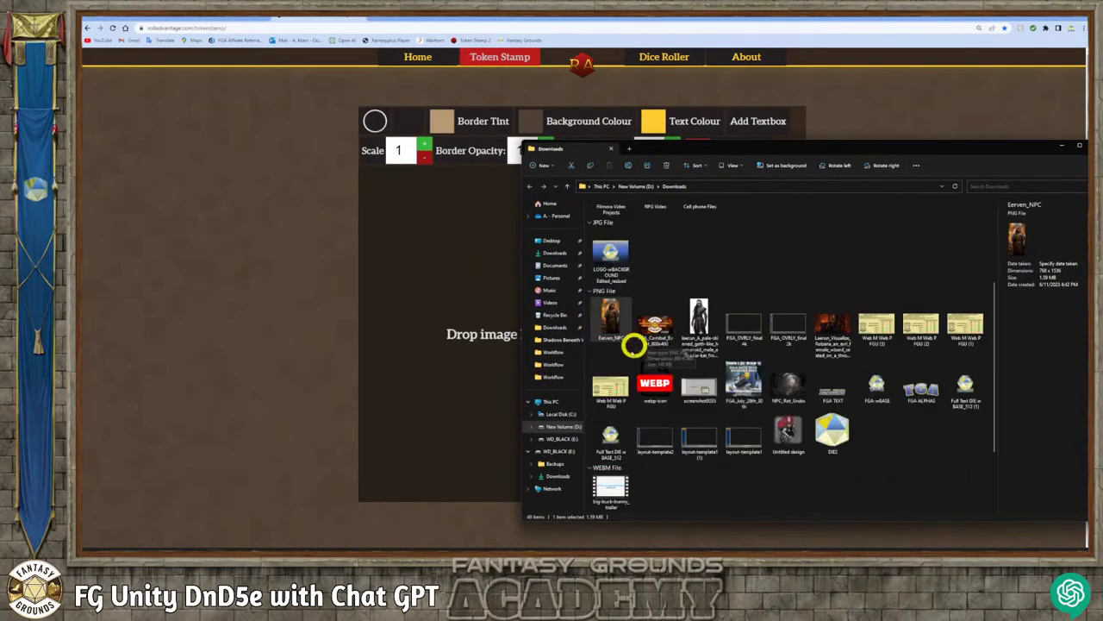
left_click_drag(612, 321, 422, 259)
- Enlarge and reposition the portrait so the token preview frames the cloaked man
scroll(746, 366, "down", 1)
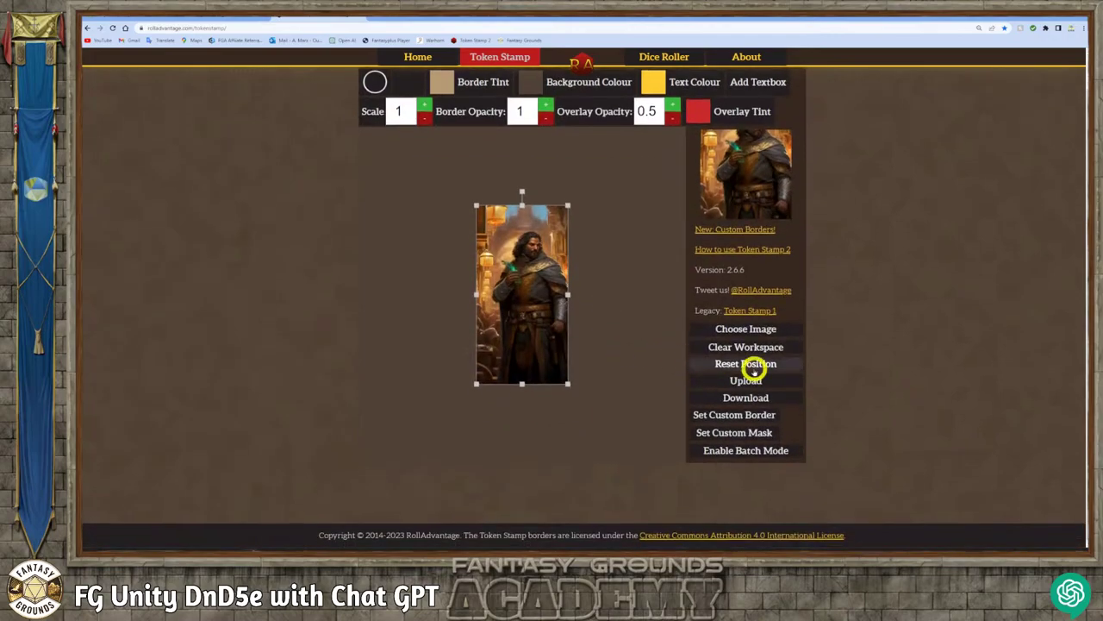
scroll(607, 436, "up", 1)
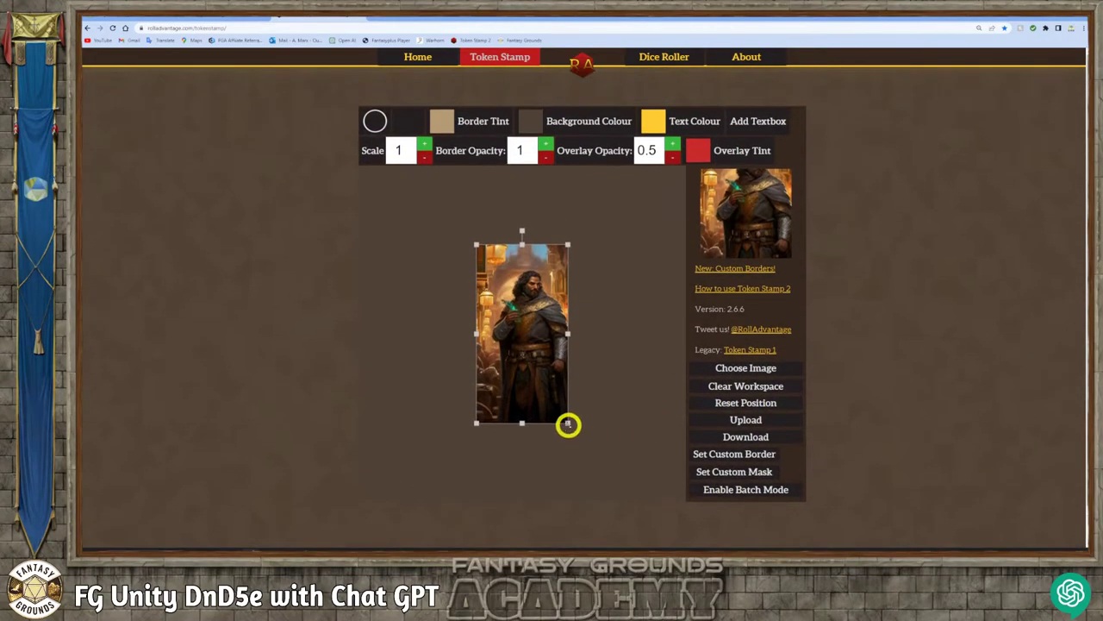
left_click_drag(568, 424, 578, 433)
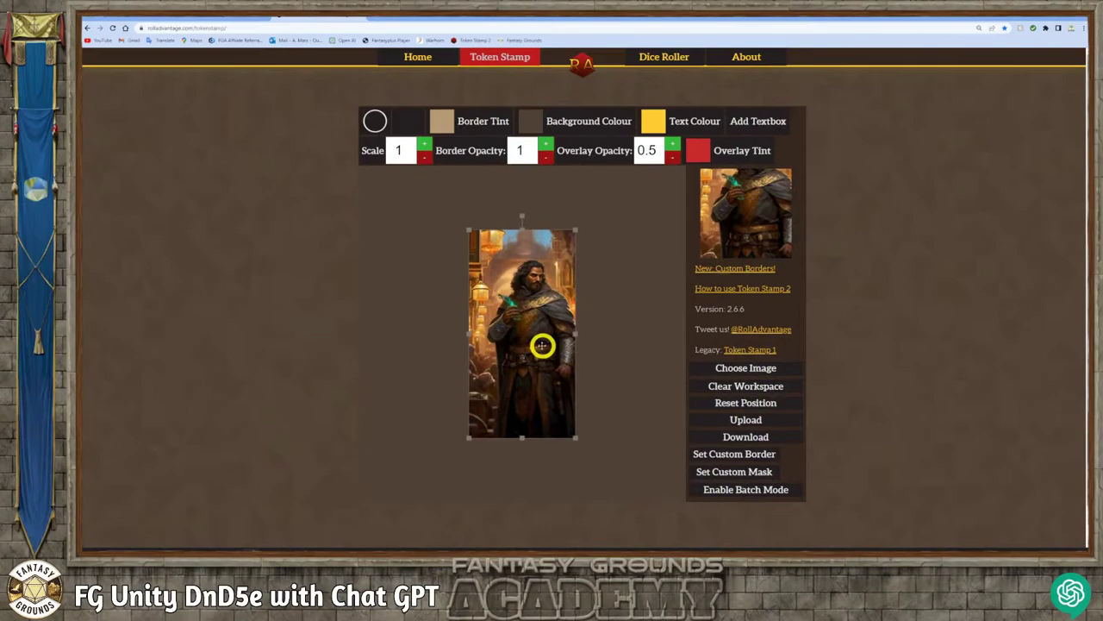
left_click_drag(542, 345, 532, 374)
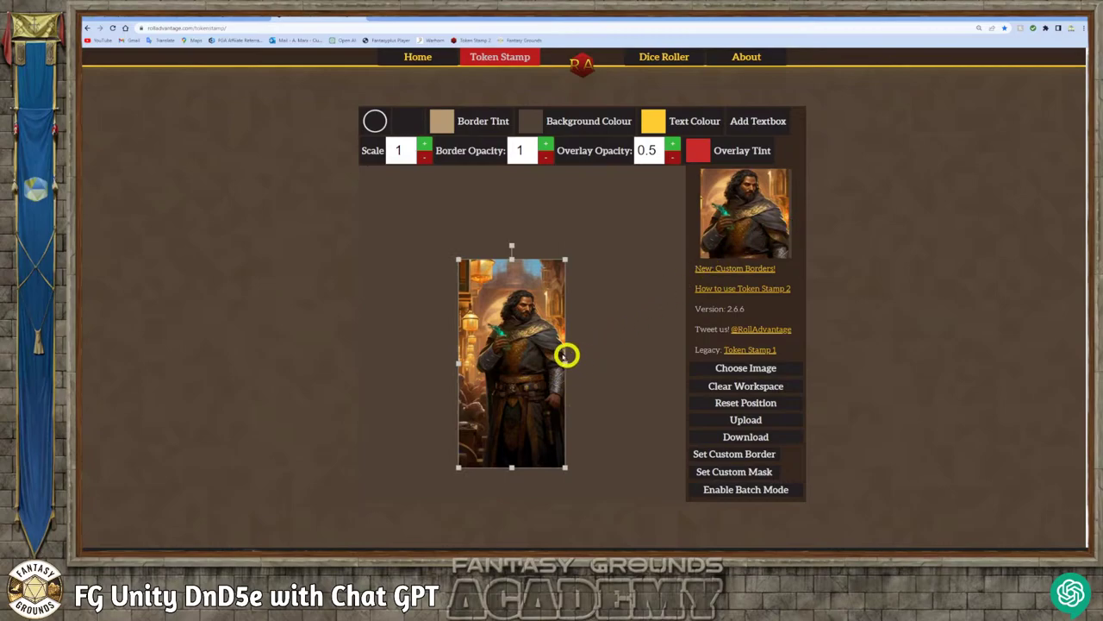
left_click_drag(565, 258, 572, 250)
left_click_drag(512, 302, 513, 314)
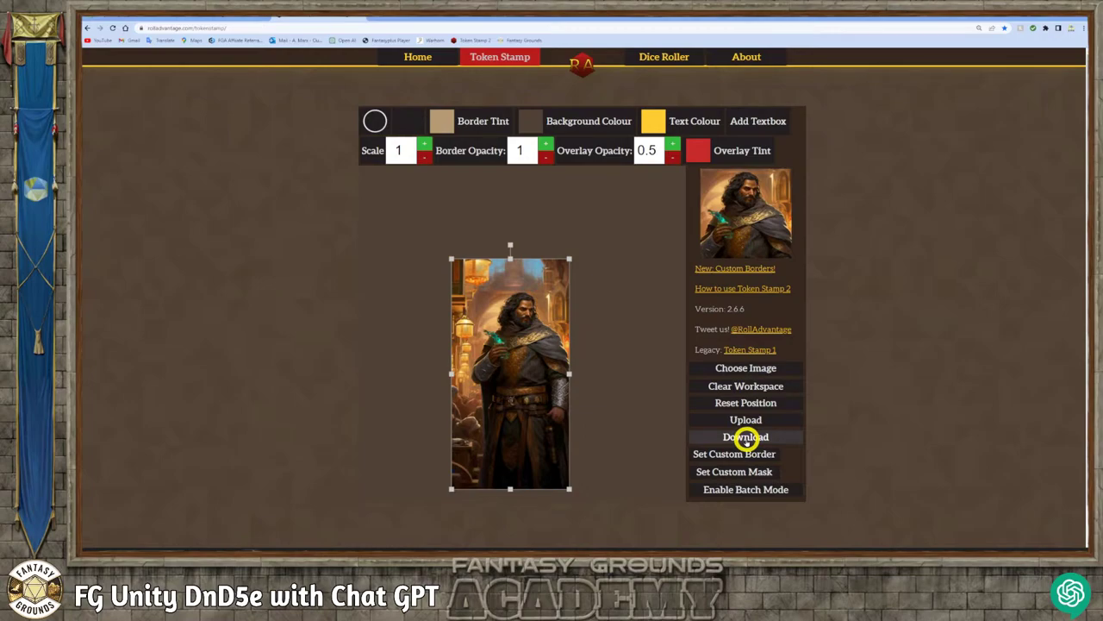
- Download the first token as token_1.png and apply a thin circular border
left_click(746, 438)
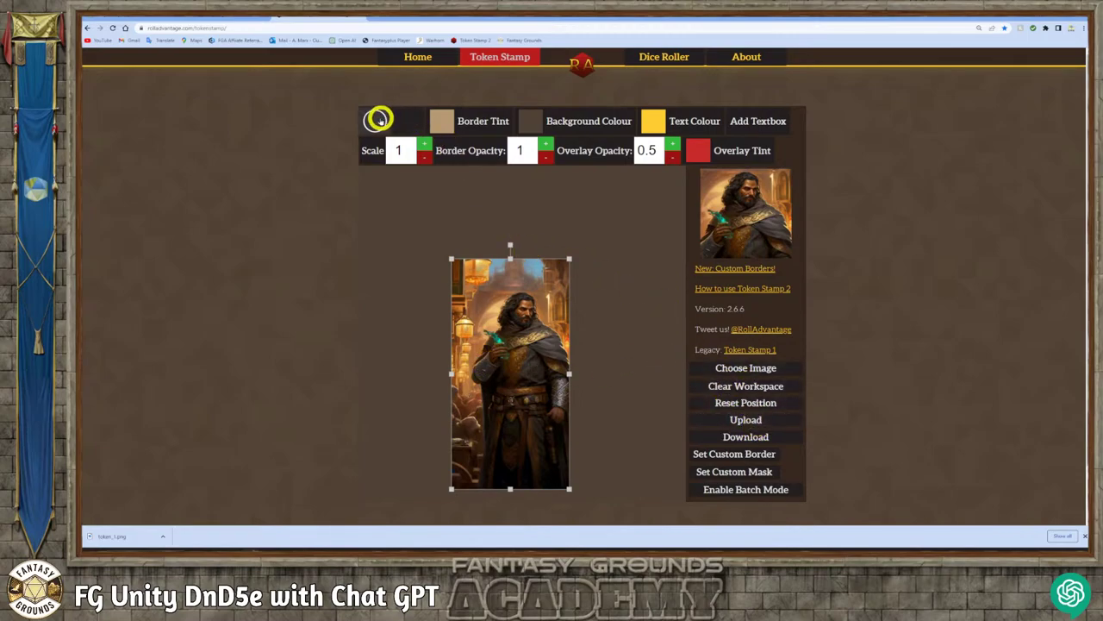
left_click(378, 119)
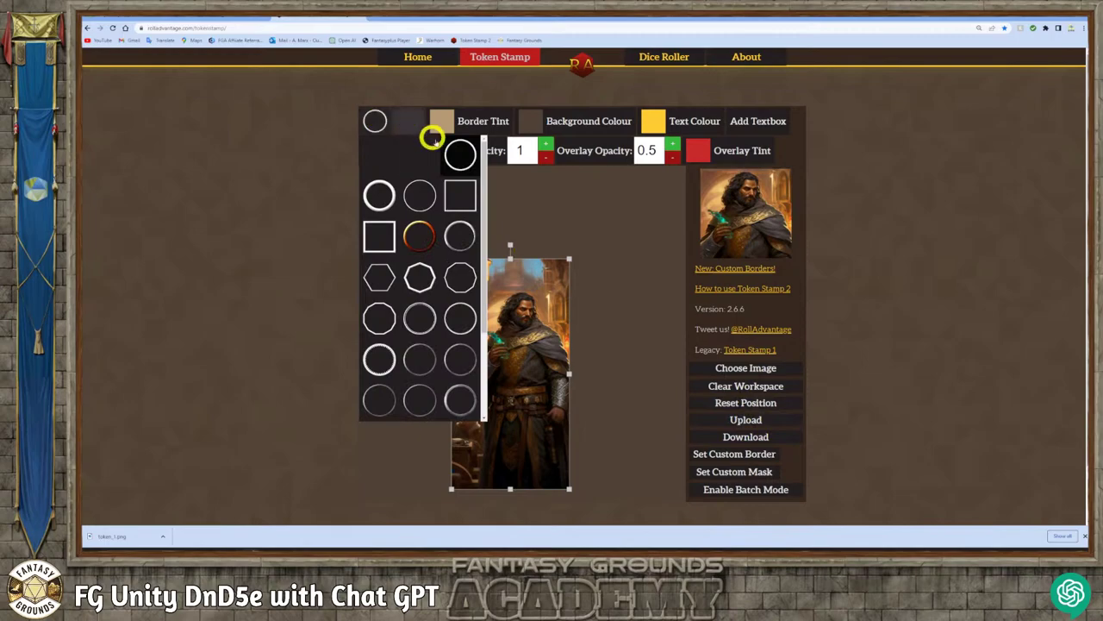
left_click(464, 233)
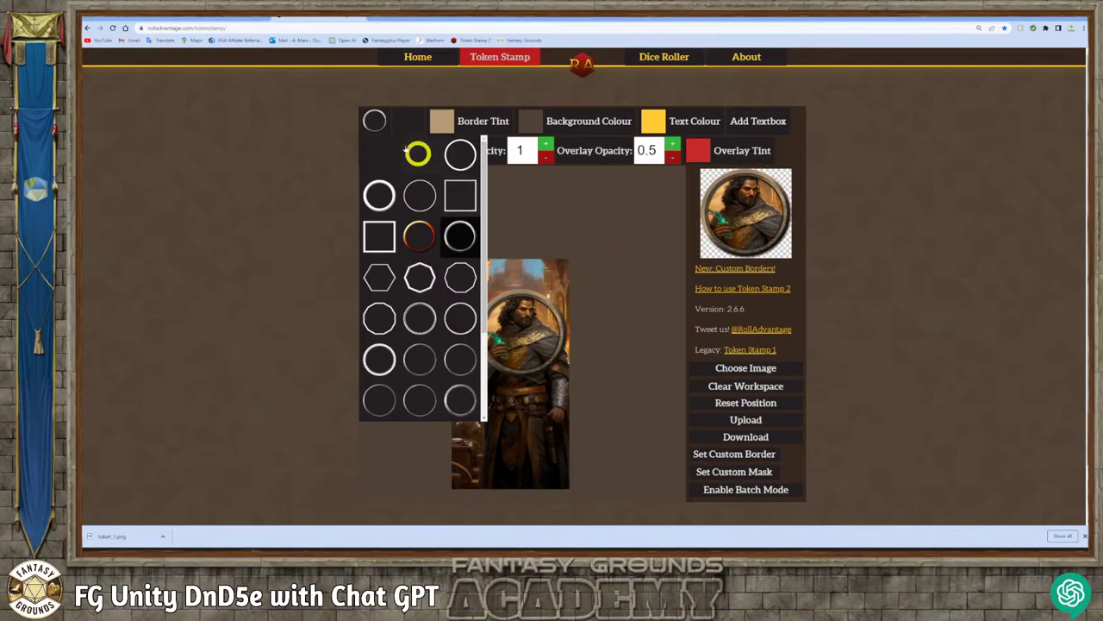
left_click(374, 120)
- Enlarge and centre the face in the circle, download token_2.png, and open Canva in a new tab
left_click_drag(548, 336, 546, 348)
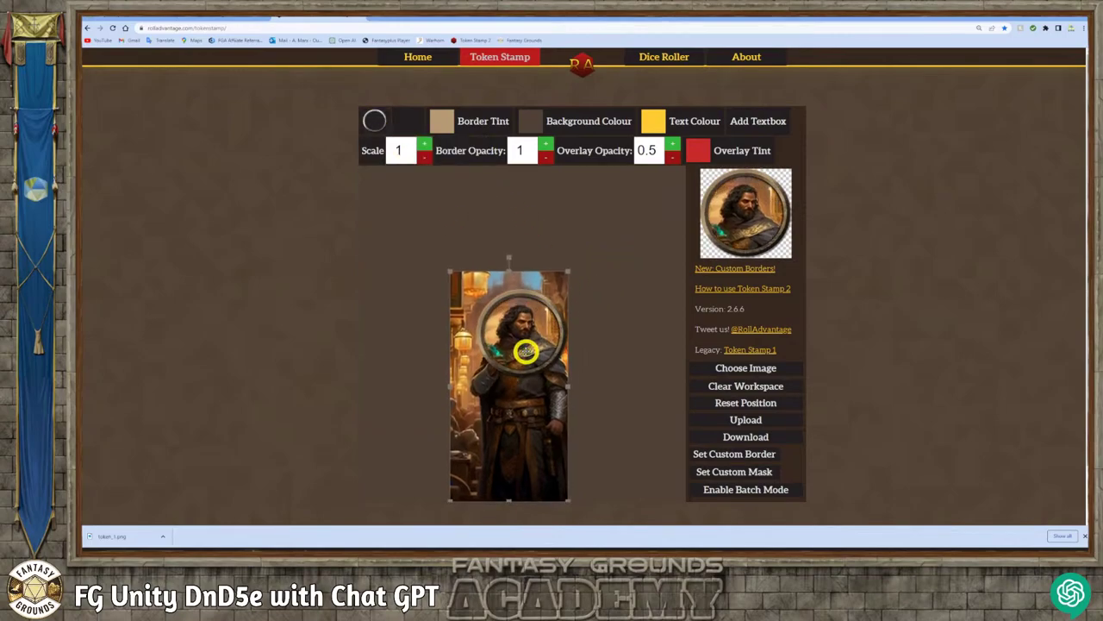
left_click_drag(569, 270, 586, 251)
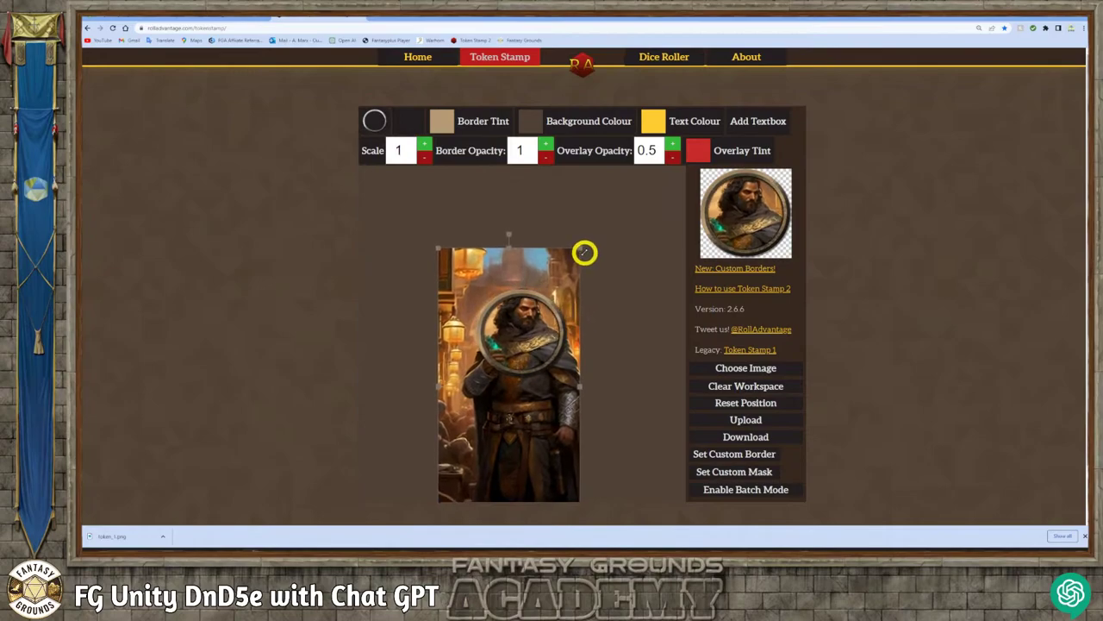
left_click_drag(520, 328, 517, 343)
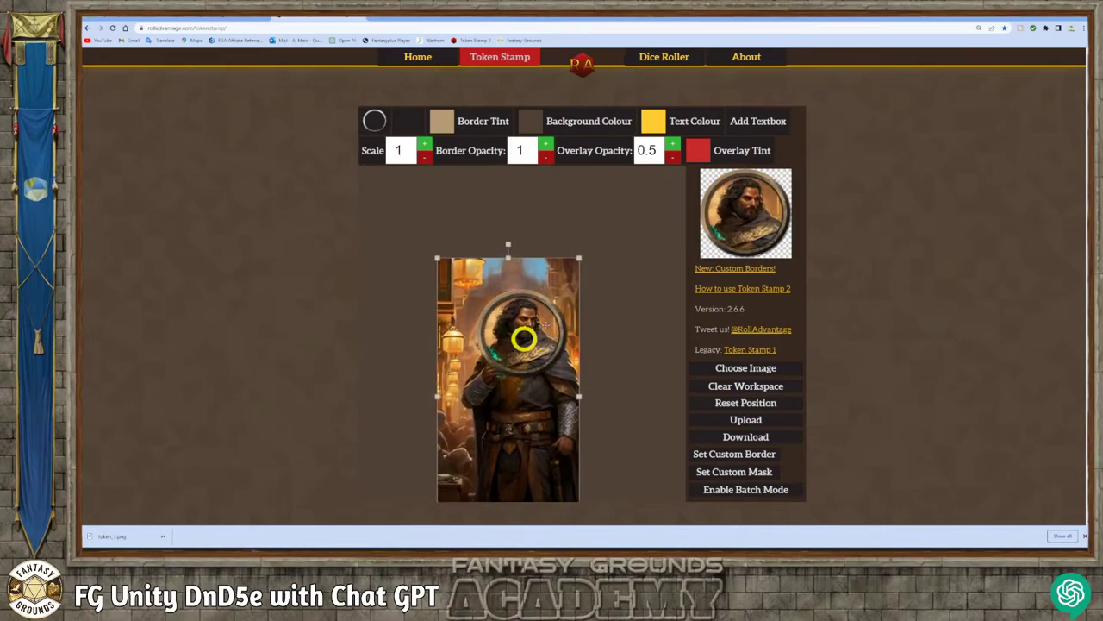
left_click_drag(579, 257, 592, 239)
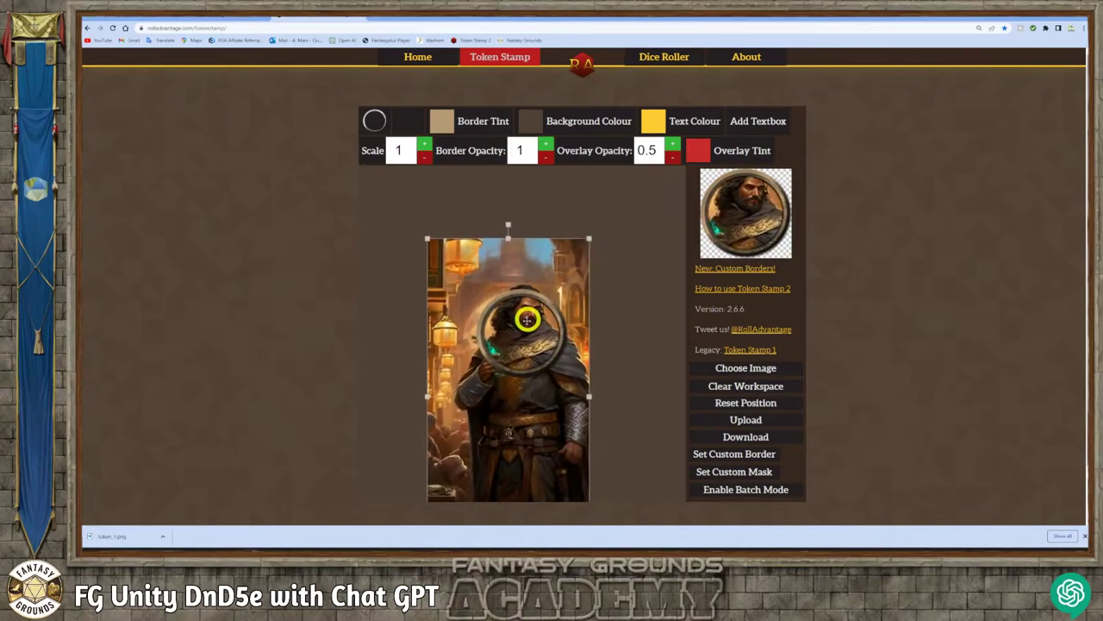
left_click_drag(525, 318, 525, 334)
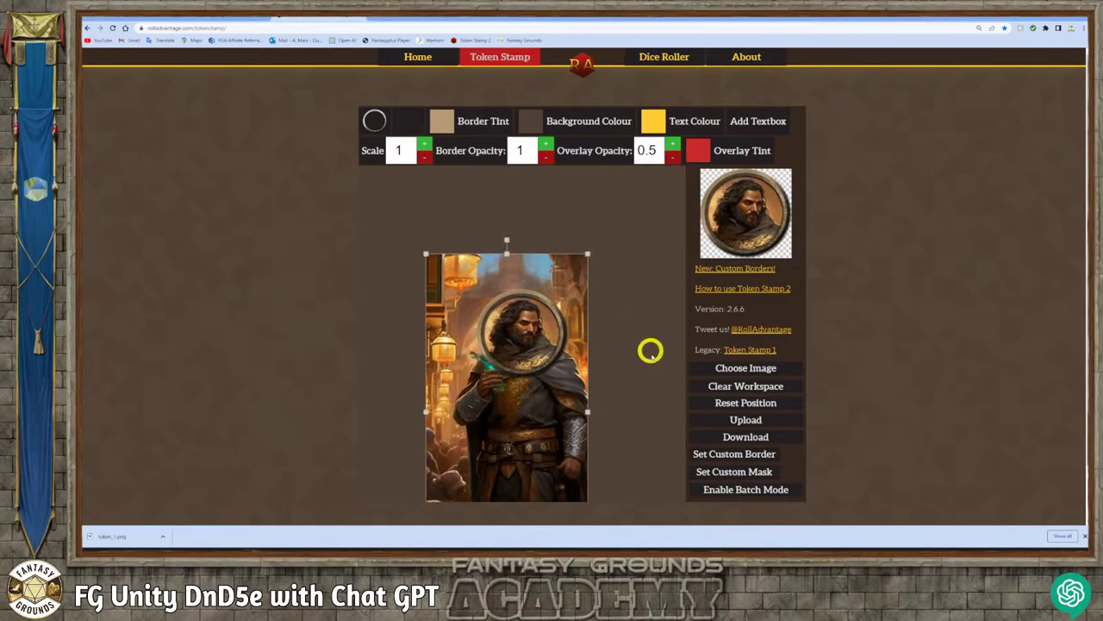
left_click(749, 435)
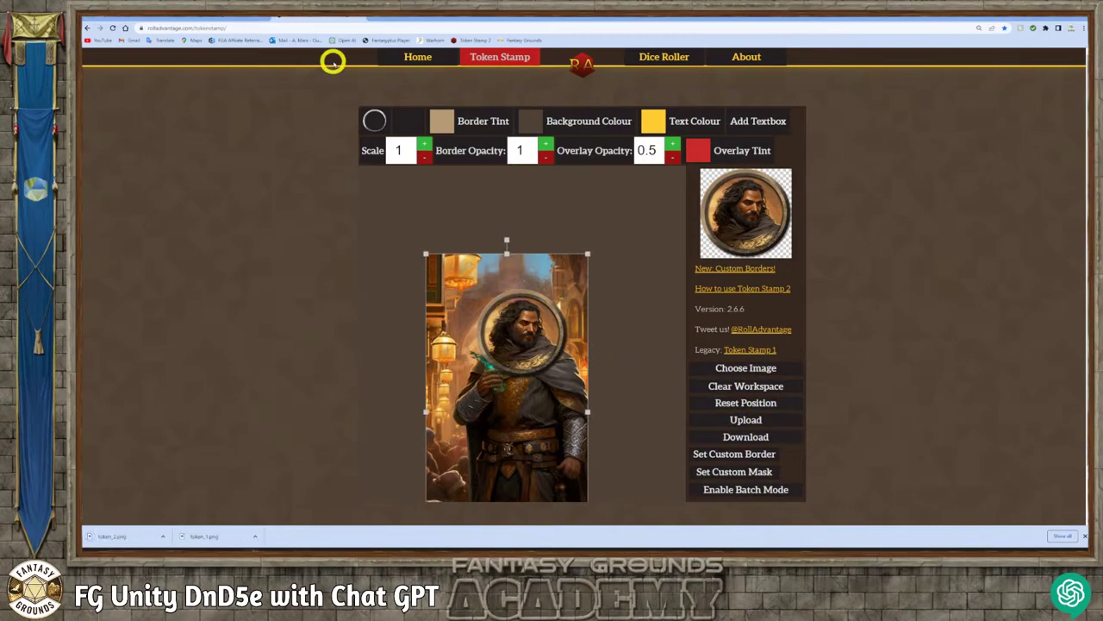
left_click(373, 17)
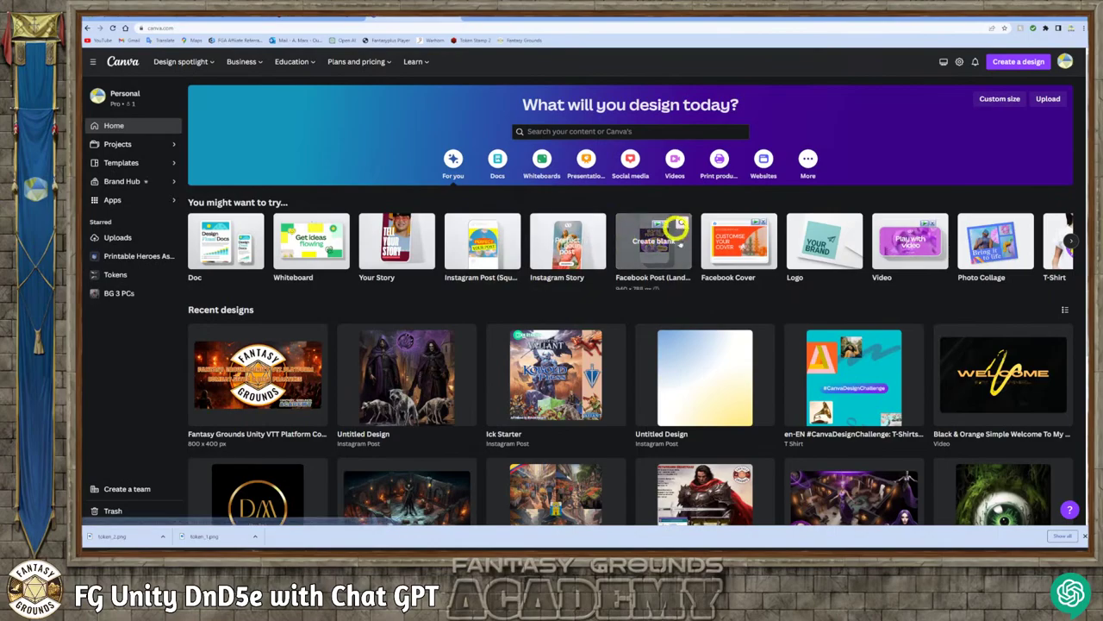
- Create a blank square Instagram Post design in Canva, then move to the Forgotten Realms wiki tab
left_click(1009, 63)
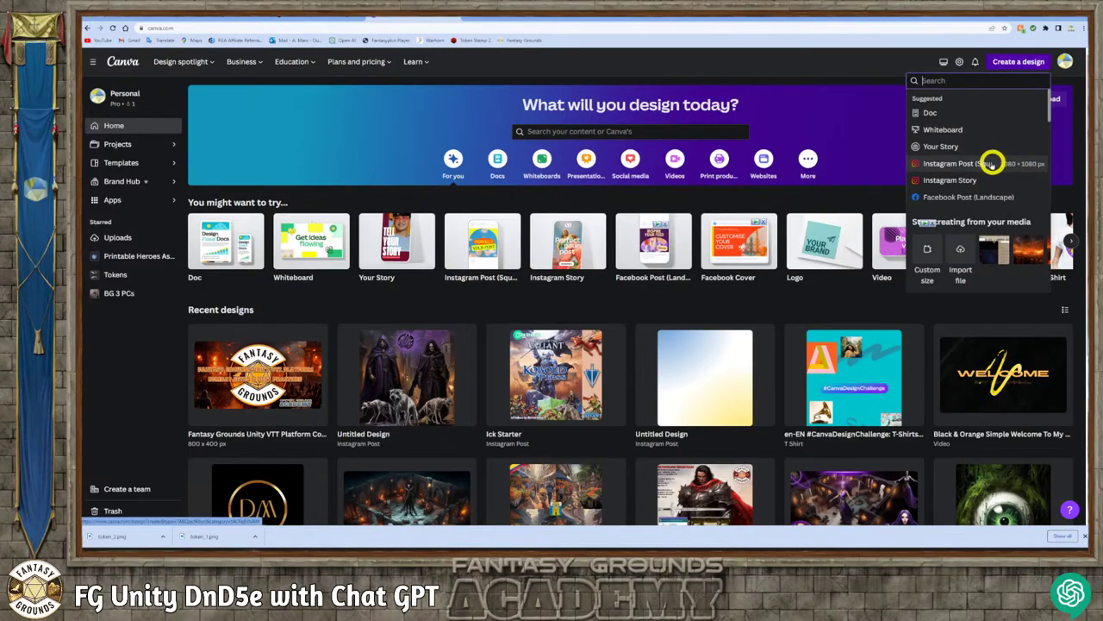
left_click(991, 163)
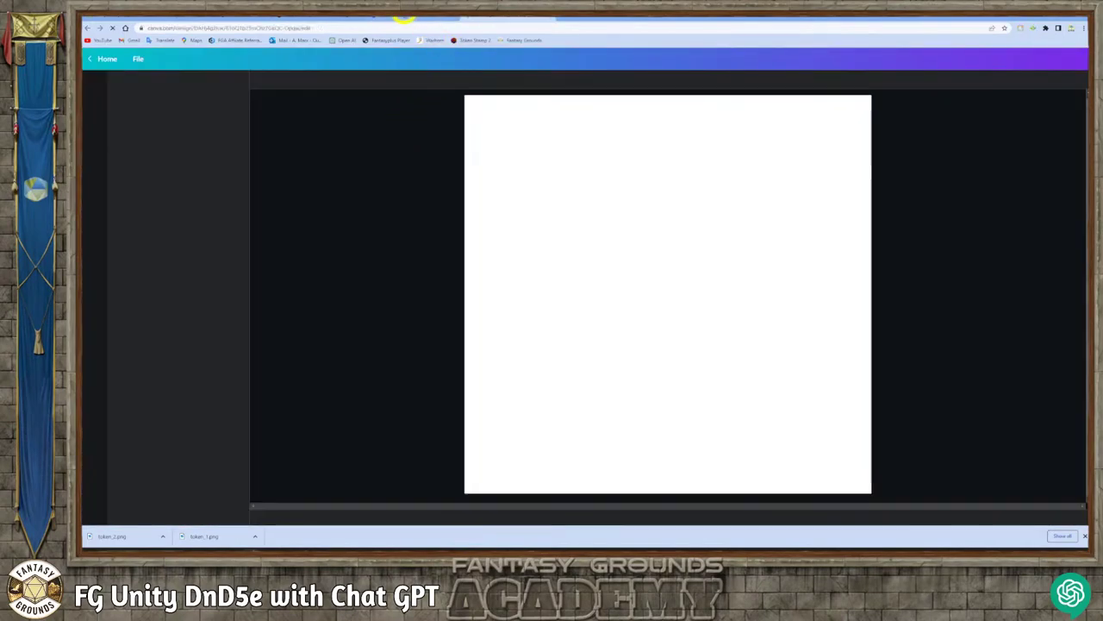
left_click(449, 18)
left_click(397, 17)
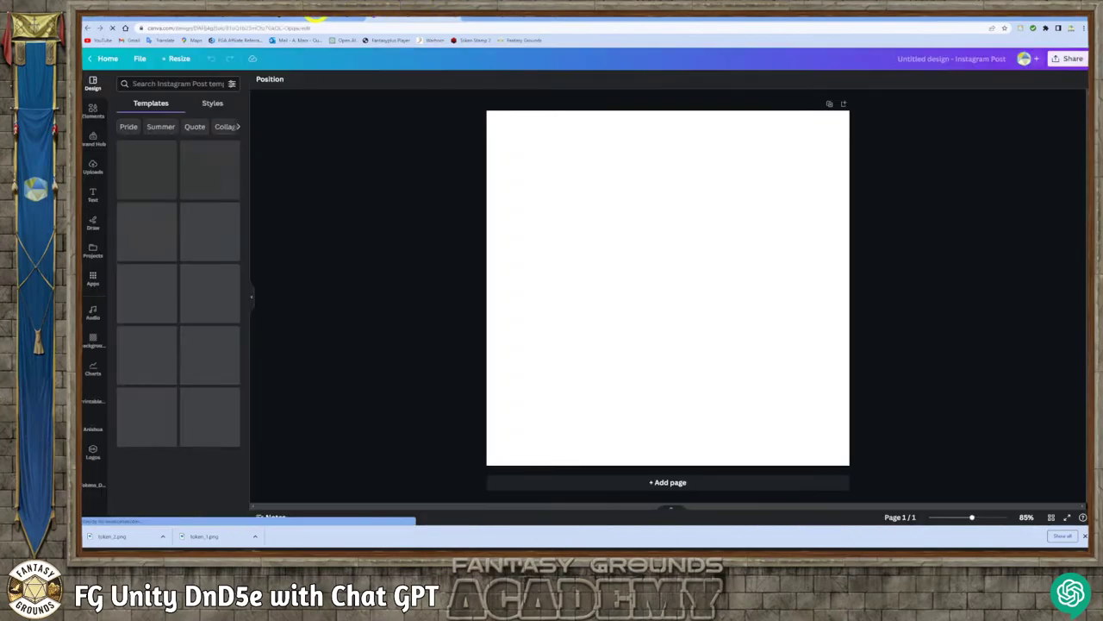
left_click(314, 17)
left_click(361, 17)
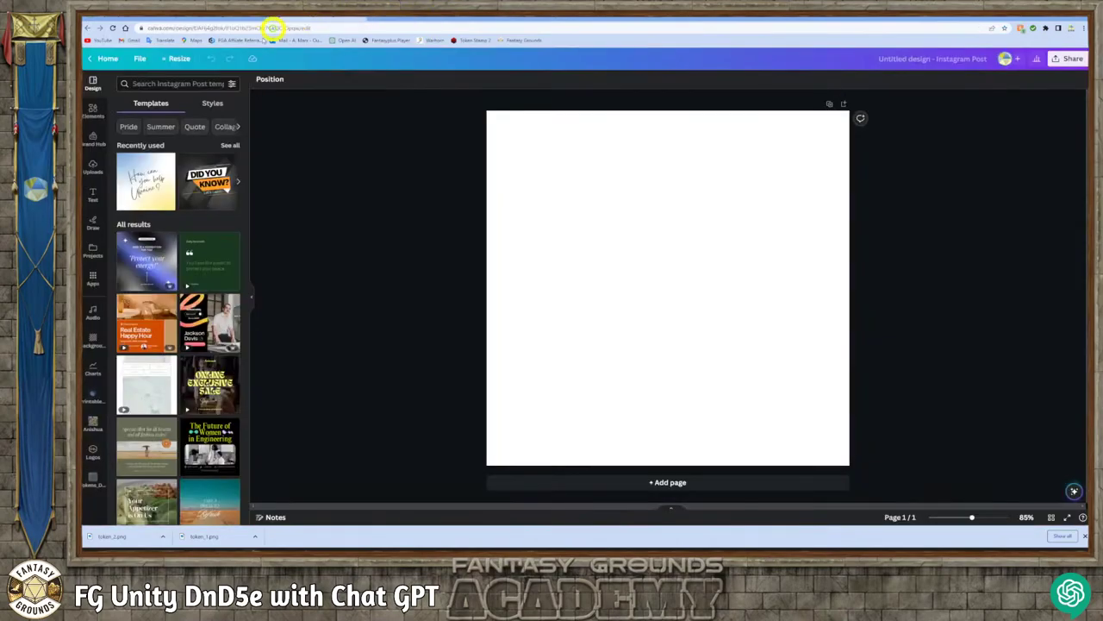
left_click(241, 19)
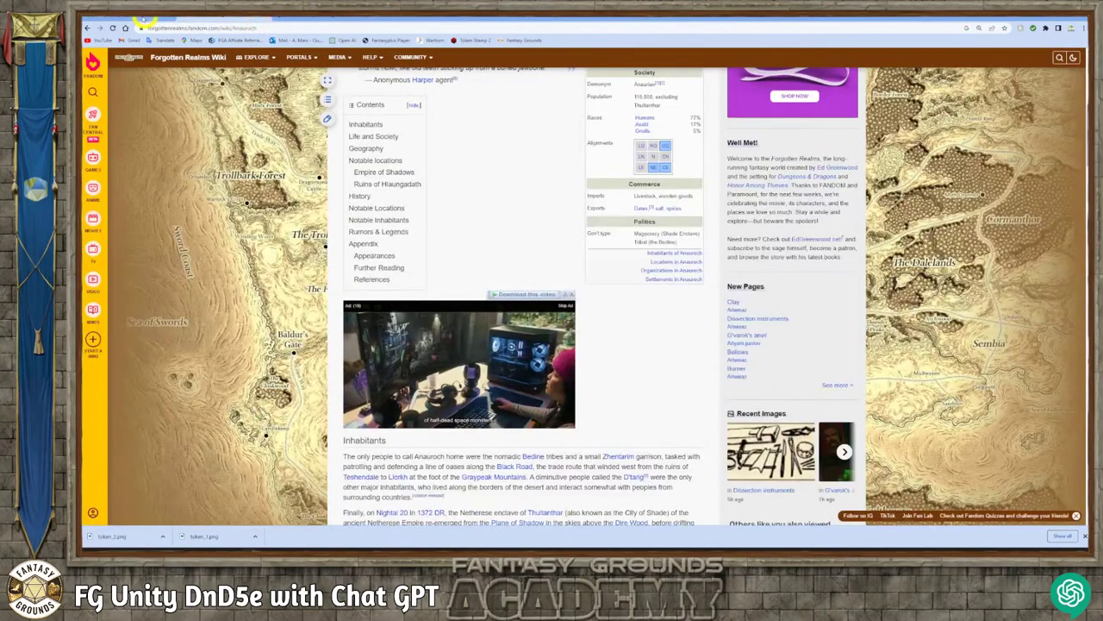
- Go to the ChatGPT tab, move the Downloads window to the top, and hide Discord
left_click(177, 19)
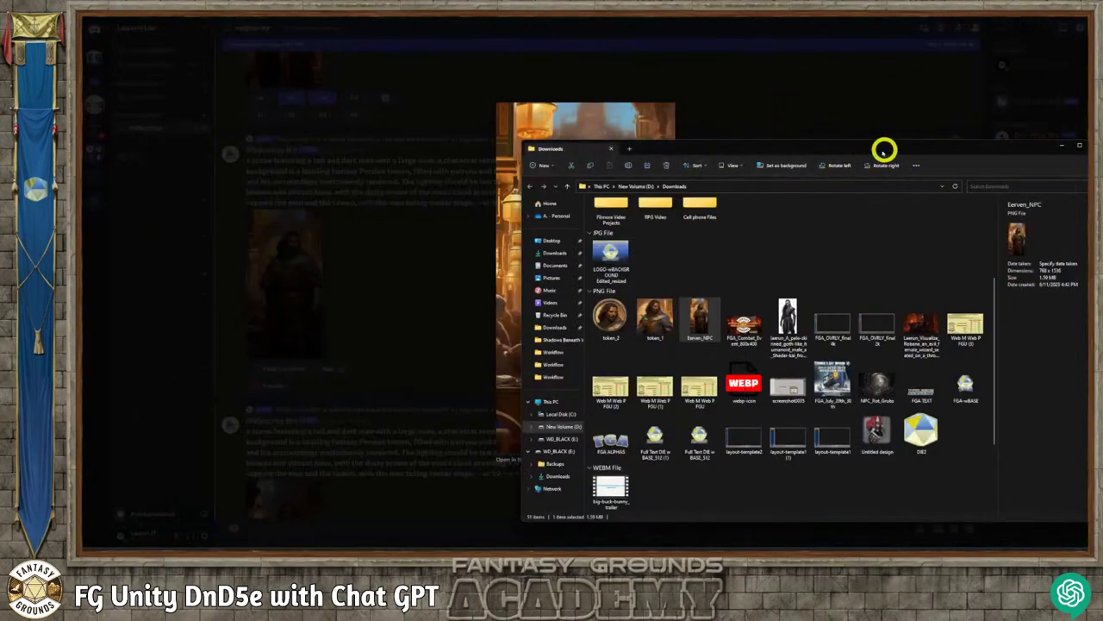
left_click_drag(884, 151, 859, 201)
left_click(733, 140)
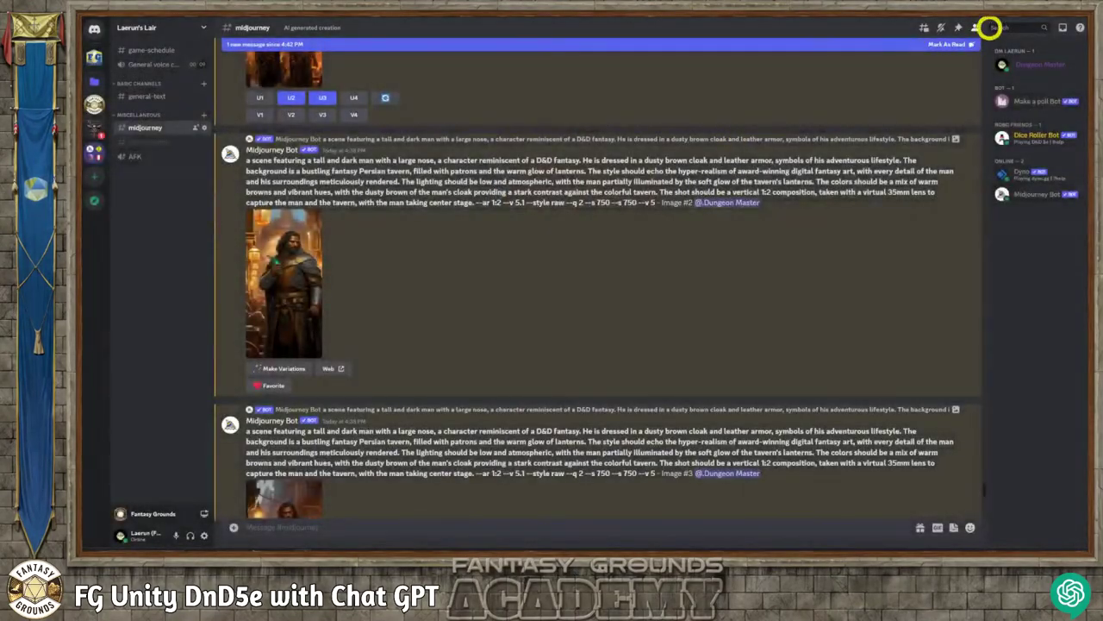
left_click(1065, 18)
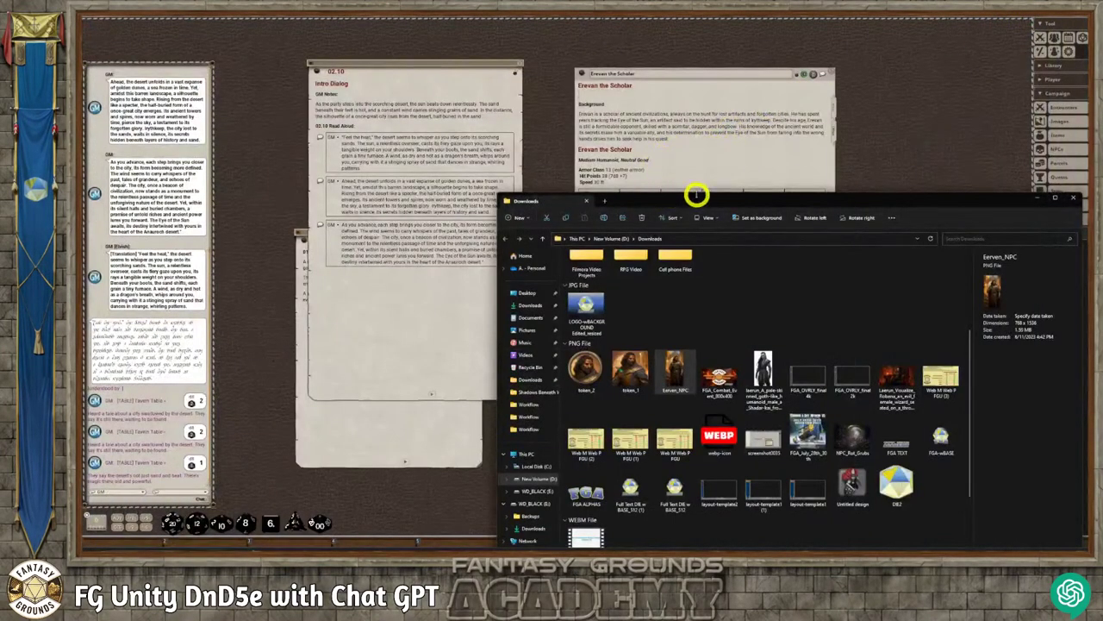
left_click_drag(697, 195, 654, 75)
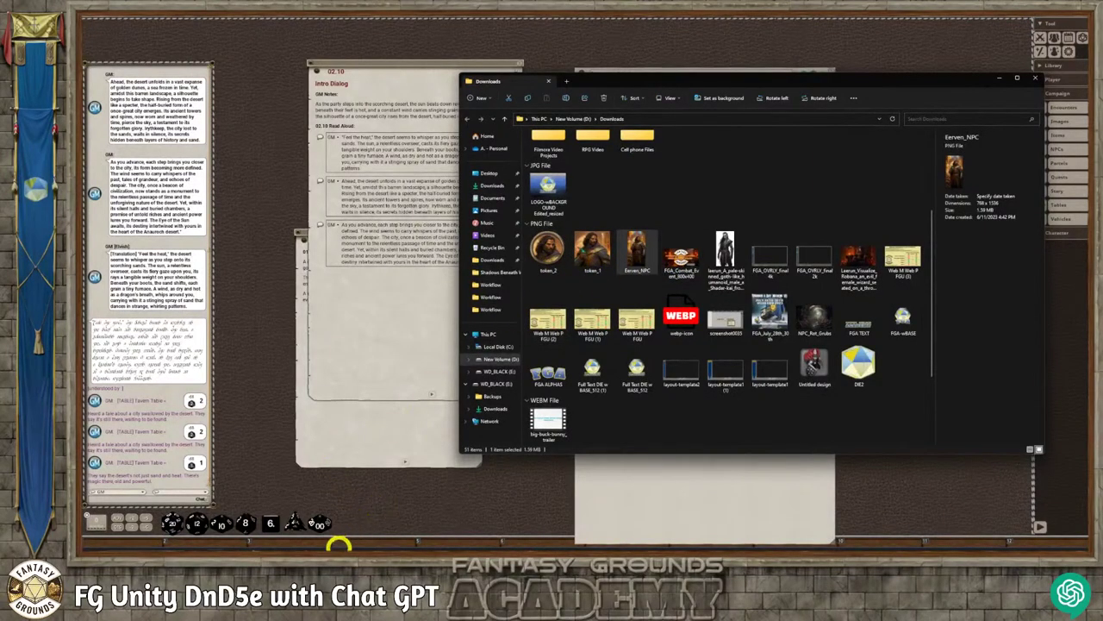
- Return to the blank Canva design and bring the Downloads window in front of it
left_click(249, 549)
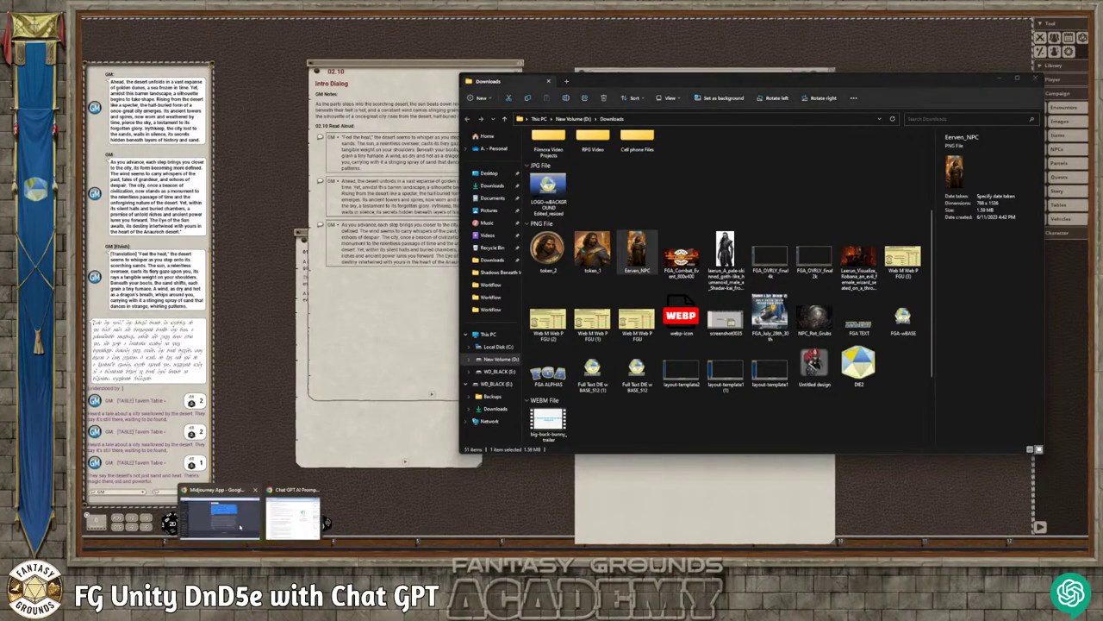
left_click(241, 525)
left_click(296, 19)
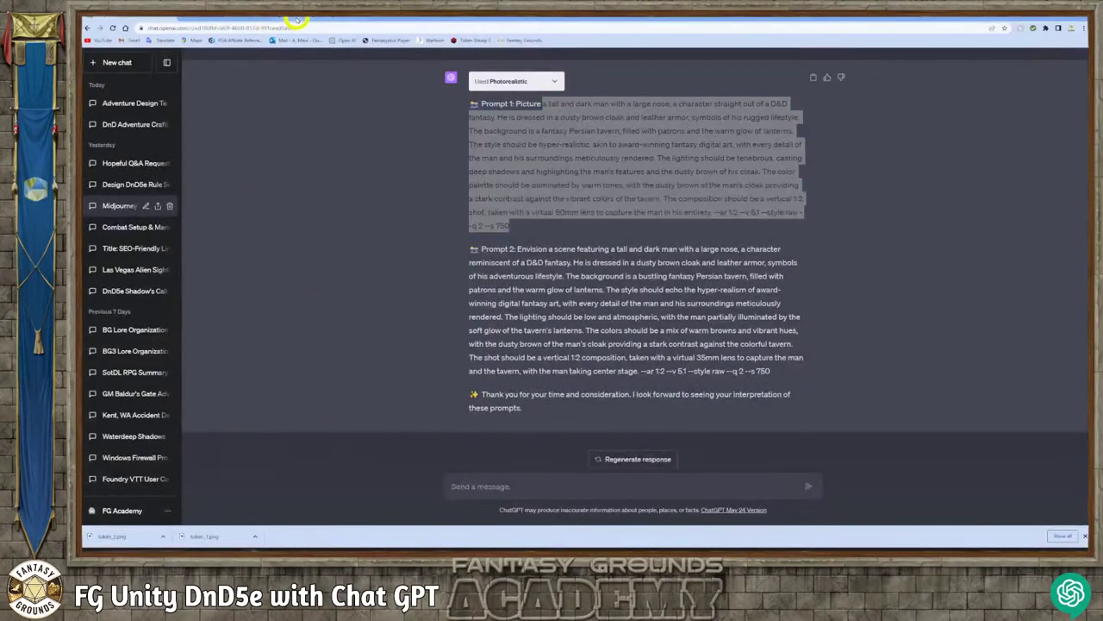
left_click(468, 413)
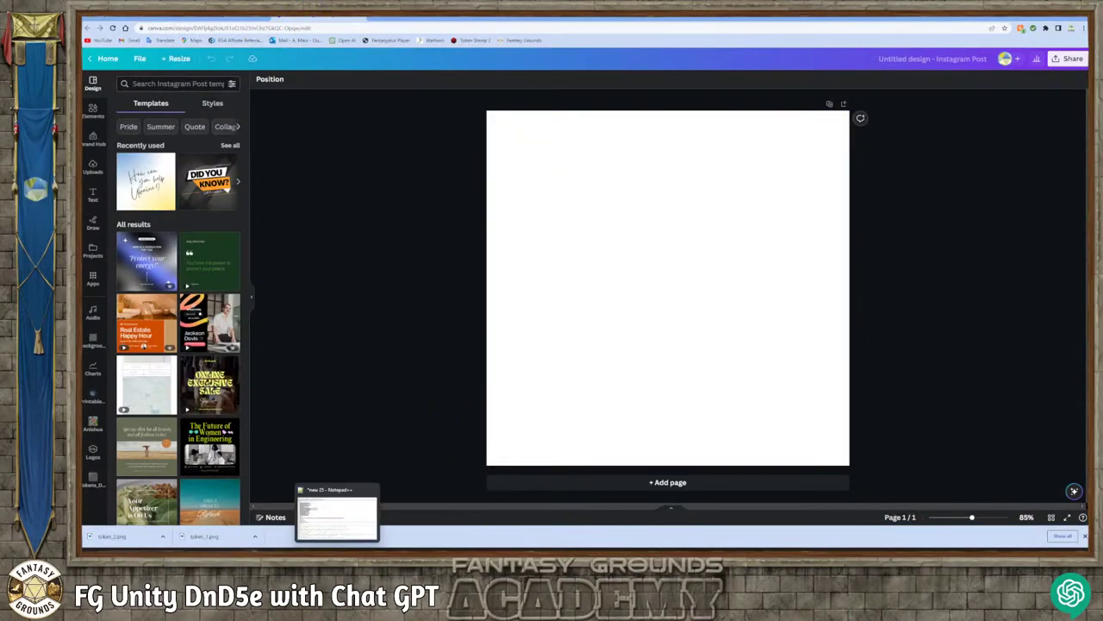
left_click(232, 556)
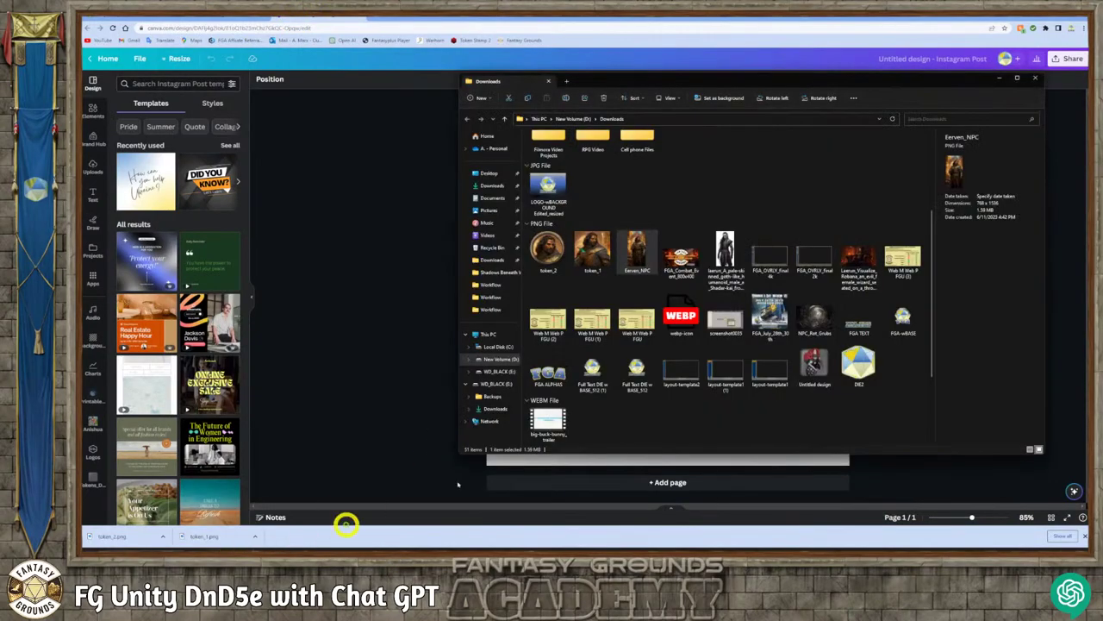
- Upload token_2 and token_1 onto the Canva page, closing the prompts document on the way
left_click_drag(704, 80, 985, 168)
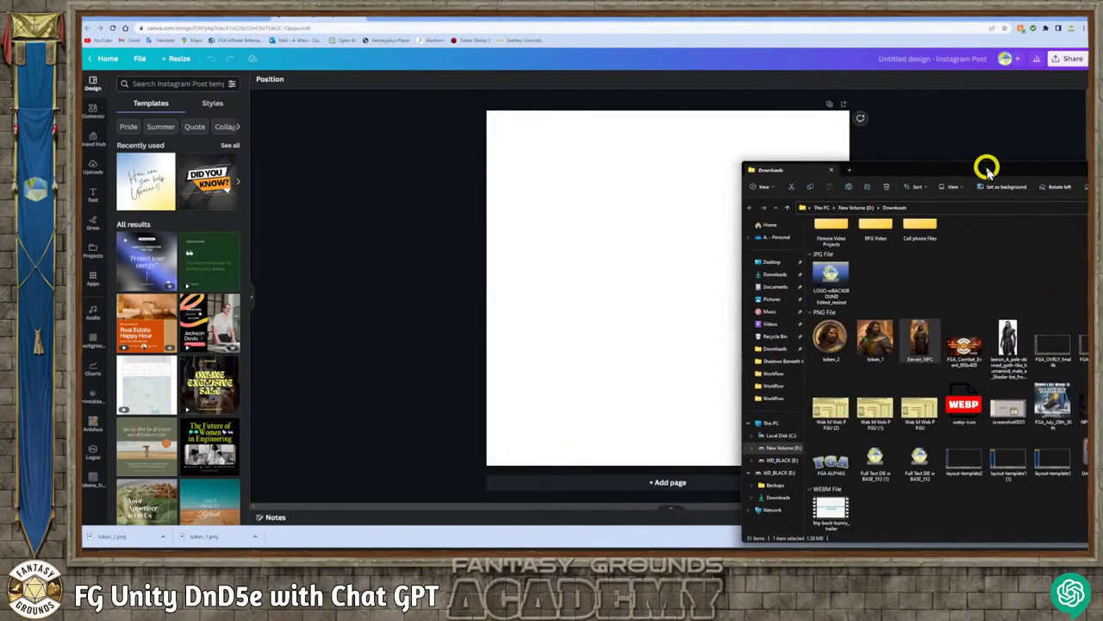
left_click_drag(839, 351, 638, 321)
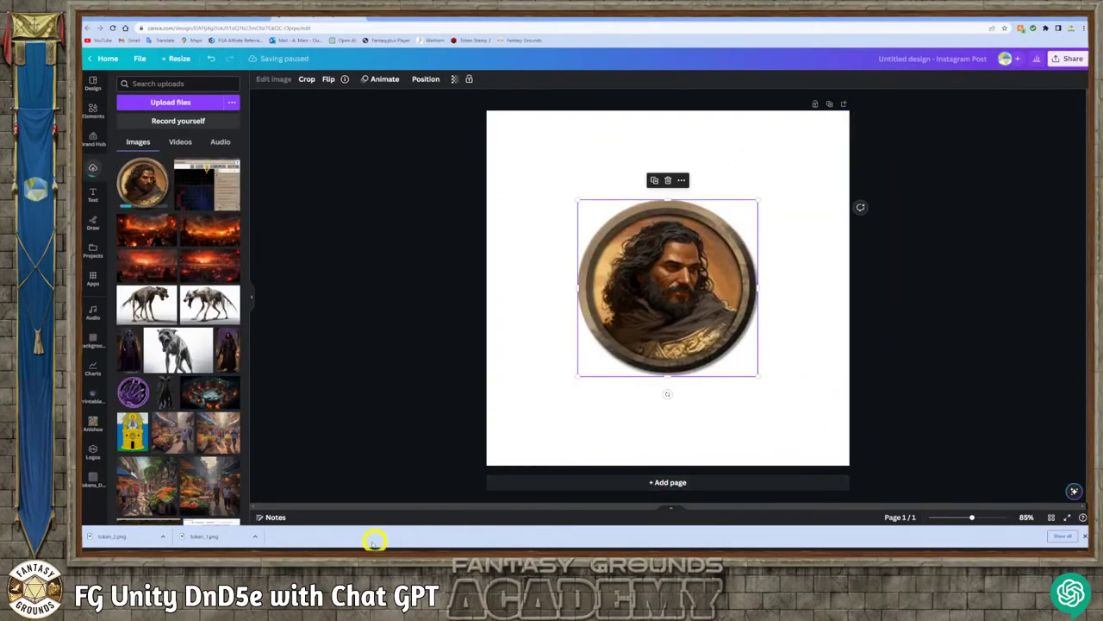
mouse_move(269, 550)
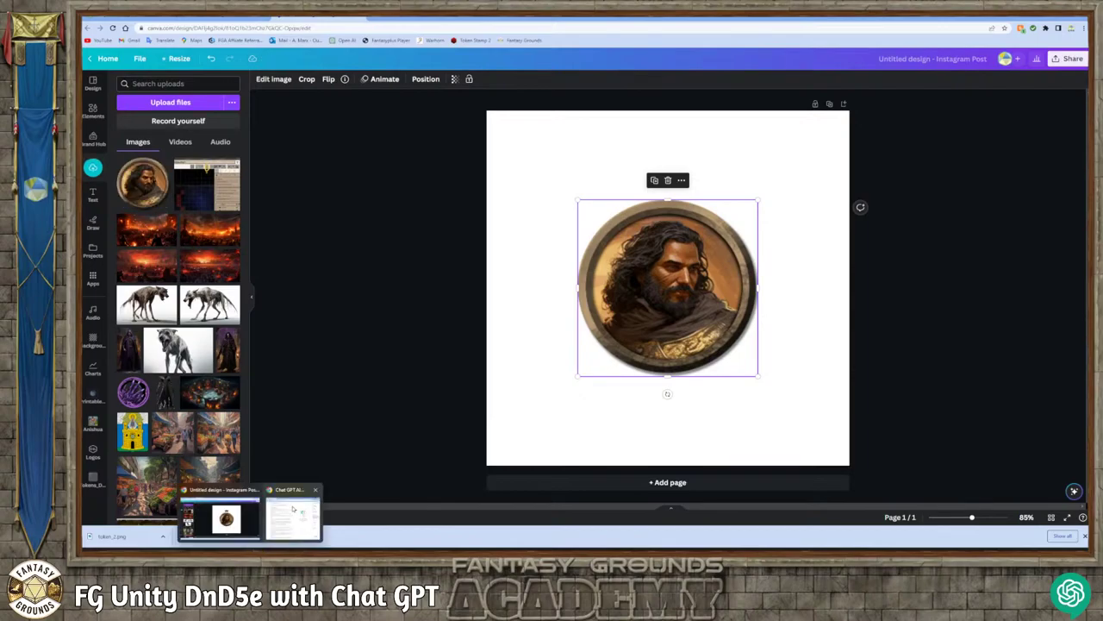
left_click(293, 510)
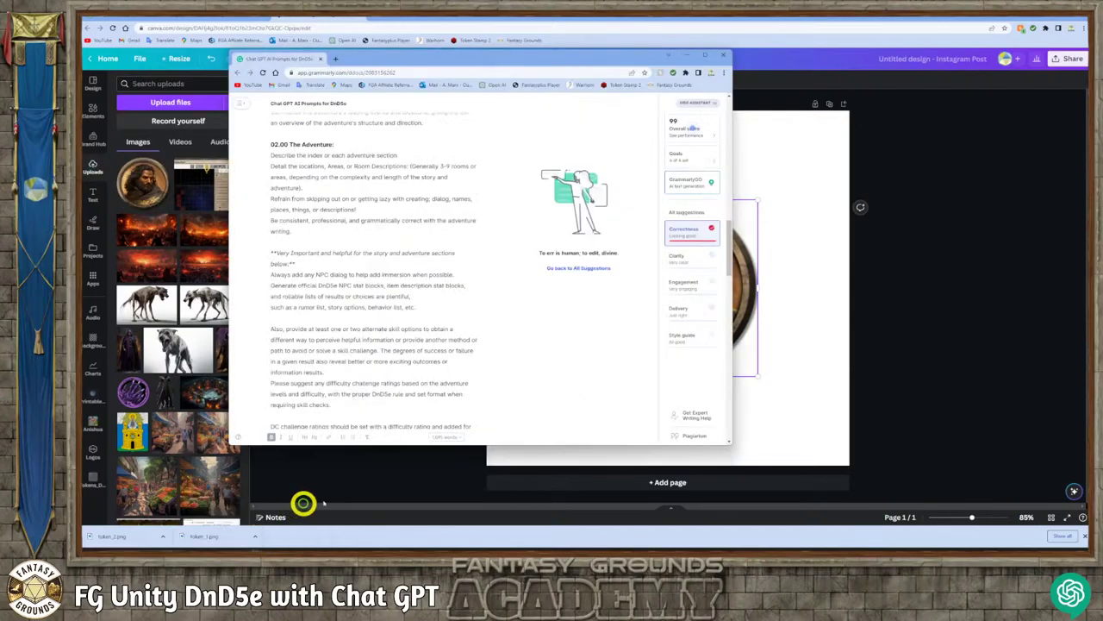
left_click(721, 55)
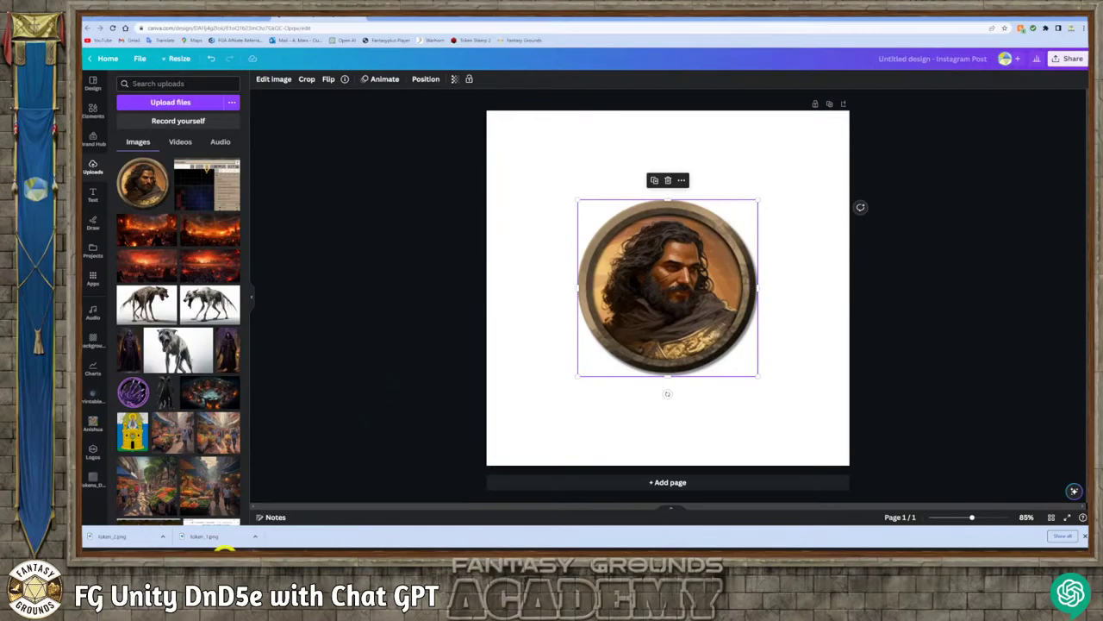
left_click(224, 548)
left_click_drag(853, 332, 595, 362)
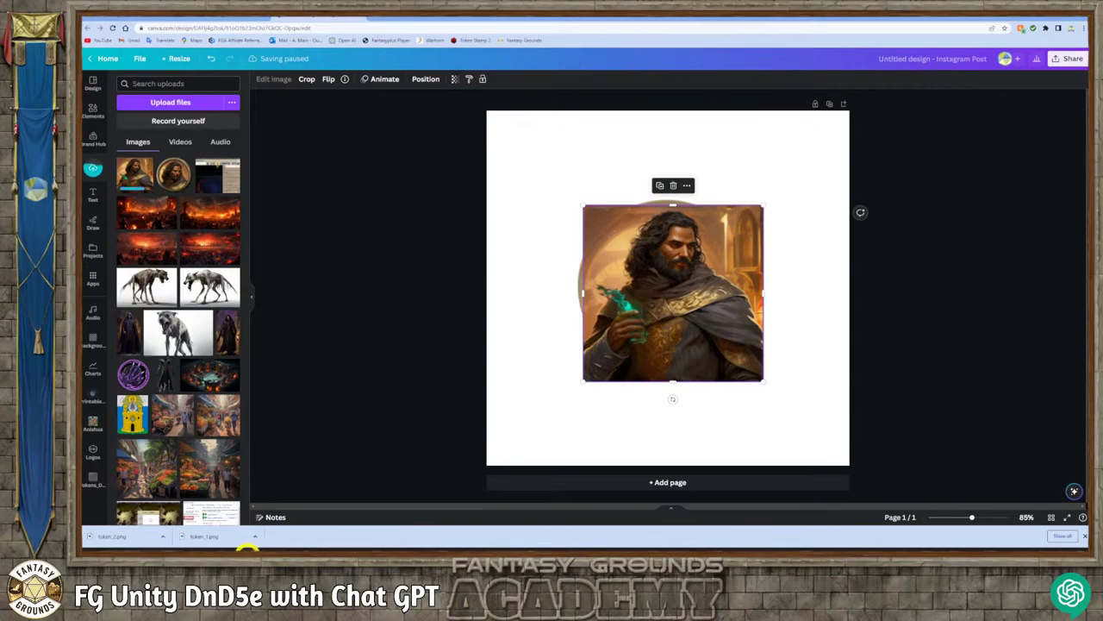
- Upload the full-length Eerven_NPC portrait onto the page on top of the tokens
mouse_move(248, 548)
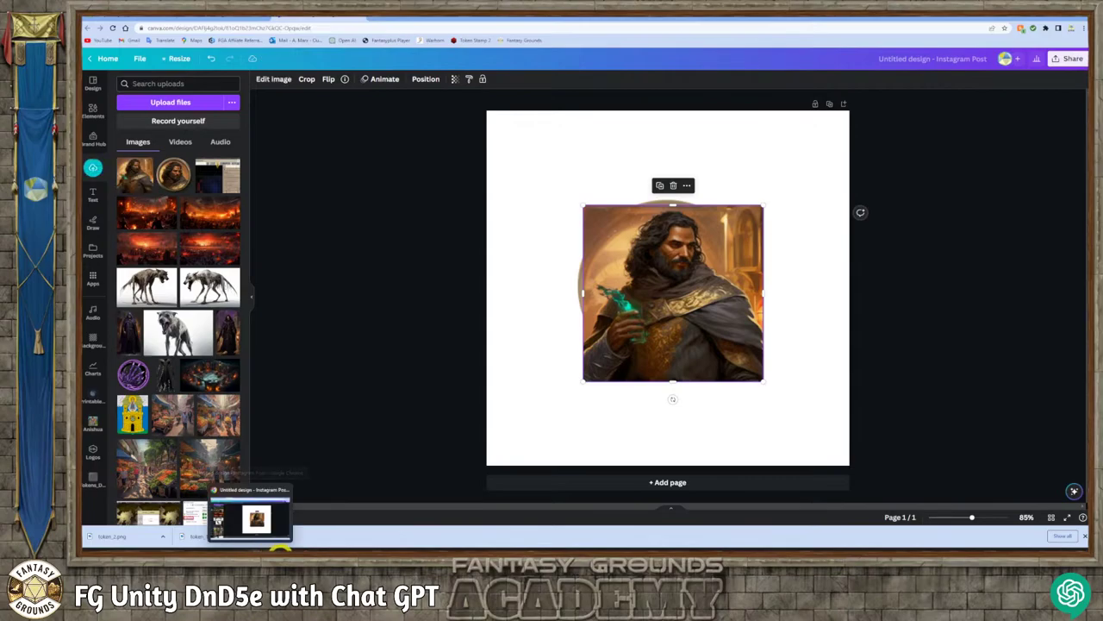
key("alt+Tab")
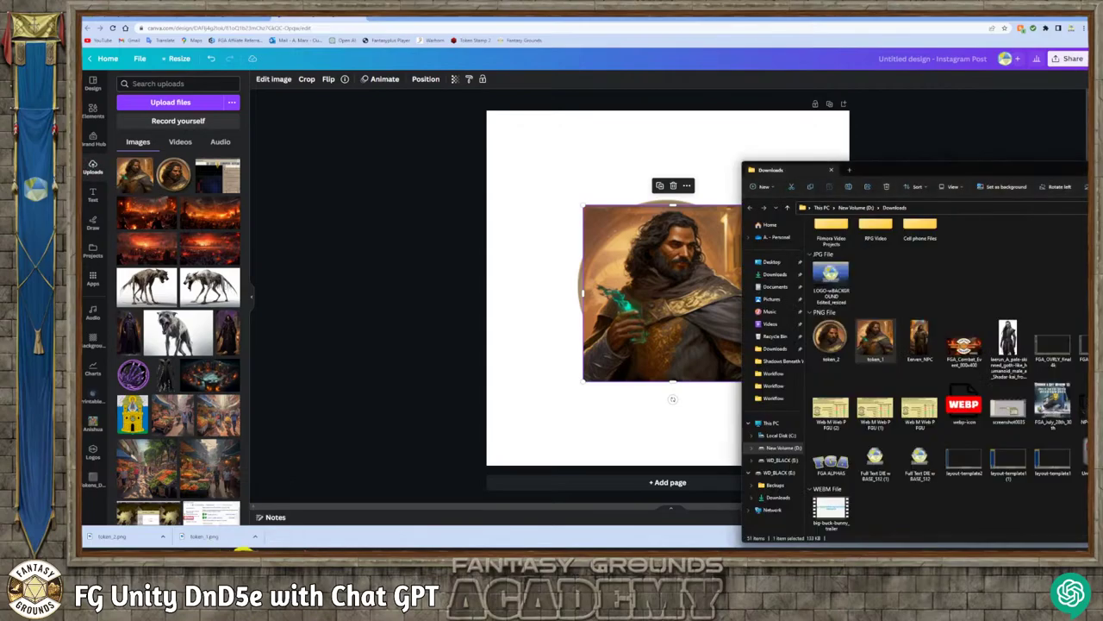
left_click(867, 352)
left_click_drag(919, 341, 687, 284)
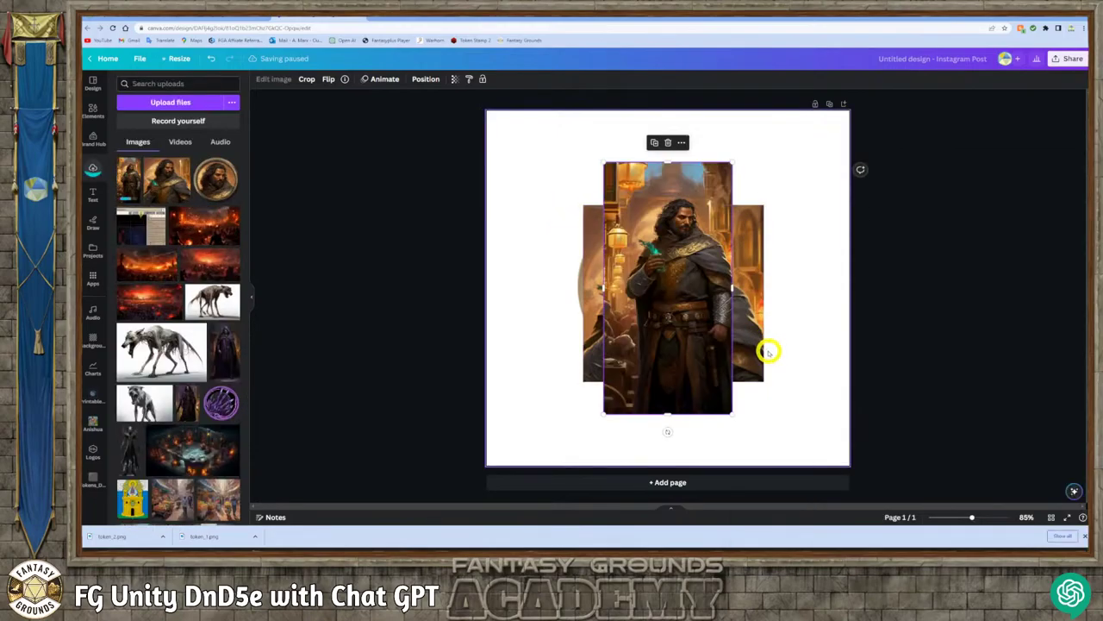
- Separate the stacked images and delete the round token and the square portrait
left_click_drag(739, 322, 560, 257)
left_click(694, 255)
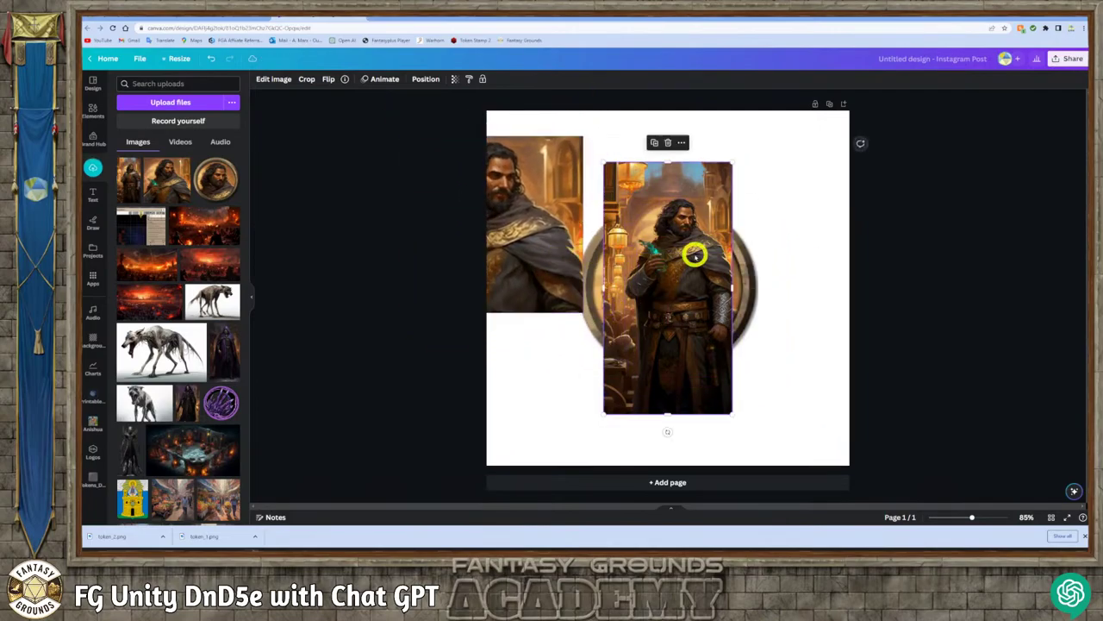
left_click_drag(704, 244, 813, 243)
left_click(660, 259)
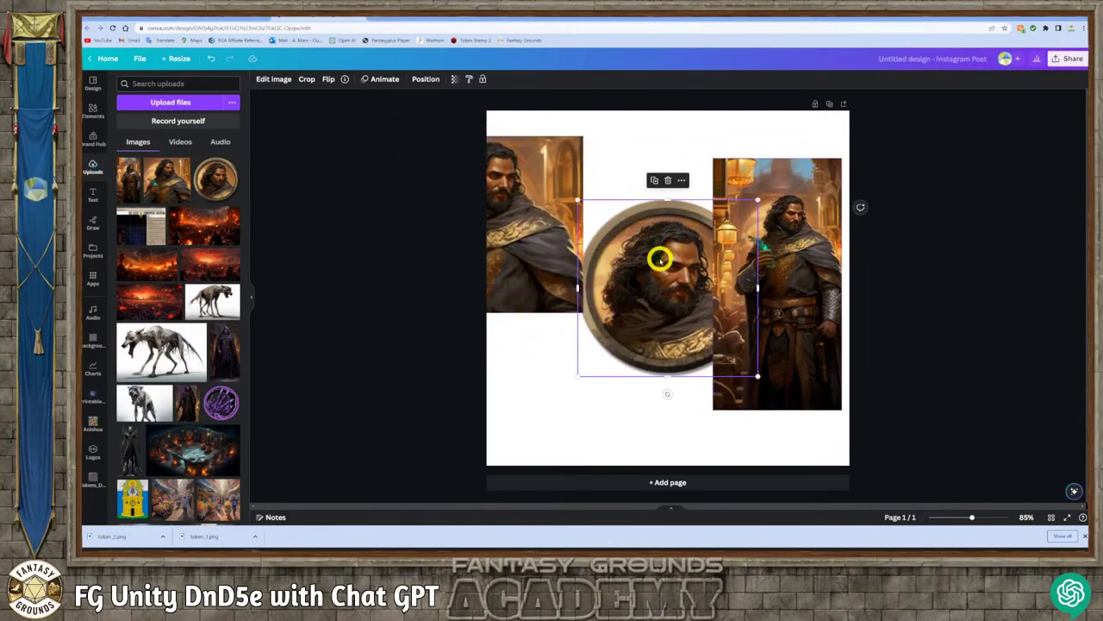
key("Delete")
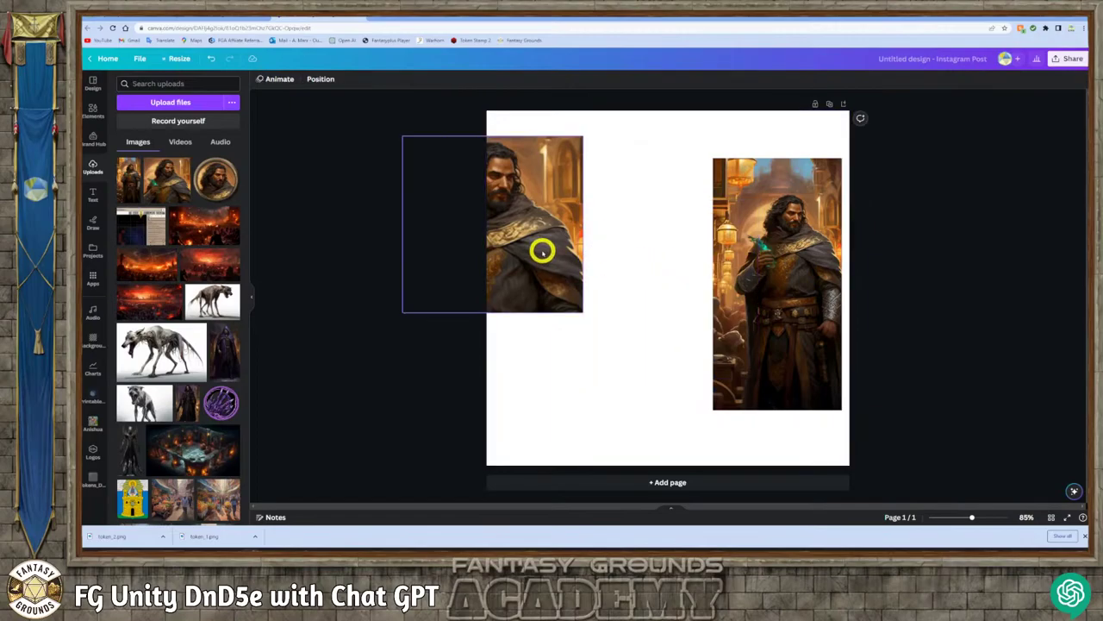
left_click_drag(552, 251, 629, 253)
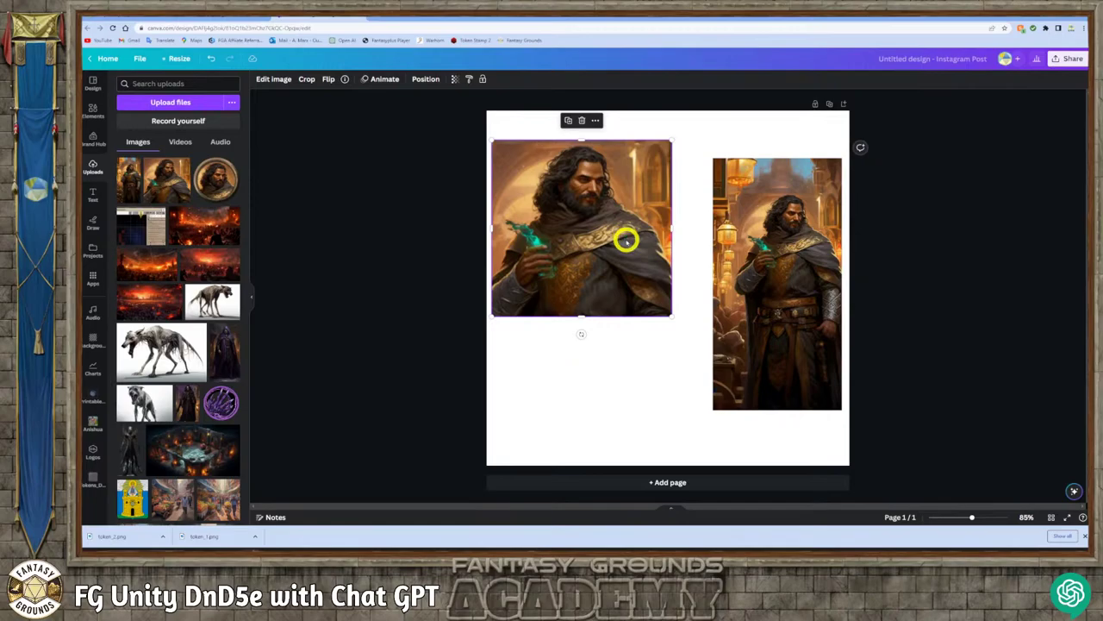
key("Delete")
- Enlarge the full-length portrait to the page's full height and centre it horizontally
left_click_drag(763, 266, 675, 222)
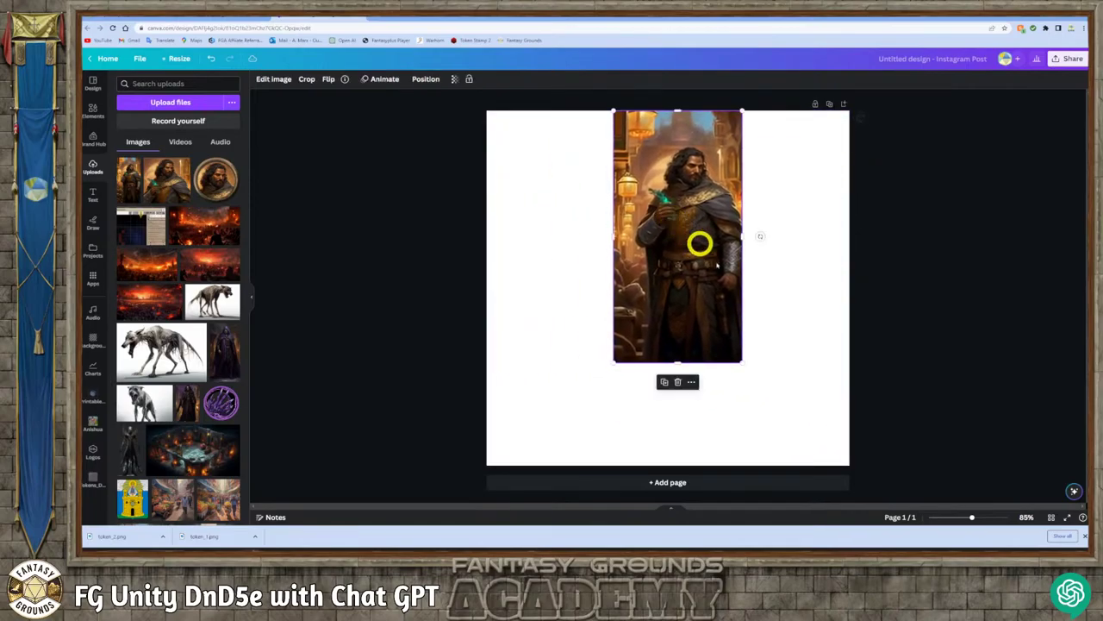
left_click_drag(741, 362, 838, 462)
left_click_drag(717, 380, 684, 383)
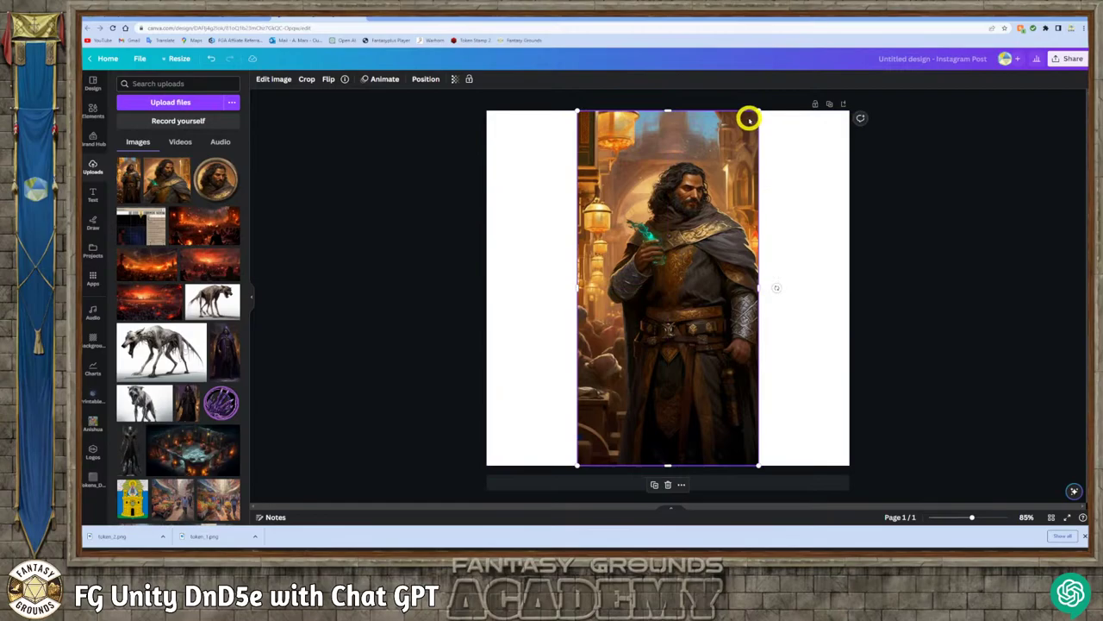
left_click_drag(756, 112, 746, 116)
left_click_drag(653, 261, 658, 258)
left_click(957, 336)
left_click(662, 272)
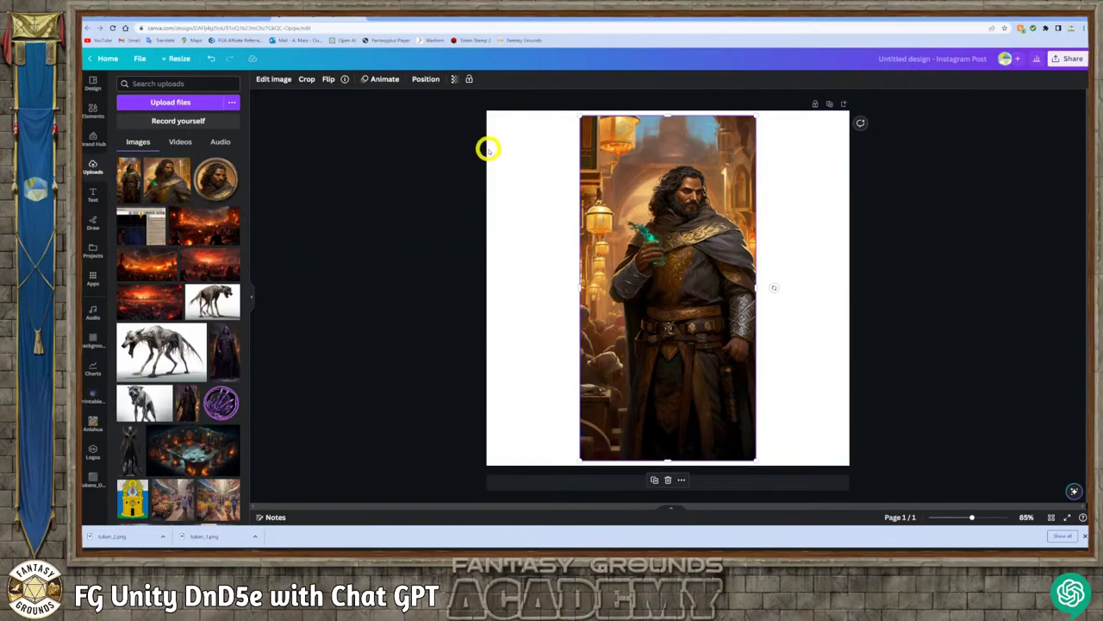
- Search Canva's Elements for "mist" and filter the results to Graphics
left_click(93, 114)
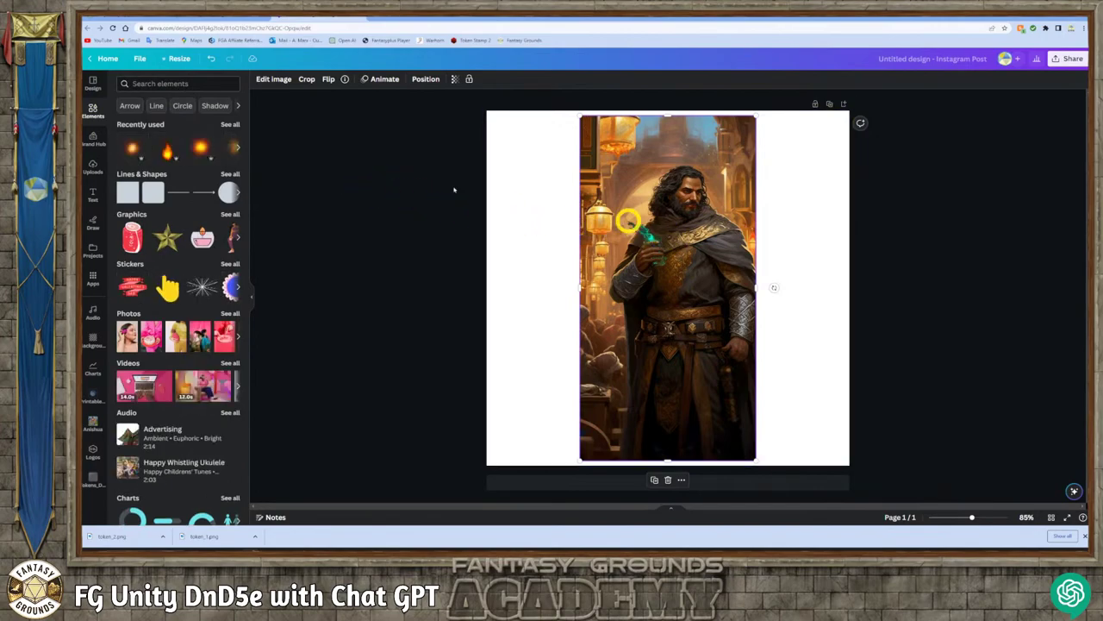
left_click(167, 83)
left_click(387, 191)
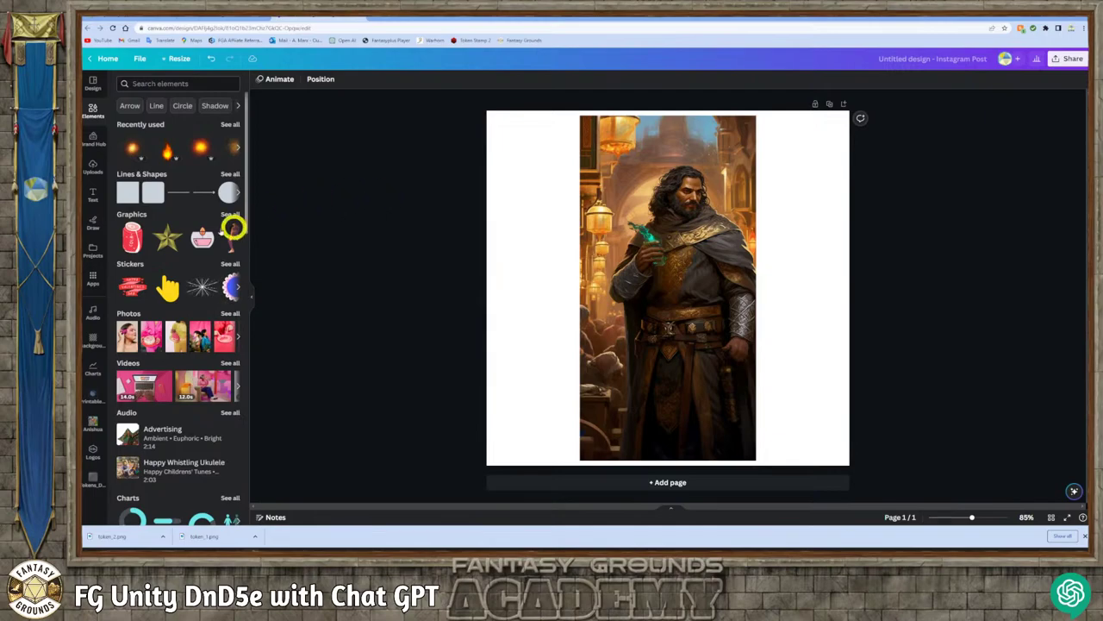
left_click(170, 84)
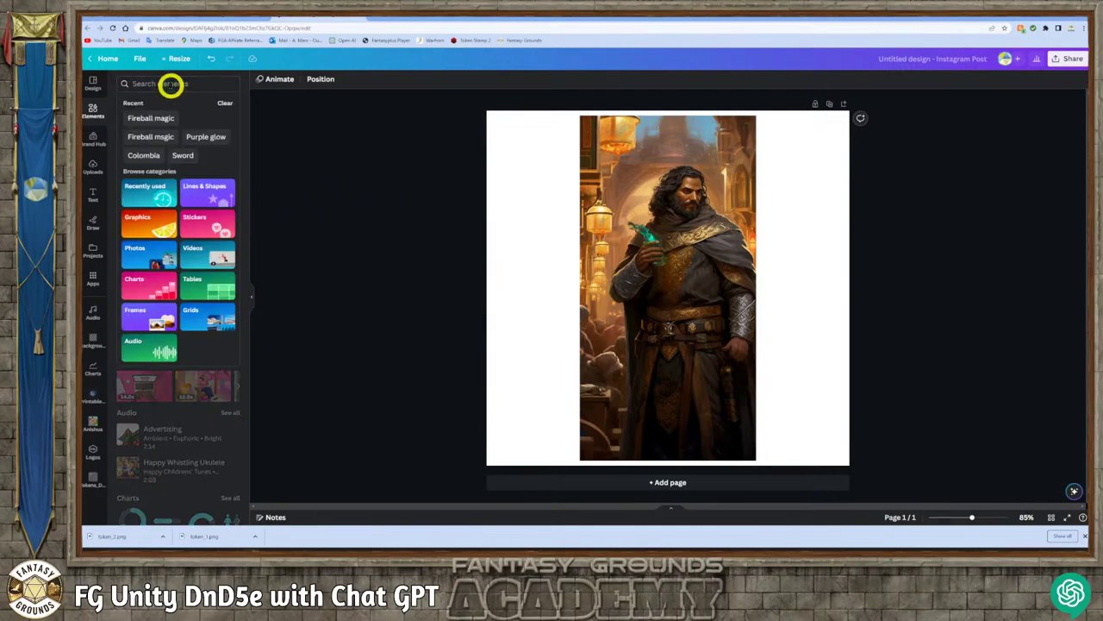
type("mis")
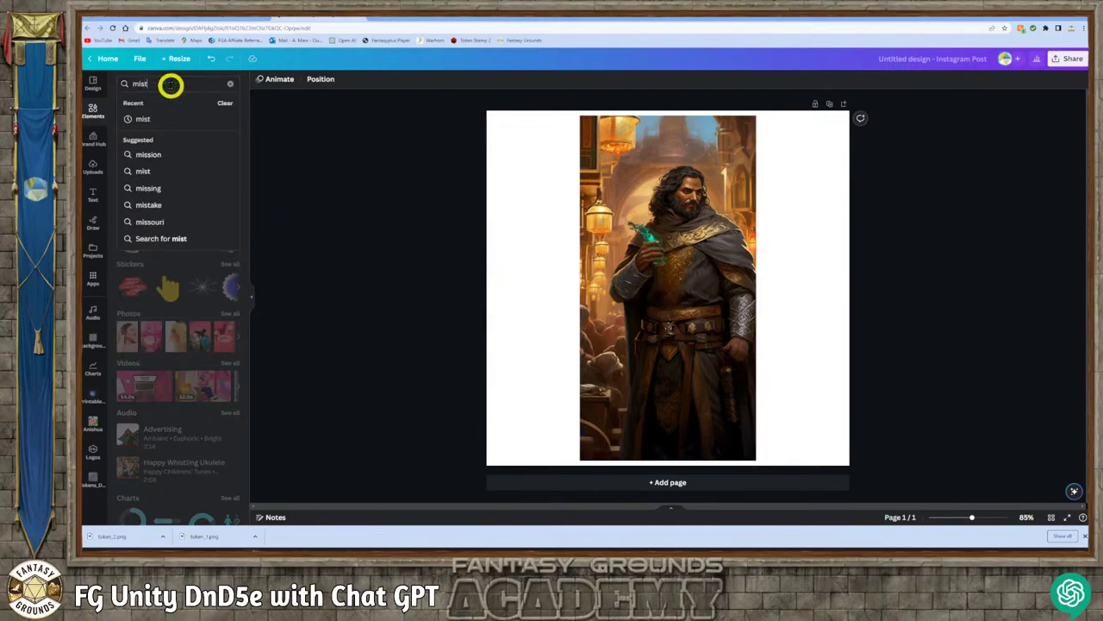
type("t")
key("Return")
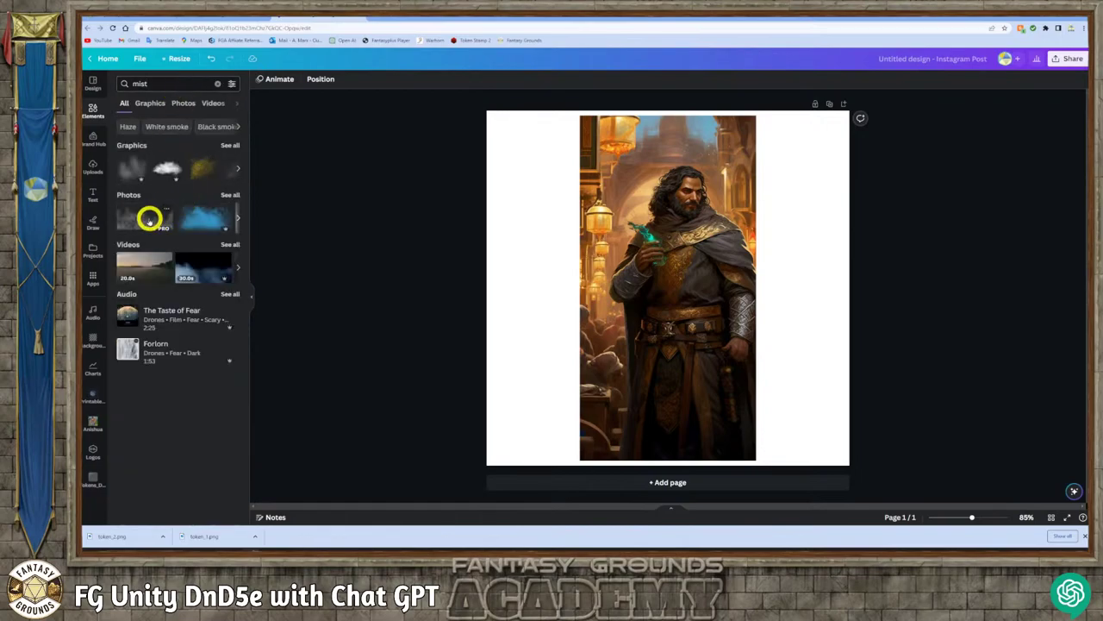
left_click(149, 102)
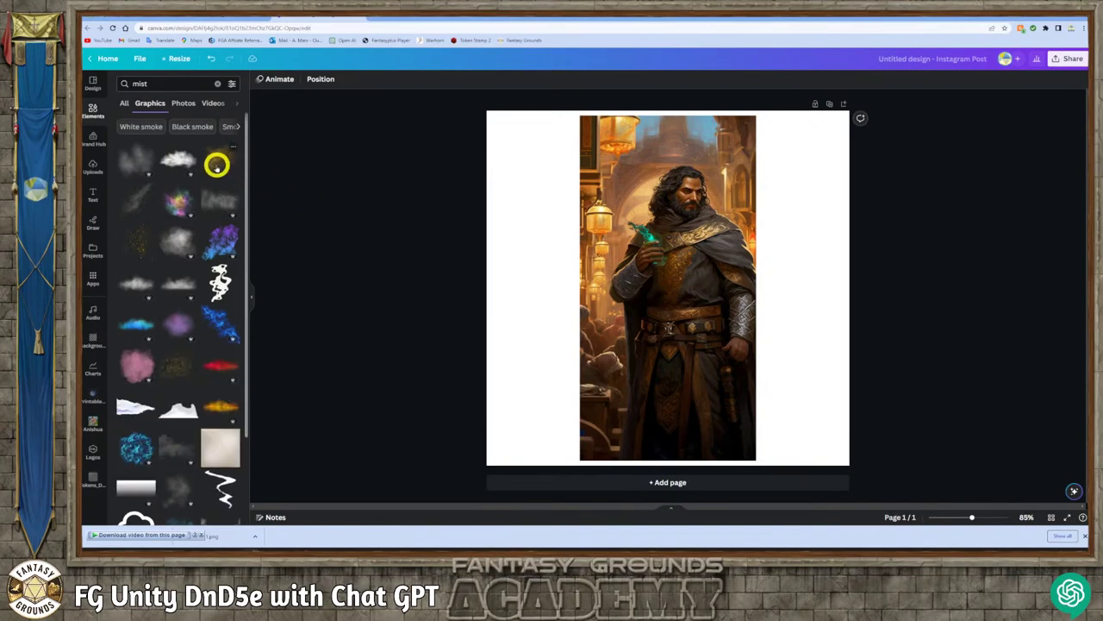
- Add a golden mist across the portrait's bottom, then lay a gold splatter over its middle
left_click(197, 368)
left_click_drag(671, 342, 615, 387)
left_click_drag(756, 209, 665, 387)
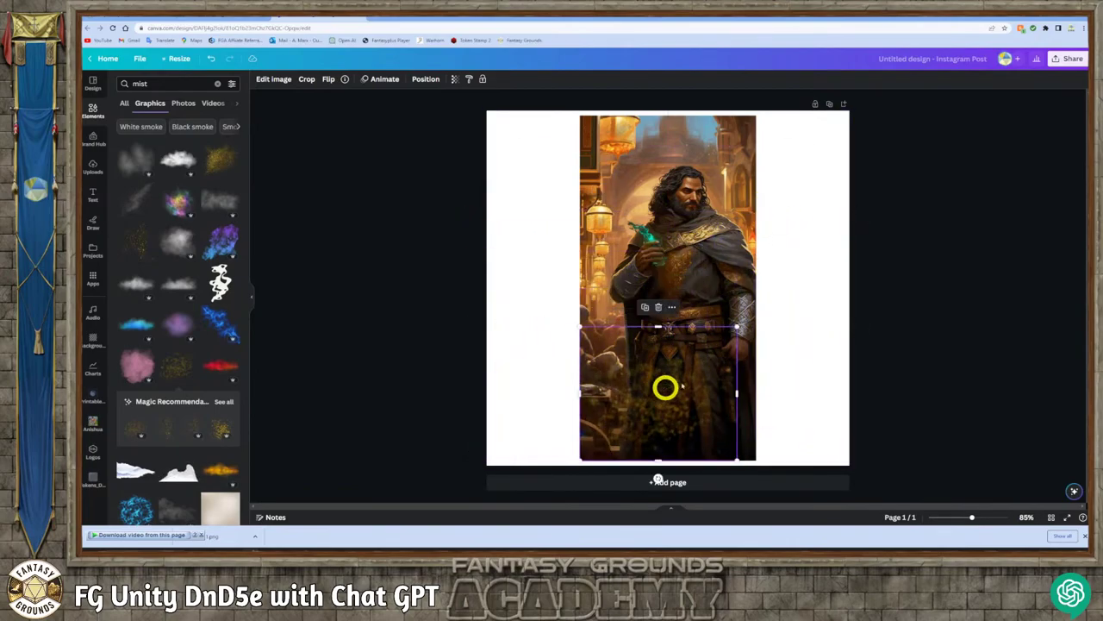
left_click_drag(739, 328, 761, 319)
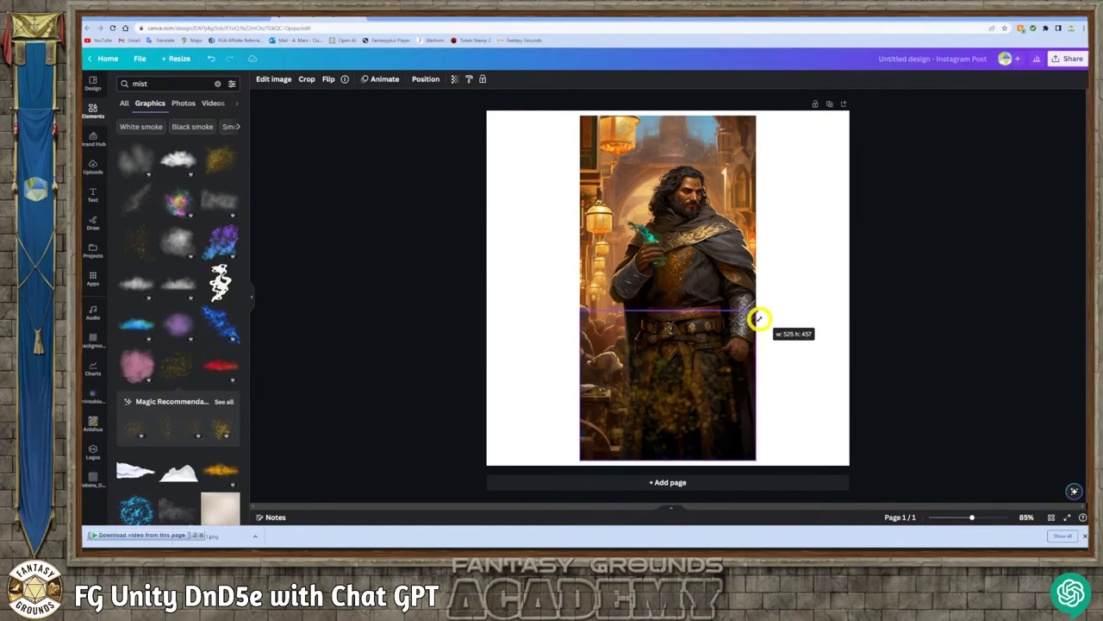
left_click_drag(663, 406, 661, 482)
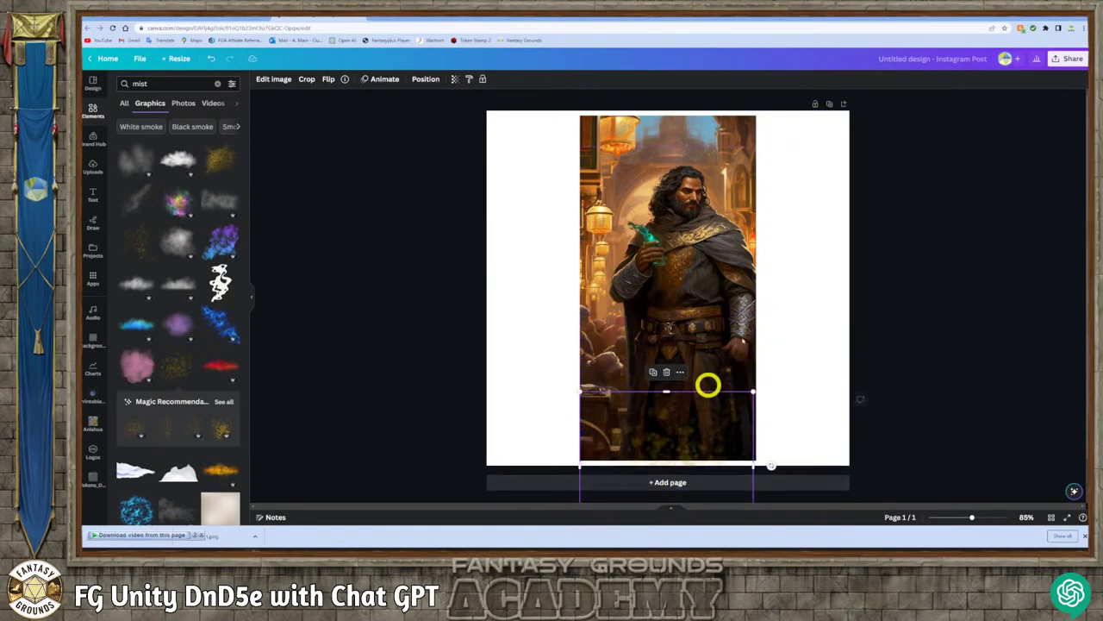
left_click(458, 80)
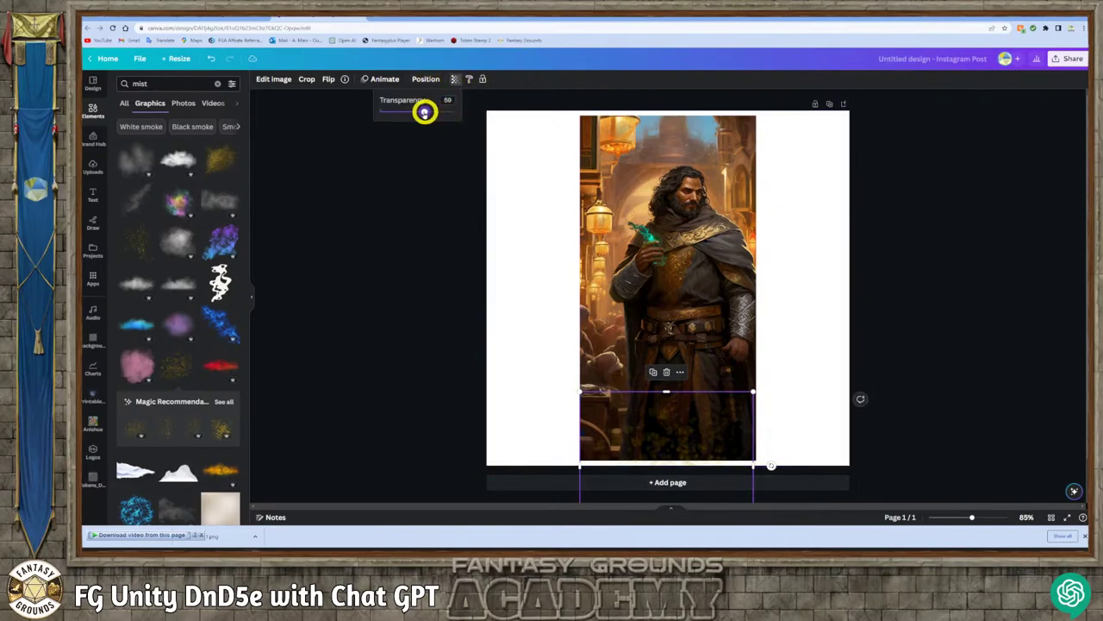
left_click(547, 345)
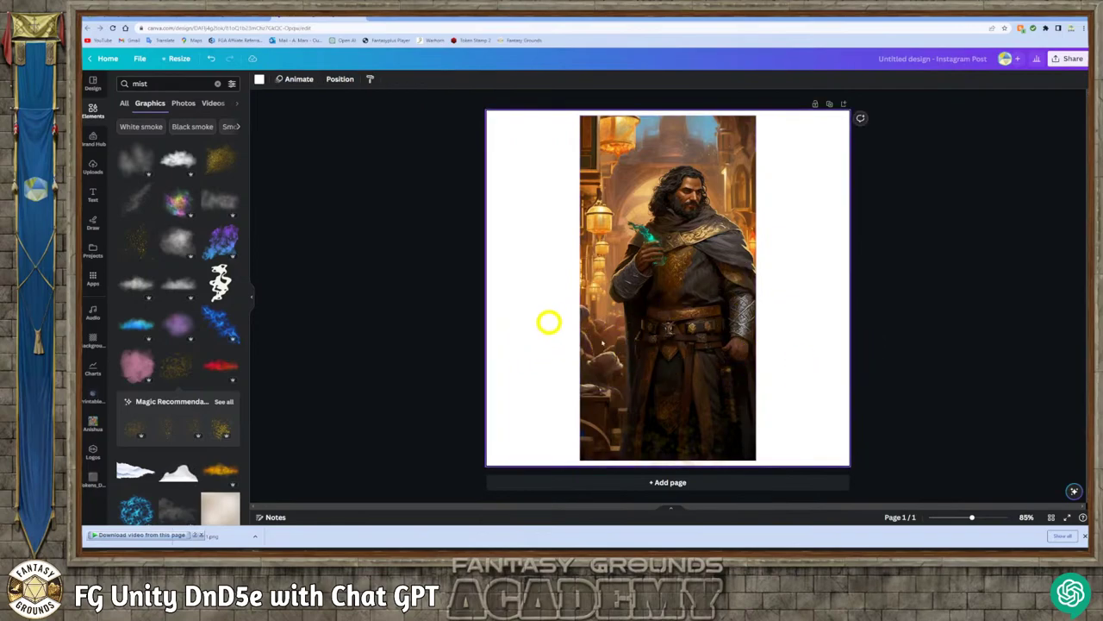
left_click(225, 430)
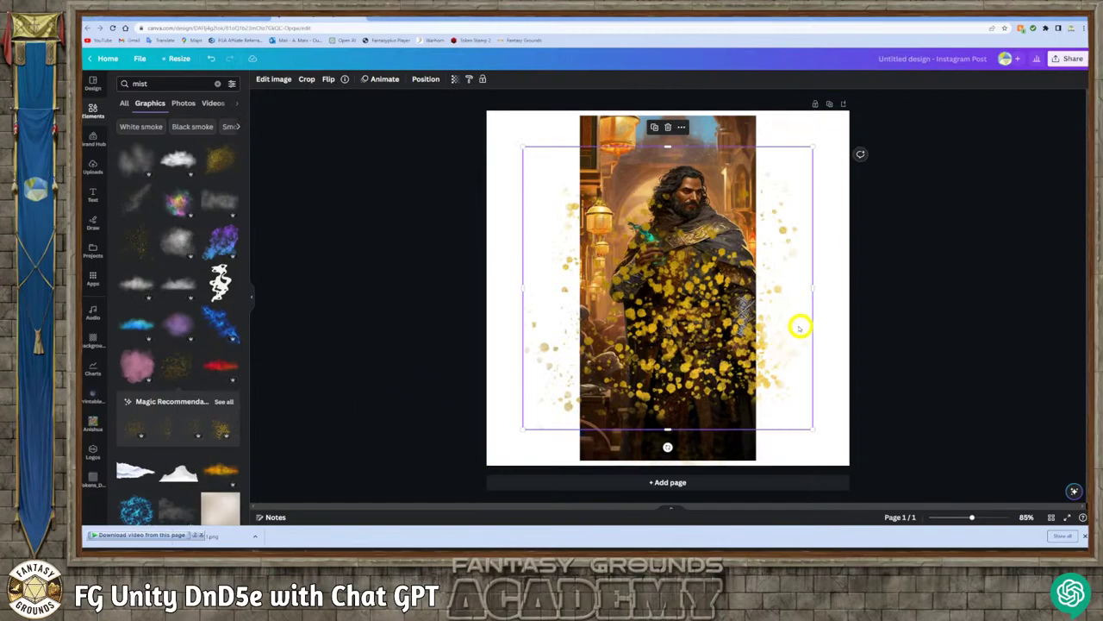
- Shrink the gold splatter graphic and position it over the portrait's head and torso
left_click_drag(800, 327, 779, 294)
left_click_drag(521, 398, 580, 341)
left_click_drag(809, 339, 731, 308)
left_click_drag(697, 276, 820, 382)
left_click_drag(738, 353, 712, 320)
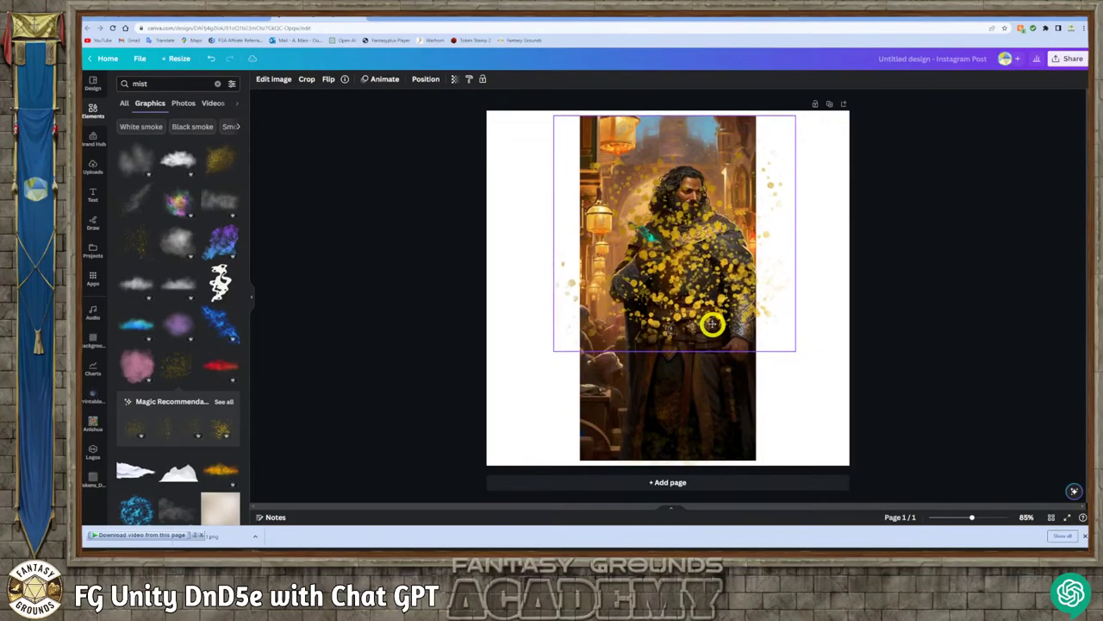
left_click(862, 320)
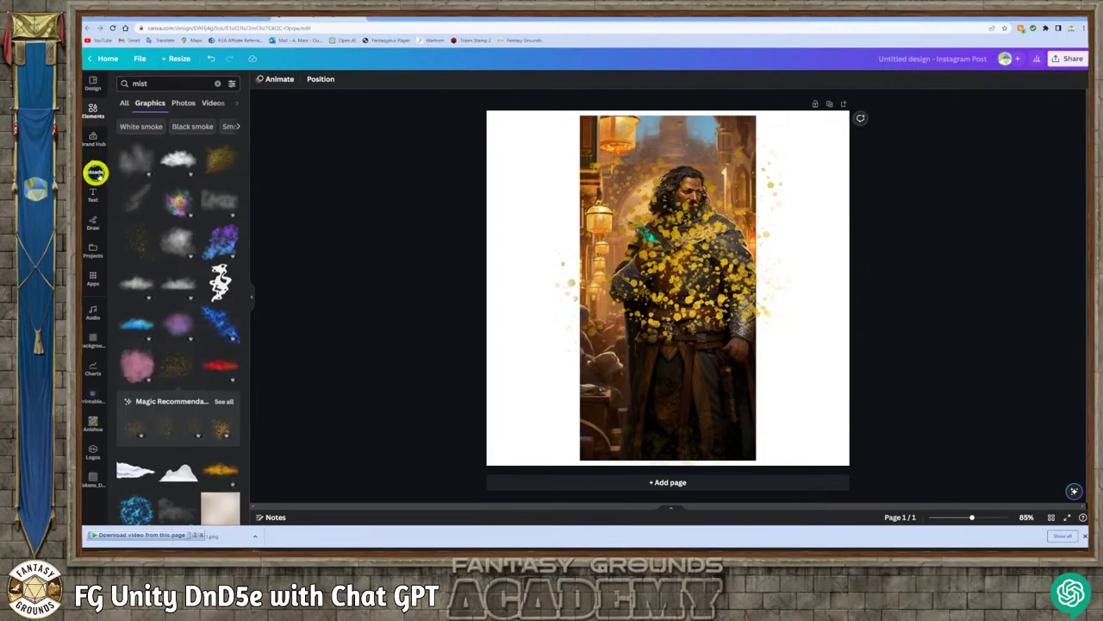
left_click(94, 167)
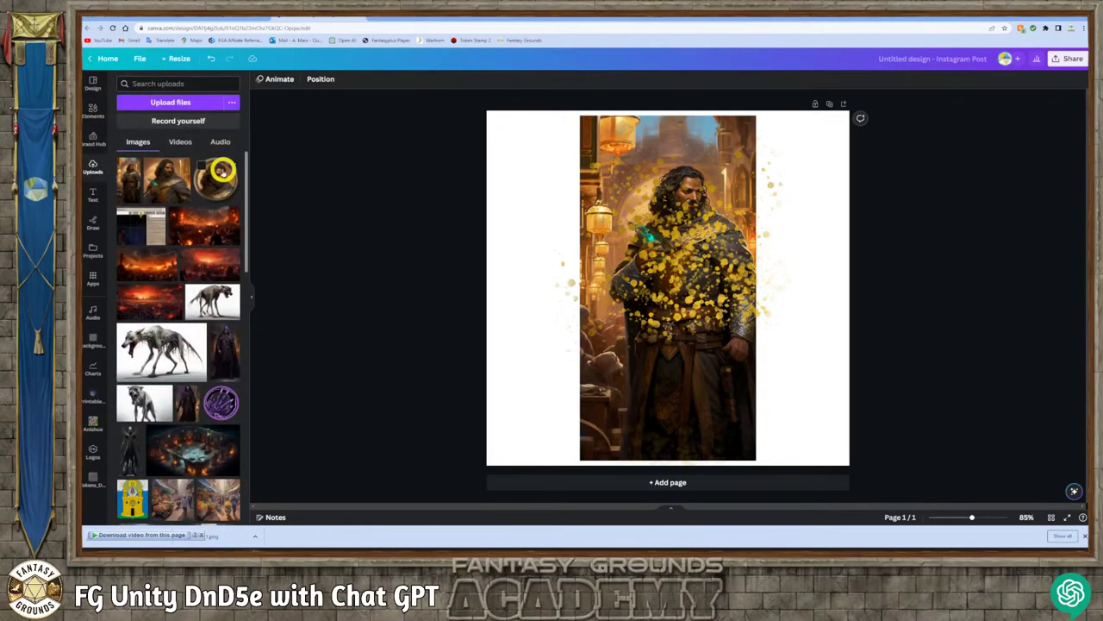
- Add the uploaded warrior image, remove its background with BG Remover, and fit the cut-out over the portrait
left_click(126, 182)
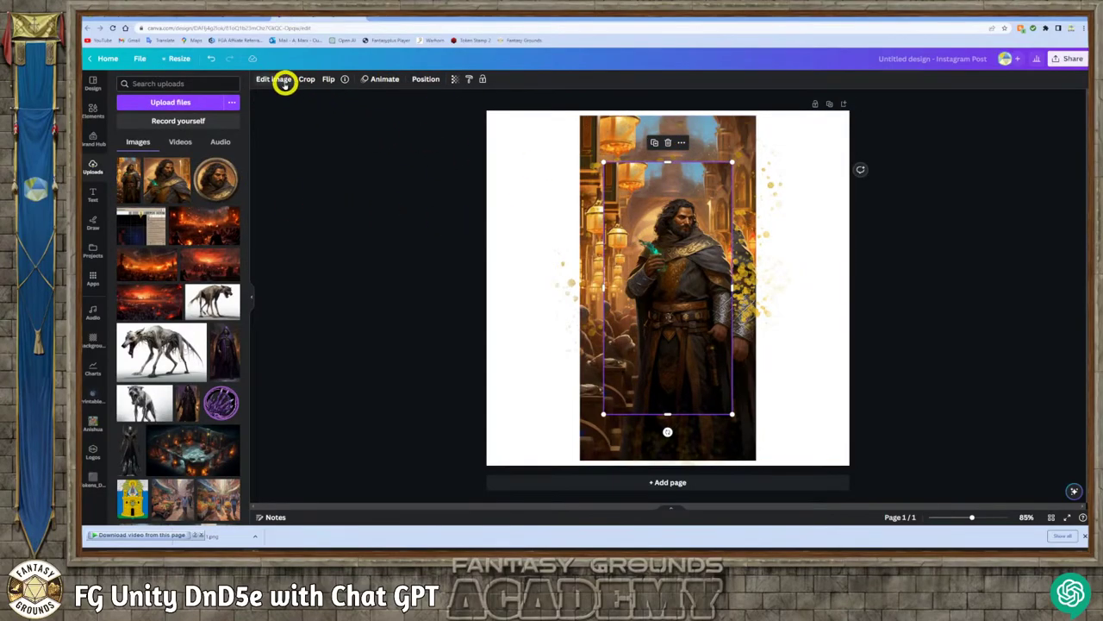
left_click(284, 80)
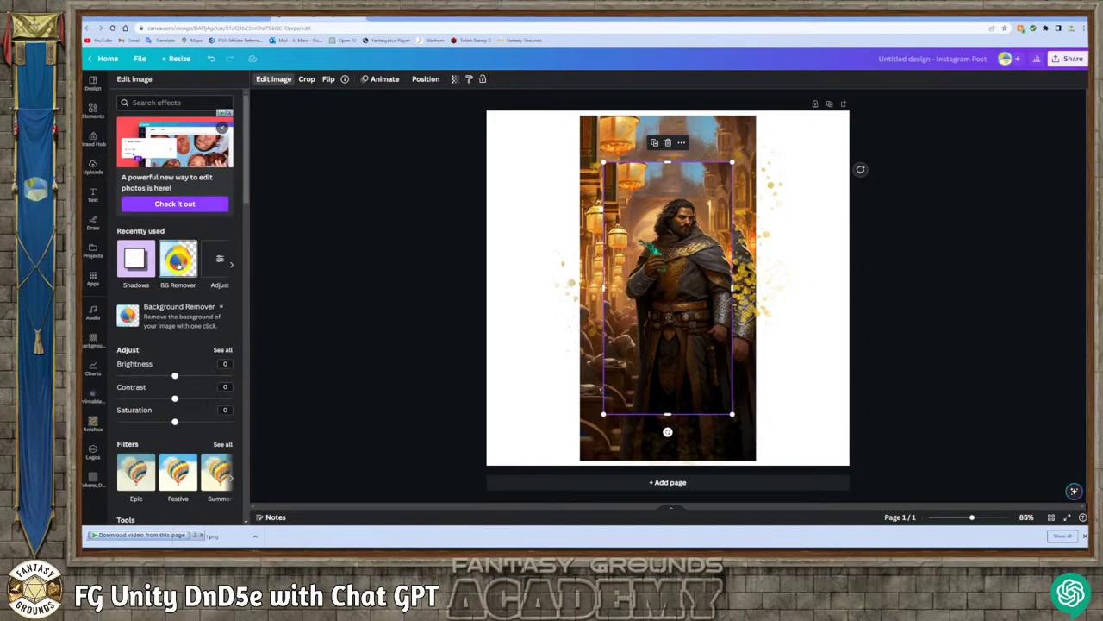
left_click(177, 262)
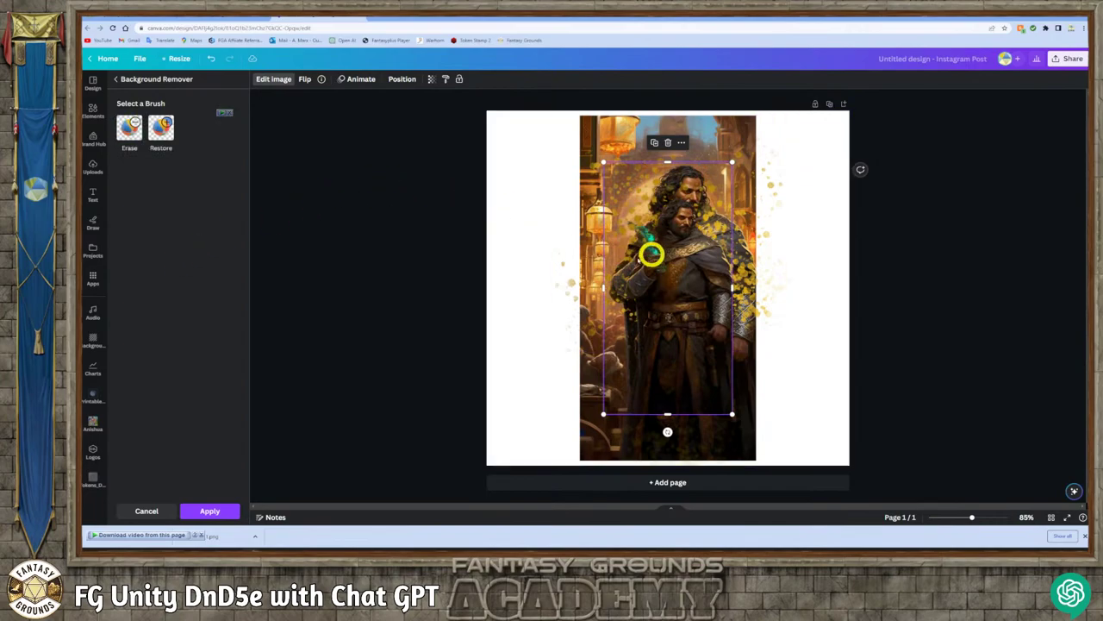
left_click_drag(650, 251, 650, 202)
left_click_drag(708, 369, 772, 460)
left_click(853, 390)
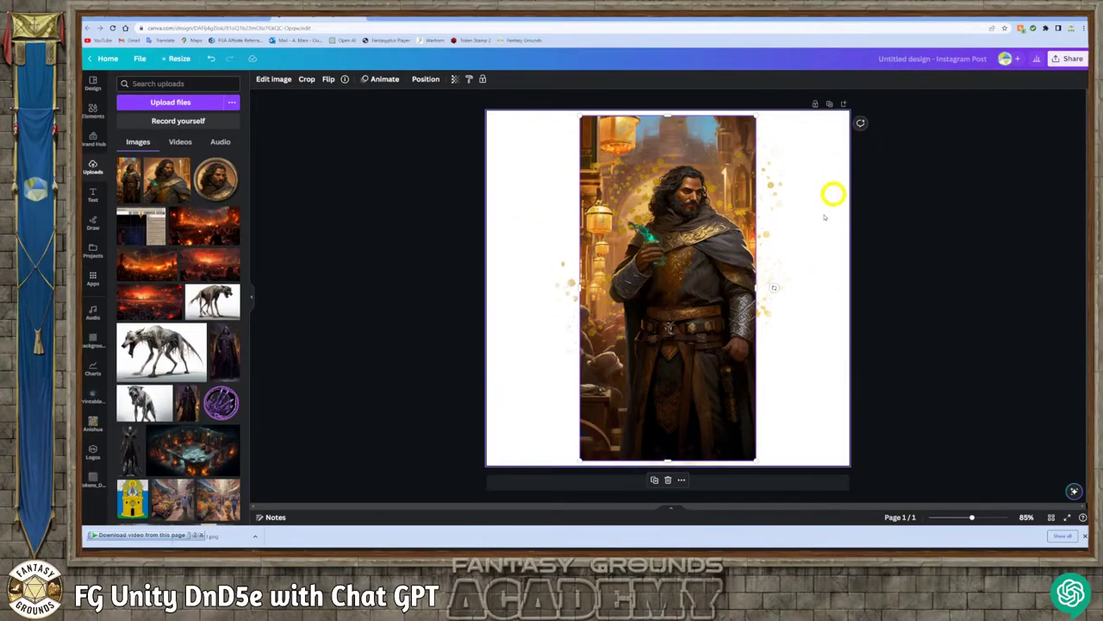
- Add the round token image and shrink it to about 302 px in the top-left corner
left_click(510, 179)
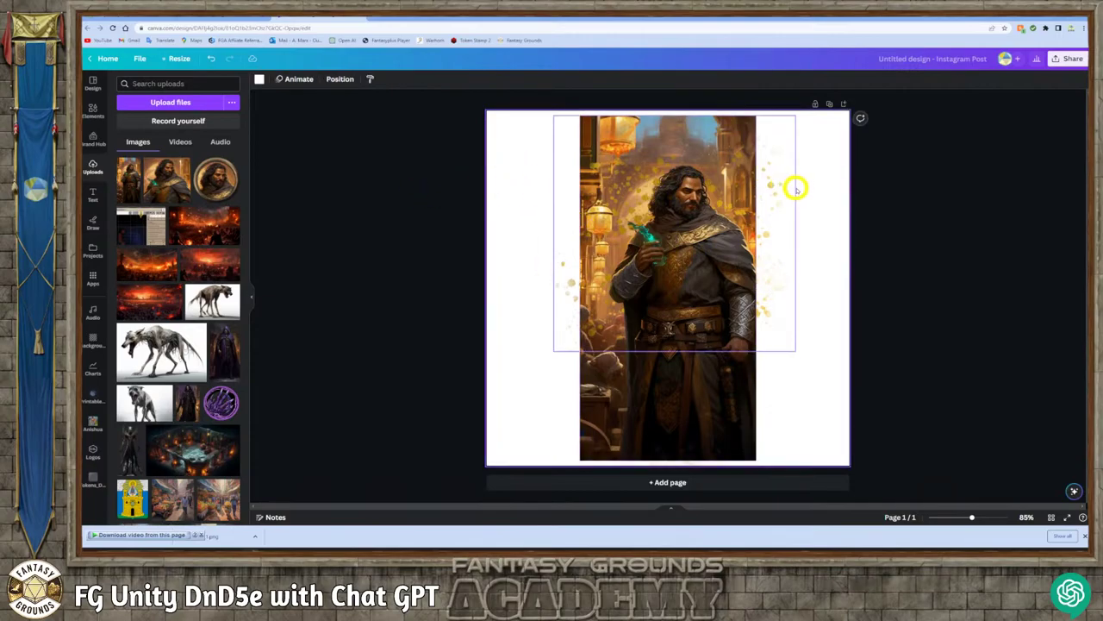
left_click(218, 179)
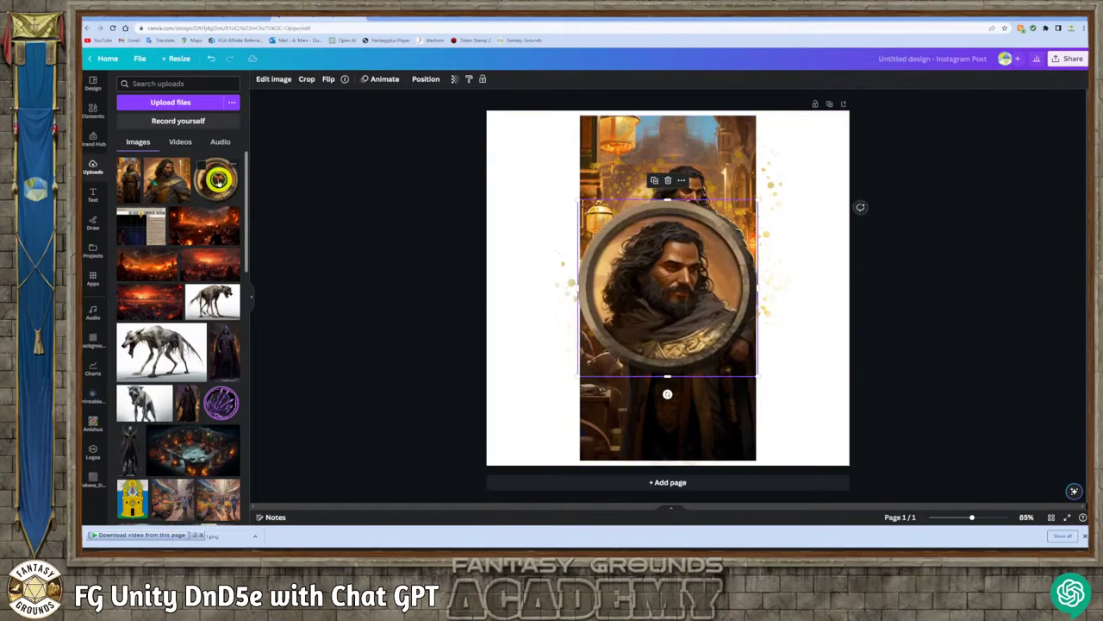
left_click_drag(670, 259, 582, 174)
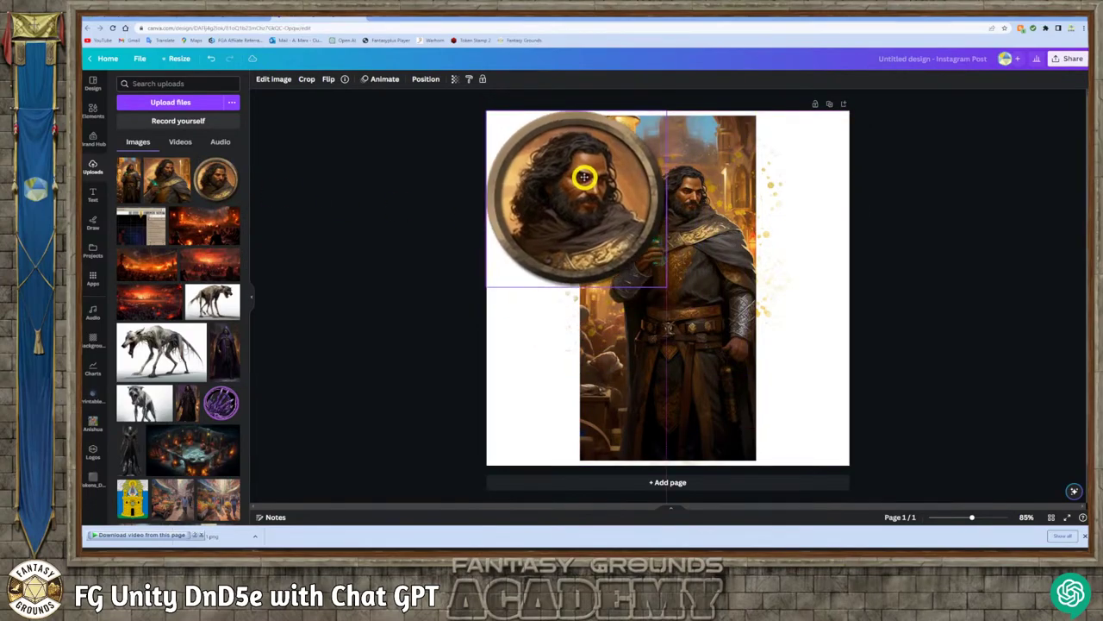
left_click_drag(663, 286, 534, 144)
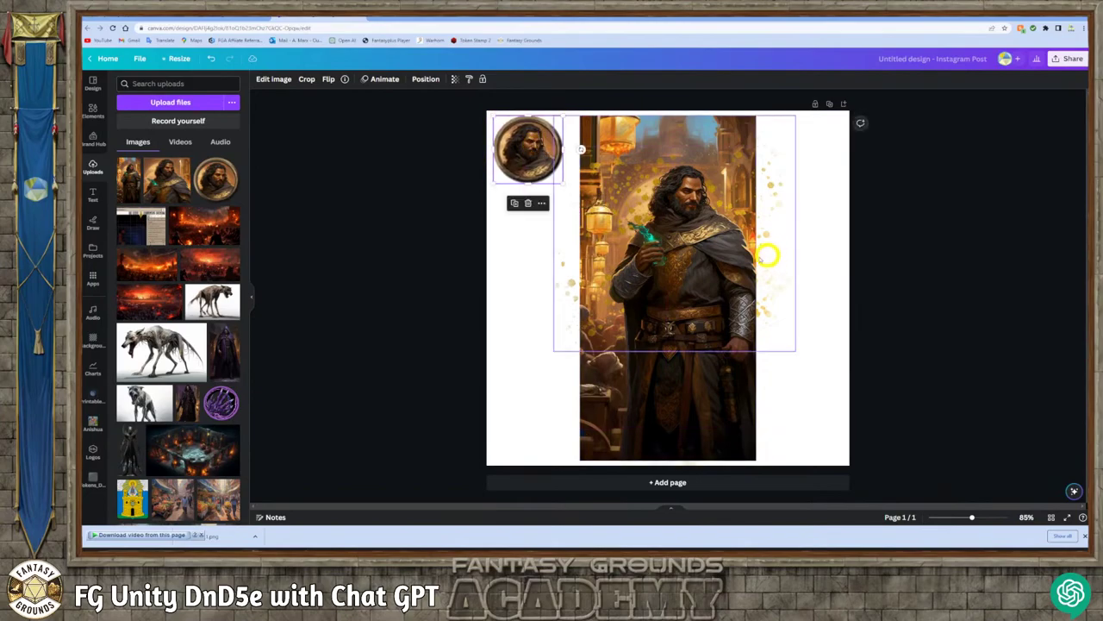
left_click(529, 266)
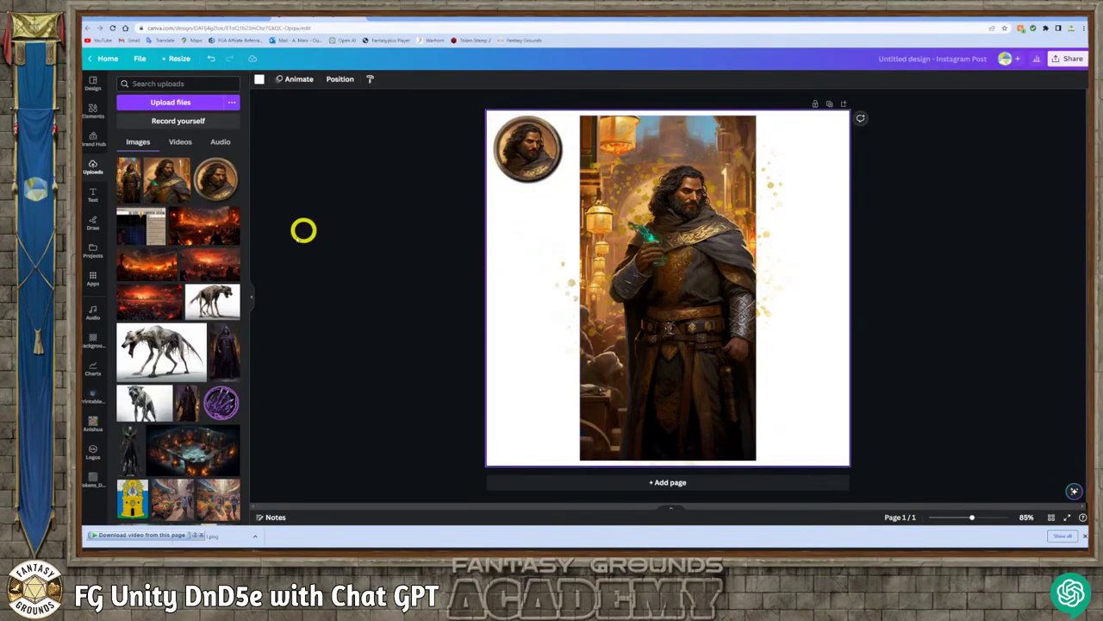
- Add the face close-up image and shrink it to 179 px in the bottom-left corner
left_click(165, 178)
left_click_drag(690, 260, 599, 349)
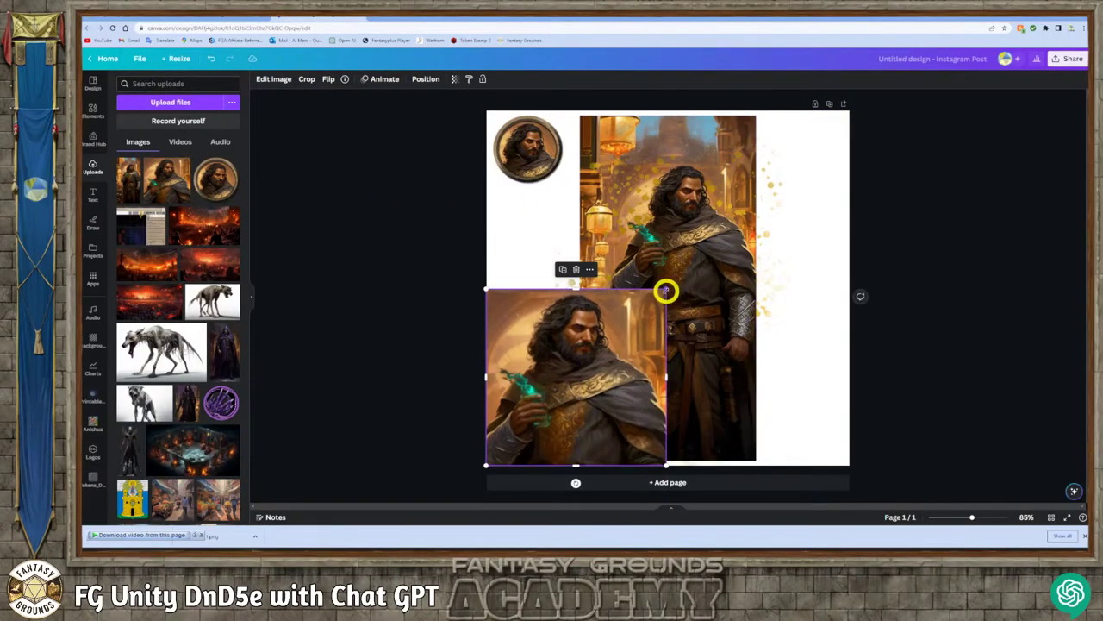
left_click_drag(665, 291, 514, 388)
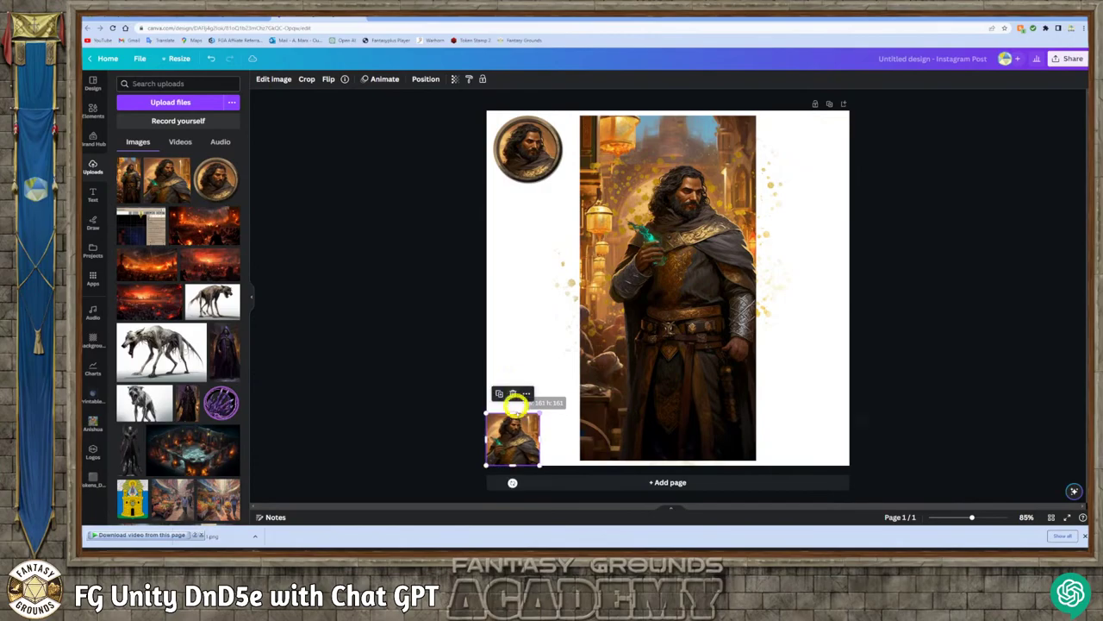
left_click_drag(514, 435, 519, 425)
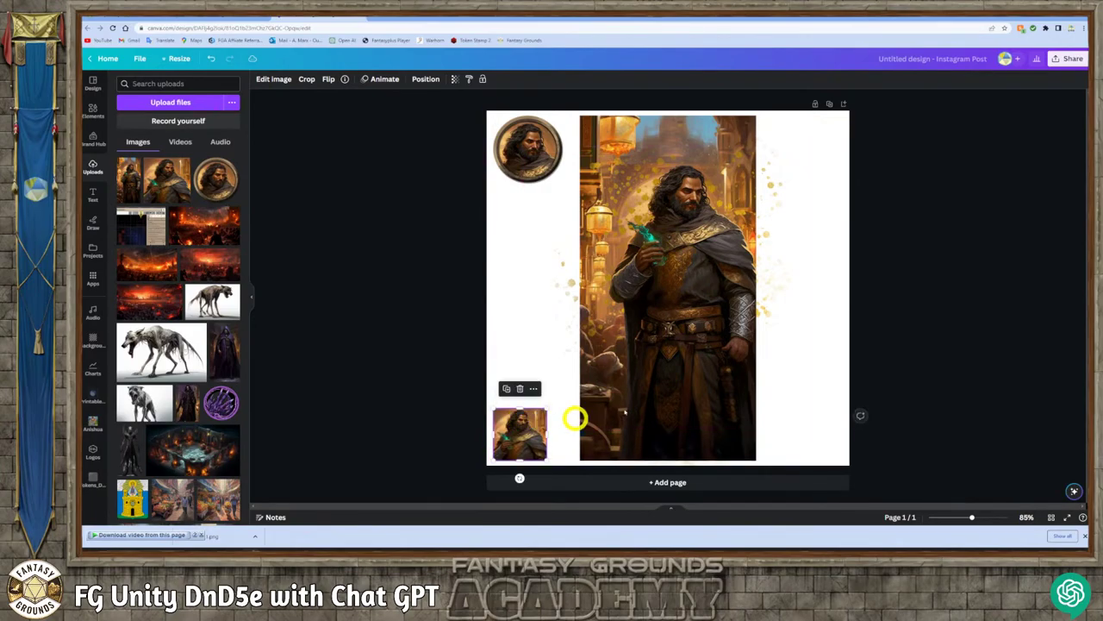
left_click(923, 326)
- Delete both the small face image and the round token from the page
left_click(530, 420)
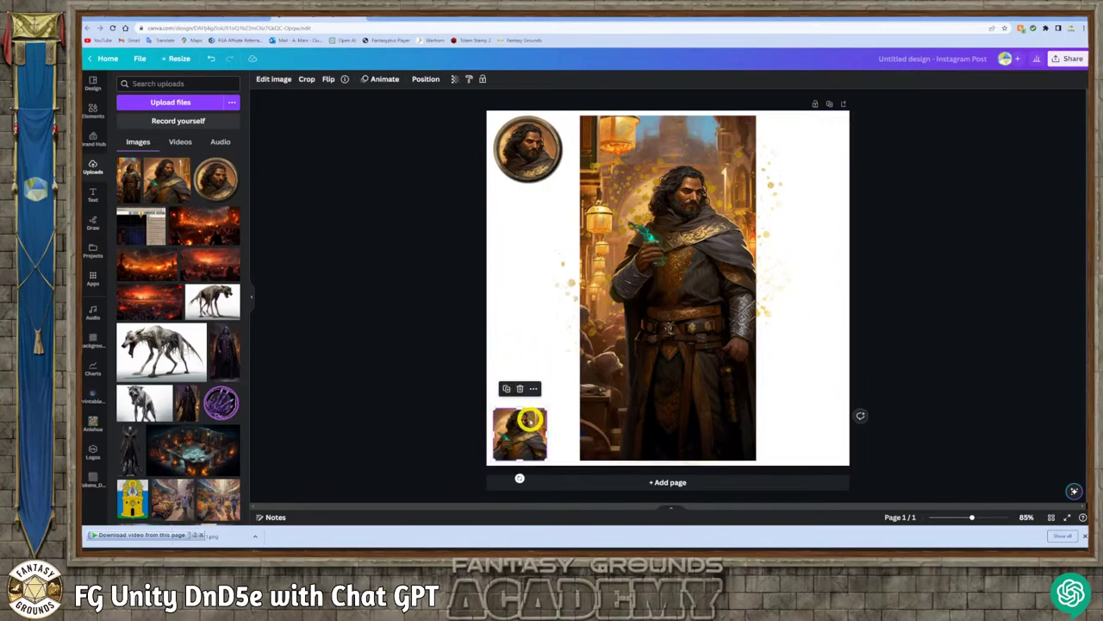
key("Delete")
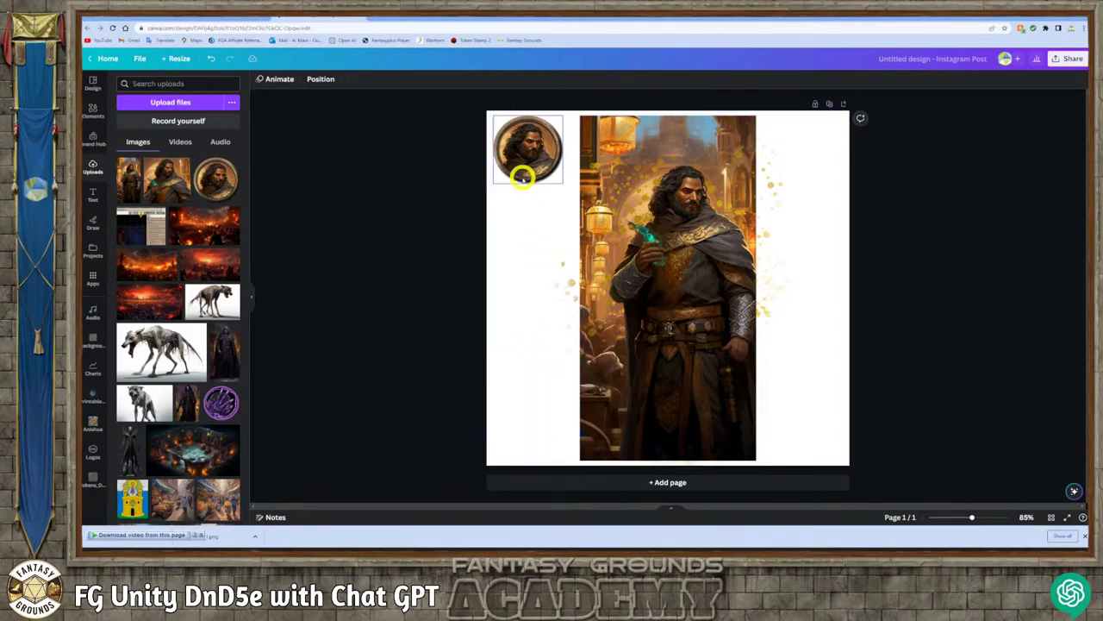
left_click(522, 173)
key("Delete")
left_click(536, 282)
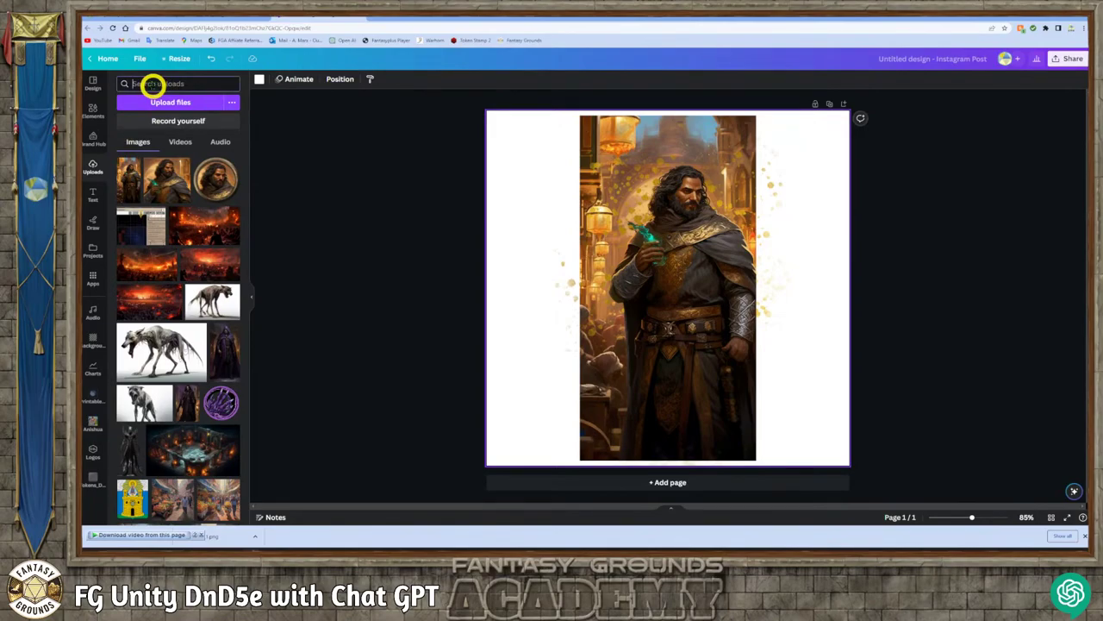
- Add a white smoke graphic from the 'mist' graphics results and move it left
left_click(93, 111)
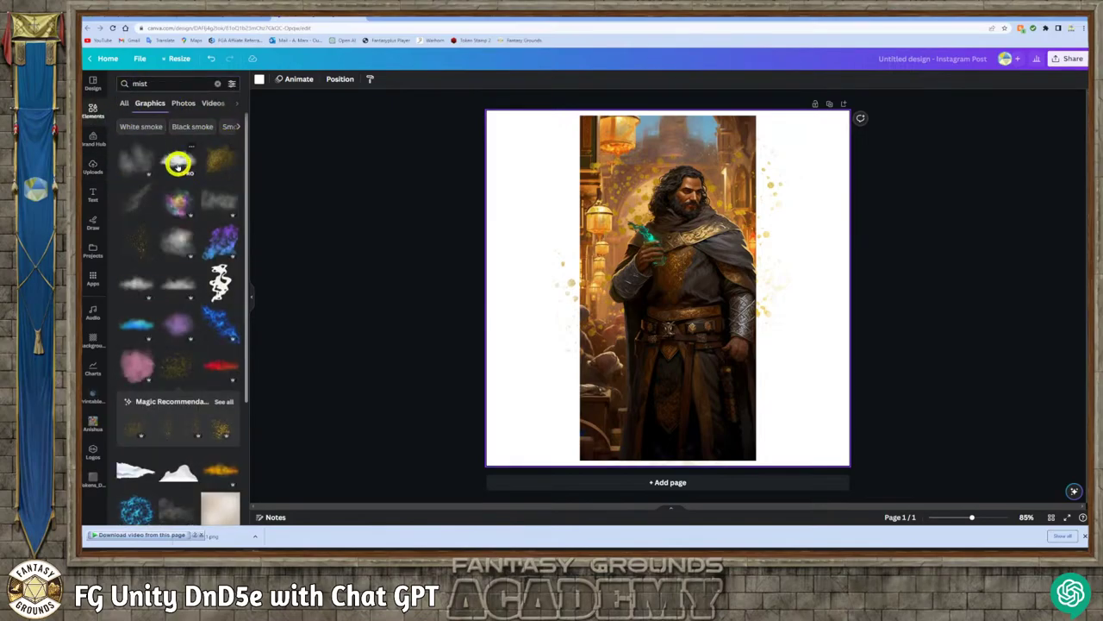
left_click(177, 164)
left_click_drag(627, 278, 575, 317)
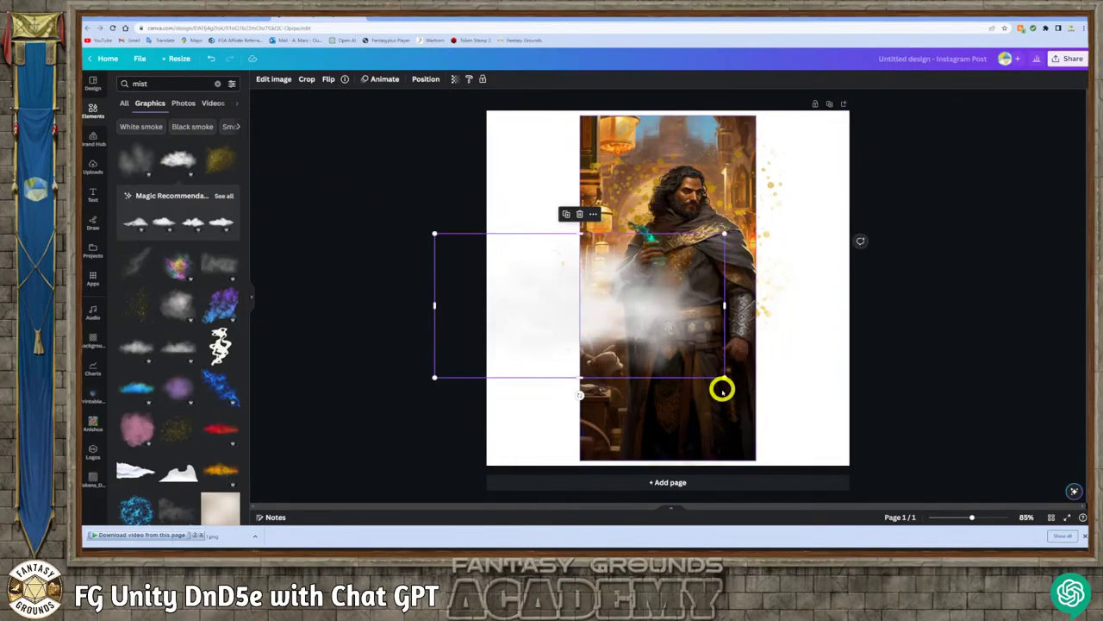
left_click(582, 400)
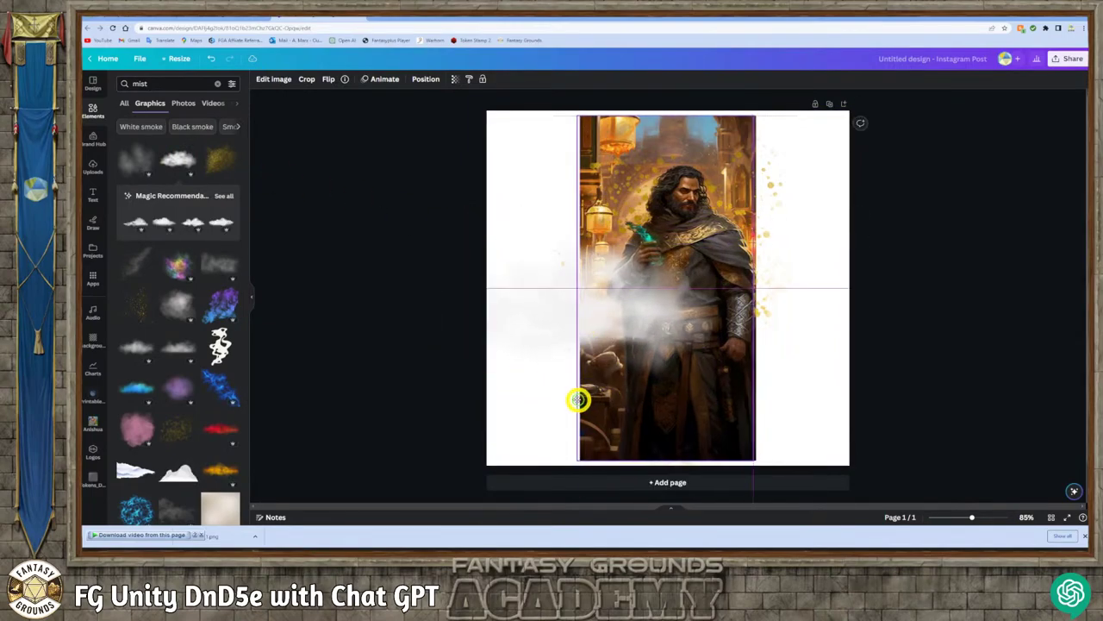
left_click(557, 311)
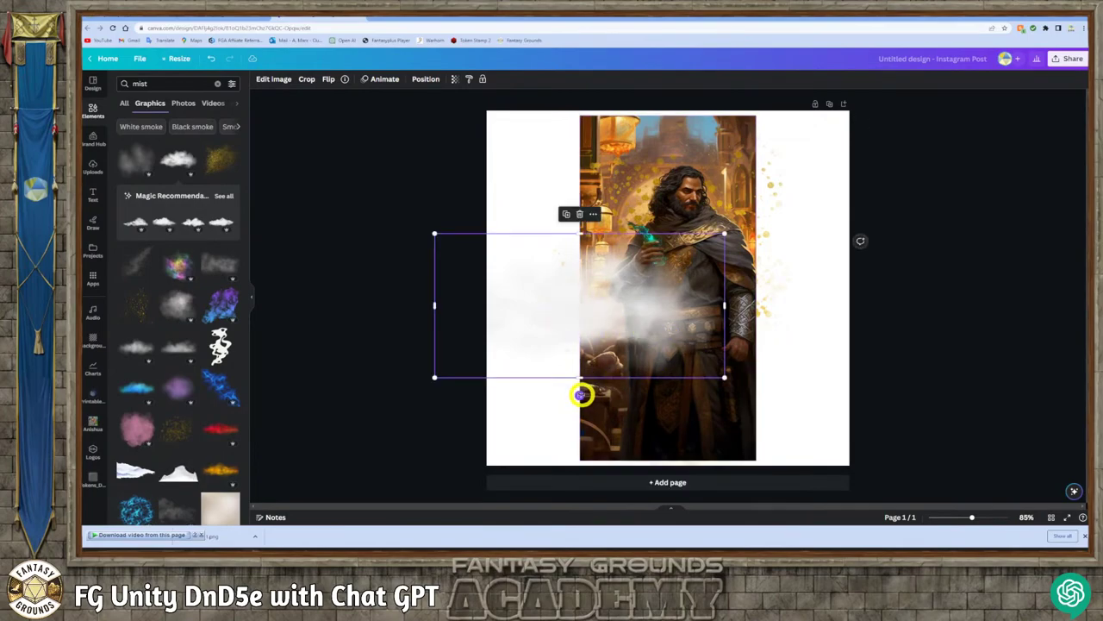
- Rotate the smoke to about 86°, tilt it further, and place it on the portrait's upper-left edge
left_click_drag(582, 394, 496, 308)
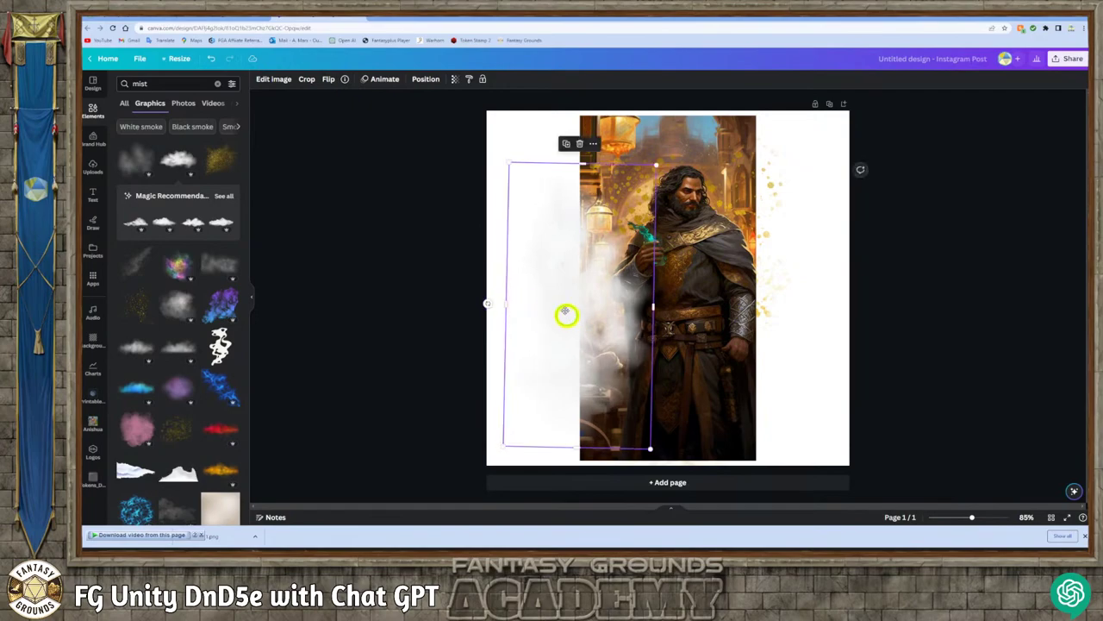
left_click_drag(565, 315, 567, 141)
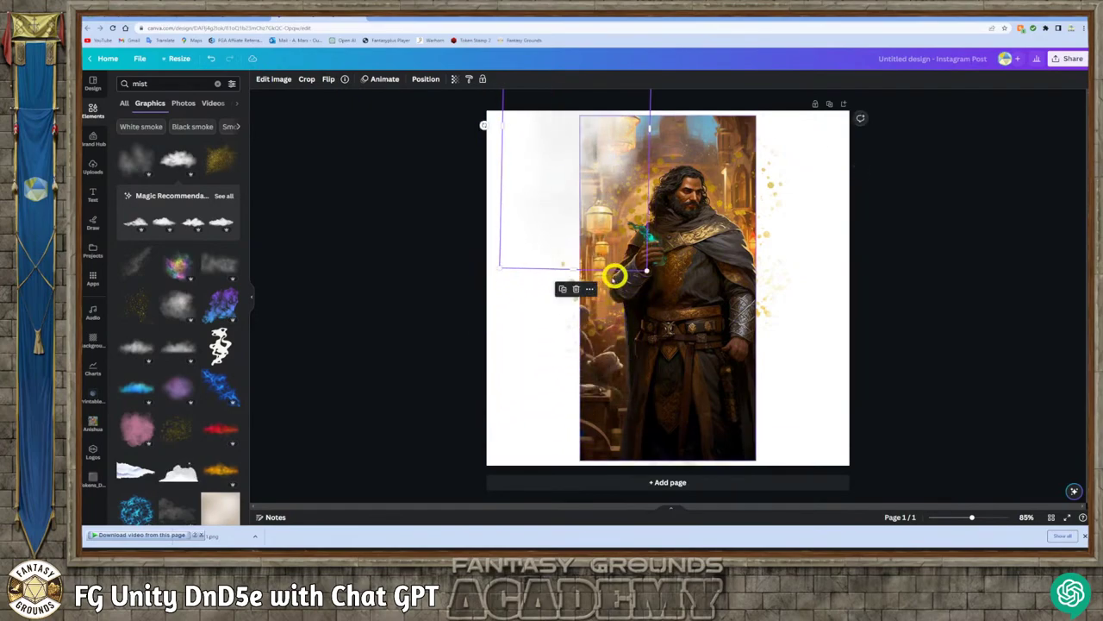
left_click_drag(594, 249, 569, 226)
left_click_drag(488, 149, 396, 120)
left_click_drag(690, 153, 583, 141)
left_click(797, 272)
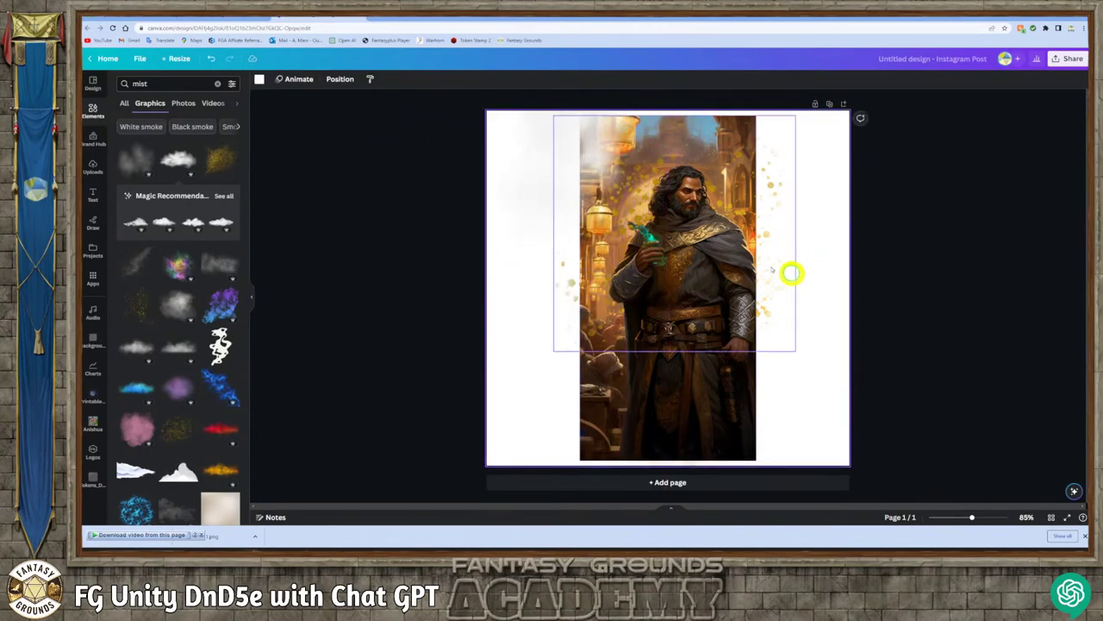
left_click(589, 143)
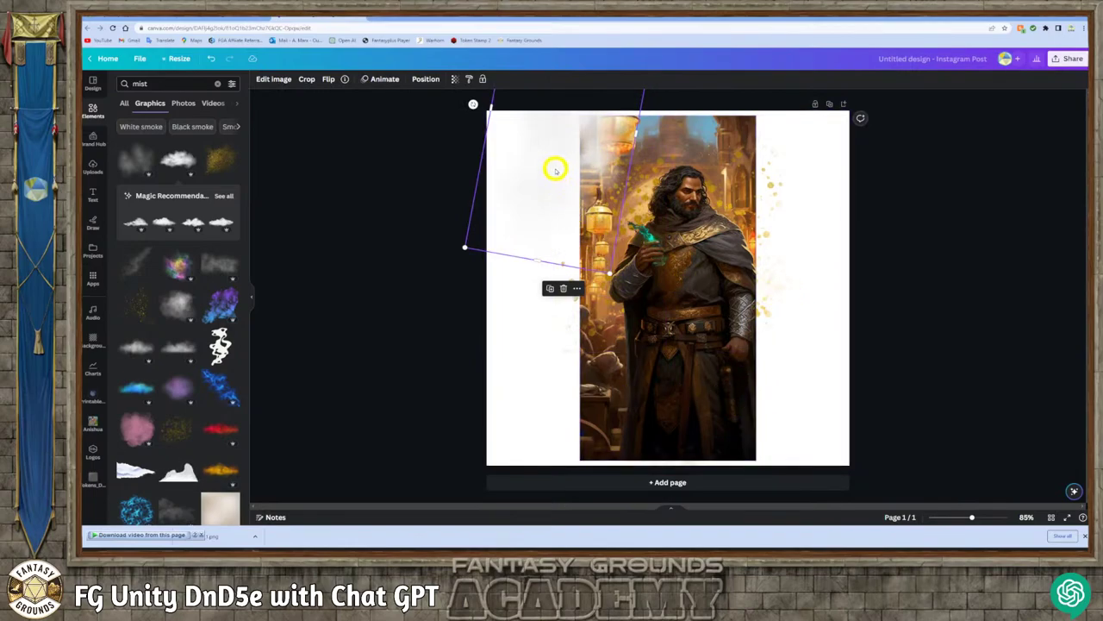
left_click_drag(562, 171, 561, 134)
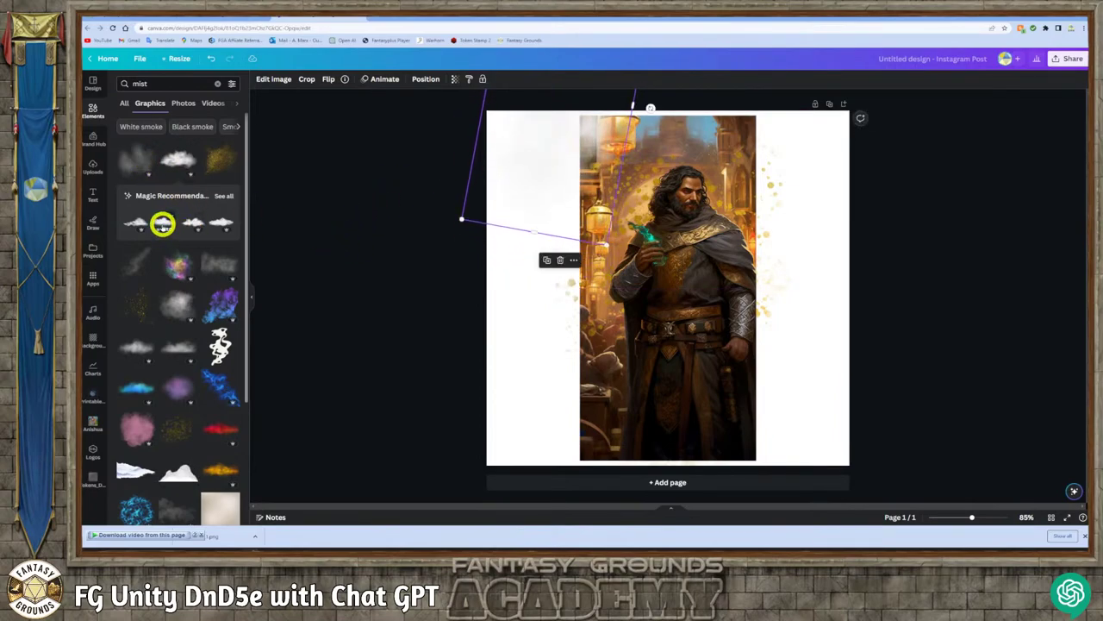
- Add a recommended cloud graphic and place it along the bottom of the portrait
left_click(163, 223)
left_click_drag(629, 298, 640, 469)
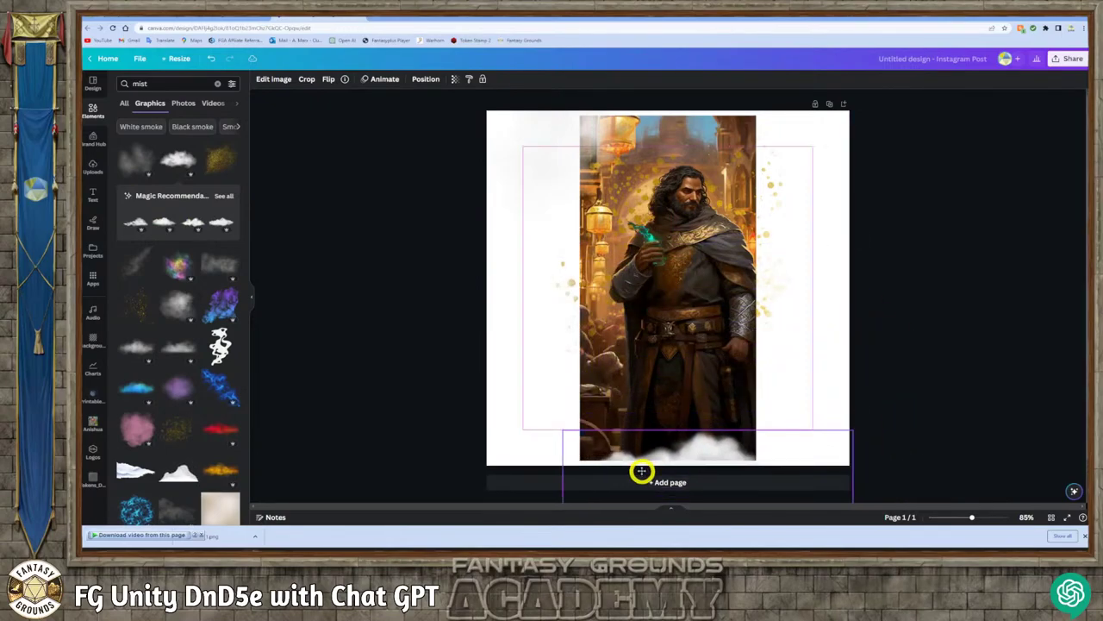
left_click(606, 172)
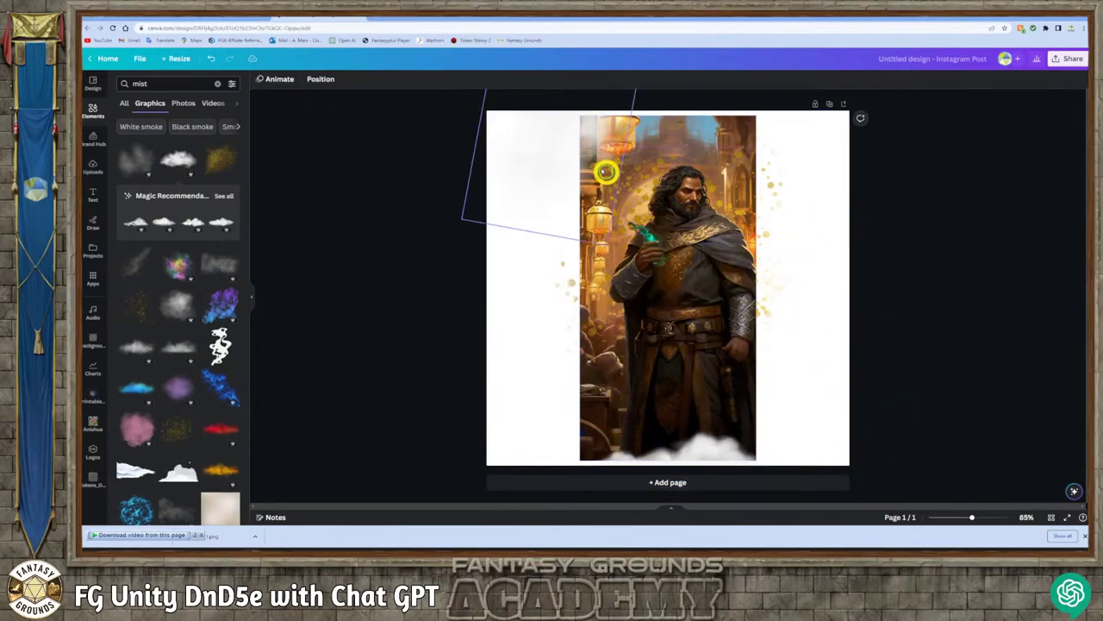
left_click(712, 456)
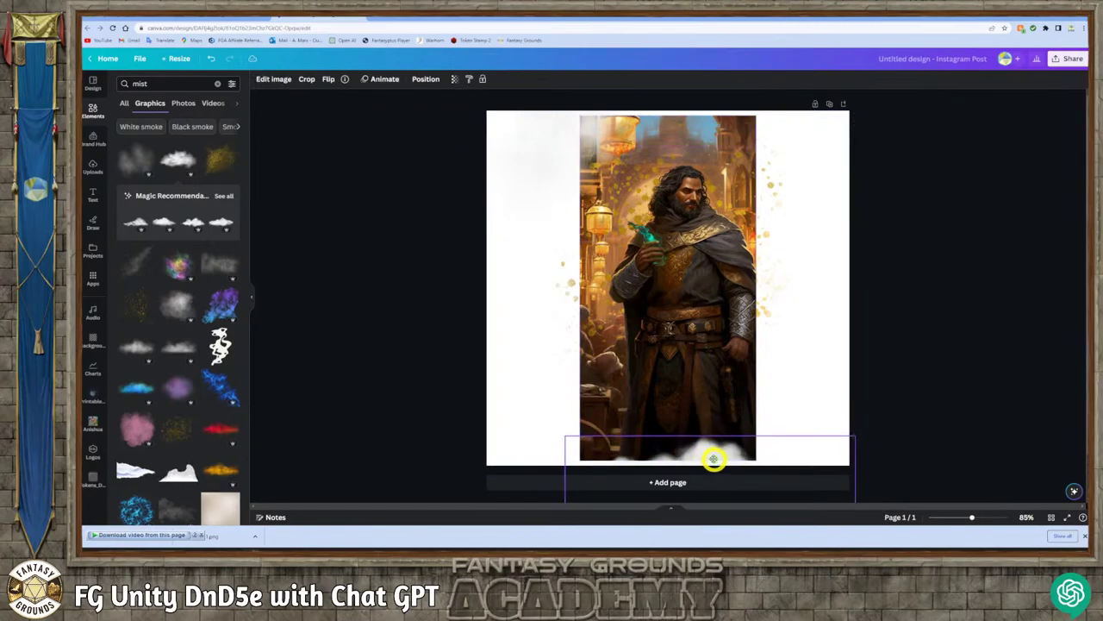
left_click(806, 388)
left_click(709, 455)
left_click(838, 365)
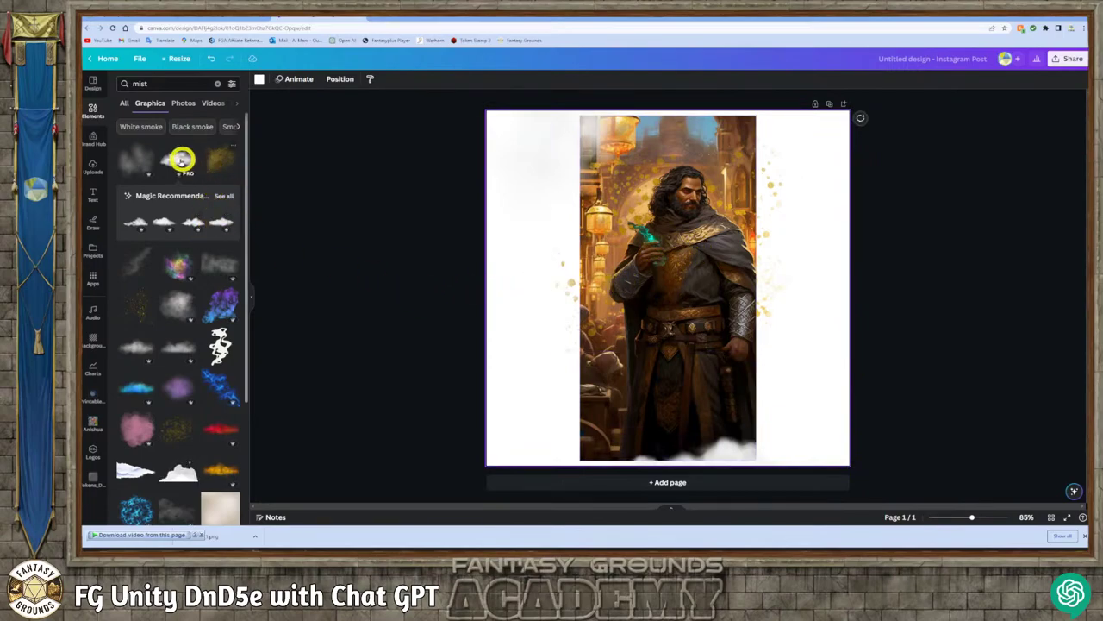
- Try a grey smoke graphic, drag it off the page's right edge, and reselect the bottom cloud
left_click(175, 305)
left_click_drag(679, 292, 830, 66)
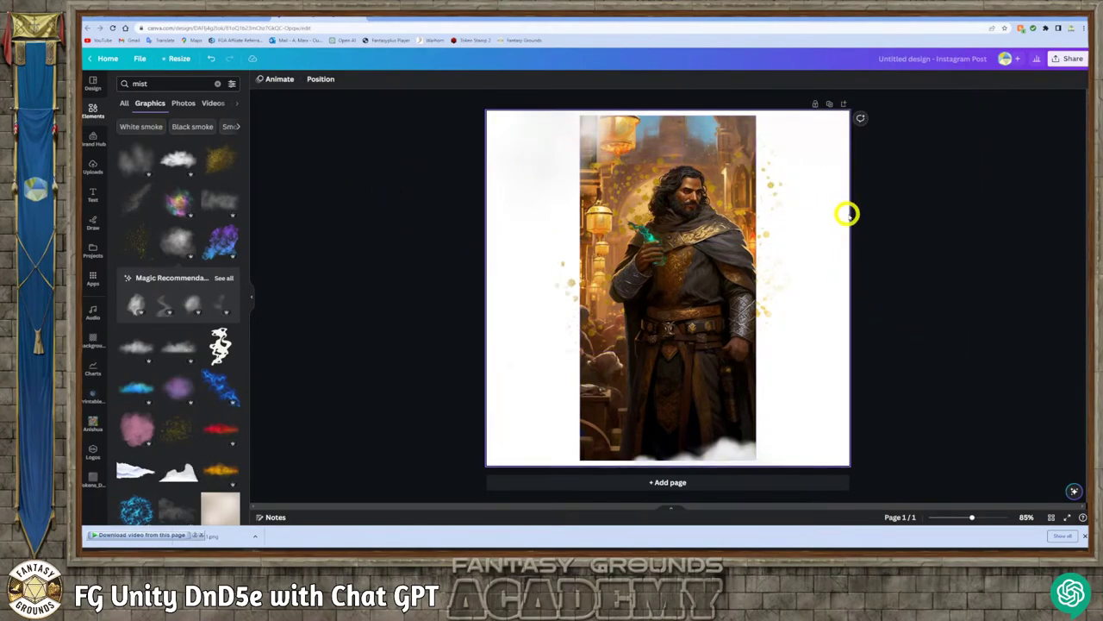
left_click(730, 448)
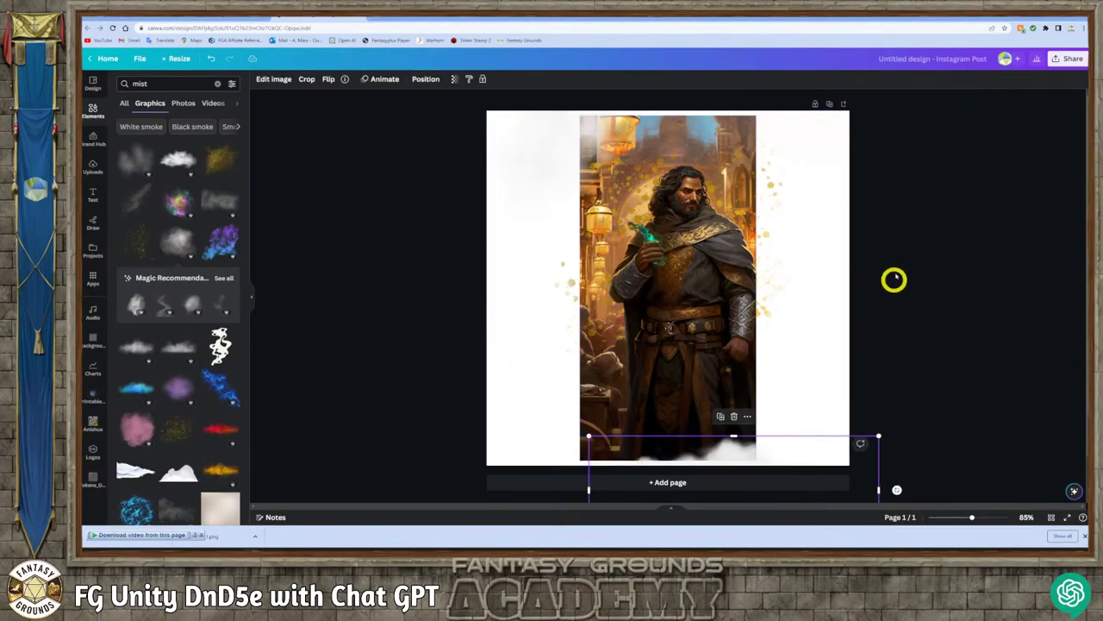
- Download the design as a PNG (Untitled design (2).png) and view Chrome's downloads list
left_click(1067, 61)
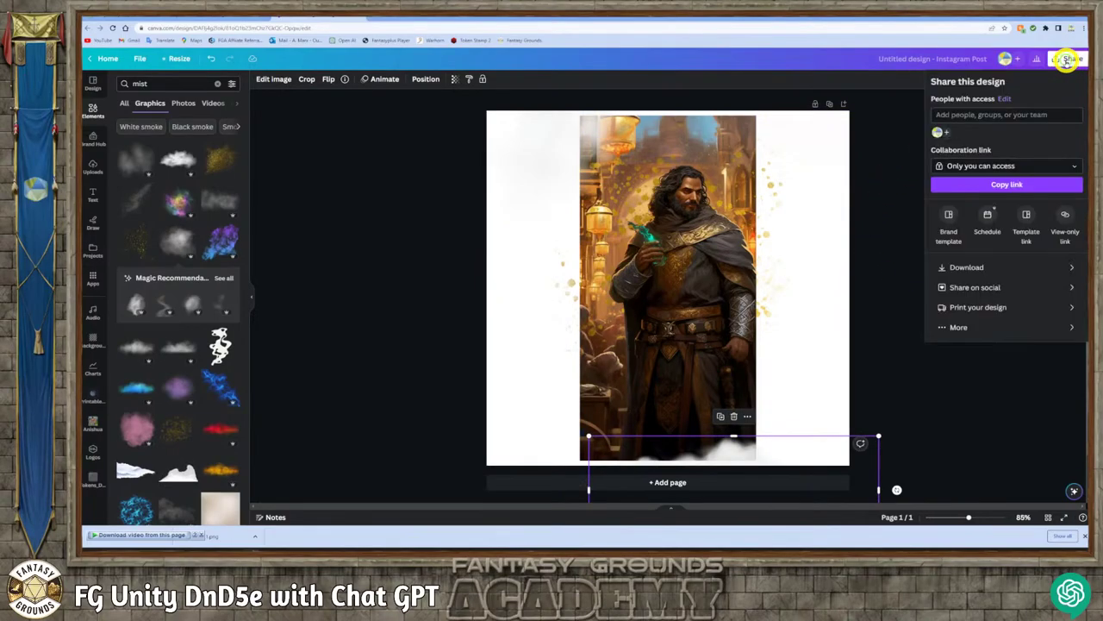
left_click(967, 267)
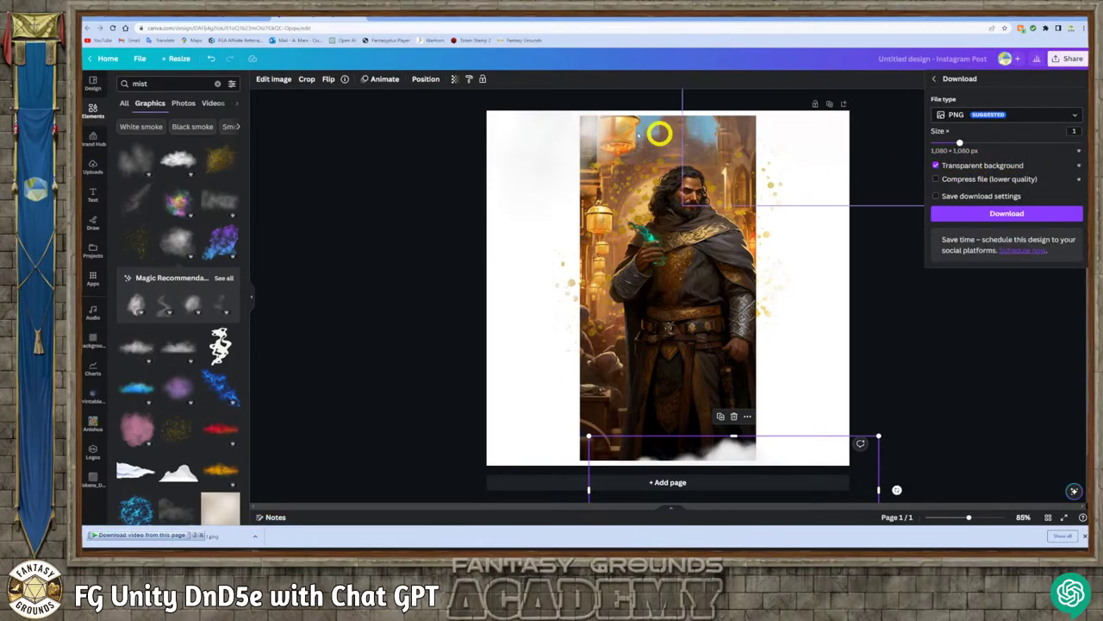
left_click(989, 215)
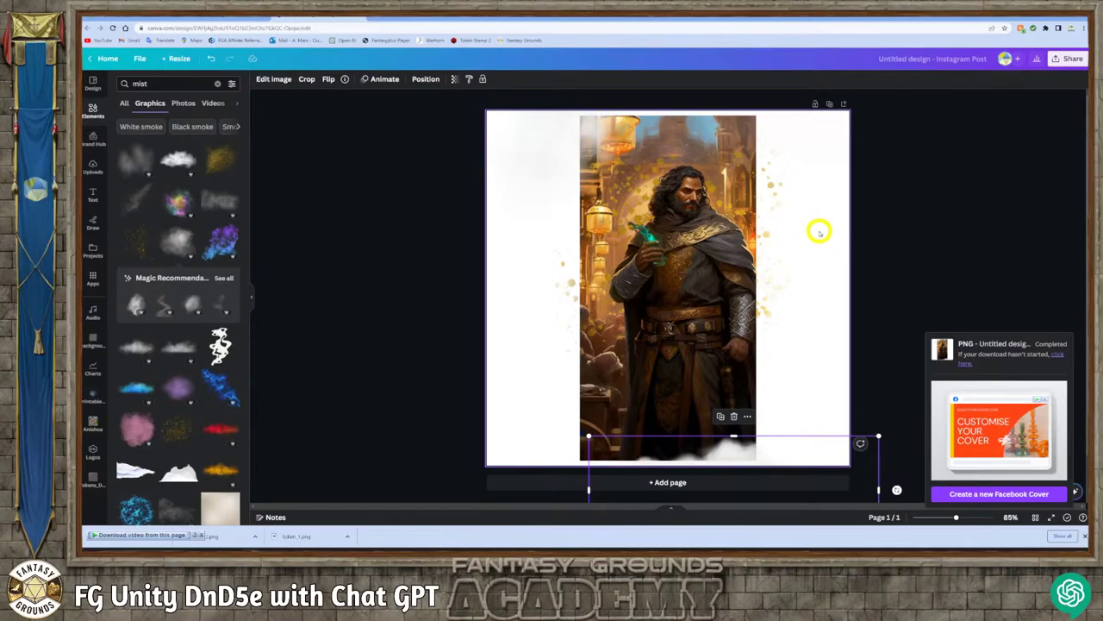
left_click(1053, 353)
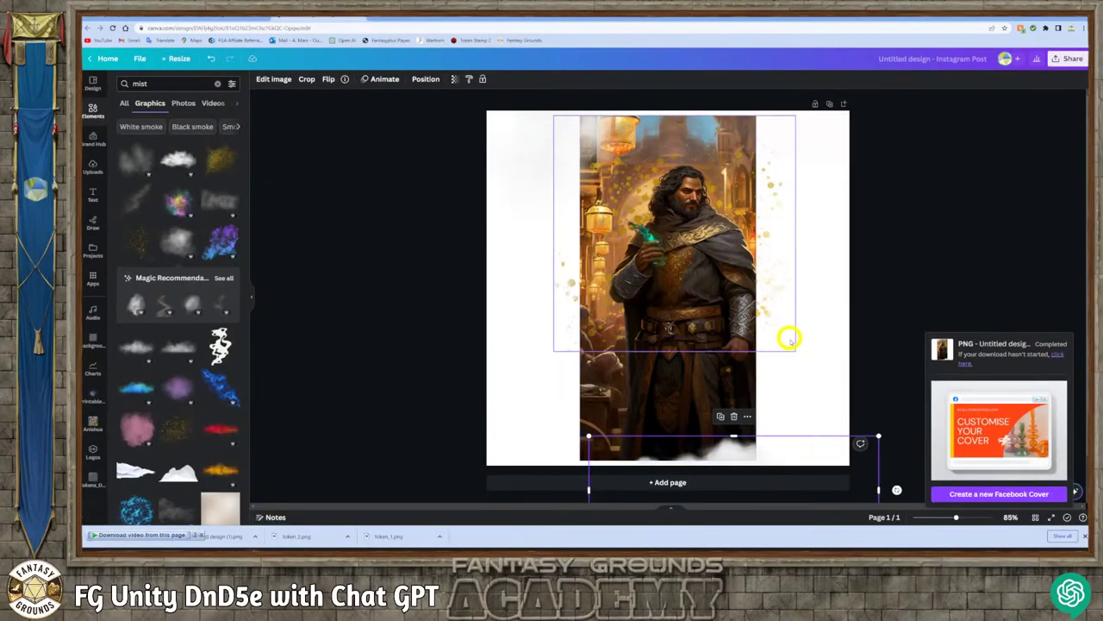
left_click(1069, 539)
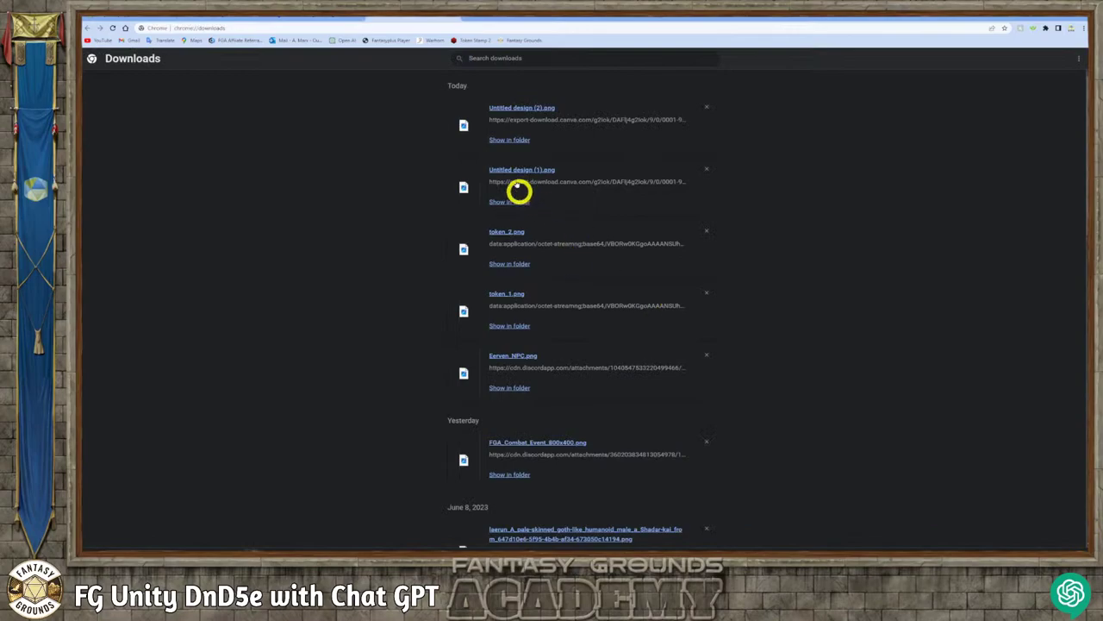
- Show Untitled design (2) in the centred Downloads folder and preview both Untitled design PNGs
left_click(510, 139)
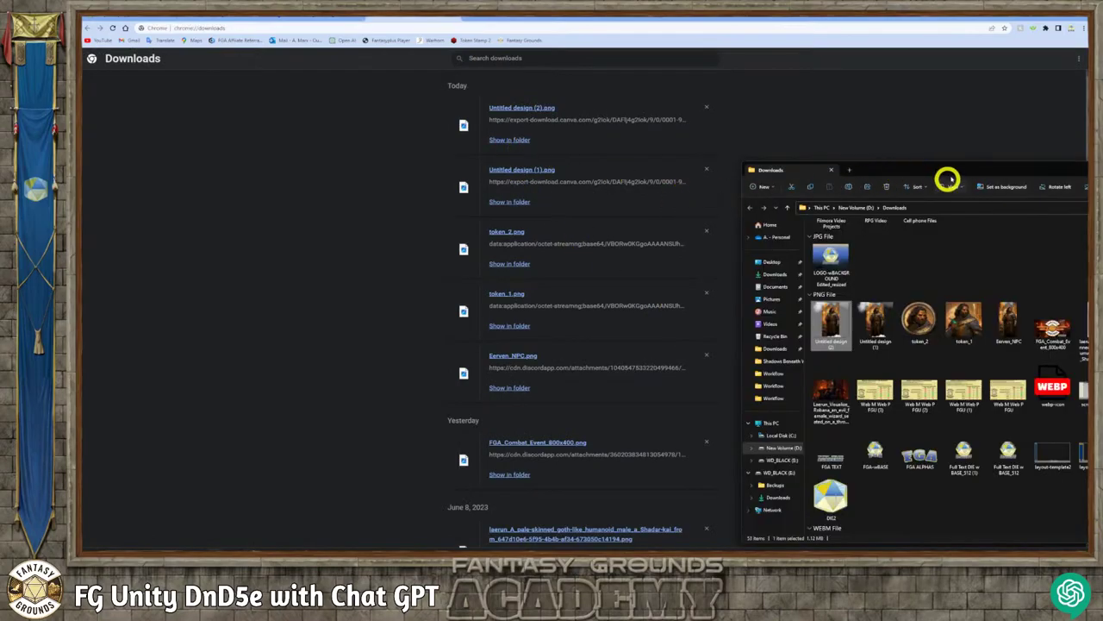
left_click_drag(960, 169, 676, 133)
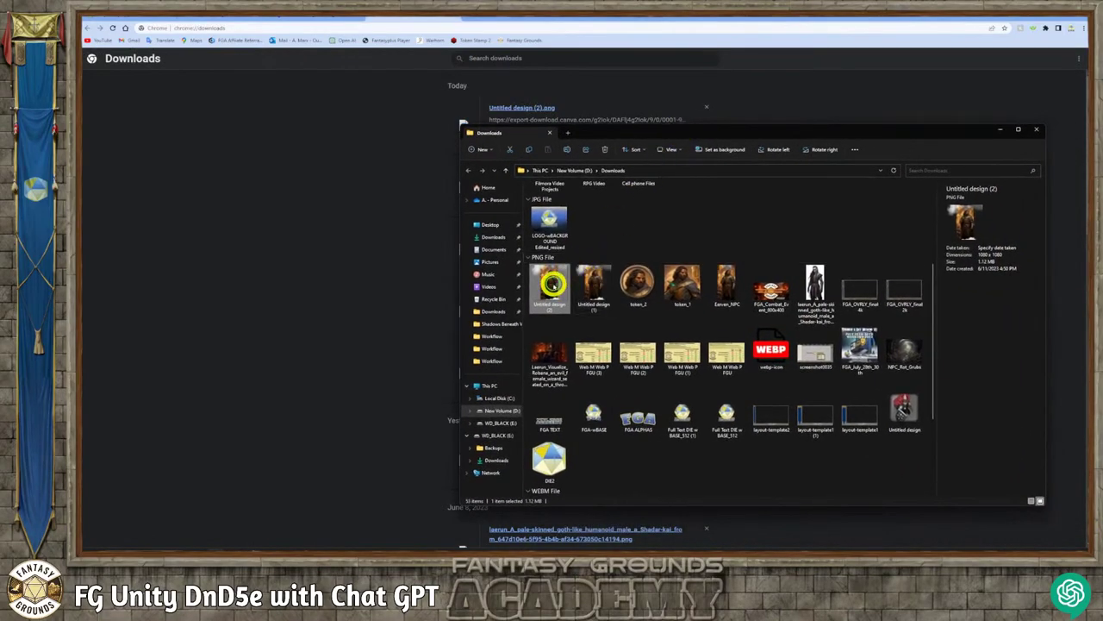
double_click(552, 285)
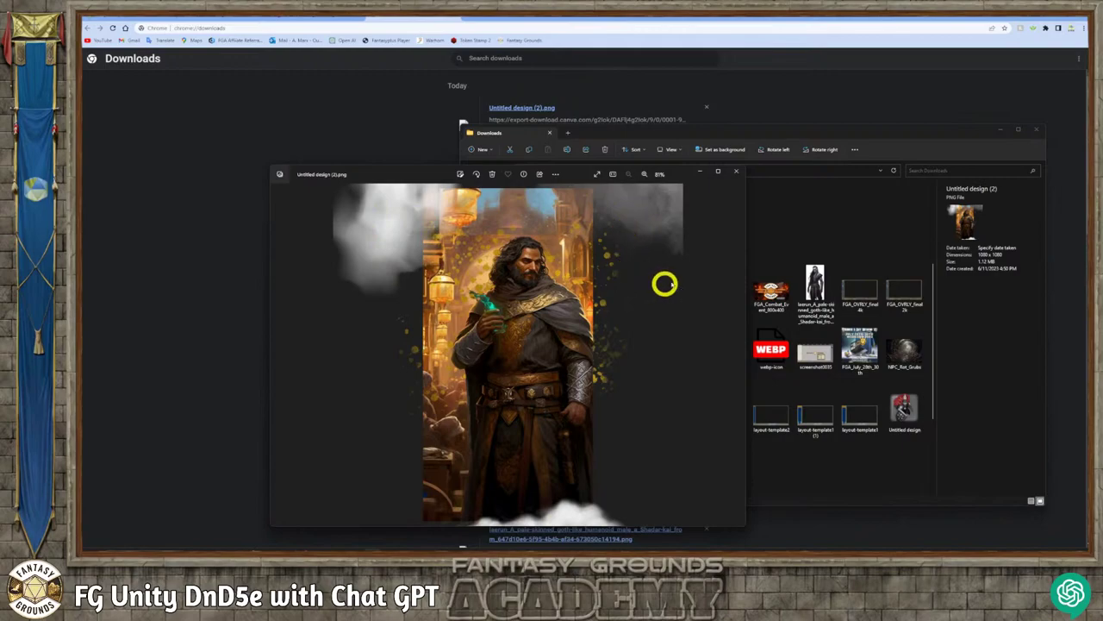
left_click(738, 175)
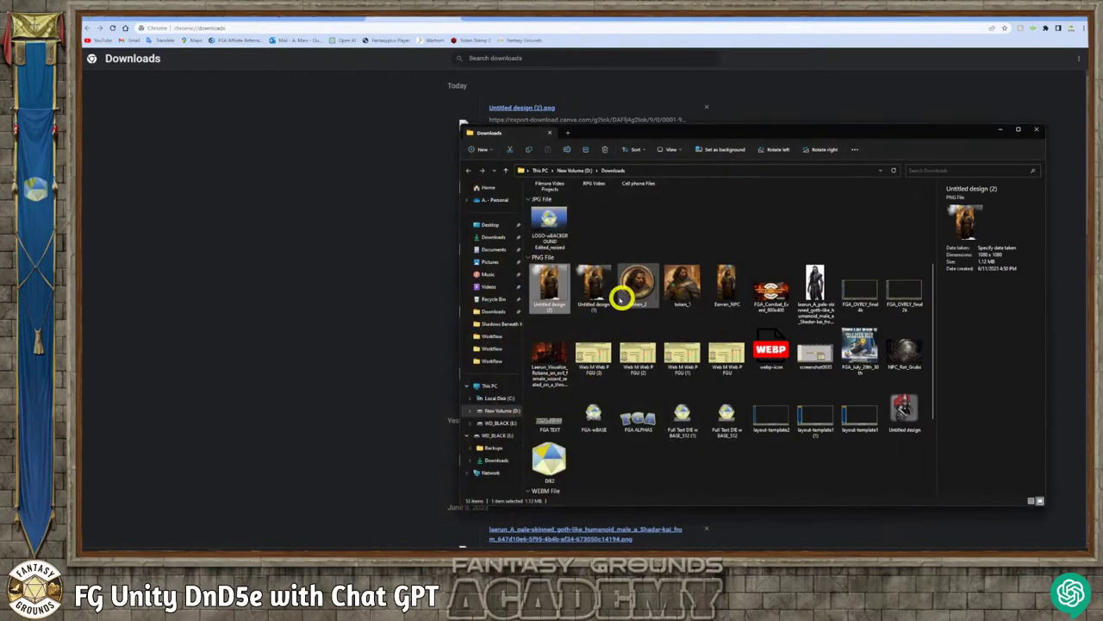
left_click(595, 290)
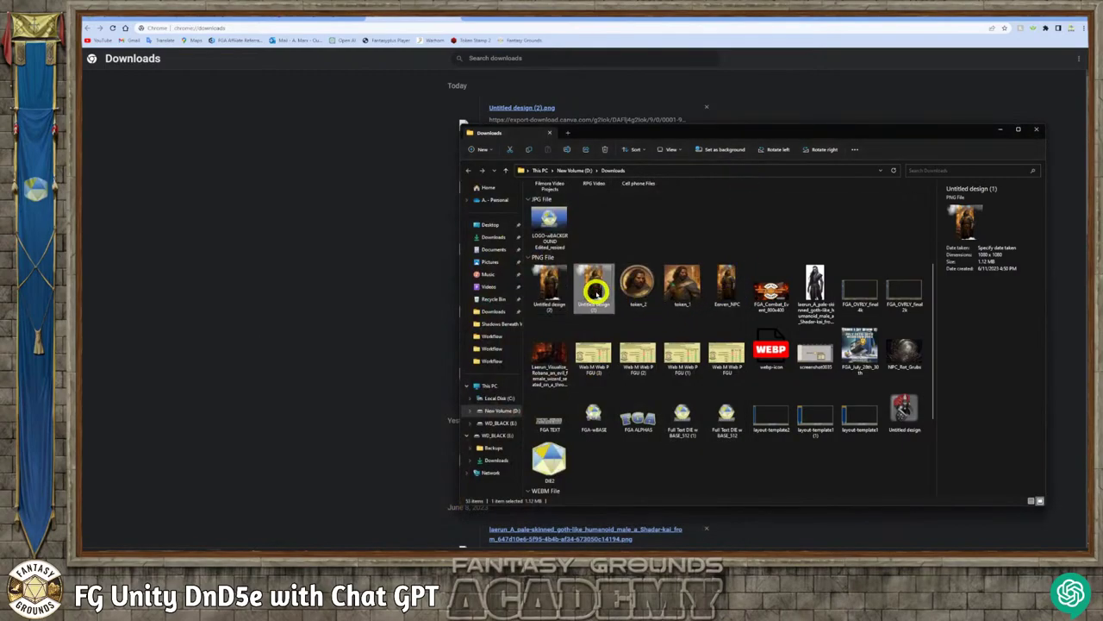
double_click(595, 290)
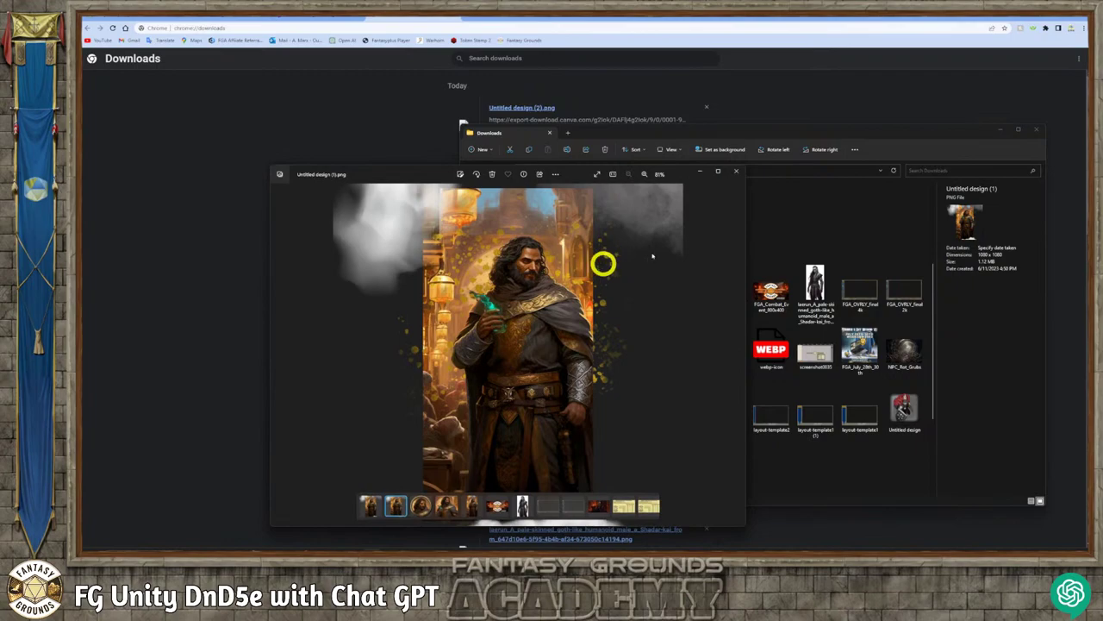
left_click(736, 170)
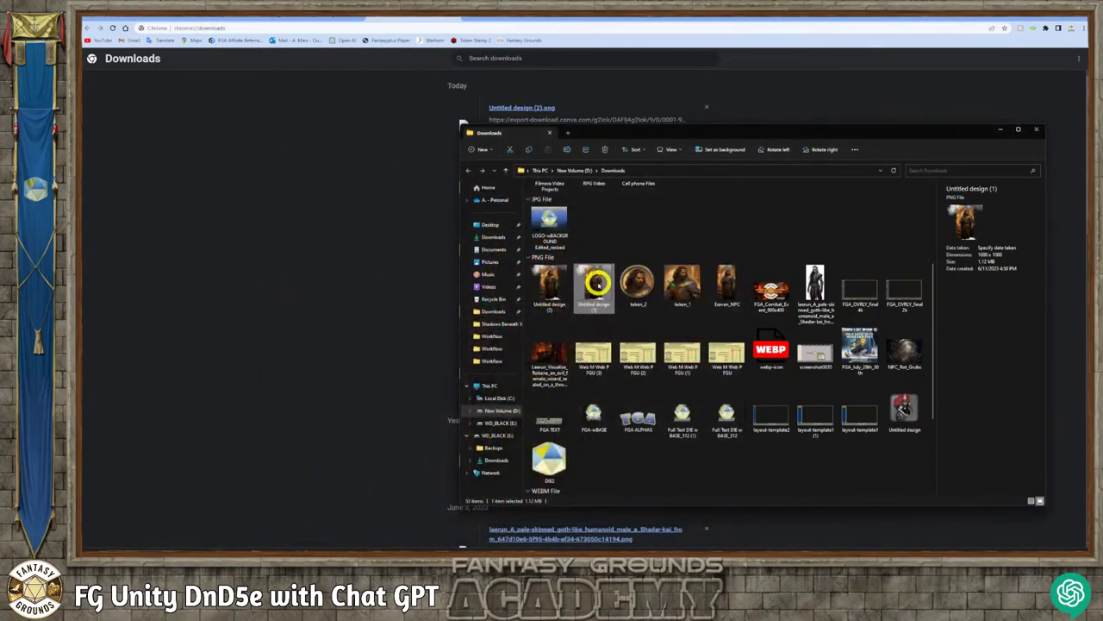
- Open Untitled design (2).png in GIMP
right_click(546, 290)
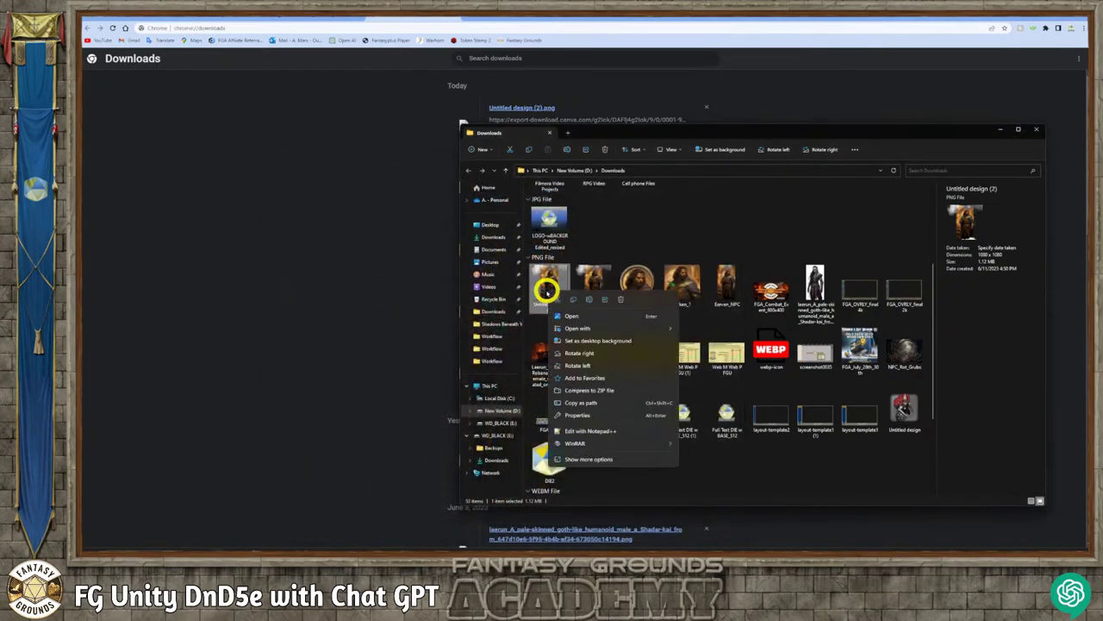
mouse_move(574, 327)
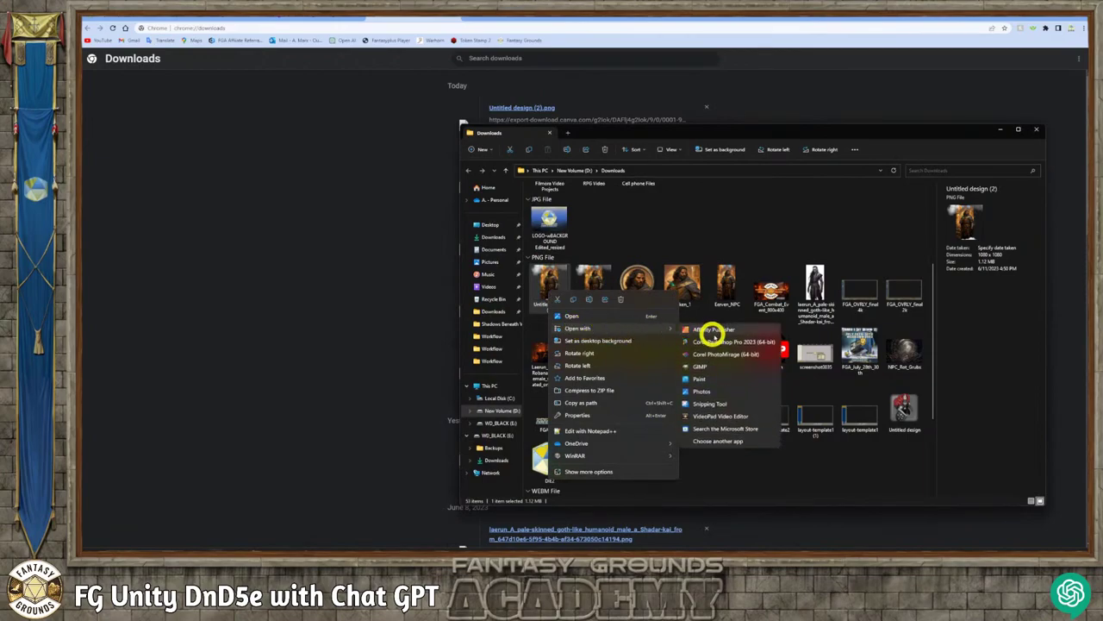
left_click(759, 365)
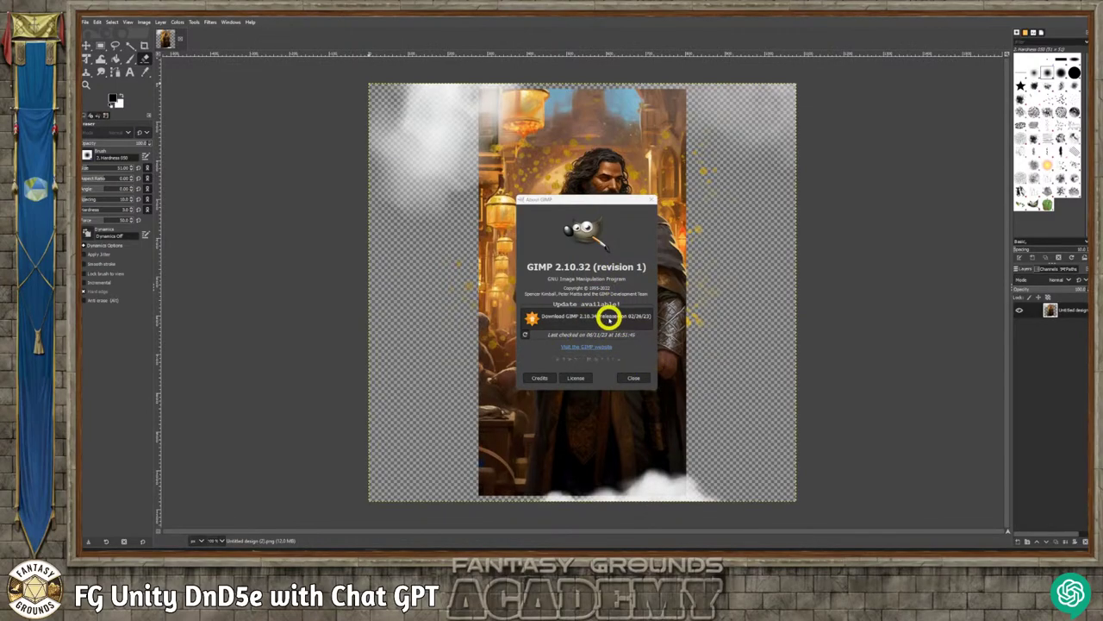
- Request a direct download of GIMP 2.10.34 from the GIMP website
left_click(598, 318)
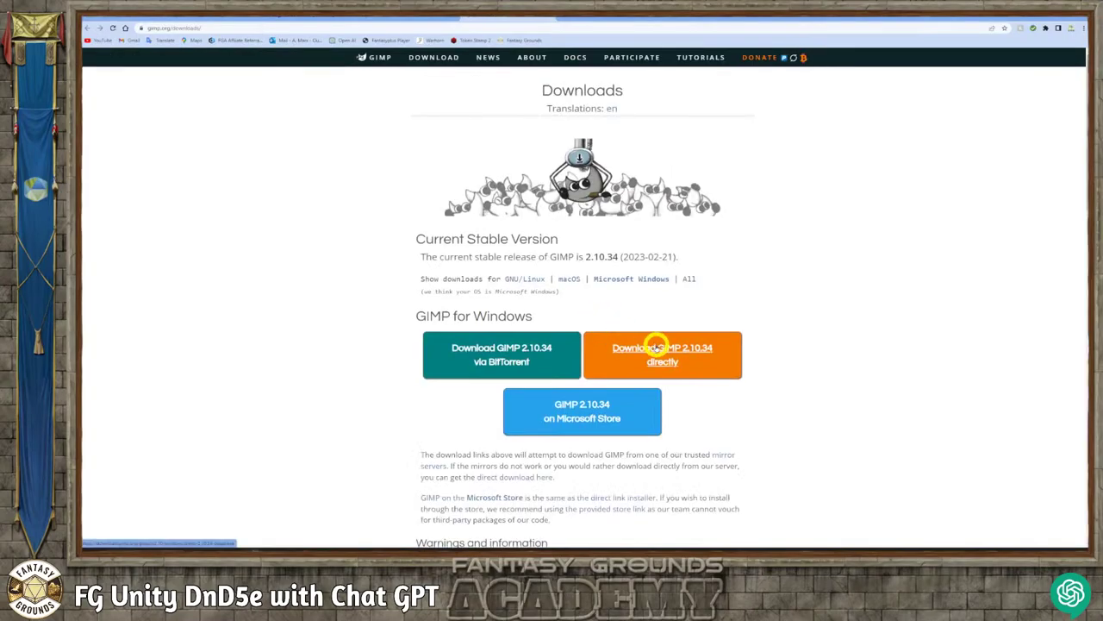
left_click(658, 347)
left_click(549, 19)
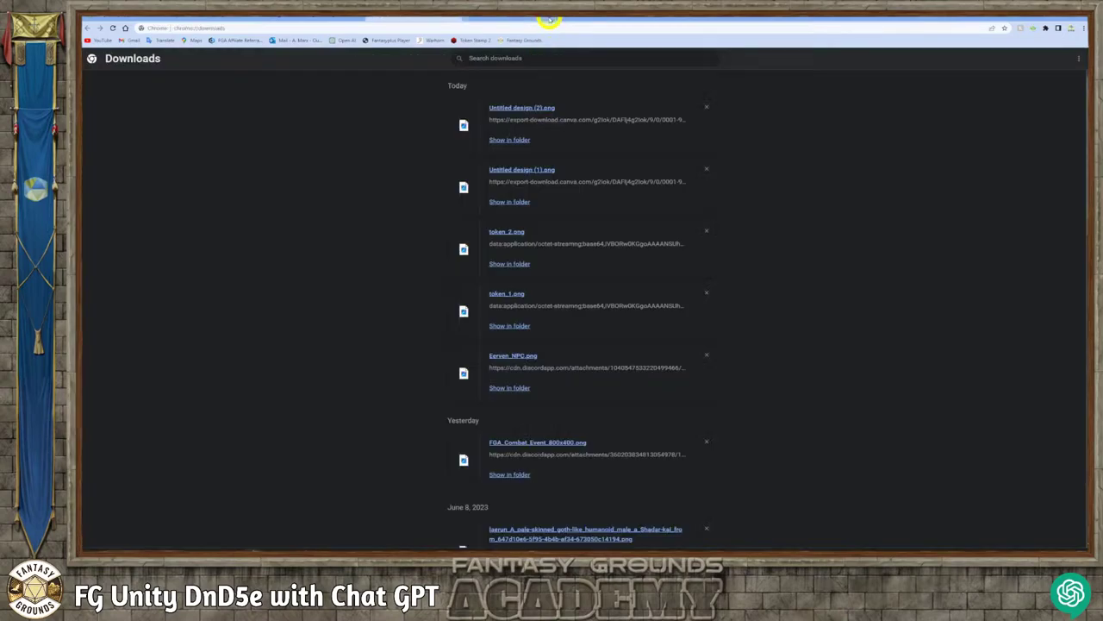
- Nudge Canva's bottom cloud graphic slightly left, then glance at ChatGPT and the Downloads folder
left_click(451, 21)
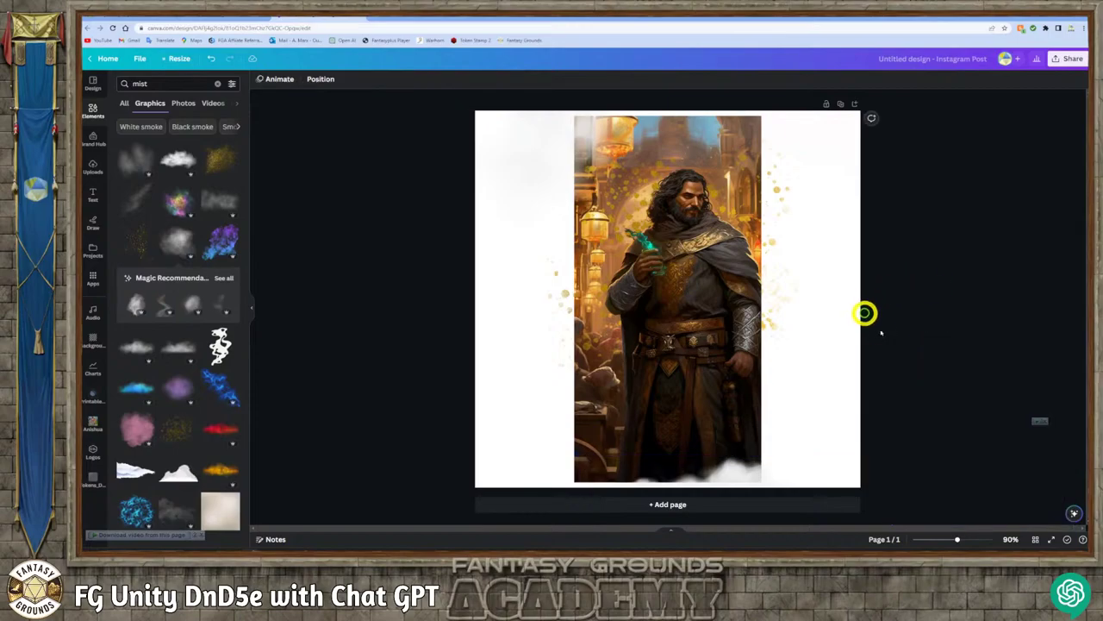
left_click_drag(733, 461, 721, 459)
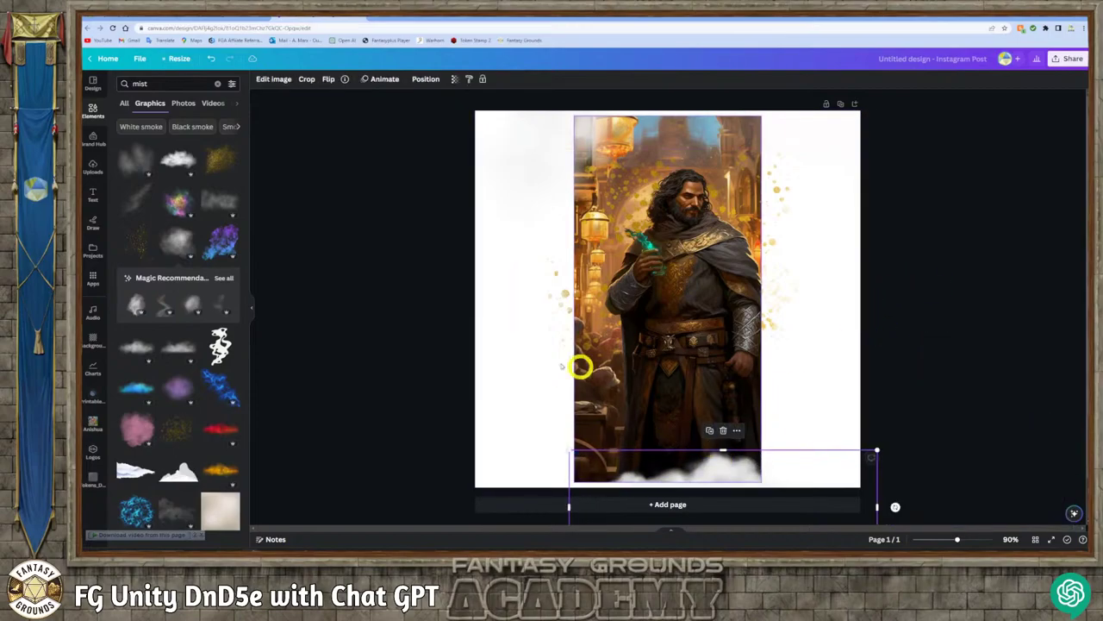
left_click(226, 17)
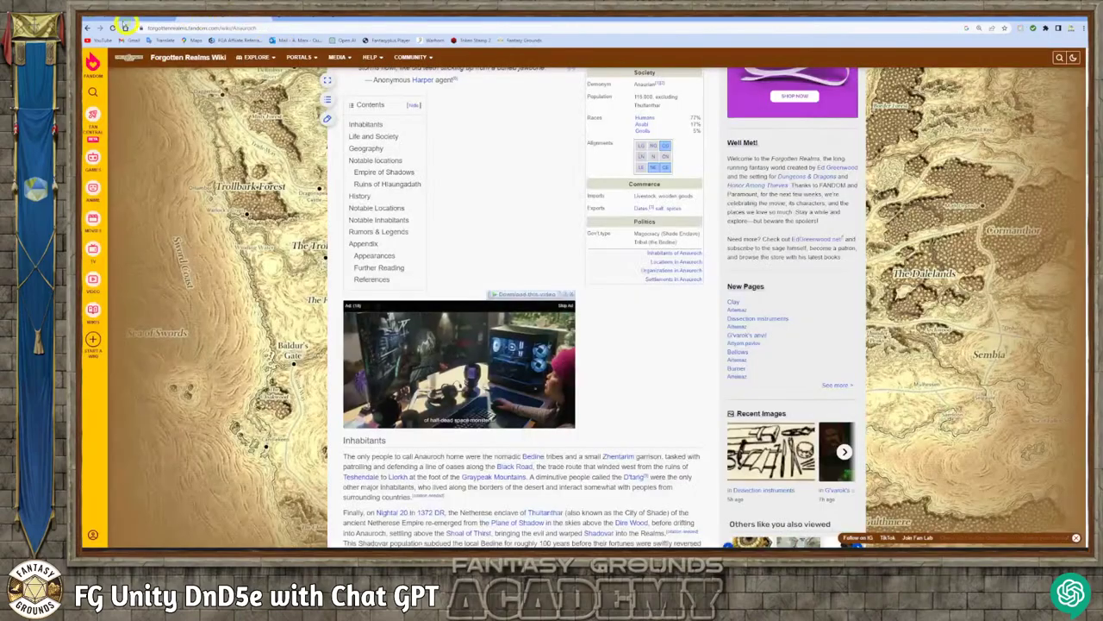
left_click(116, 19)
left_click(317, 129)
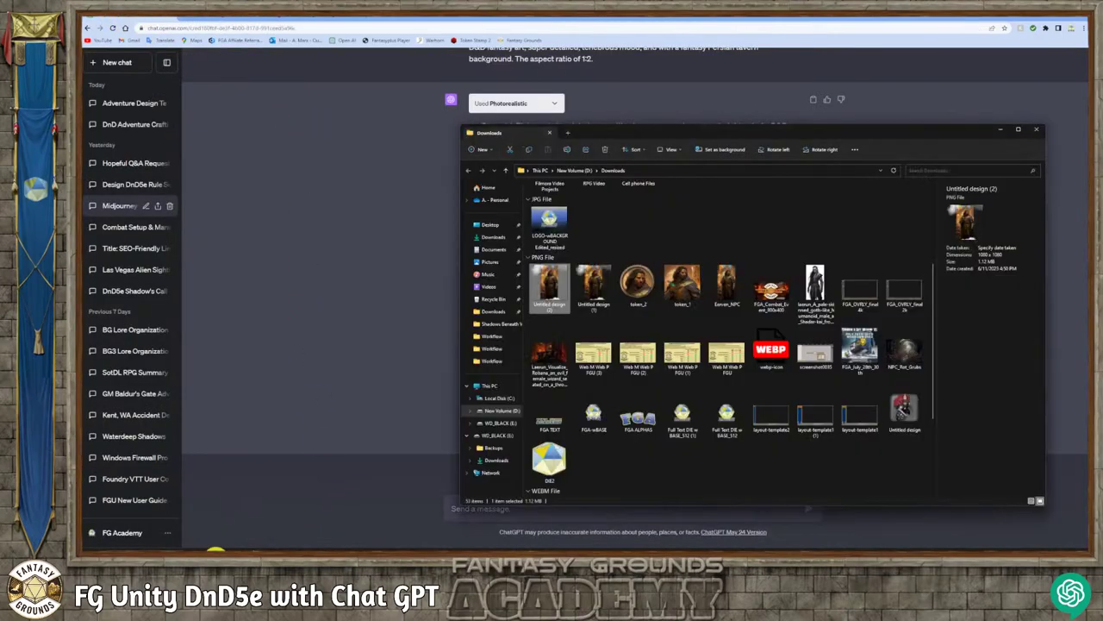
left_click(216, 550)
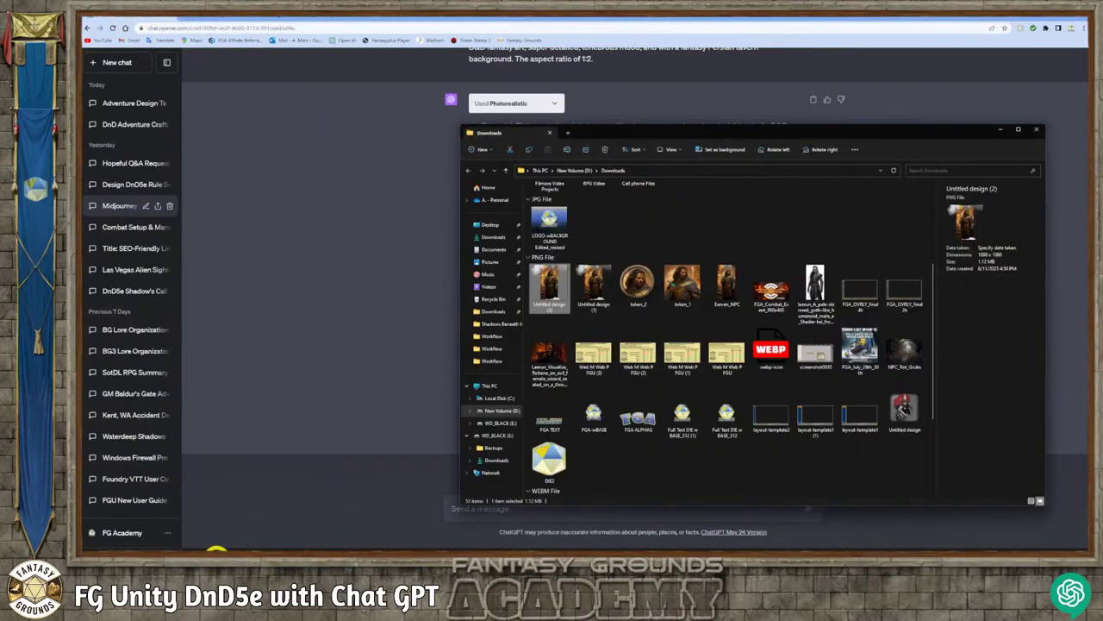
left_click(687, 461)
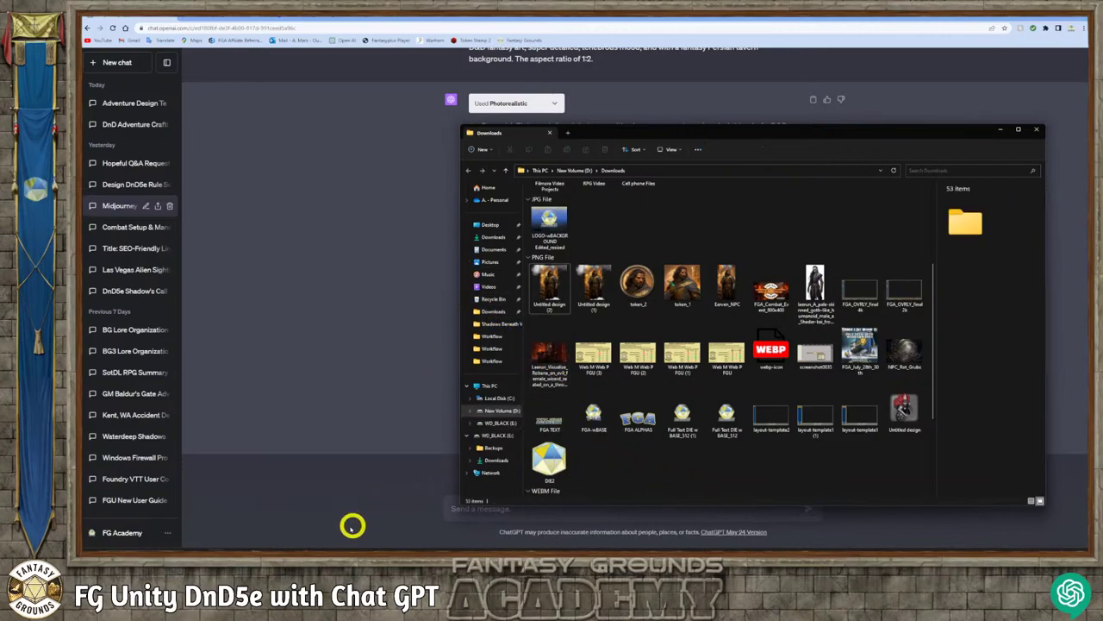
- Check the Discord midjourney channel and the Canva character image, then bring GIMP forward
left_click(304, 549)
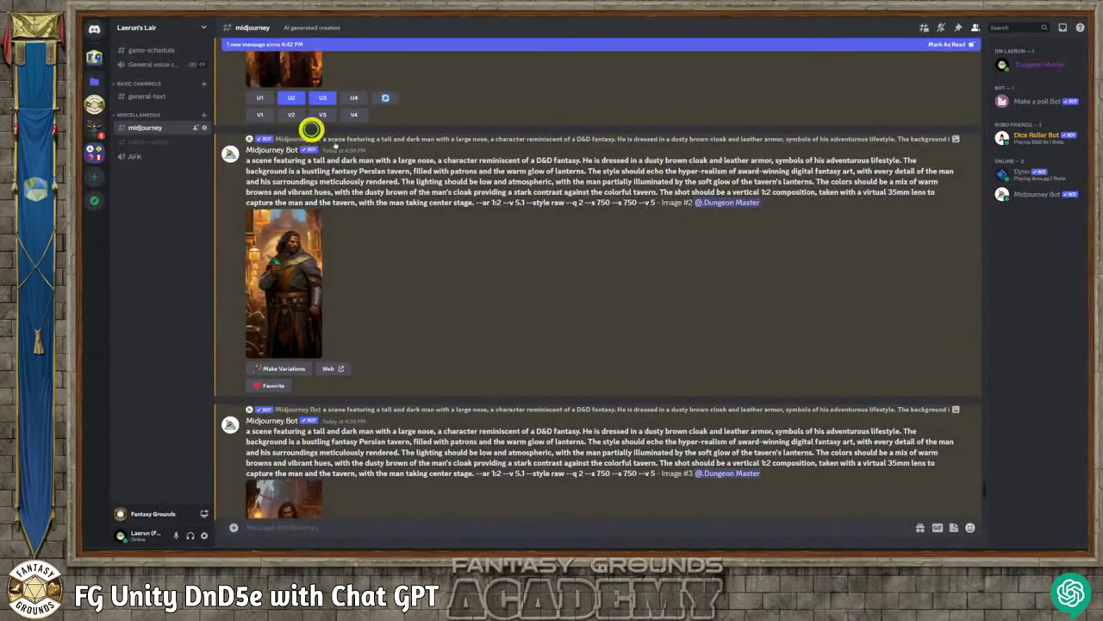
scroll(561, 306, "down", 3)
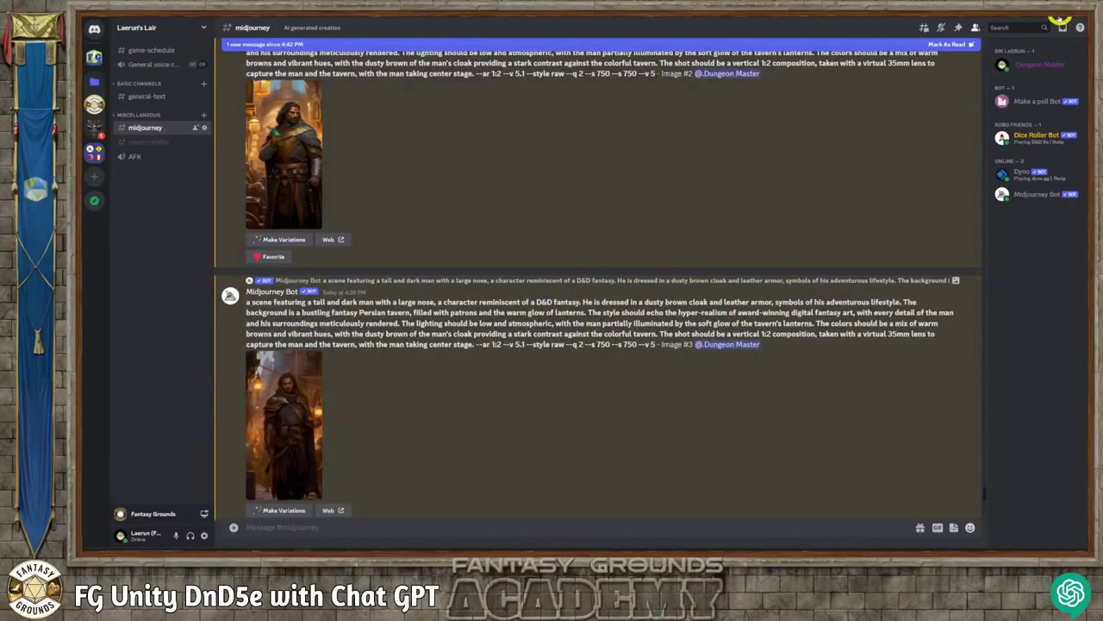
left_click(1064, 19)
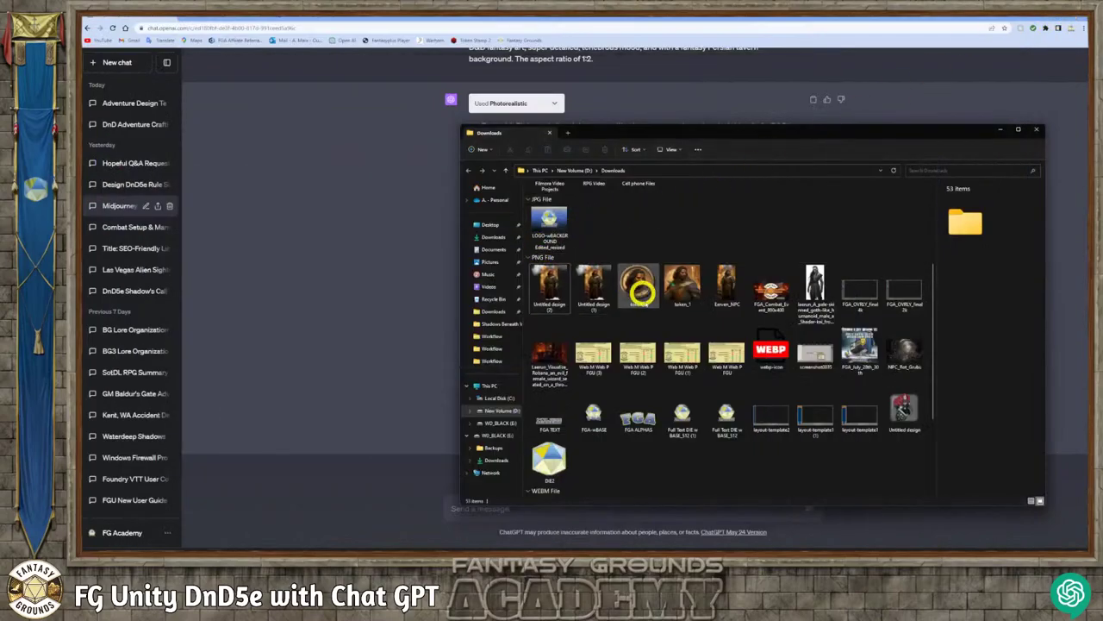
scroll(706, 366, "up", 5)
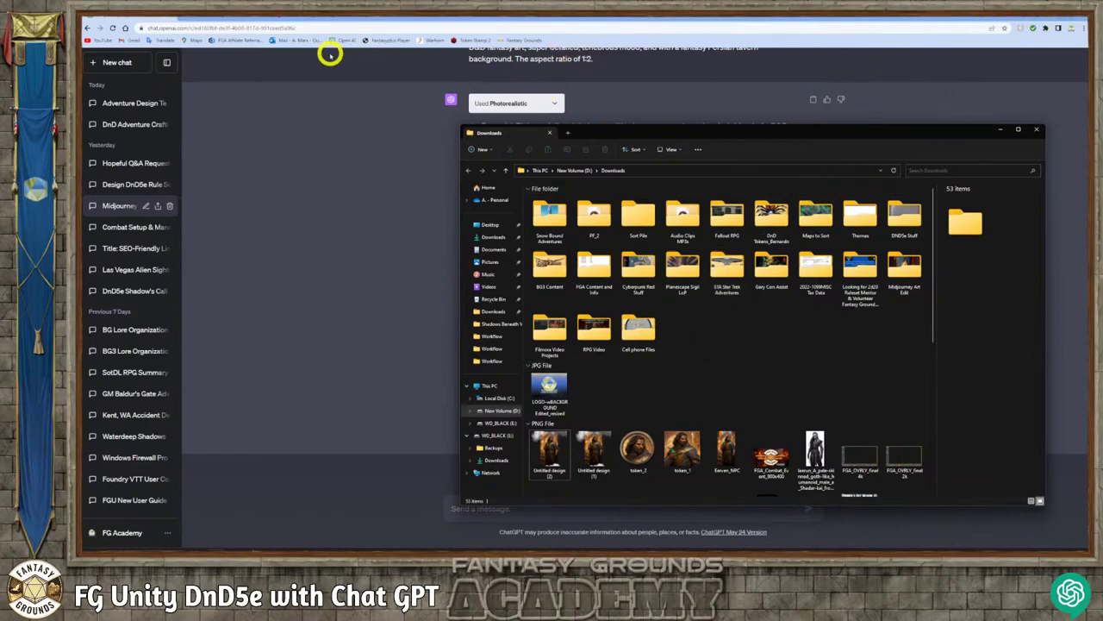
left_click(315, 17)
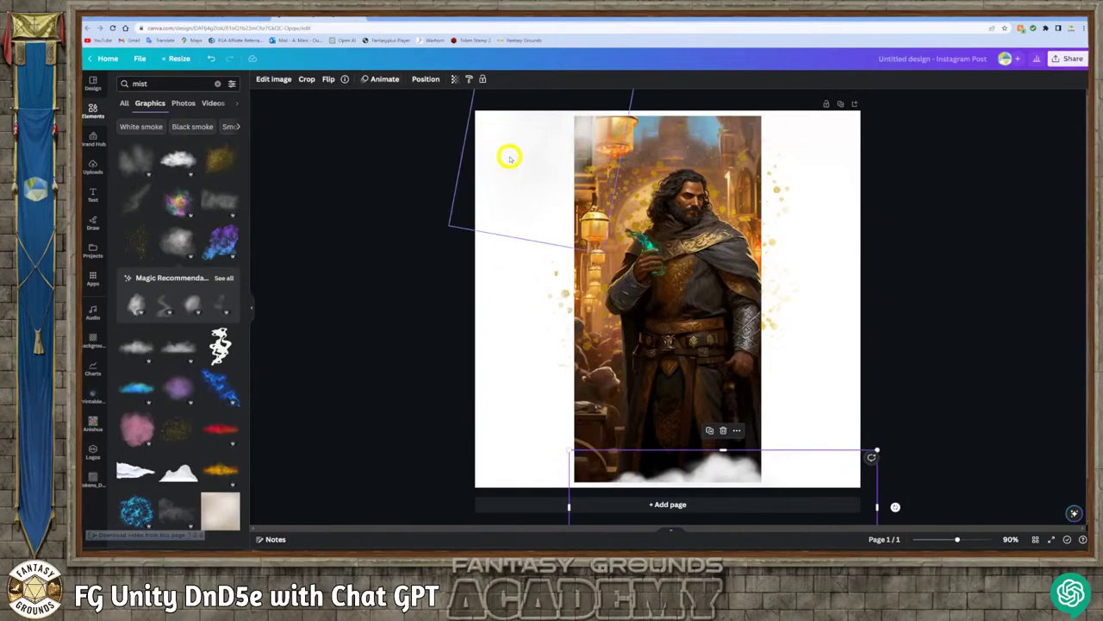
left_click(1002, 263)
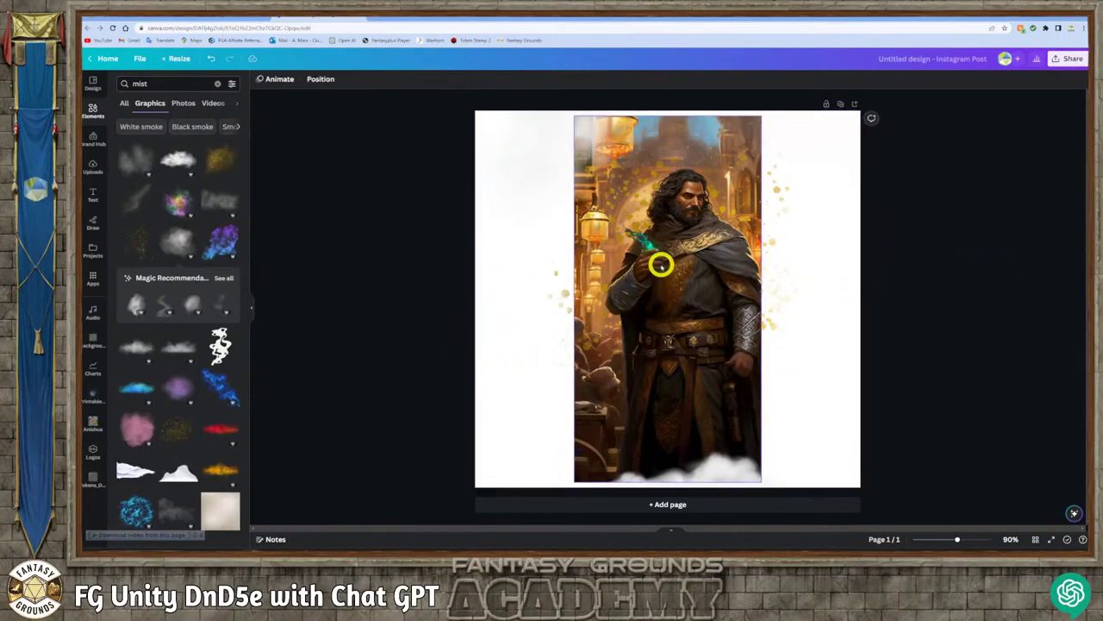
left_click(620, 241)
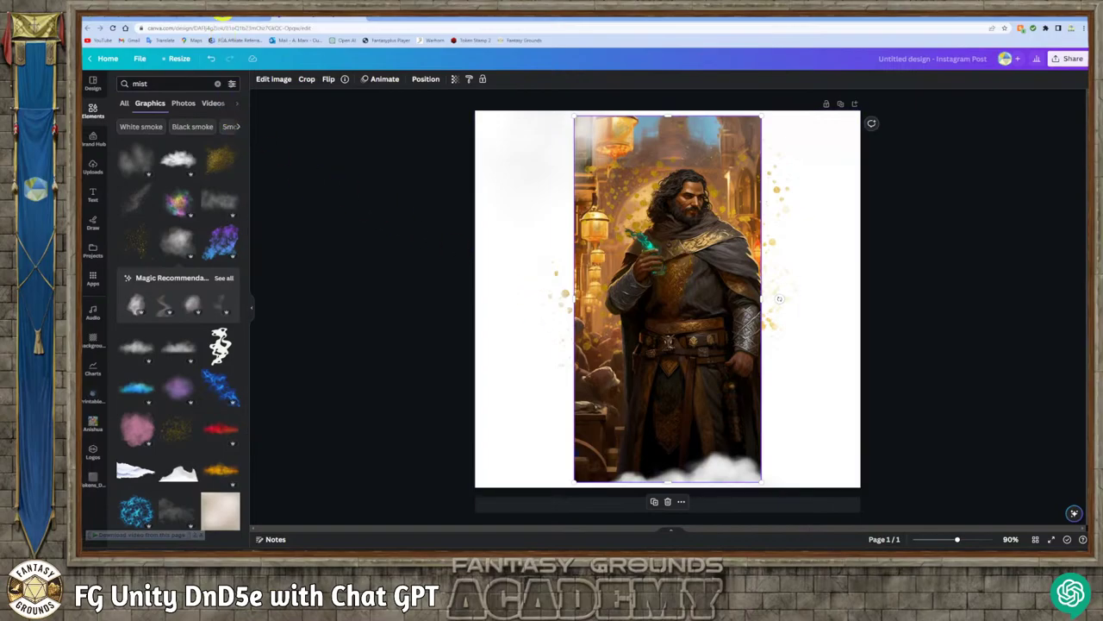
left_click(222, 17)
left_click(207, 19)
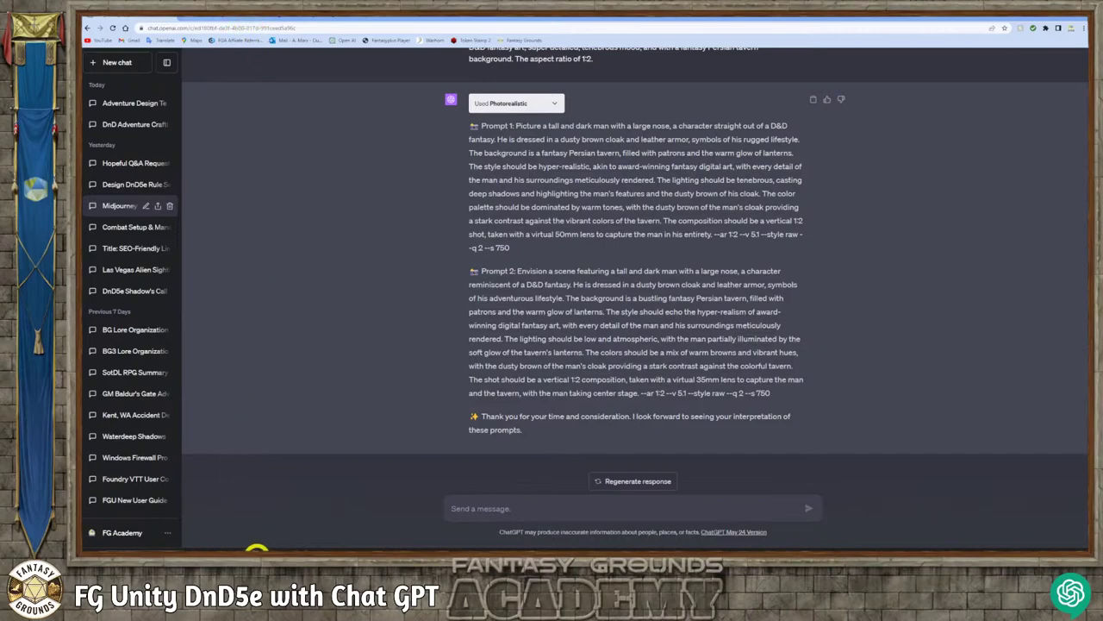
left_click(250, 548)
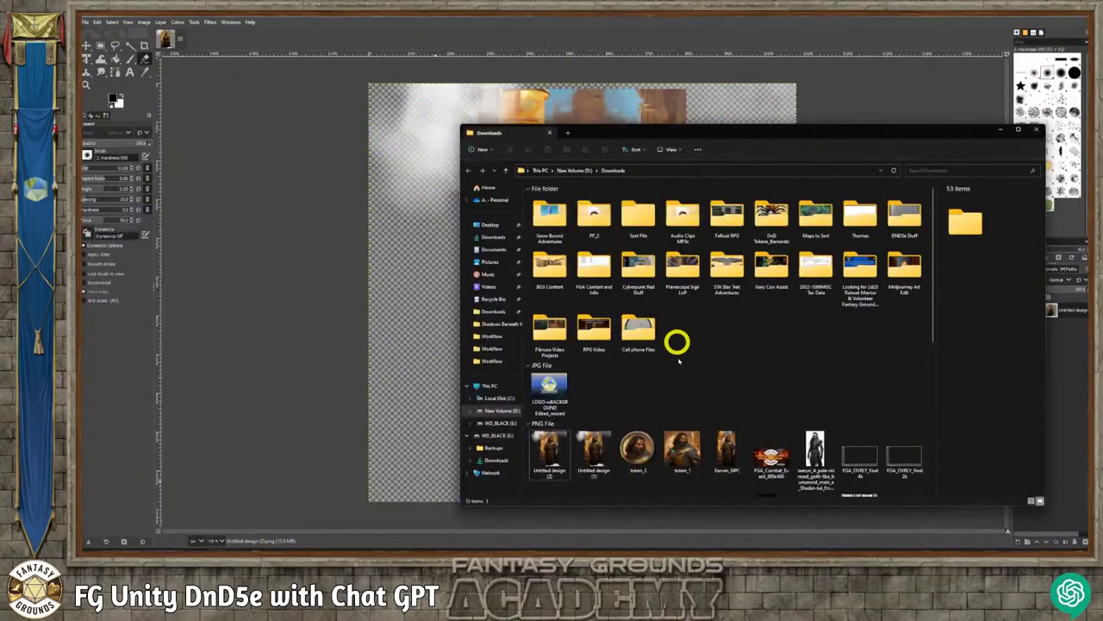
- Close Downloads and About GIMP, check Layer > Transparency, and activate the Fuzzy Select tool
left_click(1038, 129)
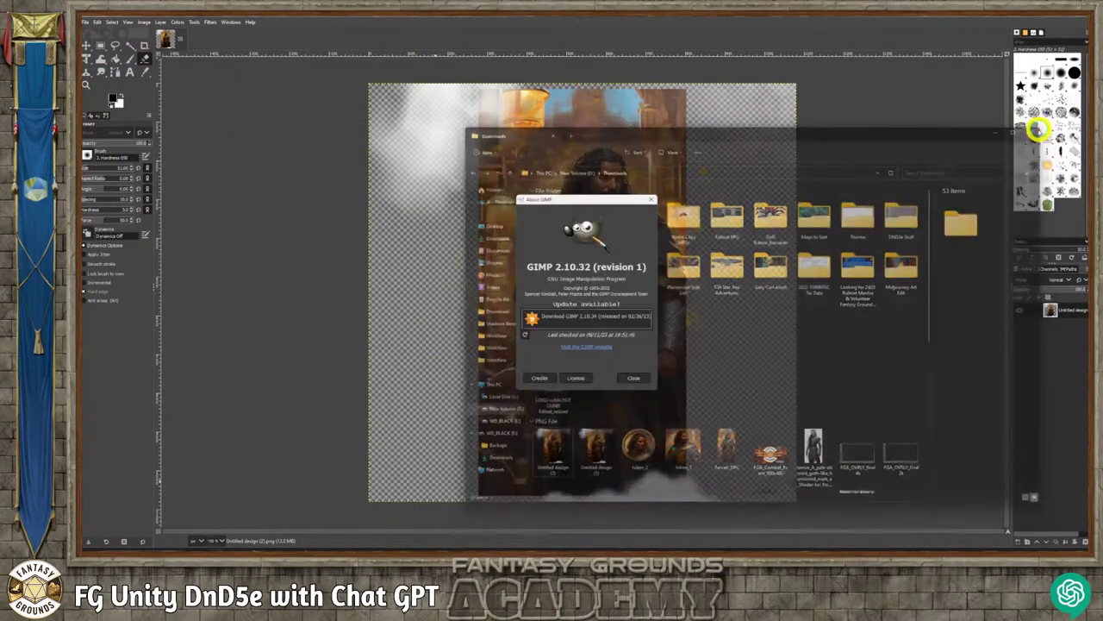
left_click(633, 378)
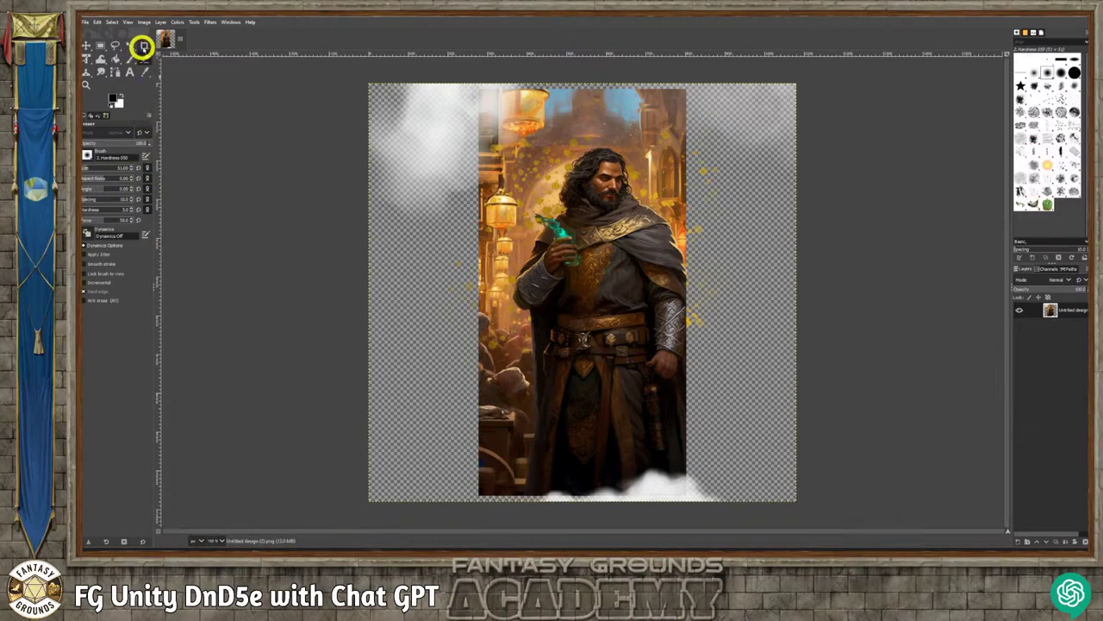
left_click(160, 22)
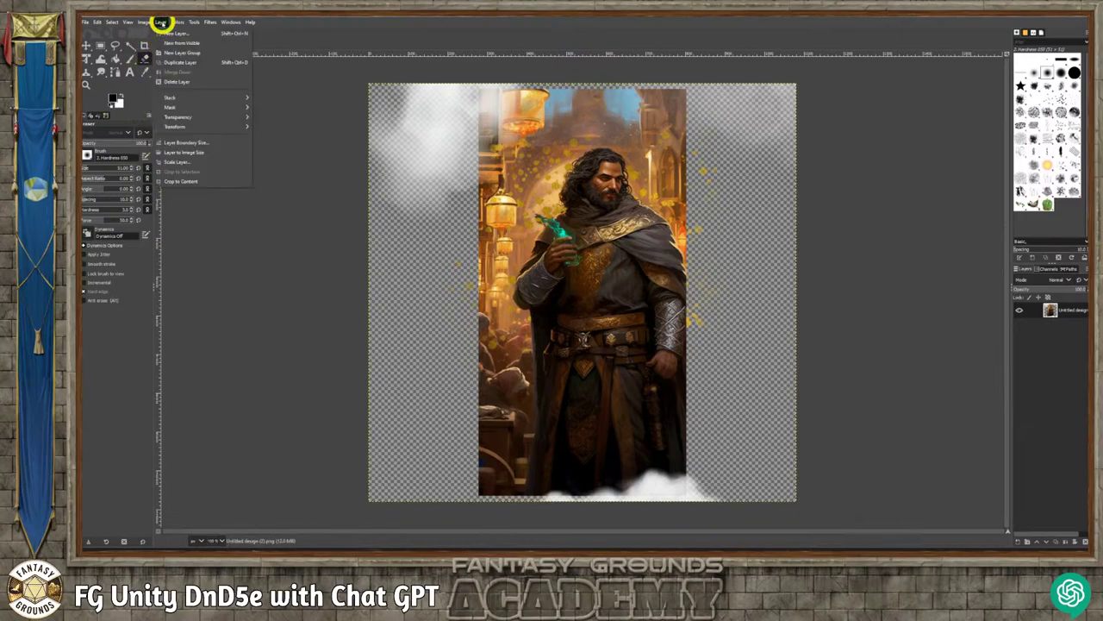
mouse_move(195, 118)
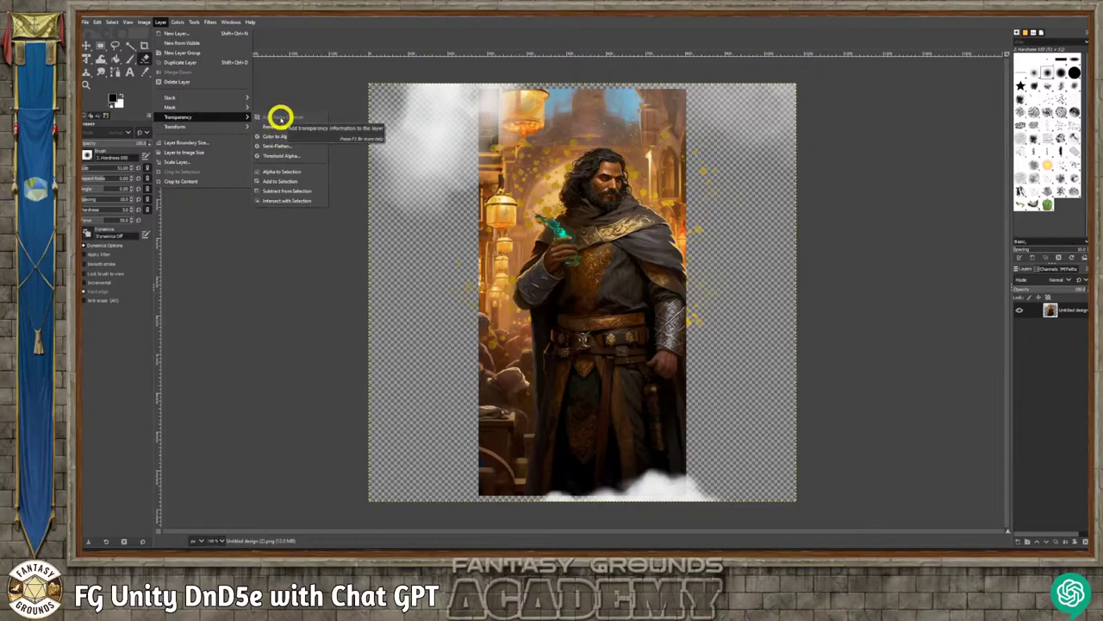
left_click(238, 264)
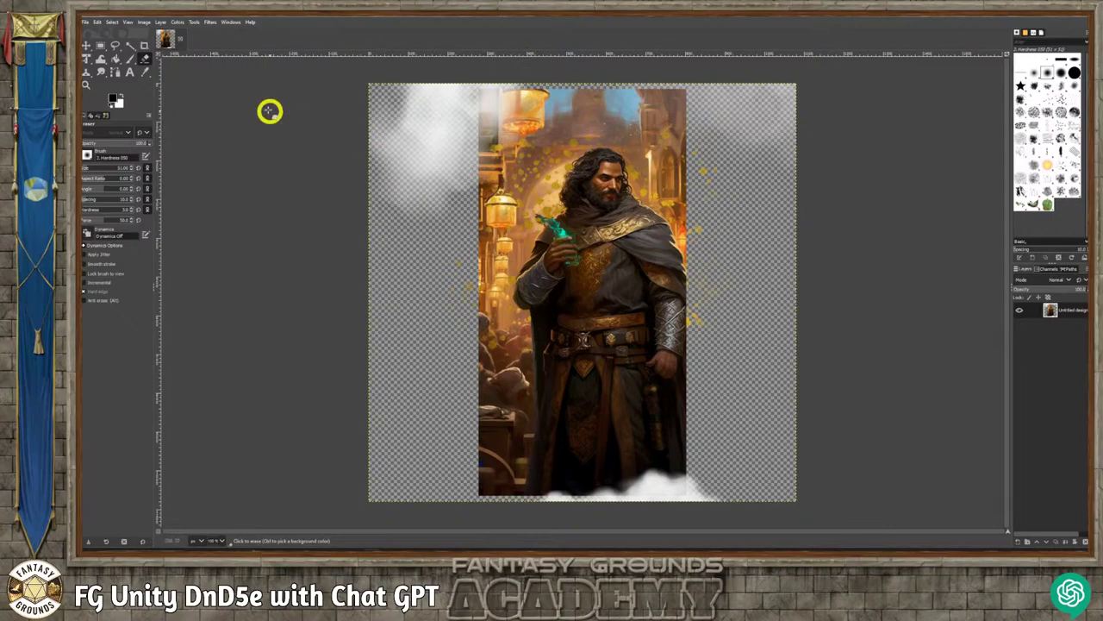
left_click(126, 43)
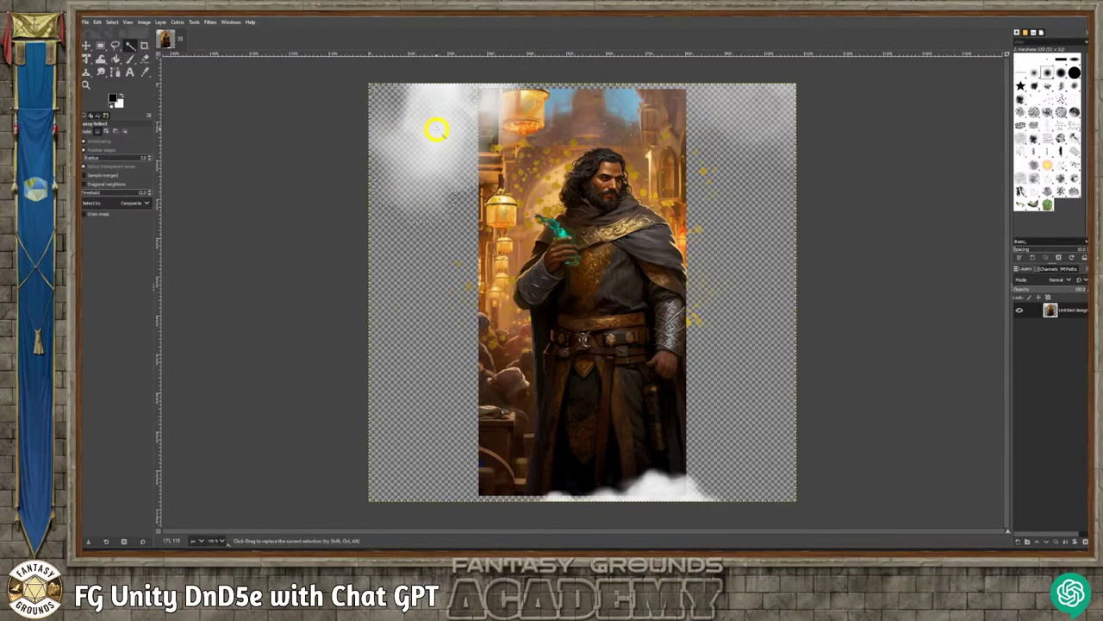
- Clear the top-left, bottom and right cloud and mist areas, leaving the figure on transparency
key("Delete")
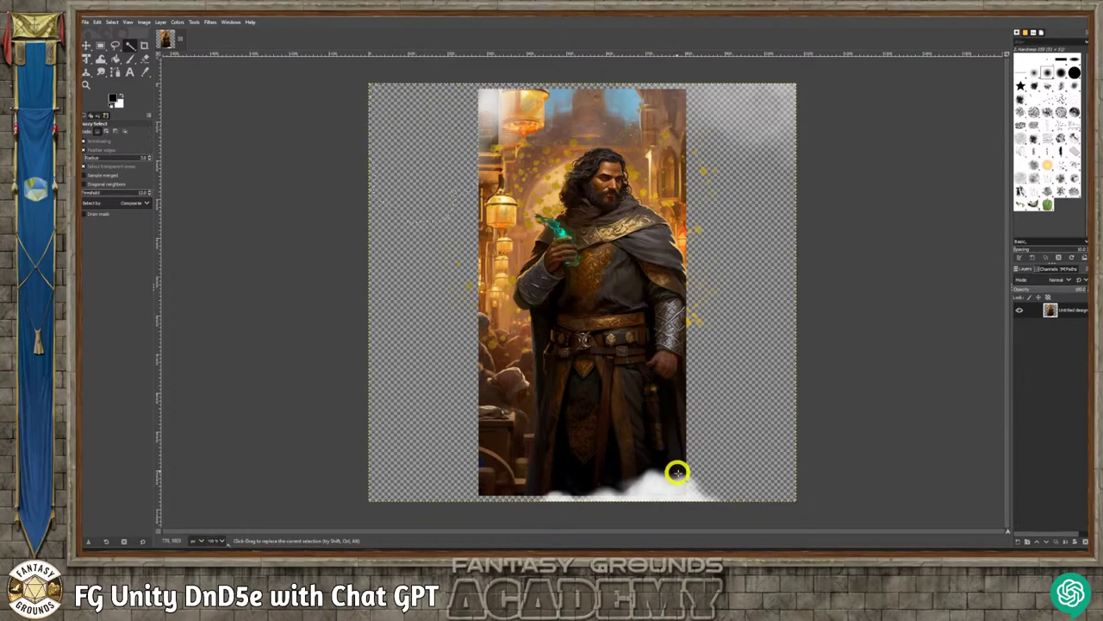
left_click(657, 490)
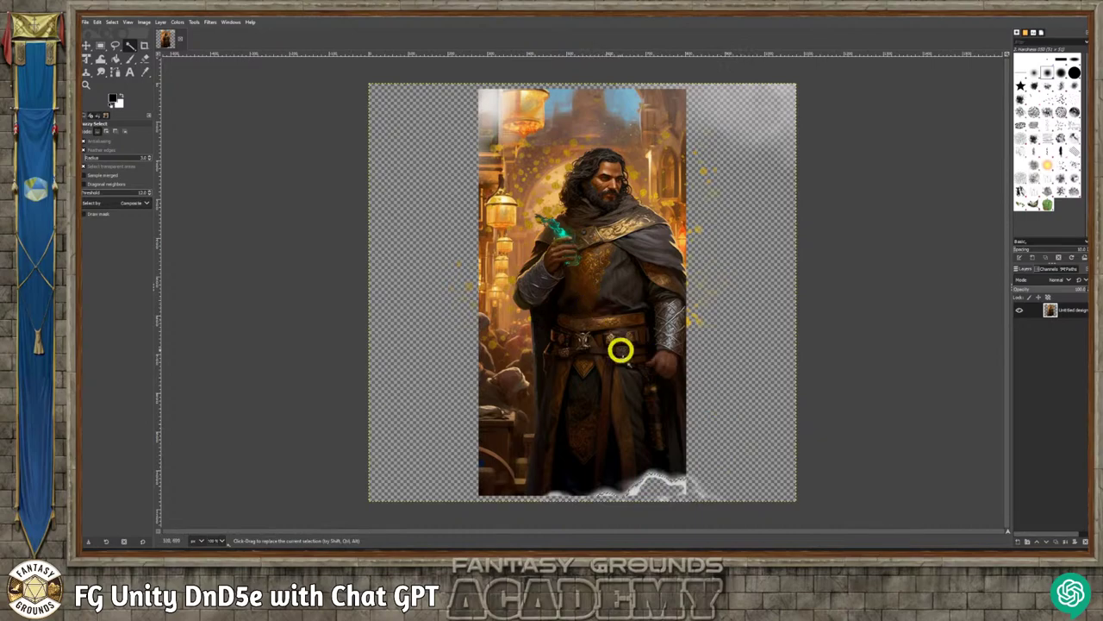
left_click_drag(645, 486, 579, 495)
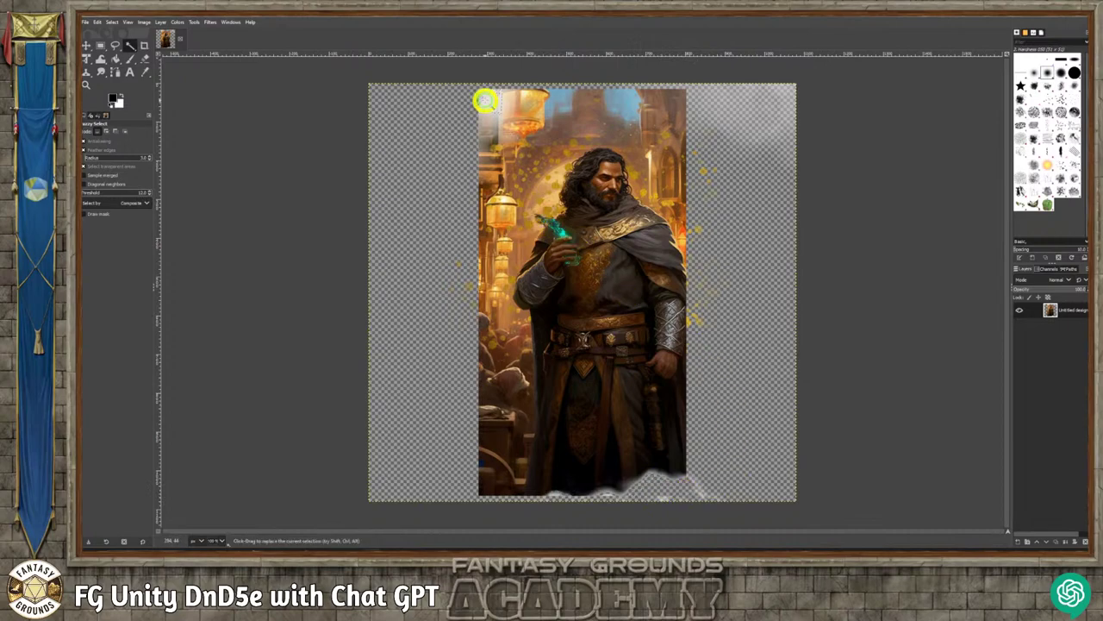
left_click_drag(490, 94, 733, 169)
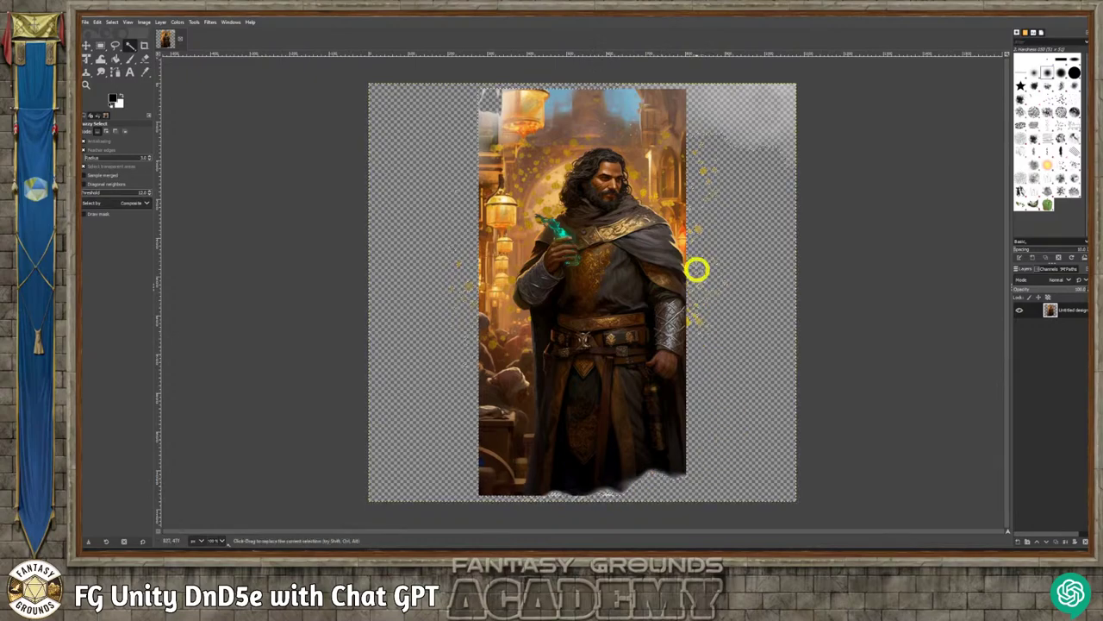
left_click_drag(640, 212, 736, 98)
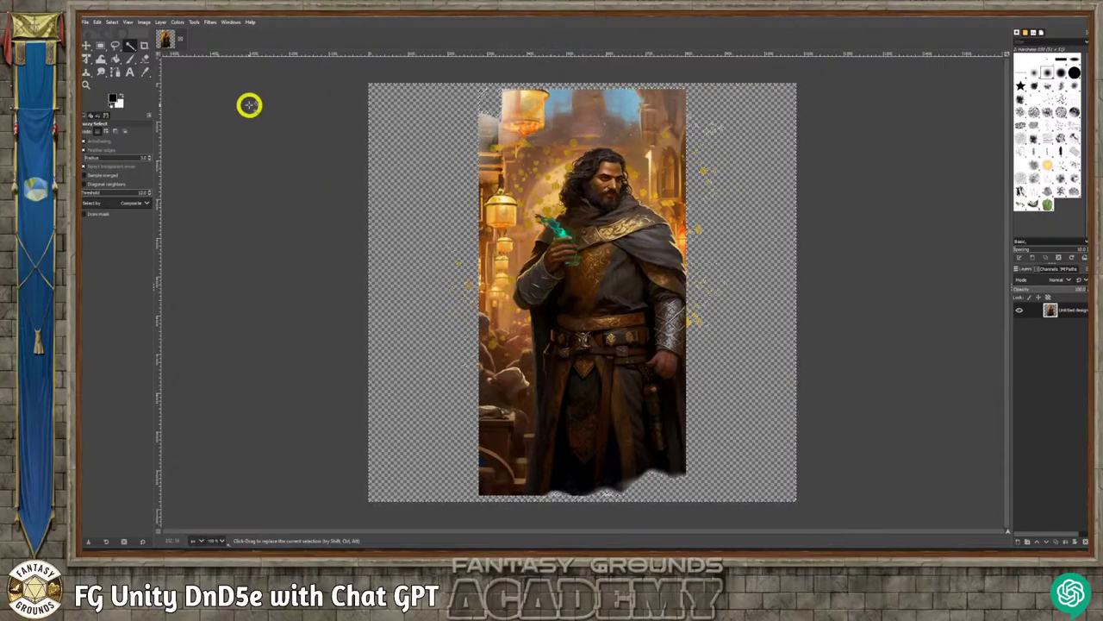
left_click(86, 21)
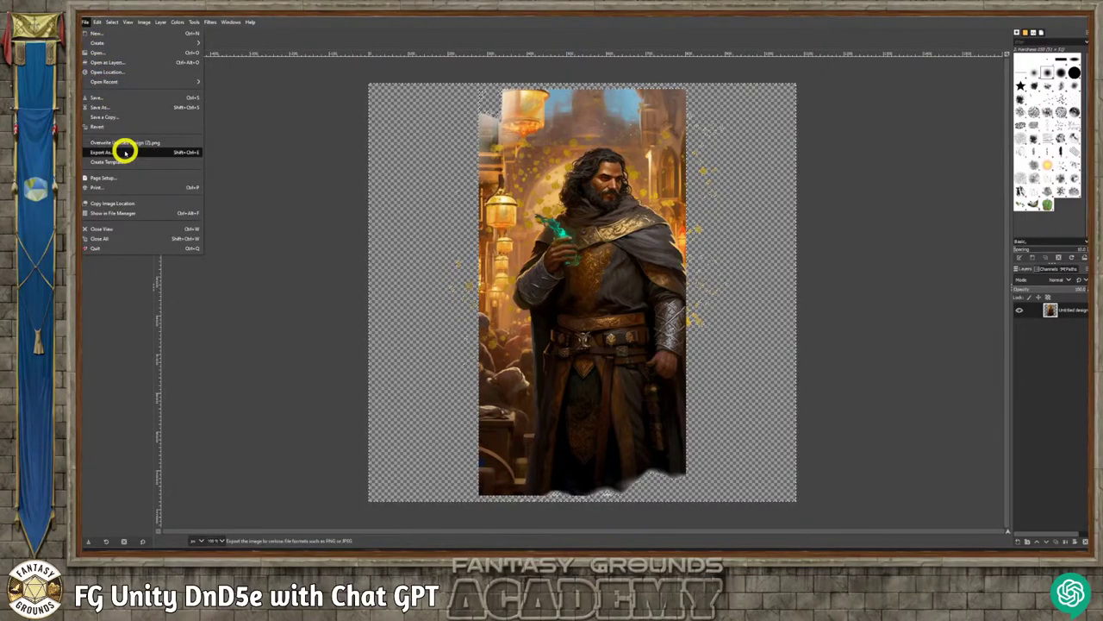
- Export the portrait as Everan_Handout_DND.png with creation time and compression 3, then quit GIMP
left_click(128, 151)
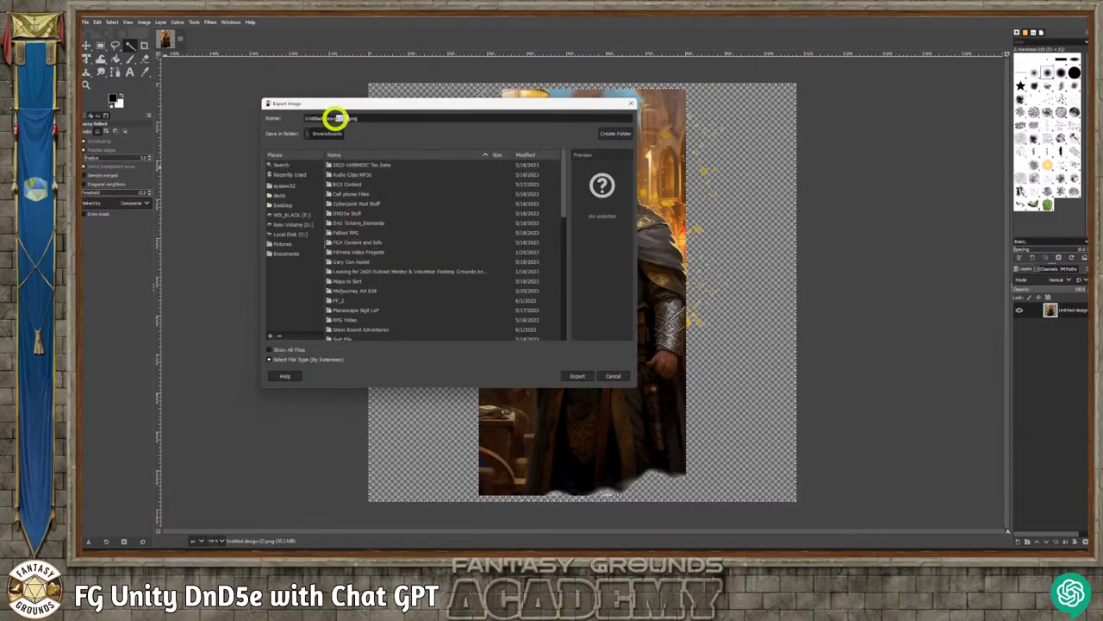
left_click_drag(336, 118, 283, 118)
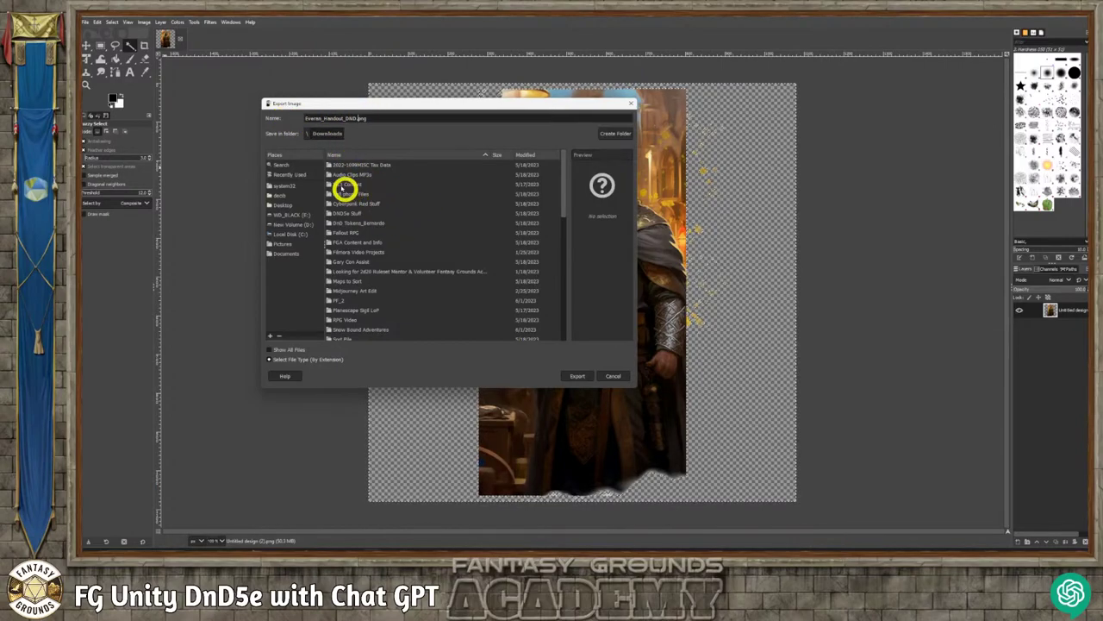
left_click(577, 377)
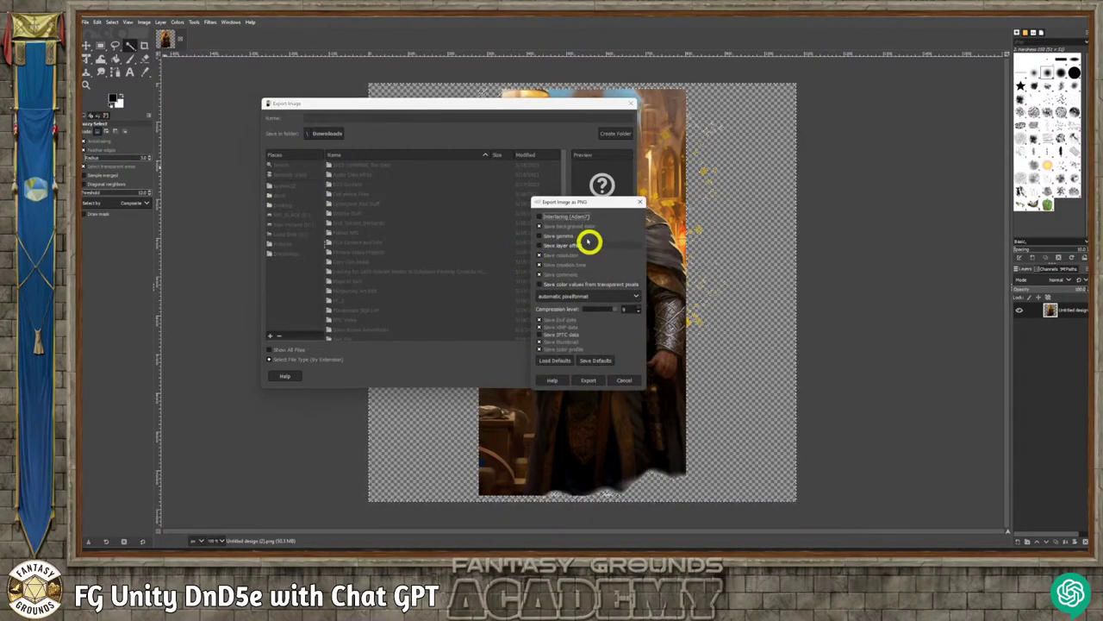
left_click(579, 266)
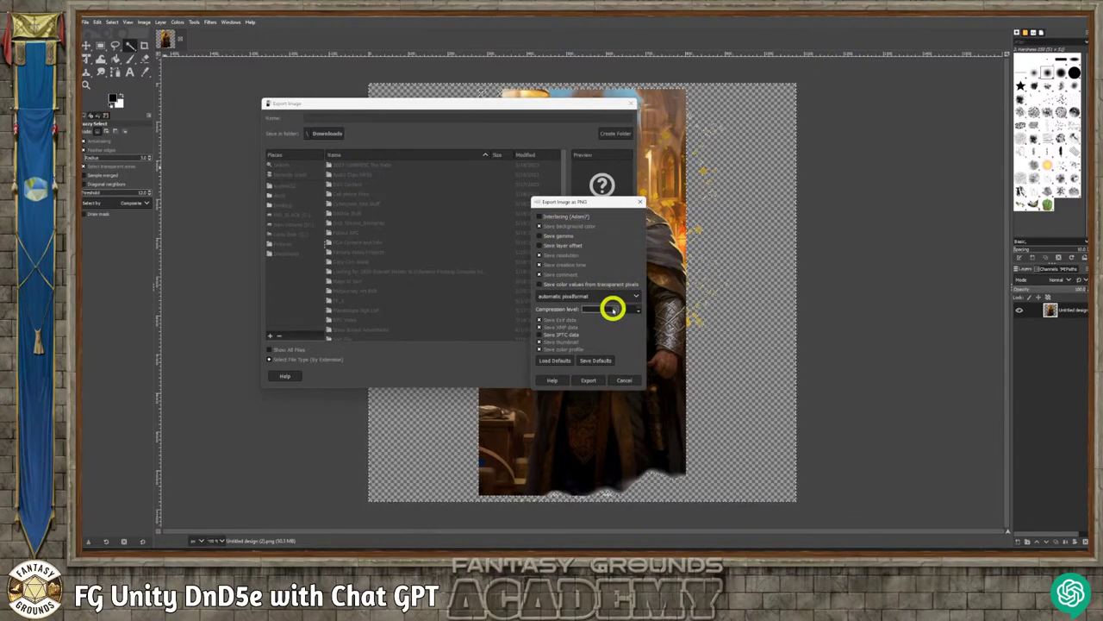
left_click_drag(612, 309, 593, 311)
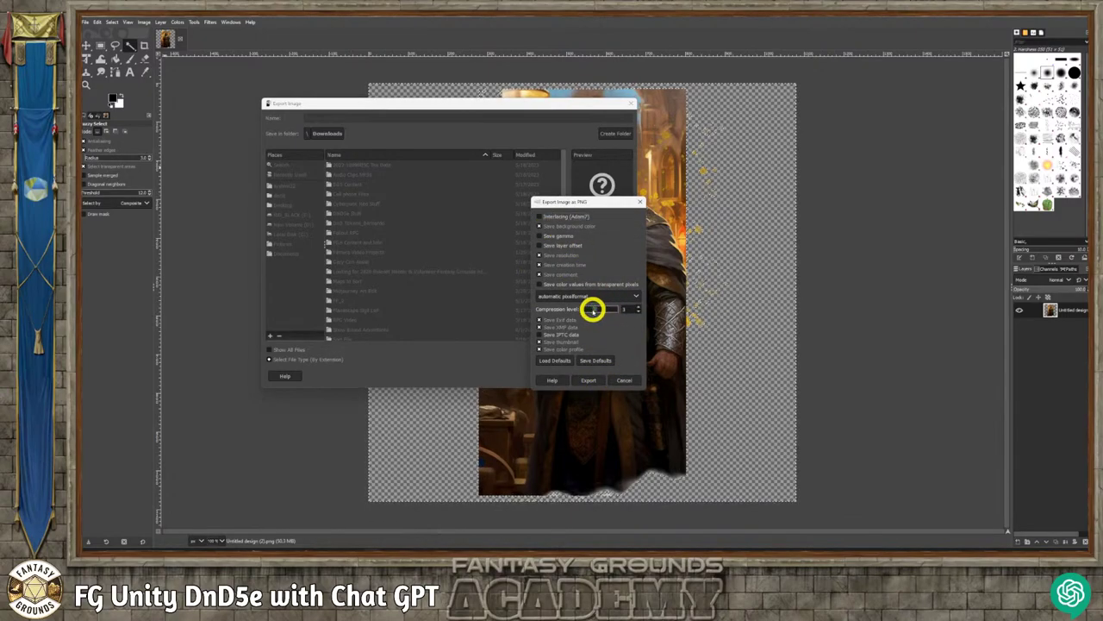
left_click(590, 379)
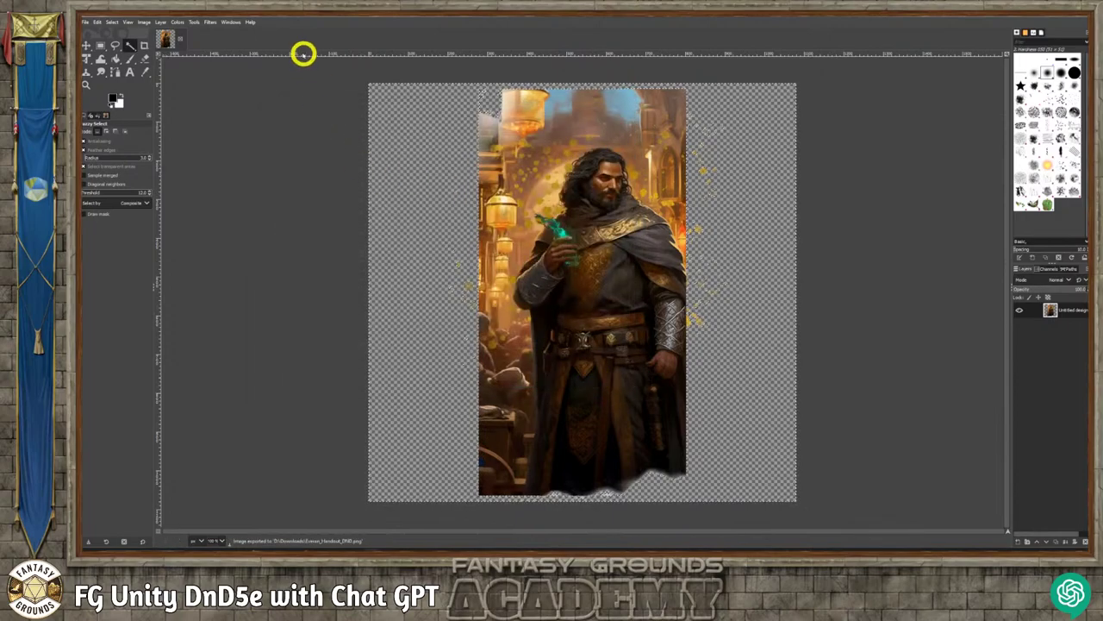
left_click(1083, 17)
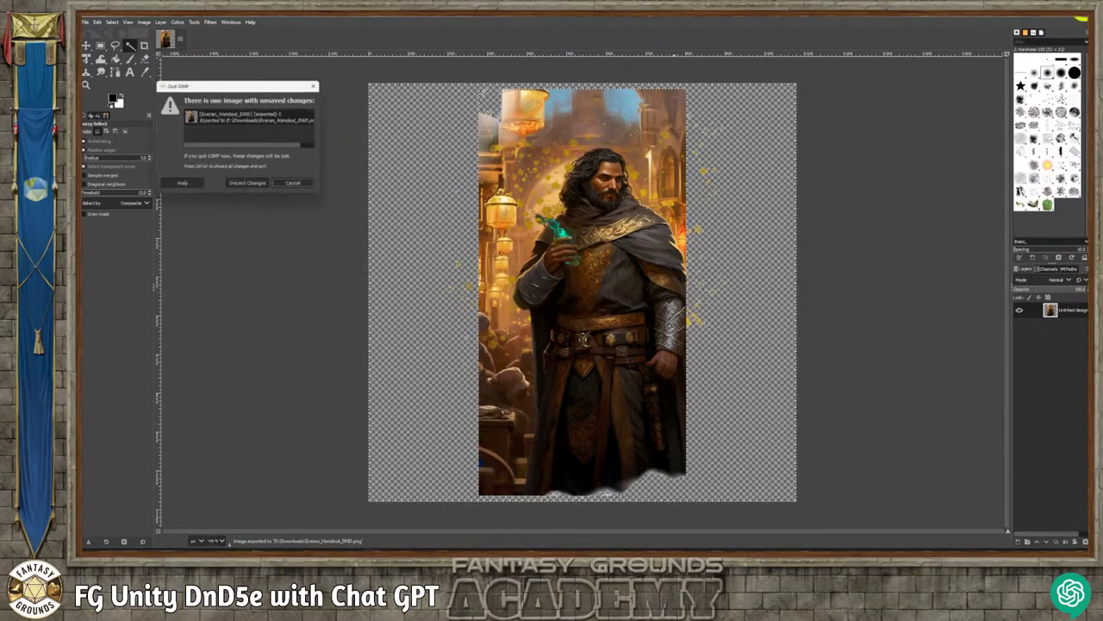
- Discard GIMP's changes, open an enlarged Assets window, and show the Fantasy Grounds data folder
left_click(264, 186)
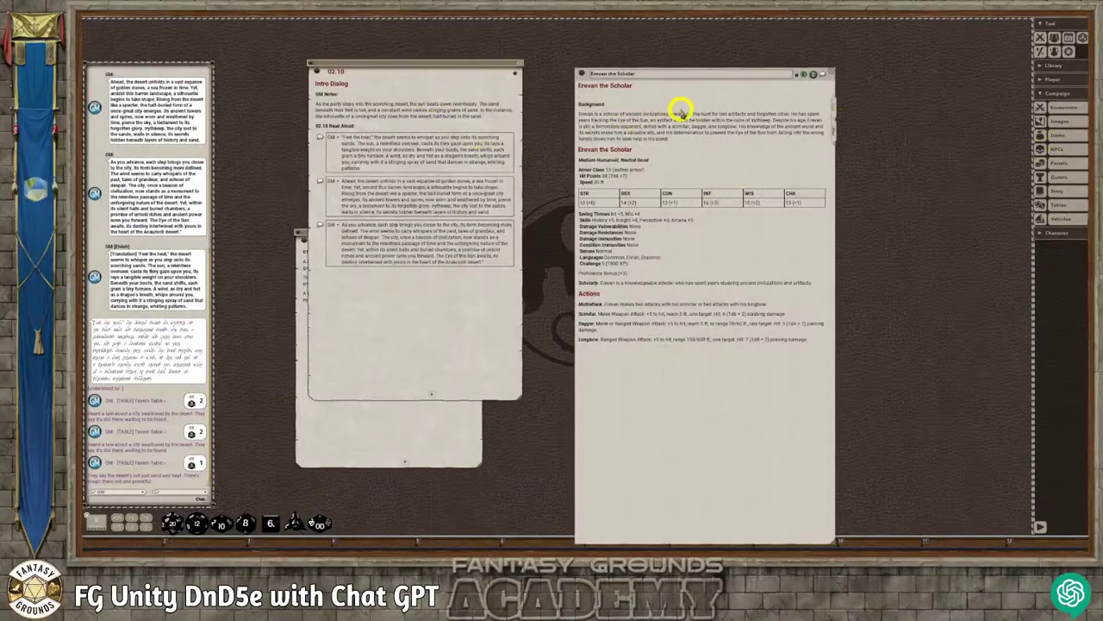
left_click(1055, 65)
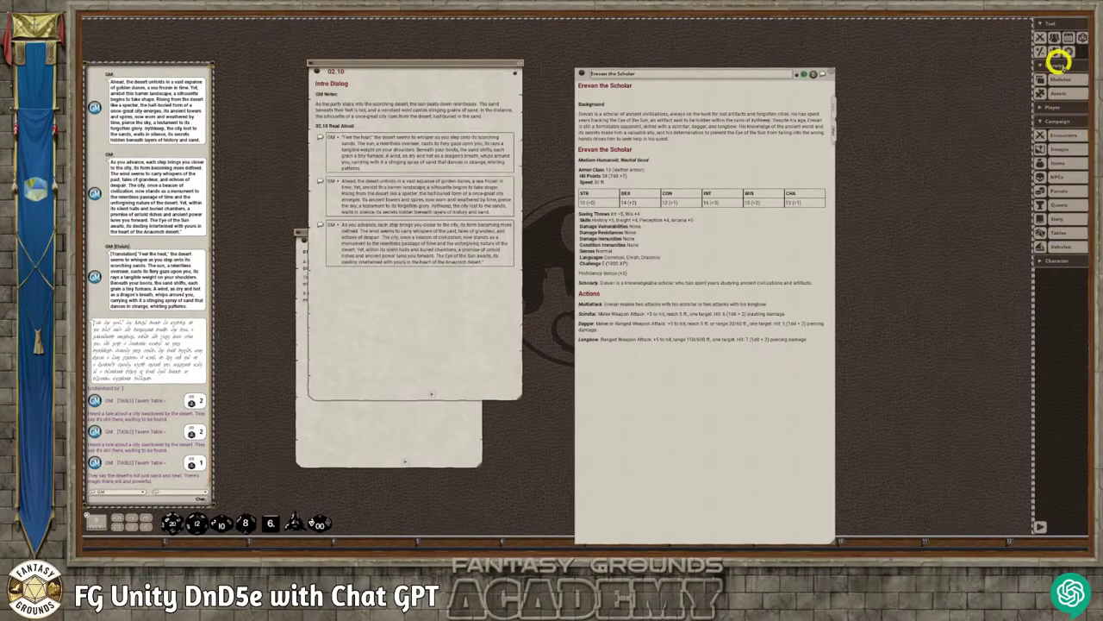
left_click(1060, 93)
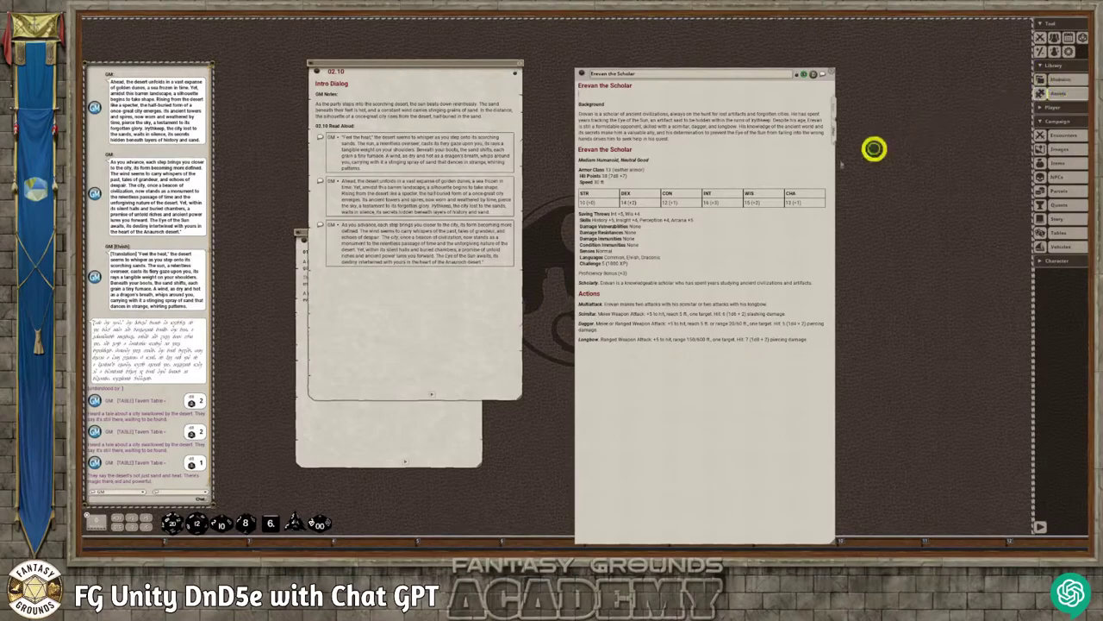
left_click_drag(616, 180, 459, 127)
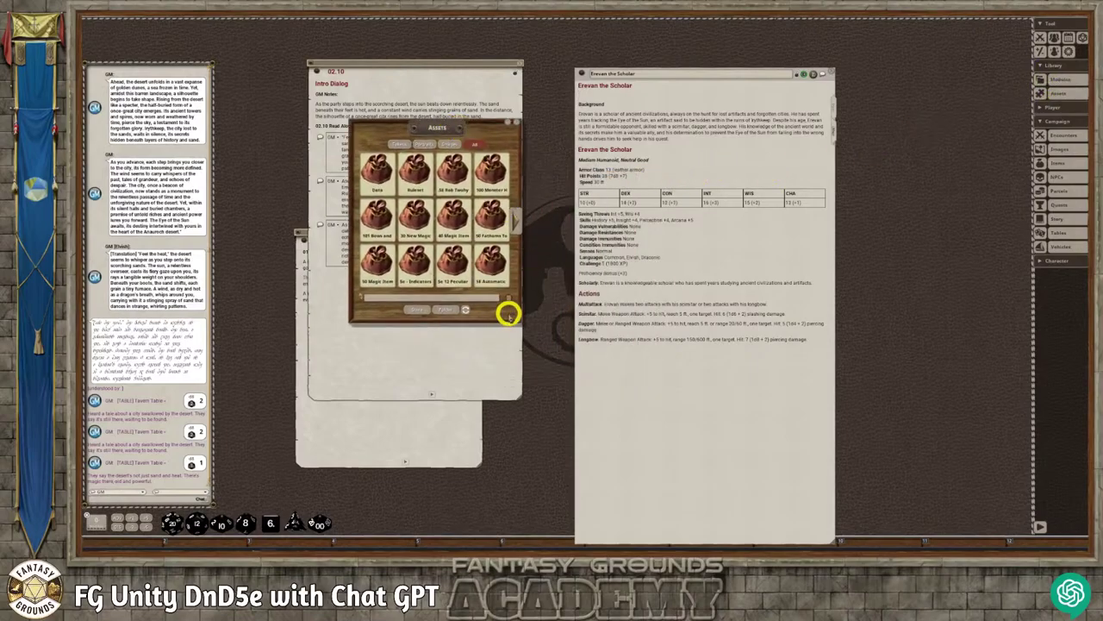
left_click_drag(520, 320, 709, 412)
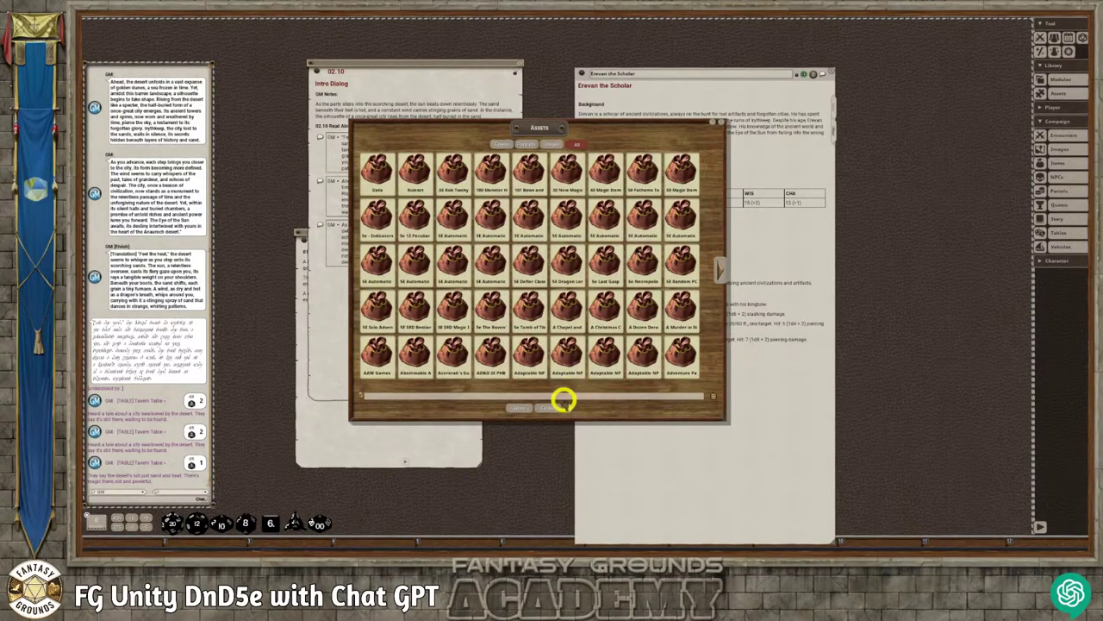
left_click(552, 408)
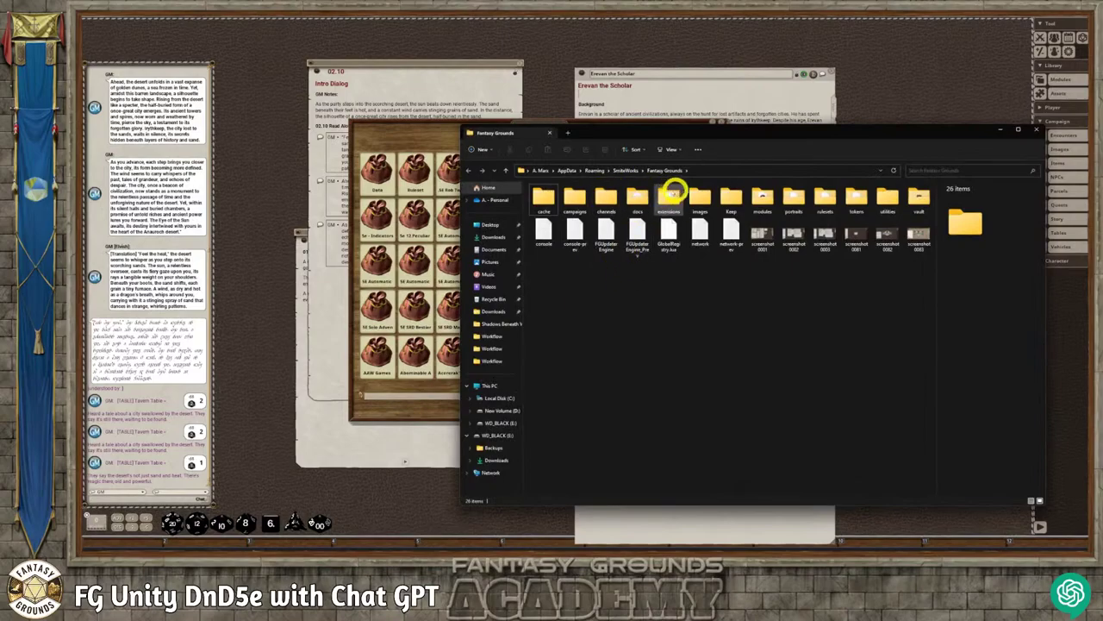
- Navigate Explorer to campaigns > DnD5e_Desert_Biome_Work > images and reposition the window
double_click(582, 200)
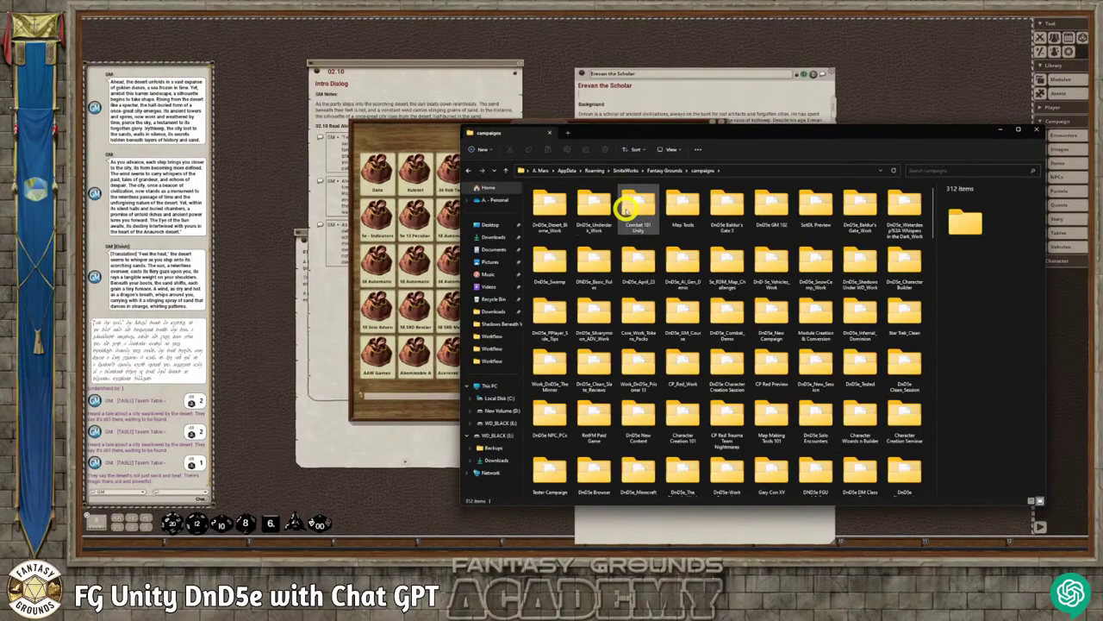
double_click(551, 206)
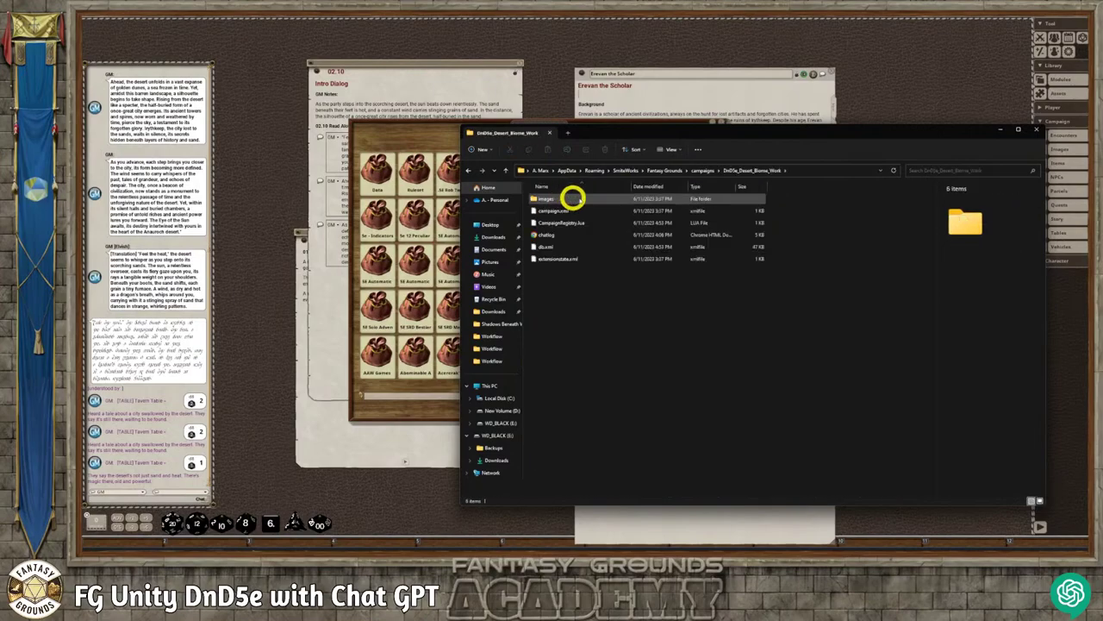
double_click(551, 199)
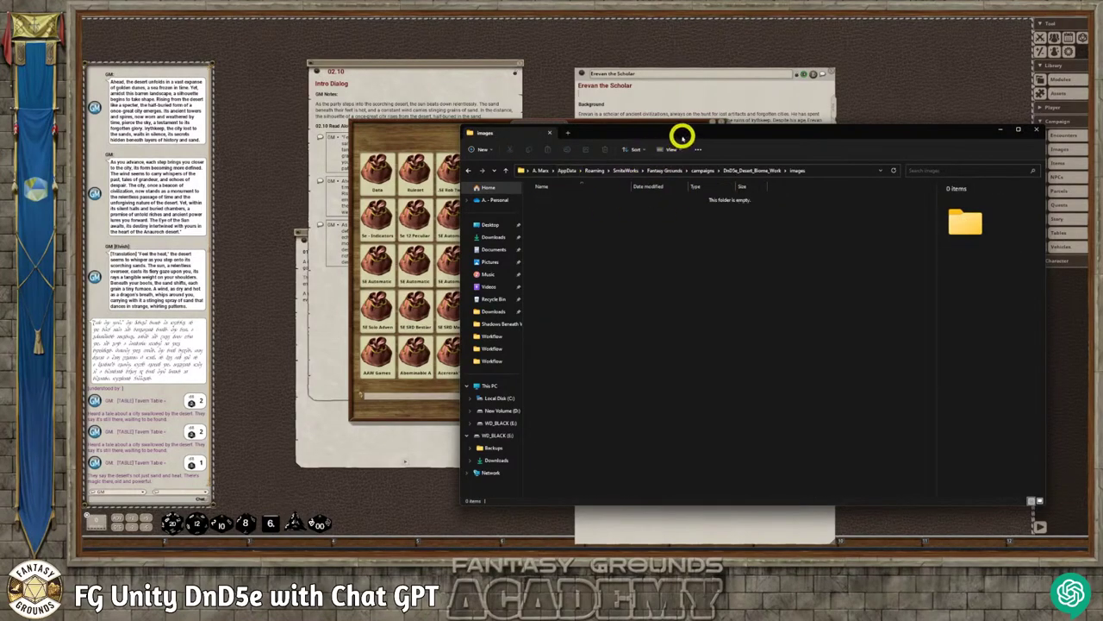
left_click_drag(680, 135, 631, 104)
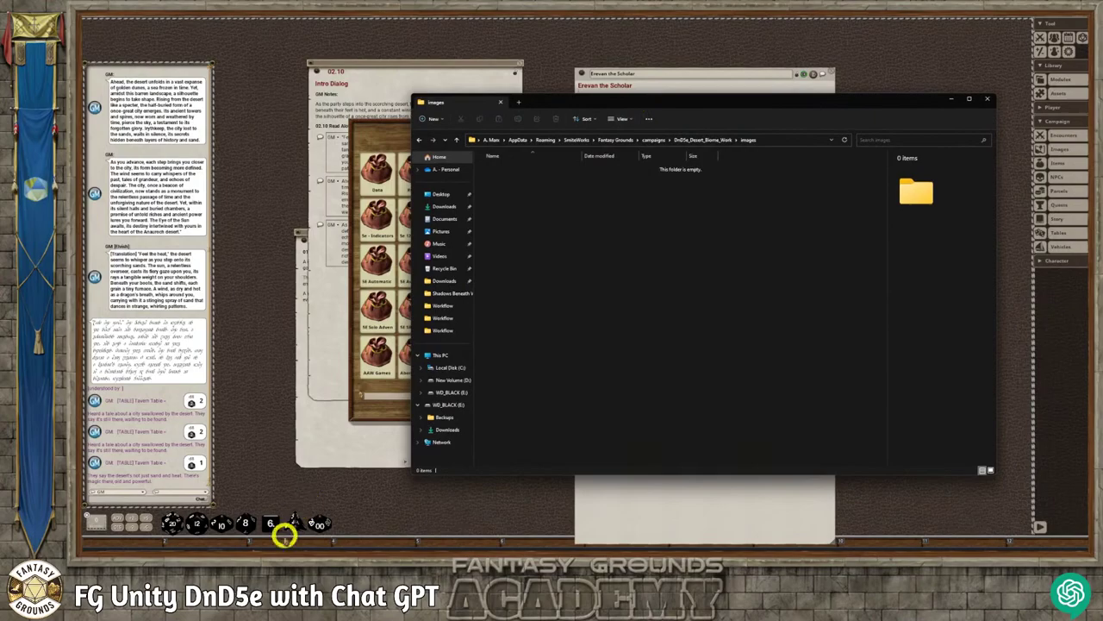
left_click(218, 550)
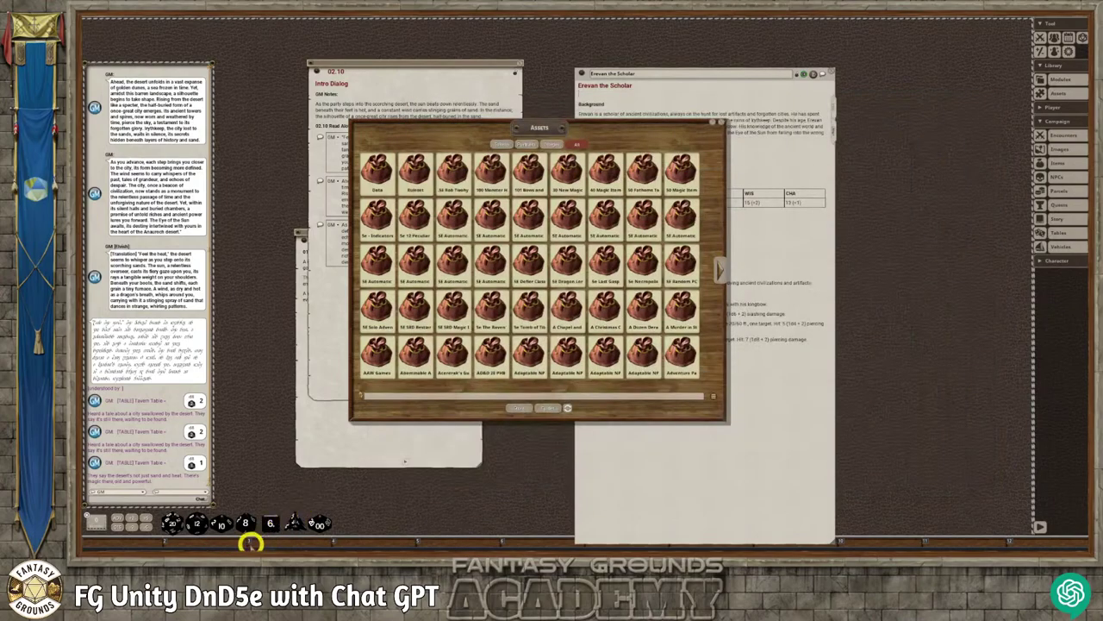
left_click(215, 548)
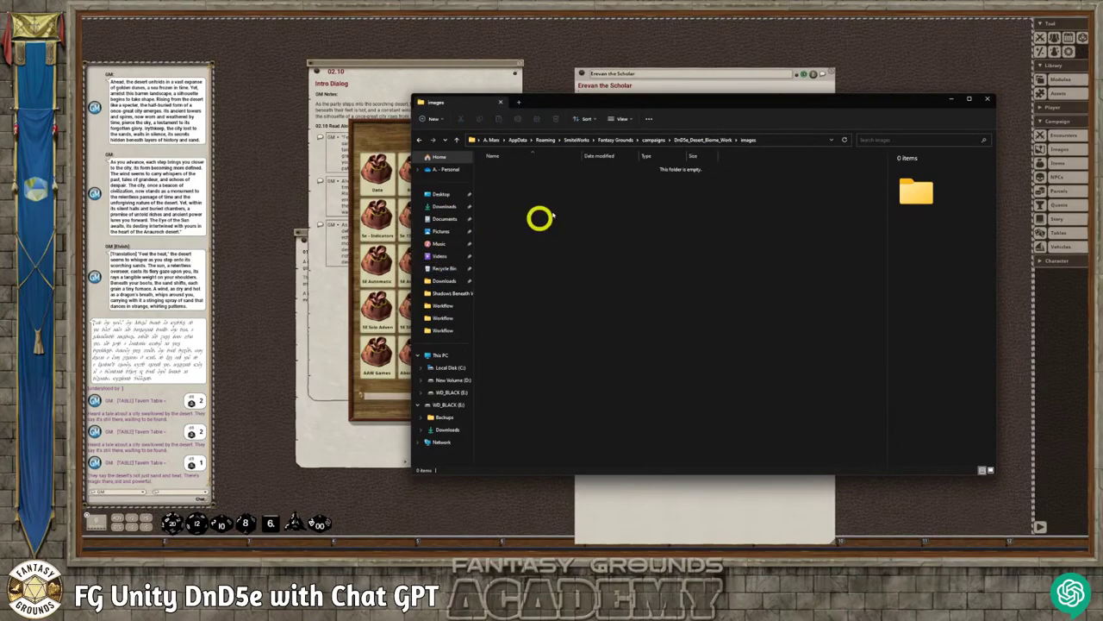
left_click_drag(622, 98, 701, 93)
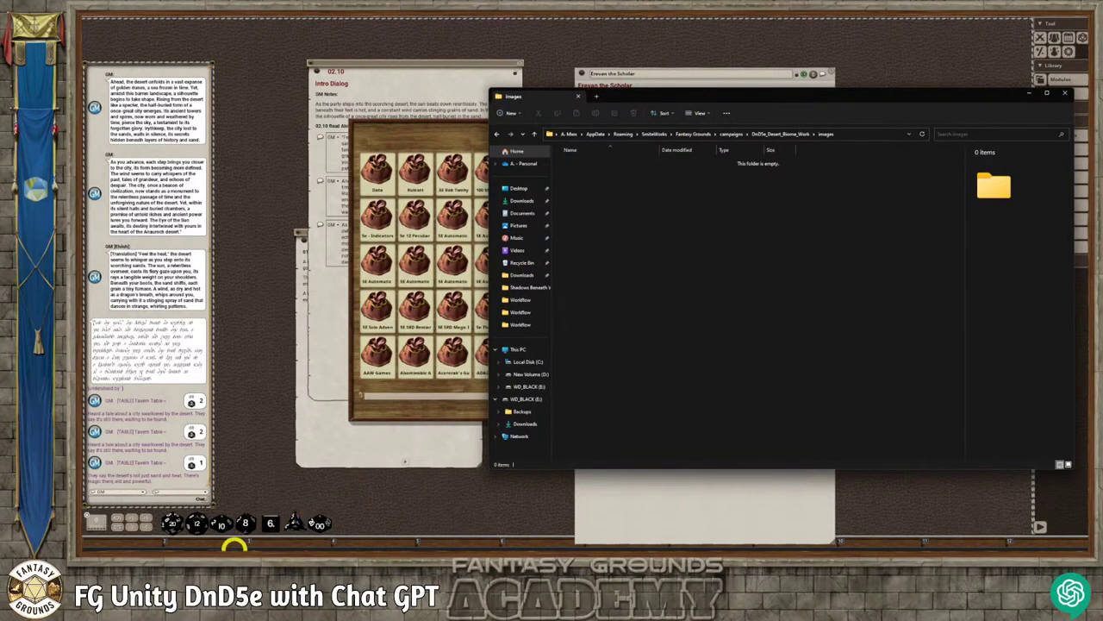
right_click(215, 548)
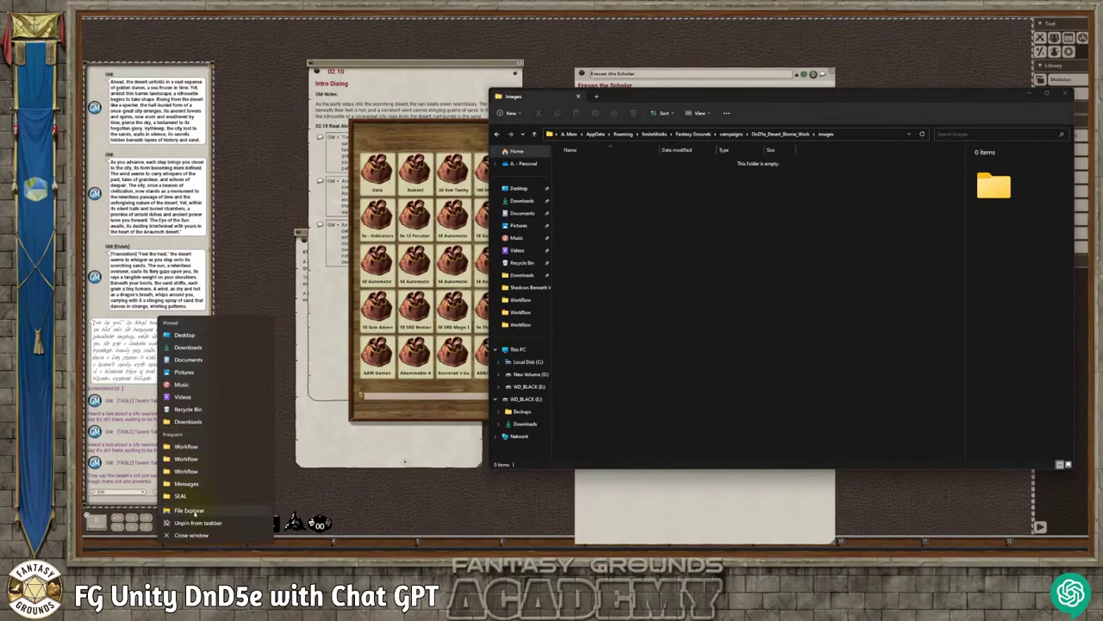
left_click(396, 439)
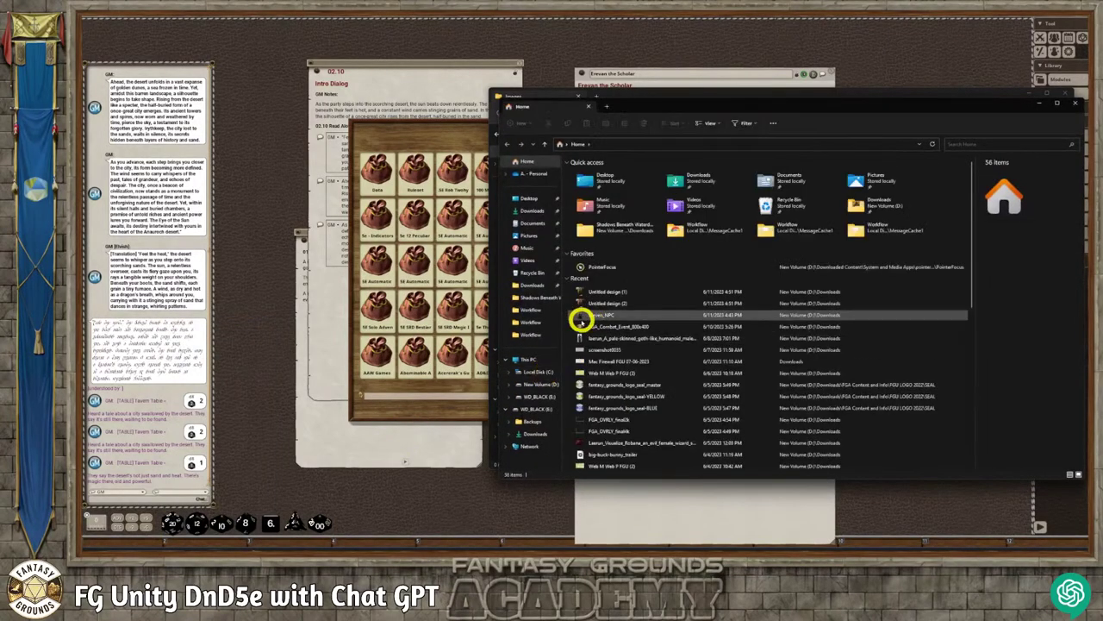
- Open the Downloads folder on the D: drive
left_click(534, 209)
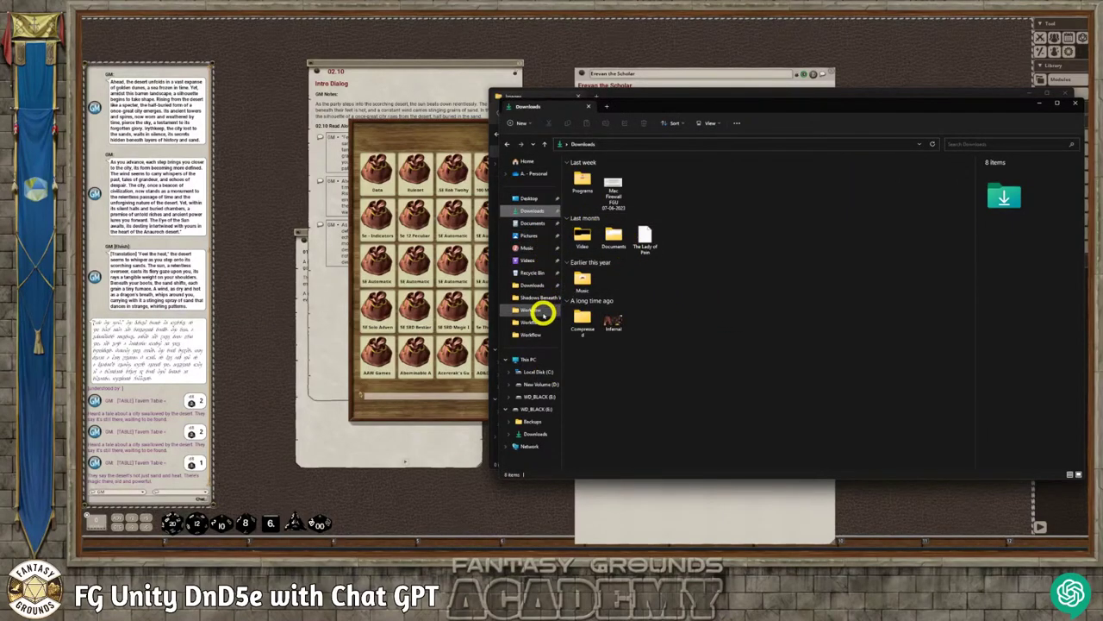
left_click(534, 285)
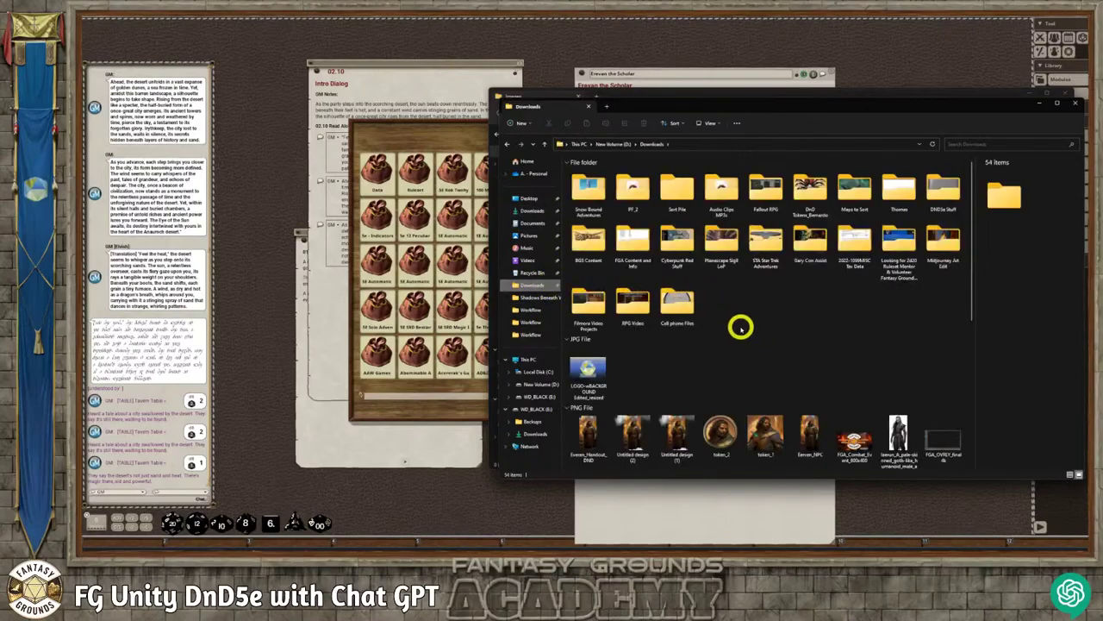
scroll(750, 377, "down", 3)
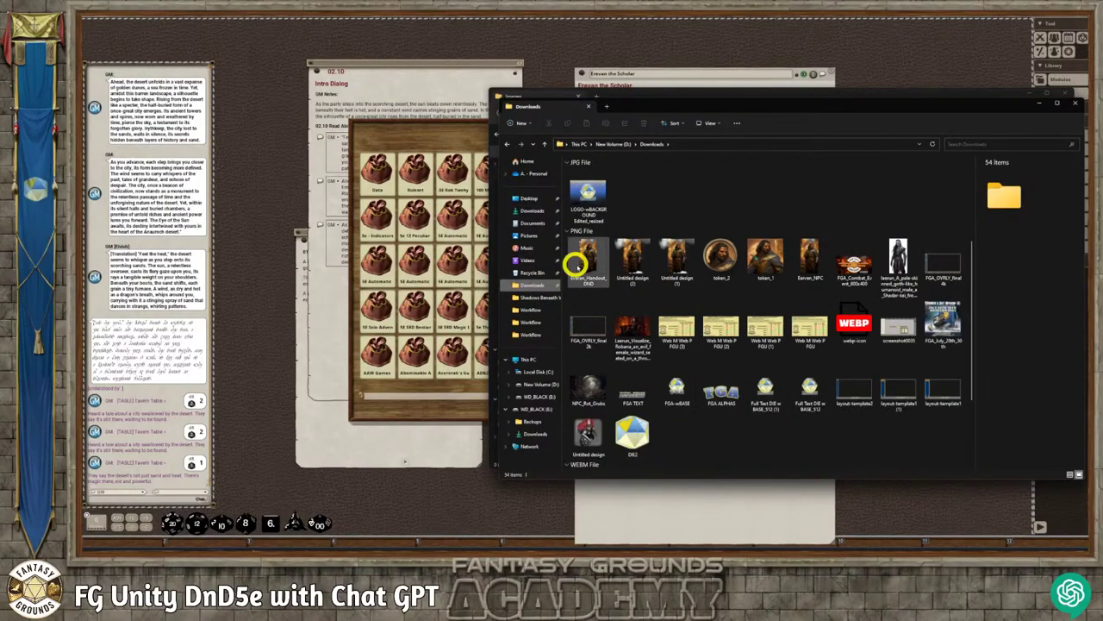
- Copy the handout, token_2, token_1 and NPC images, then close the Downloads window
left_click(577, 263)
left_click(724, 259)
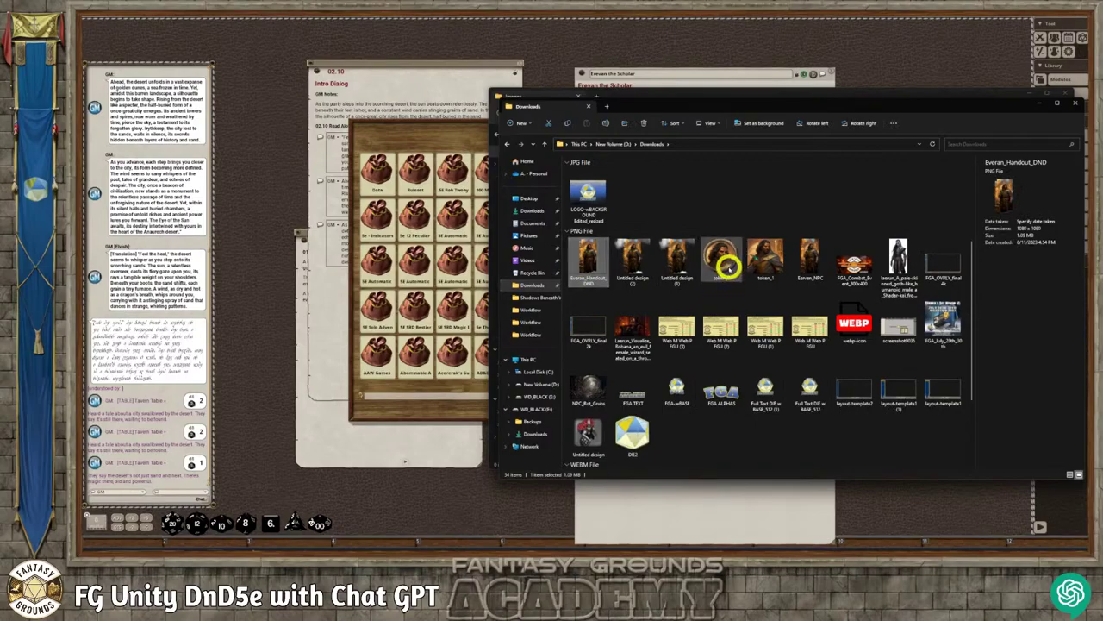
left_click(763, 266, "ctrl")
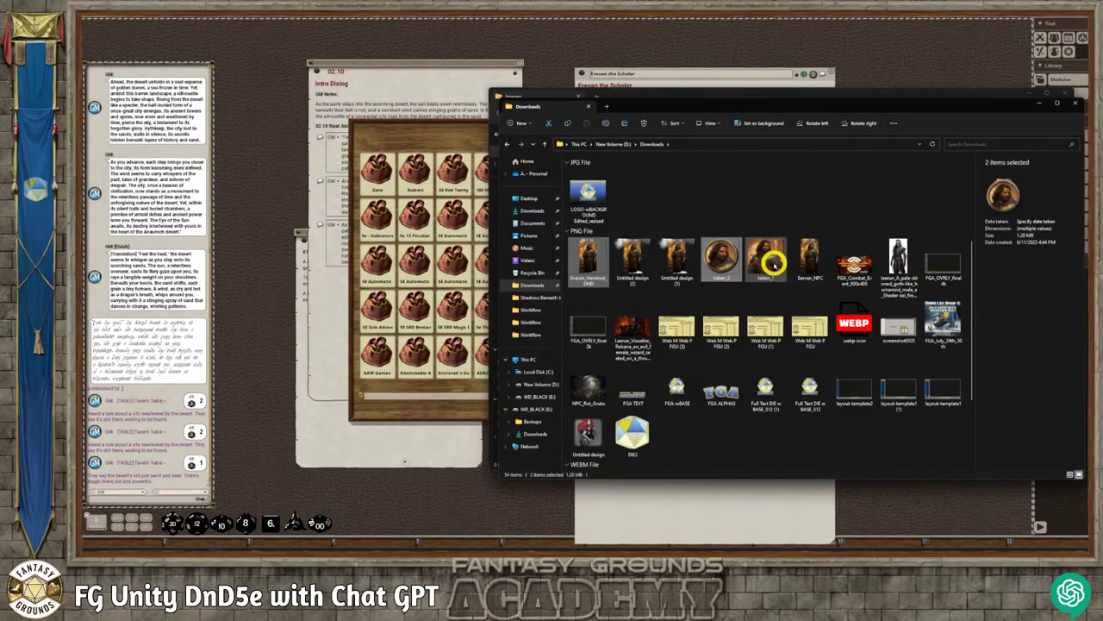
left_click(810, 258, "ctrl")
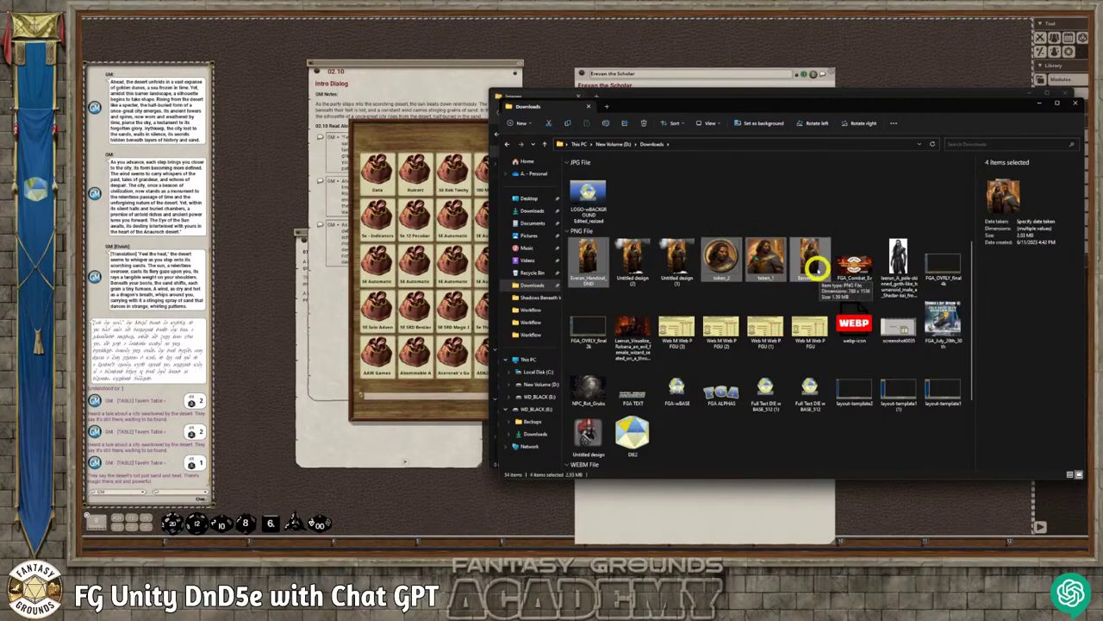
right_click(814, 269)
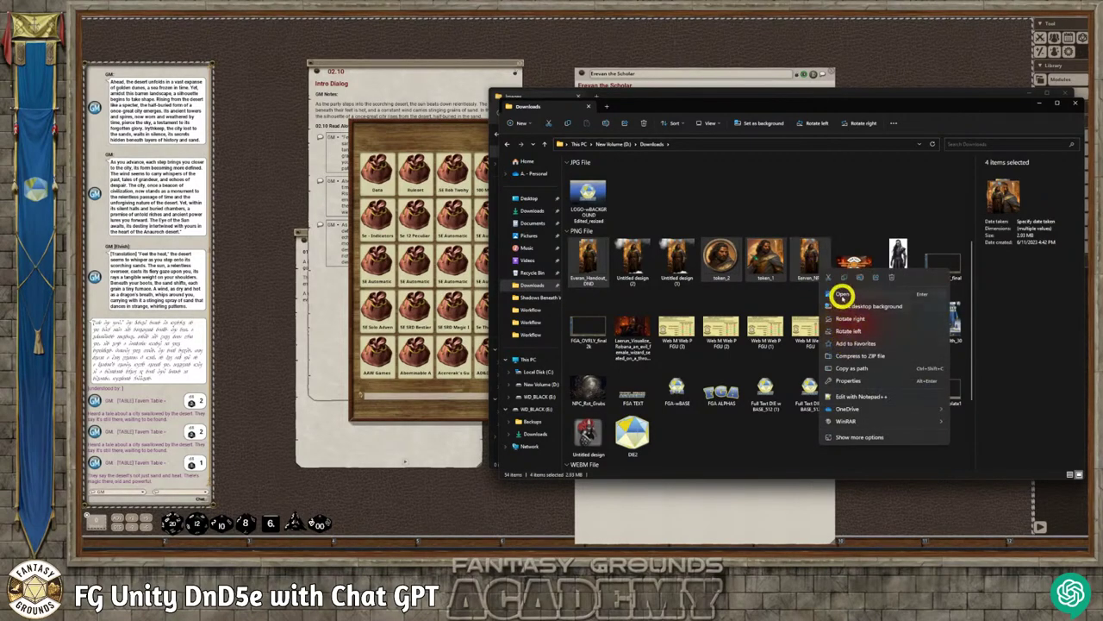
left_click(843, 296)
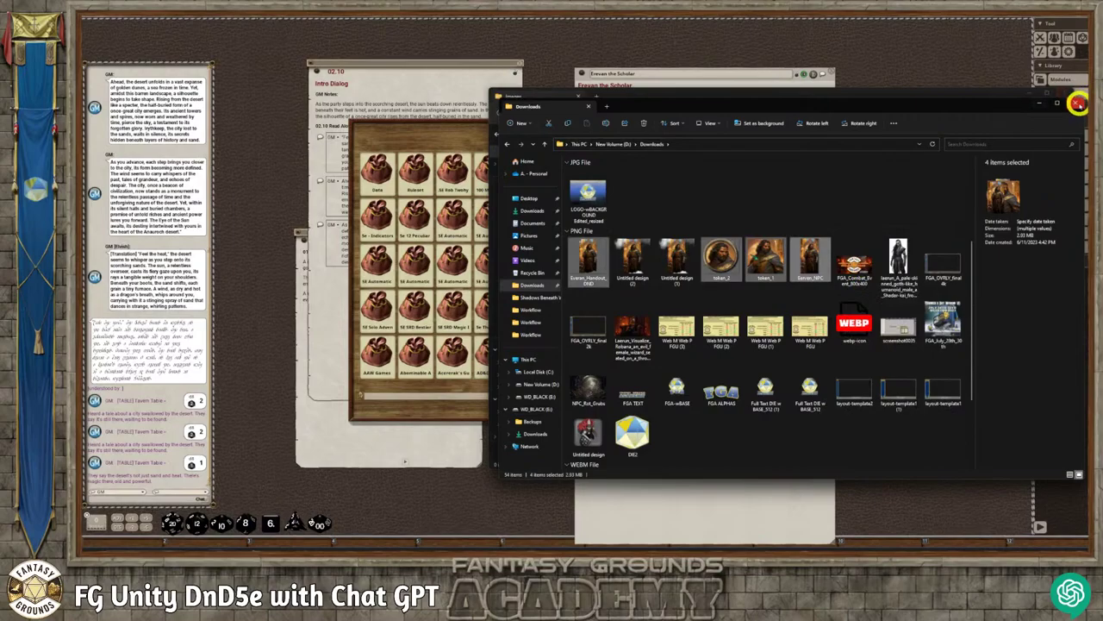
left_click(1077, 104)
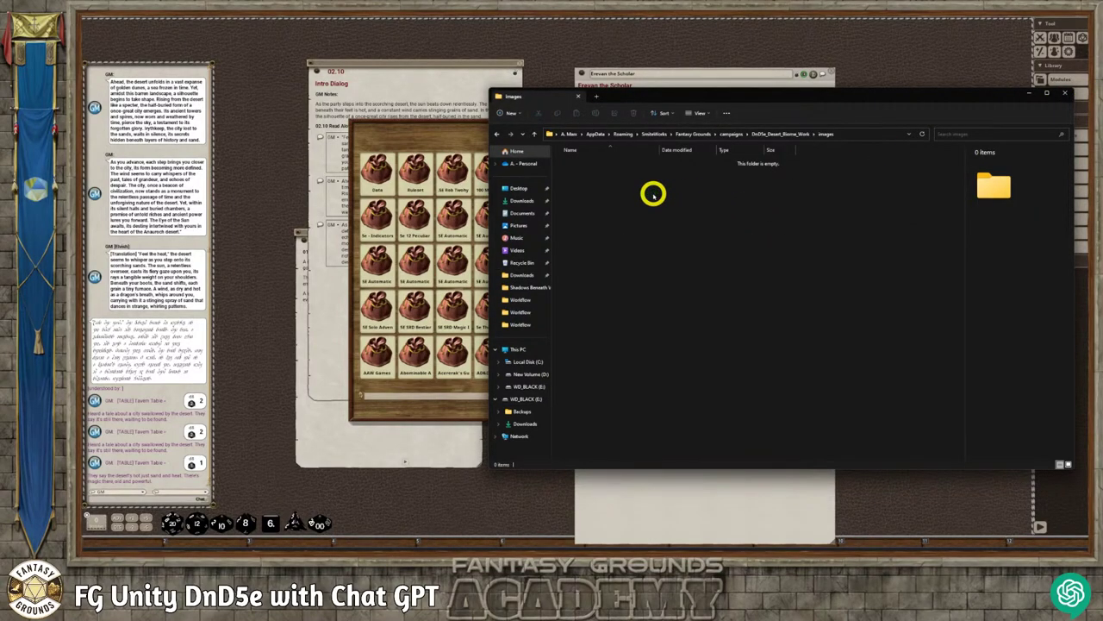
- Paste the four images into the campaign images folder and rename token_1 to the PRT_01 portrait name
key("ctrl+v")
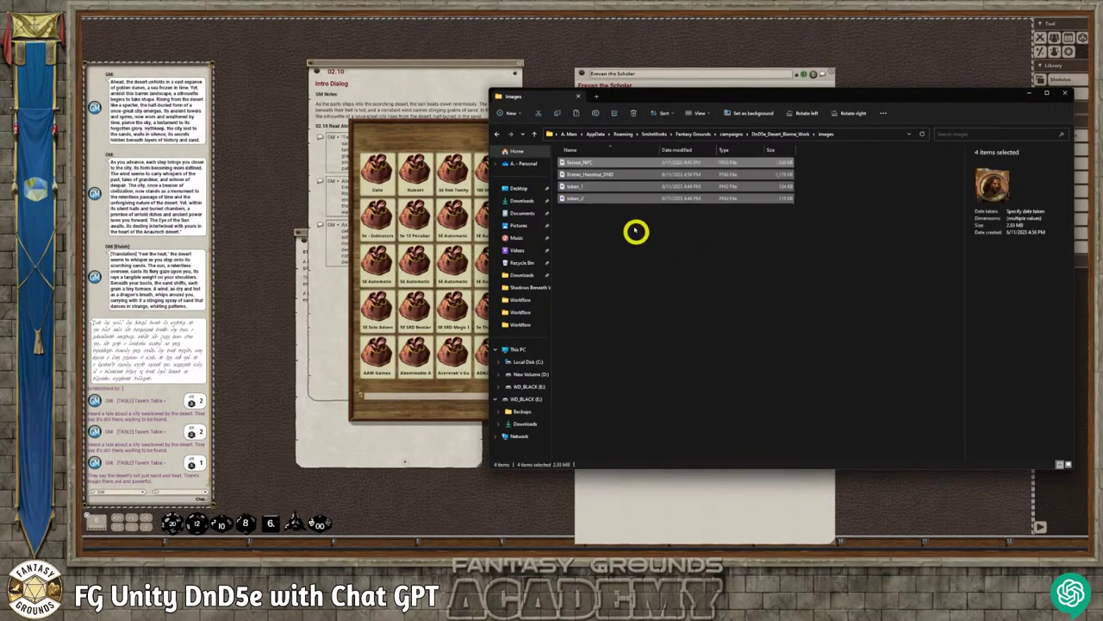
left_click(632, 225)
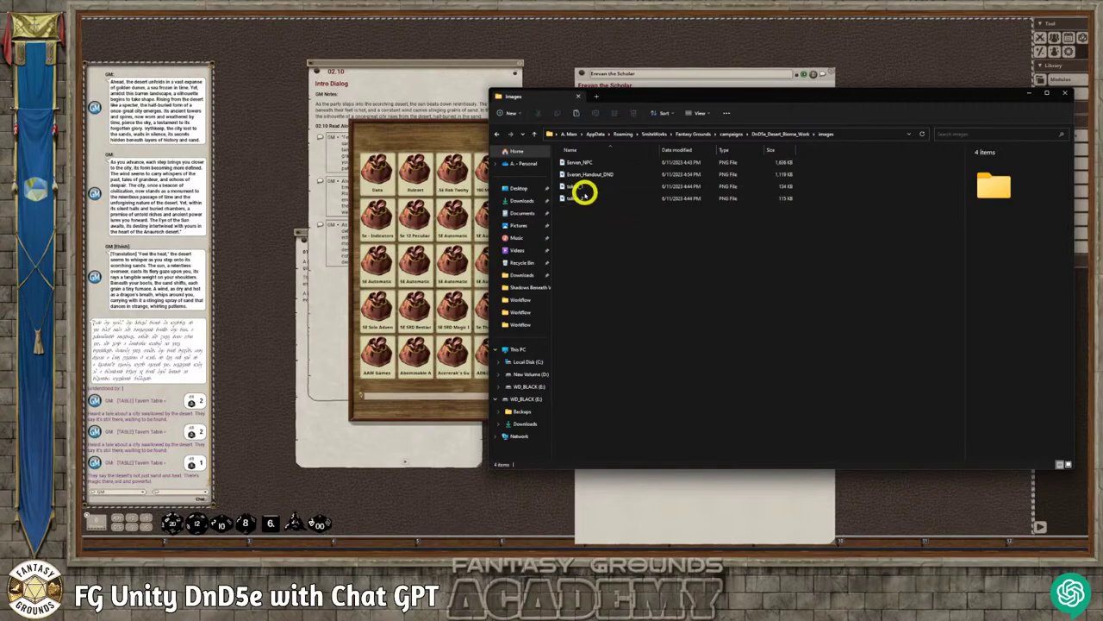
left_click(585, 198)
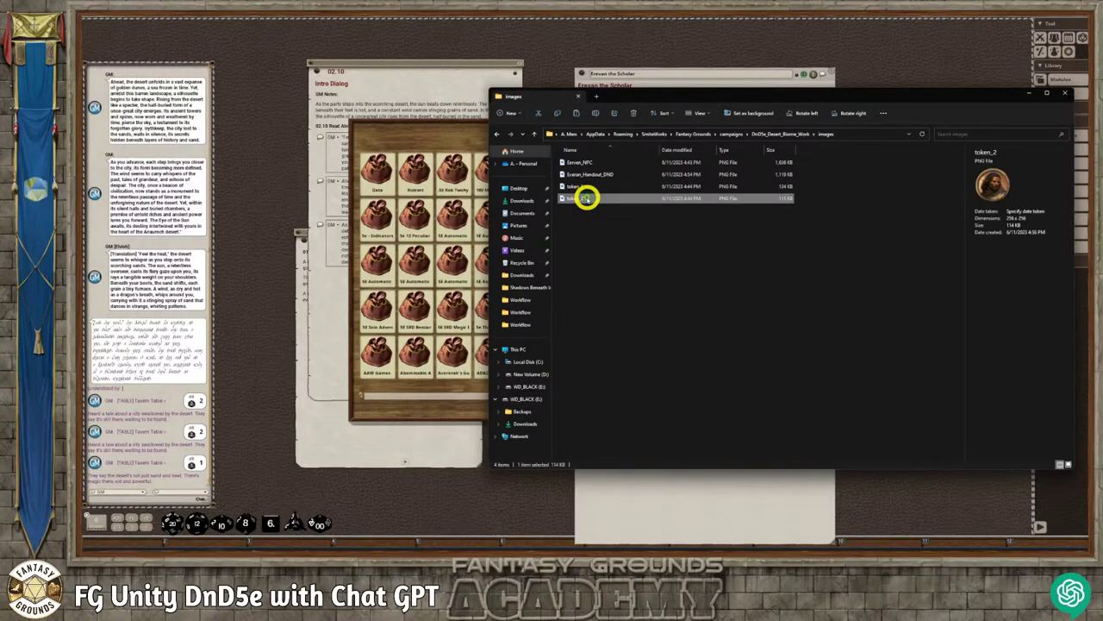
left_click(575, 199)
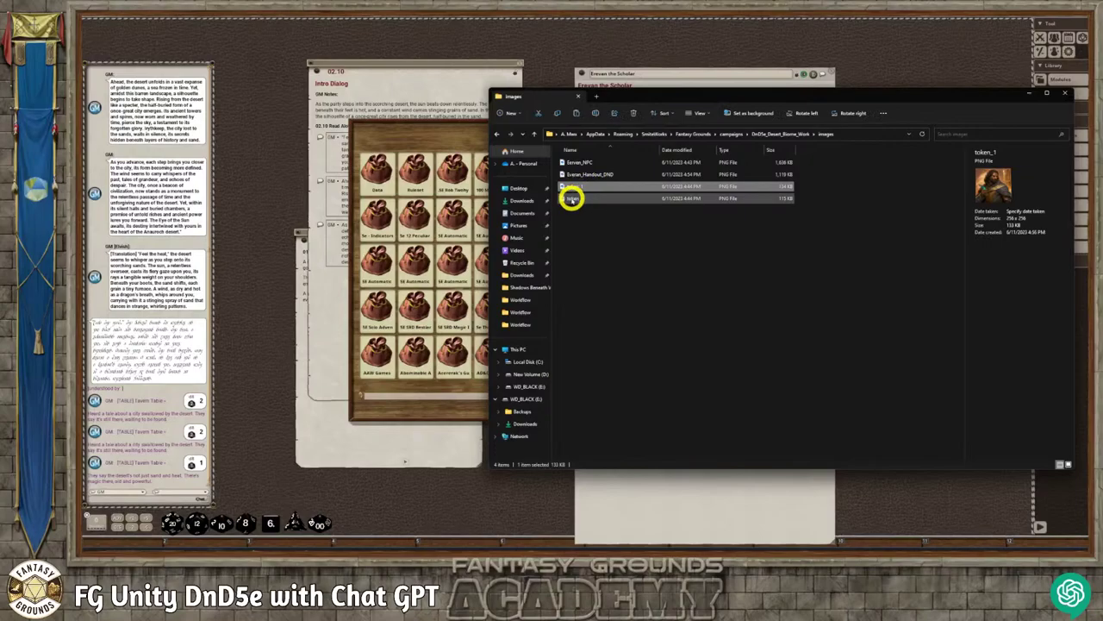
left_click(580, 188)
left_click(577, 187)
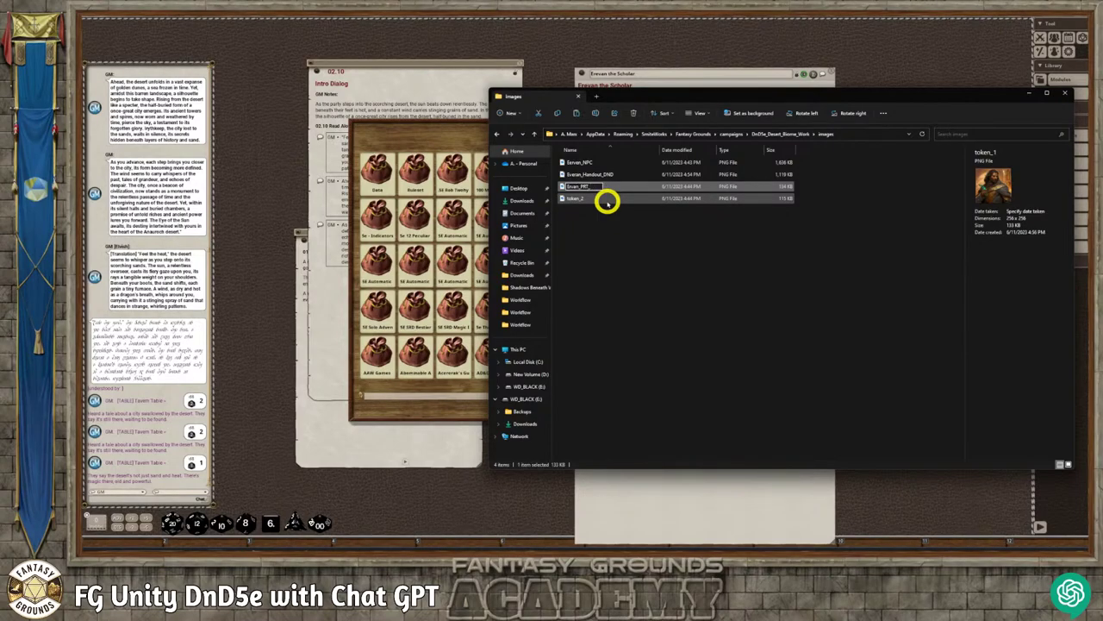
left_click(628, 222)
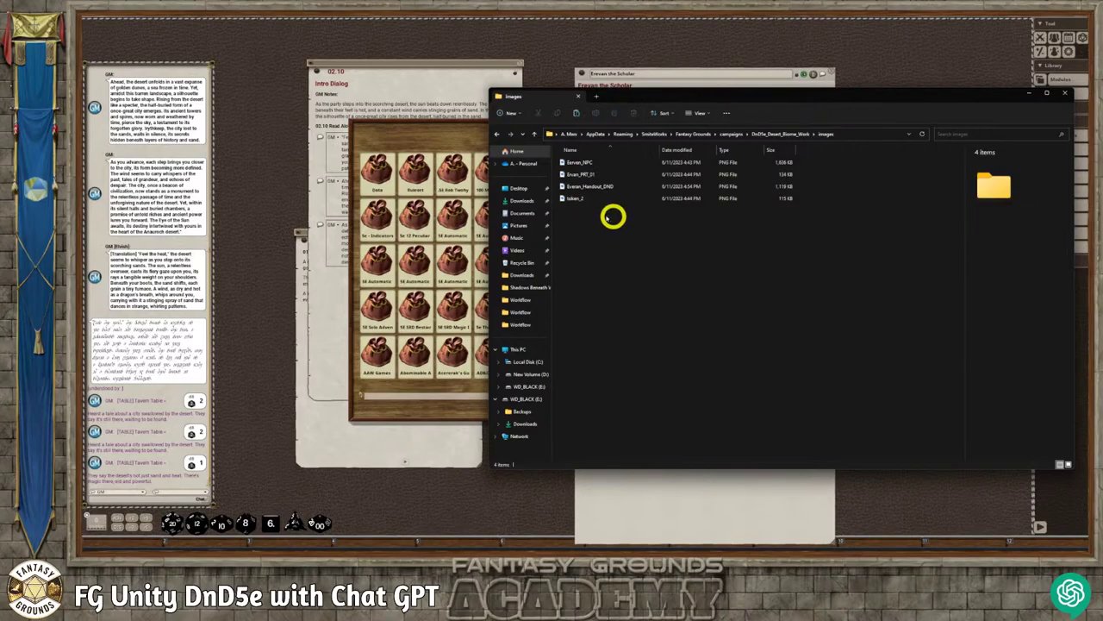
- Rename token_2 to the Token_01 token name
left_click(570, 198)
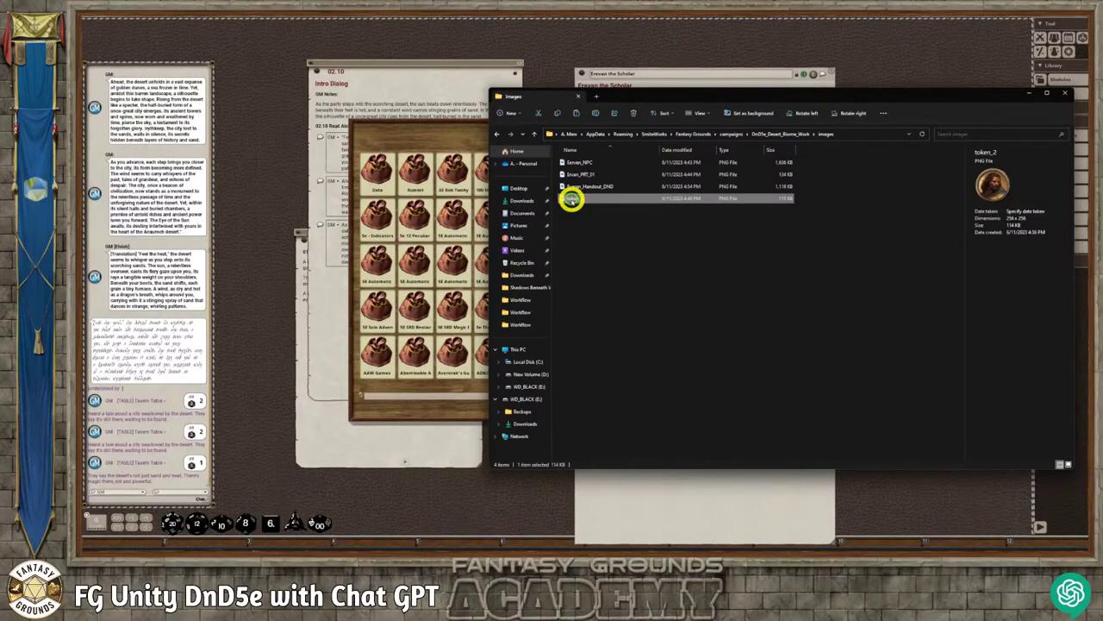
left_click(571, 200)
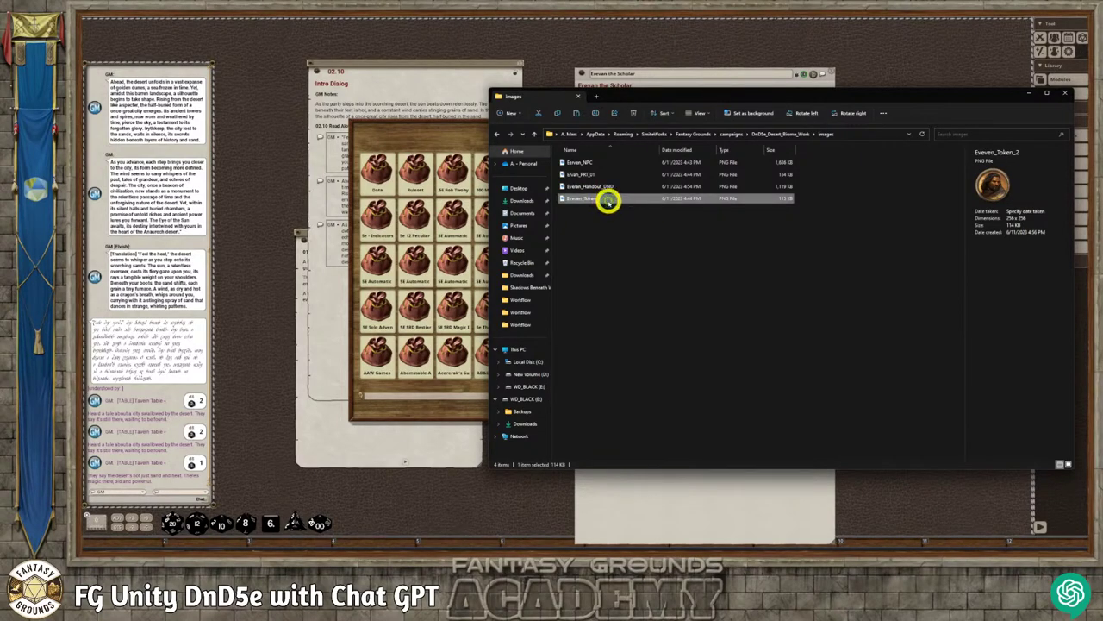
left_click(601, 199)
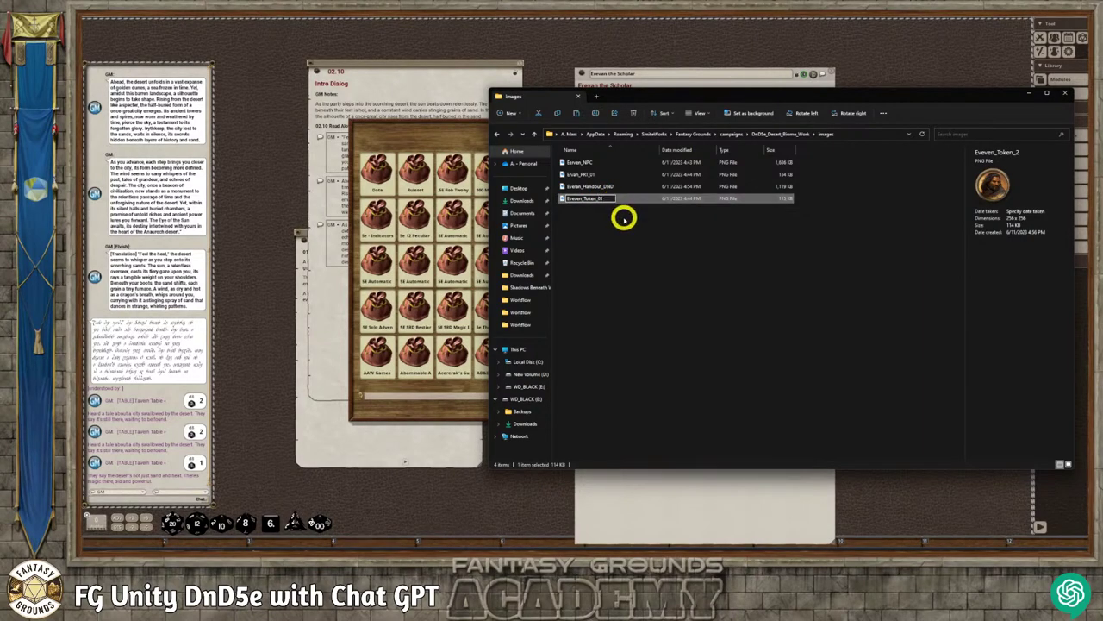
left_click(624, 219)
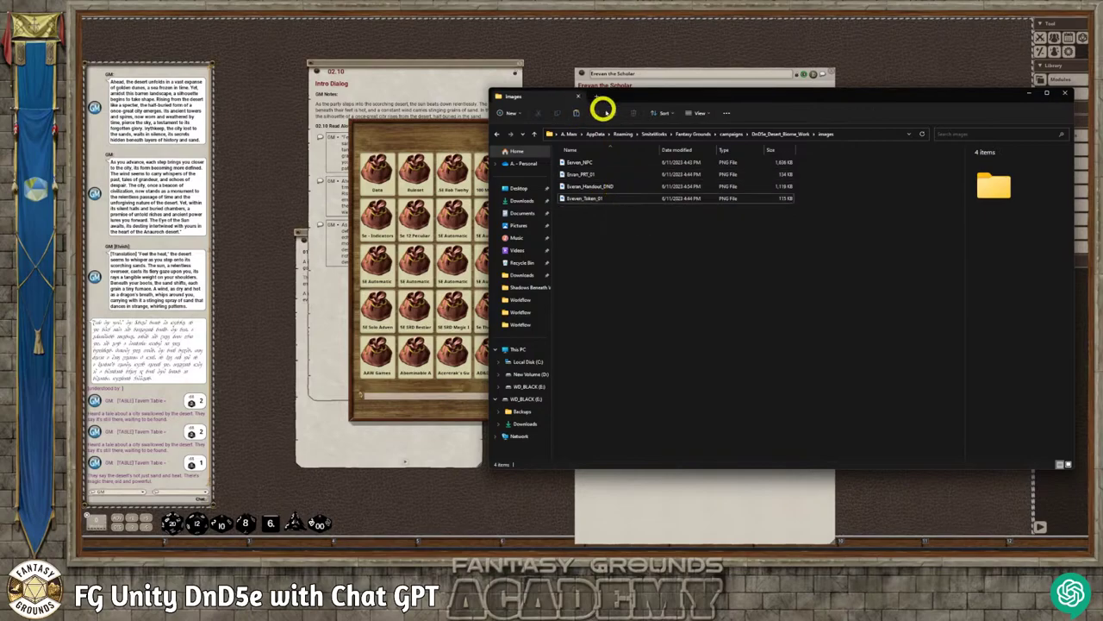
left_click(439, 140)
- From the Assets window, open Explorer on campaigns > DnD5e_Desert_Biome_Work > images
left_click_drag(439, 140, 374, 146)
left_click_drag(546, 153, 695, 143)
left_click(629, 402)
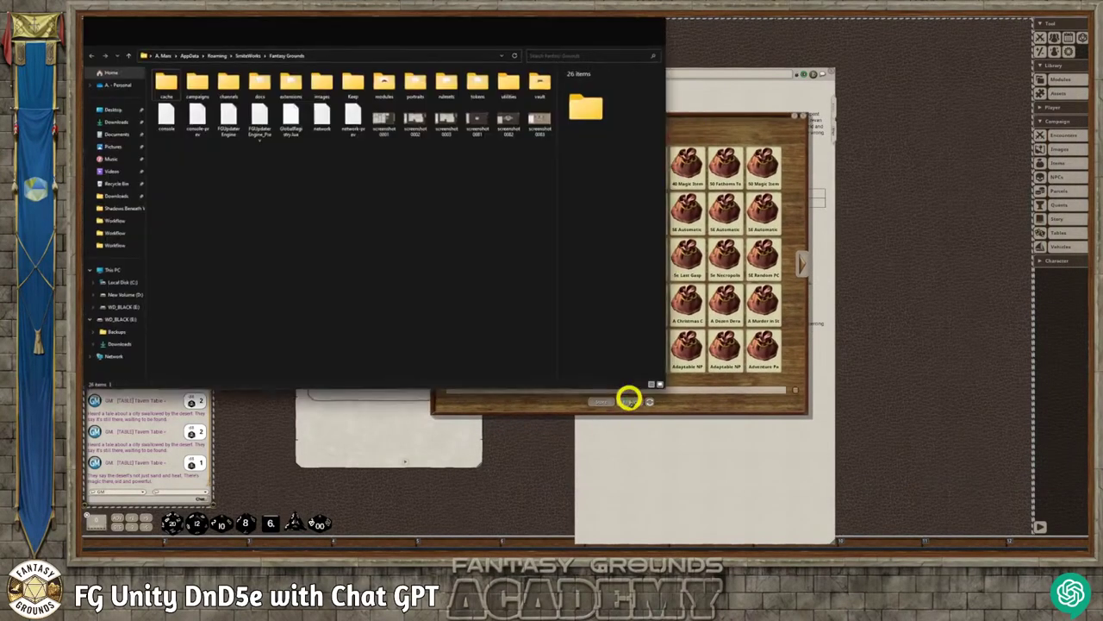
left_click(734, 121)
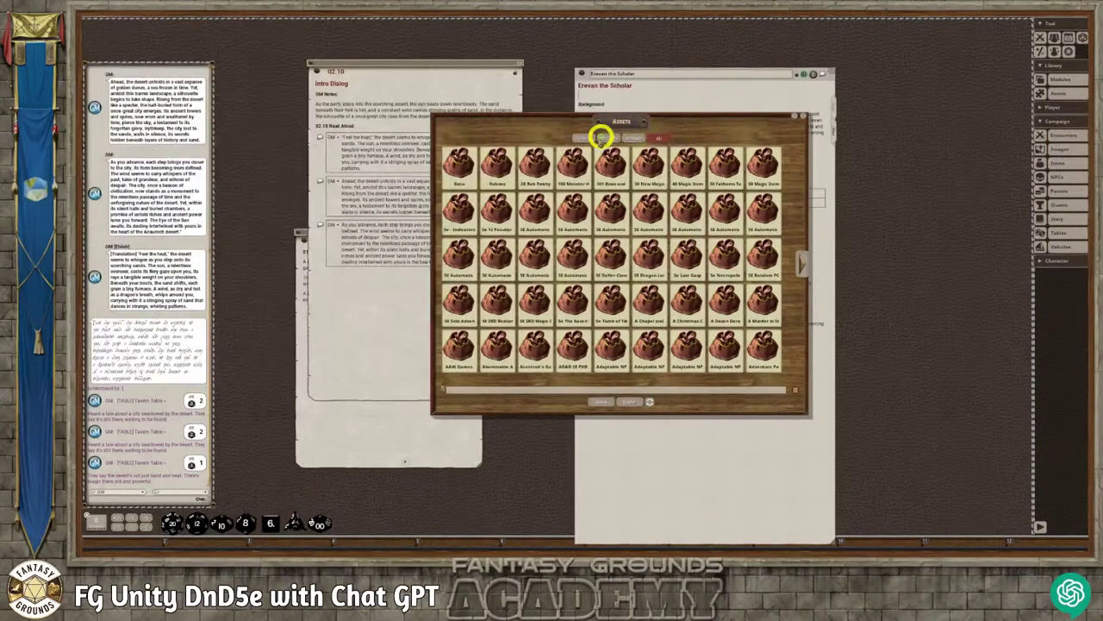
left_click(632, 402)
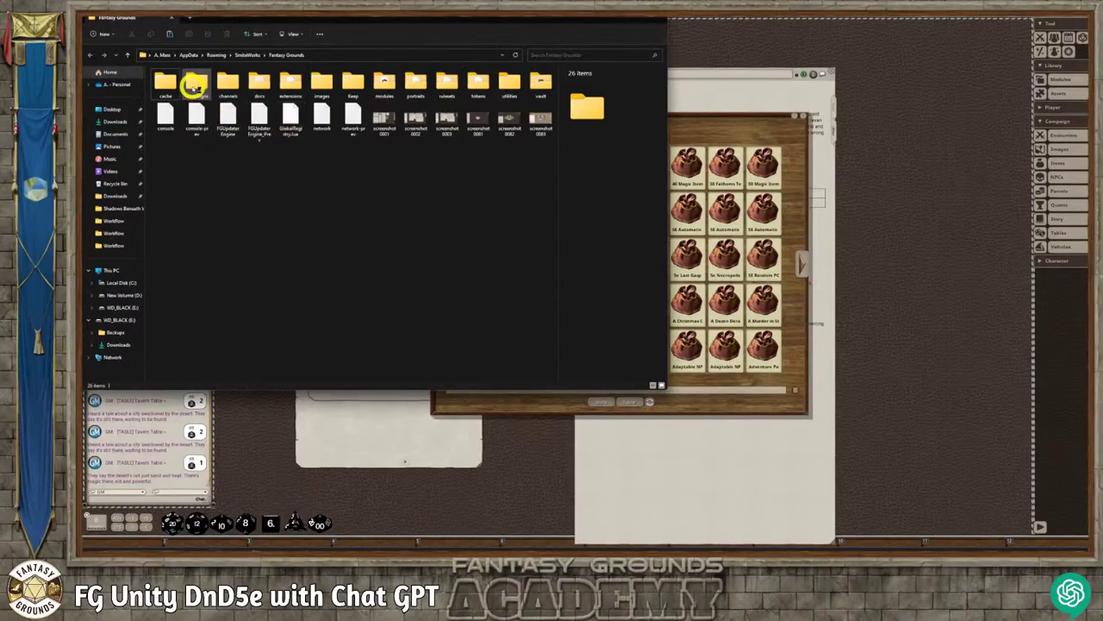
double_click(195, 82)
double_click(170, 91)
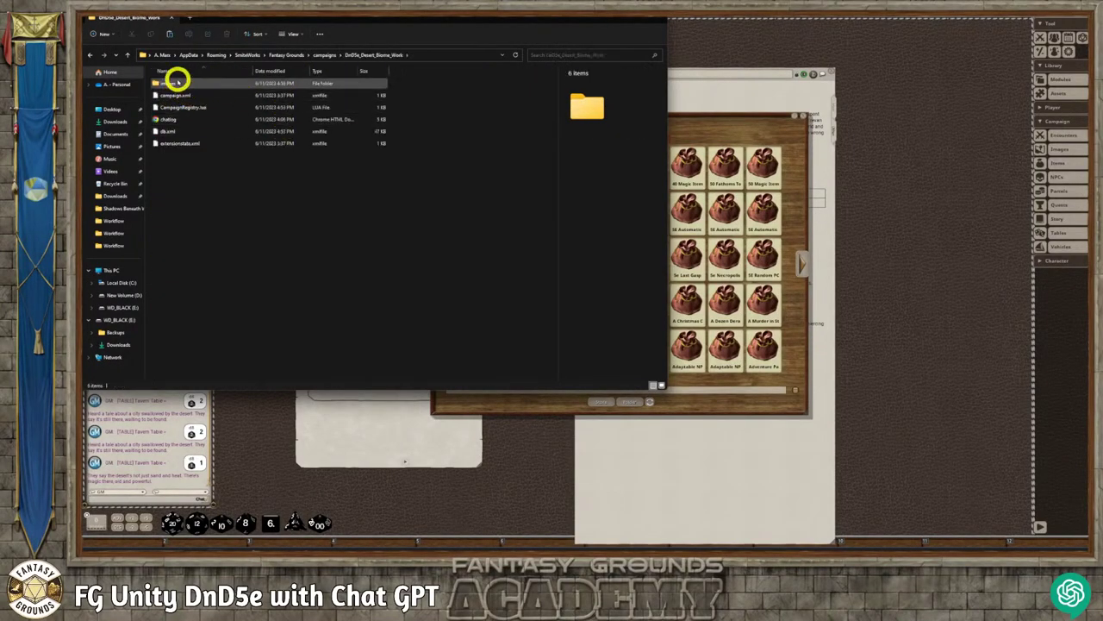
double_click(177, 81)
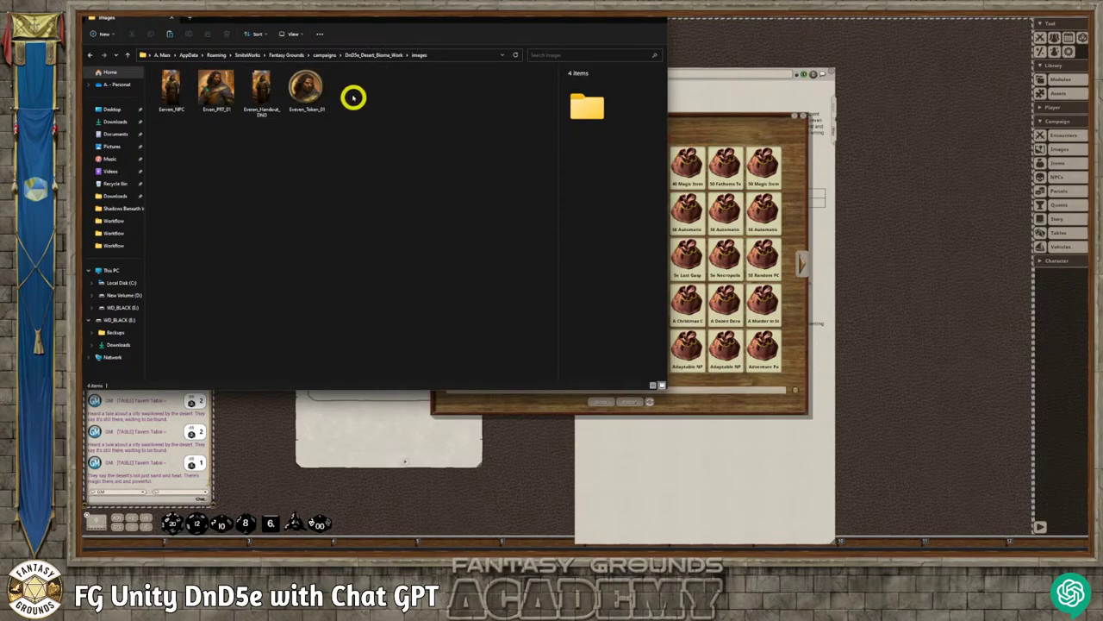
- Arrange Explorer beside the Assets window, with Assets left of centre
left_click_drag(380, 14, 684, 212)
left_click(601, 287)
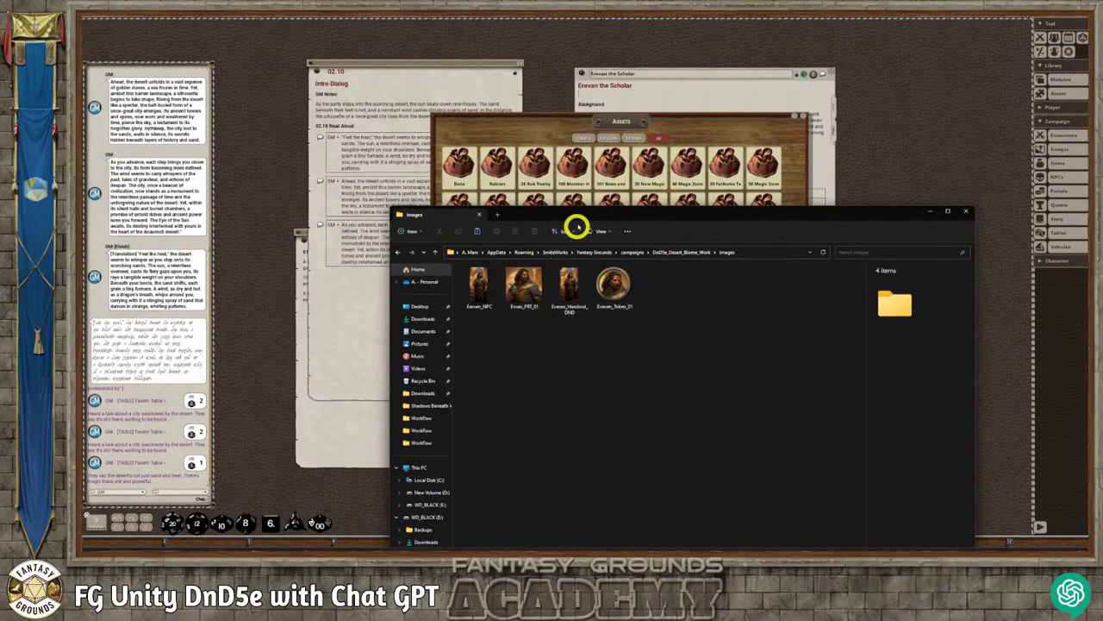
left_click_drag(574, 224, 744, 163)
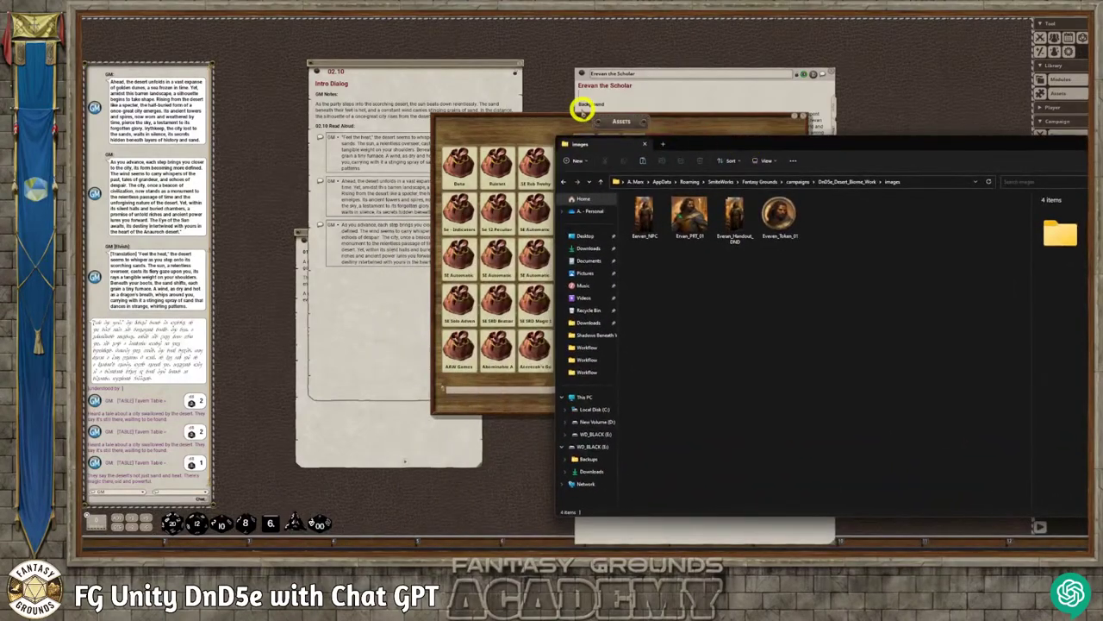
left_click_drag(570, 118, 354, 141)
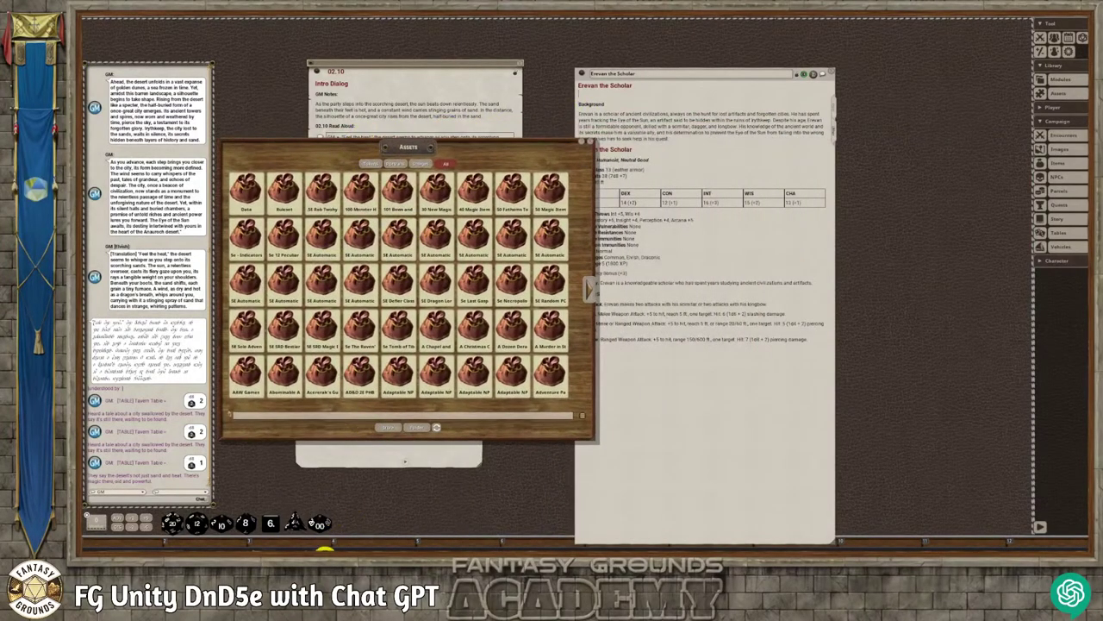
mouse_move(308, 547)
- Cut the PRT_01 portrait and Token_01 images from the campaign images folder
left_click(258, 491)
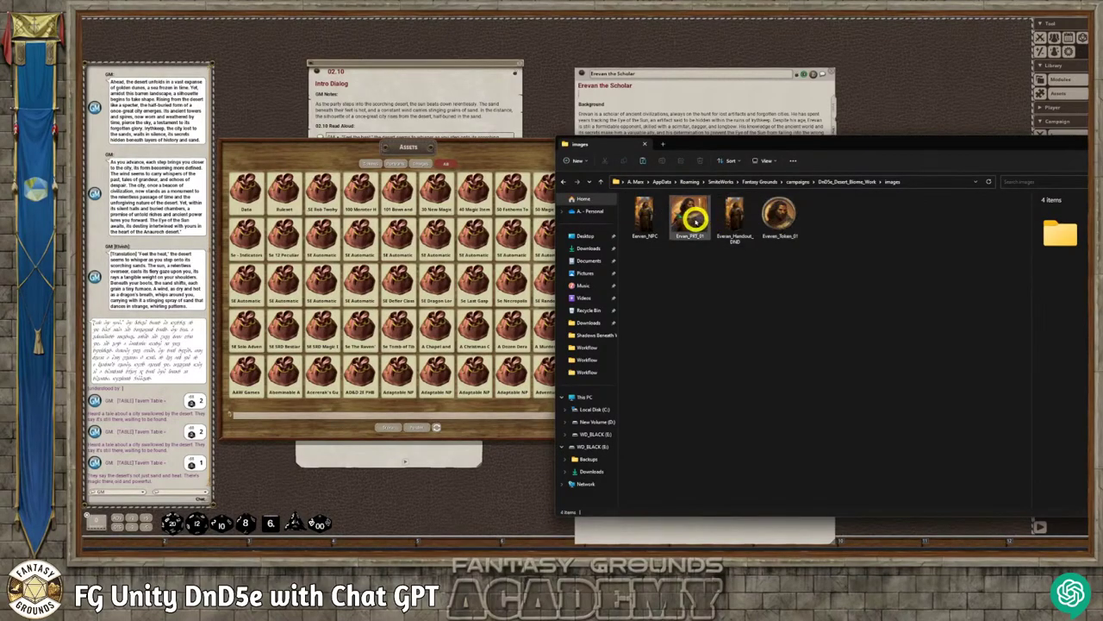
left_click(692, 218)
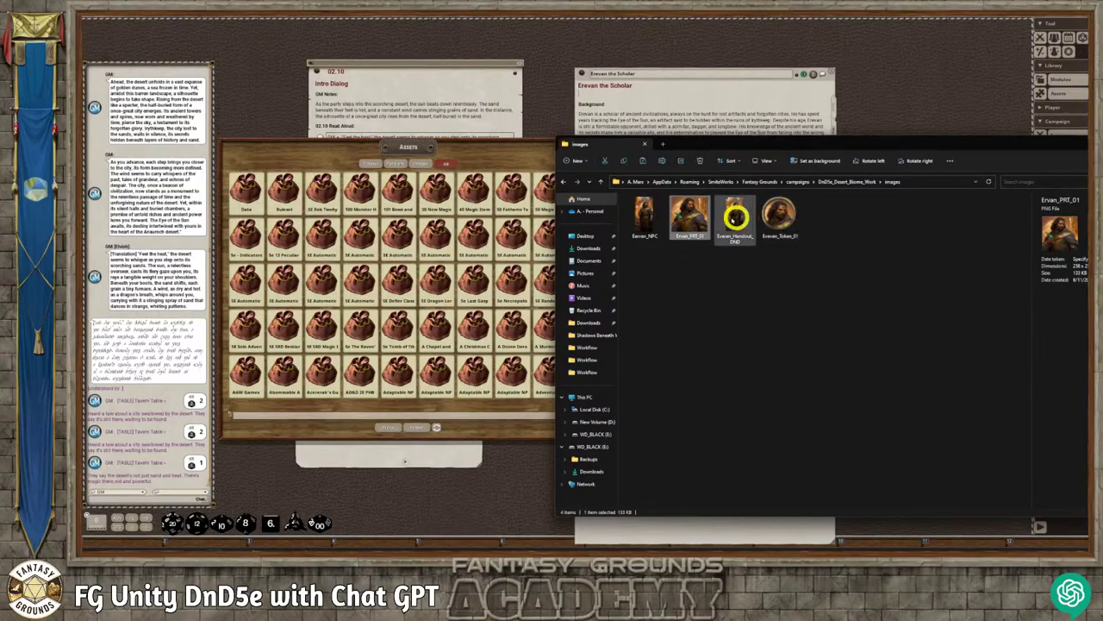
left_click(780, 220, "ctrl")
right_click(780, 219)
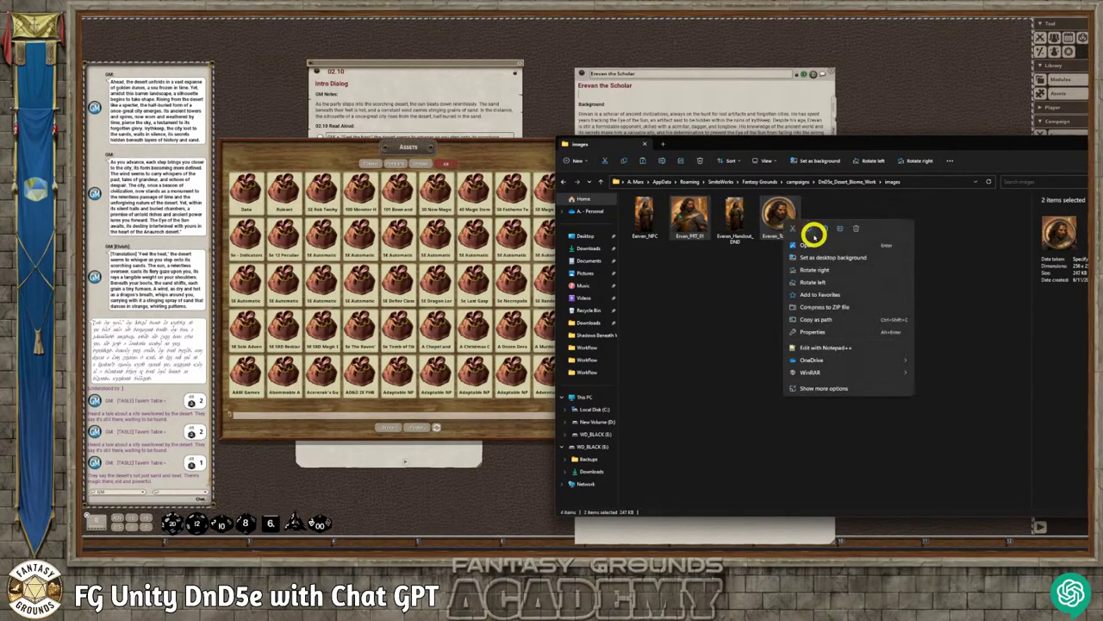
left_click(792, 228)
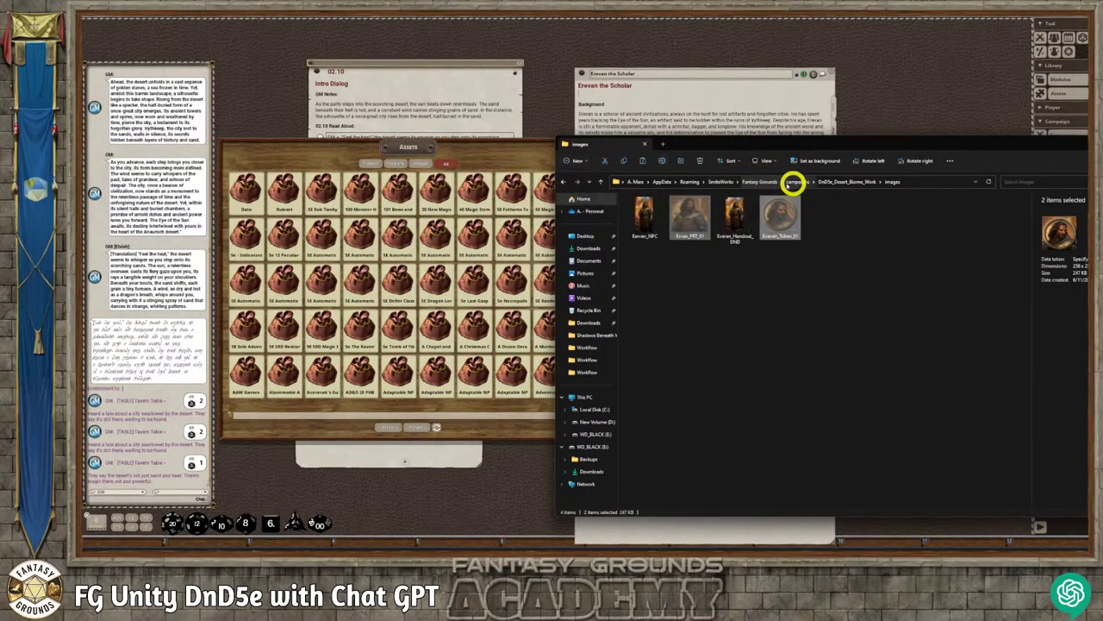
- Paste both Erevan images into portraits > Custom Made Portraits
left_click(764, 181)
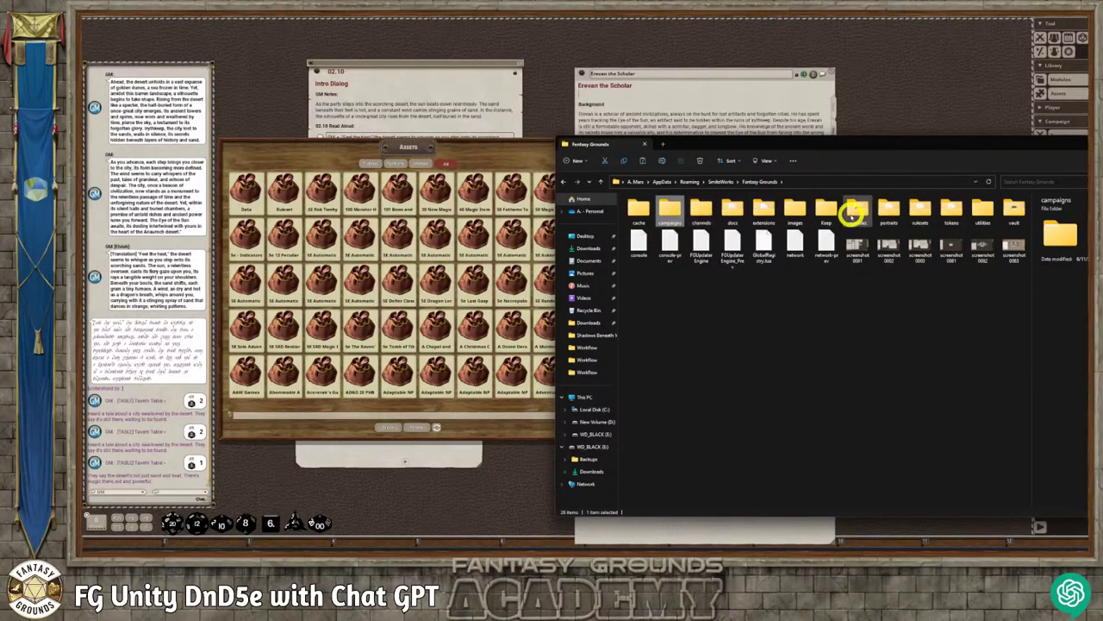
double_click(893, 214)
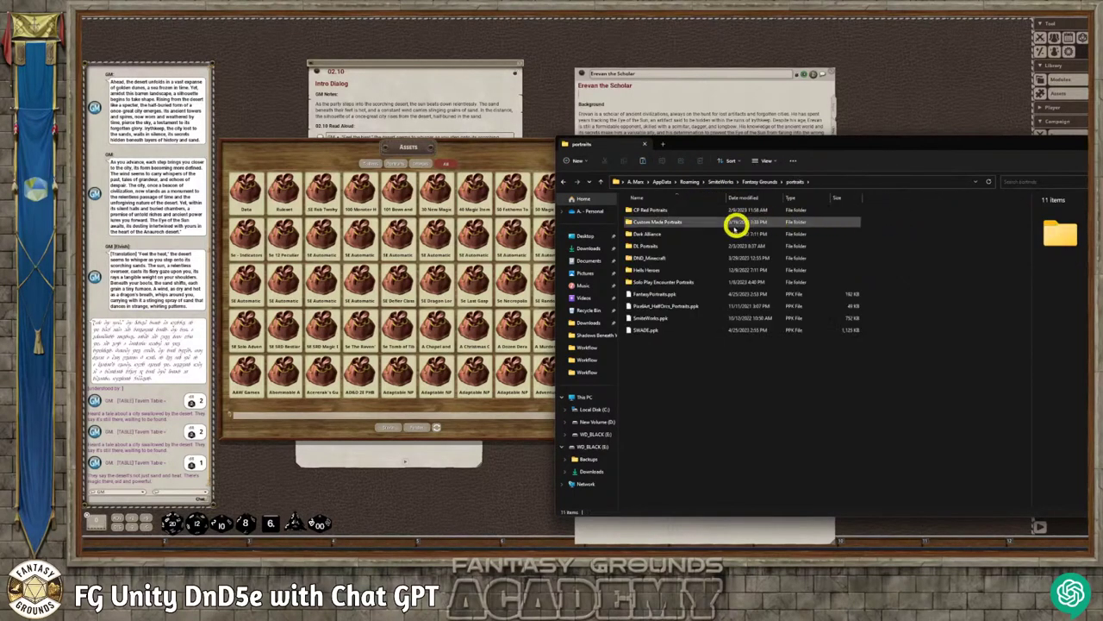
double_click(676, 223)
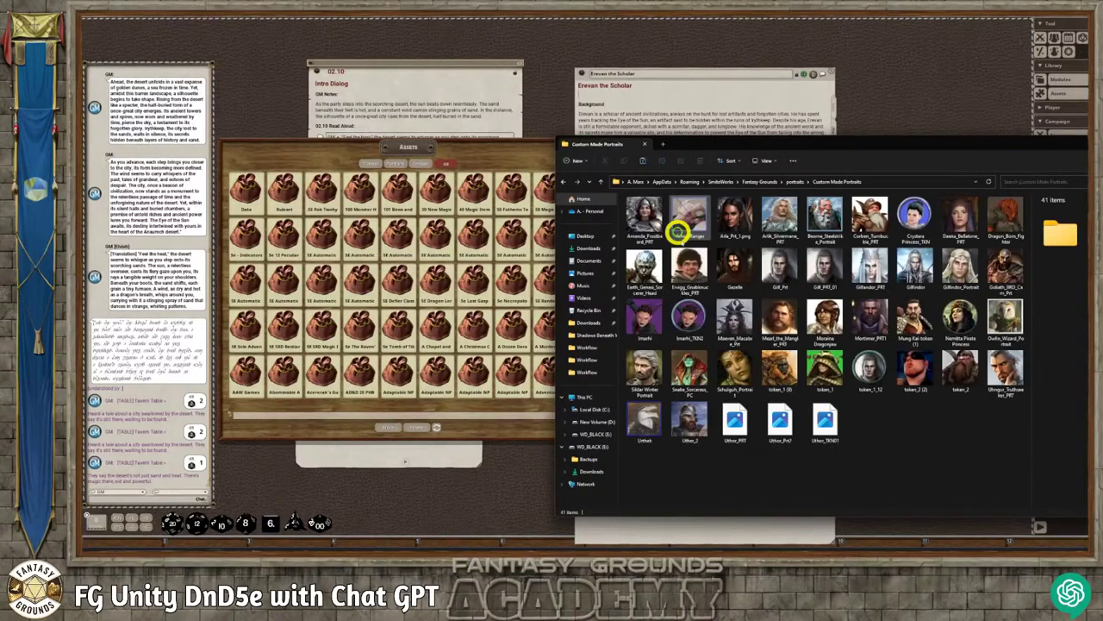
right_click(889, 421)
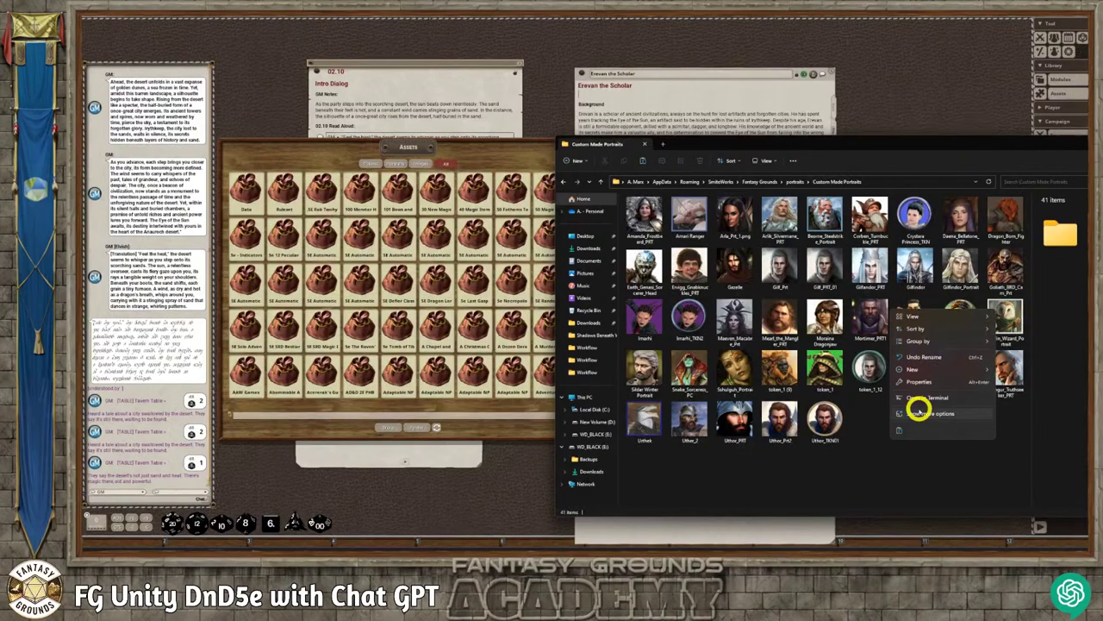
left_click(871, 457)
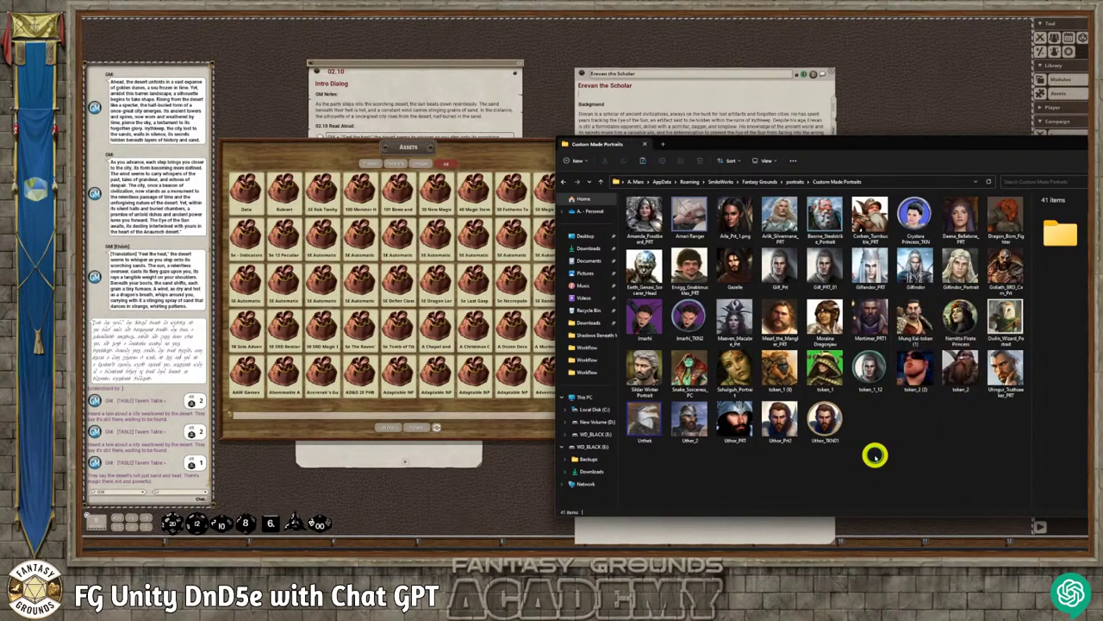
key("ctrl+v")
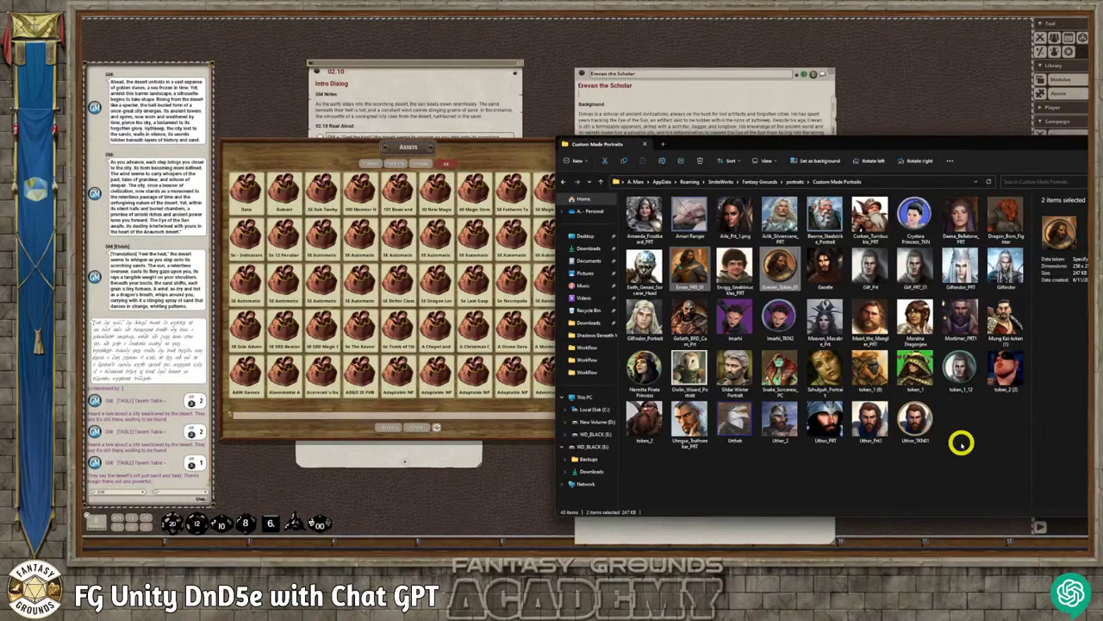
- Cut the Erevan token image from Custom Made Portraits
left_click(702, 264)
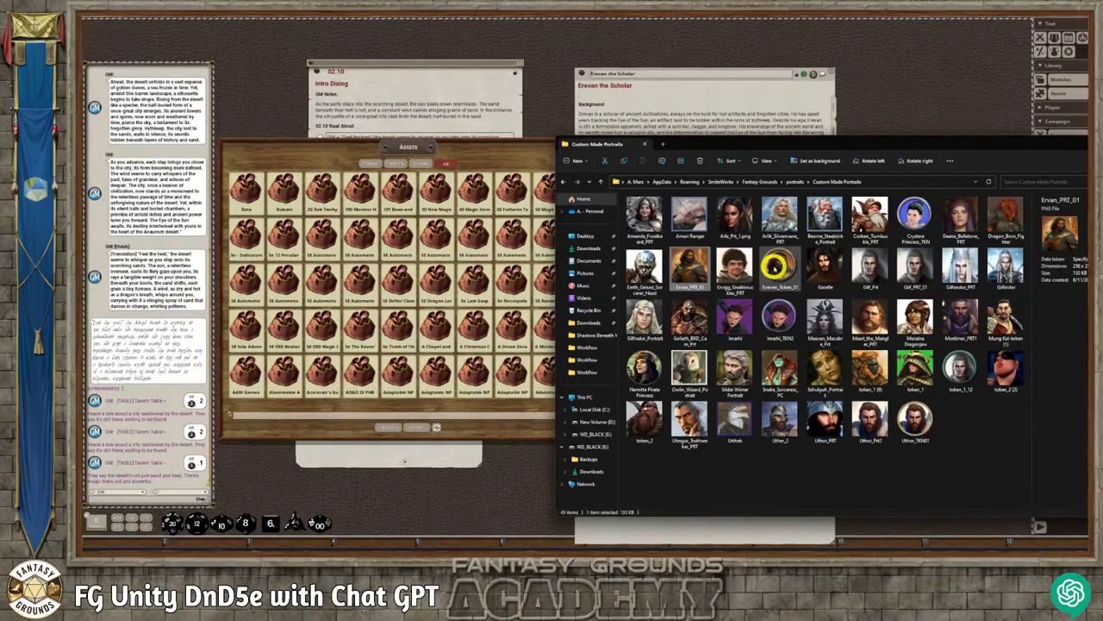
right_click(775, 265)
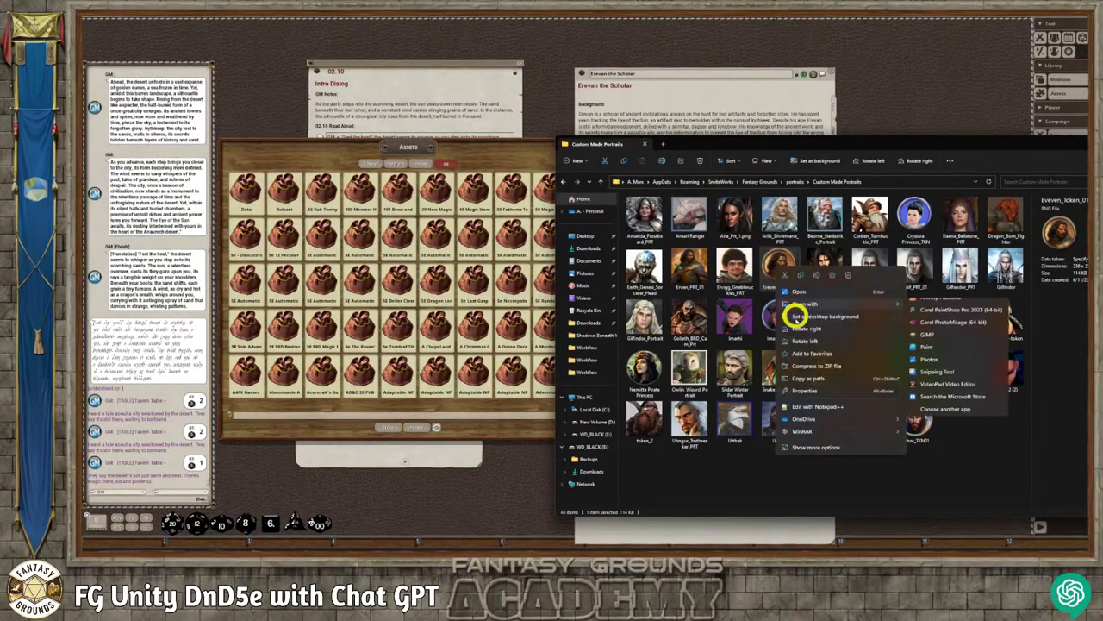
left_click(798, 276)
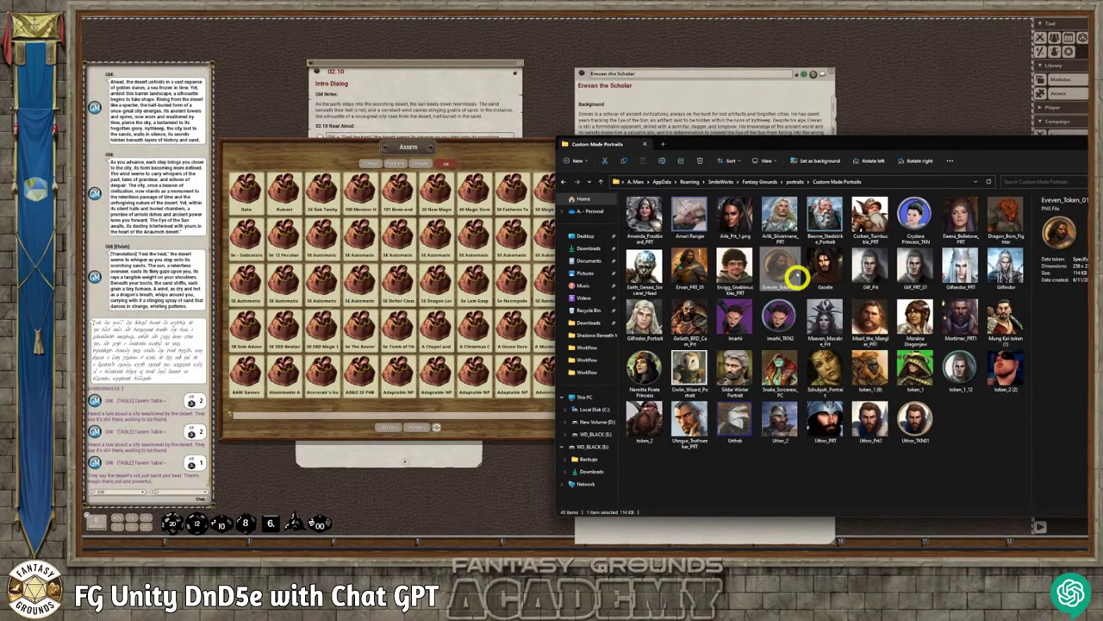
- Paste the Erevan token into tokens > Custom, bringing it to 86 items
left_click(770, 182)
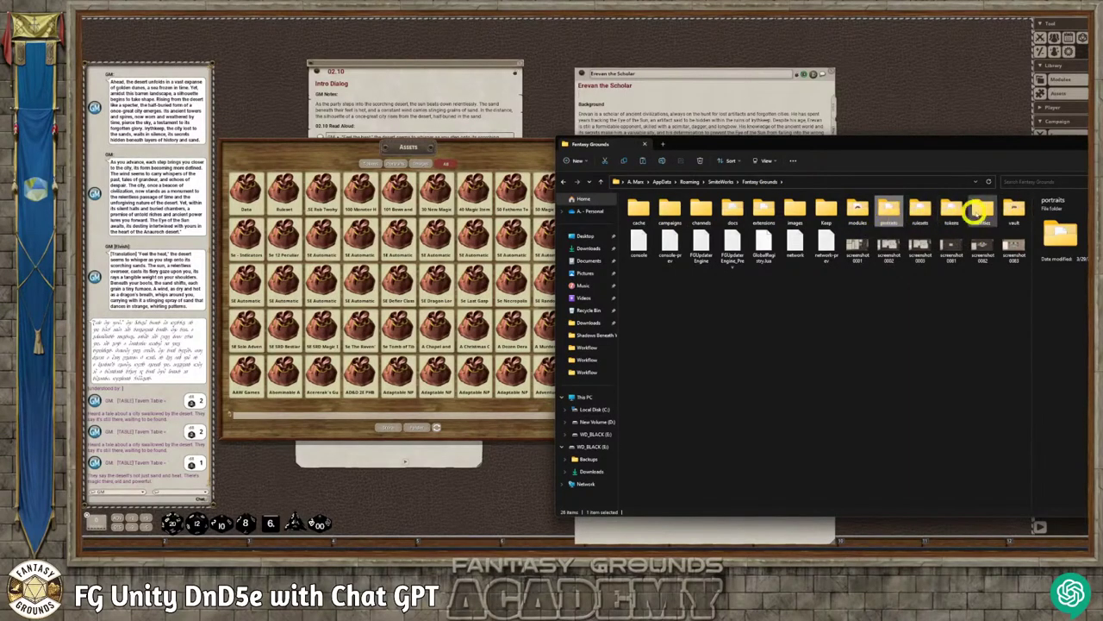
double_click(952, 216)
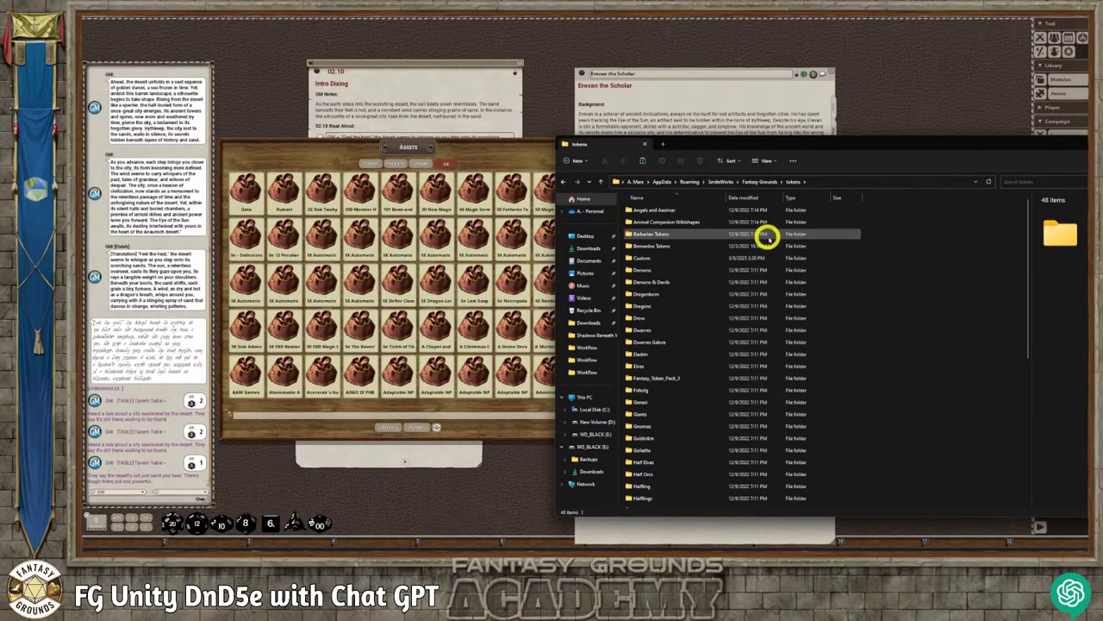
scroll(669, 366, "down", 2)
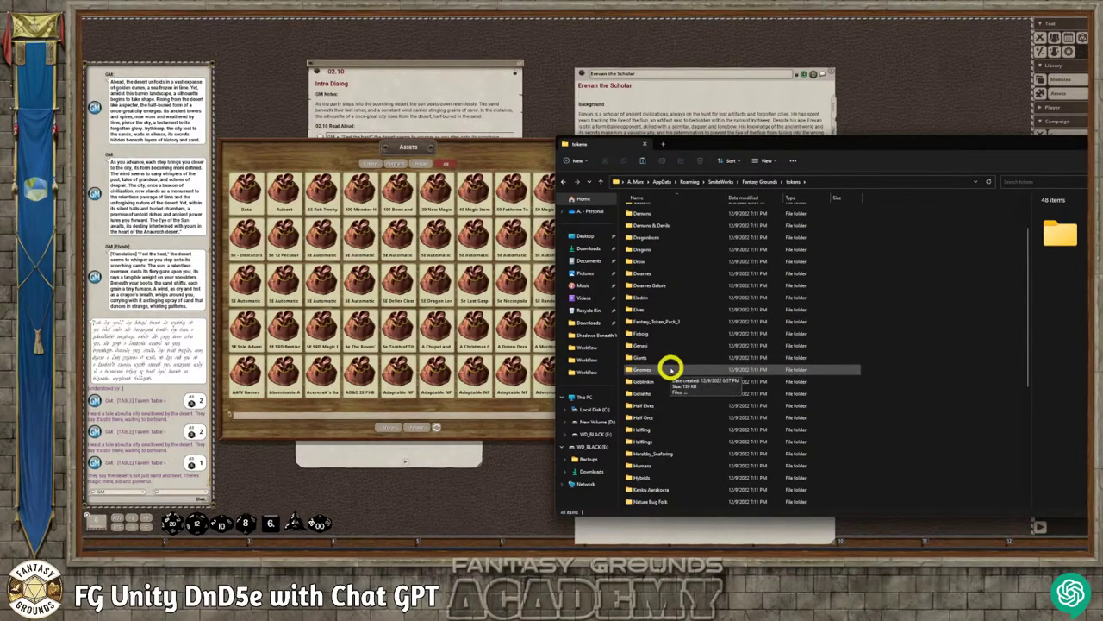
scroll(671, 369, "down", 6)
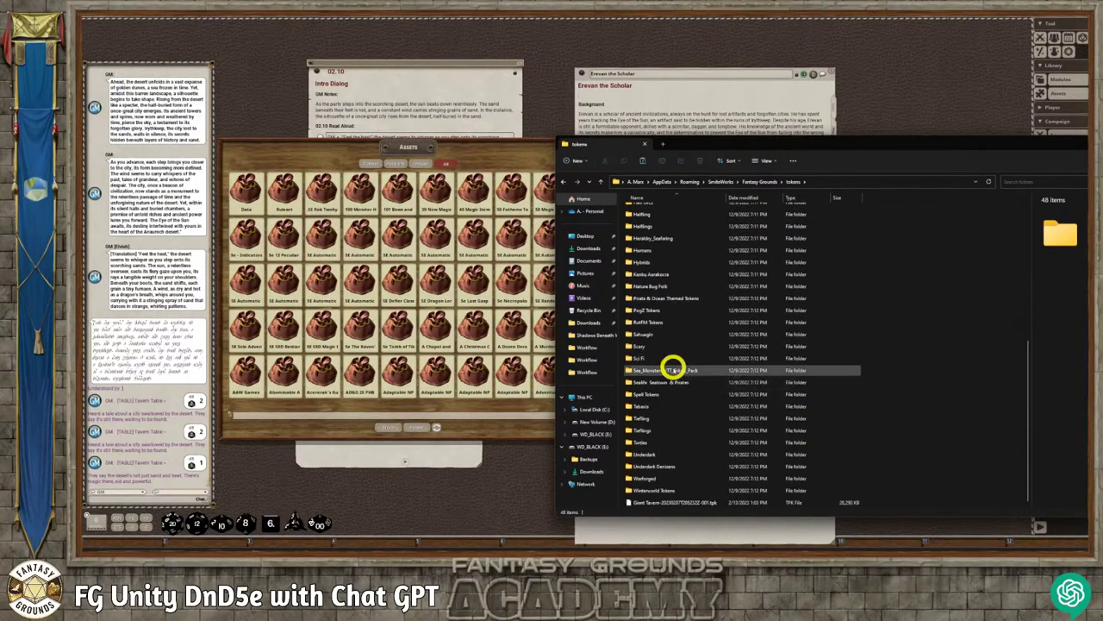
scroll(670, 384, "up", 7)
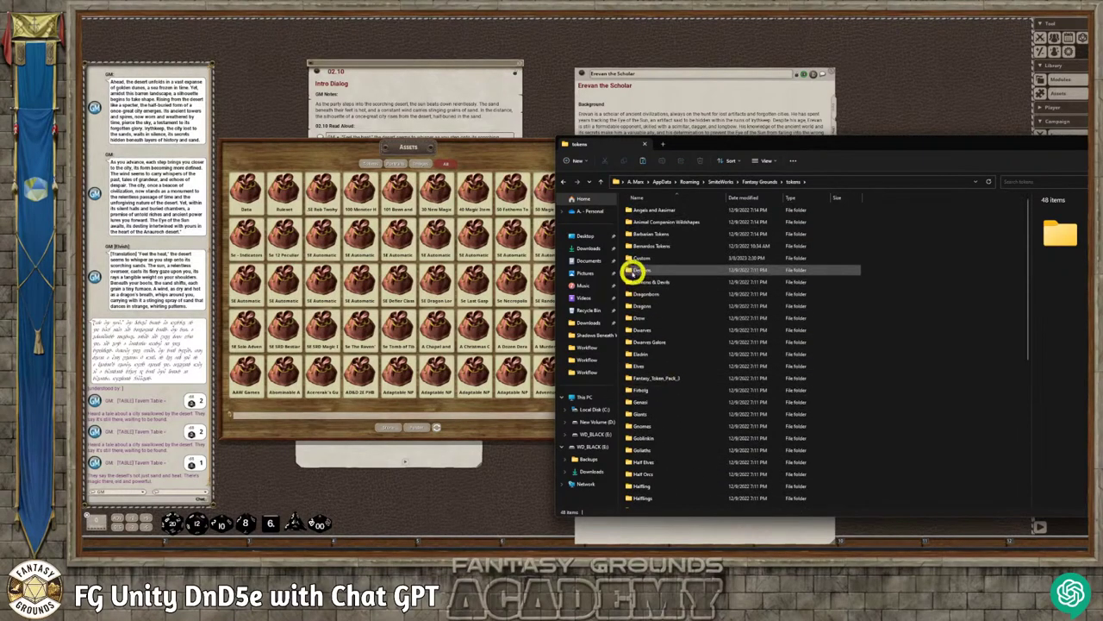
double_click(637, 257)
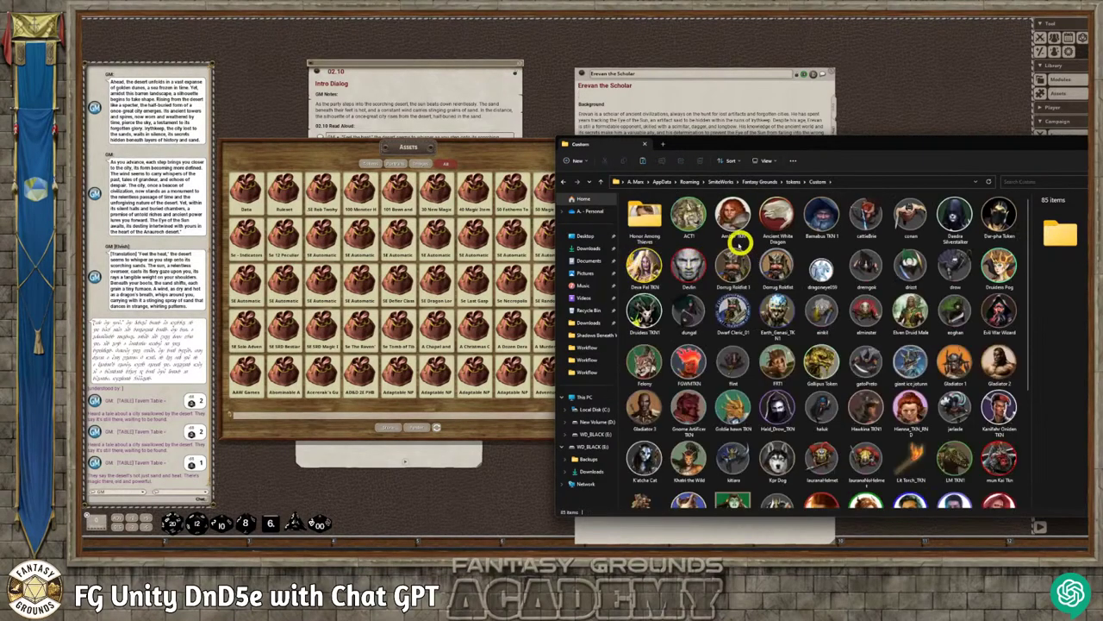
right_click(707, 243)
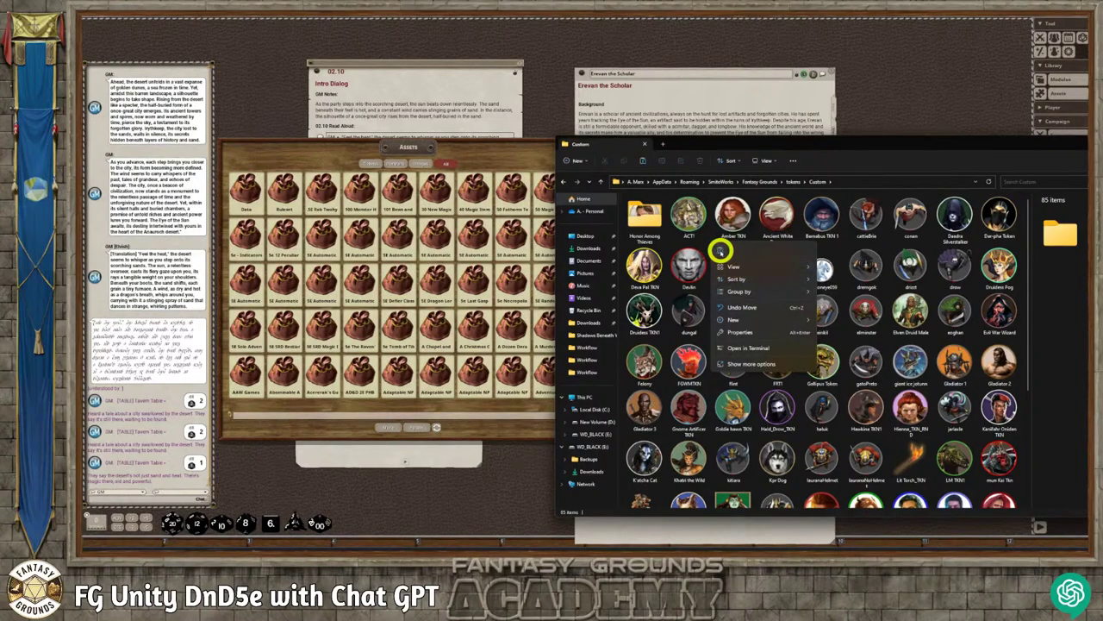
left_click(743, 307)
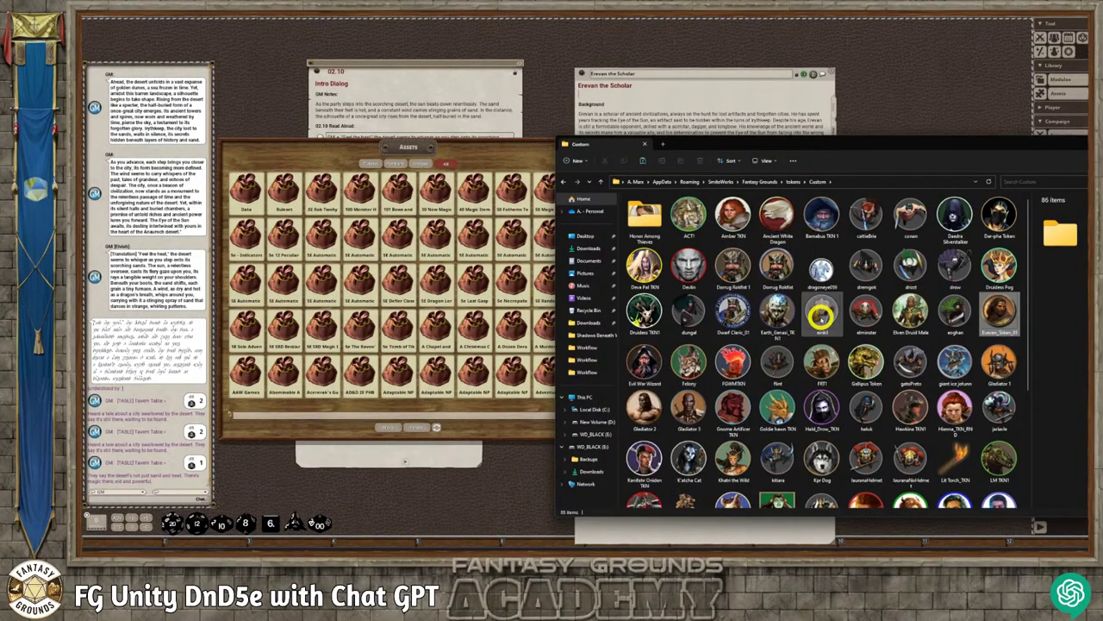
- Close Explorer, refresh the Assets window and open its Campaign folder
left_click(1037, 148)
left_click(822, 192)
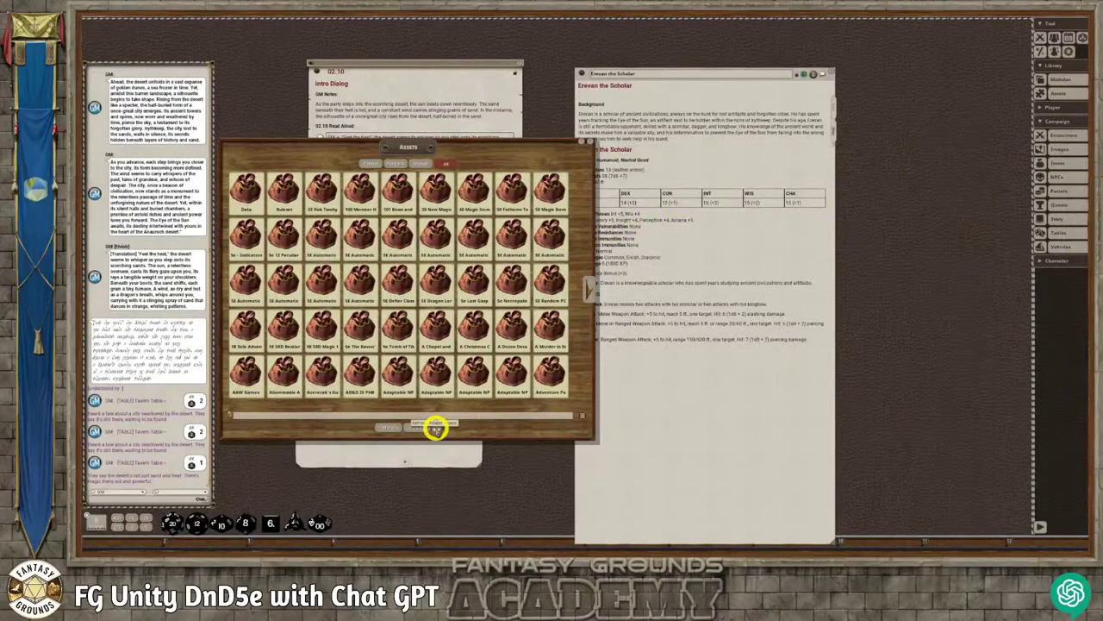
left_click(437, 428)
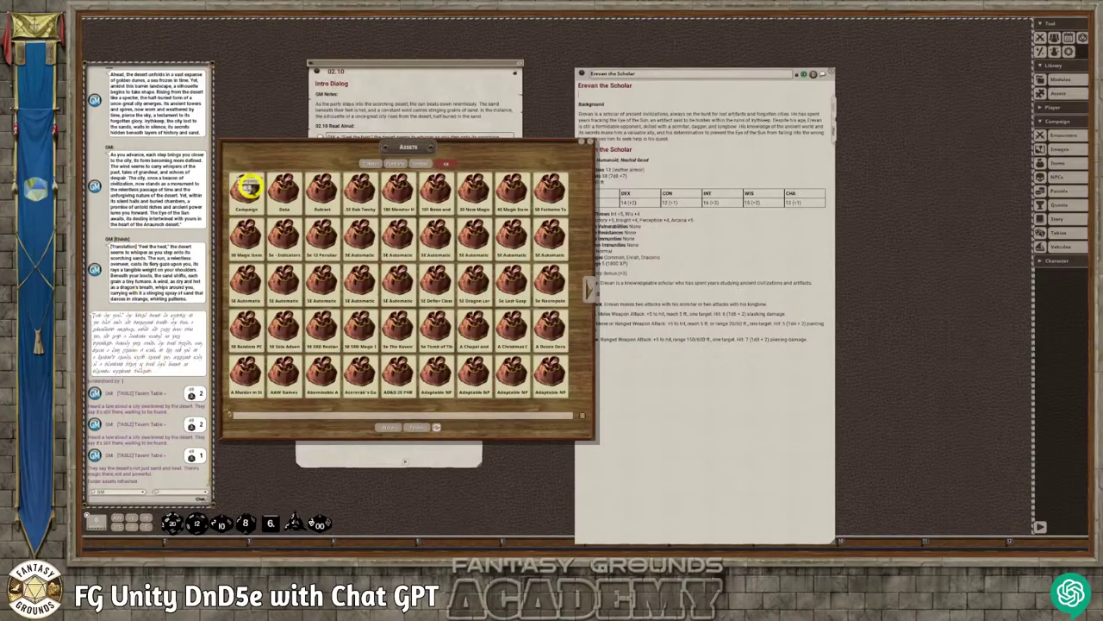
left_click(246, 194)
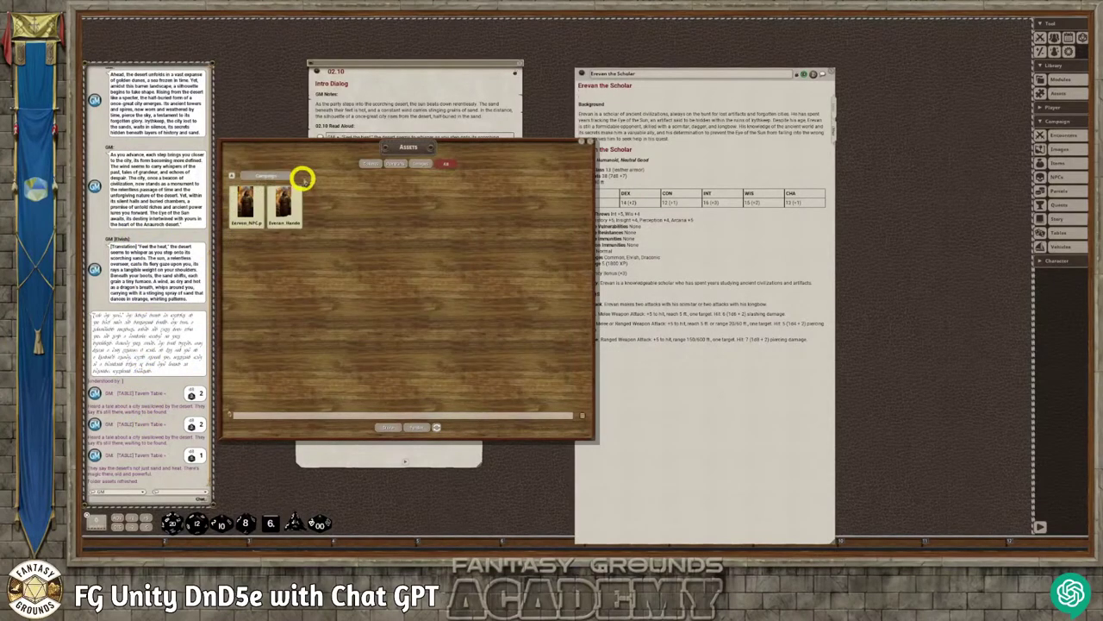
- Preview the Erevan portrait enlarged, then move the Assets window up and left
left_click_drag(301, 178, 588, 203)
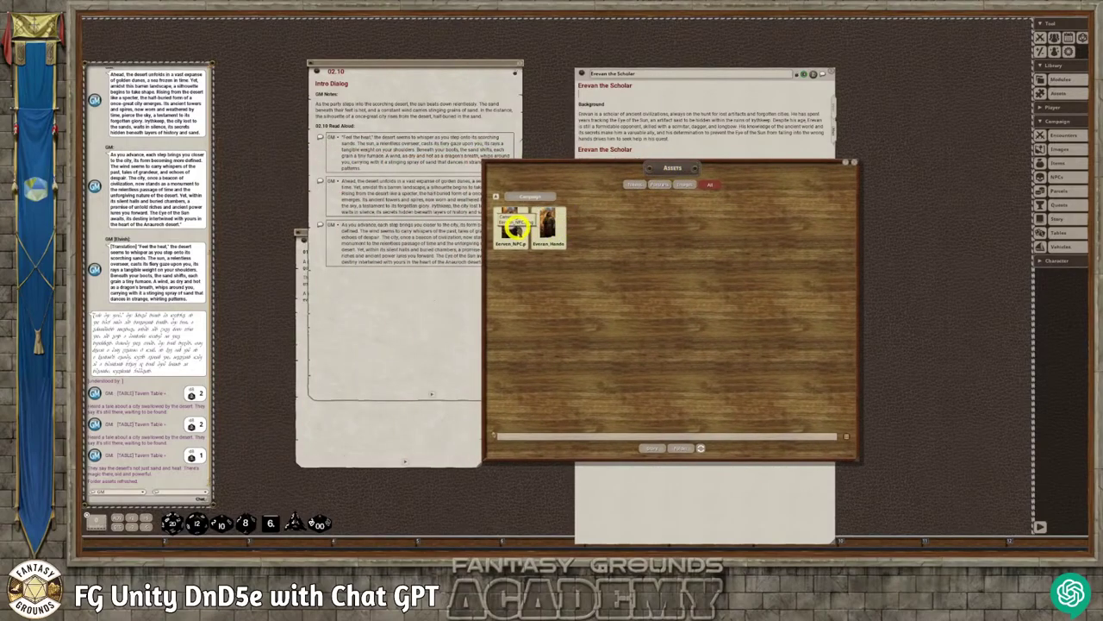
left_click(511, 226)
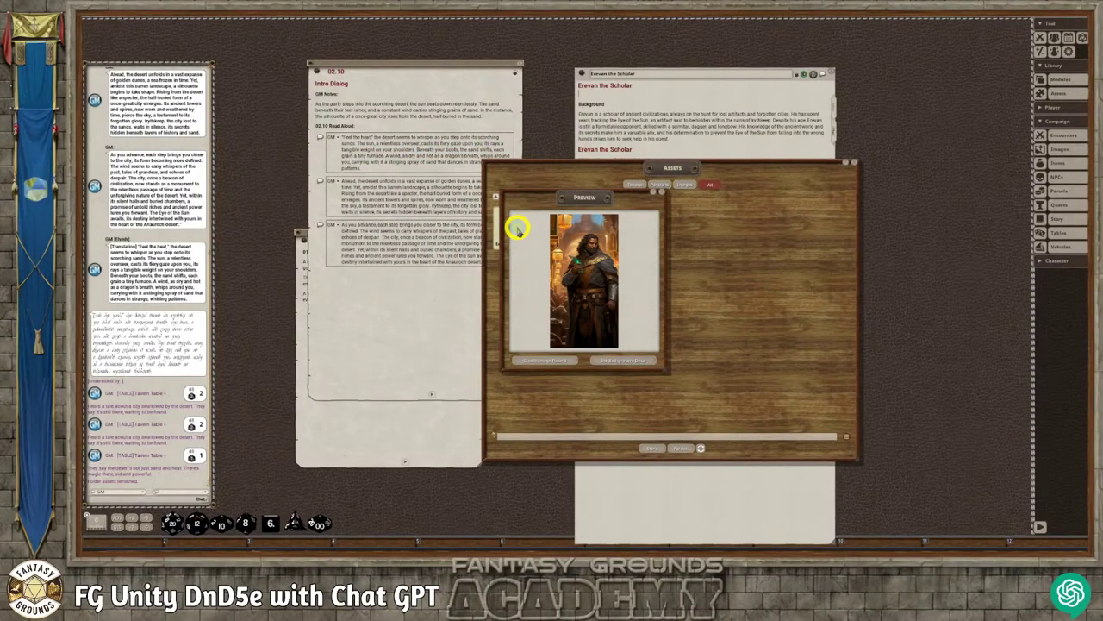
left_click(661, 195)
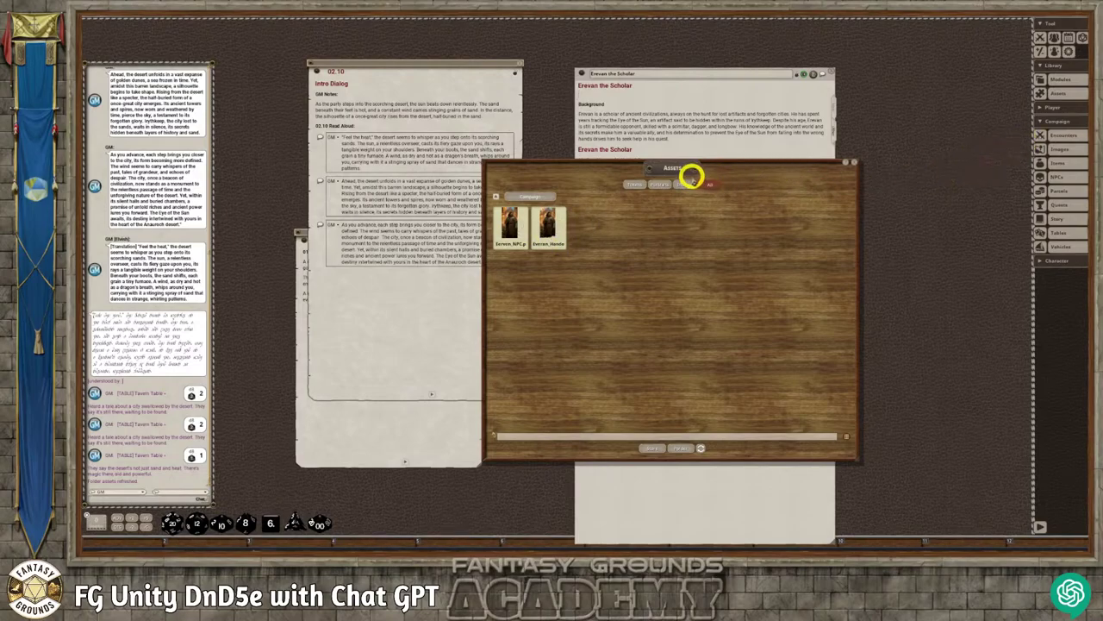
left_click_drag(681, 168, 498, 105)
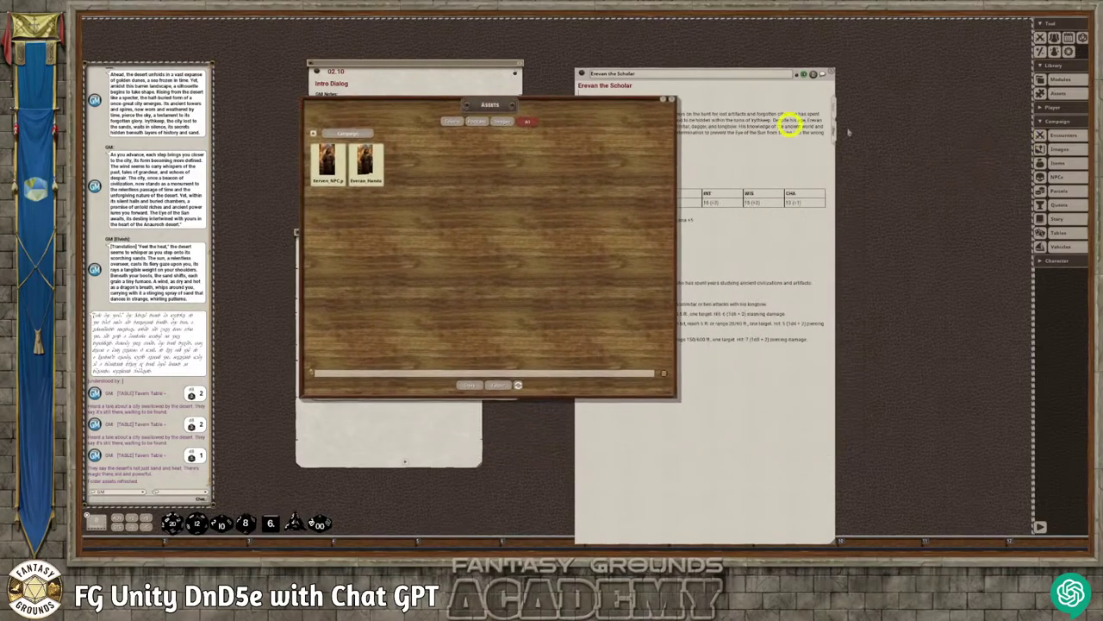
- Bring up the campaign Images list and move its window up and left
left_click(1067, 161)
left_click(658, 212)
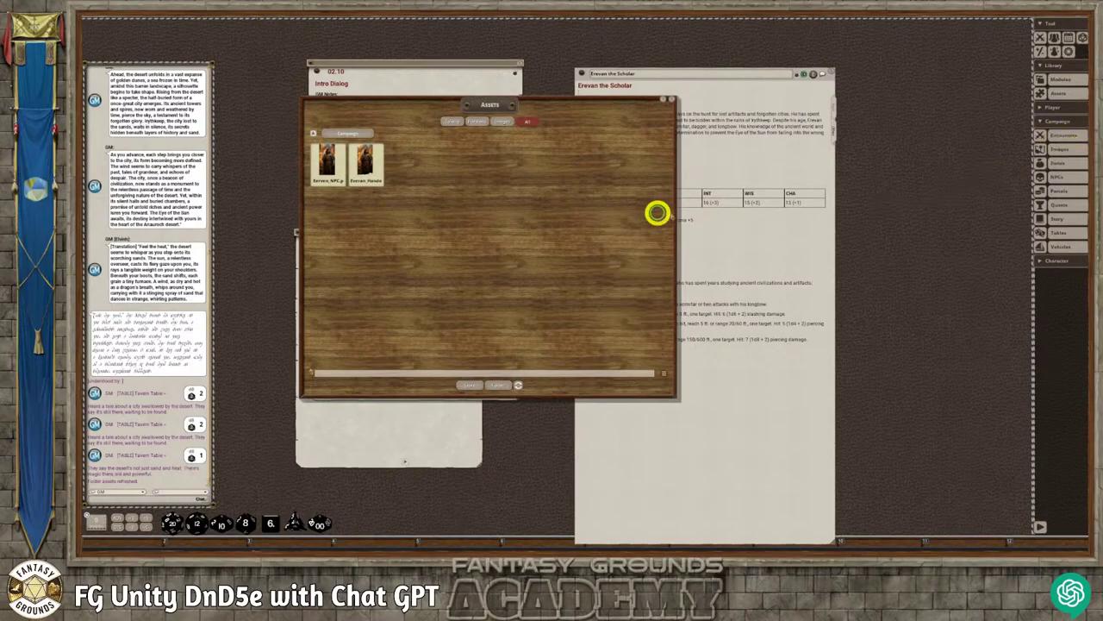
left_click(1048, 151)
left_click_drag(594, 212, 584, 170)
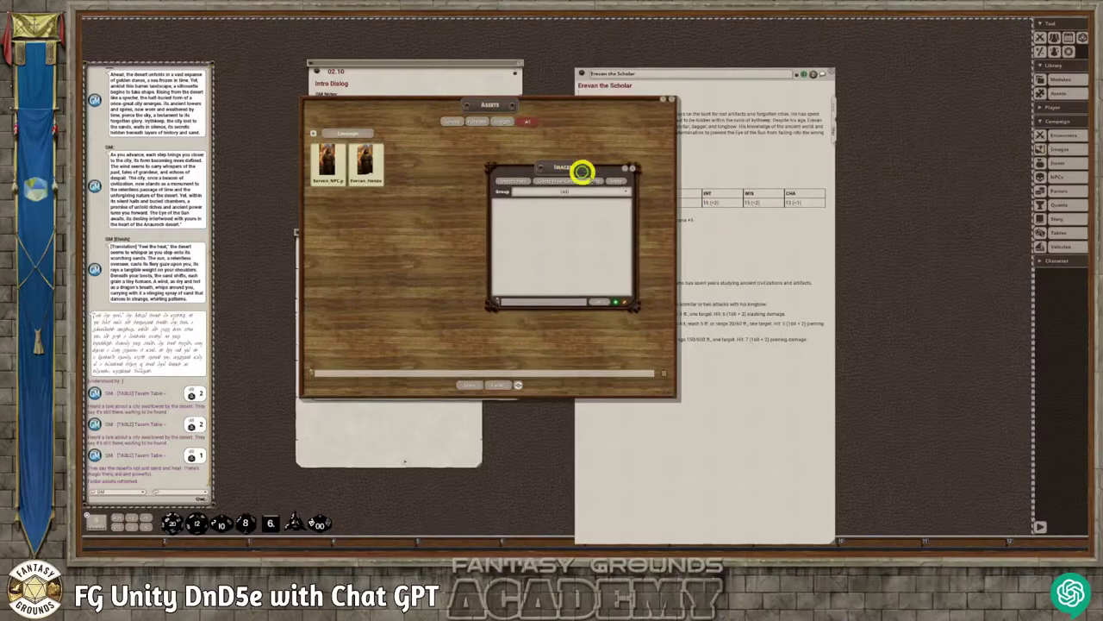
- Add a new image group and rename it from Group 1 to Desert Adventure
left_click(628, 208)
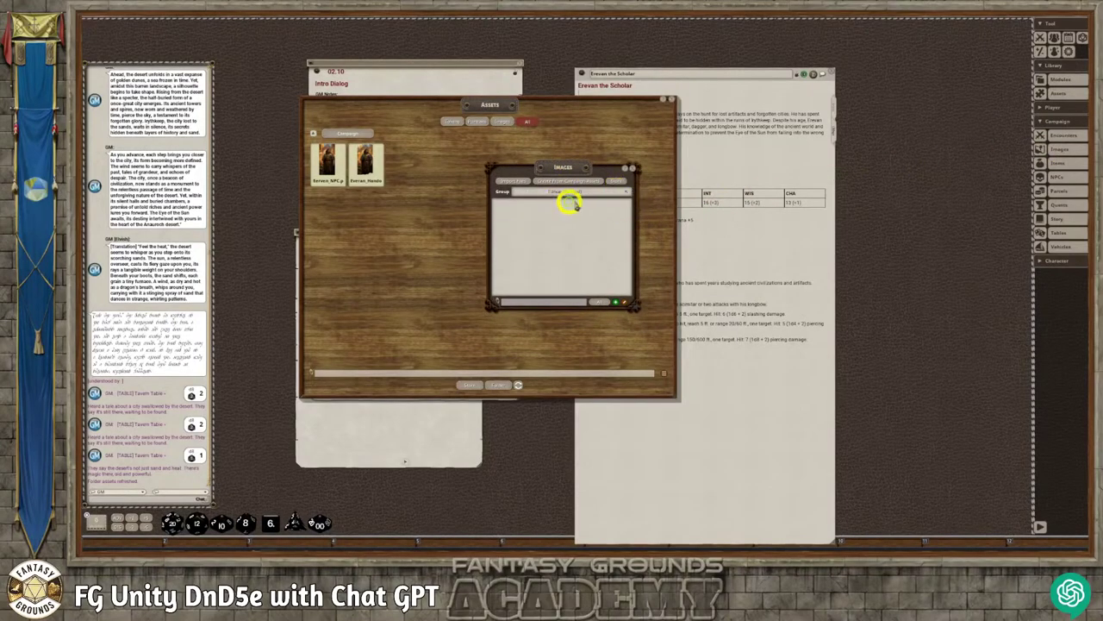
left_click(625, 200)
left_click(626, 199)
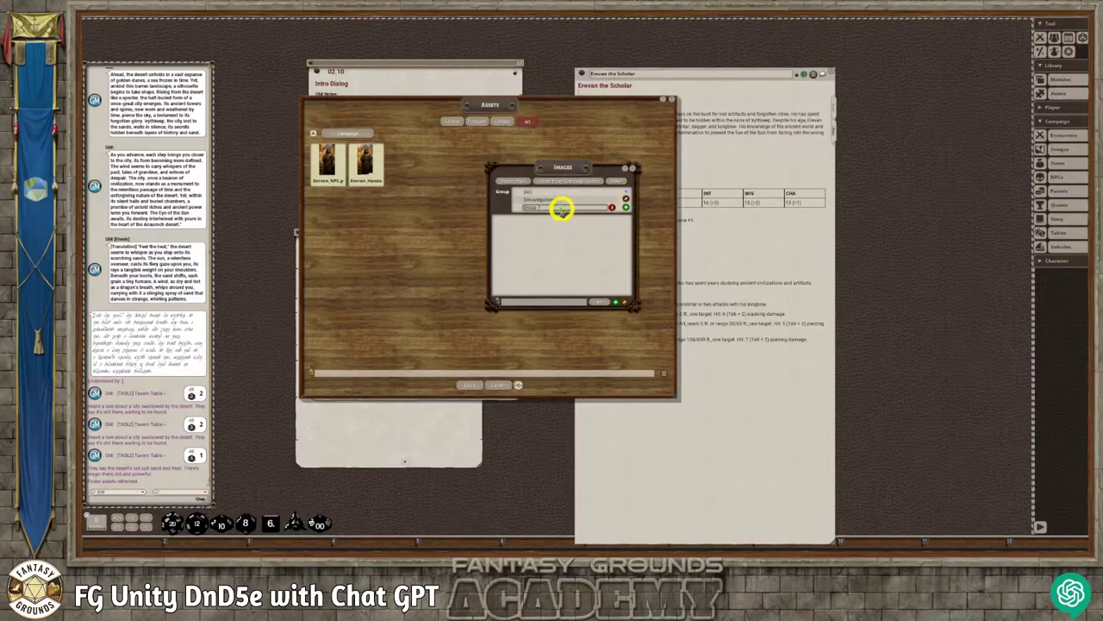
left_click(503, 207)
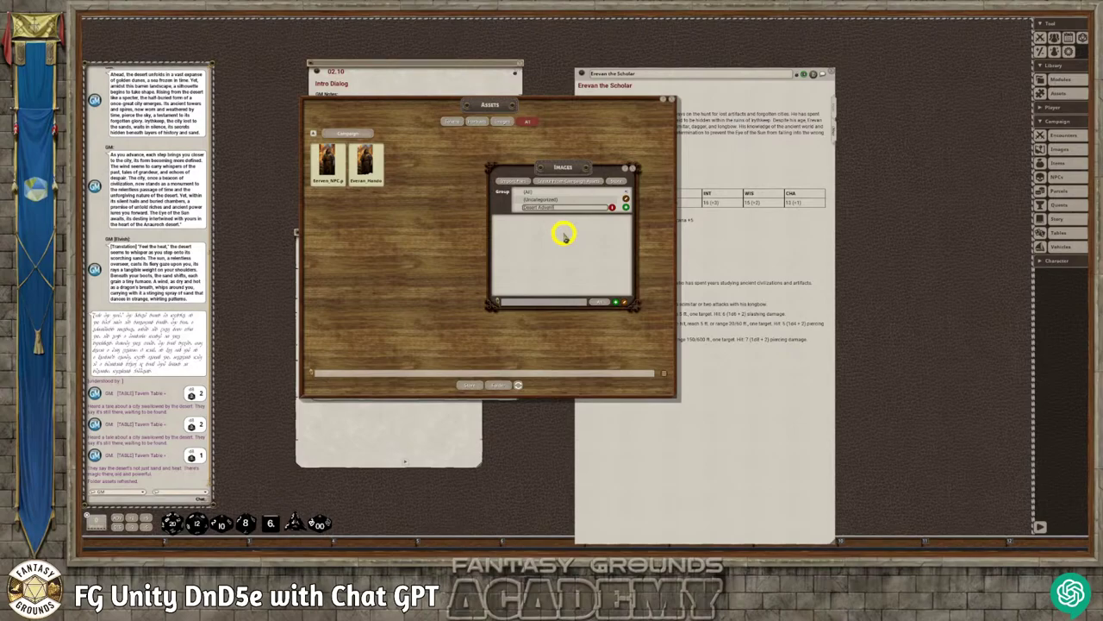
left_click(626, 197)
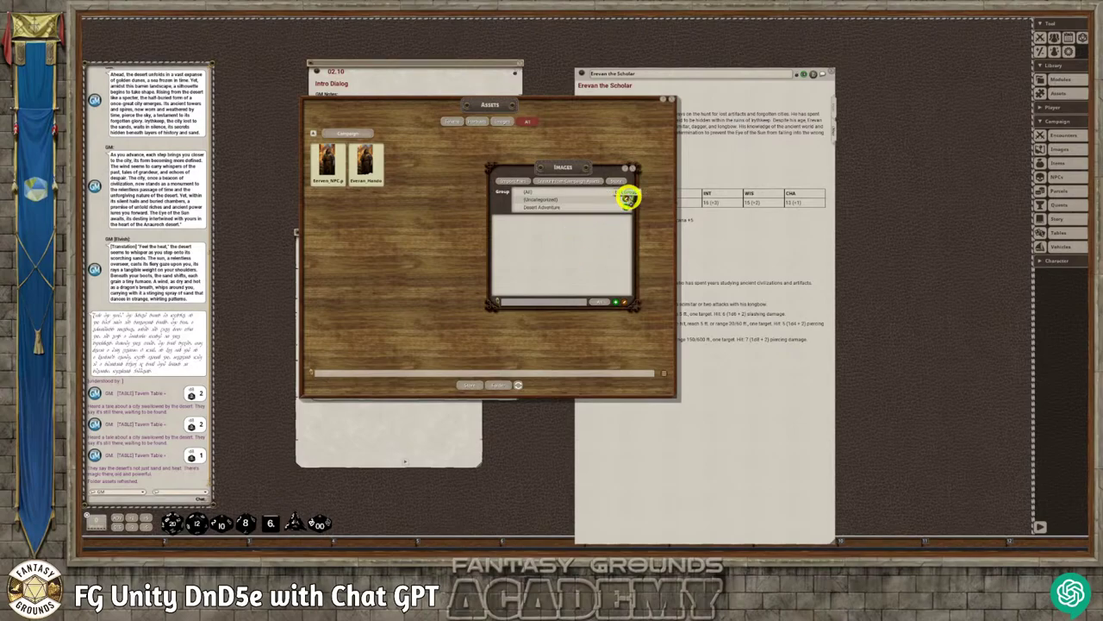
- Filter to the Desert Adventure group and drag the Erevan image into it
left_click(552, 207)
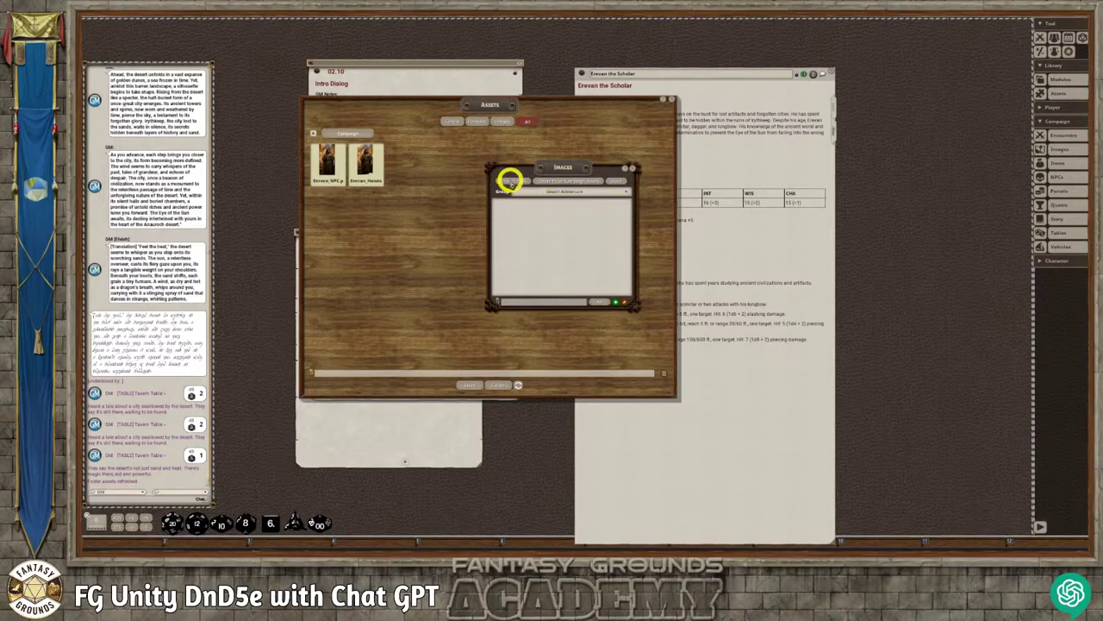
left_click_drag(570, 167, 740, 168)
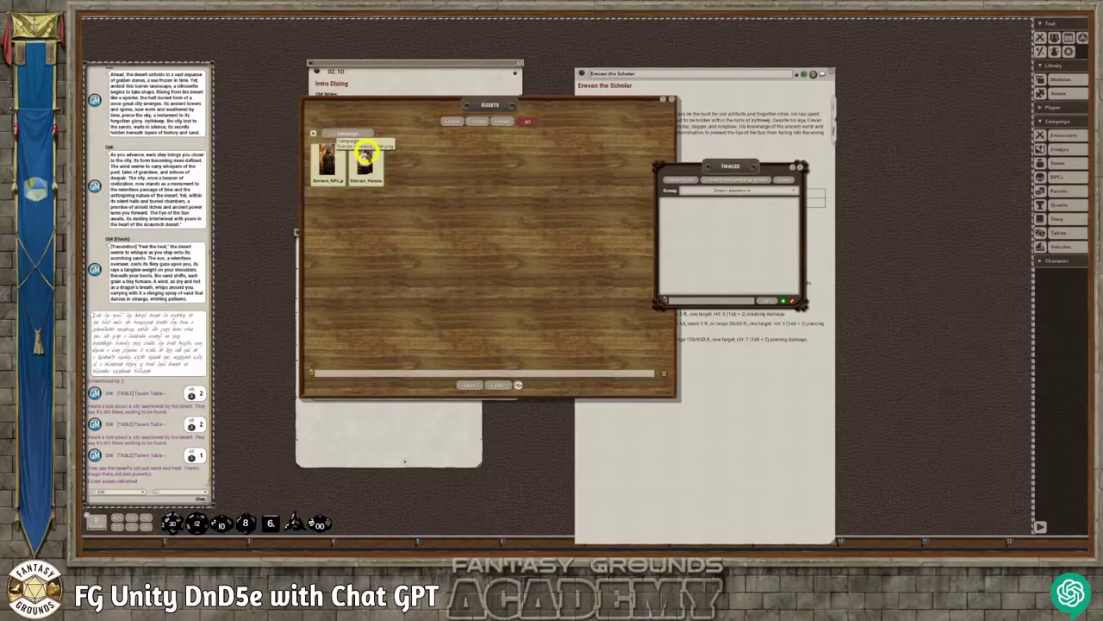
left_click_drag(357, 160, 719, 223)
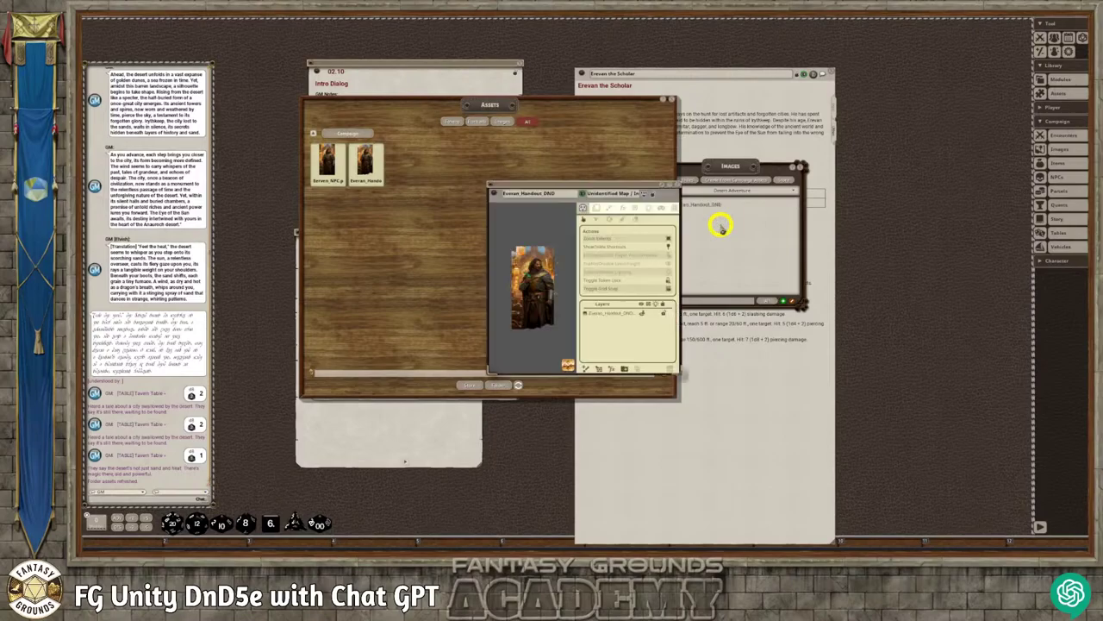
- Close the Images list, then move the Erevan image window up-left and enlarge it
left_click(804, 169)
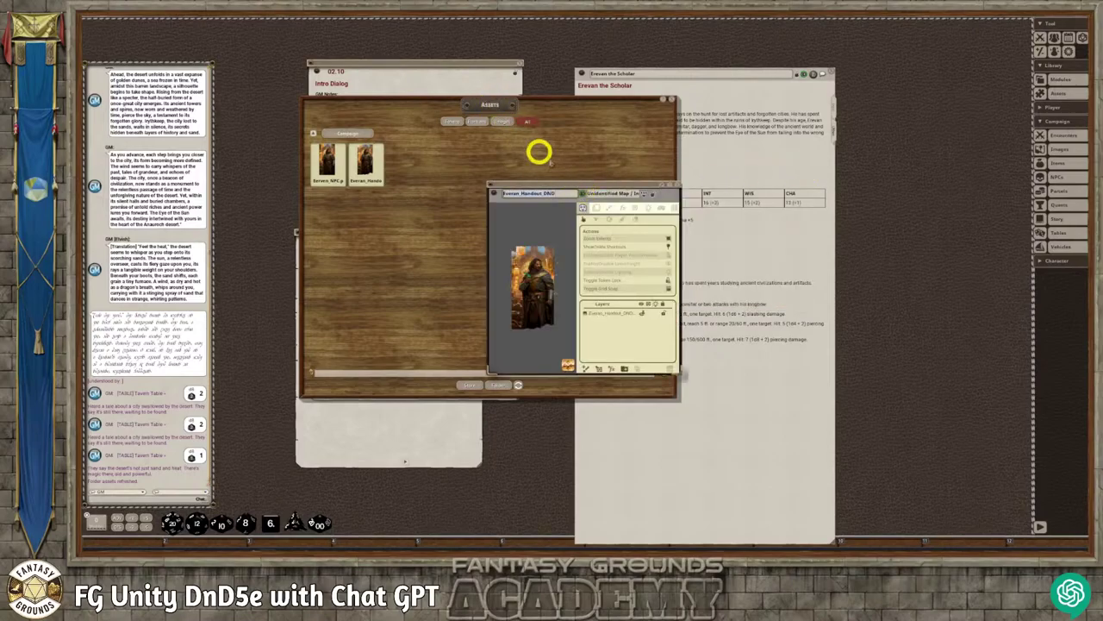
left_click_drag(569, 180, 474, 84)
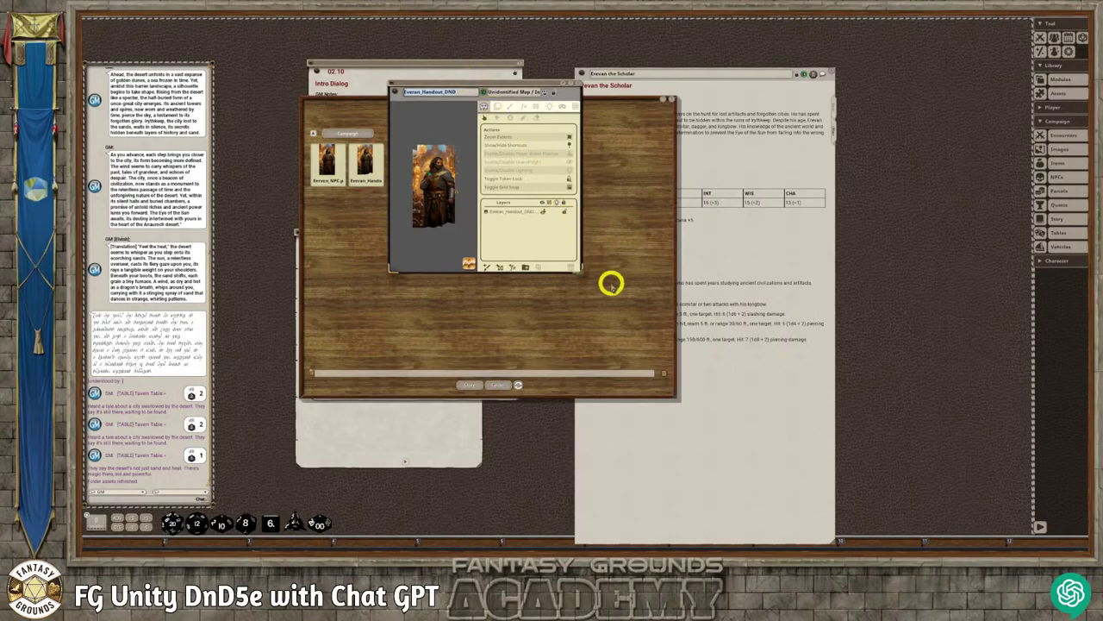
left_click_drag(583, 274, 843, 443)
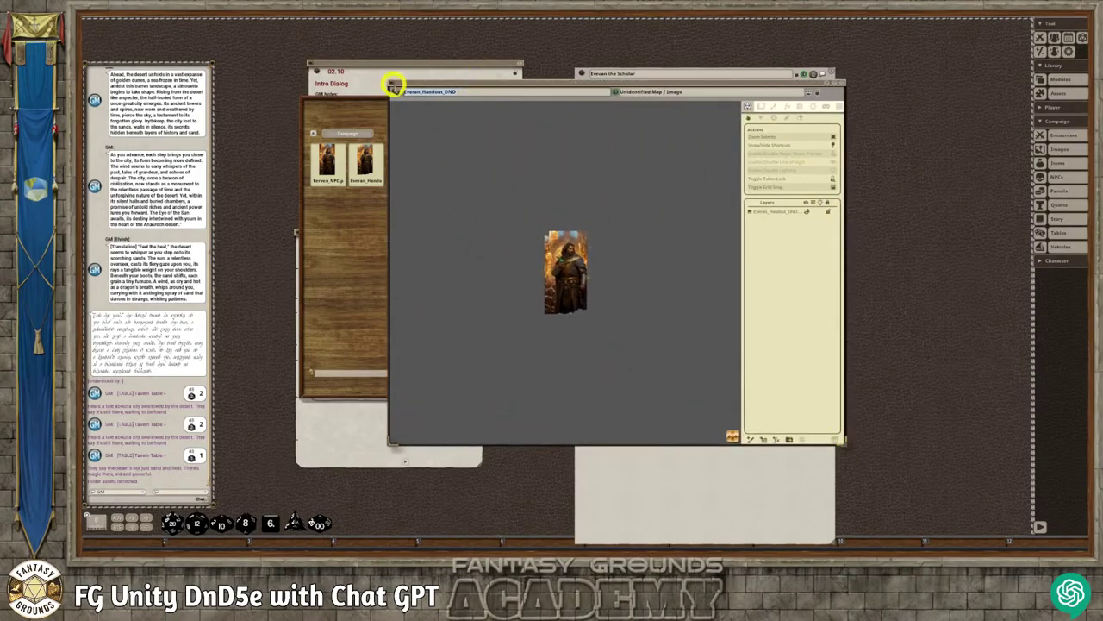
- Title the image Mysterious Person for players, hide its toolbar, and zoom in
left_click(647, 94)
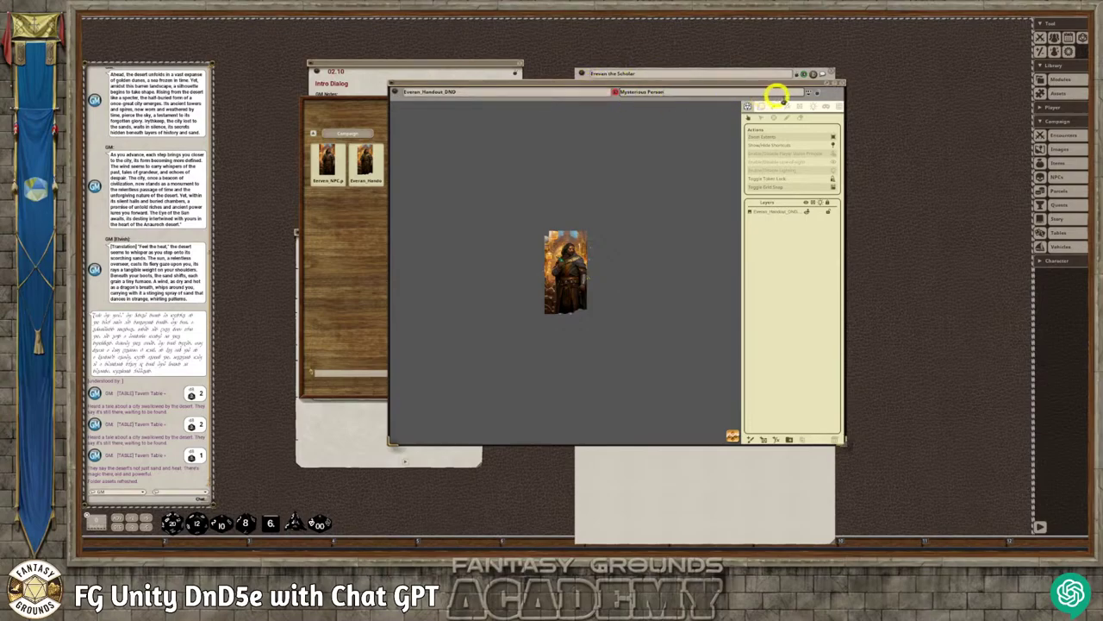
left_click(809, 92)
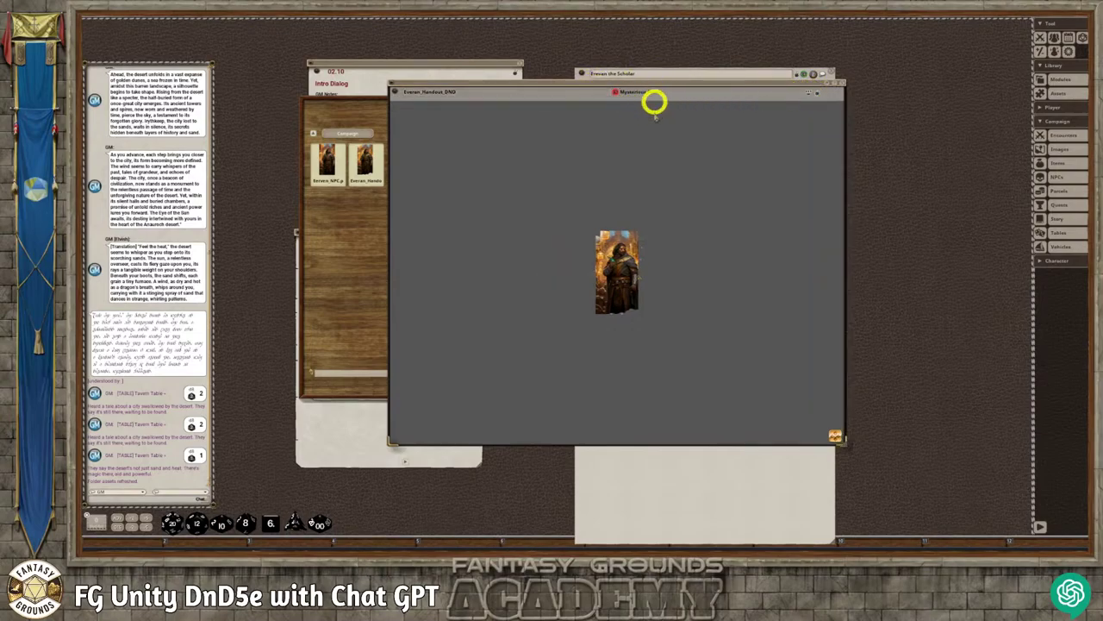
scroll(613, 279, "up", 6)
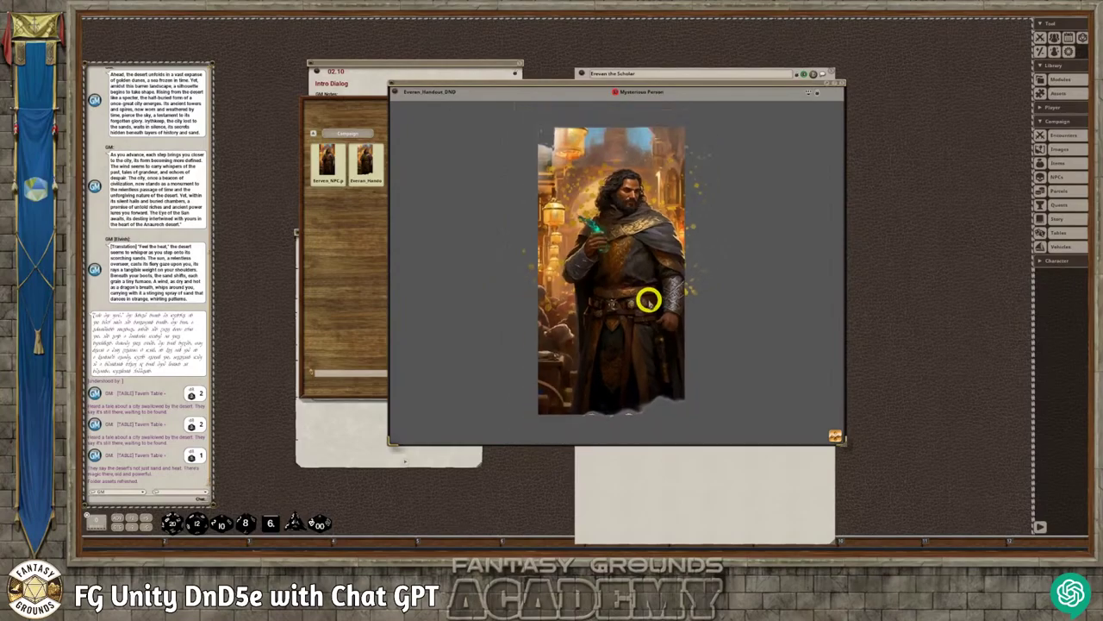
left_click_drag(736, 88, 641, 72)
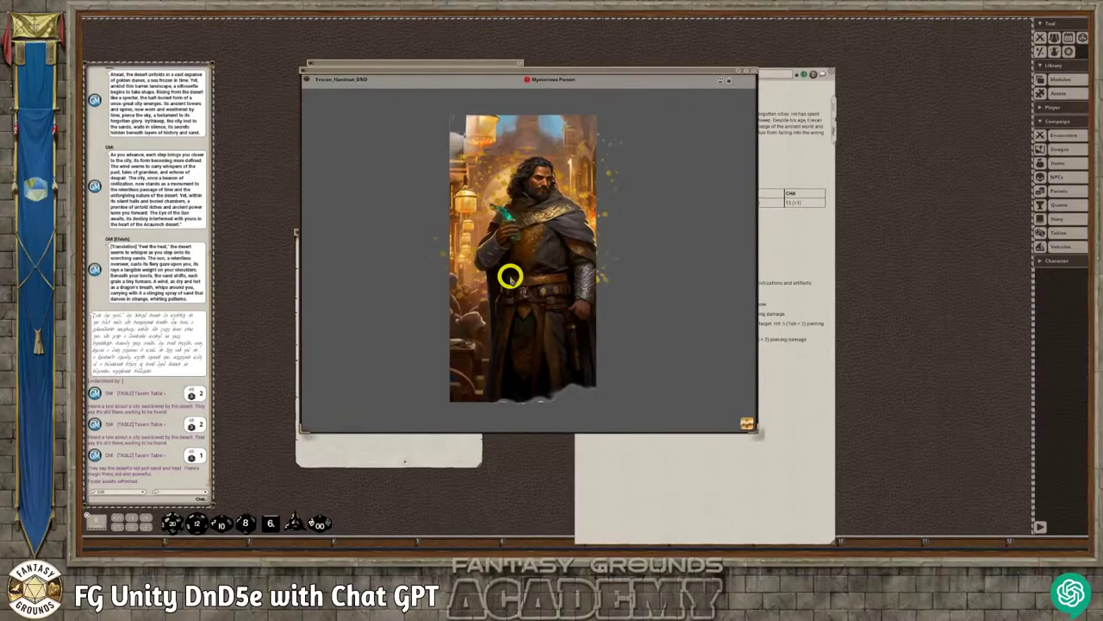
- Show the image toolbar again and add a Mist FX layer over the portrait
left_click(727, 80)
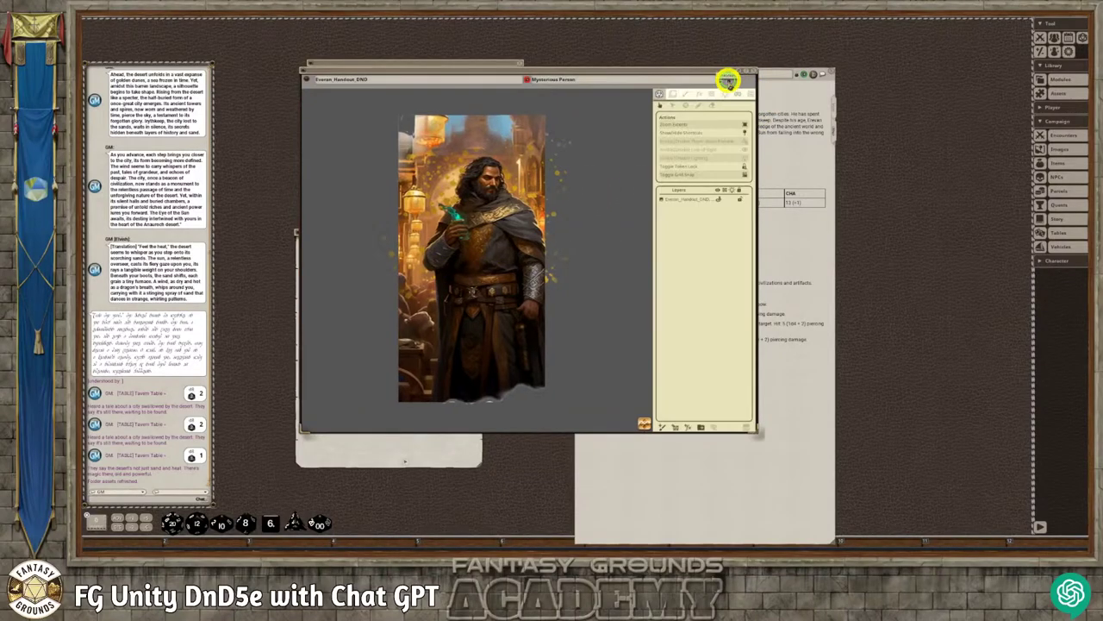
left_click(703, 96)
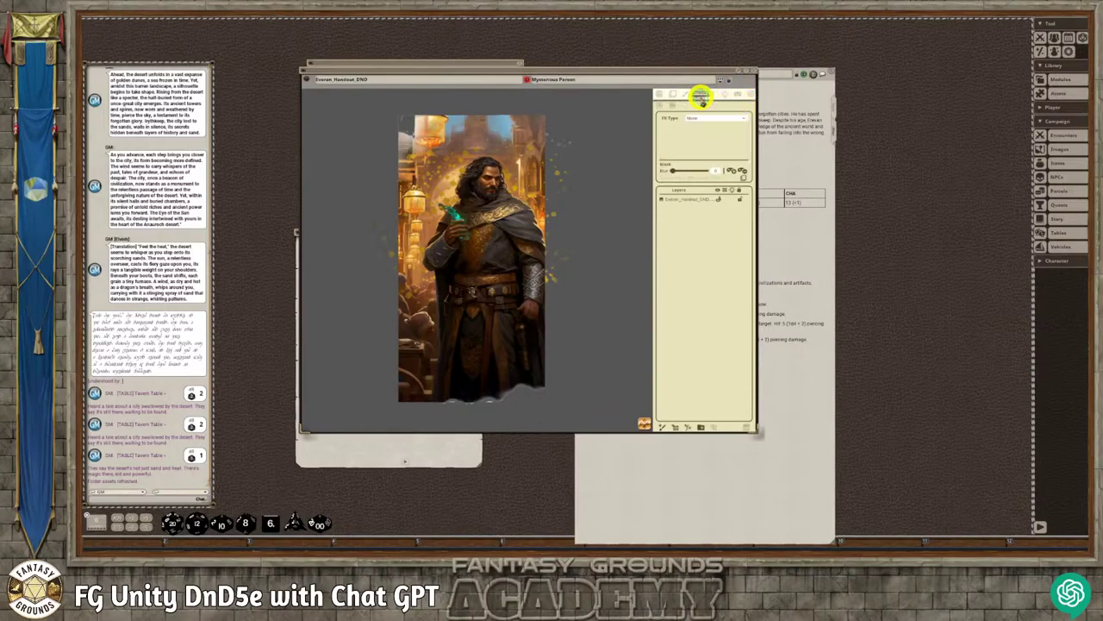
scroll(440, 362, "up", 2)
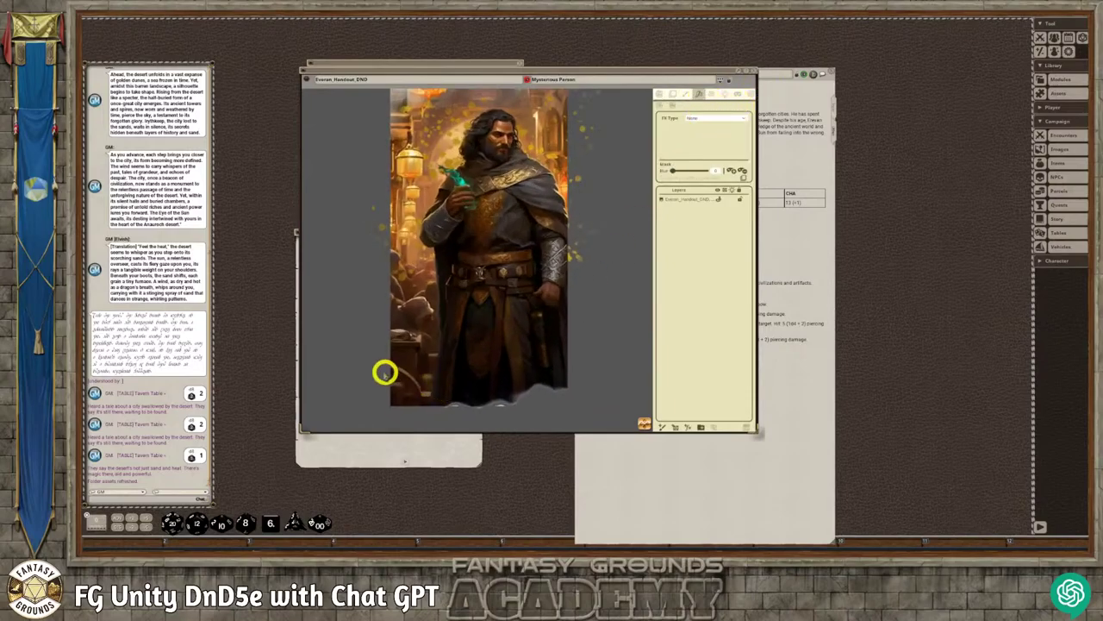
scroll(510, 396, "down", 2)
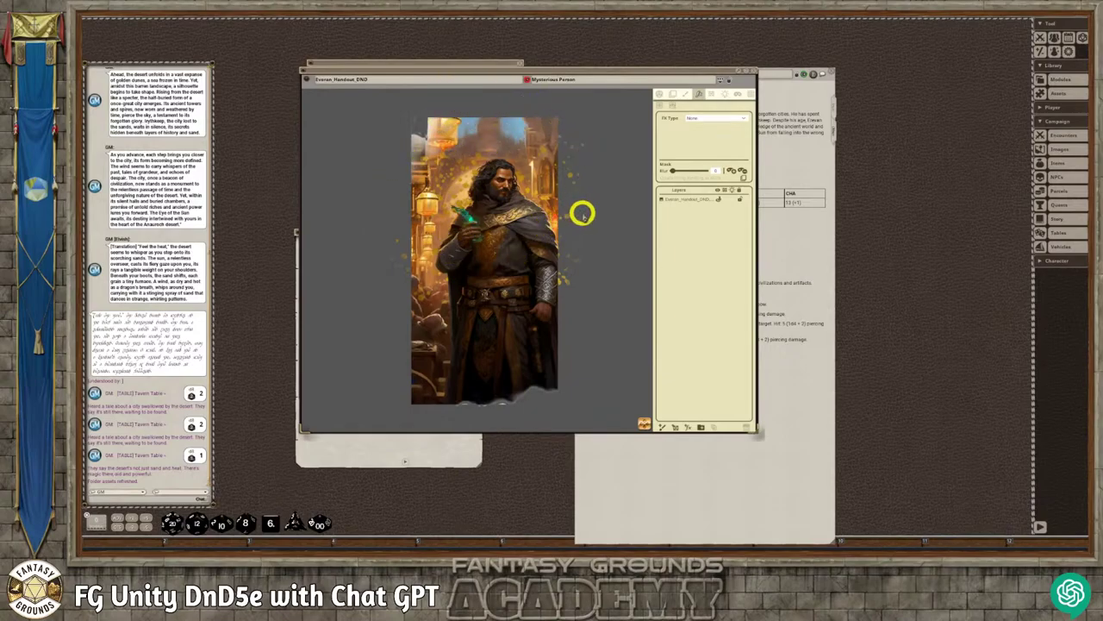
left_click(730, 119)
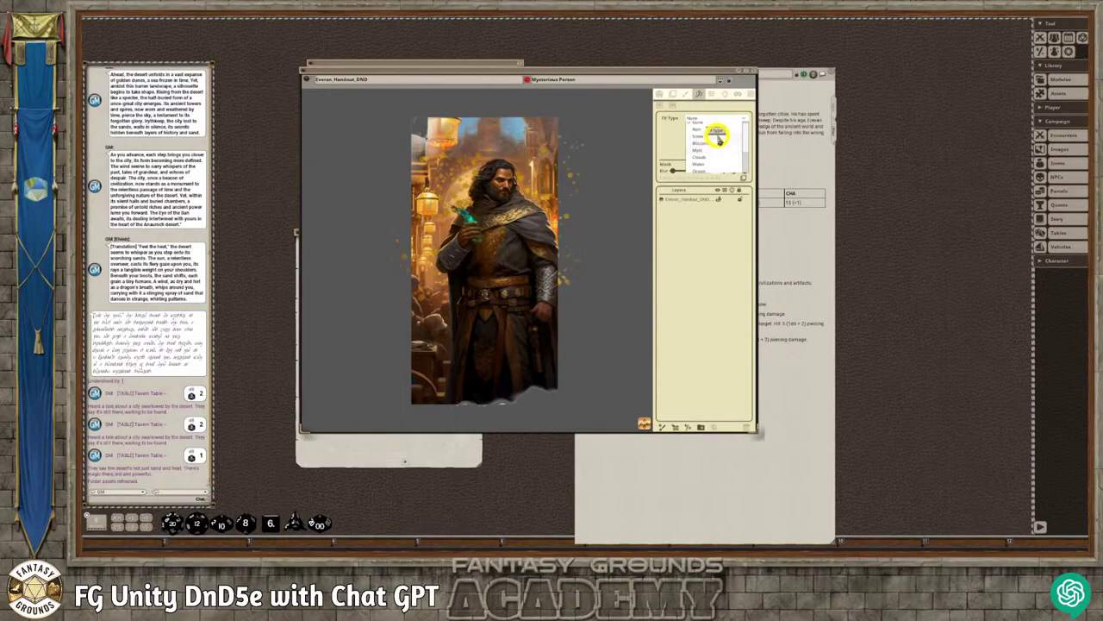
left_click(718, 151)
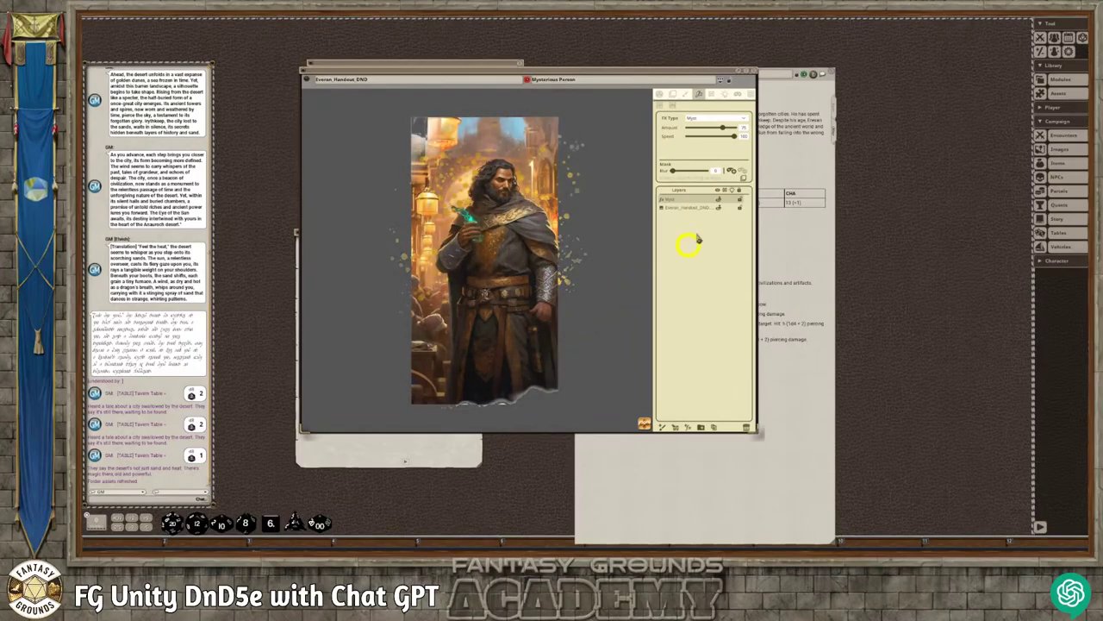
- Mask the mist along the portrait's bottom edge, with speed 50 and mask blur 50
left_click(734, 171)
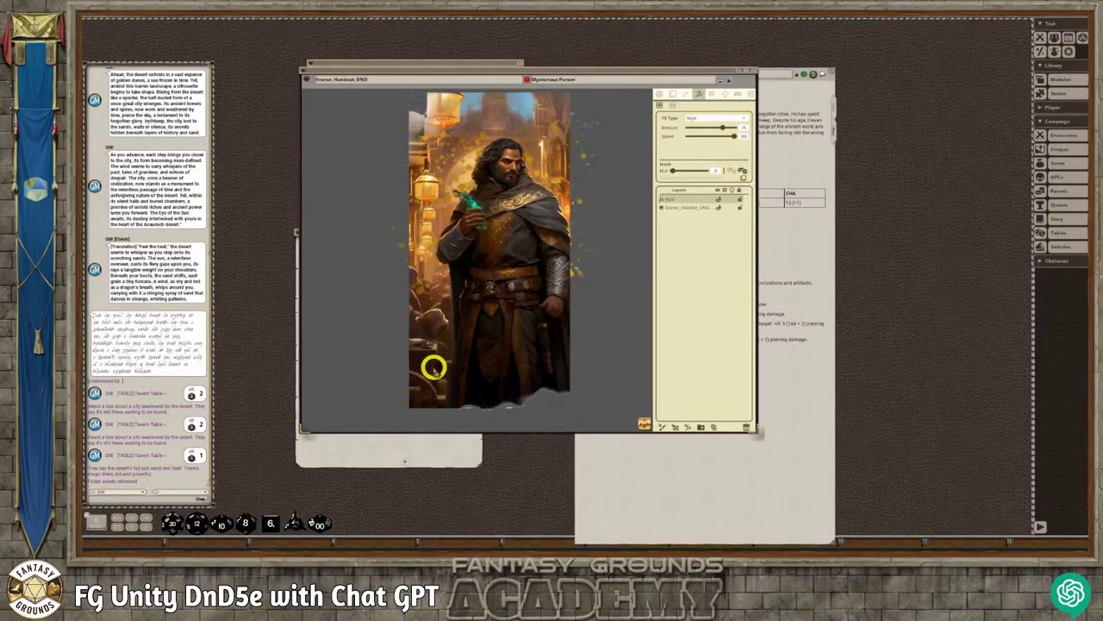
scroll(420, 138, "down", 2)
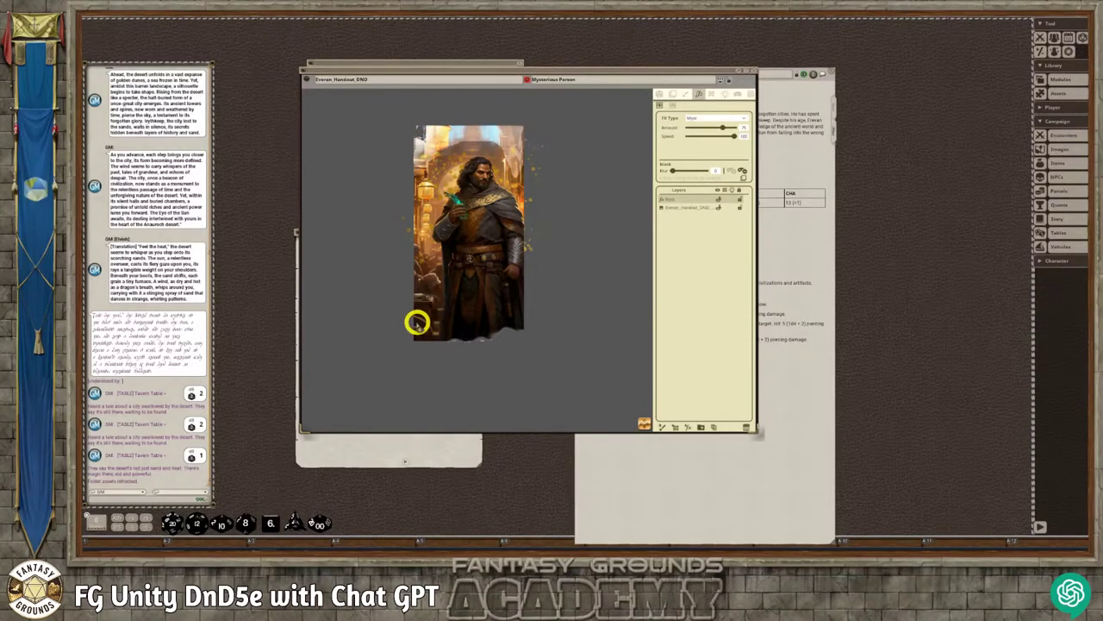
mouse_move(415, 332)
left_mouse_down()
mouse_move(473, 342)
mouse_move(525, 318)
mouse_move(508, 306)
mouse_move(411, 301)
left_mouse_up()
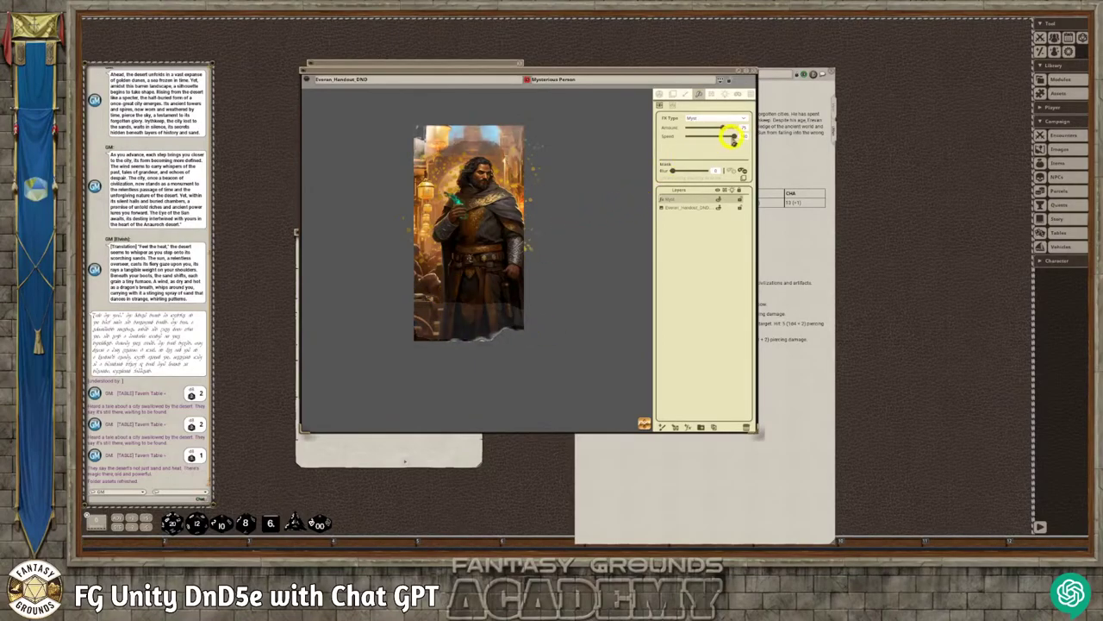
left_click_drag(733, 138, 715, 141)
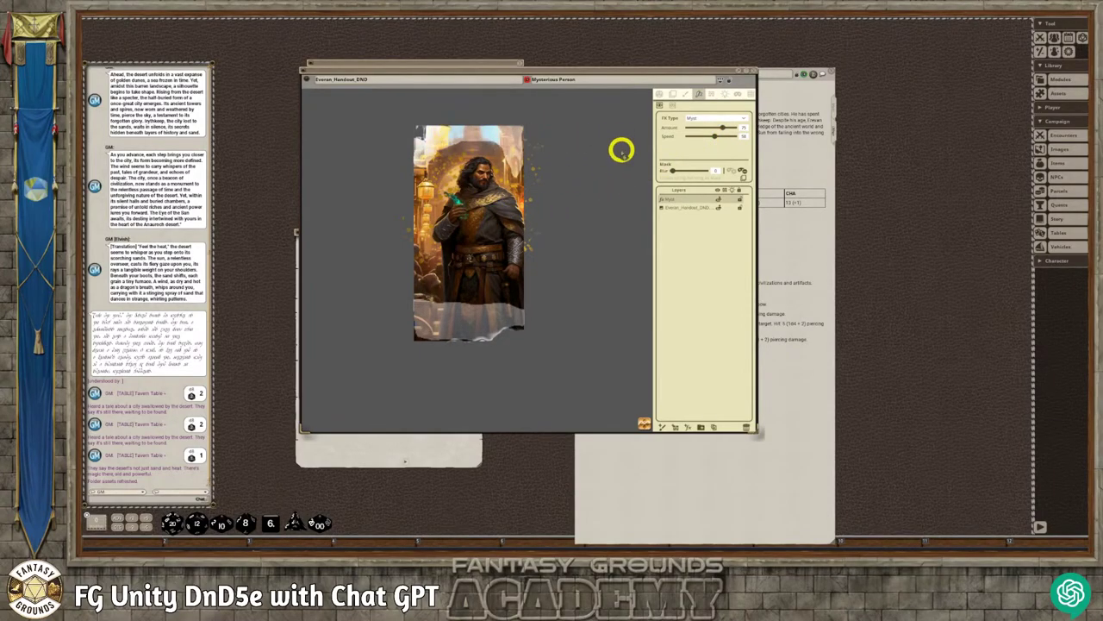
left_click_drag(673, 171, 686, 170)
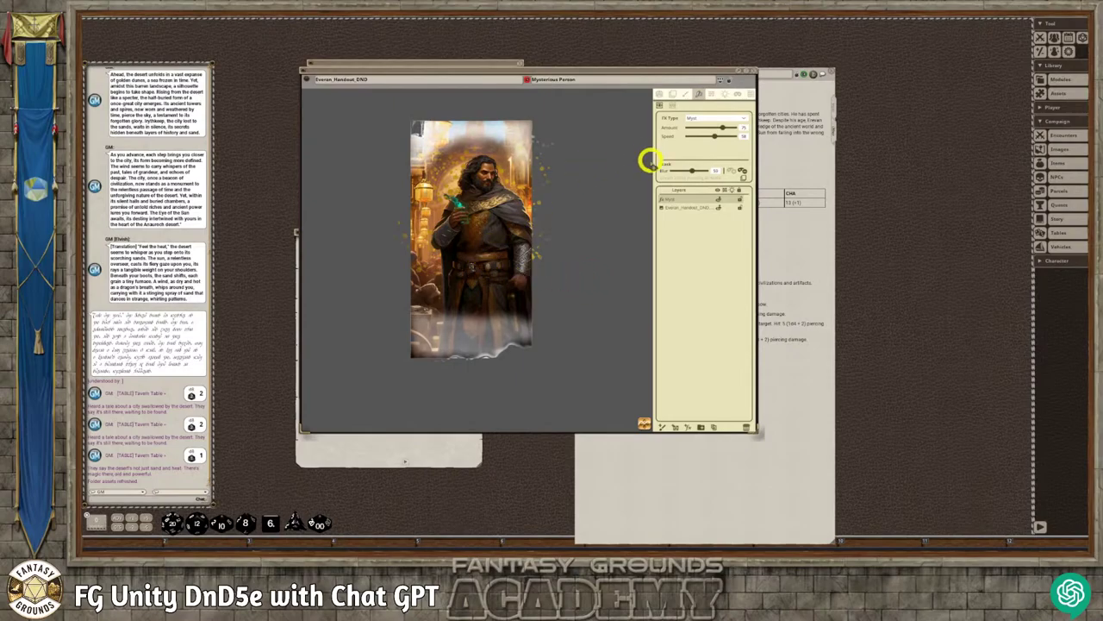
scroll(525, 280, "down", 1)
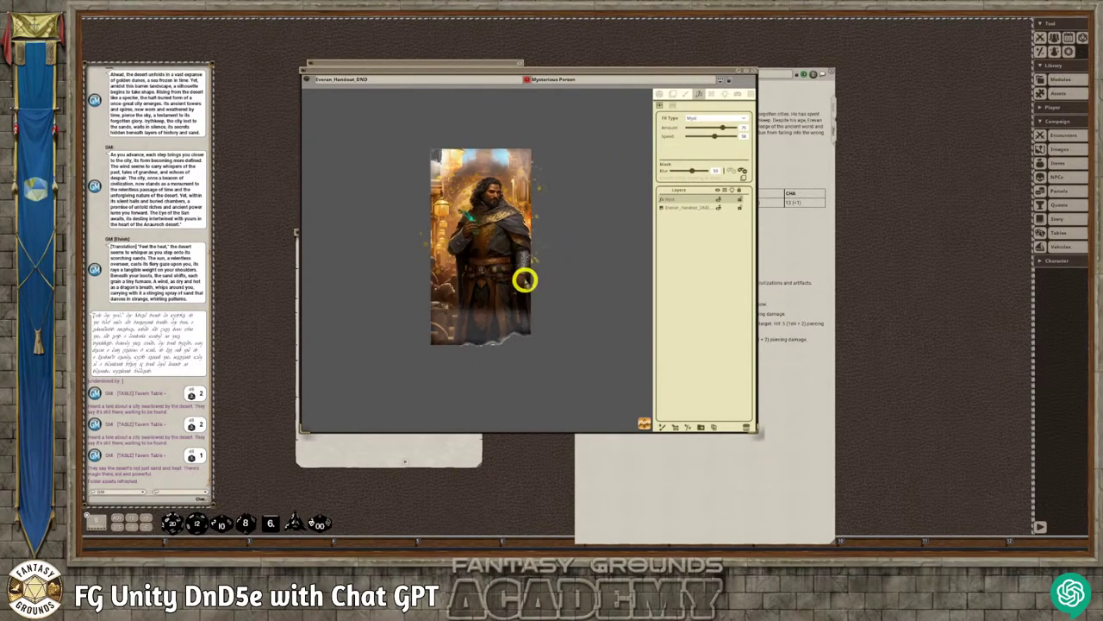
scroll(525, 280, "up", 1)
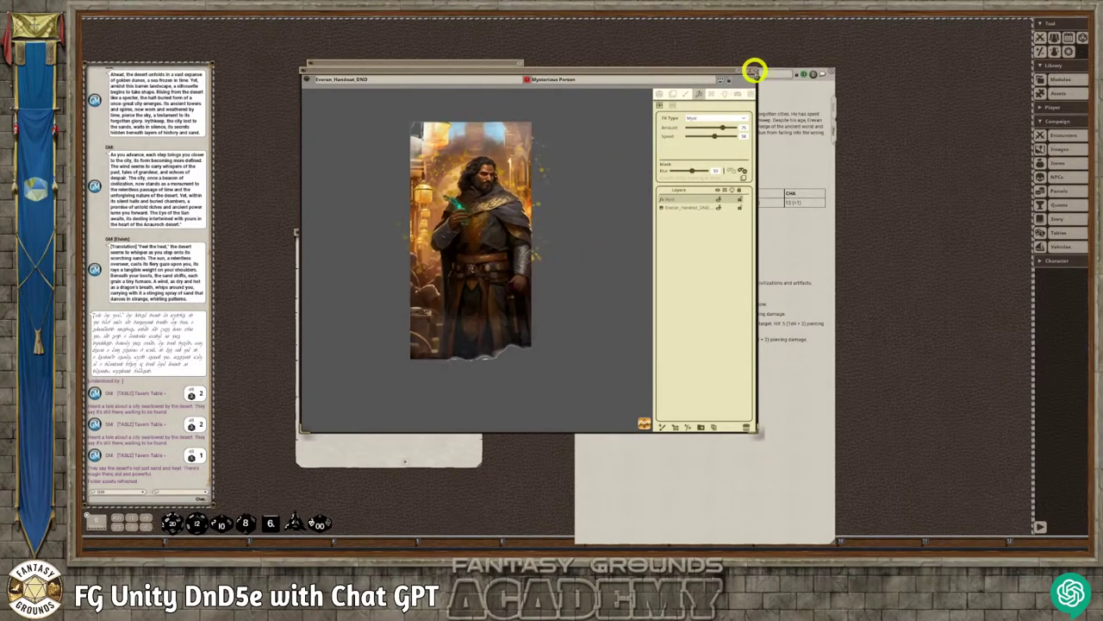
- Close the Mysterious Person image, image list, Erevan NPC sheet, Intro Dialog and 01.10 Adventures windows
left_click(755, 70)
left_click(672, 101)
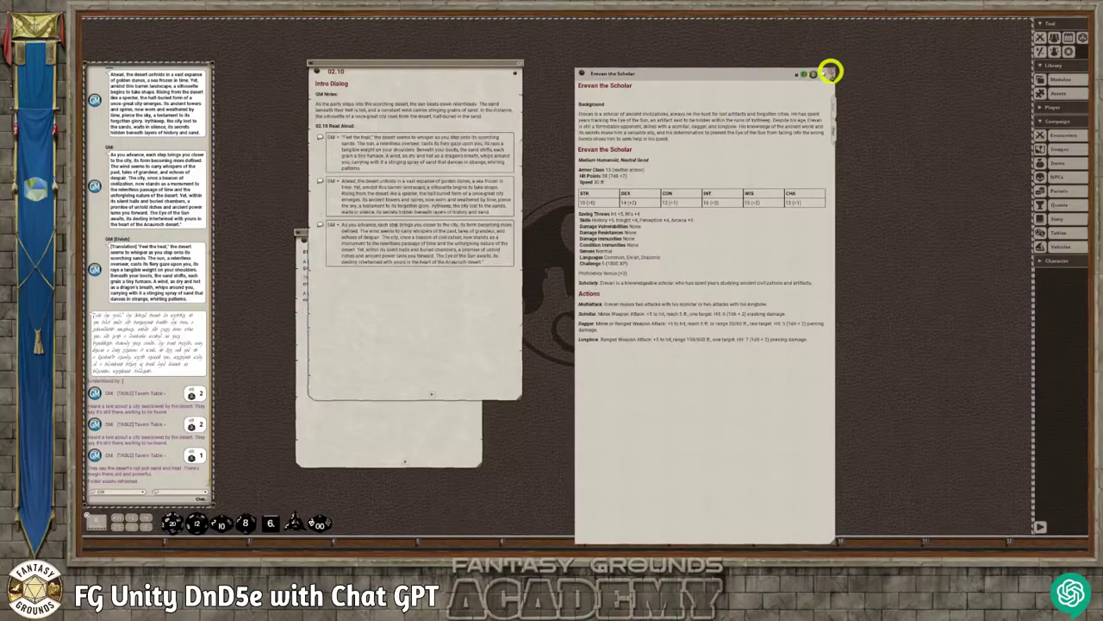
left_click(828, 73)
left_click_drag(484, 70, 652, 93)
left_click(683, 96)
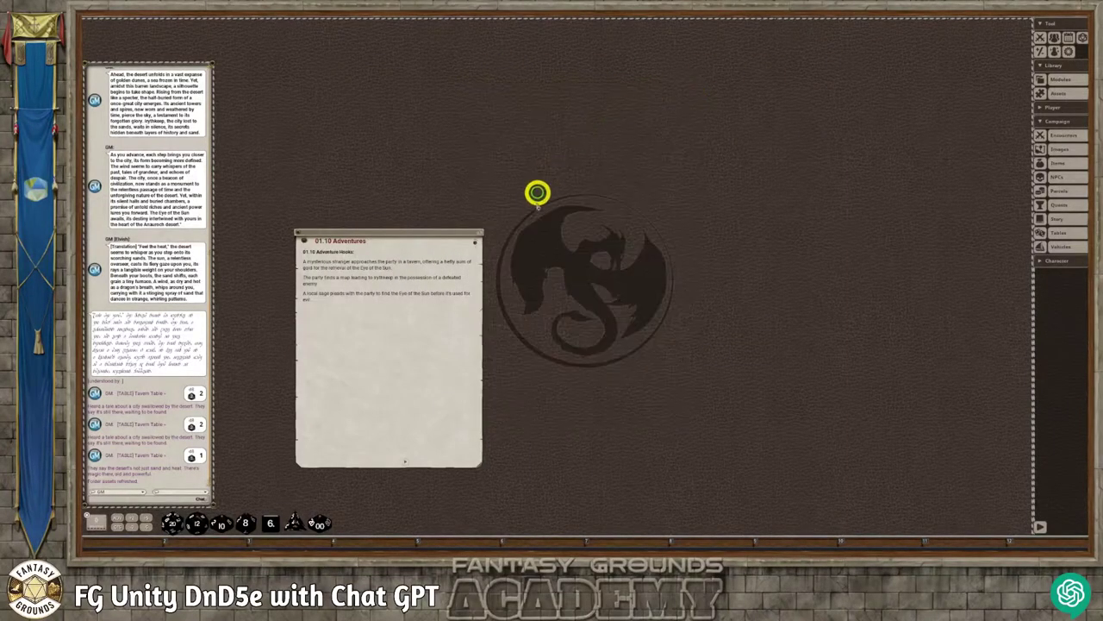
left_click(477, 235)
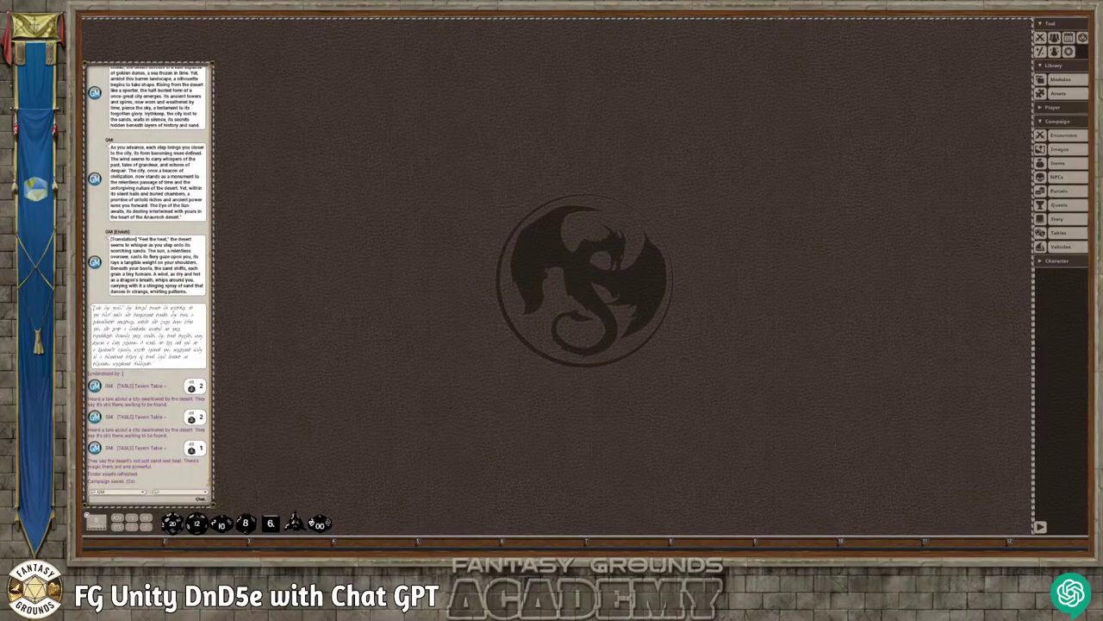
- Exit the session from the tabletop's right-click menu and return to the launcher
right_click(437, 277)
right_click(446, 226)
mouse_move(446, 197)
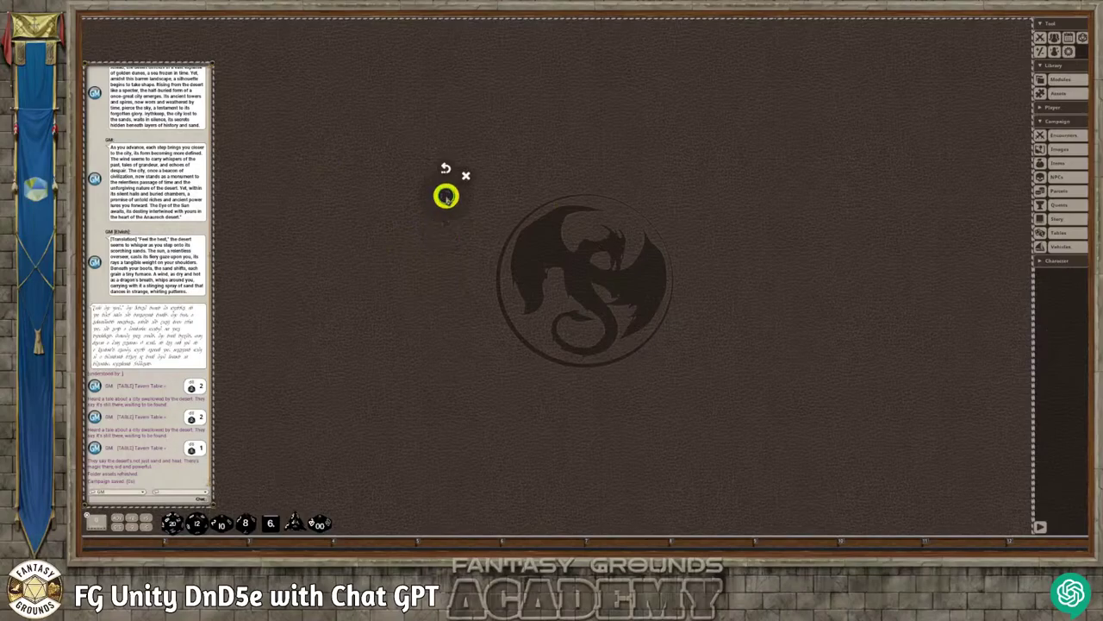
left_click(445, 169)
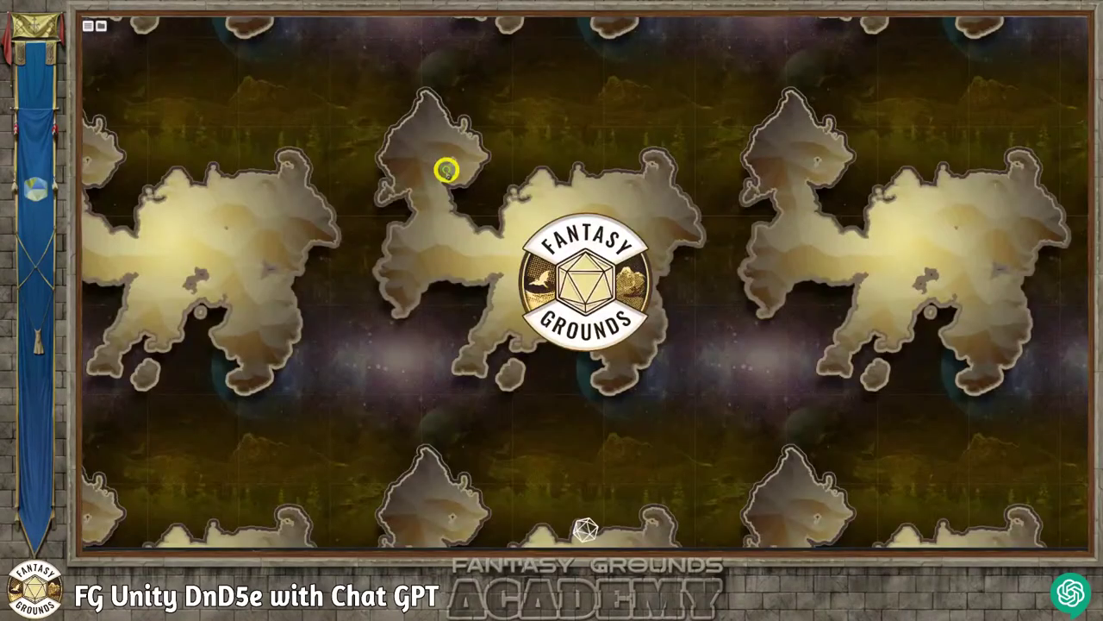